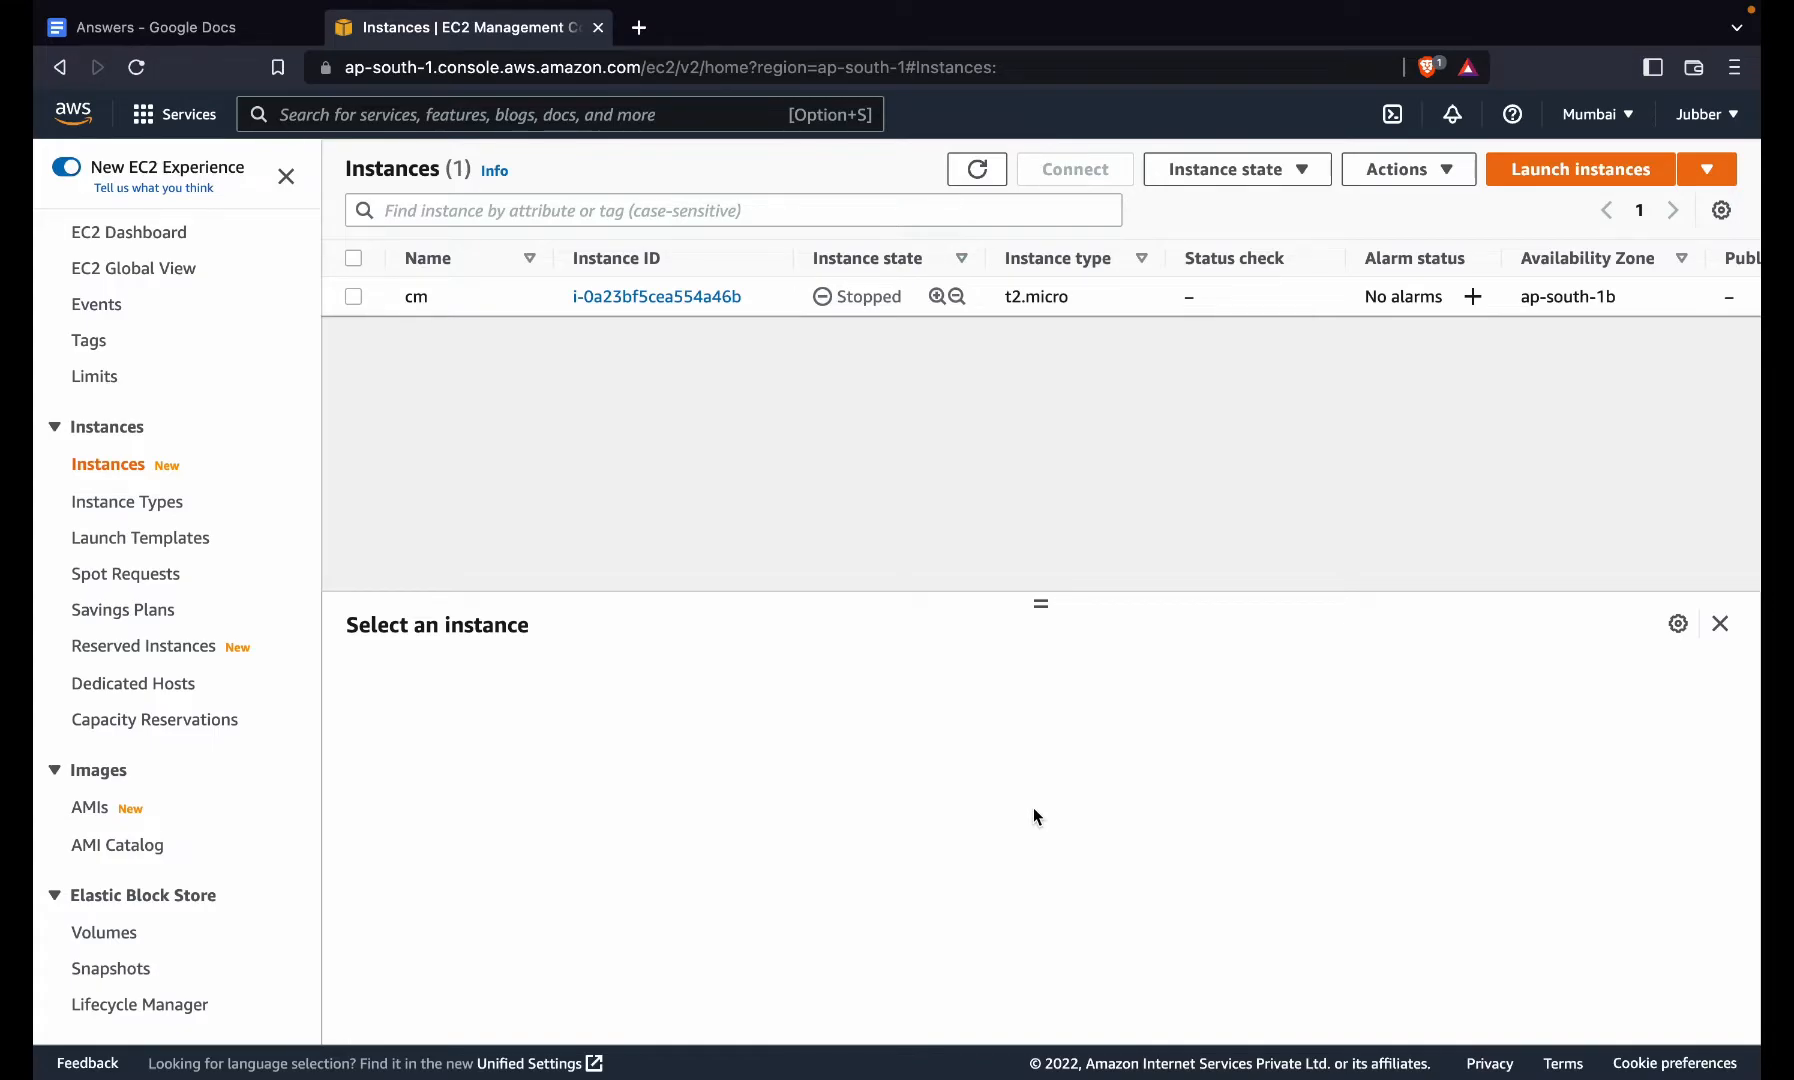
- Browse the private AMIs and view the CDP WS image's details, then switch to the cluster notes
click(93, 810)
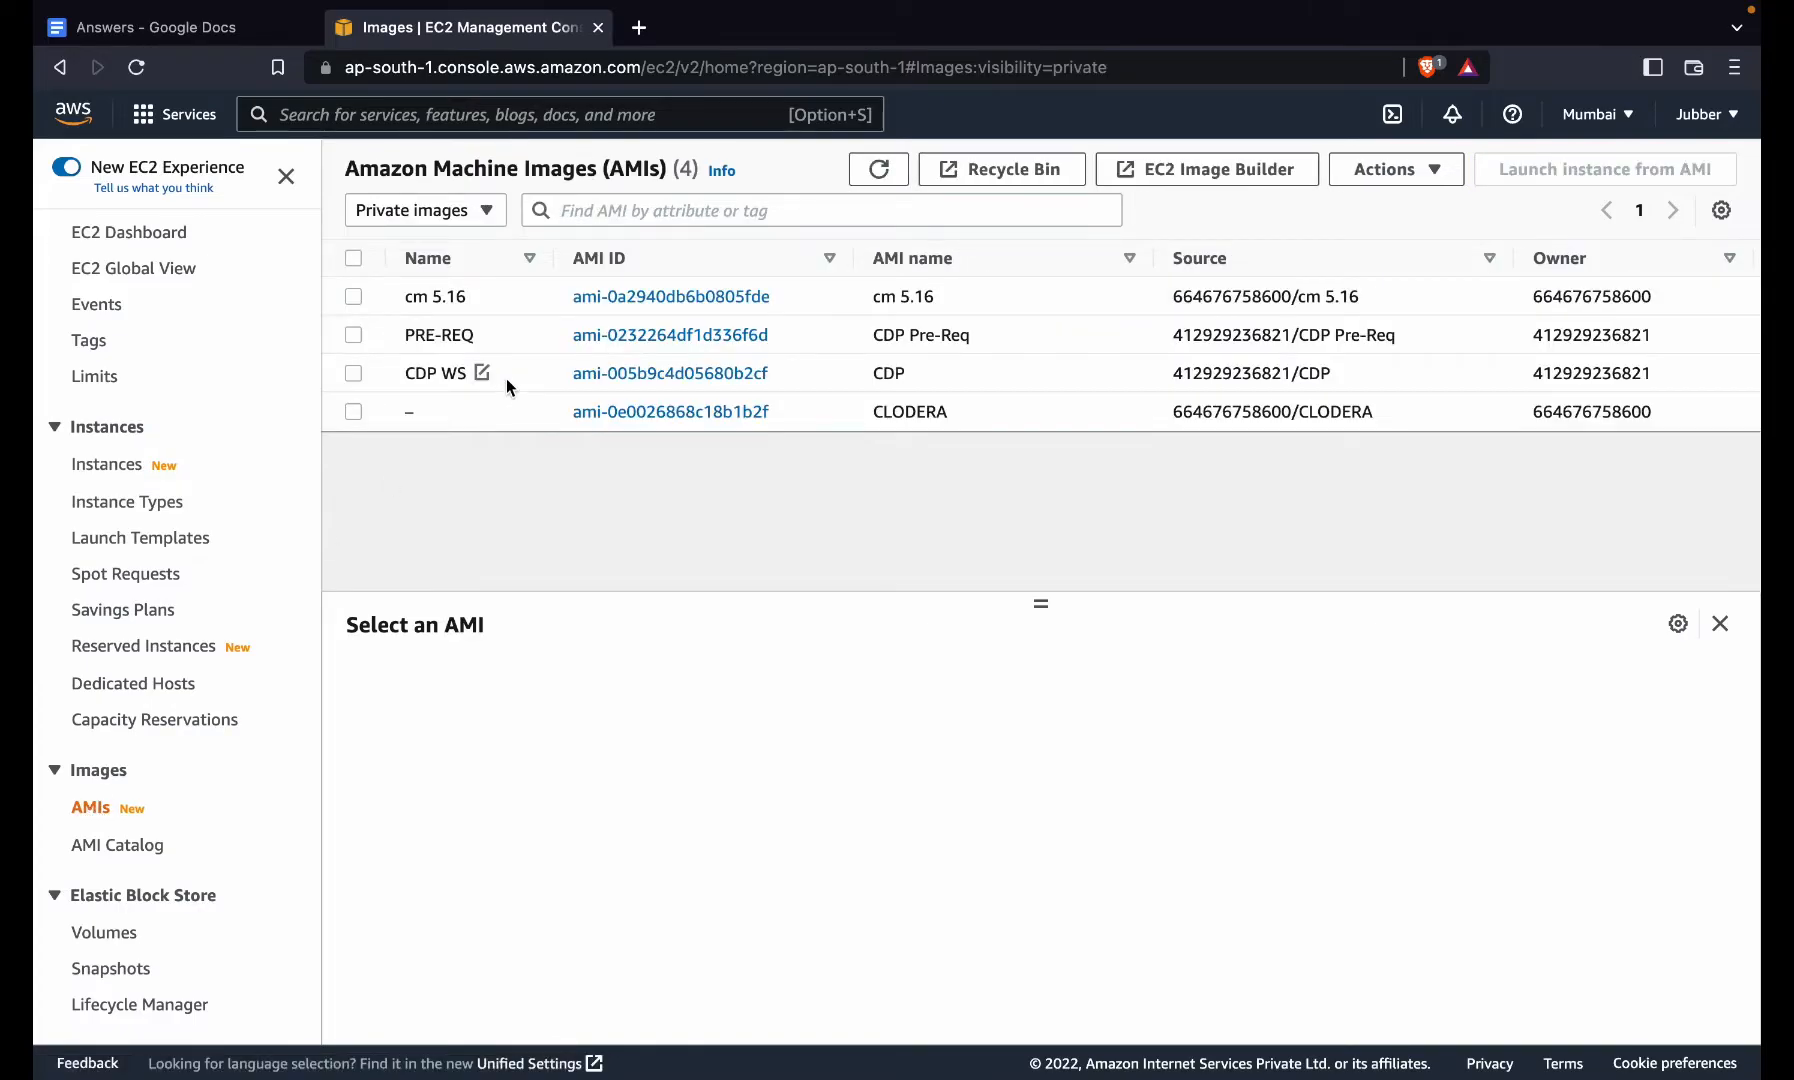
click(354, 336)
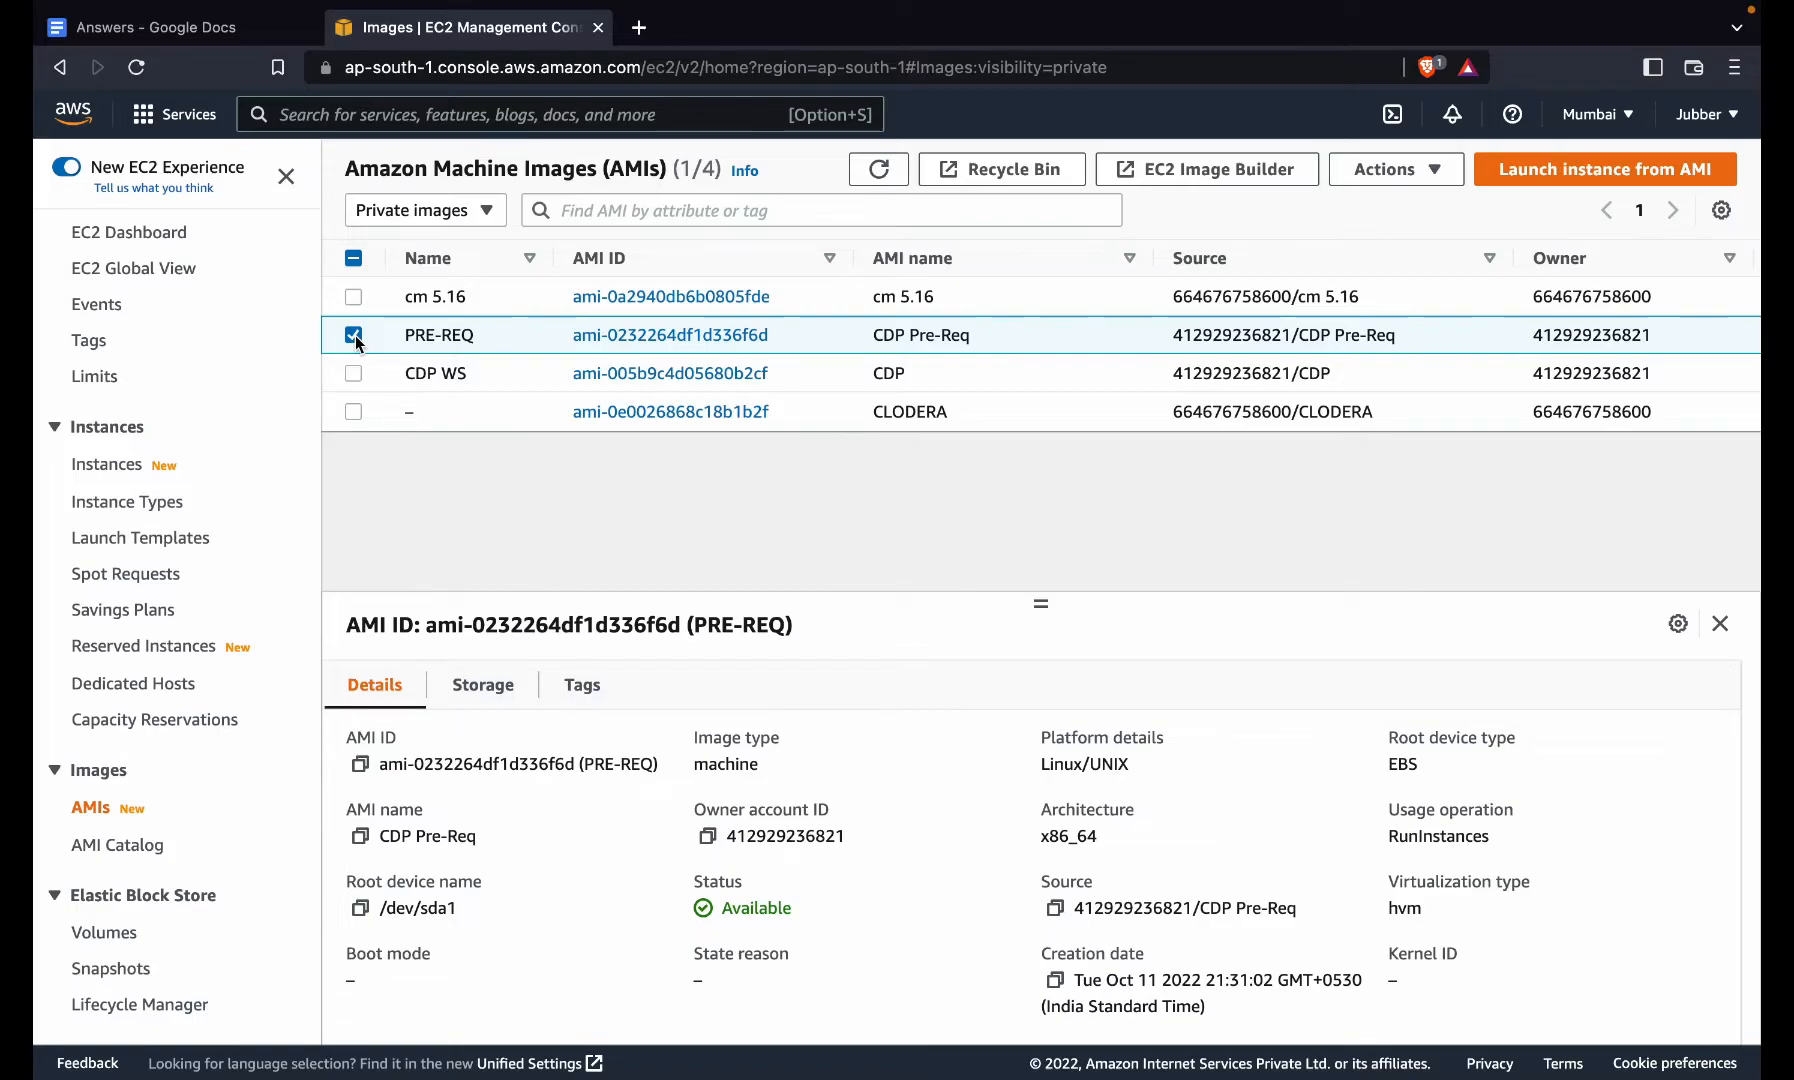
click(354, 336)
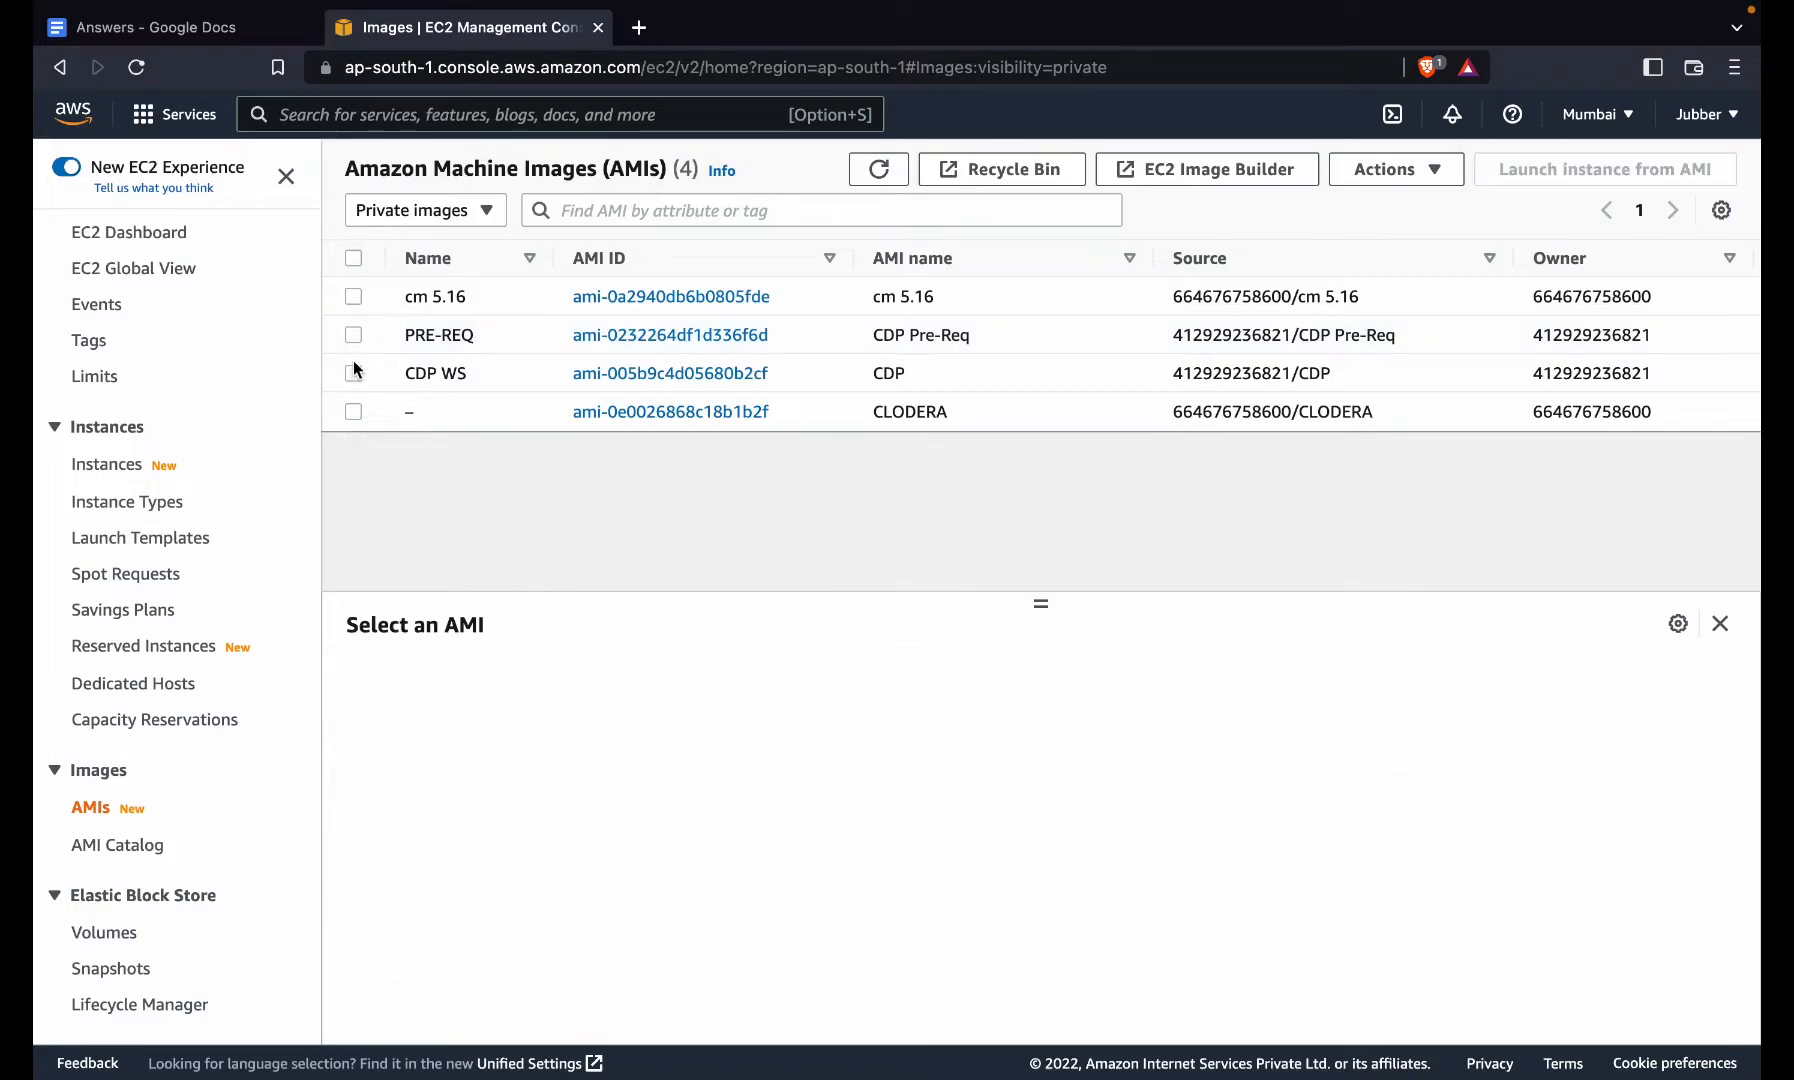
click(353, 373)
mouse_move(415, 373)
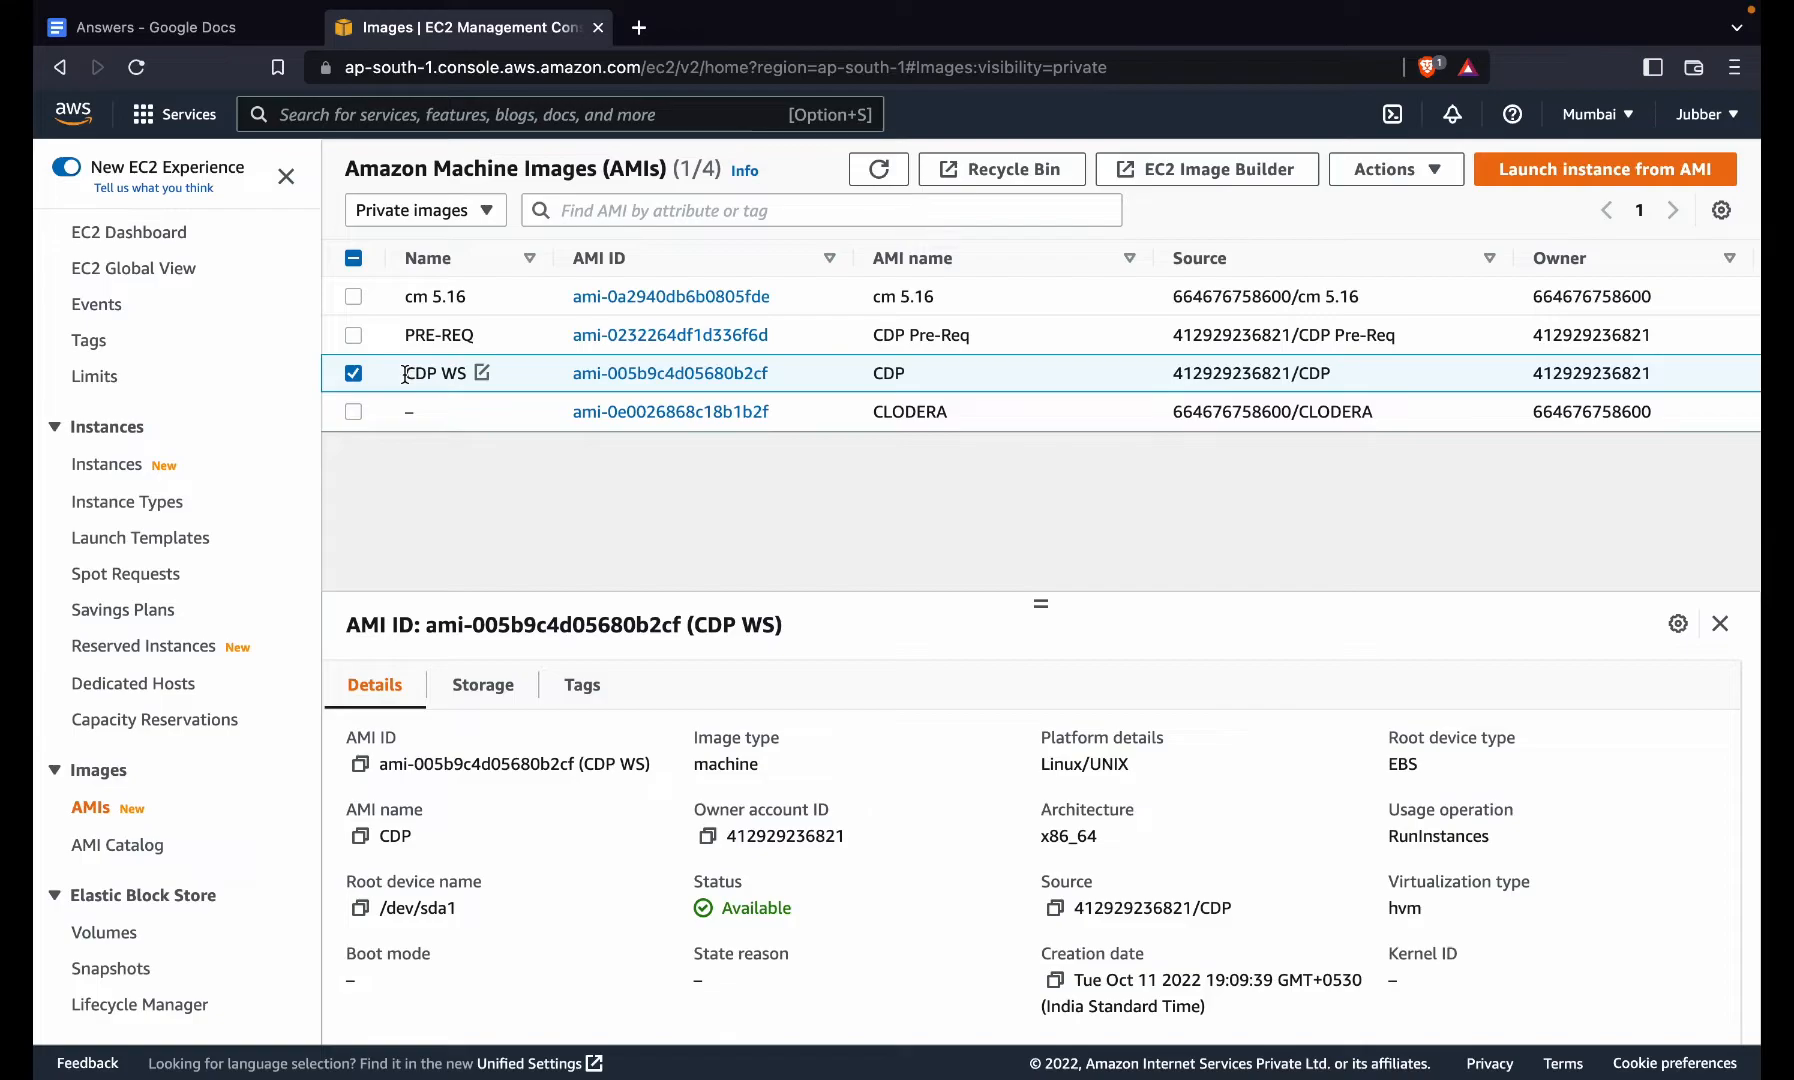
key(ctrl+Right)
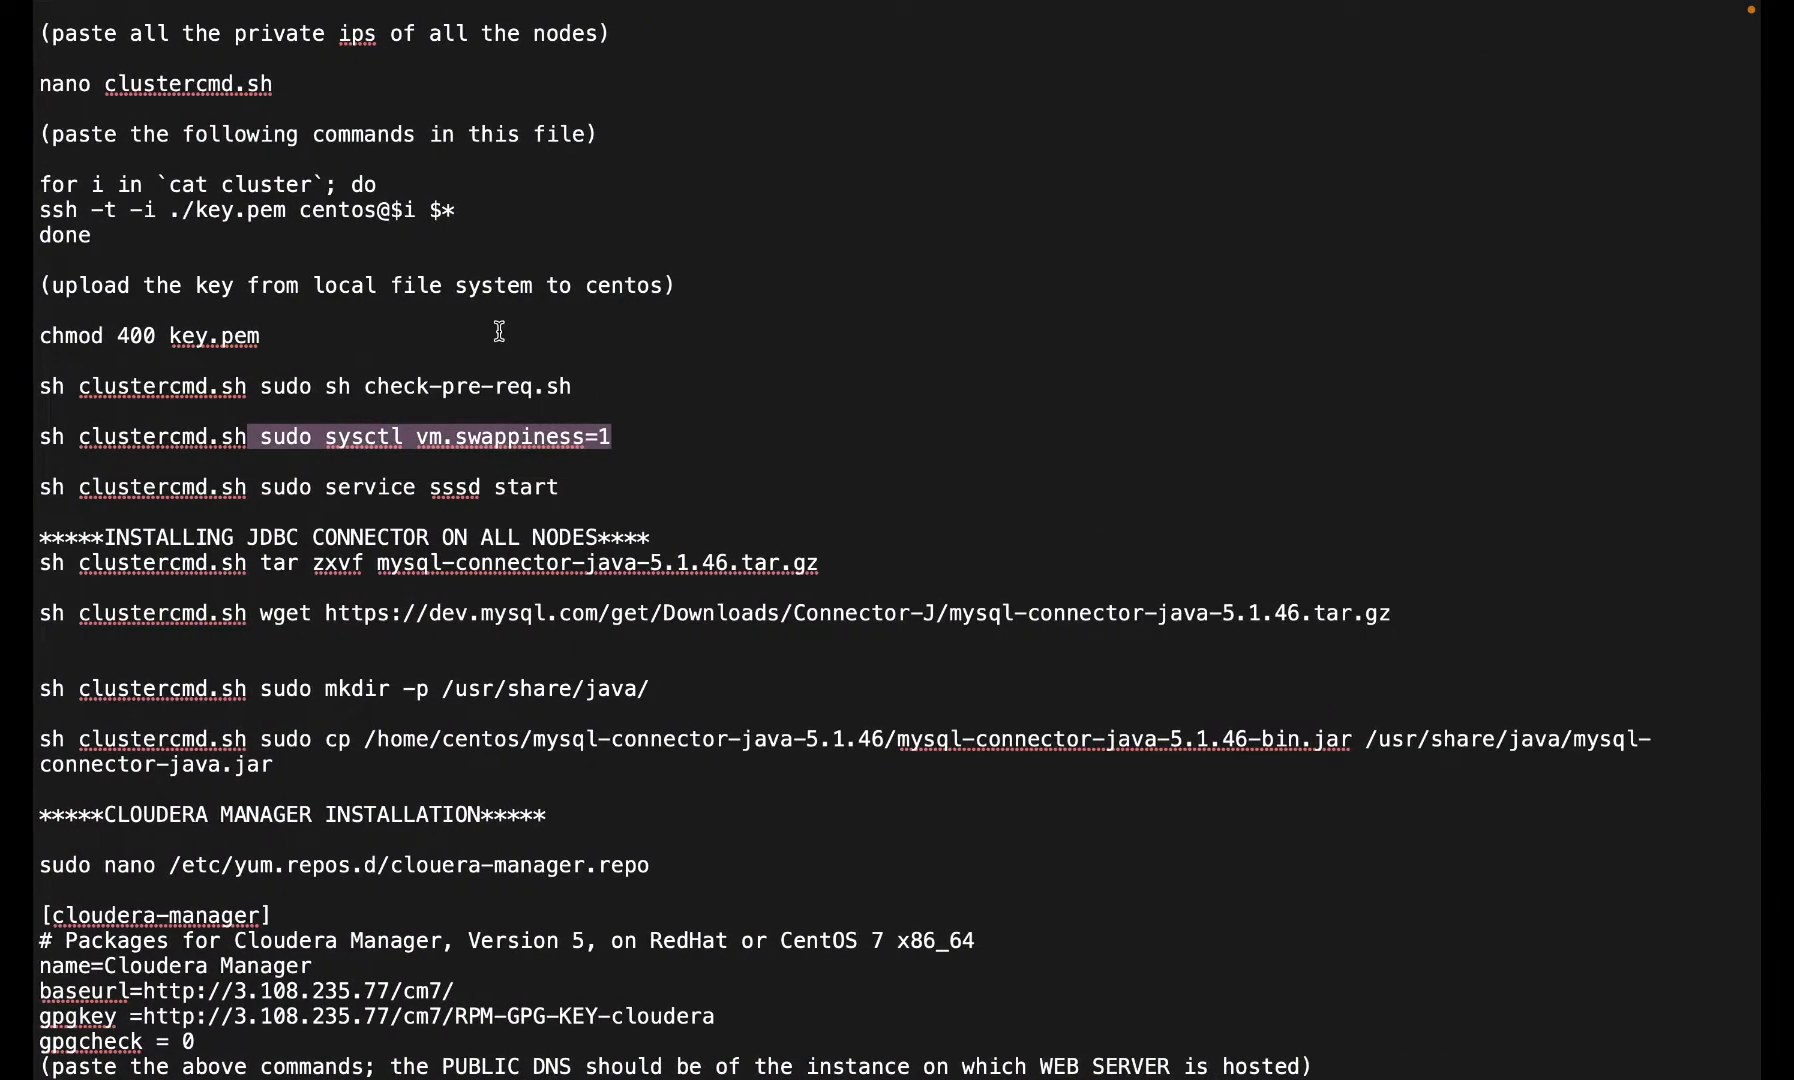
- Bring the Path B (CDP) prerequisite command notes to the front
key(ctrl+Right)
key(ctrl+Left)
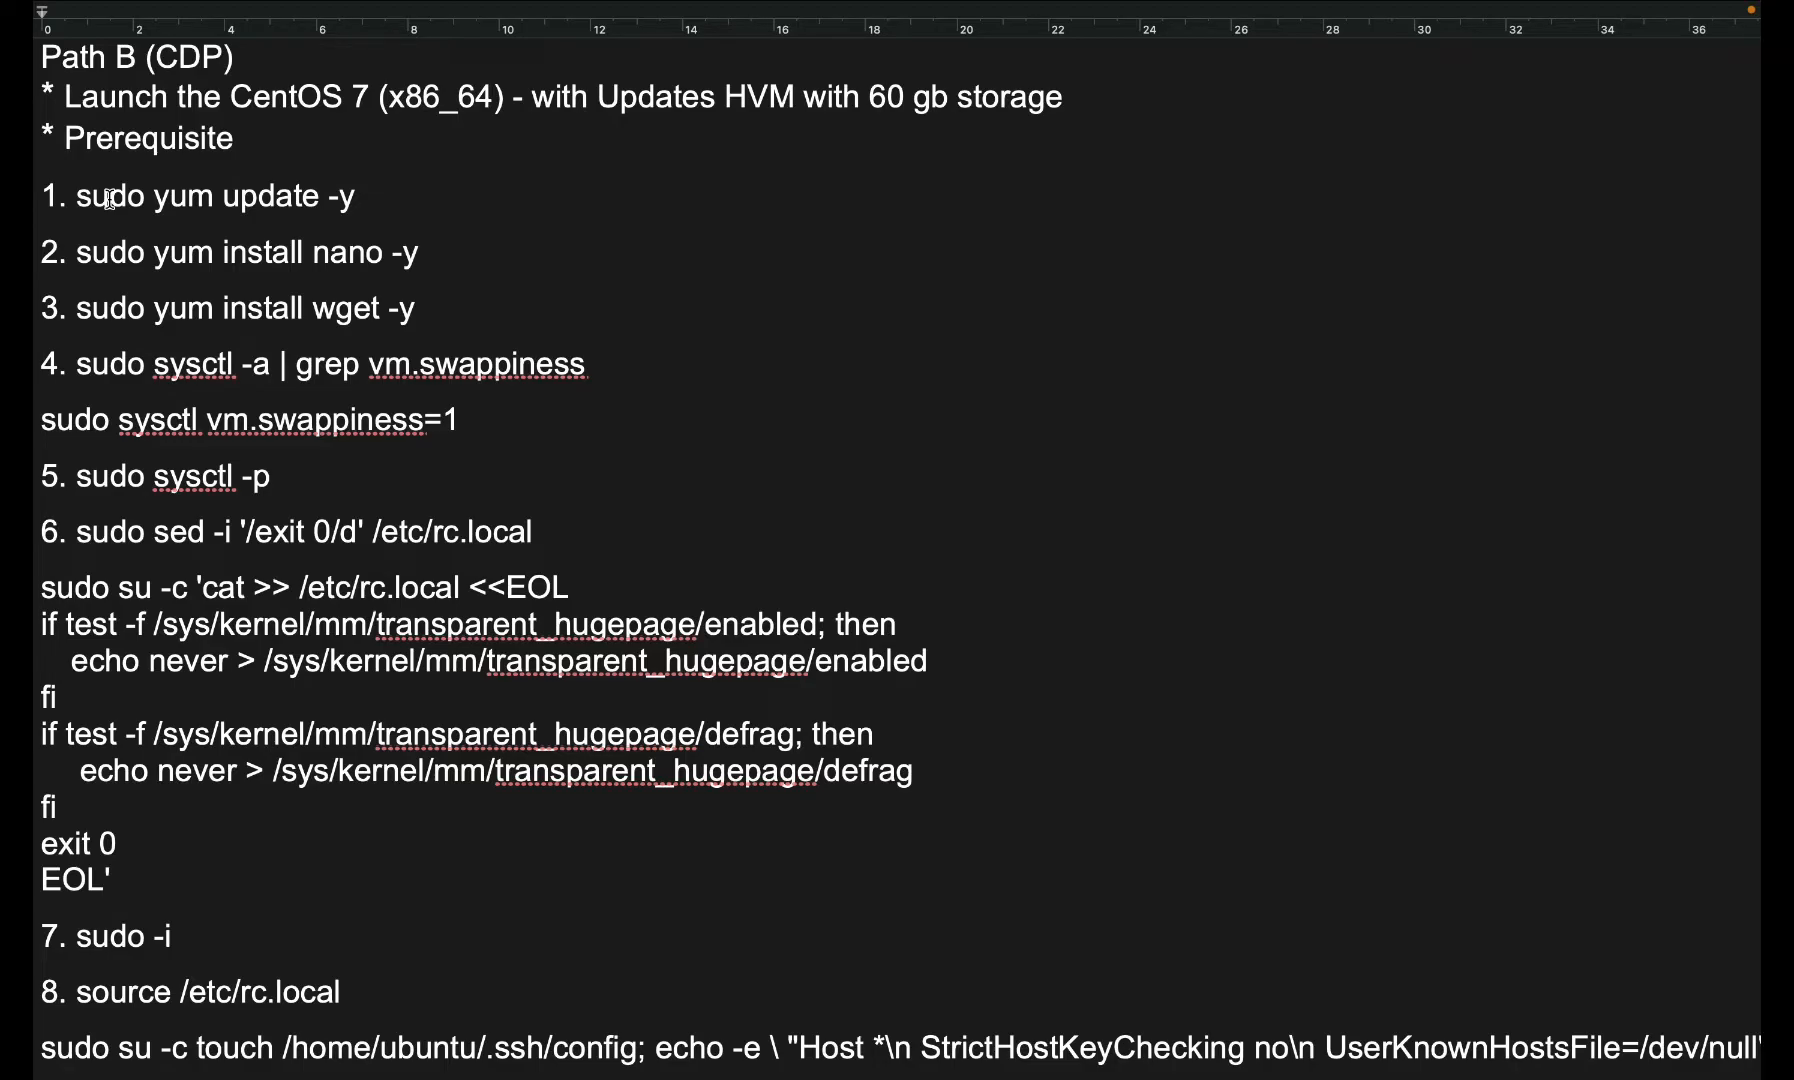
- Read through notes steps 10–21 and the image-creation note, then go back to the EC2 AMI list
scroll(110, 198, down, 10)
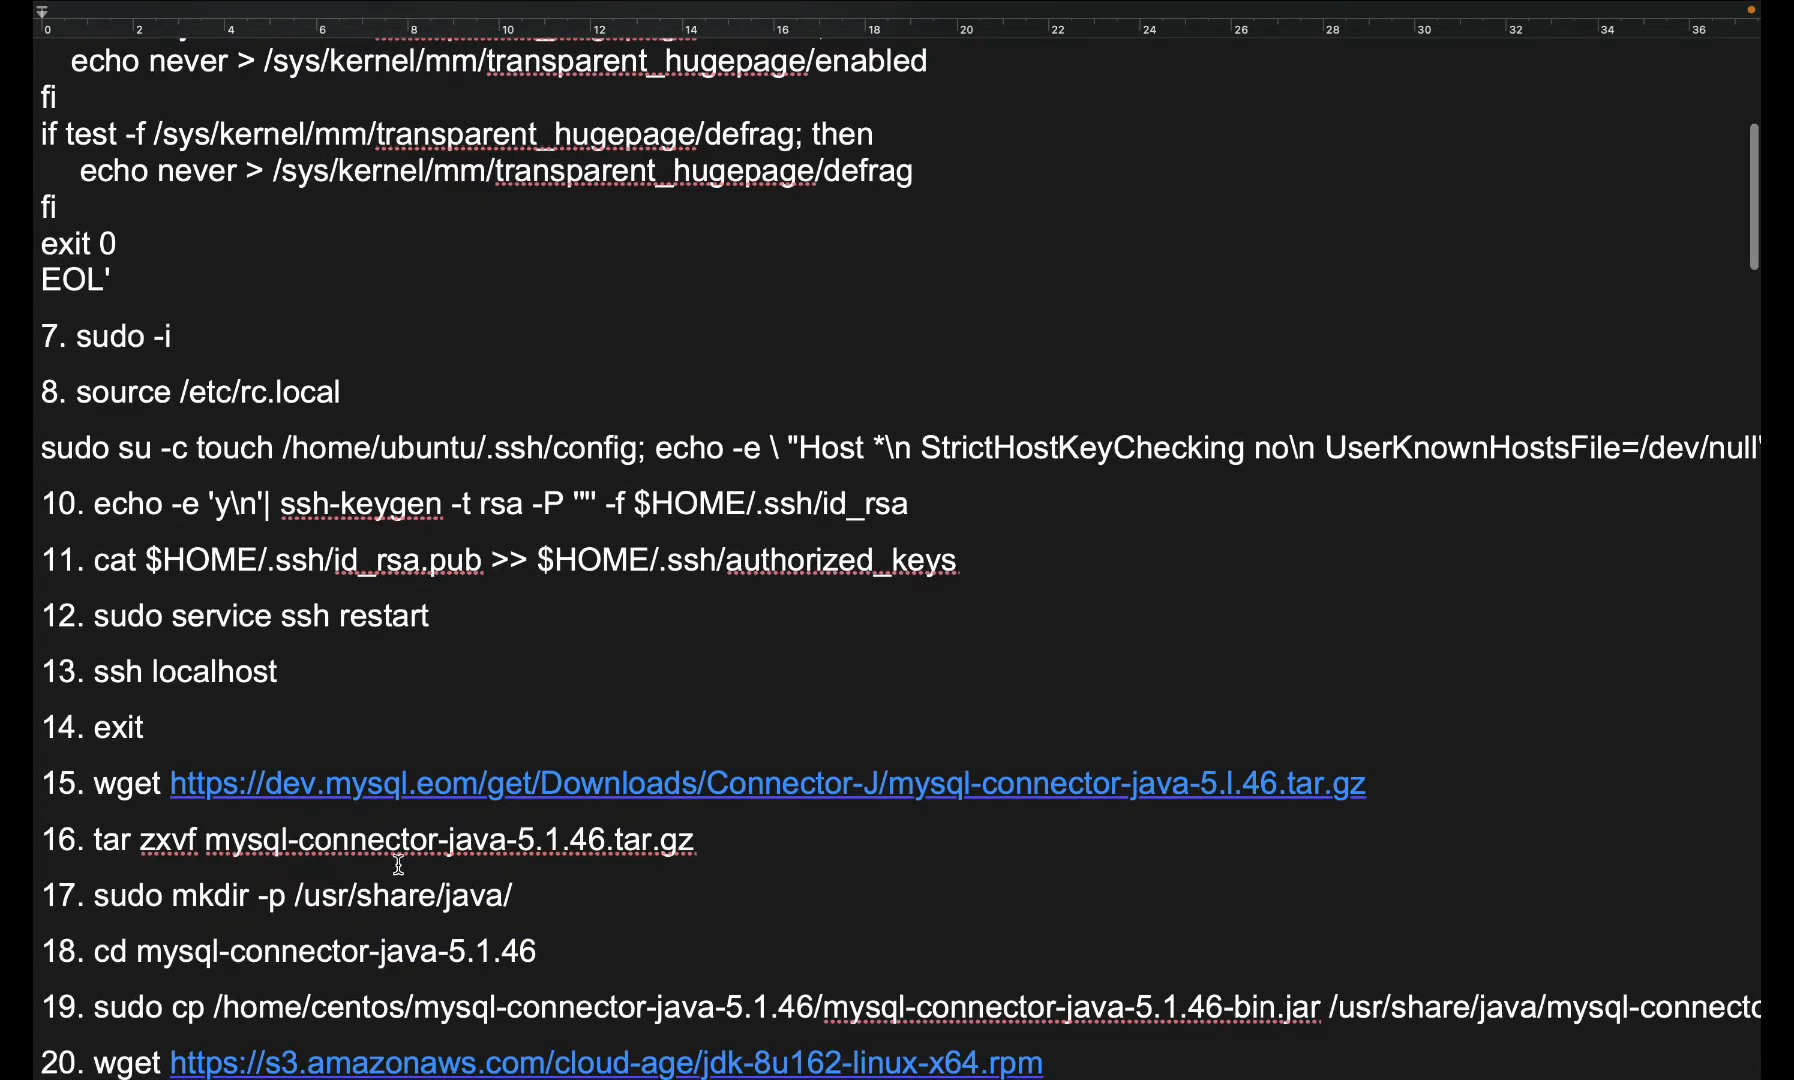
click(540, 813)
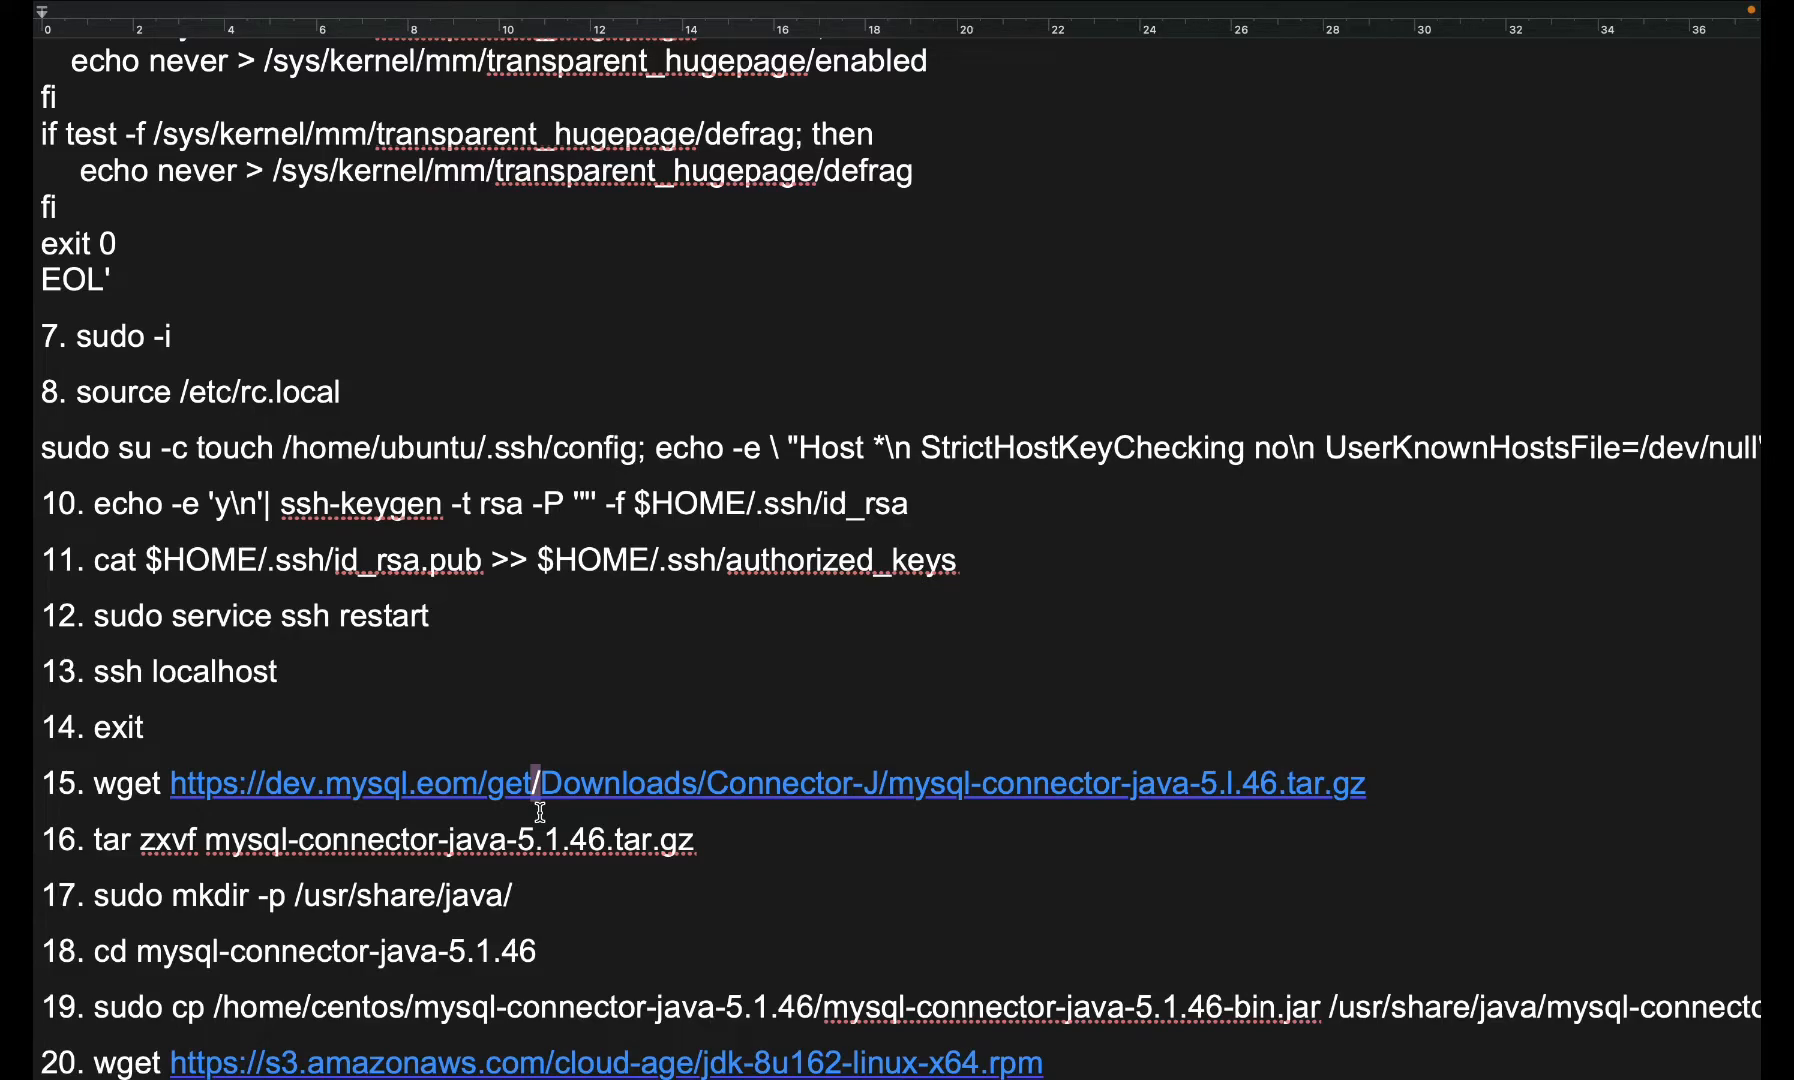
scroll(540, 812, down, 7)
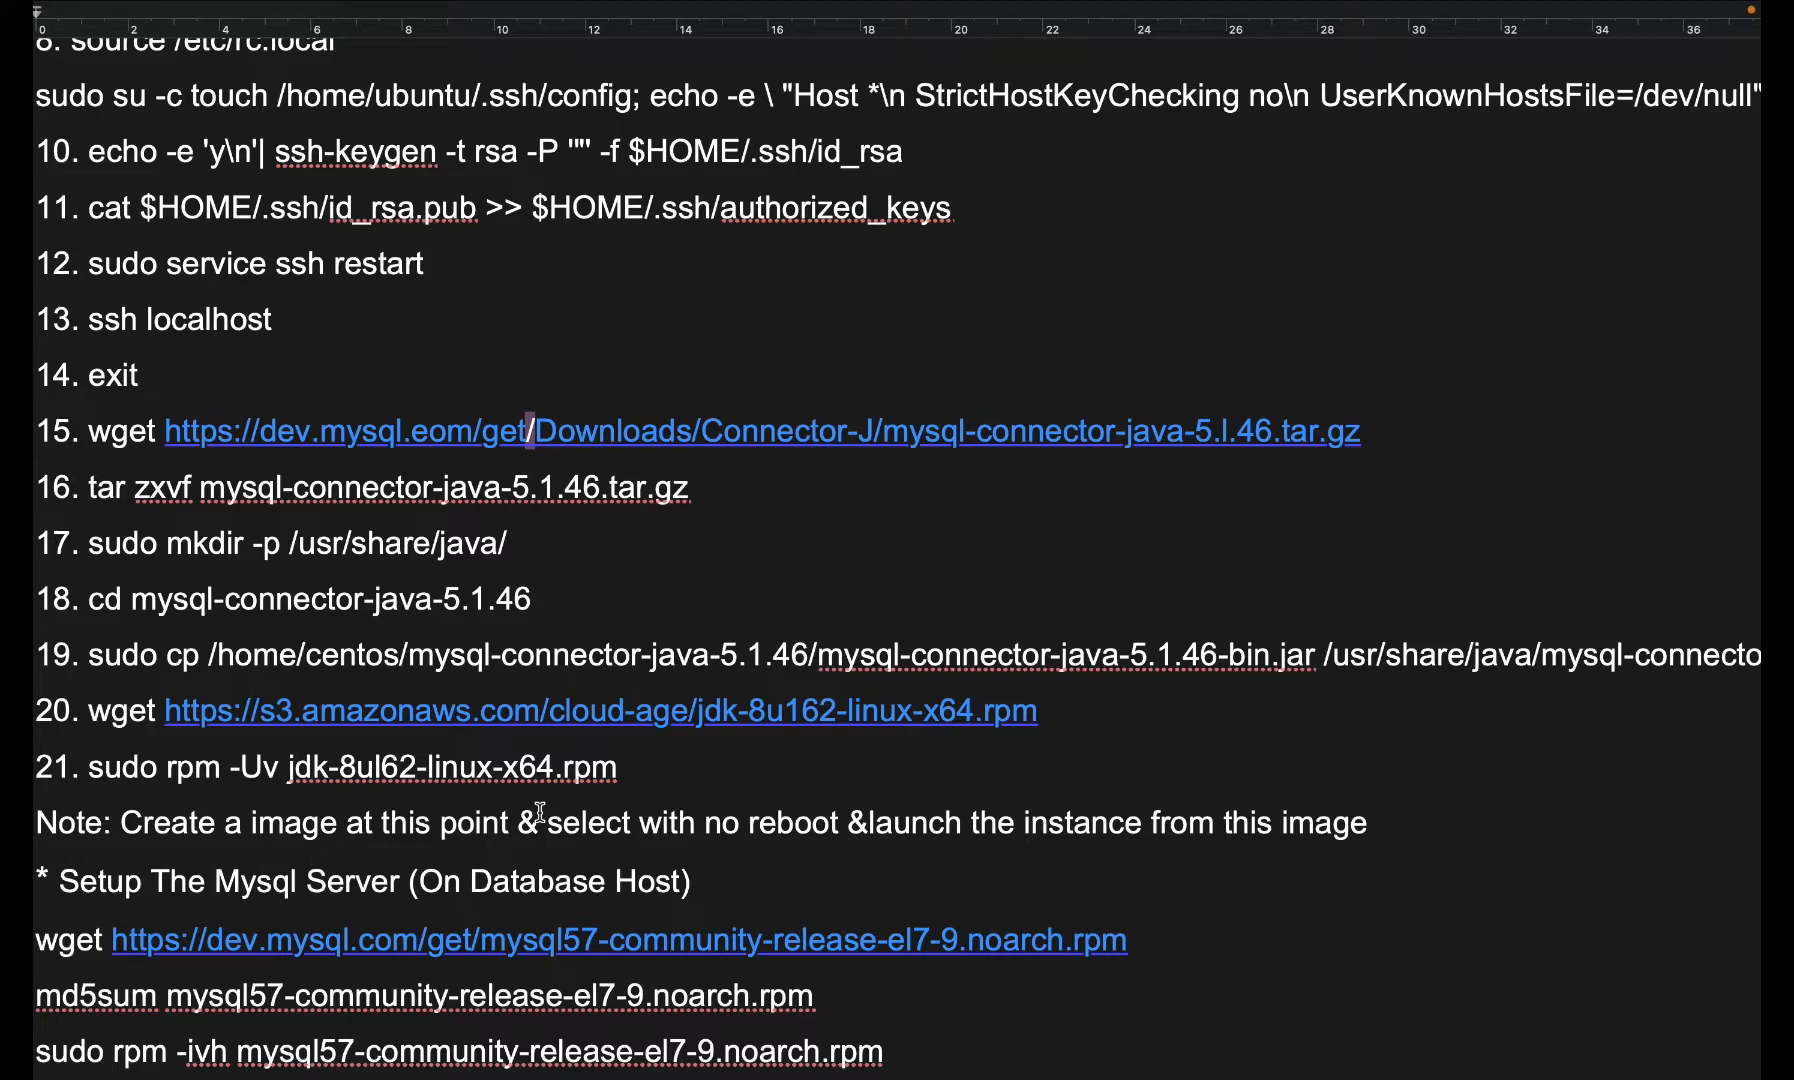
scroll(540, 812, down, 3)
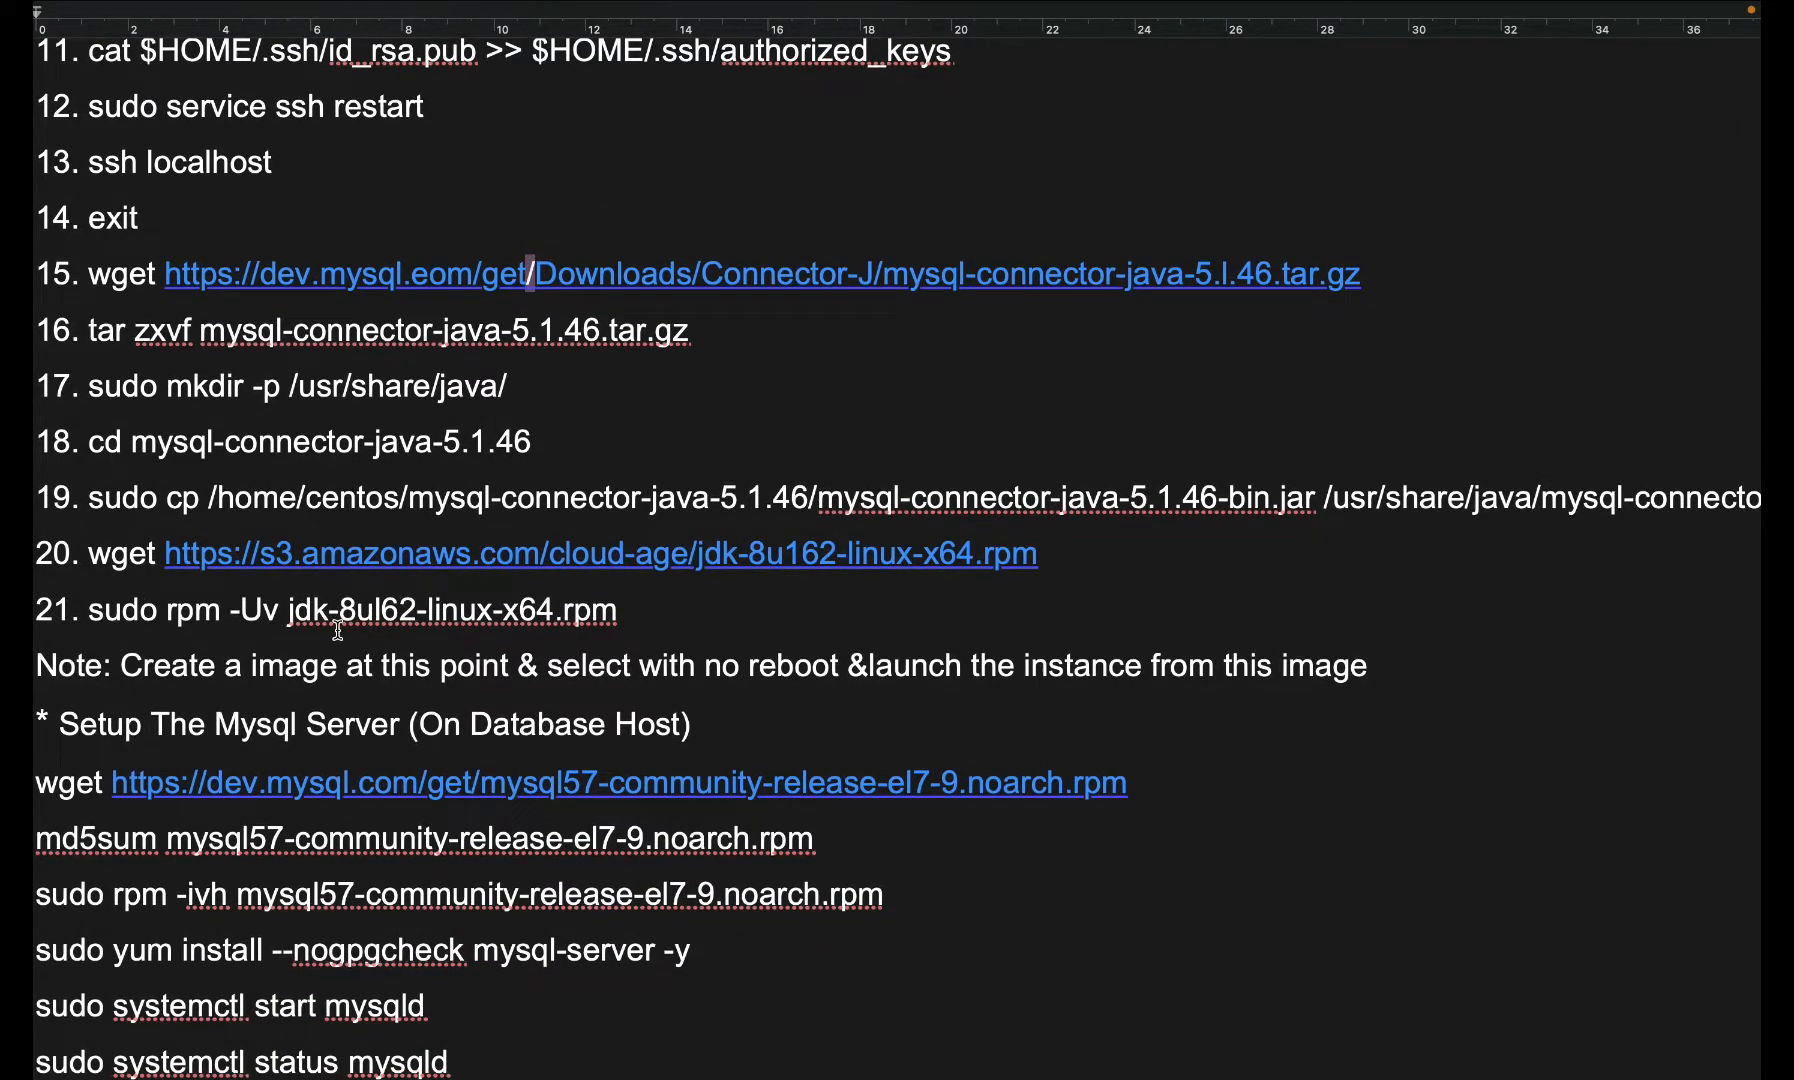
key(ctrl+Left)
key(ctrl+Left)
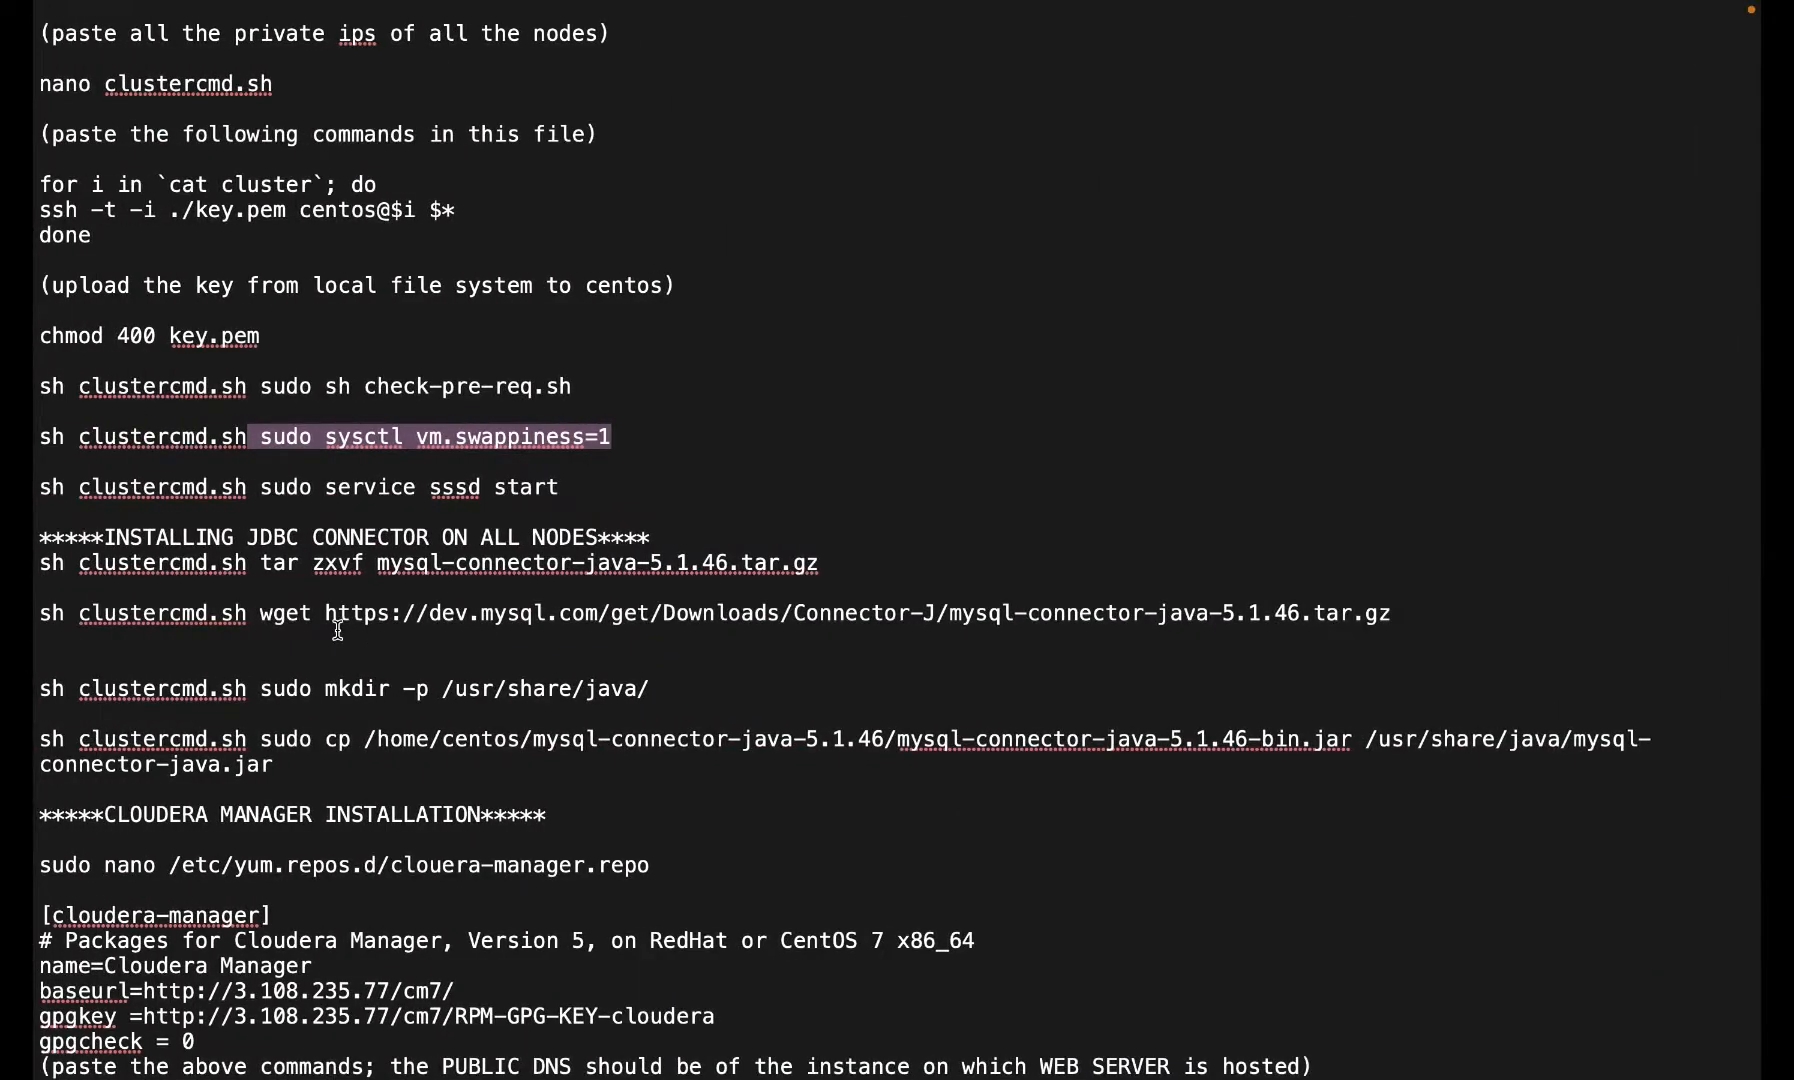
key(ctrl+Left)
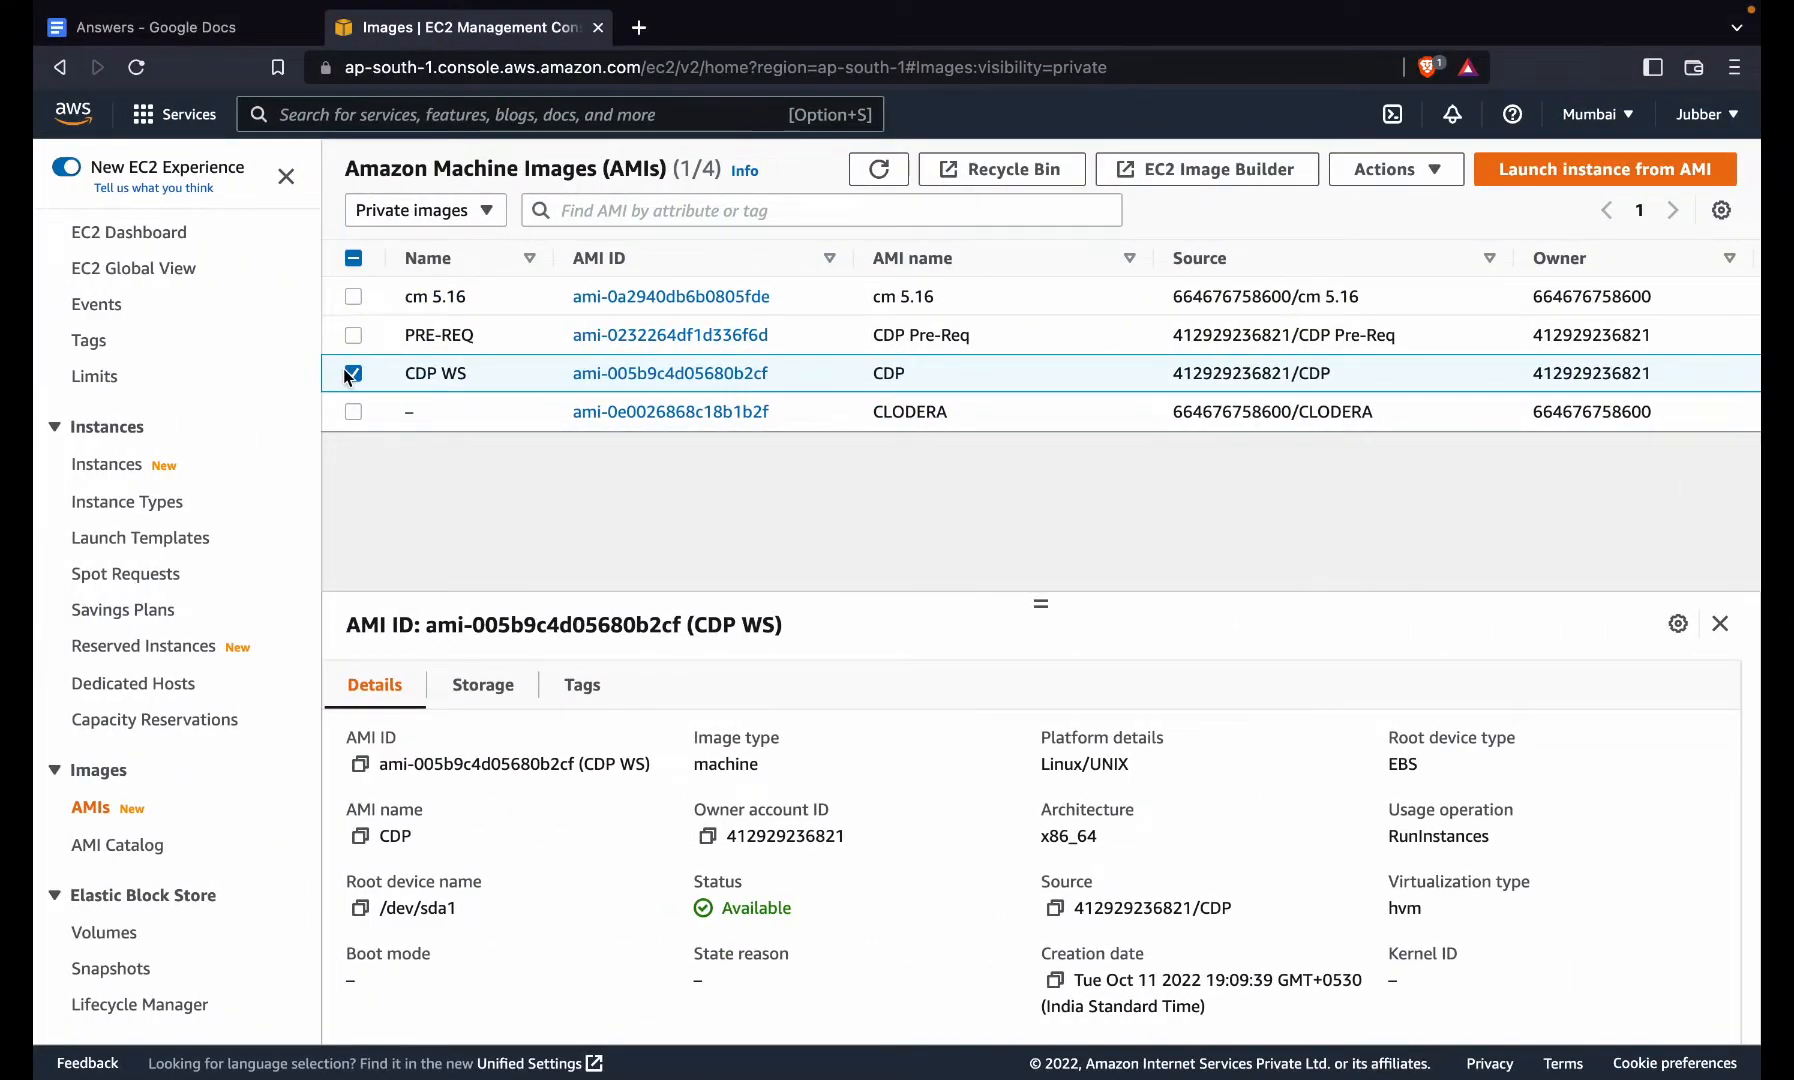
- Change the selected AMI from CDP WS to the PRE-REQ image
click(345, 372)
click(352, 343)
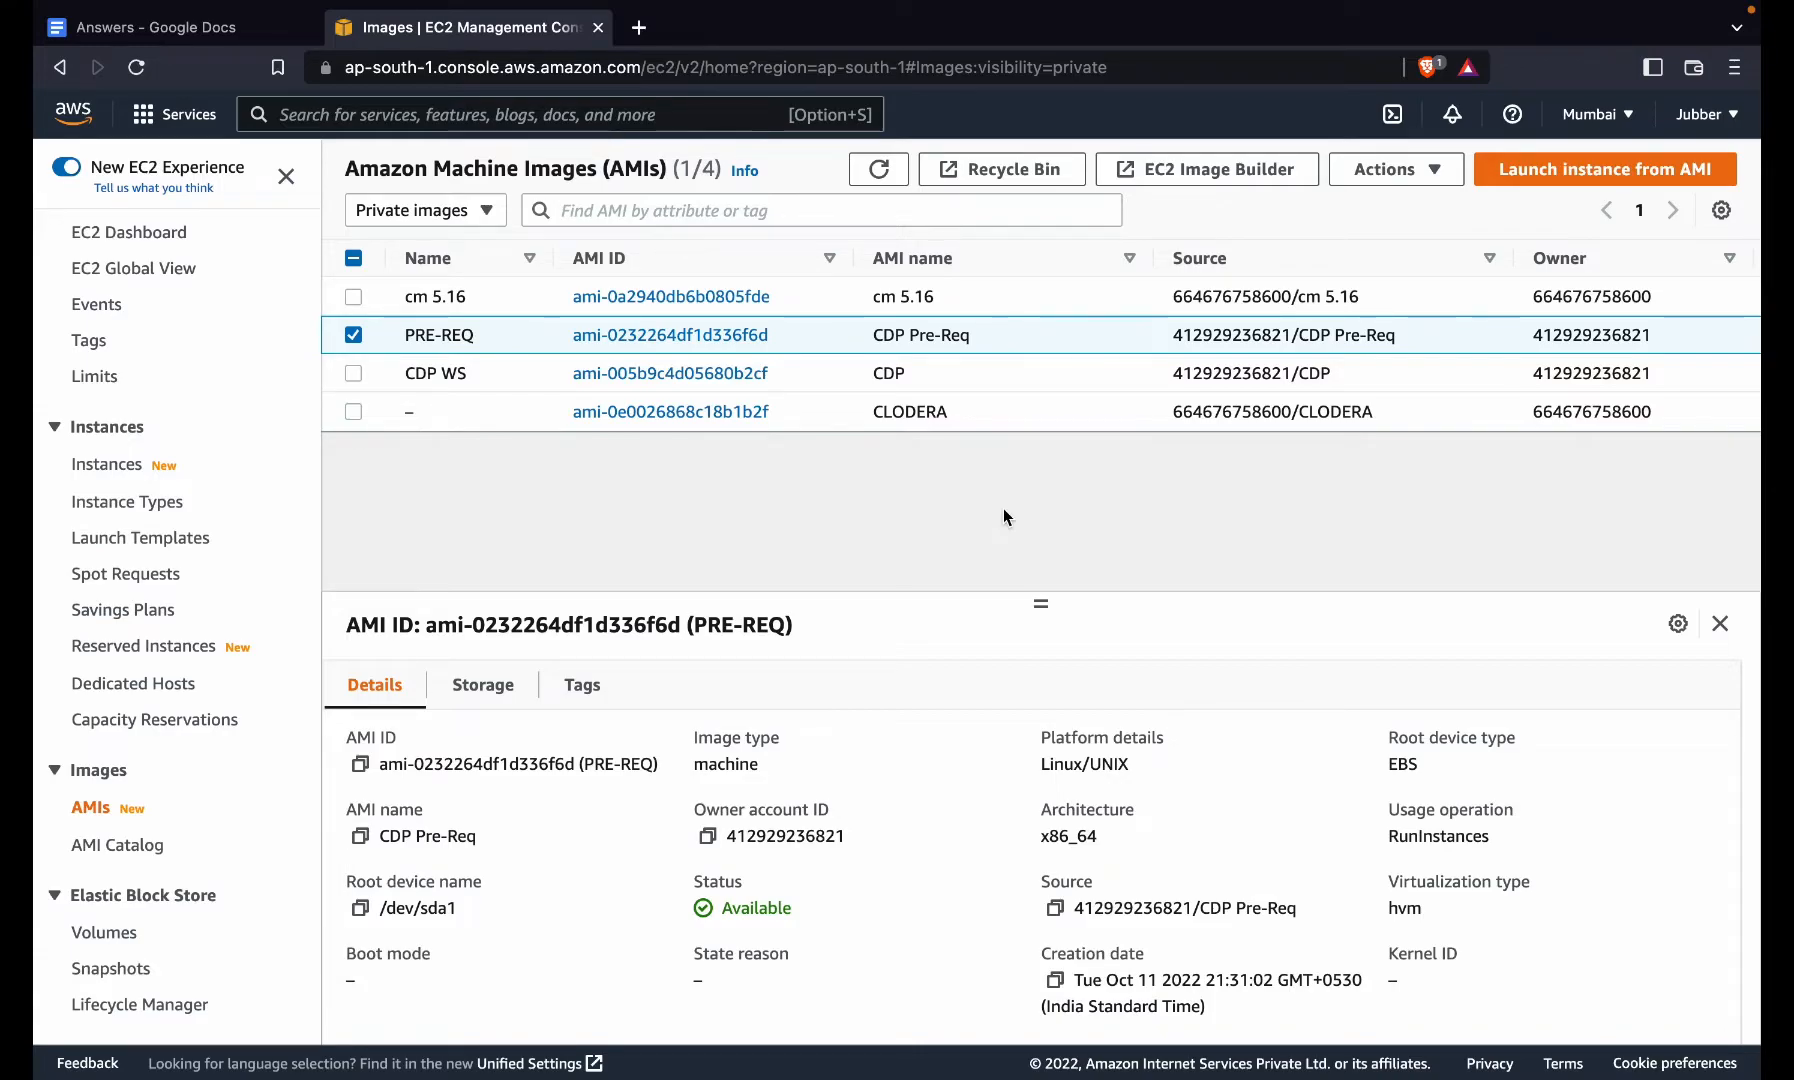
click(353, 336)
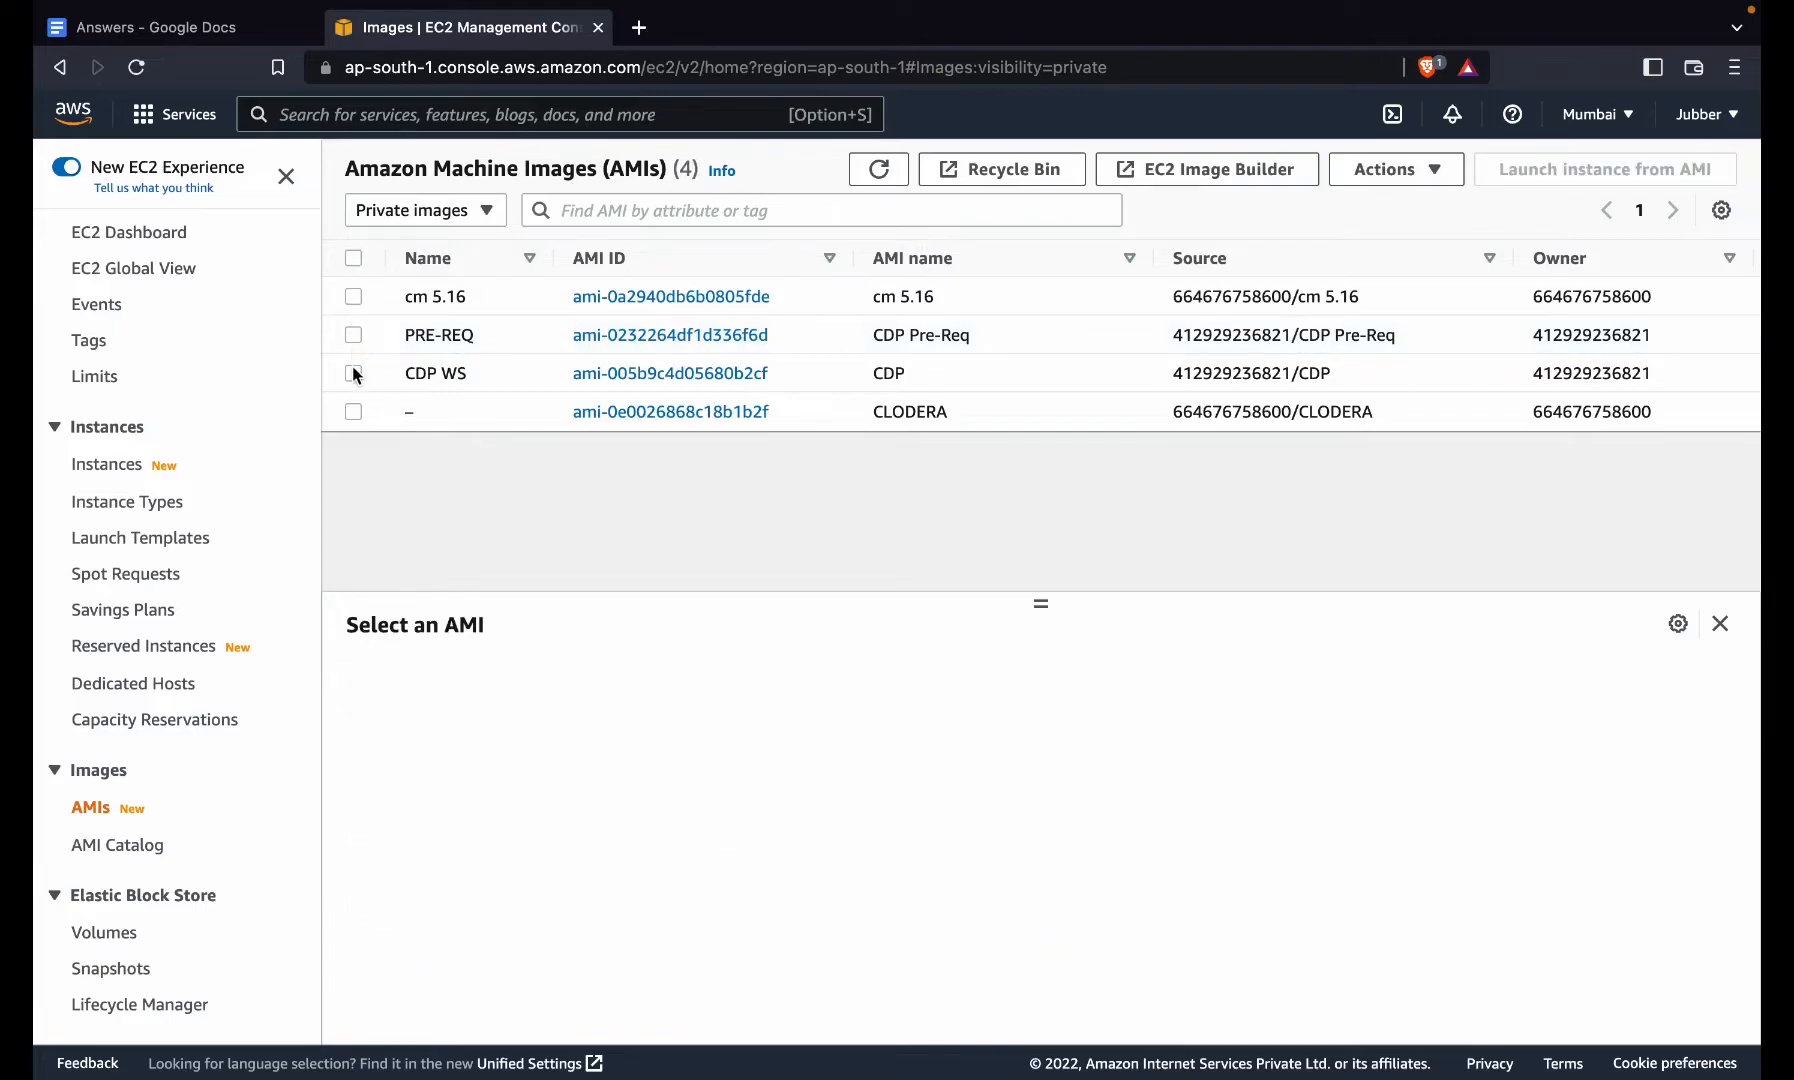
click(353, 373)
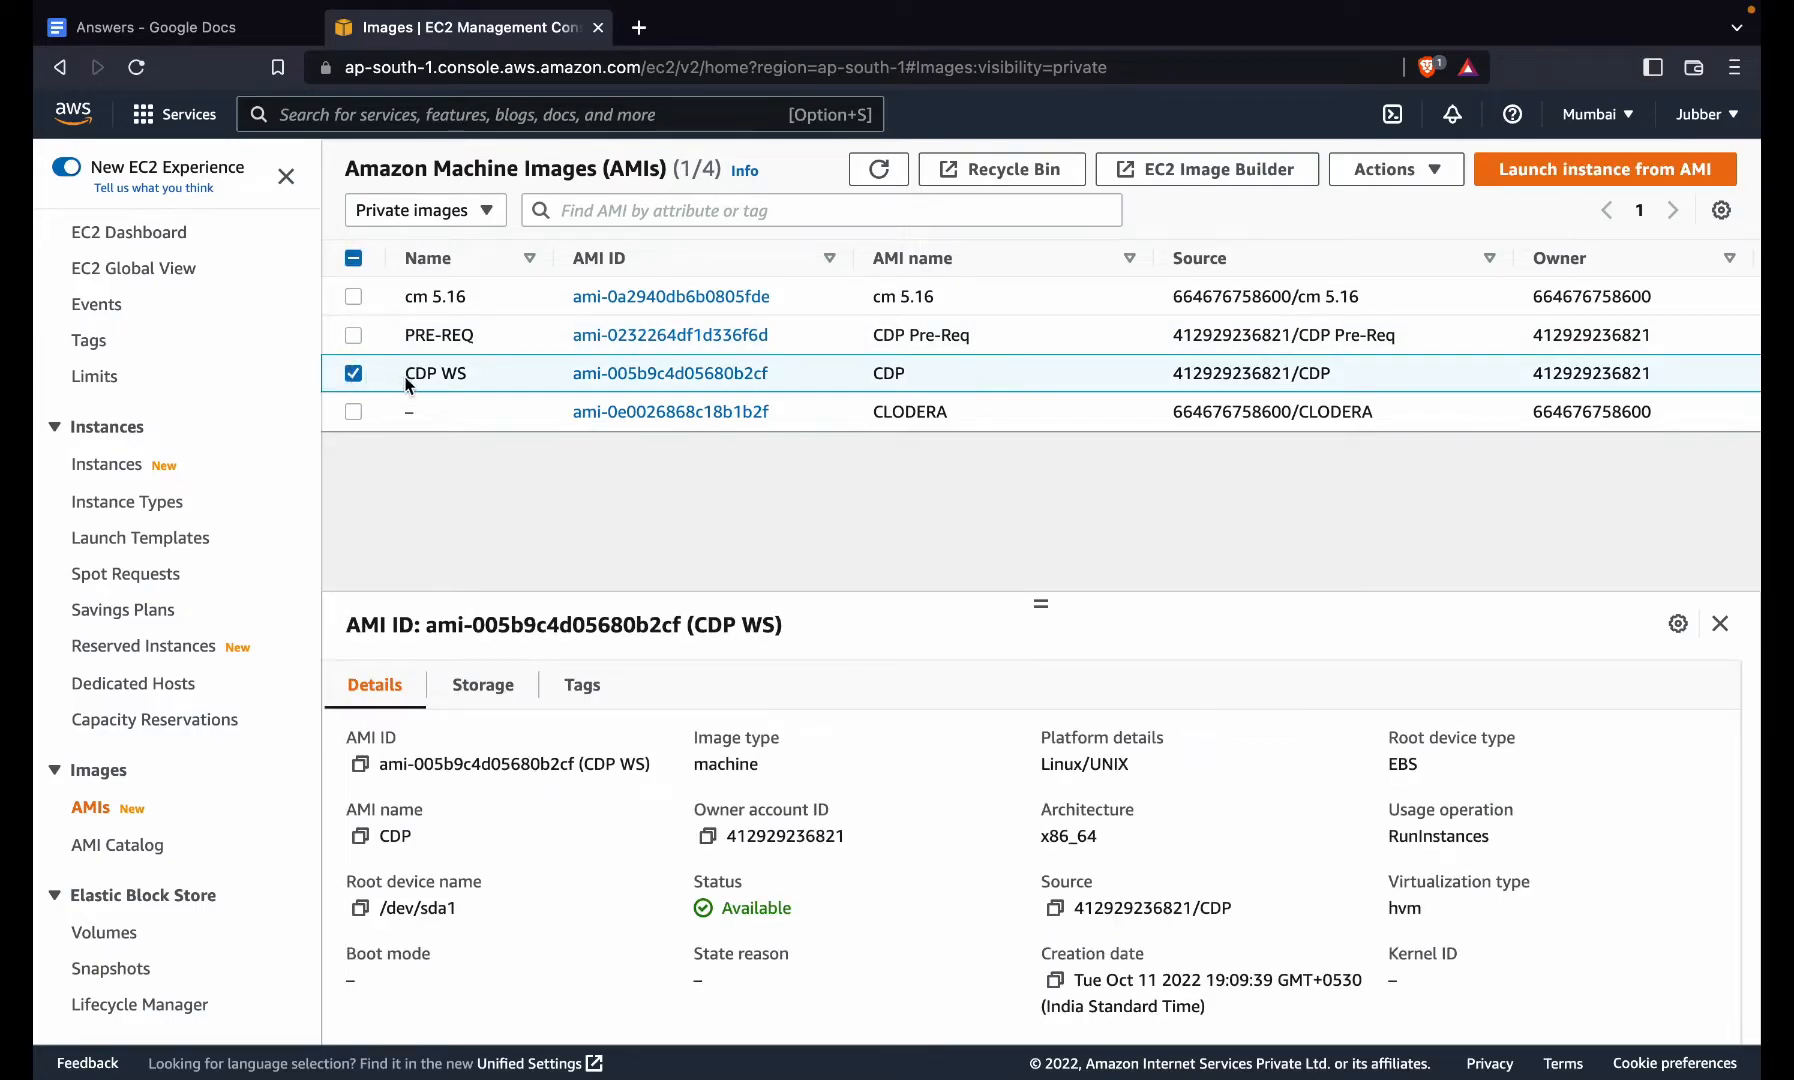
click(351, 373)
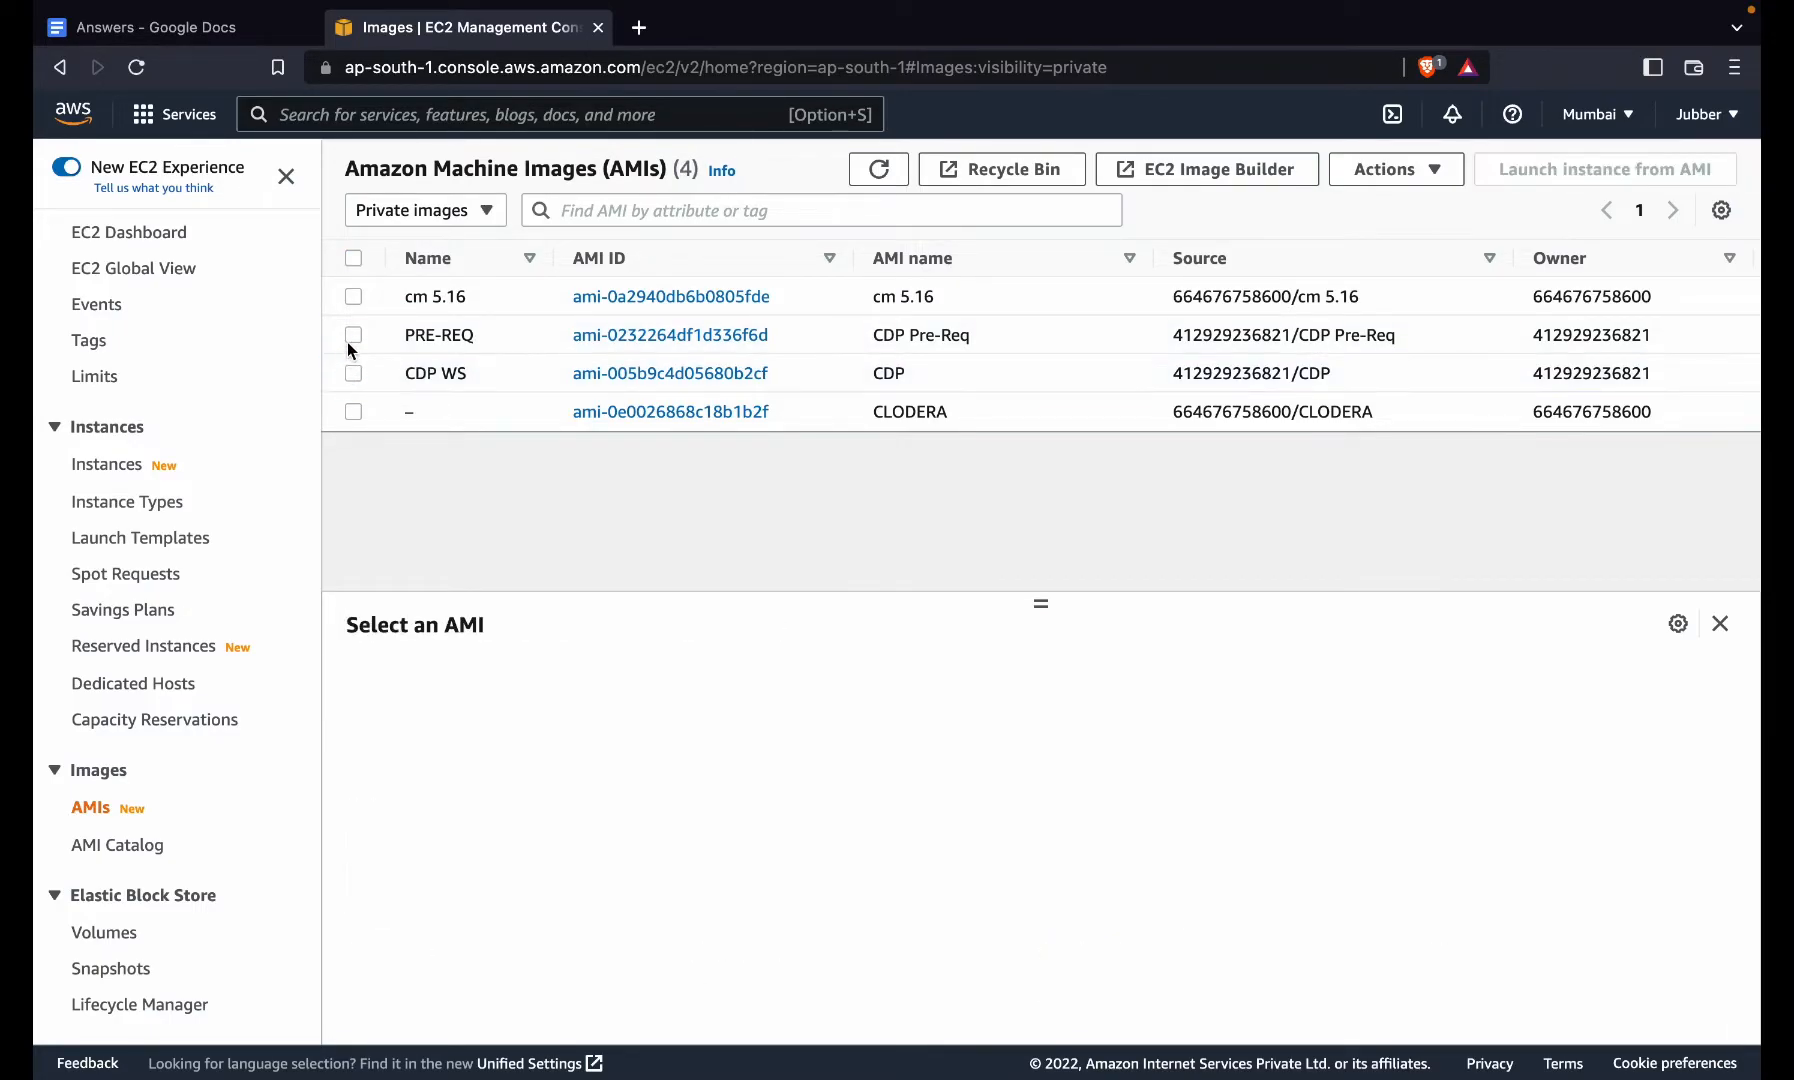
click(351, 338)
- Start a launch from the PRE-REQ image and set the number of instances to 6
click(1557, 180)
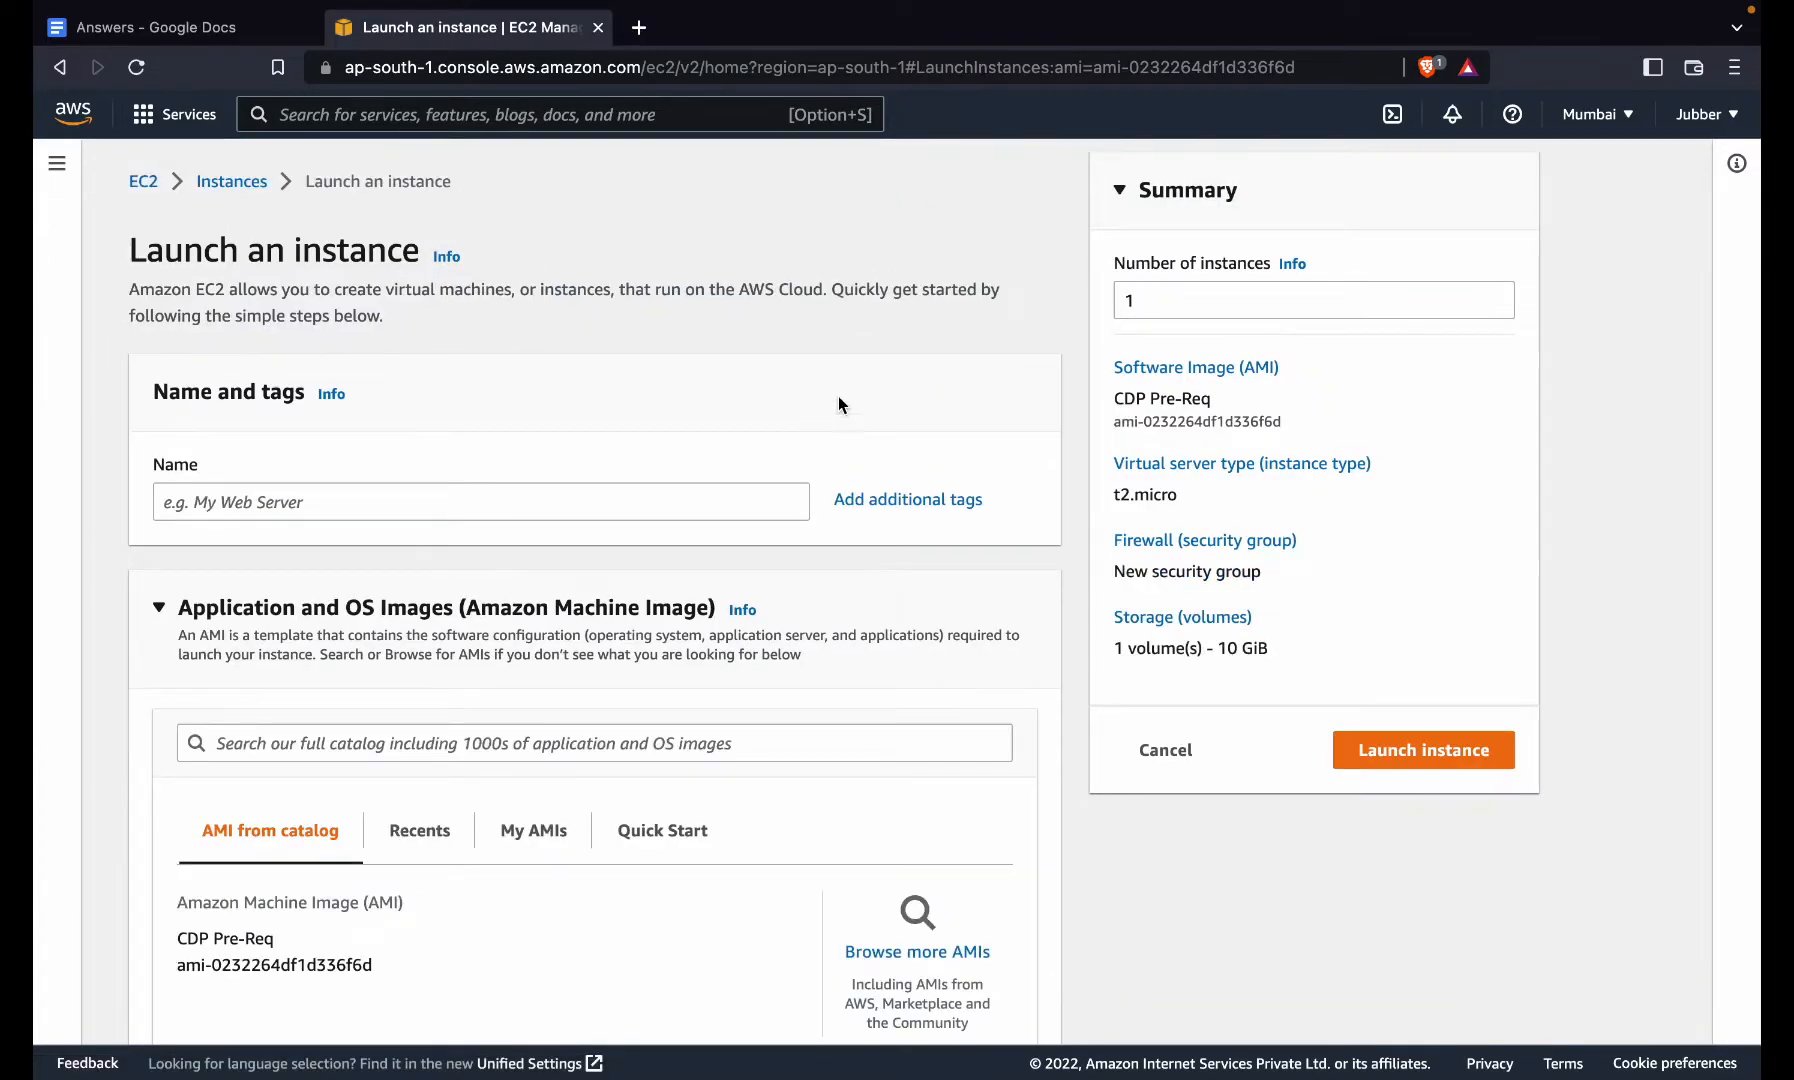
click(1192, 298)
key(BackSpace)
text(6)
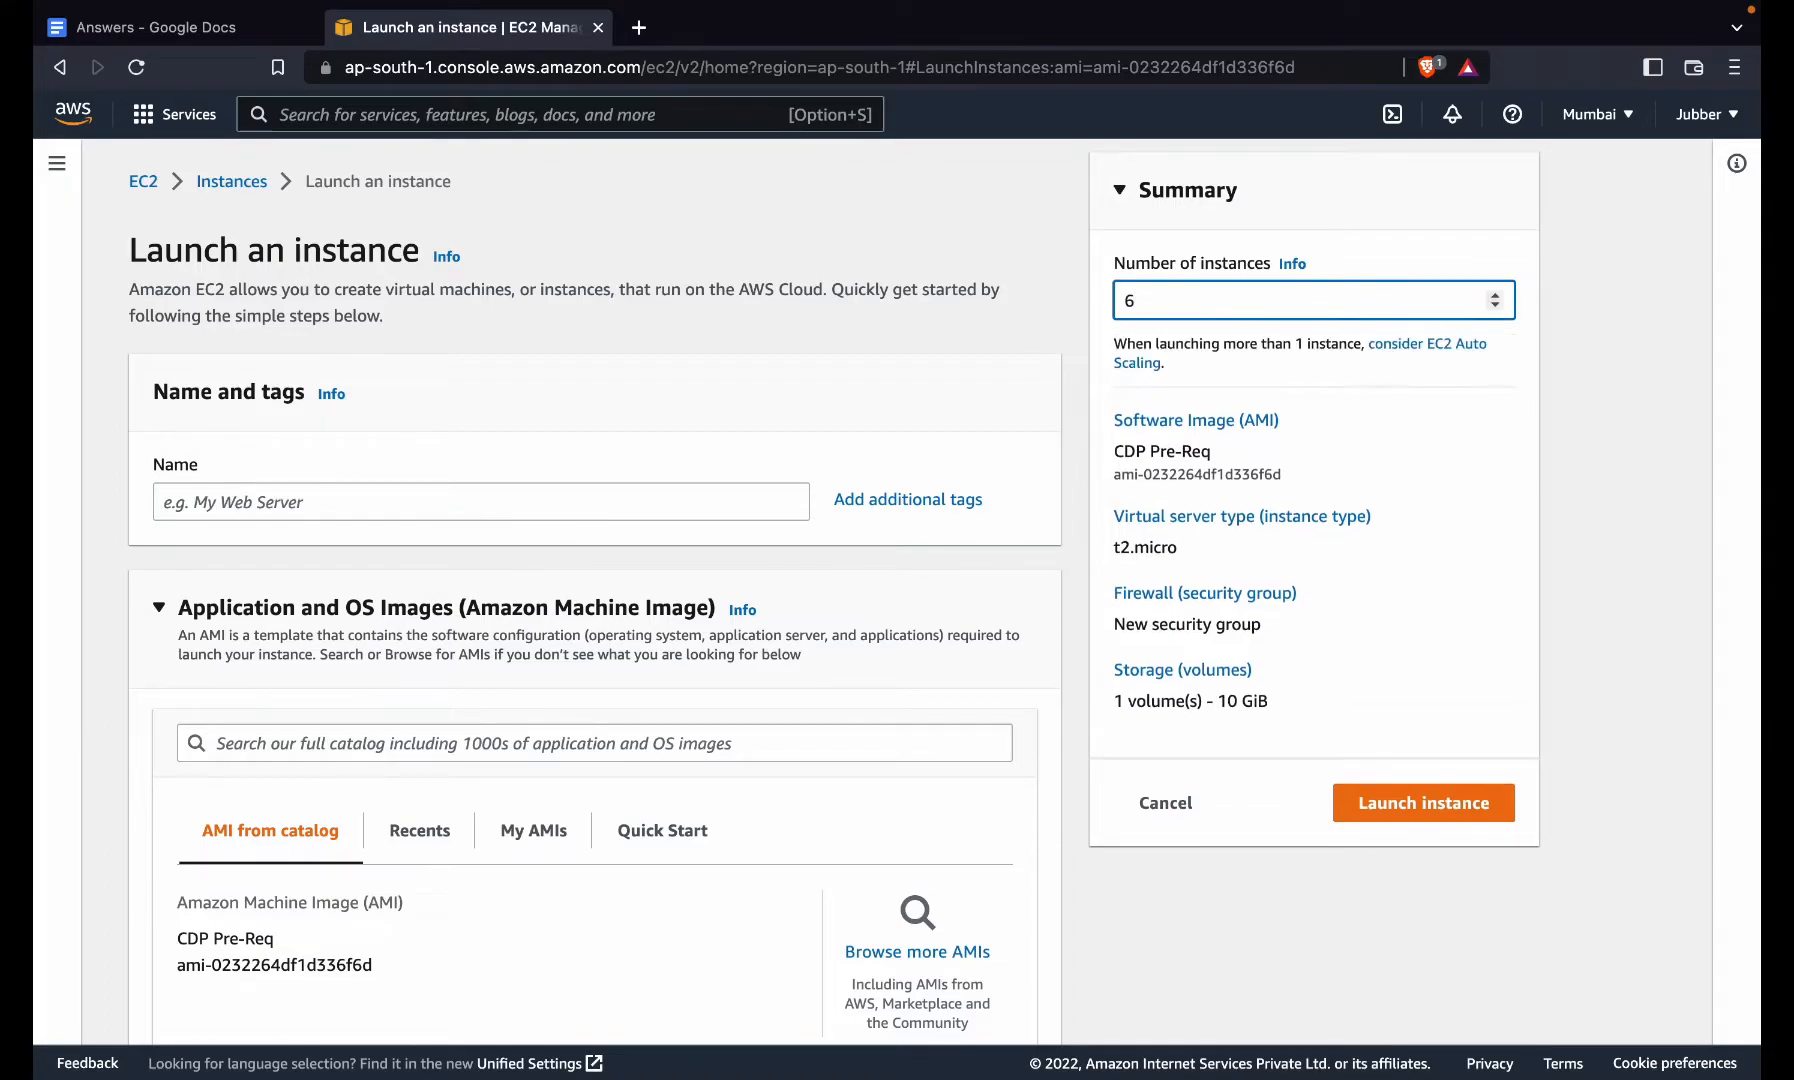
- Choose c5.xlarge as the instance type and bring up the key pair list
scroll(949, 624, down, 2)
scroll(949, 624, down, 5)
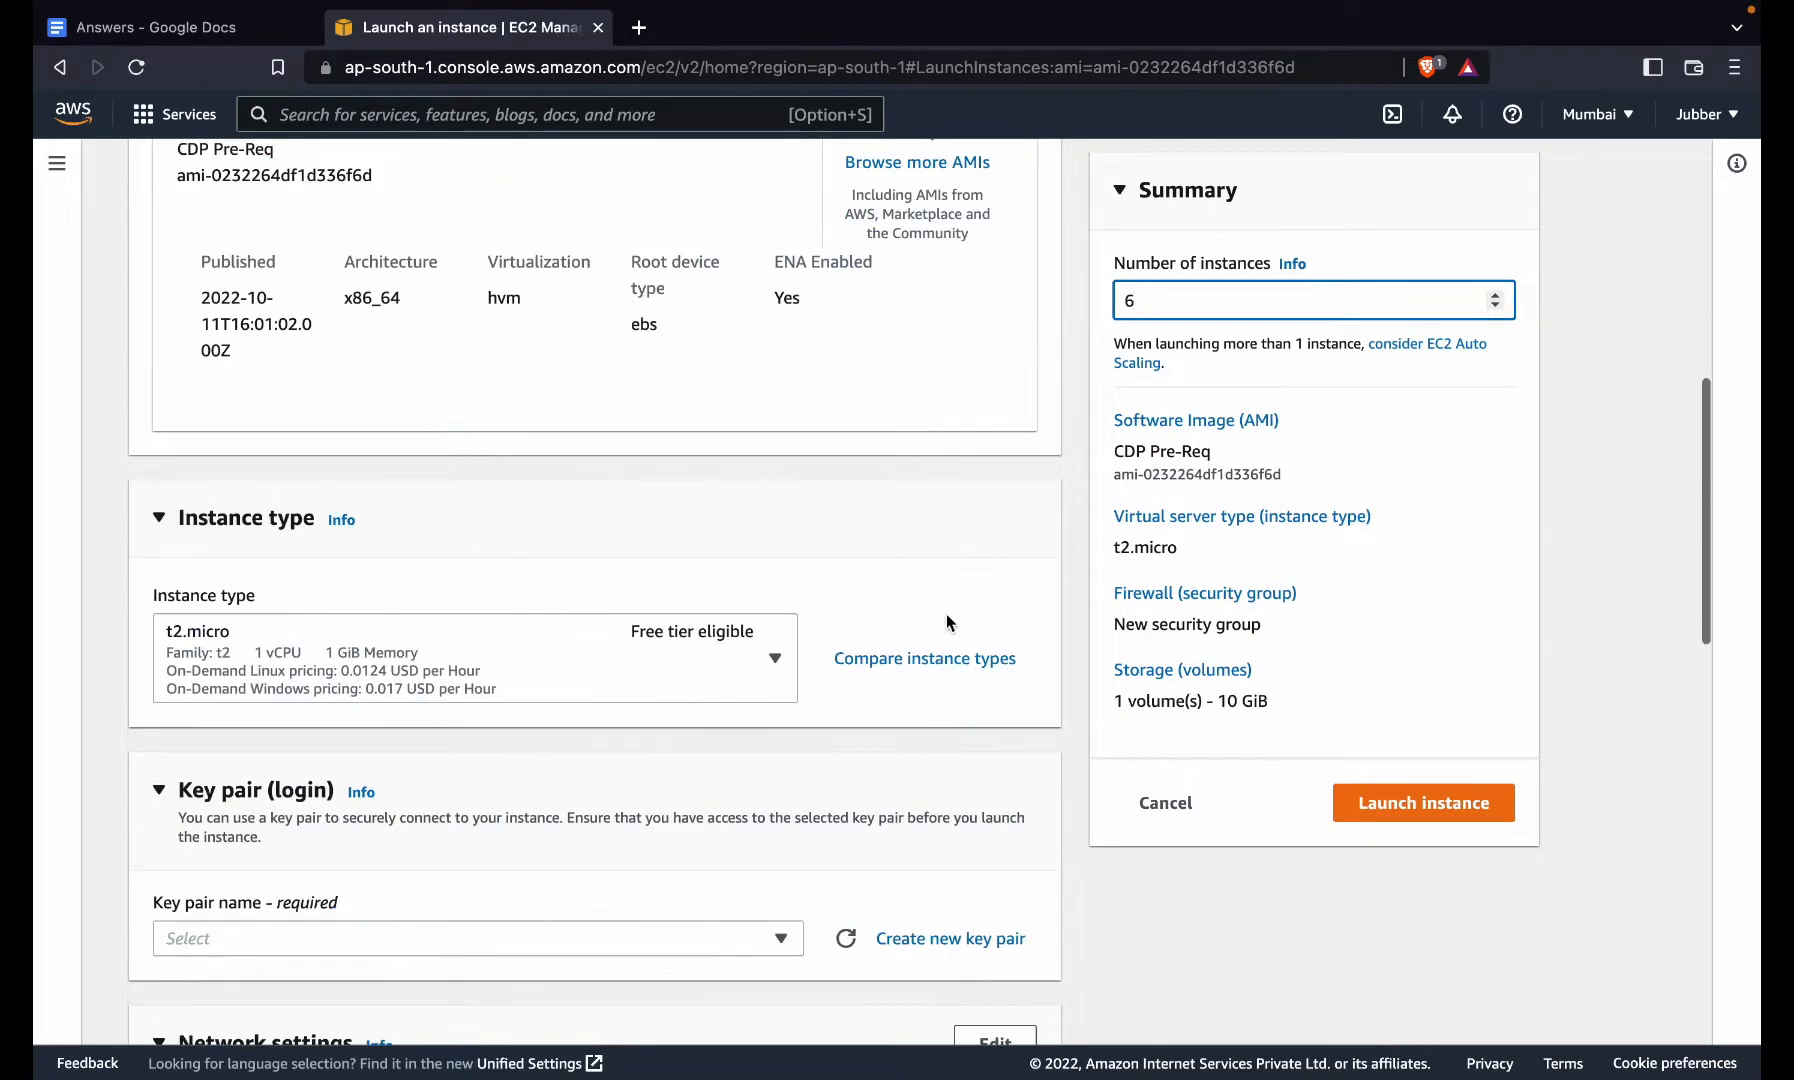
click(411, 655)
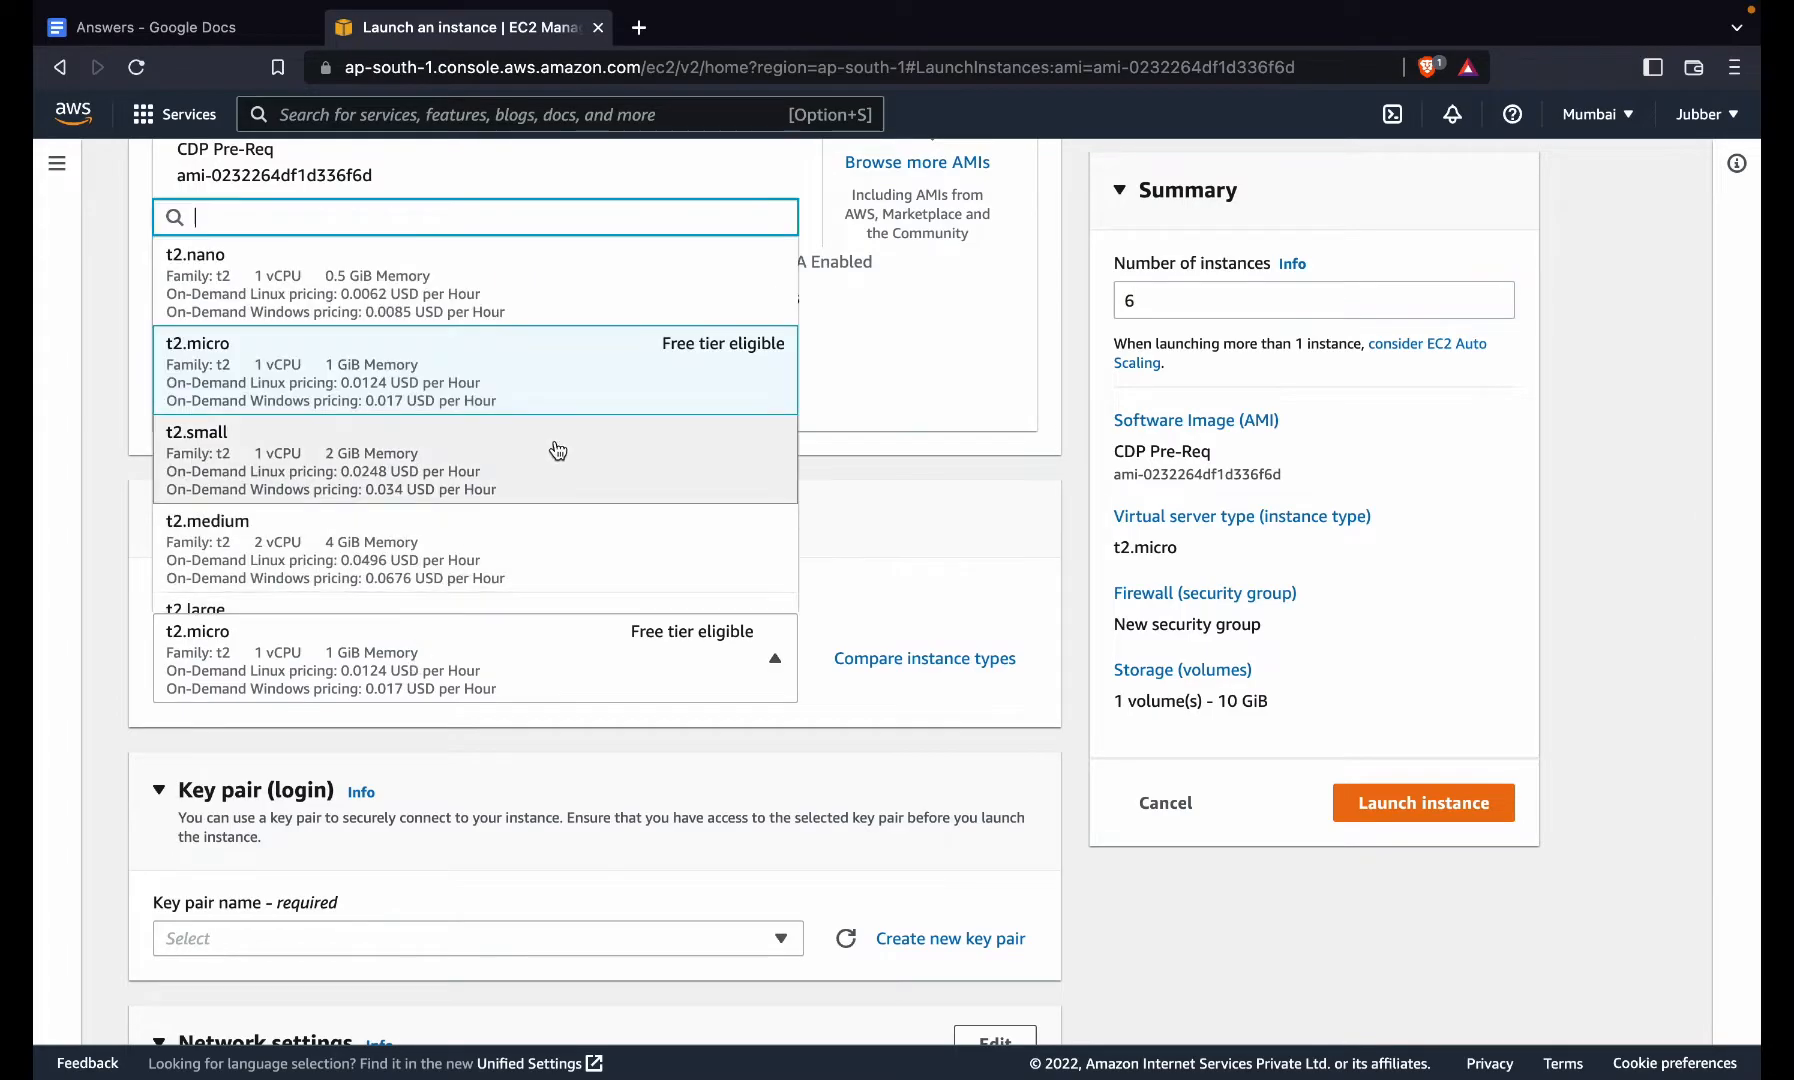
text(c5)
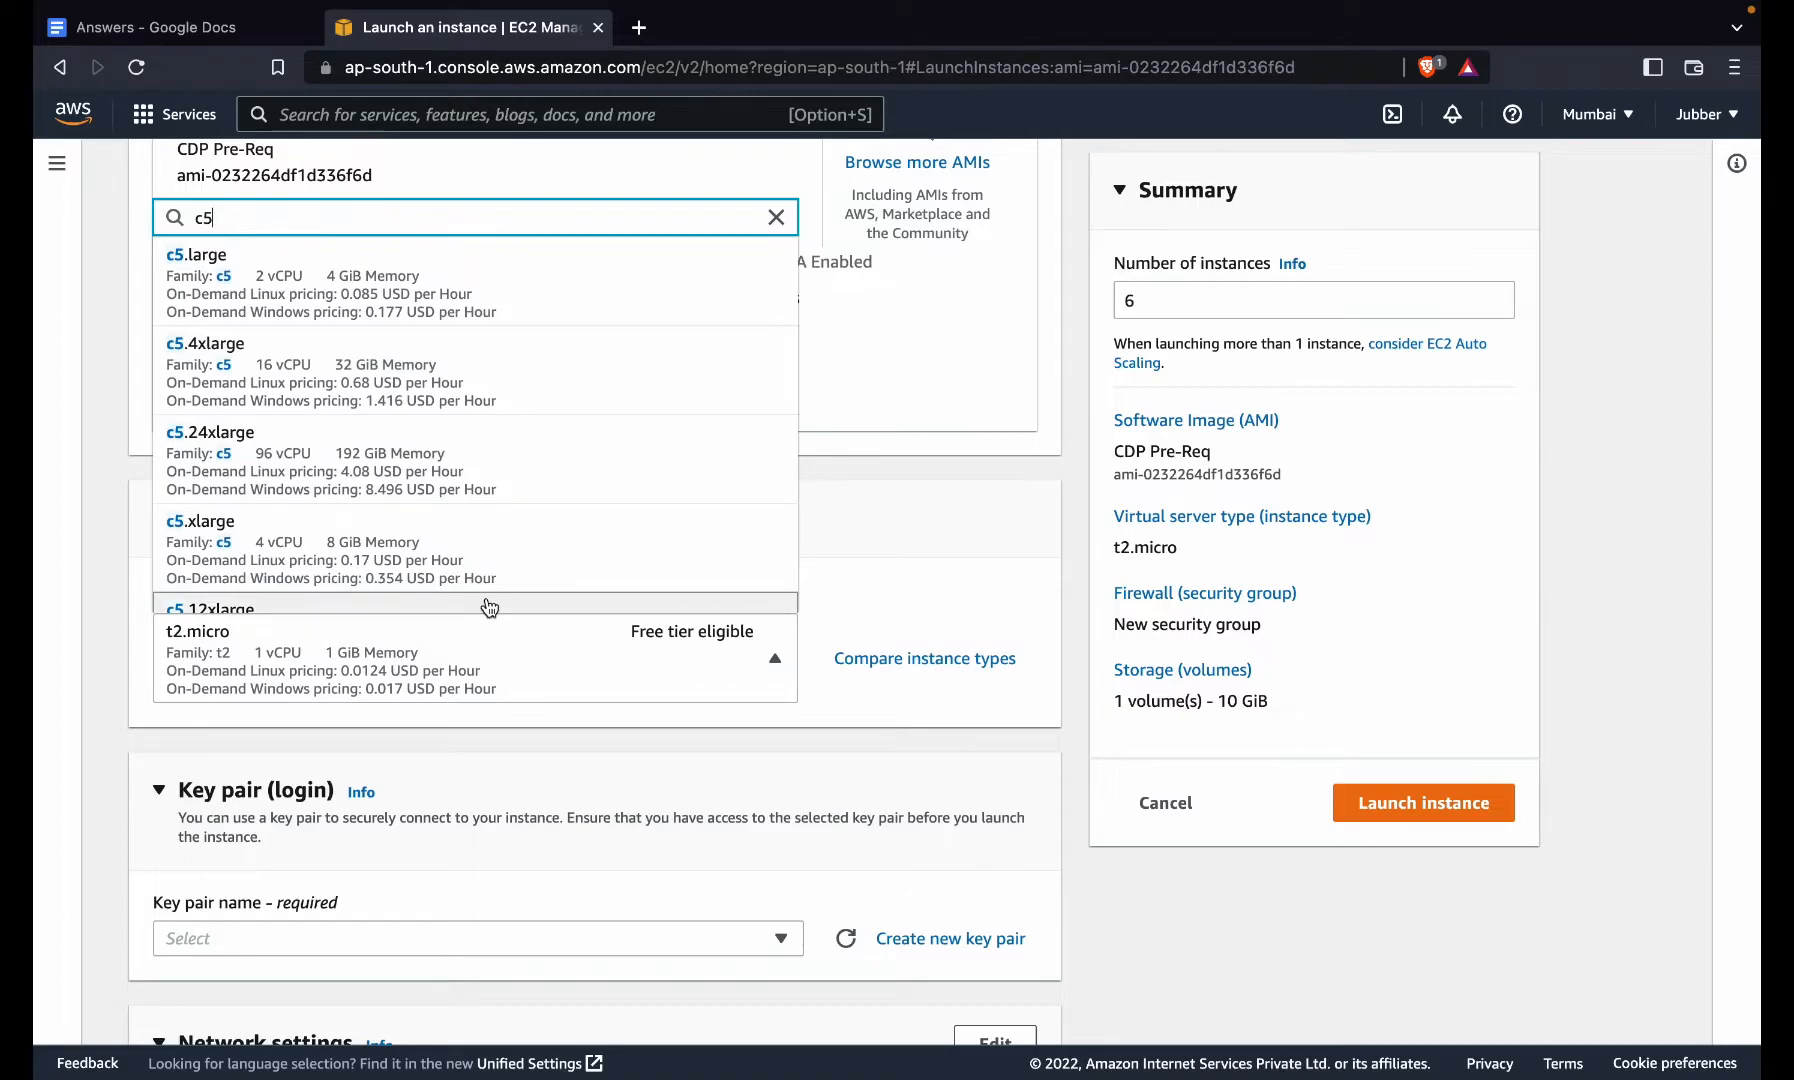
scroll(489, 607, down, 1)
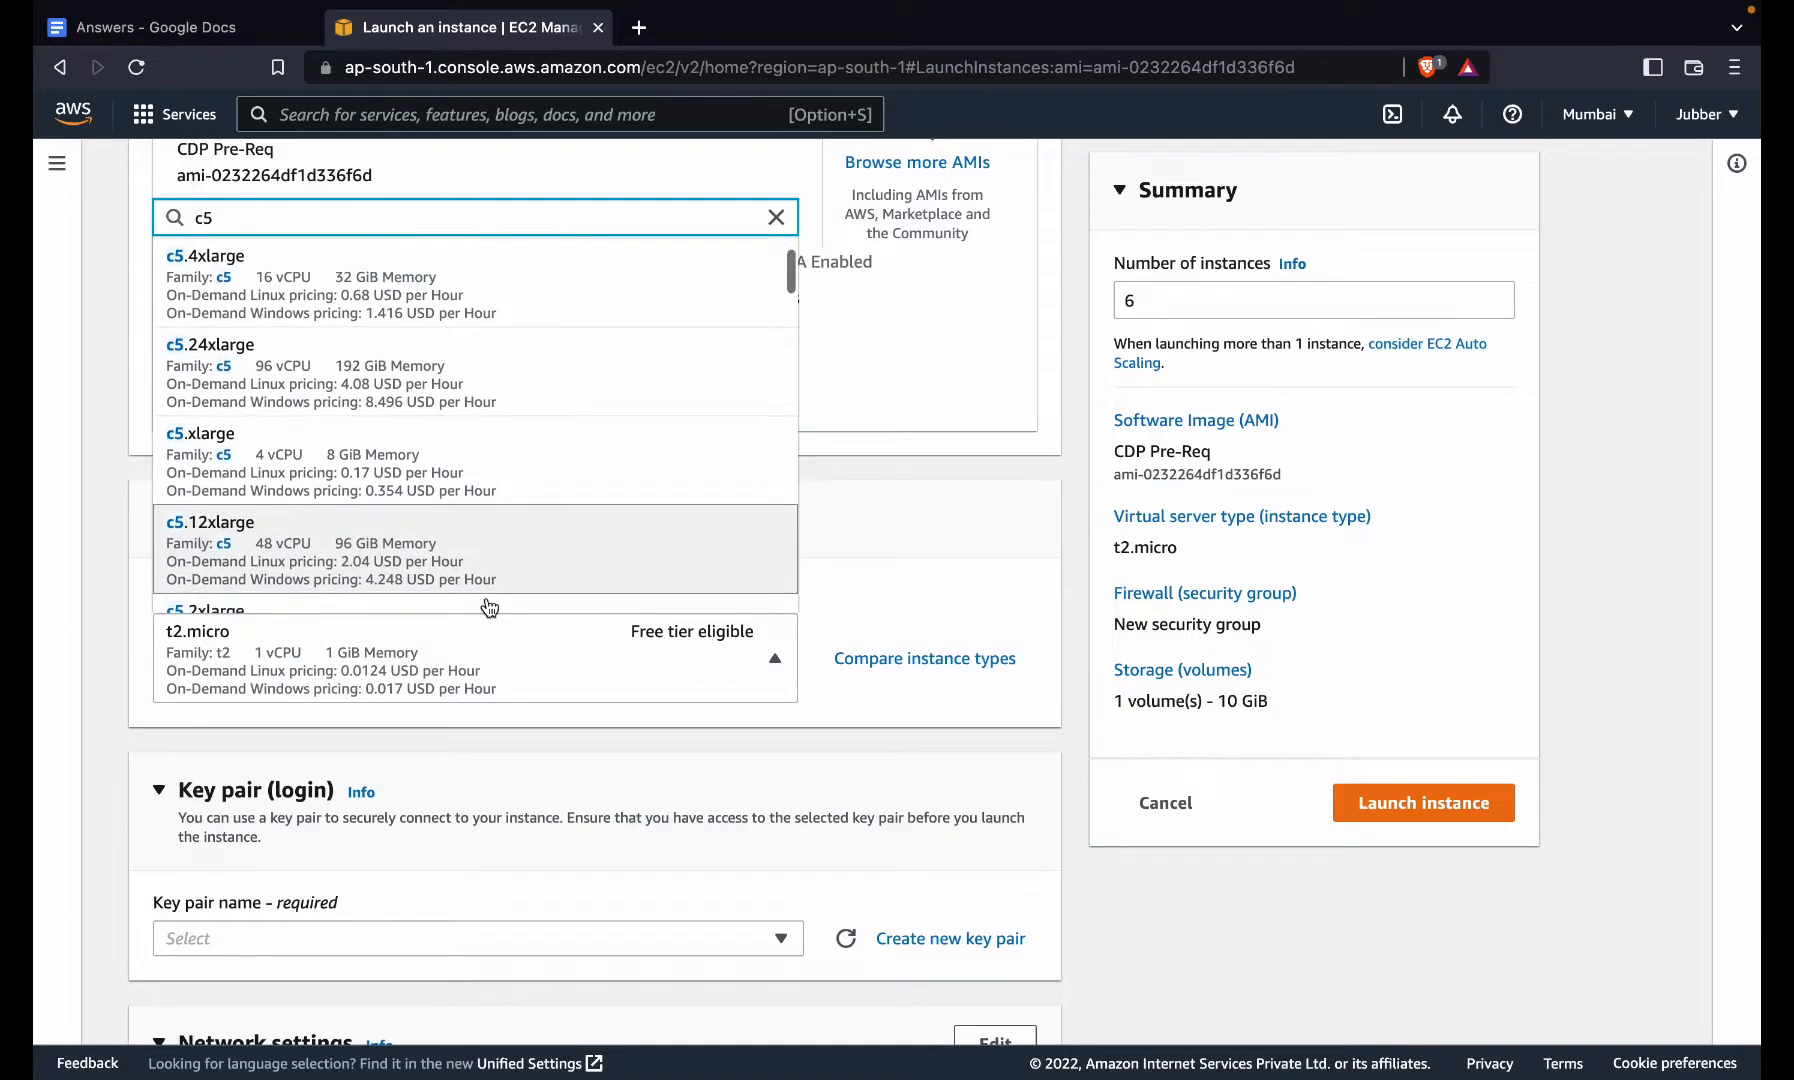
click(553, 480)
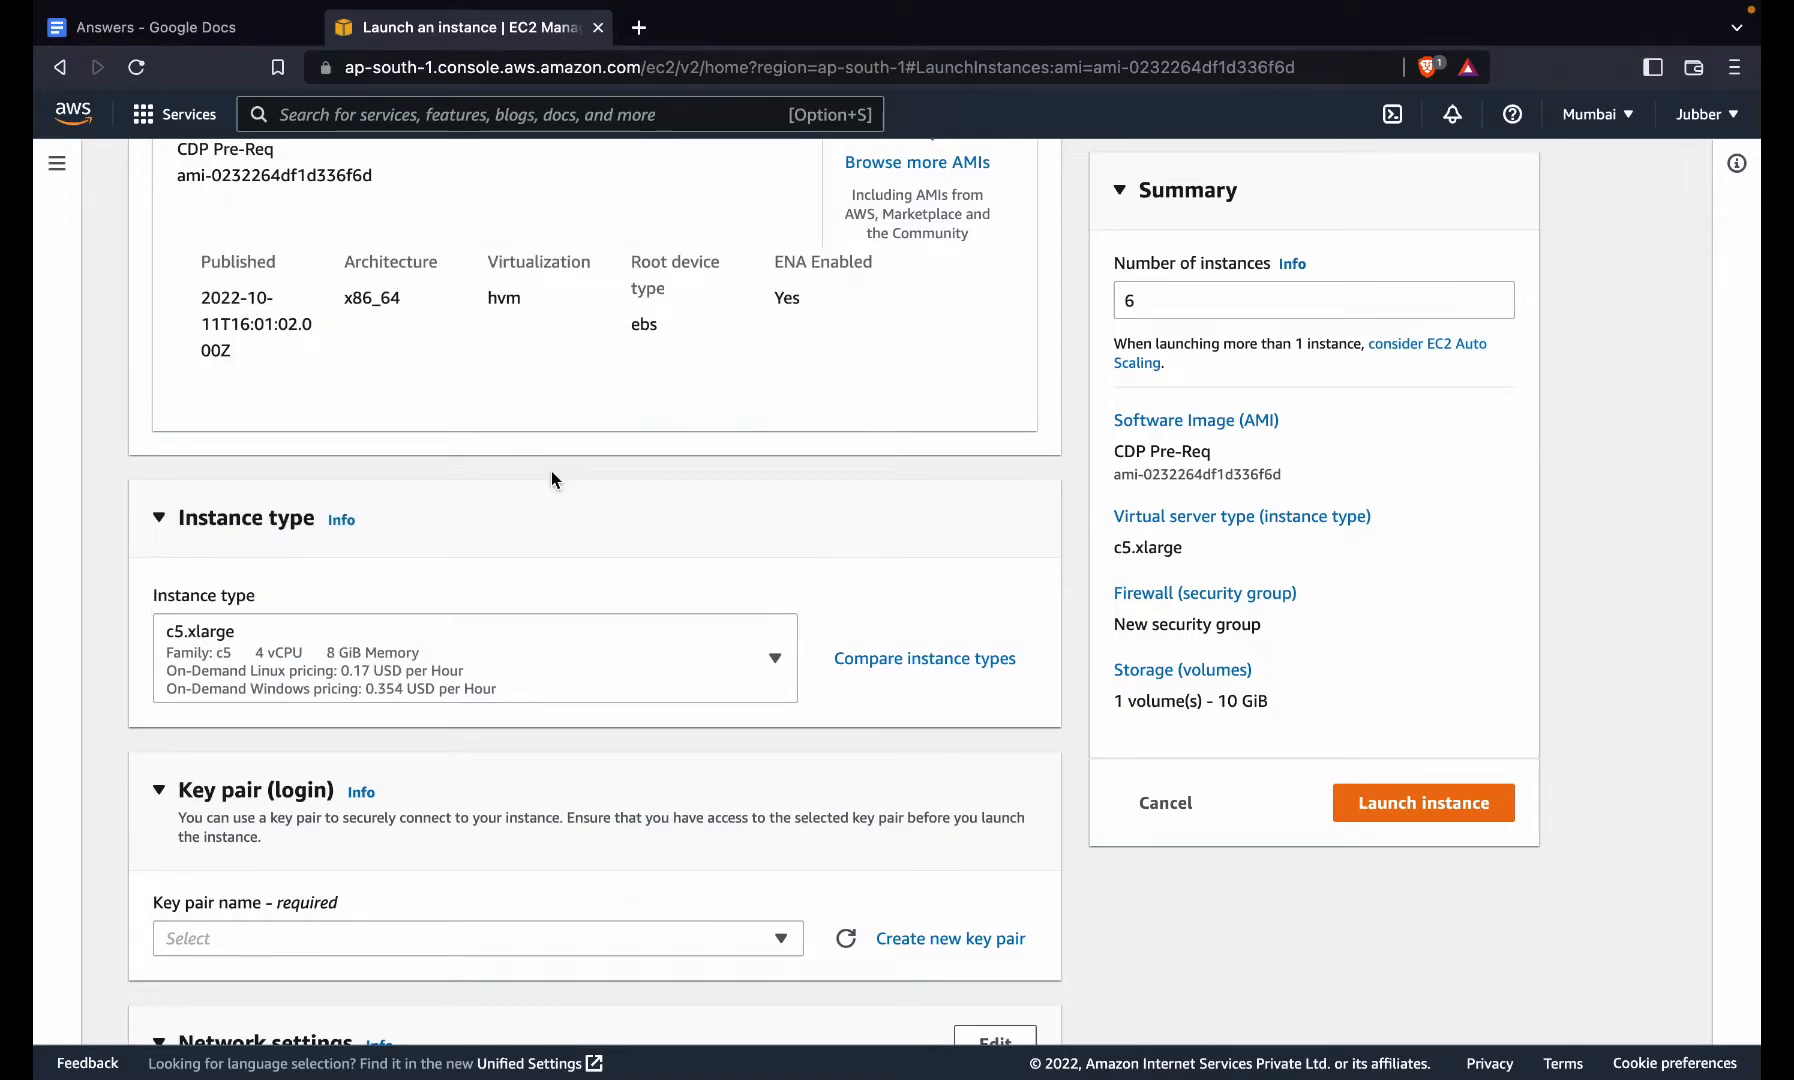
scroll(551, 479, down, 8)
scroll(509, 524, up, 4)
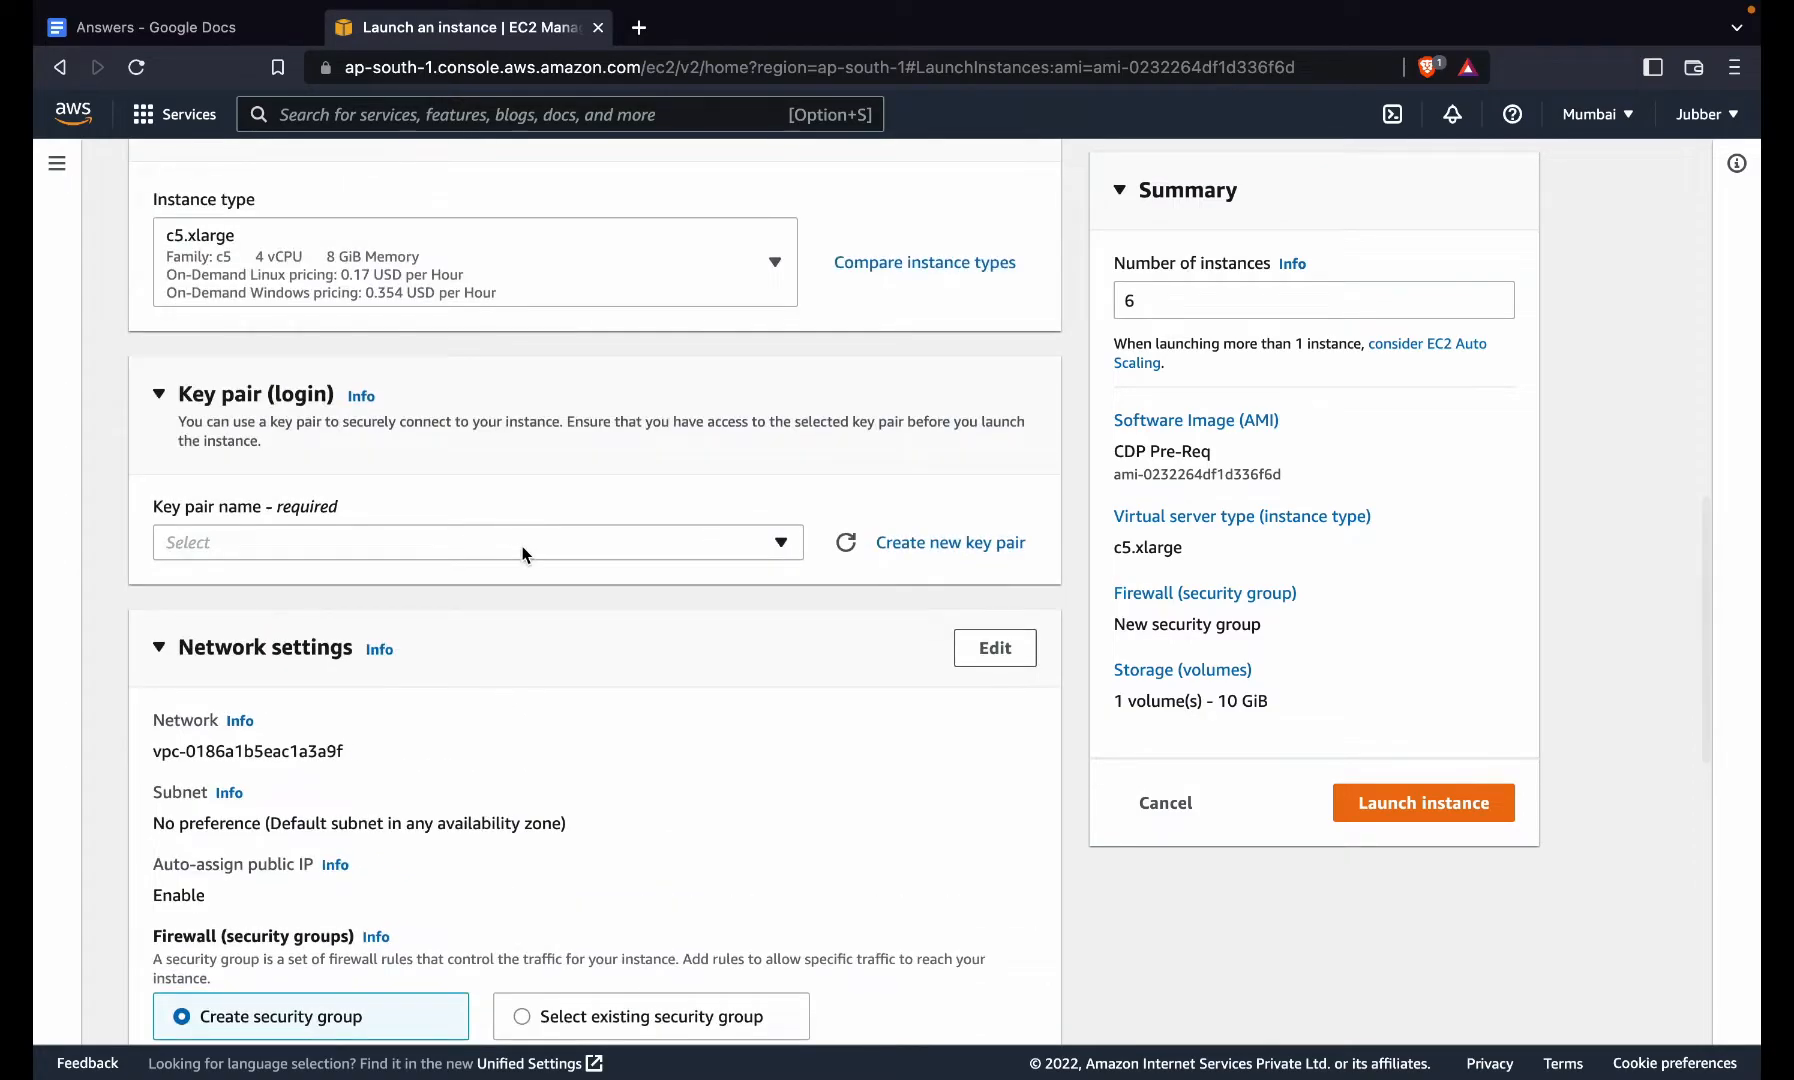
click(522, 553)
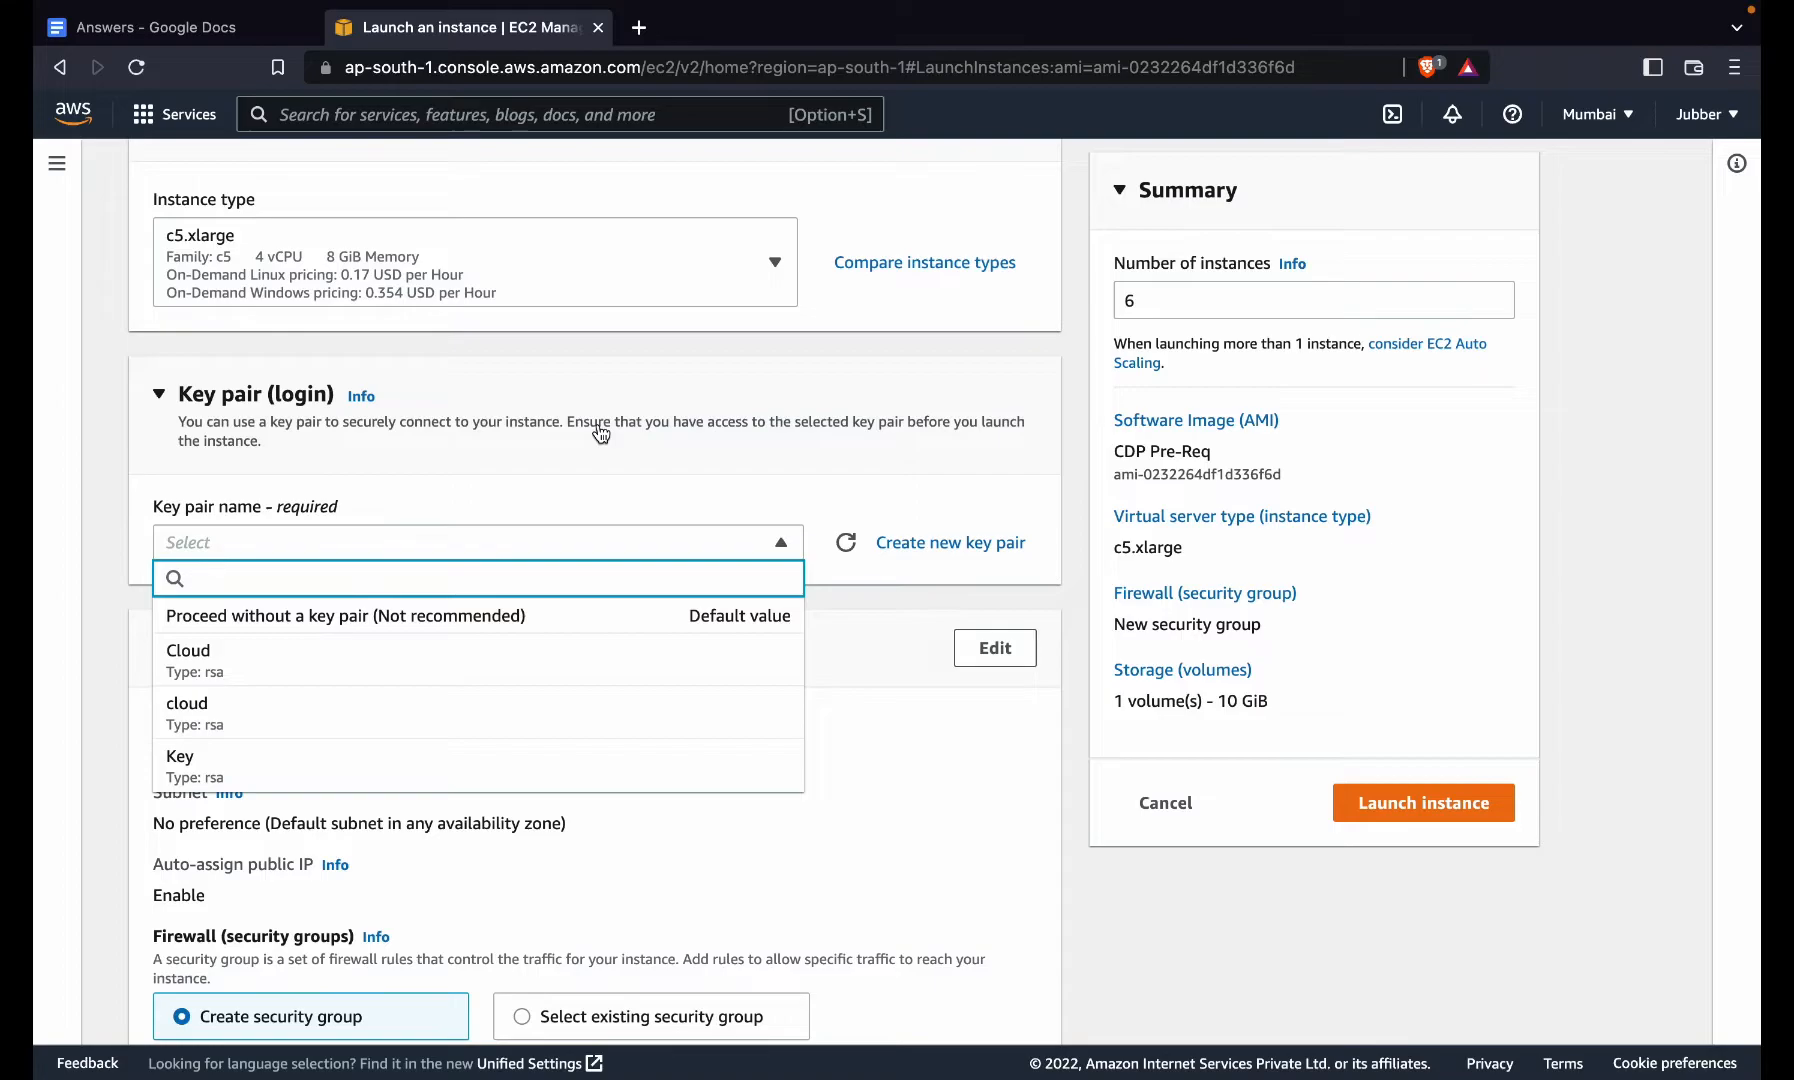
scroll(601, 432, up, 1)
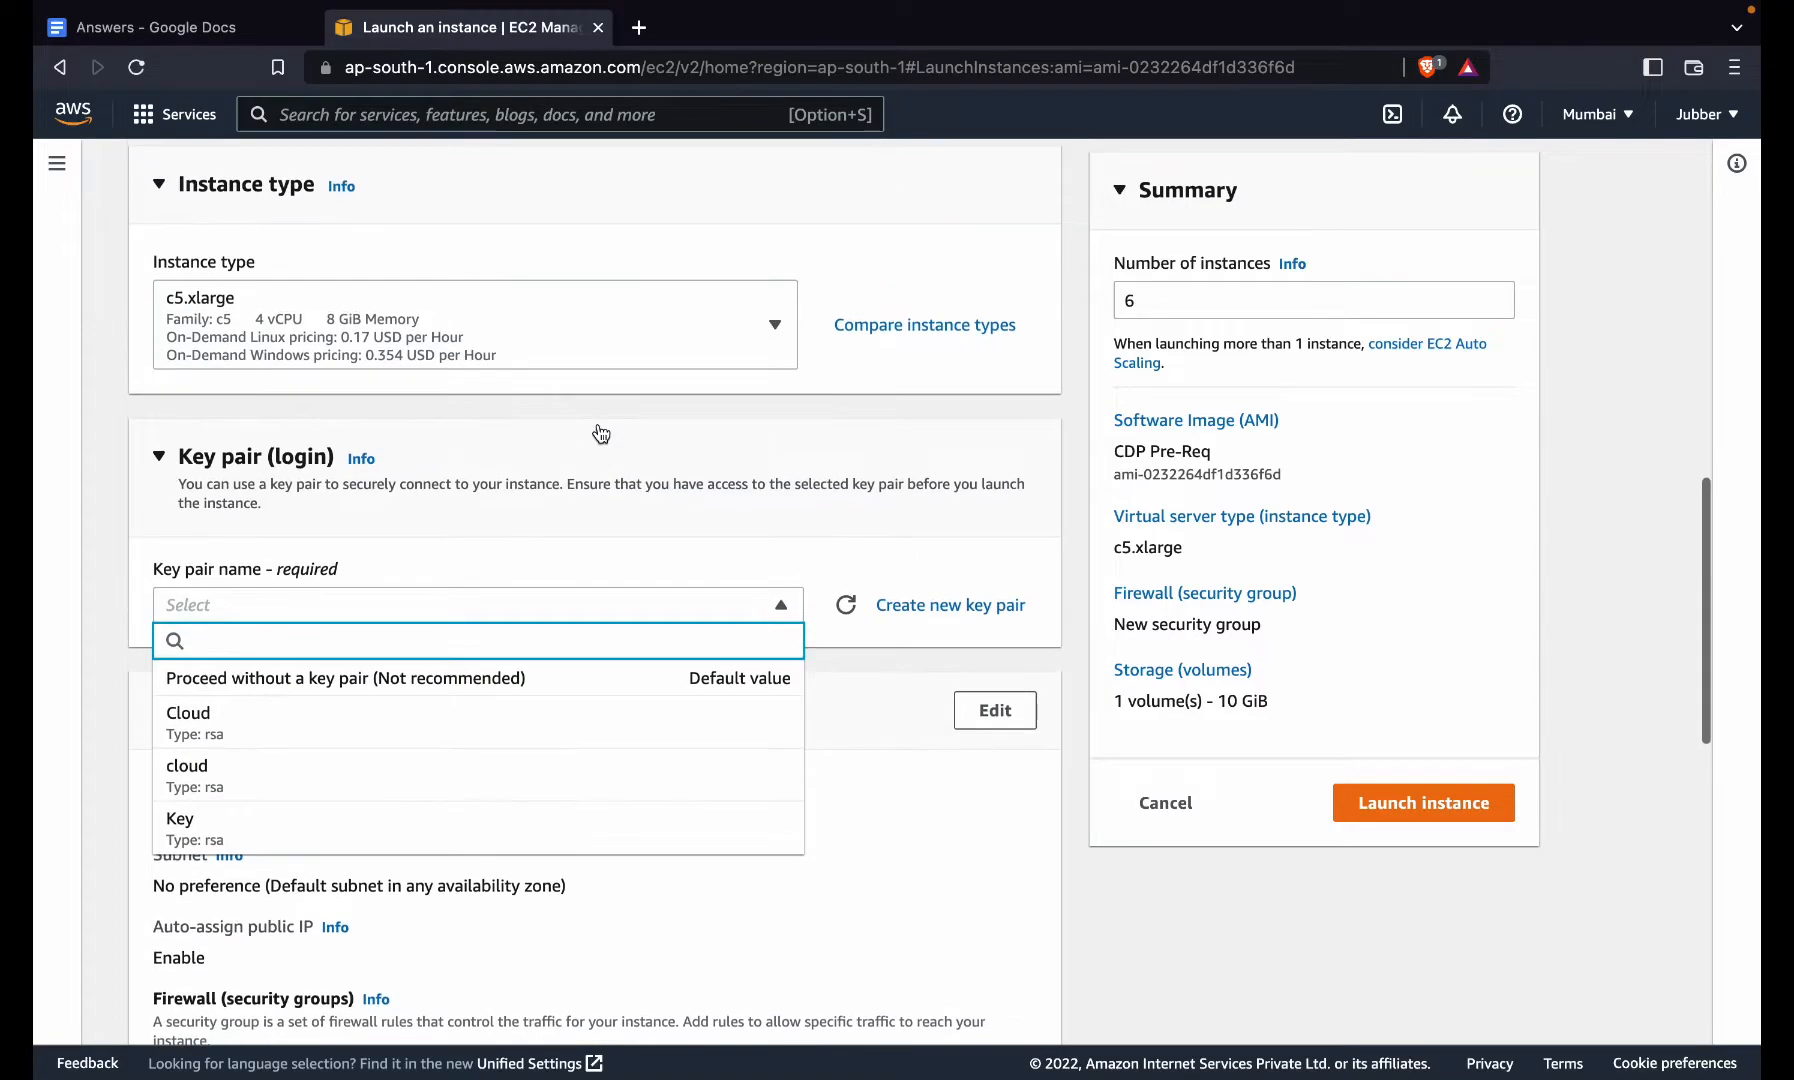
- Use the key pair named Key and set the root volume size to 50 GiB
click(359, 822)
scroll(513, 648, down, 5)
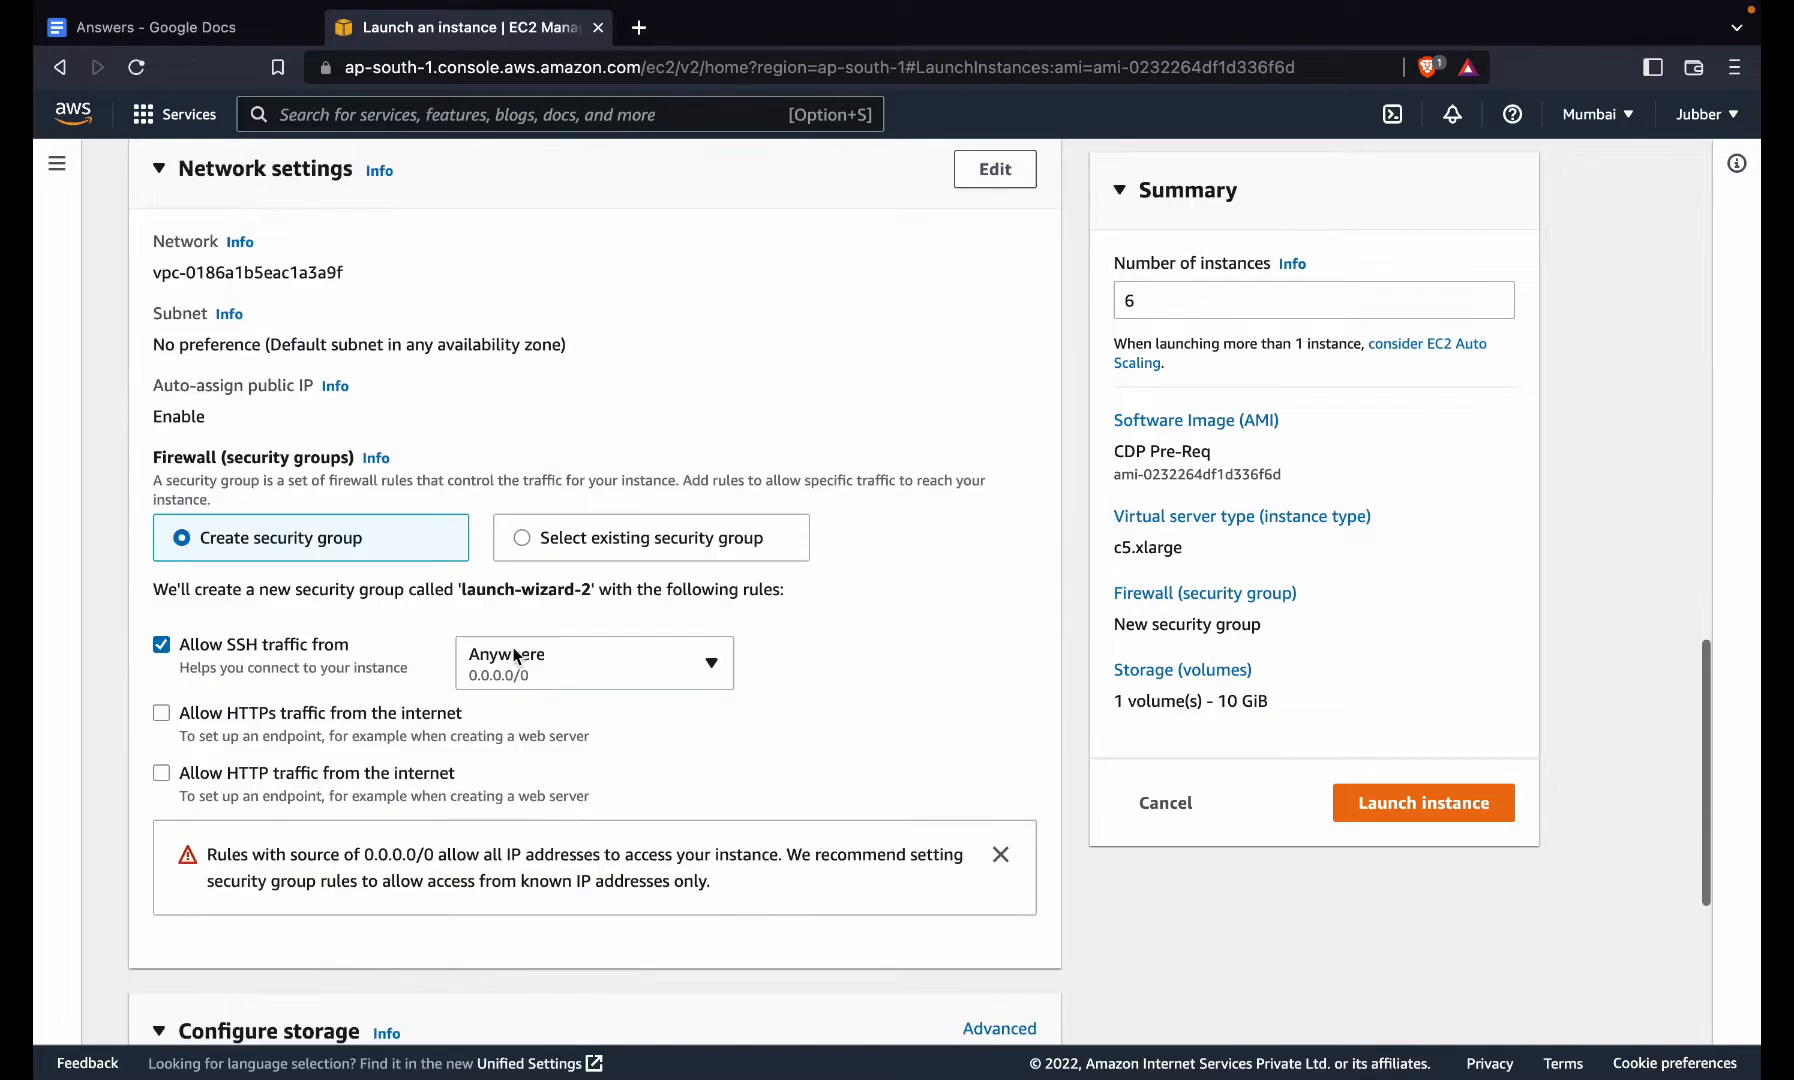
scroll(580, 458, down, 3)
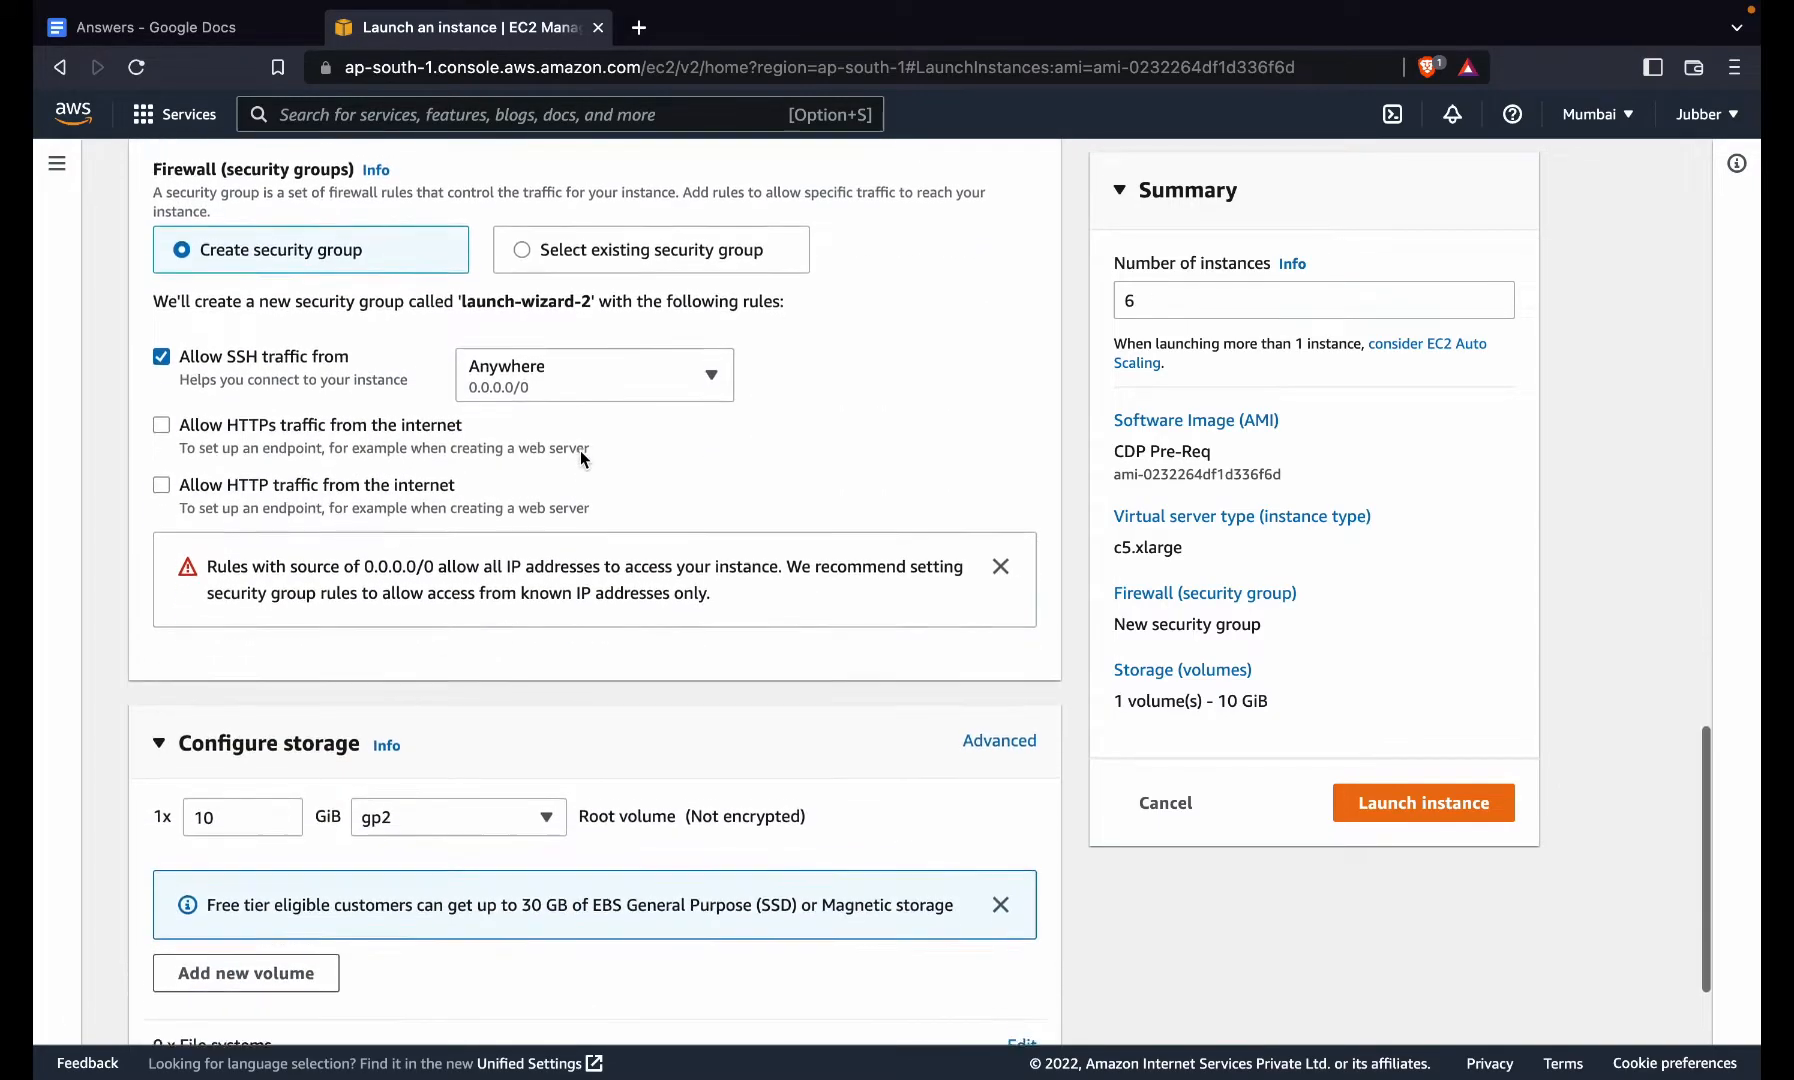
click(258, 800)
double_click(258, 800)
text(50)
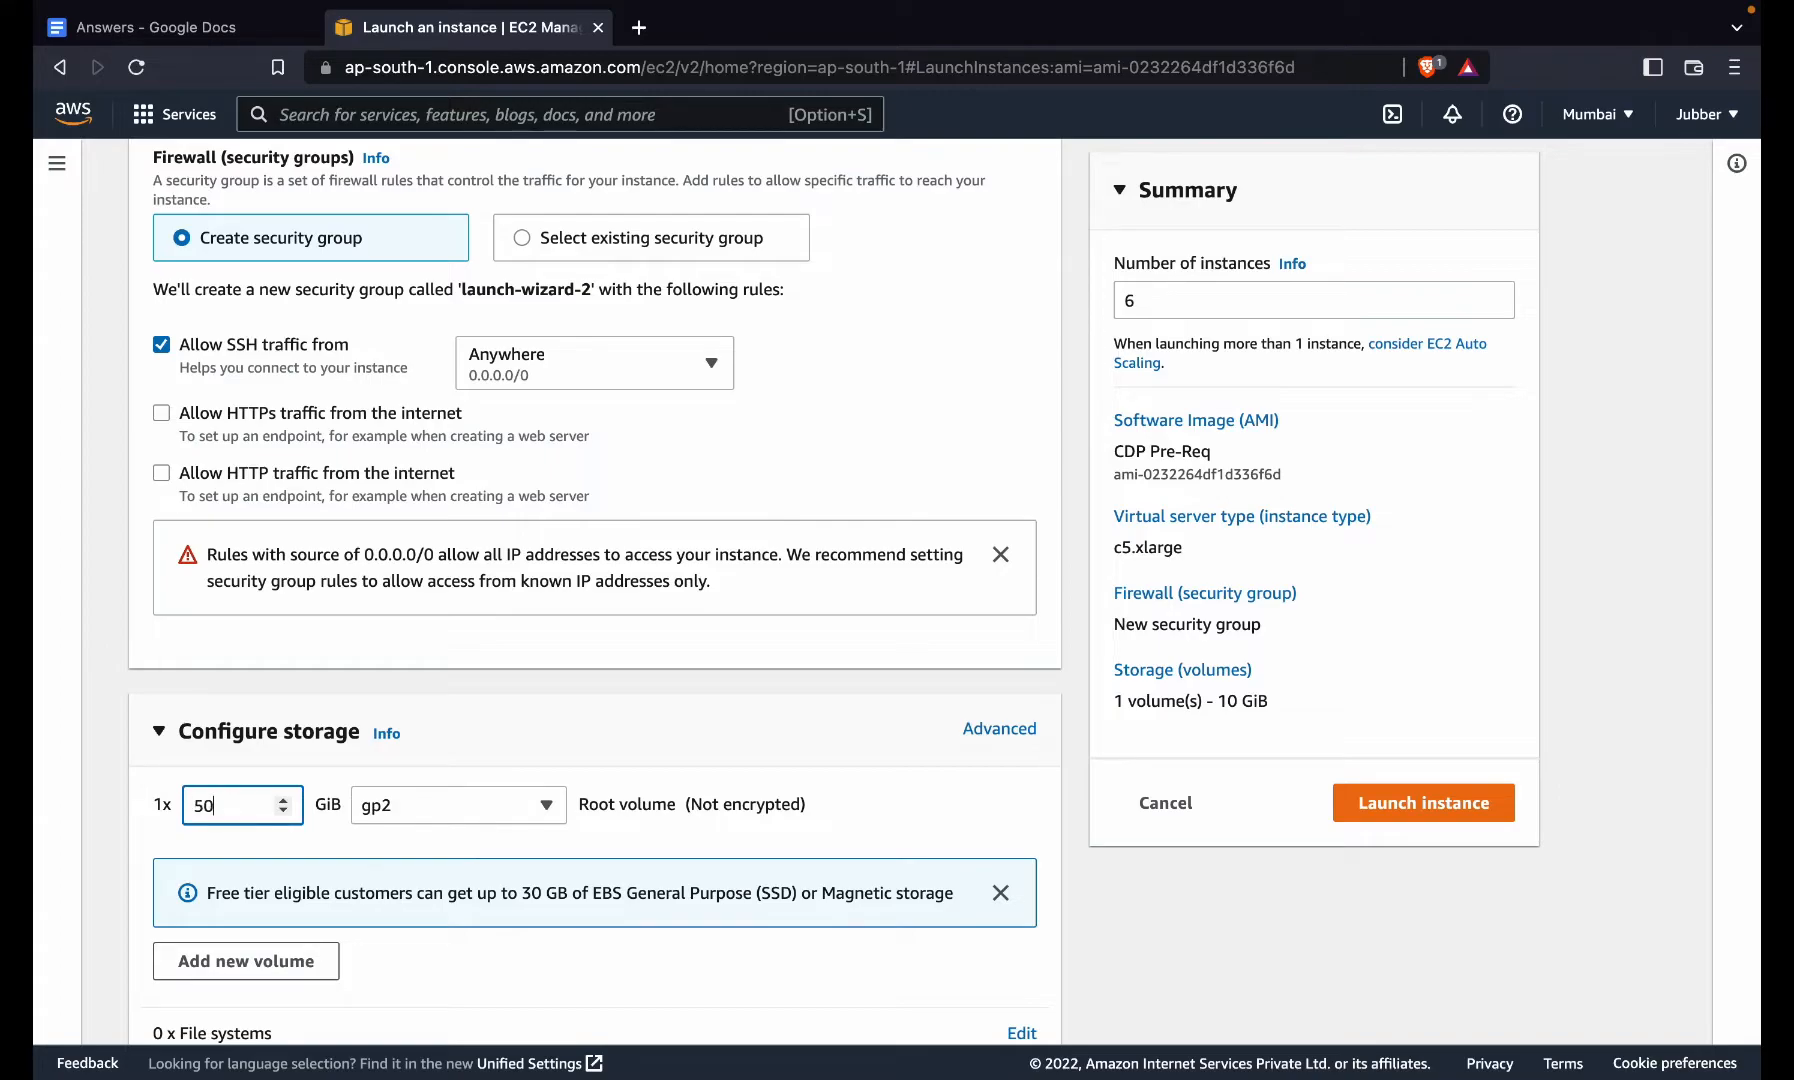
- Keep the gp2 volume type and request Spot Instances under Advanced details
scroll(227, 960, down, 2)
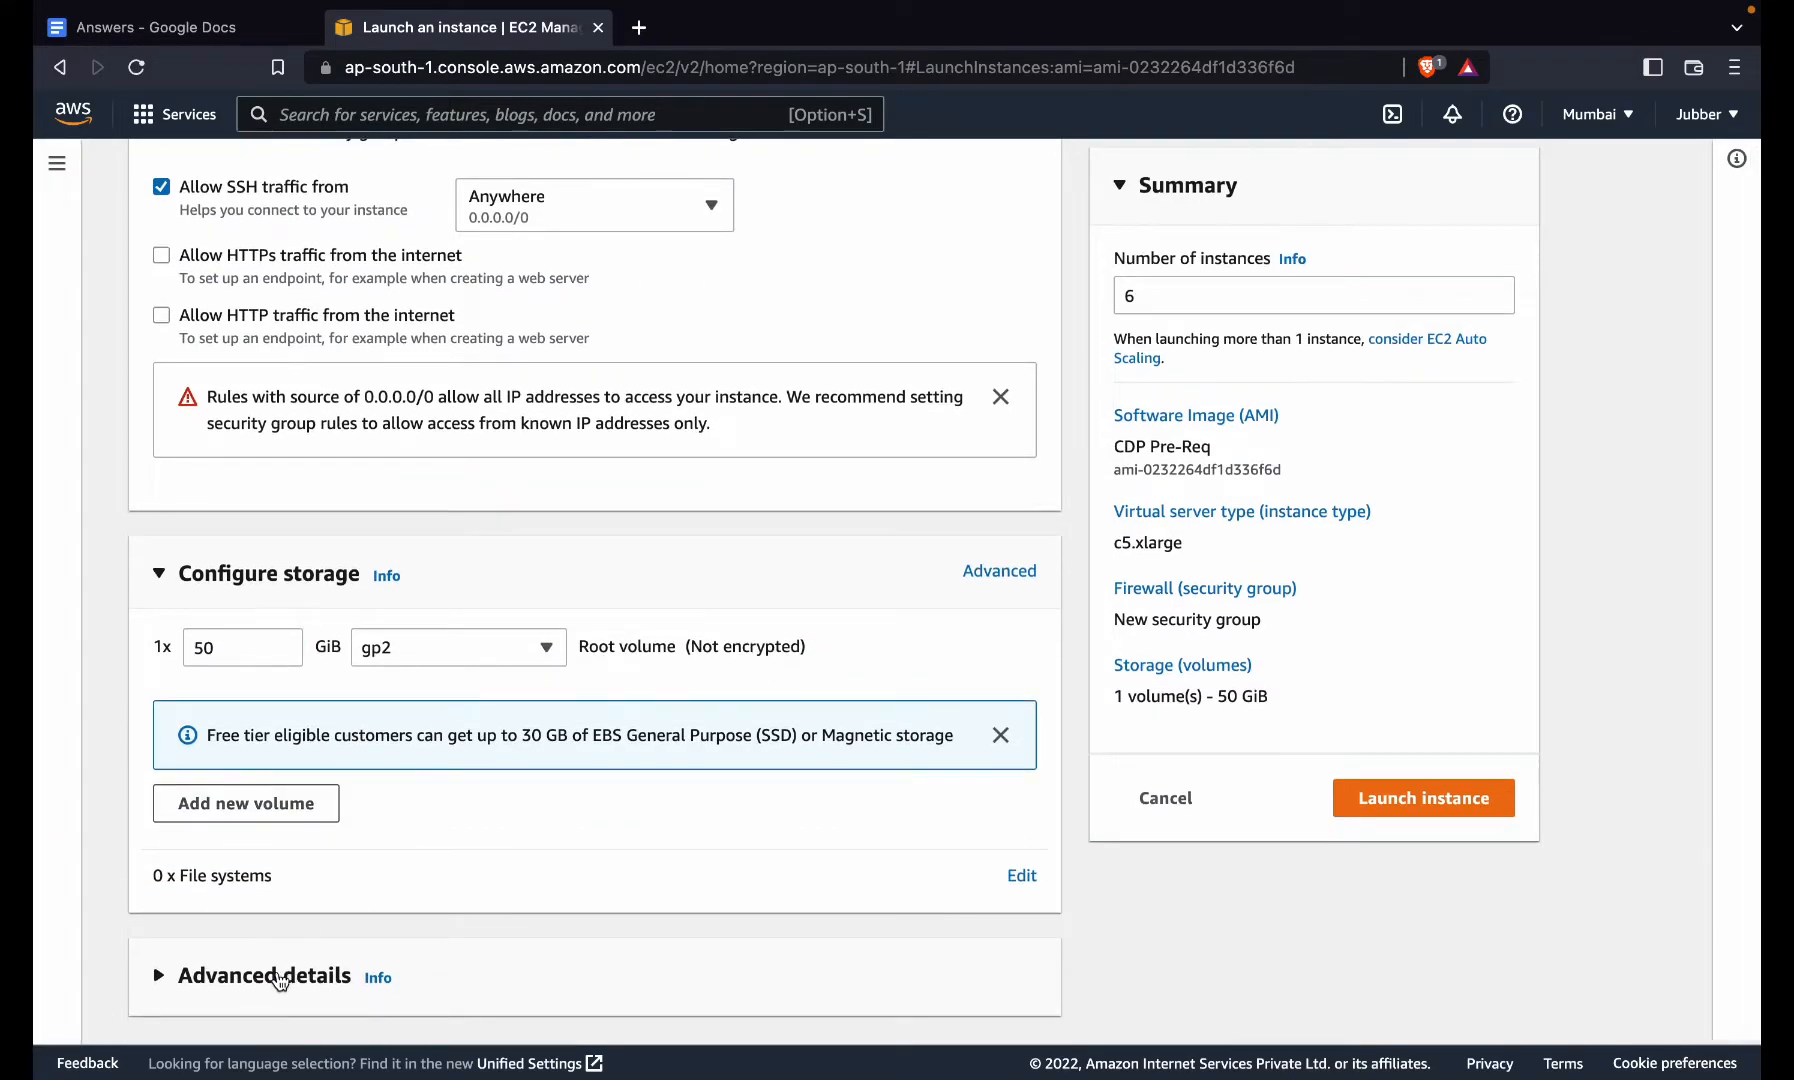
click(272, 978)
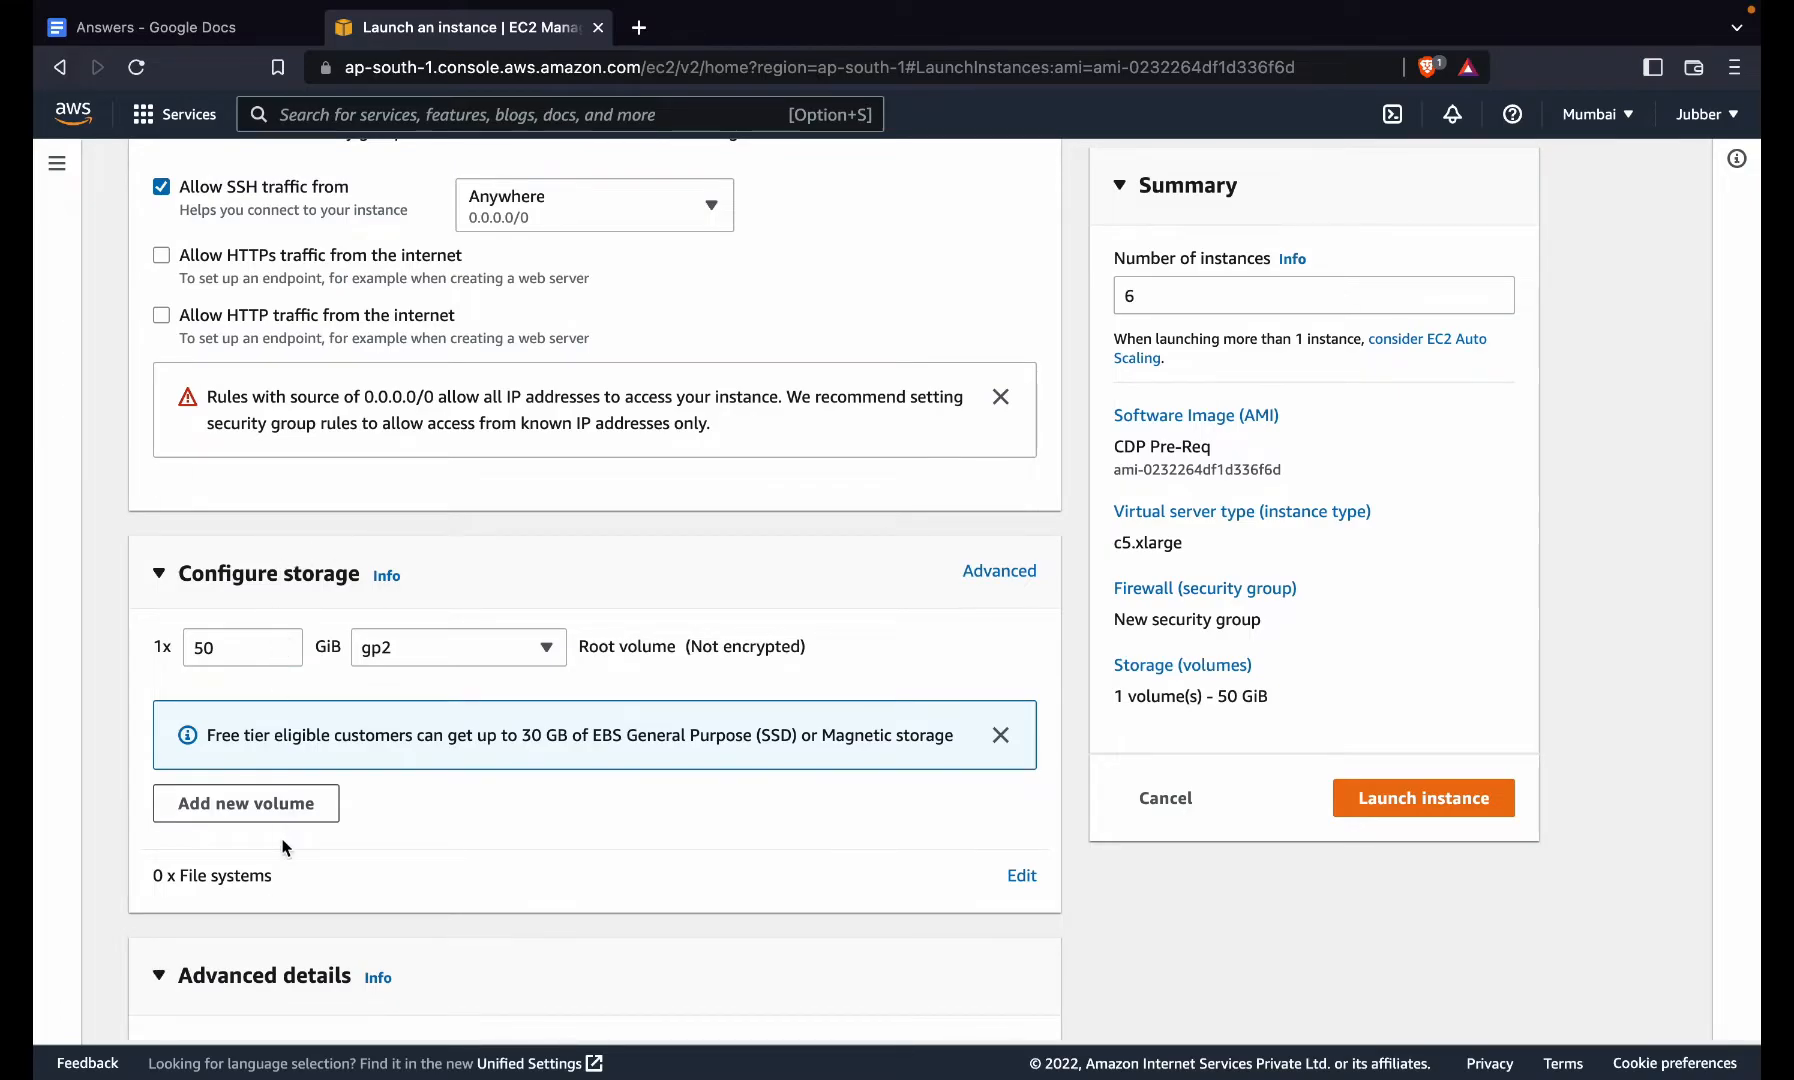
scroll(287, 848, down, 5)
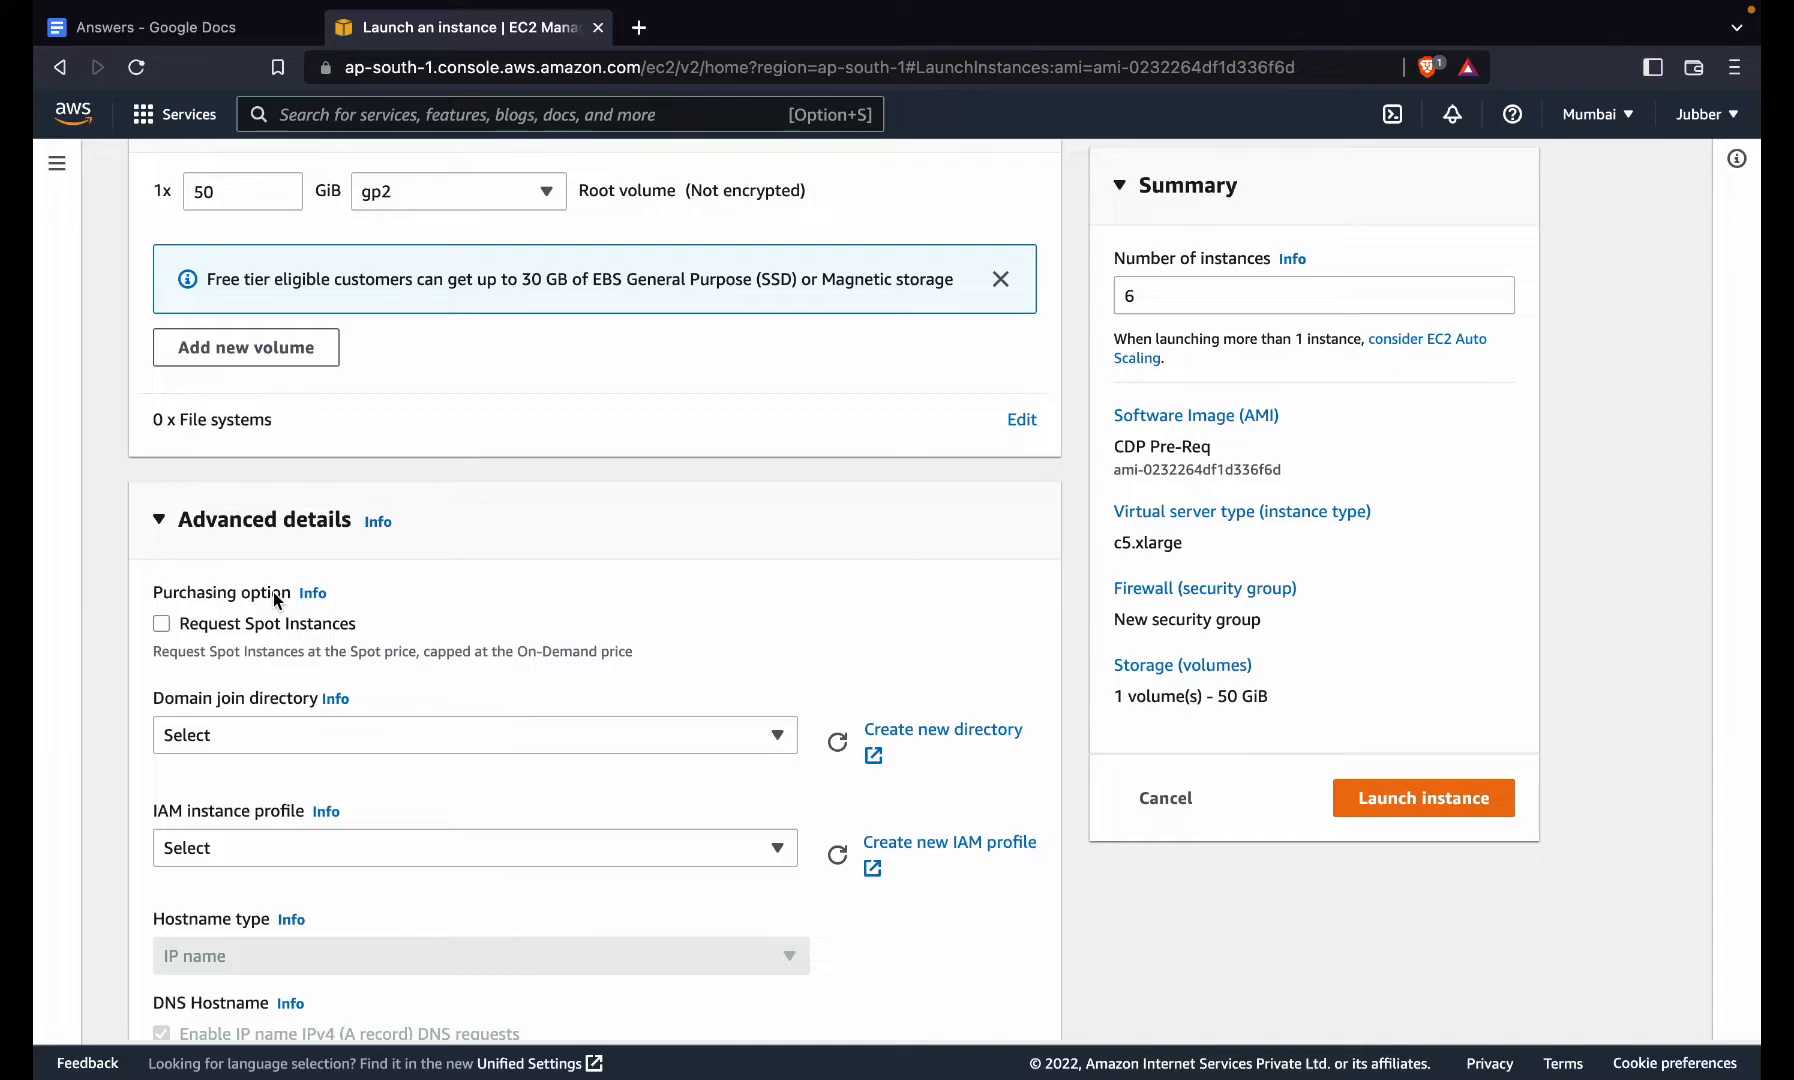
click(433, 177)
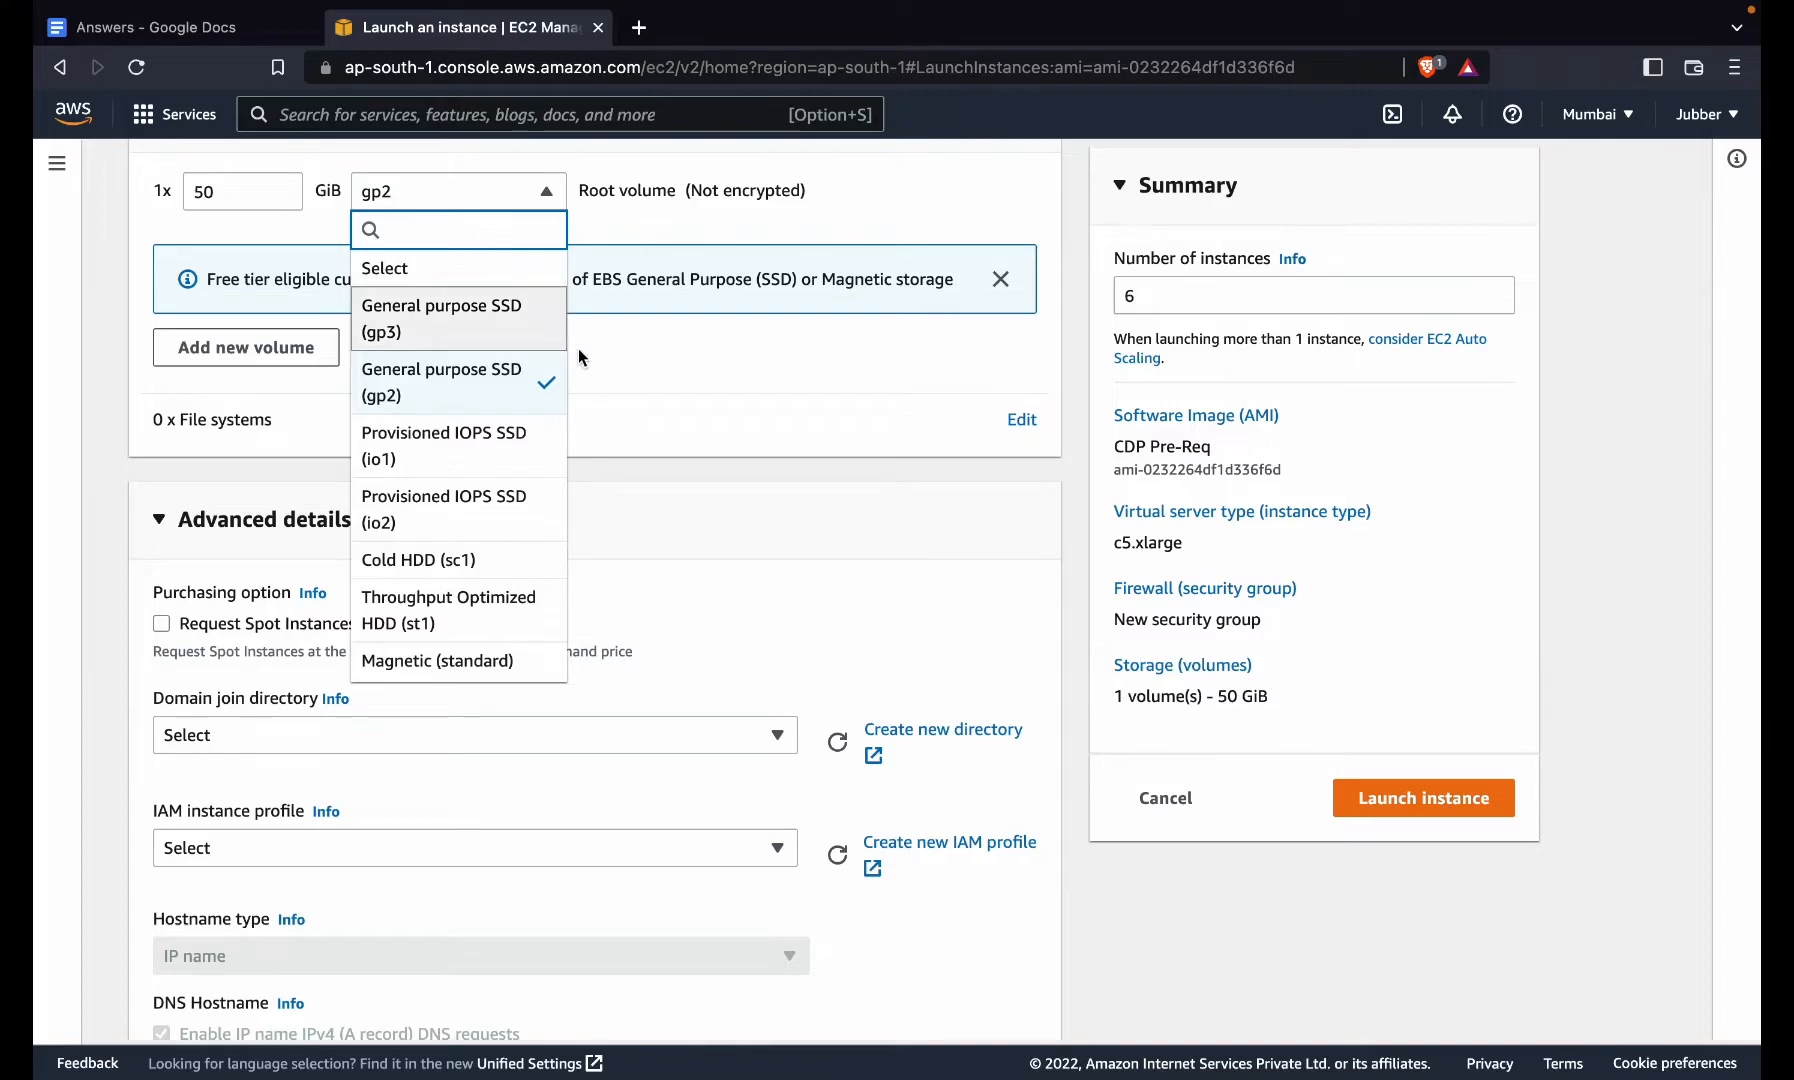
click(640, 437)
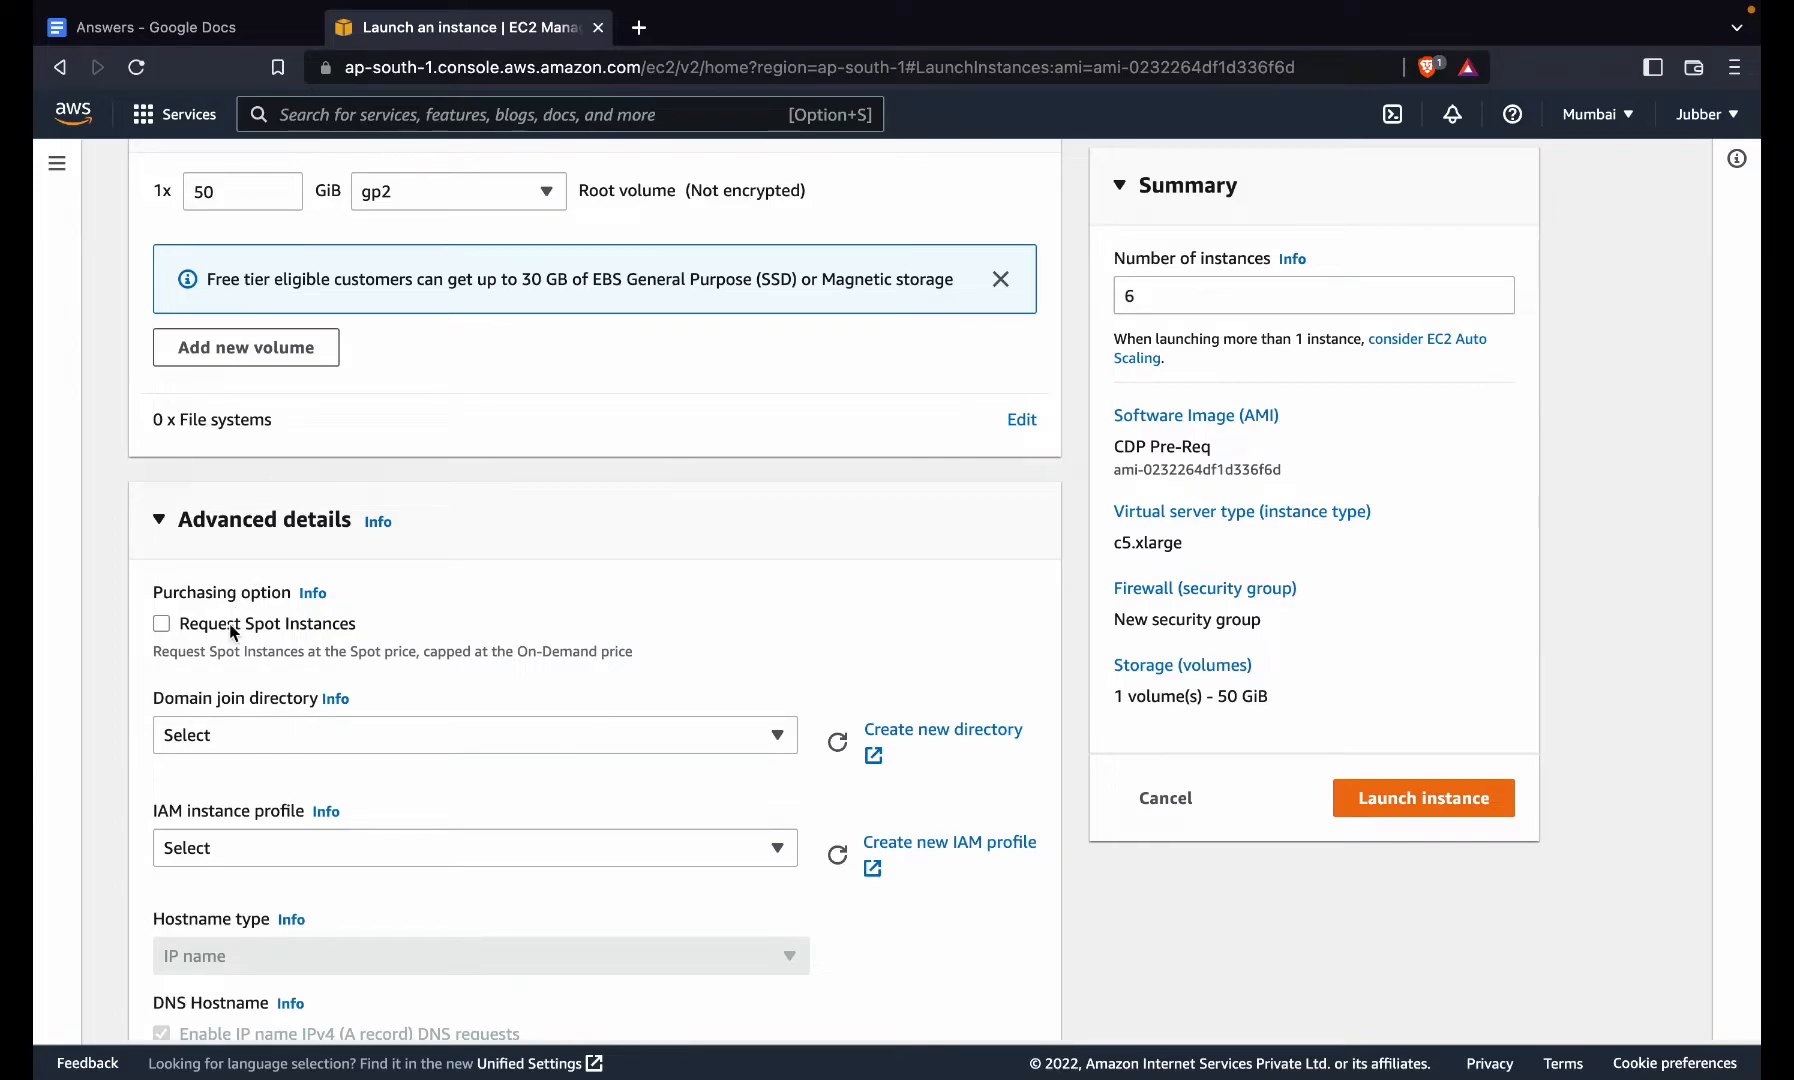
click(229, 626)
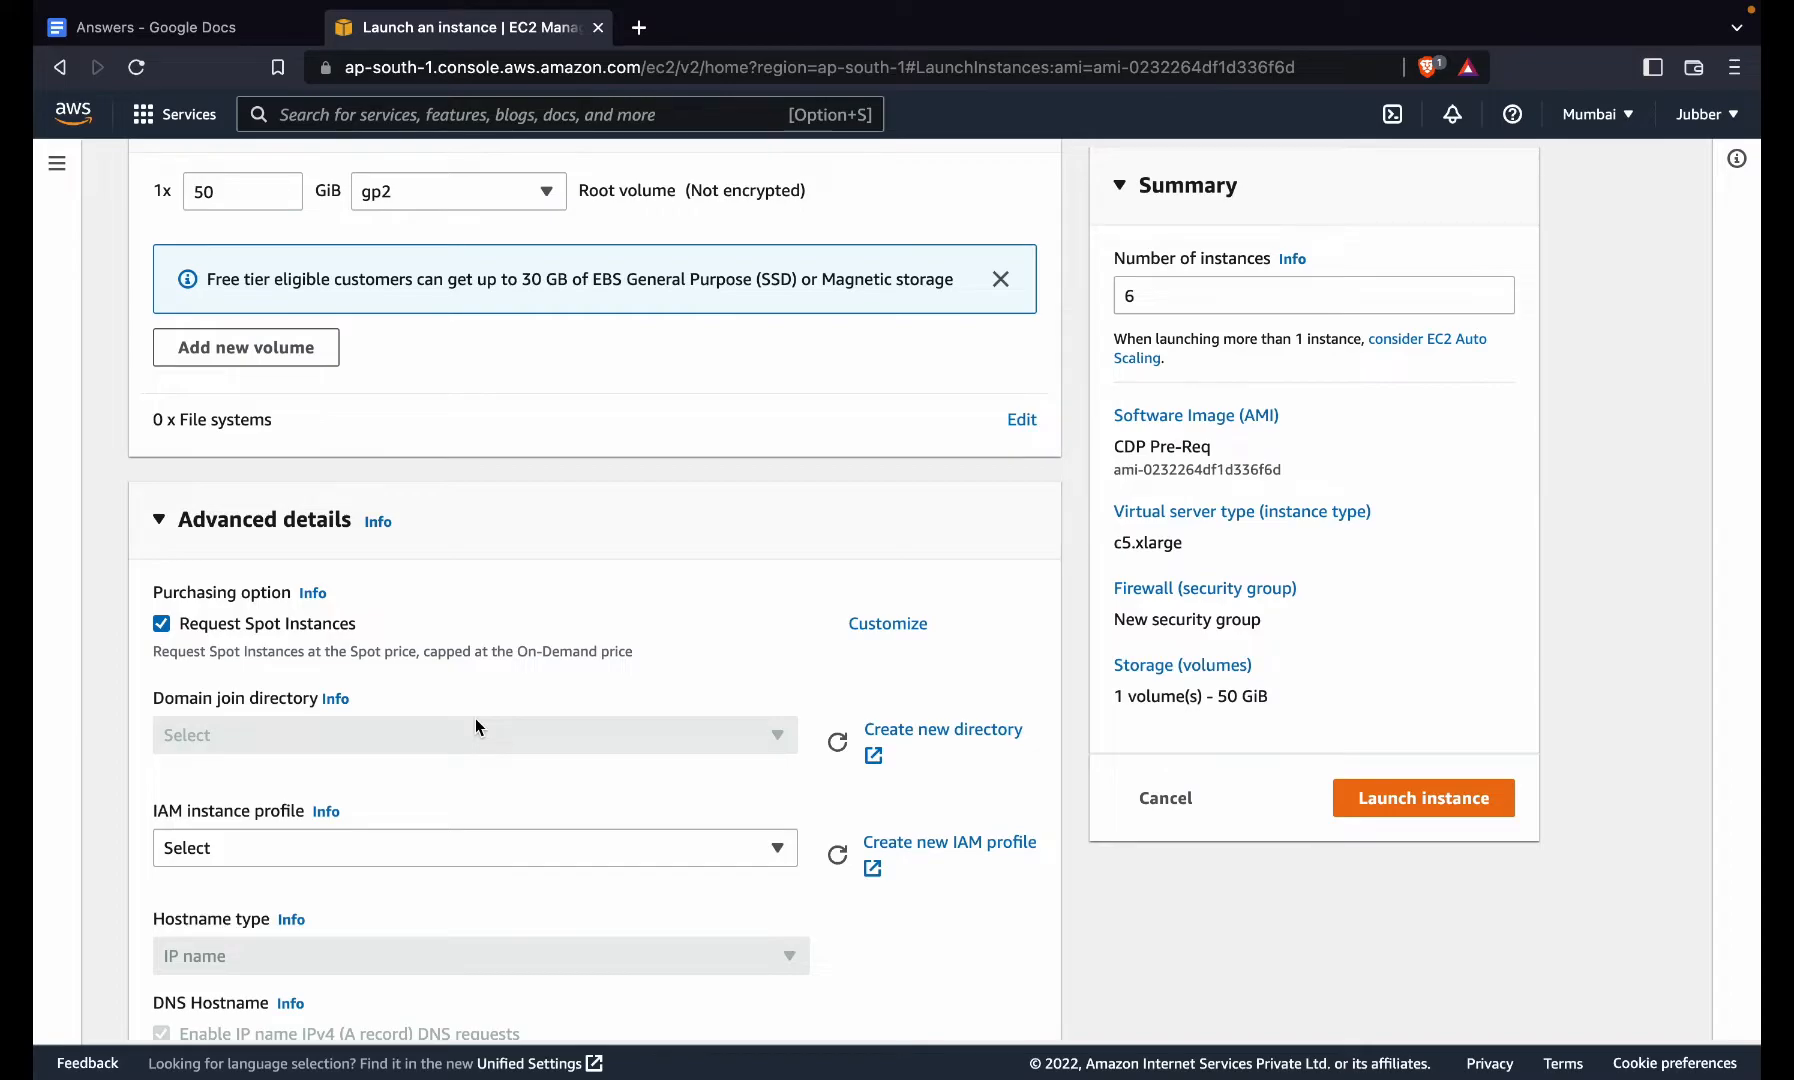
scroll(476, 722, down, 2)
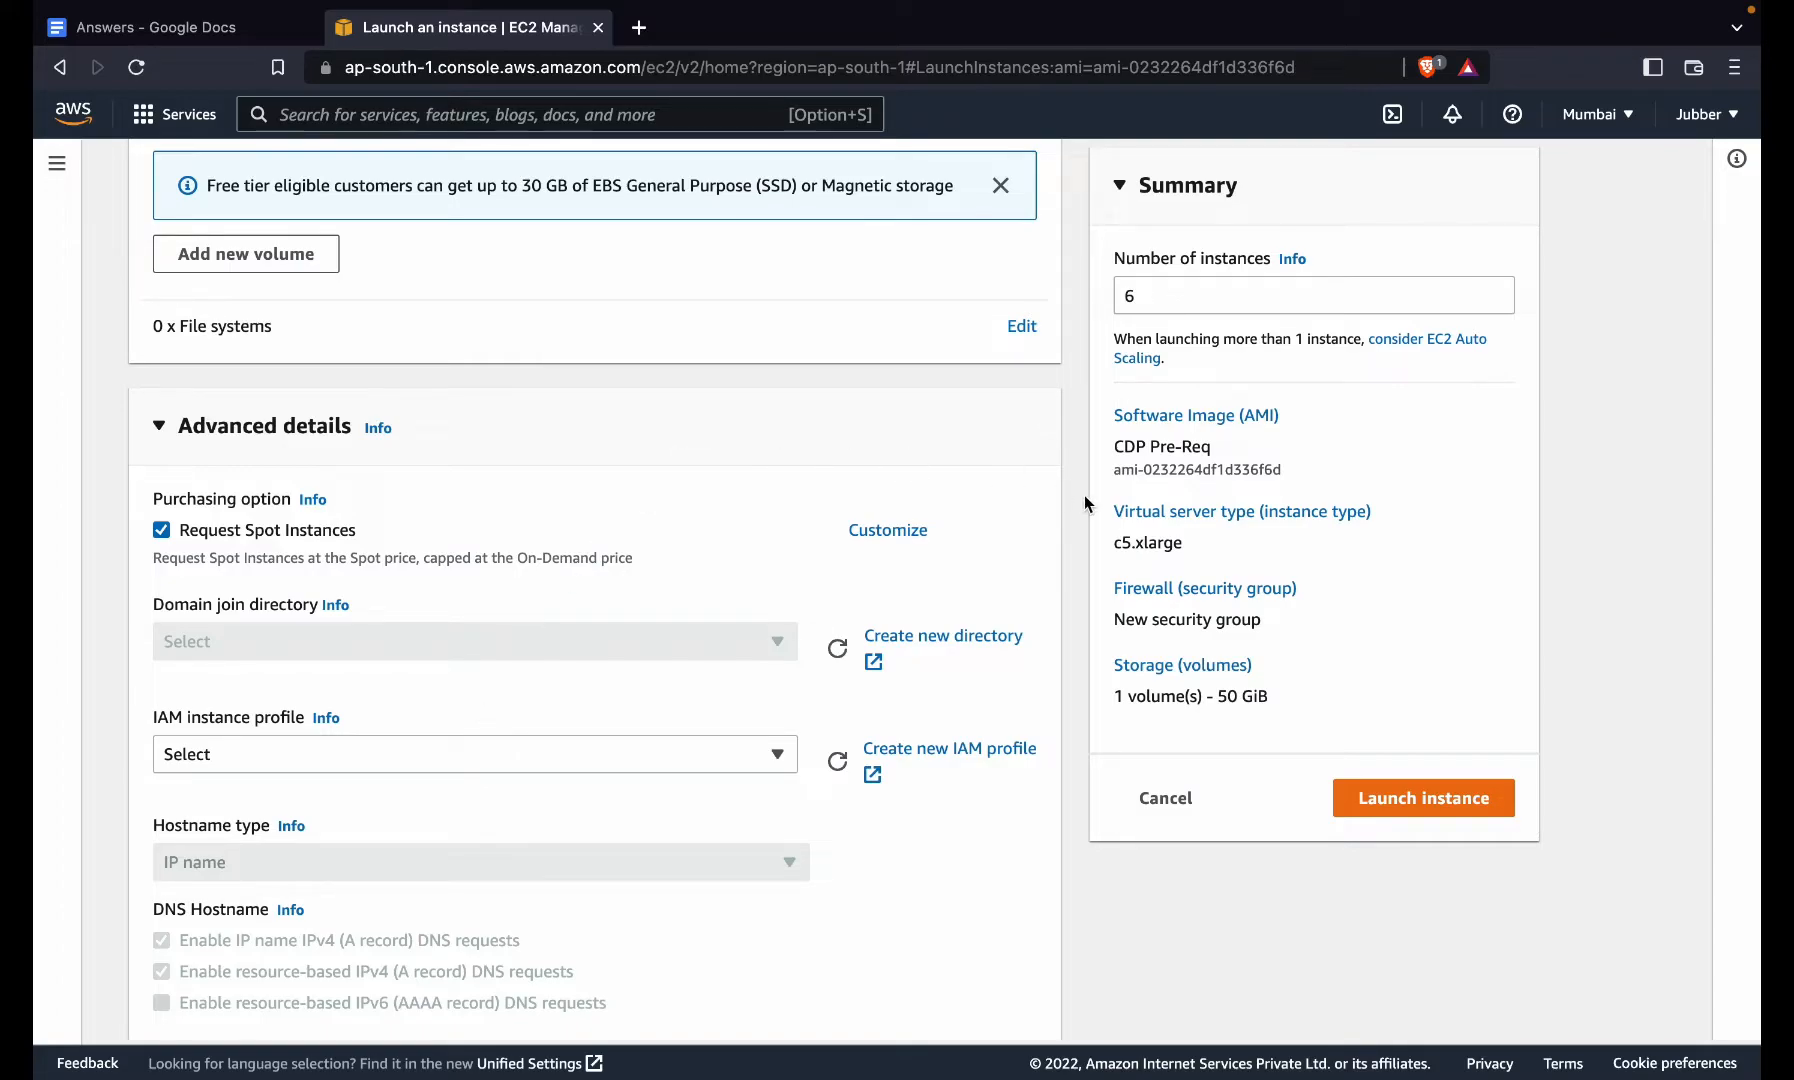
- Launch the six c5.xlarge instances and view them as Pending in the Instances list
scroll(1083, 495, up, 10)
scroll(1083, 495, up, 10)
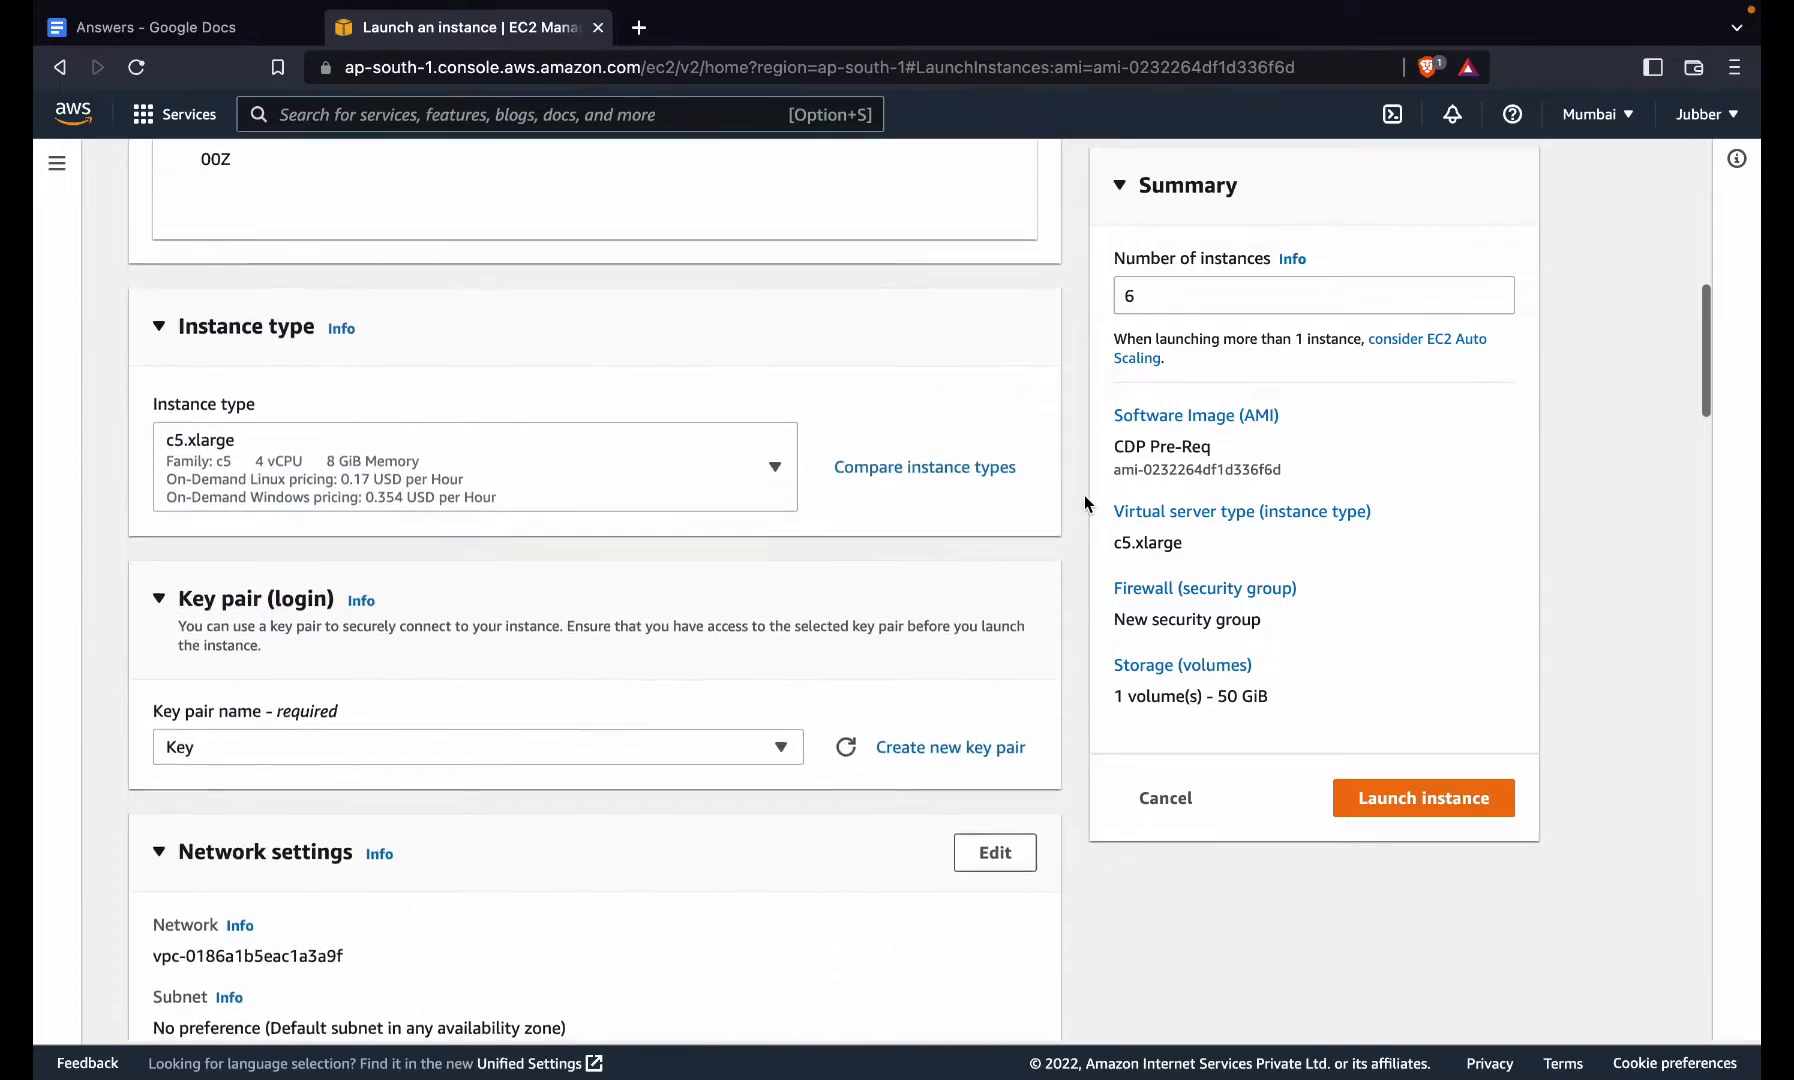
scroll(1083, 495, up, 3)
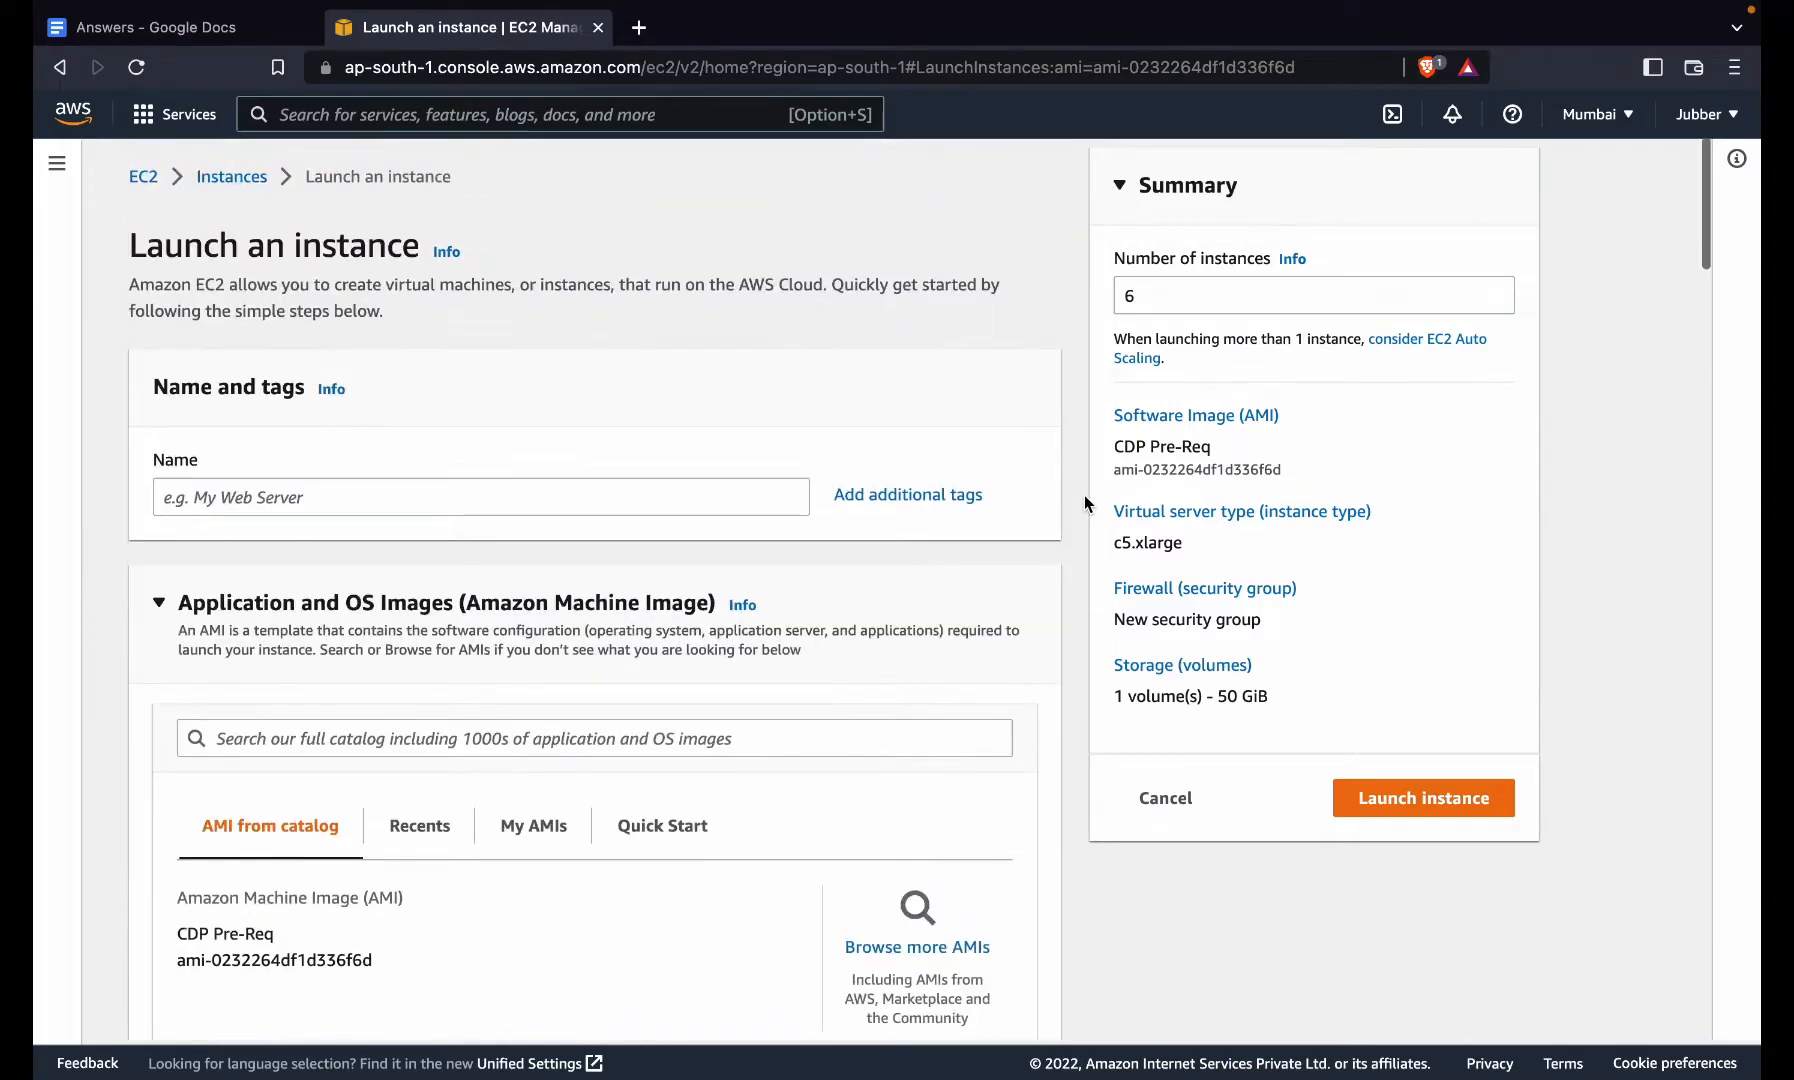
scroll(1012, 763, down, 20)
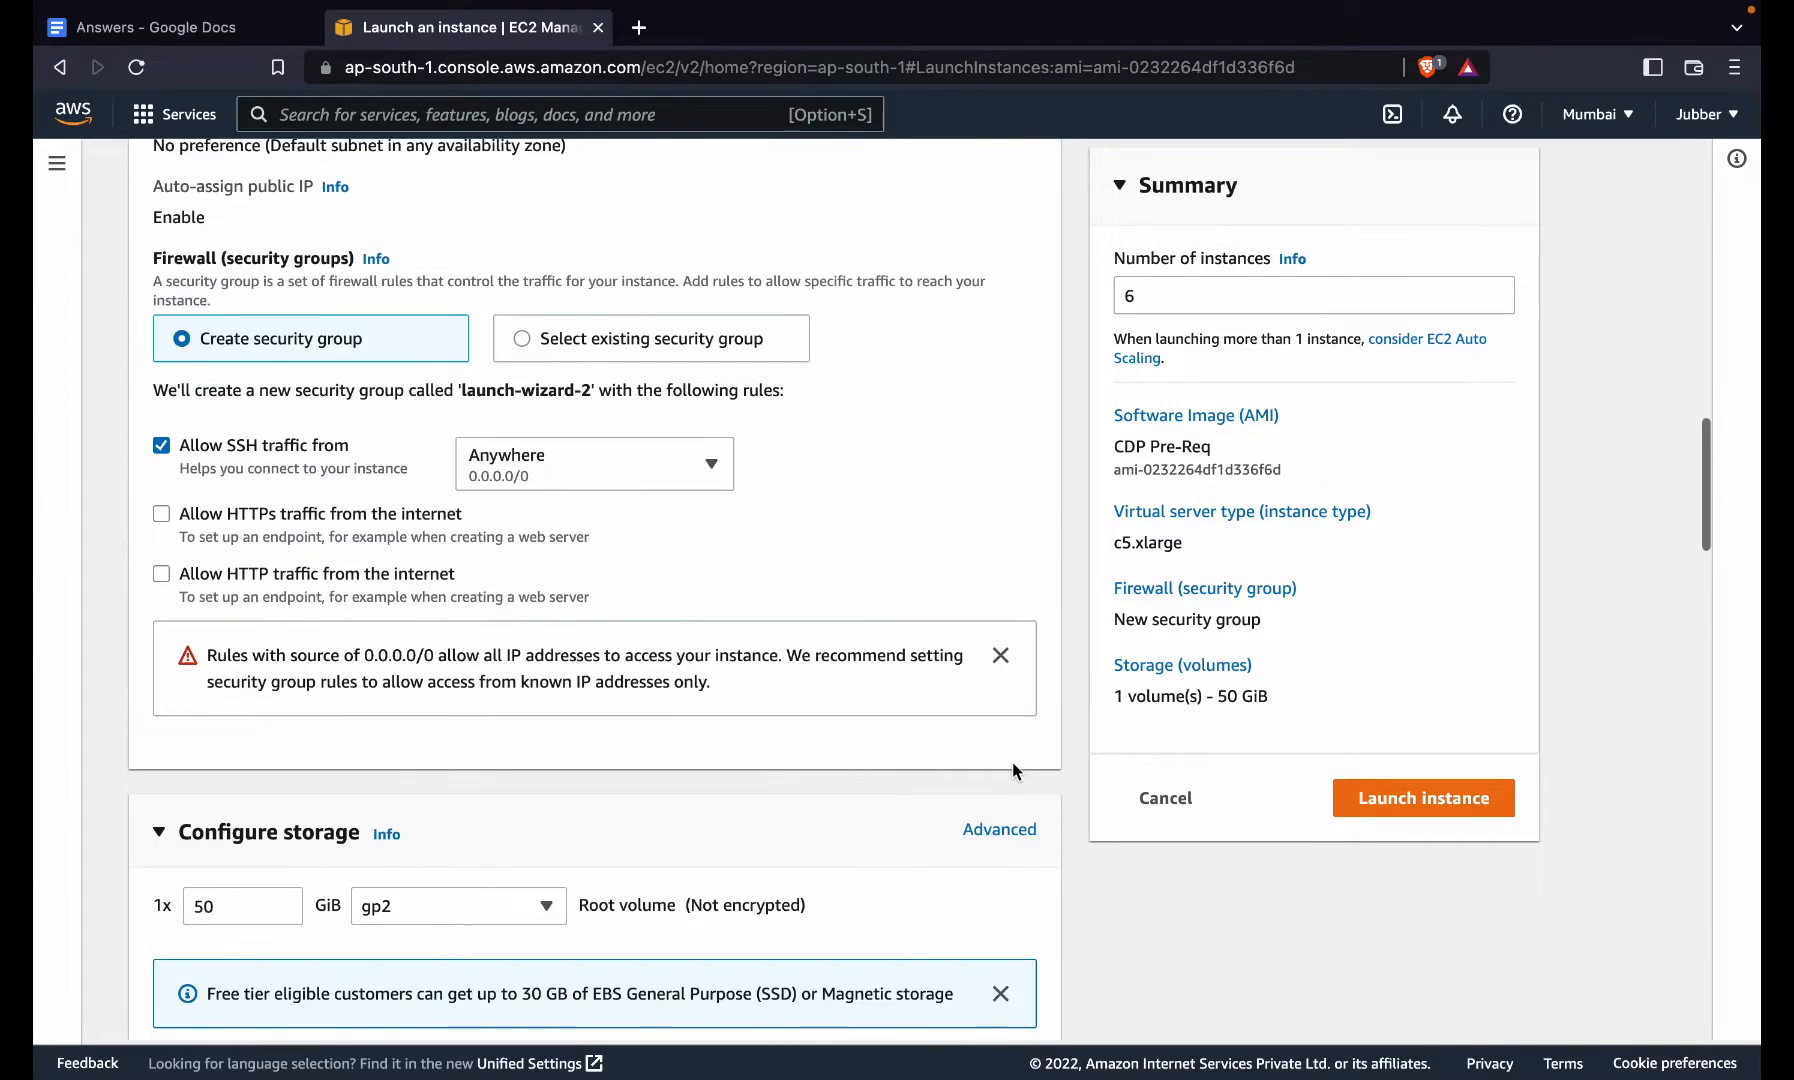
scroll(1012, 765, down, 9)
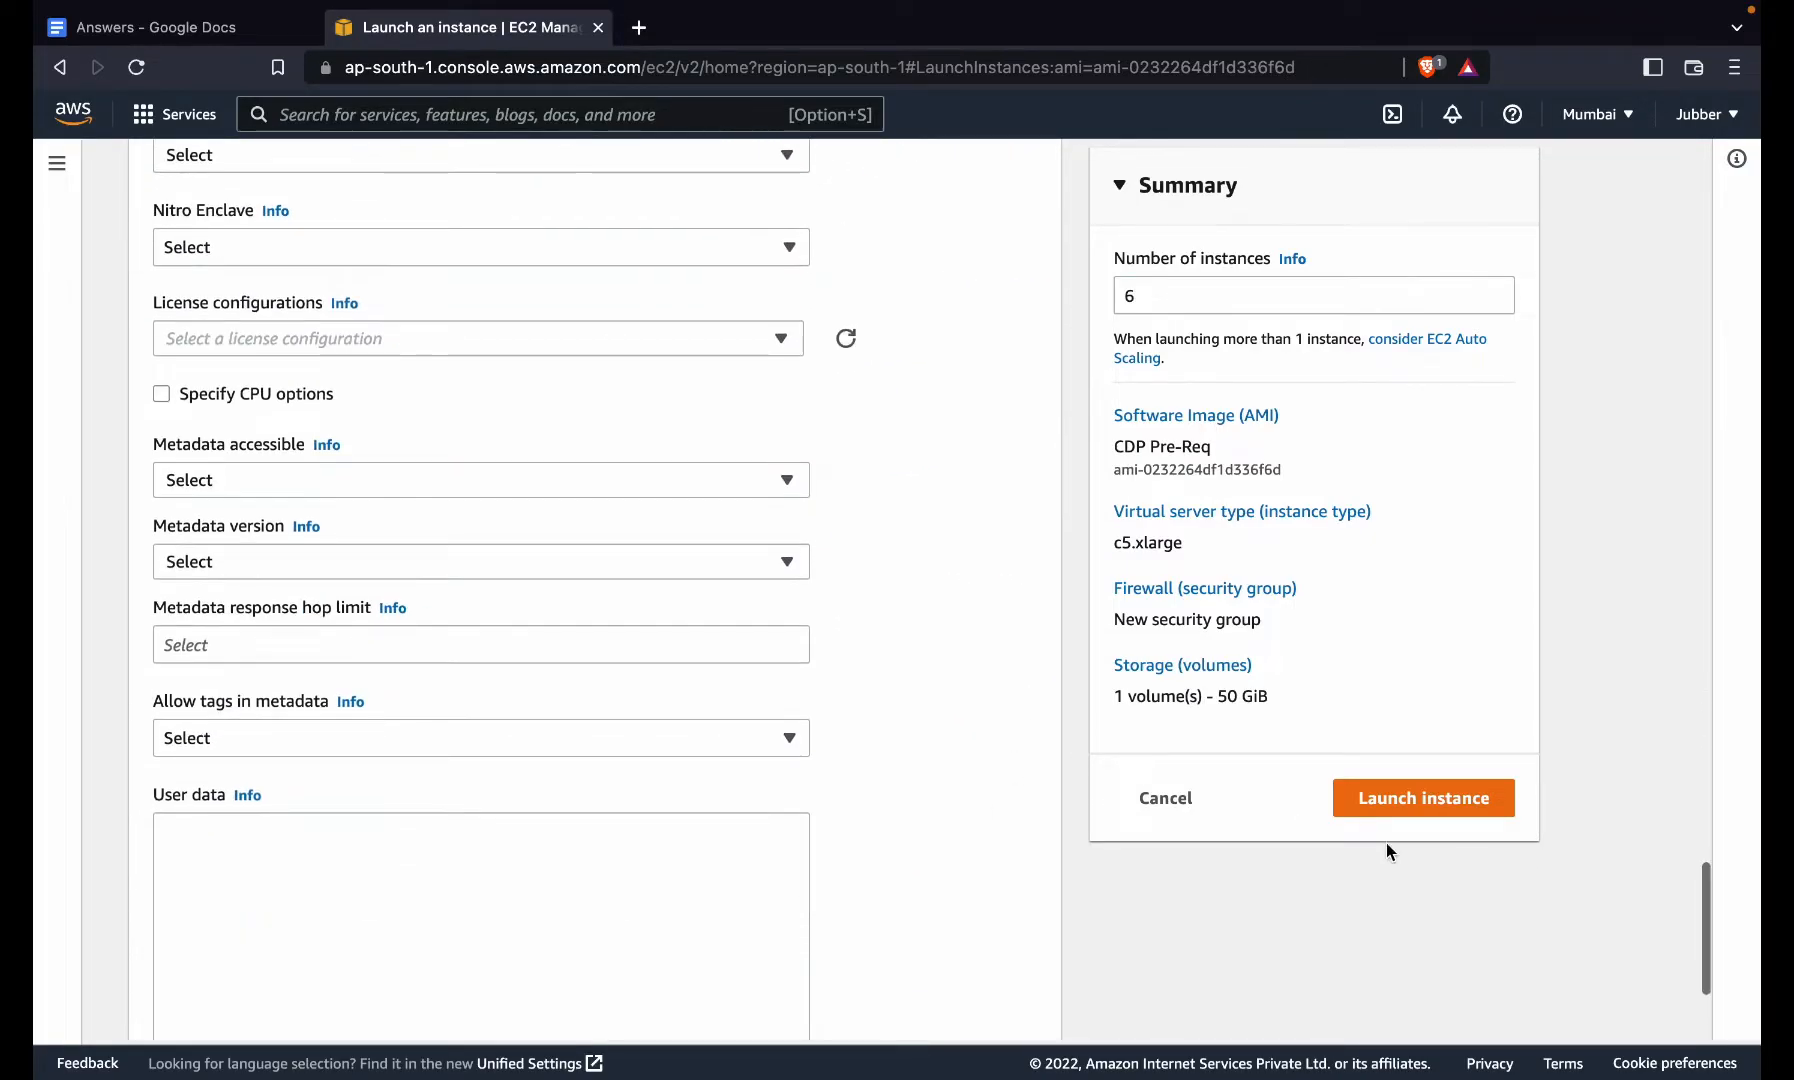
click(1466, 813)
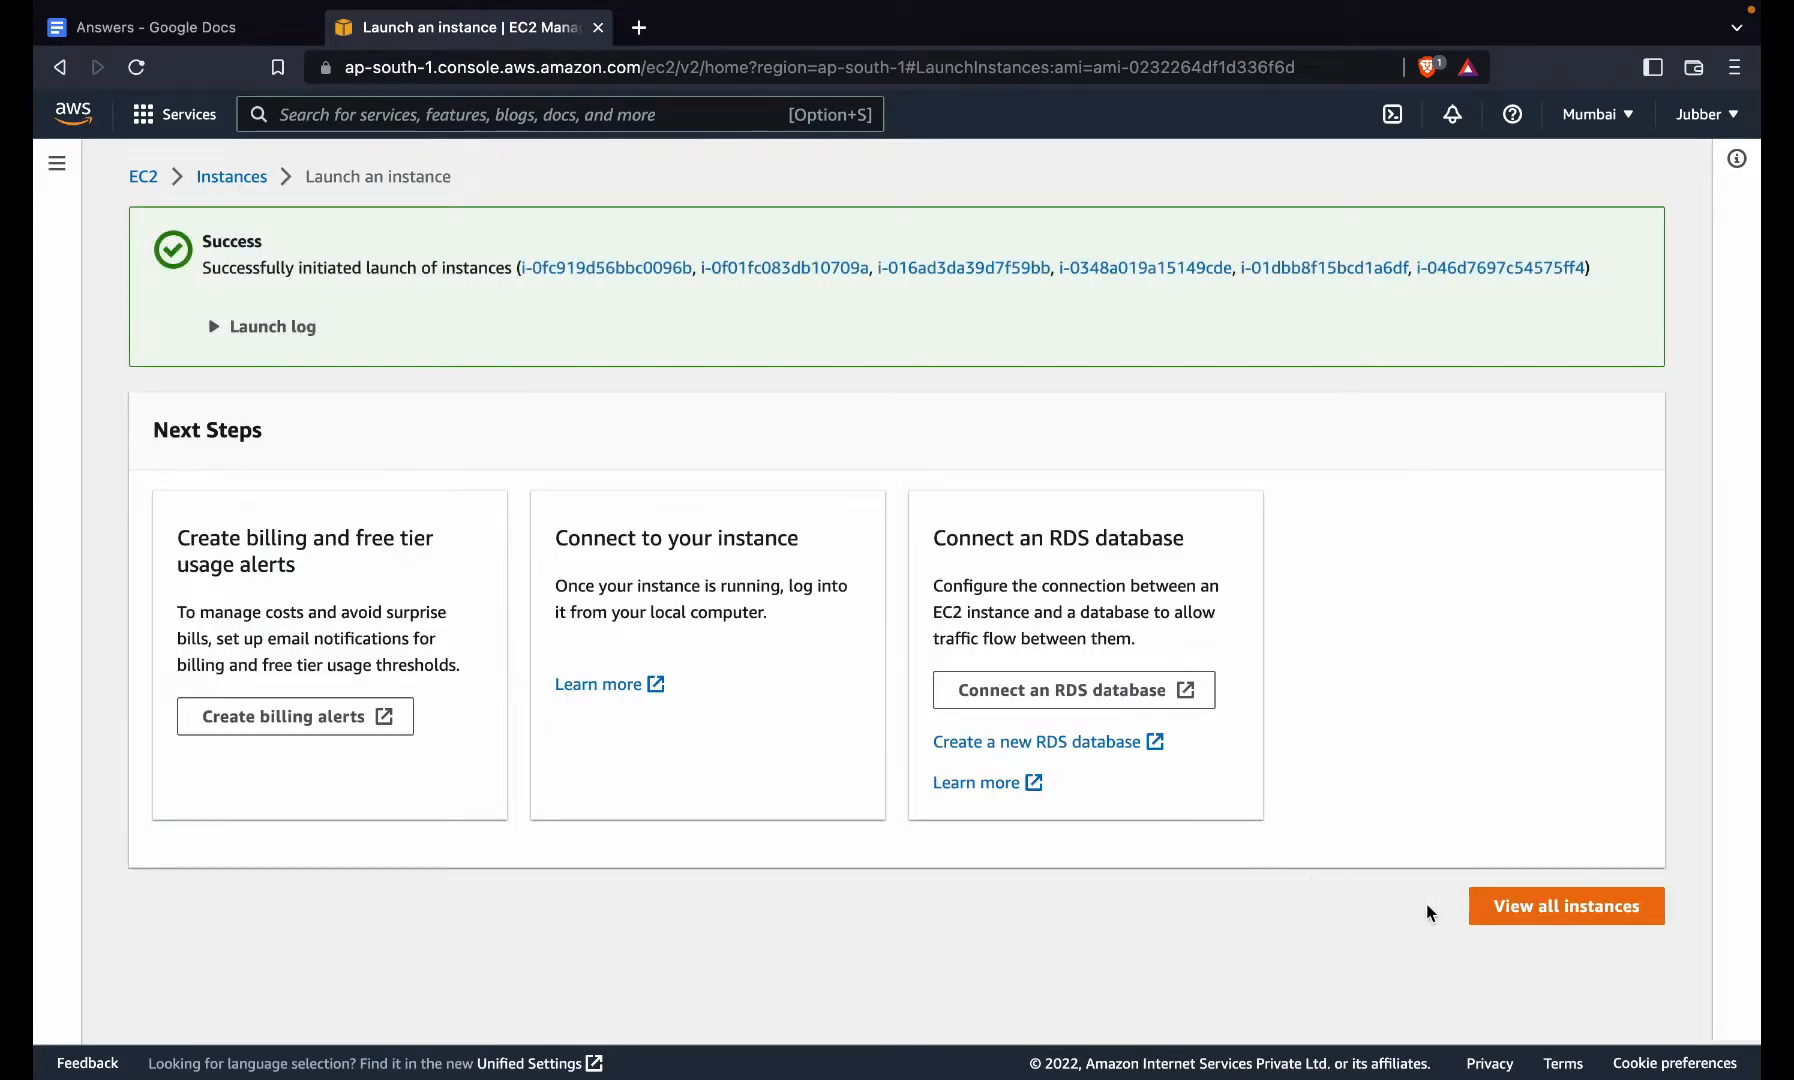
click(1540, 910)
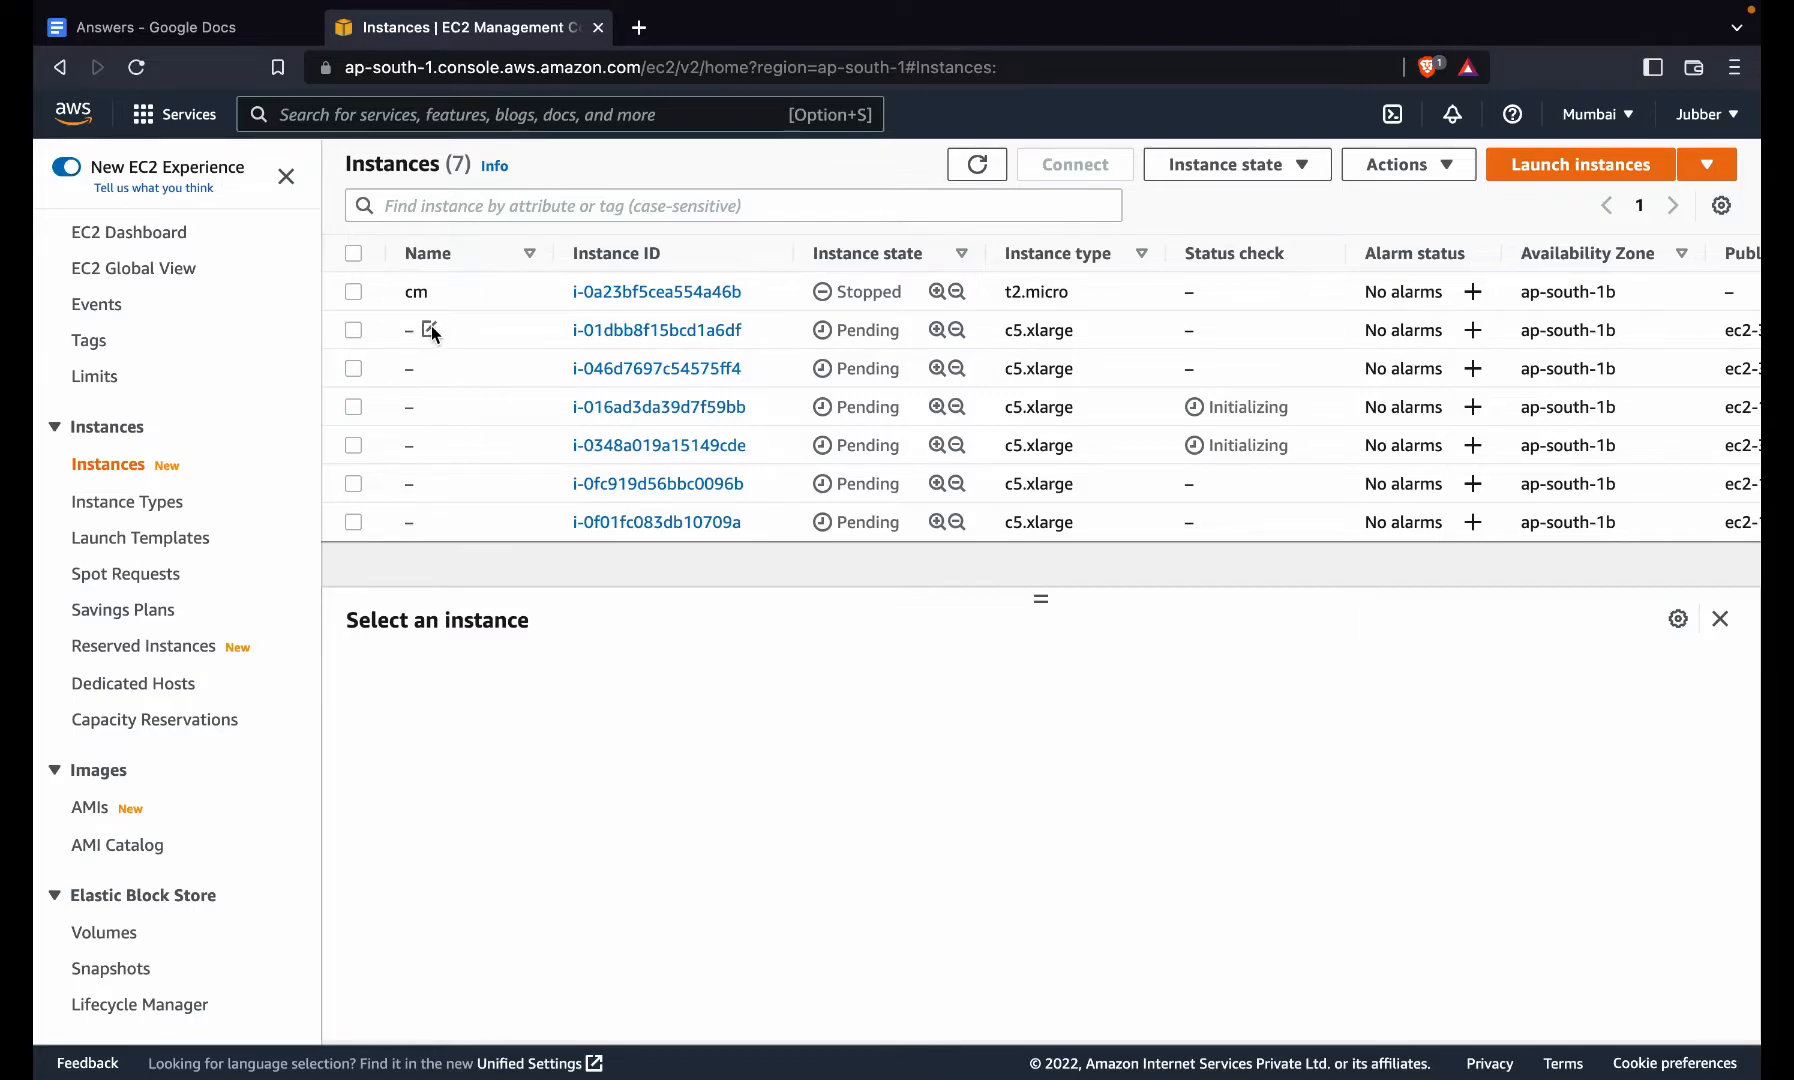
- Name the second new instance CDP
click(431, 327)
click(545, 368)
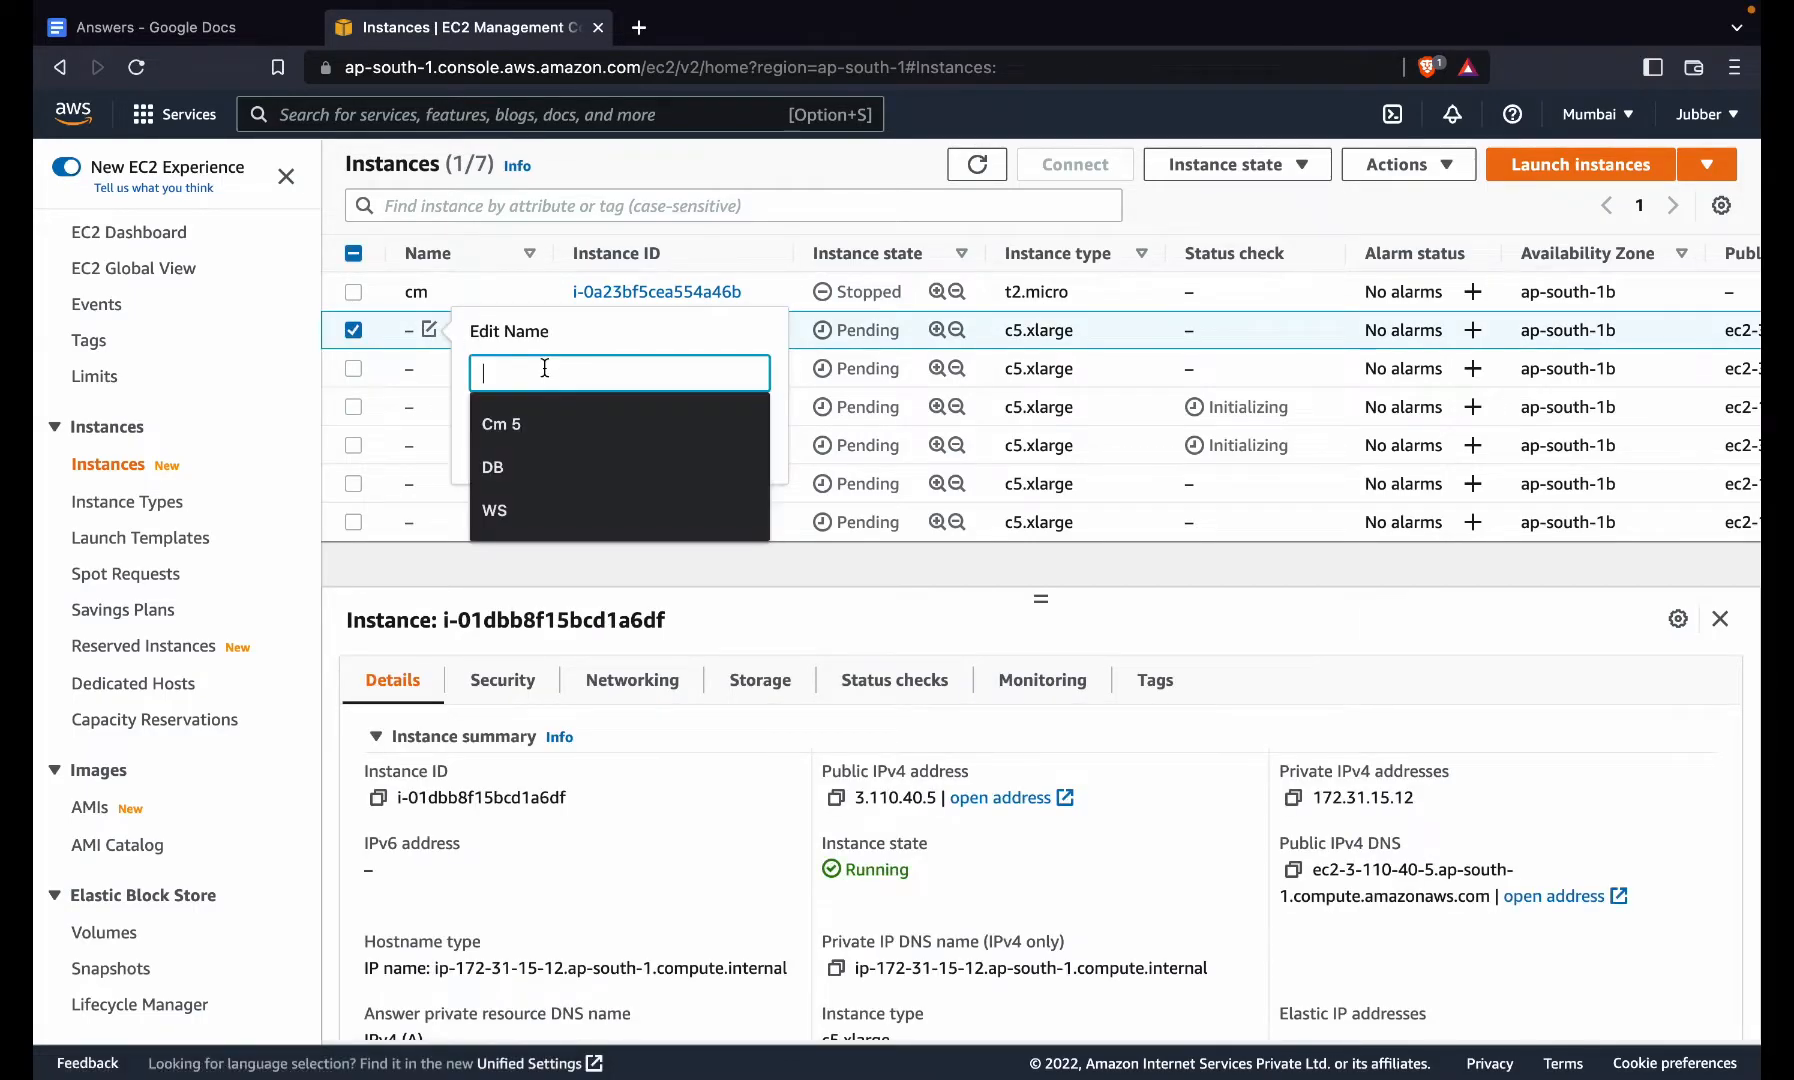
text(CDP)
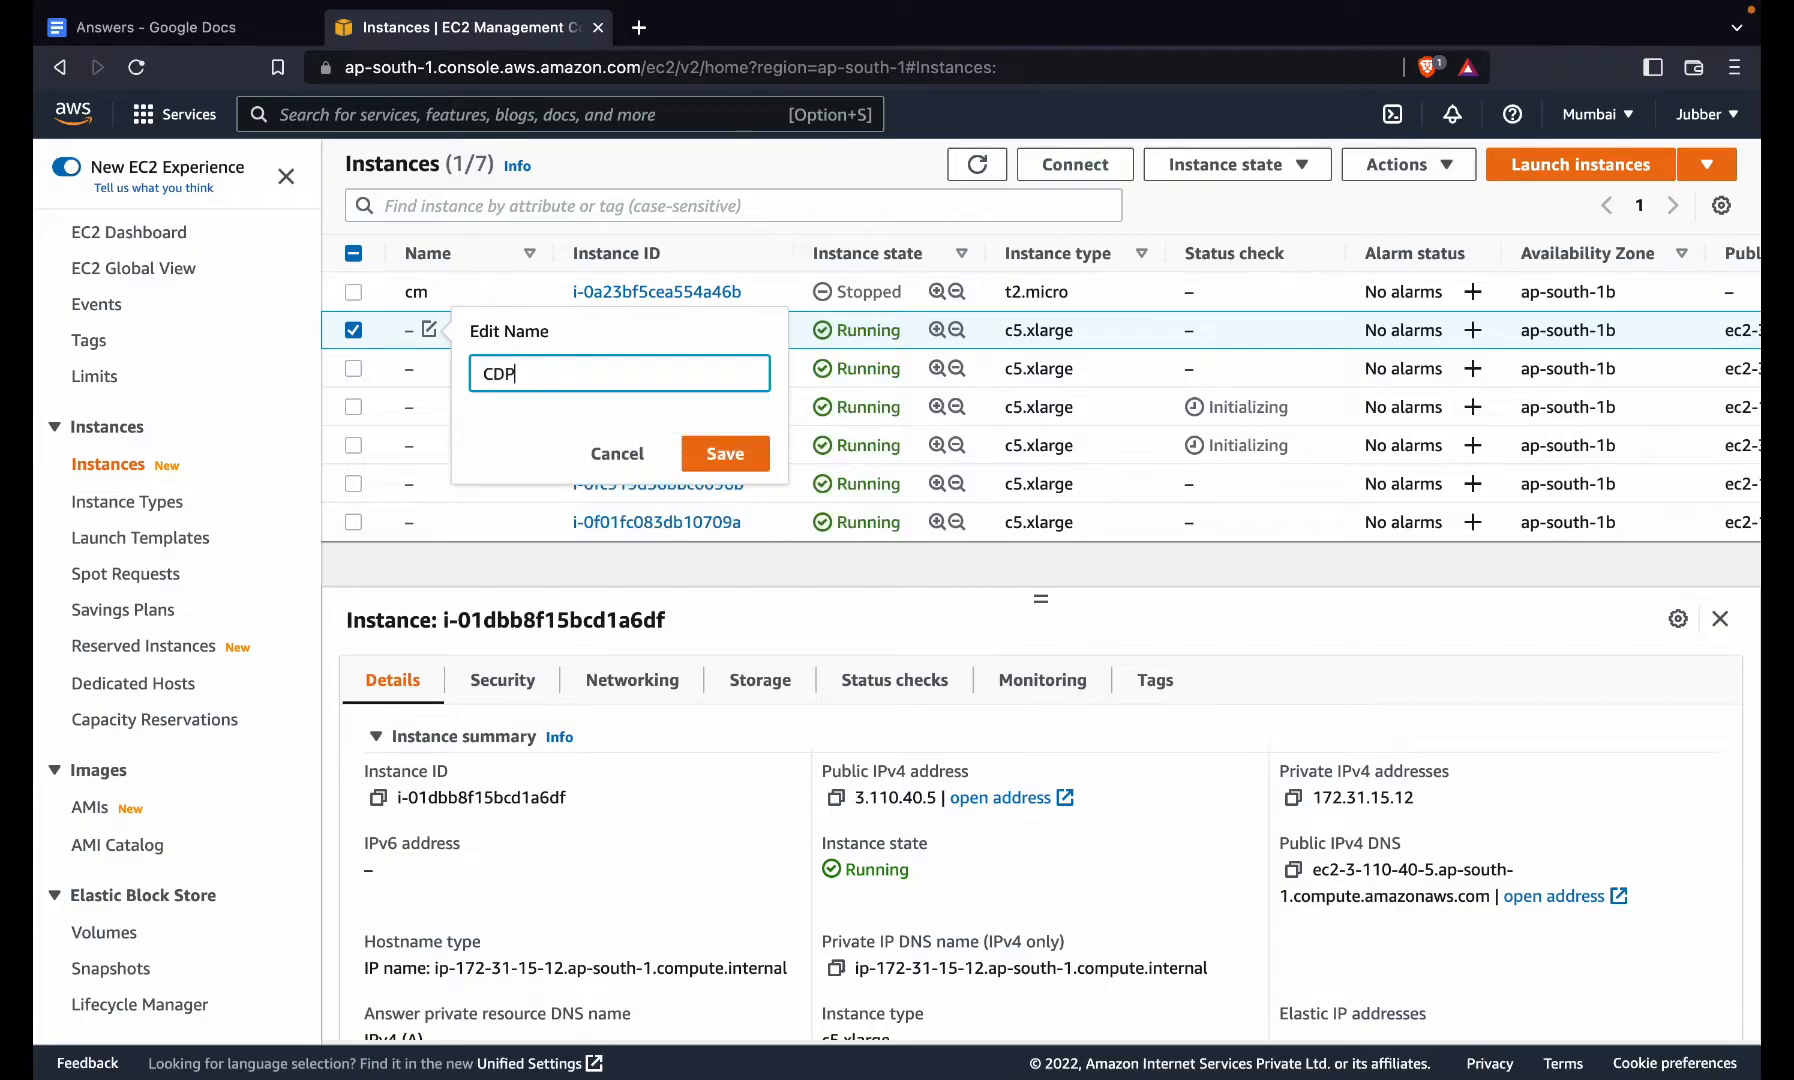
click(736, 433)
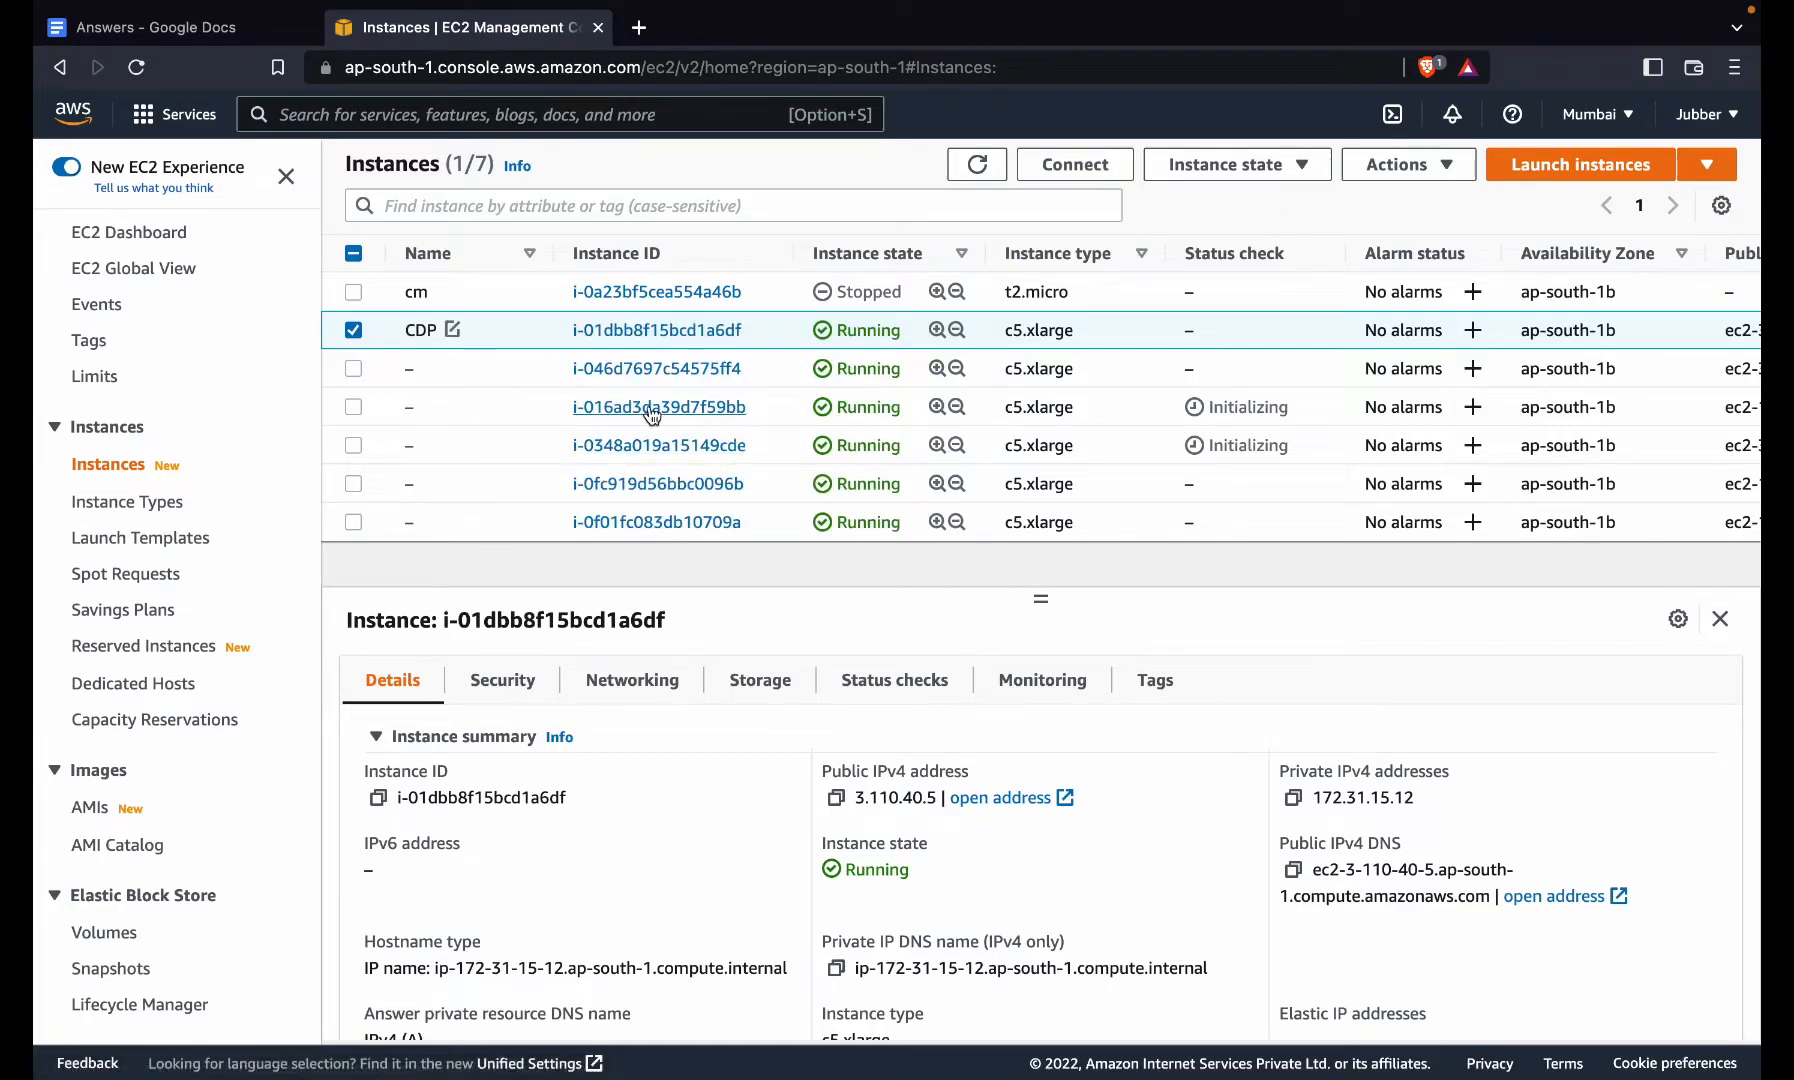
- Refresh the list and copy the CDP instance's public IPv4 address, 3.110.40.5
click(962, 168)
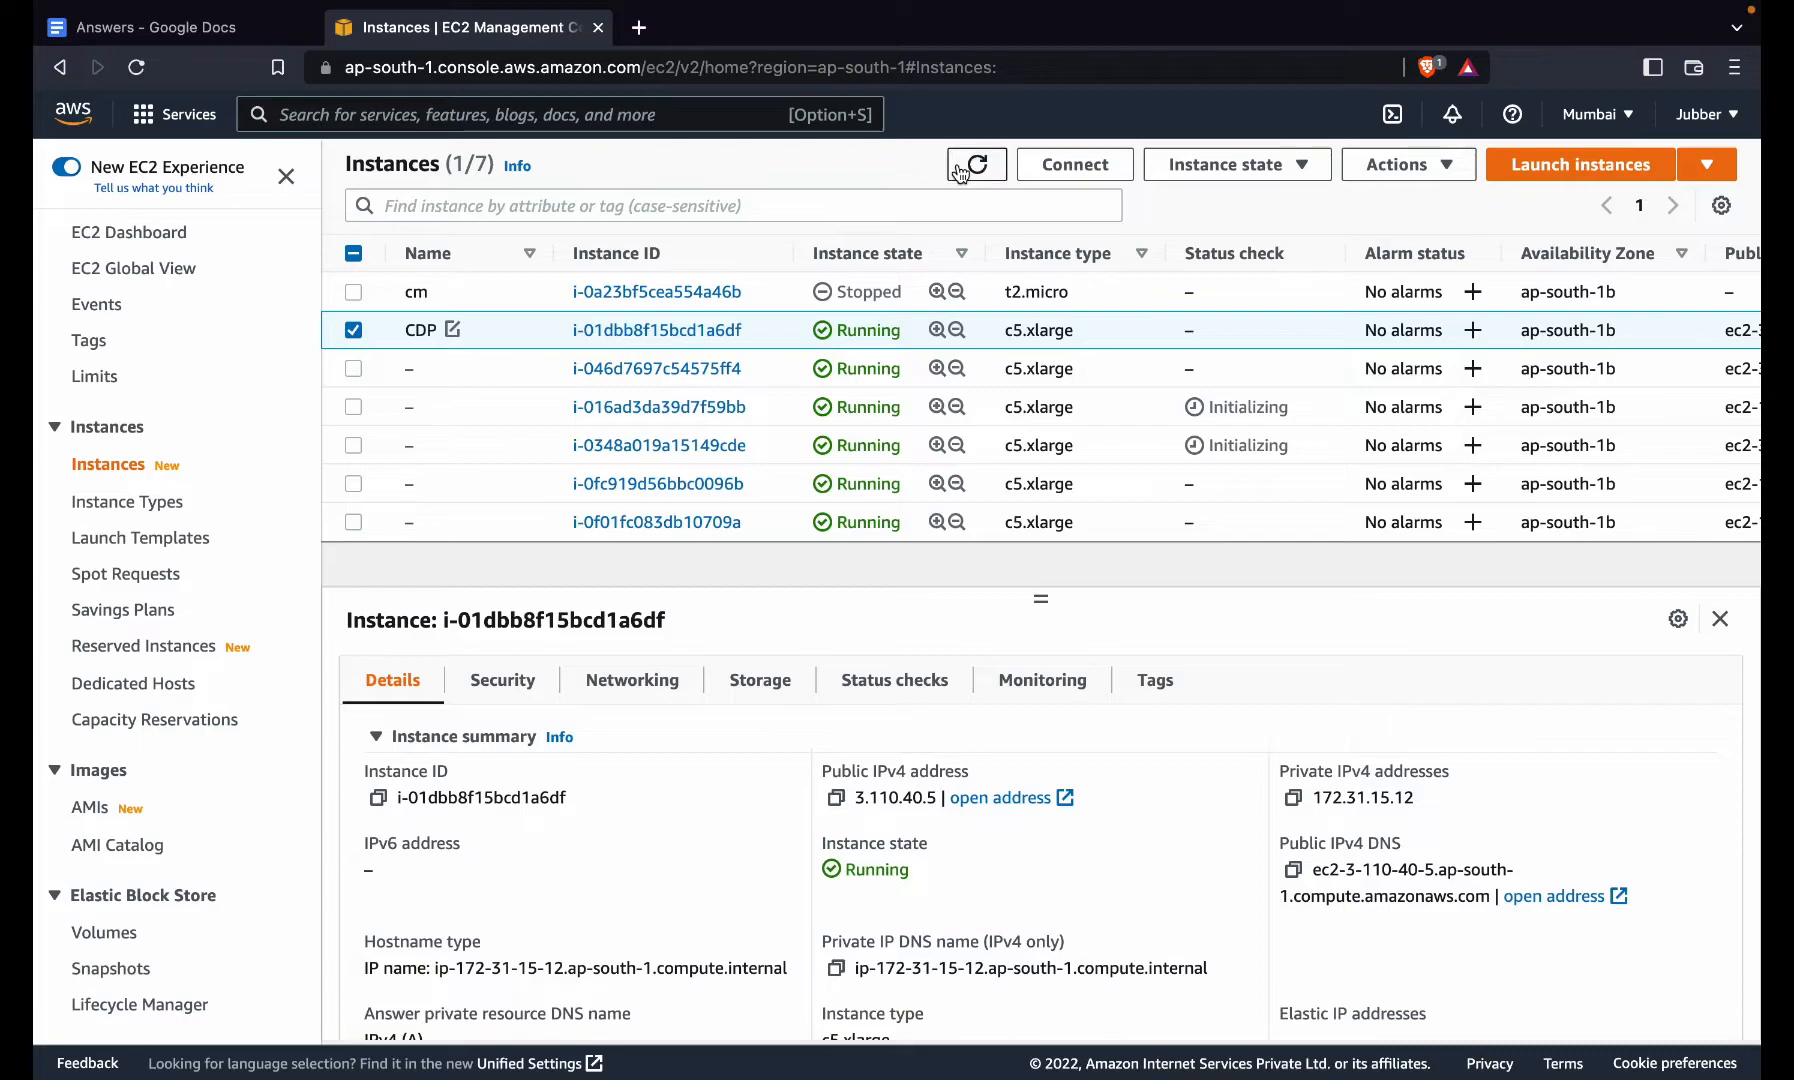
click(352, 330)
click(837, 798)
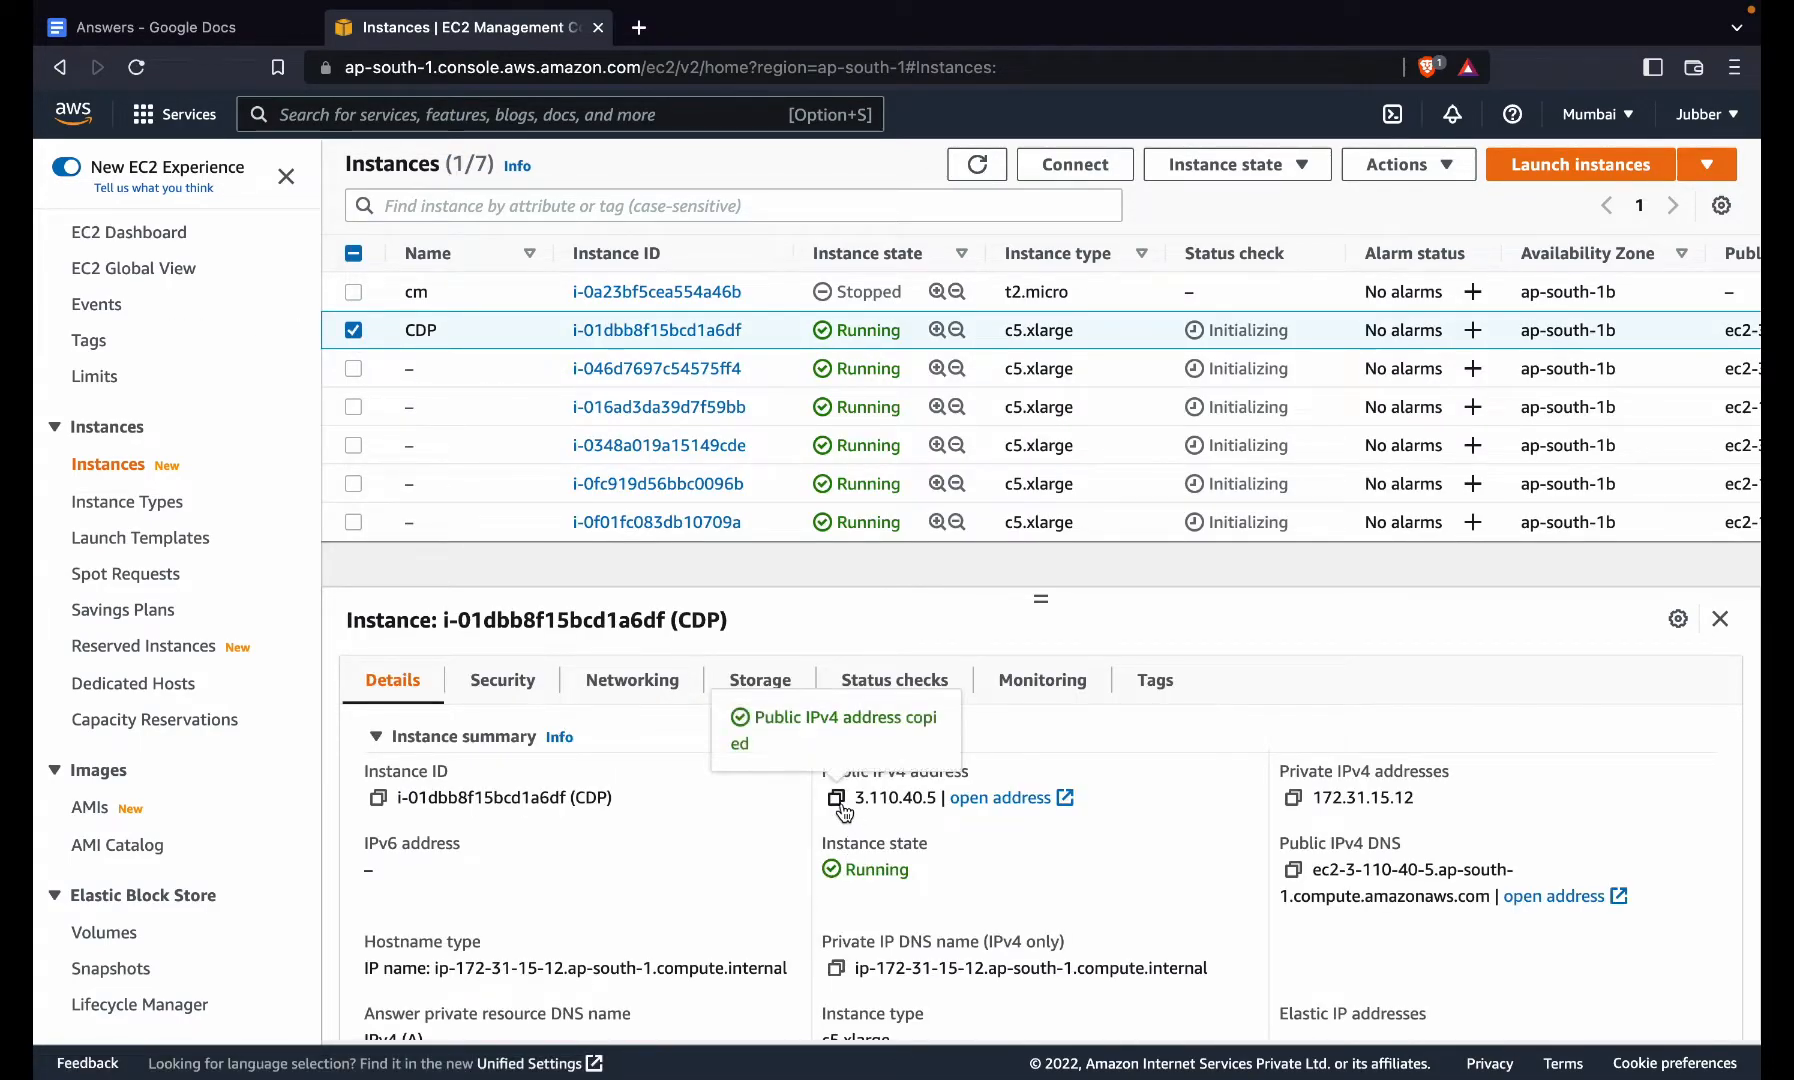
key(F11)
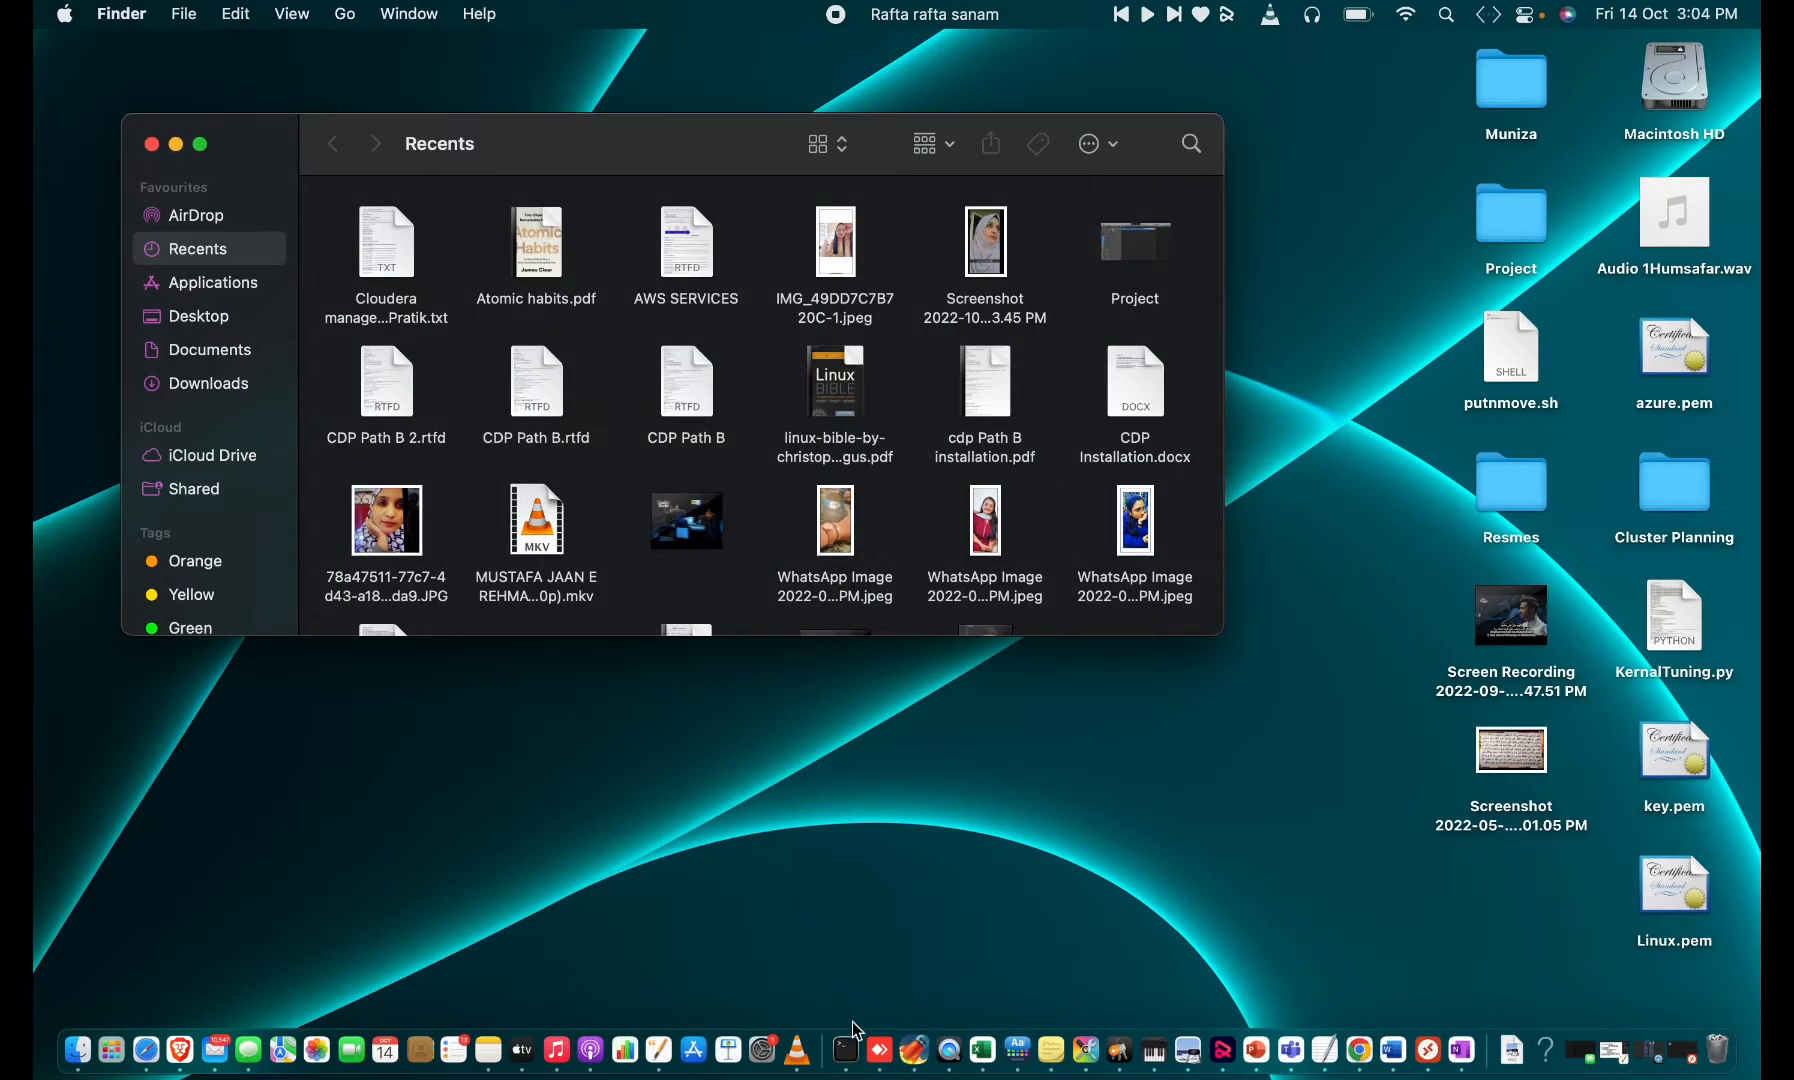
- SSH into 3.110.40.5 as centos with key.pem, accepting the host key
click(846, 1060)
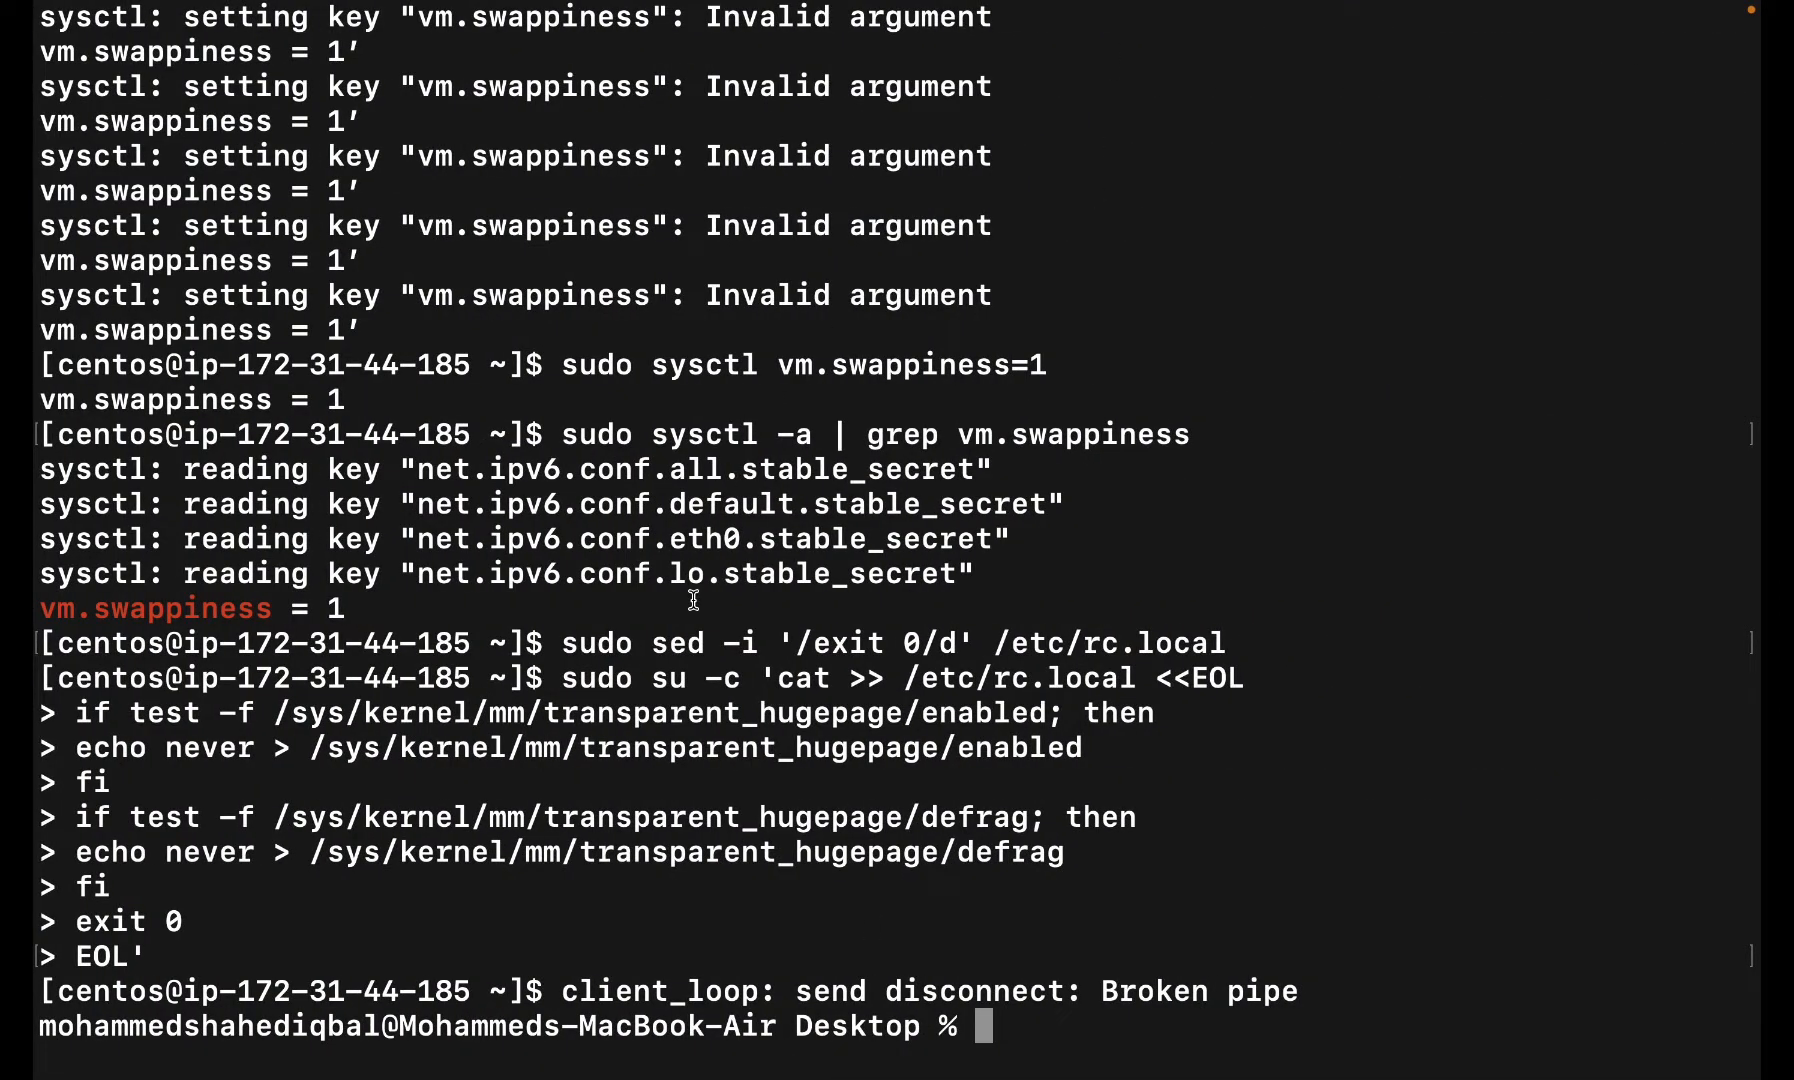
key(super+k)
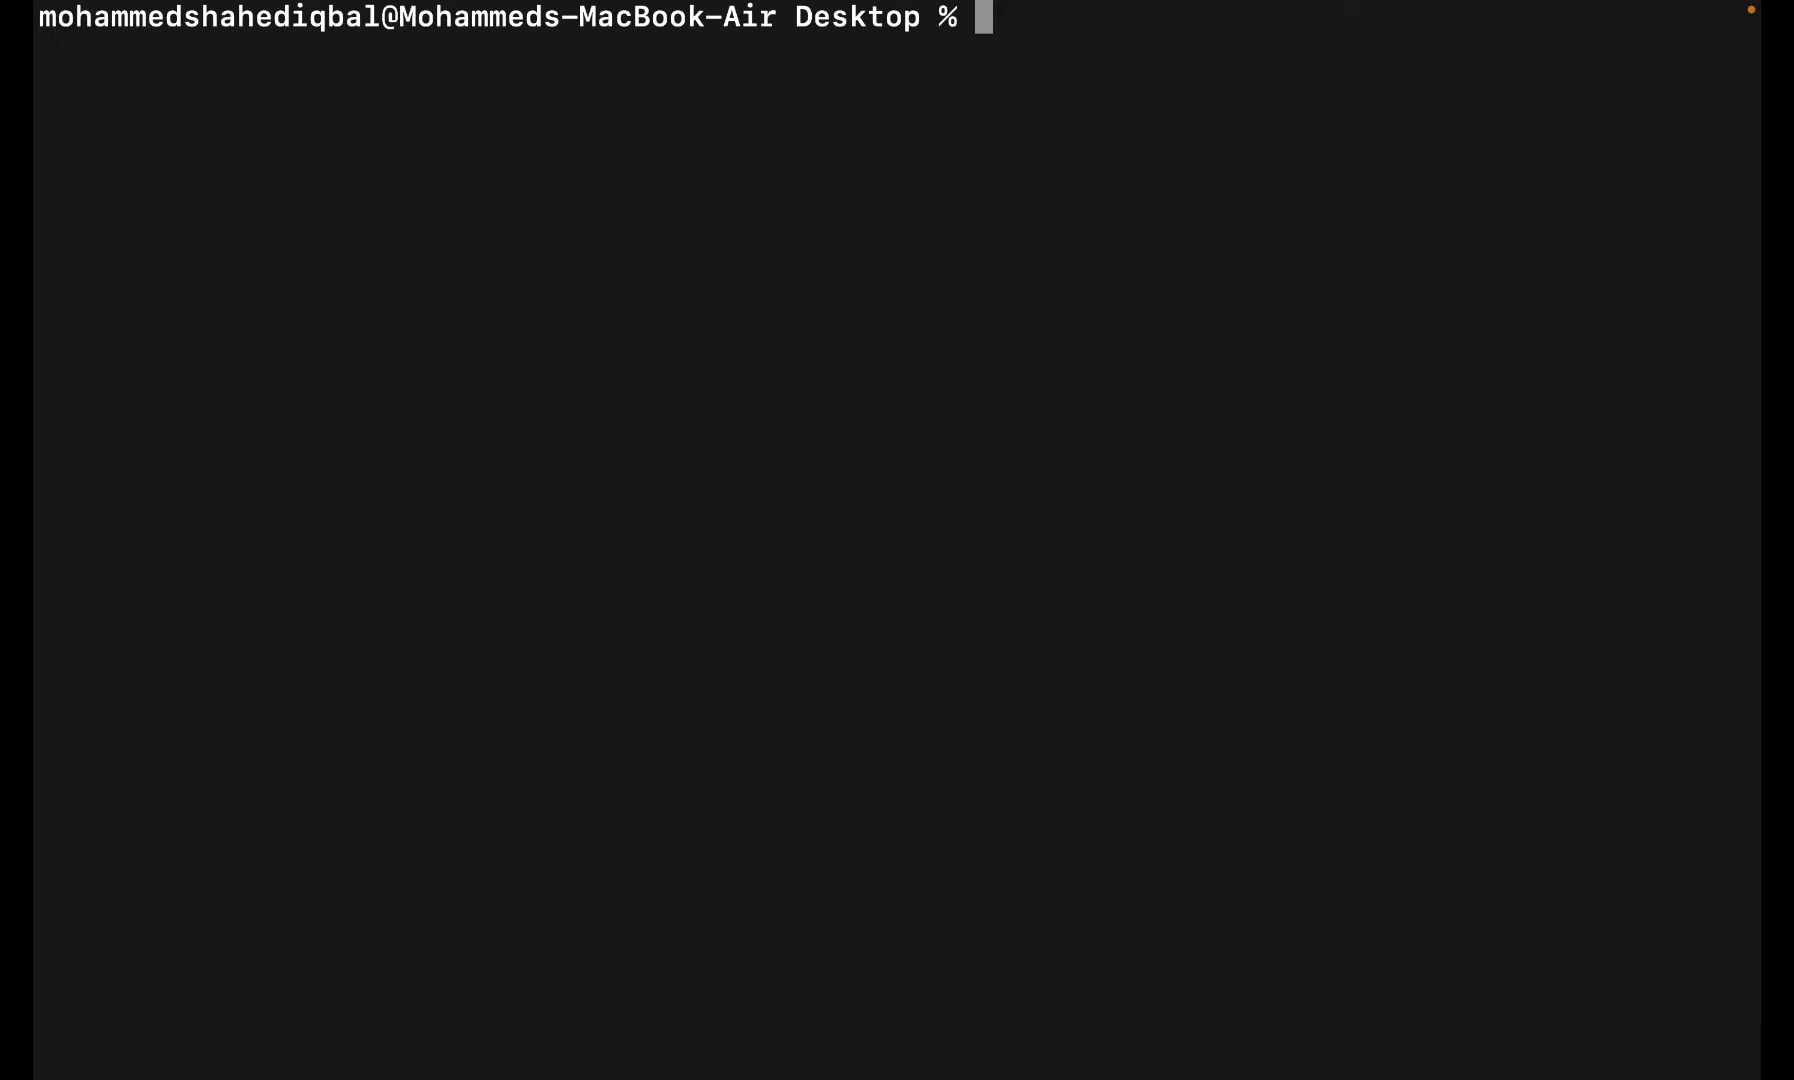
text(ssh -i)
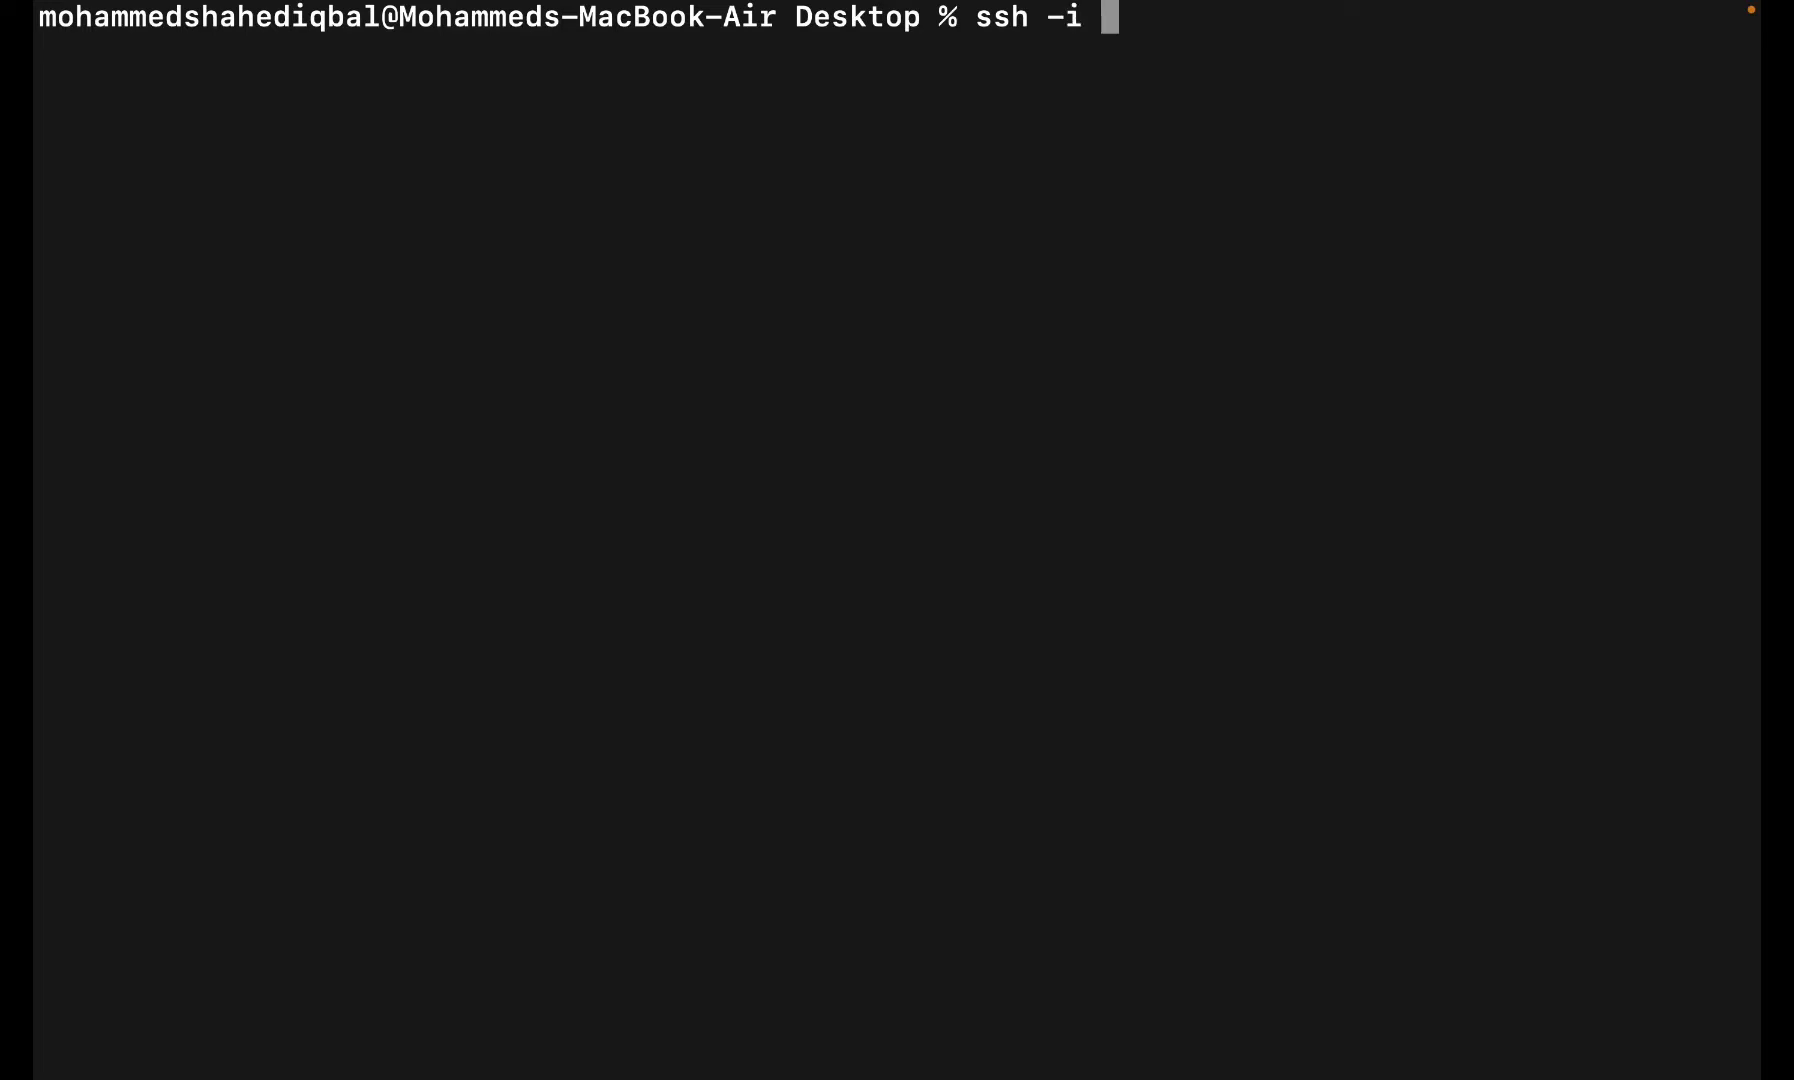
text( ke)
key(Tab)
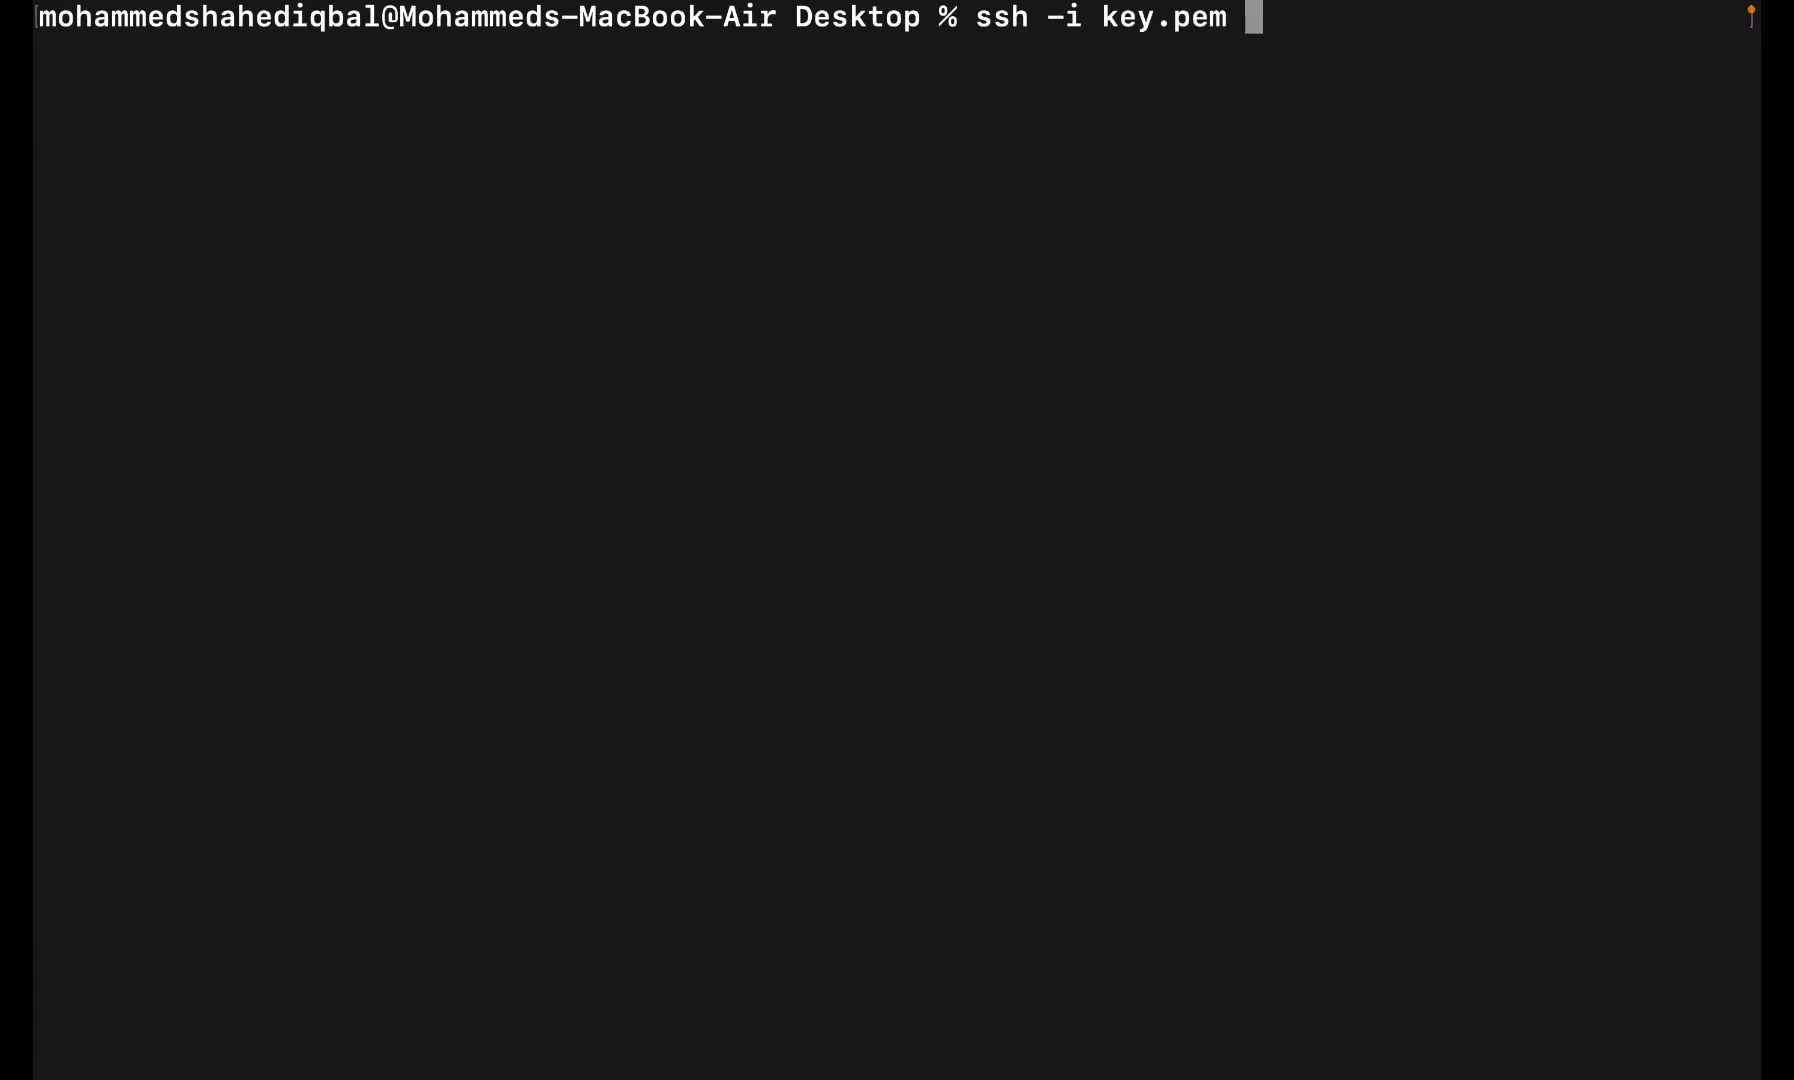
text(centos)
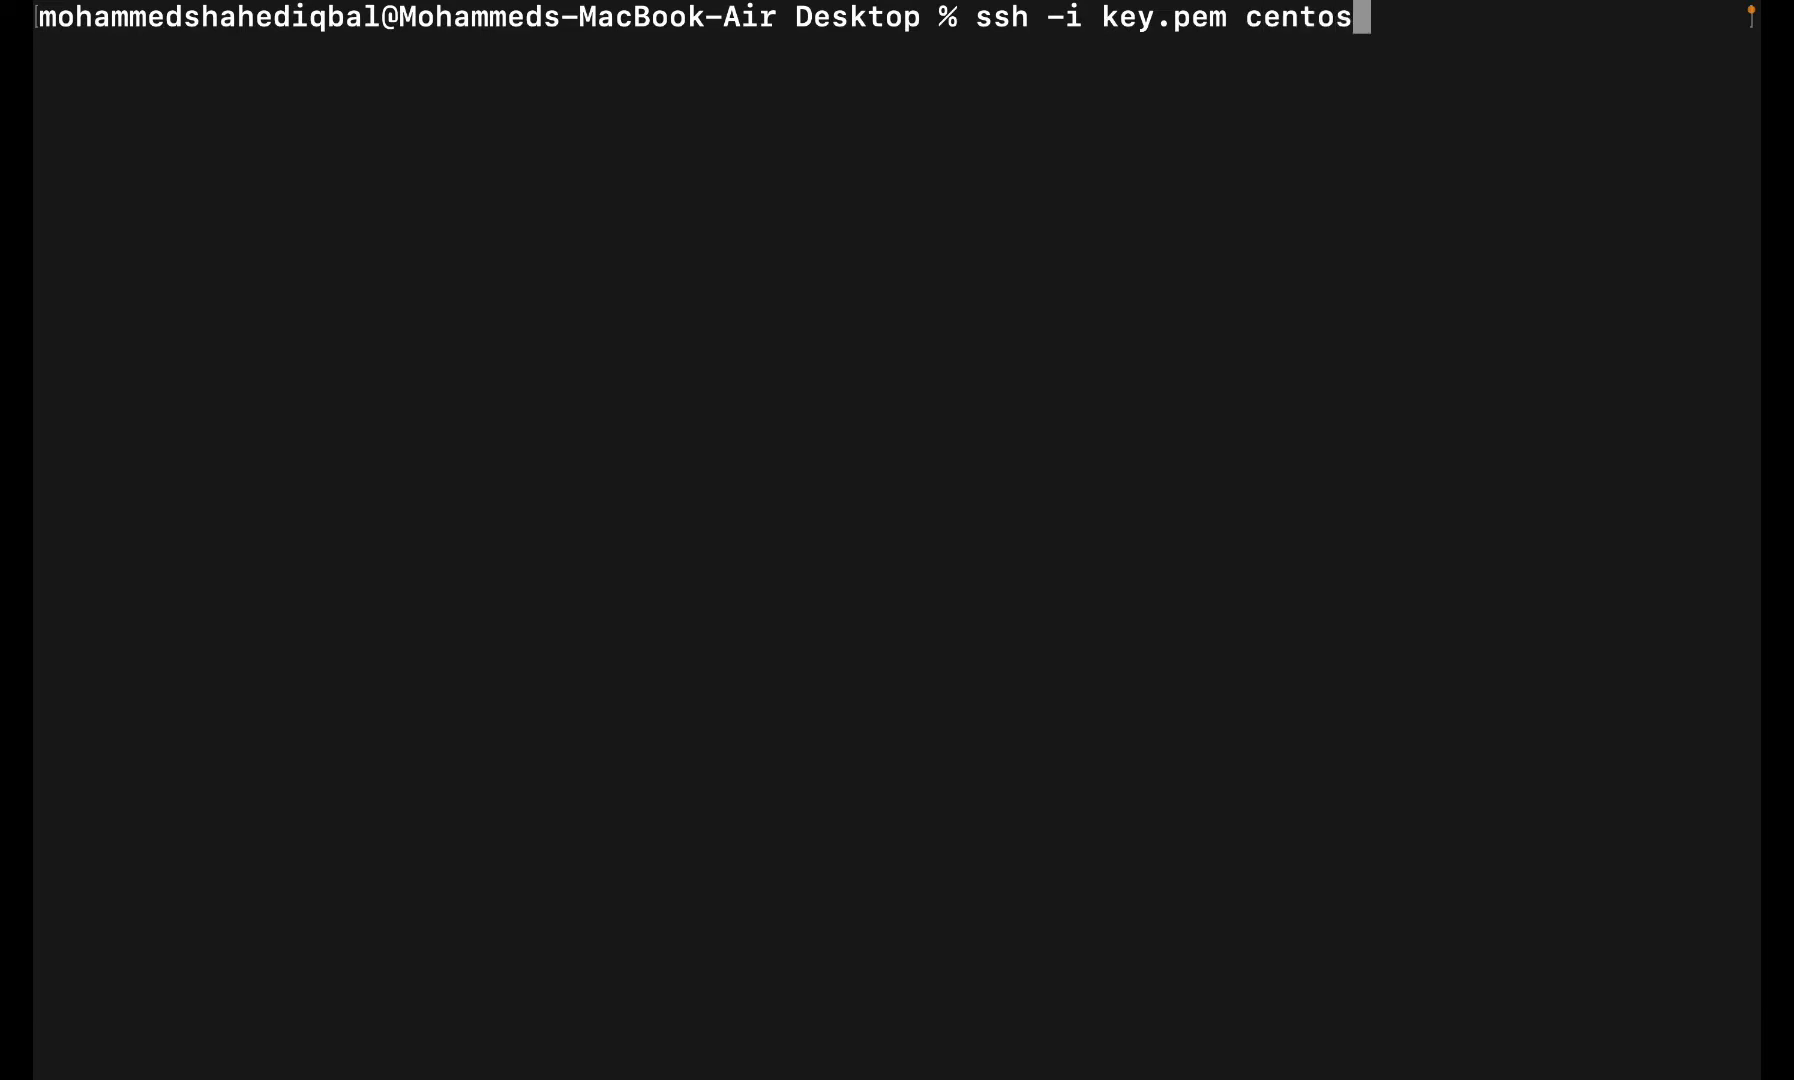
text(@)
key(super+v)
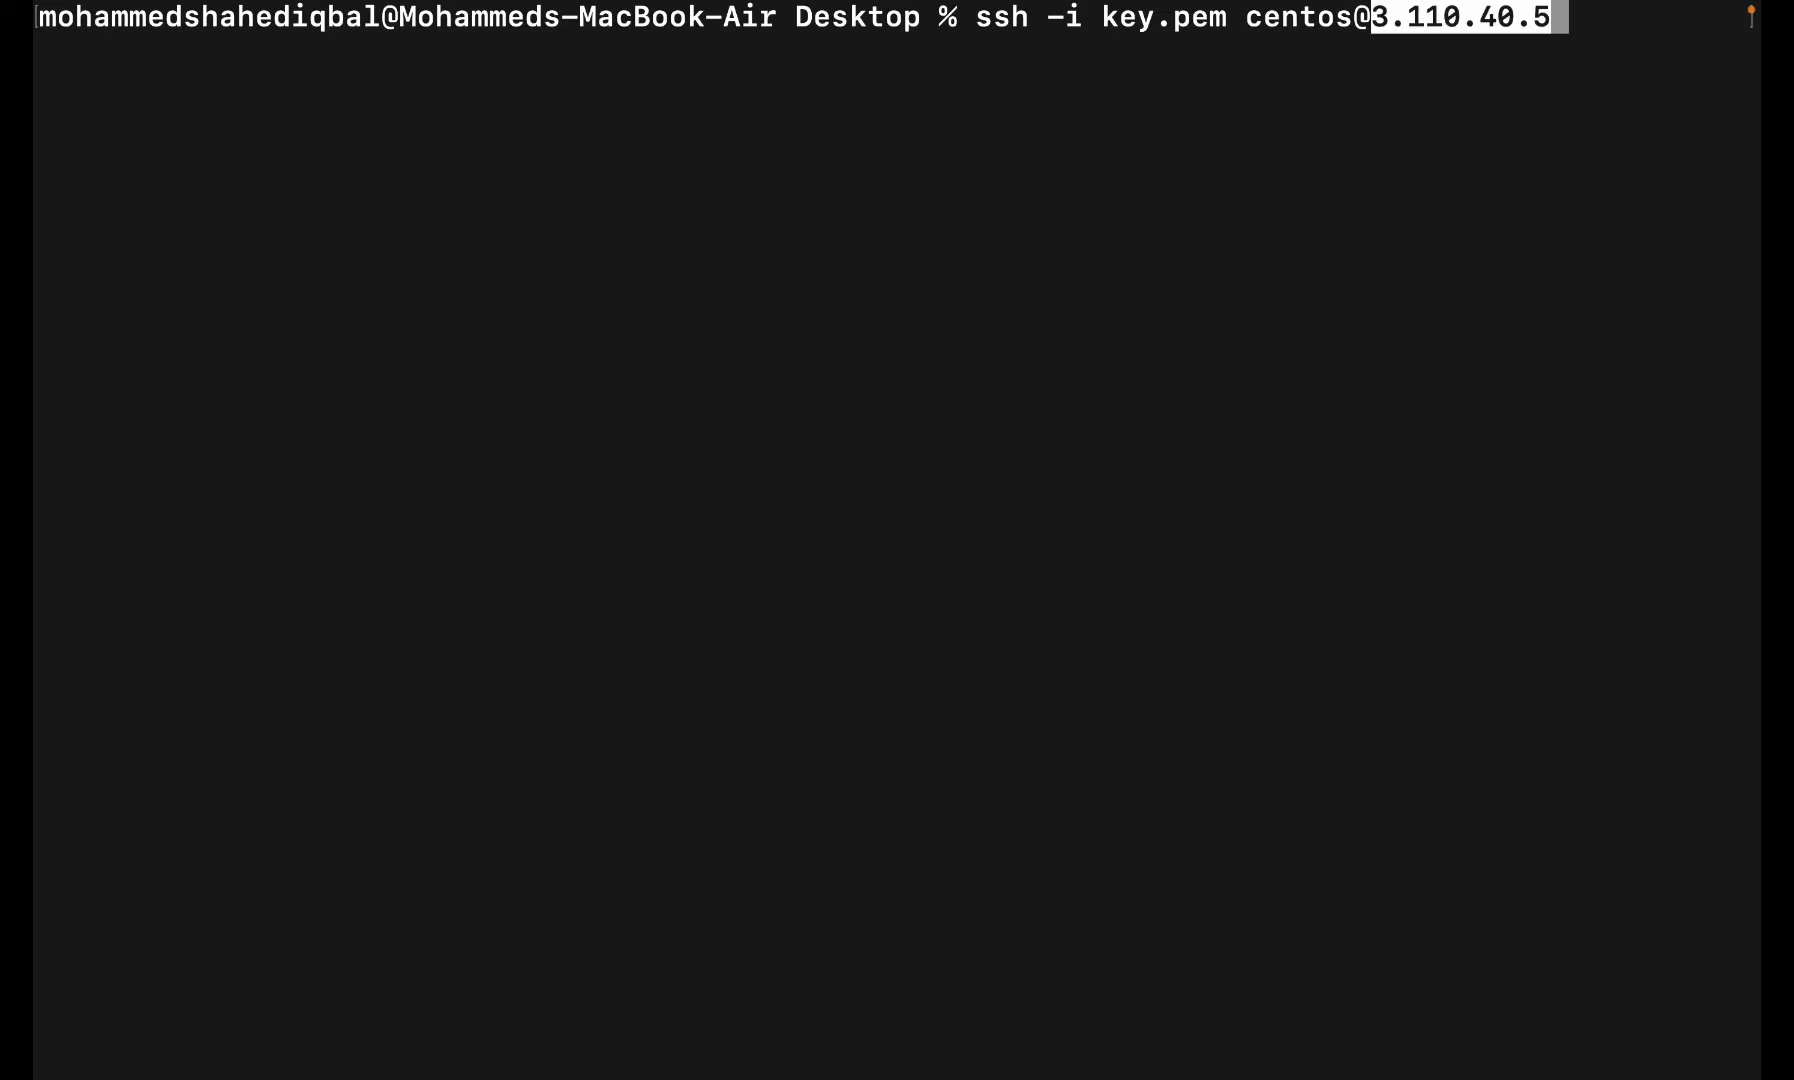
key(Return)
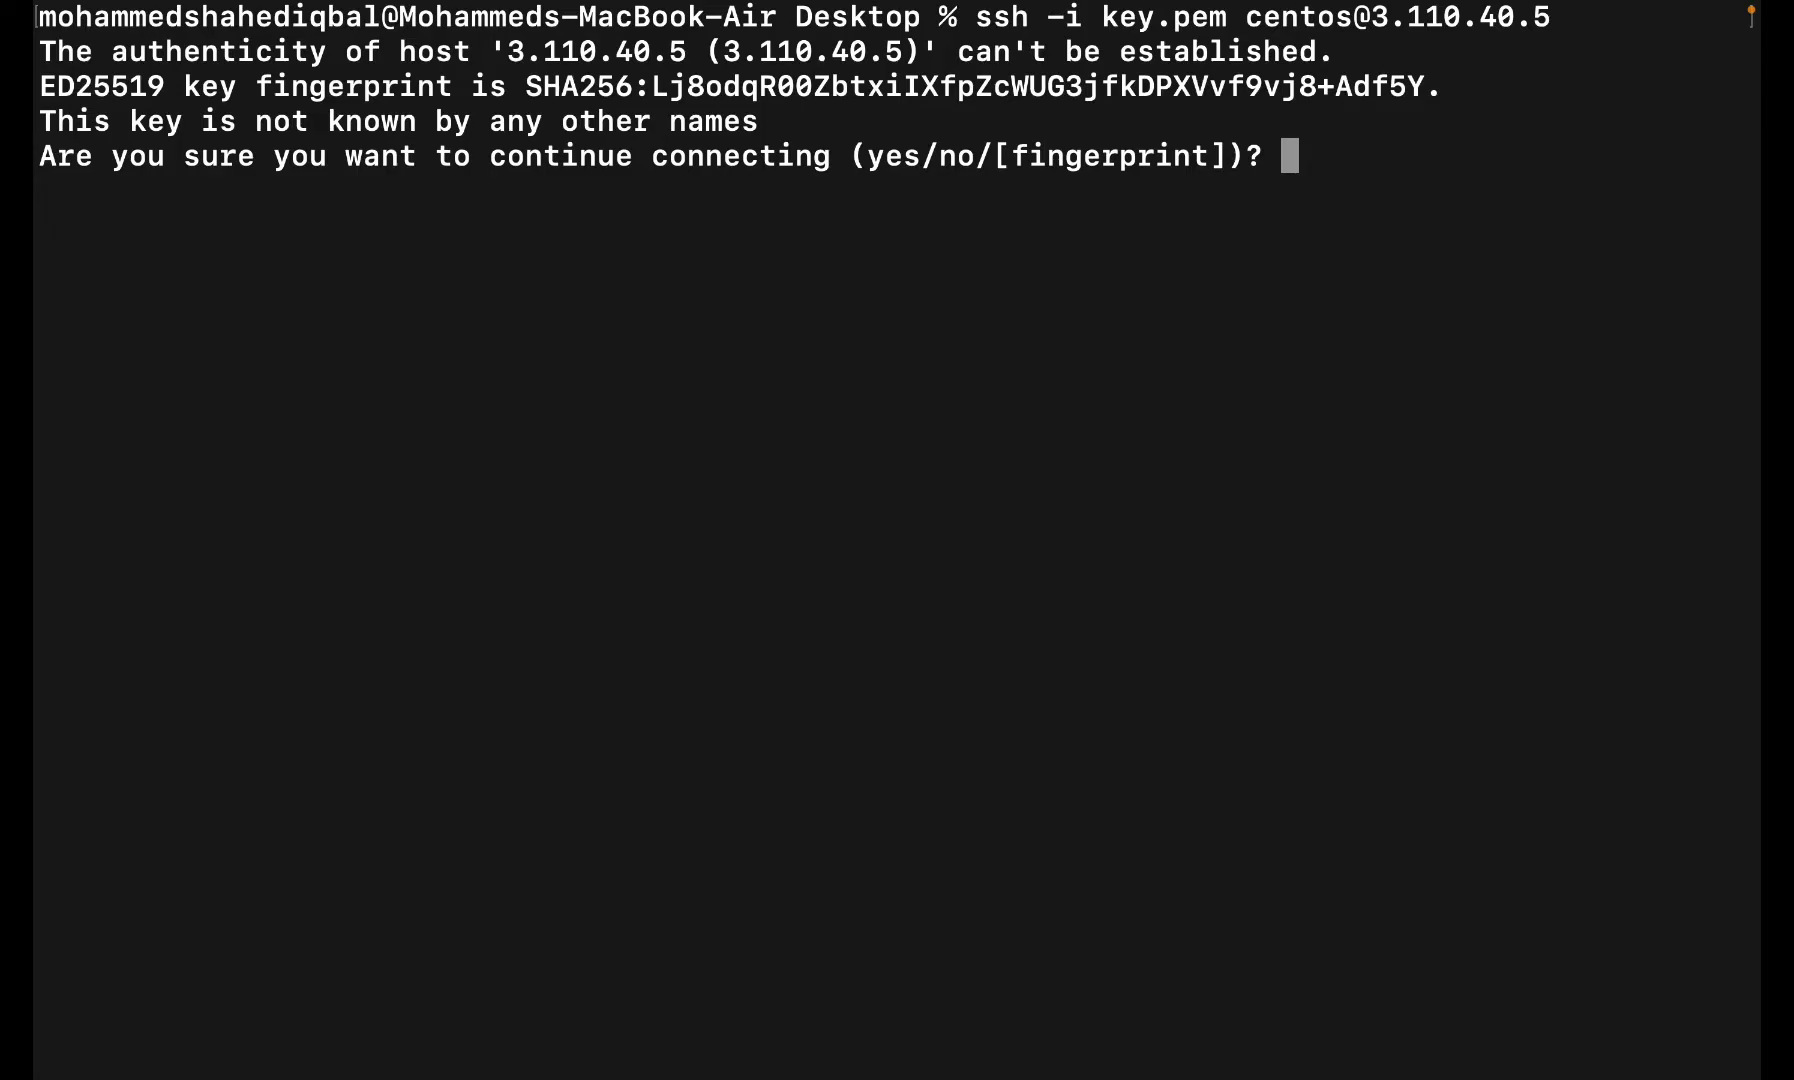
text(yes)
key(Return)
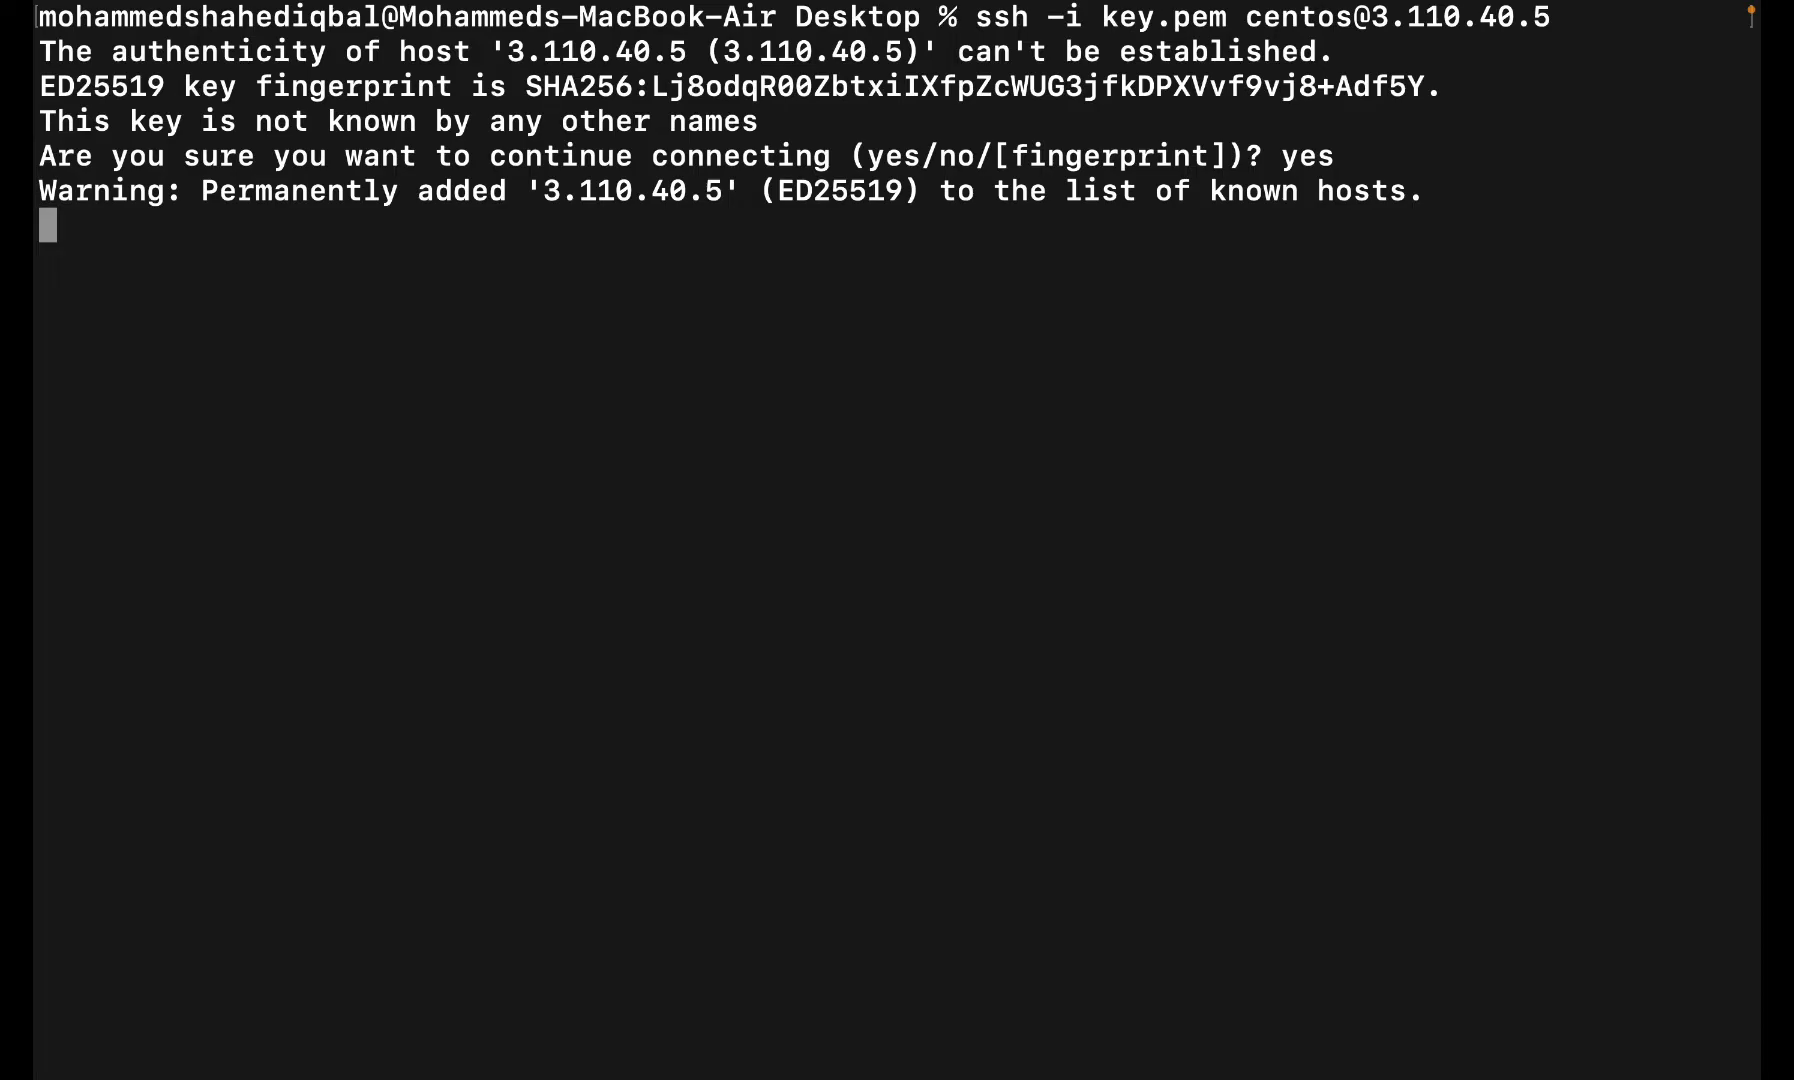
- Refresh the EC2 instances list in the browser, then return to the SSH session
key(ctrl+Left)
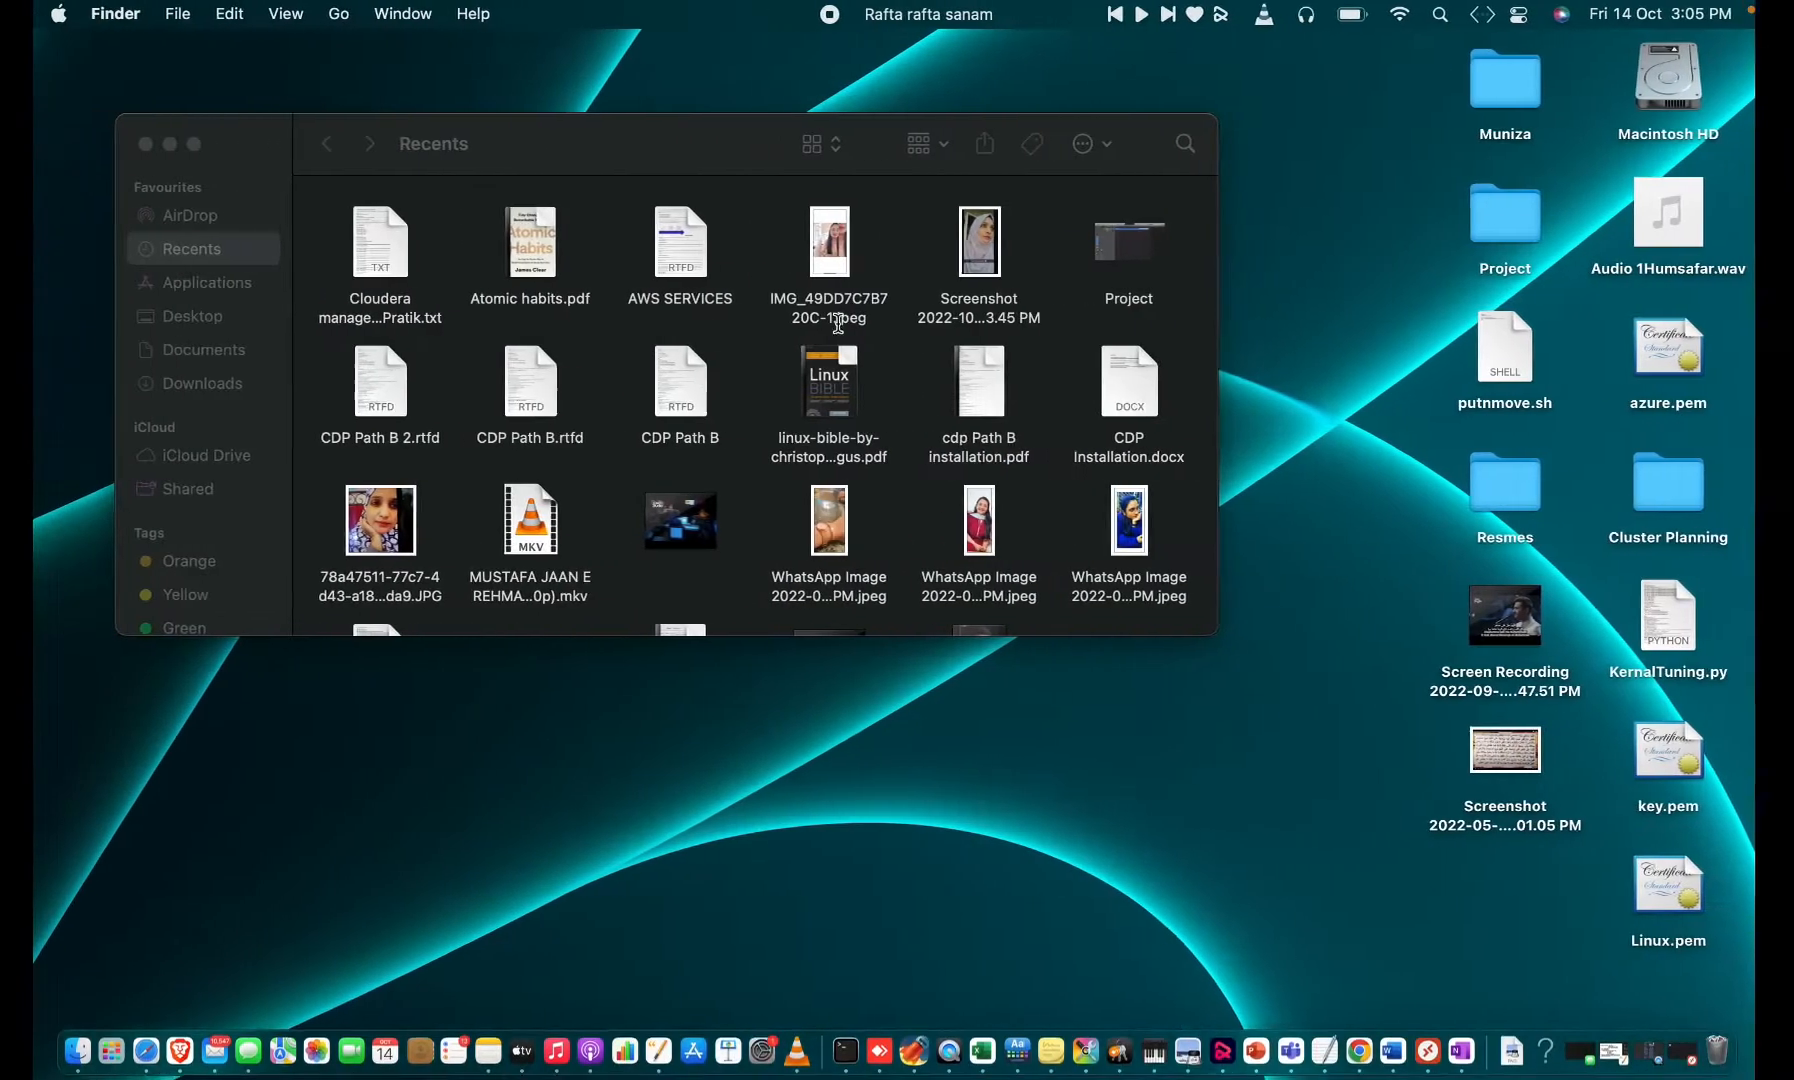
key(ctrl+Right)
key(ctrl+Right)
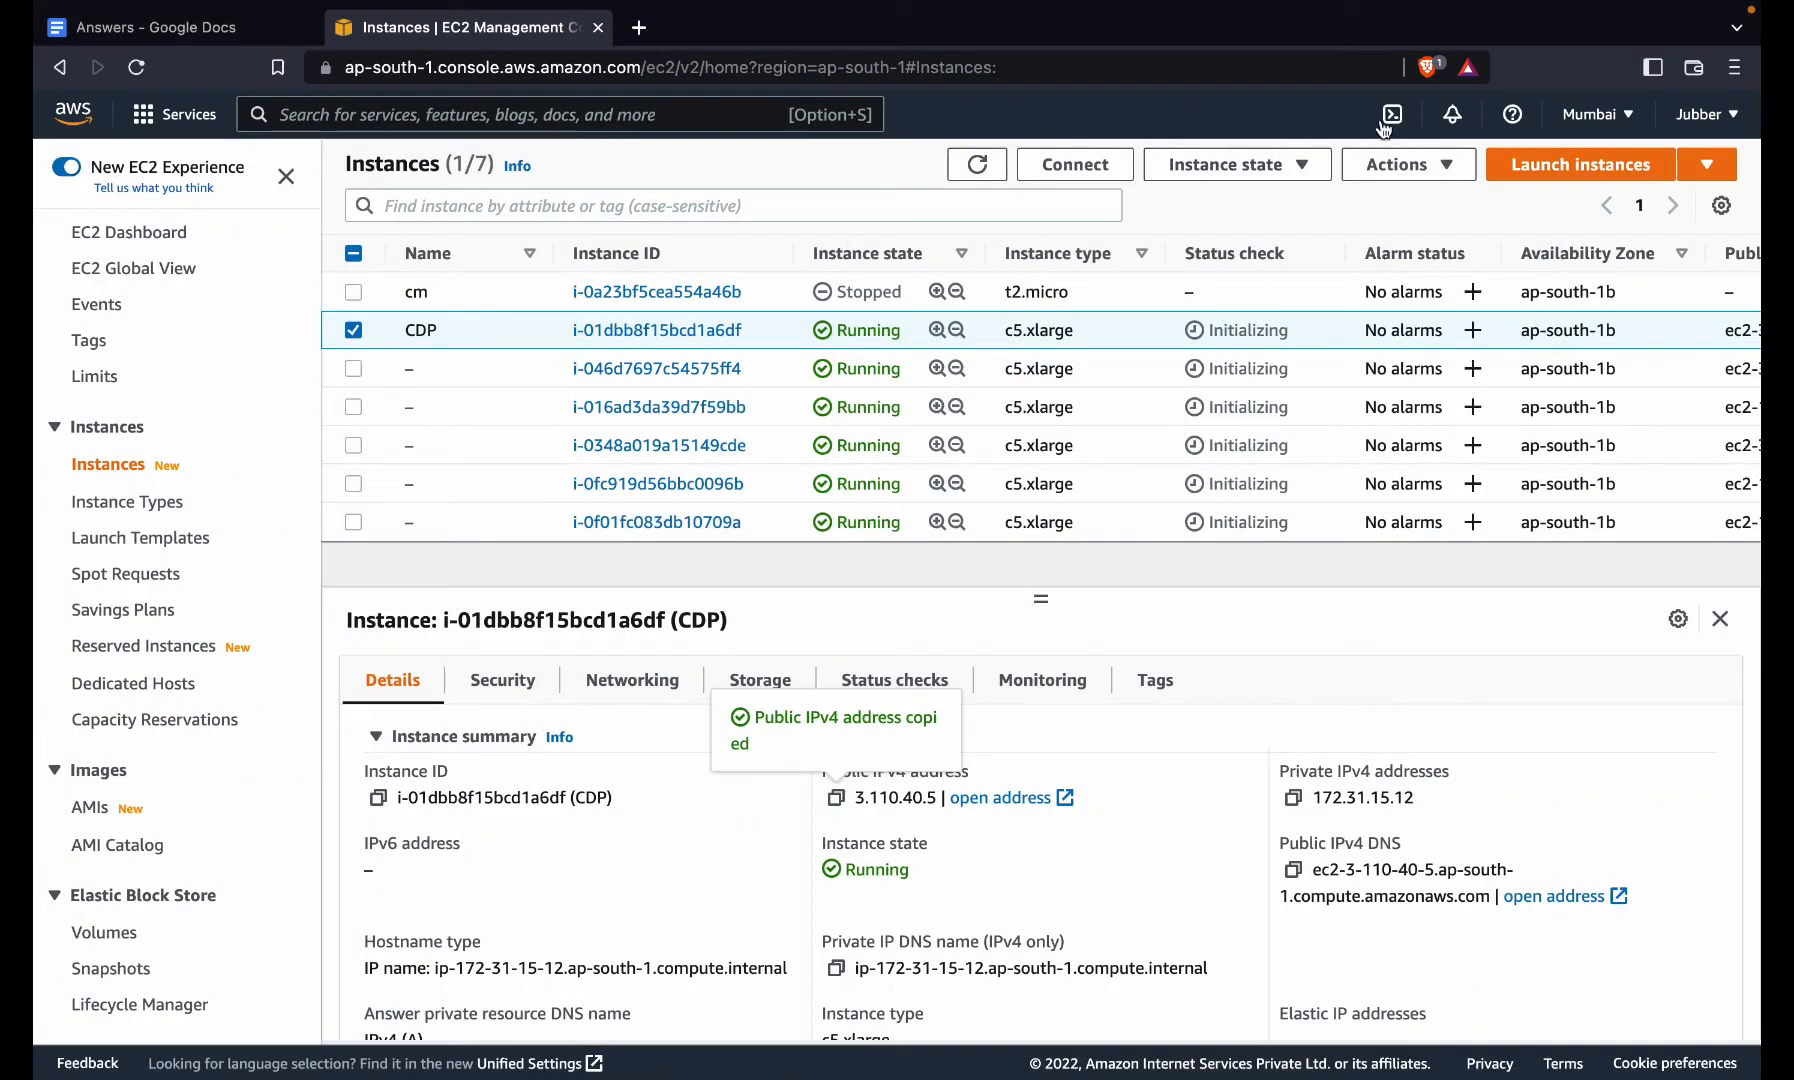
click(966, 168)
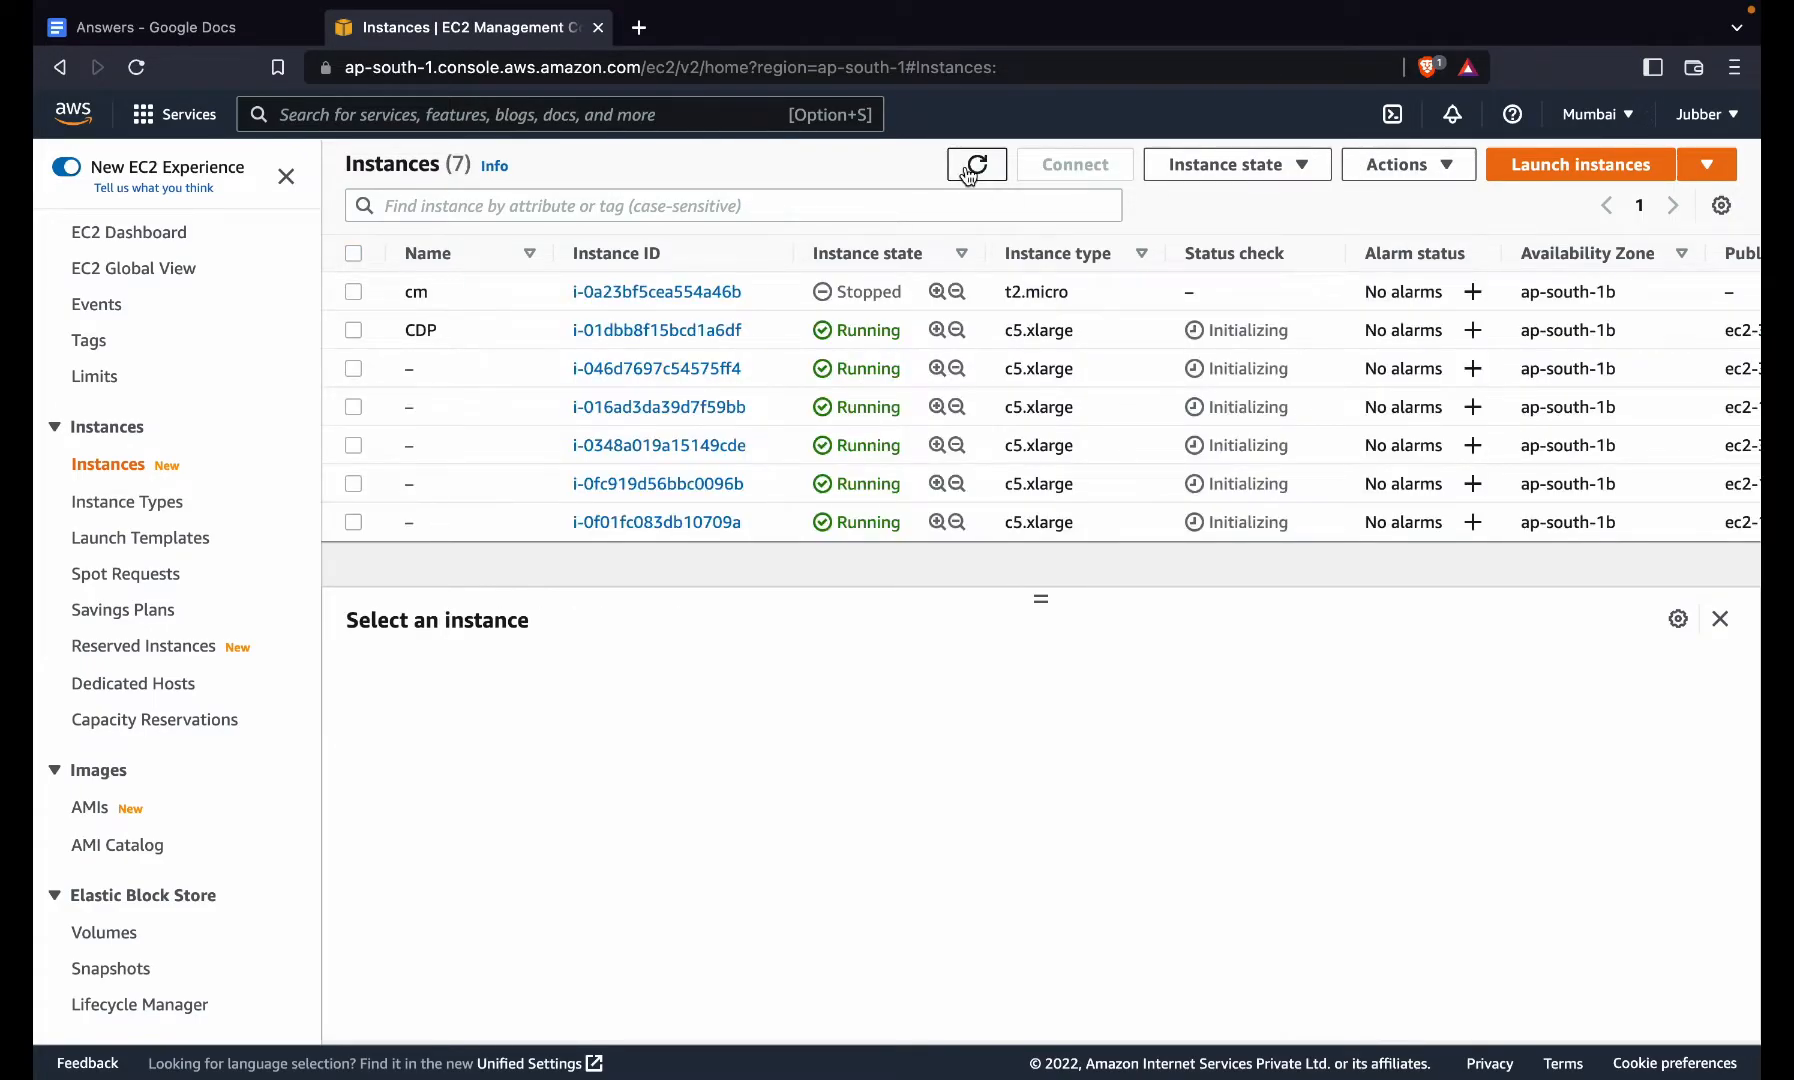
key(ctrl+Left)
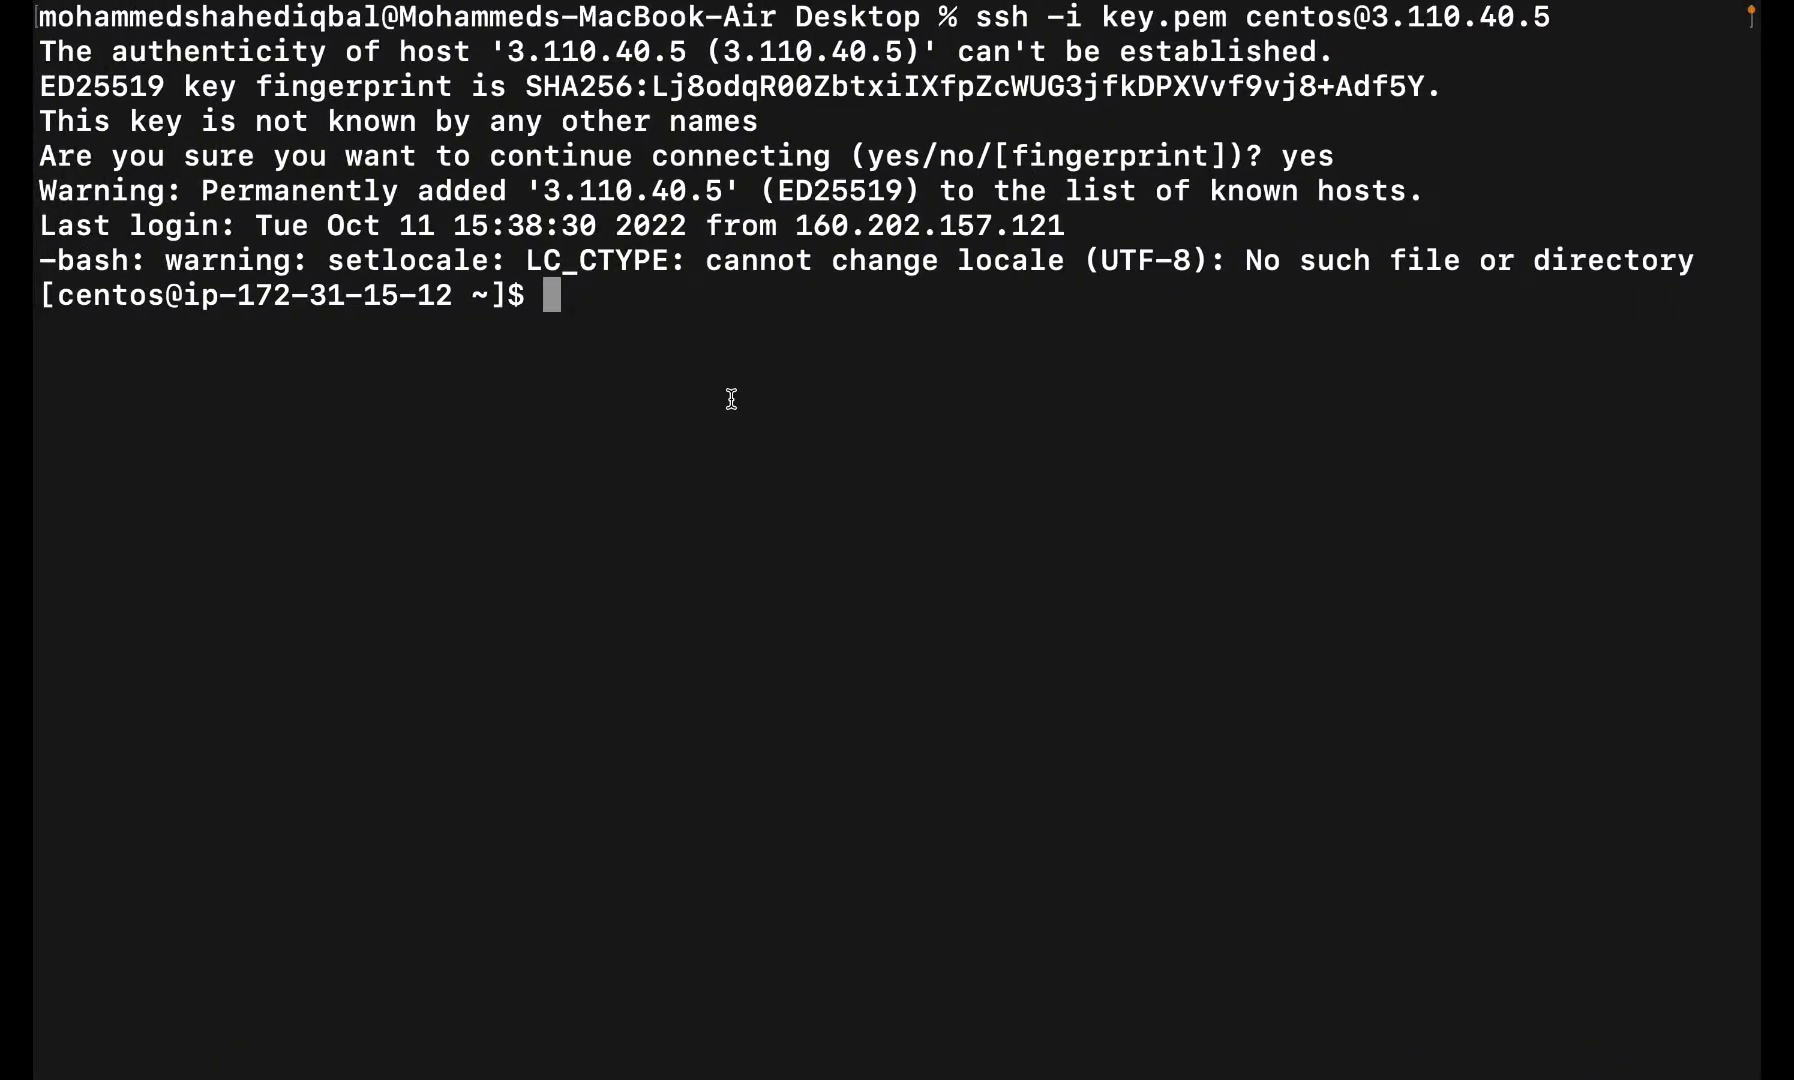
- Run ls to confirm the JDK 8u162 rpm and mysql-connector-java-5.1.46 files are present
key(ctrl+l)
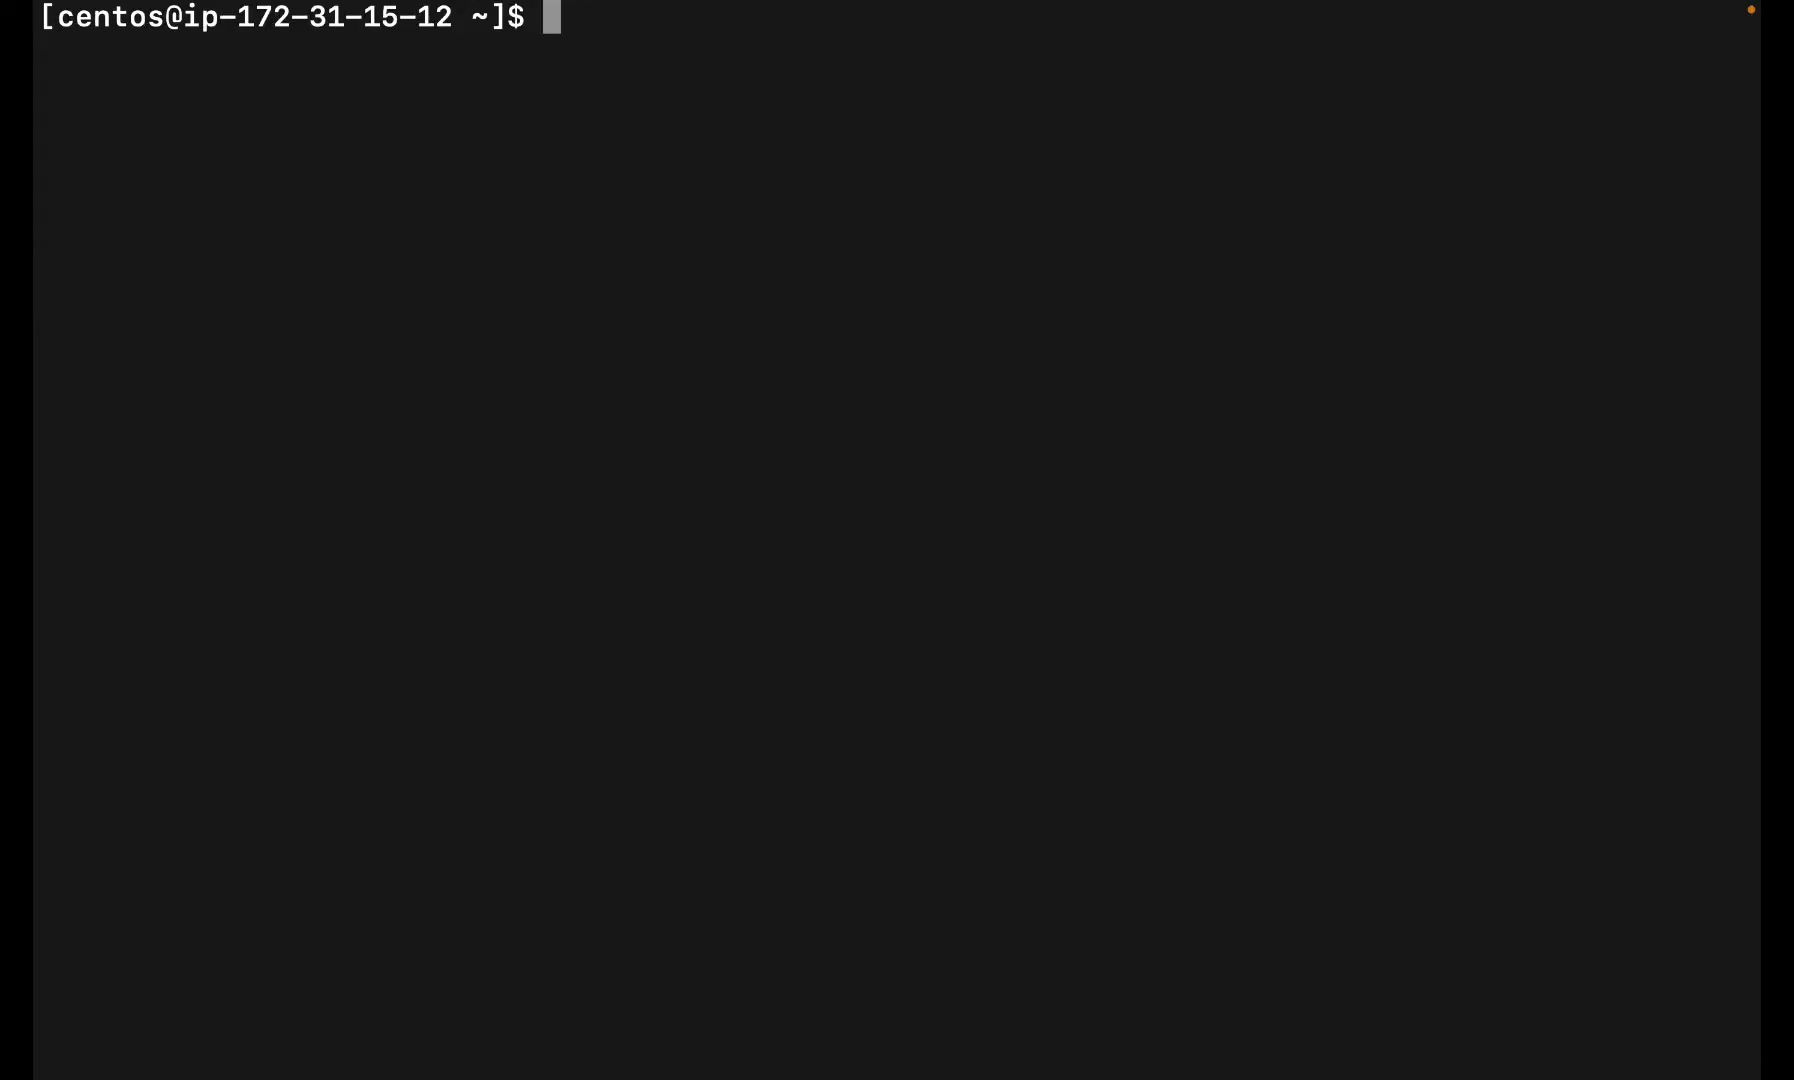
text(ls)
key(Return)
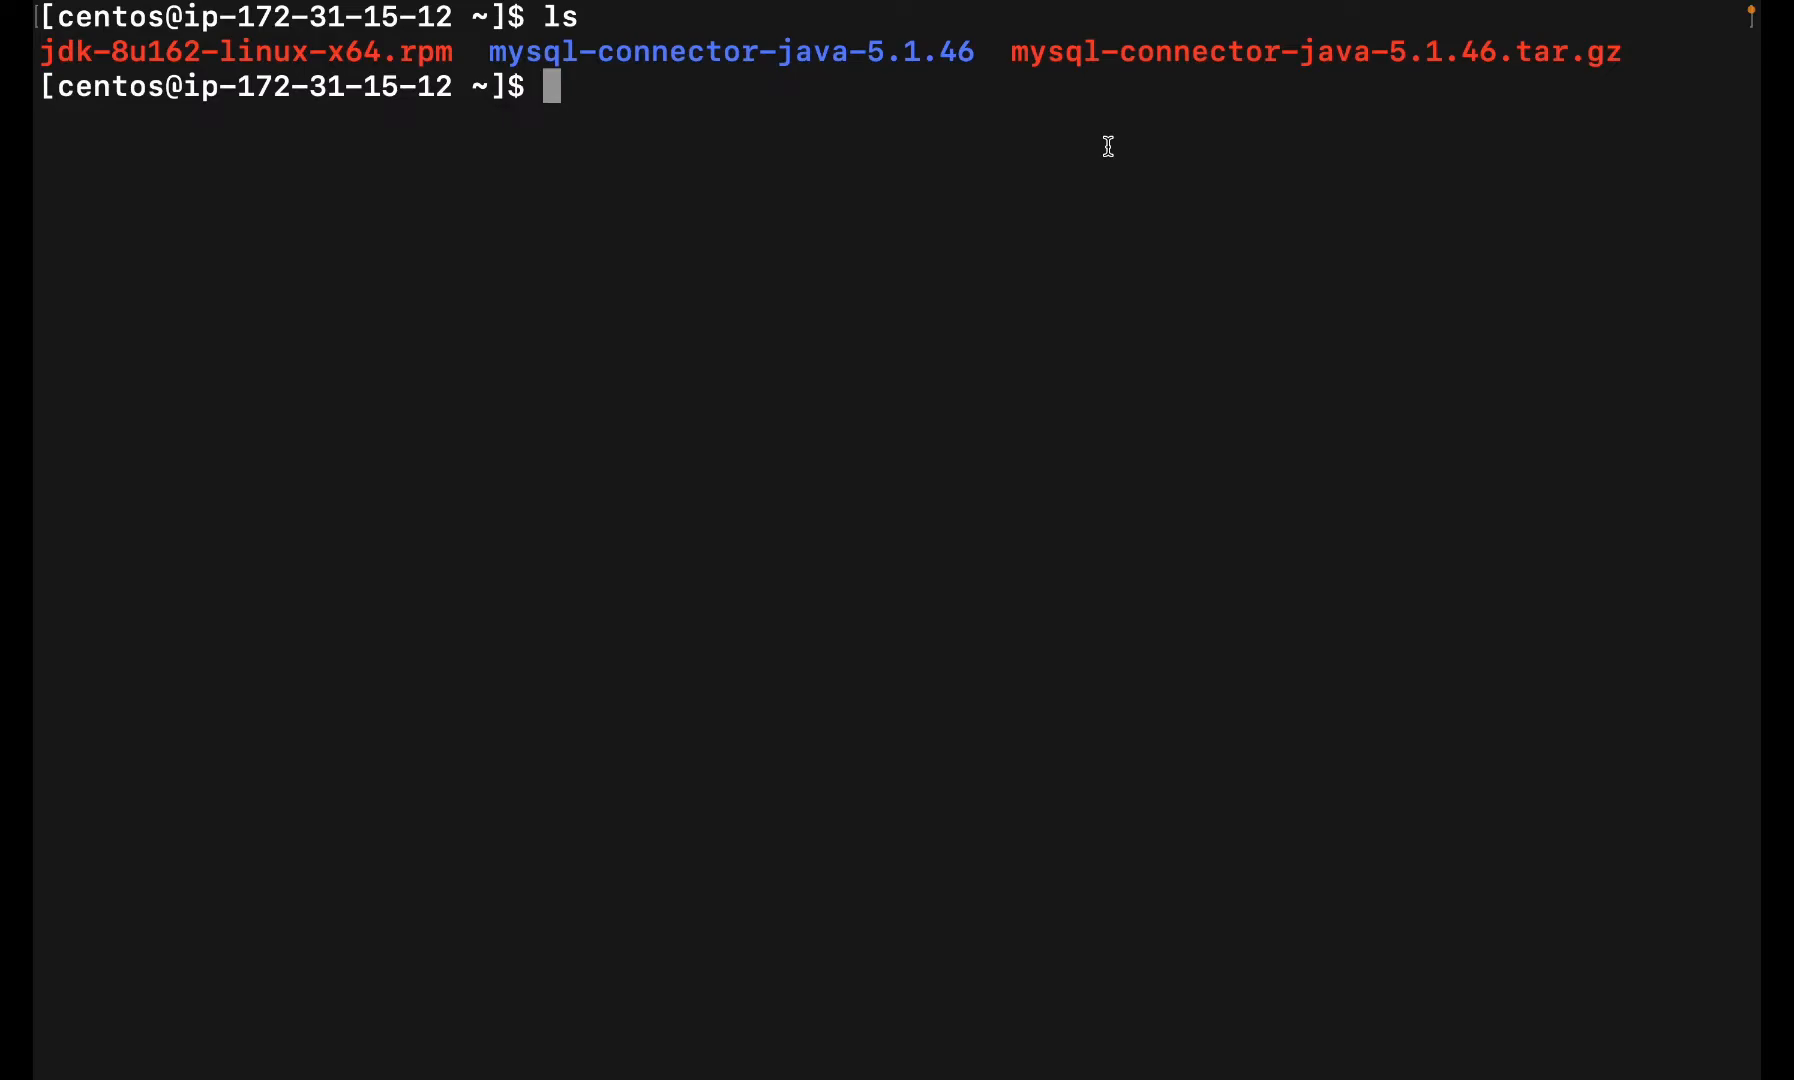
key(ctrl+Left)
key(ctrl+Right)
key(ctrl+Right)
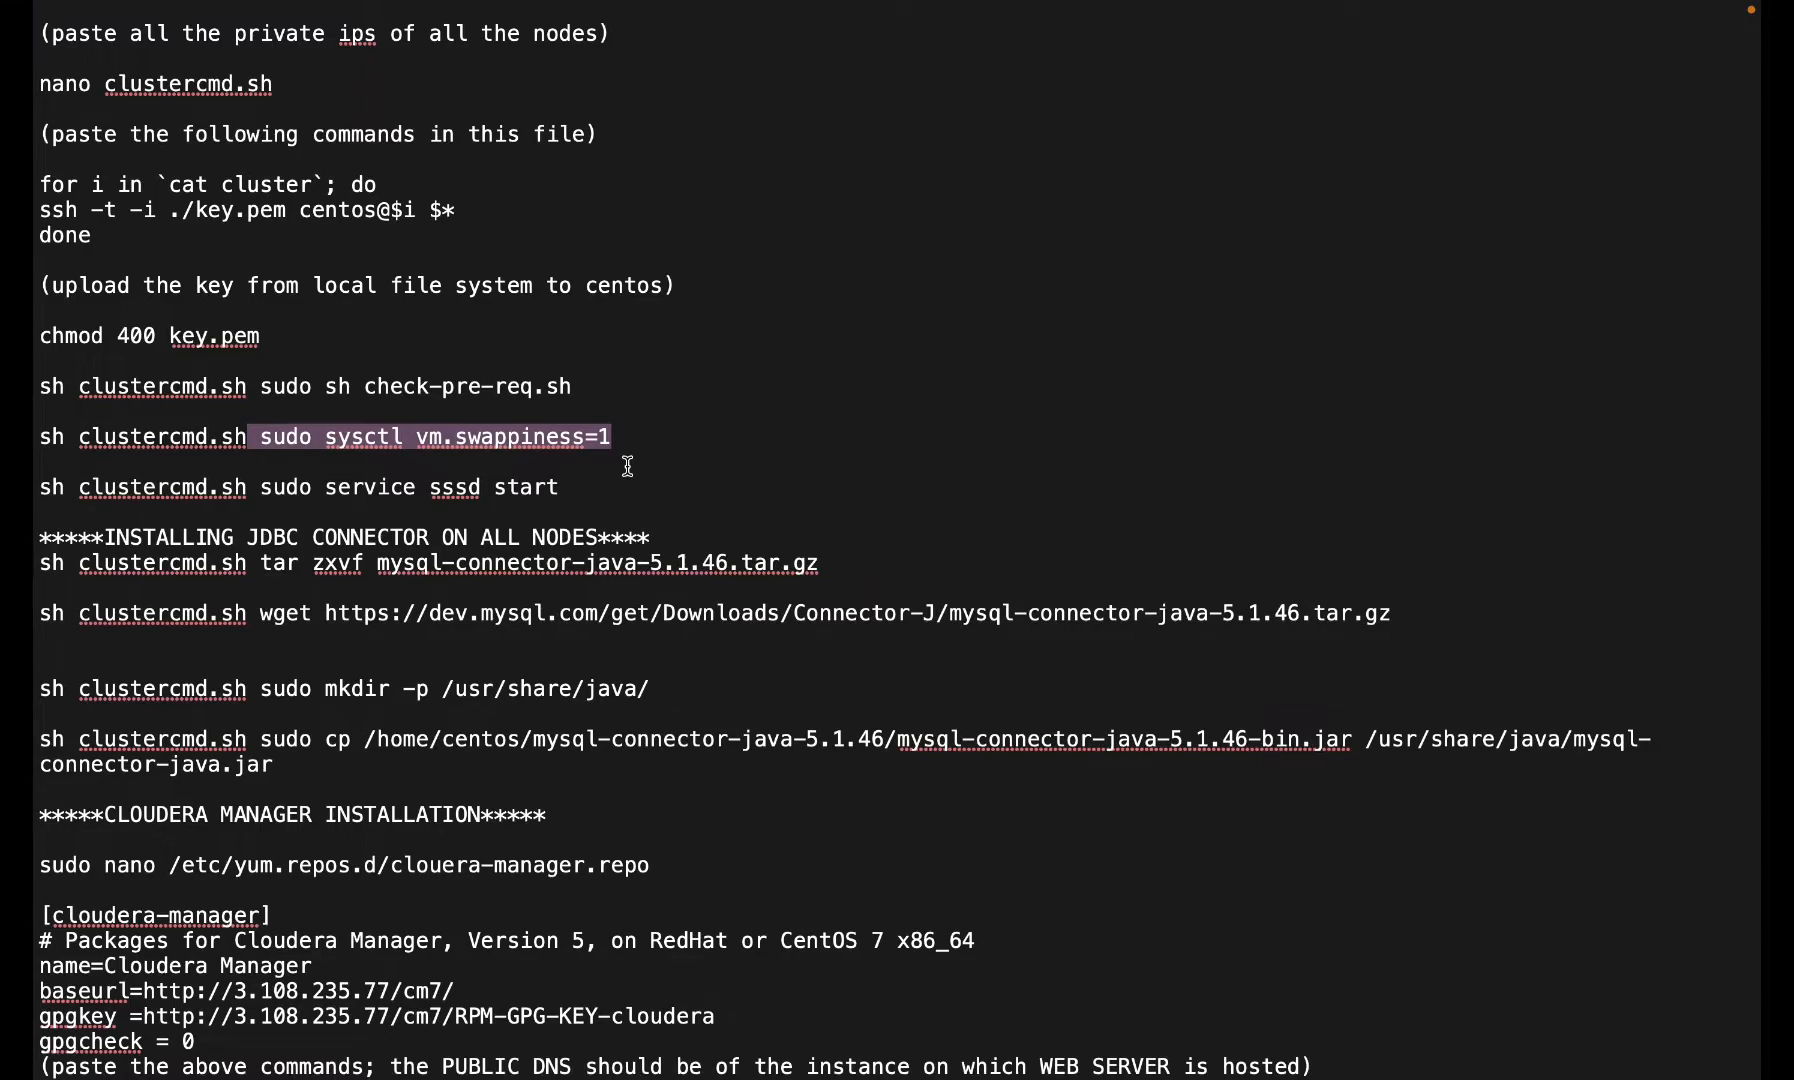
- Scroll the notes to CLOUDERA MANAGER INSTALLATION and select the 'sudo nano /etc/yum.repos.d/clouera-manager.repo' line
scroll(420, 452, down, 5)
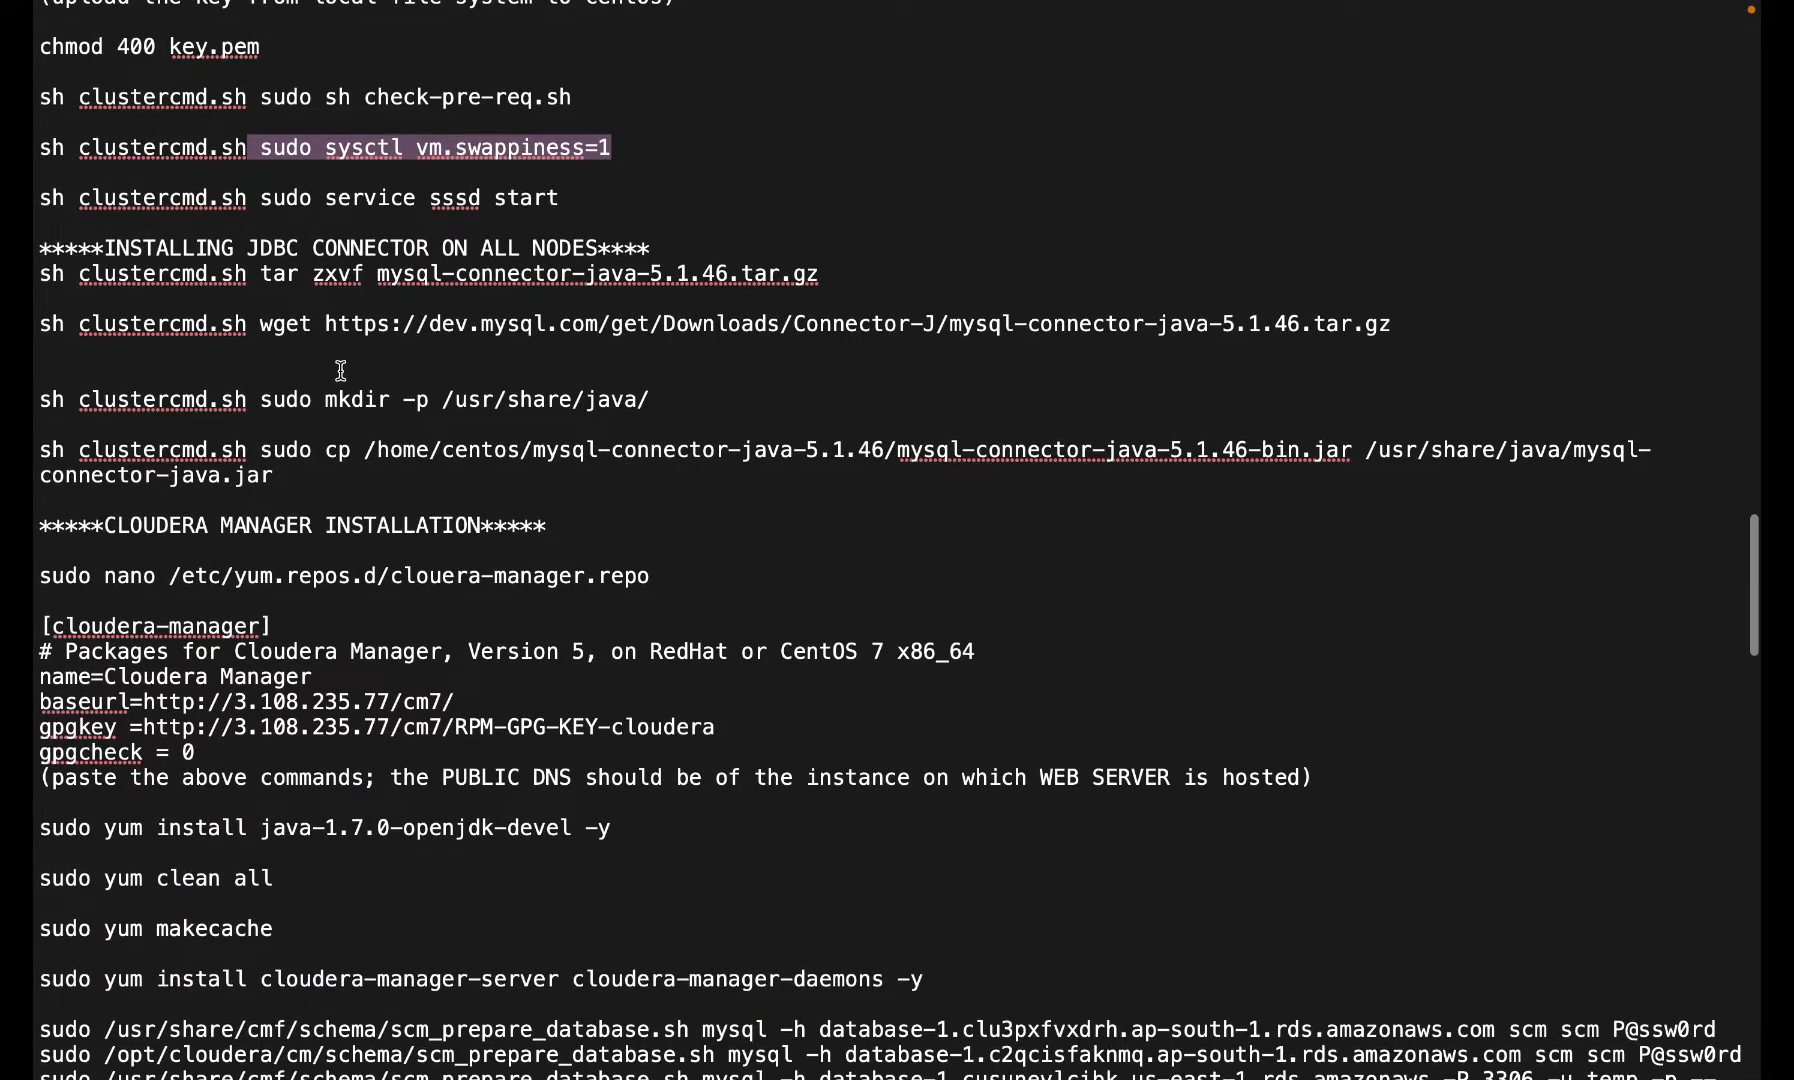
scroll(381, 366, down, 5)
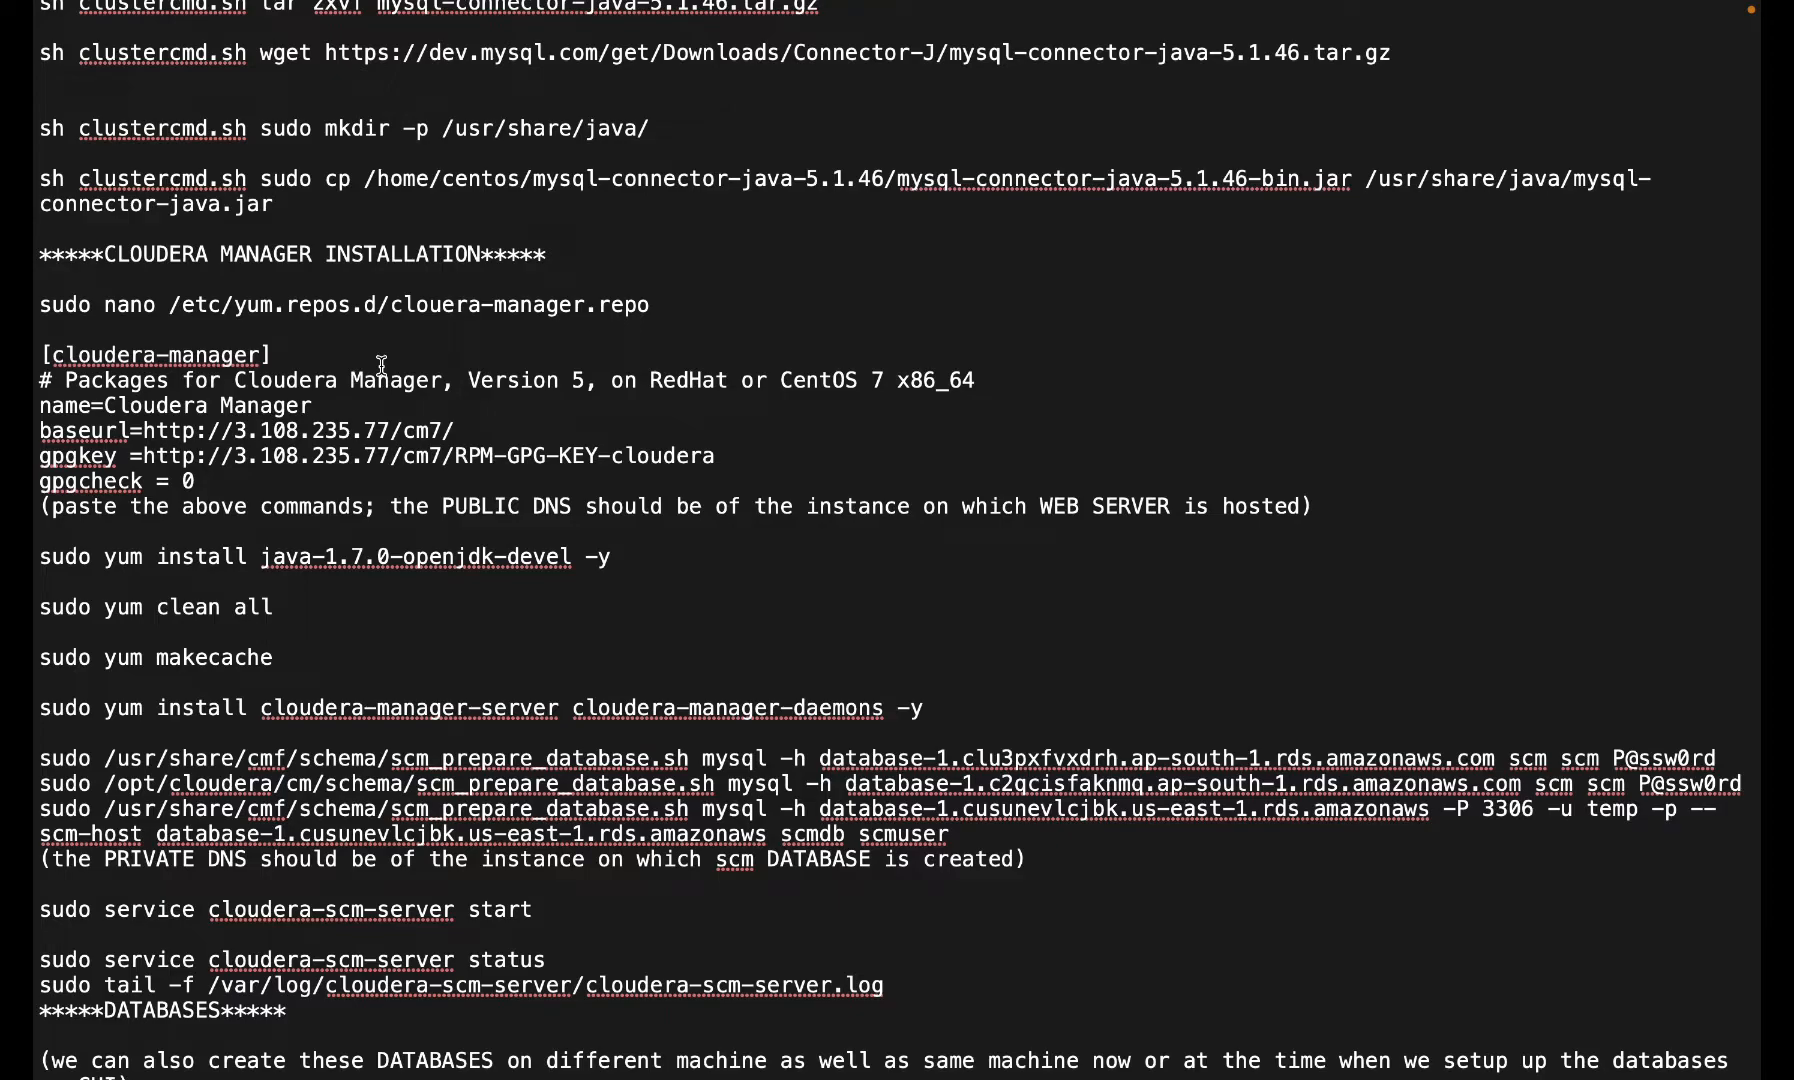
scroll(381, 365, down, 4)
scroll(381, 366, up, 2)
scroll(381, 366, up, 4)
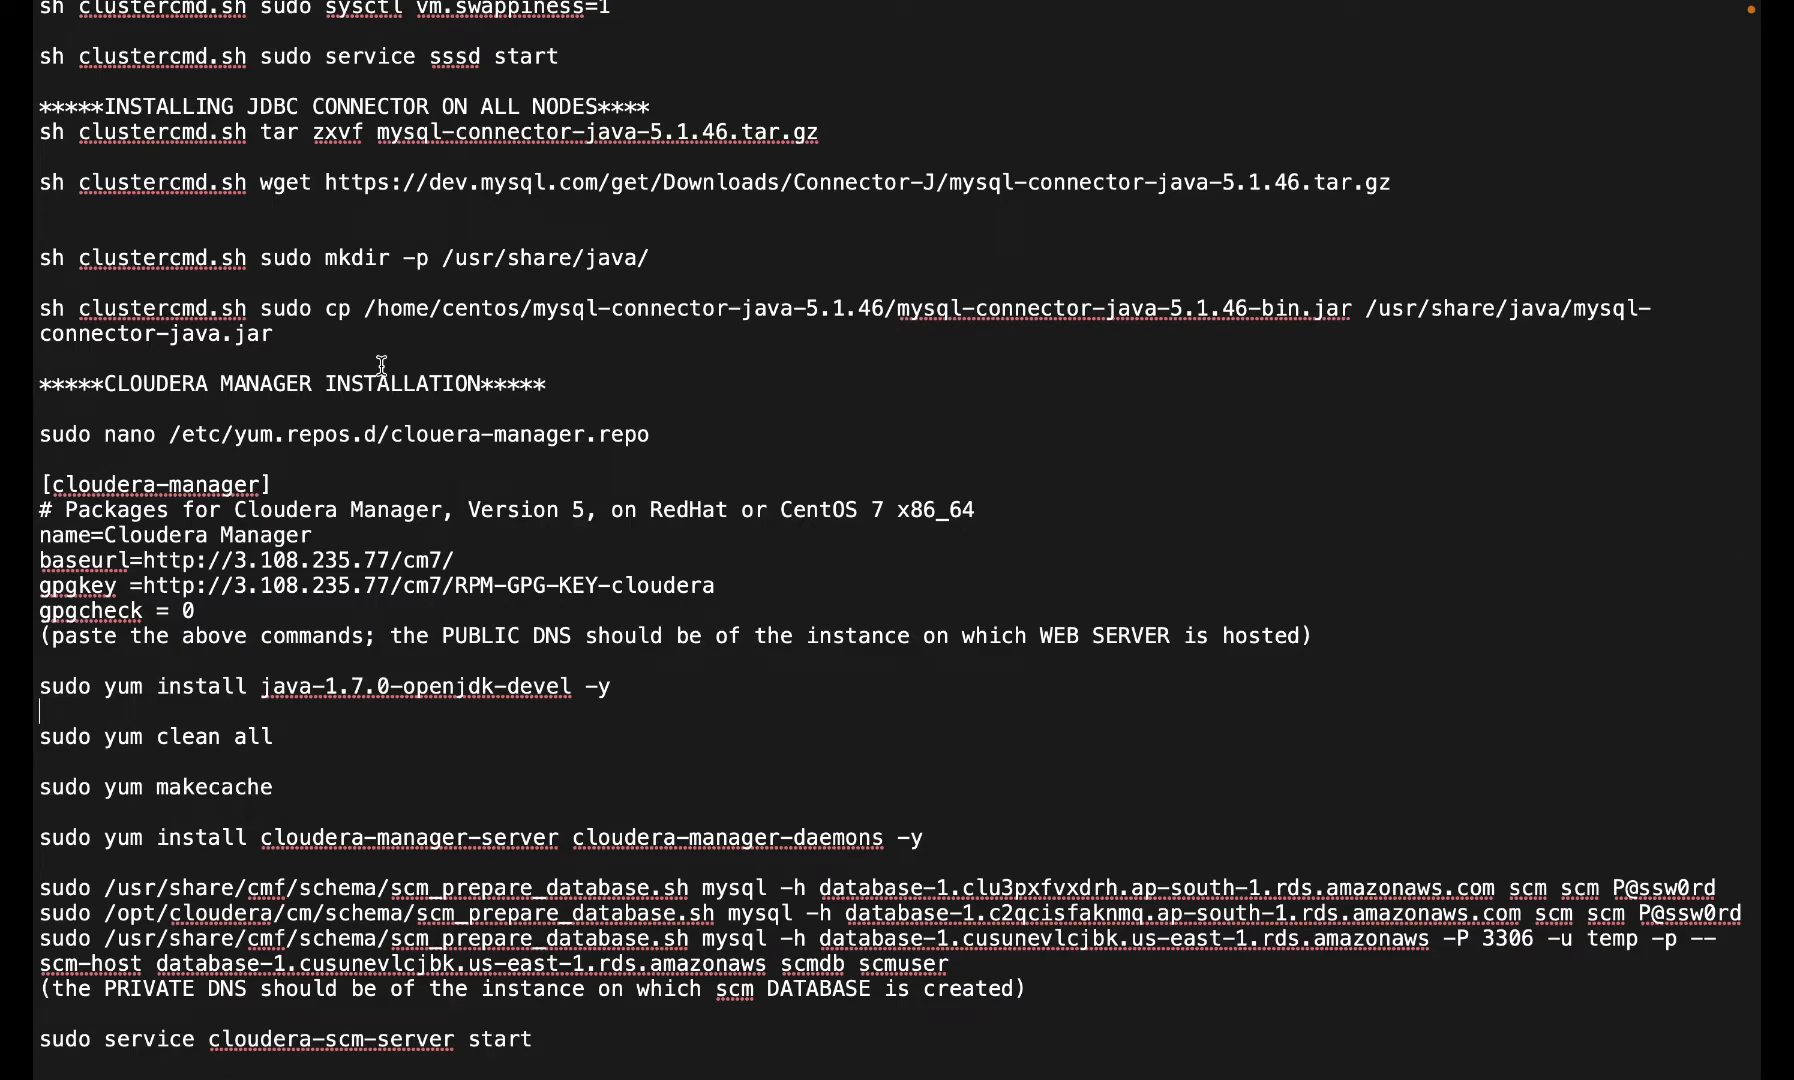
key(ctrl+Left)
key(ctrl+Left)
key(ctrl+Right)
key(ctrl+Left)
scroll(240, 440, down, 4)
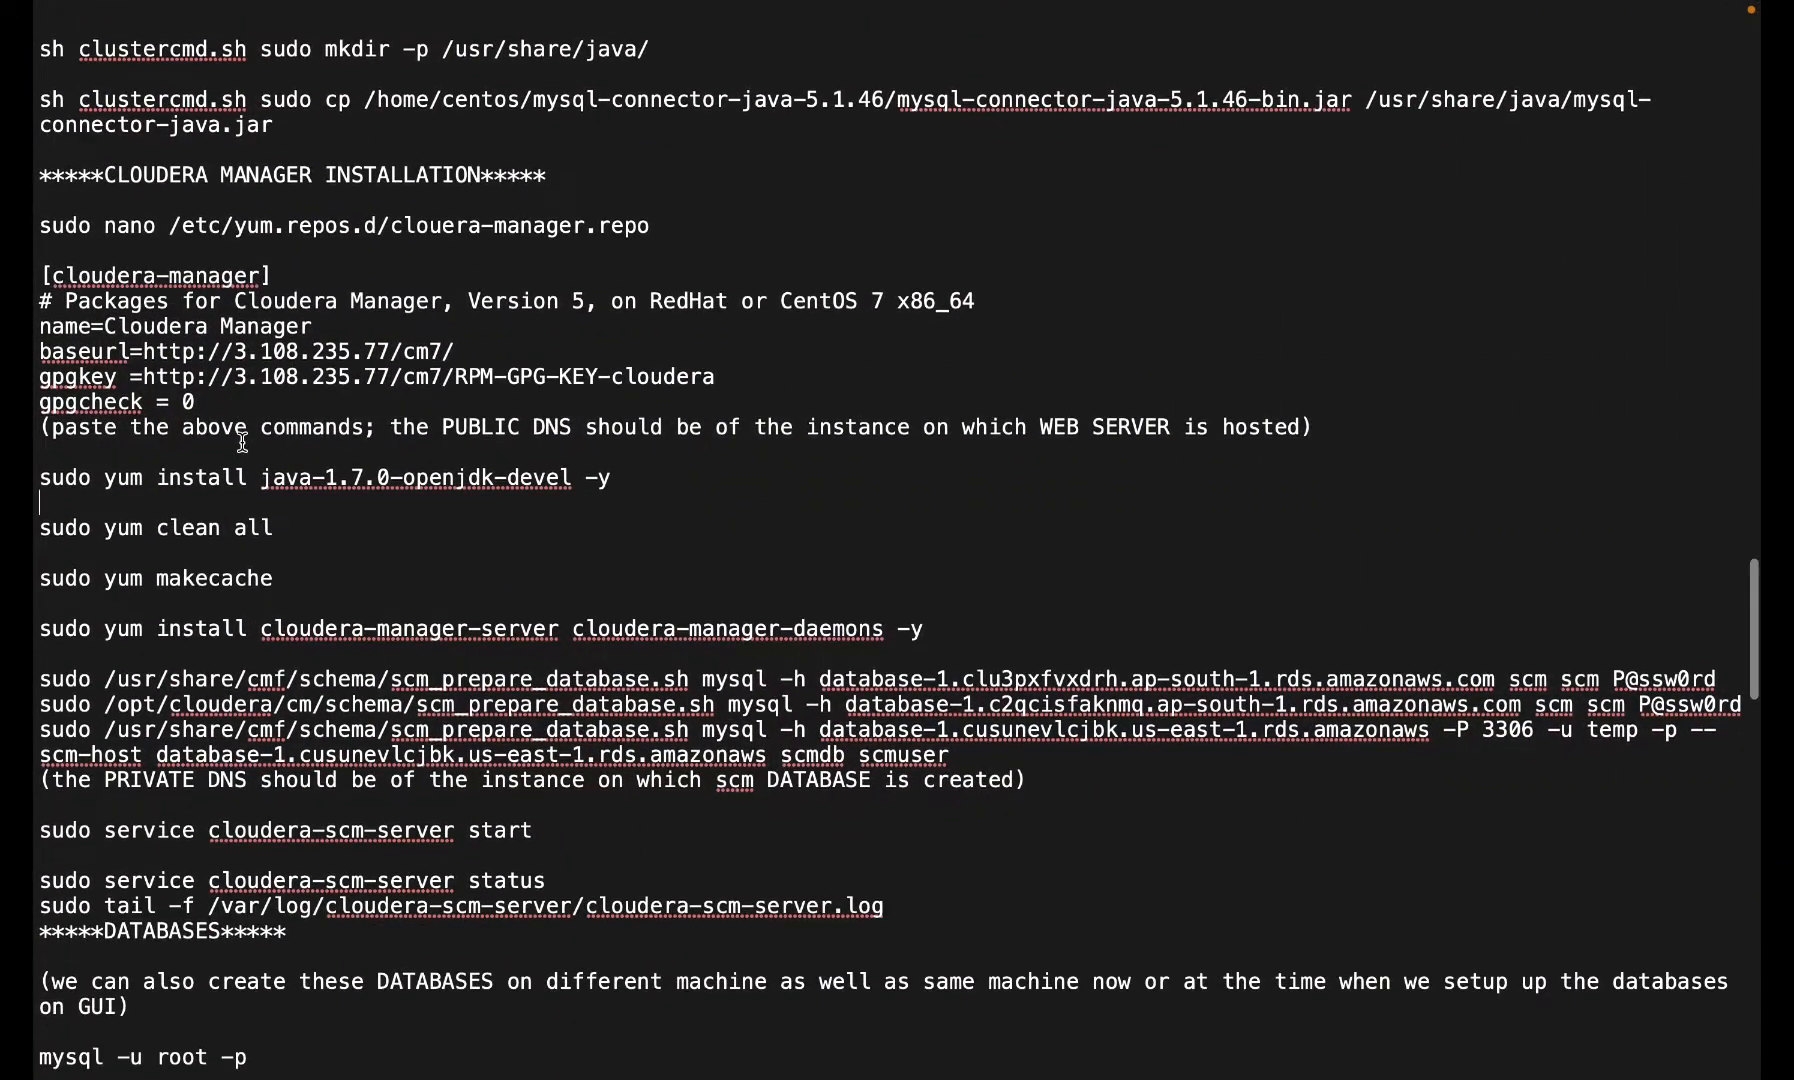
scroll(242, 442, up, 5)
scroll(242, 443, down, 3)
scroll(357, 340, up, 4)
scroll(369, 336, down, 3)
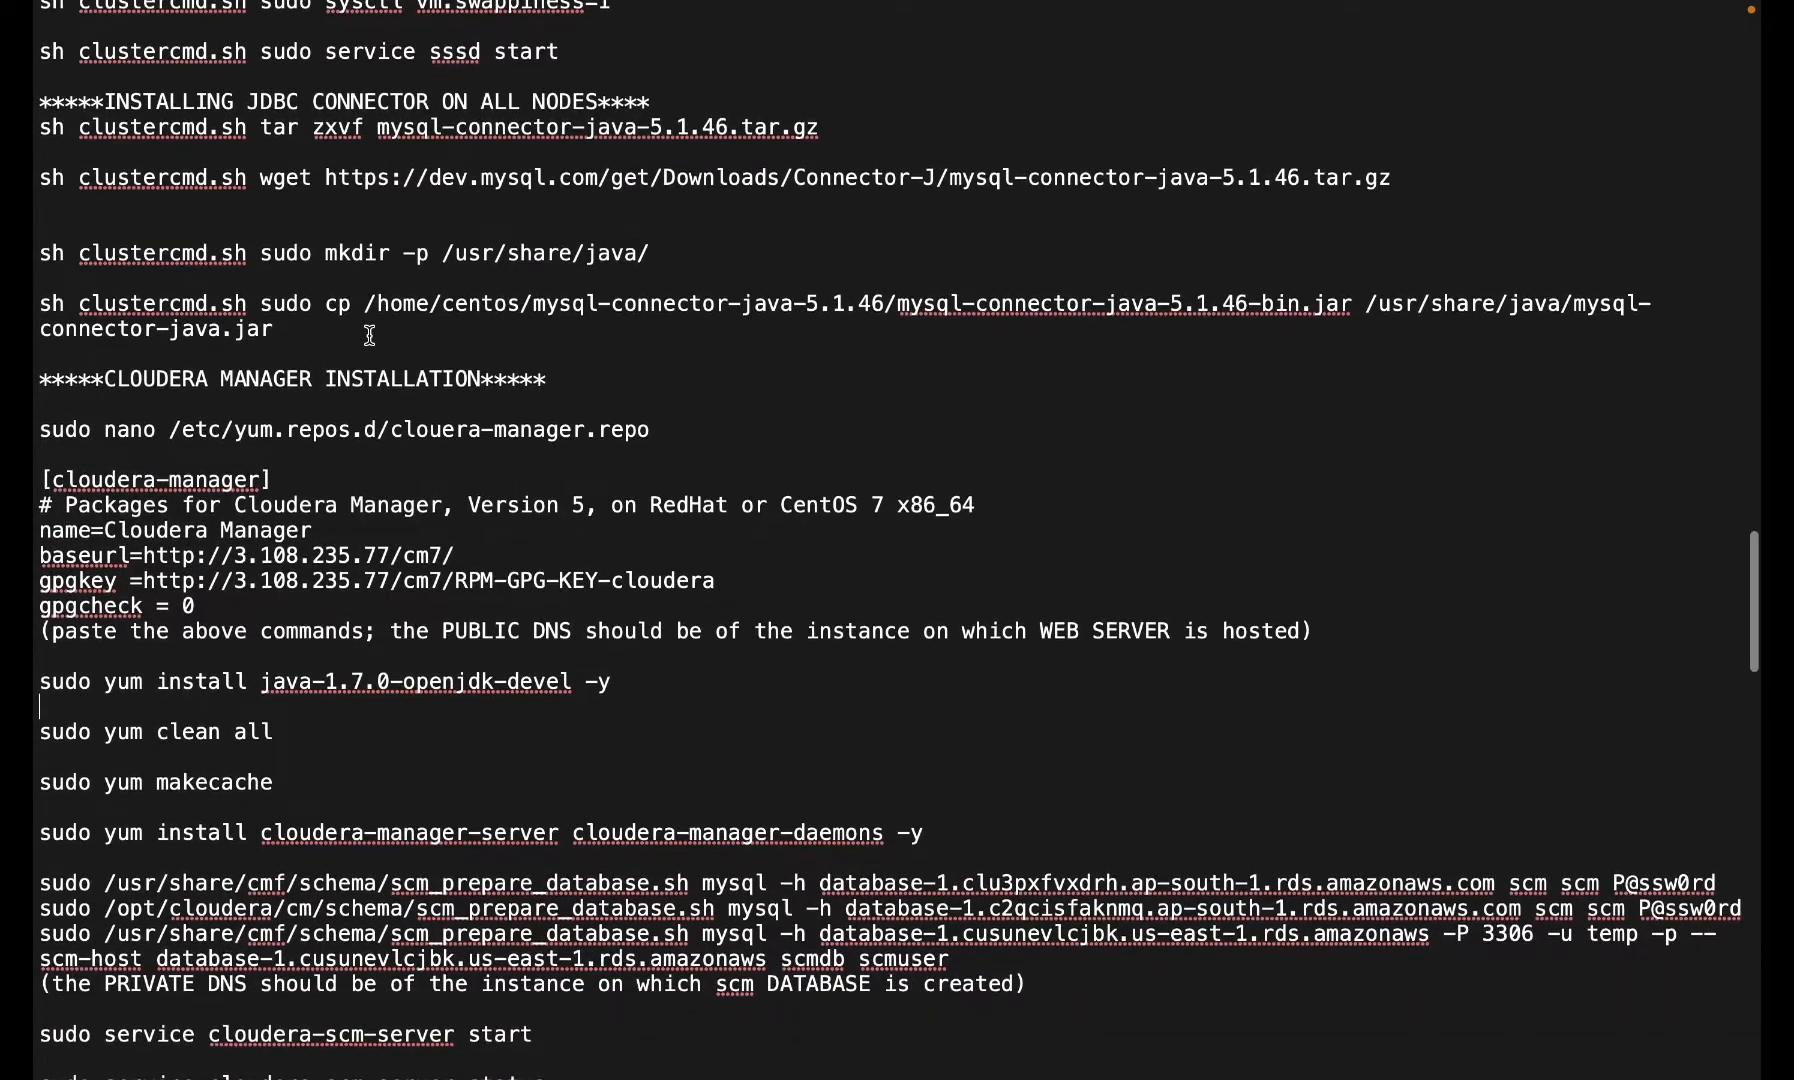
triple_click(321, 425)
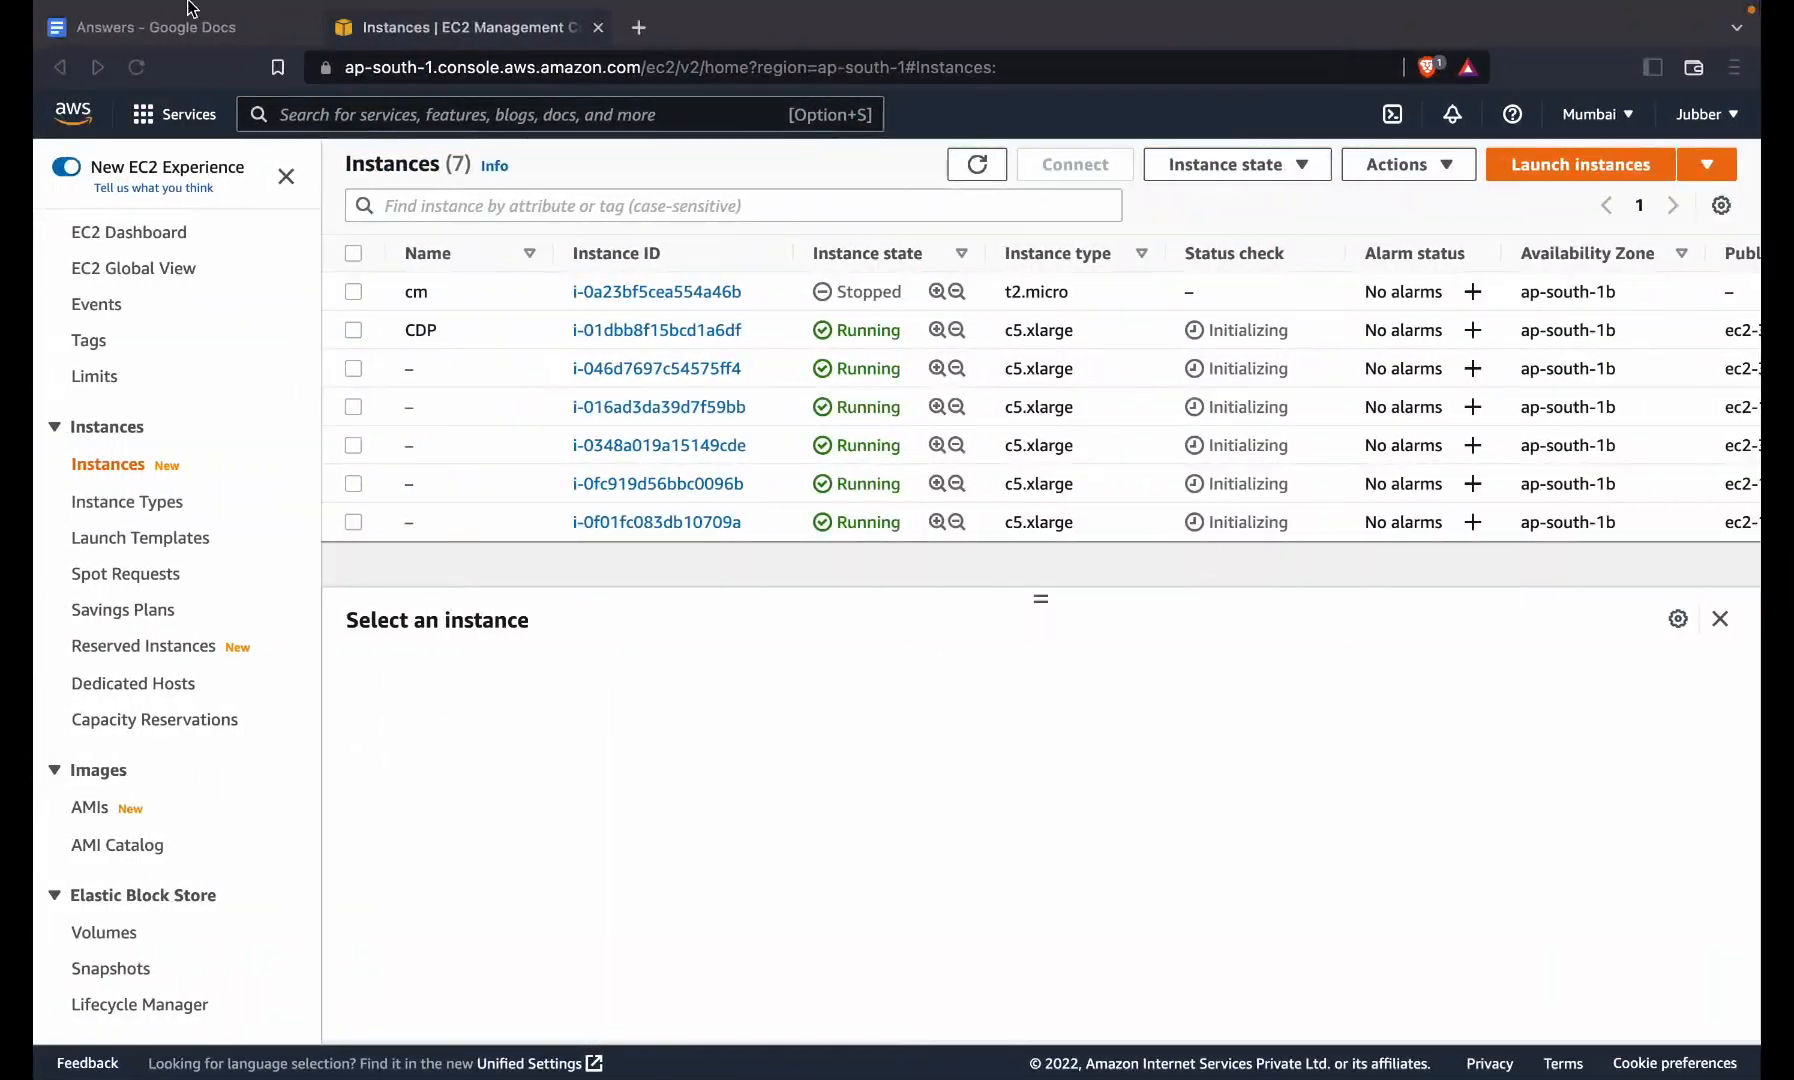
- Open /etc/yum.repos.d/clouera-manager.repo in nano and select the baseurl IP 3.108.235.77 in the notes
mouse_move(190, 8)
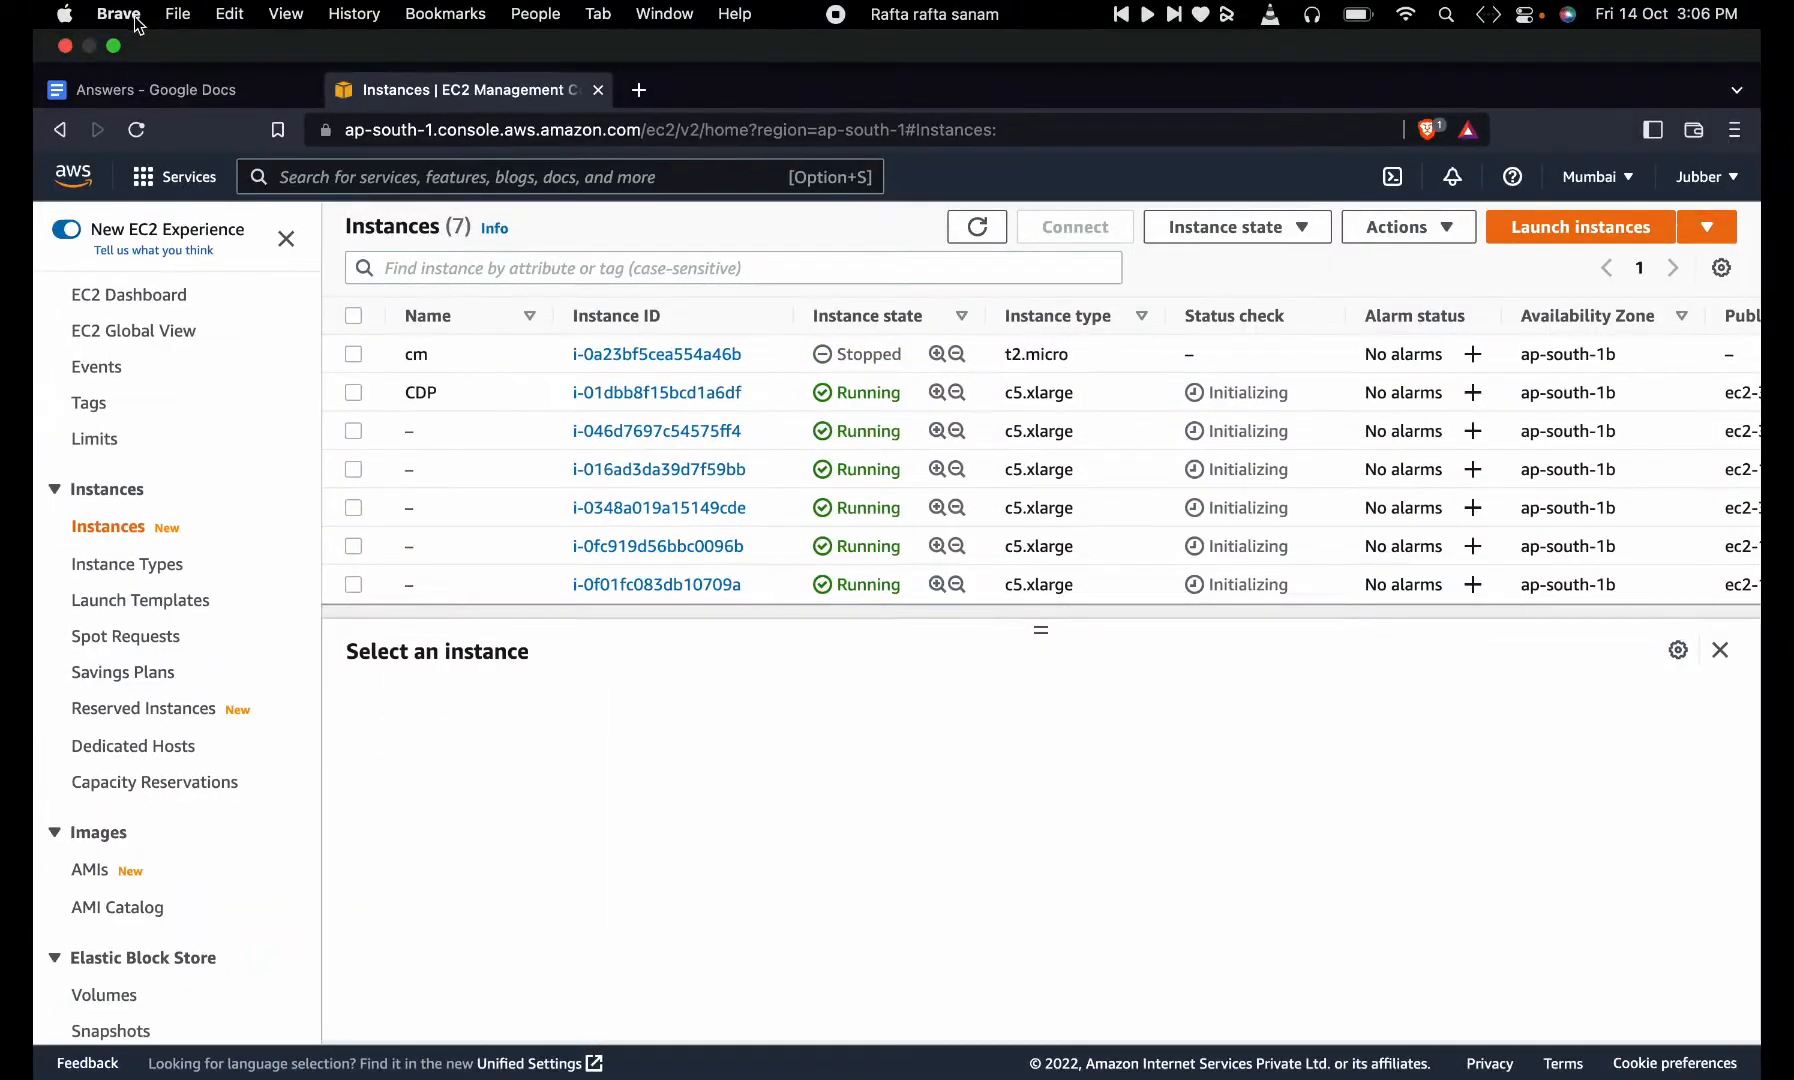
click(115, 47)
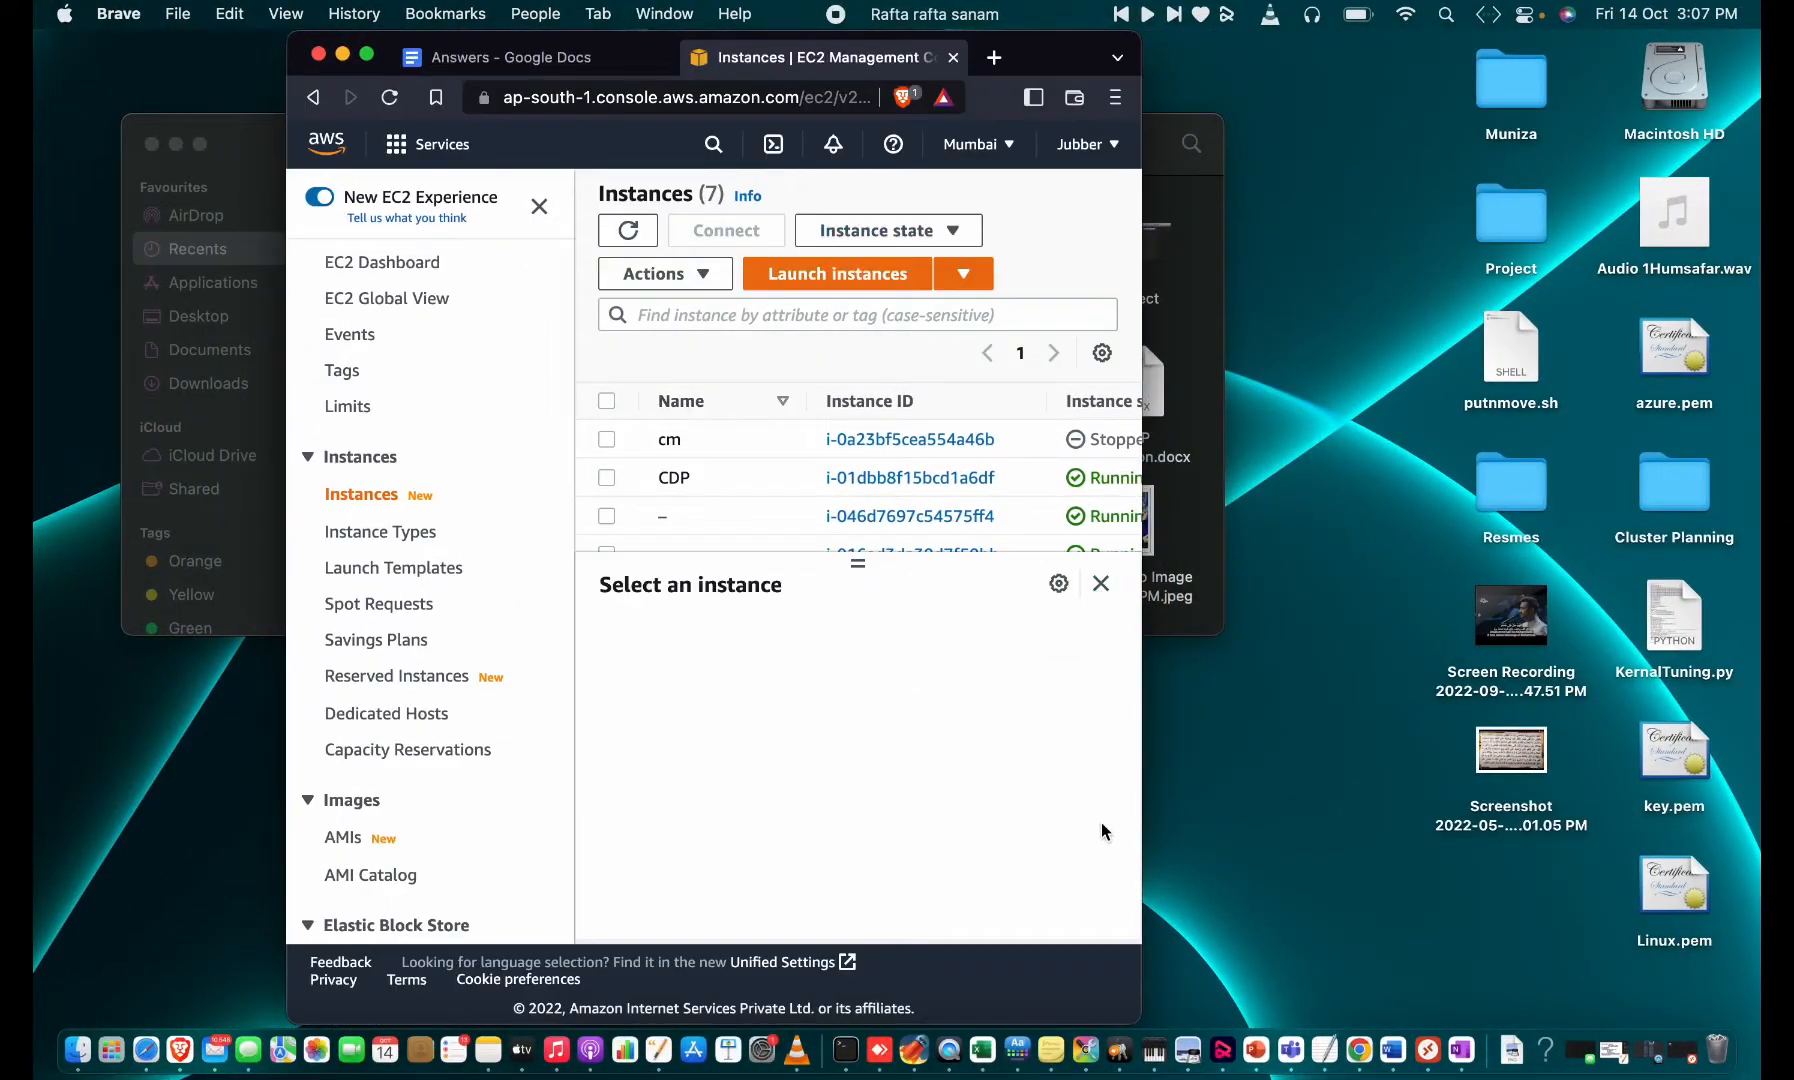
click(857, 1048)
mouse_move(204, 5)
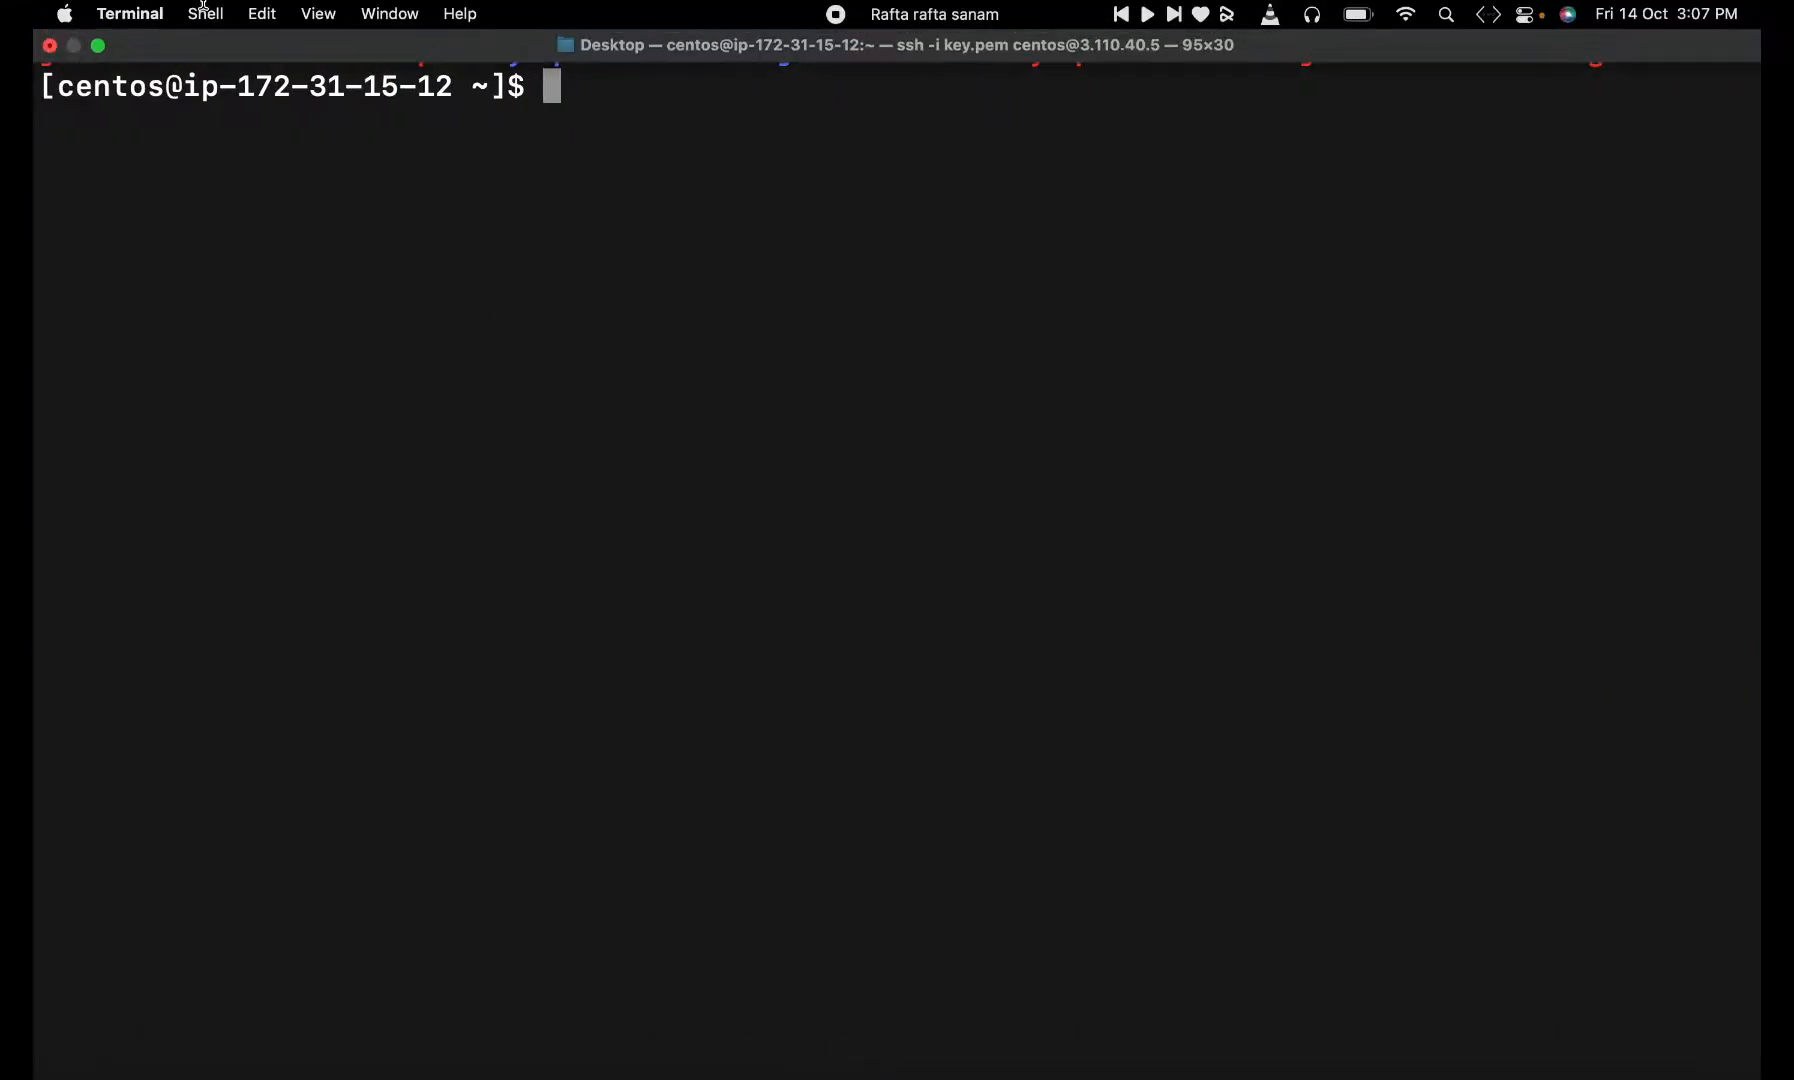
key(ctrl+Left)
key(ctrl+Right)
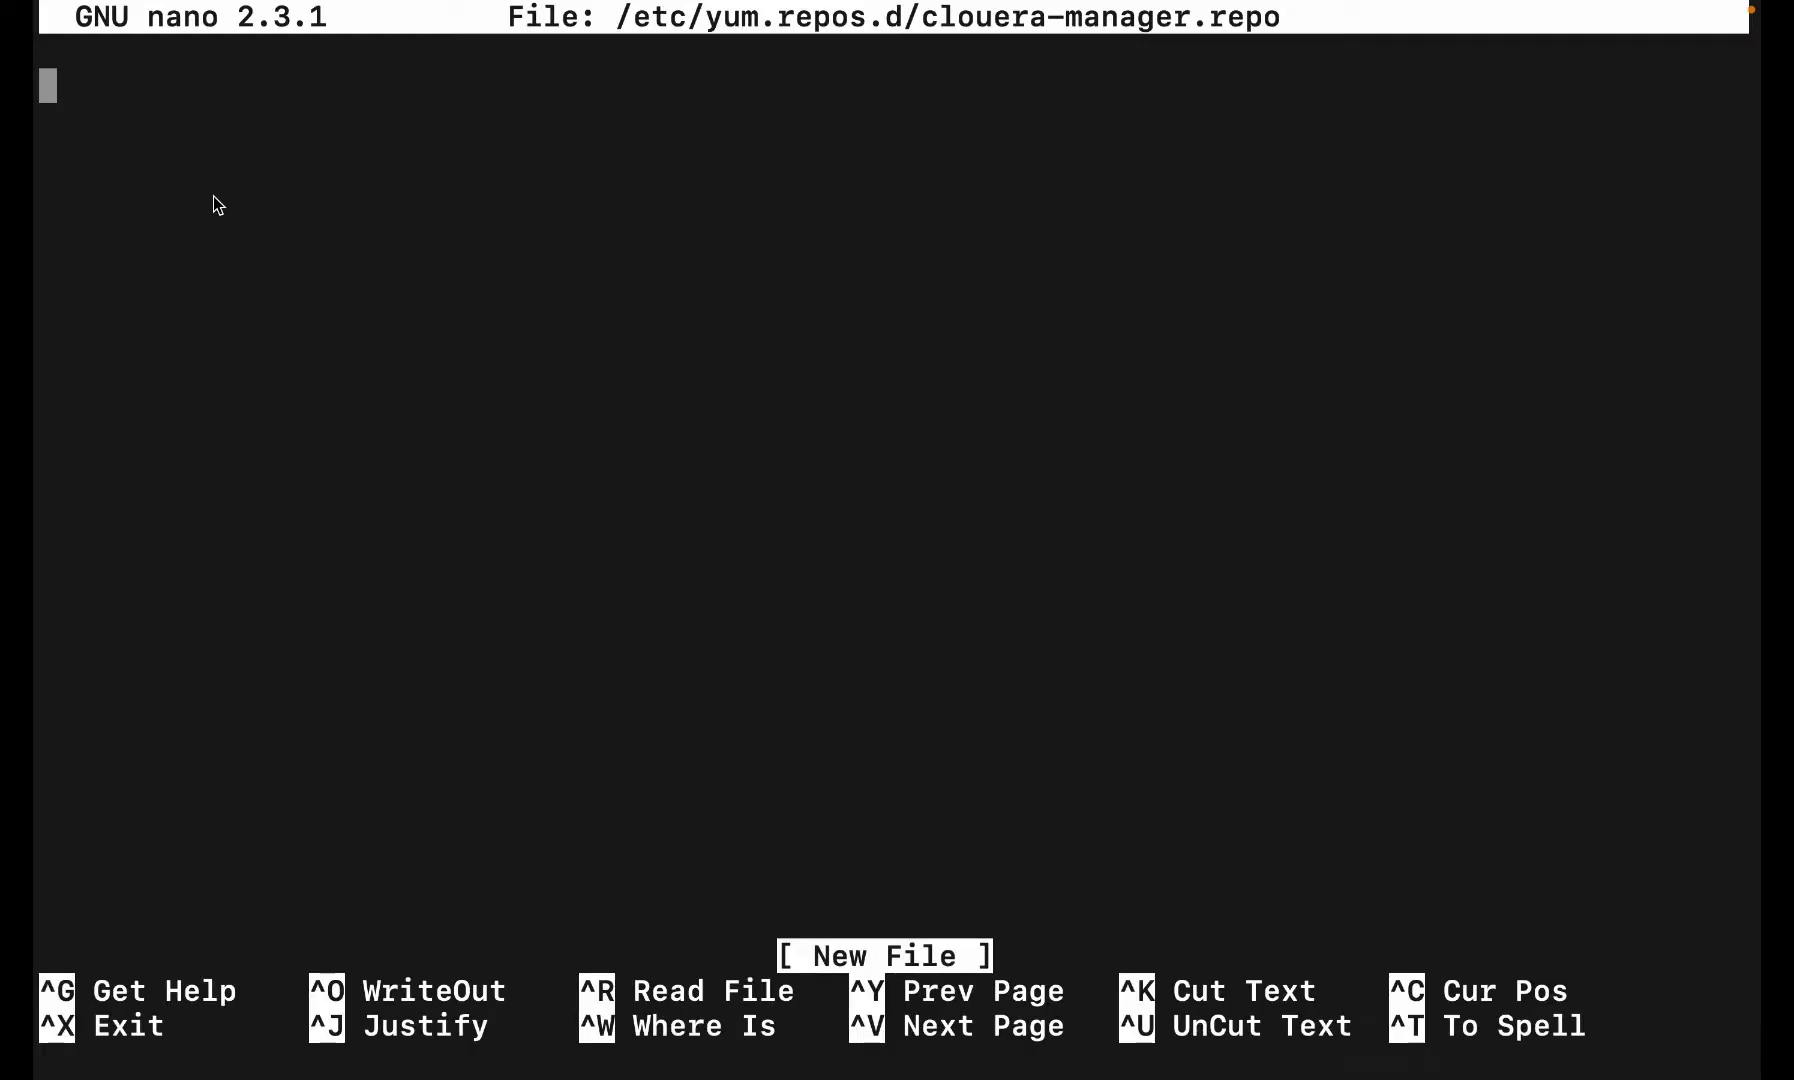
key(ctrl+Left)
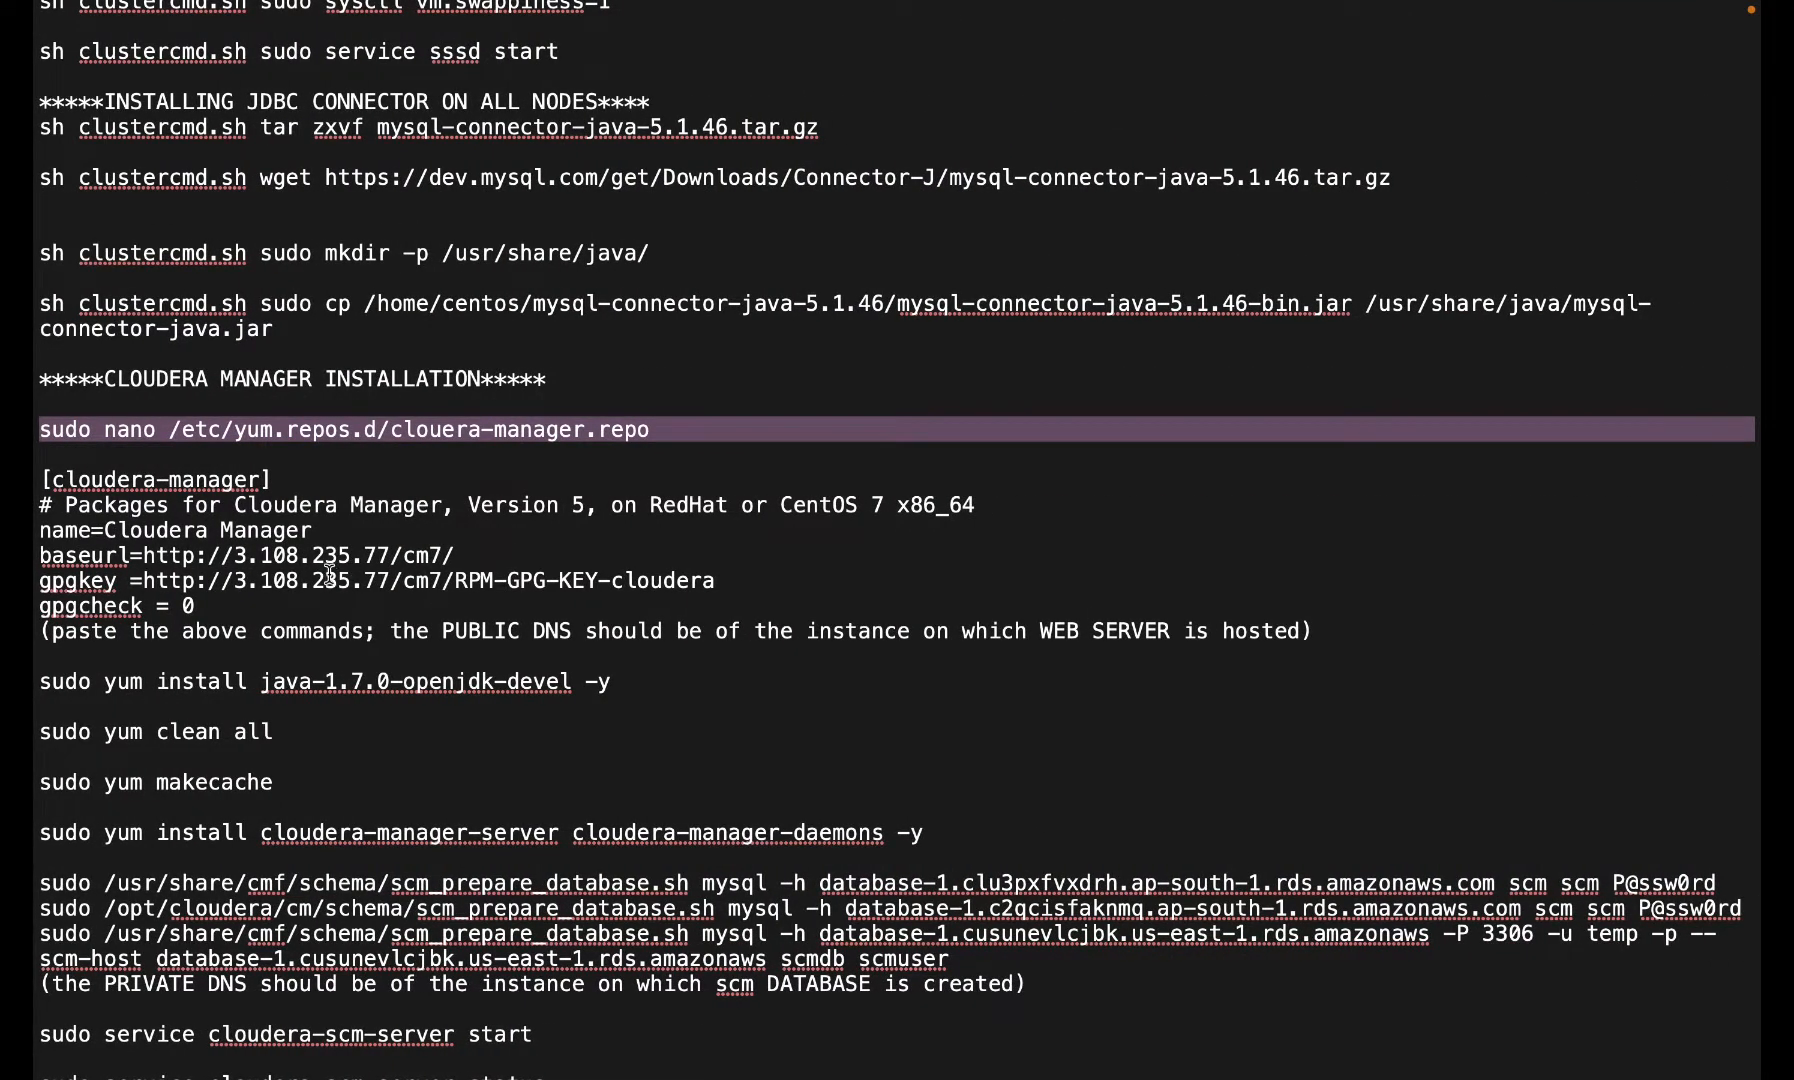
double_click(335, 556)
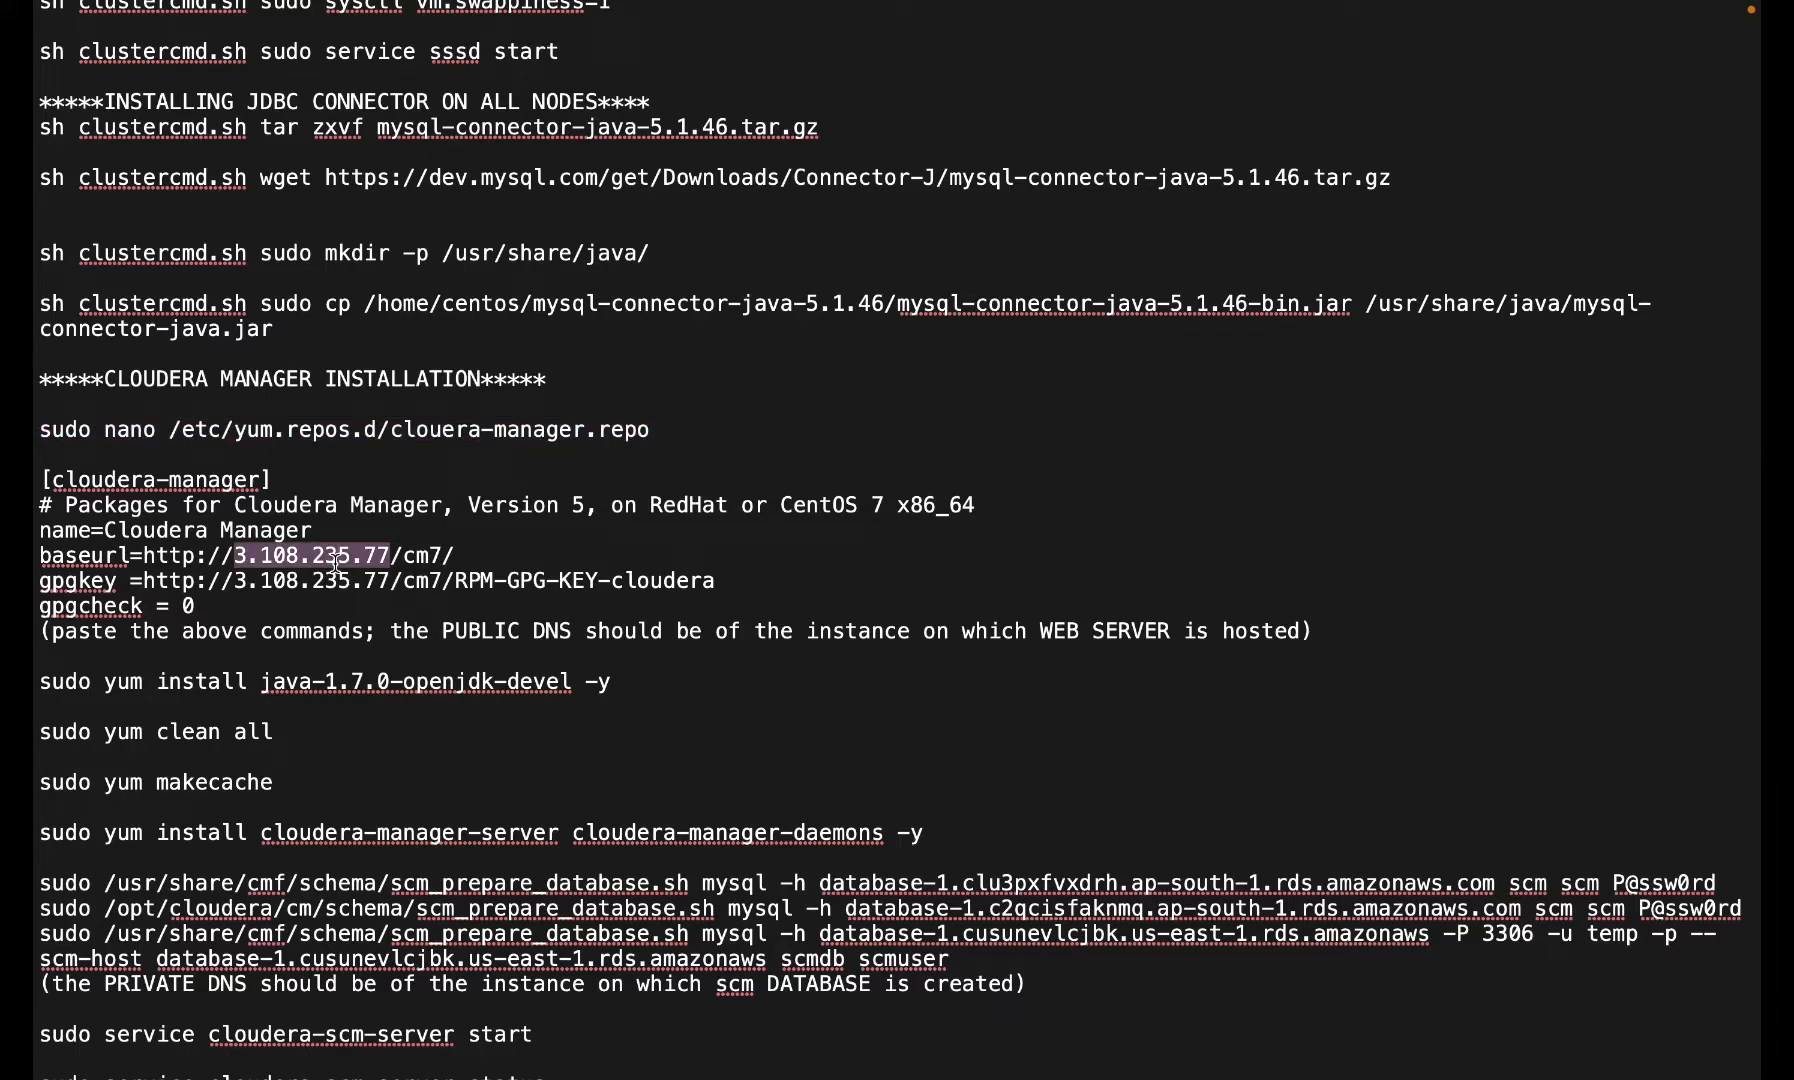
key(ctrl+Left)
key(ctrl+Left)
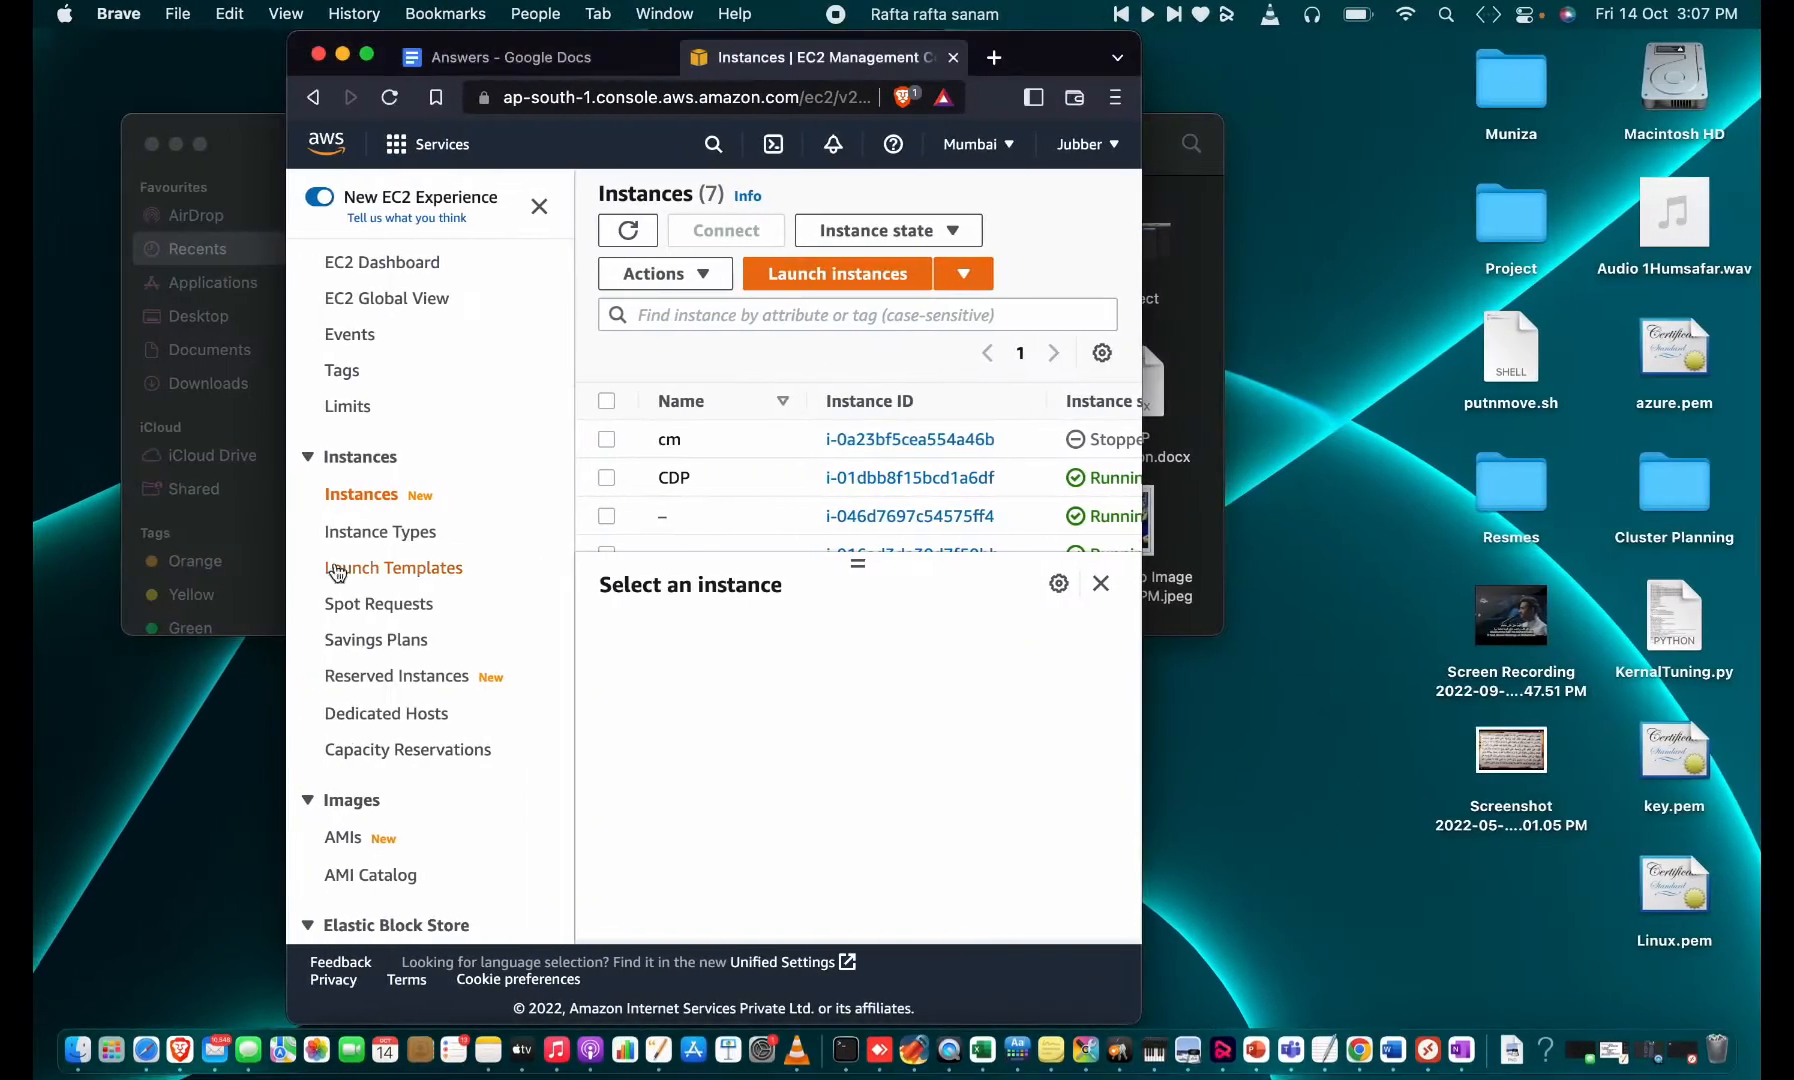
- Start launching an instance from the CDP WS image in the AMIs list
click(366, 54)
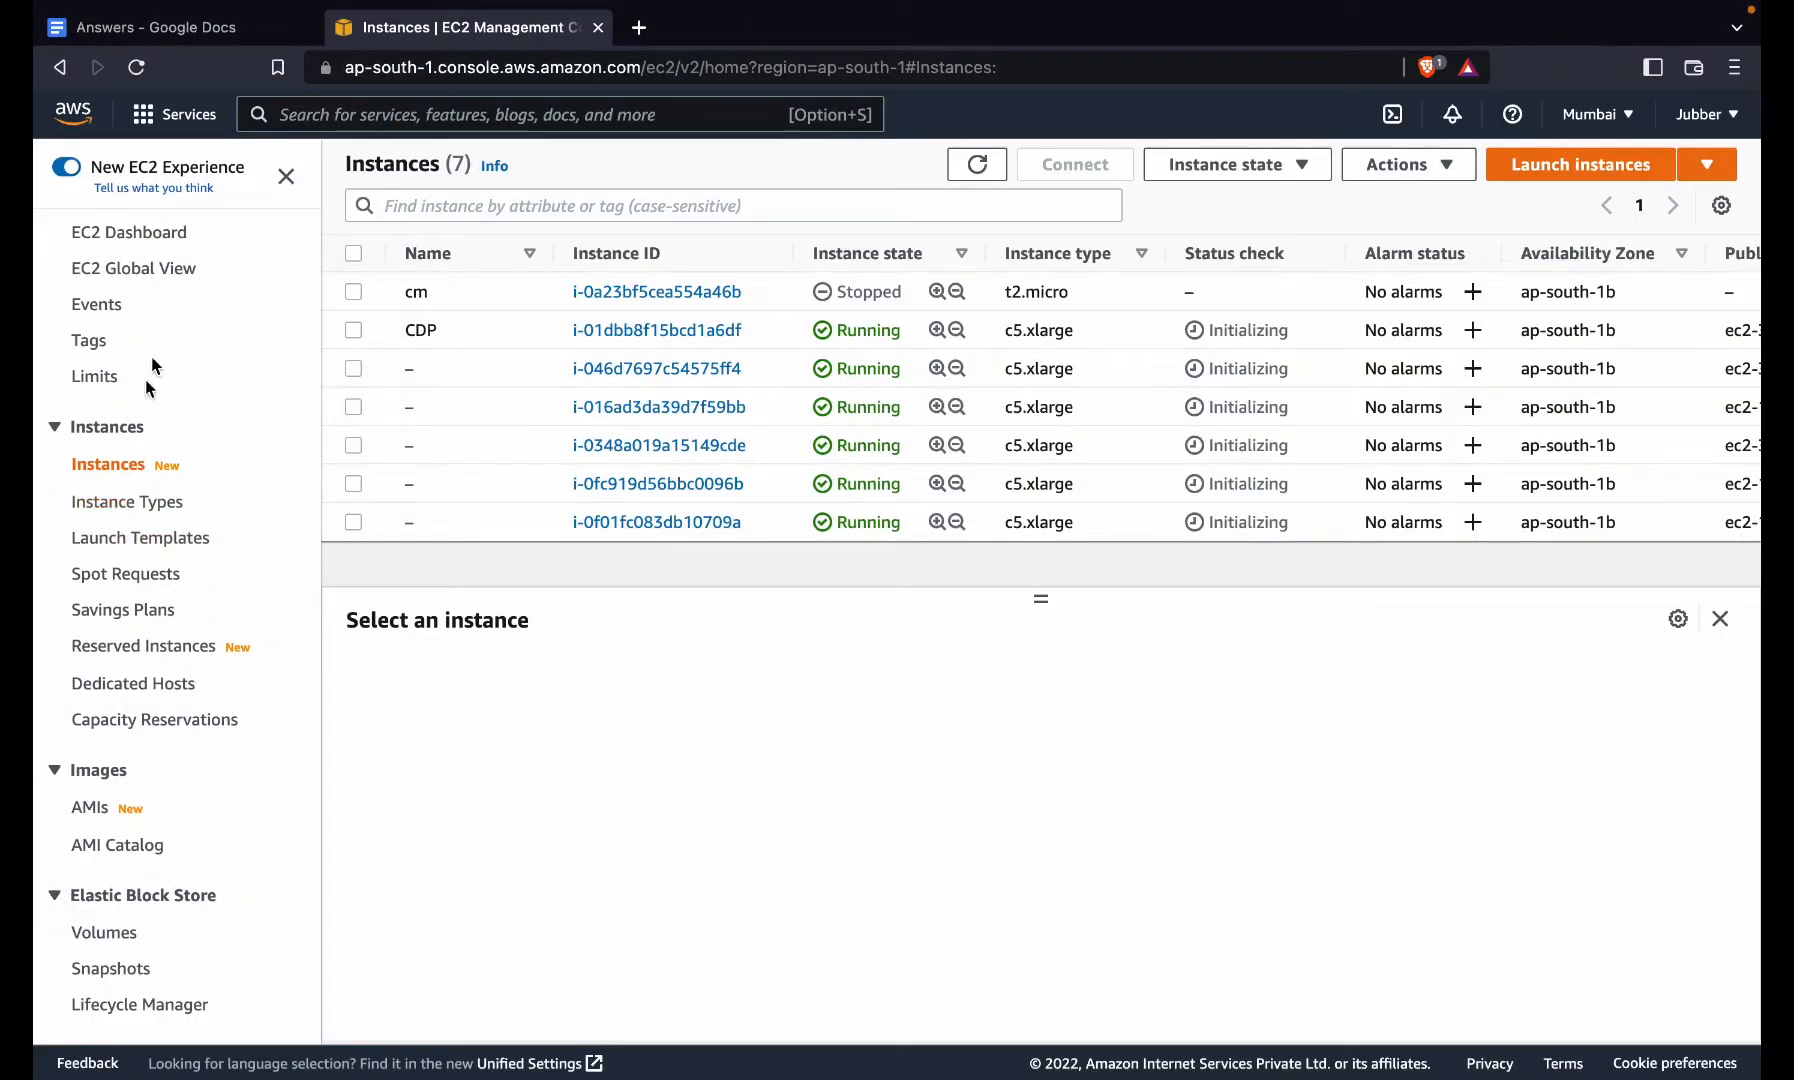
click(96, 812)
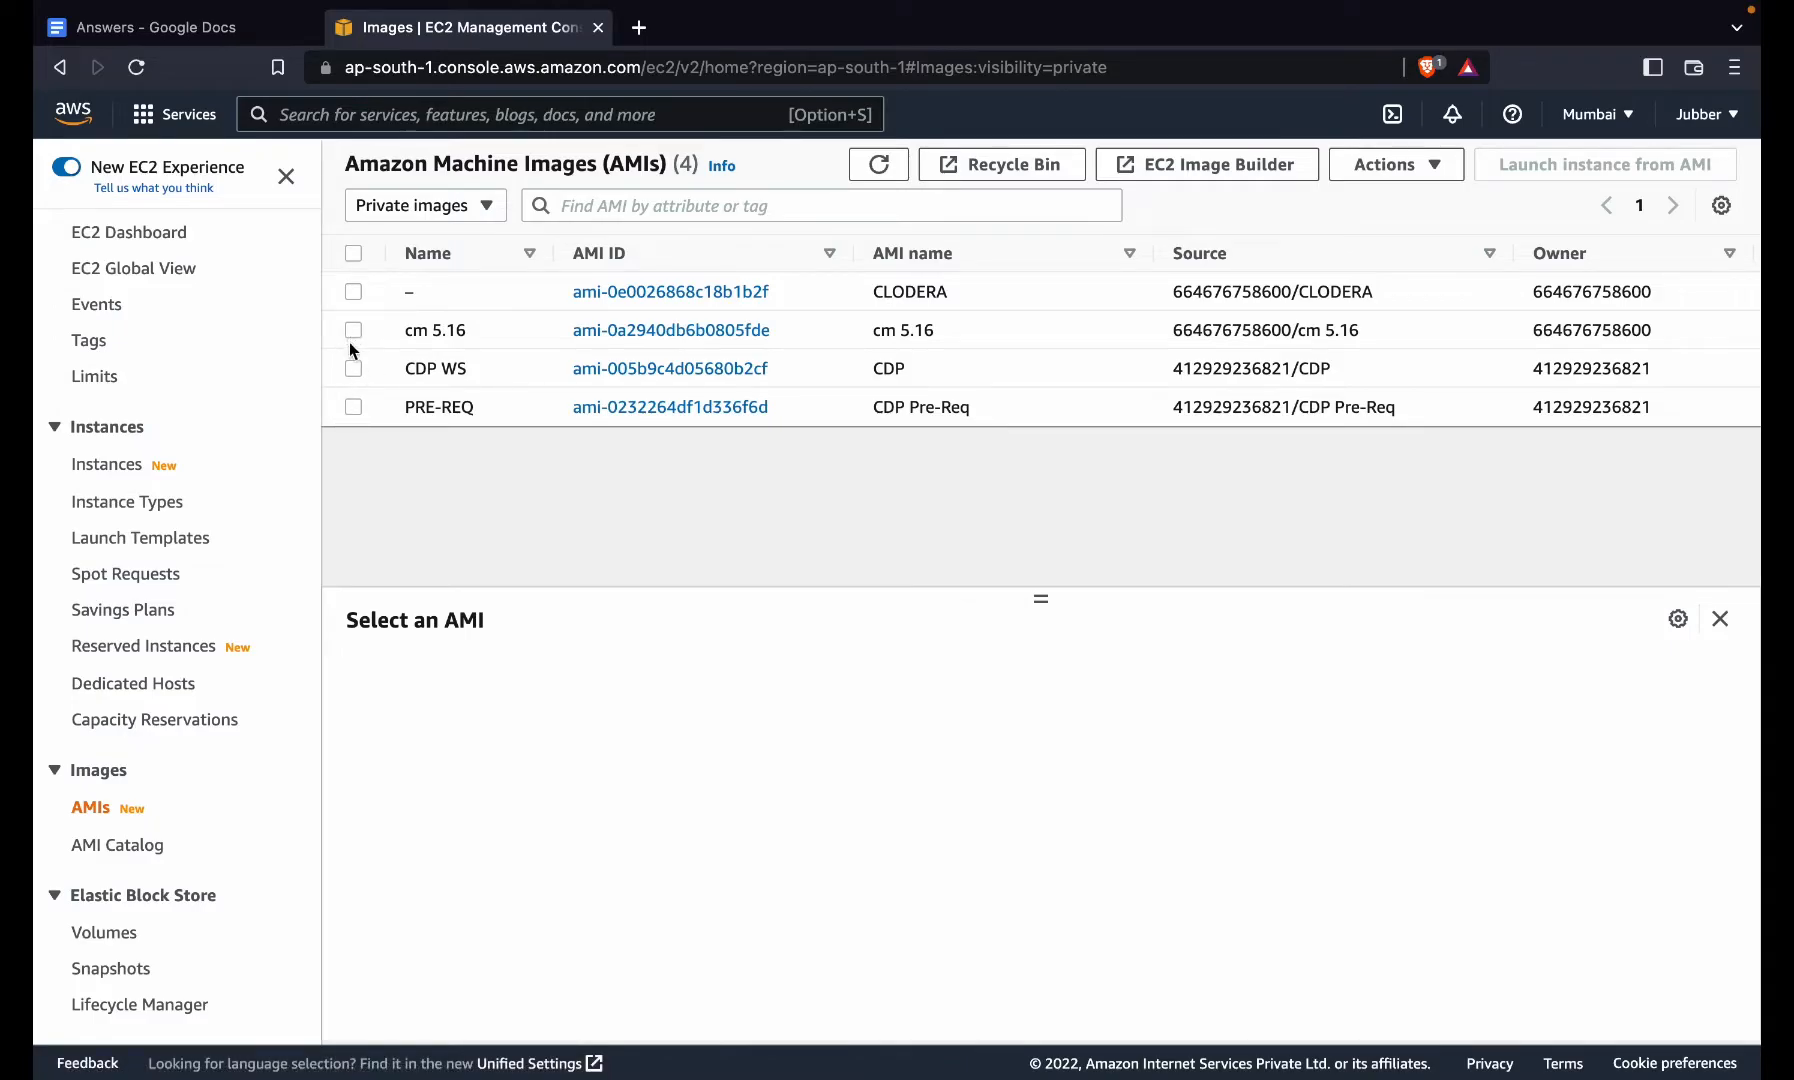
click(353, 368)
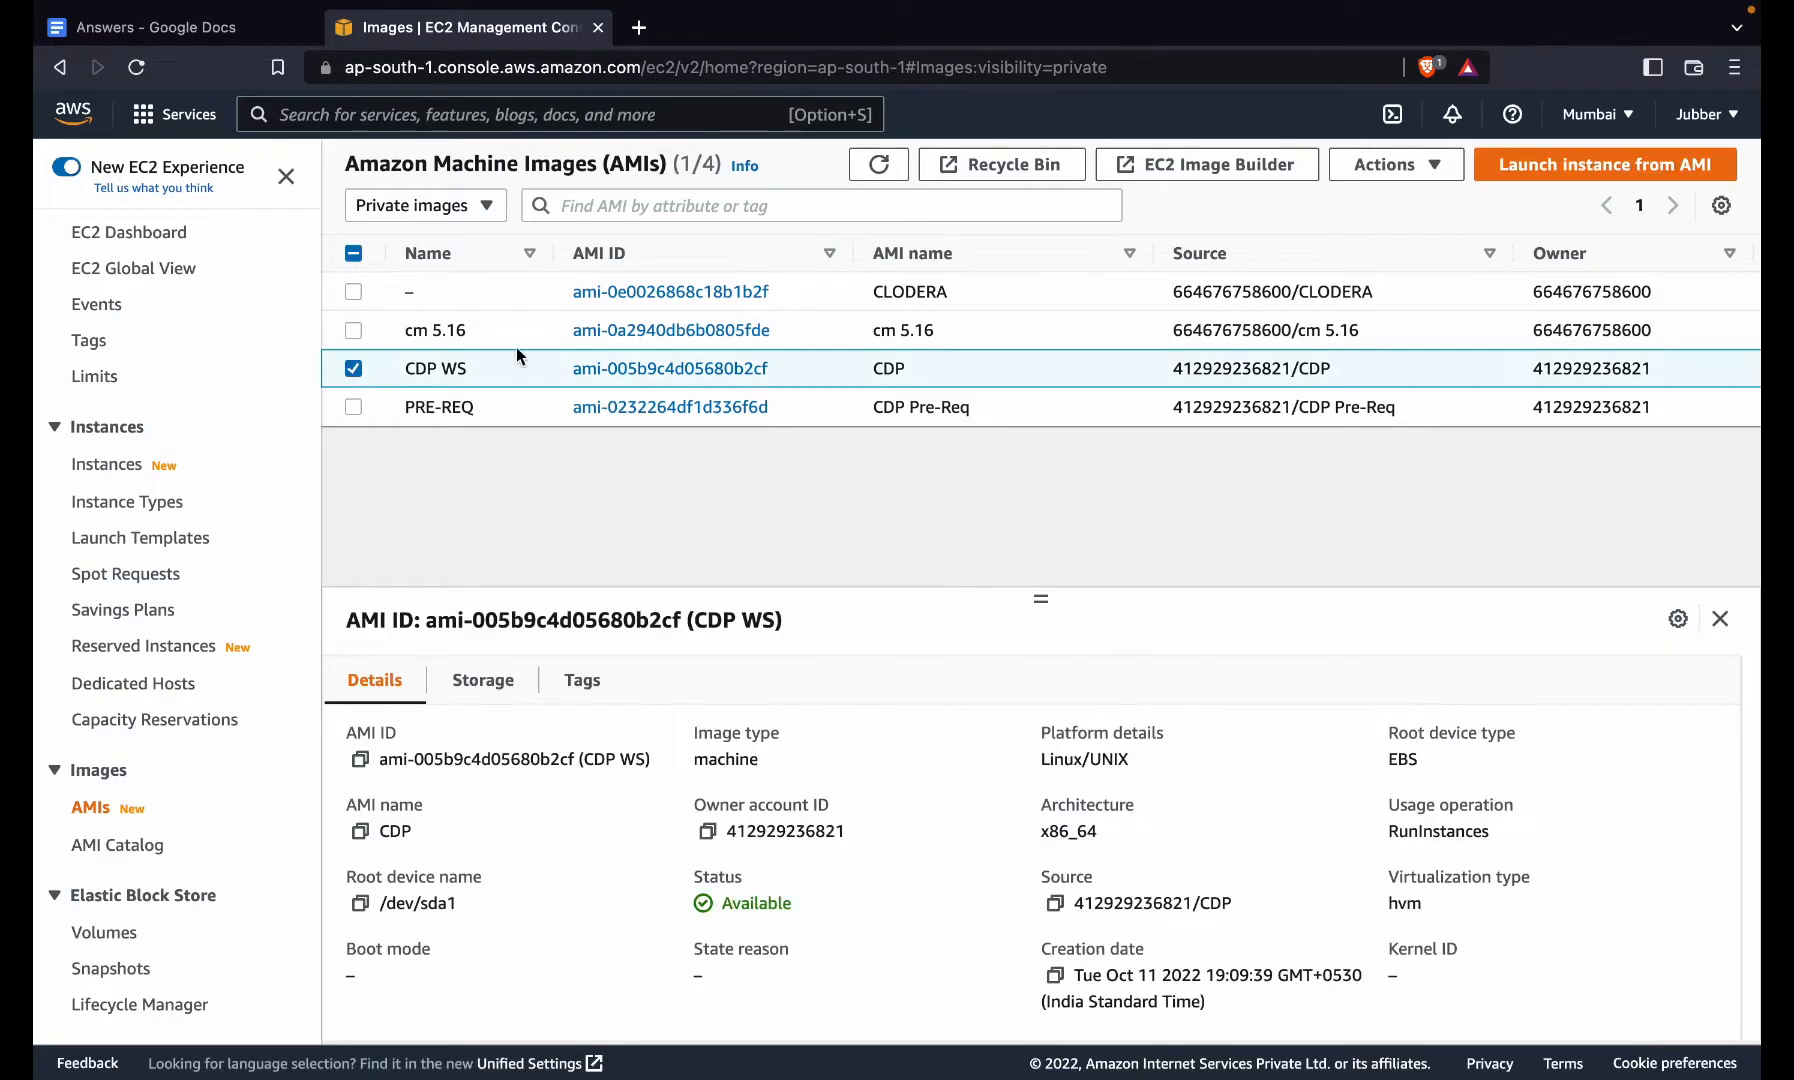
click(1572, 164)
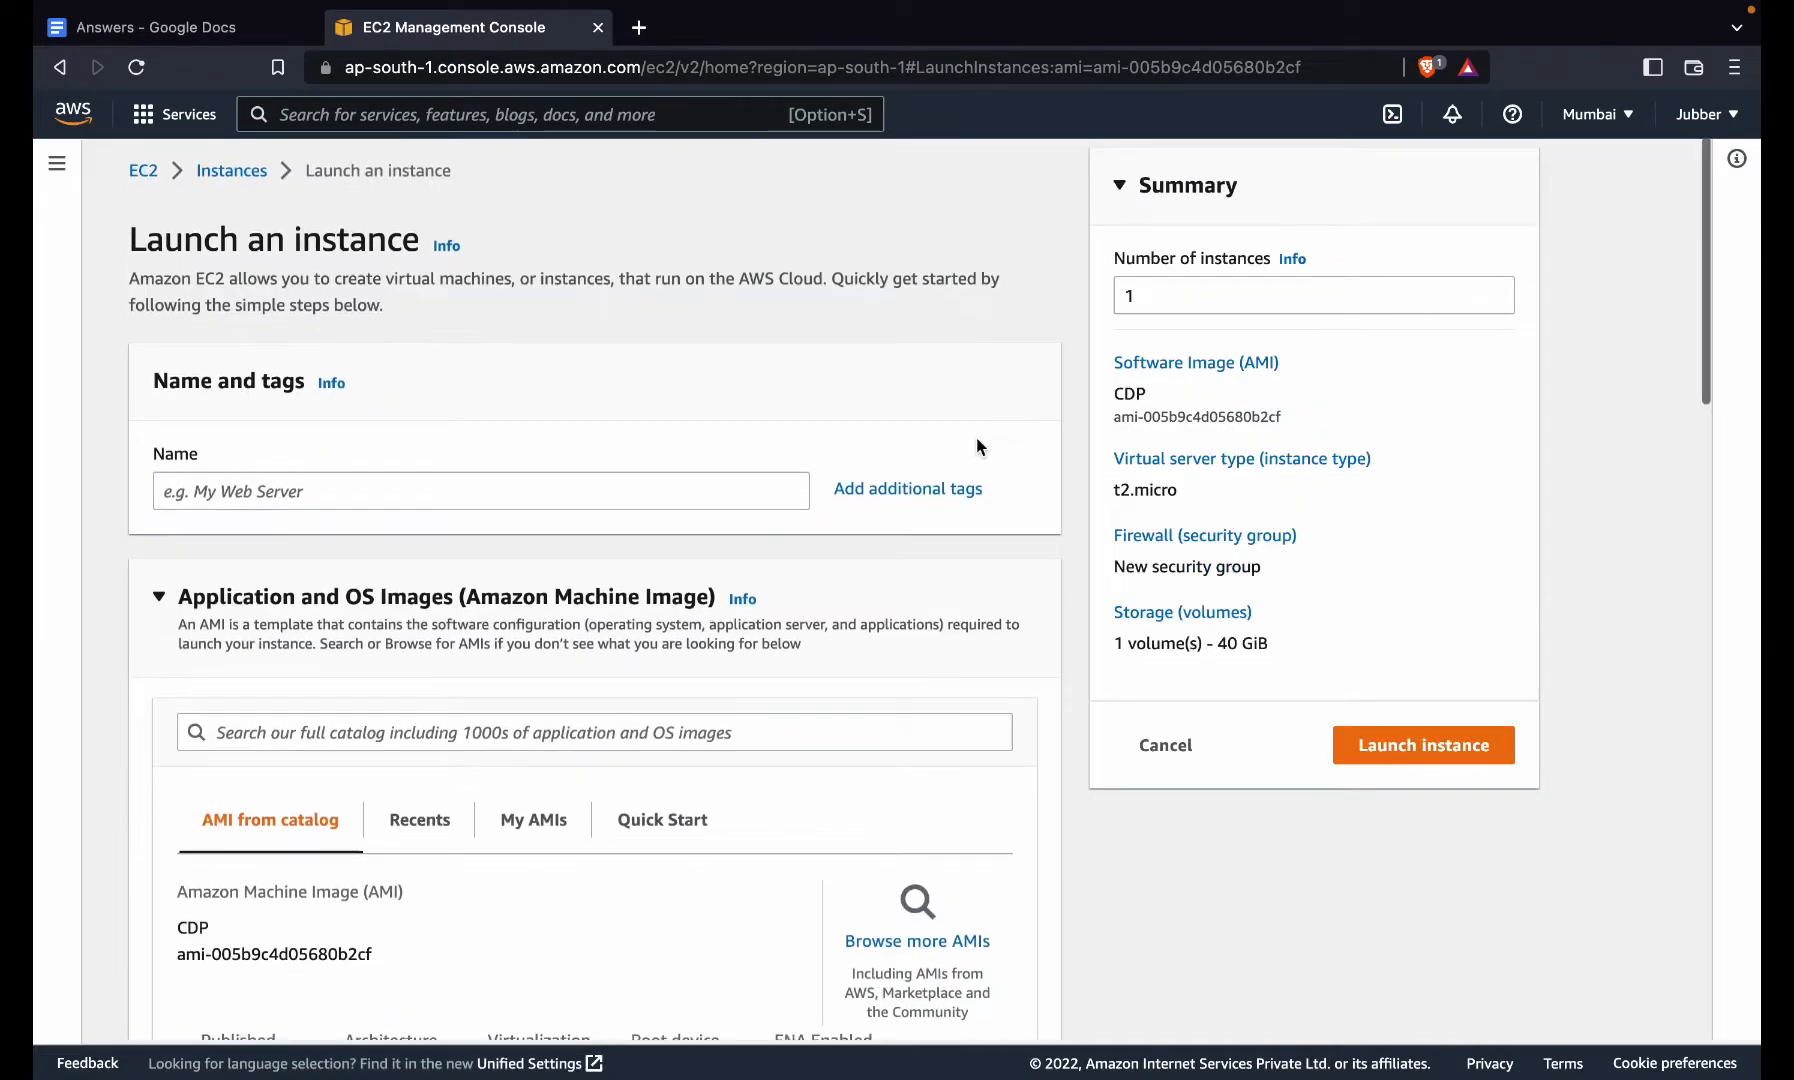
- Select the 'Key' key pair and launch the t2.micro instance
scroll(977, 438, down, 3)
scroll(977, 438, down, 1)
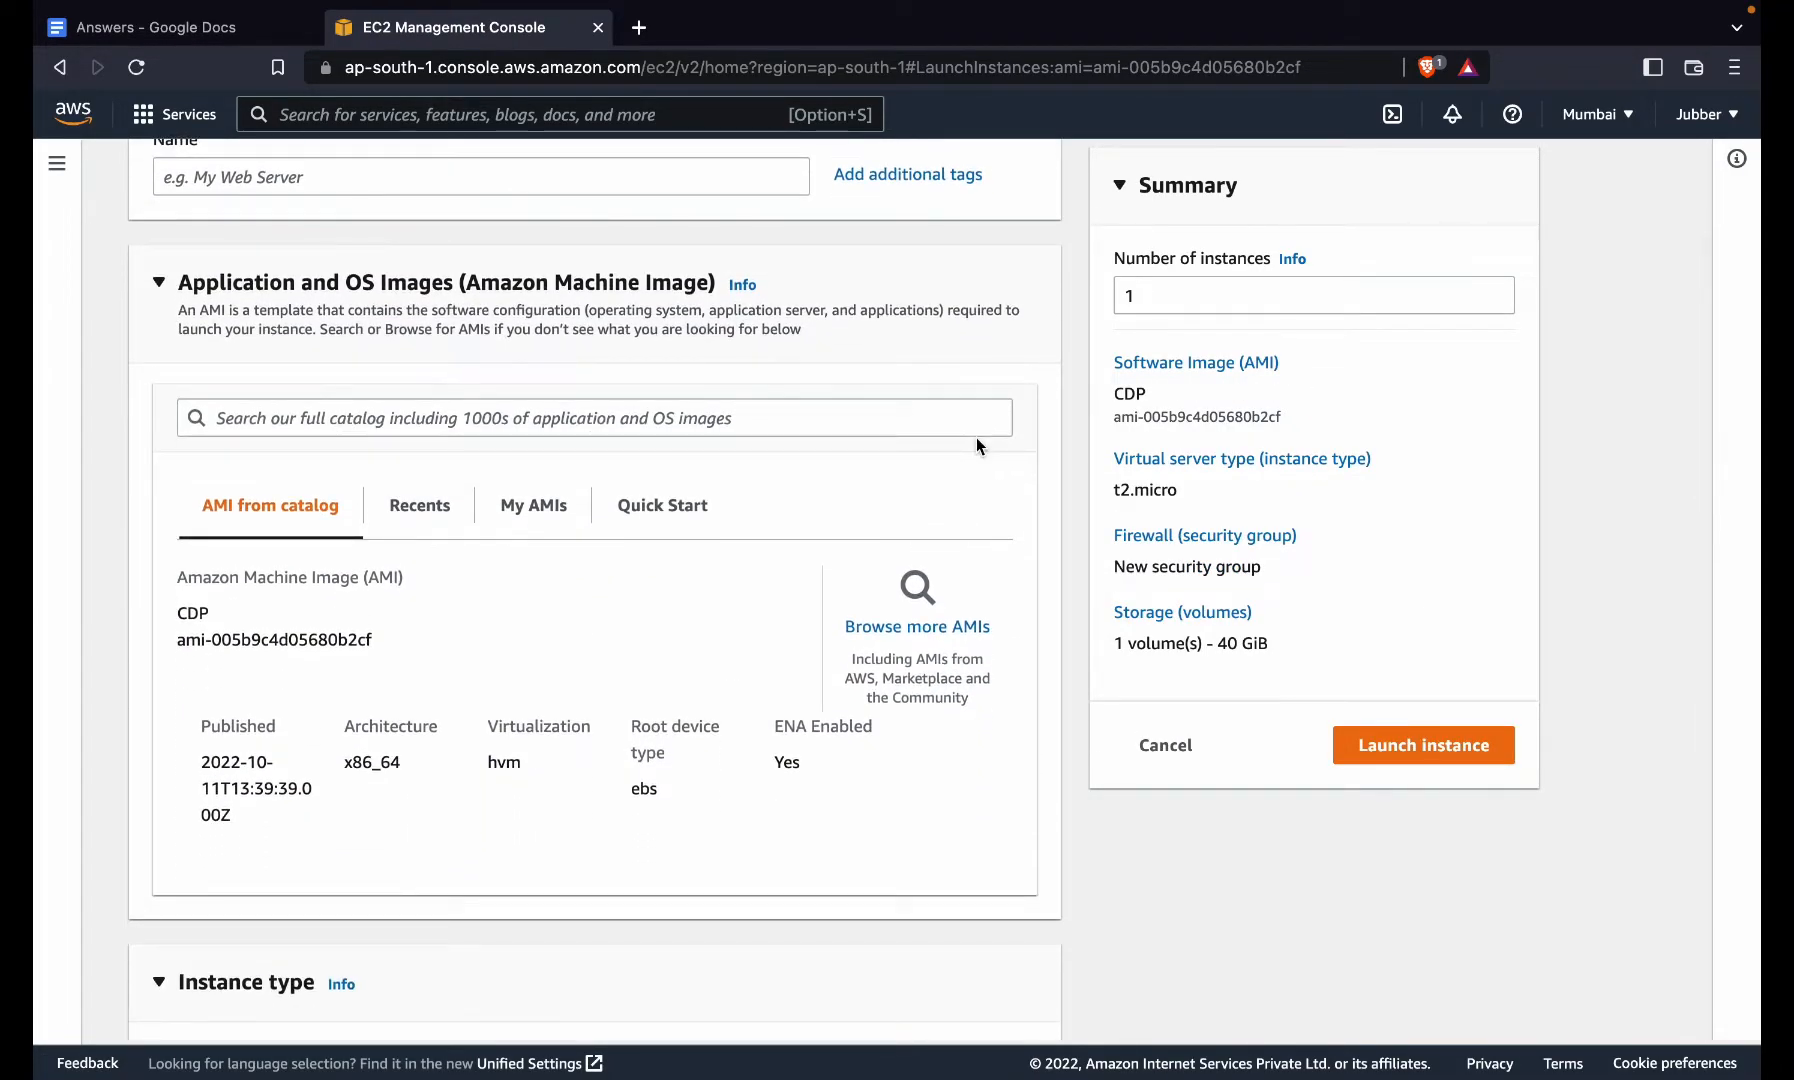
scroll(1146, 585, down, 1)
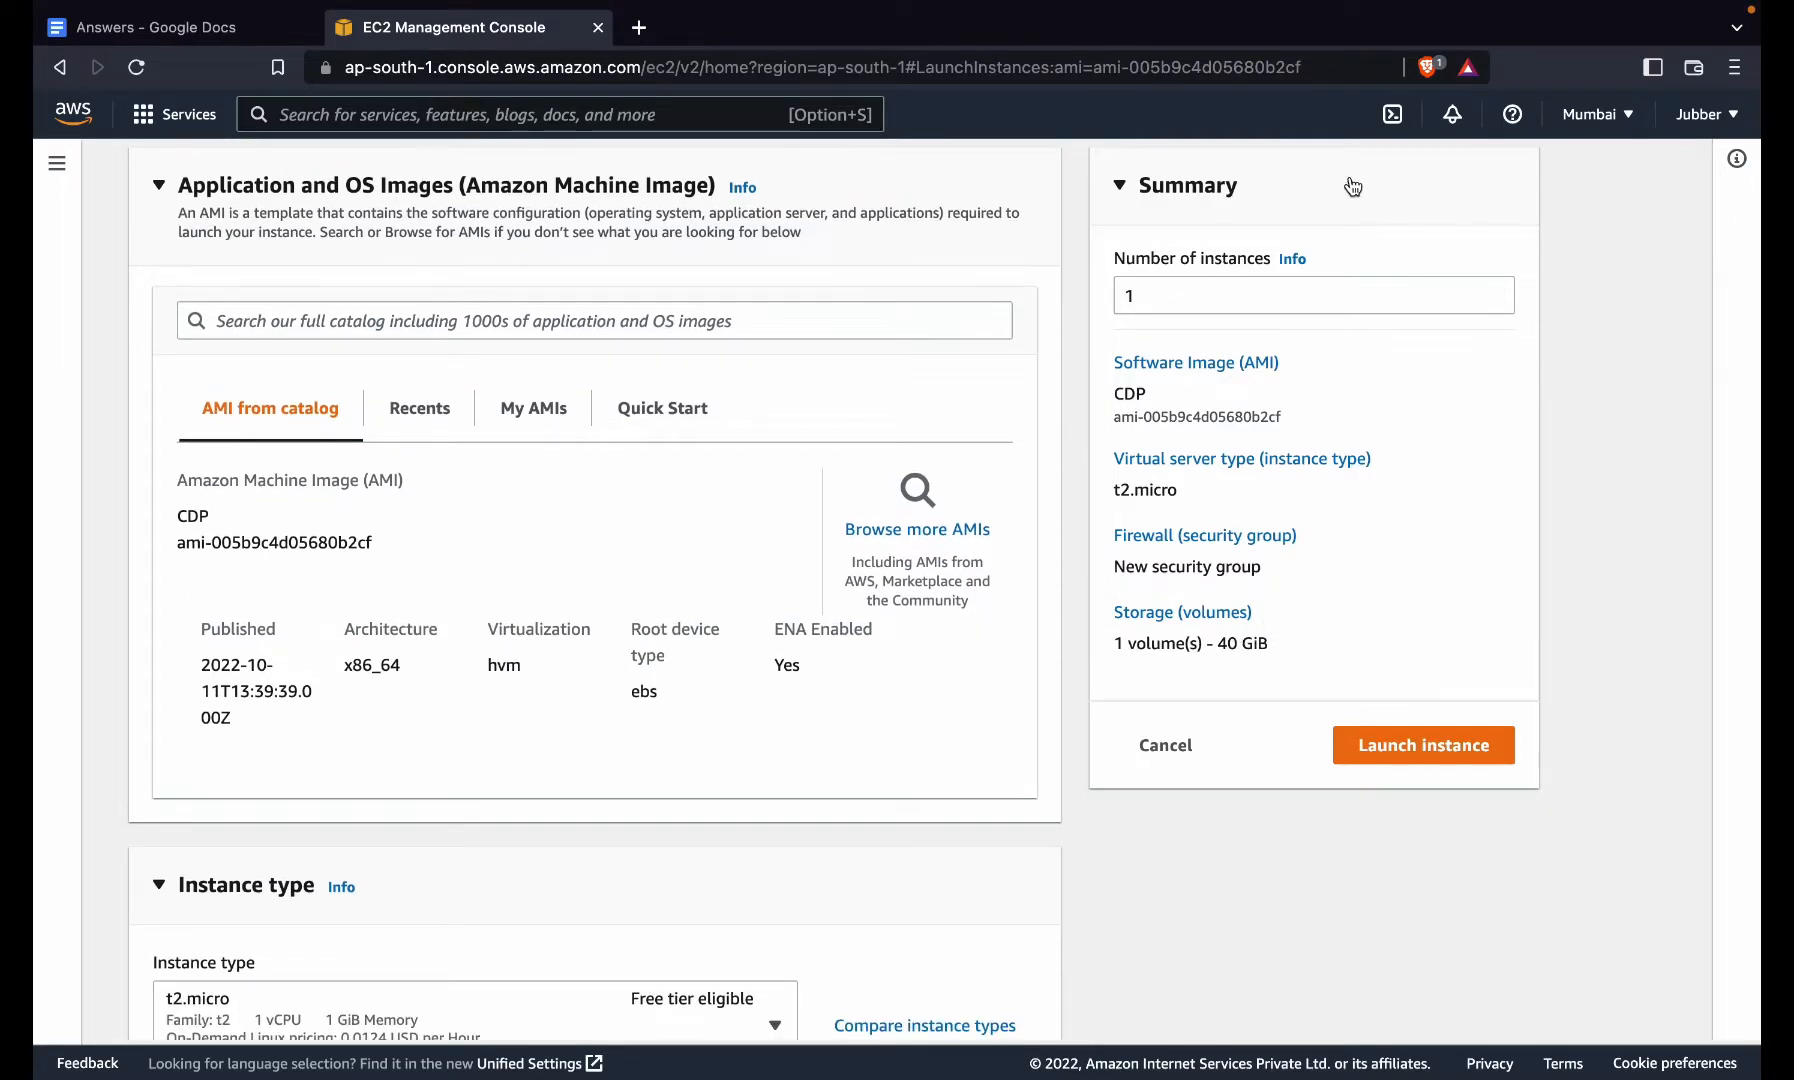
scroll(730, 828, down, 8)
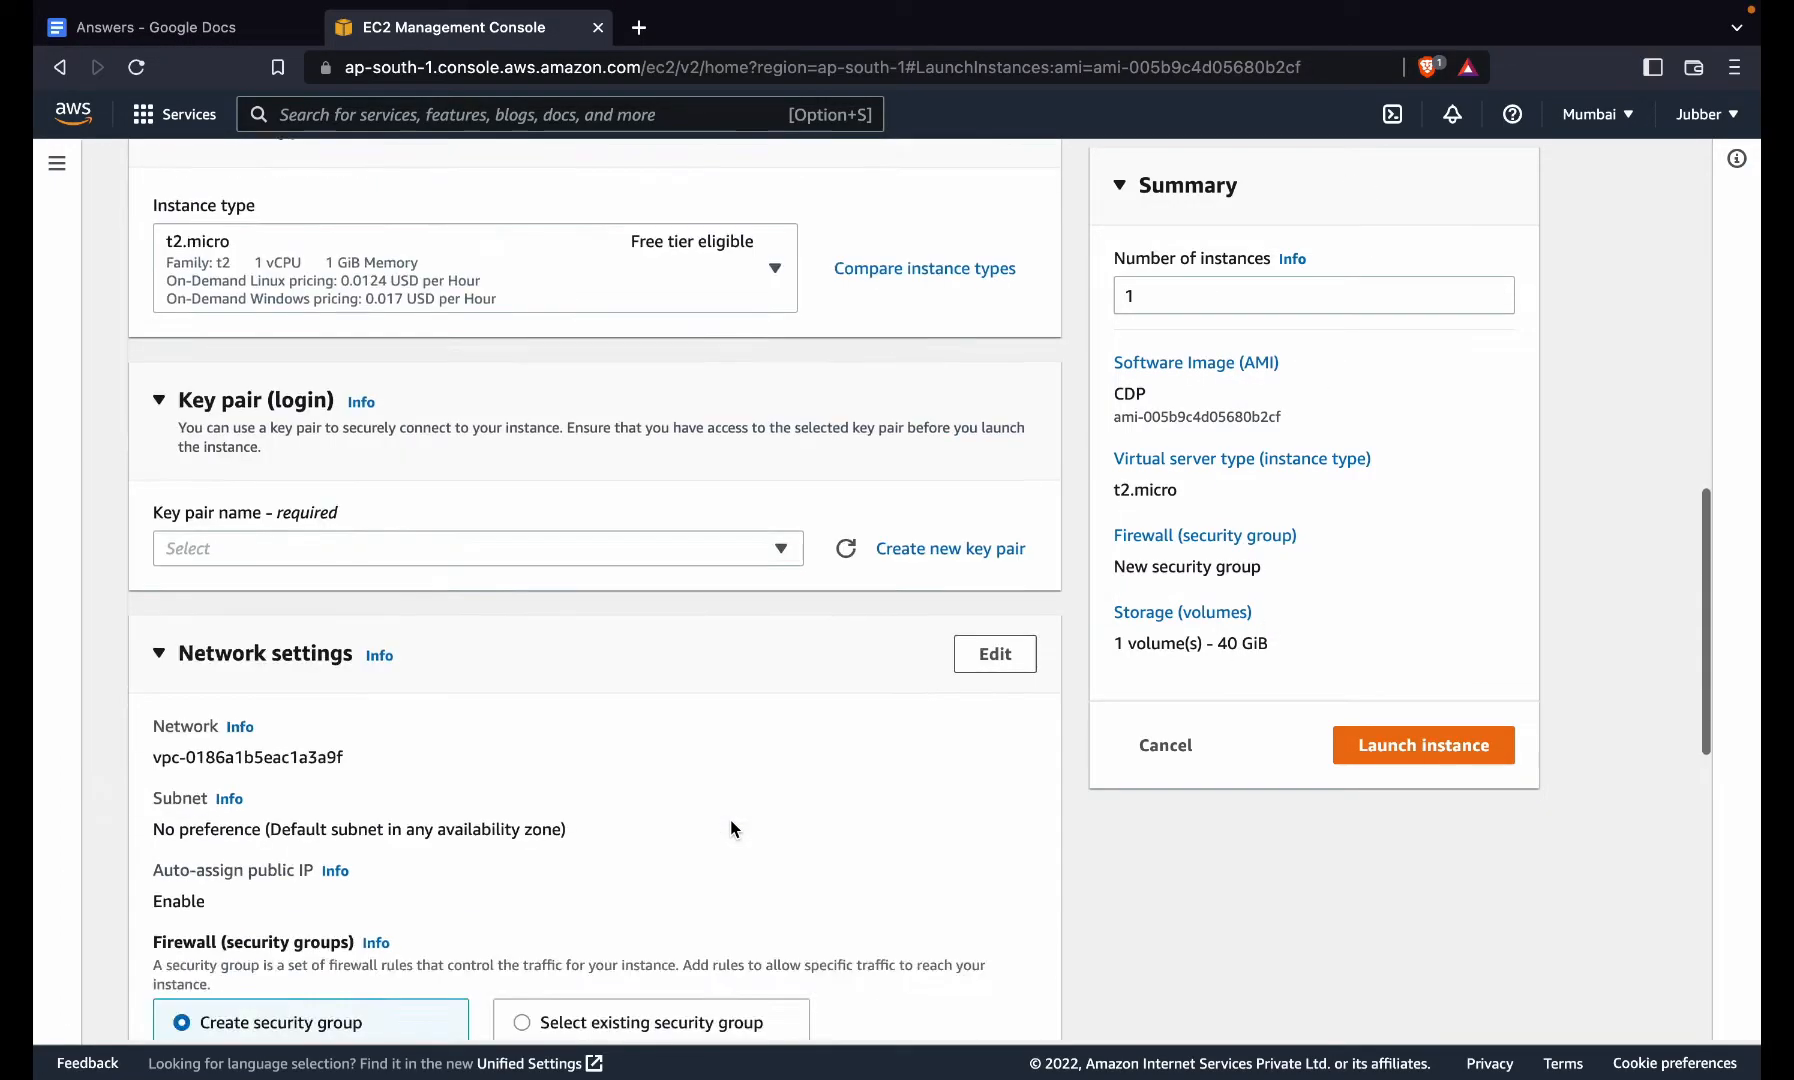
click(519, 548)
click(438, 775)
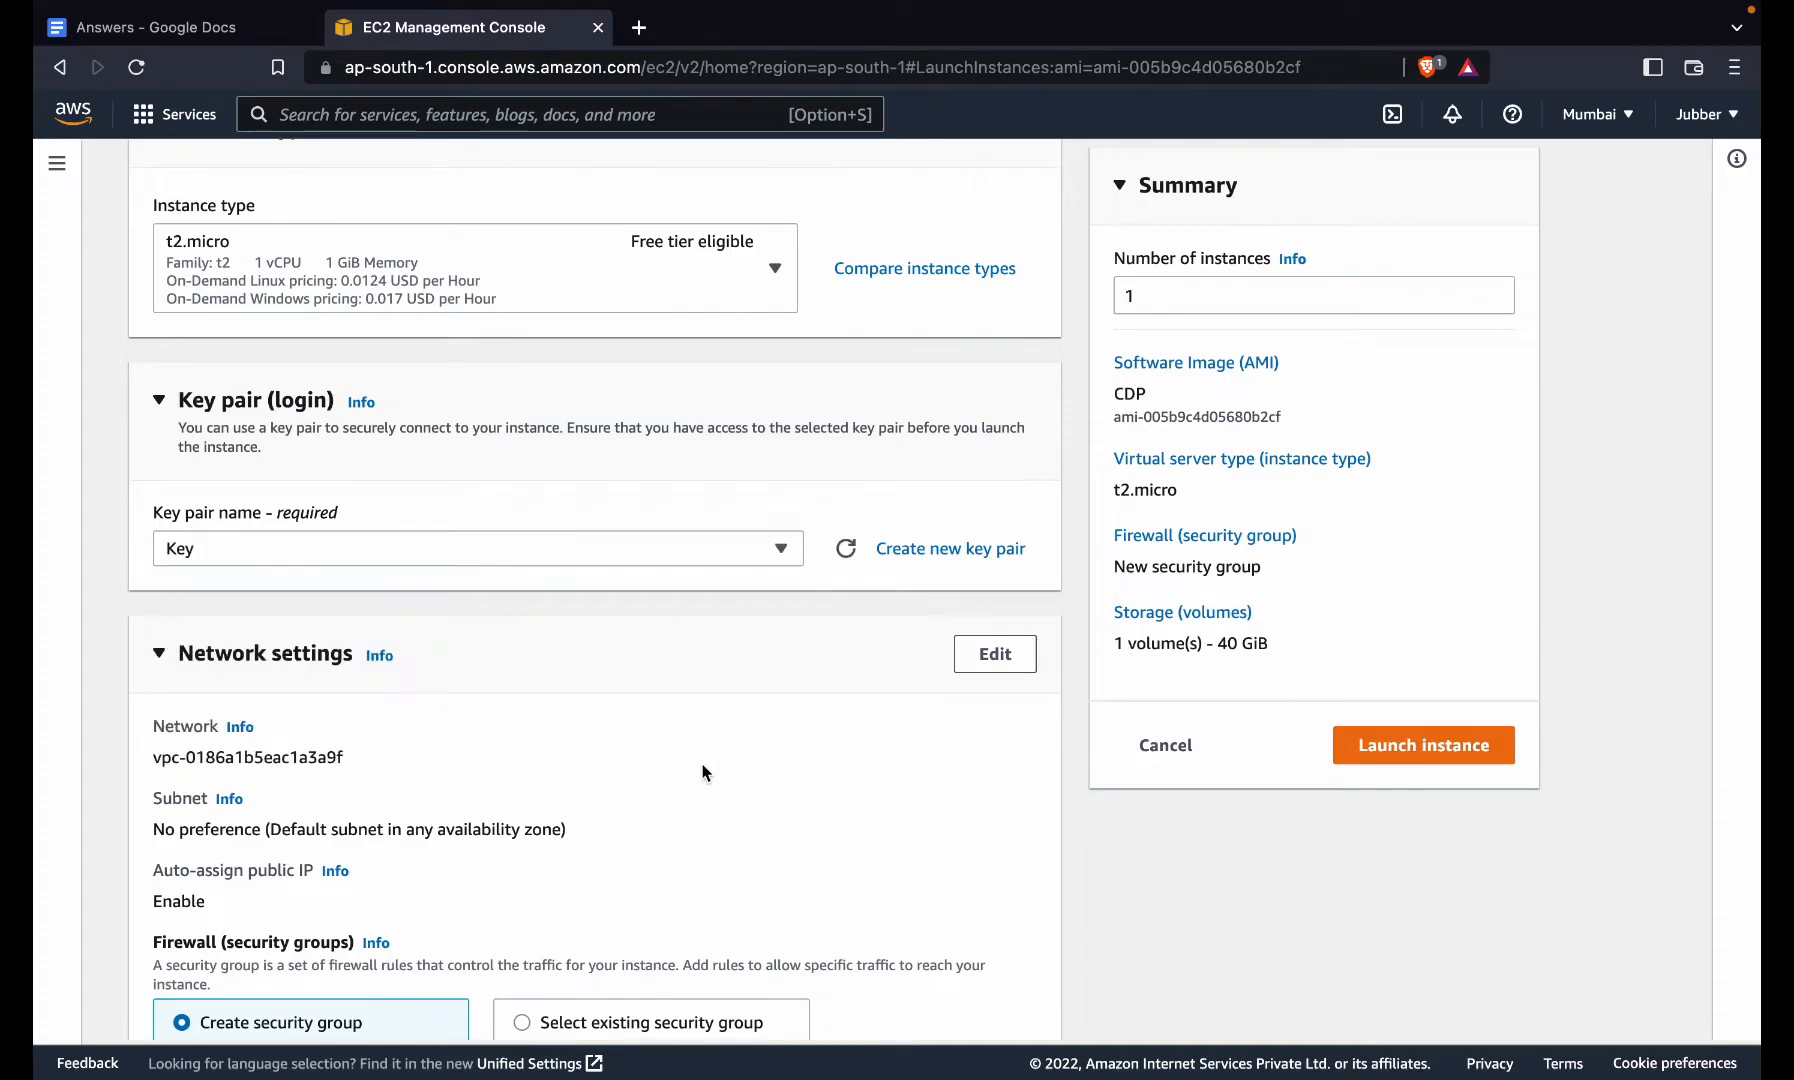
scroll(703, 772, down, 7)
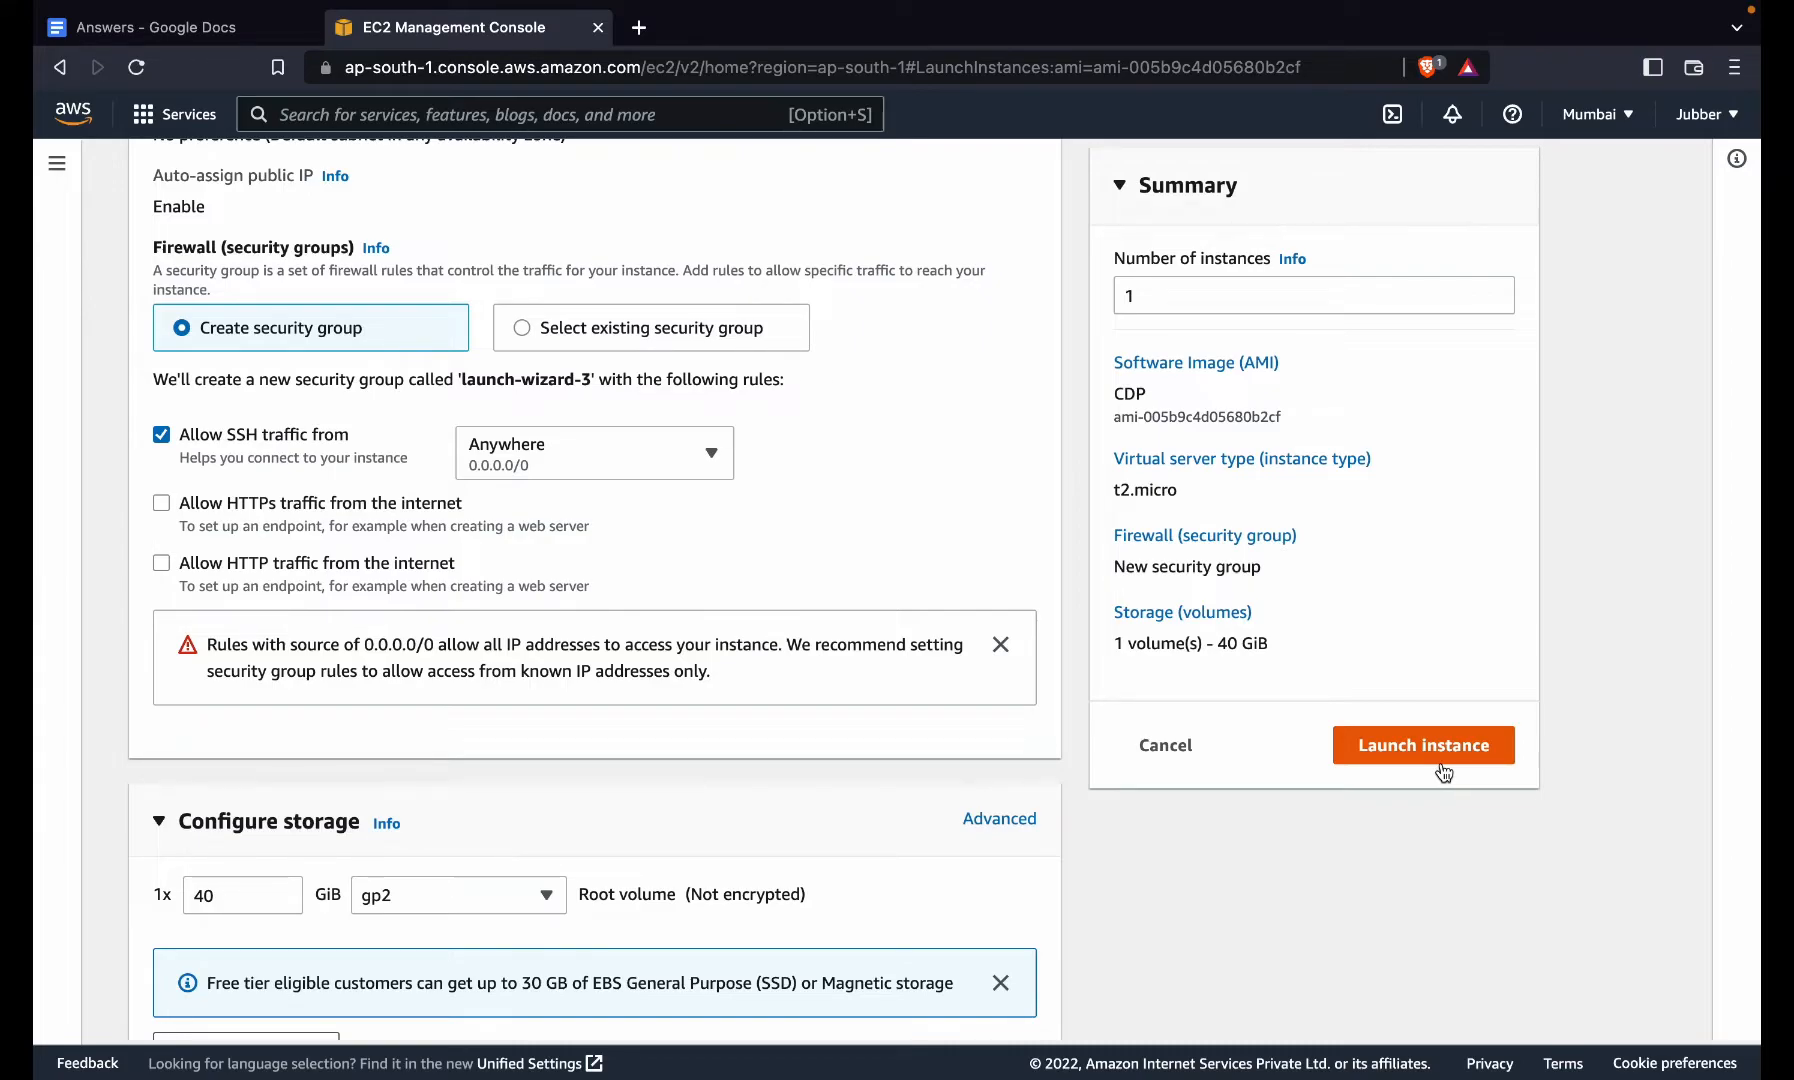
click(1443, 768)
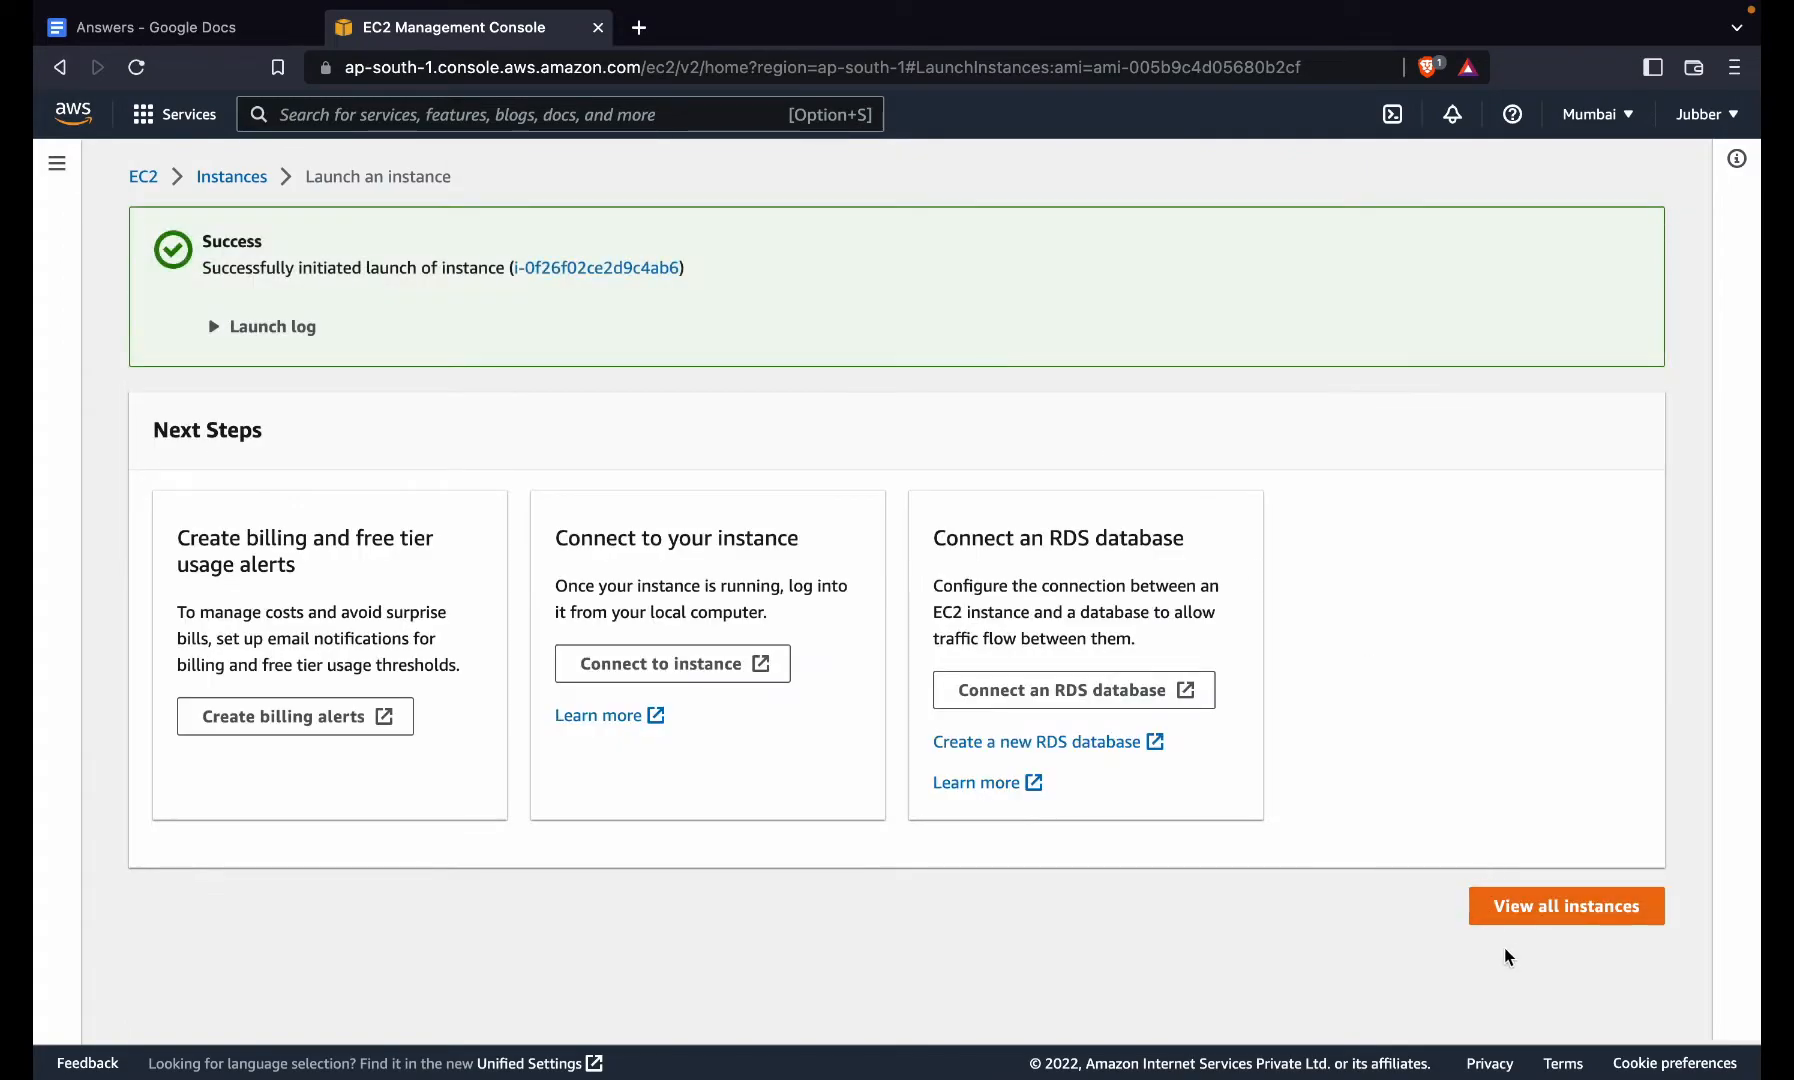
- In the instances list, rename the new pending t2.micro instance to 'WS'
click(1540, 914)
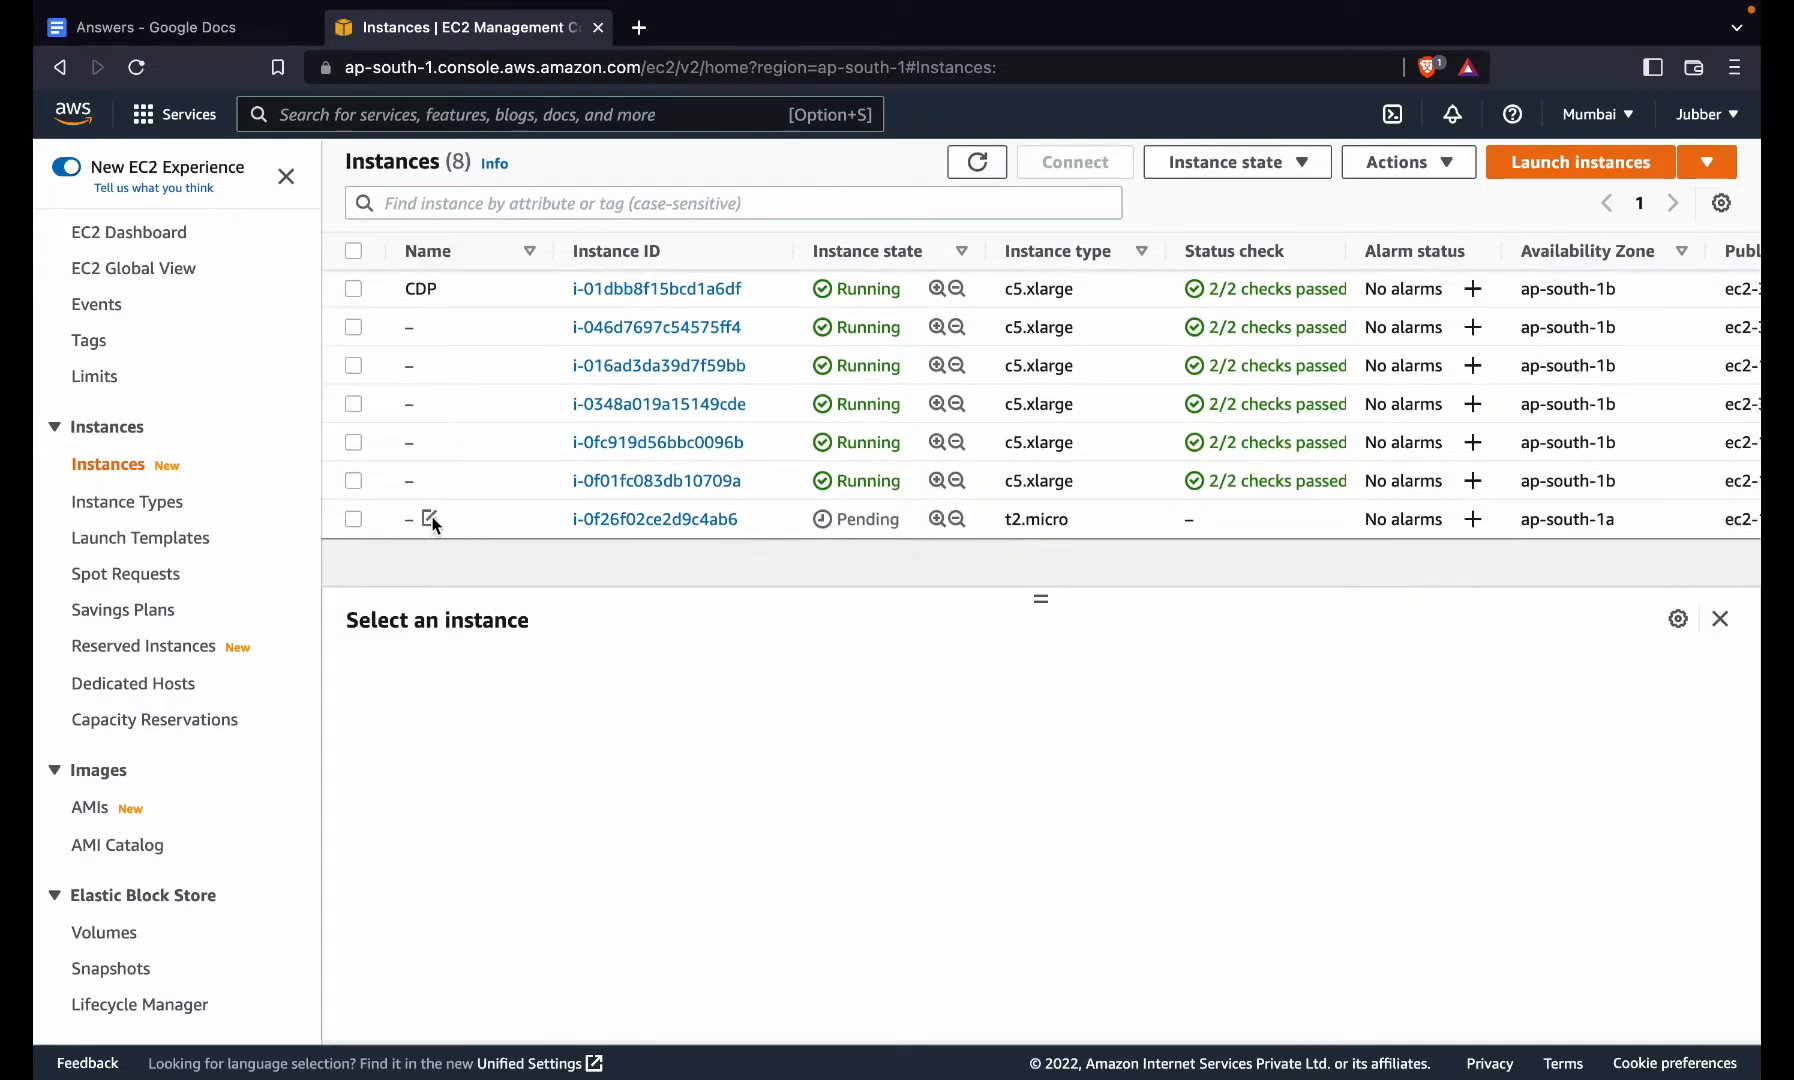
click(429, 516)
click(601, 570)
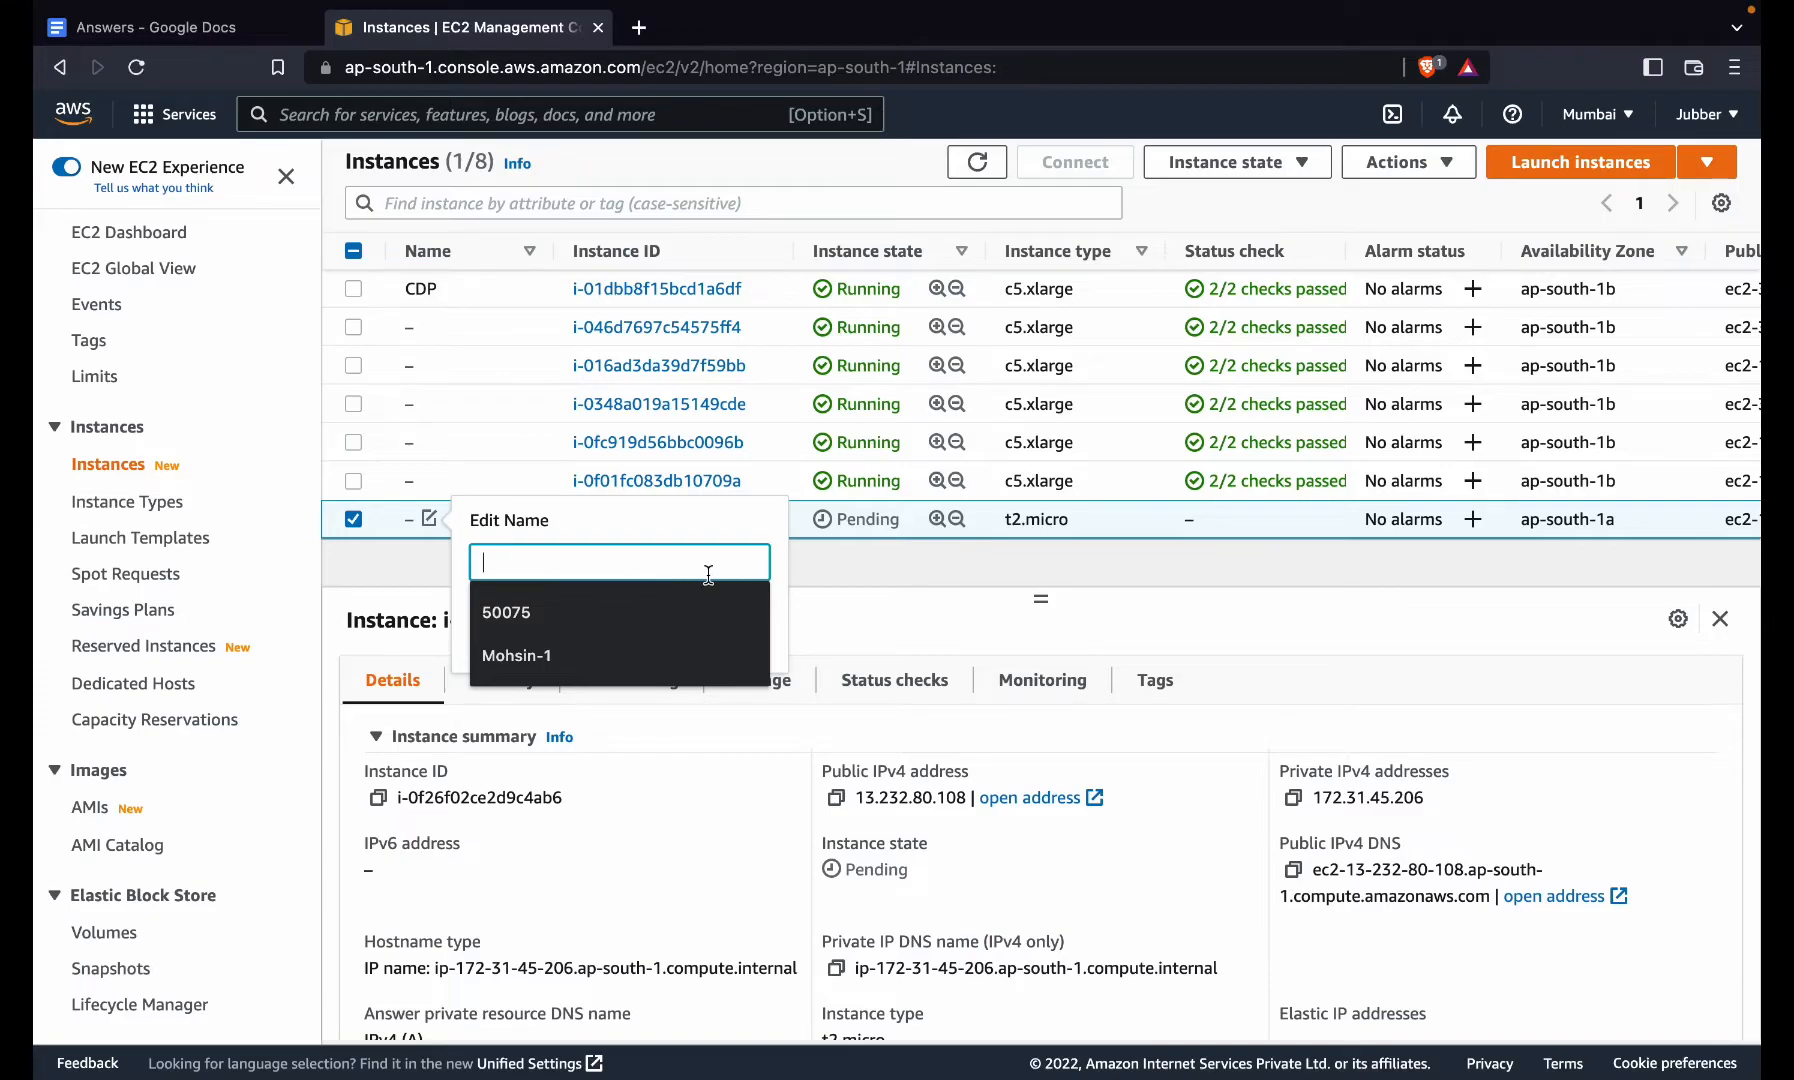
text(WS)
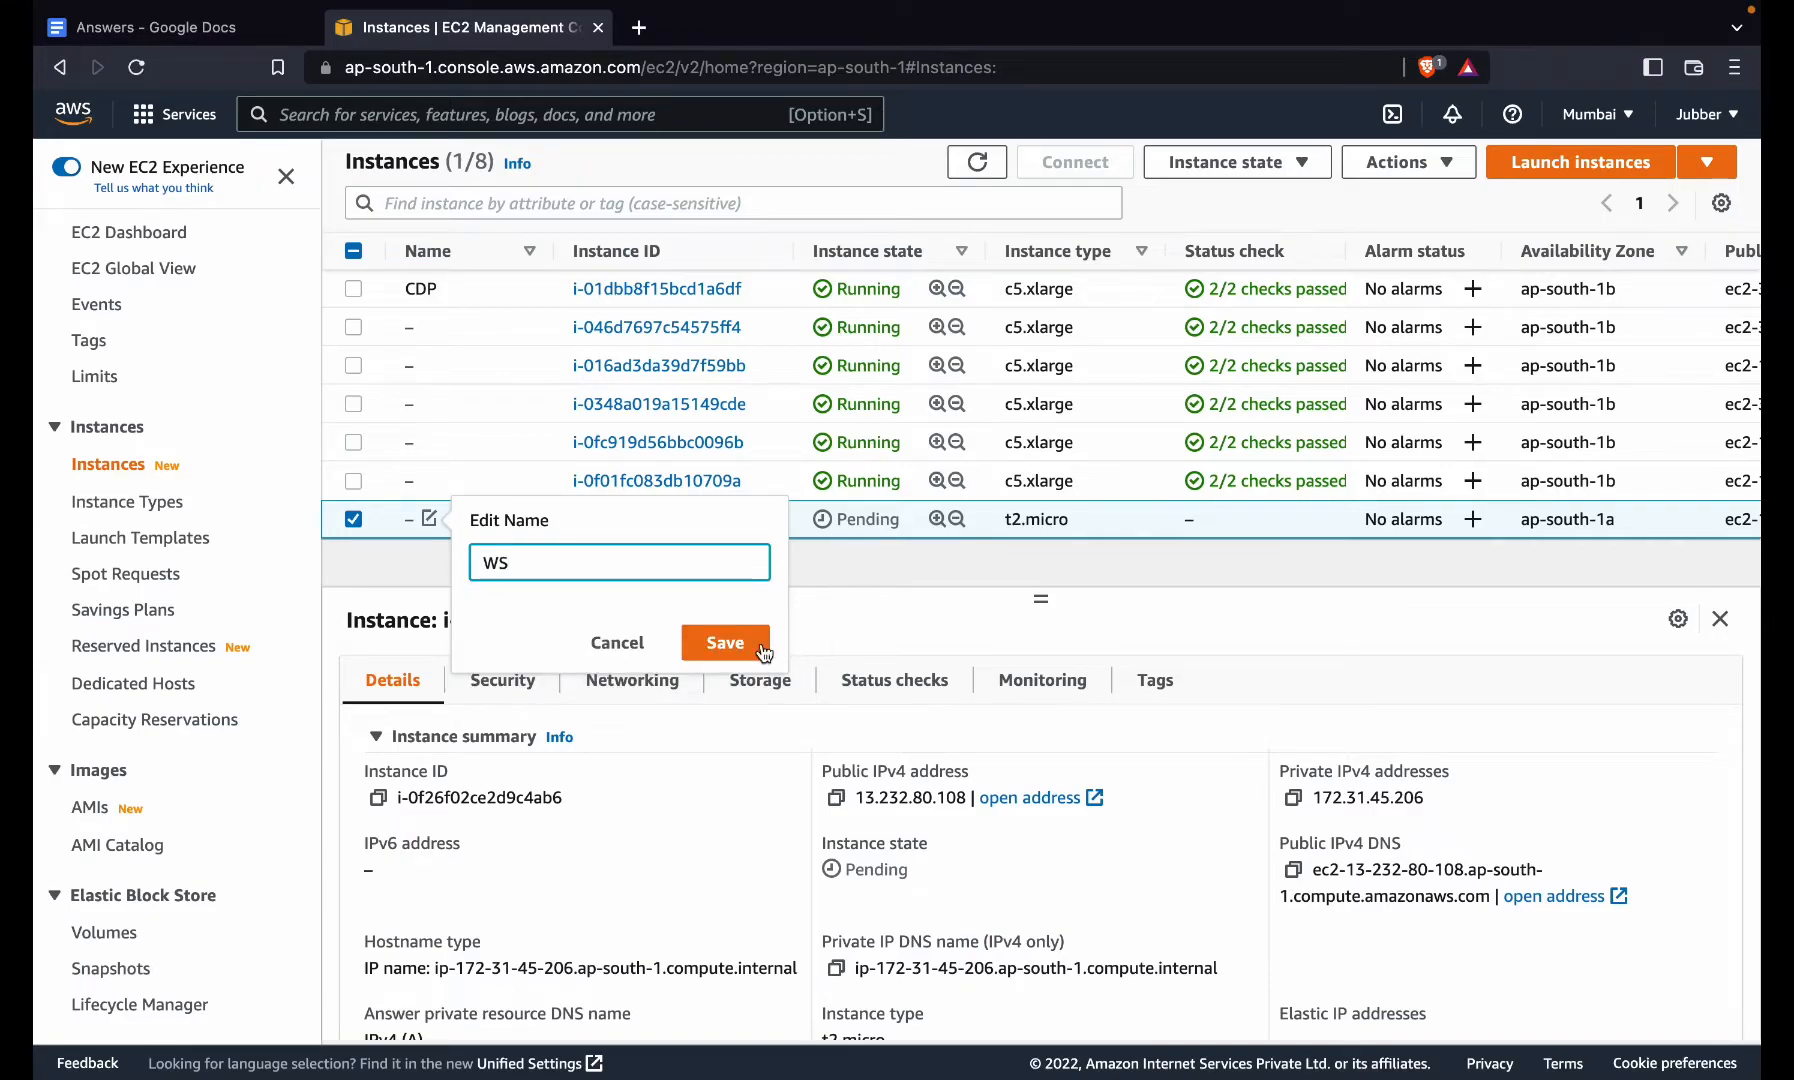
click(741, 645)
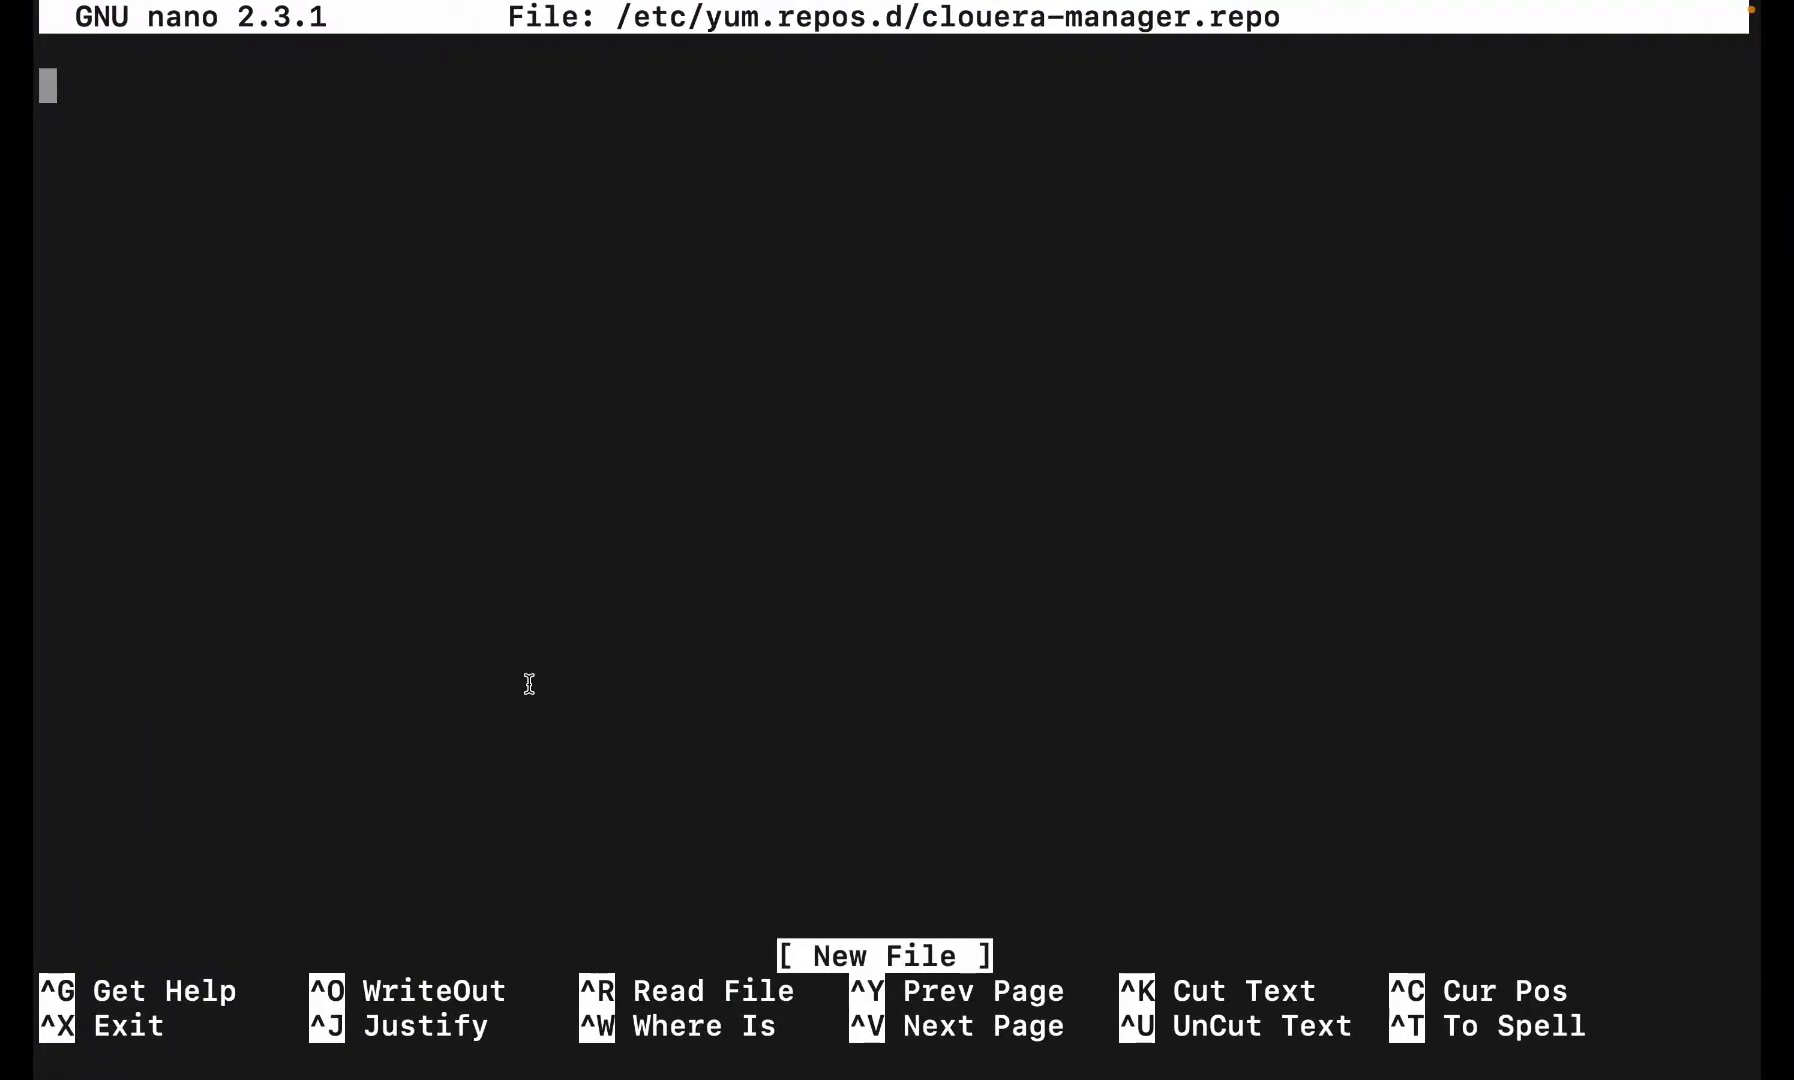
key(ctrl+Right)
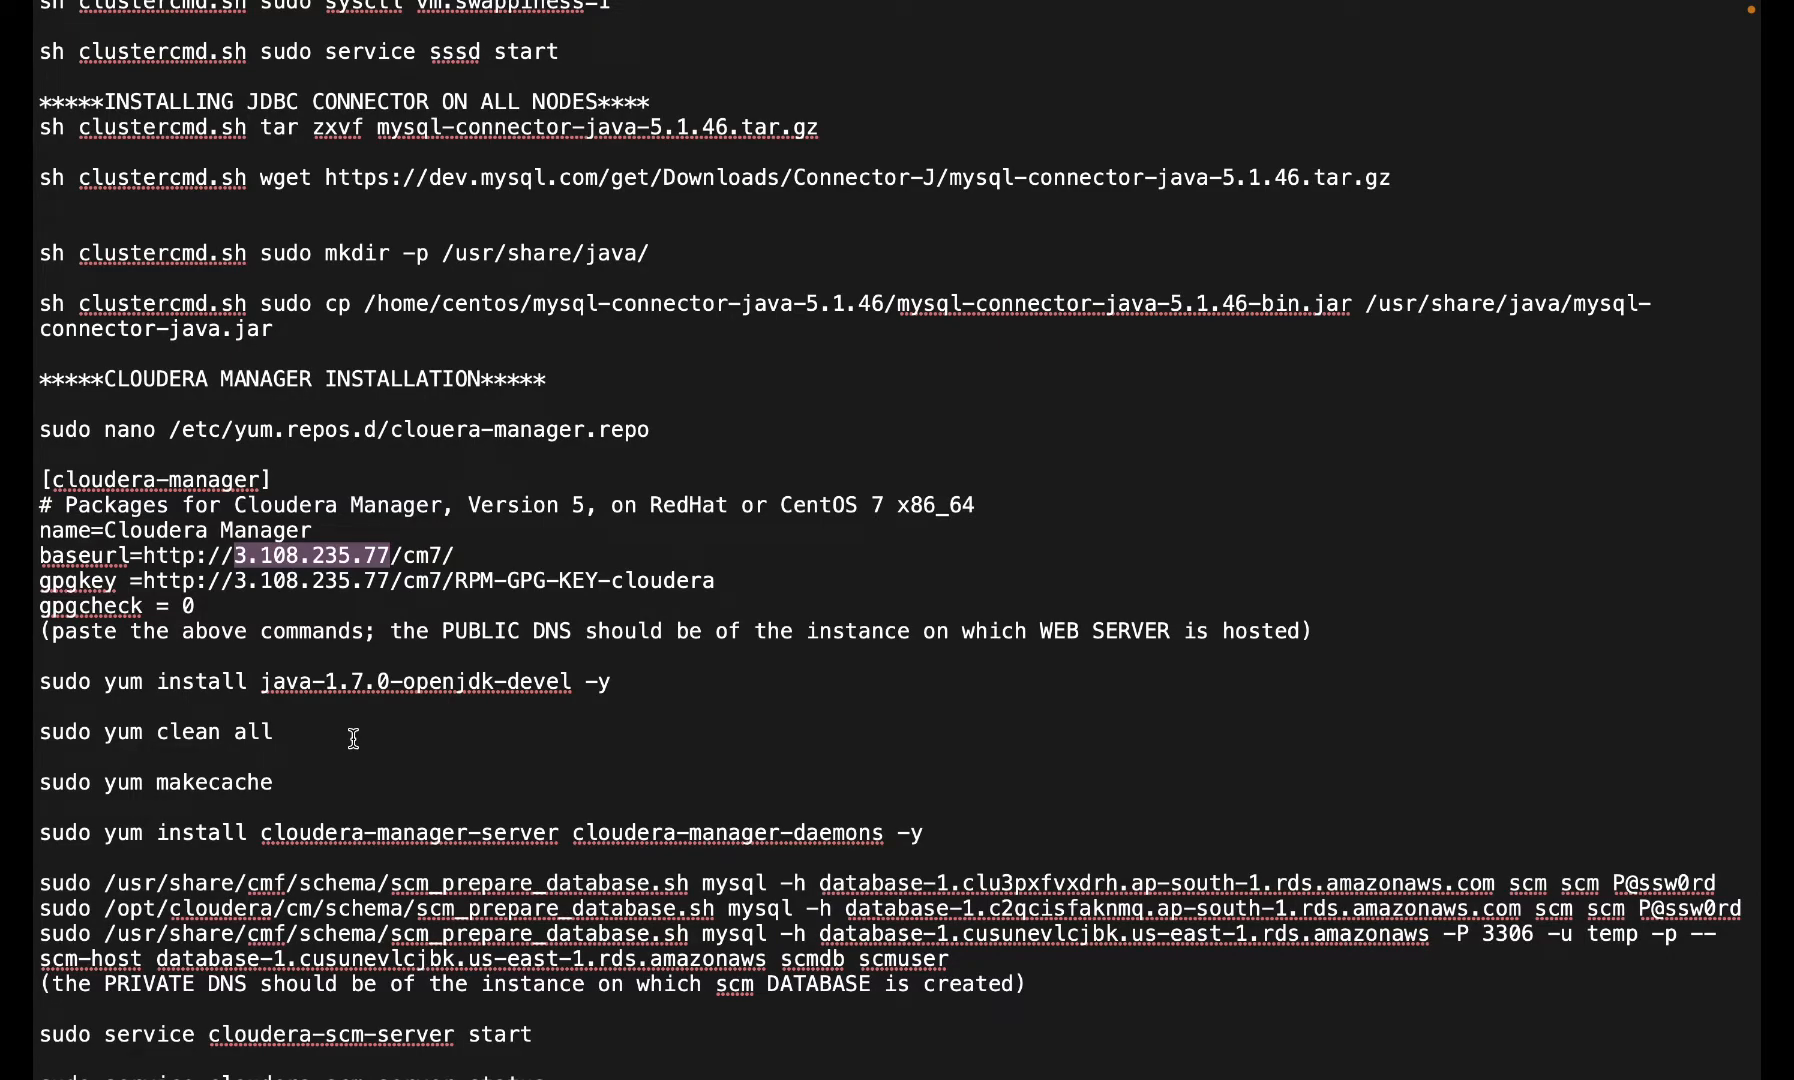
key(ctrl+Left)
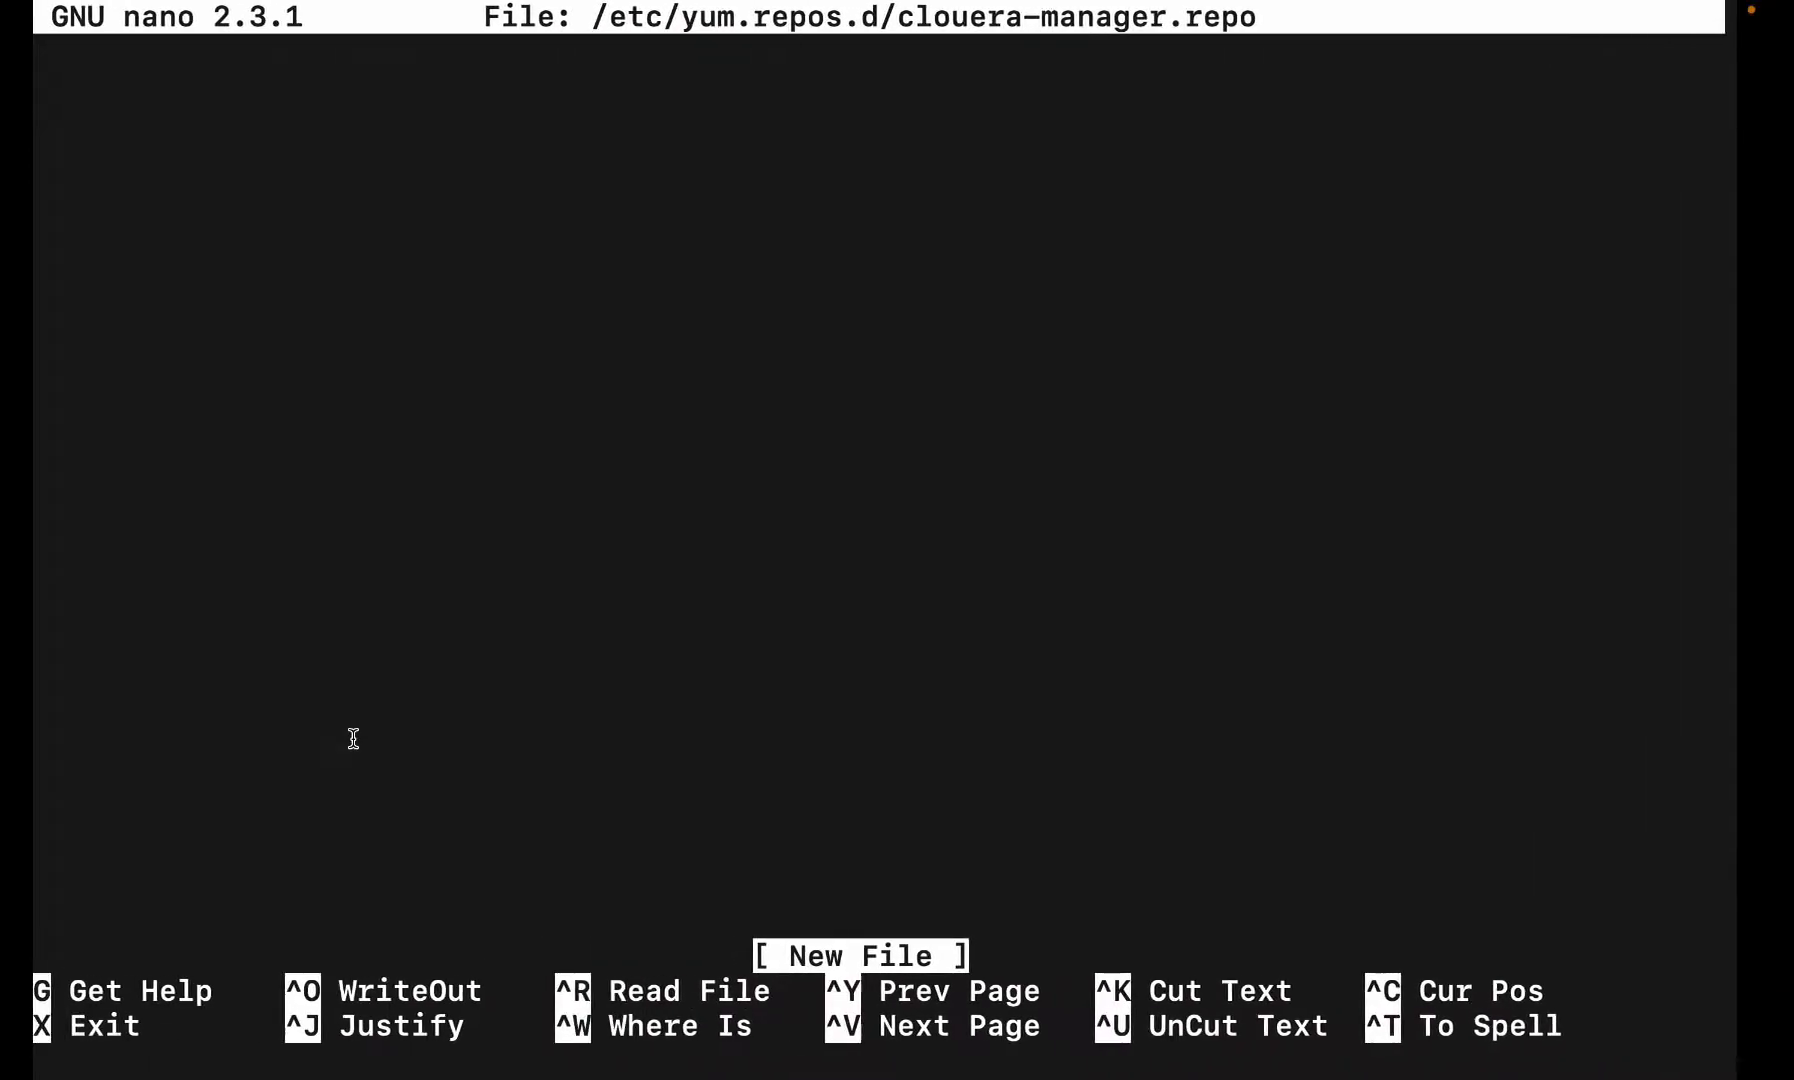
key(ctrl+Left)
key(ctrl+Right)
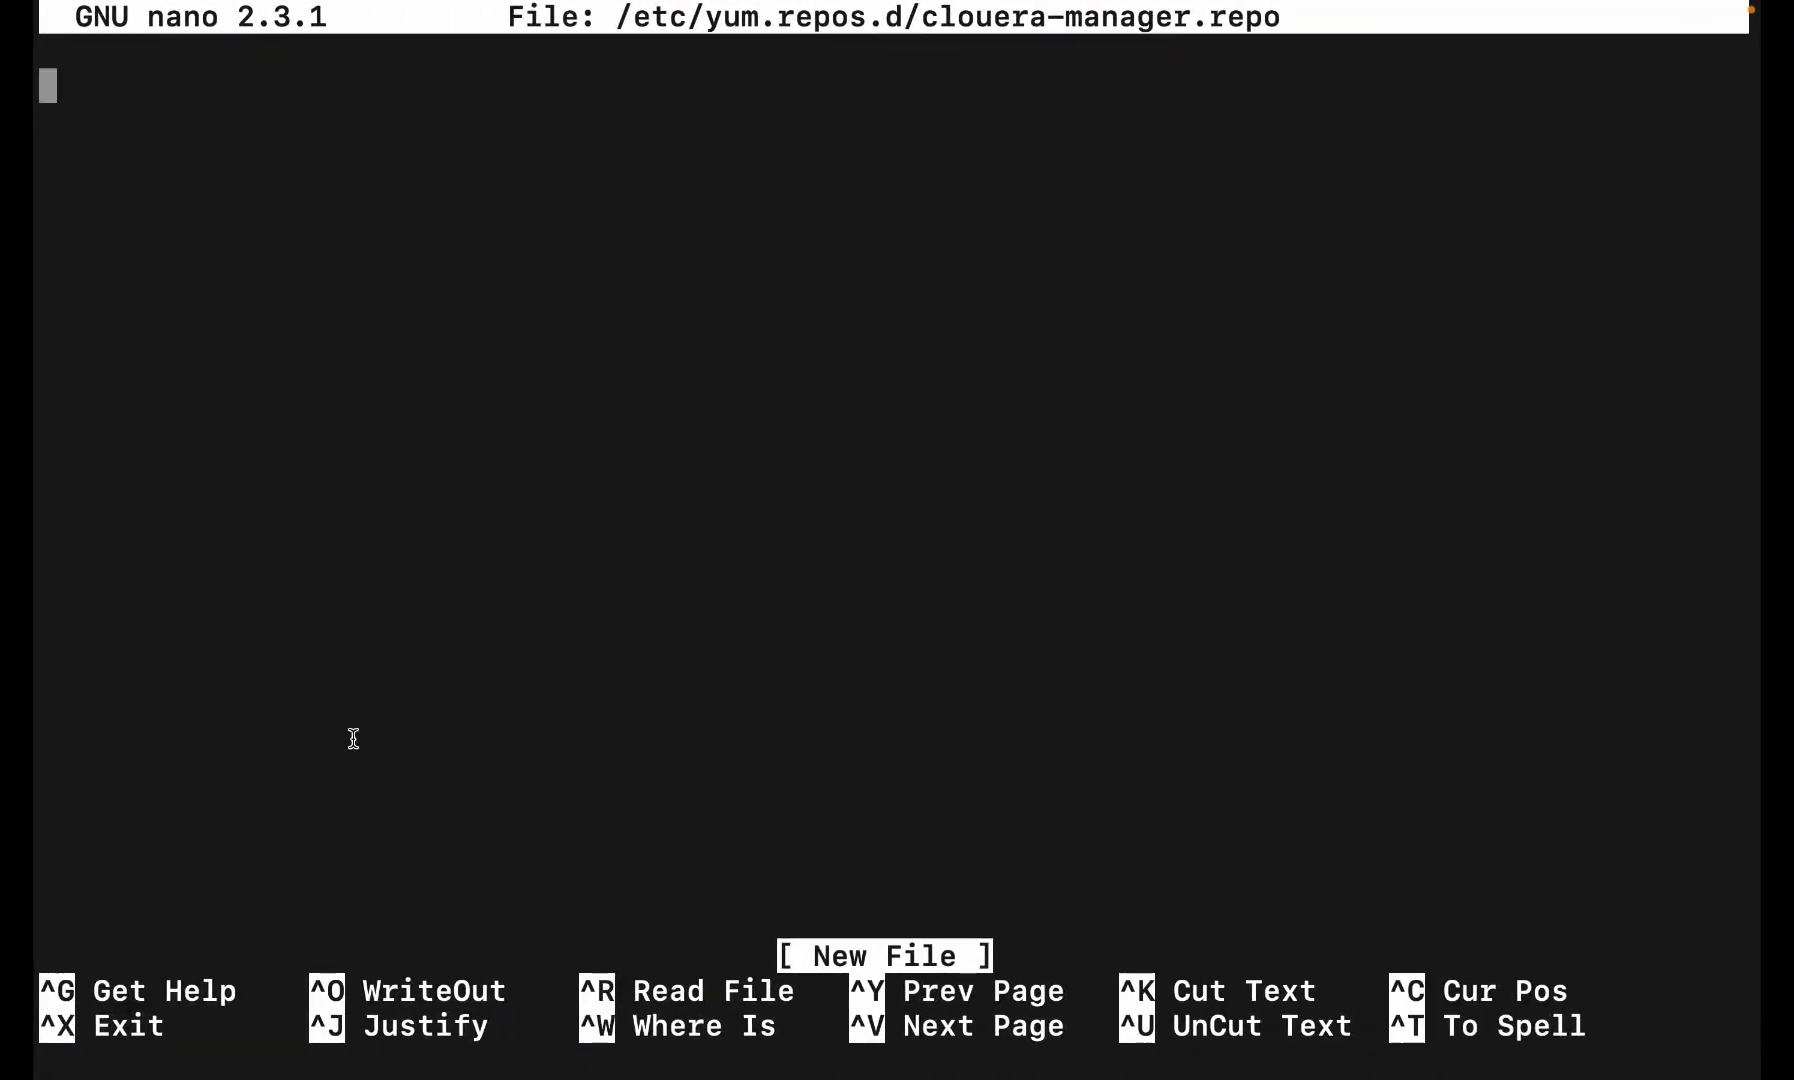
- Exit nano and run the JDK rpm install command copied from line 21 of the notes
key(ctrl+x)
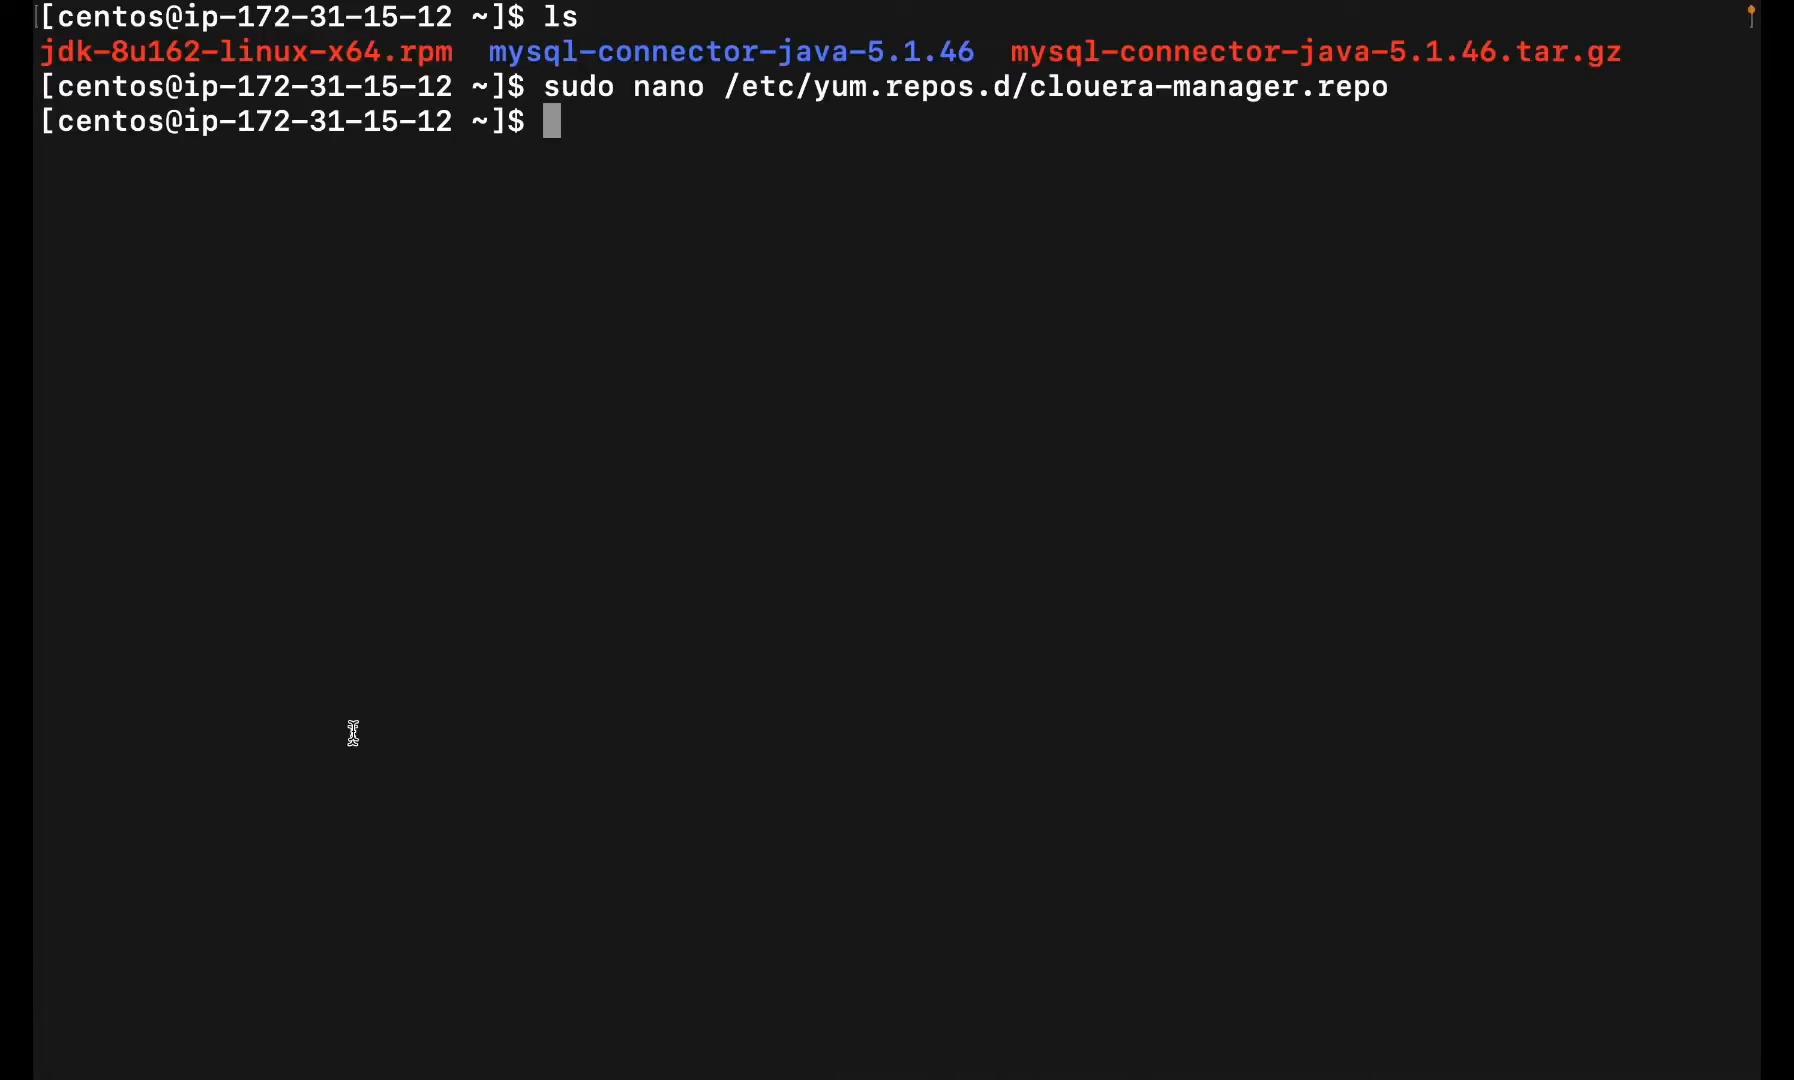
key(ctrl+Right)
key(ctrl+Right)
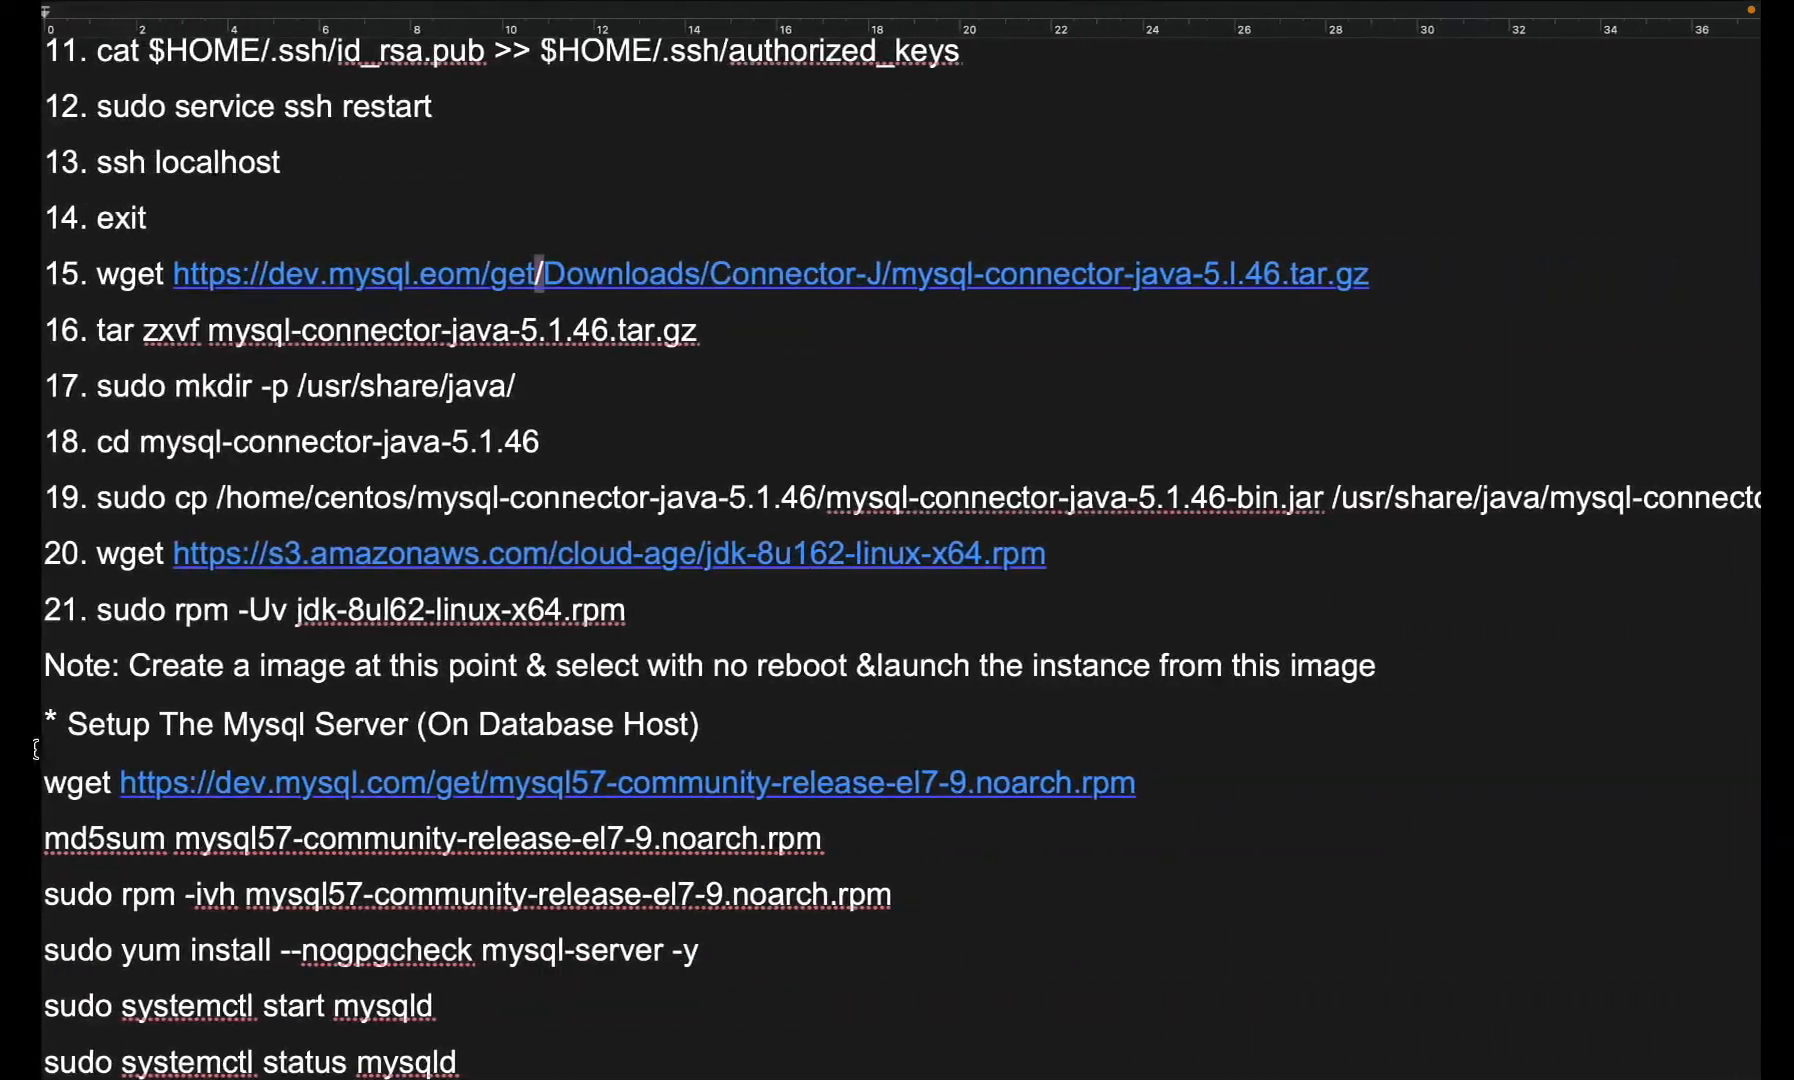
double_click(443, 612)
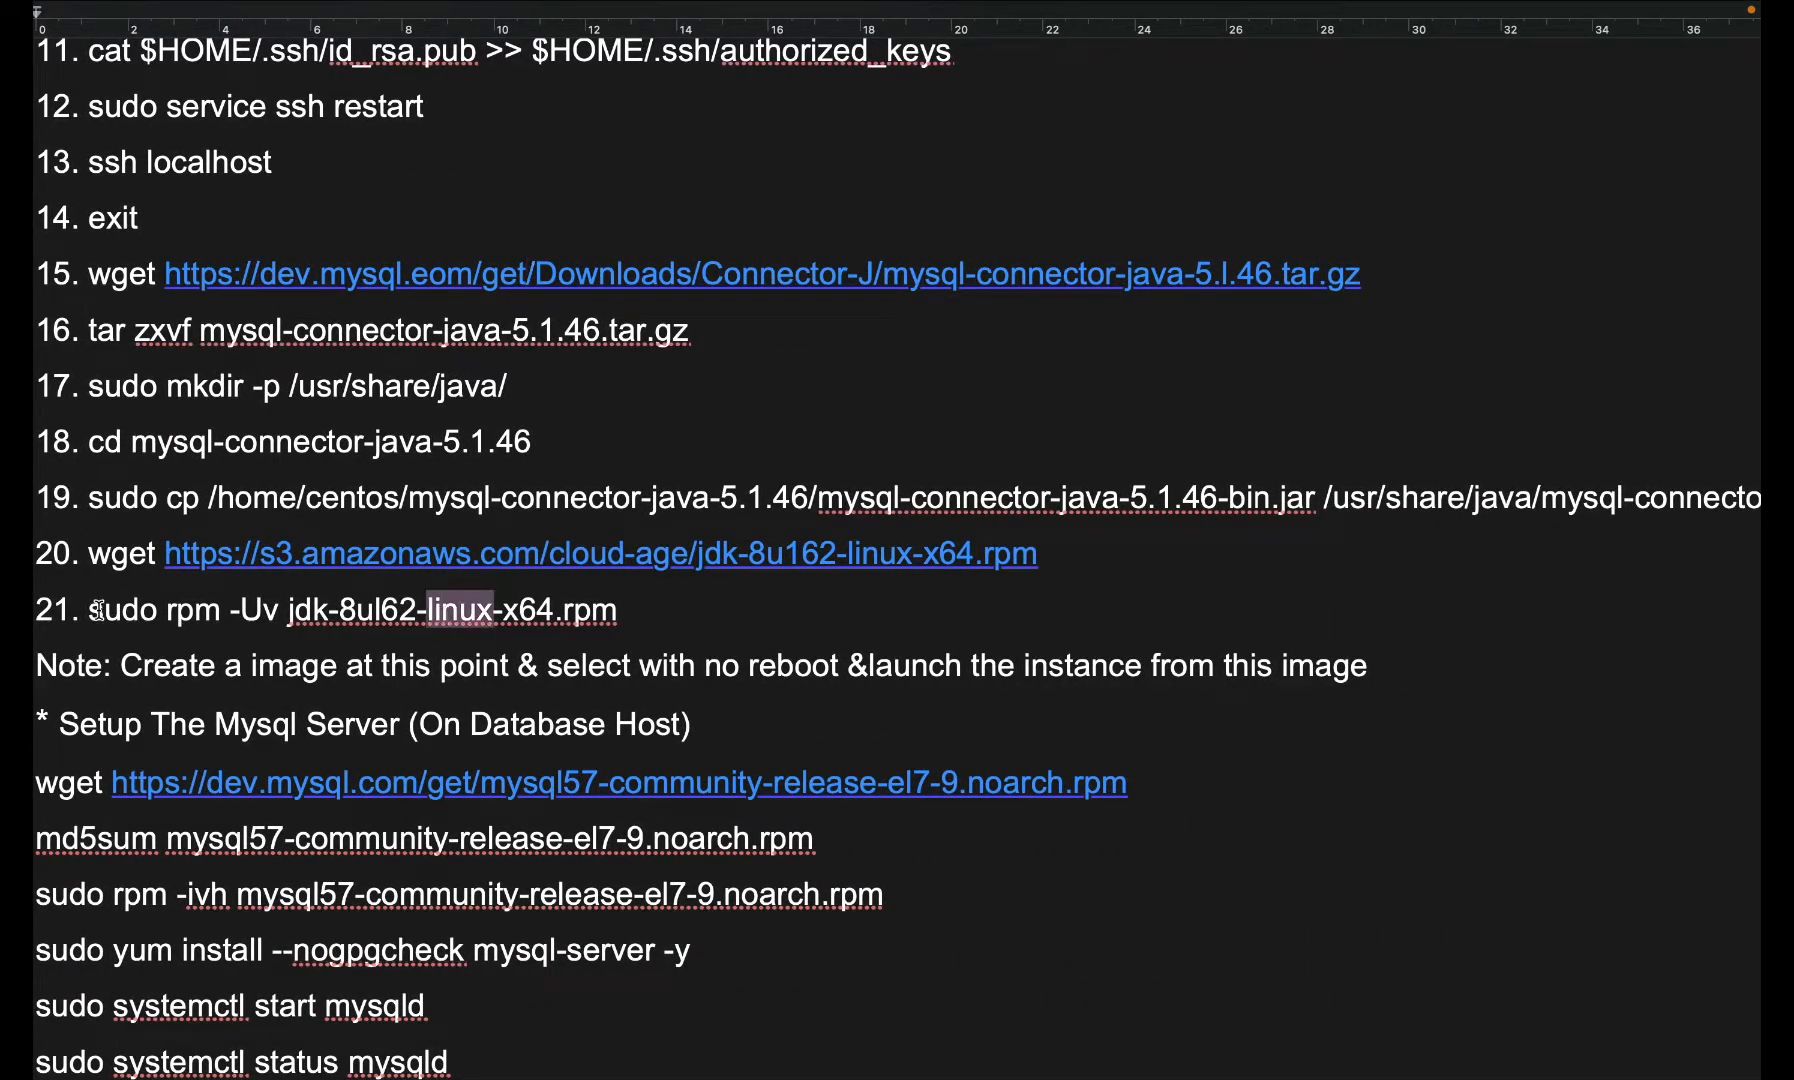
drag(89, 611, 611, 613)
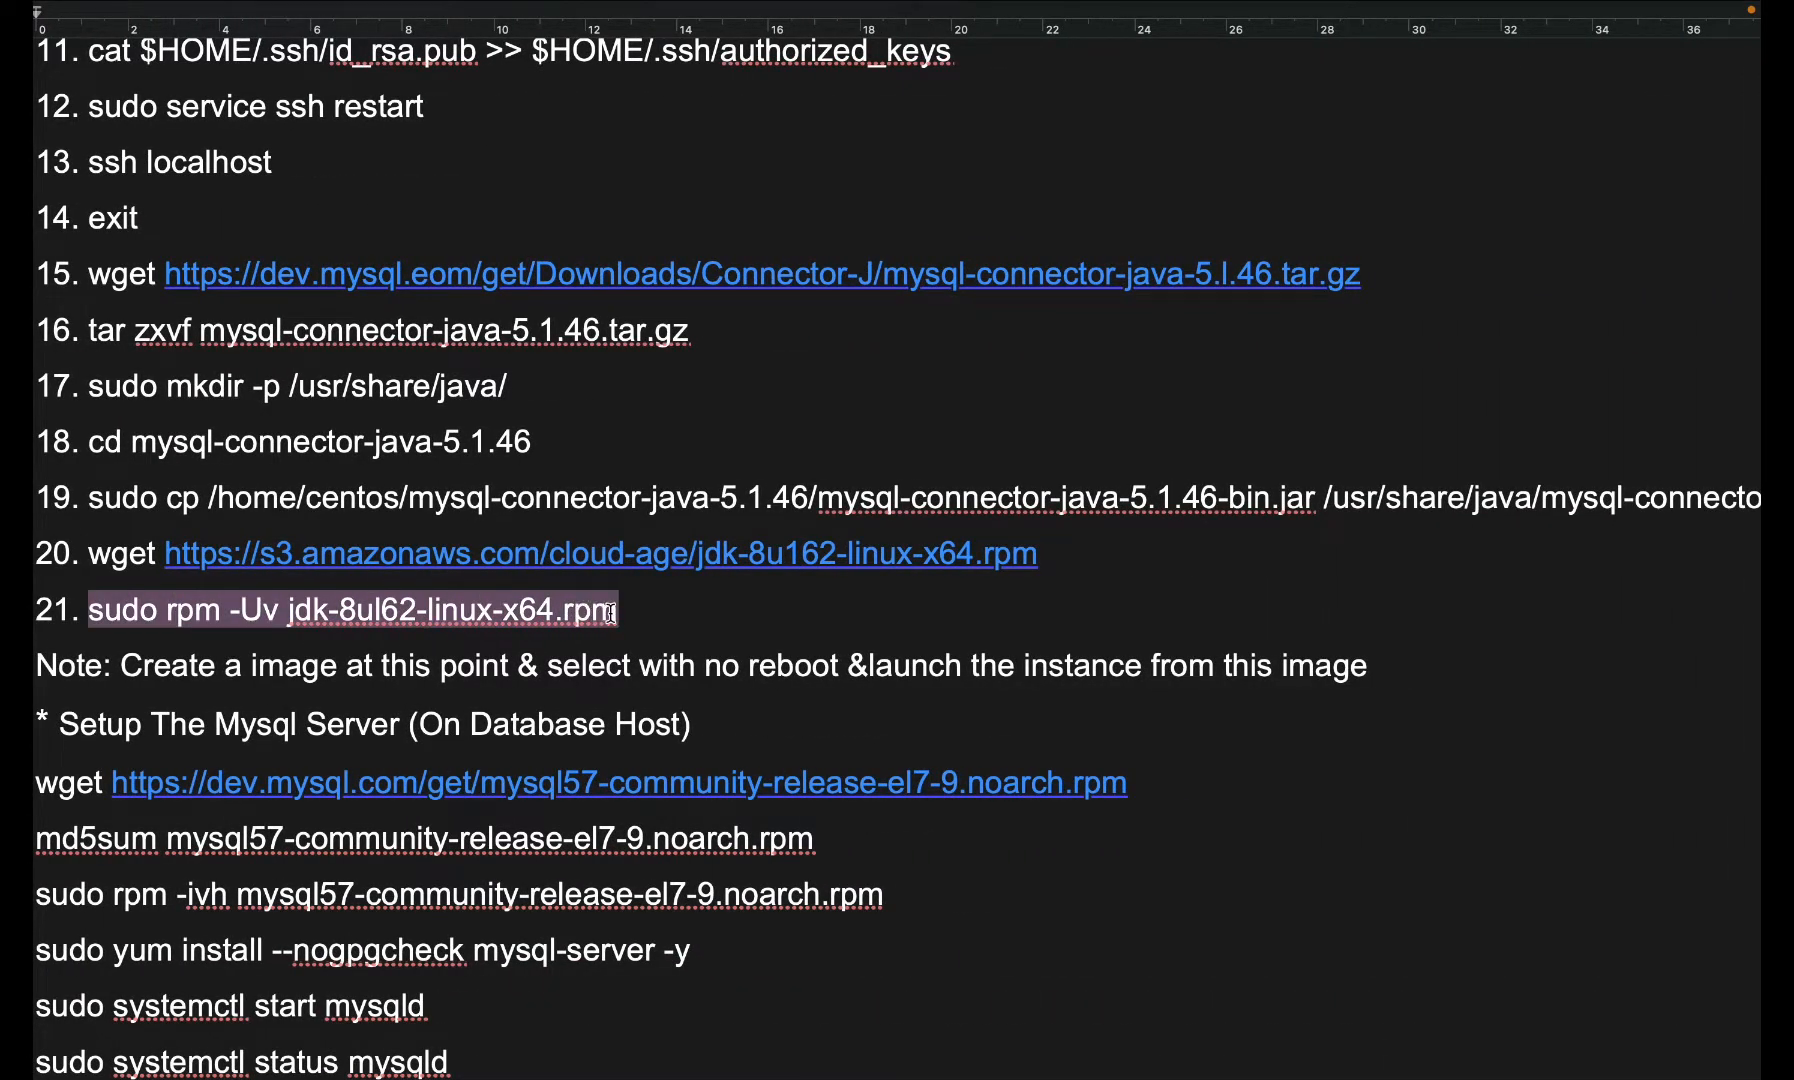
key(ctrl+Left)
key(ctrl+Left)
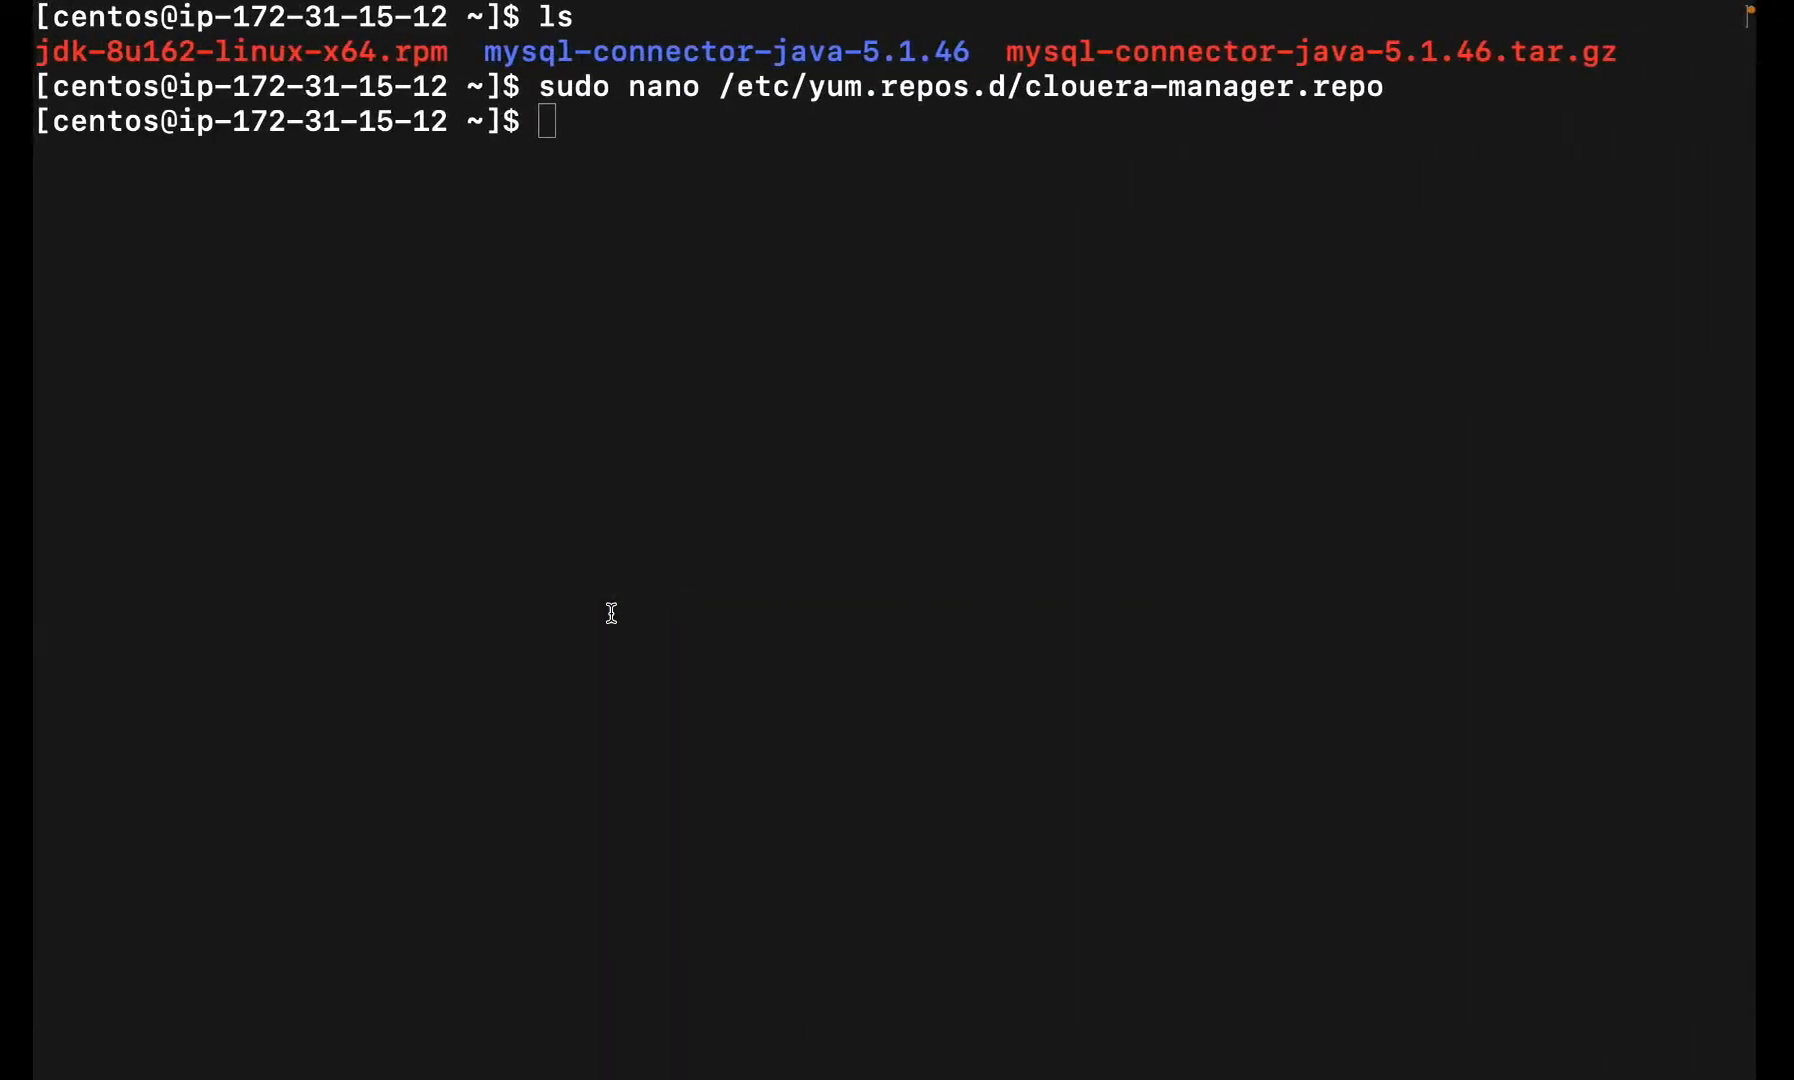
key(super+v)
key(Return)
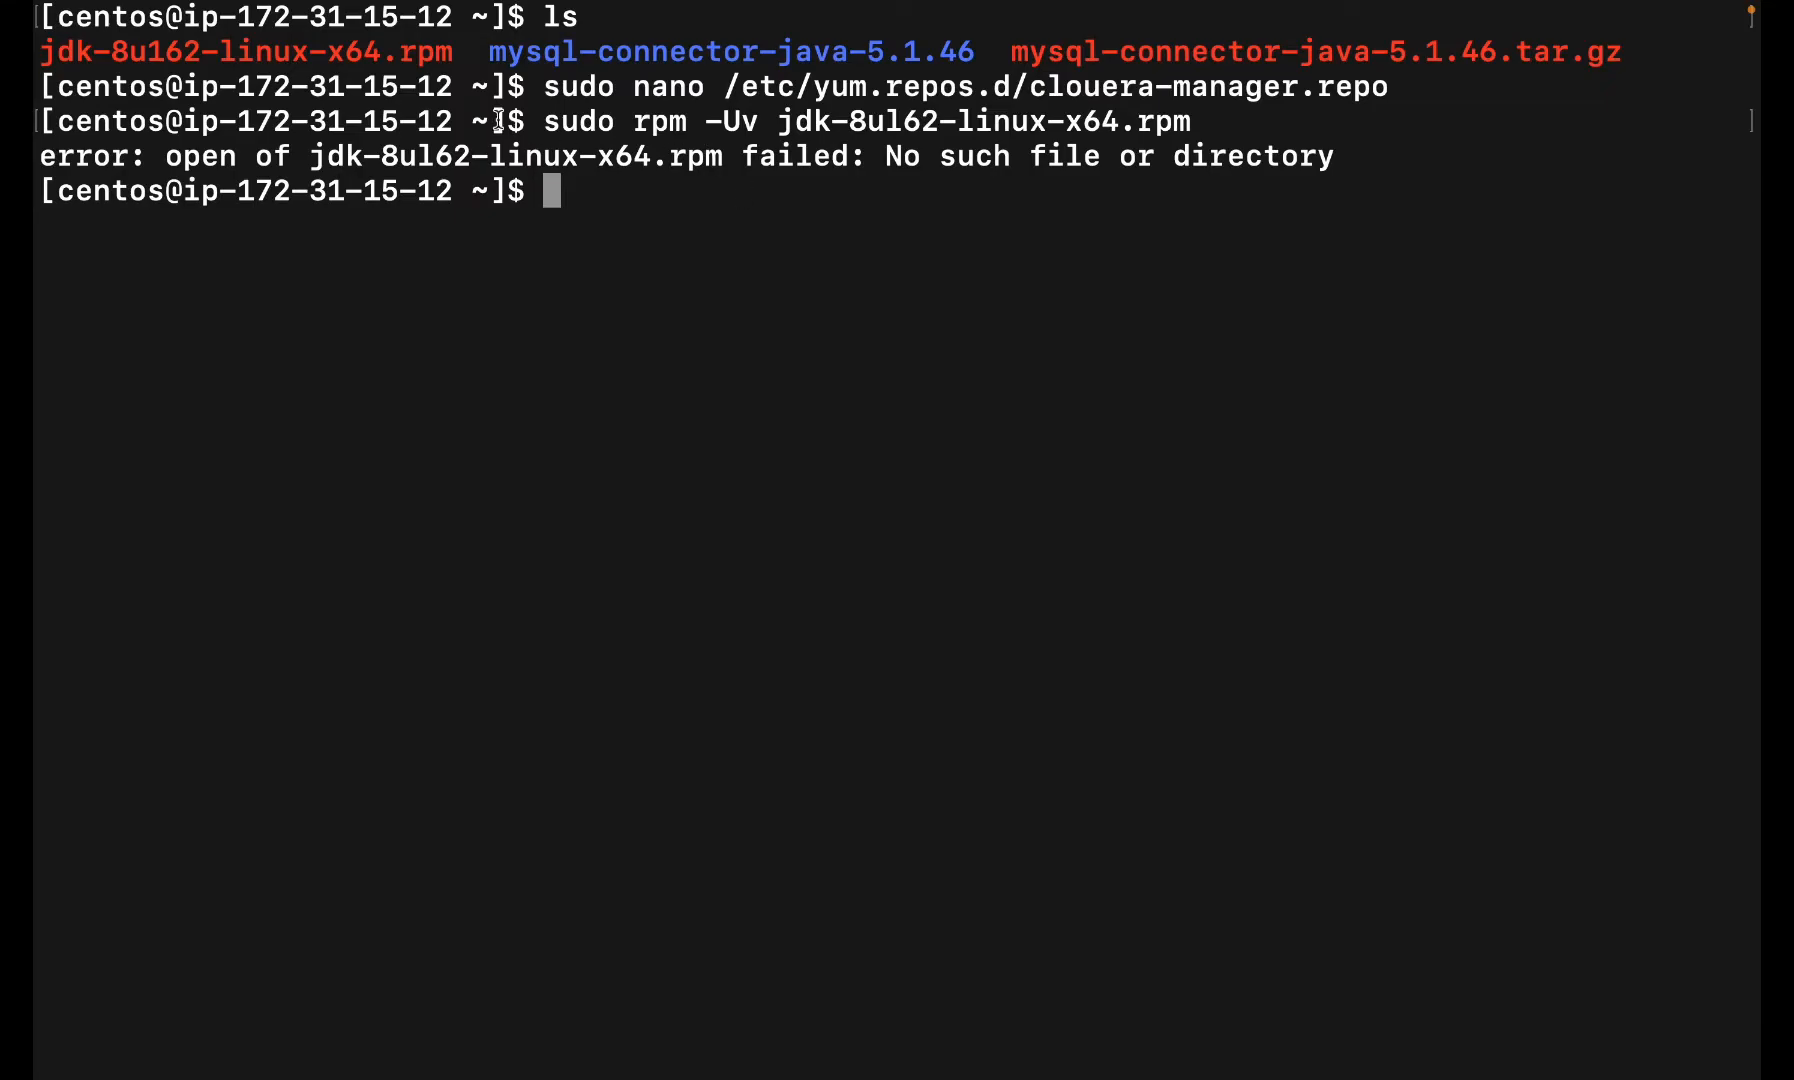
- Correct the package name to jdk-8u162-linux-x64.rpm and rerun sudo rpm -Uv
drag(541, 120, 751, 122)
key(Up)
key(BackSpace)
key(BackSpace)
key(BackSpace)
key(BackSpace)
key(BackSpace)
key(BackSpace)
key(BackSpace)
key(BackSpace)
key(BackSpace)
key(BackSpace)
key(BackSpace)
key(BackSpace)
key(BackSpace)
key(BackSpace)
key(BackSpace)
key(BackSpace)
key(BackSpace)
key(BackSpace)
key(BackSpace)
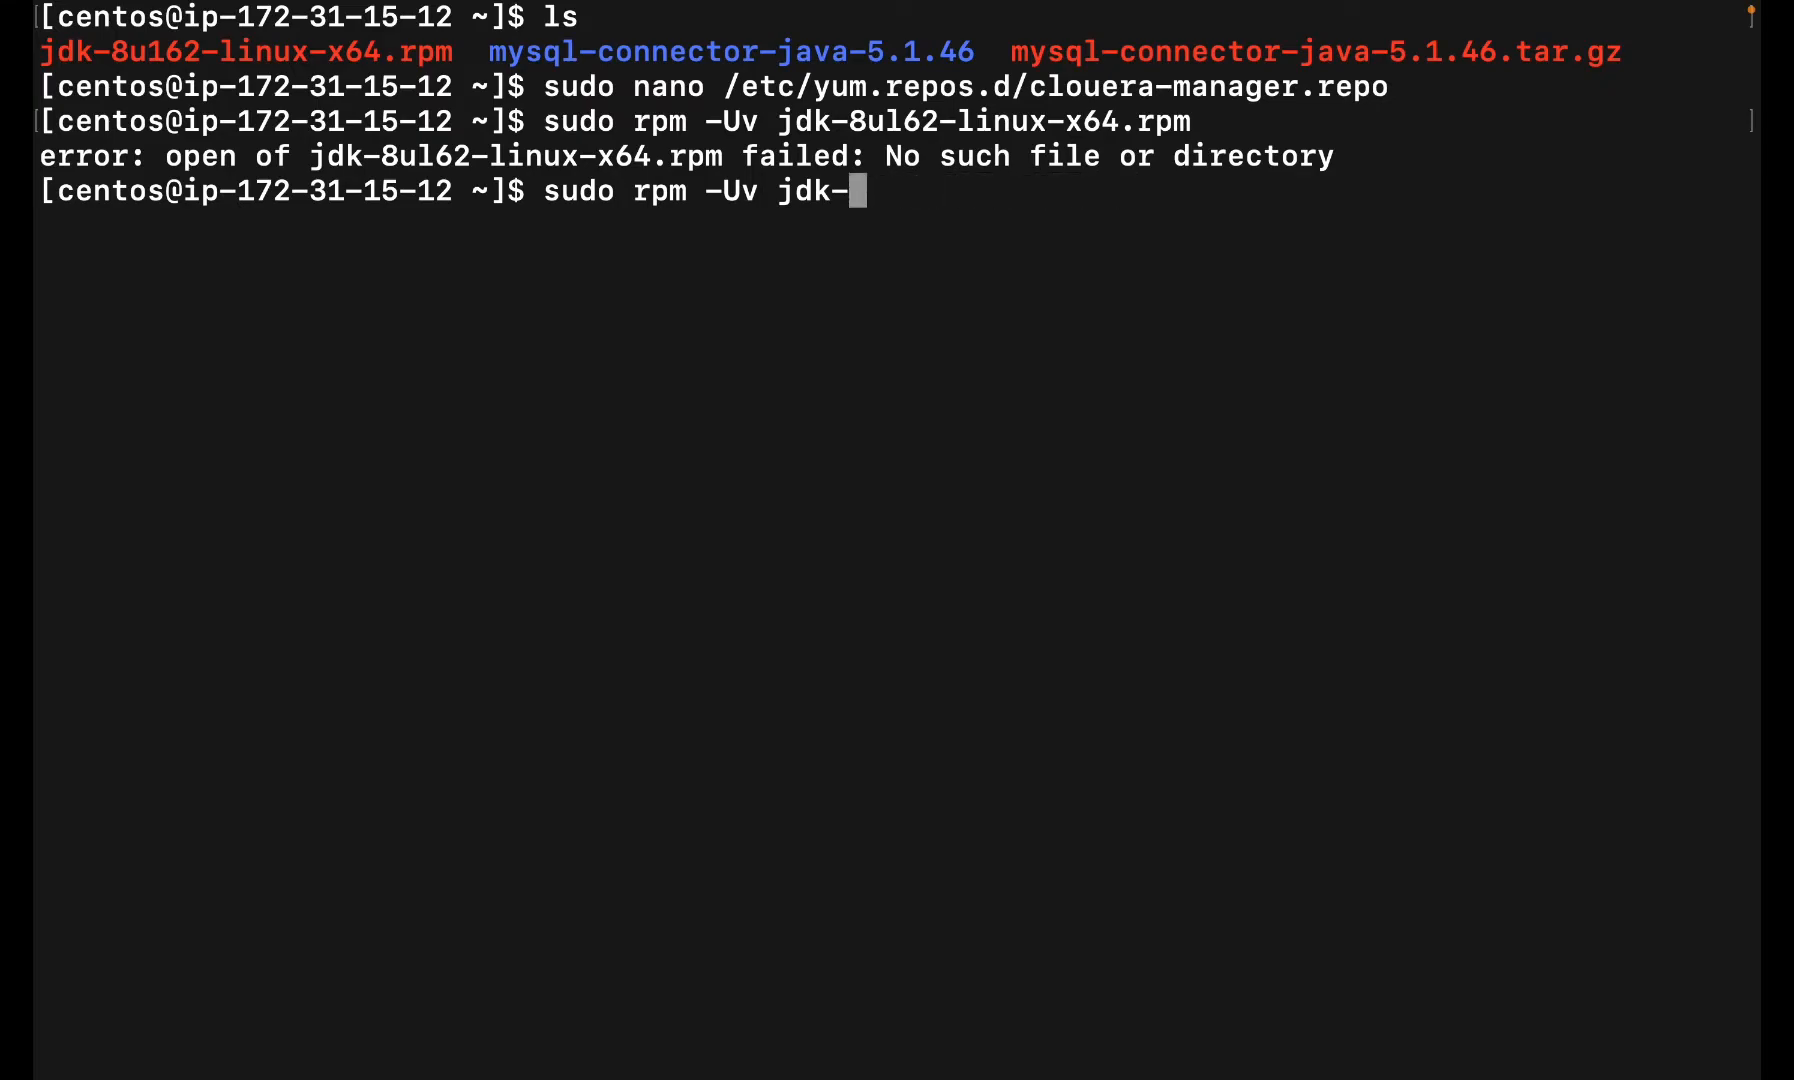
key(BackSpace)
key(BackSpace)
key(BackSpace)
key(BackSpace)
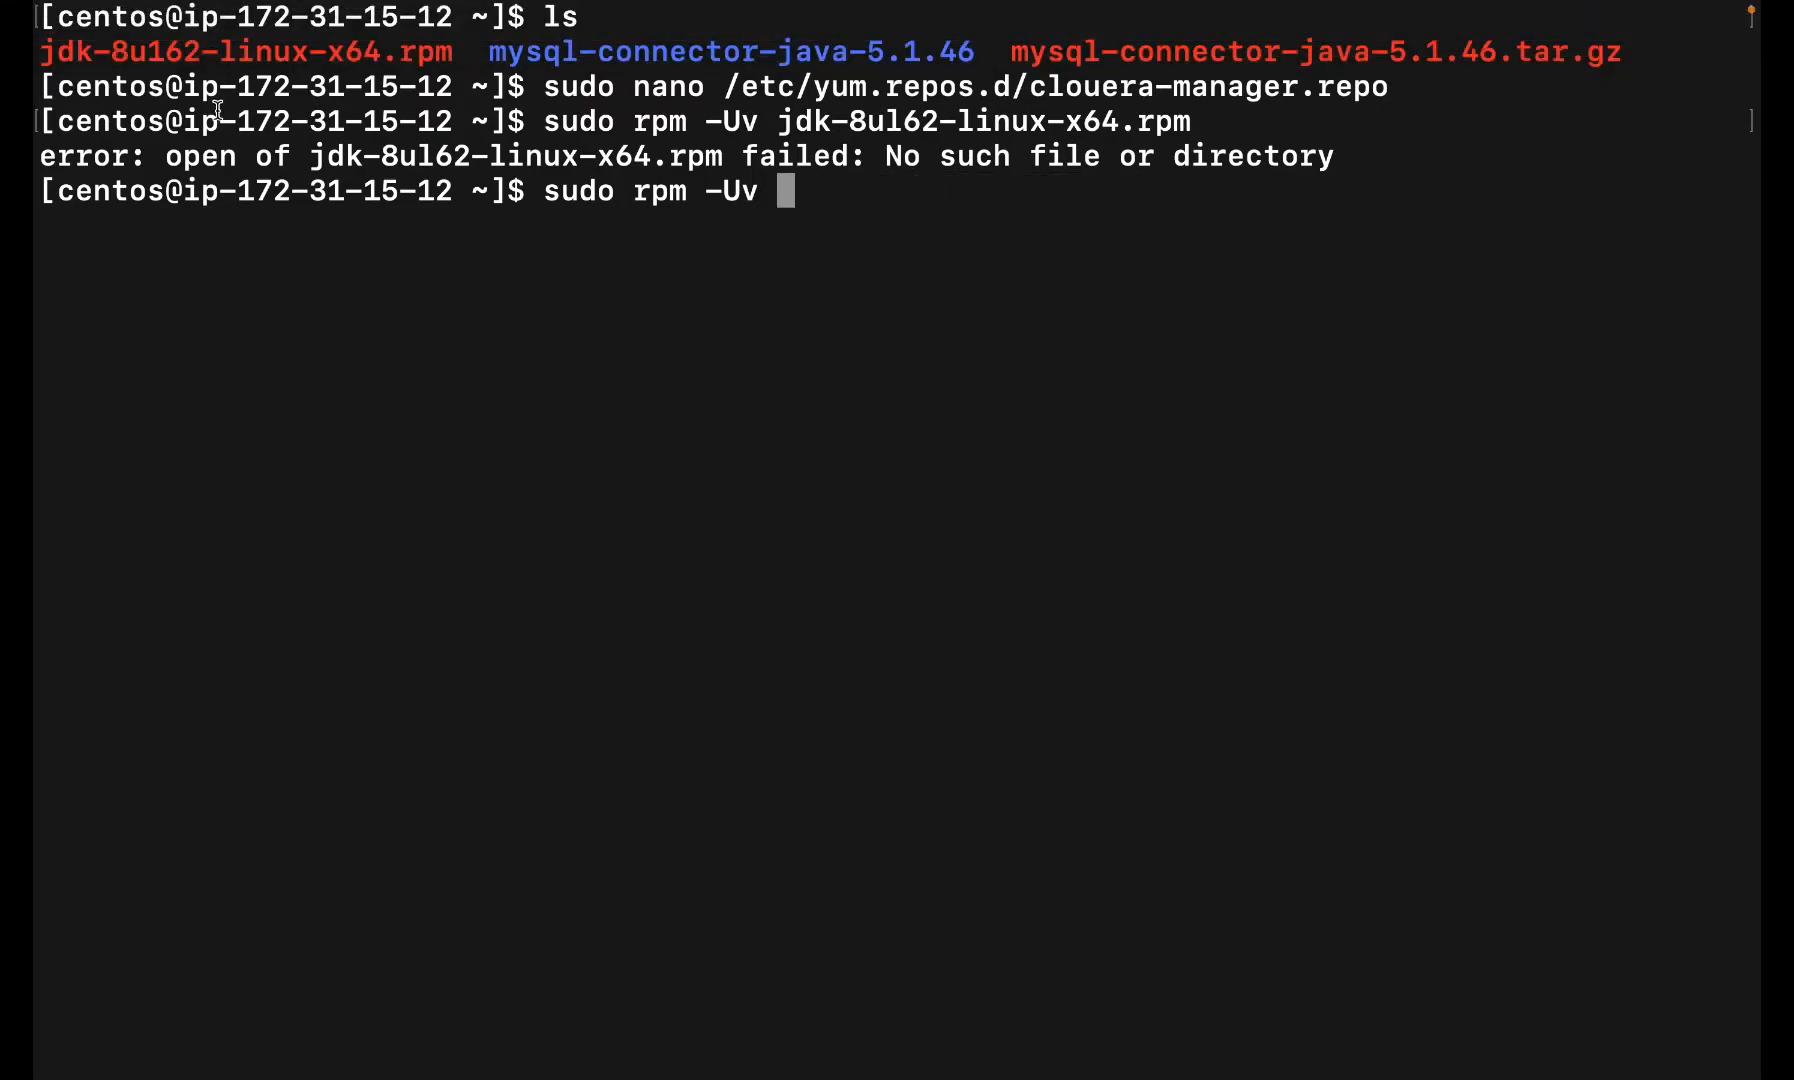
triple_click(240, 60)
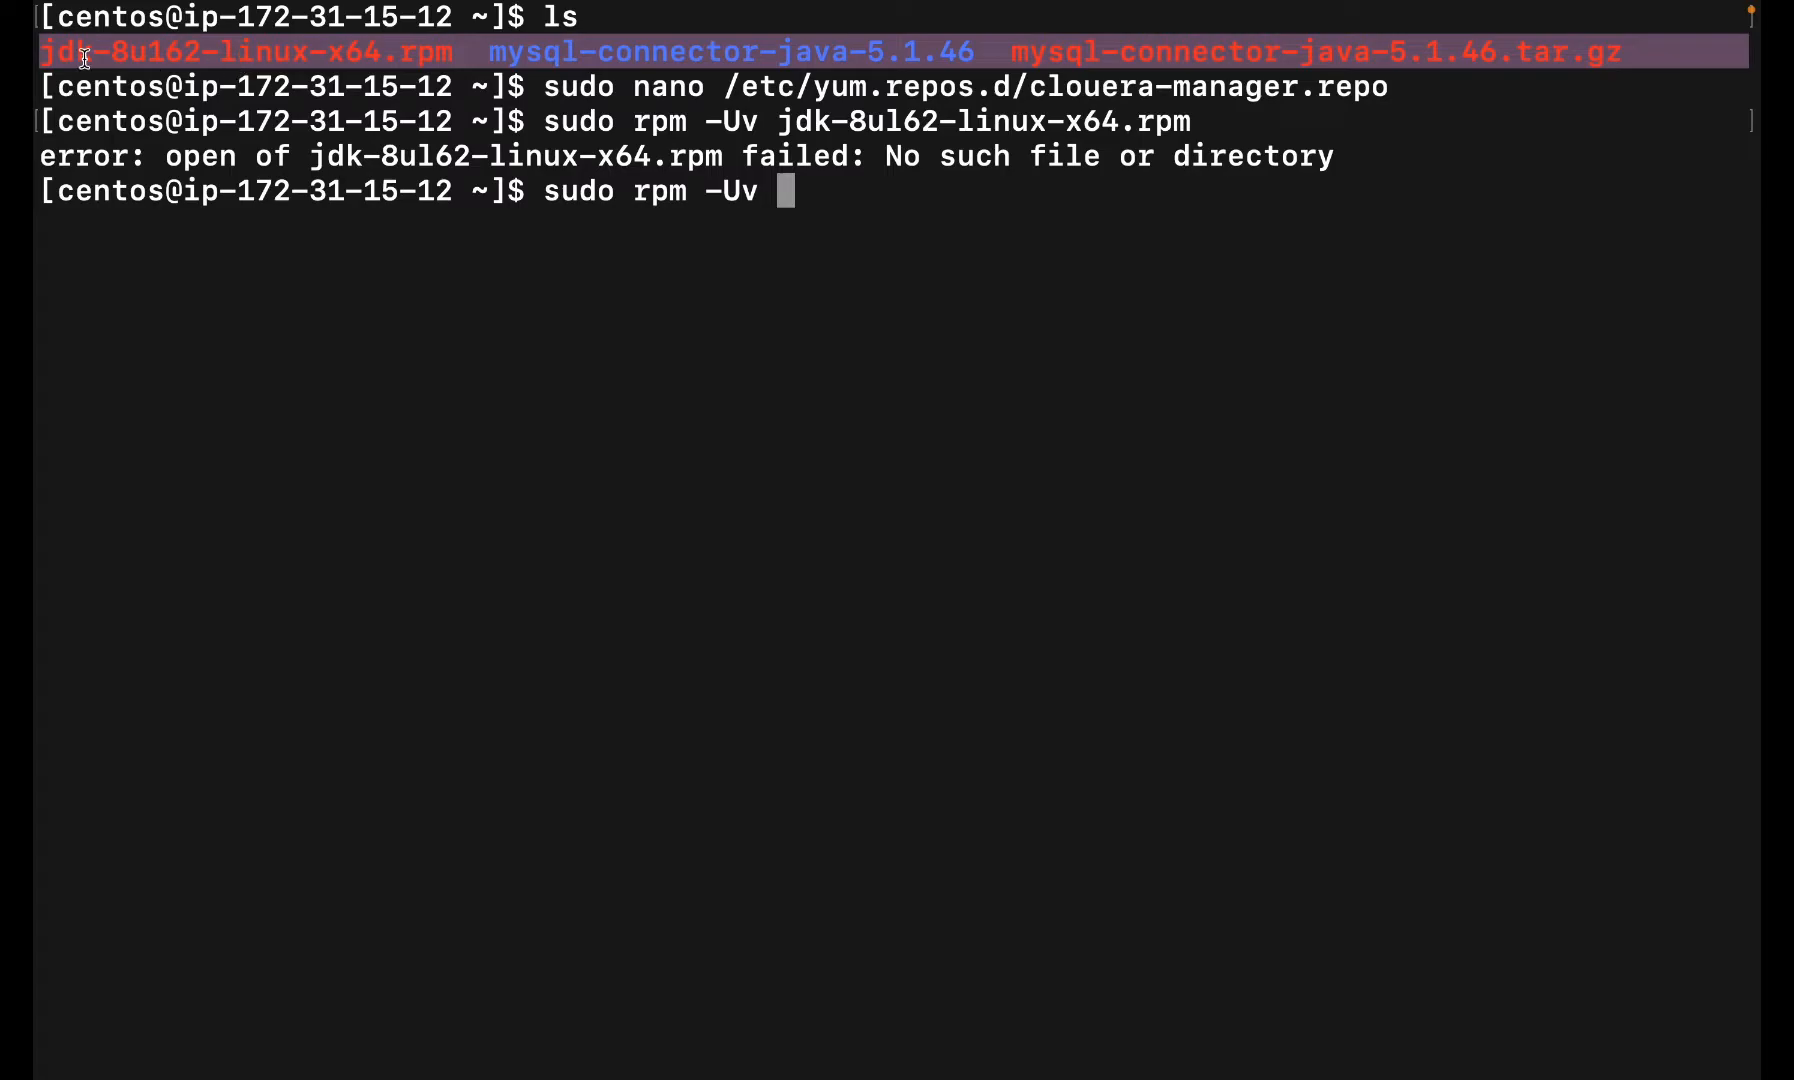
double_click(43, 57)
drag(43, 57, 290, 58)
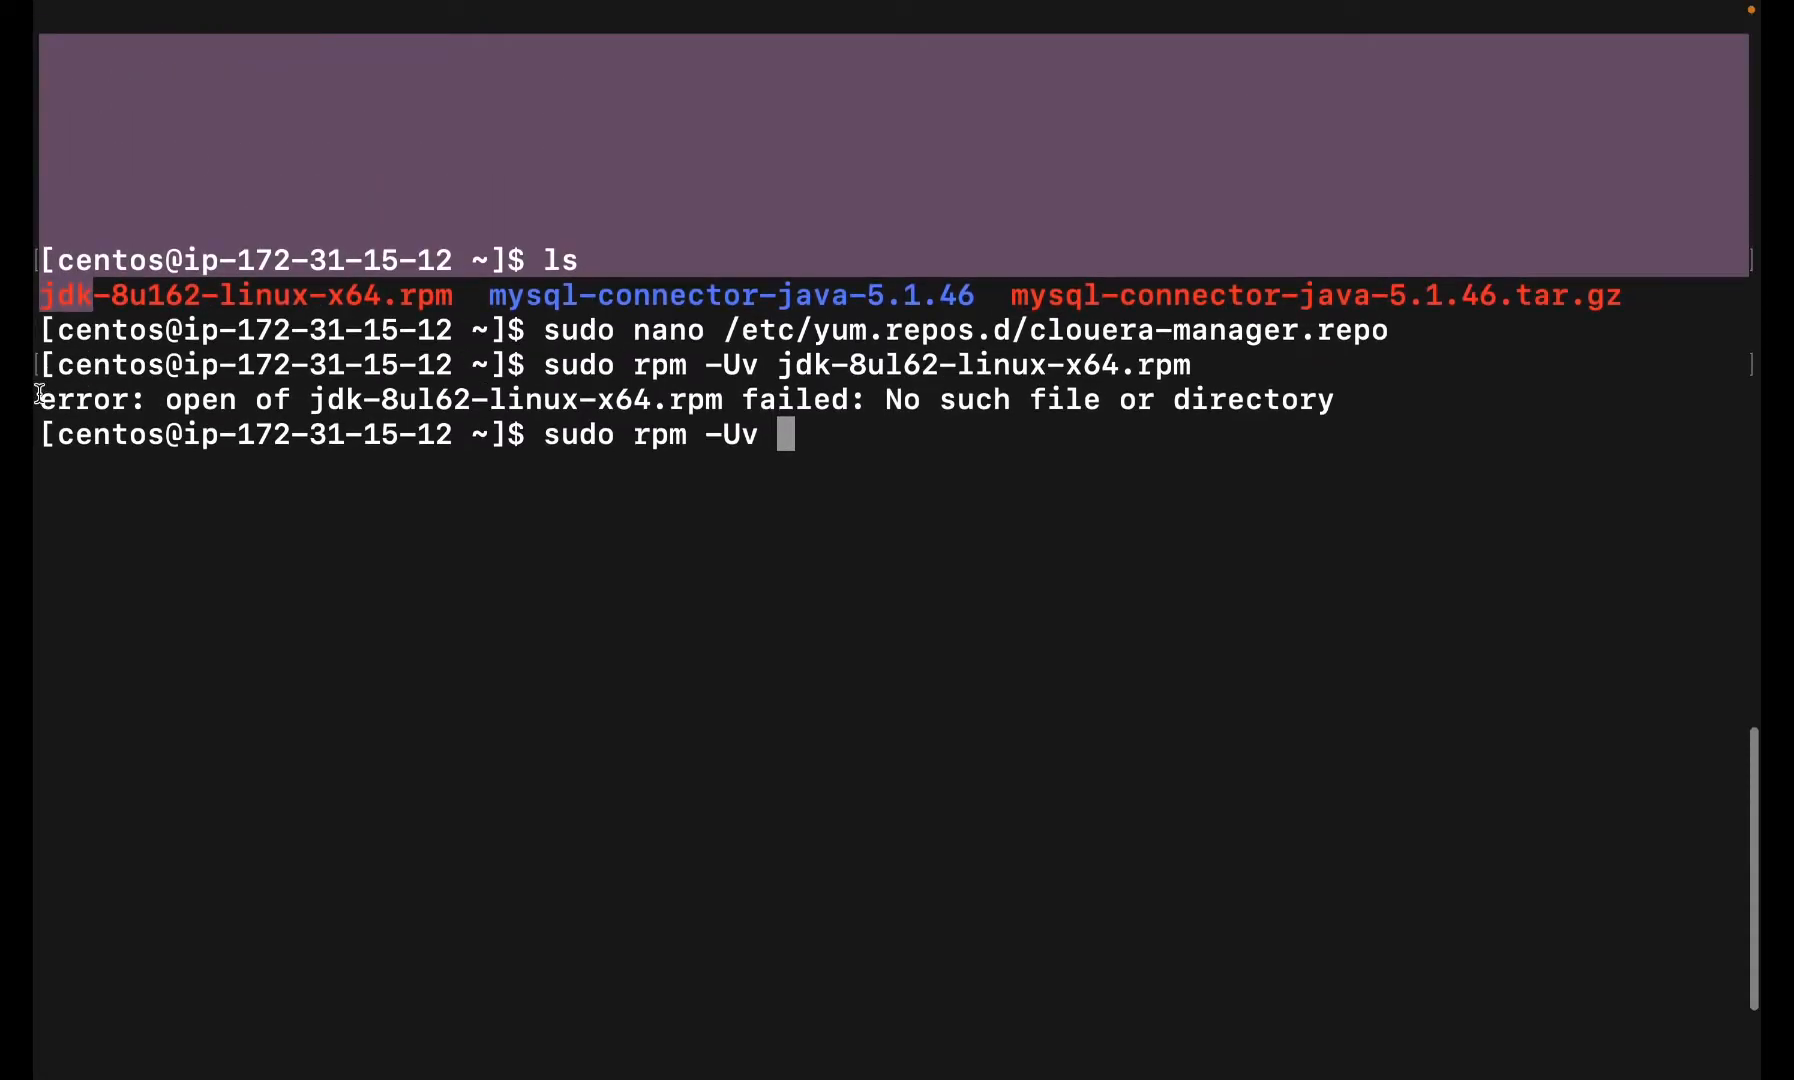
click(58, 320)
drag(40, 295, 461, 299)
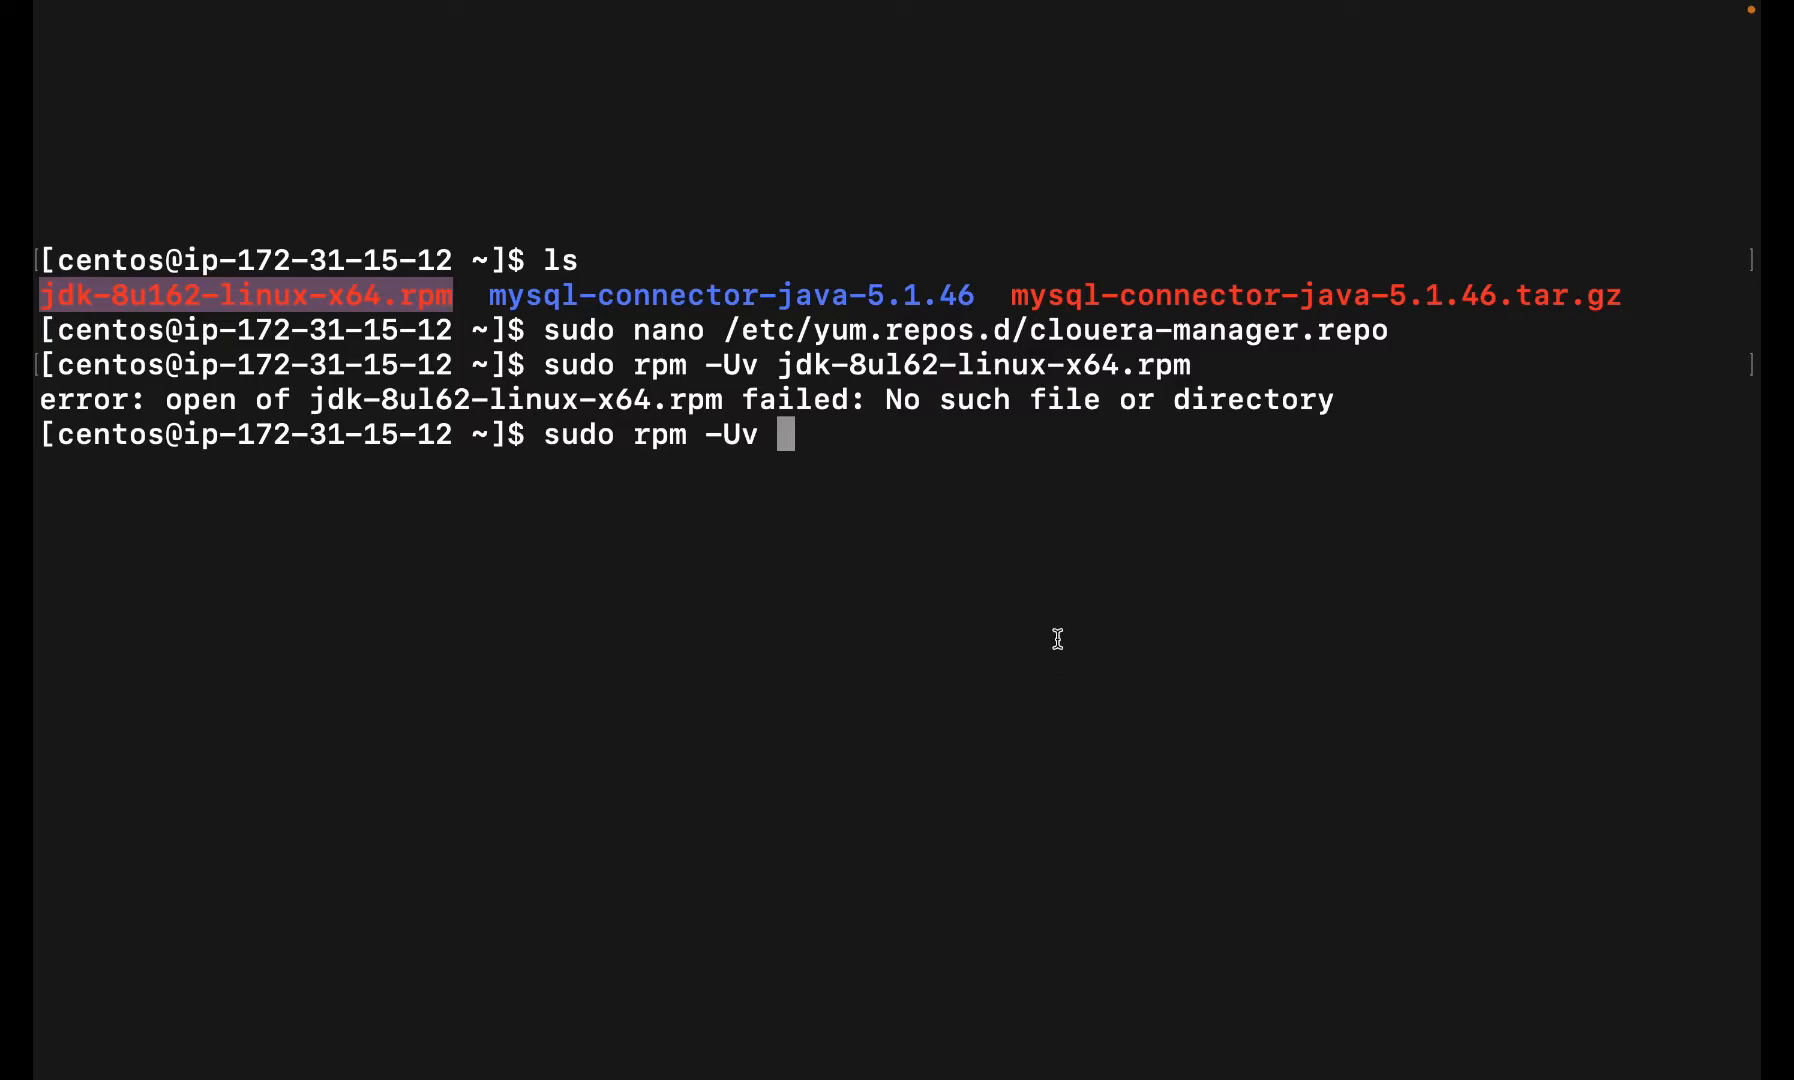
click(986, 576)
key(super+v)
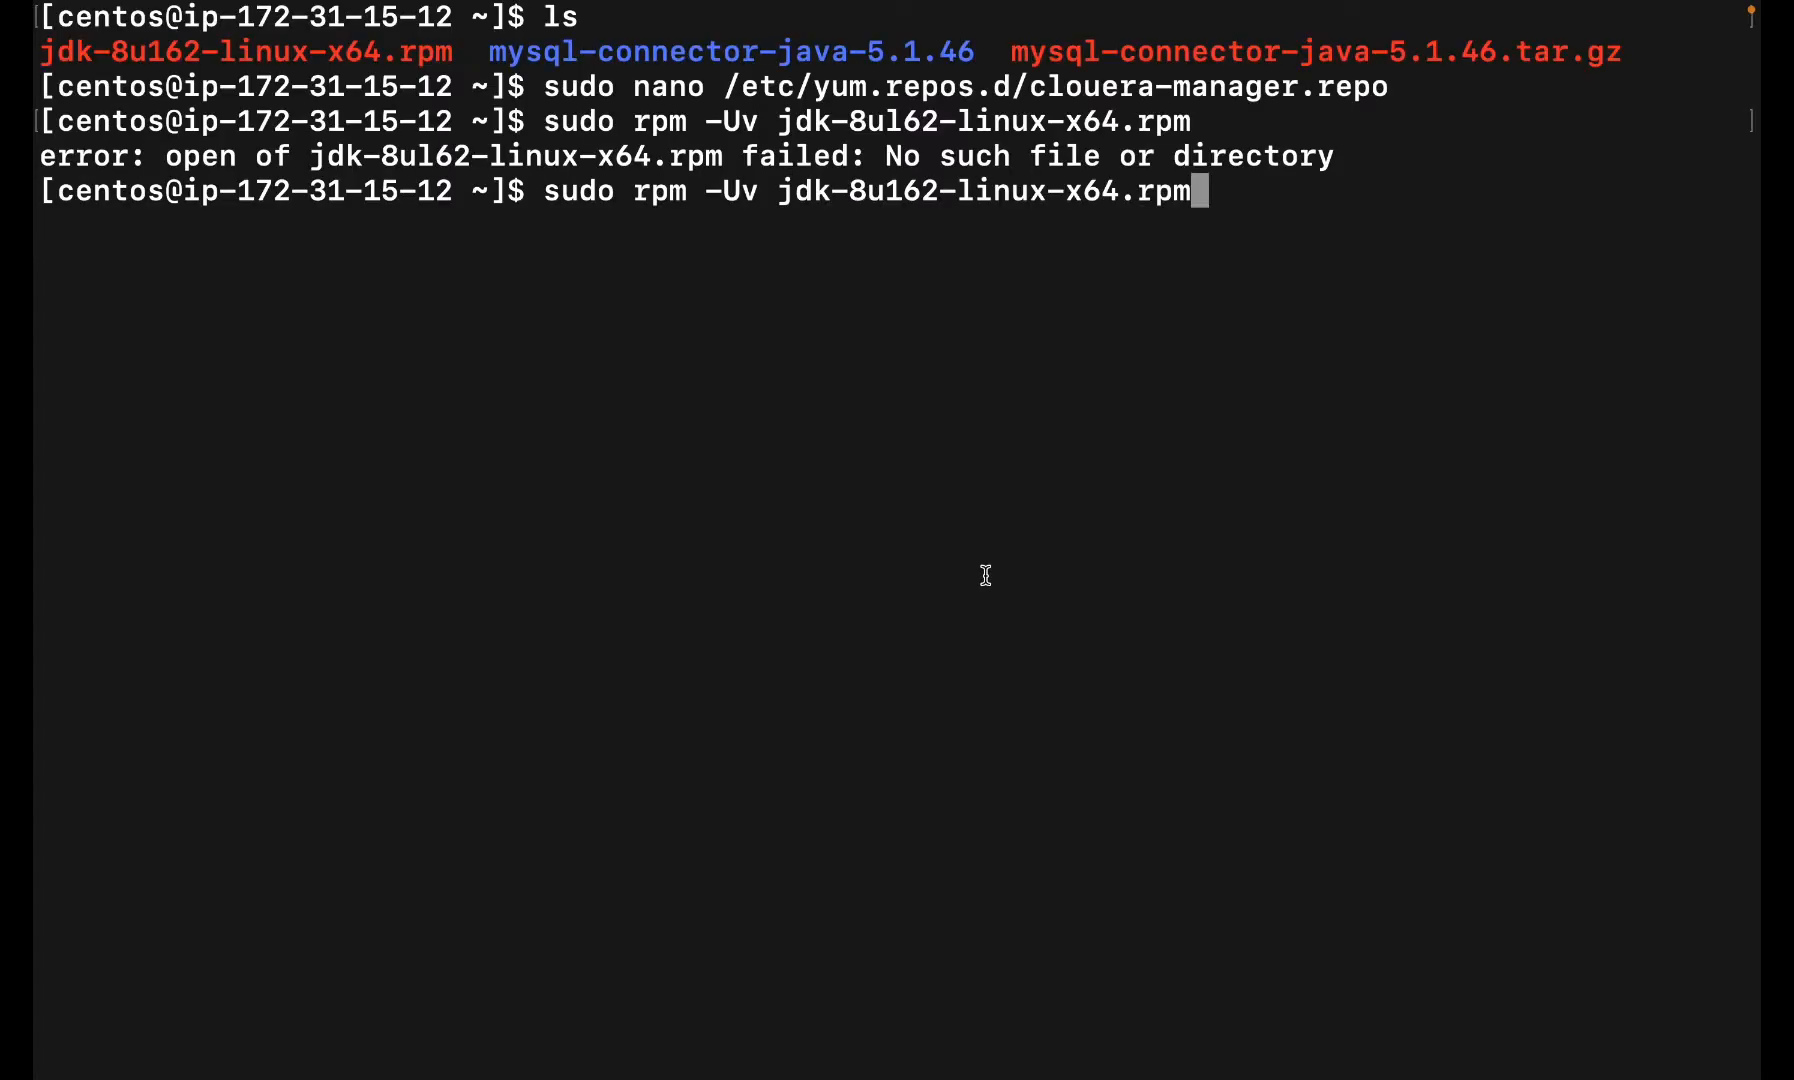
key(Return)
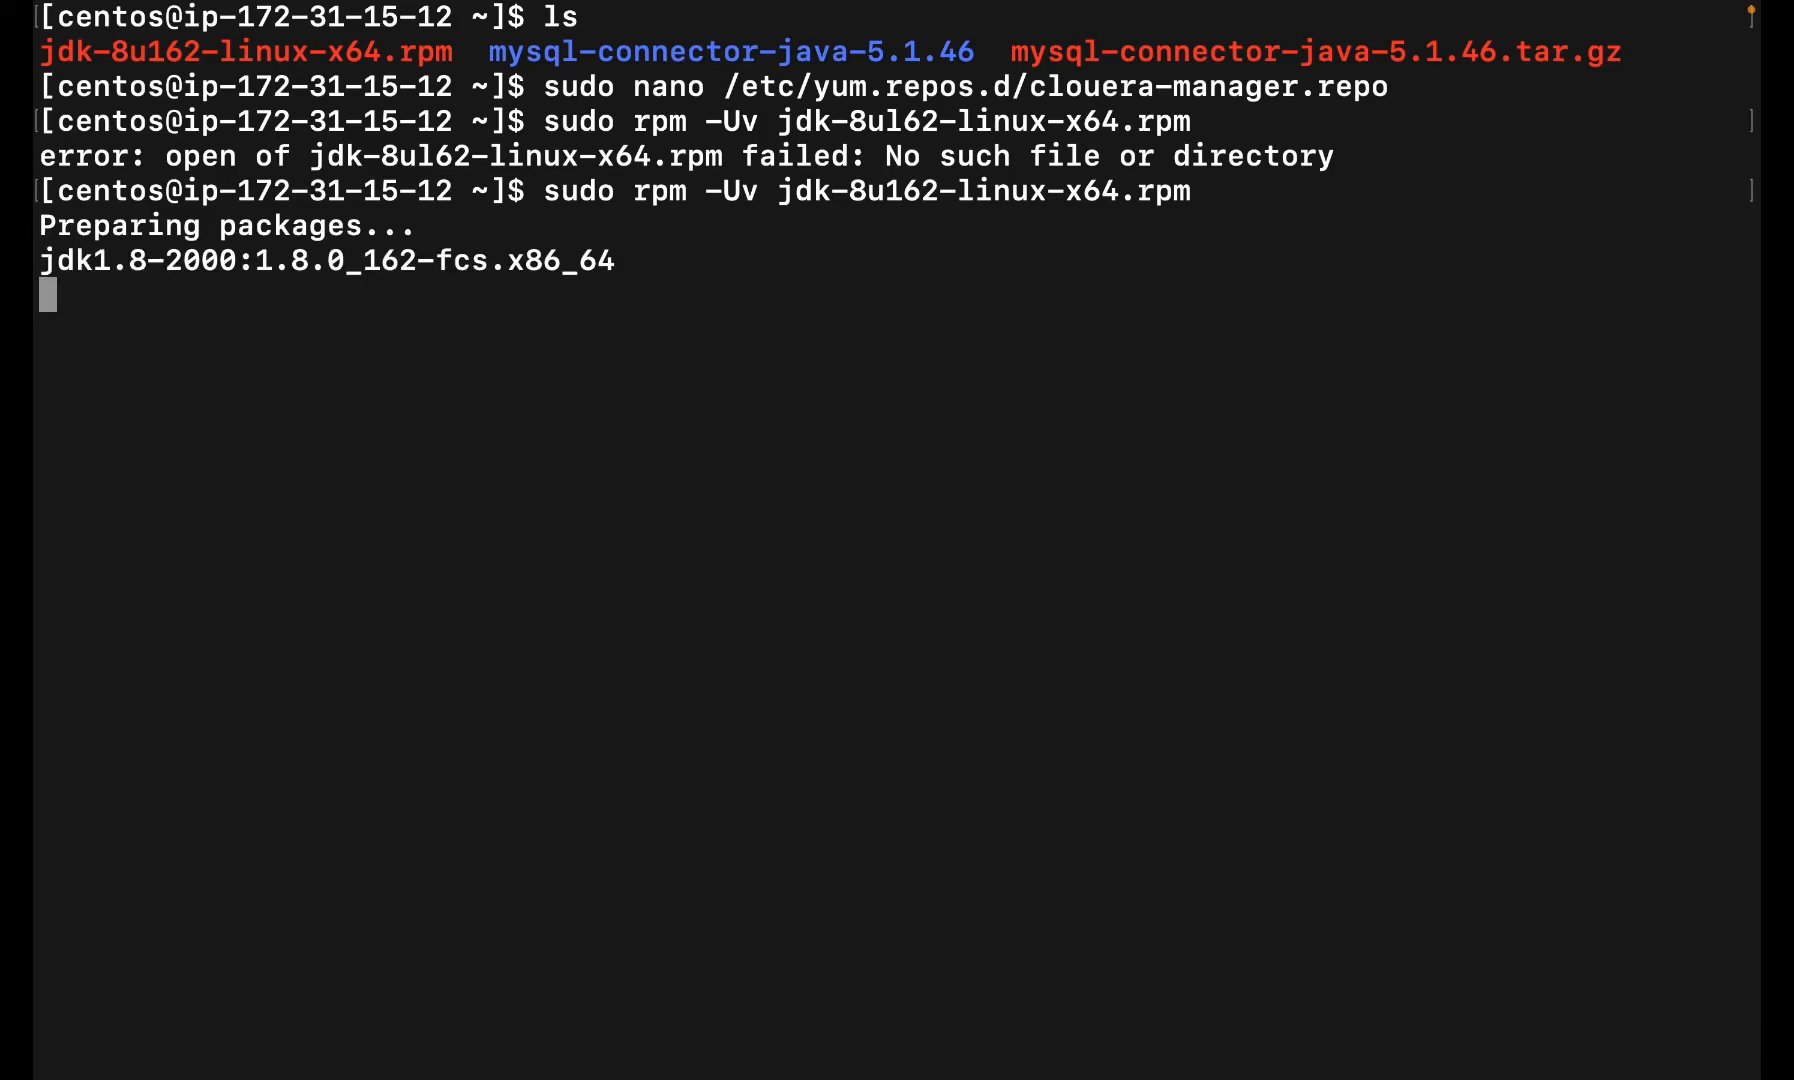
- Check that jdk1.8 installed, then bring up the EC2 instances page
key(ctrl+Right)
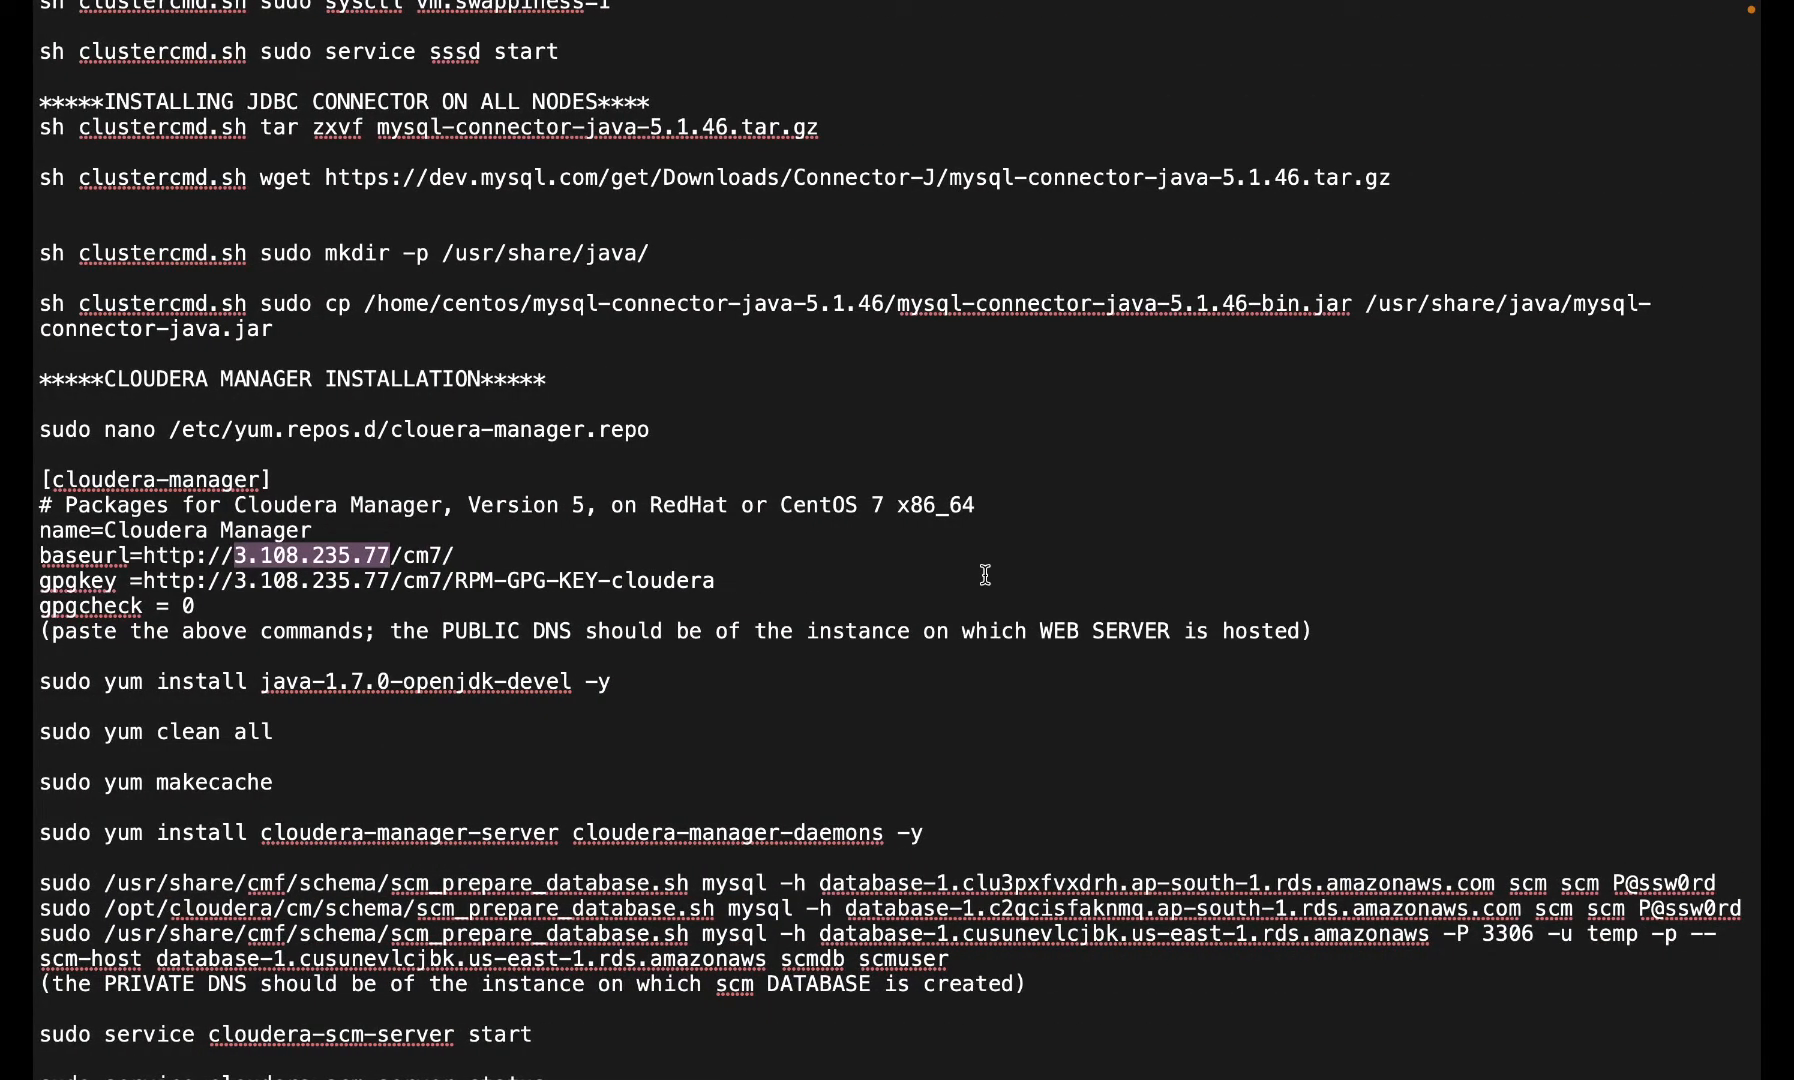
key(ctrl+Left)
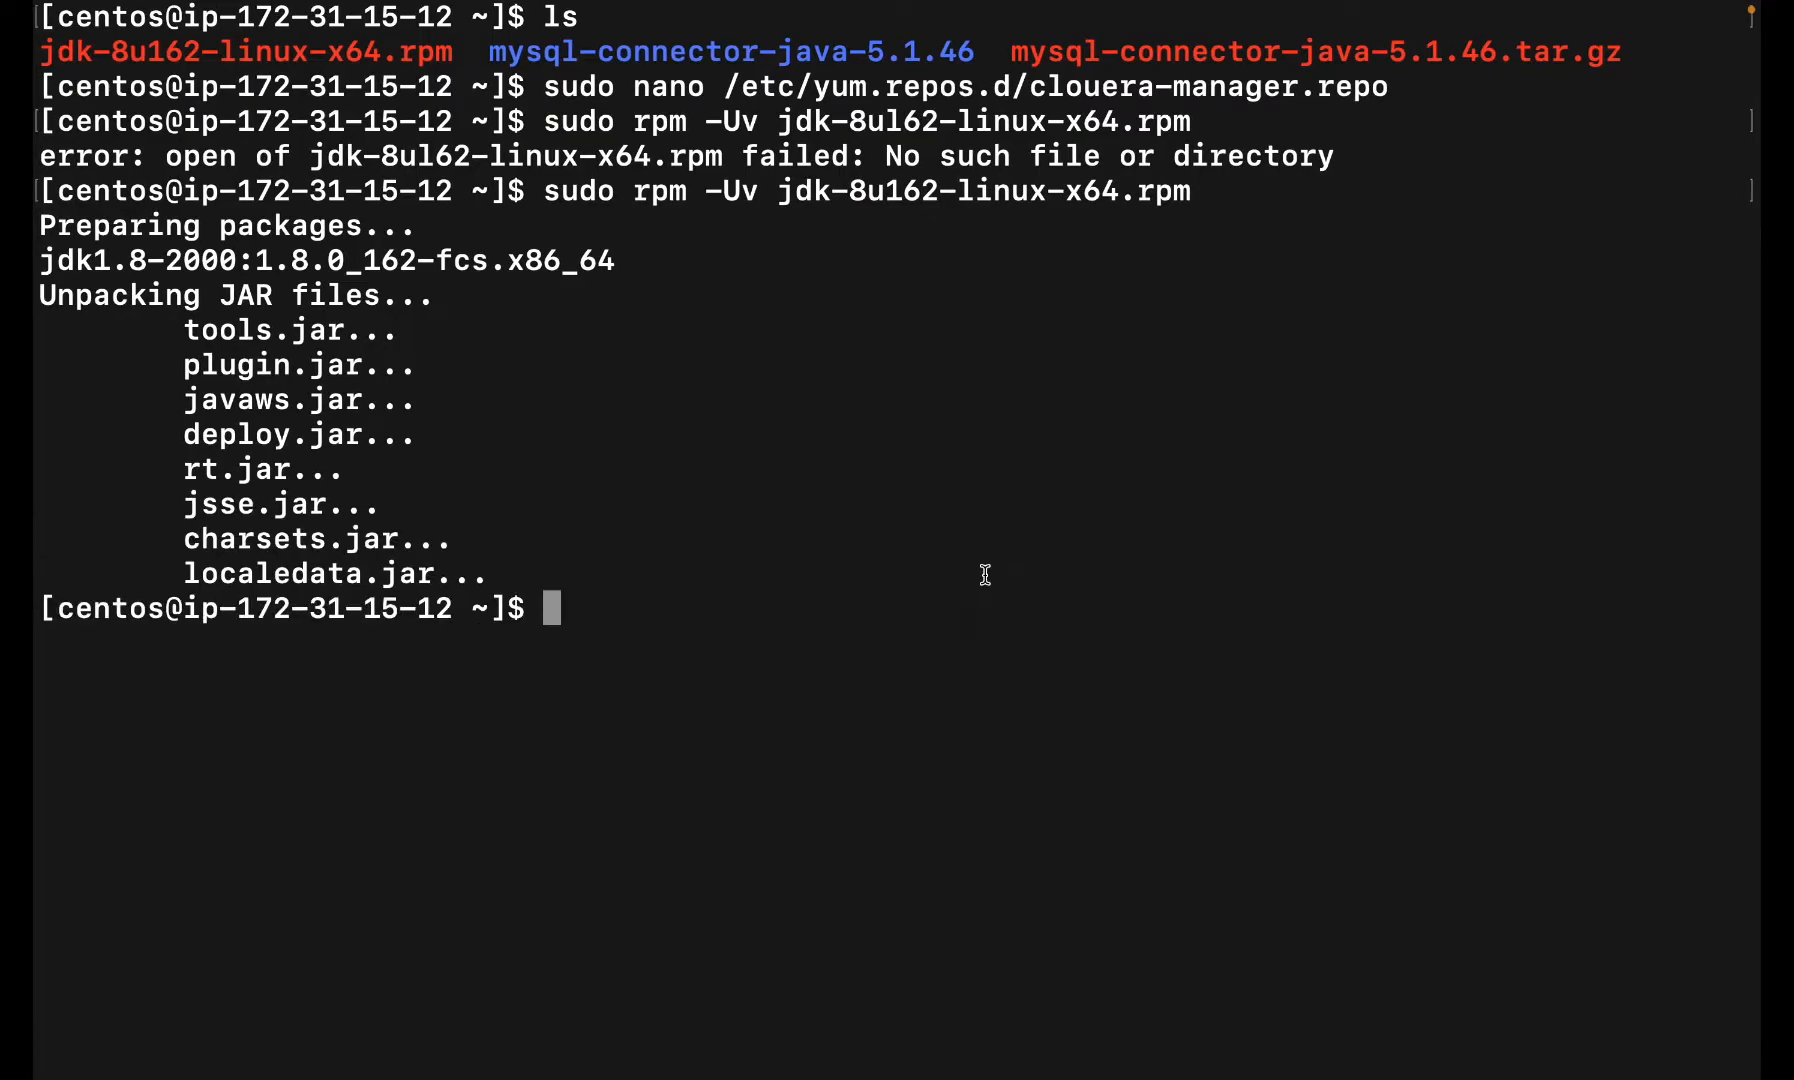
key(ctrl+Right)
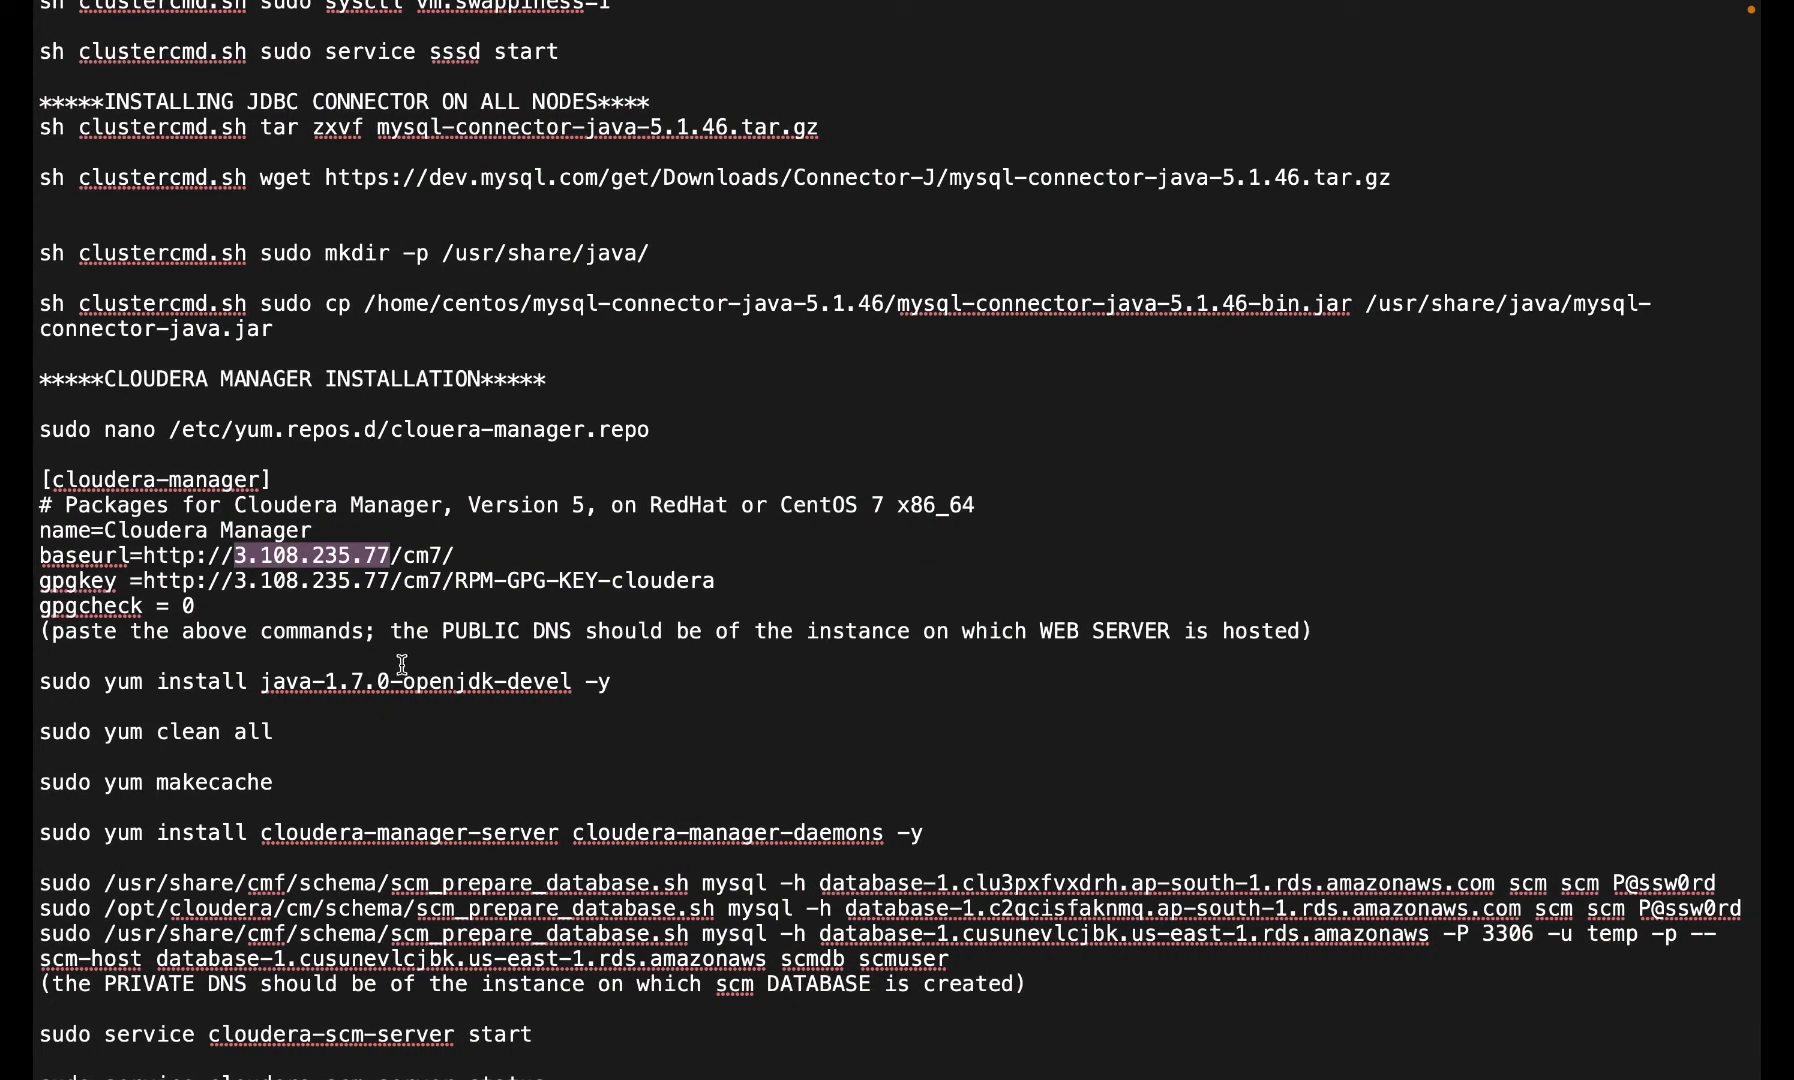
key(ctrl+Left)
key(ctrl+Left)
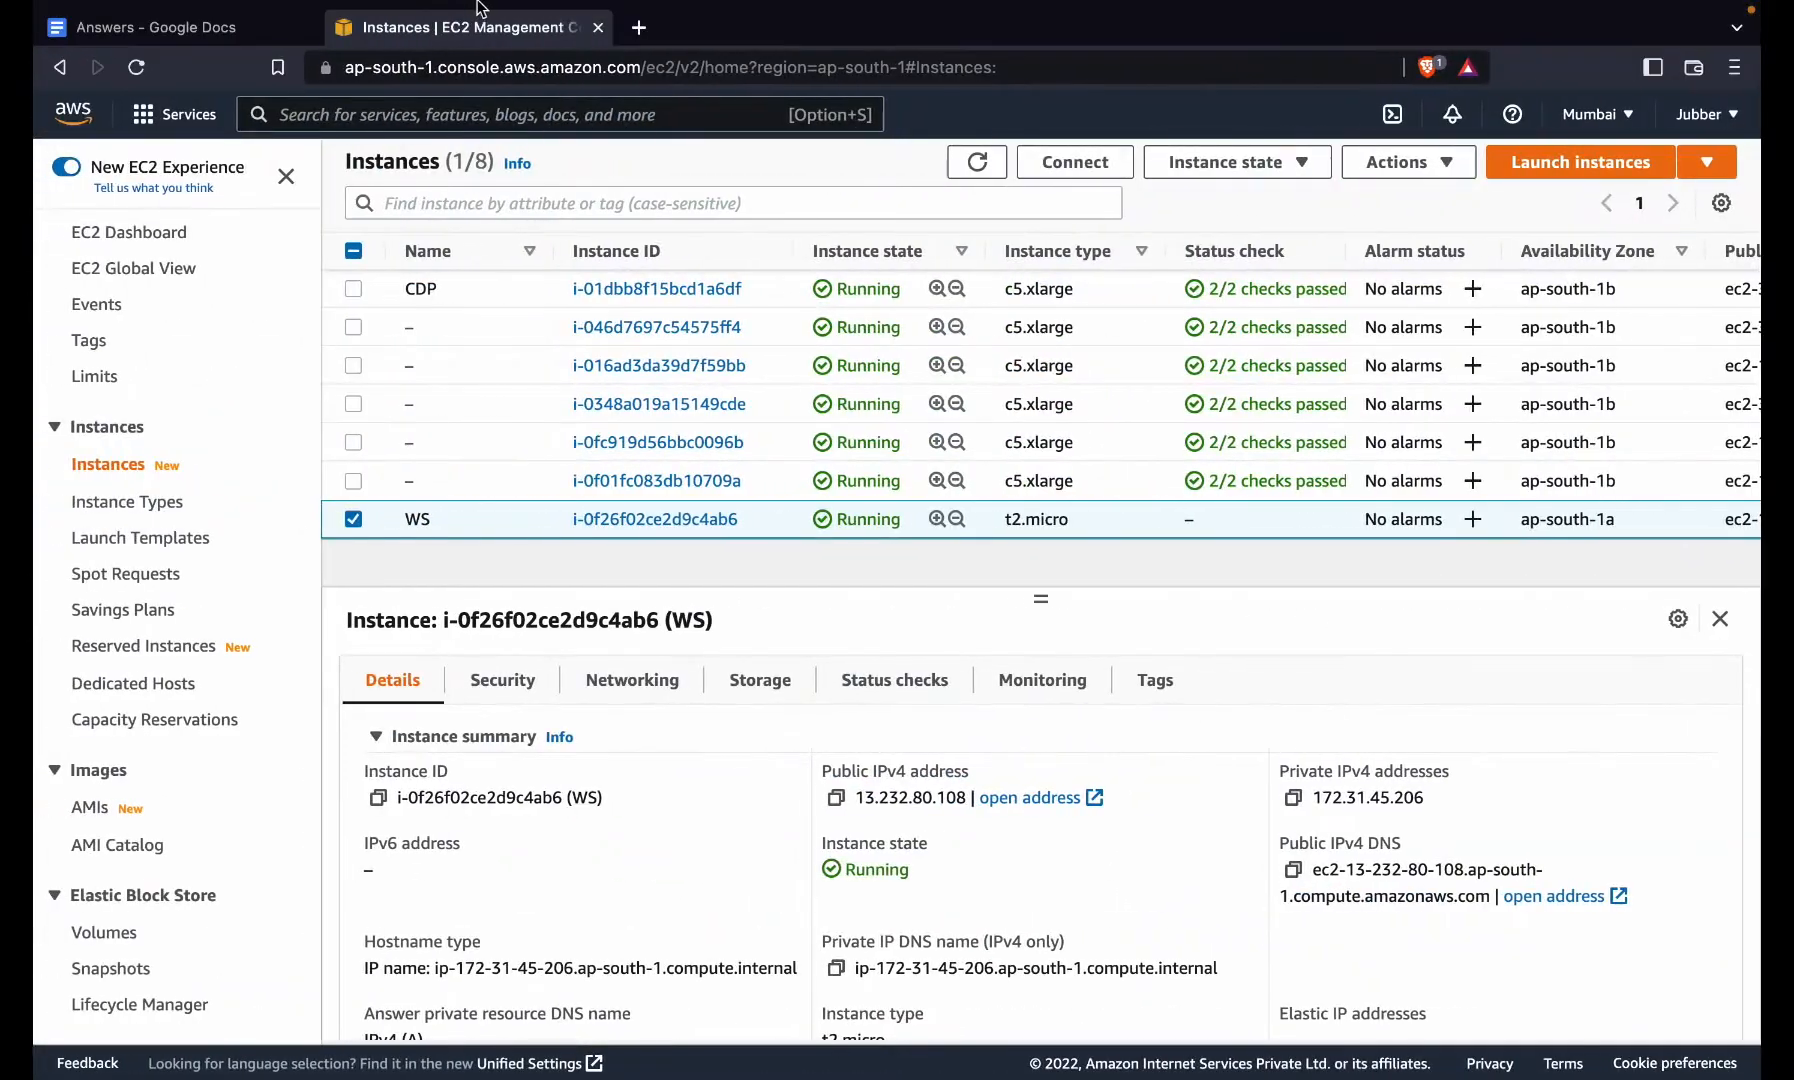
- Put the WS public IPv4 13.232.80.108 into the notes' baseurl and gpgkey lines
click(833, 799)
key(ctrl+Right)
key(ctrl+Right)
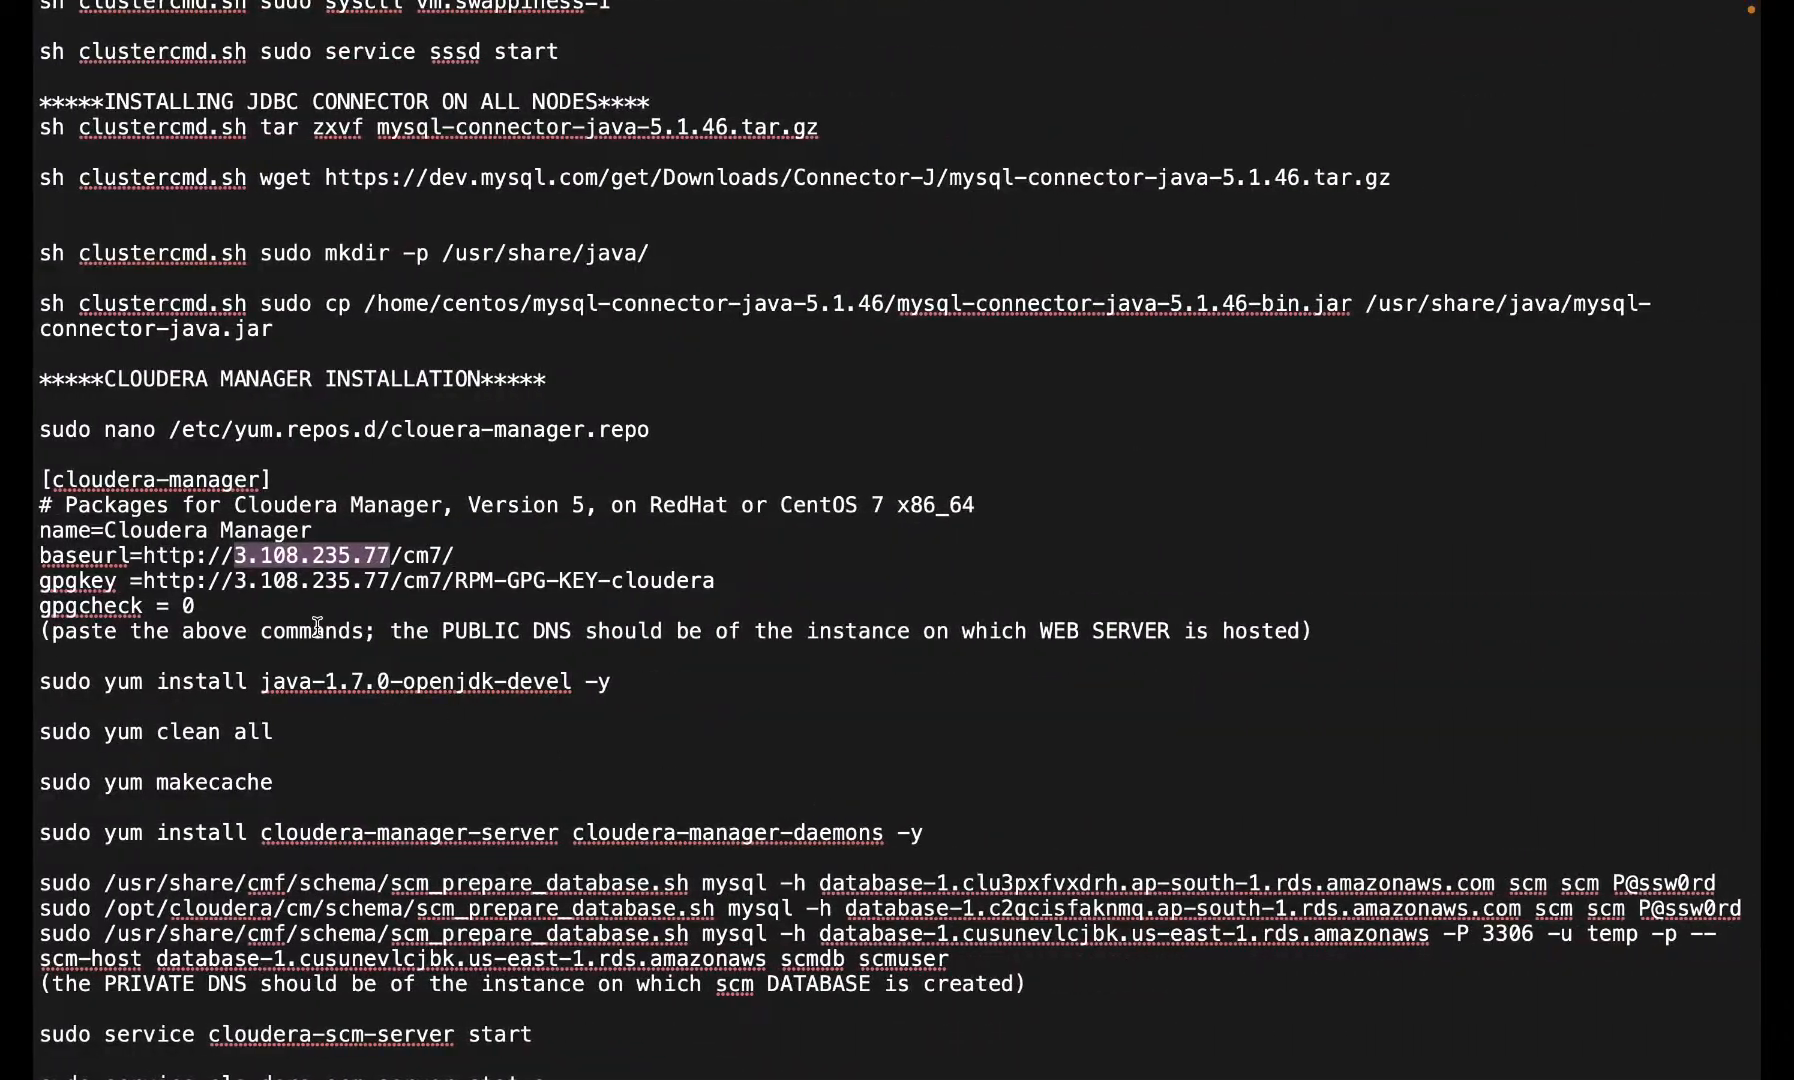
key(super+v)
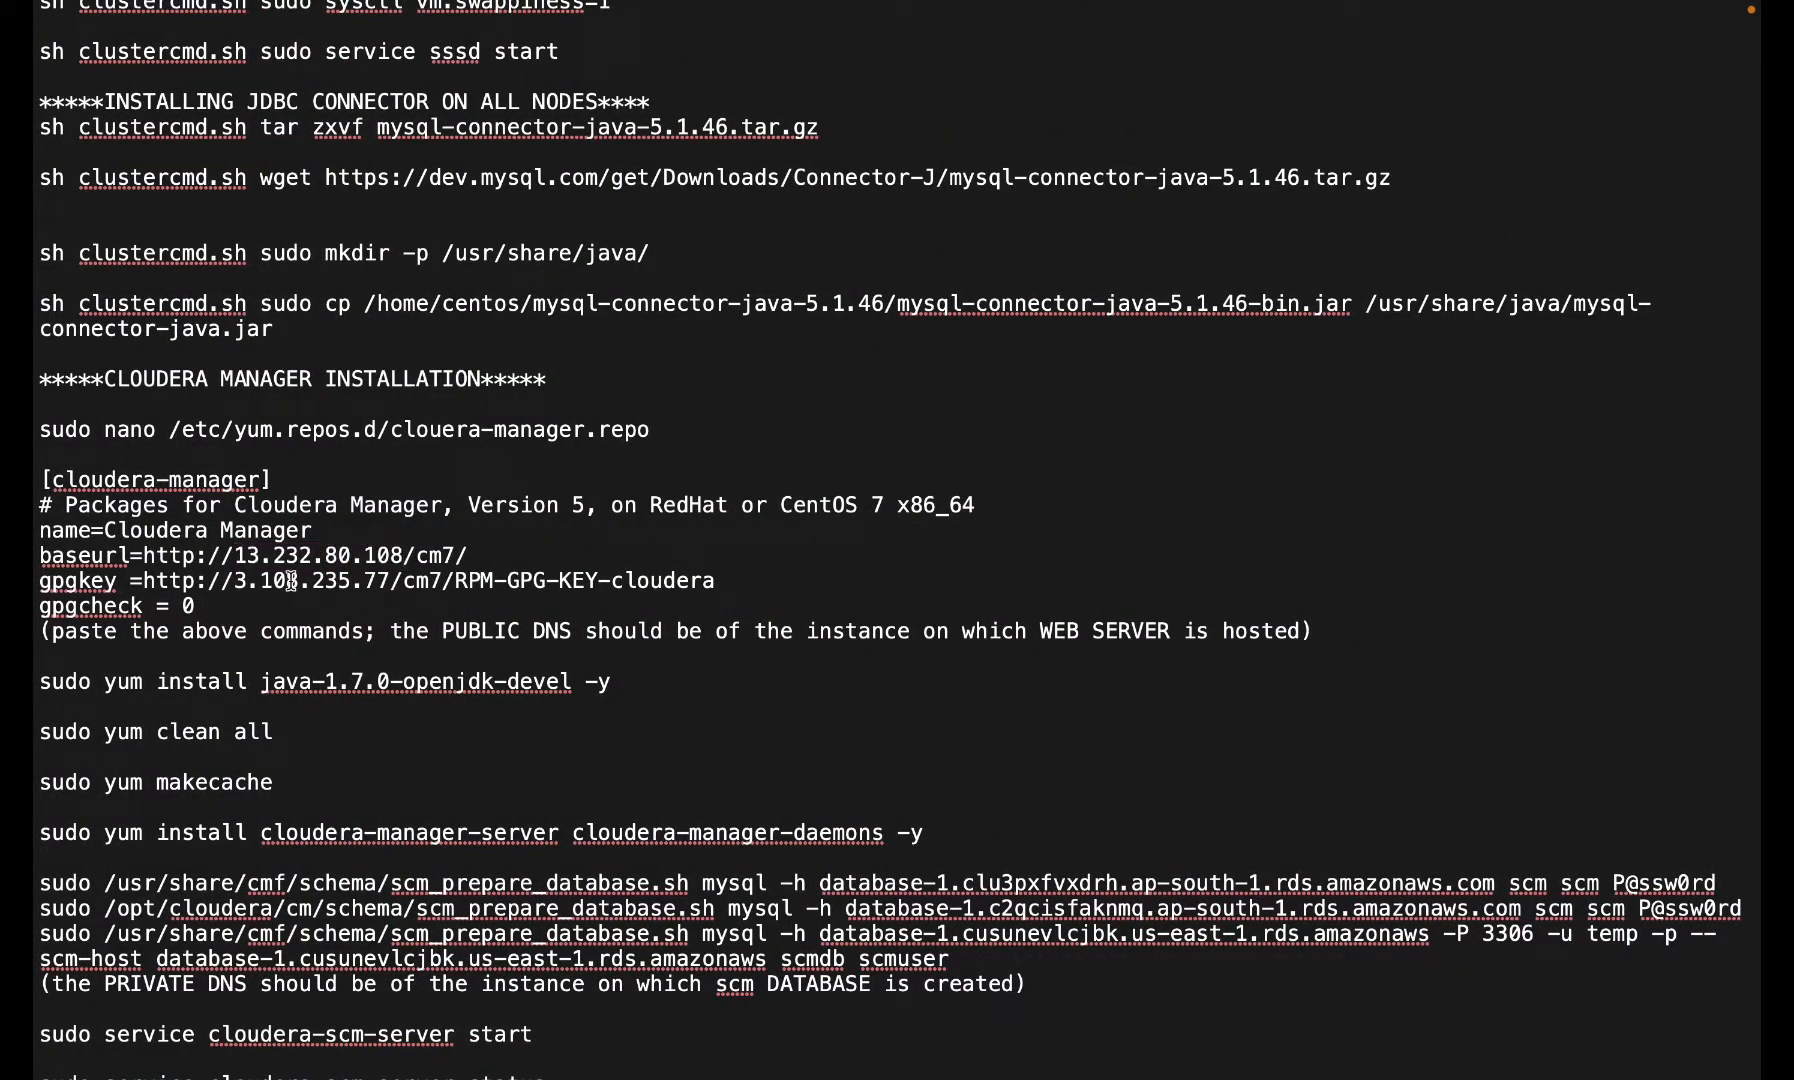
double_click(304, 590)
key(super+v)
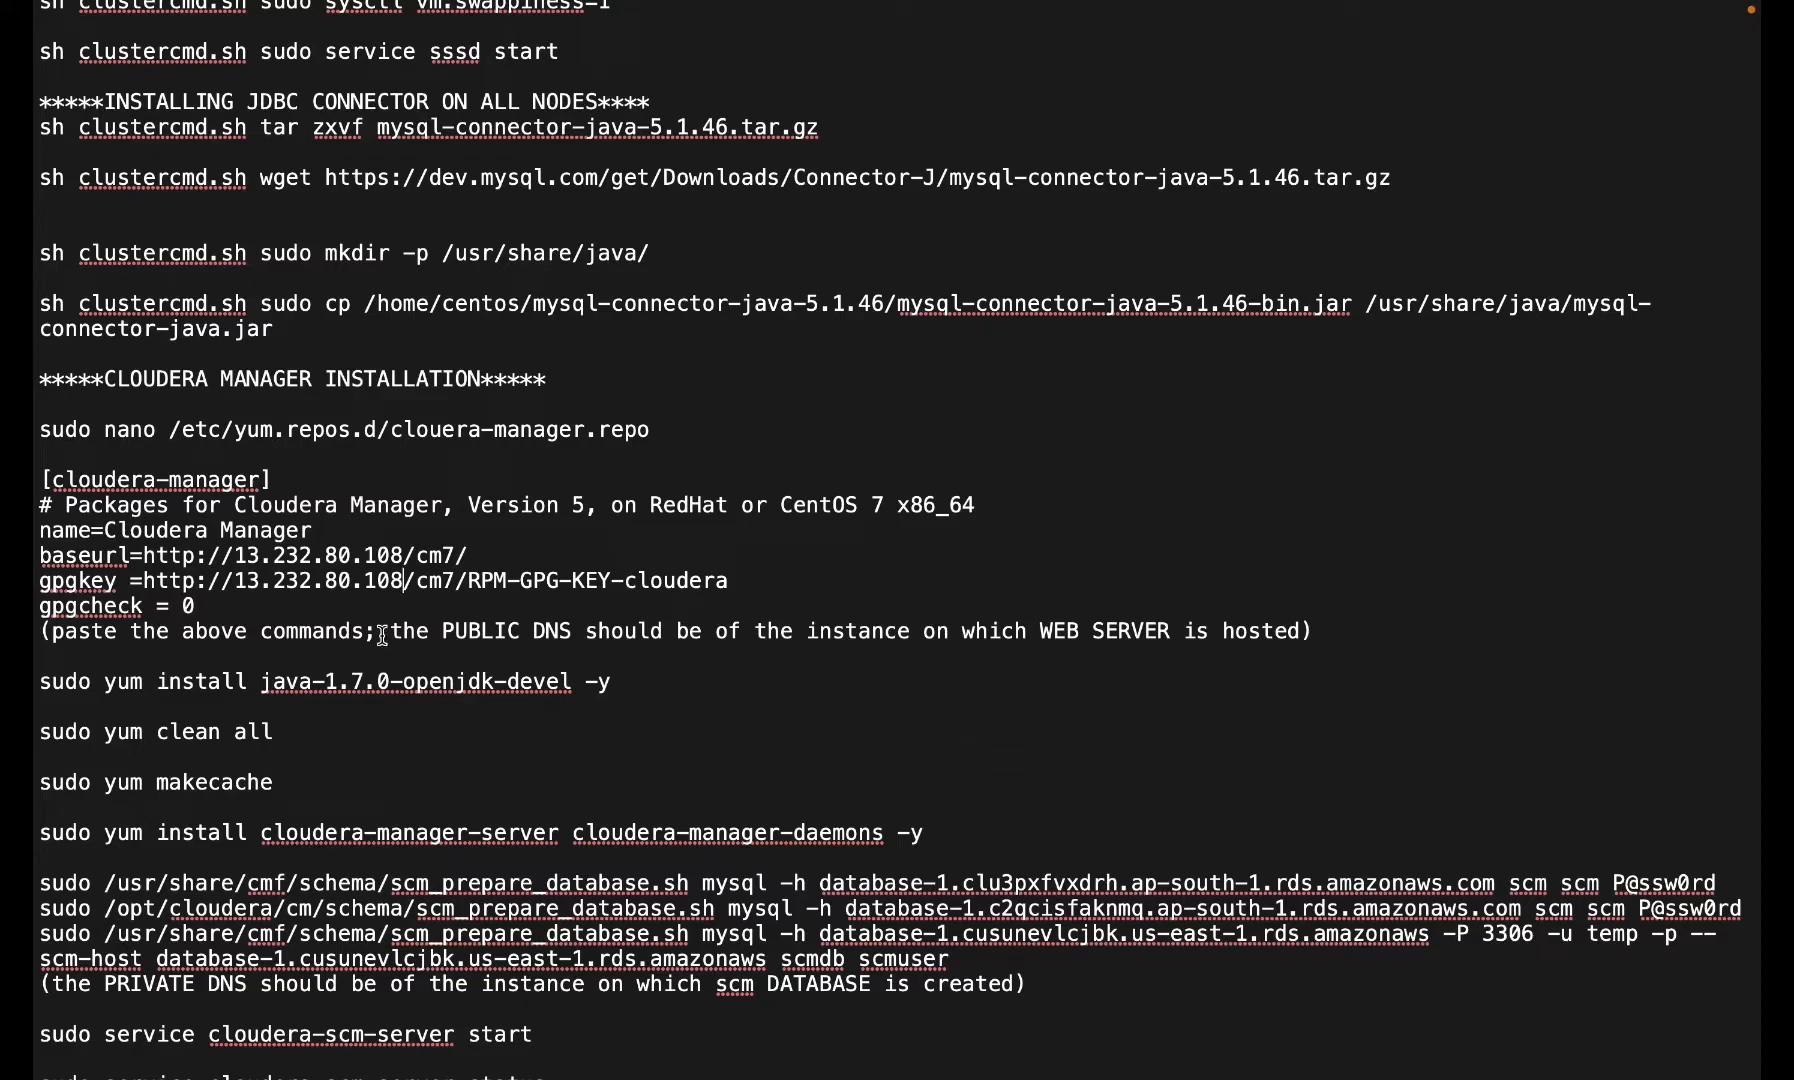
- Paste the repo block into clouera-manager.repo in nano, save it and exit
triple_click(96, 432)
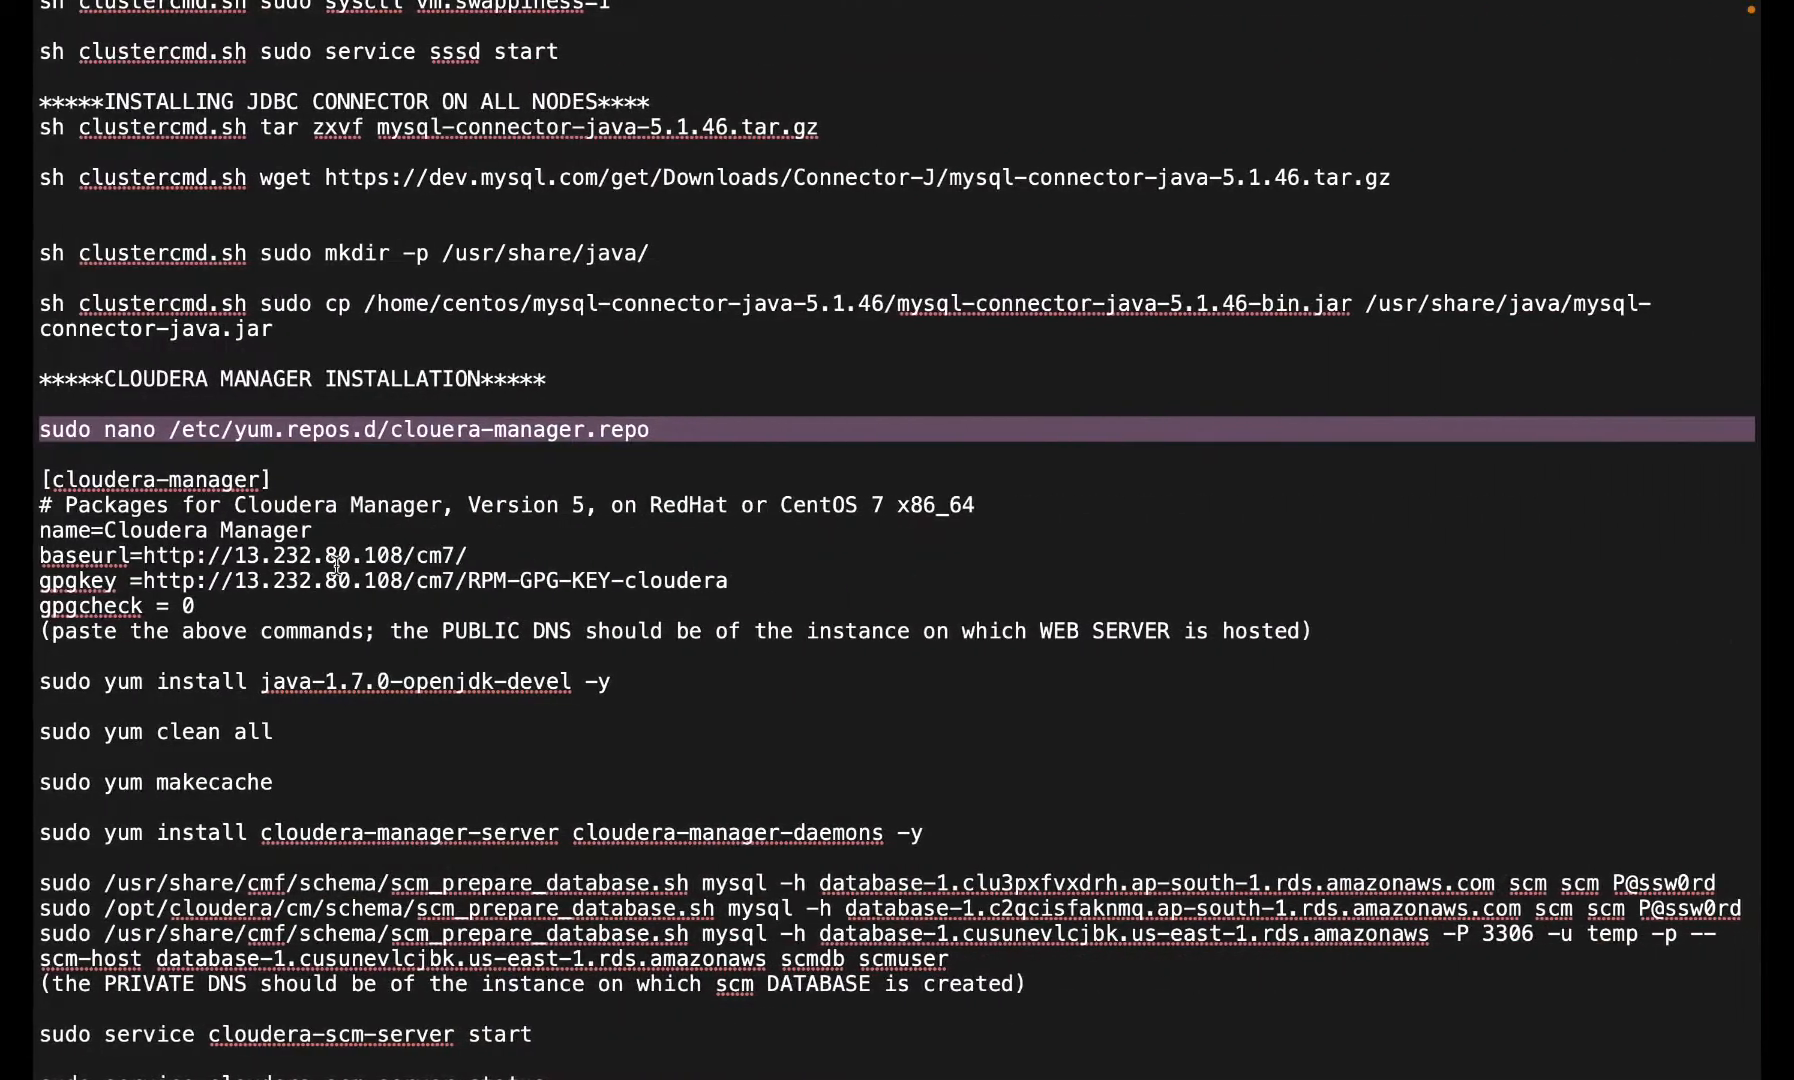
drag(37, 482, 255, 603)
key(super+c)
key(ctrl+Left)
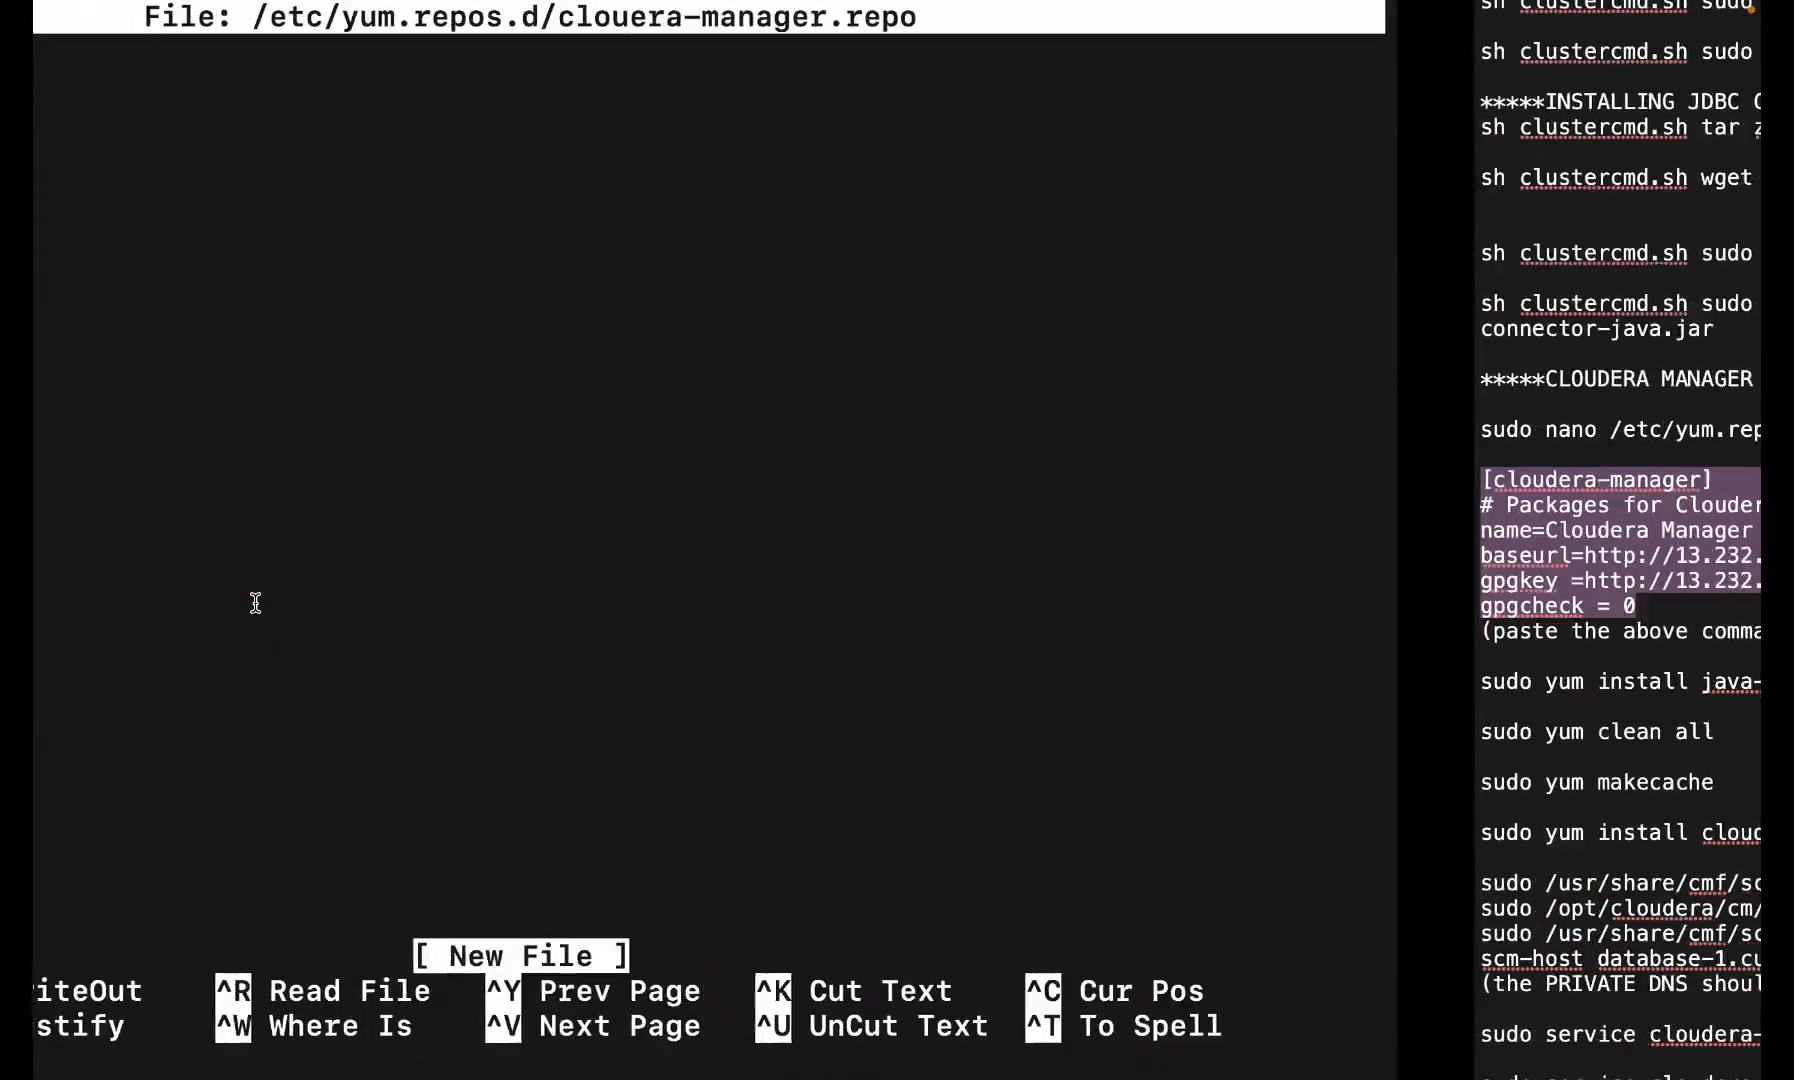
key(super+v)
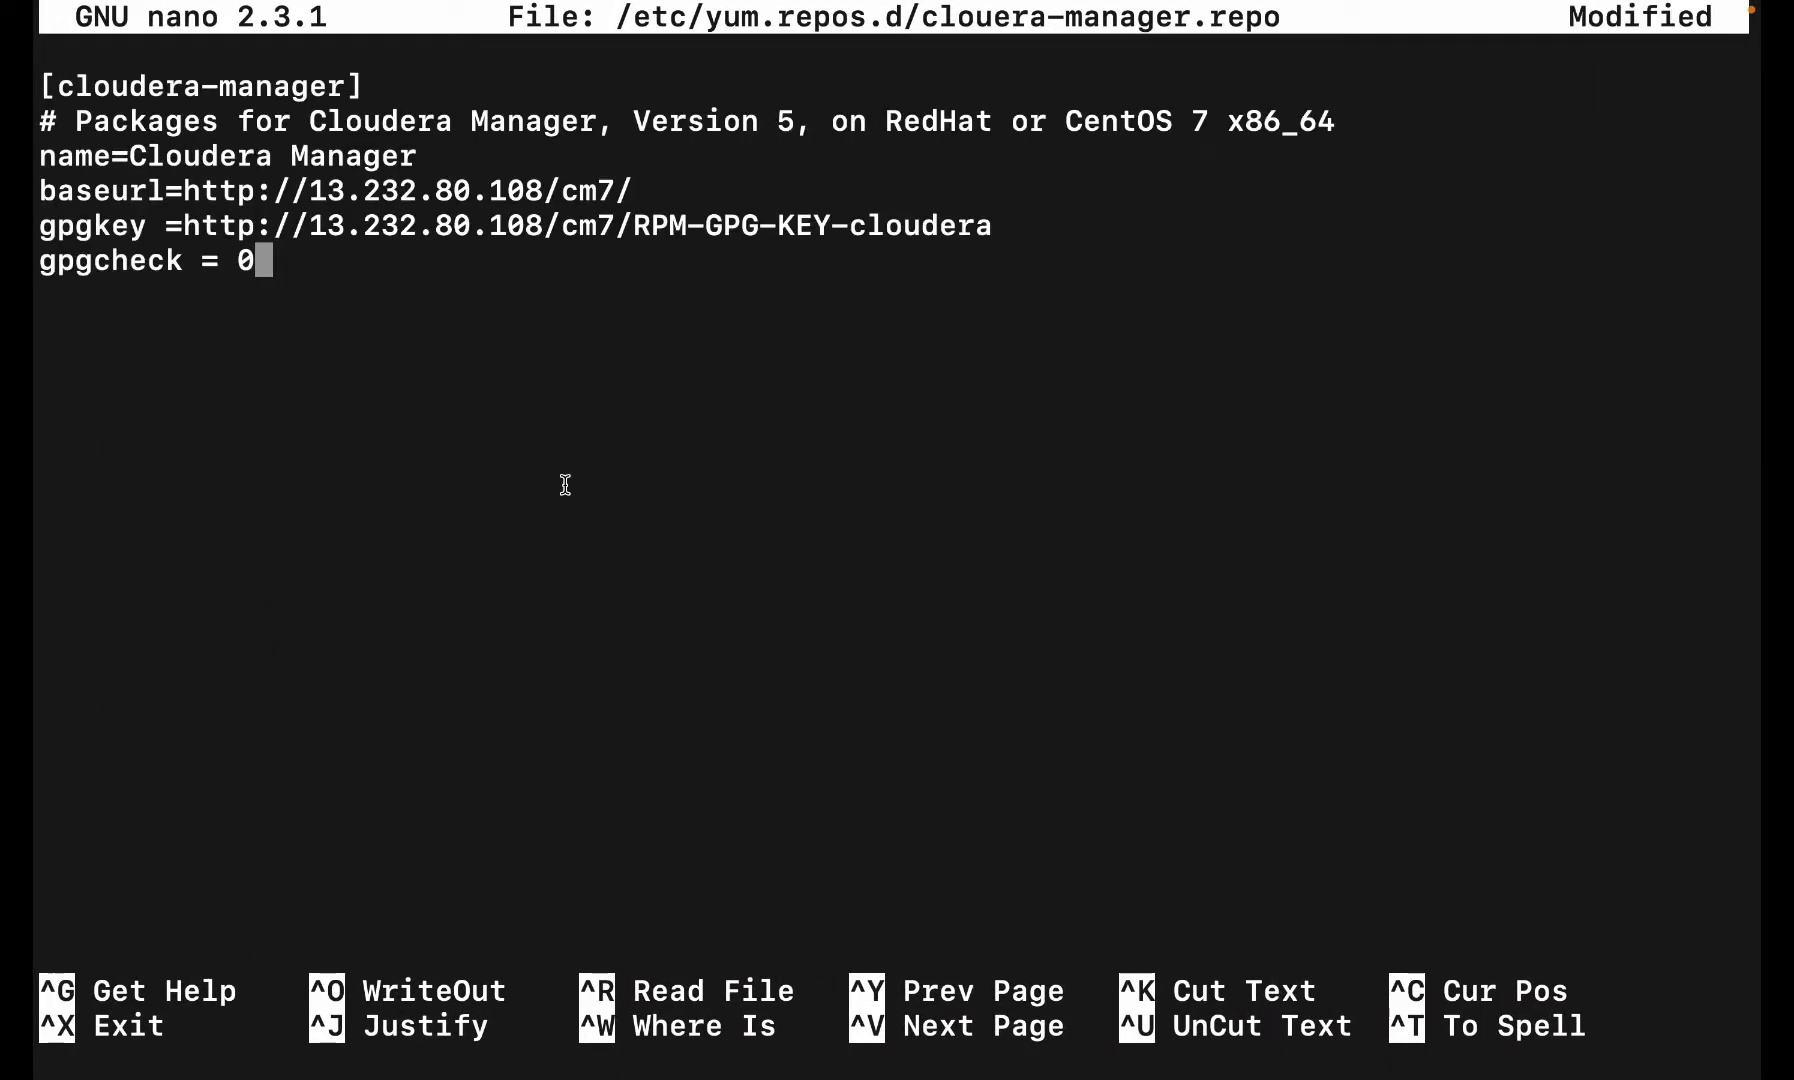
key(ctrl+o)
key(Return)
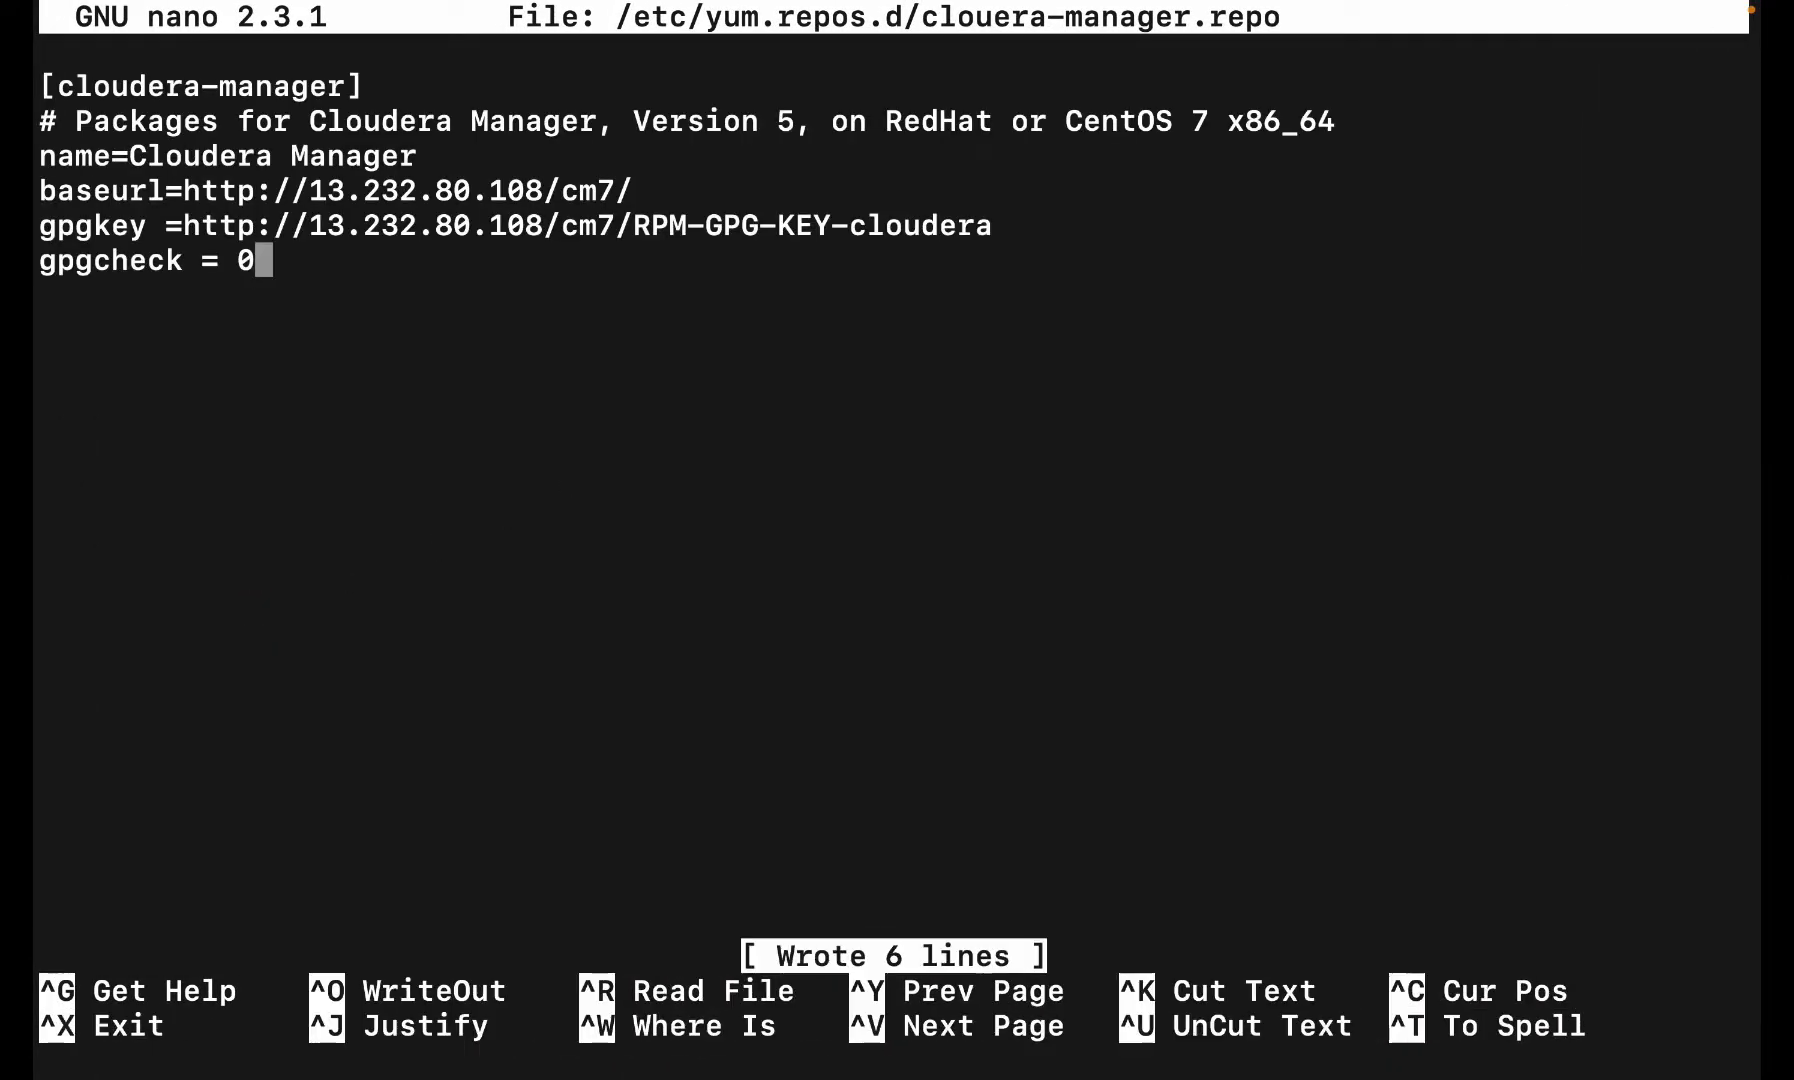
key(ctrl+x)
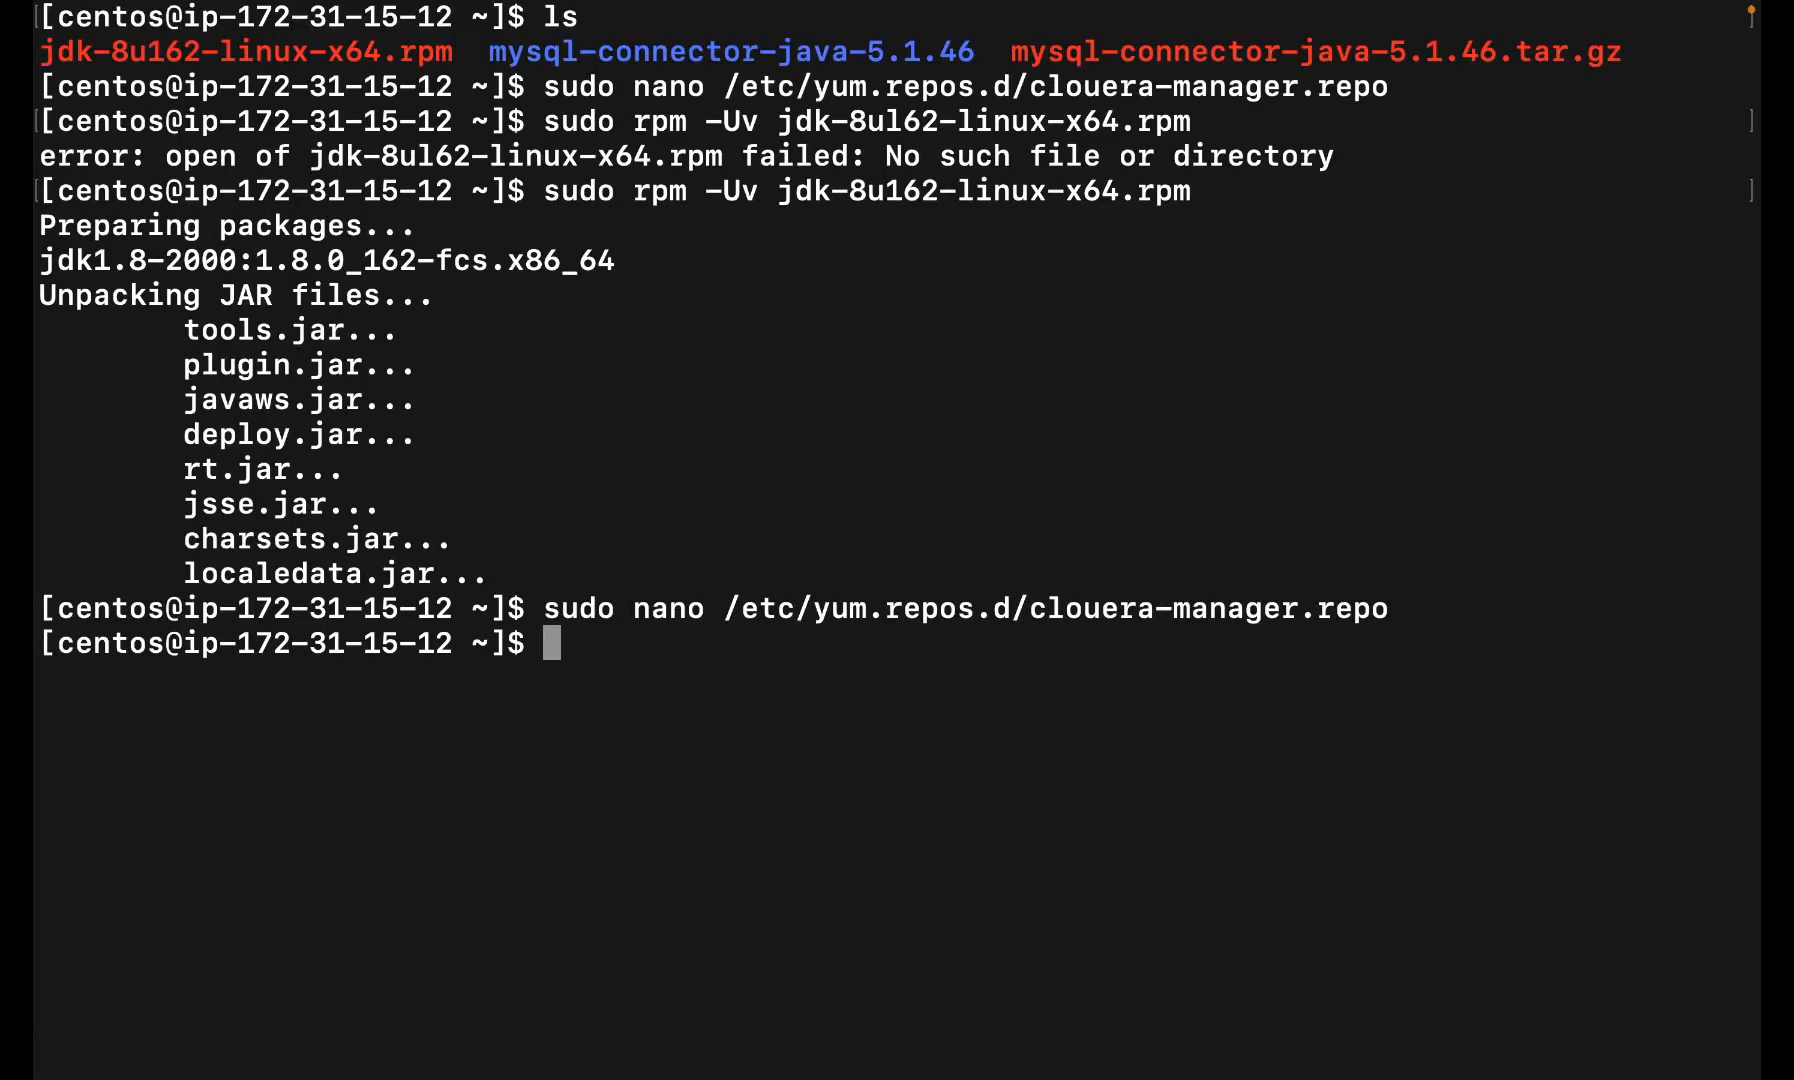
key(ctrl+Right)
scroll(479, 748, down, 5)
- Run 'sudo yum clean all' in the terminal, copied from the notes
scroll(479, 748, down, 3)
double_click(453, 318)
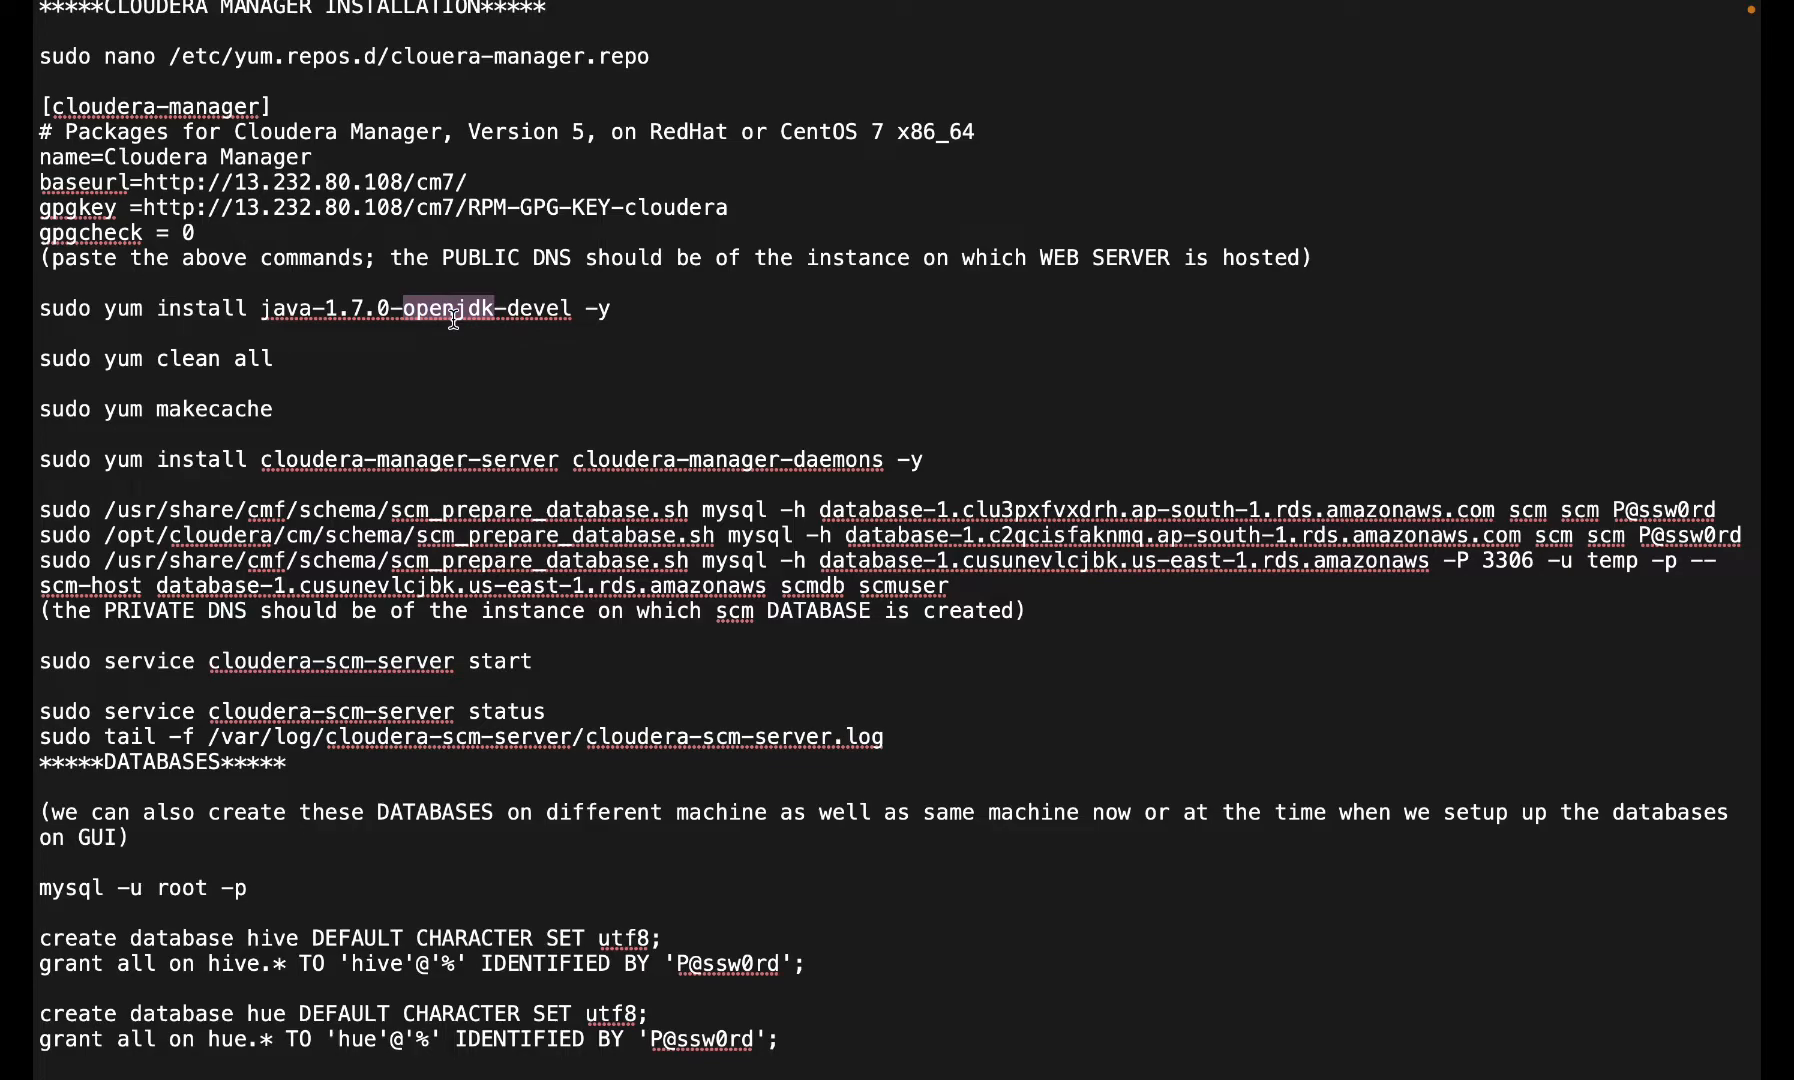
double_click(180, 360)
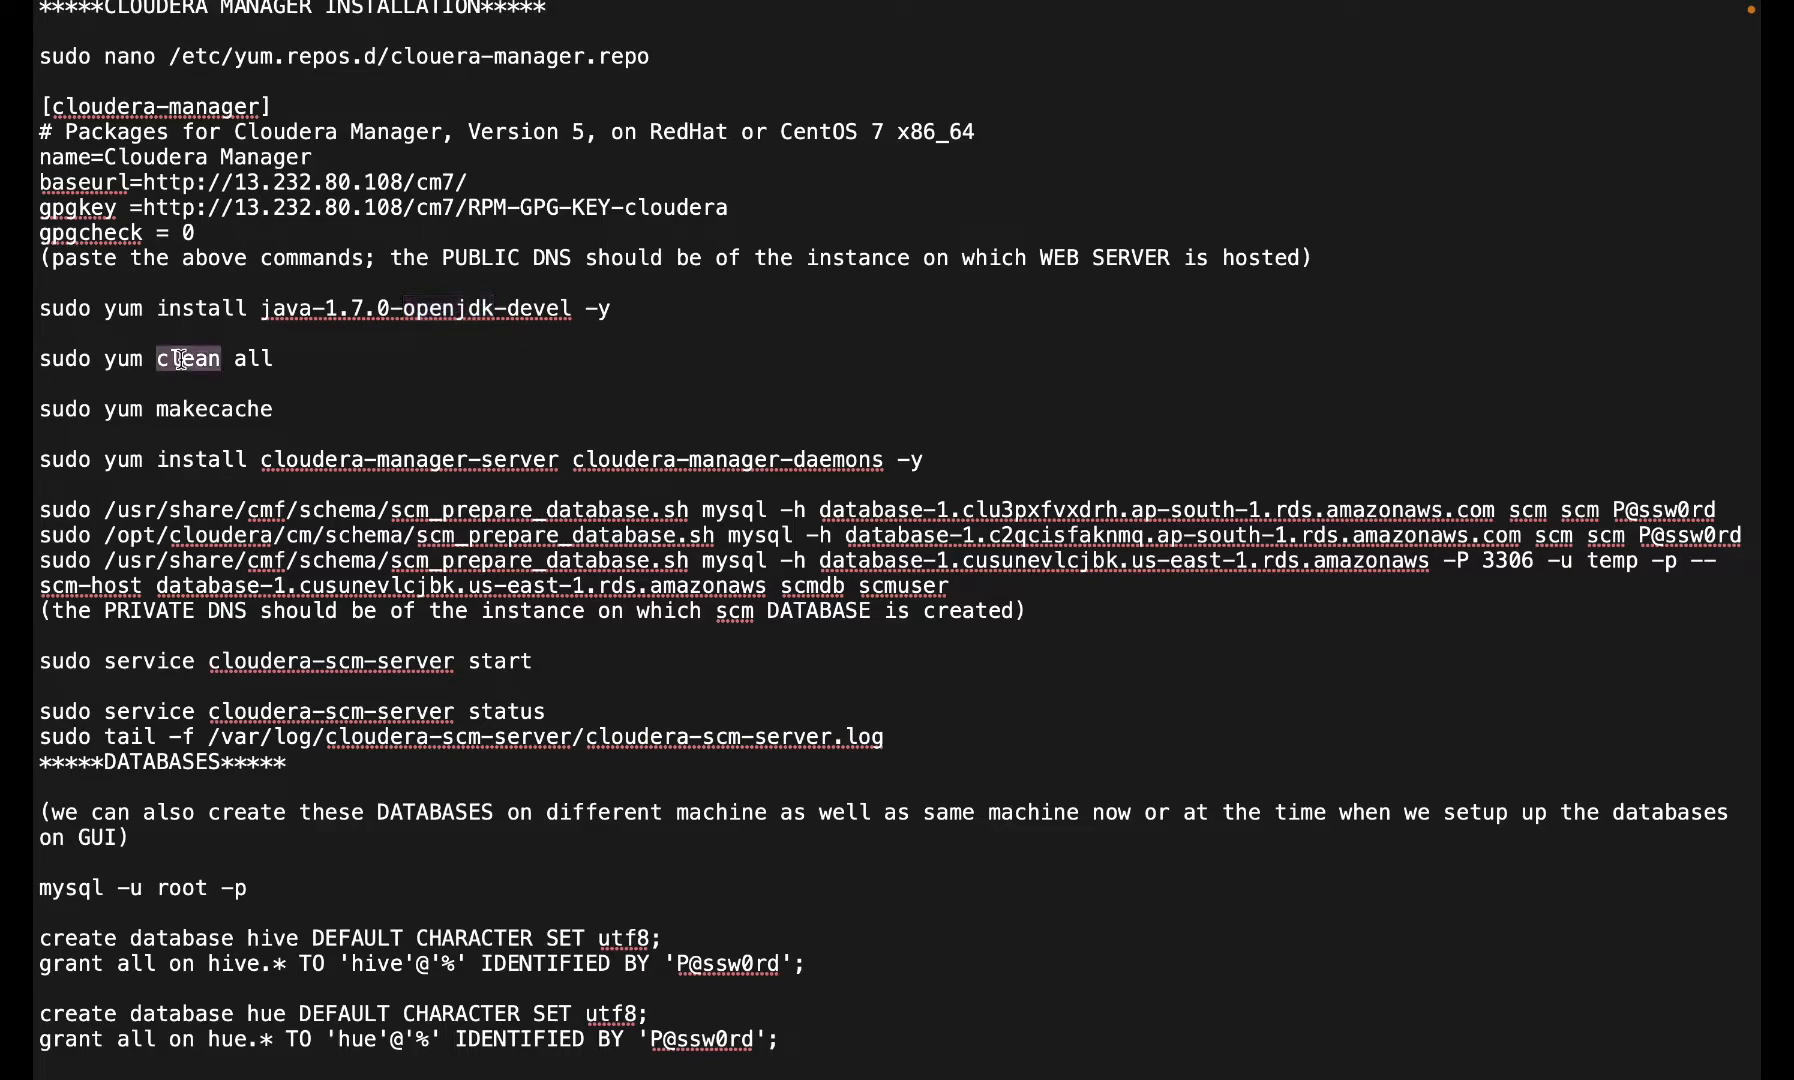
triple_click(180, 360)
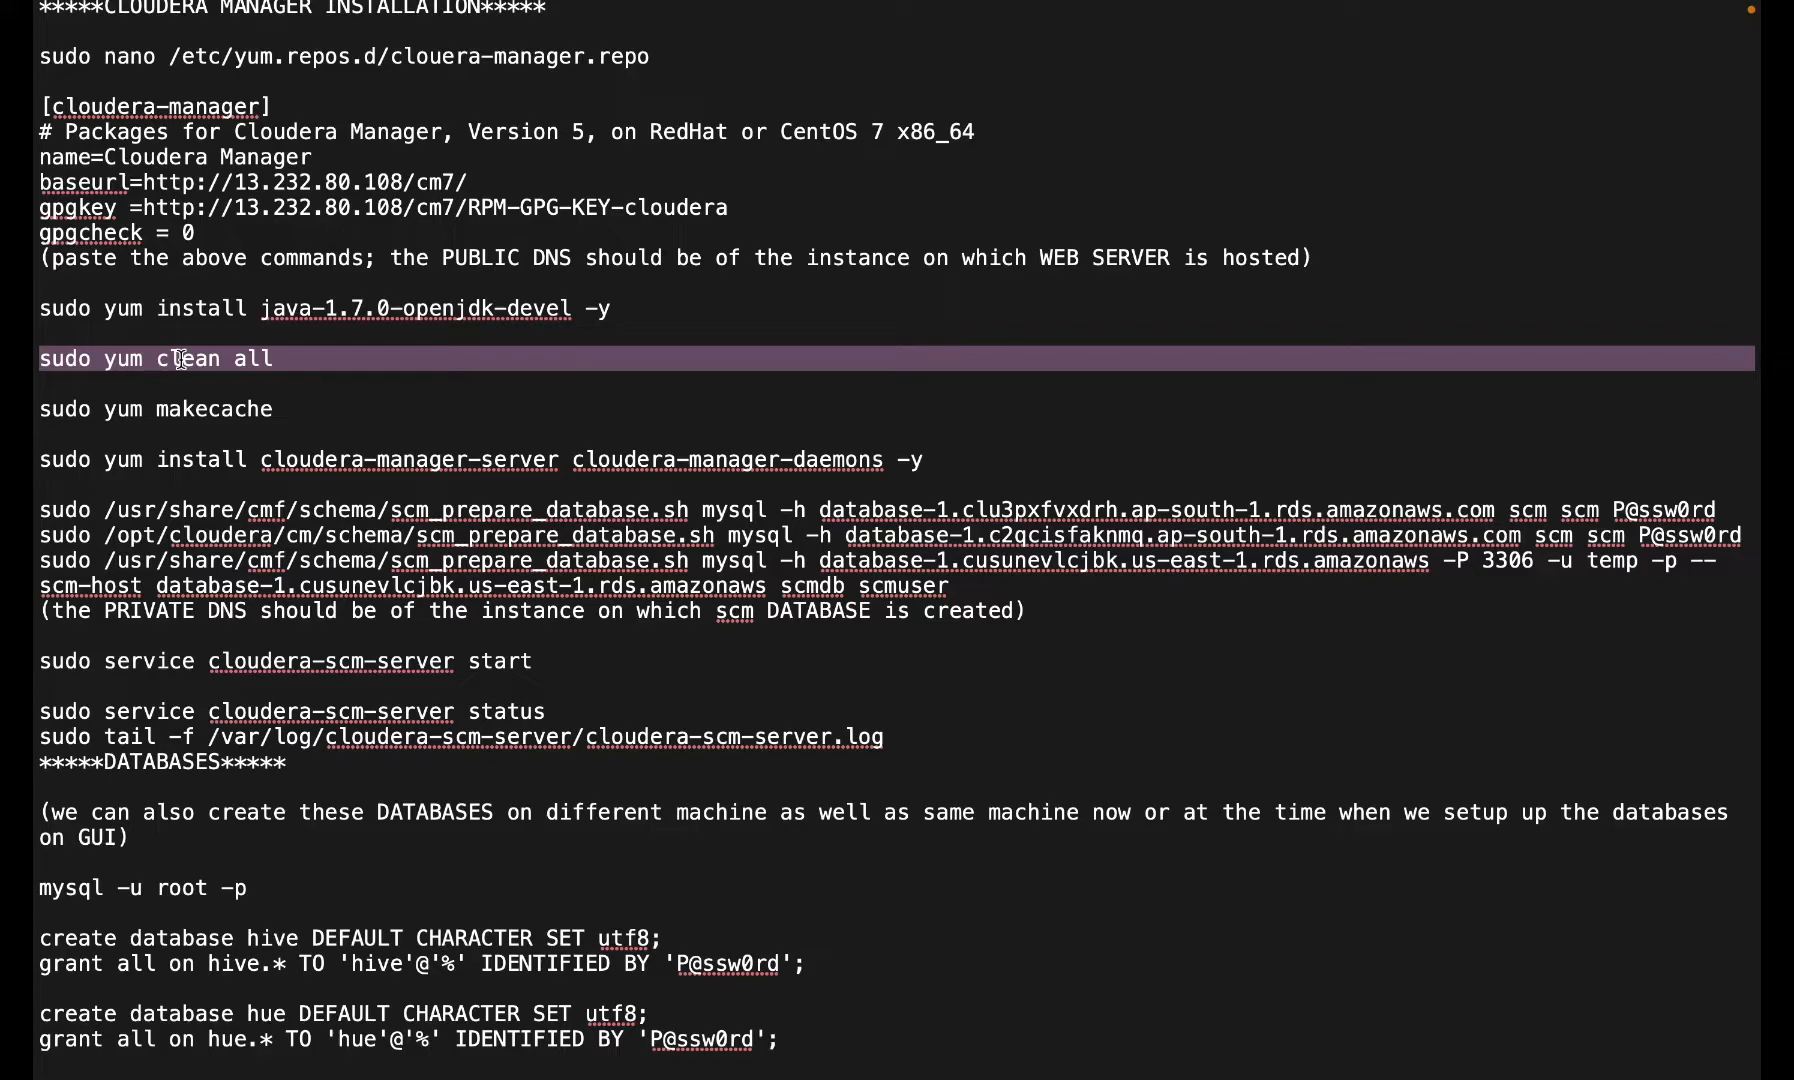
key(ctrl+Left)
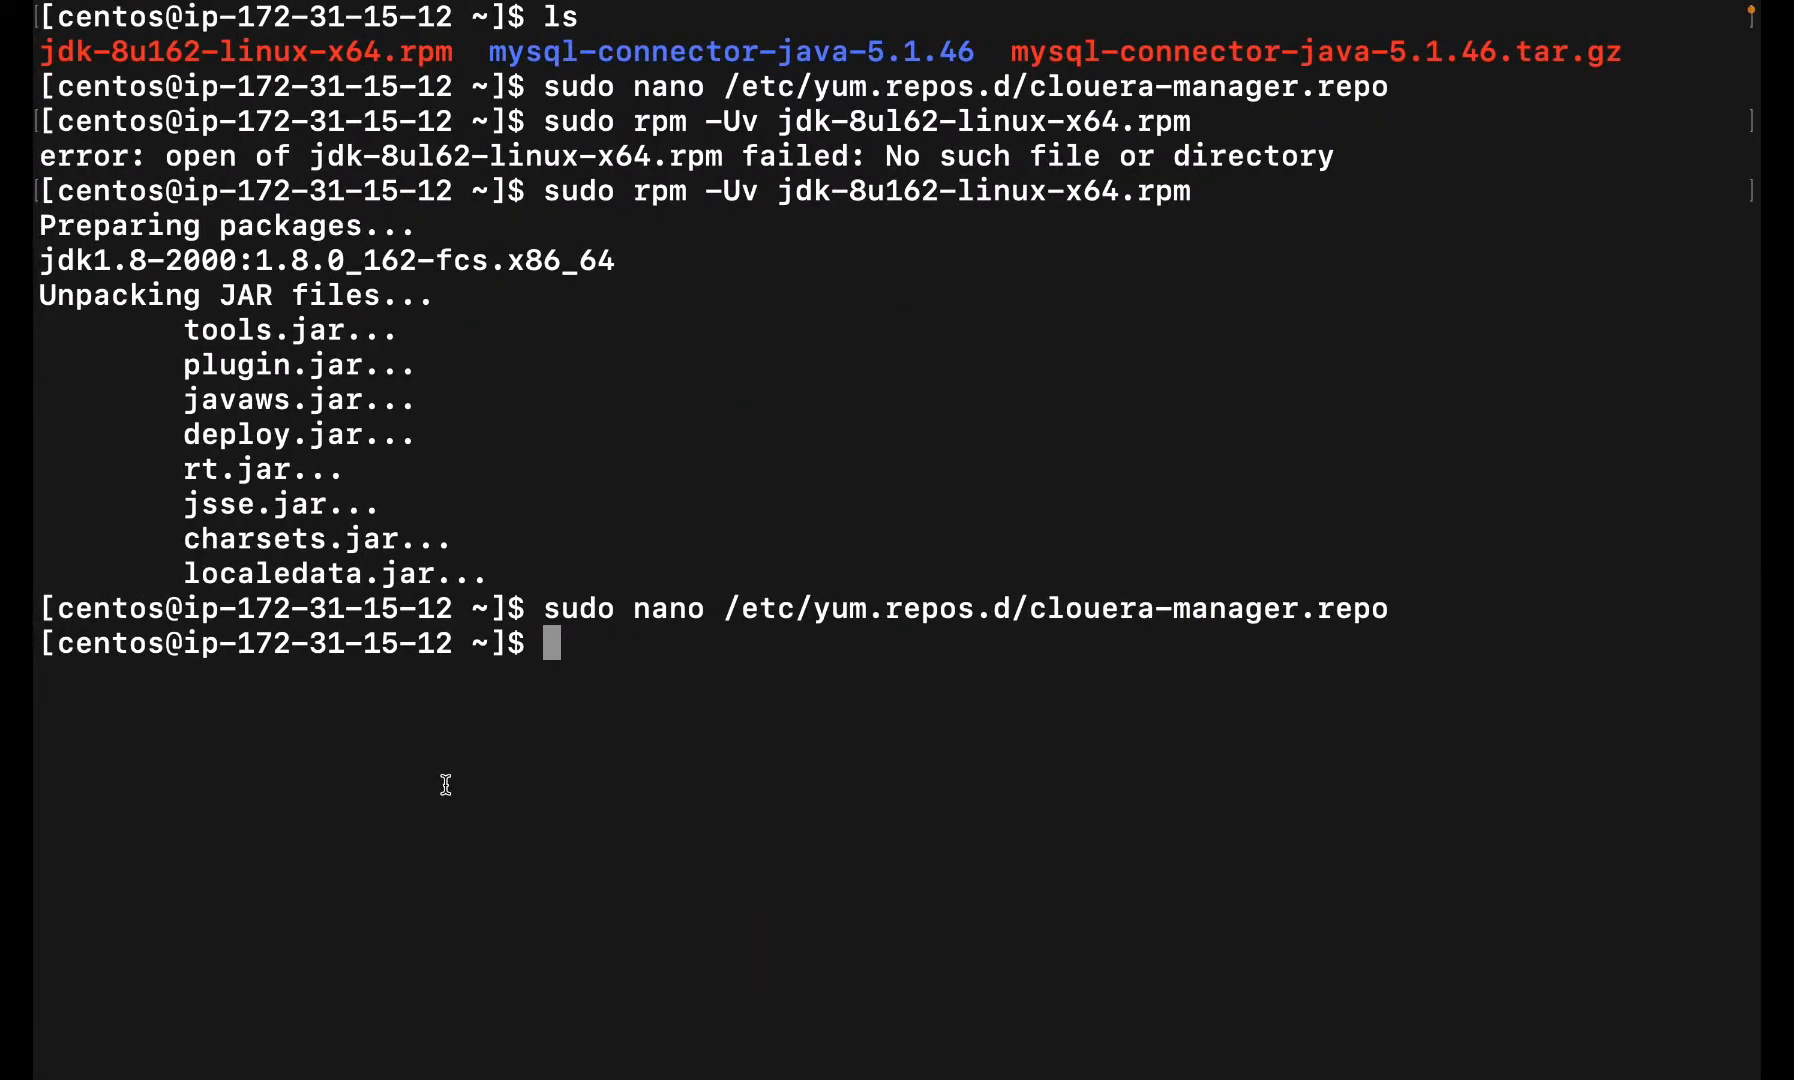
key(super+v)
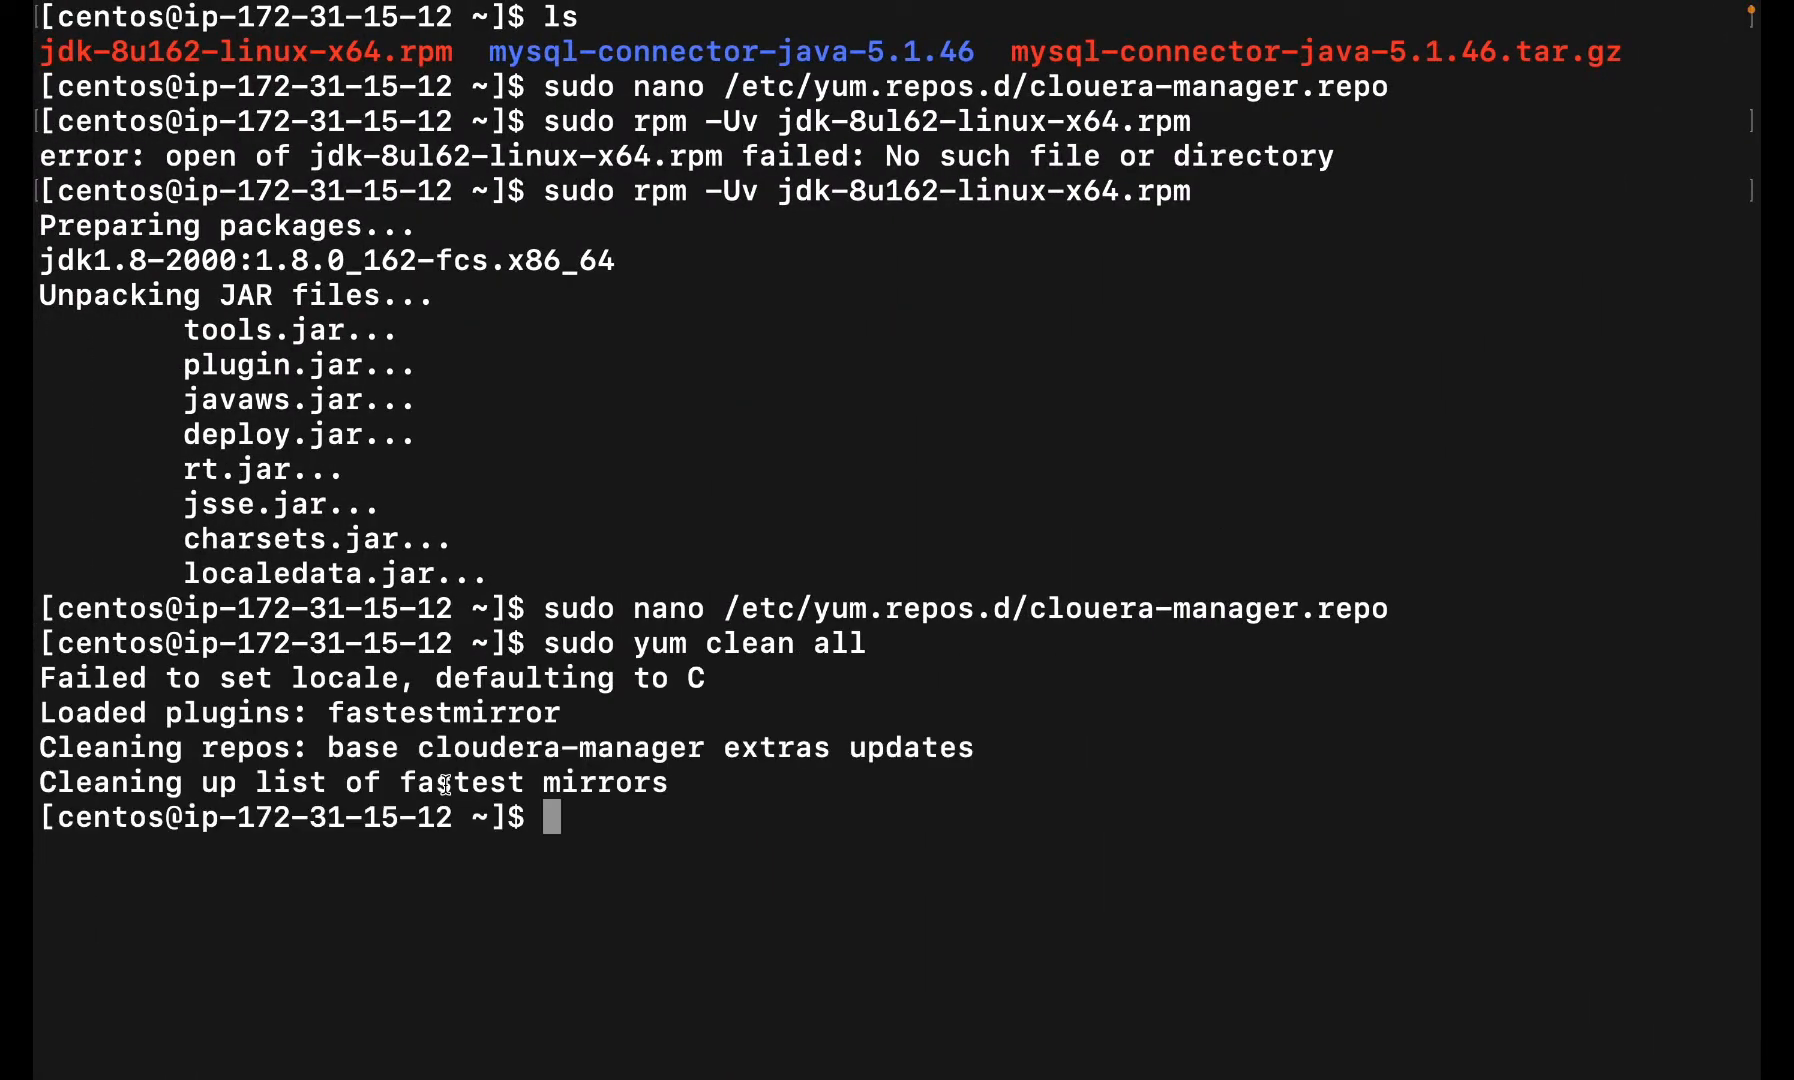
- Run 'sudo yum makecache' copied from the notes
key(ctrl+Right)
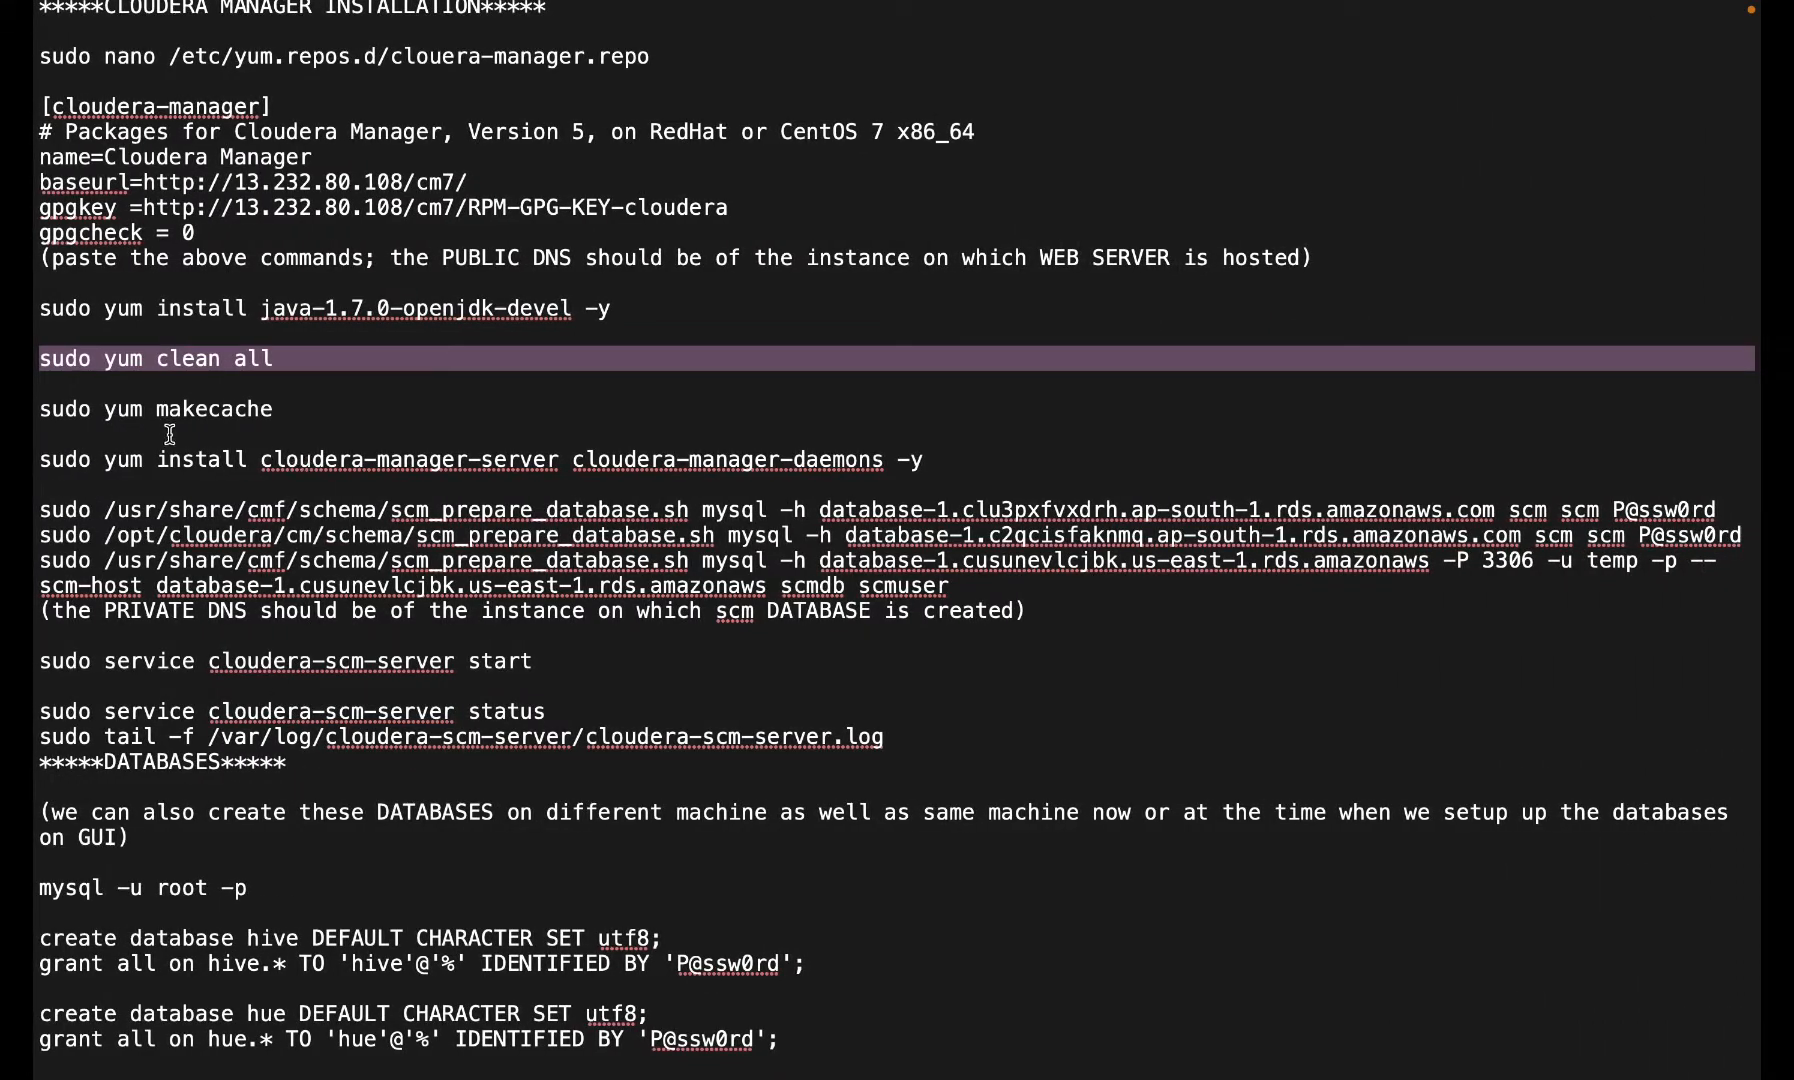
triple_click(163, 417)
key(ctrl+Left)
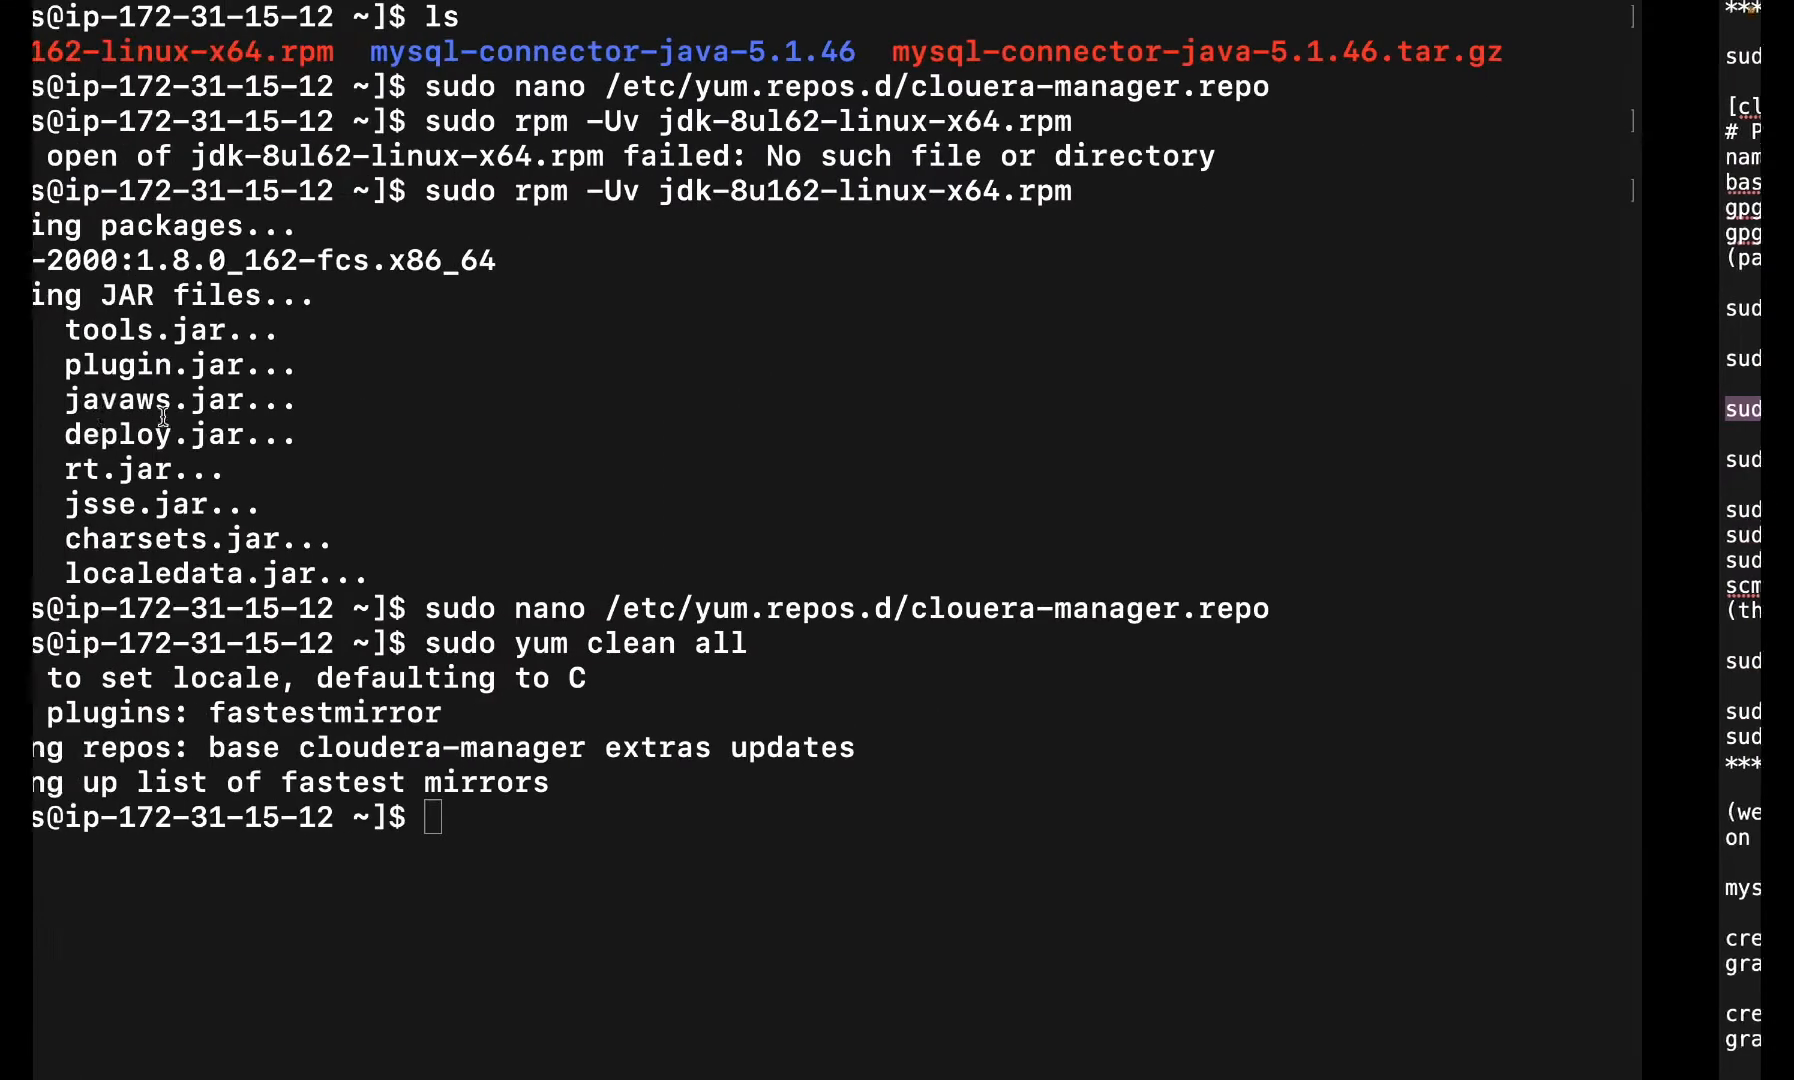
key(super+v)
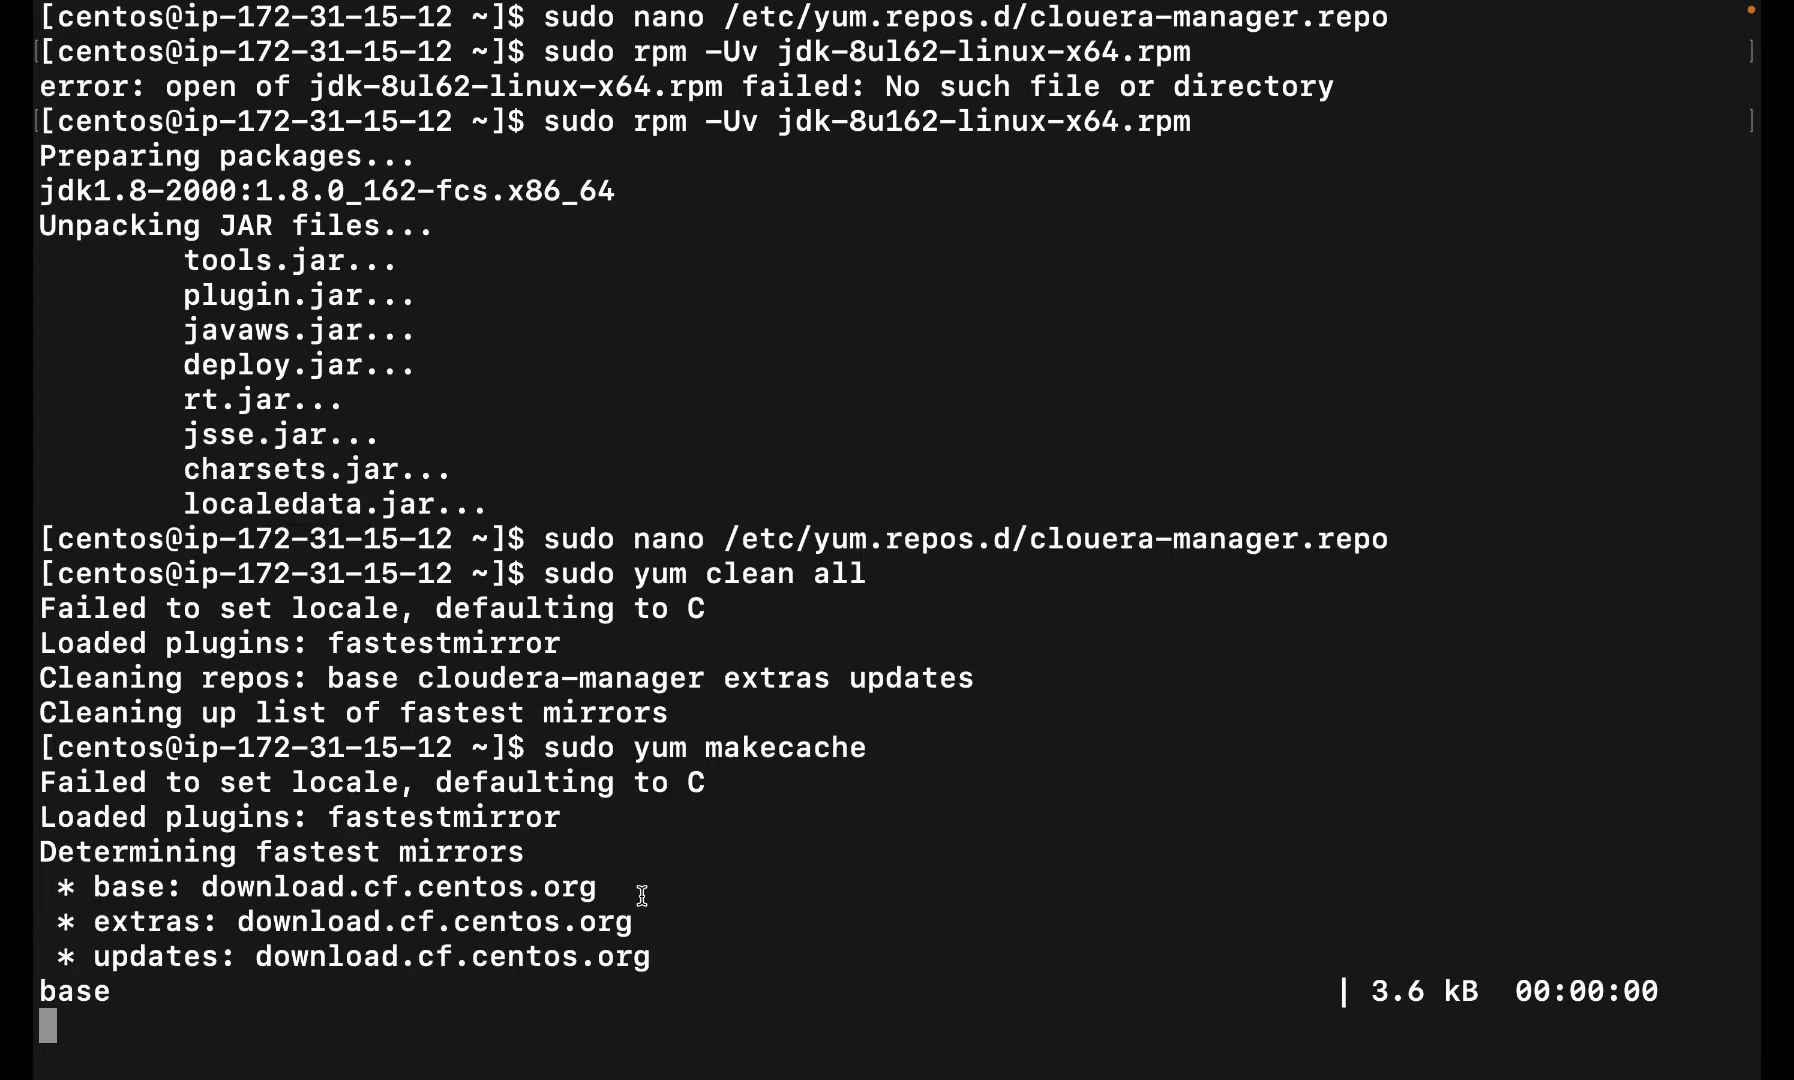
key(ctrl+Left)
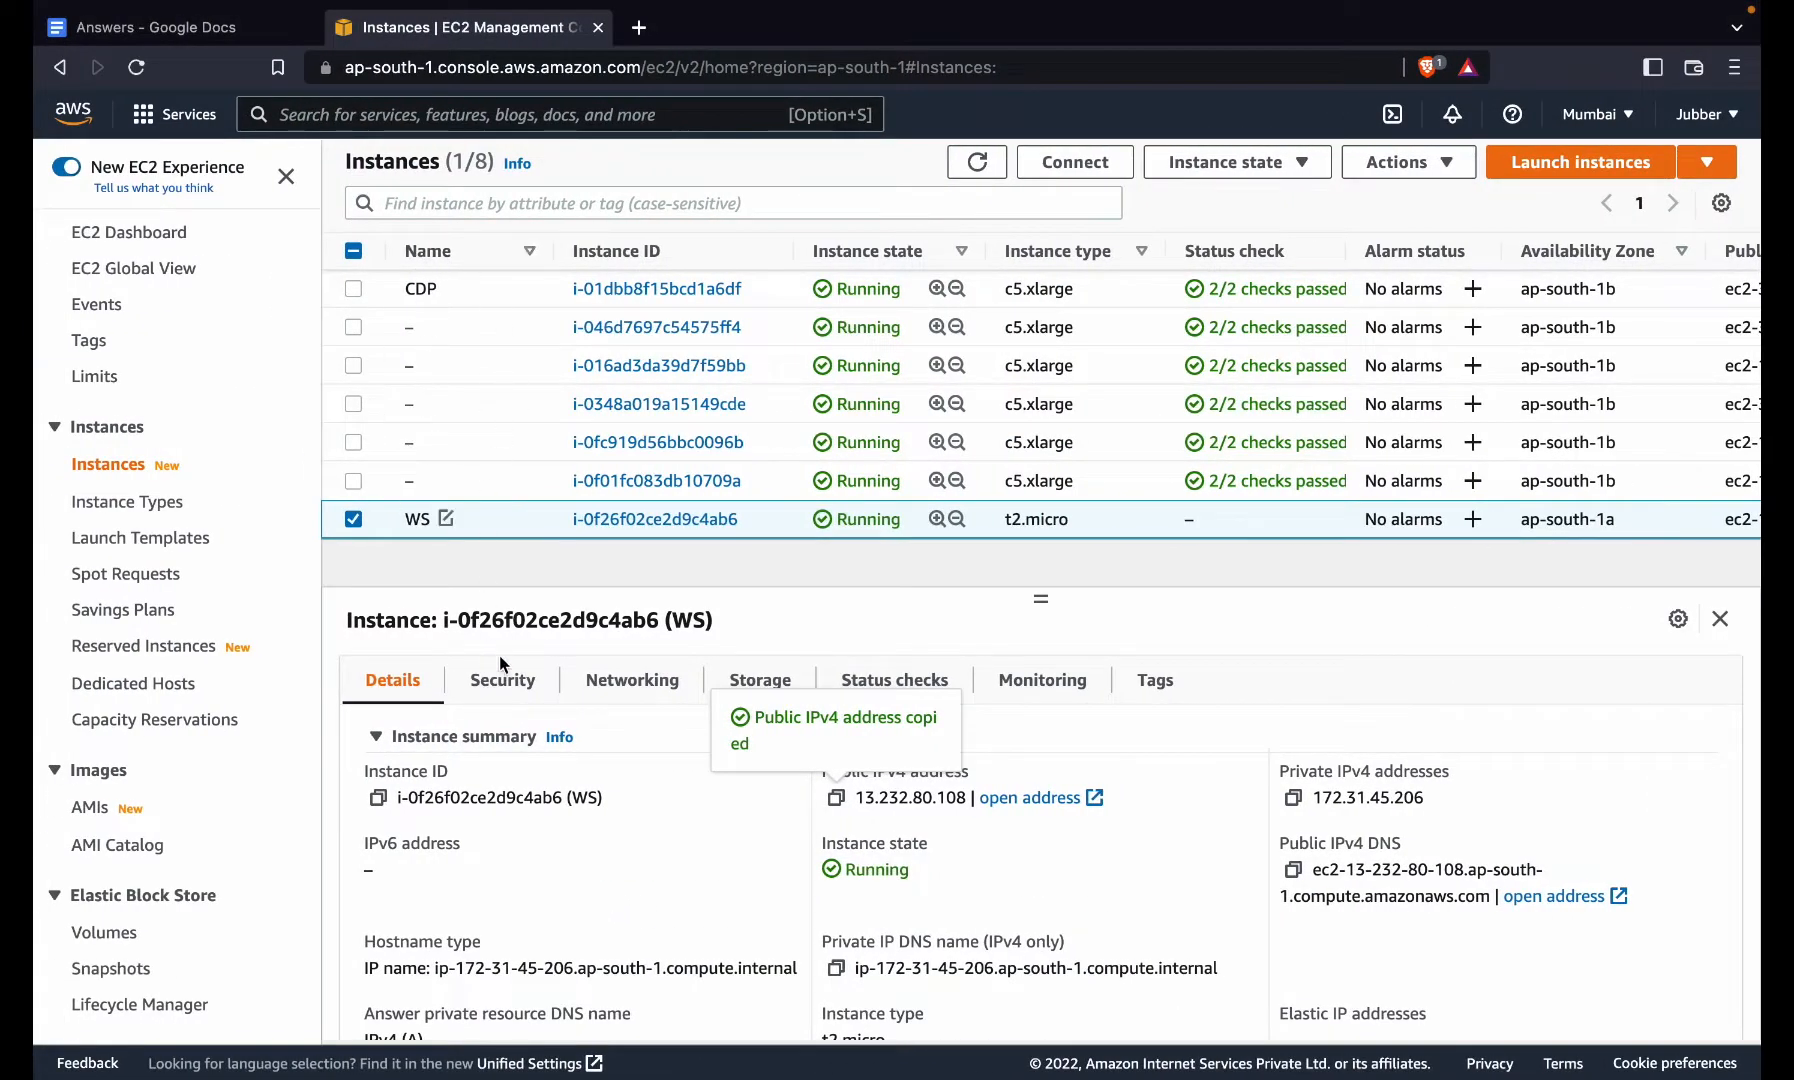
- Add an All traffic inbound rule from Anywhere-IPv4 to launch-wizard-3 and save the rules
click(505, 681)
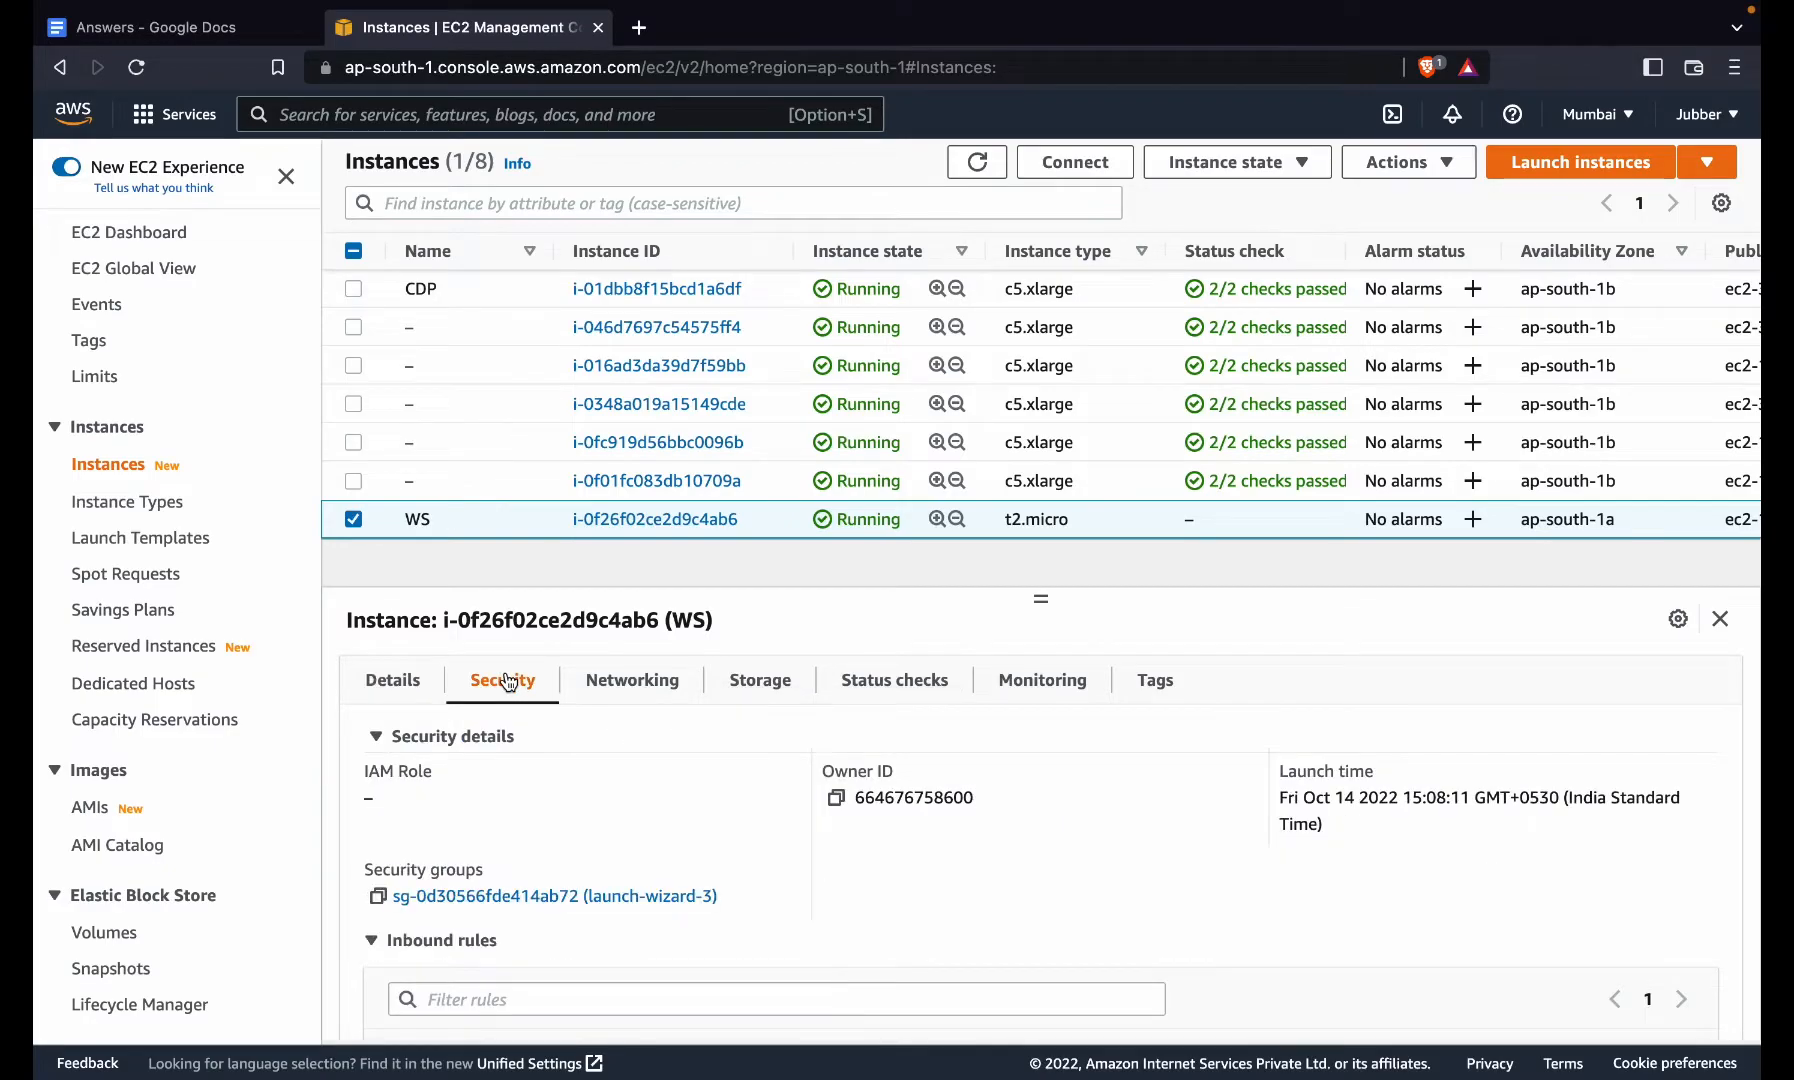
click(568, 897)
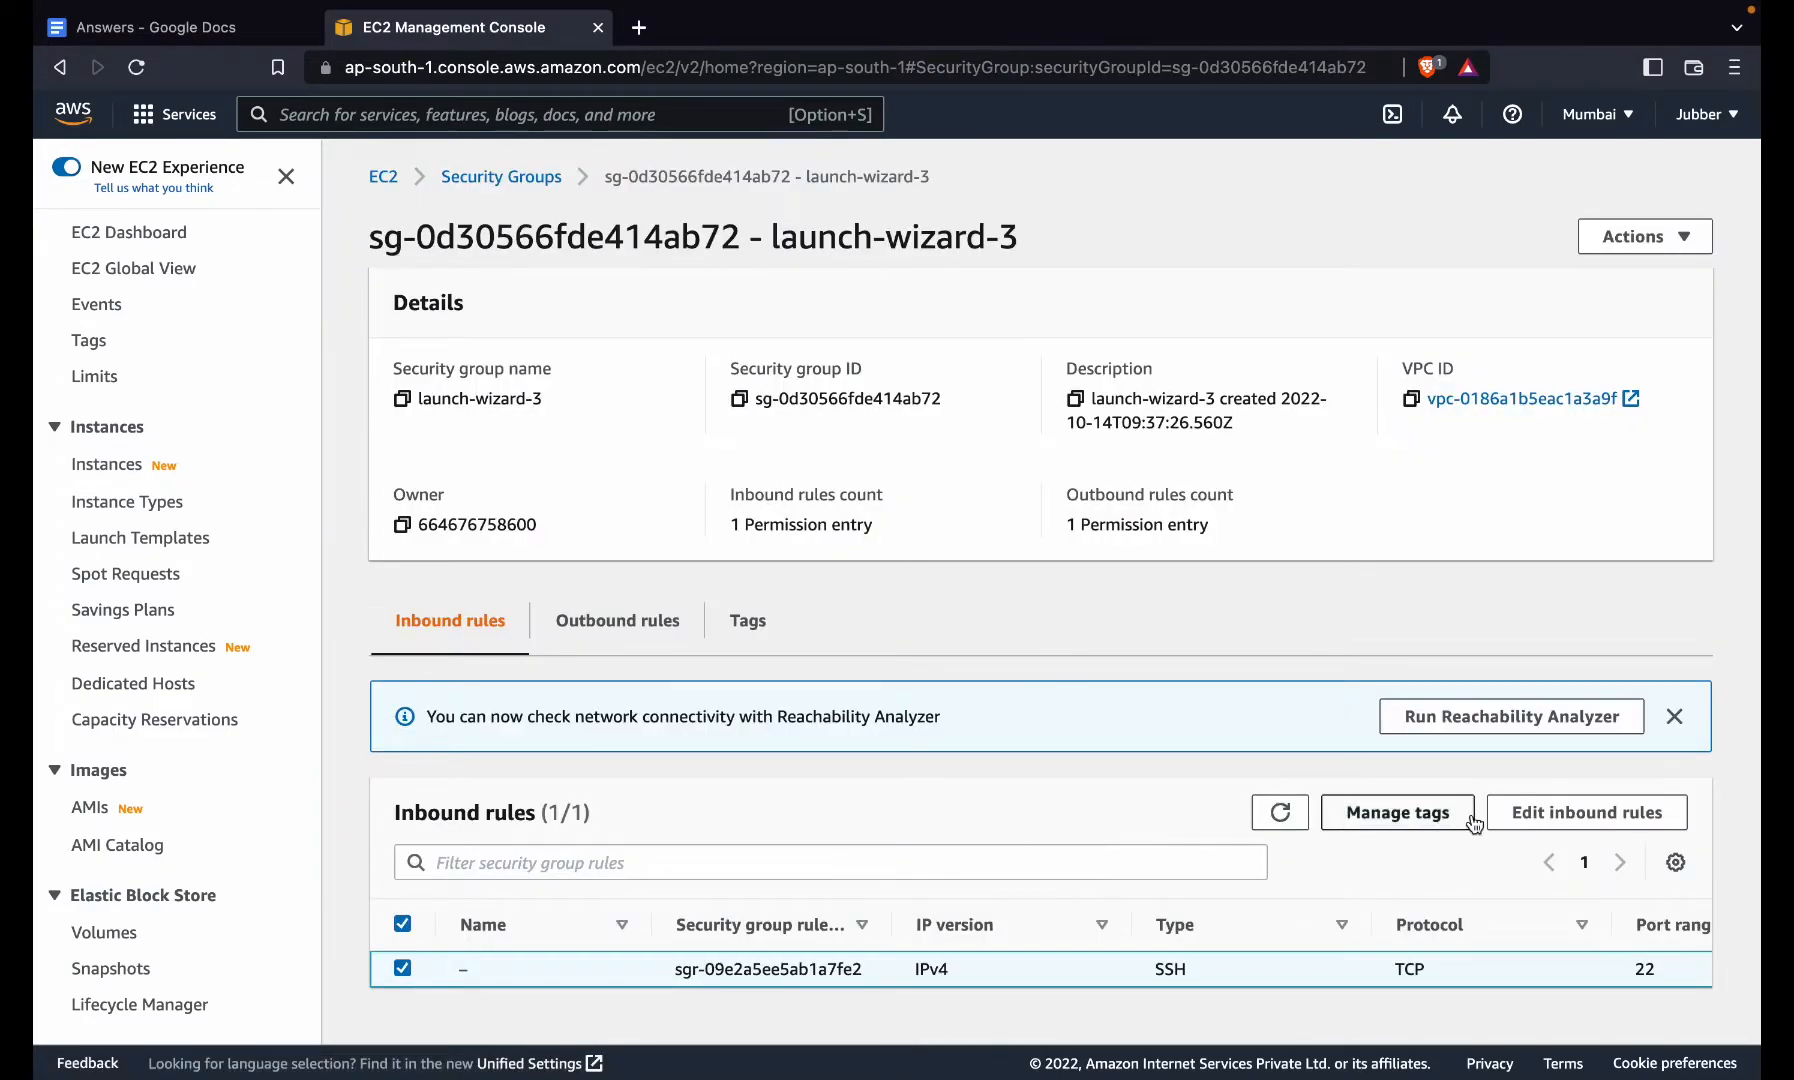
click(1610, 810)
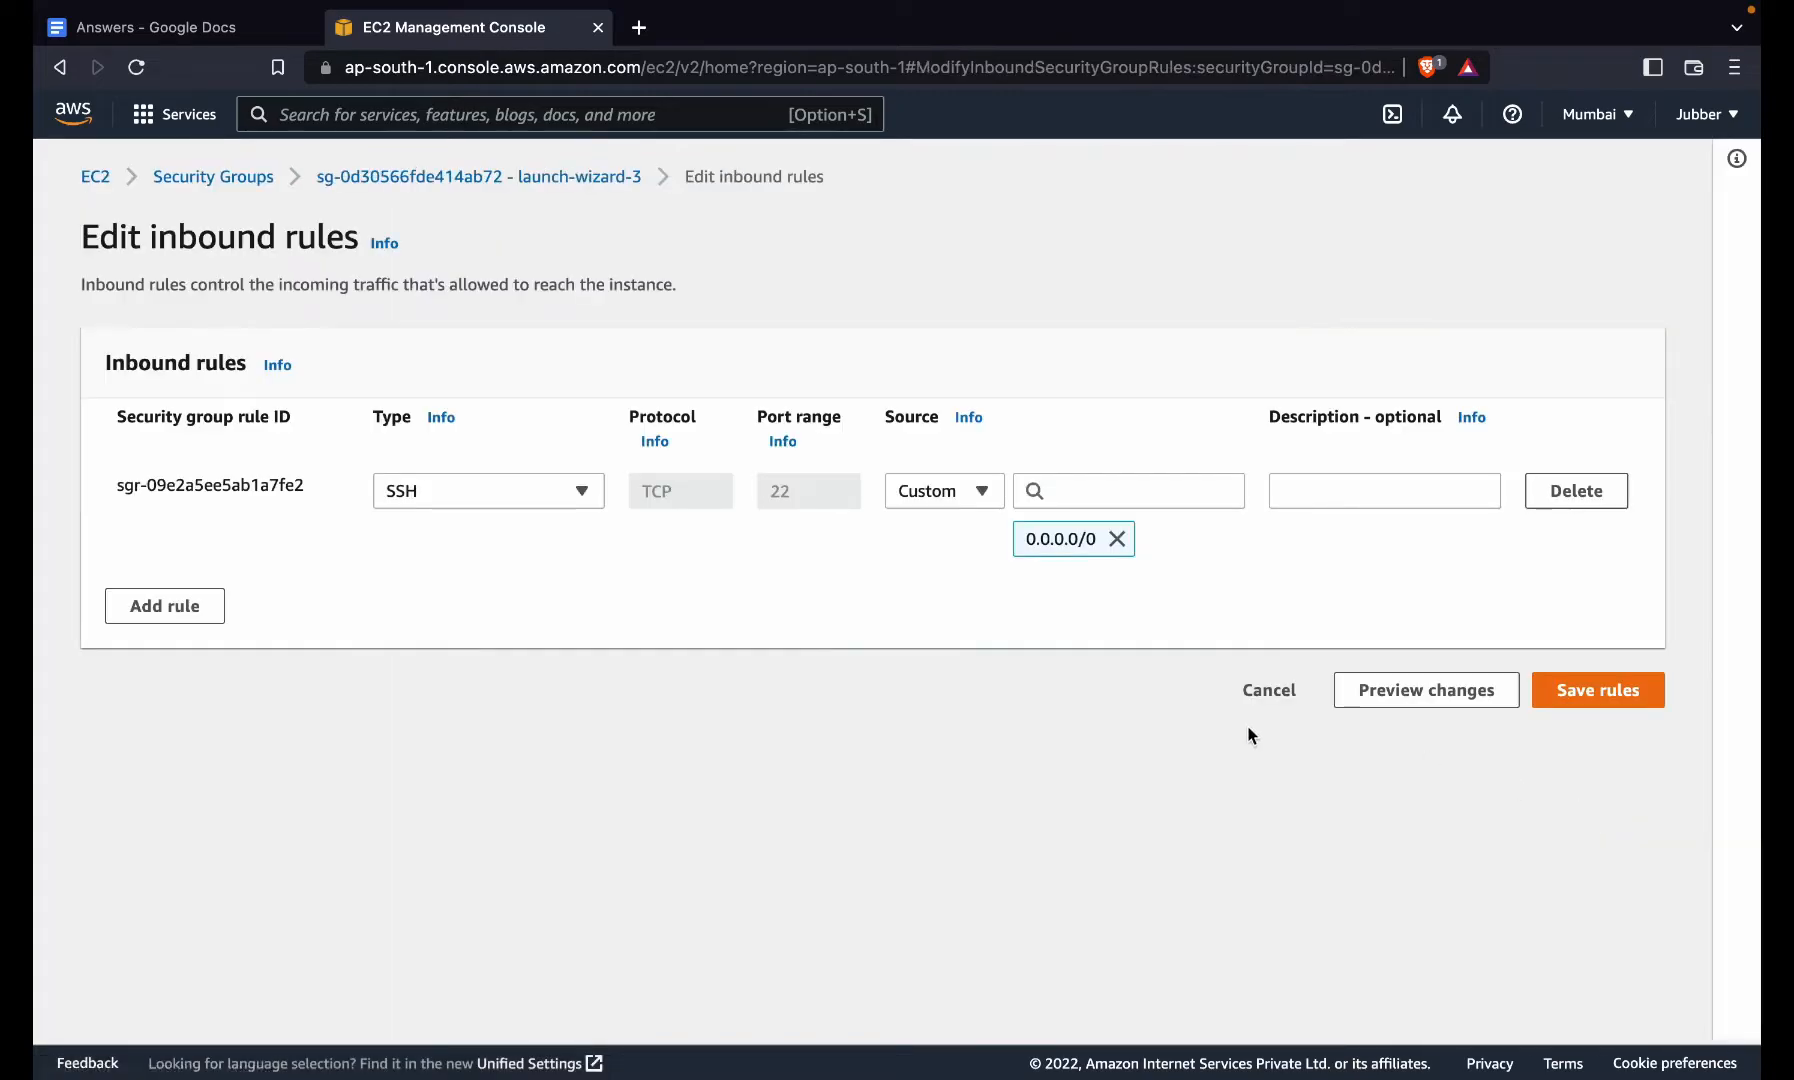
click(170, 605)
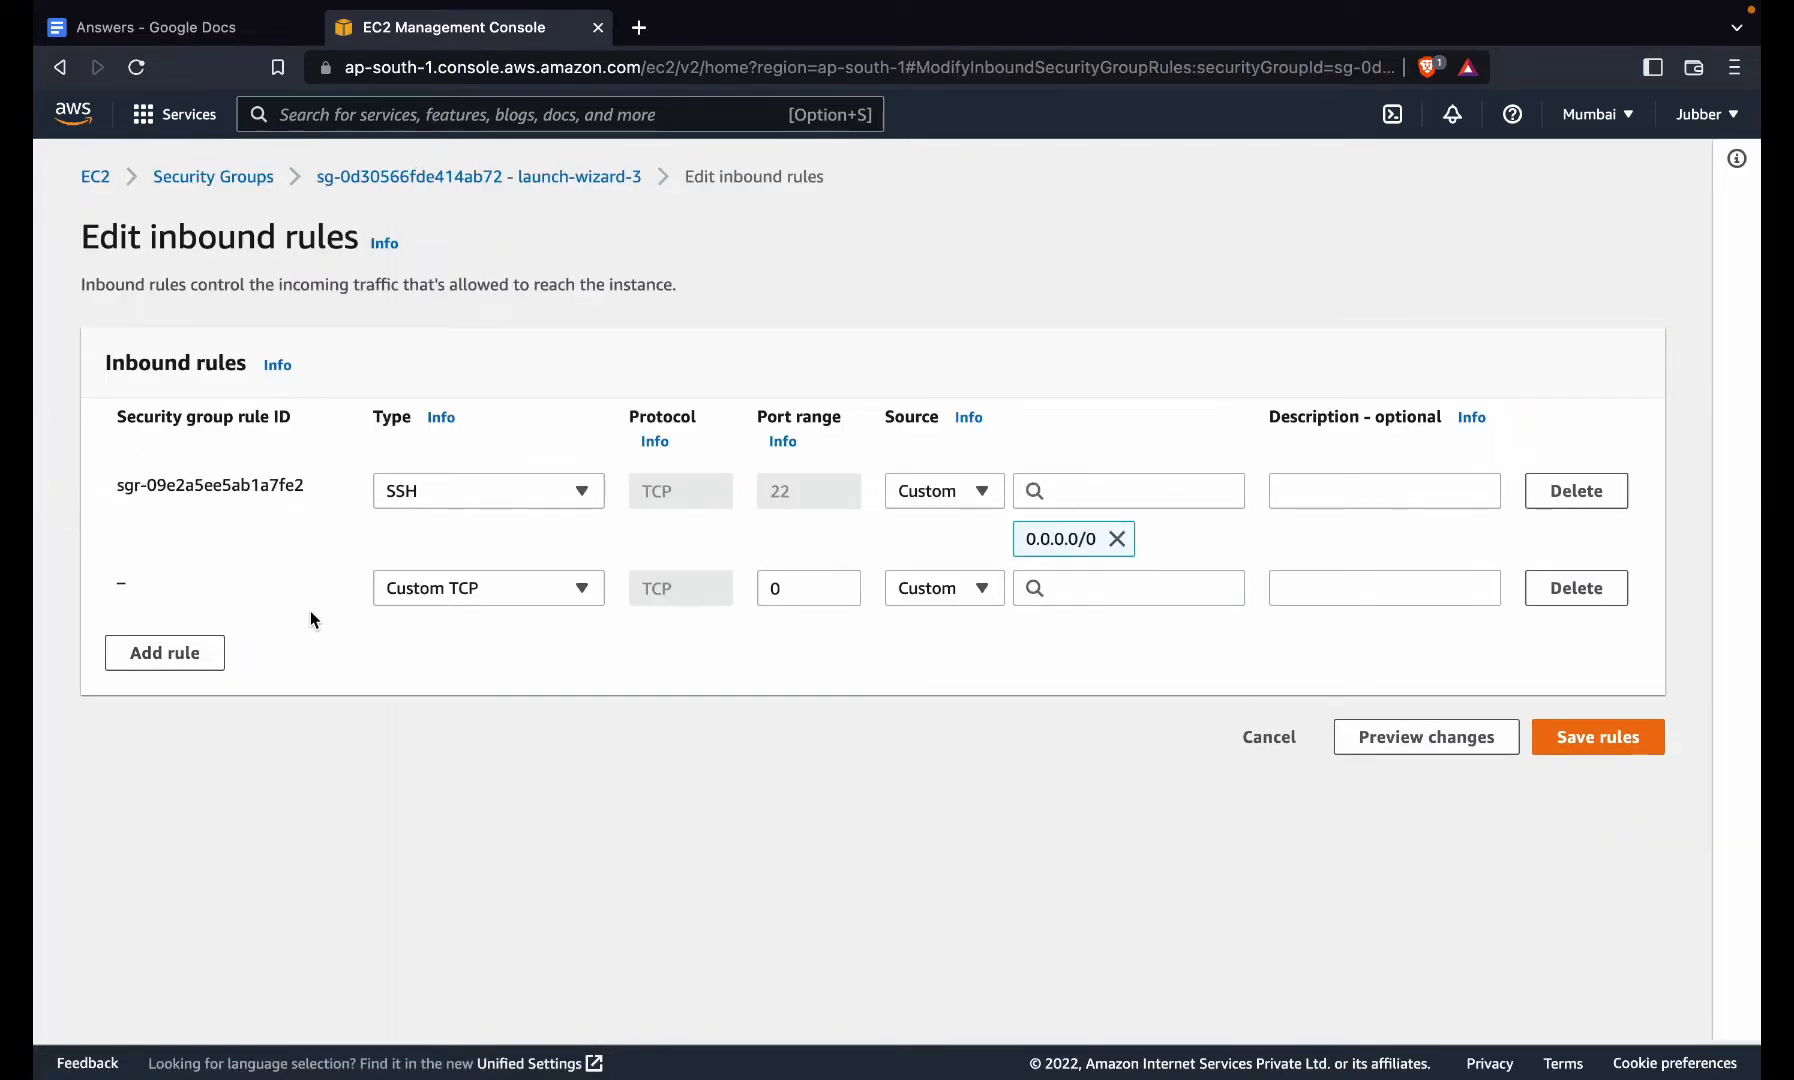
click(463, 588)
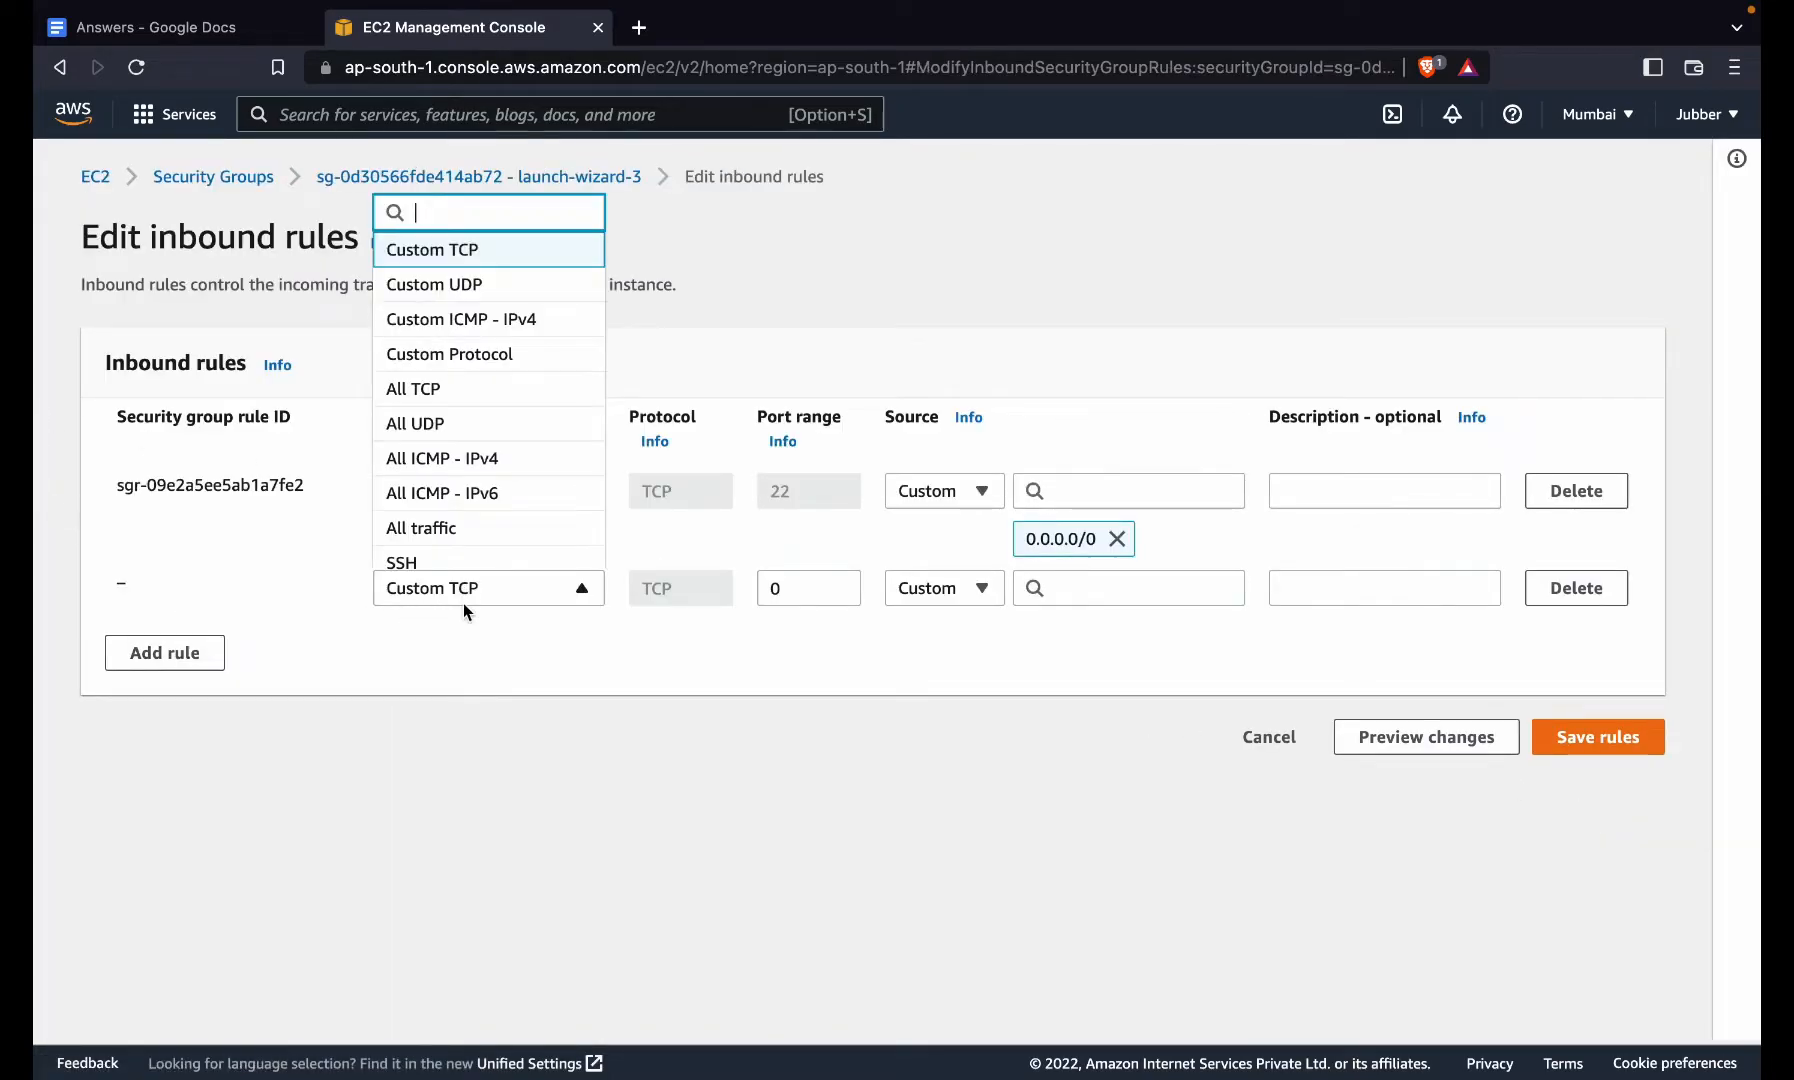
click(500, 522)
click(953, 600)
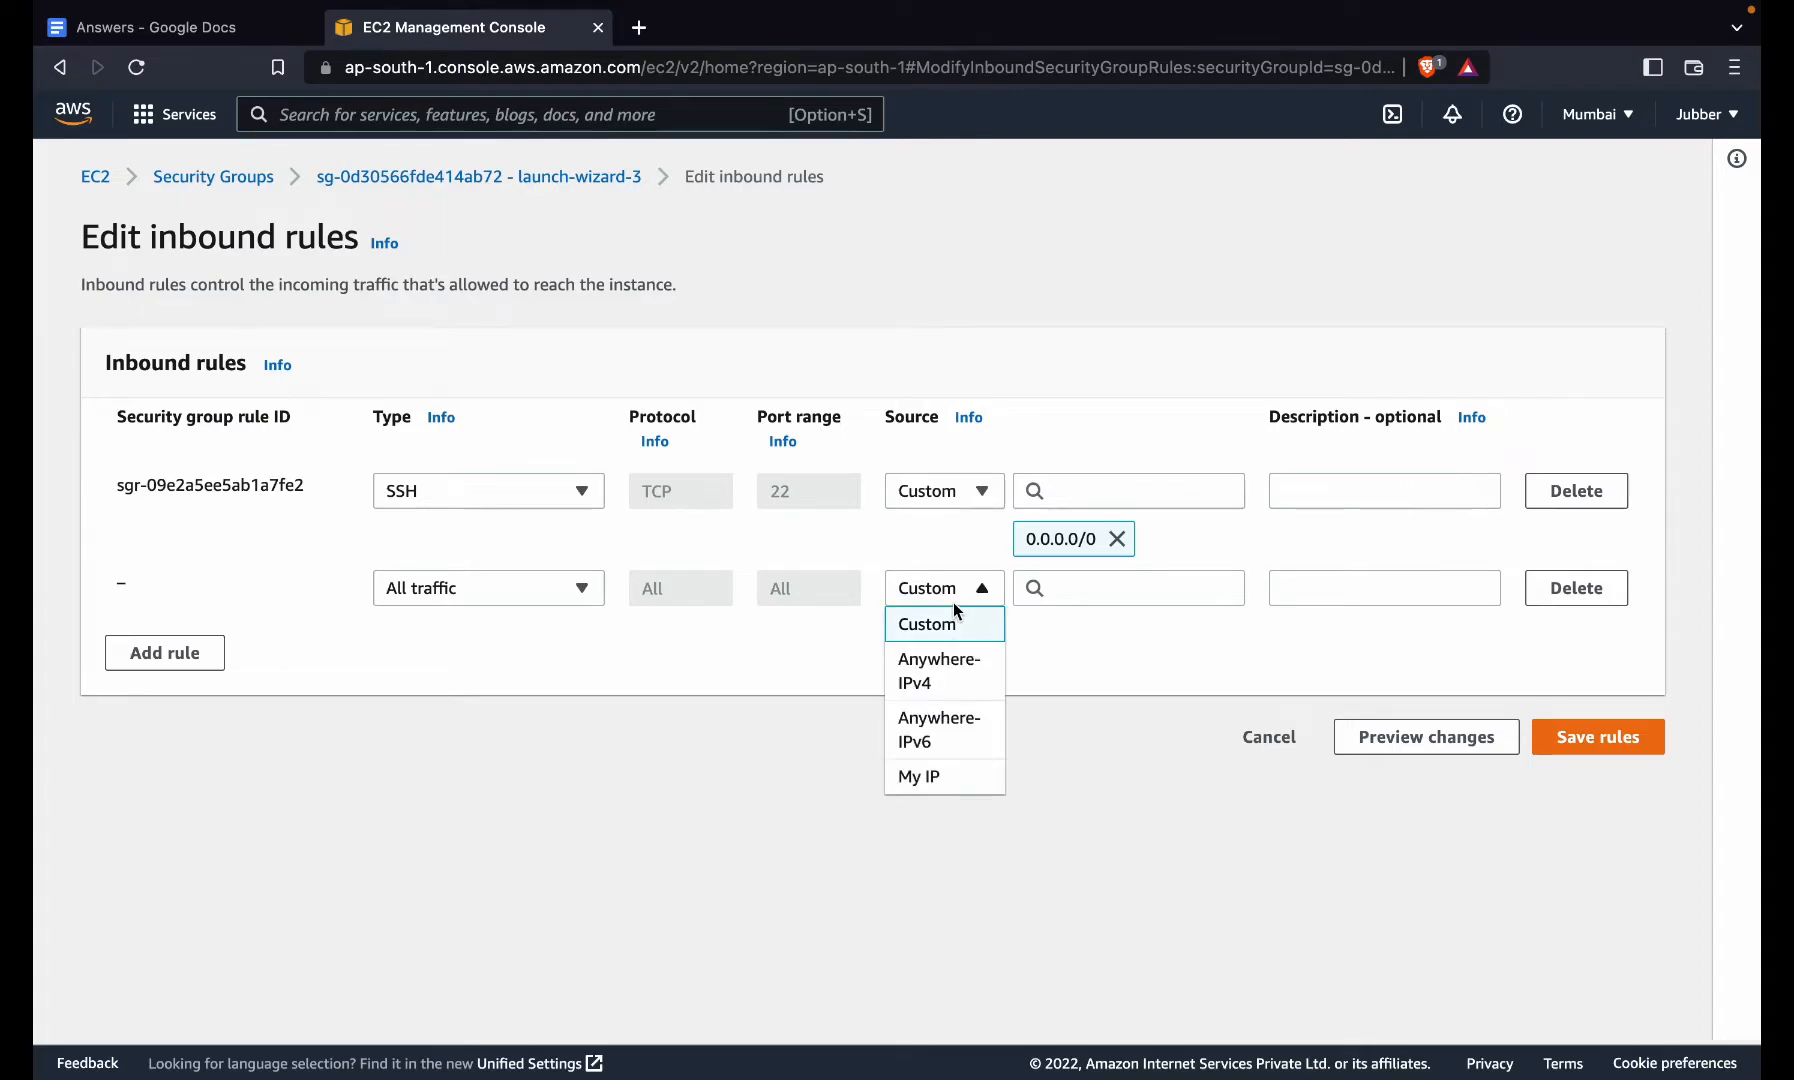
click(955, 690)
click(1620, 795)
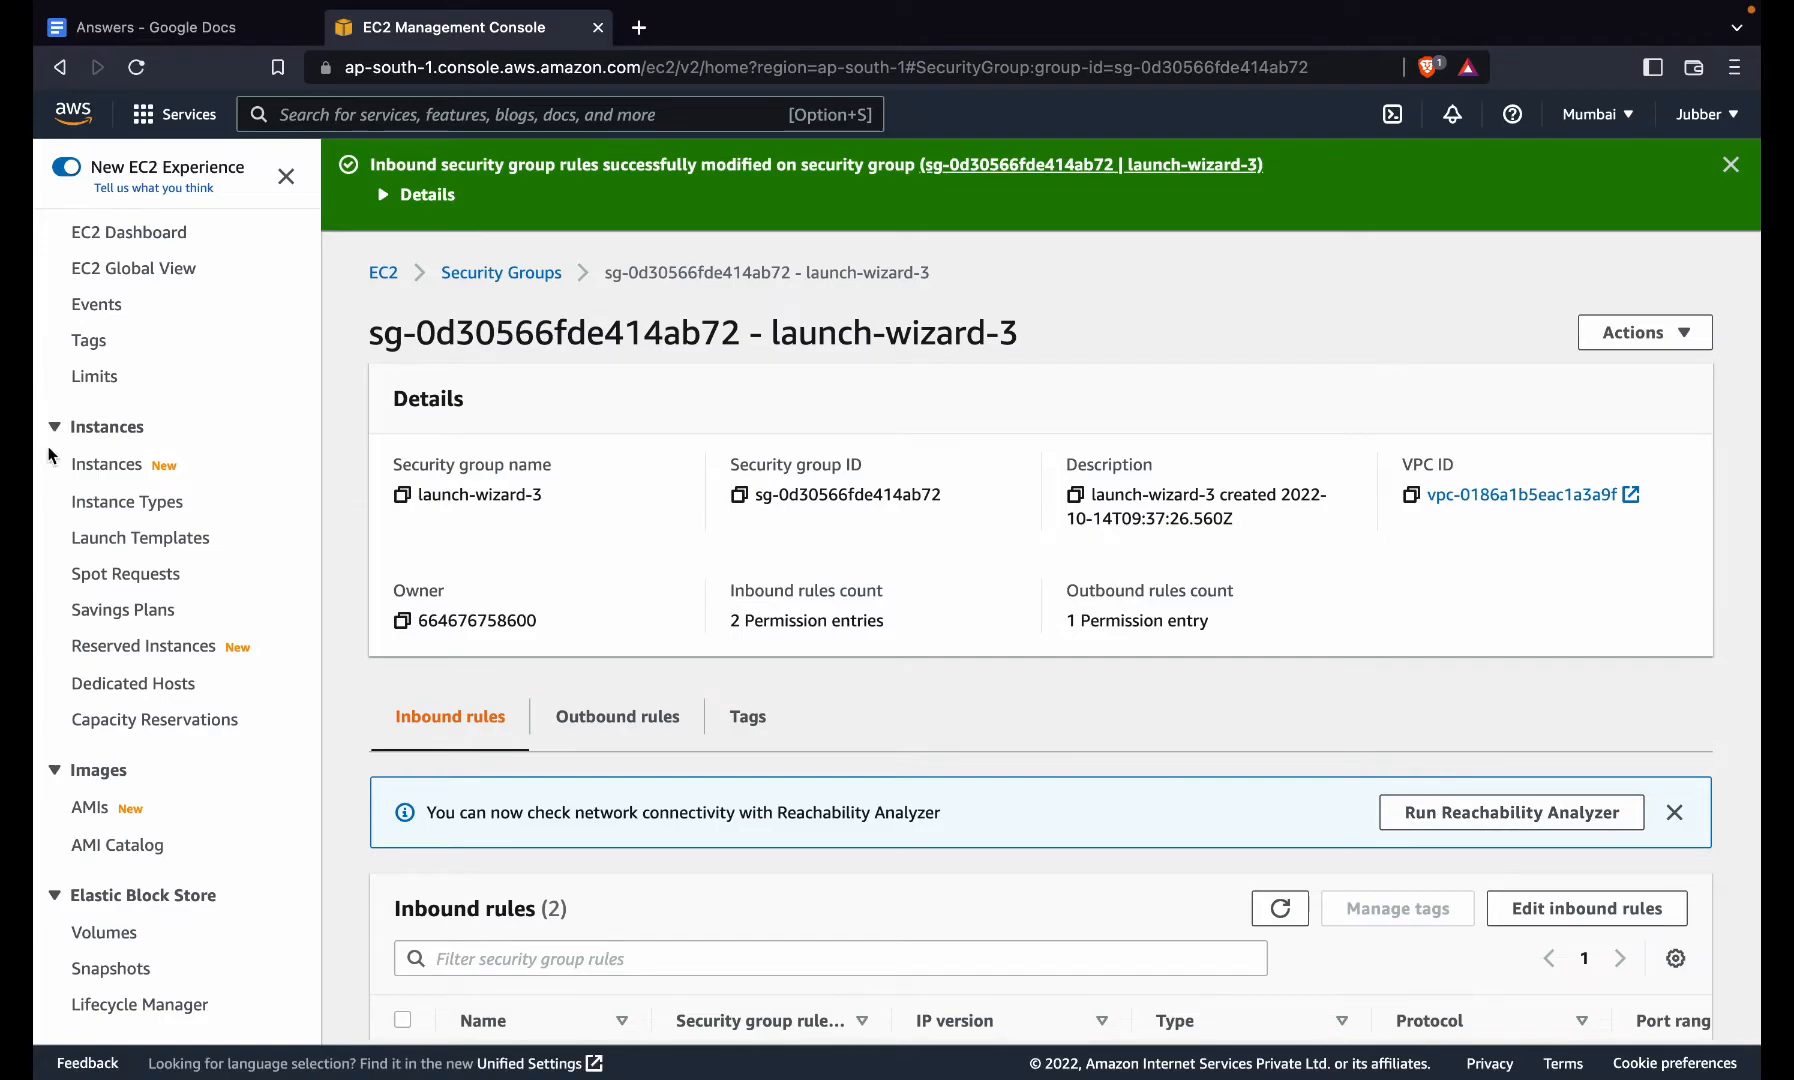
key(ctrl+Right)
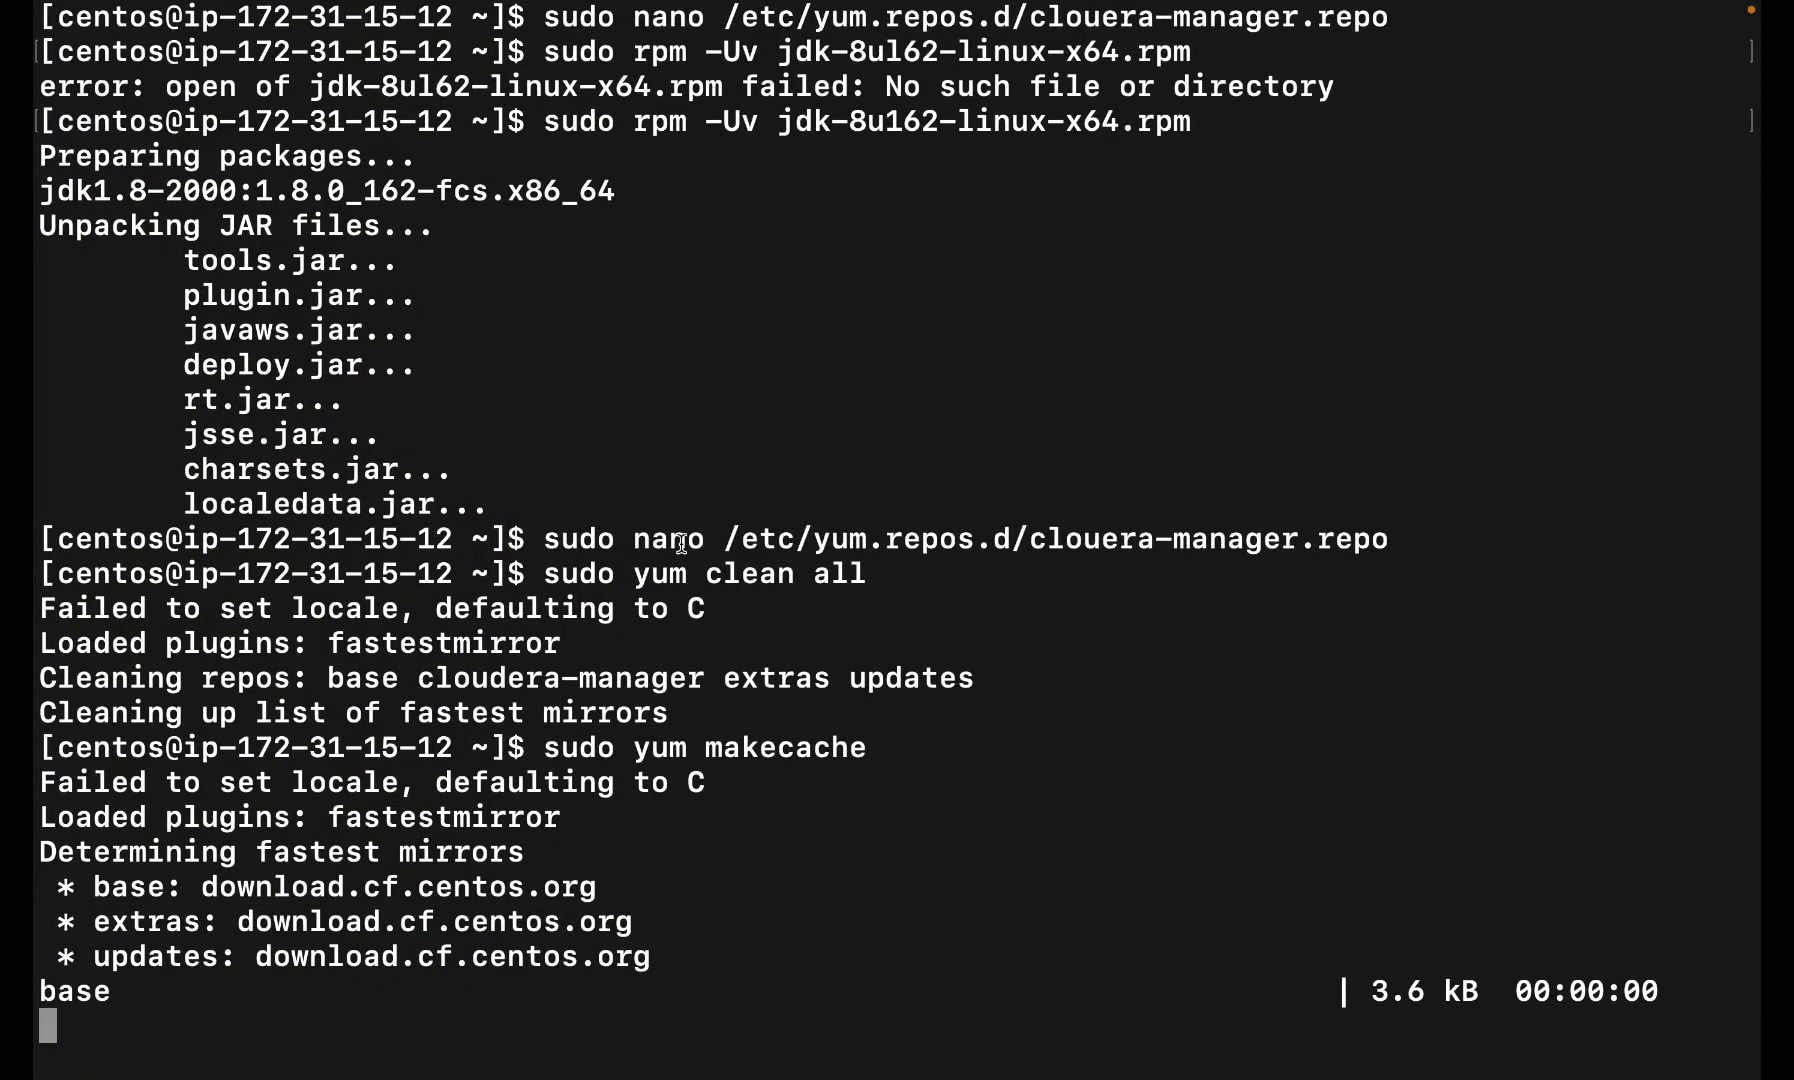
- Suspend the stalled yum makecache and retry it, which waits on the yum lock
key(ctrl+z)
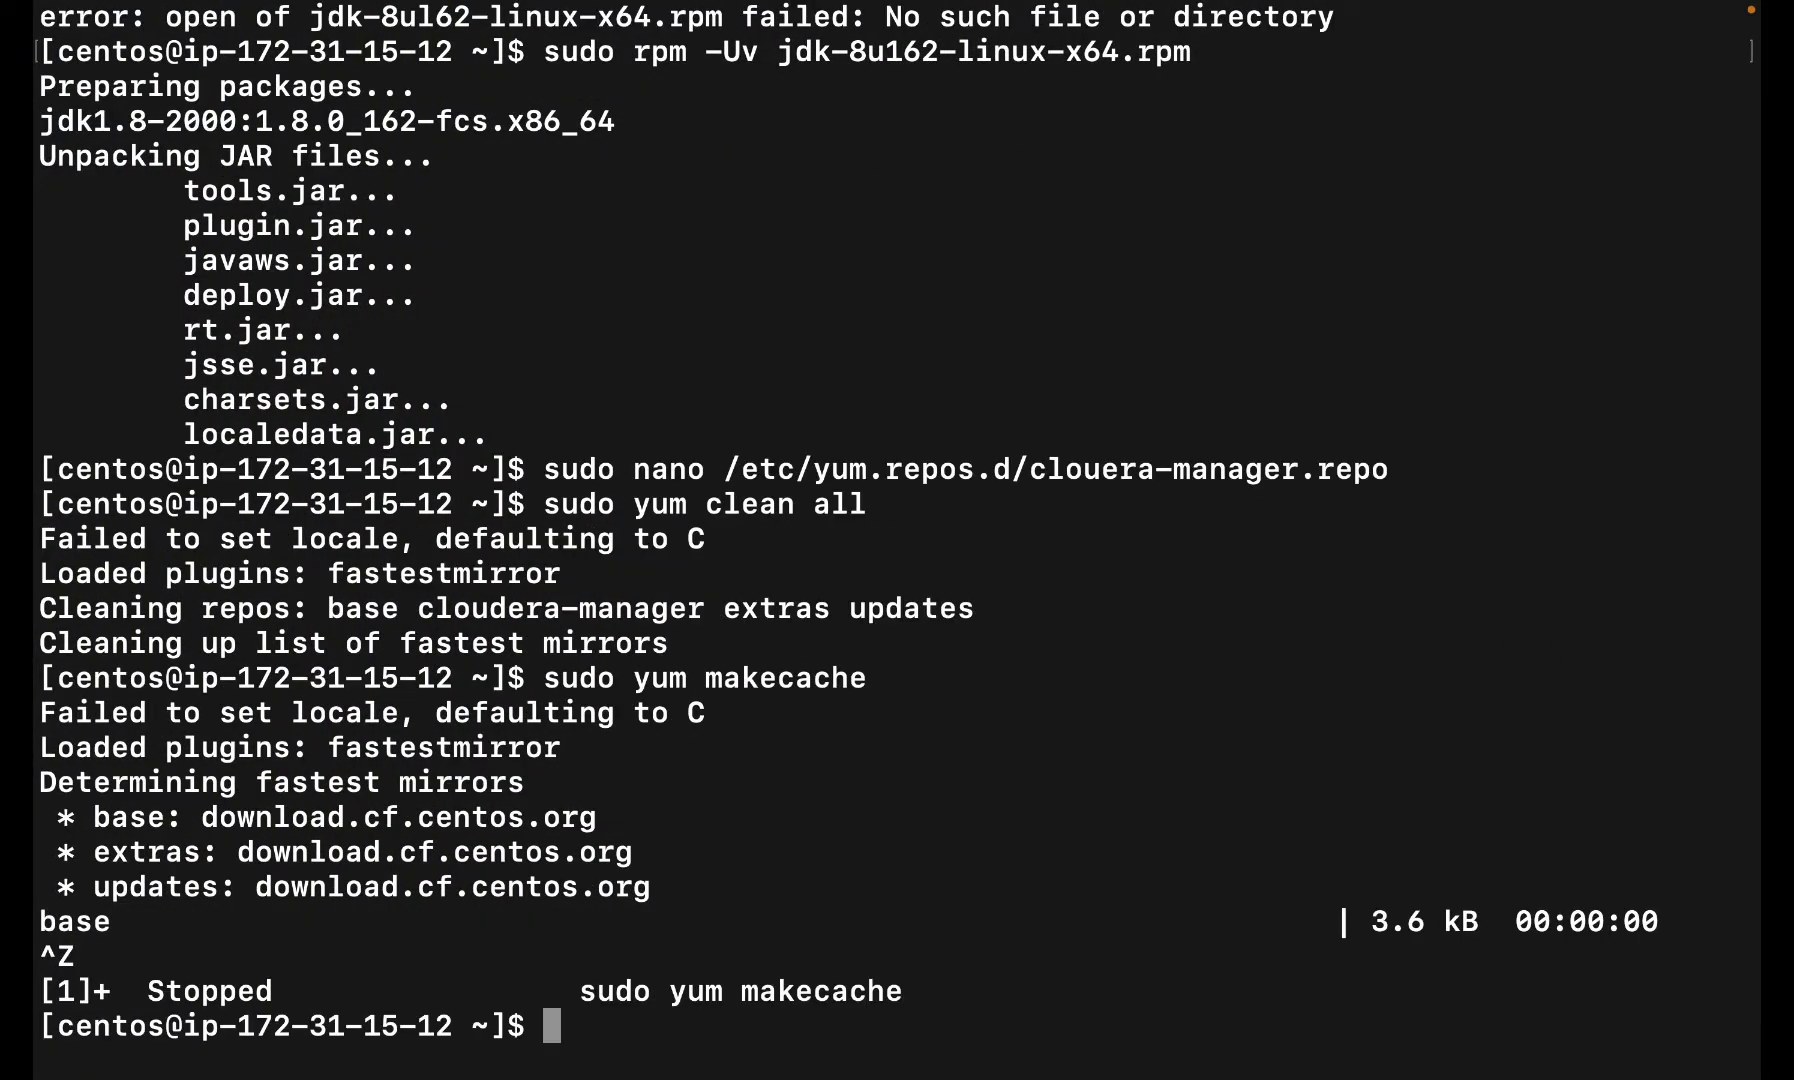
key(Up)
key(Return)
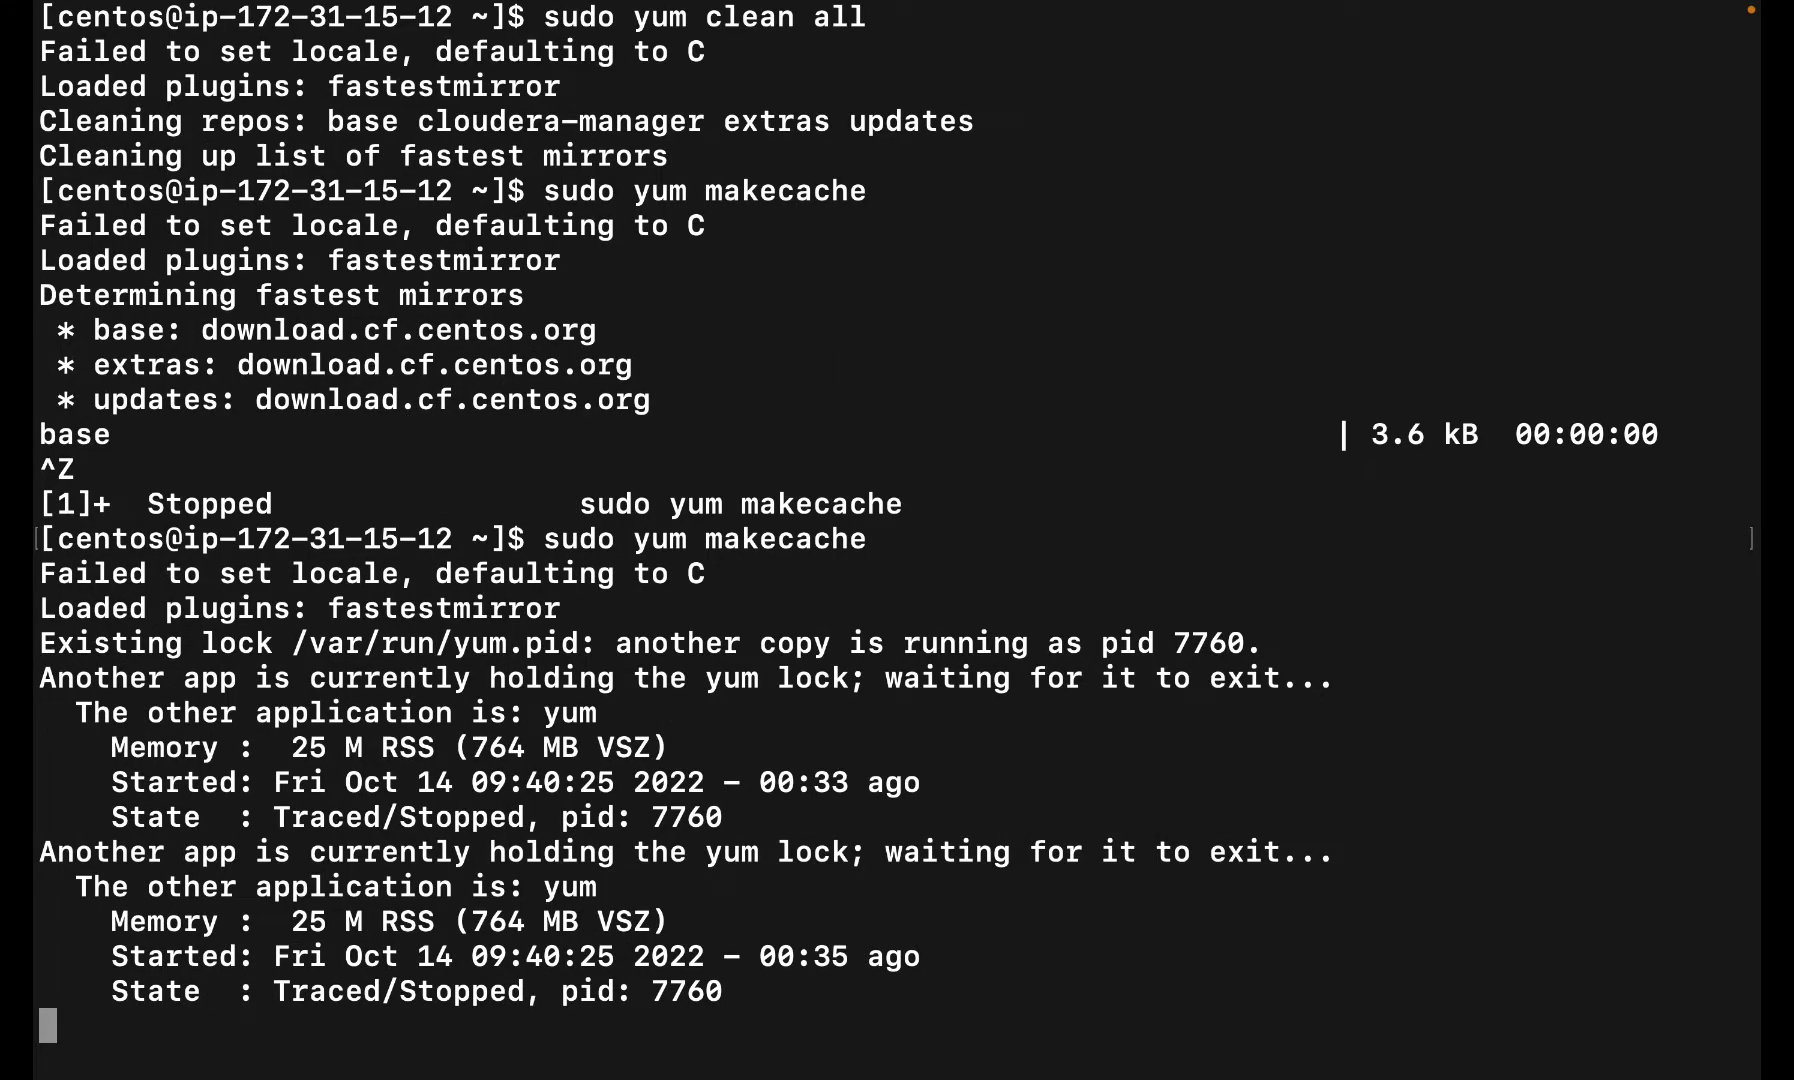
key(ctrl+z)
- Delete the stale PID 7760 from /var/run/yum.pid in nano and save
text(sudo nan)
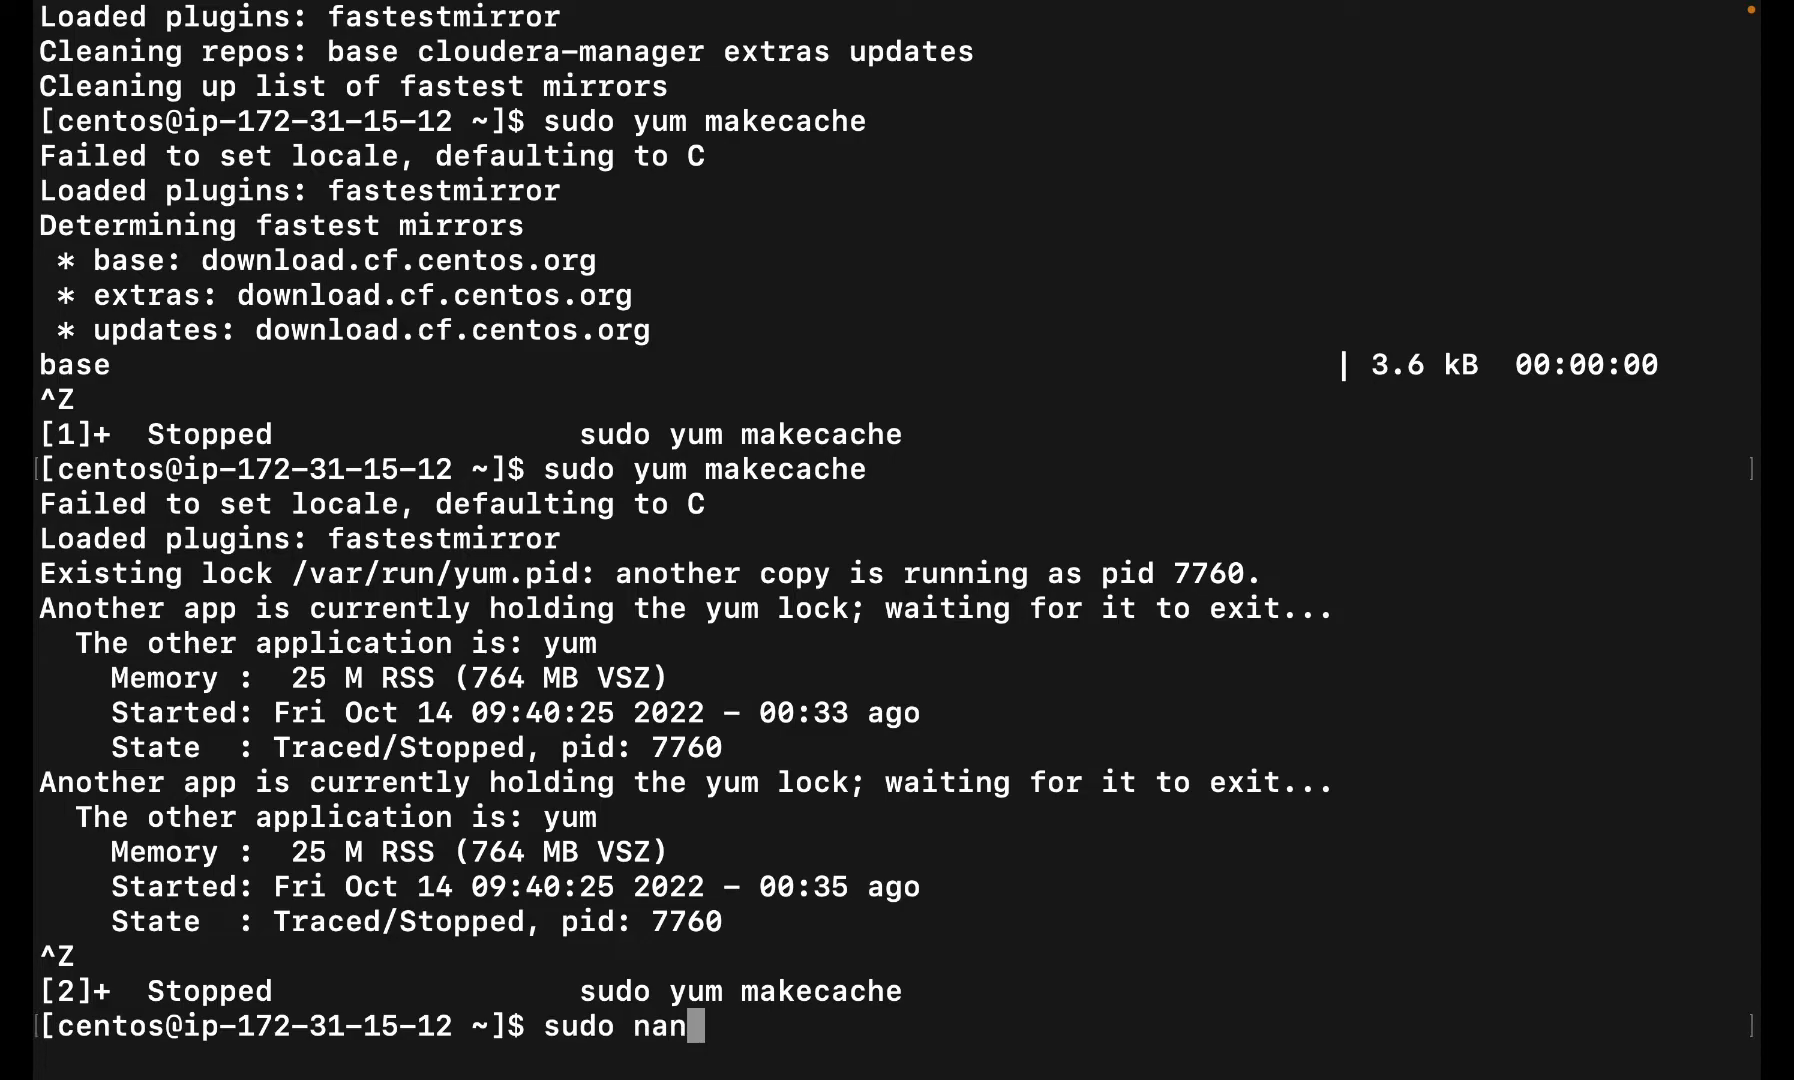
text(o /var/)
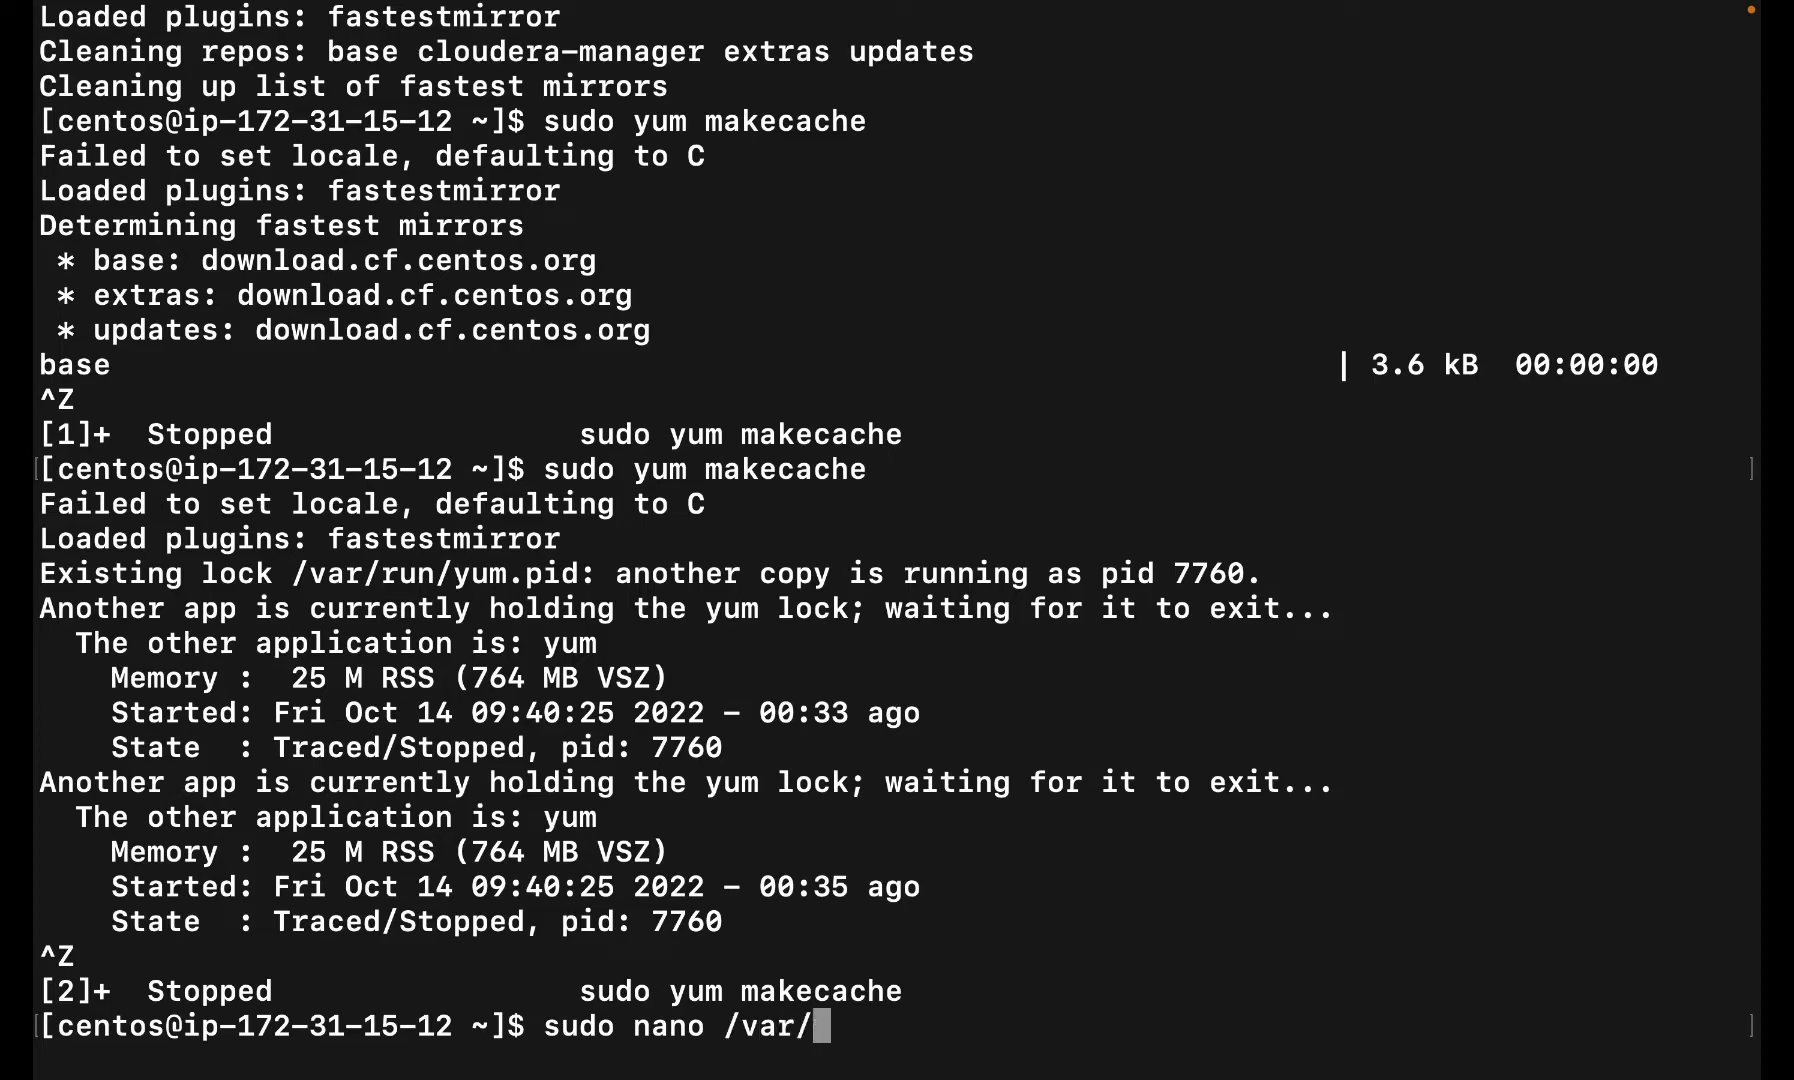
text(run/y)
key(Tab)
key(Return)
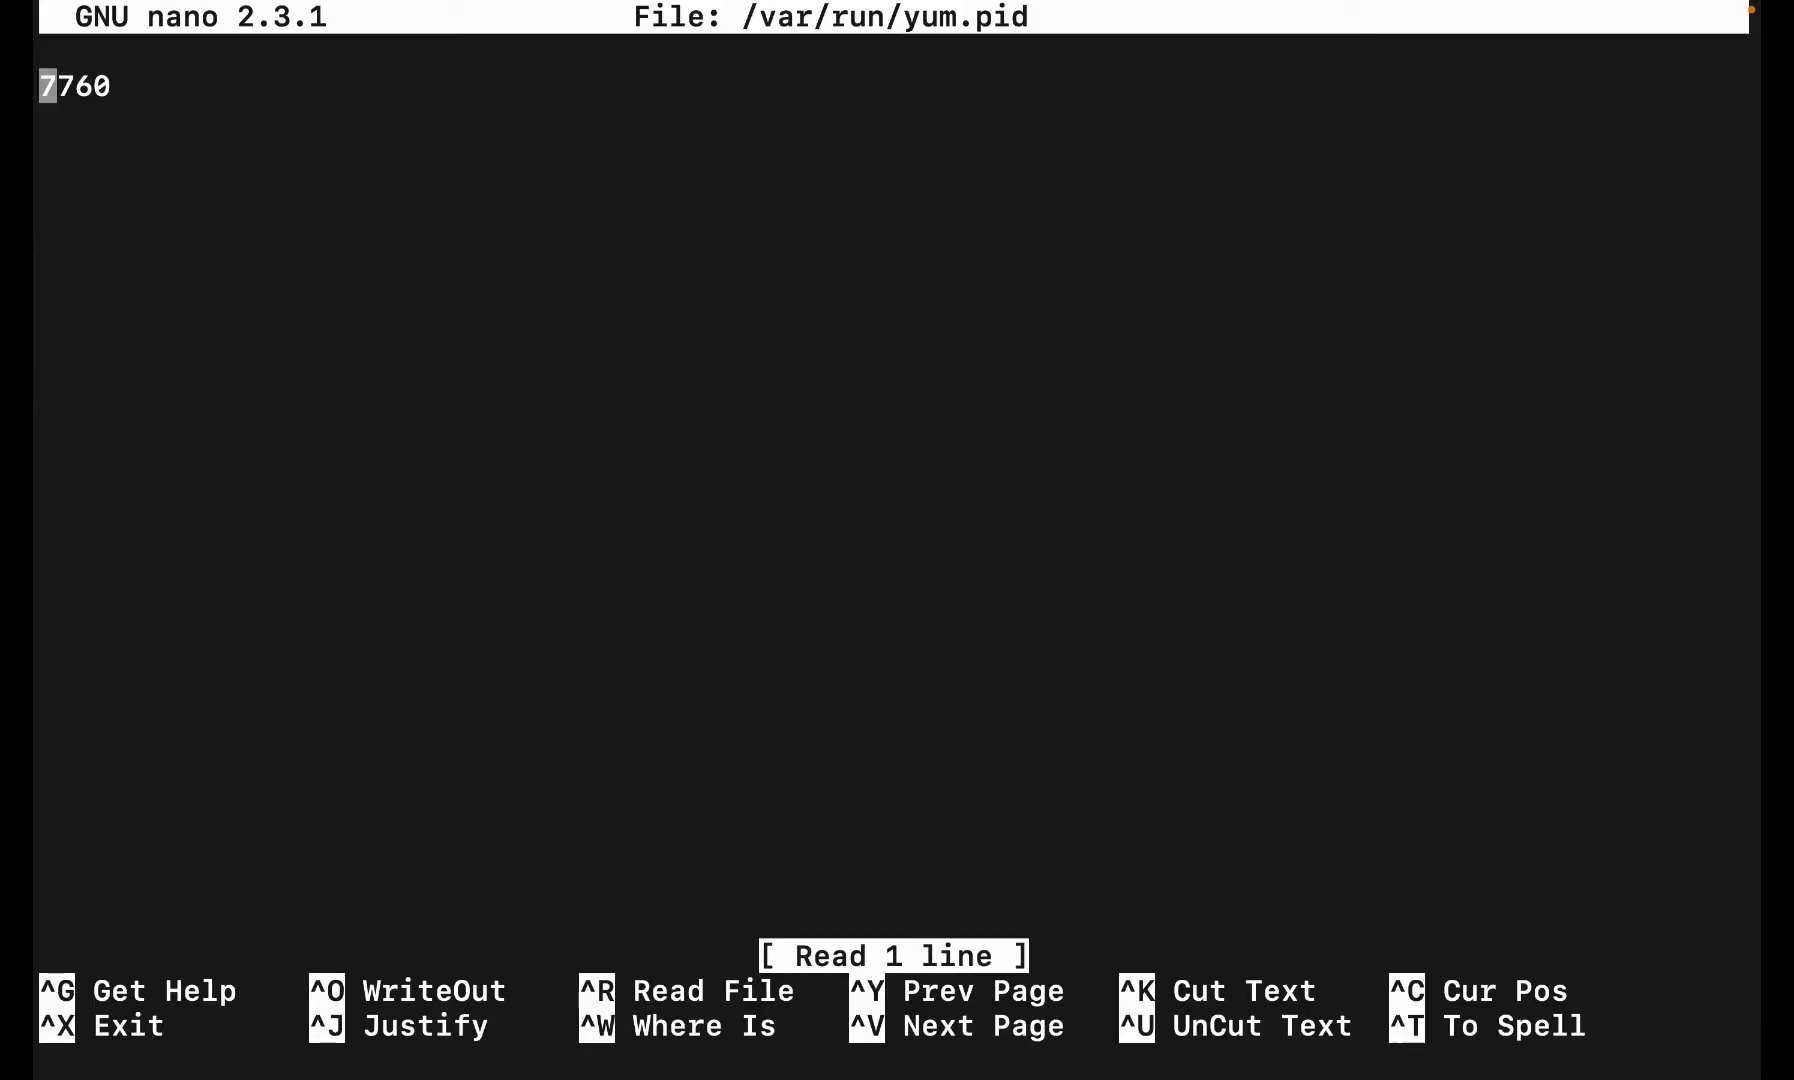
key(ctrl+k)
key(ctrl+o)
key(Return)
key(ctrl+x)
- Rerun 'sudo yum makecache' until it reports Metadata Cache Created
key(Up)
key(Up)
key(Return)
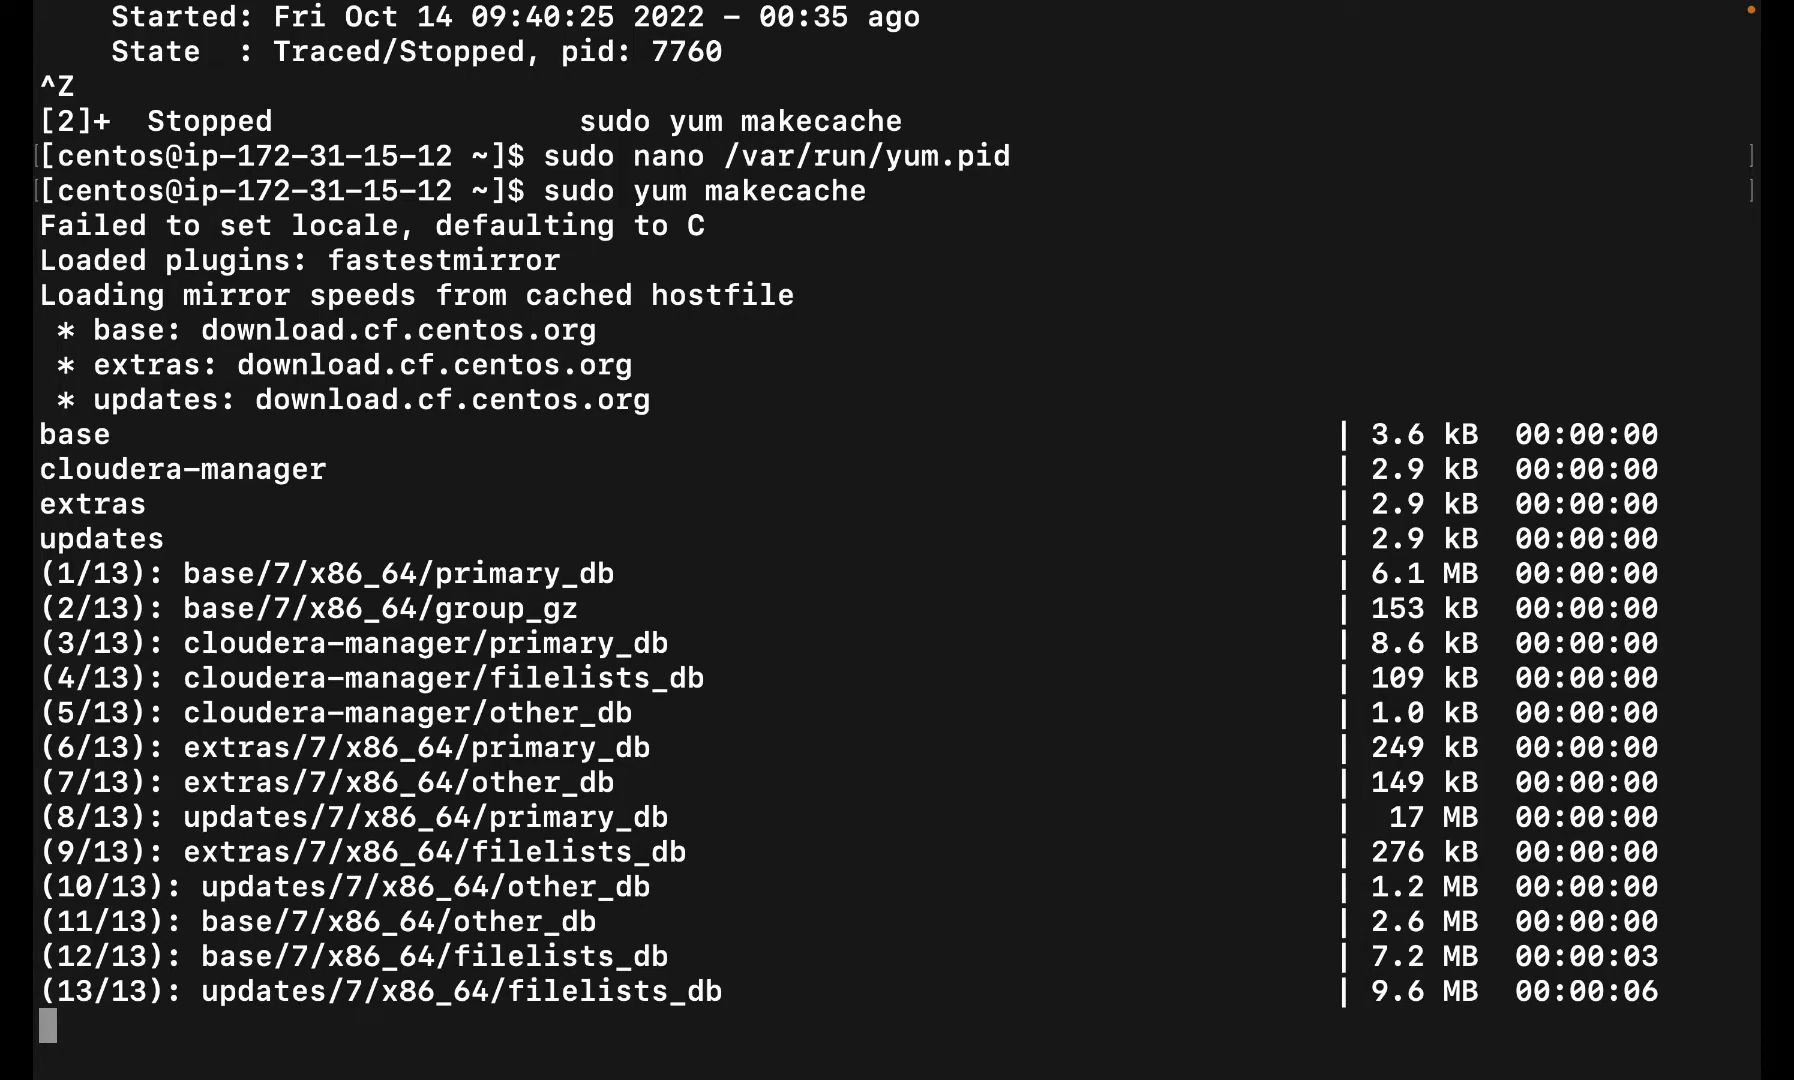
key(ctrl+Left)
key(ctrl+Right)
key(ctrl+Right)
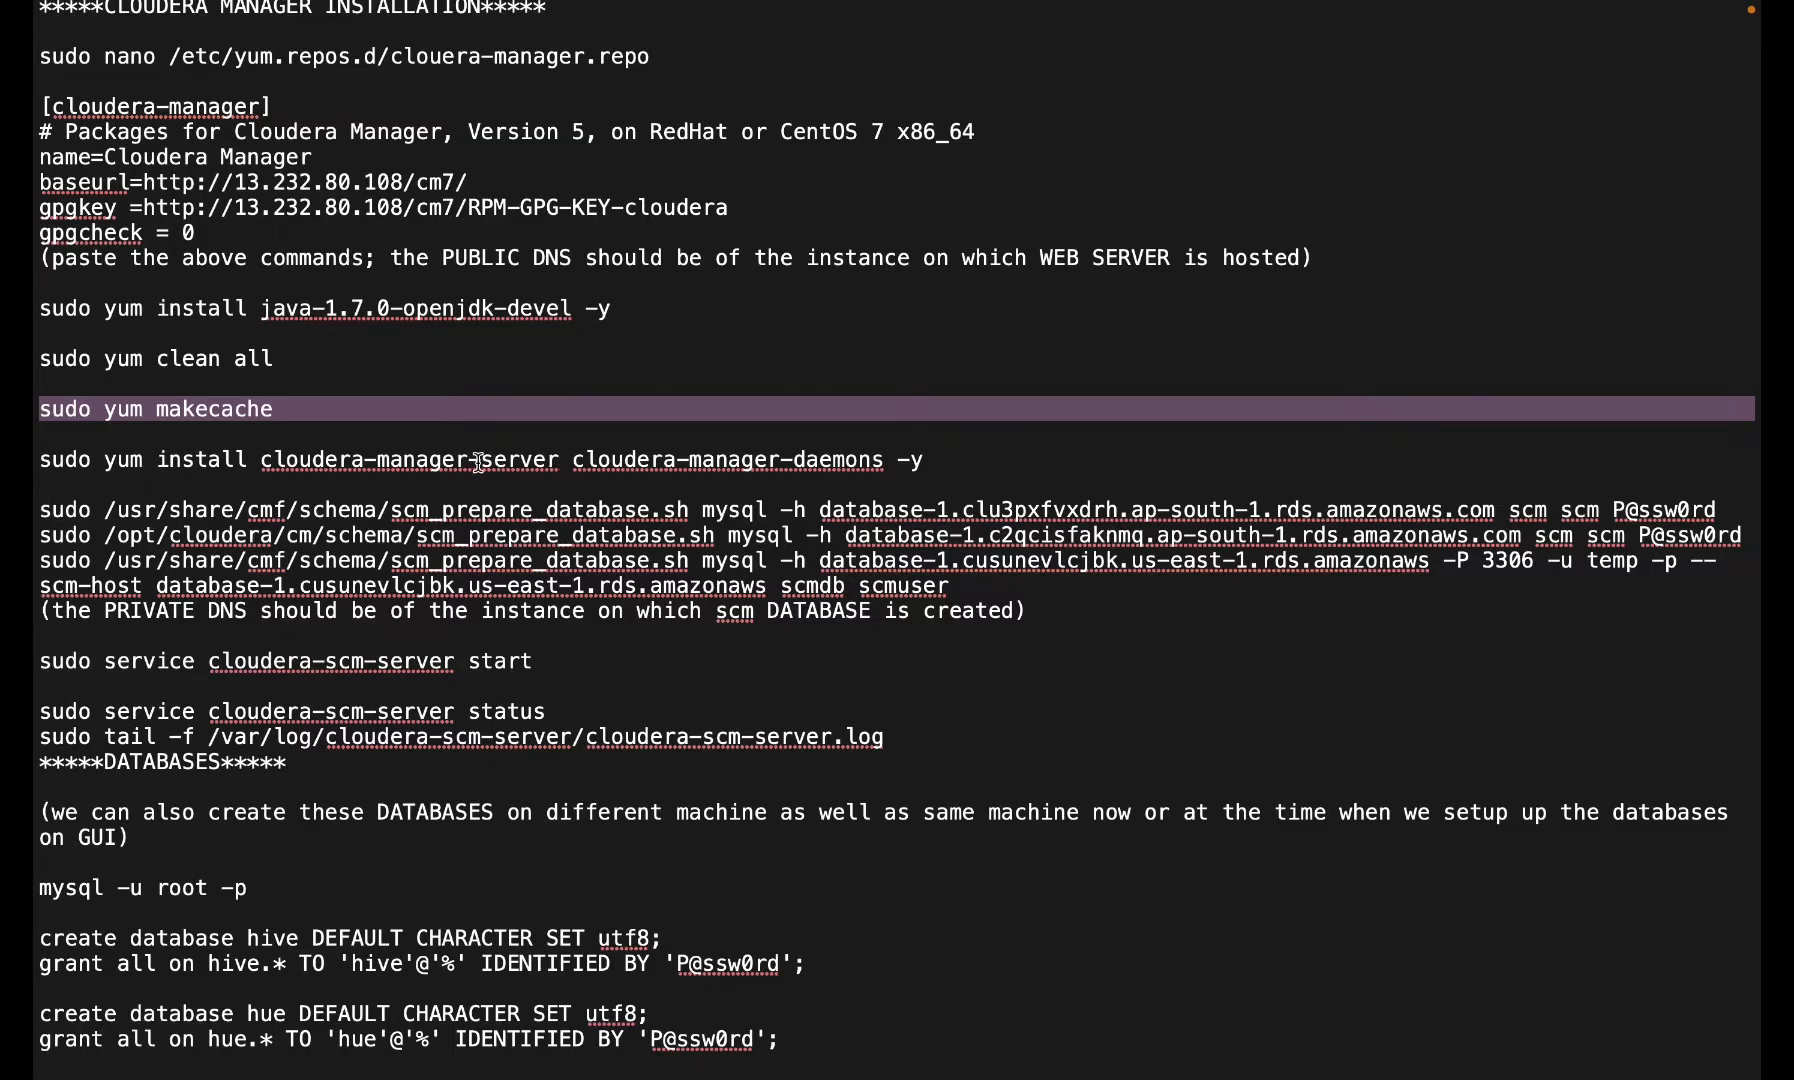
key(ctrl+Left)
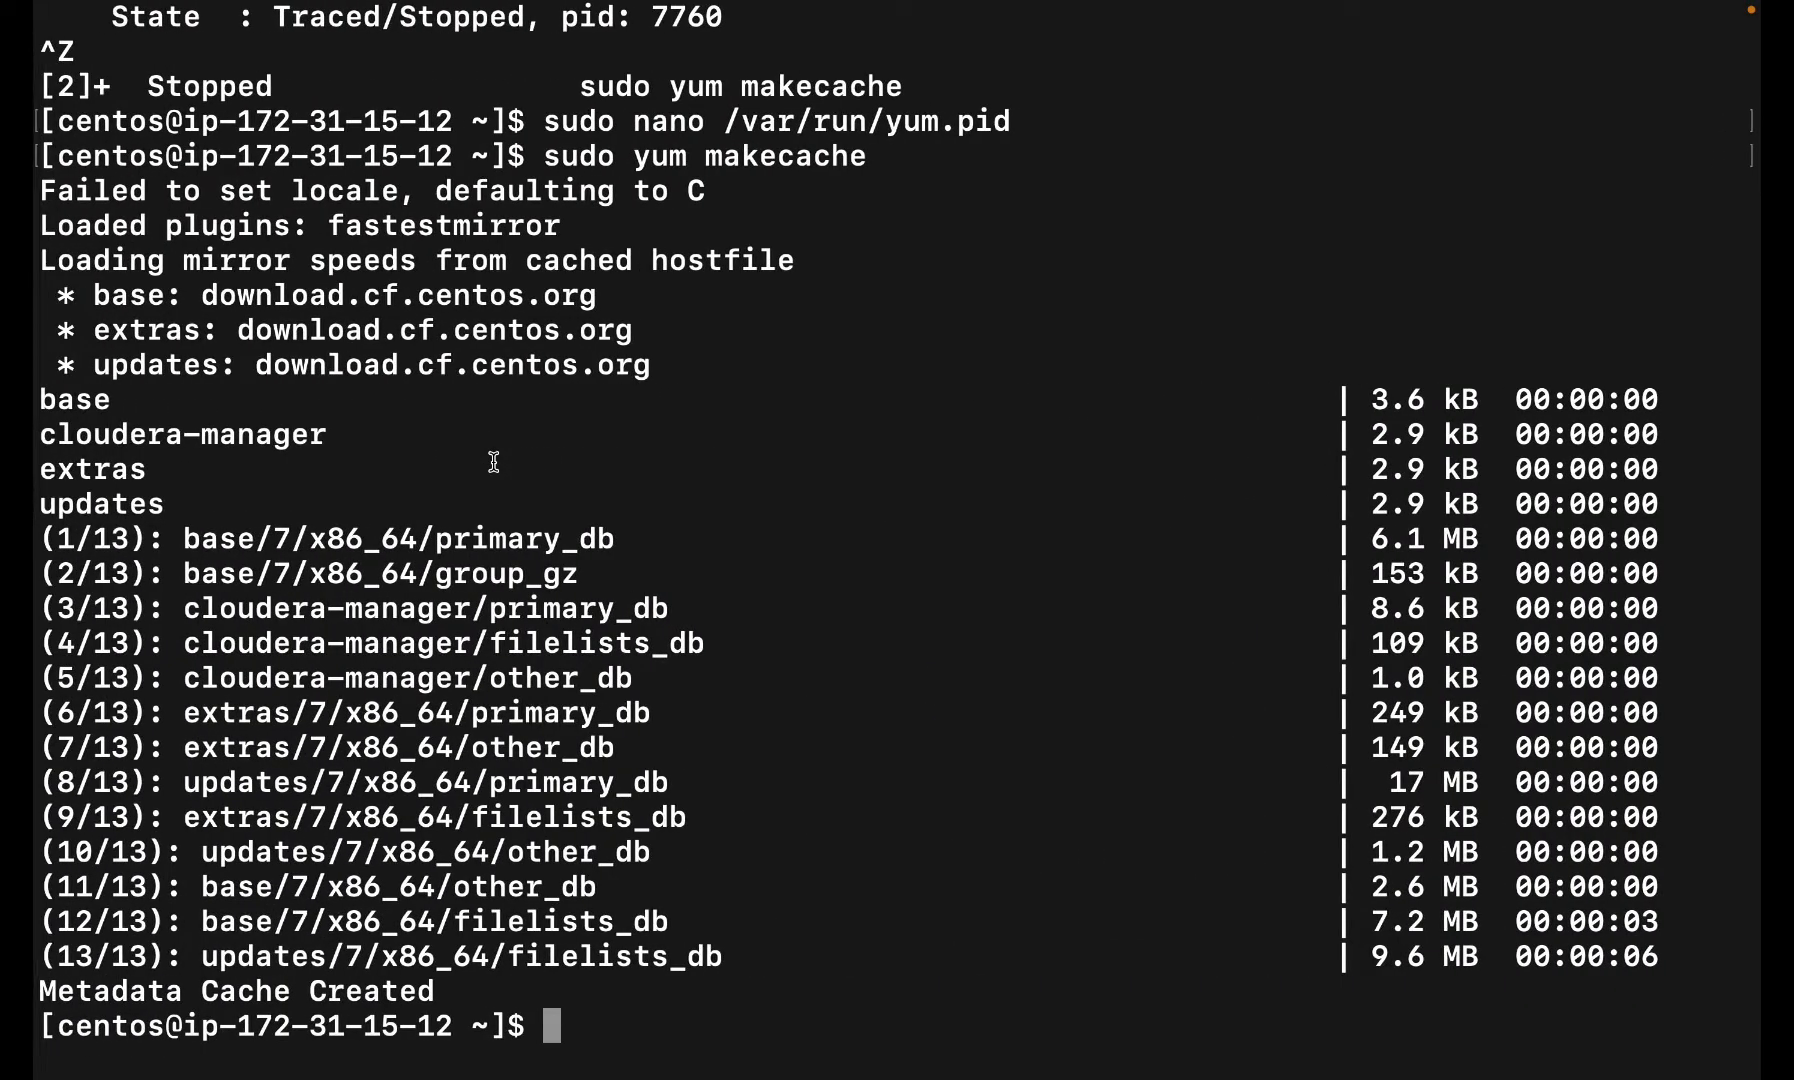
key(ctrl+Right)
key(ctrl+Left)
key(ctrl+Right)
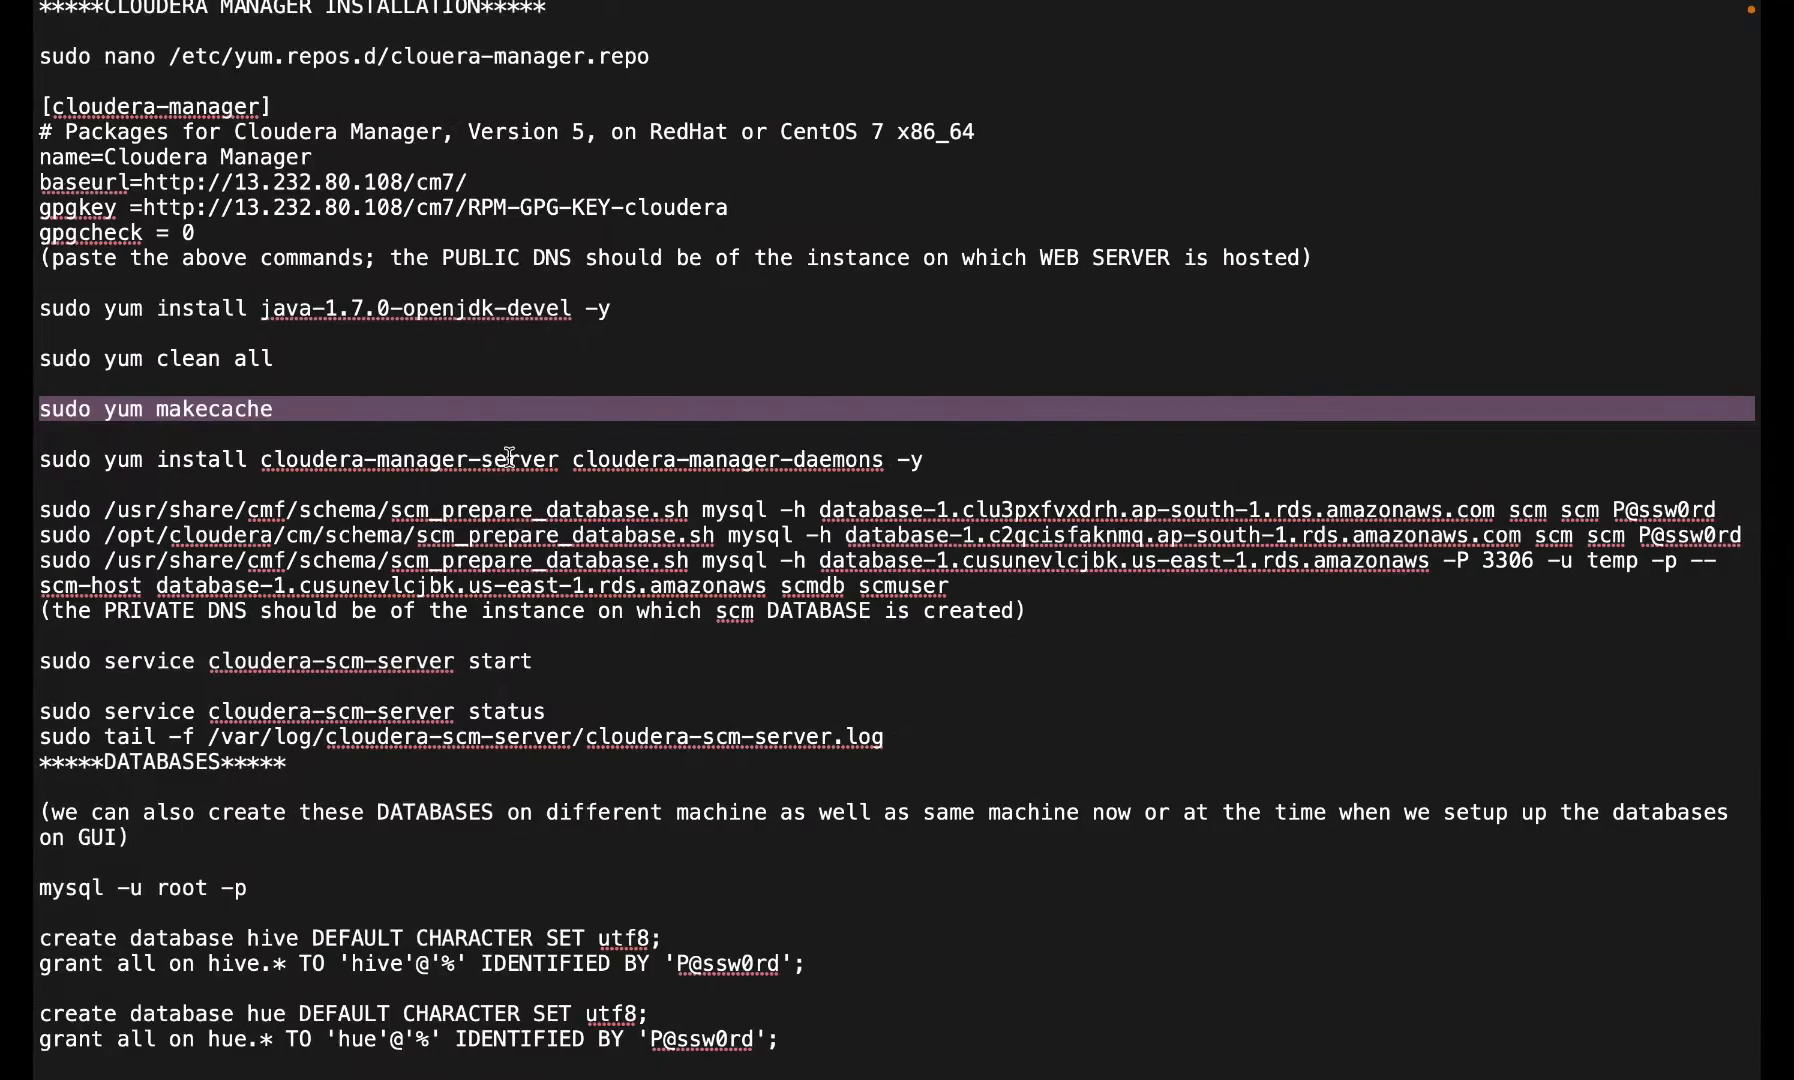
- Run the notes' yum install command for cloudera-manager-server and cloudera-manager-daemons in the terminal
triple_click(581, 465)
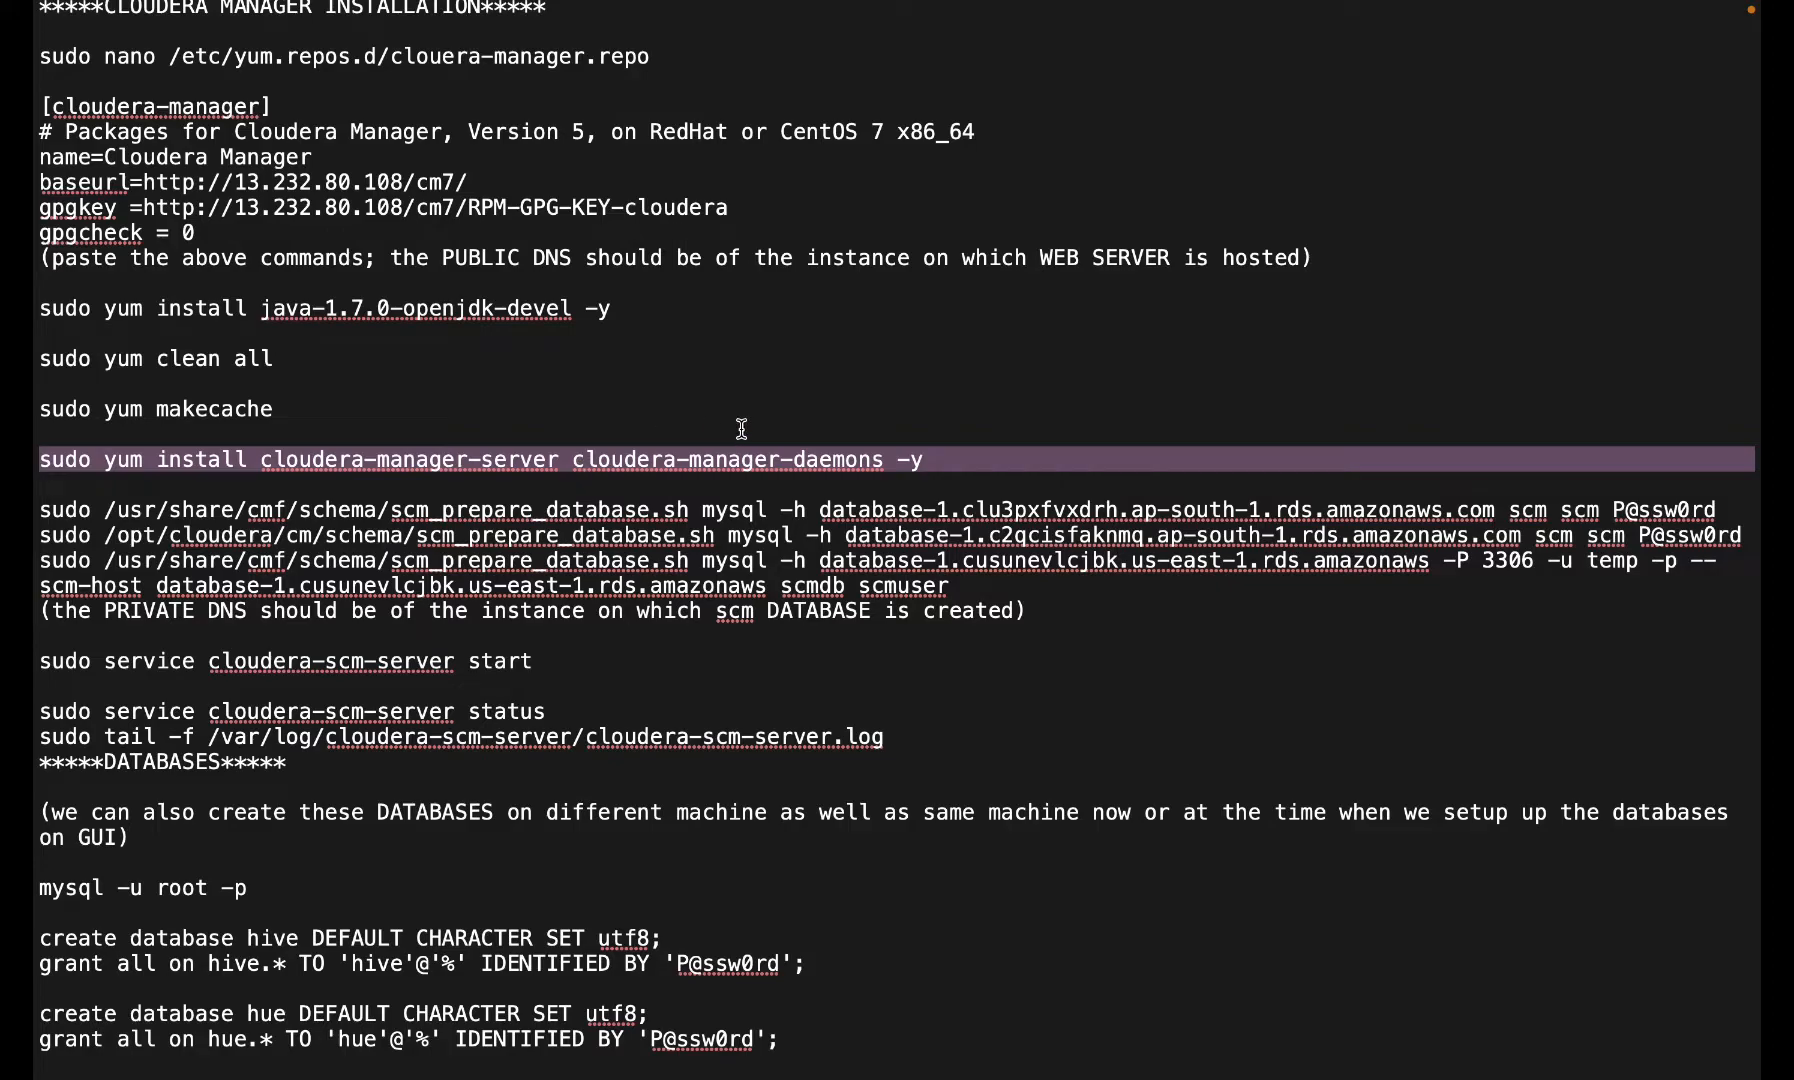
key(super+c)
key(ctrl+Left)
key(super+v)
key(Return)
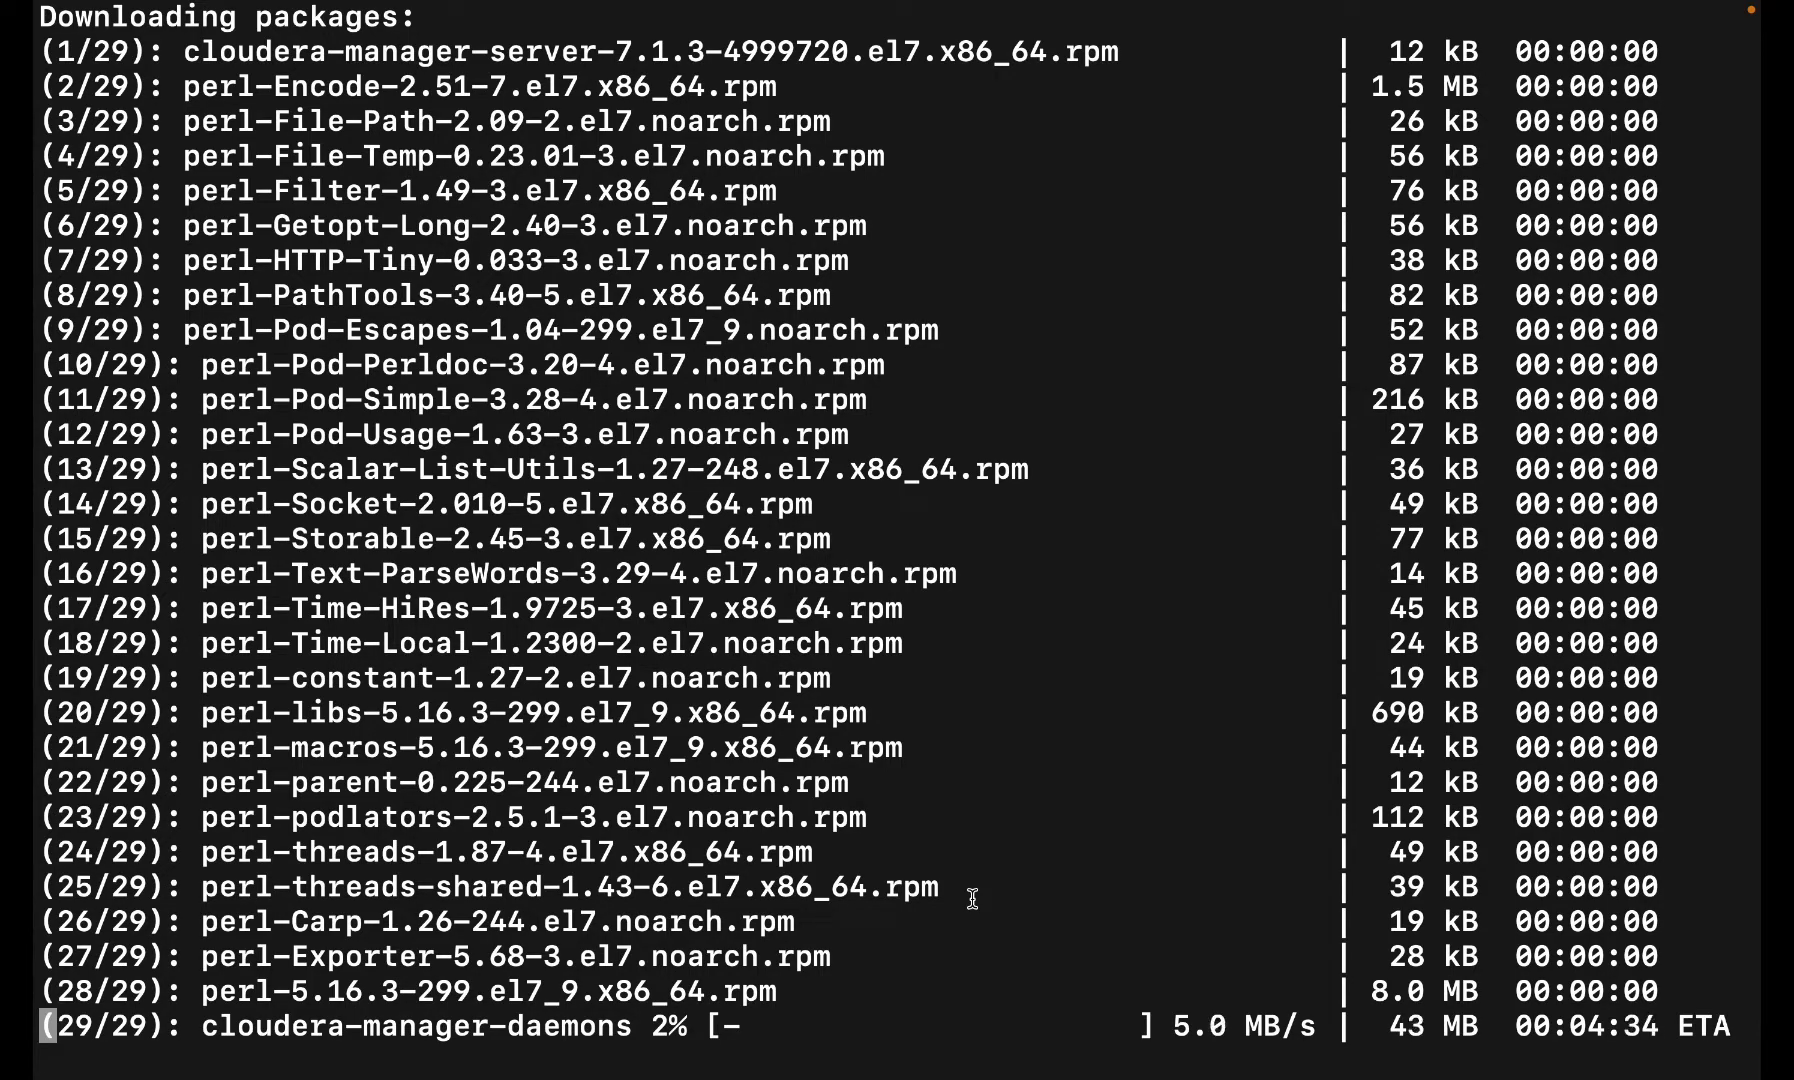
key(ctrl+Left)
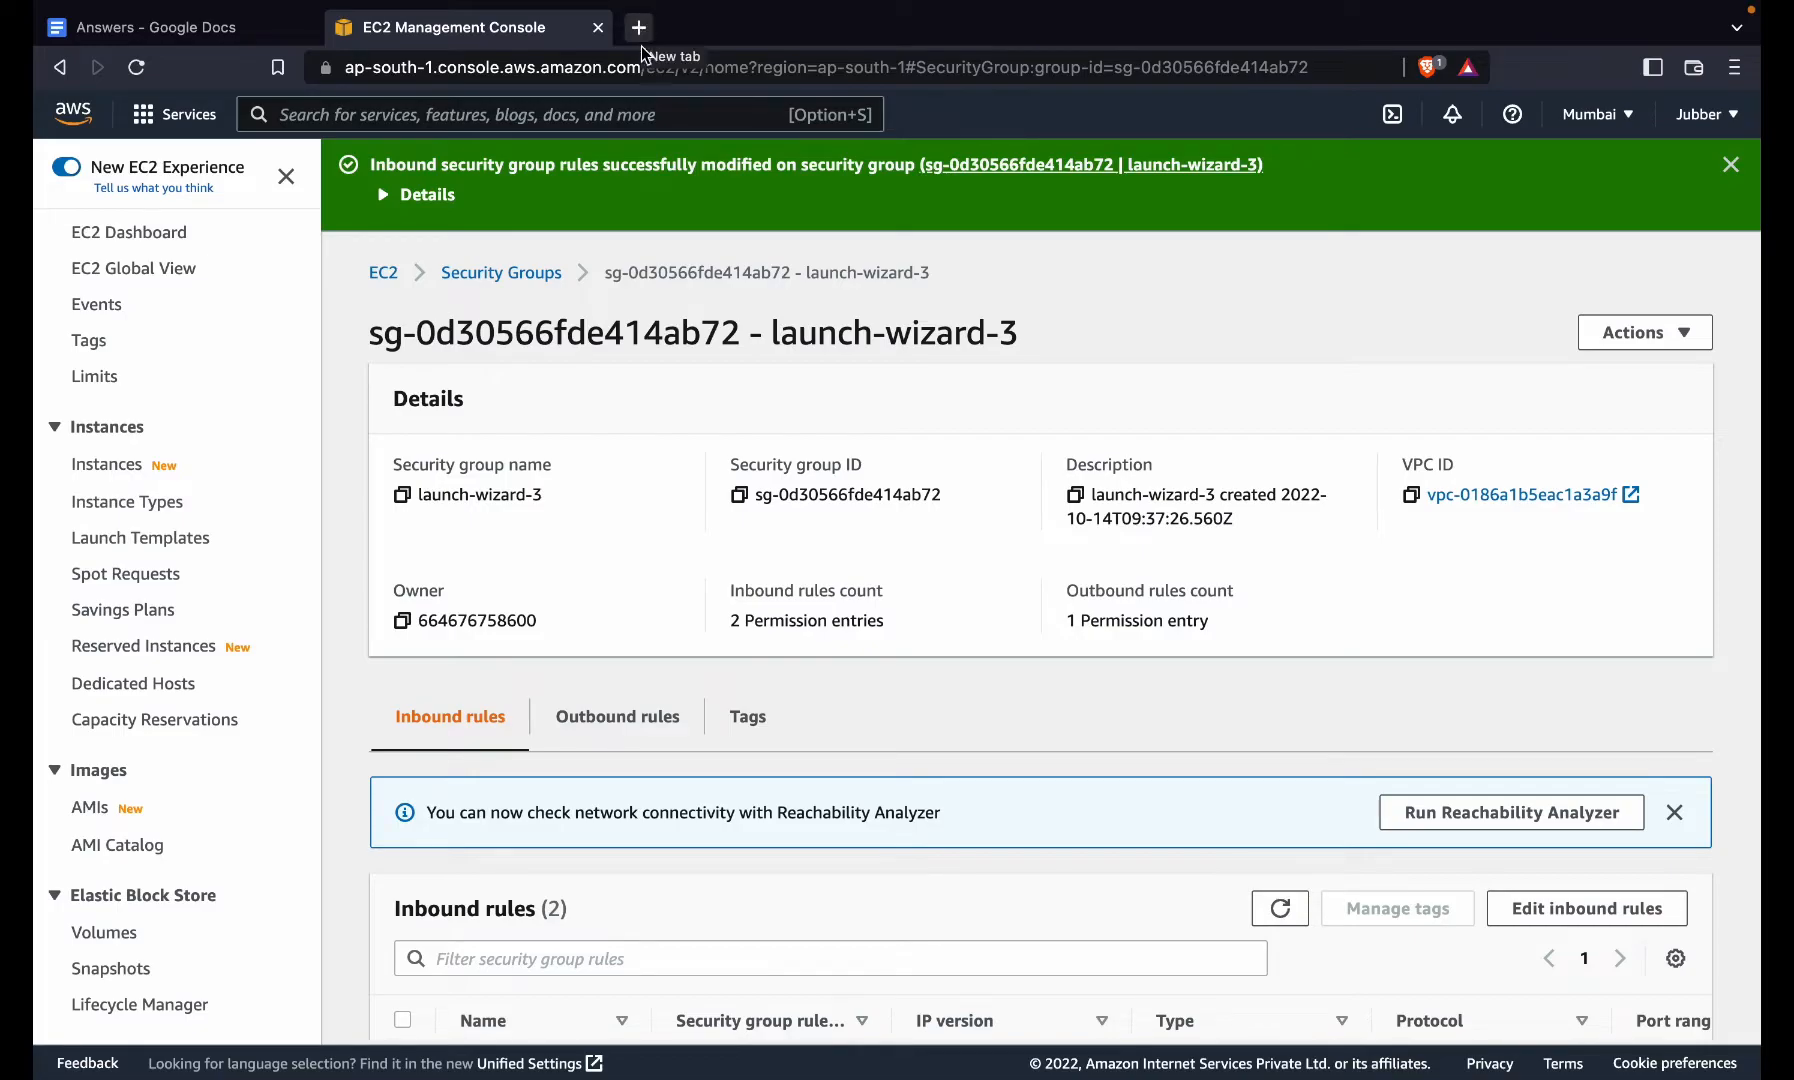
- After checking the package download, go from the EC2 console to RDS and start Create database
key(ctrl+Right)
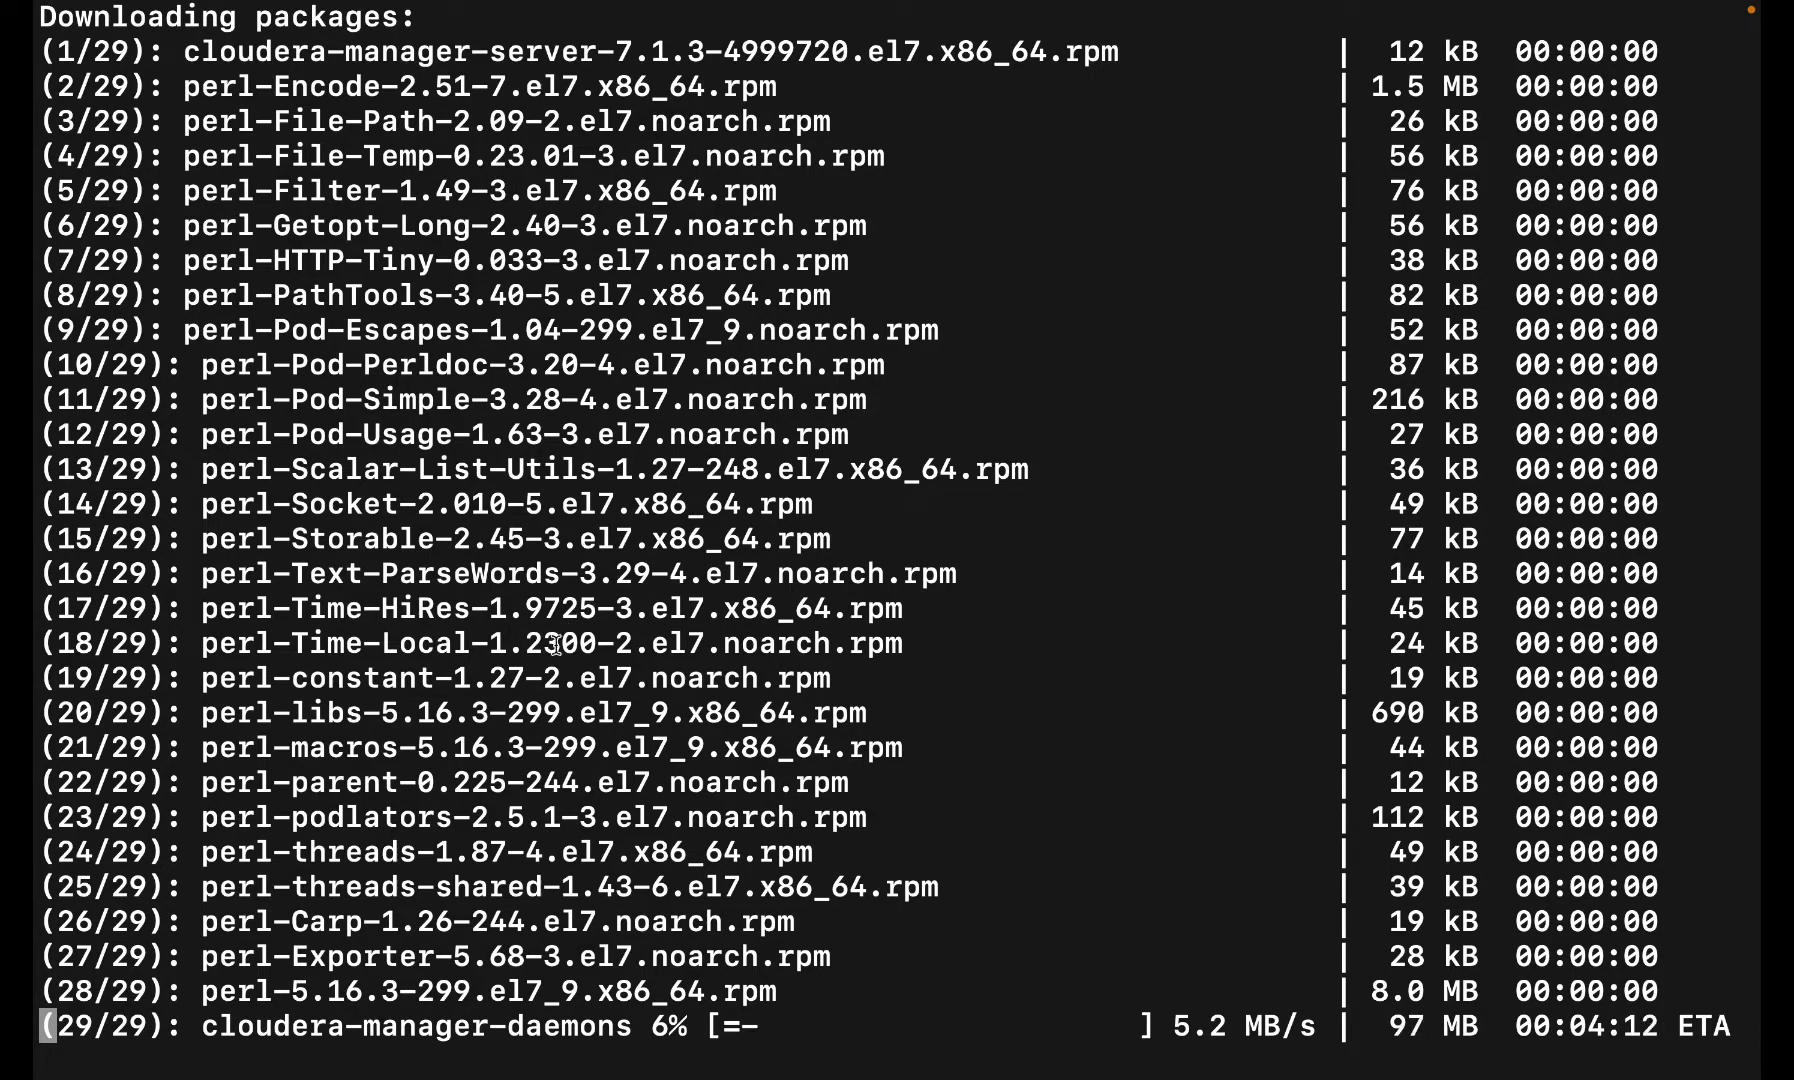
key(ctrl+Left)
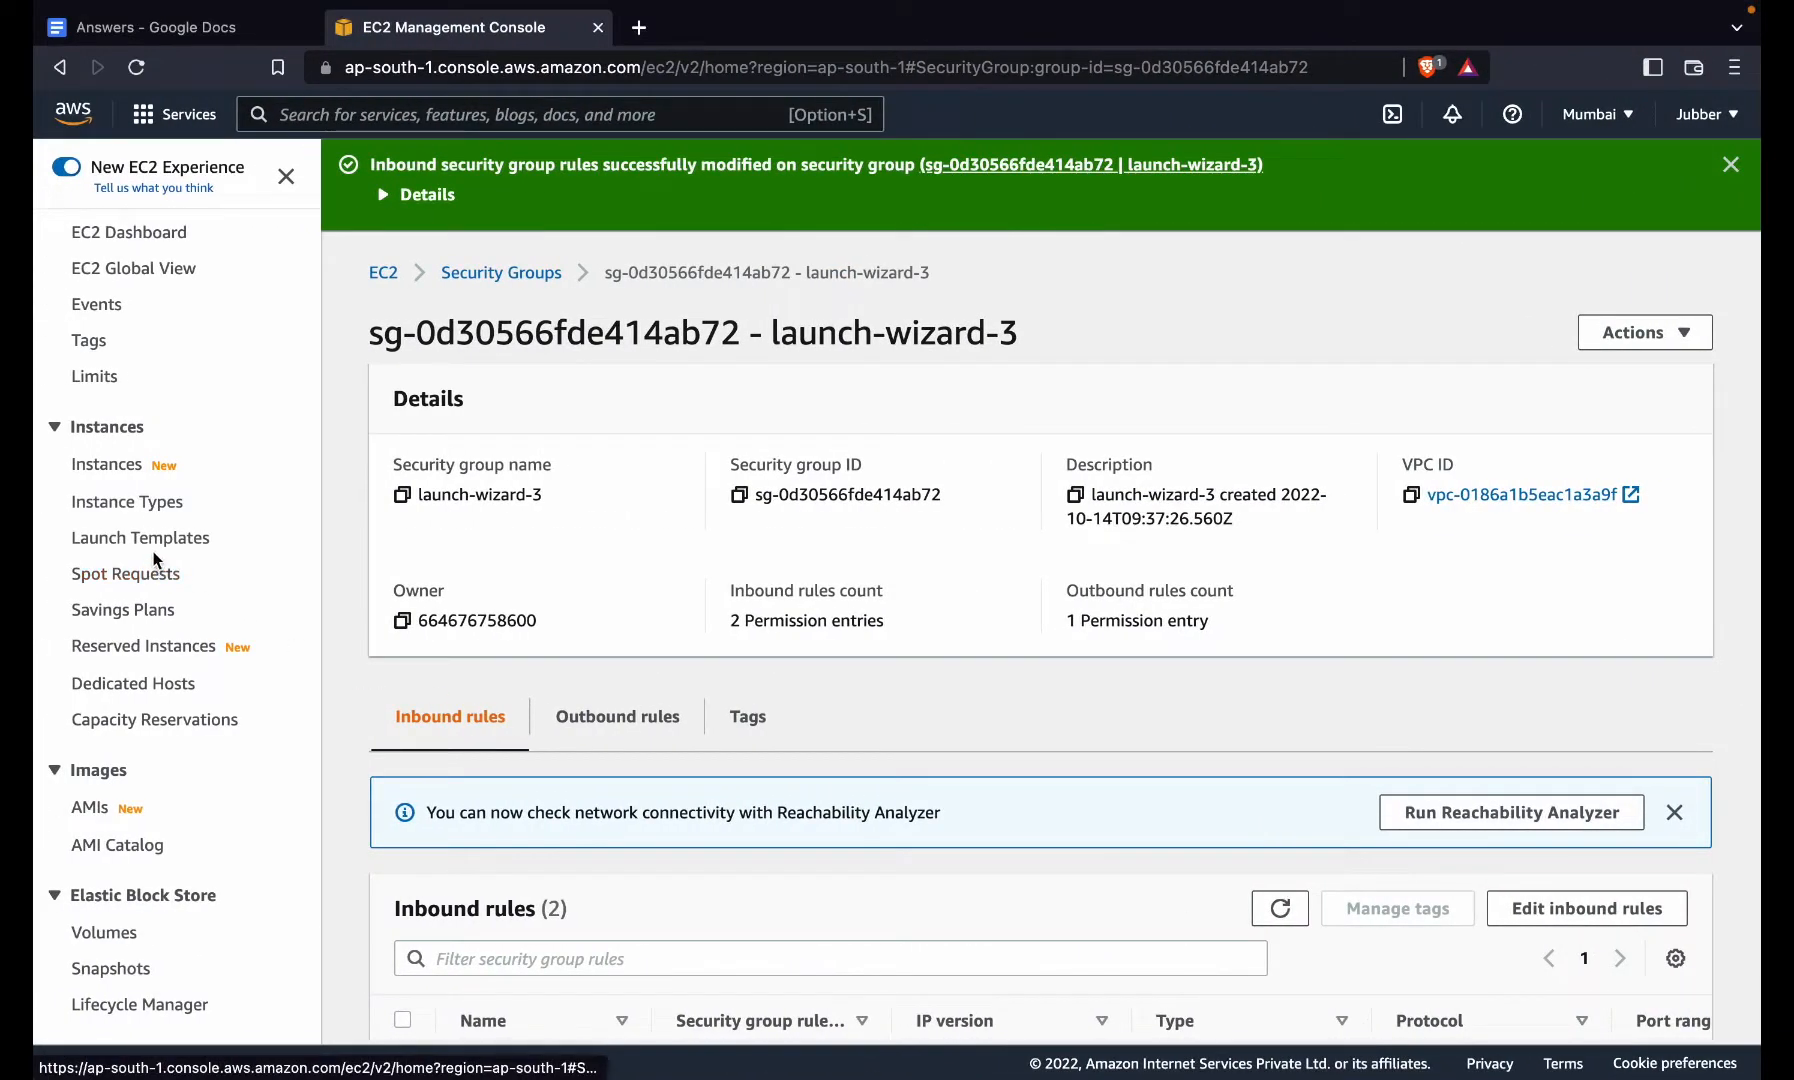
click(200, 125)
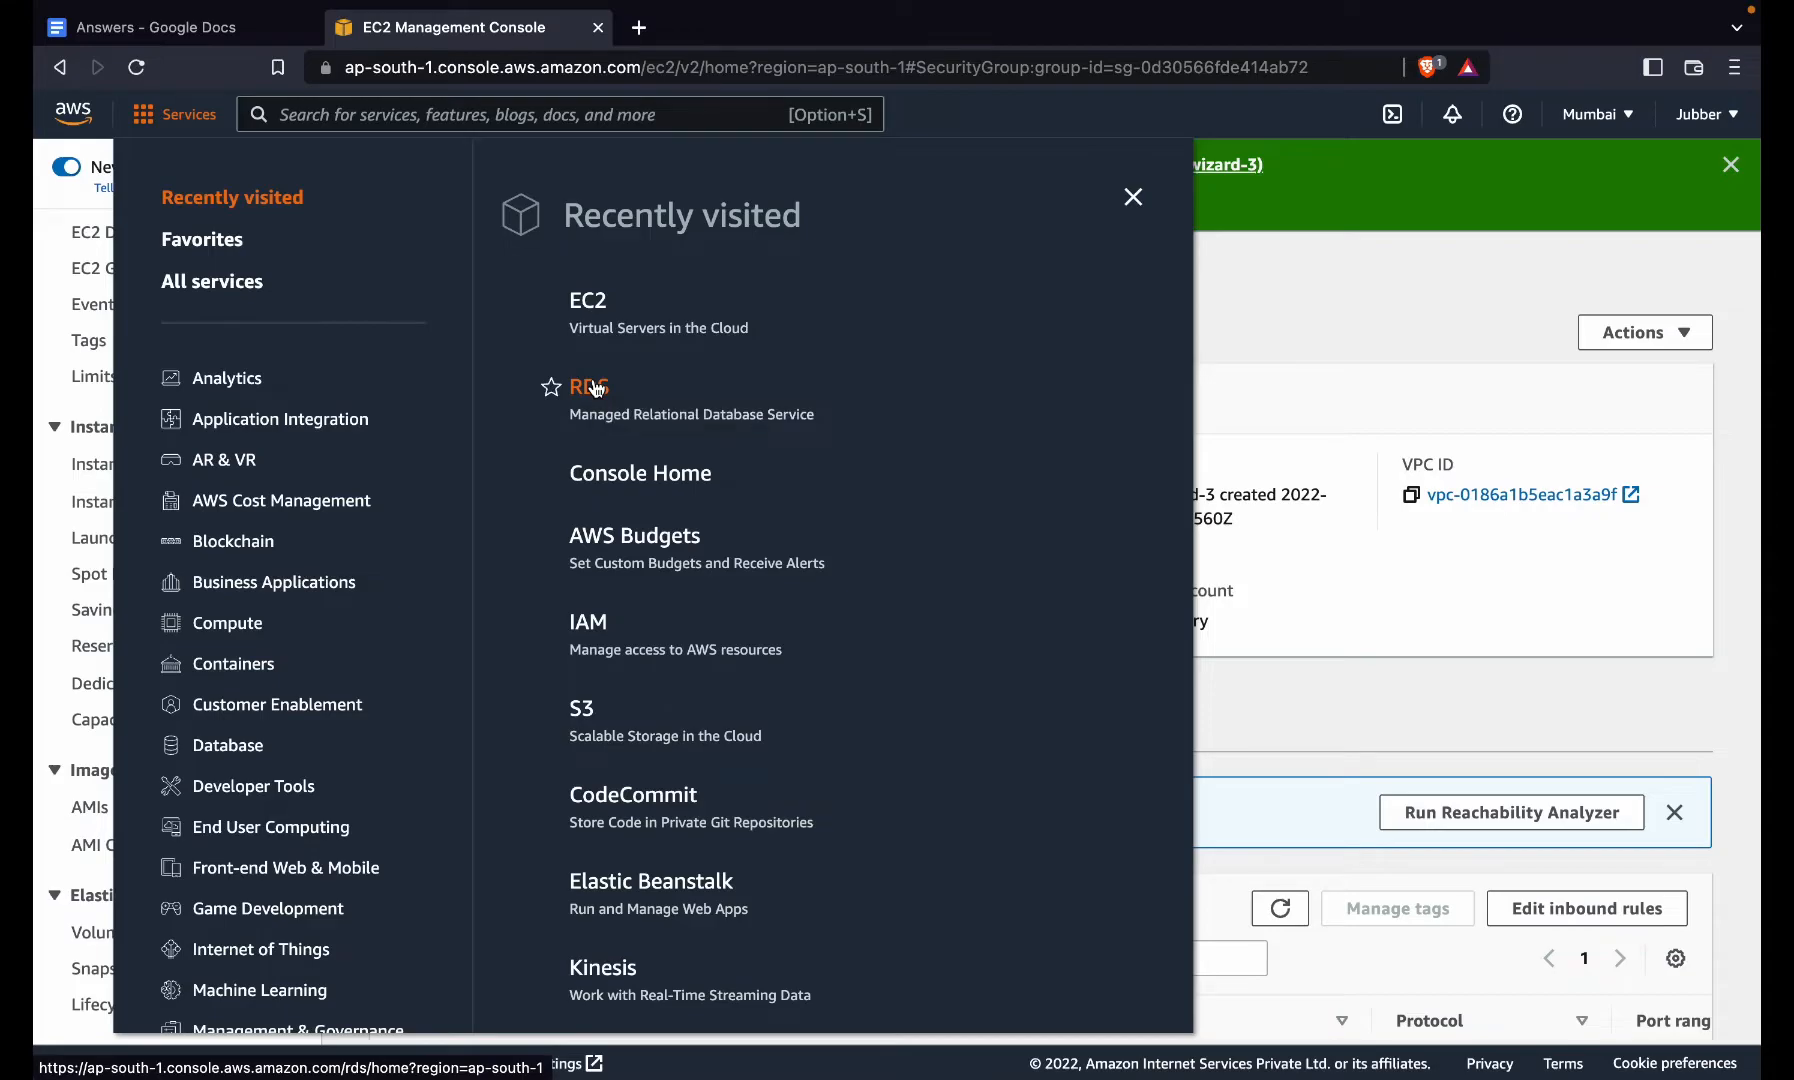
click(590, 387)
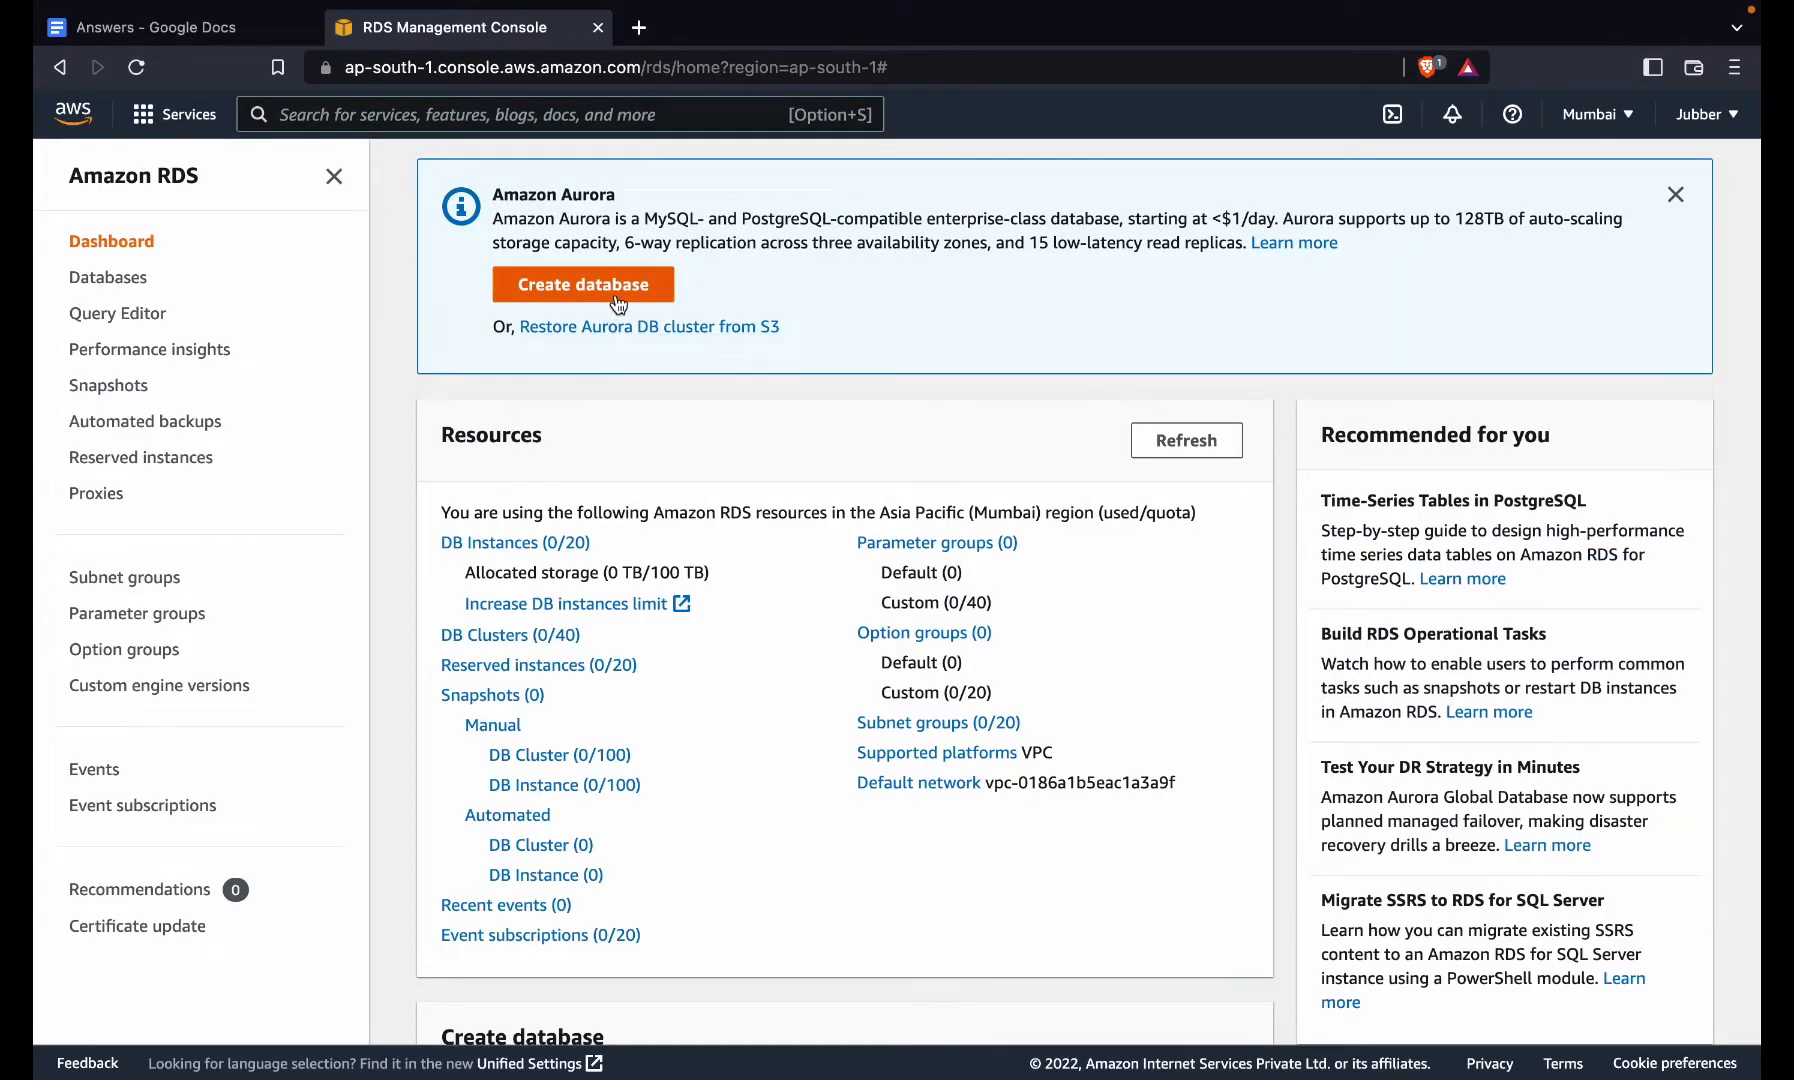
click(615, 292)
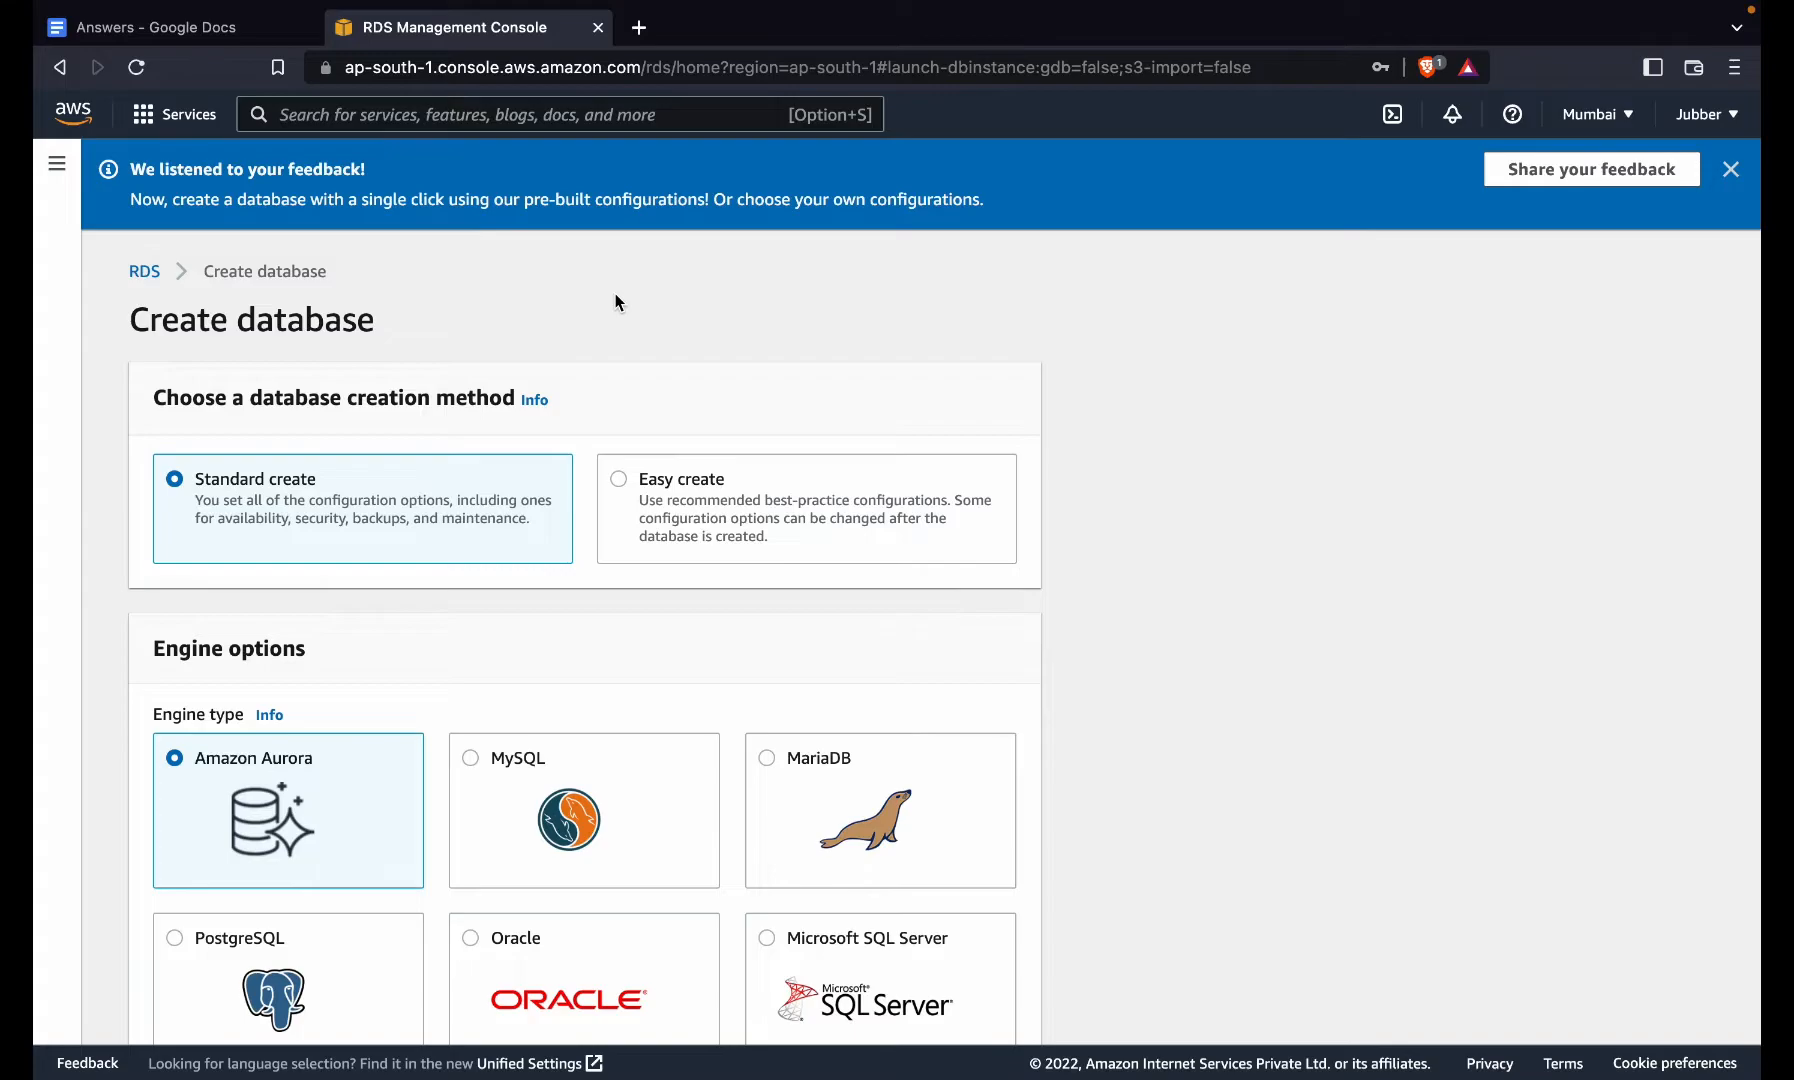
- Choose the MySQL engine at version 5.7.33 with the Free tier template
scroll(615, 301, down, 5)
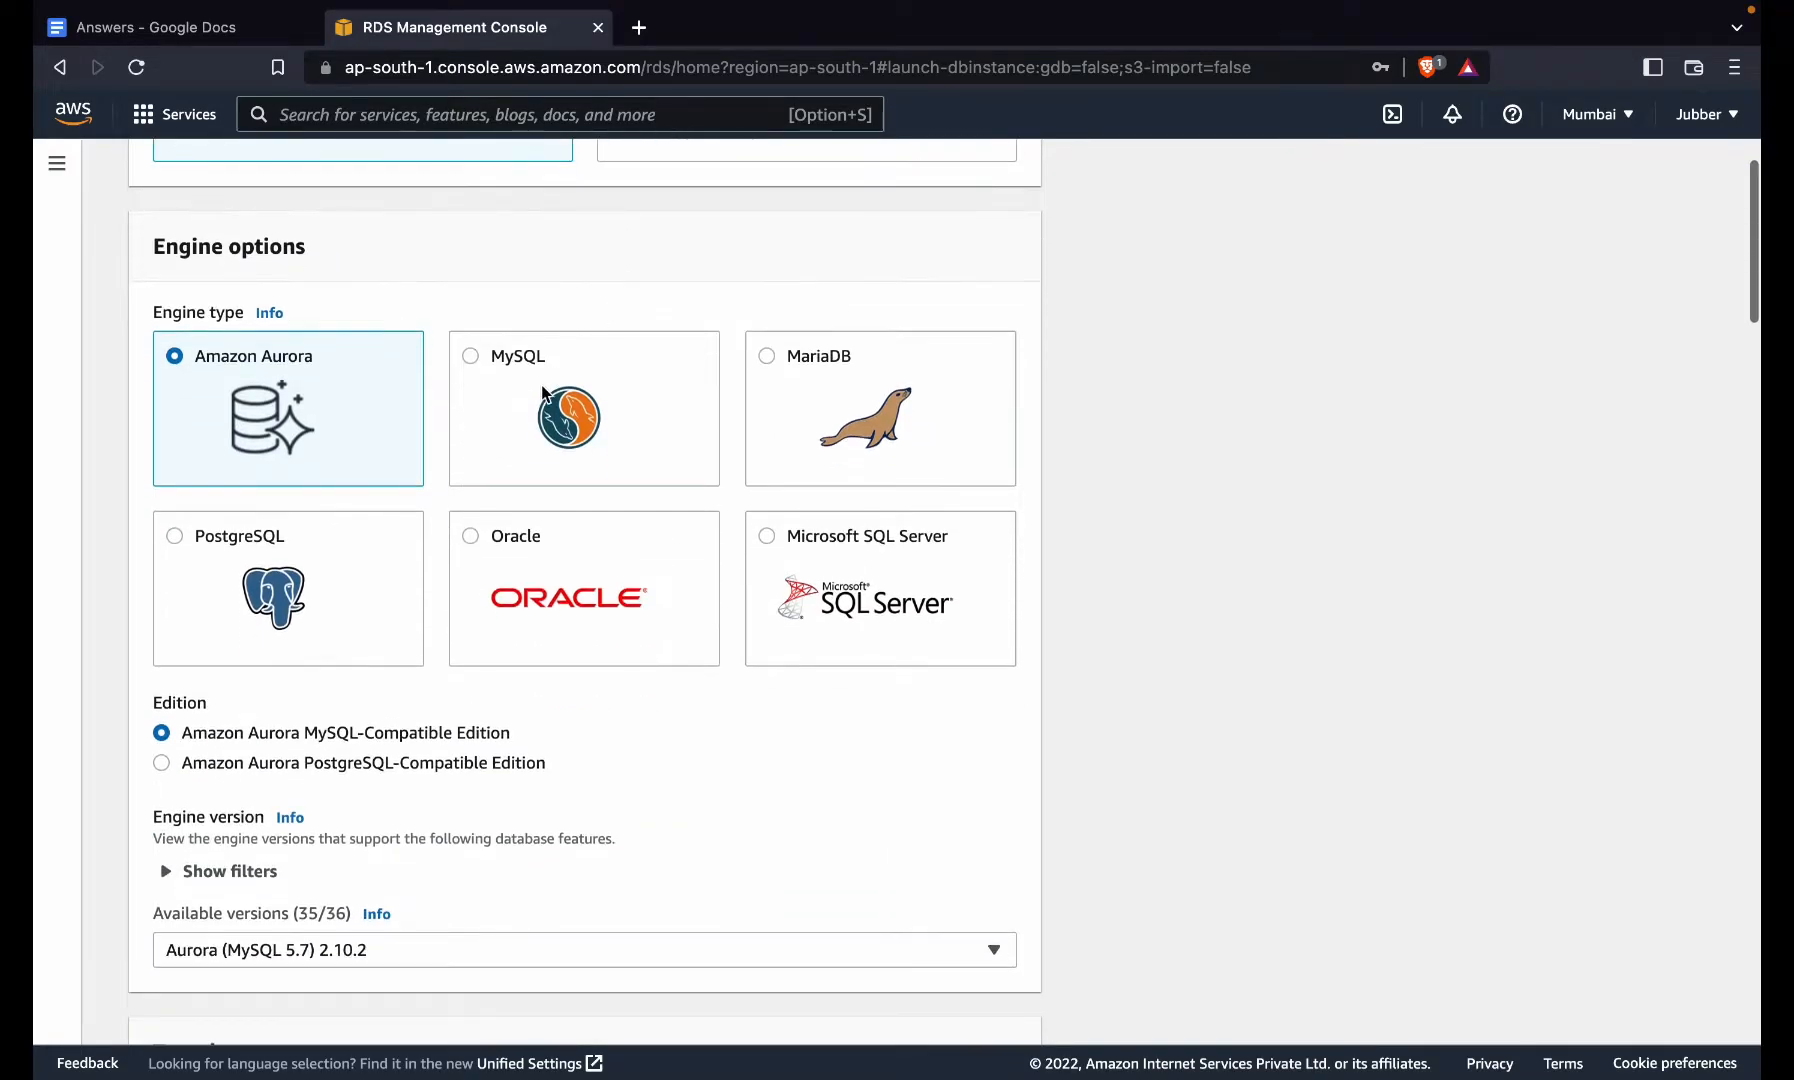
click(535, 394)
scroll(510, 409, down, 4)
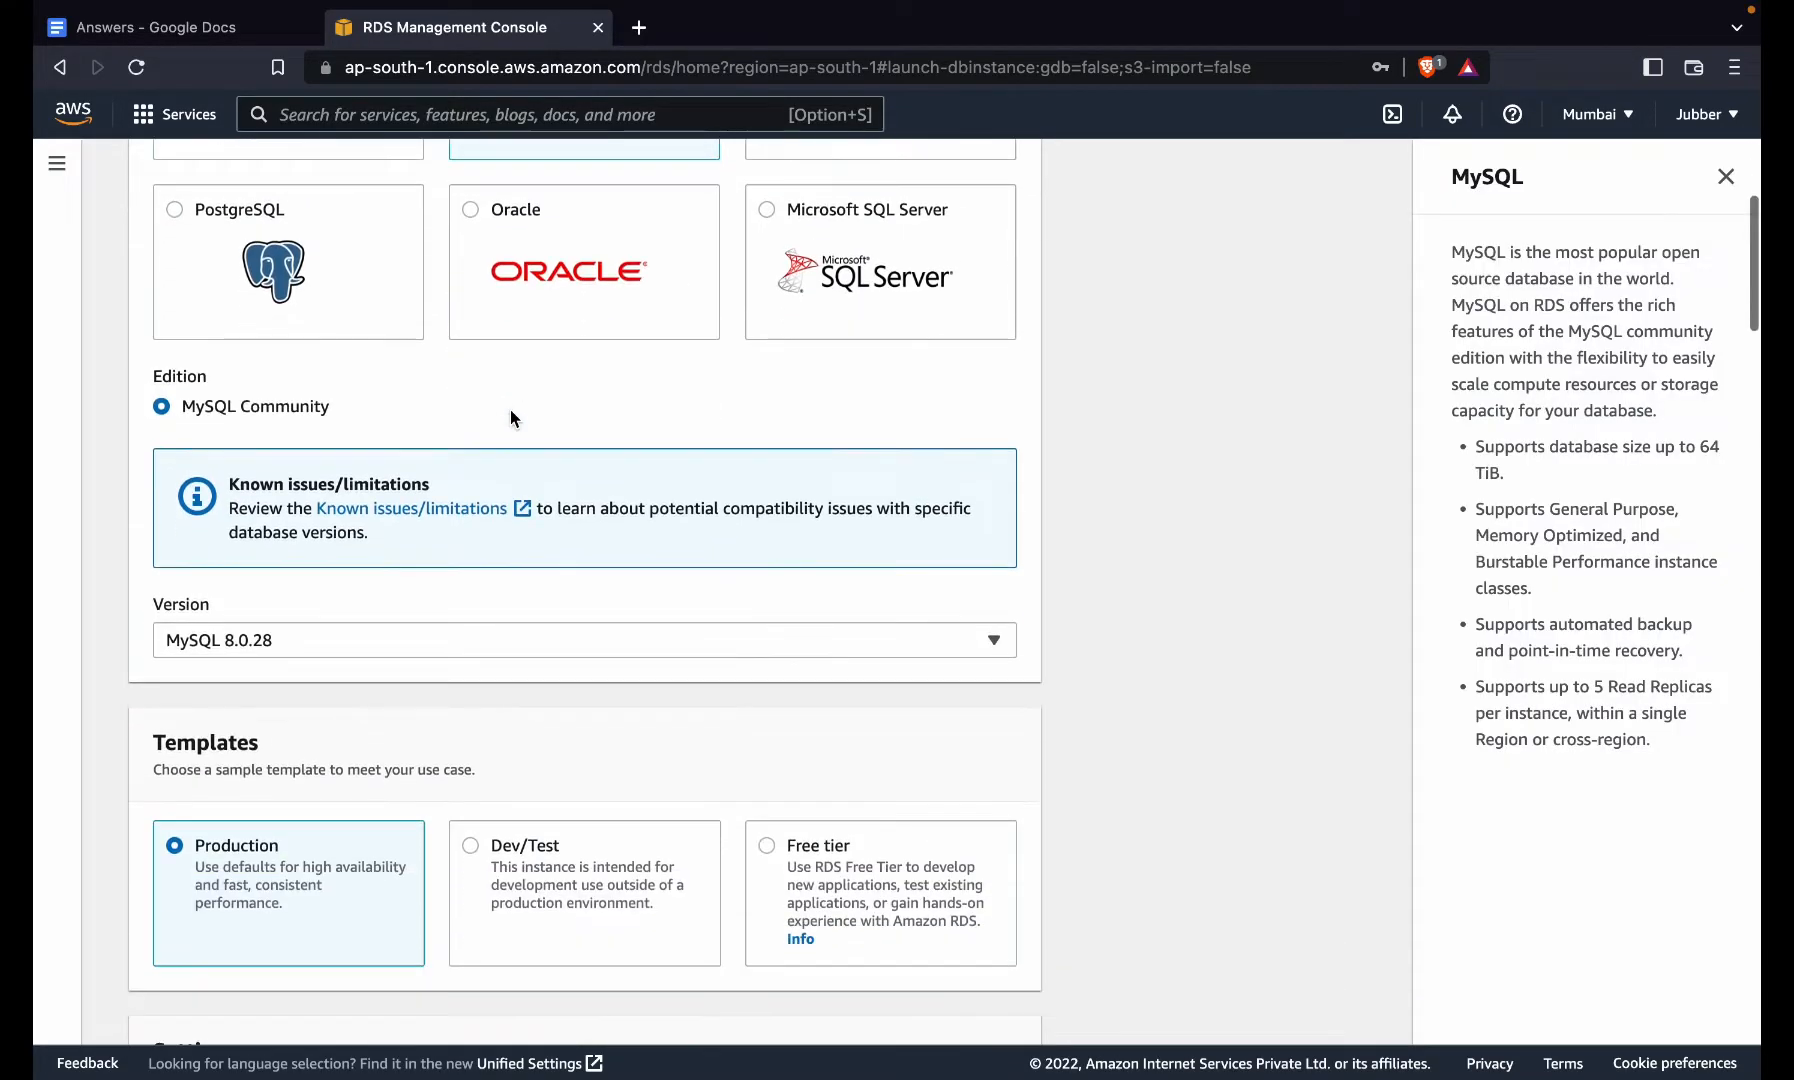
click(433, 636)
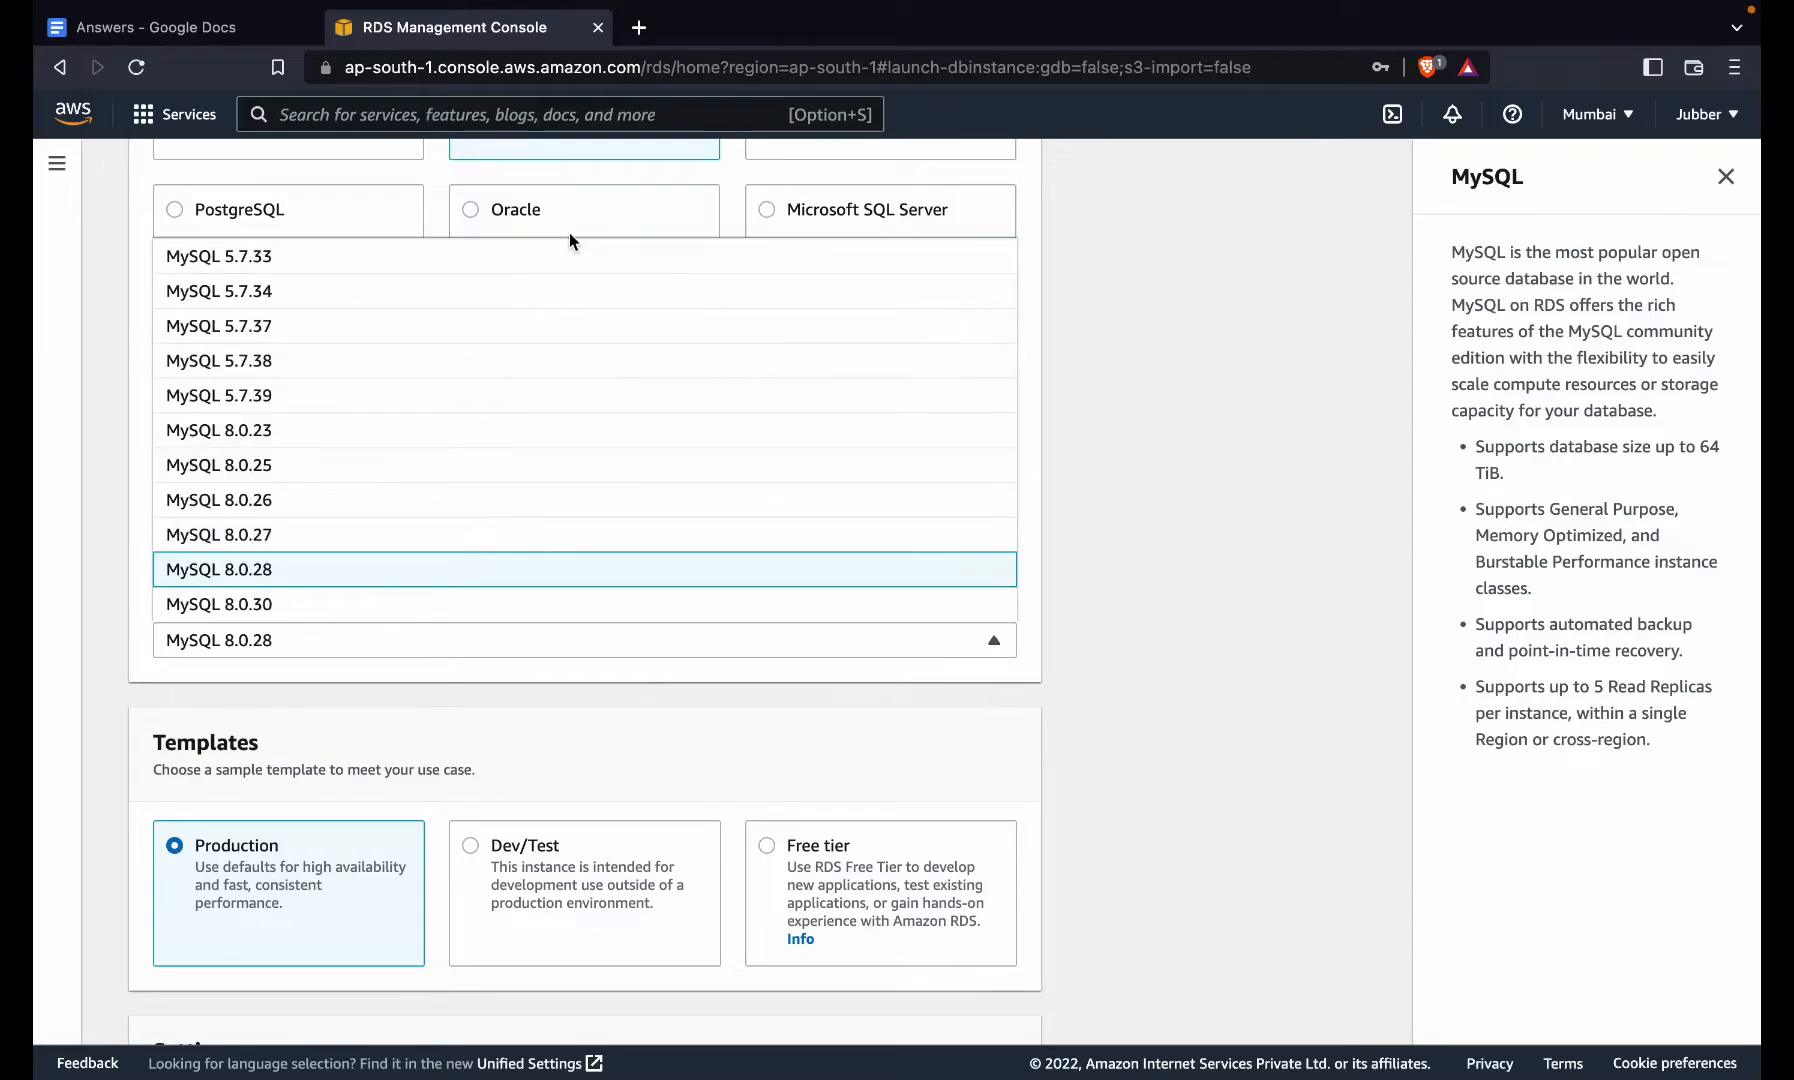
scroll(530, 322, up, 4)
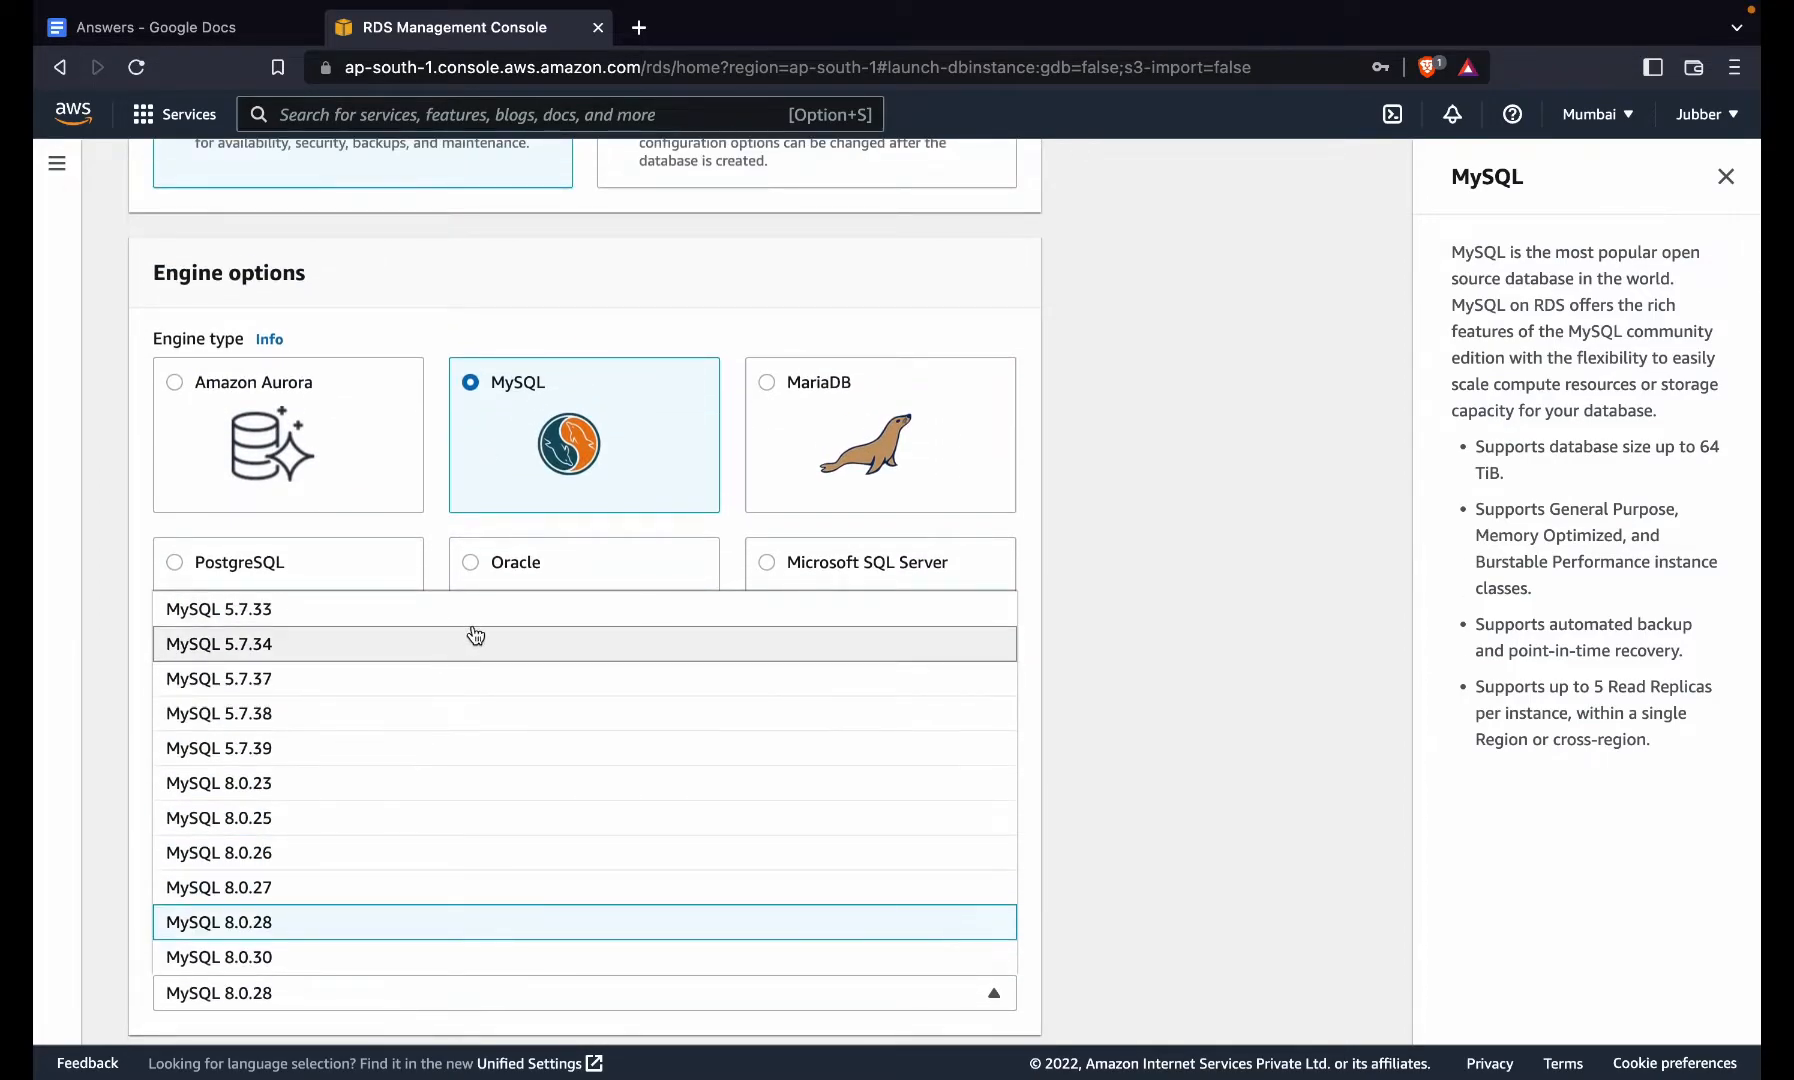
click(478, 619)
scroll(478, 619, down, 8)
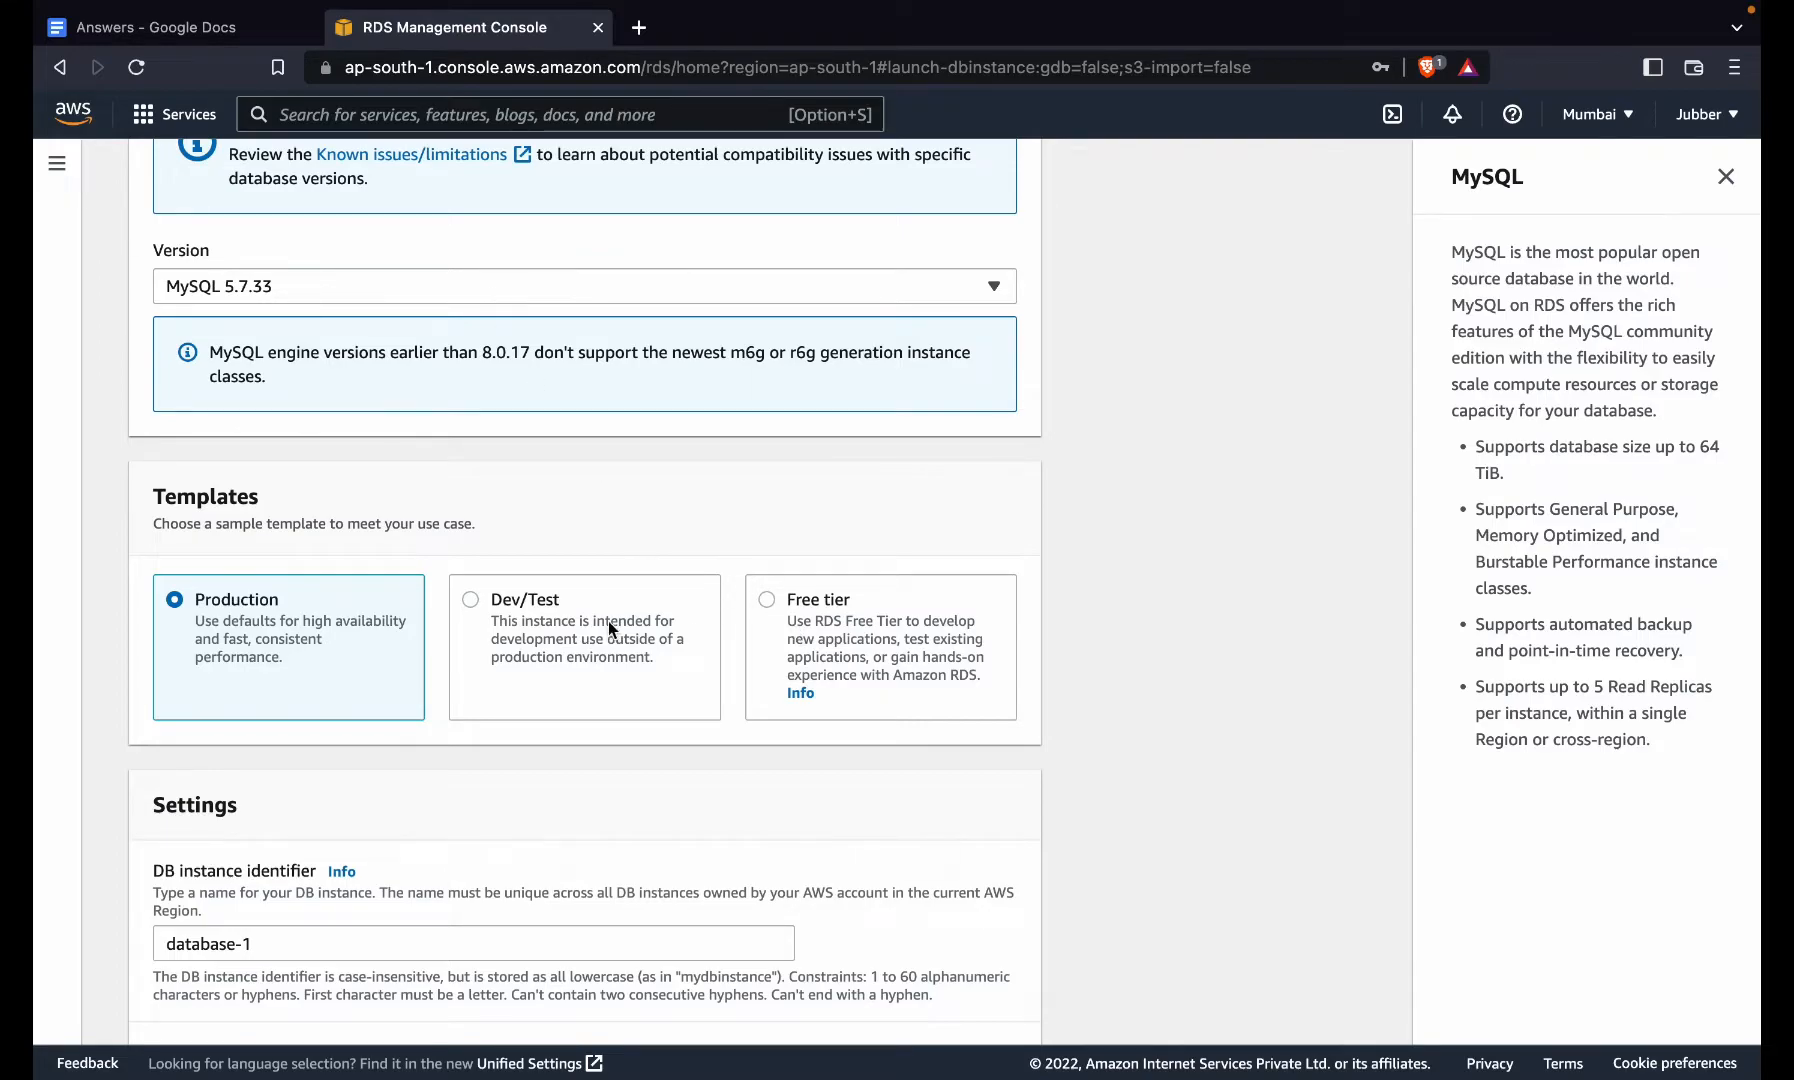
click(826, 636)
- In Credentials Settings, enter the admin master password and retype it to confirm
scroll(826, 628, down, 5)
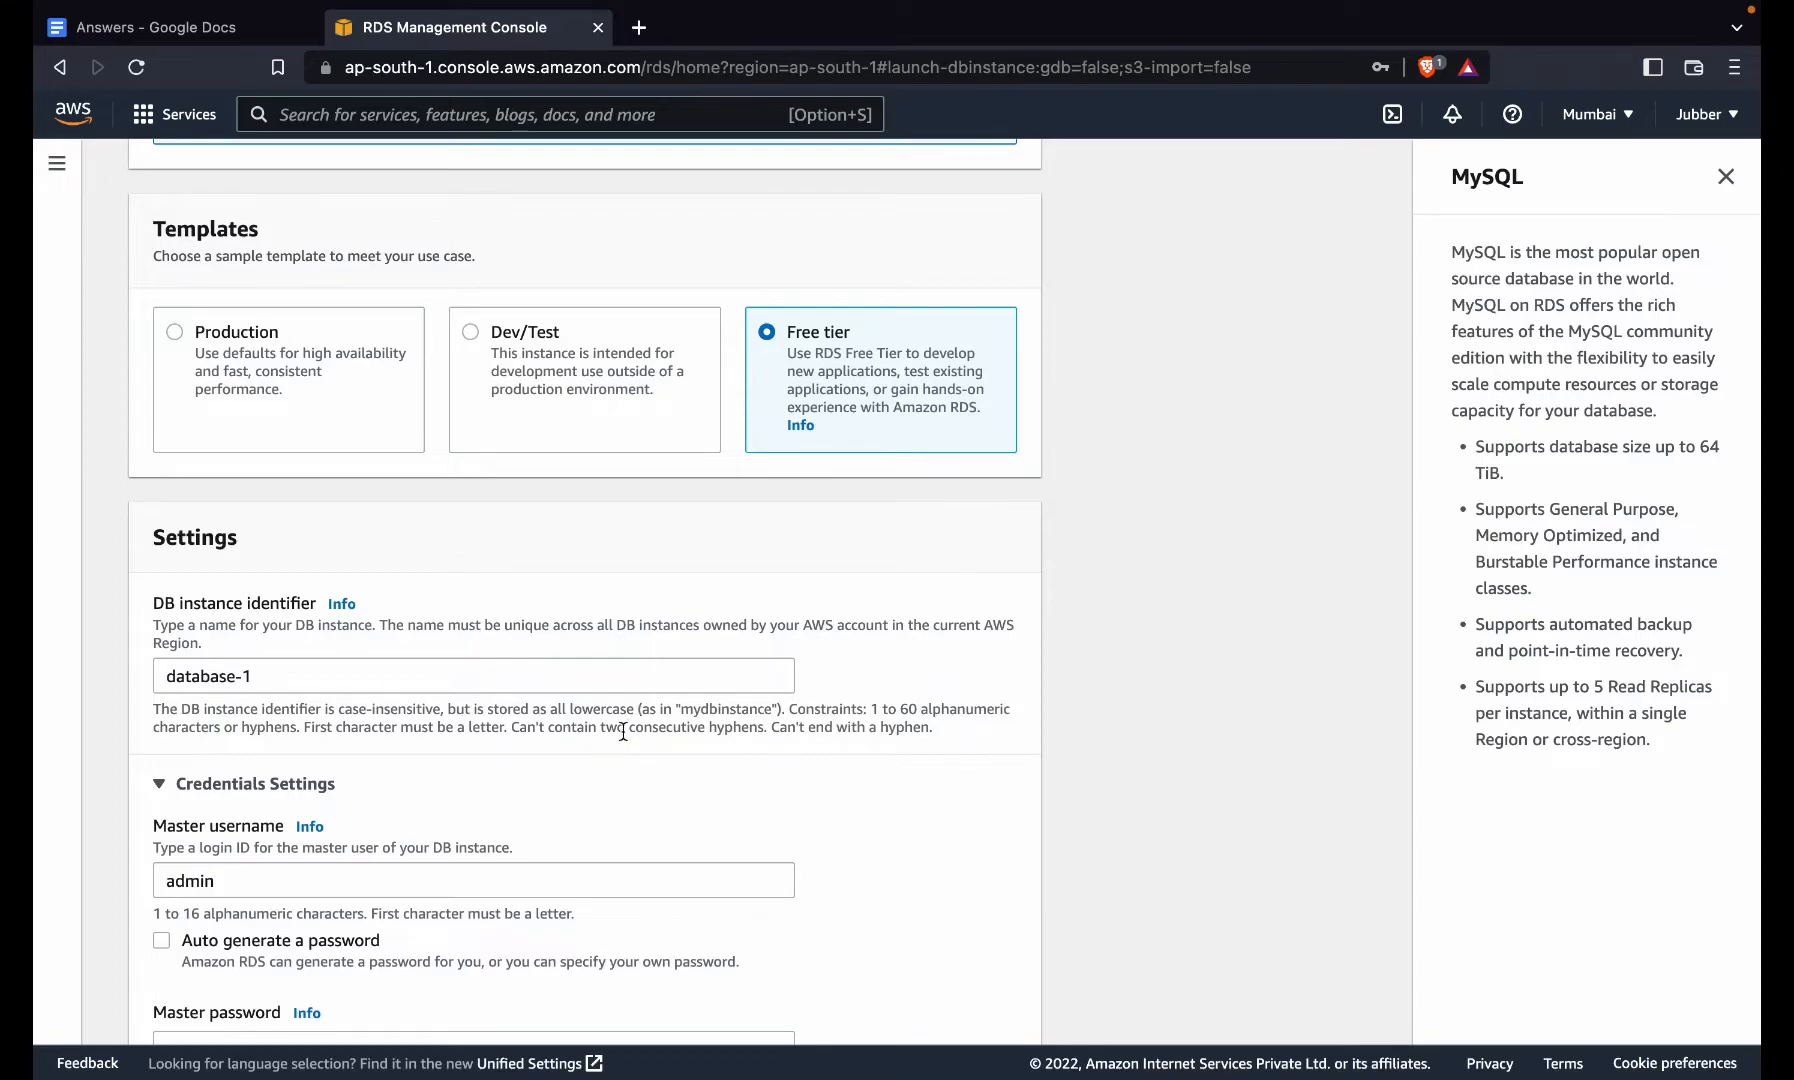
scroll(629, 682, down, 2)
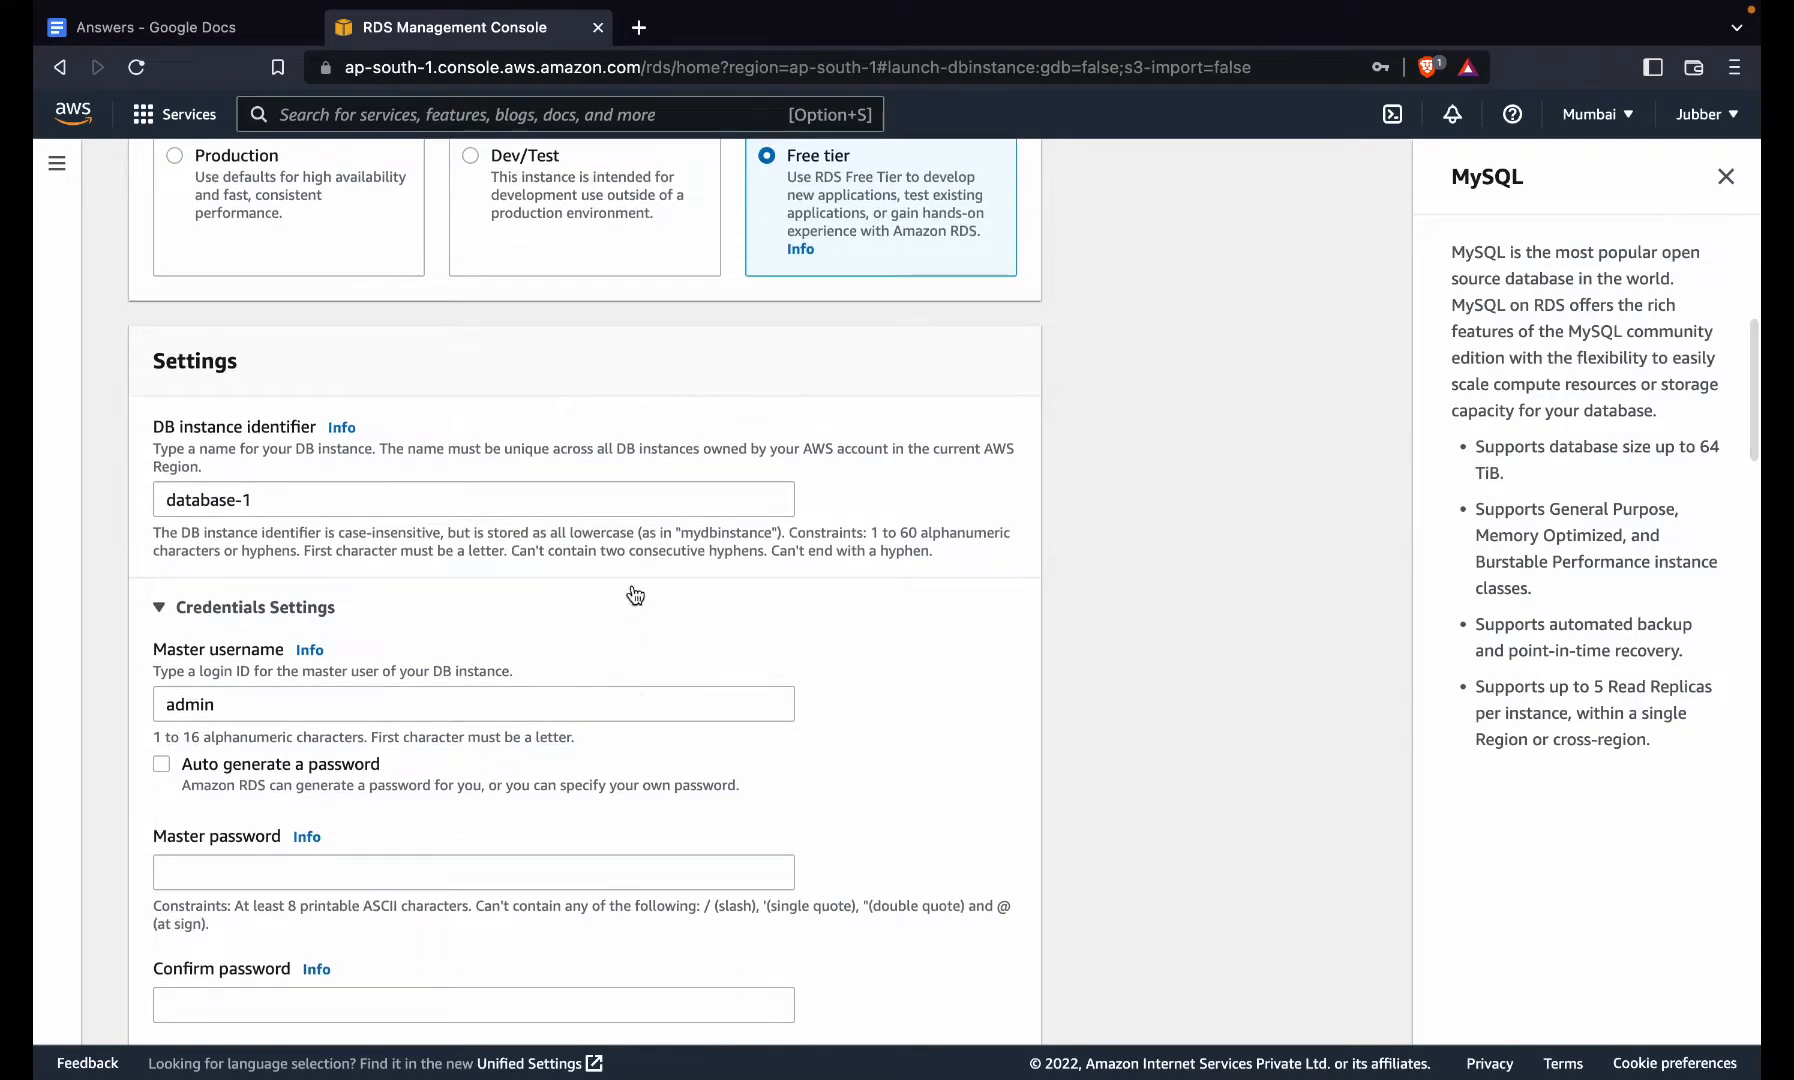
scroll(568, 620, down, 1)
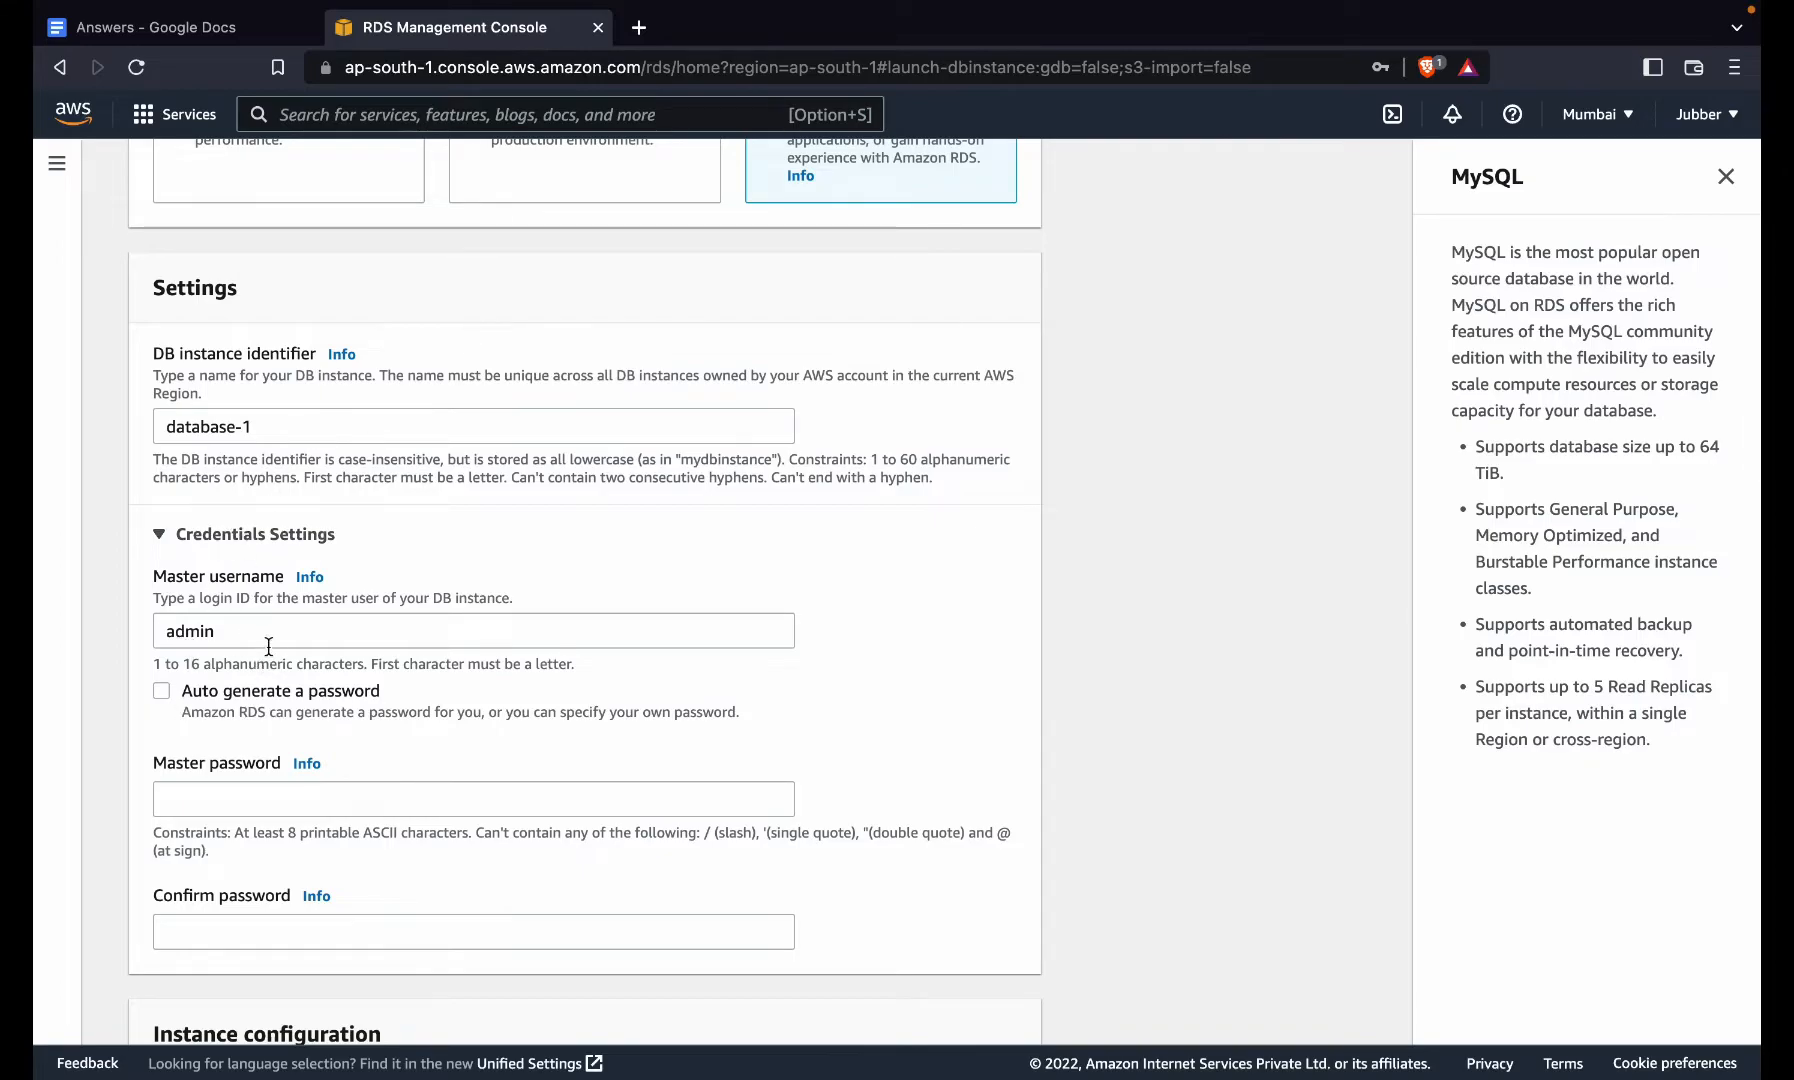
scroll(268, 645, down, 2)
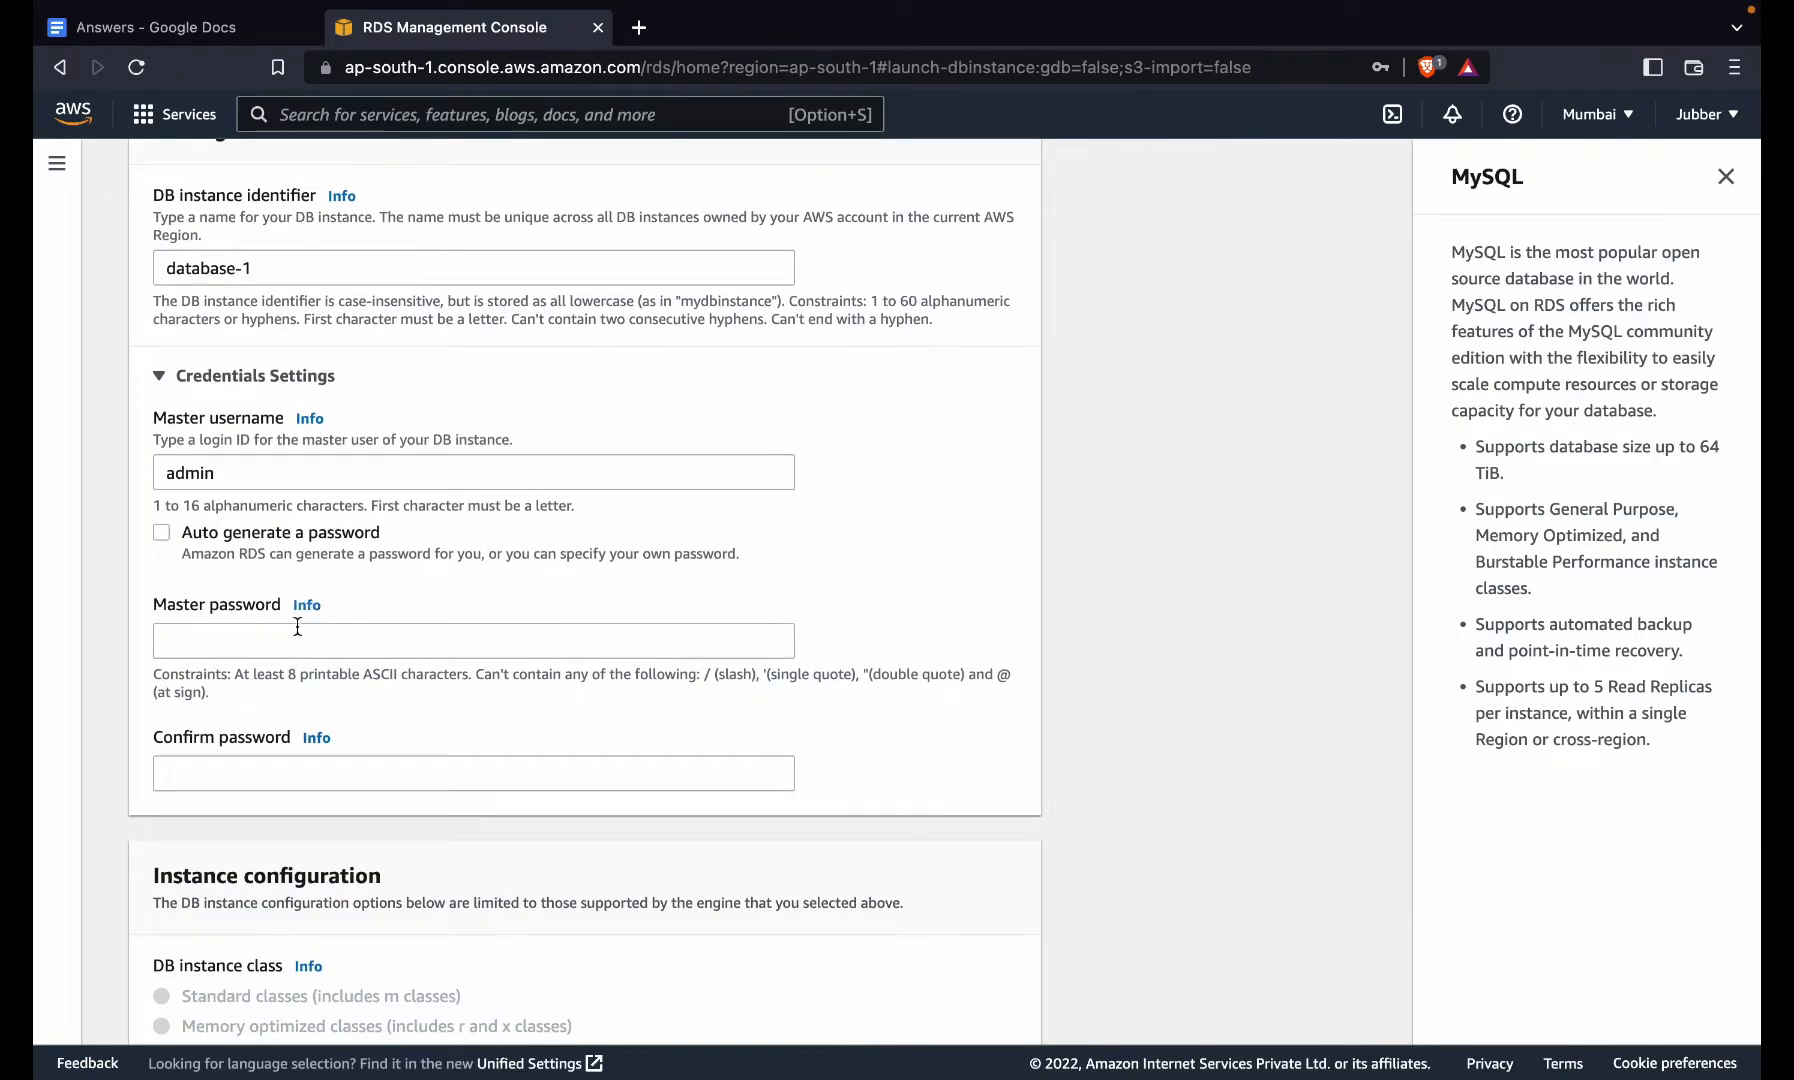
click(295, 640)
text(*******)
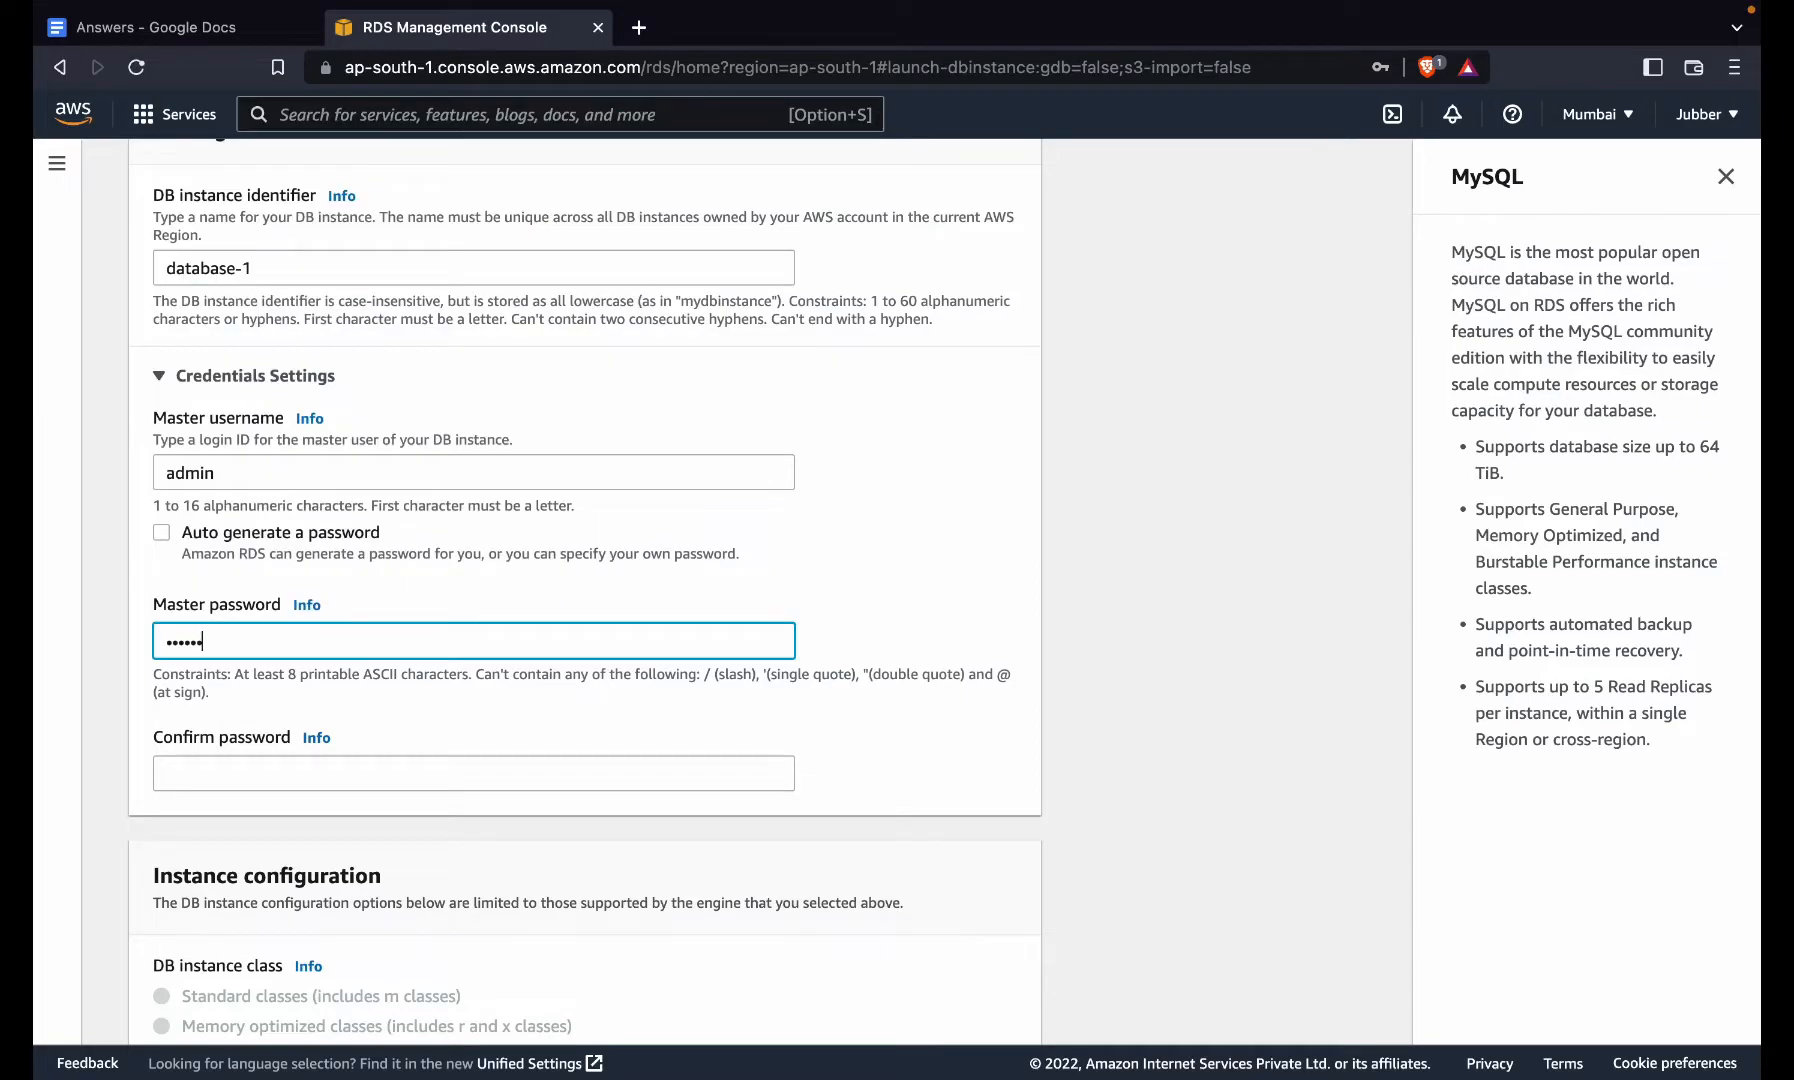
text(**)
click(260, 785)
text(*******)
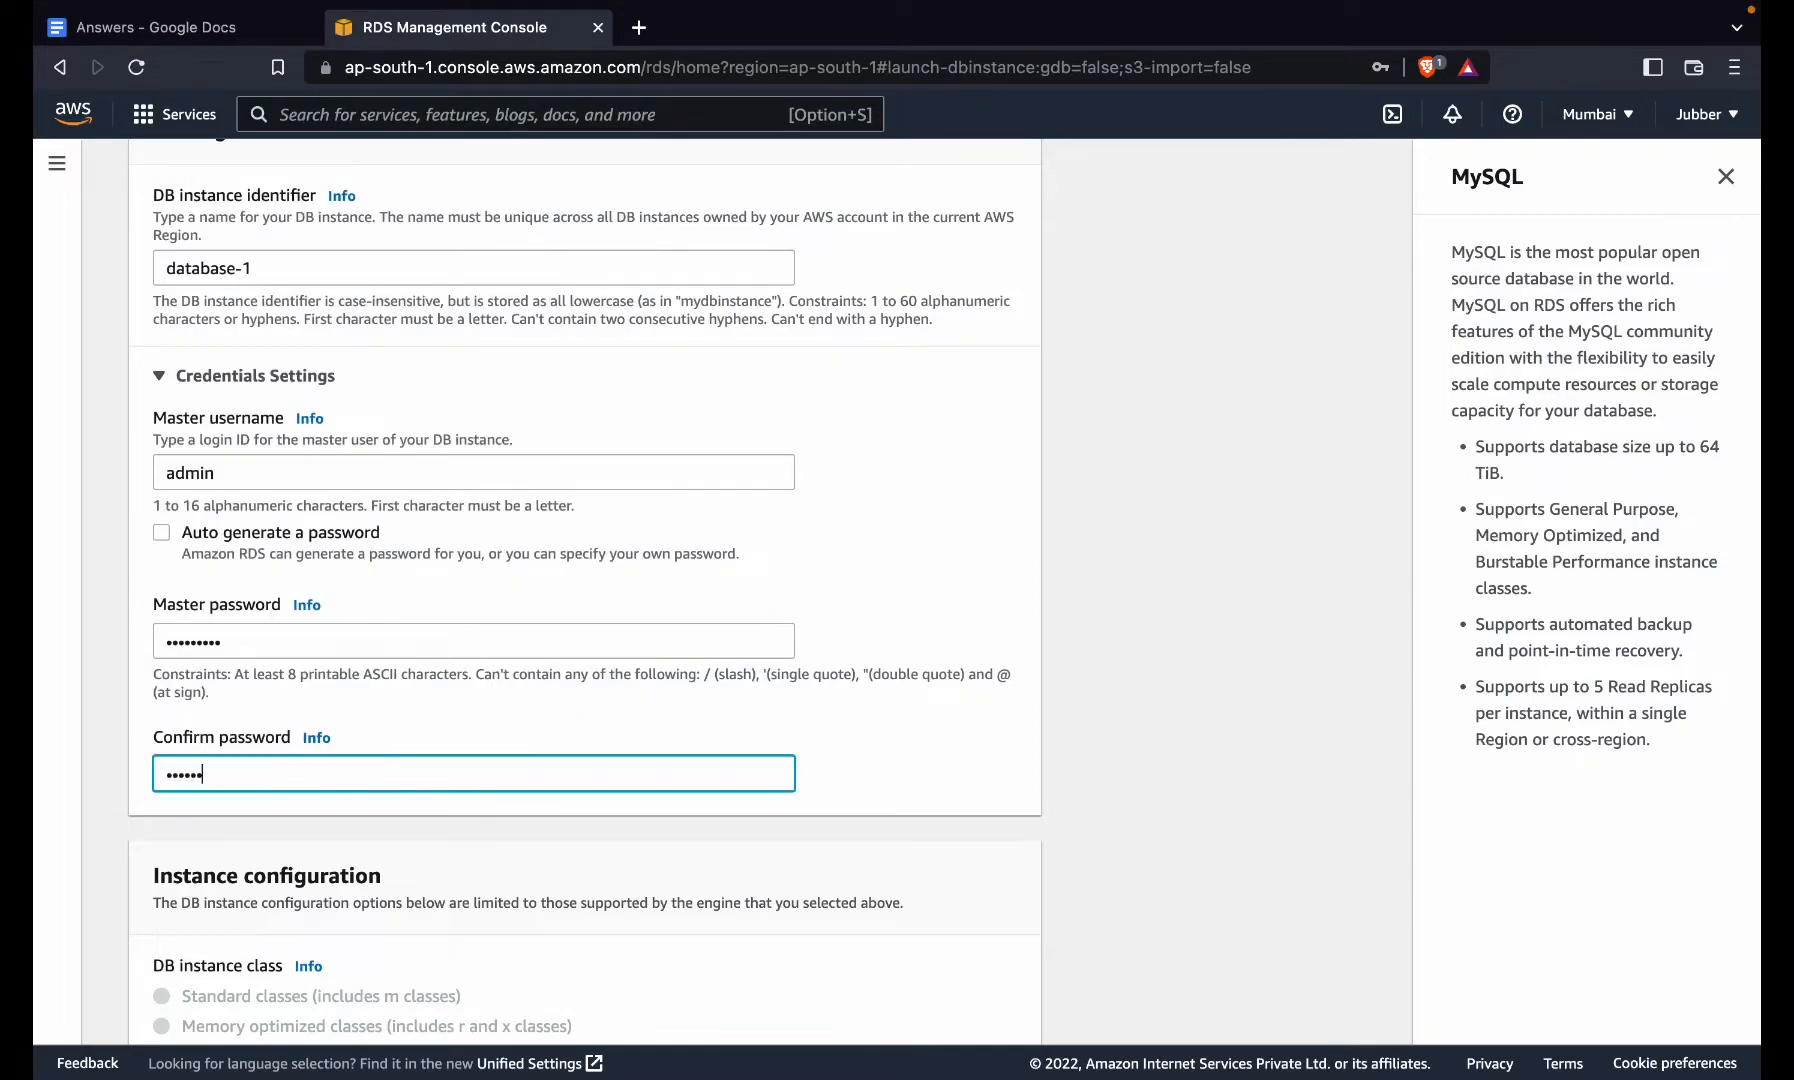
text(**)
click(714, 678)
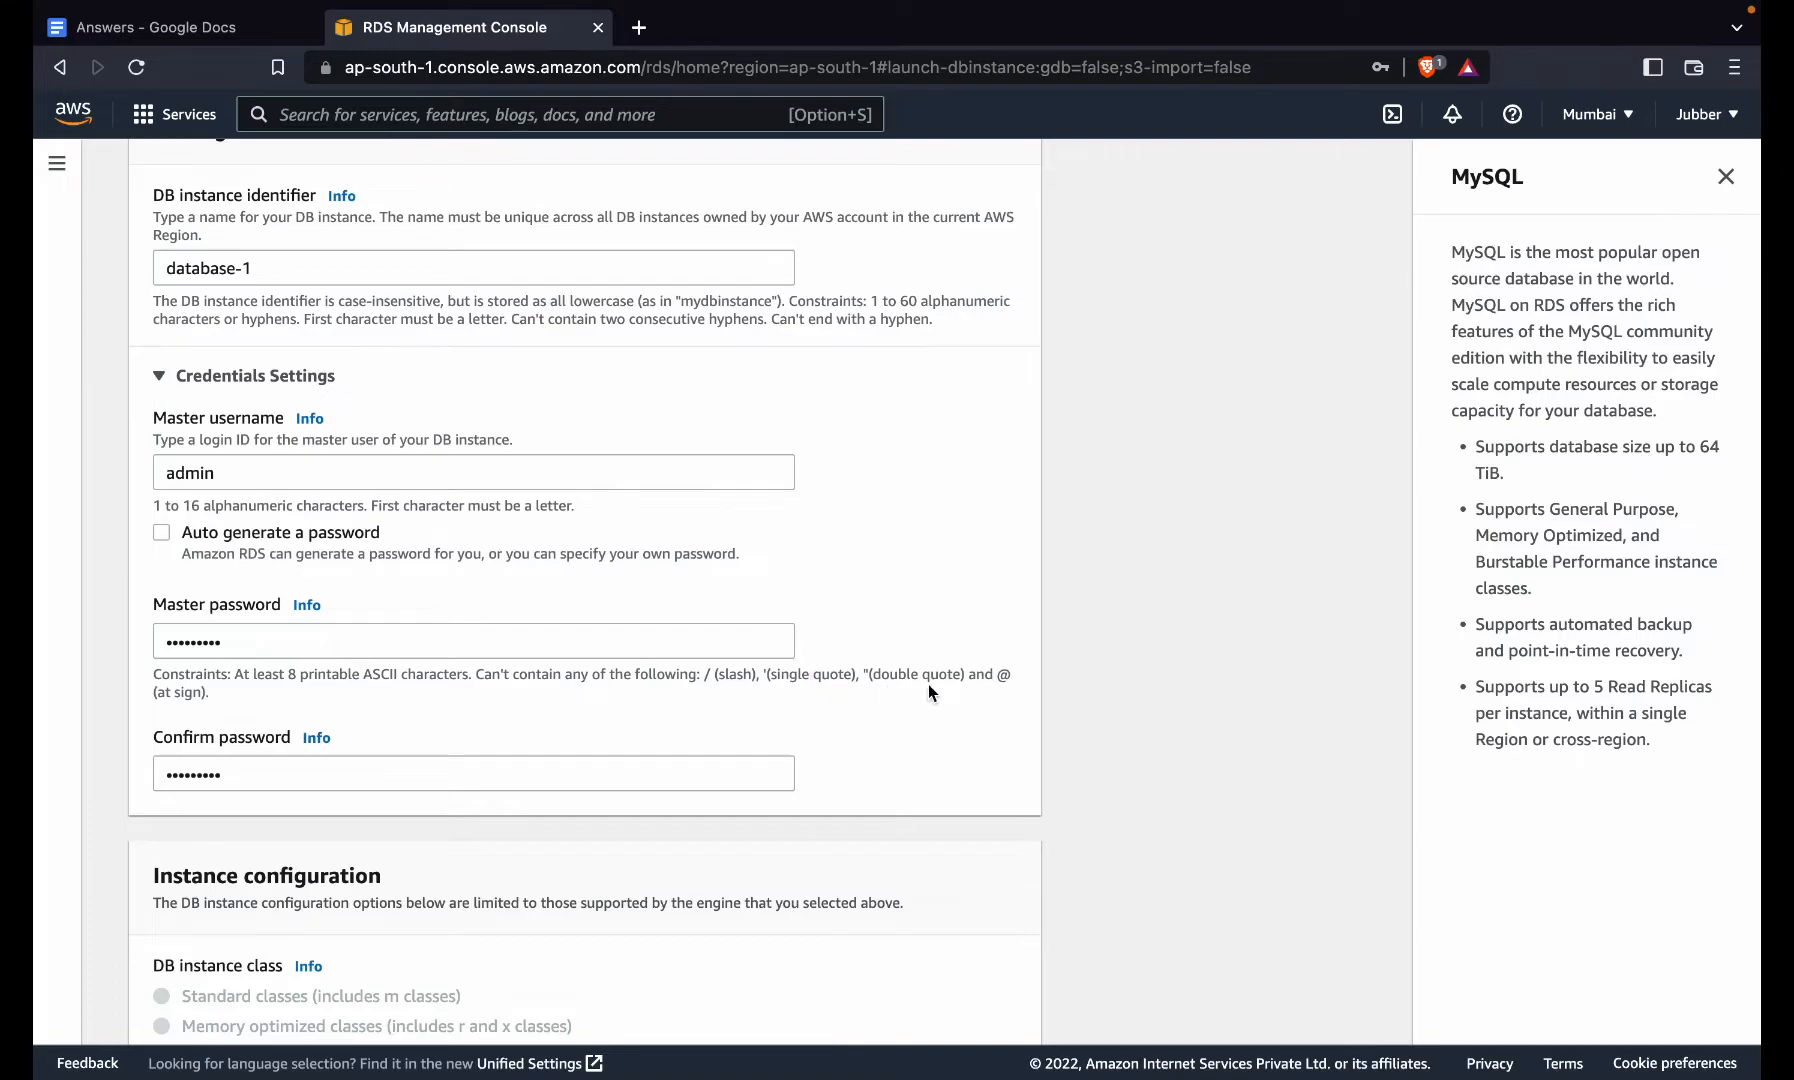
scroll(294, 785, down, 6)
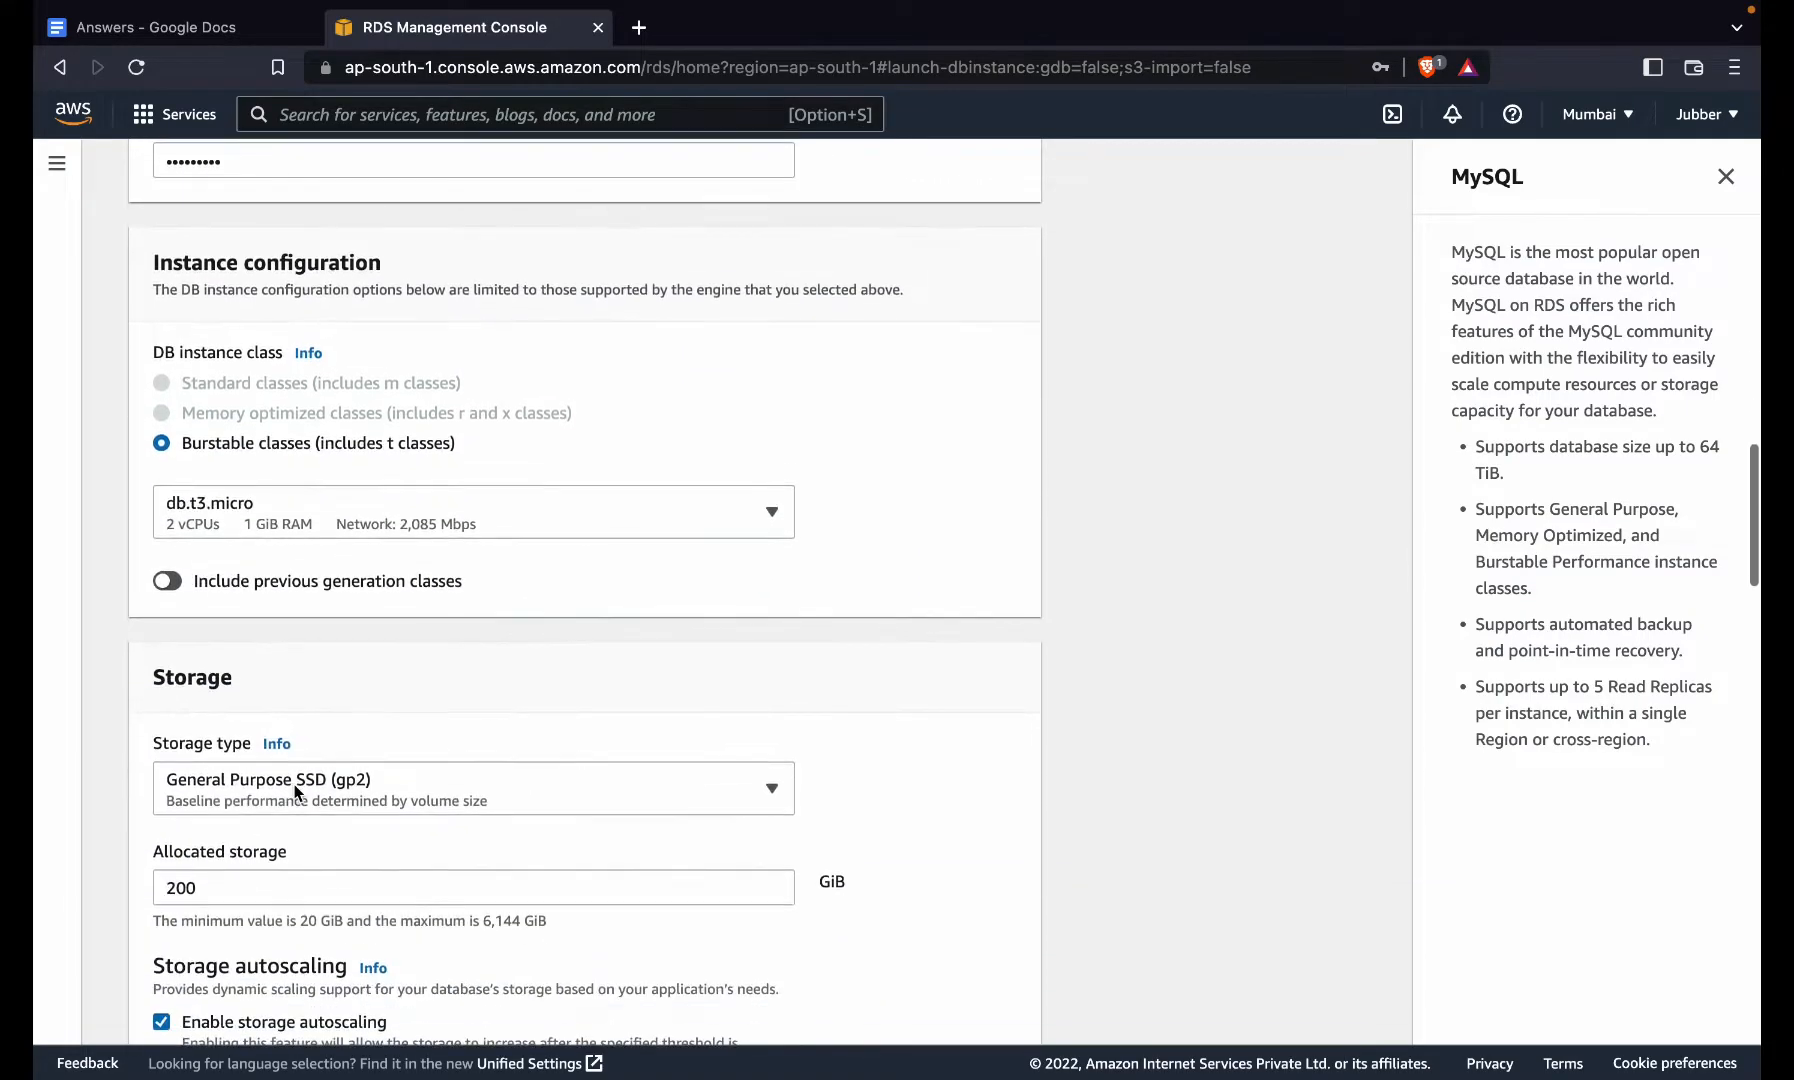
scroll(294, 790, down, 5)
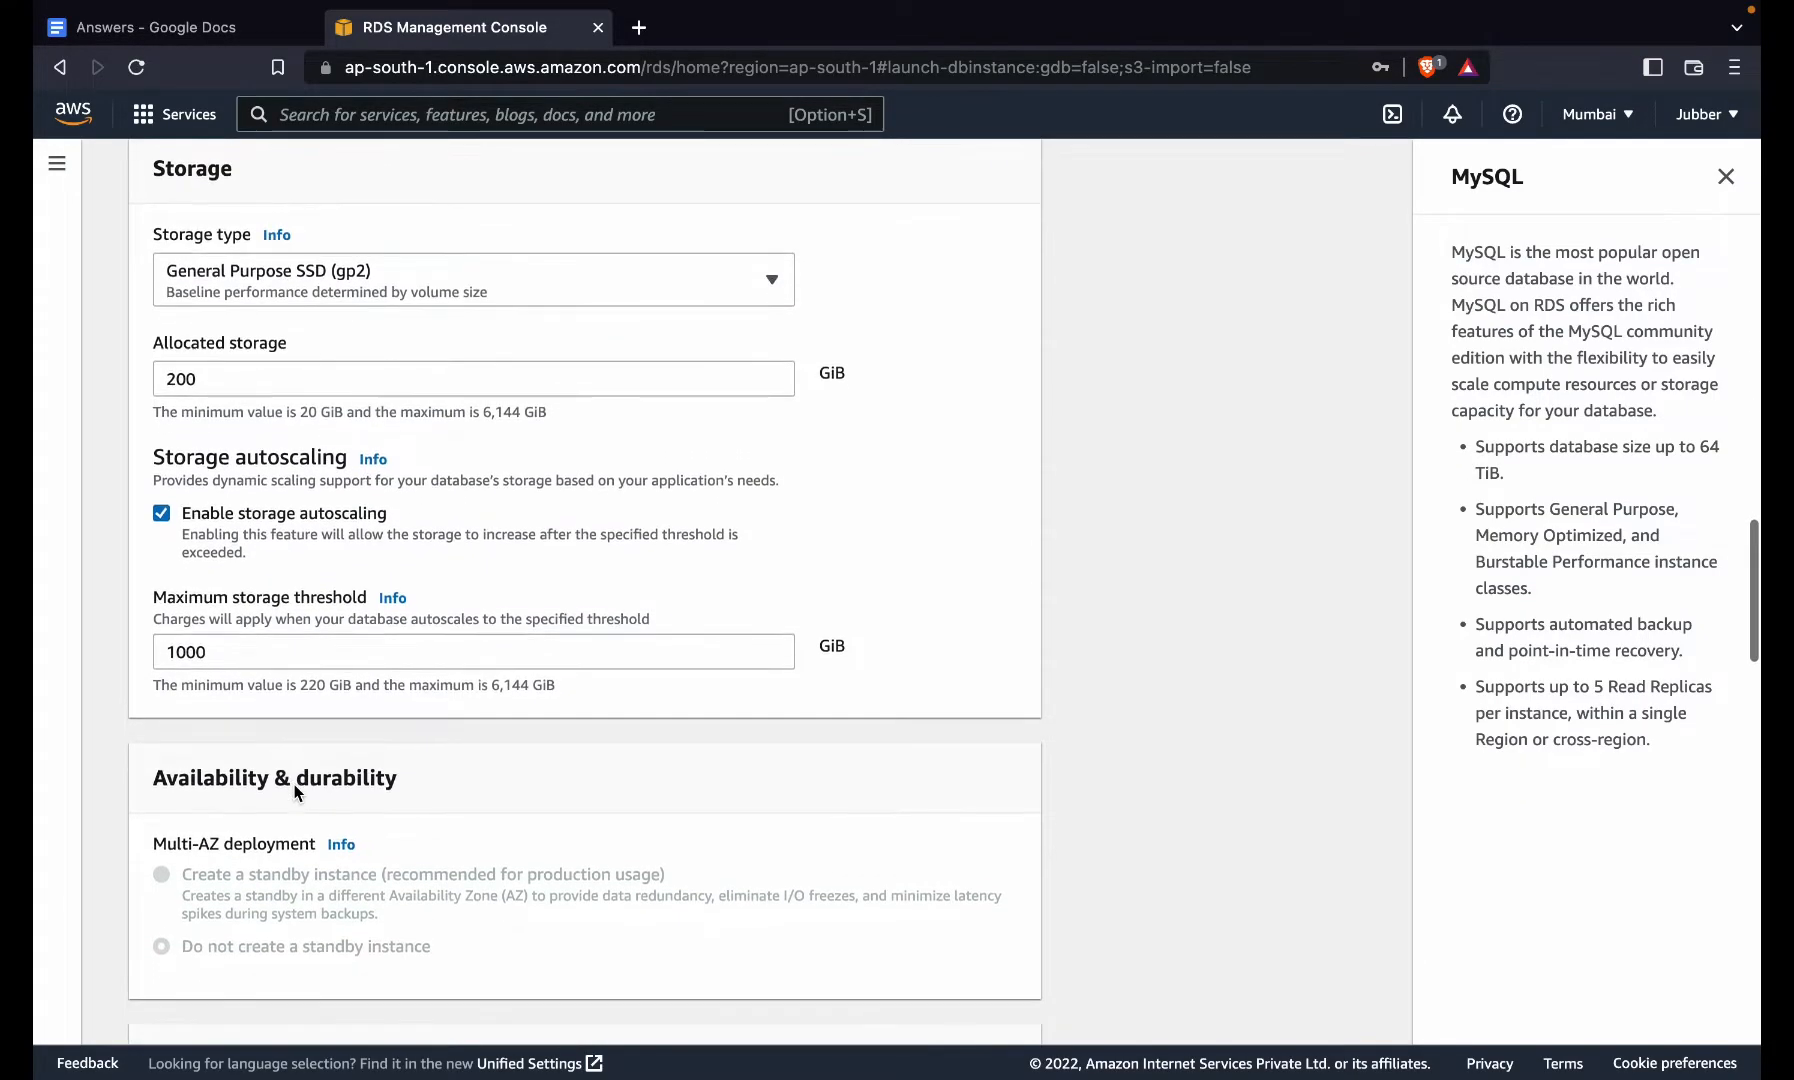
click(474, 387)
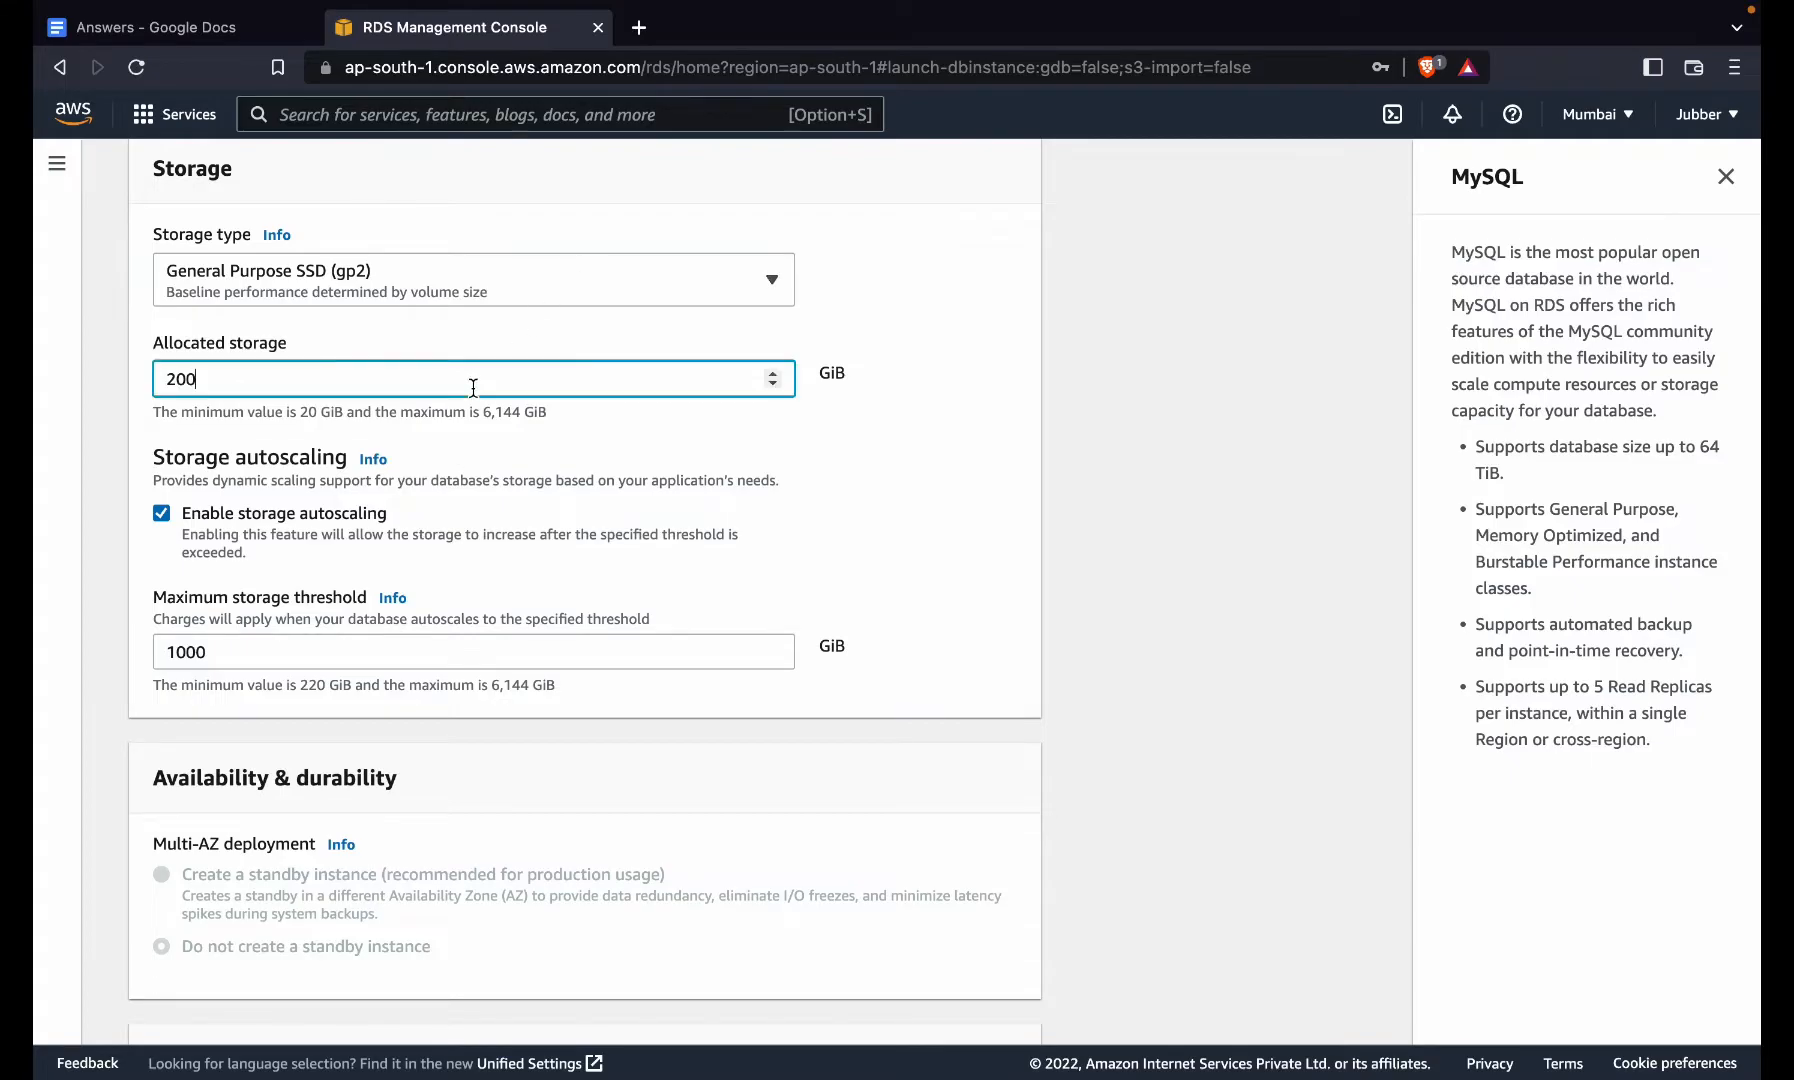
click(552, 287)
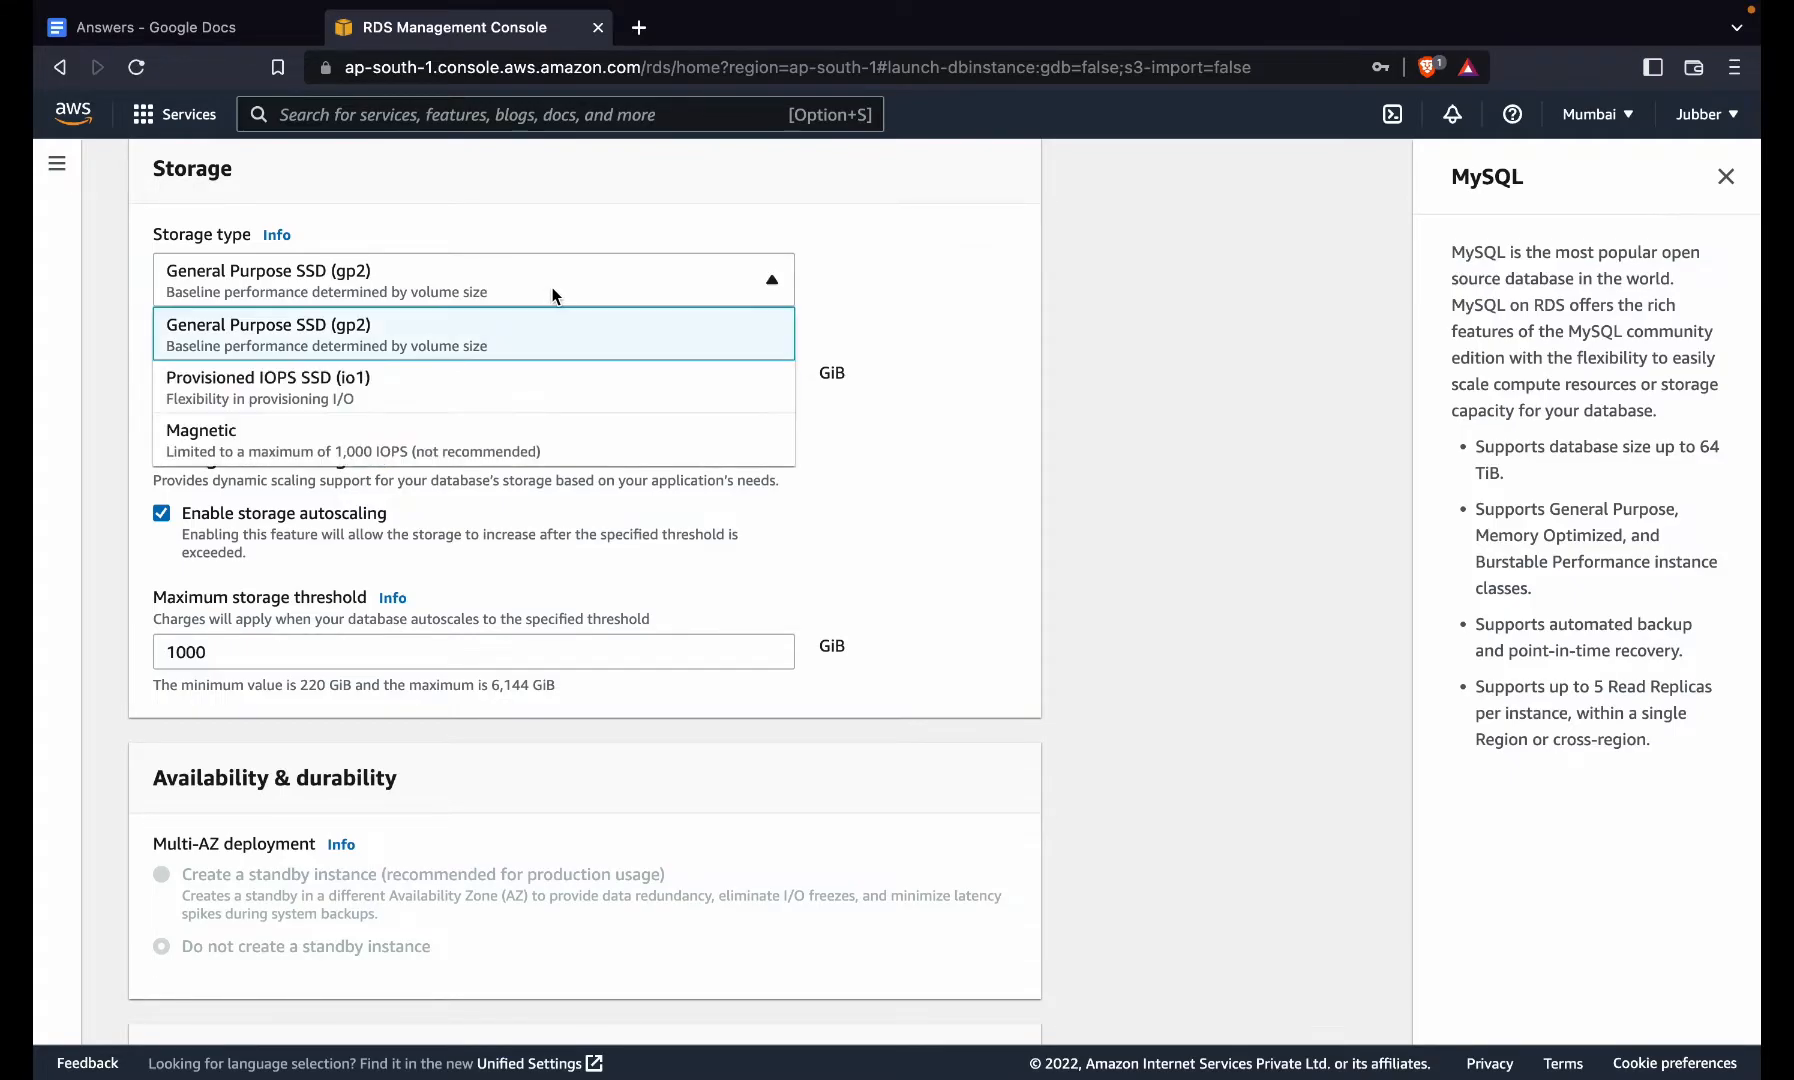
click(942, 411)
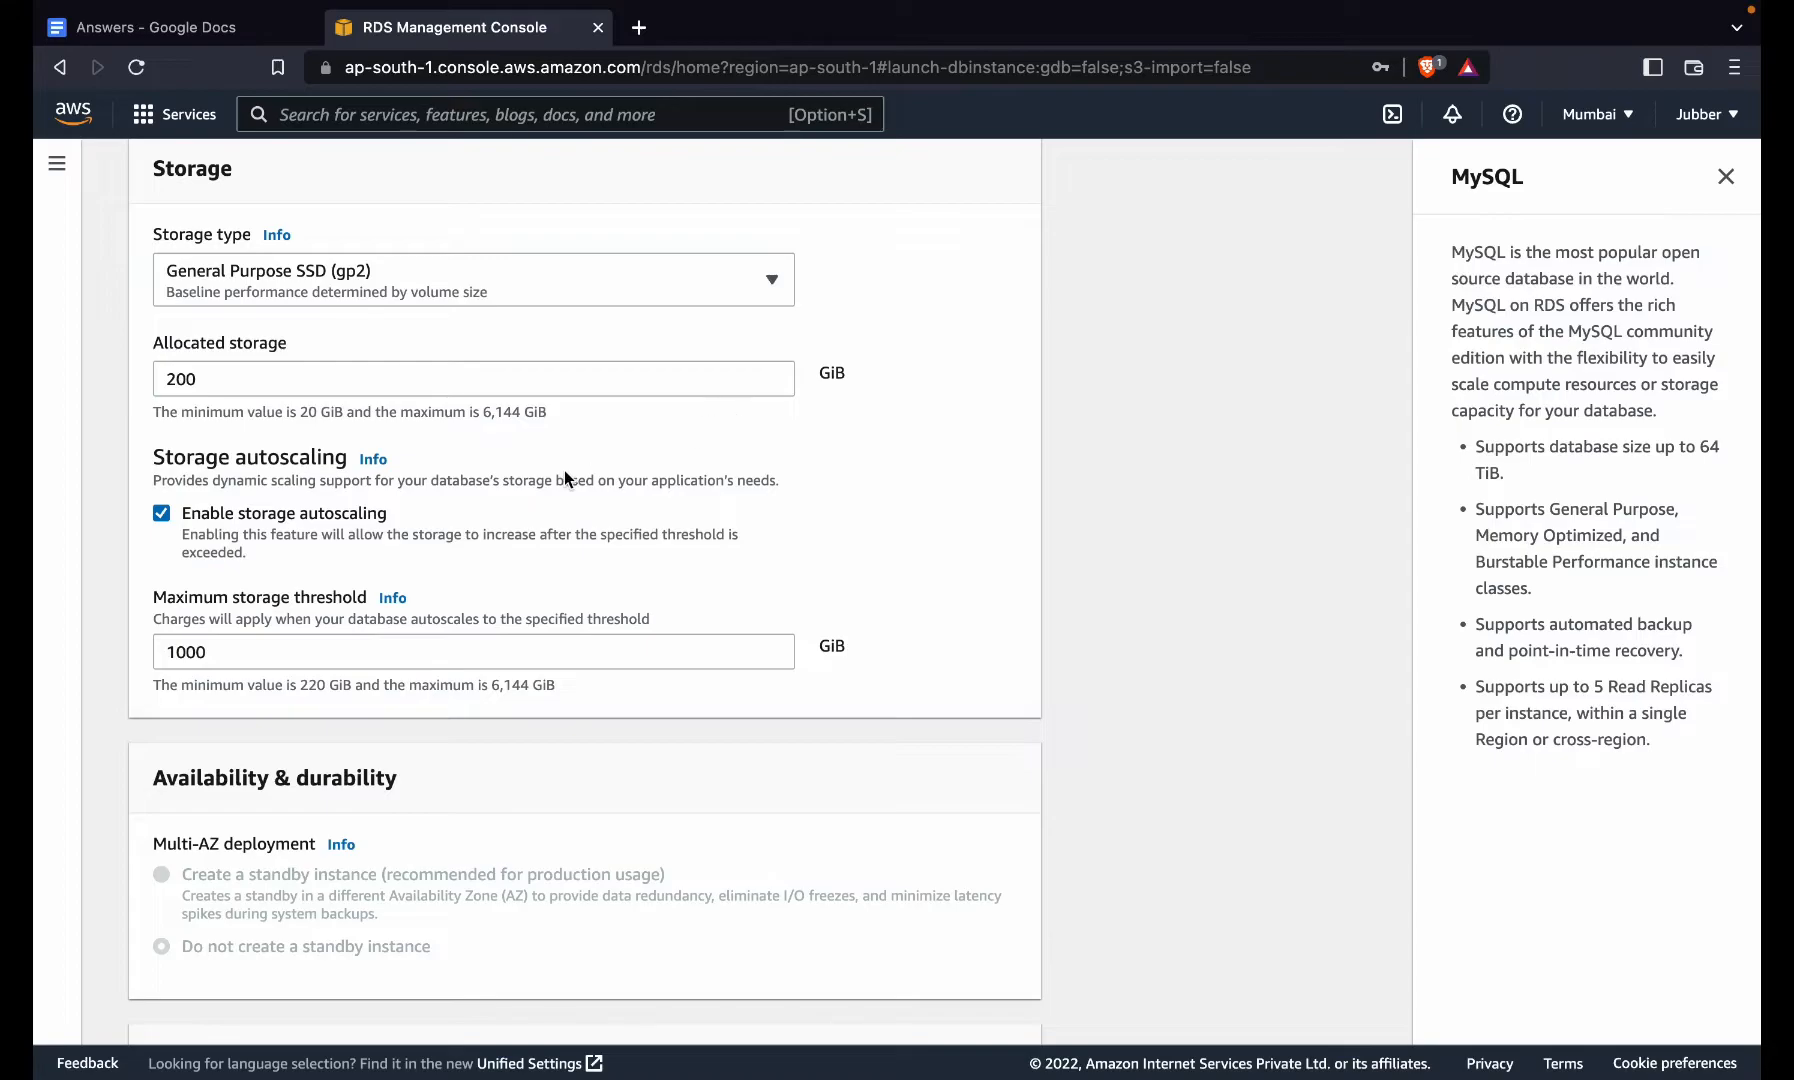
scroll(565, 475, up, 1)
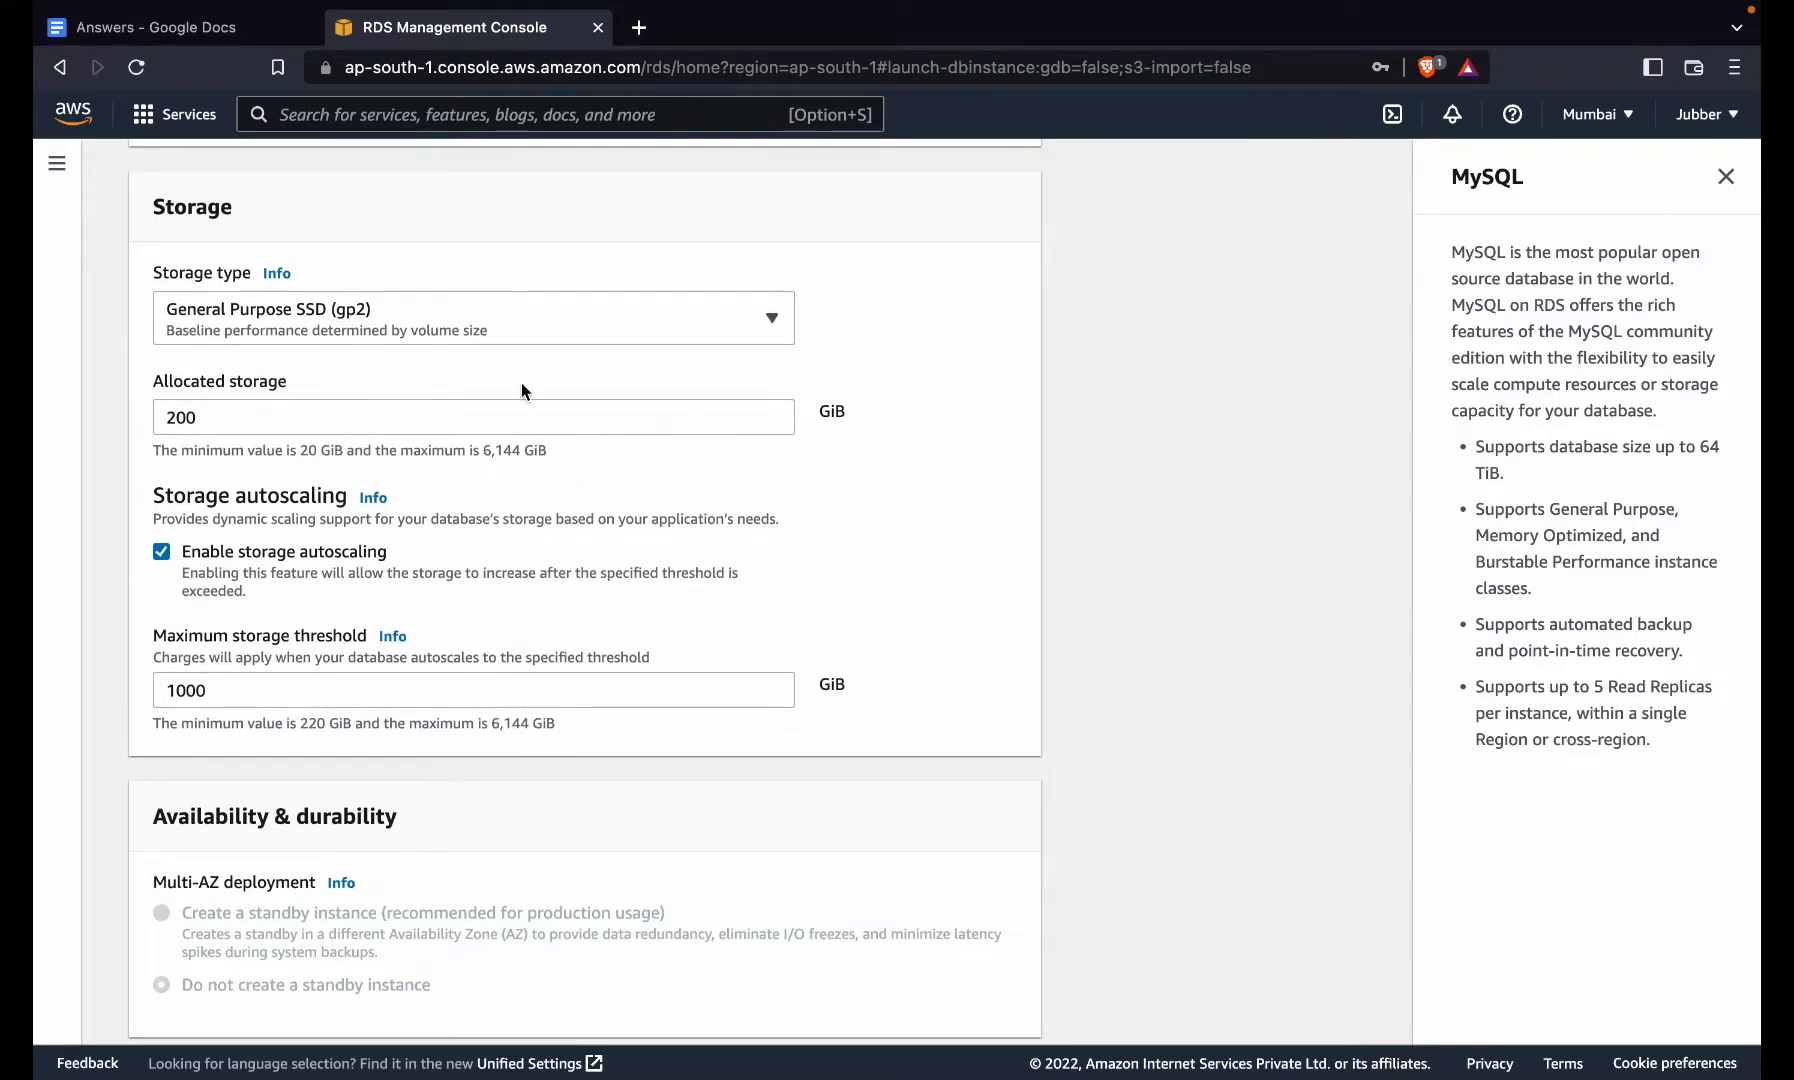
scroll(521, 390, up, 4)
click(500, 427)
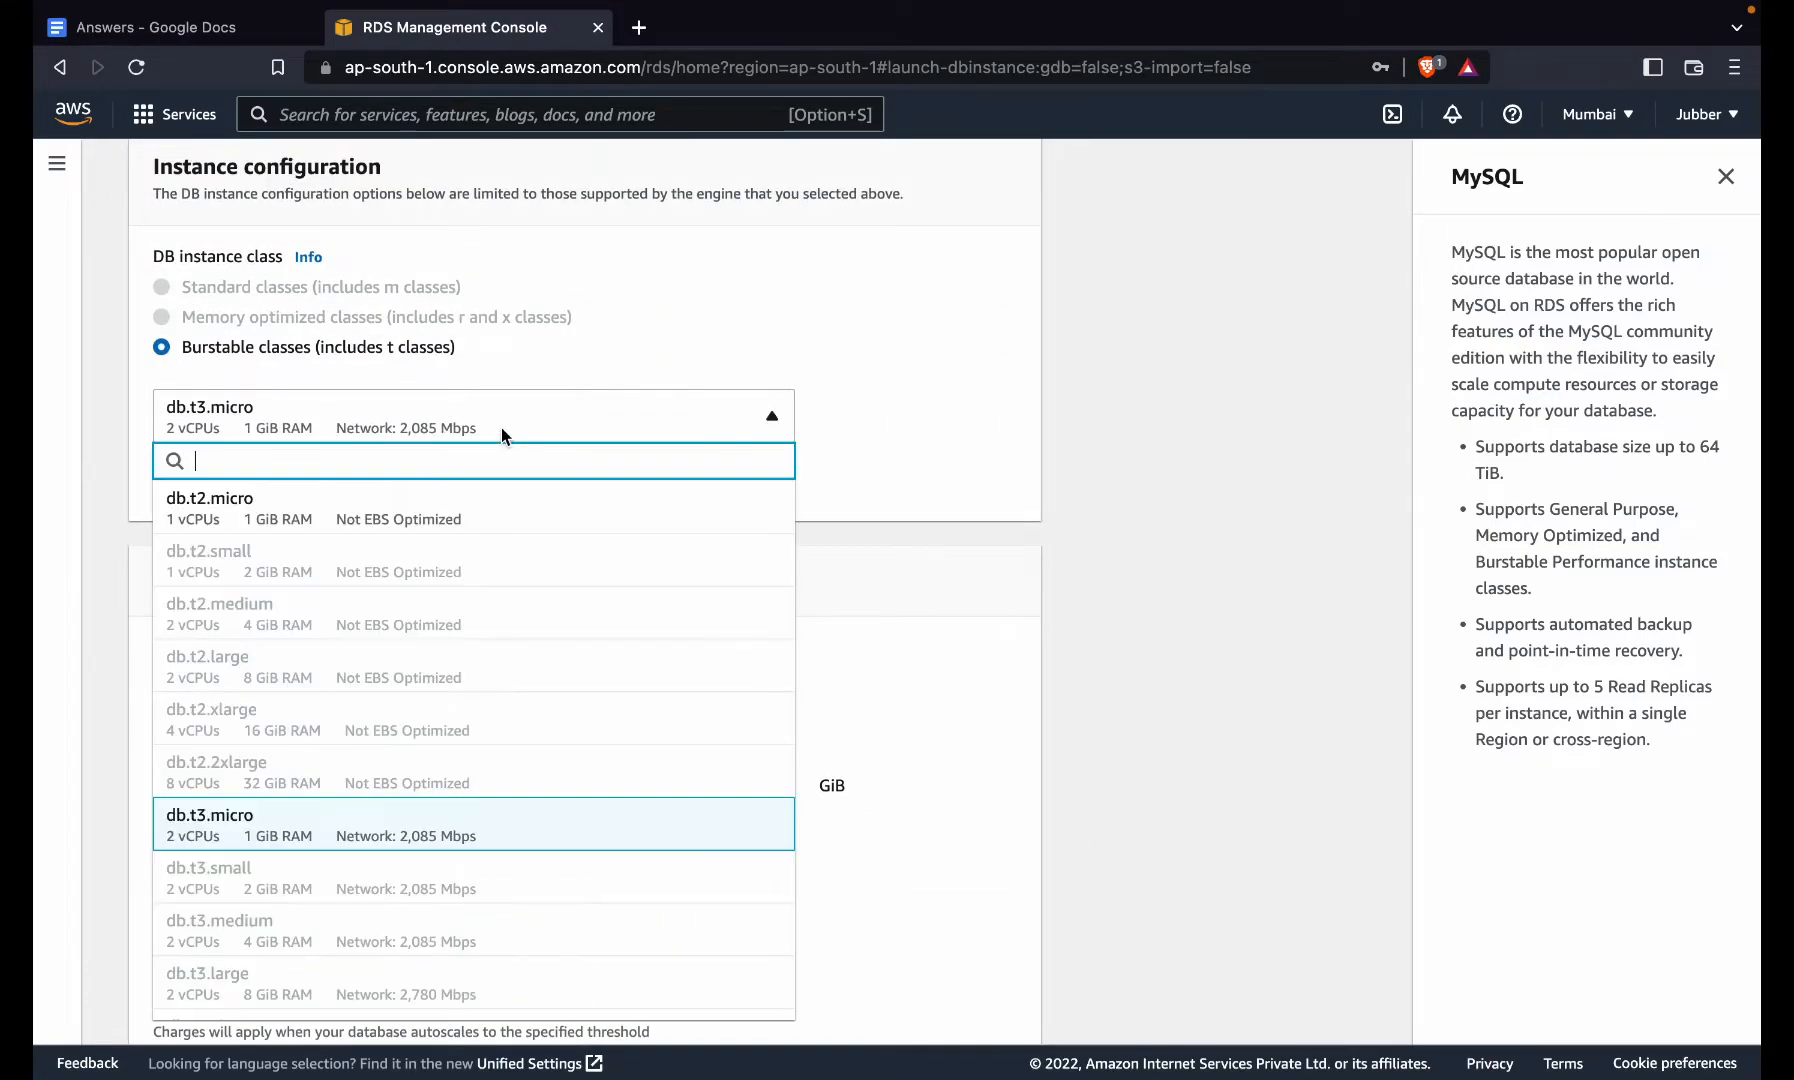
click(505, 520)
scroll(505, 528, down, 3)
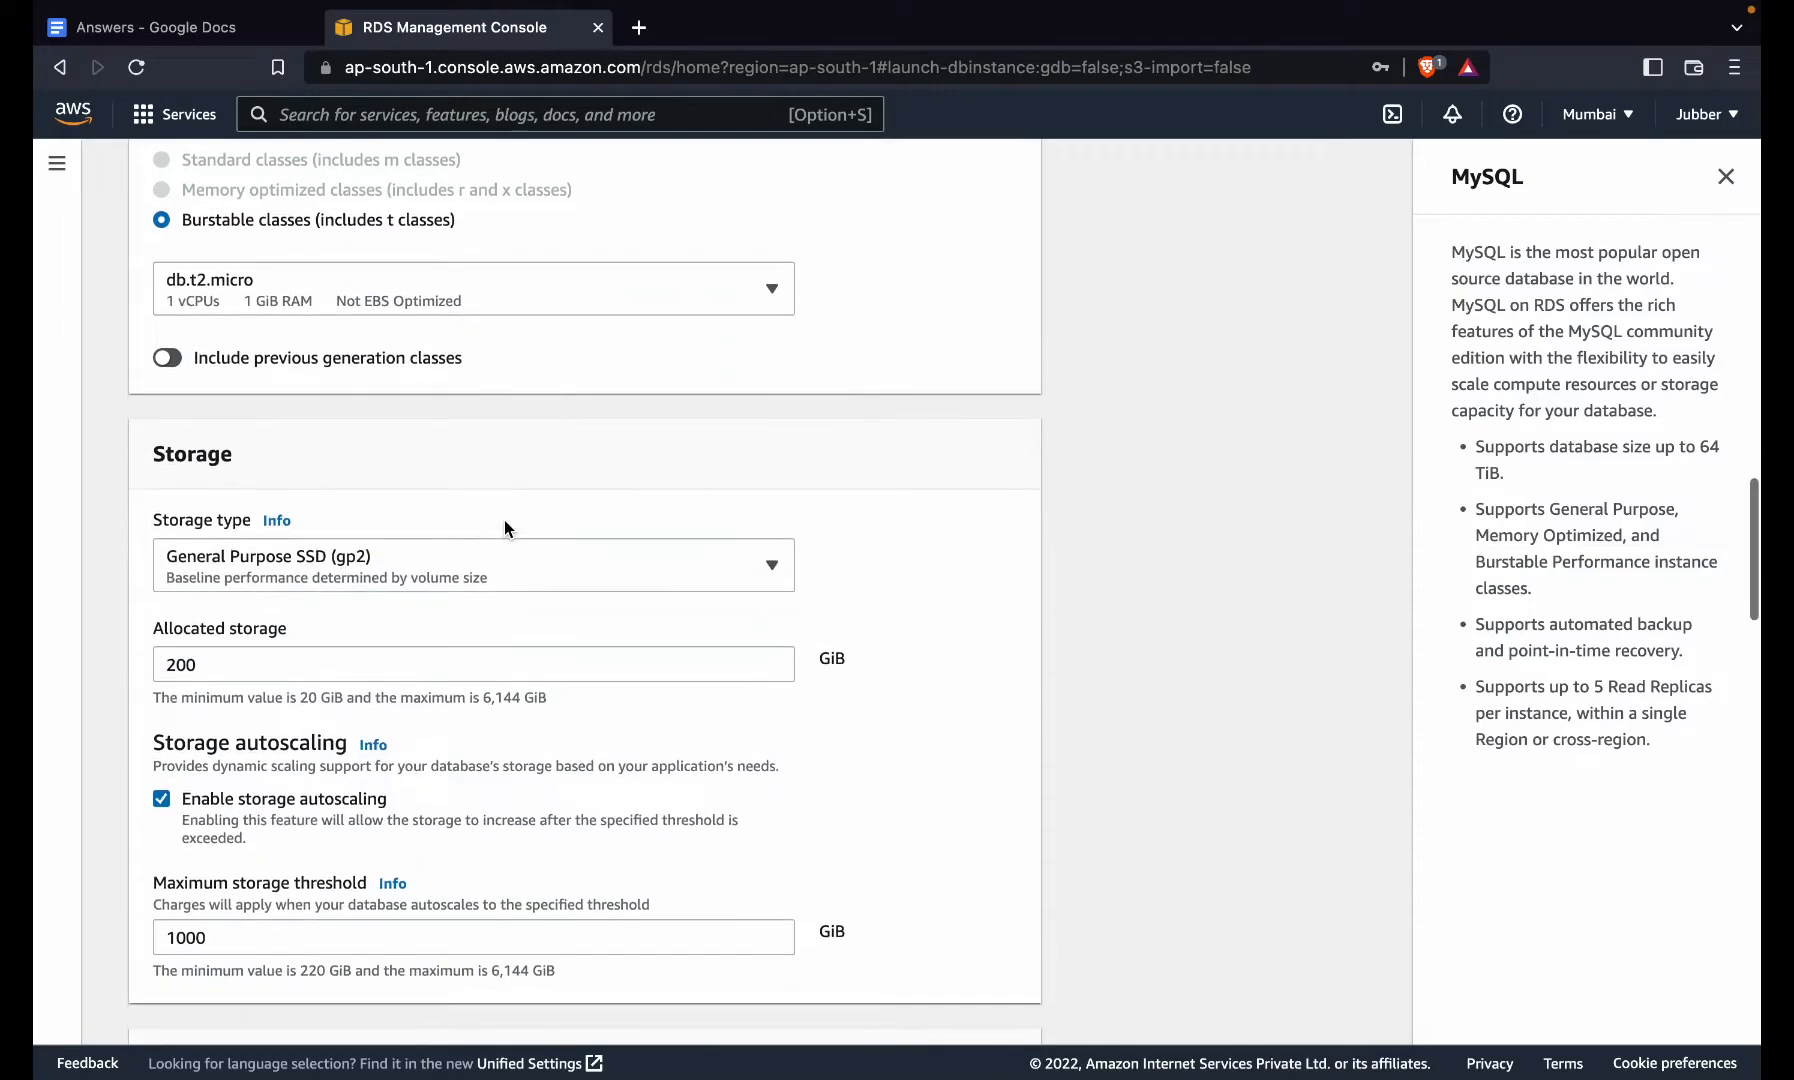
click(586, 296)
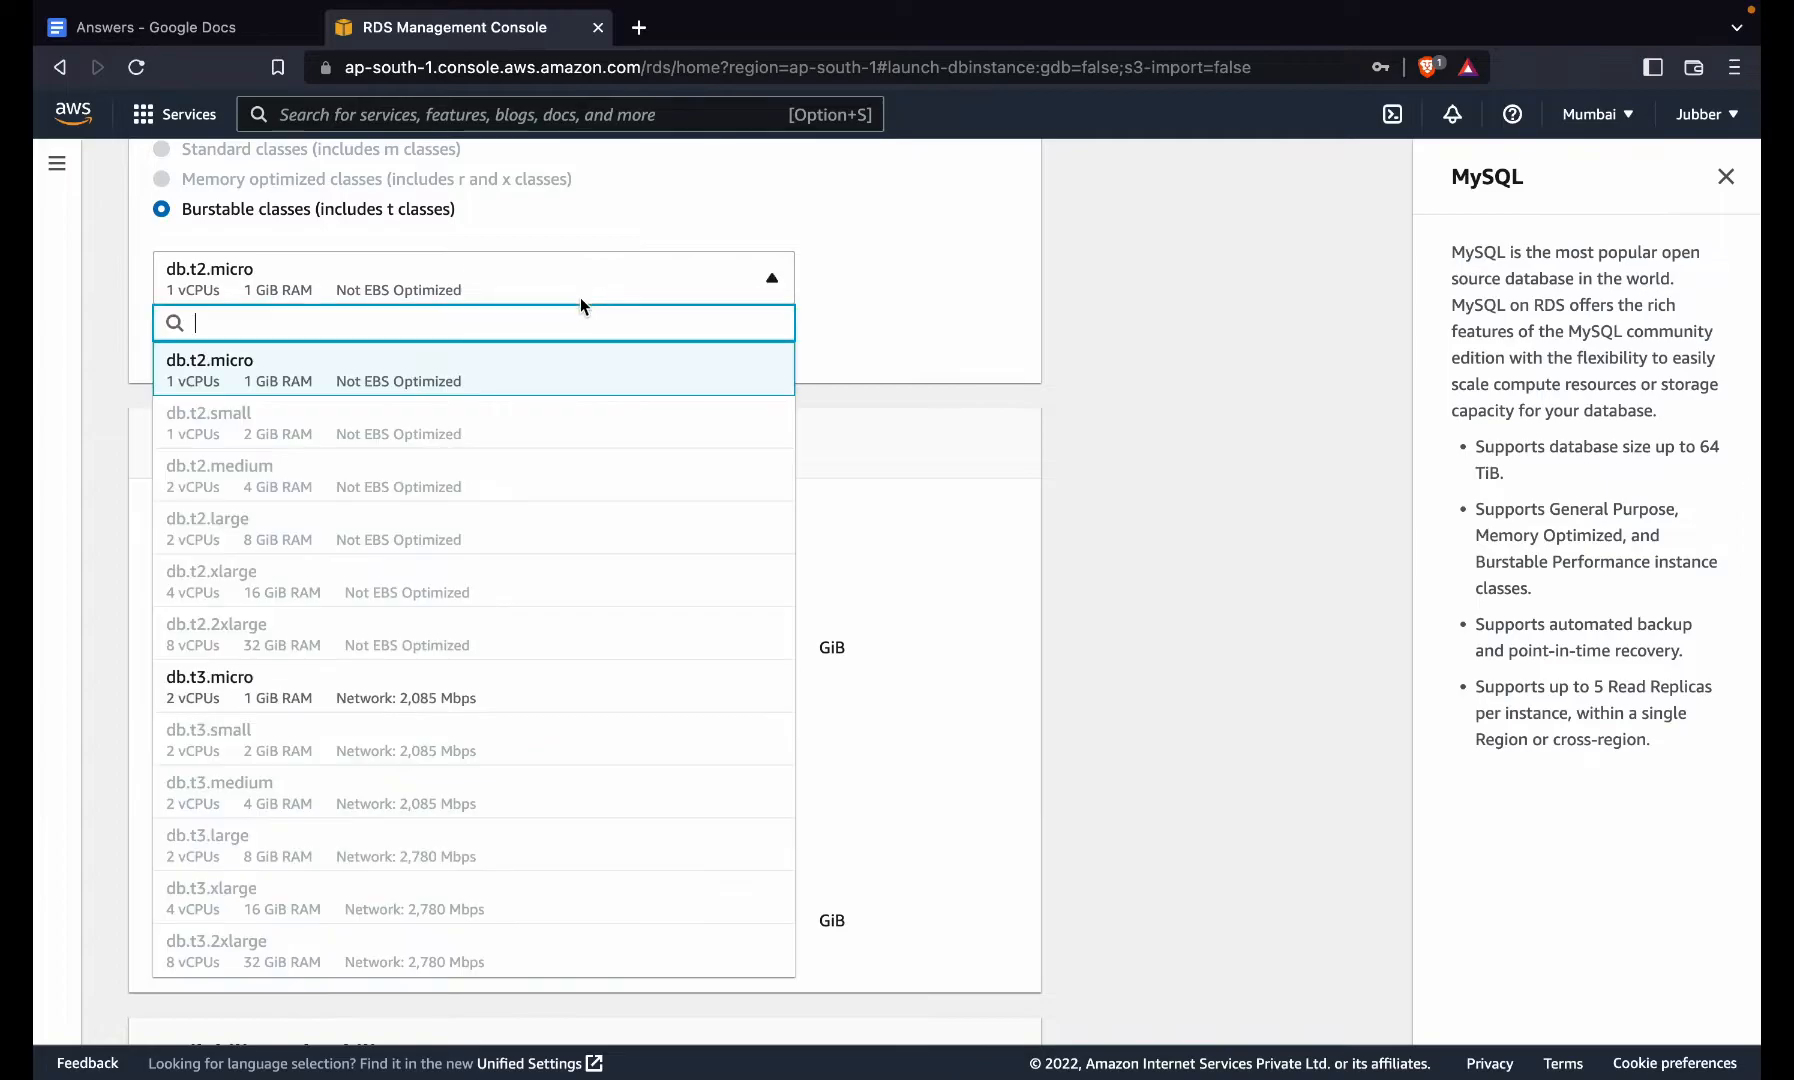
click(372, 675)
scroll(369, 664, down, 5)
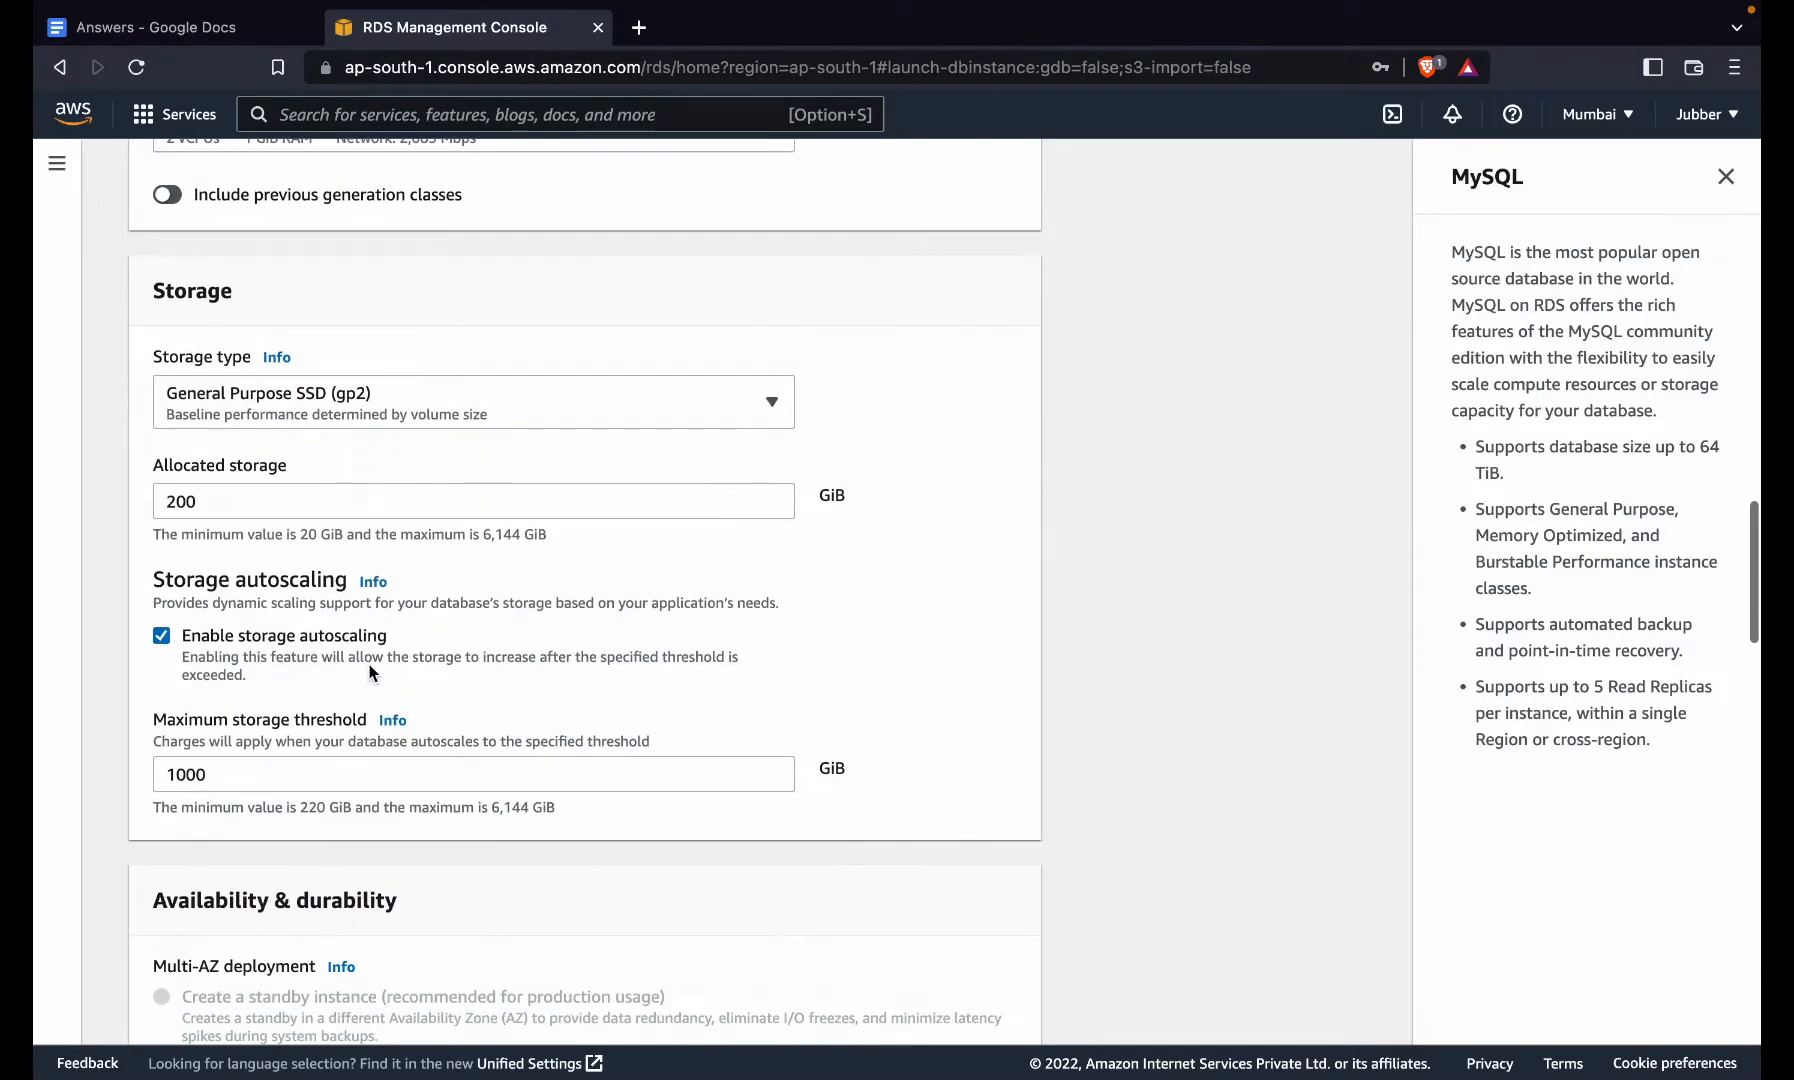
scroll(369, 664, down, 14)
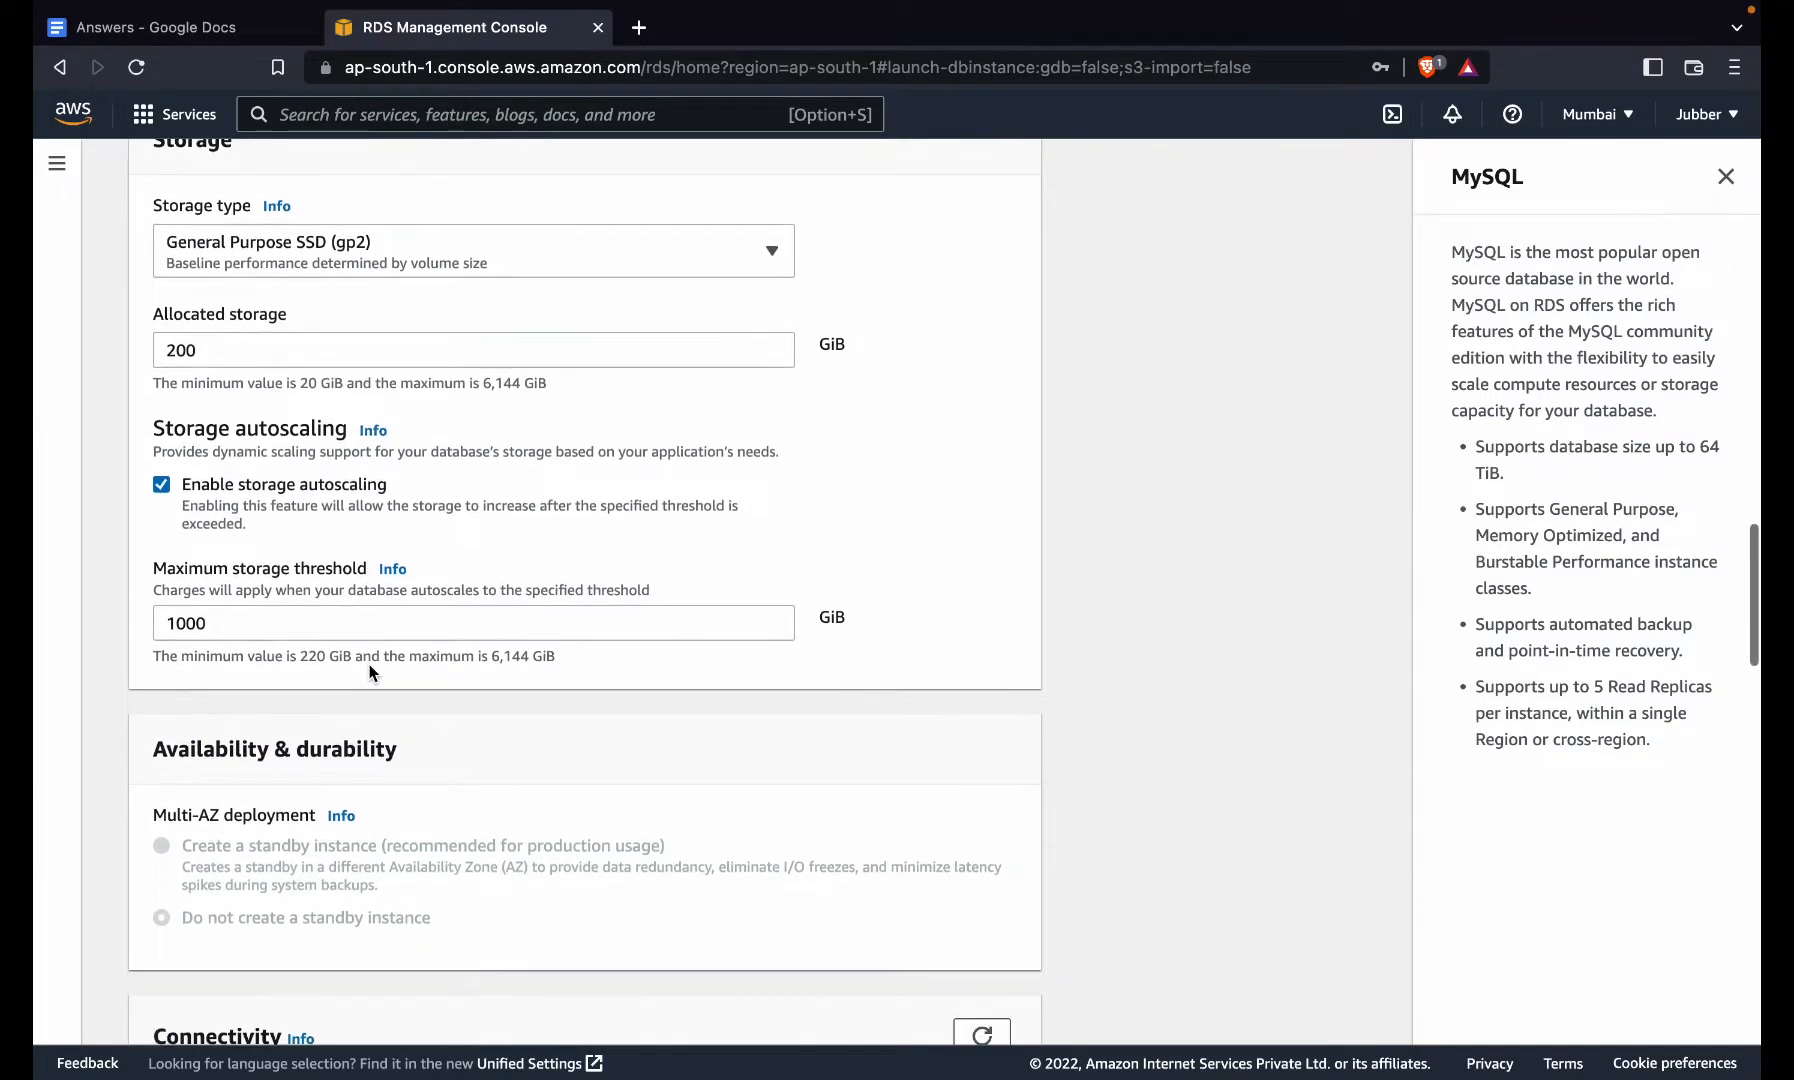
- Preview the EC2 connection option, then keep "Don't connect to an EC2 compute resource"
scroll(369, 664, down, 8)
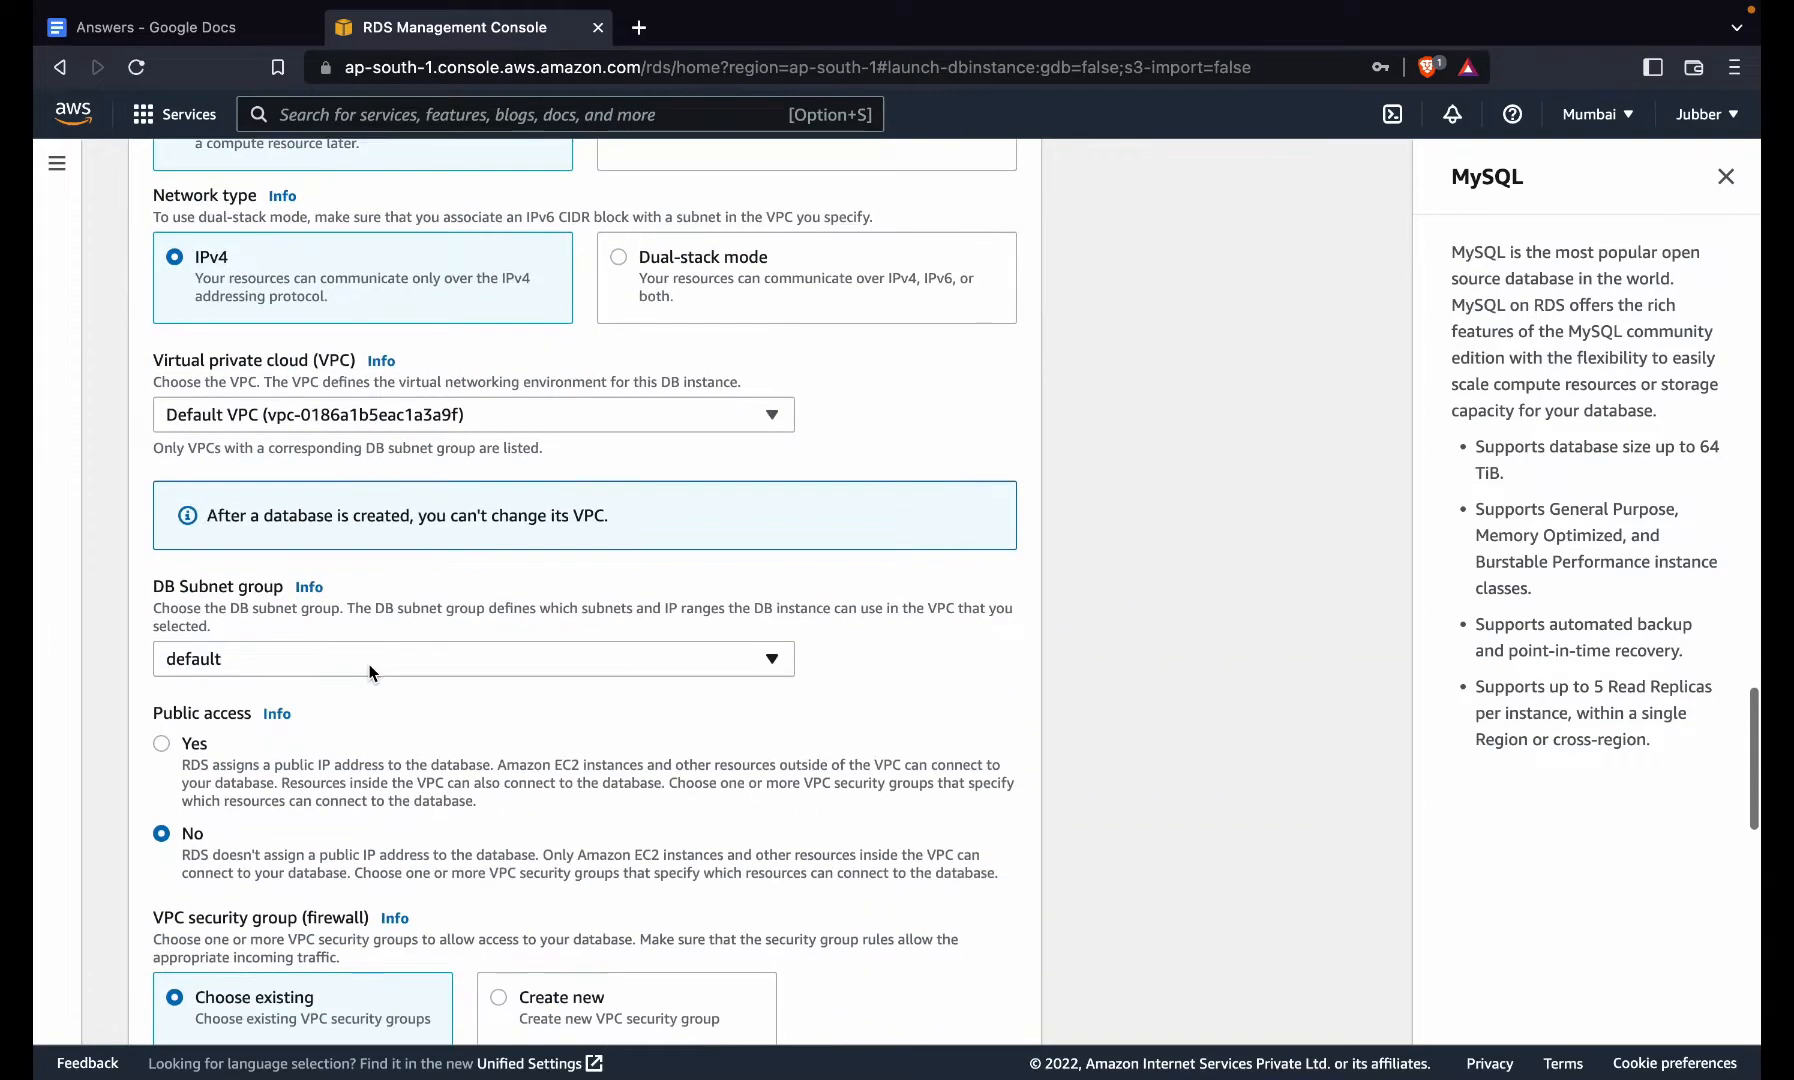
scroll(369, 664, up, 5)
scroll(369, 664, down, 1)
scroll(369, 671, up, 1)
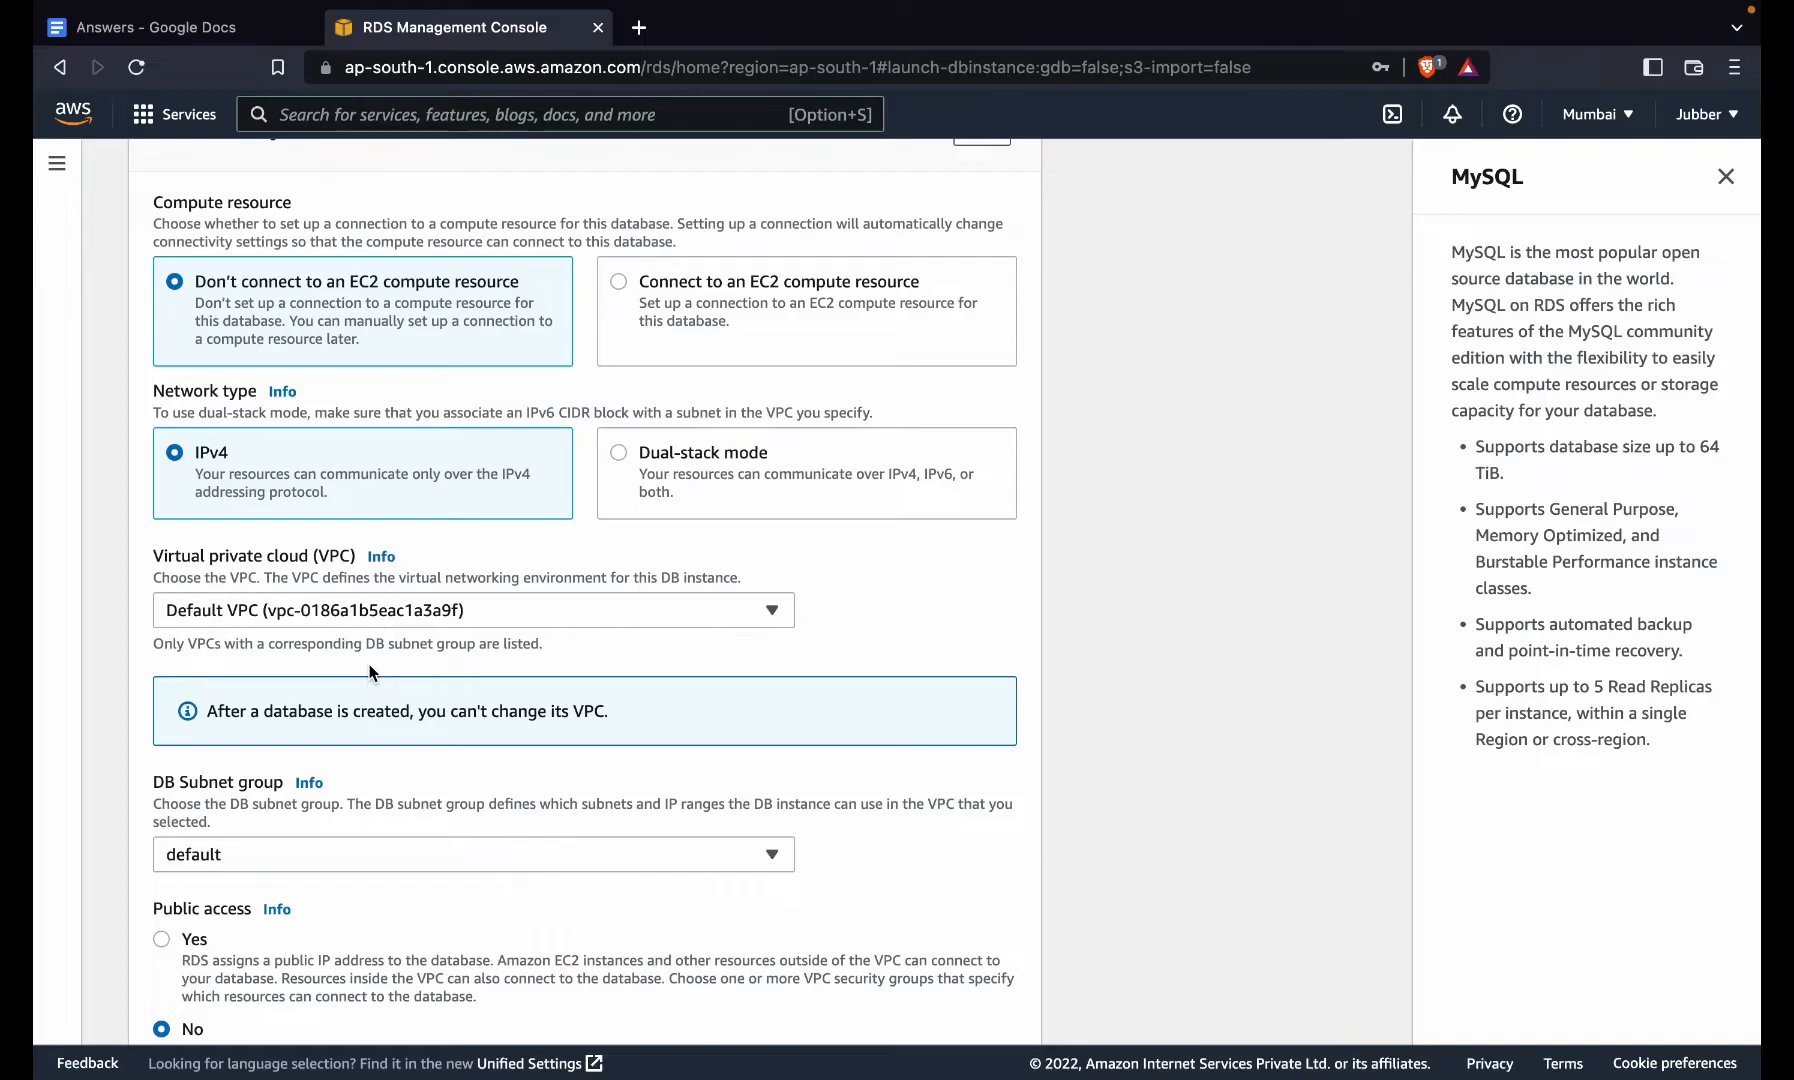
scroll(369, 672, down, 4)
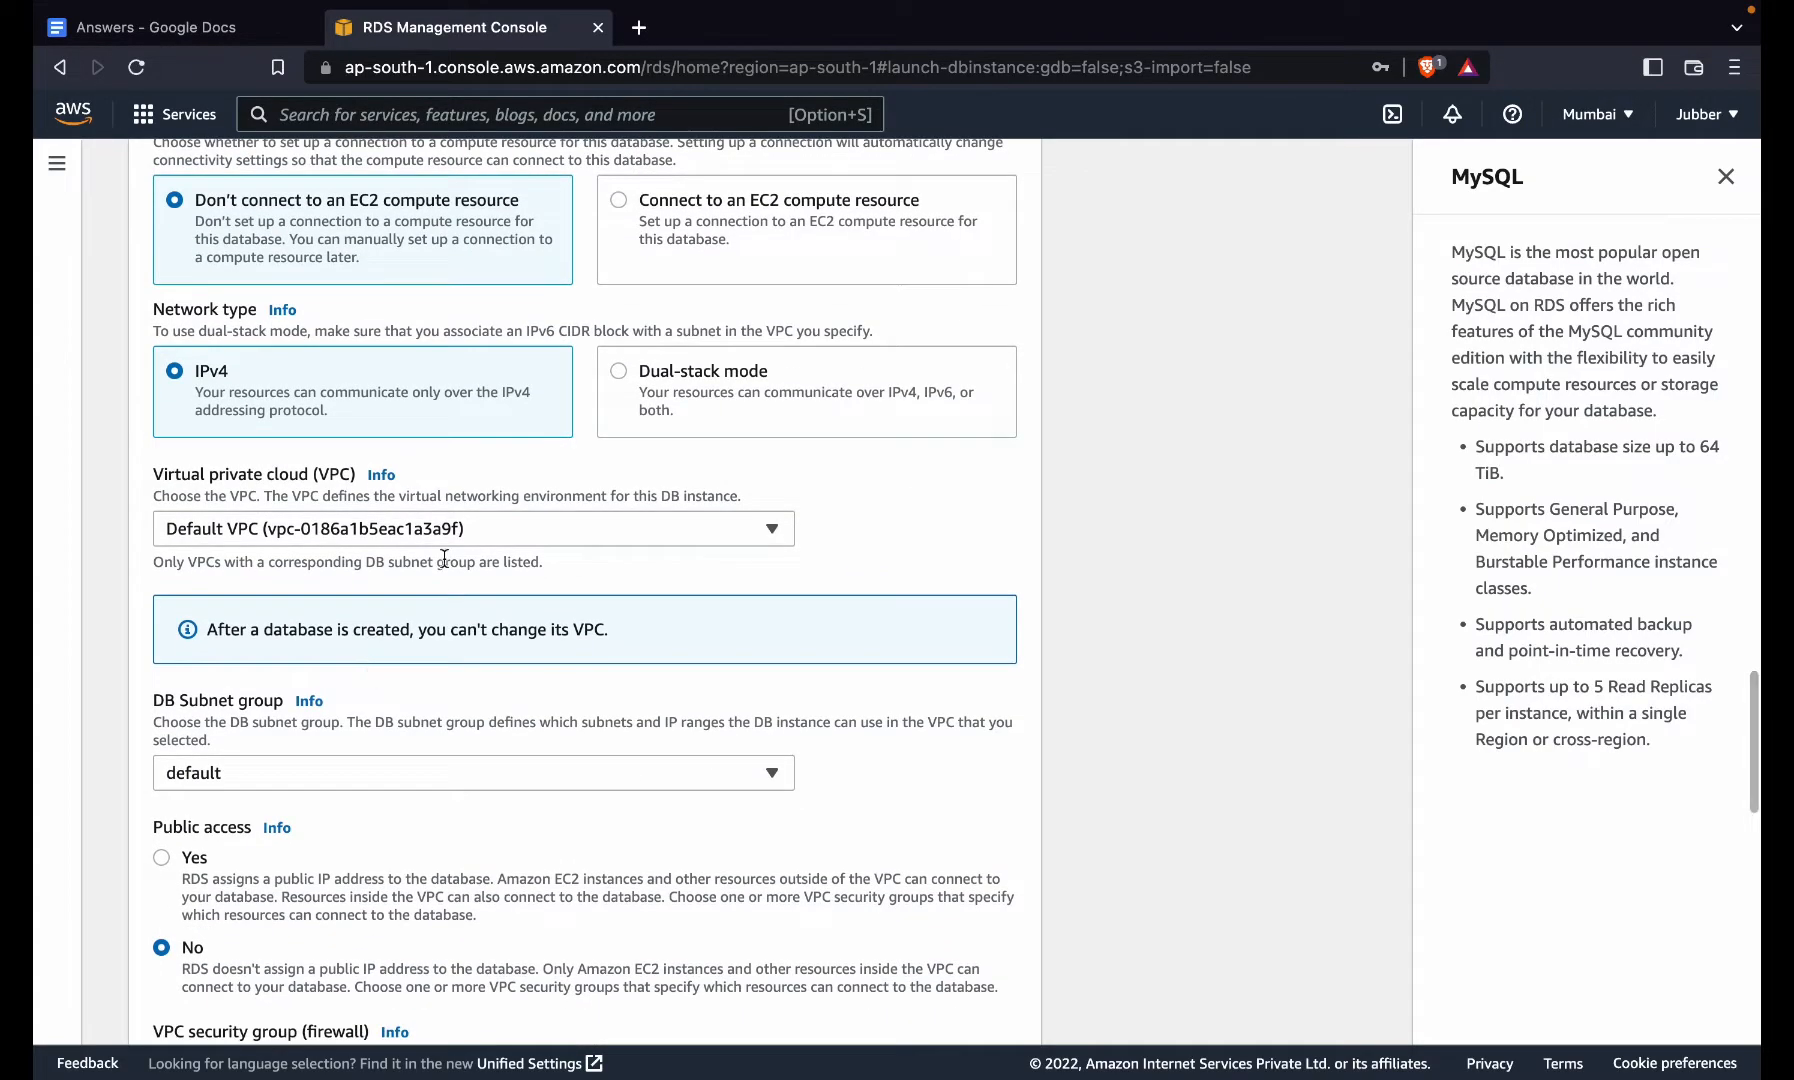
click(643, 250)
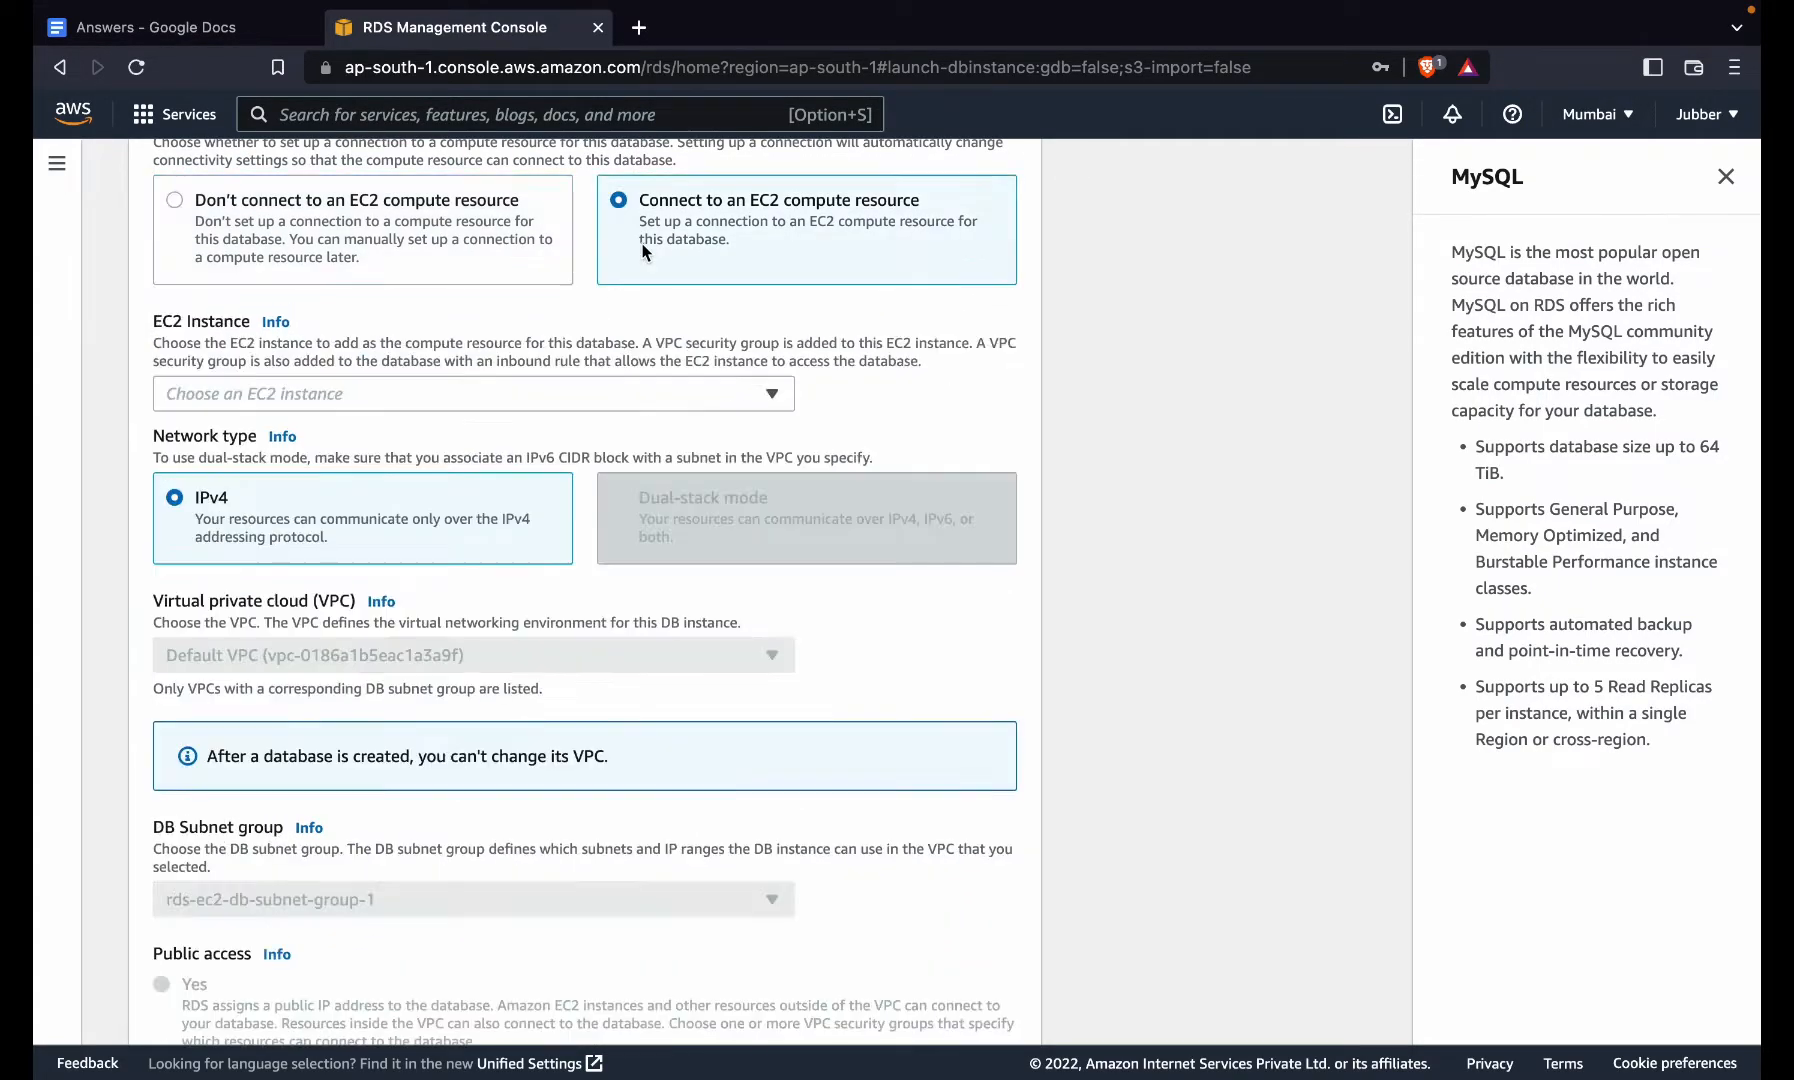
click(531, 395)
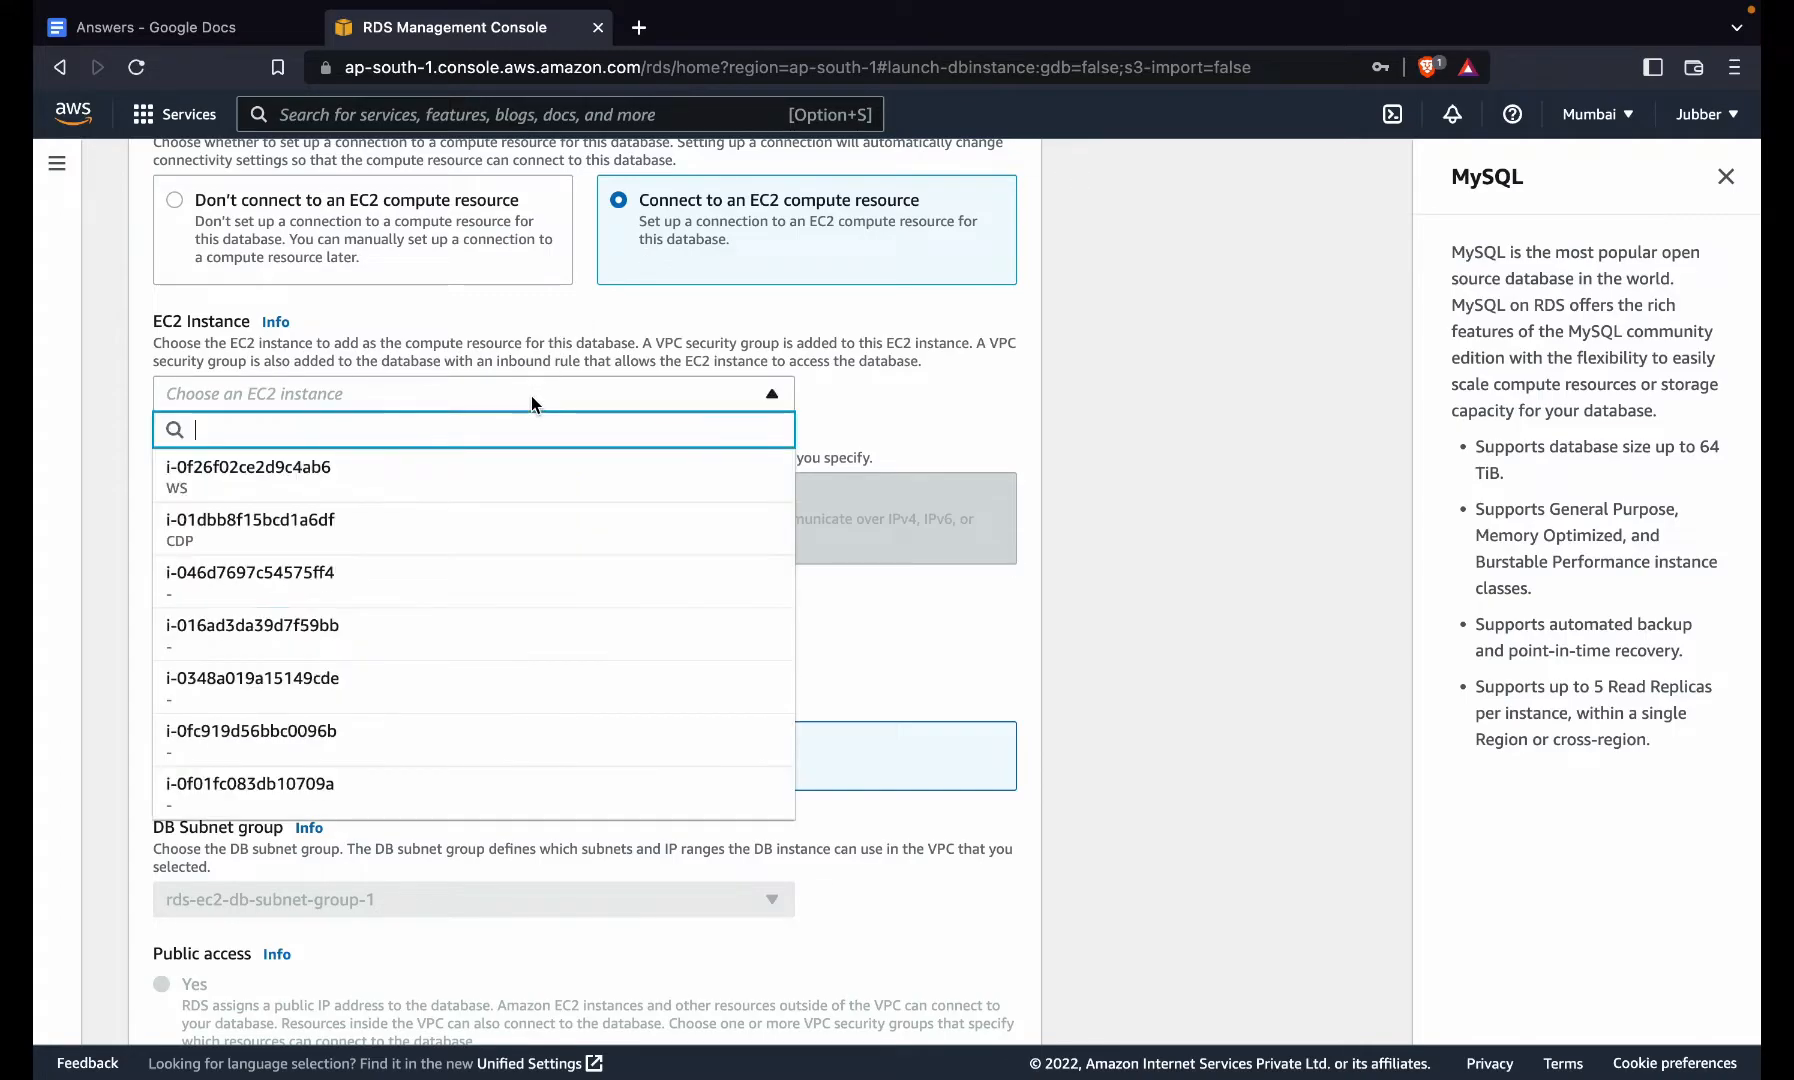
click(493, 224)
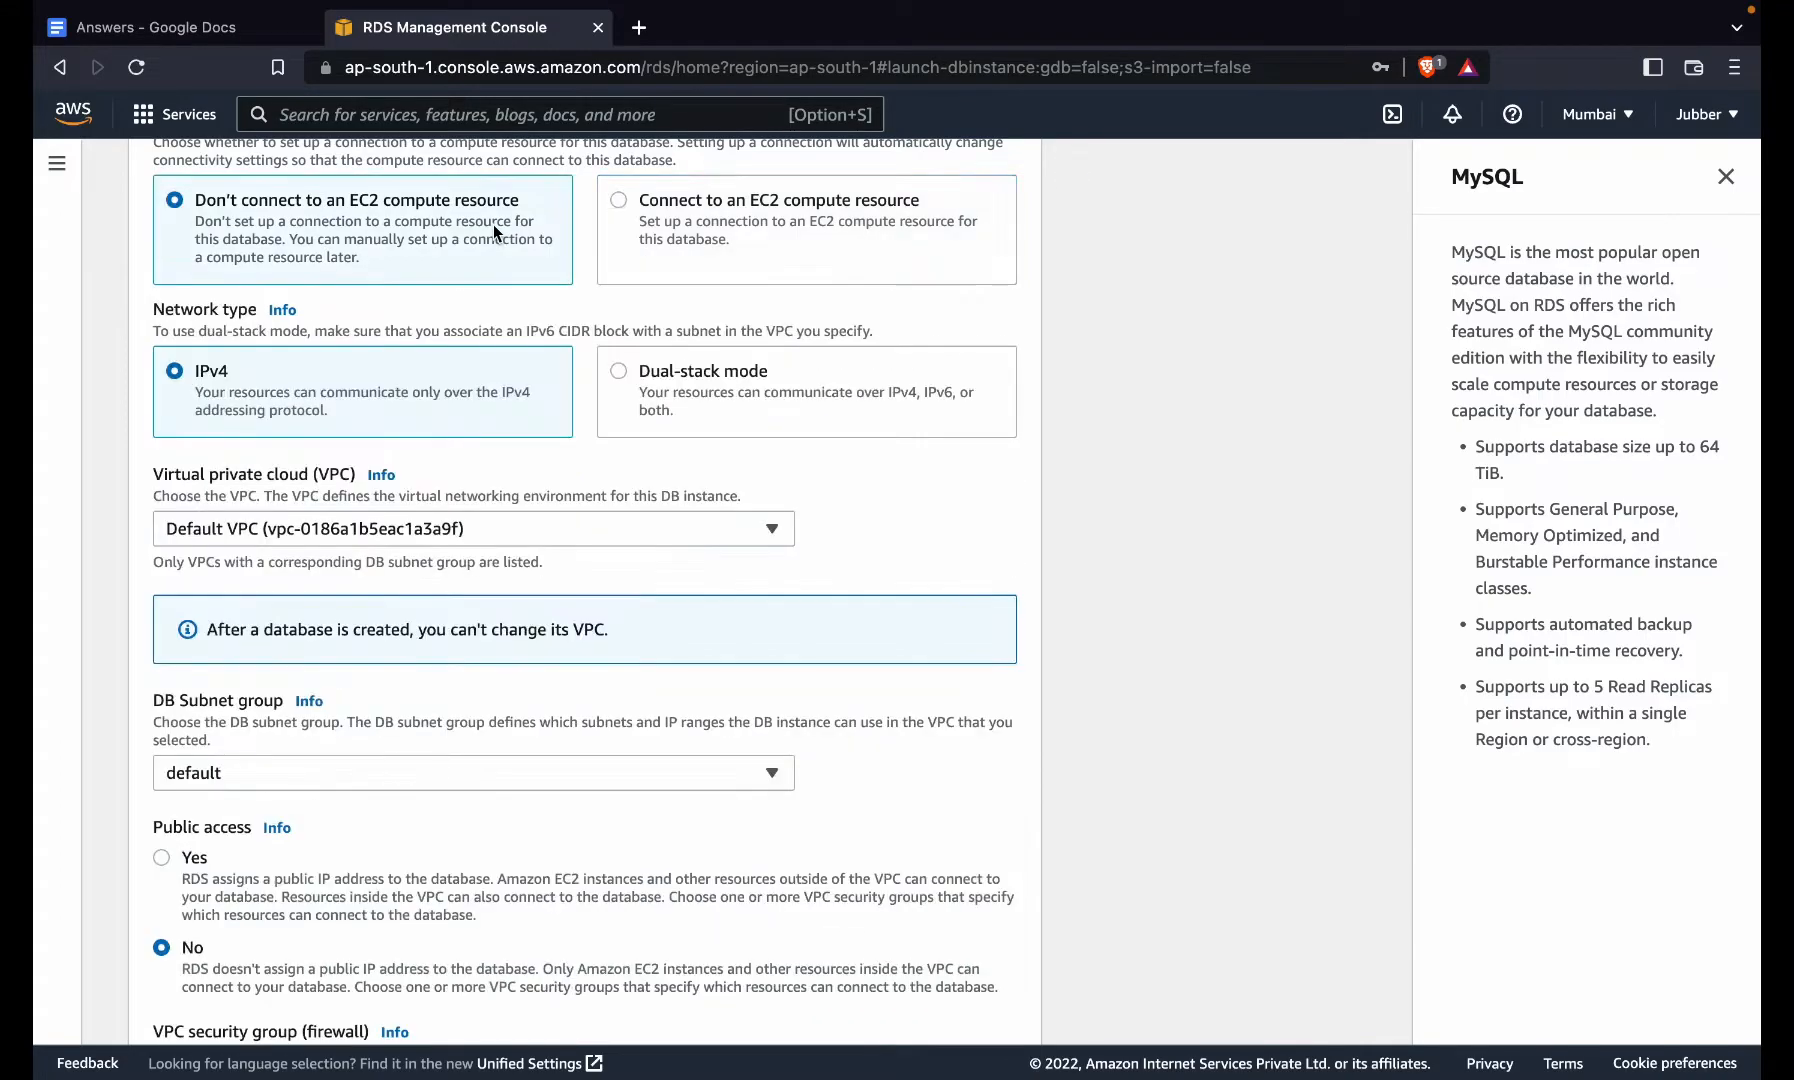
- Submit the form to create the free-tier MySQL database
scroll(296, 766, down, 2)
scroll(296, 766, down, 4)
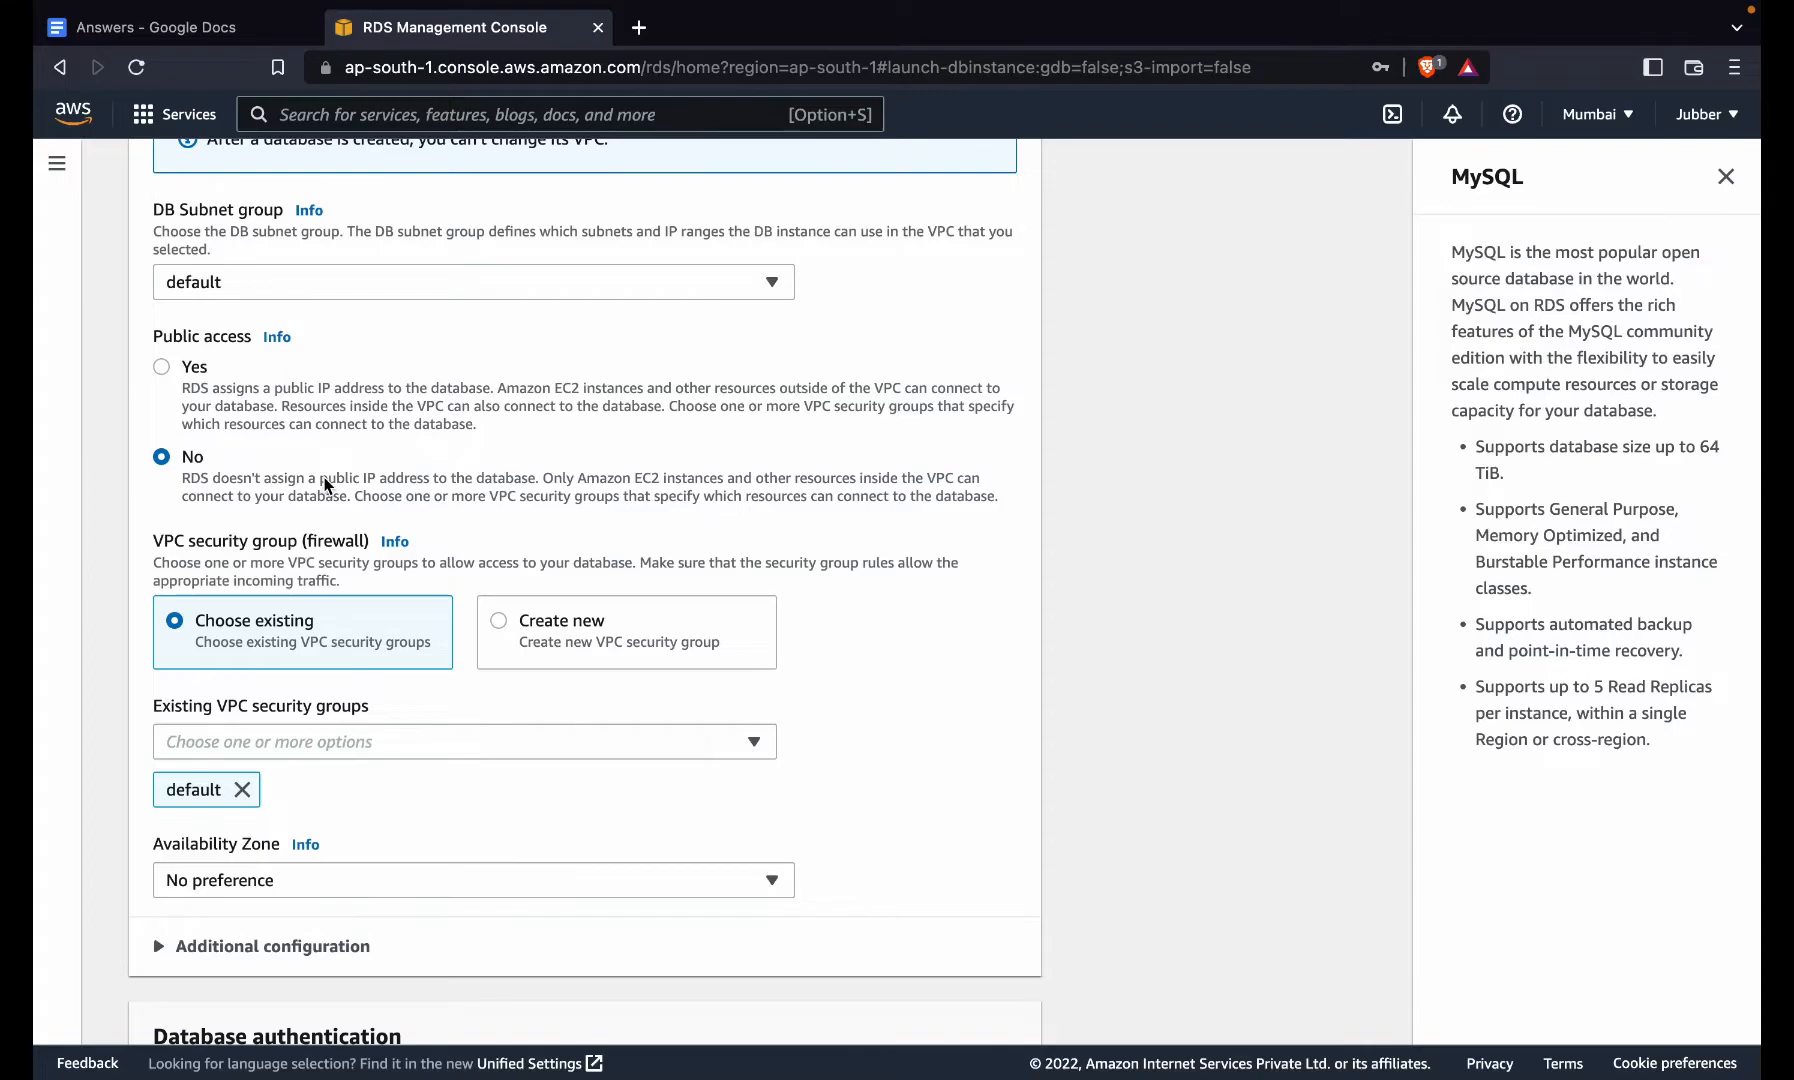
scroll(320, 804, down, 5)
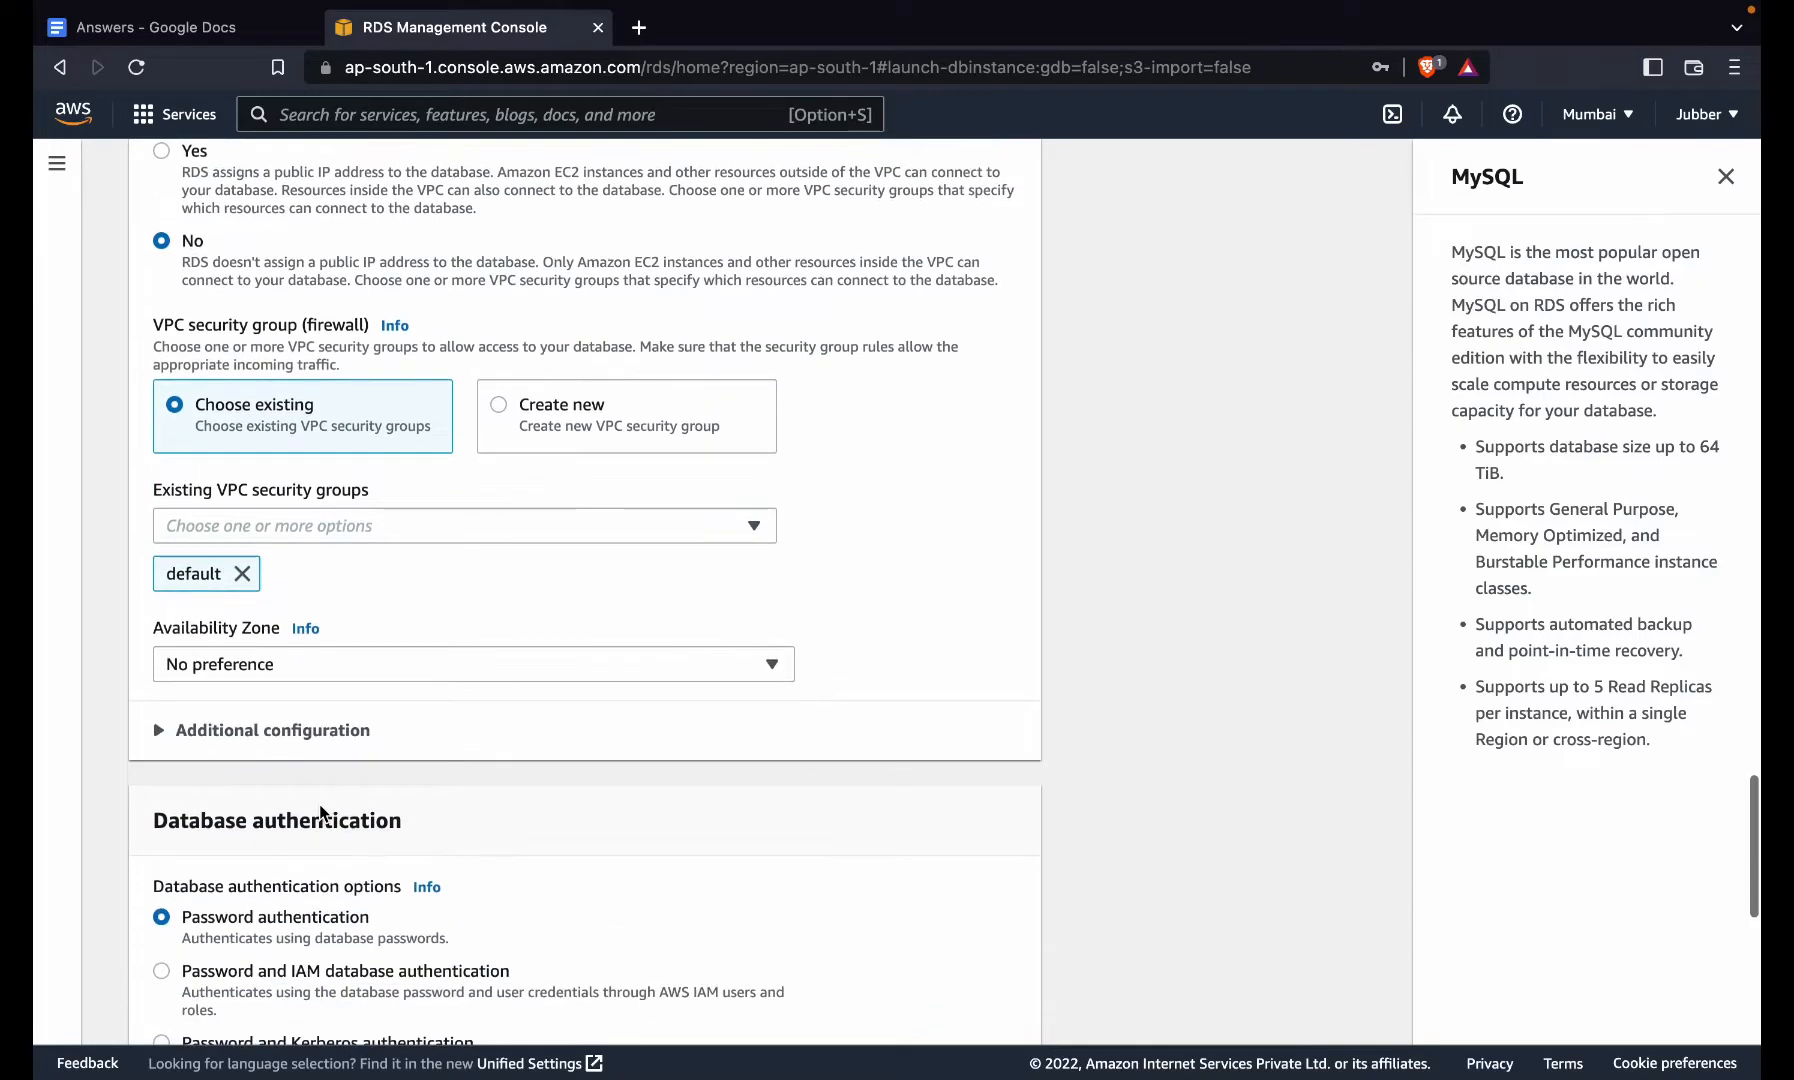
scroll(320, 808, down, 4)
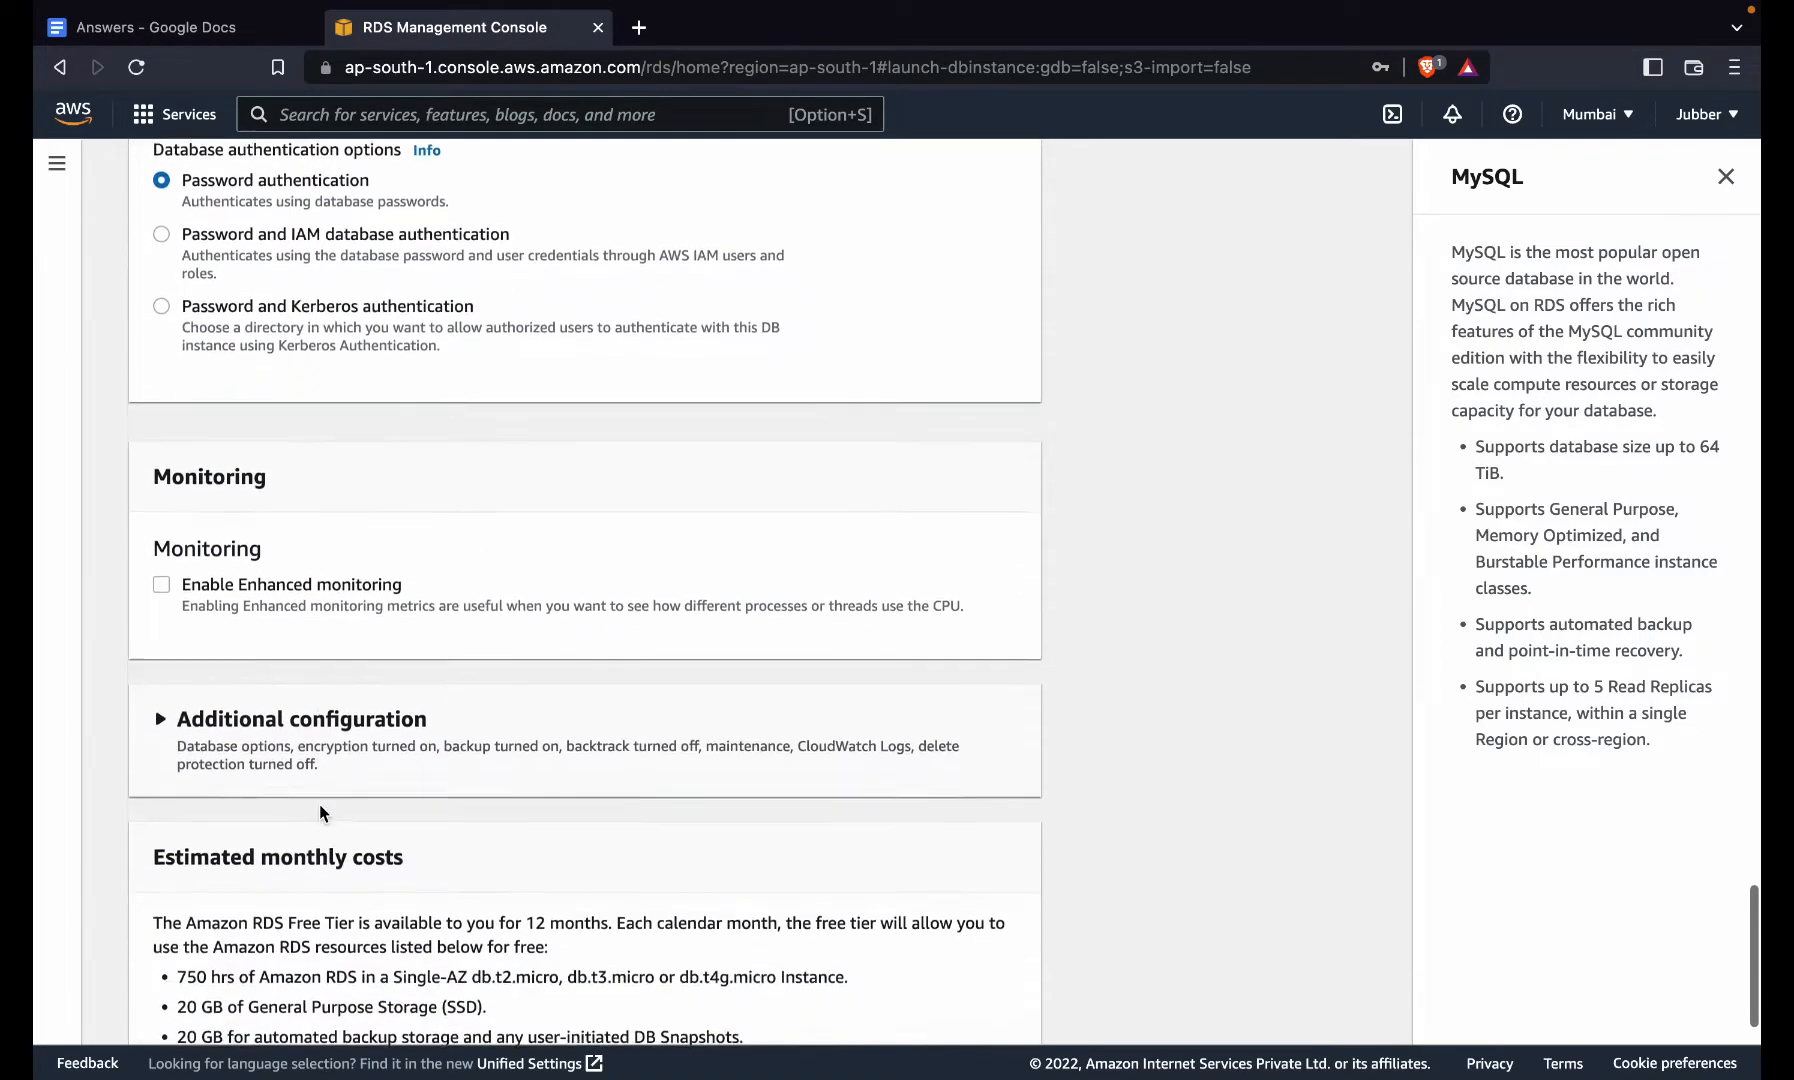
scroll(320, 804, down, 4)
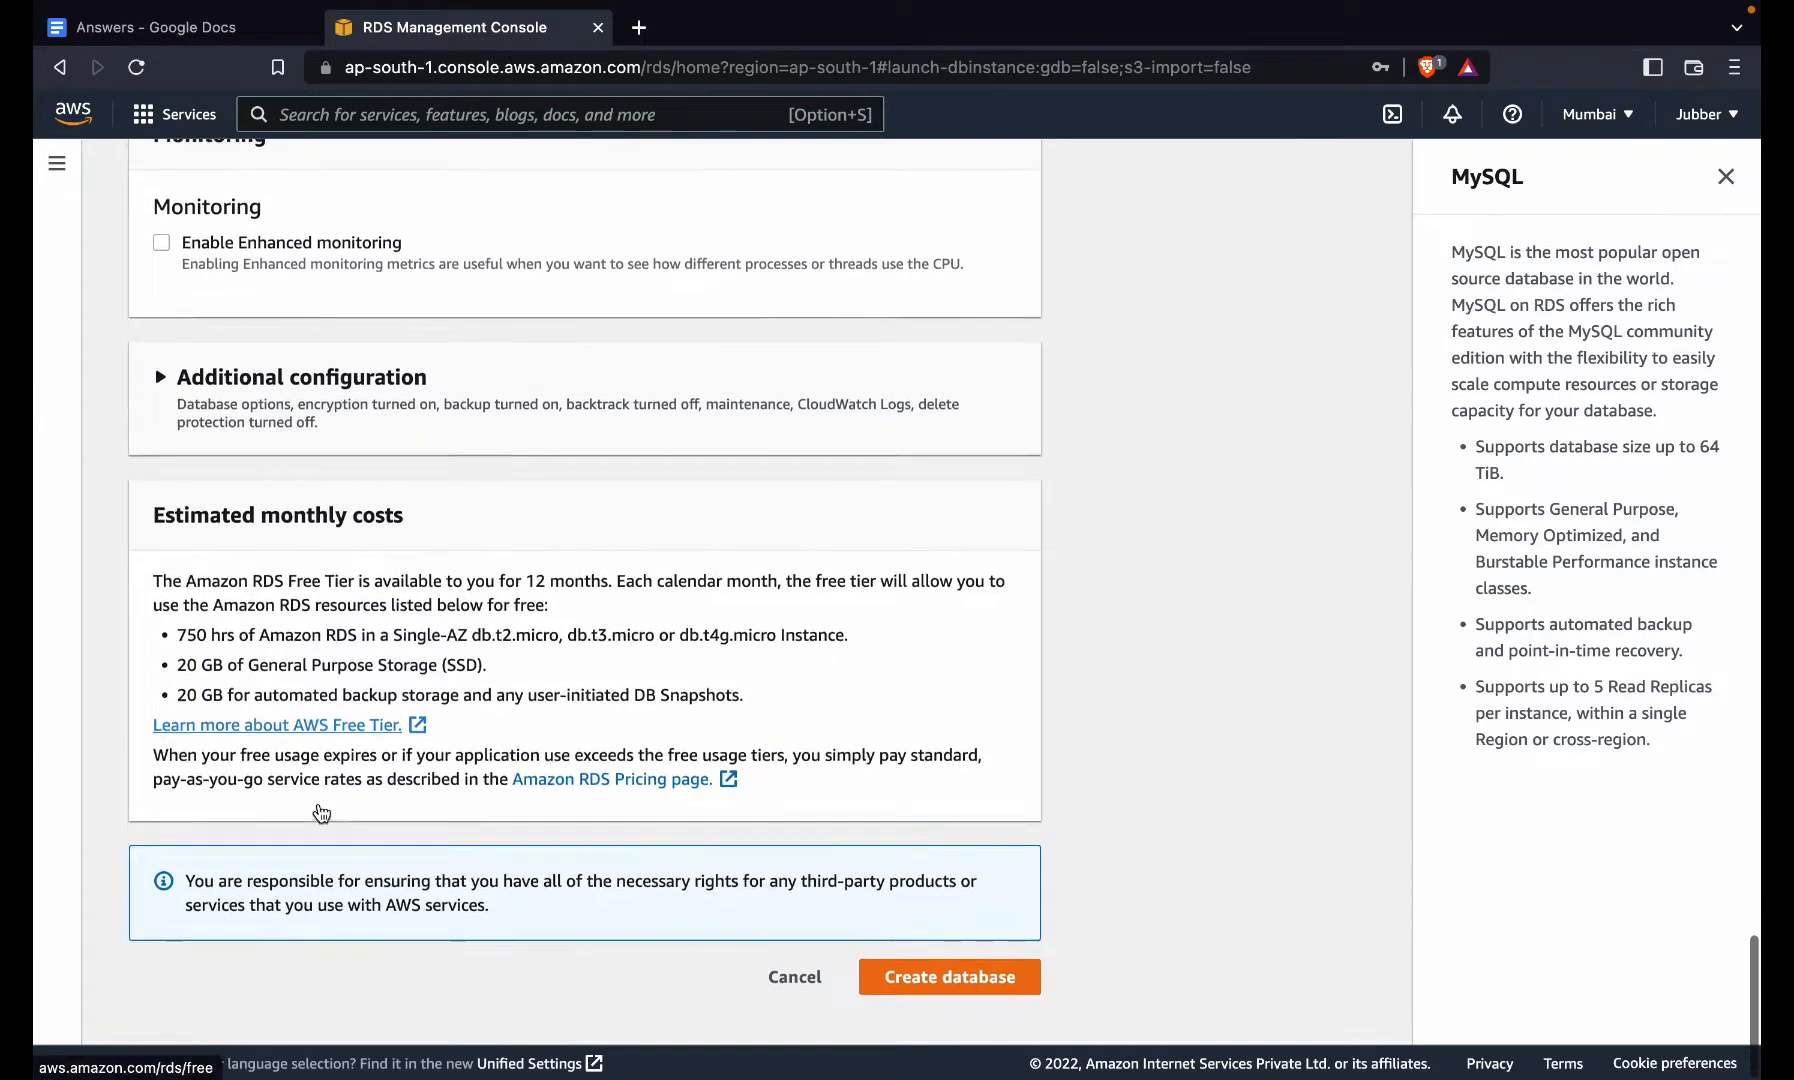
click(982, 992)
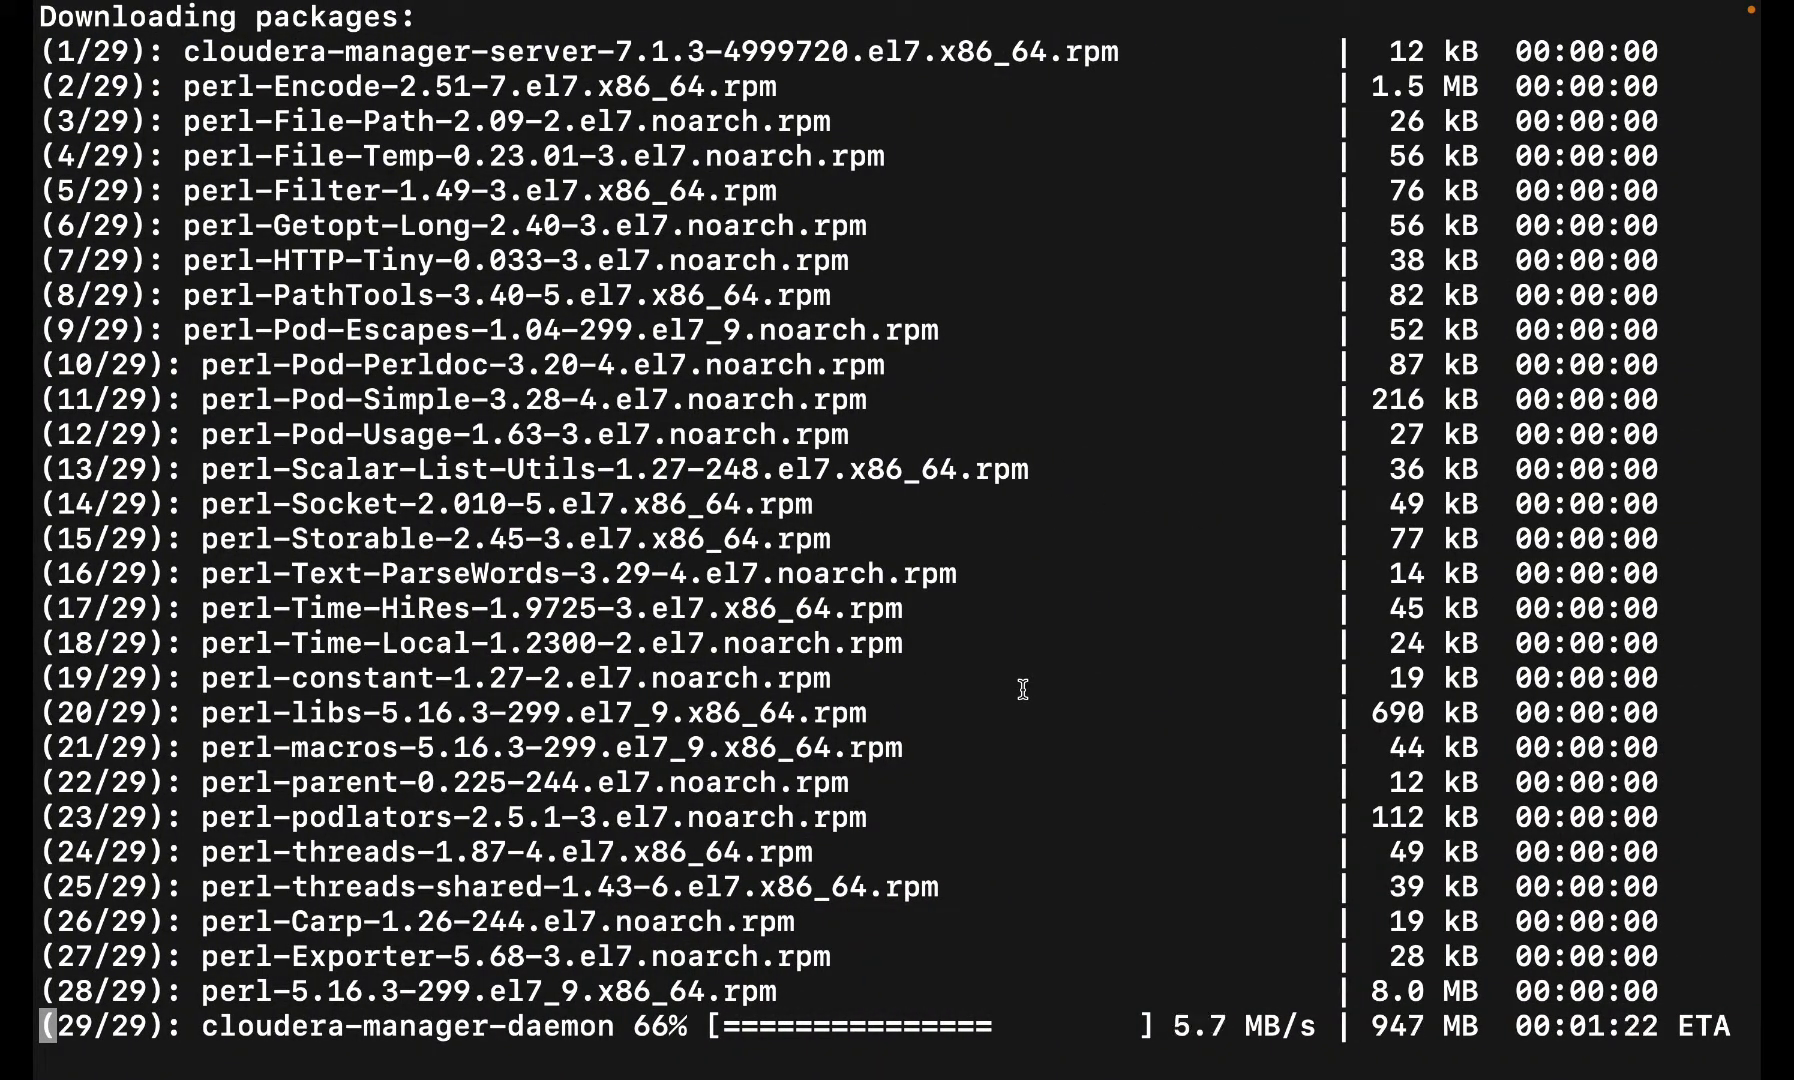
- Glance at the notes desktop, then return to Terminal to watch the Cloudera Manager install reach 28/29
key(ctrl+Right)
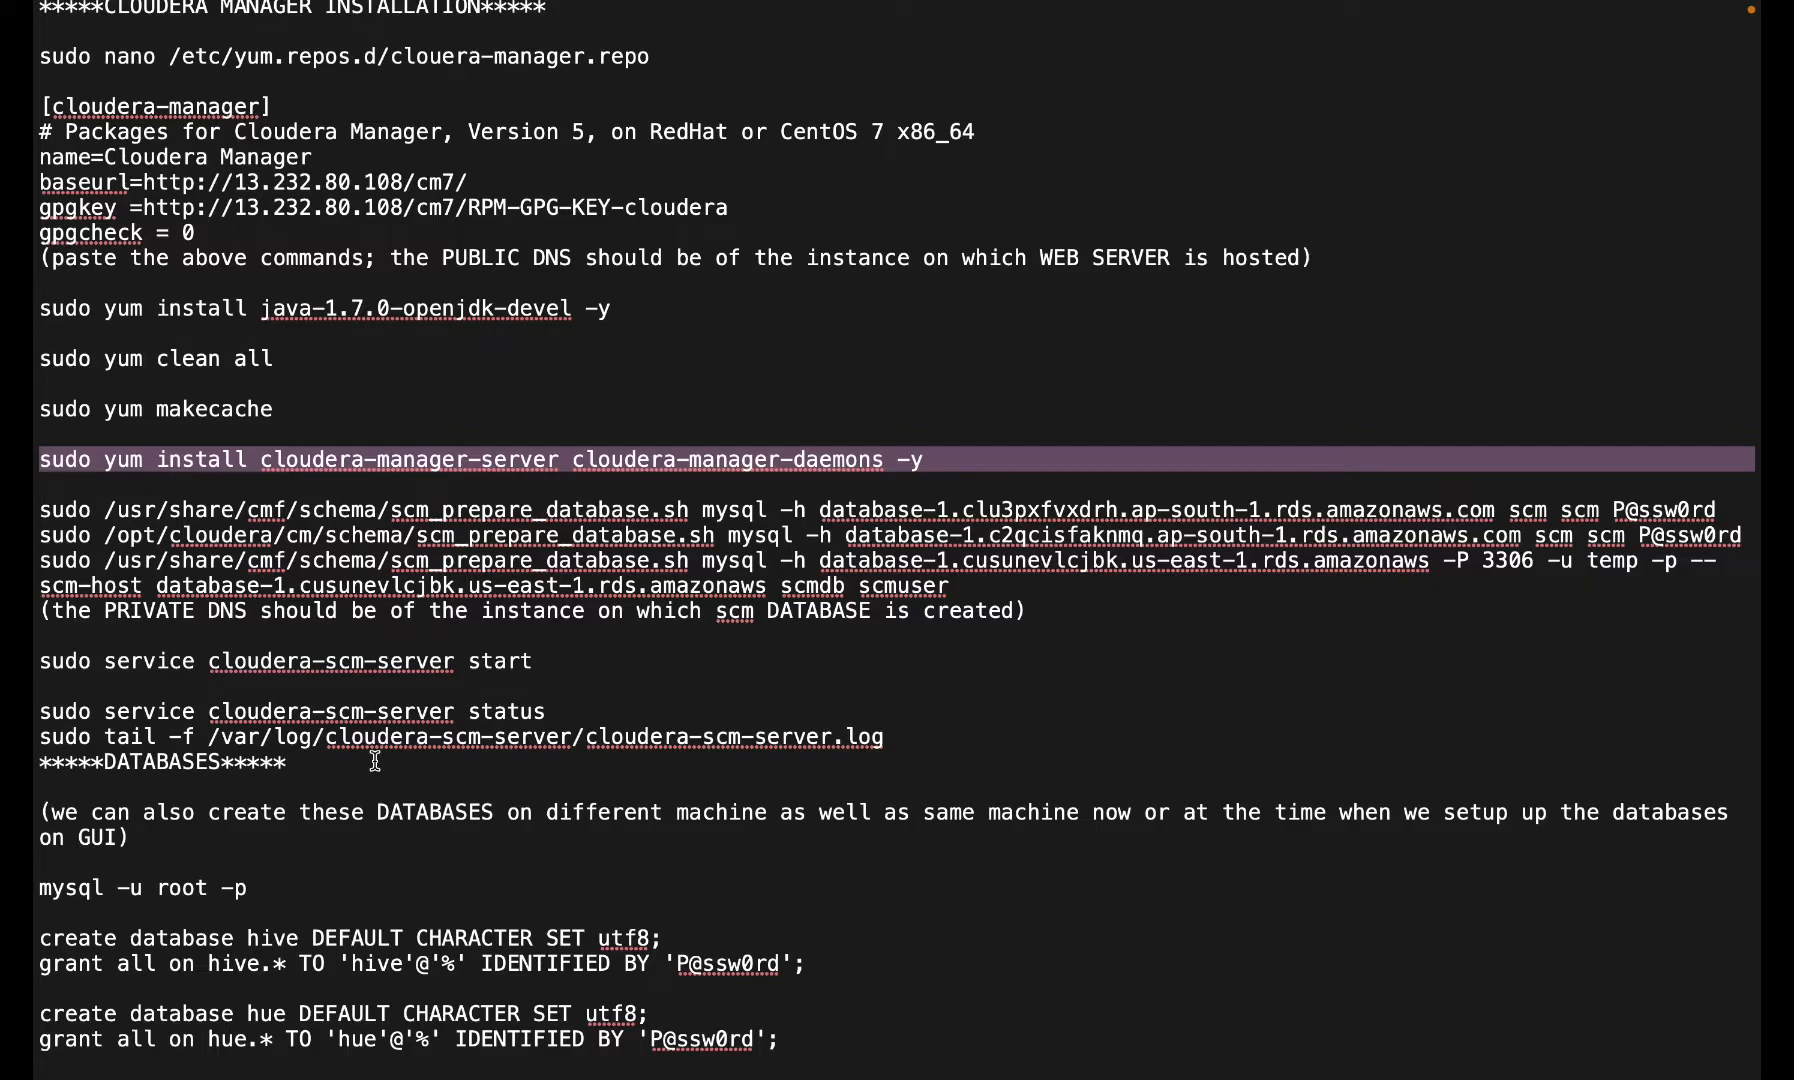
key(ctrl+Left)
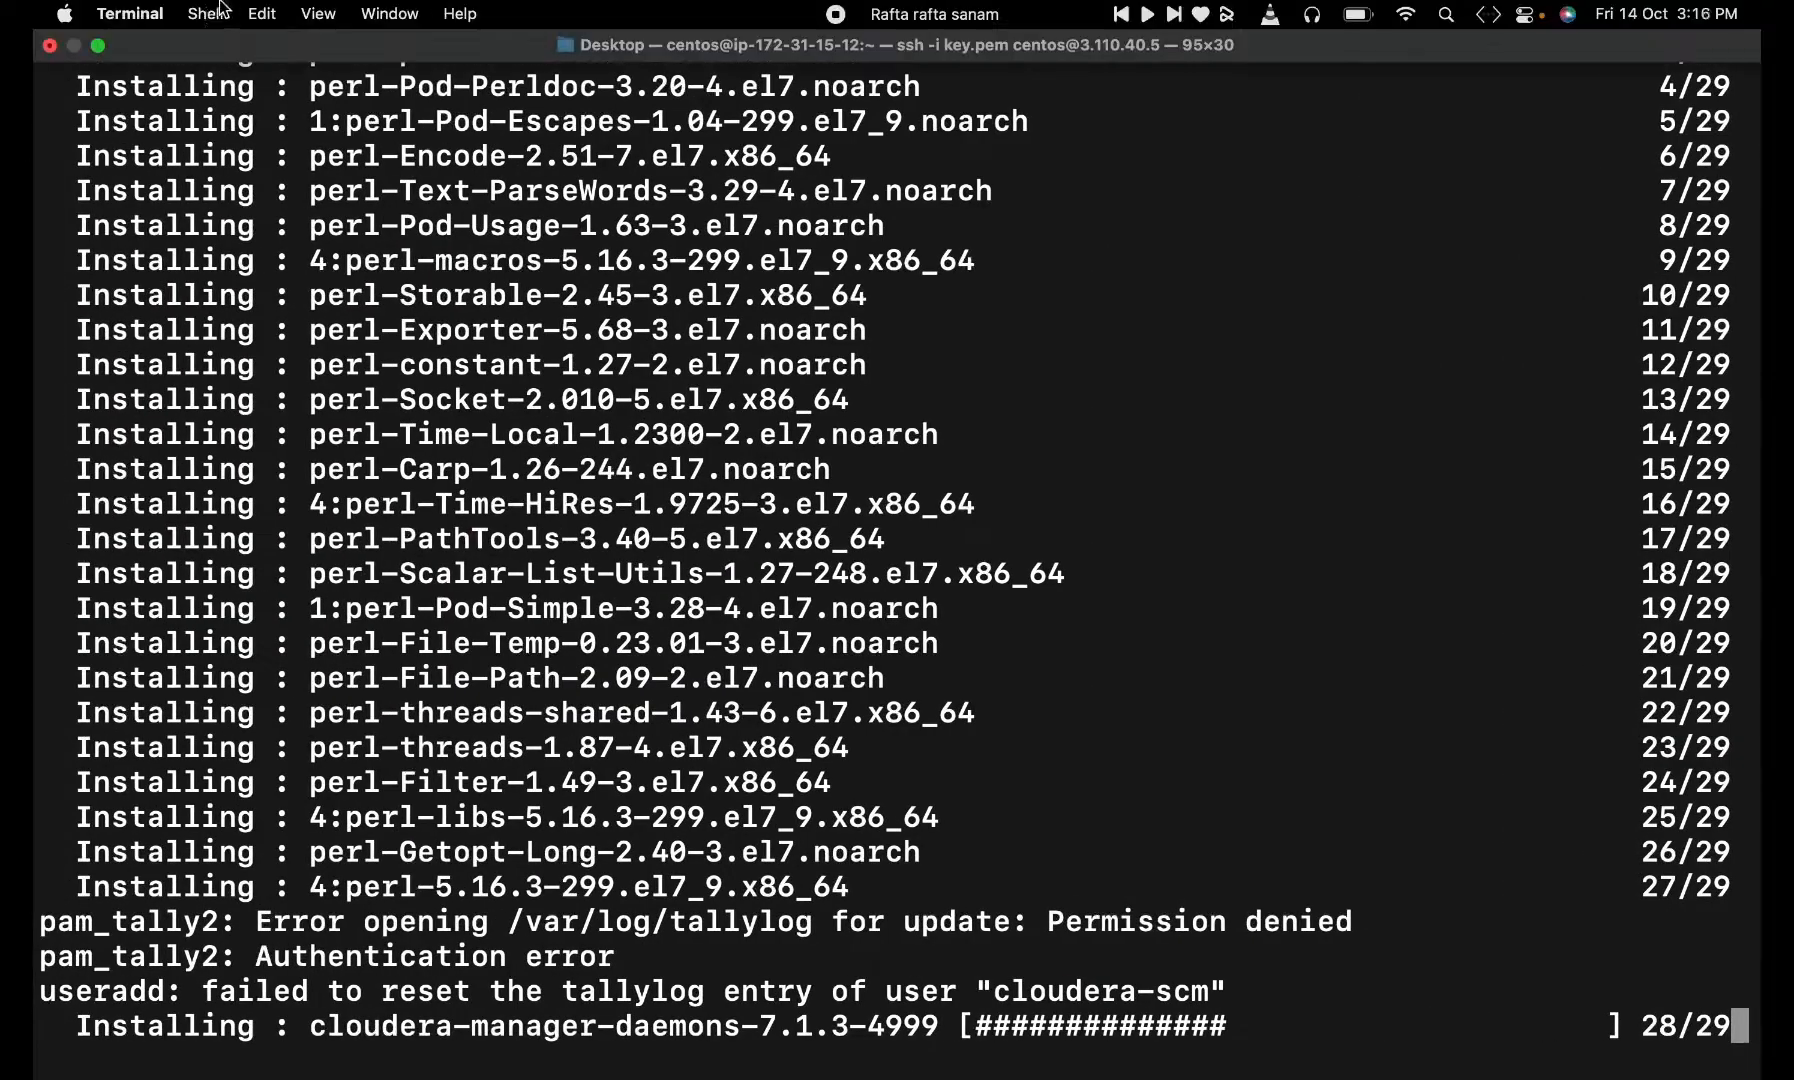
- Open a new local shell tab and change into the Desktop folder
click(184, 12)
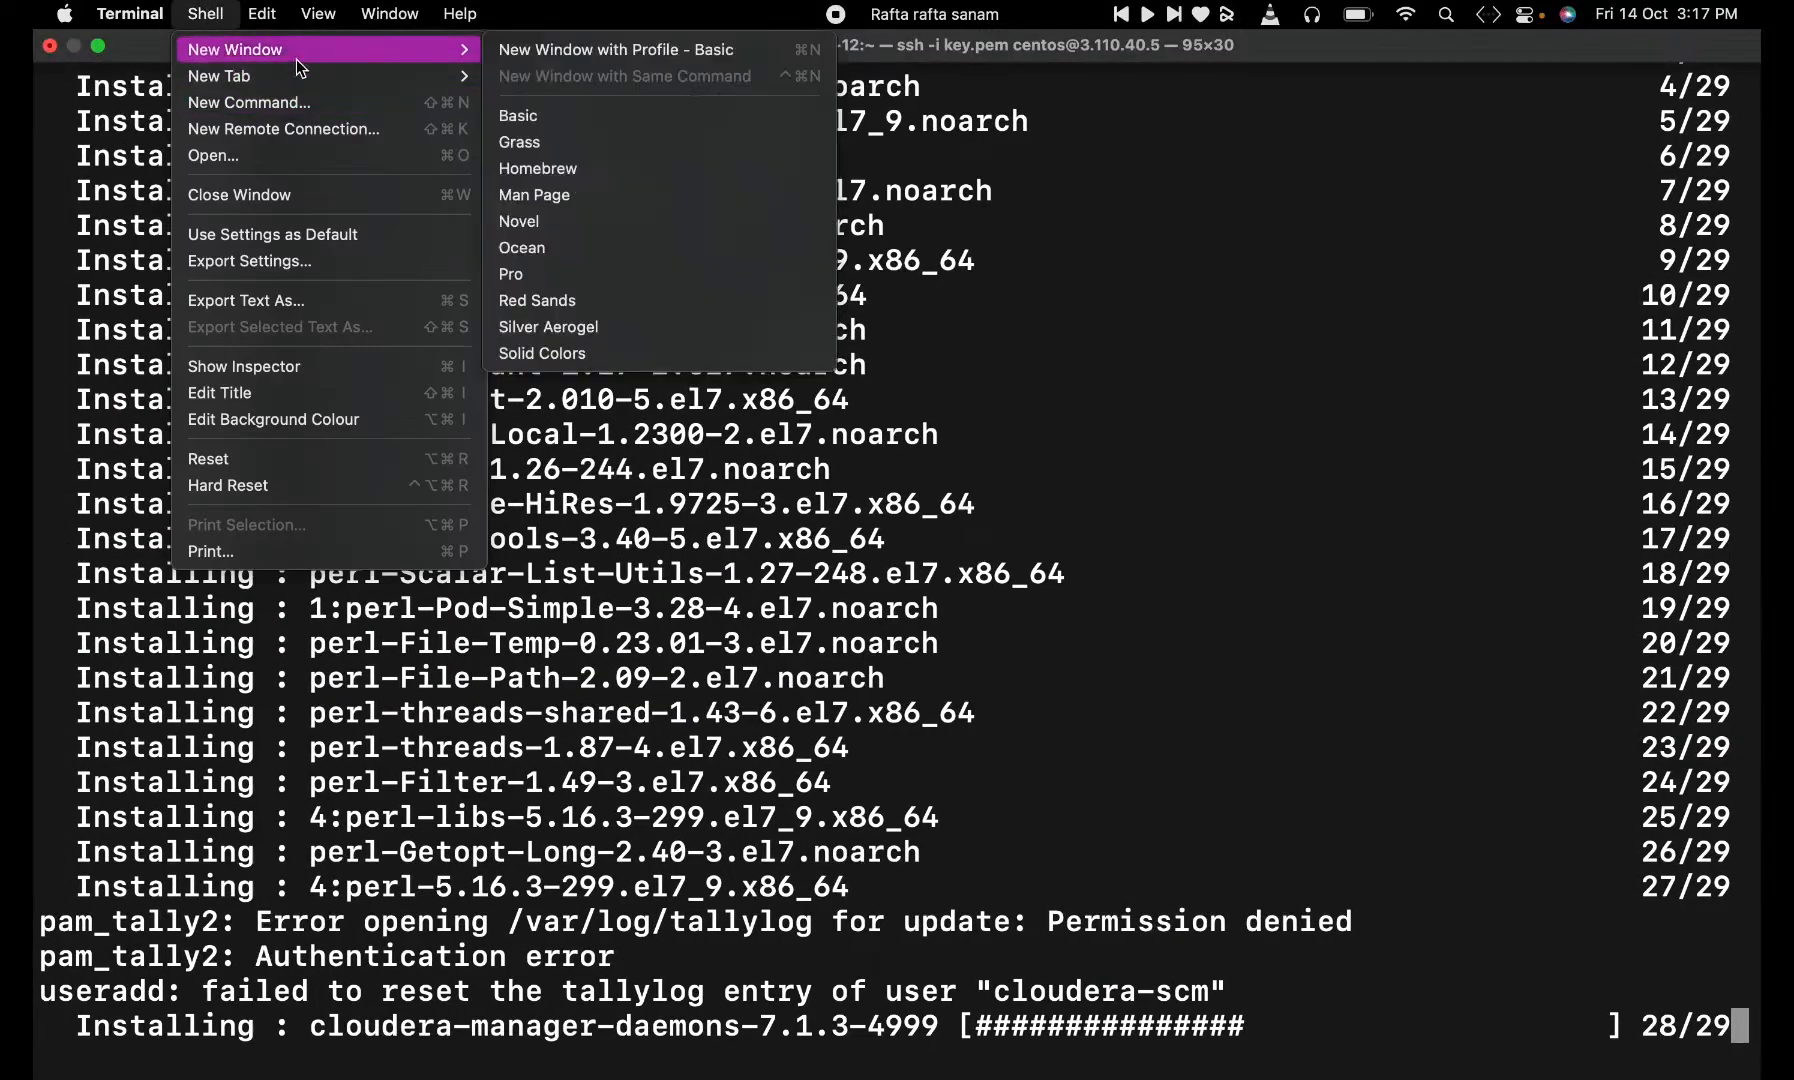
click(248, 72)
text(cd De)
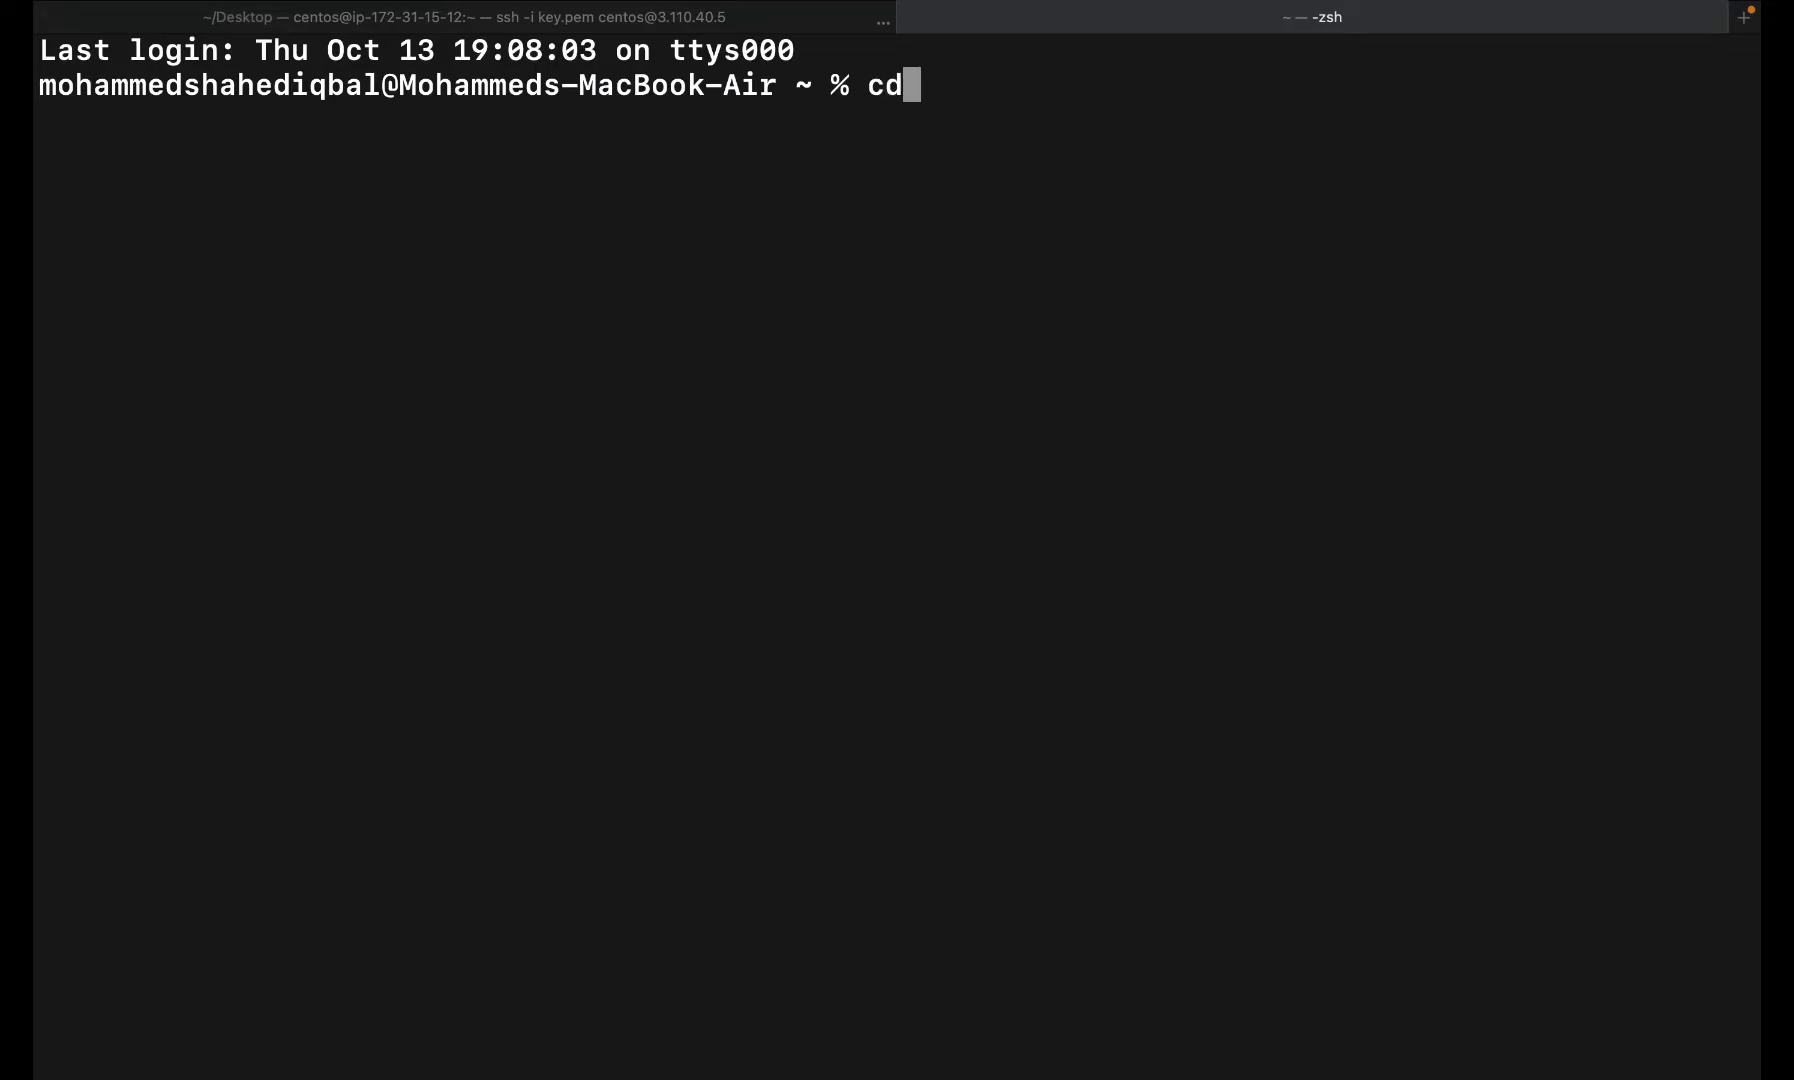
key(Tab)
key(Return)
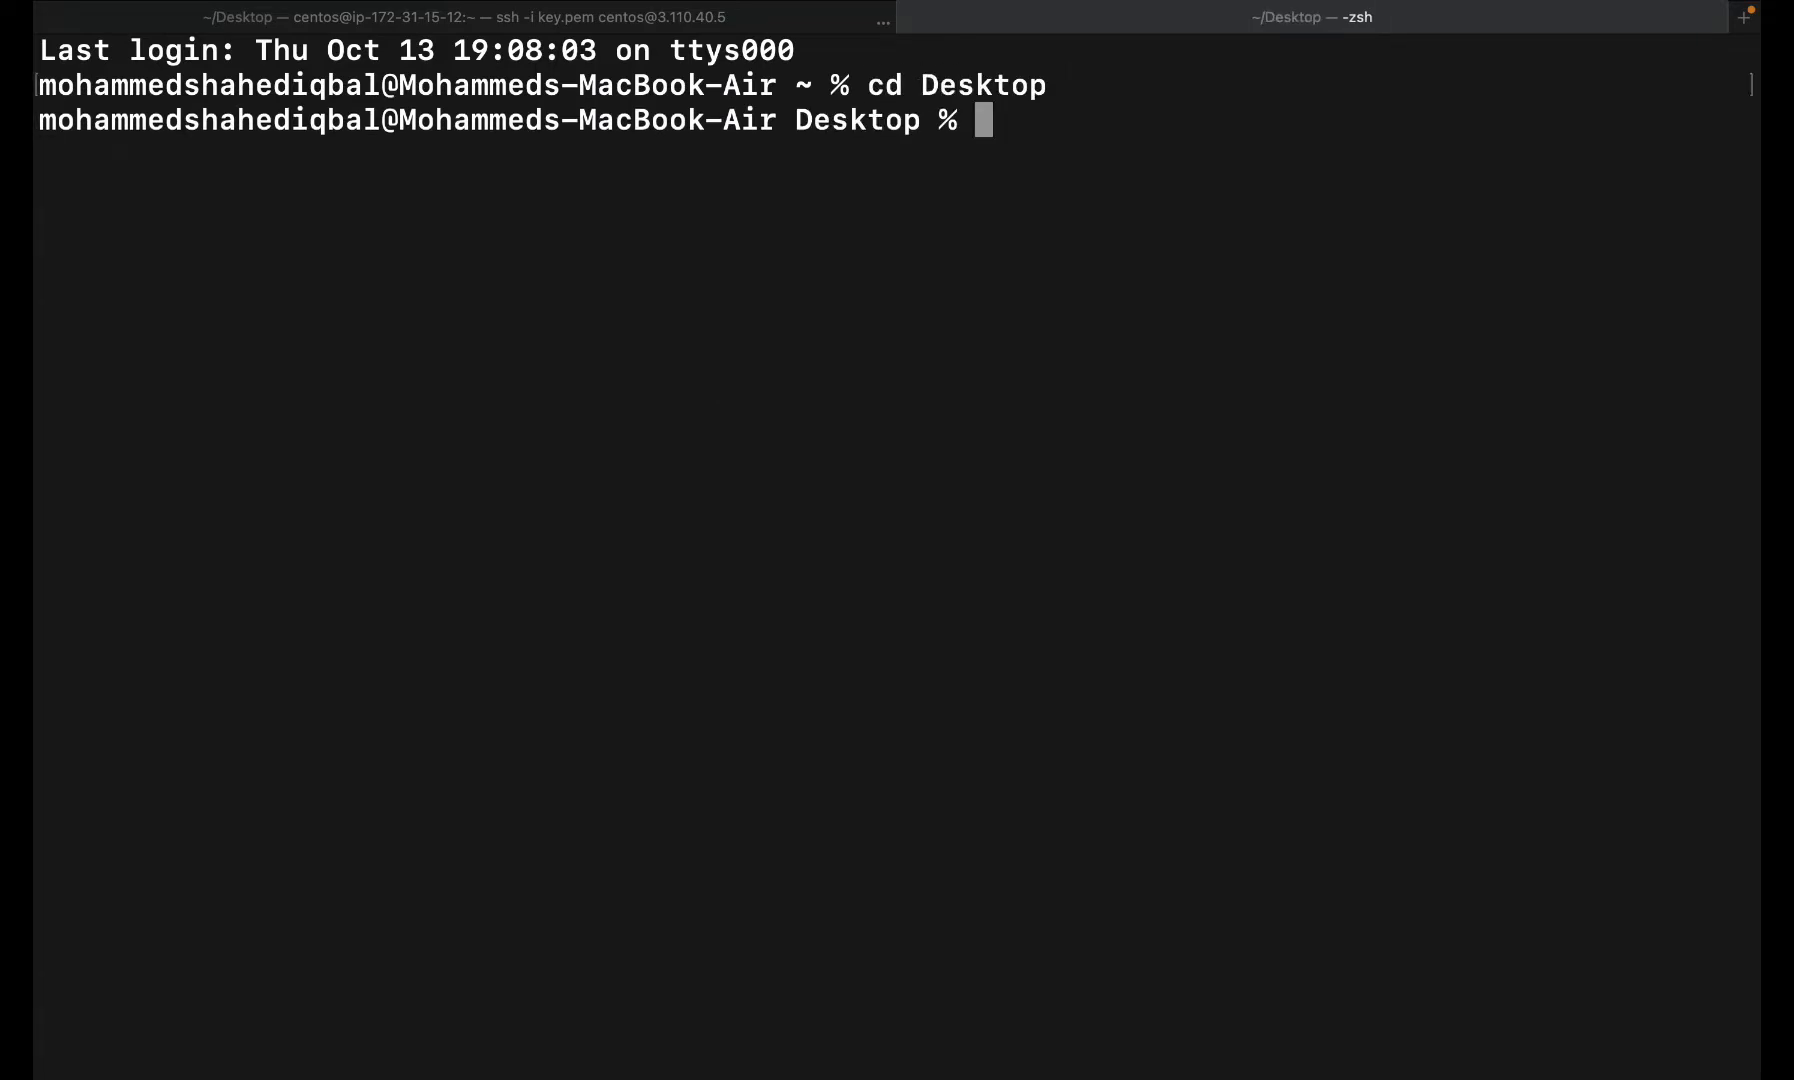
- Type 'ssh -i key.pem ubuntu@' ready for the web server's IP, then go to the browser
text(ssh)
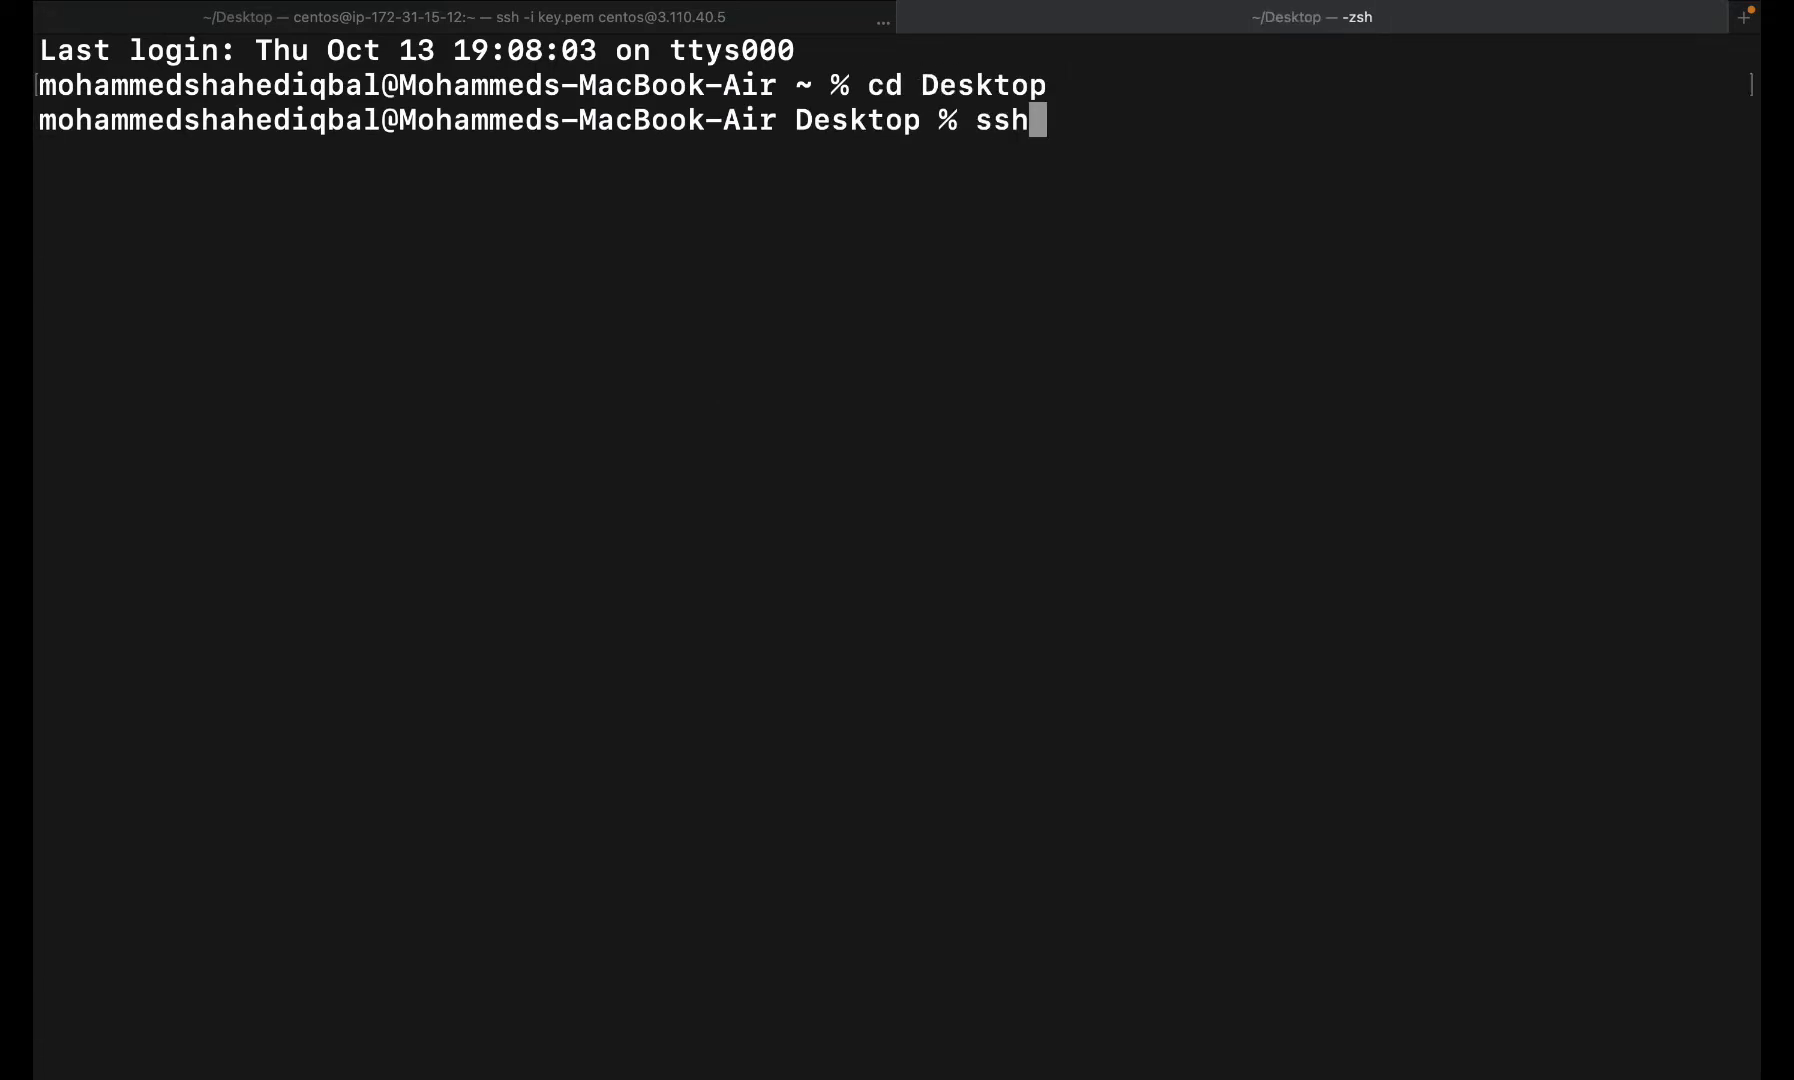
text( -i)
text(k)
key(Tab)
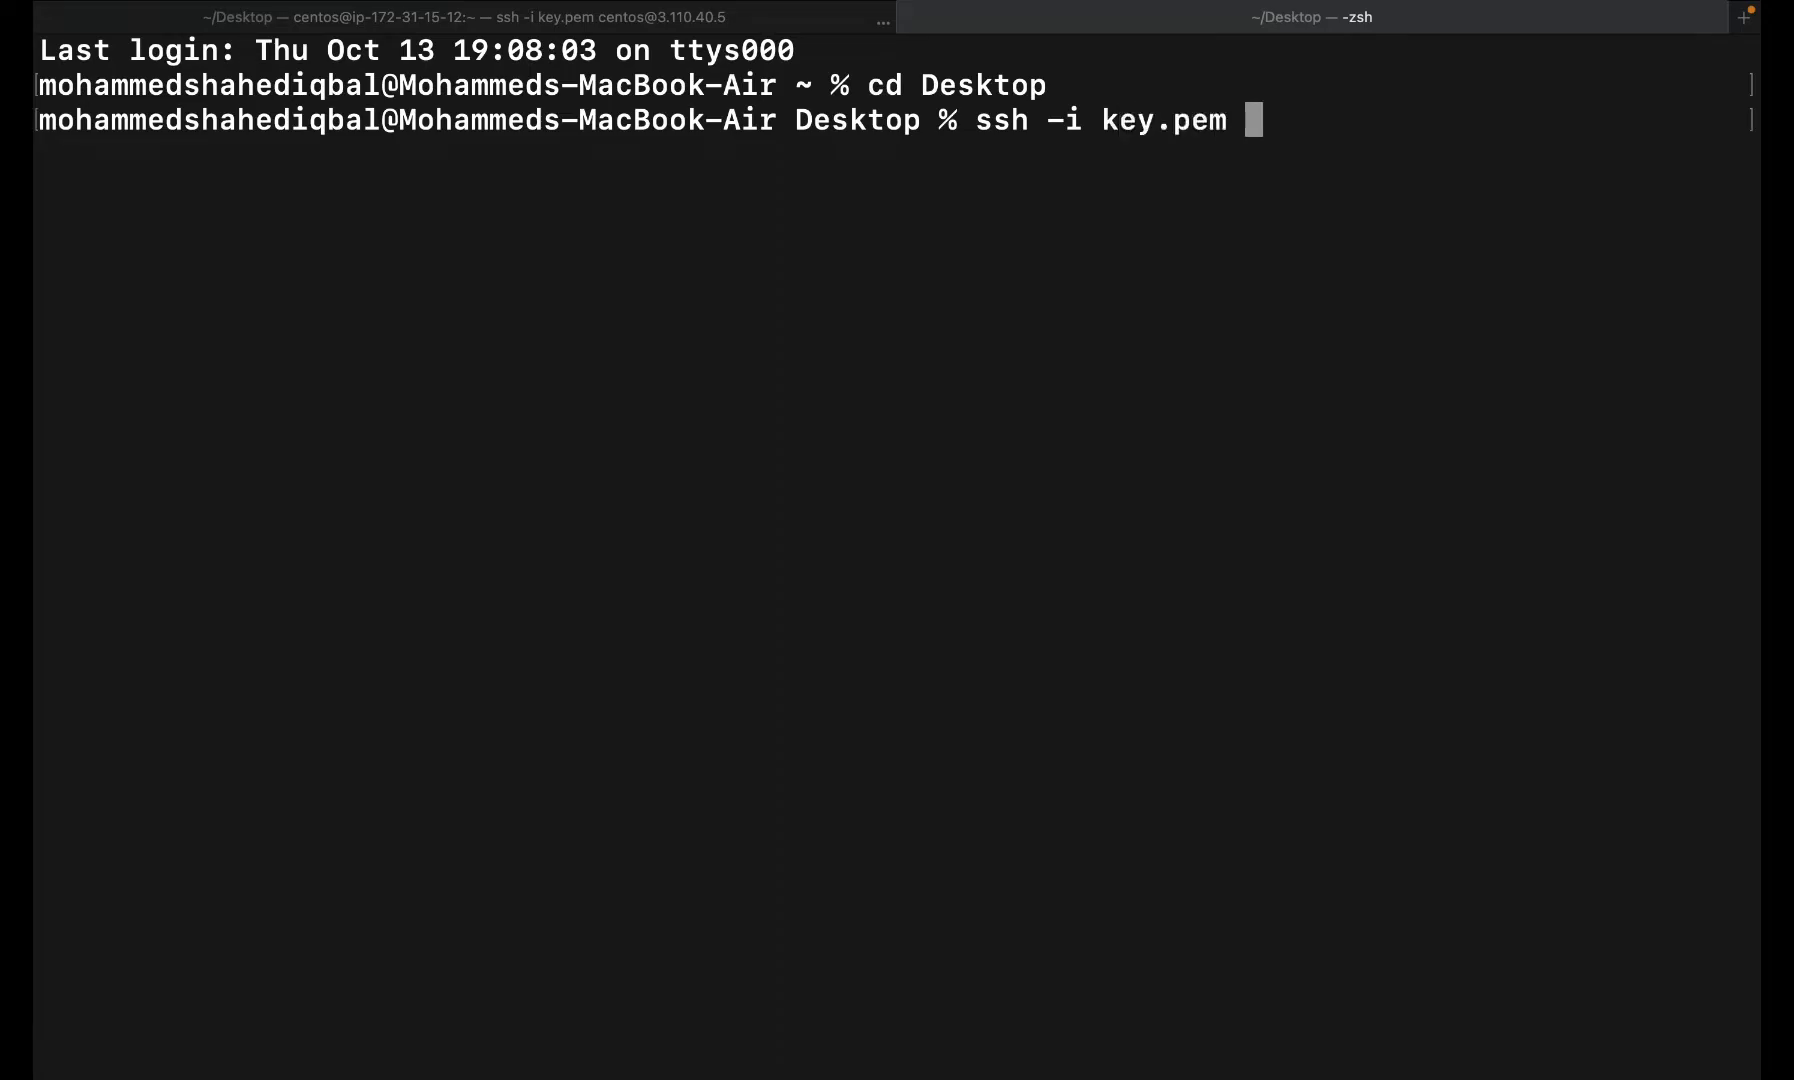
text(ubuntu@)
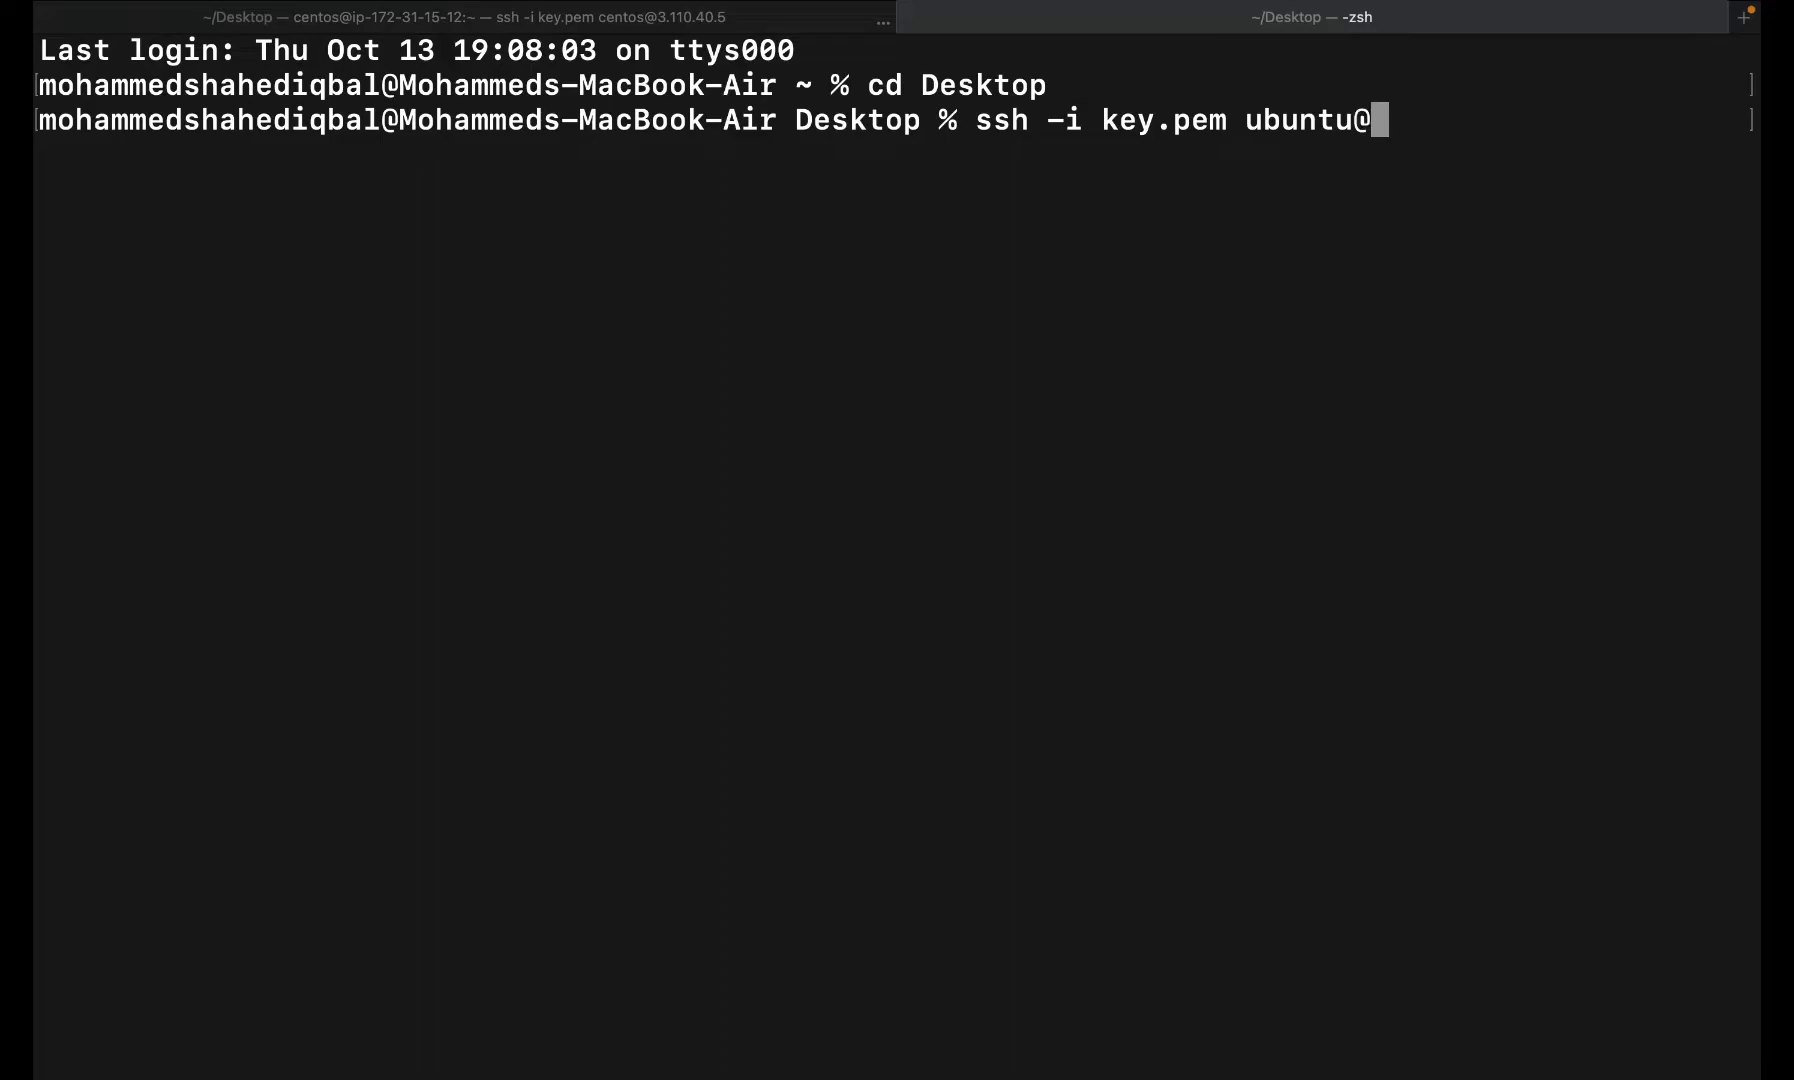
key(ctrl+Left)
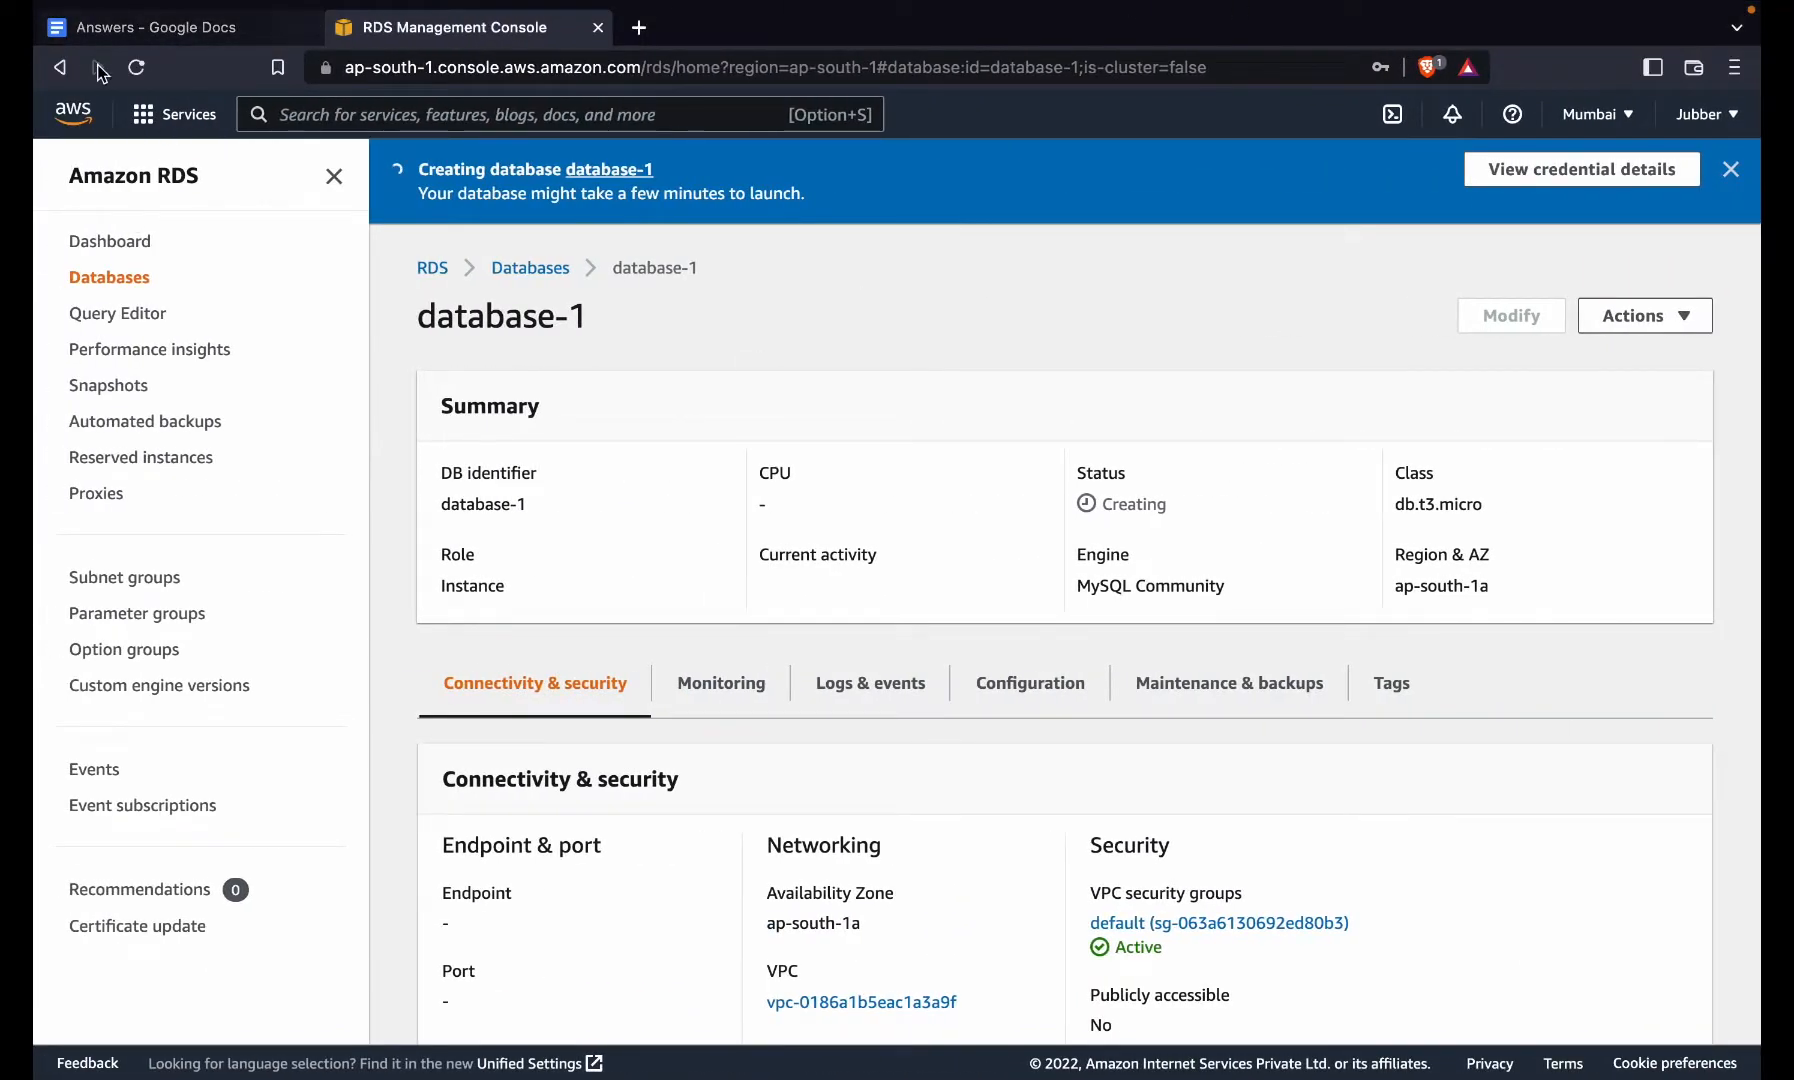
- Open EC2 in a new tab and copy the running WS instance's public IPv4 address
click(176, 114)
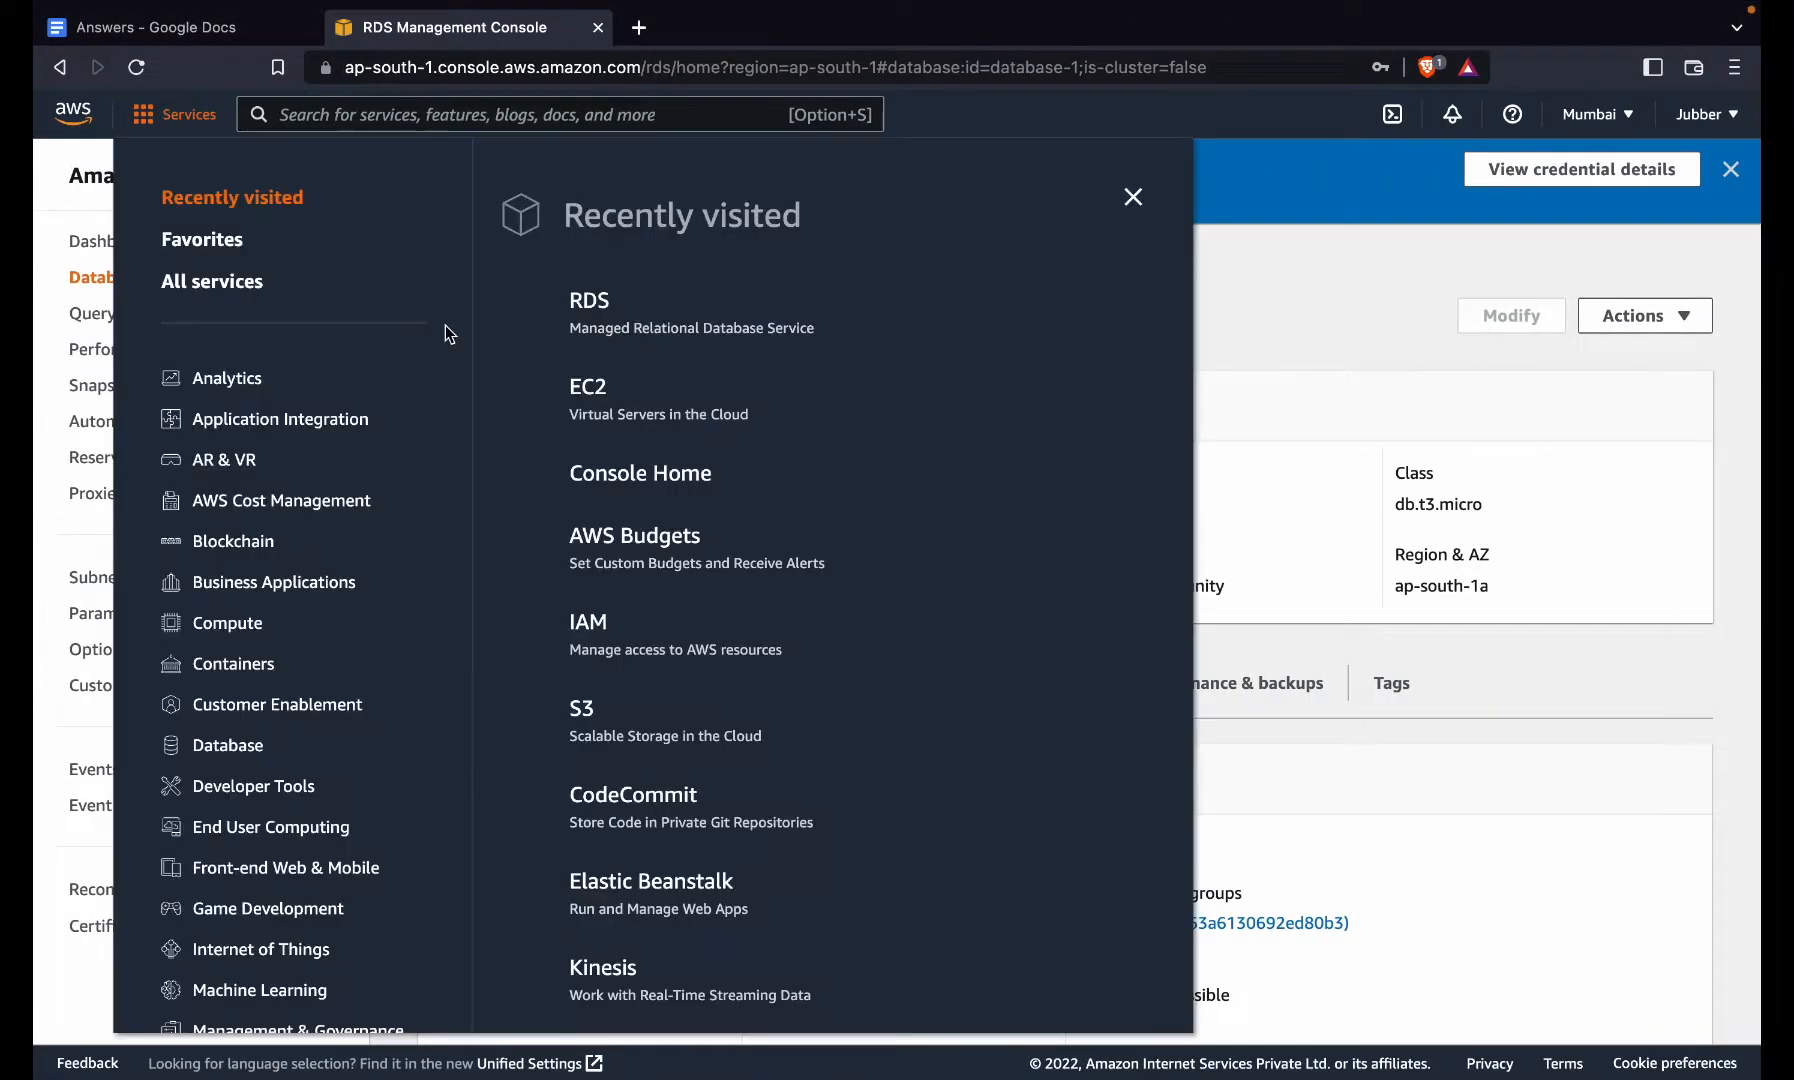
right_click(595, 390)
click(678, 403)
click(700, 28)
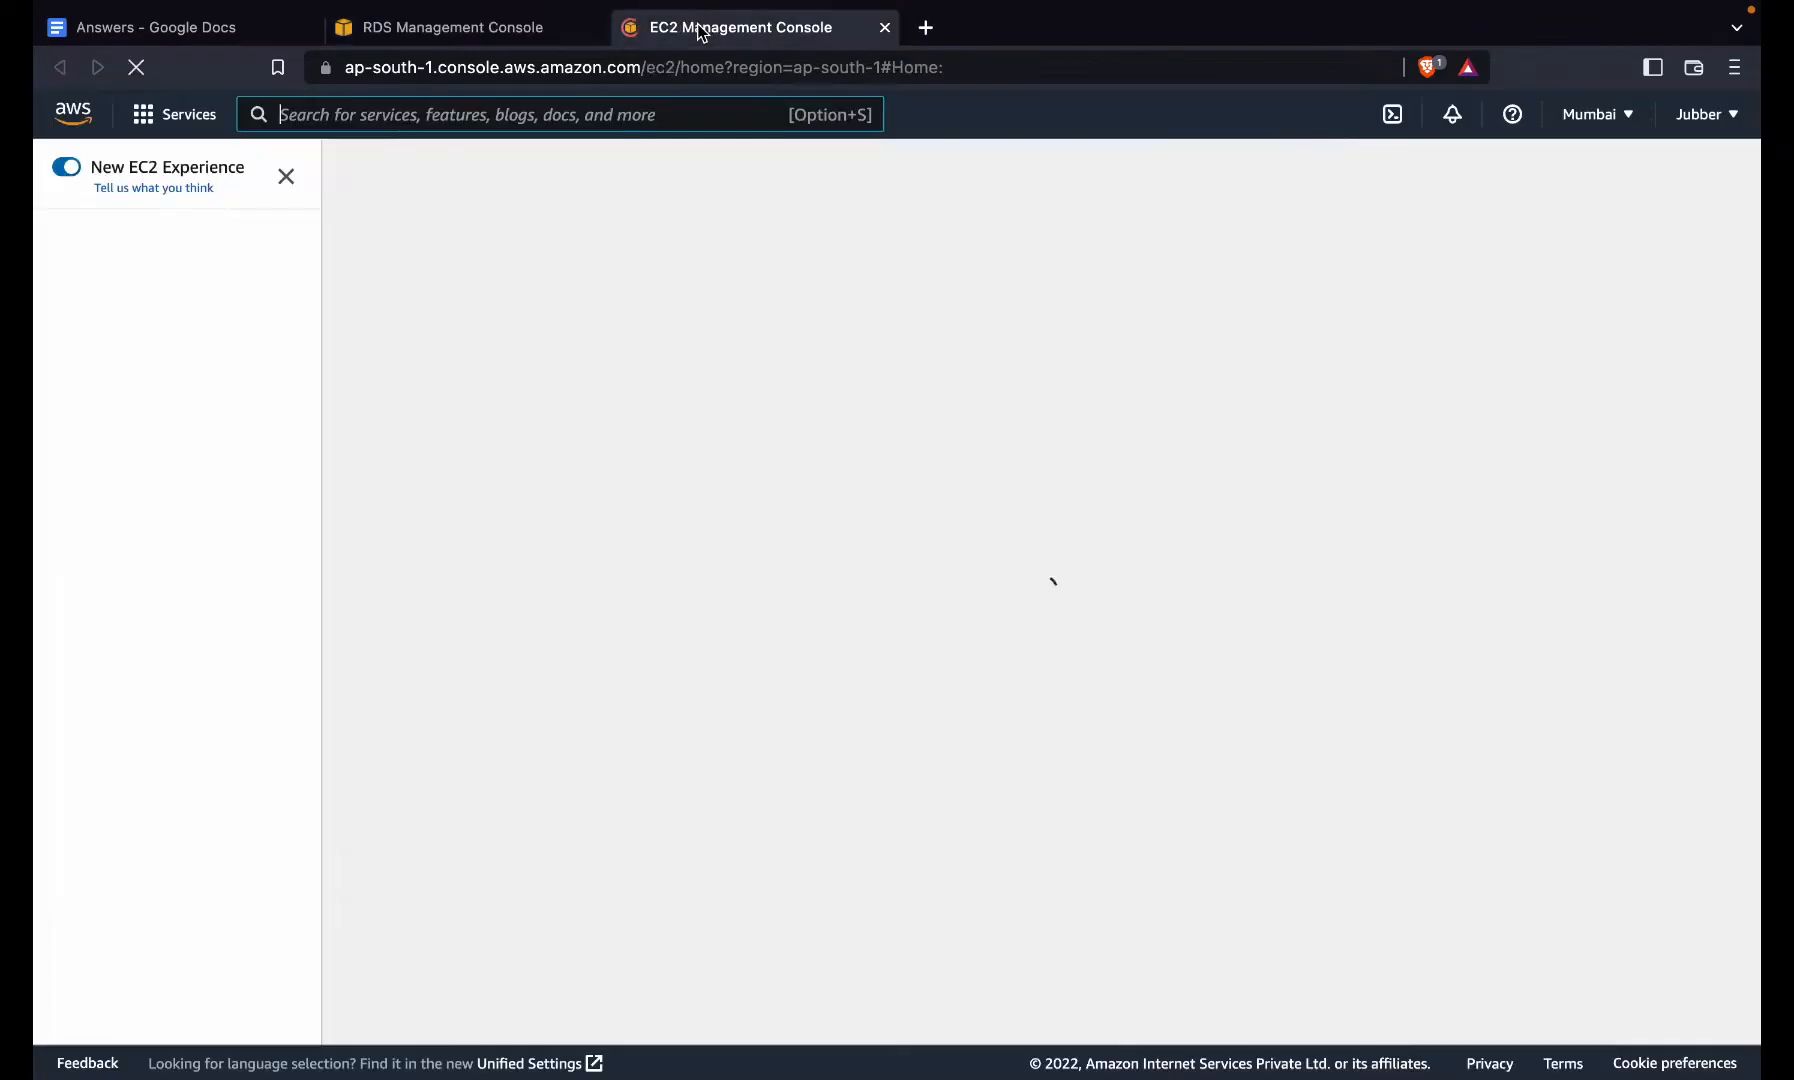
click(478, 320)
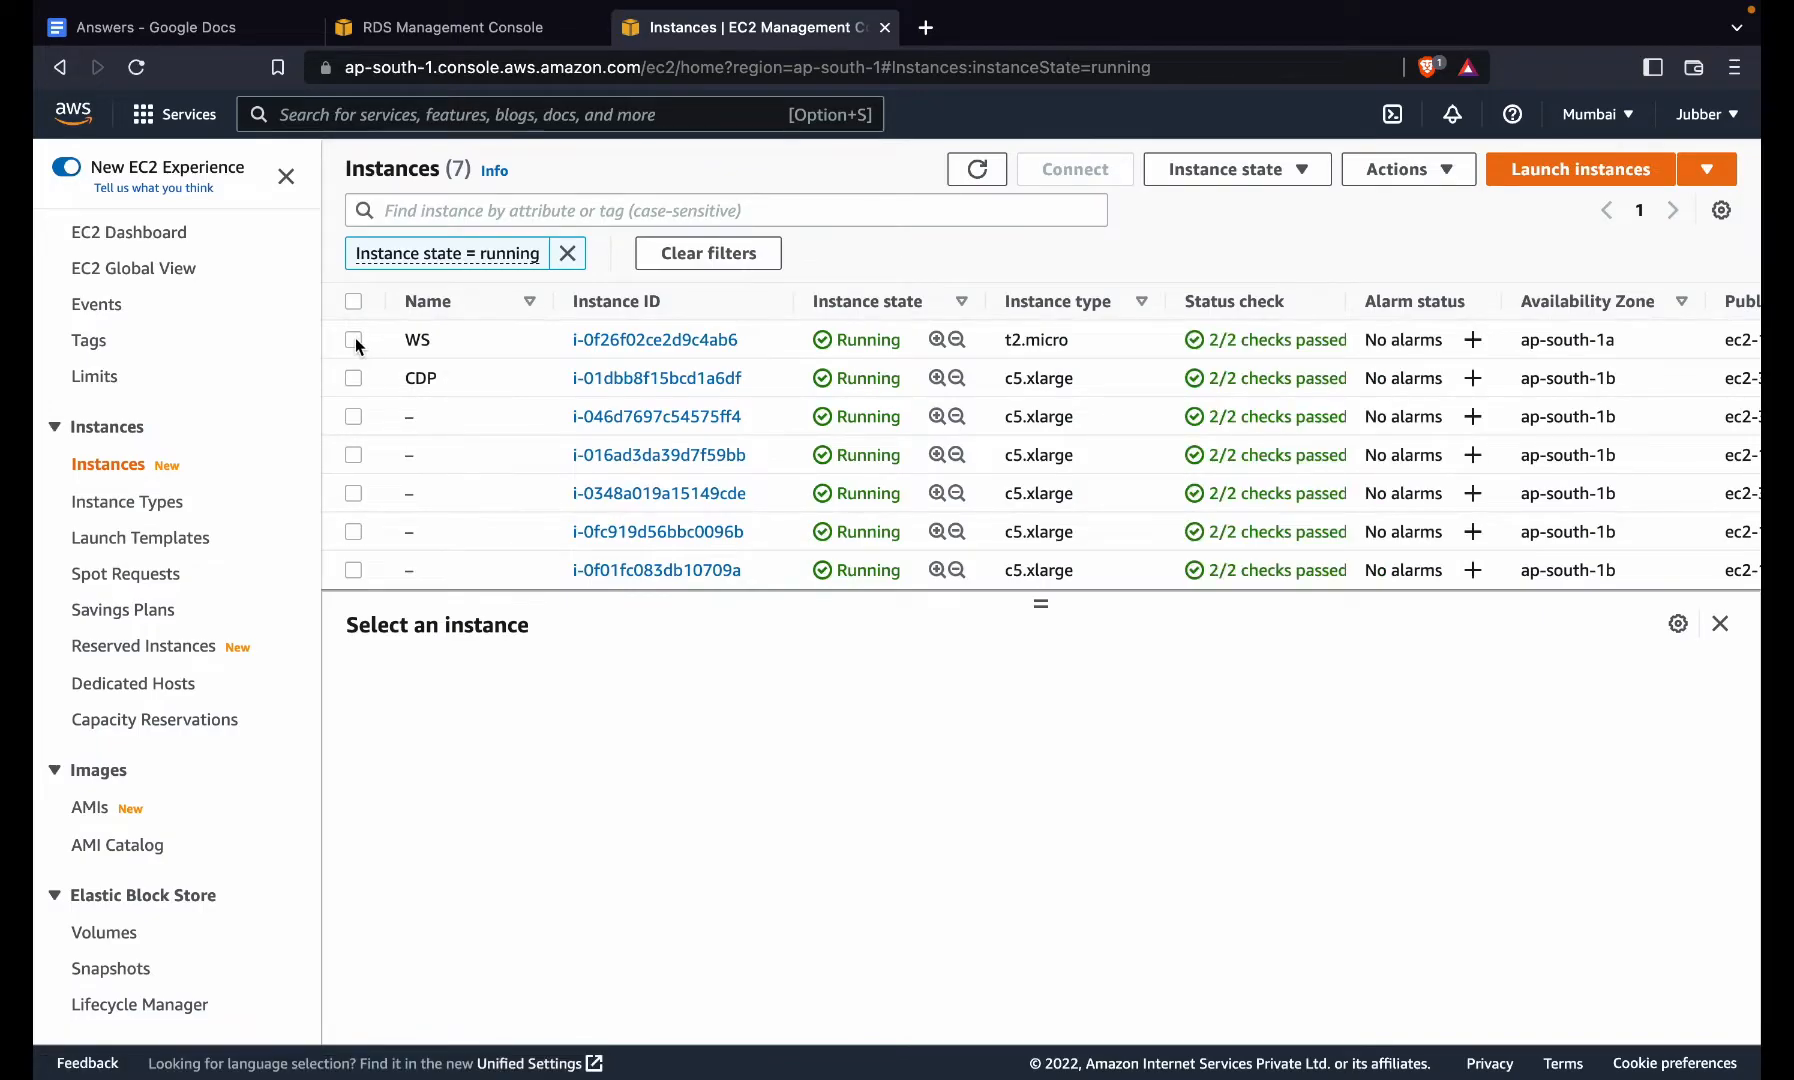
click(354, 339)
click(836, 802)
- Complete the SSH login to WS at 13.232.80.108, accepting its host key, then return to RDS
key(super+Tab)
key(super+v)
key(Return)
text(yes)
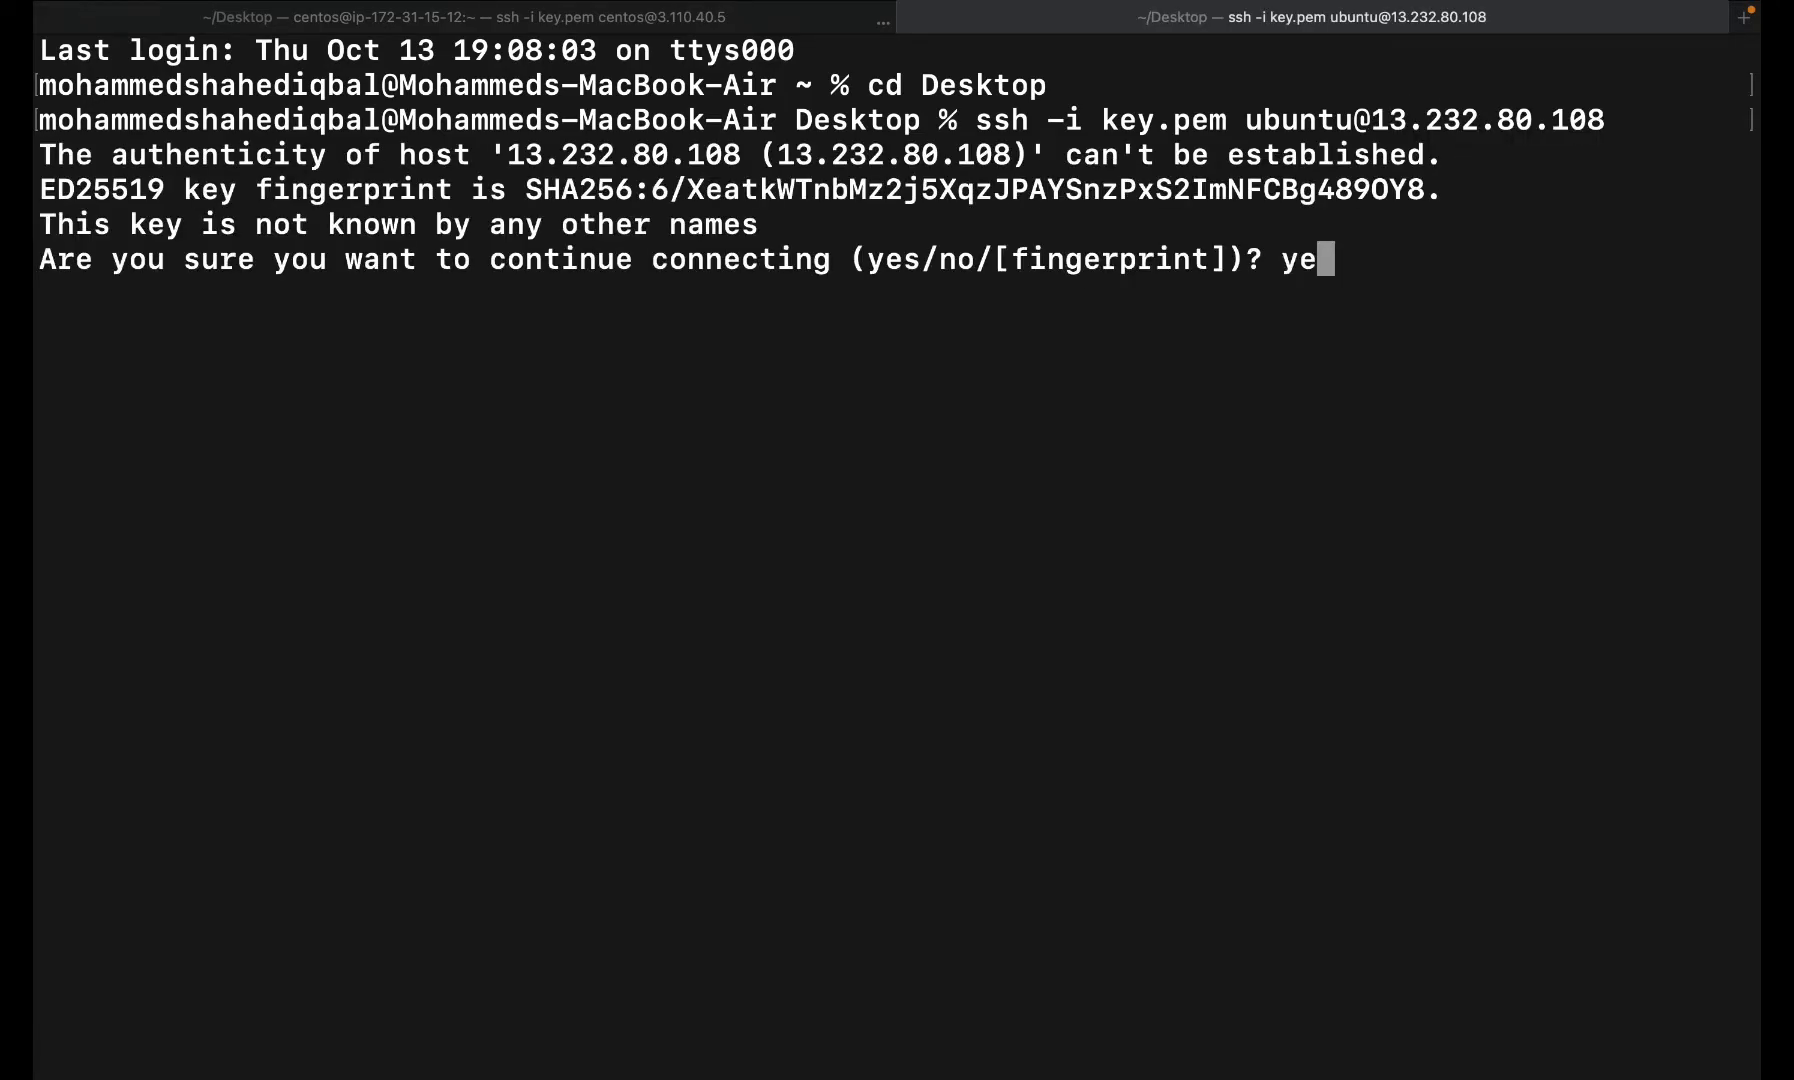
key(Return)
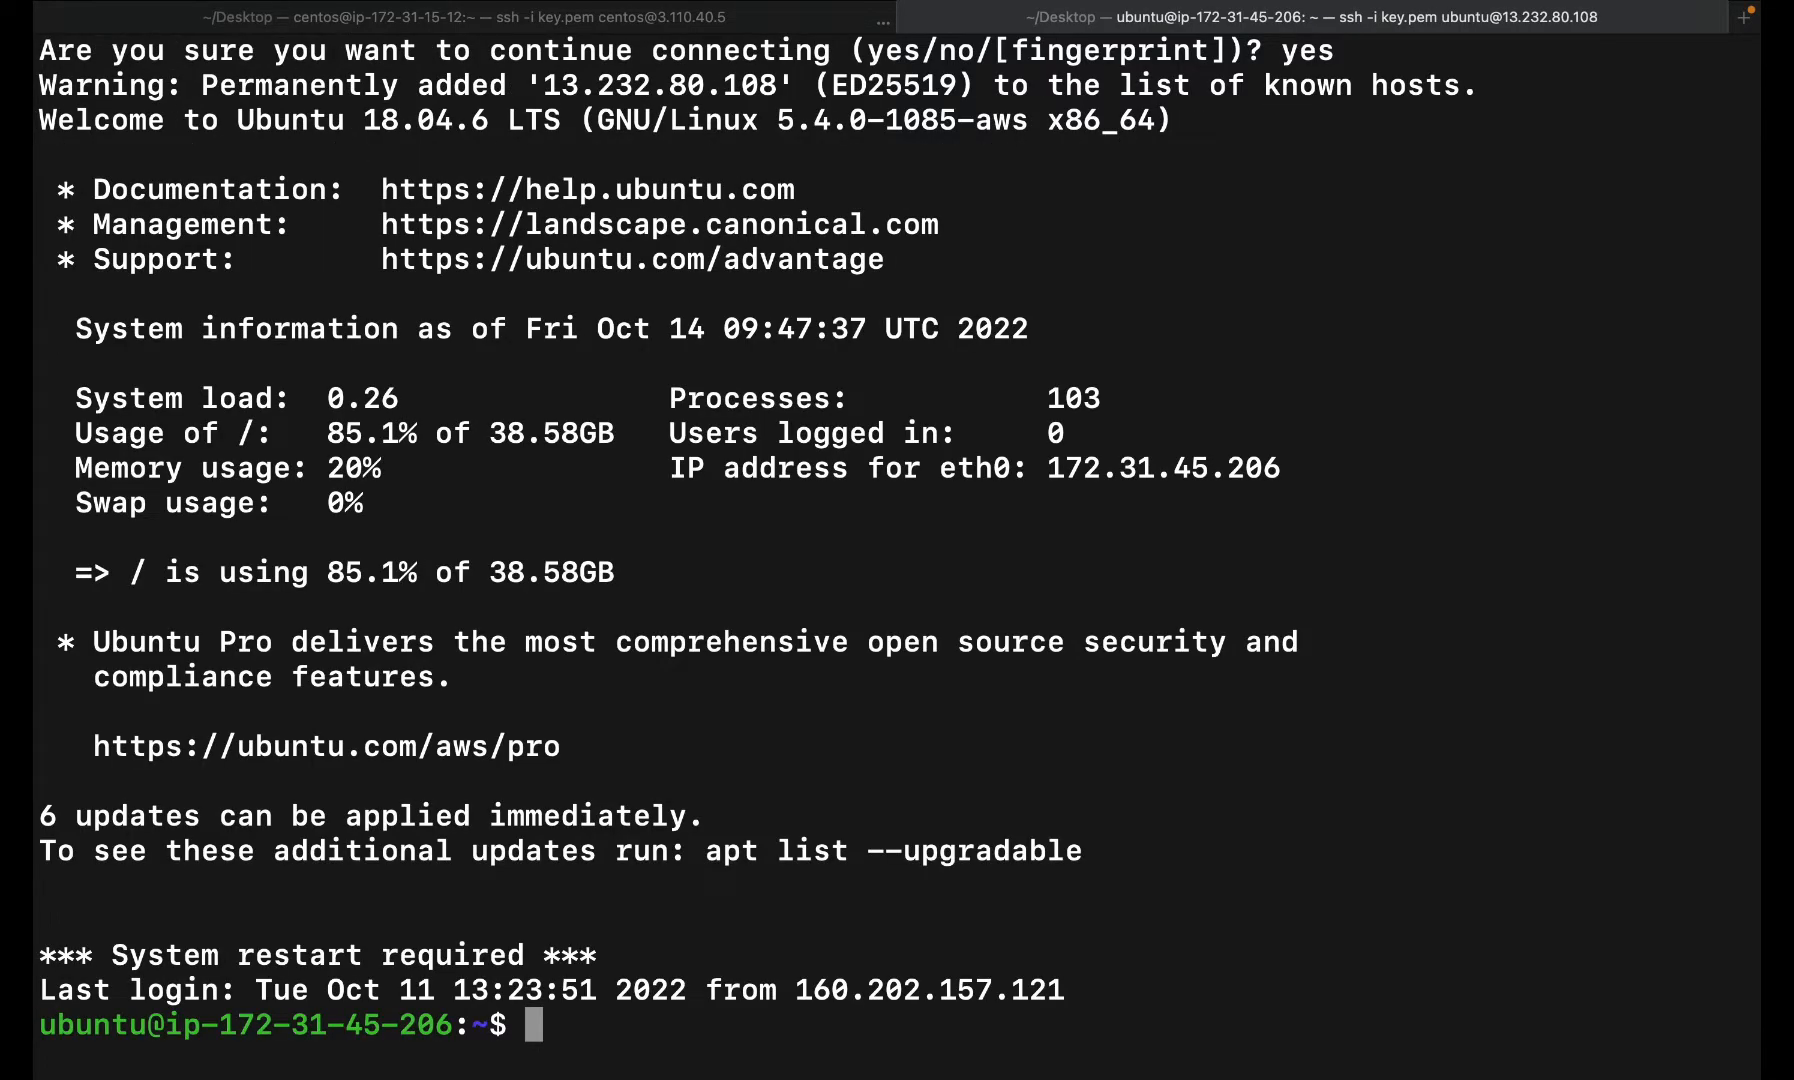
key(ctrl+l)
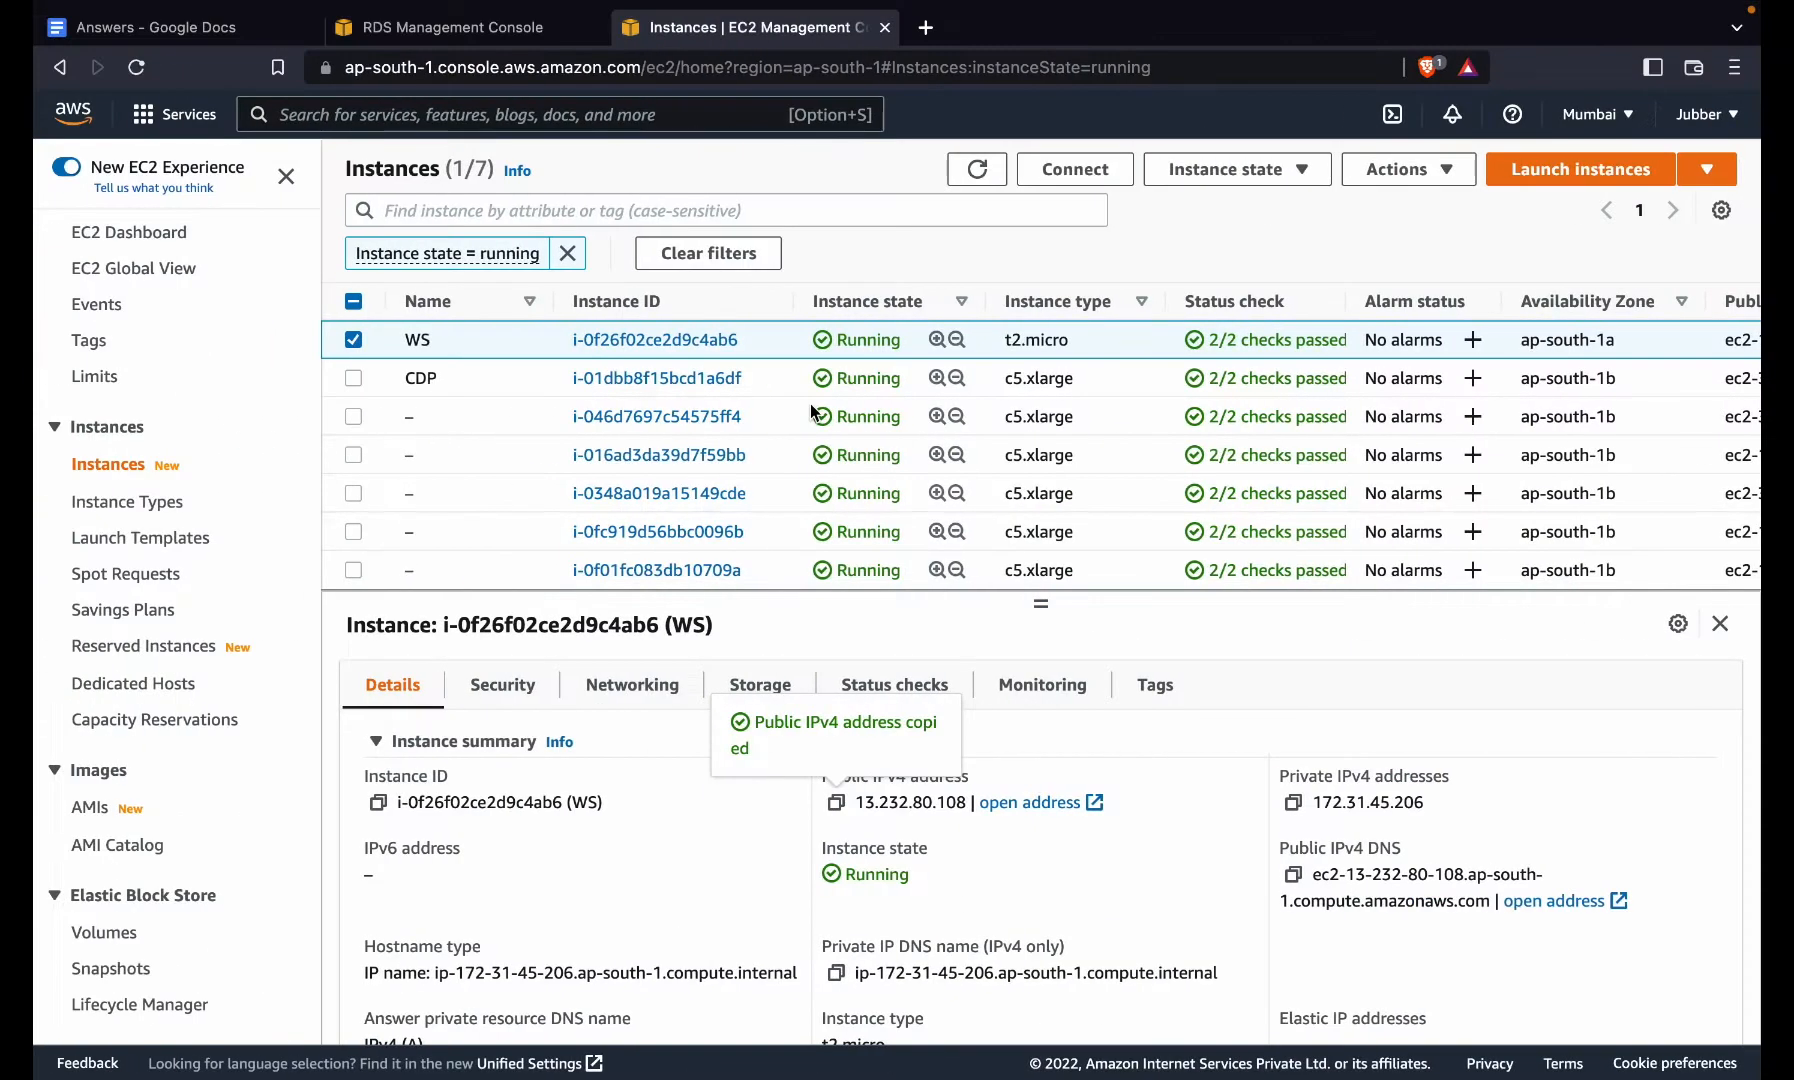
click(428, 37)
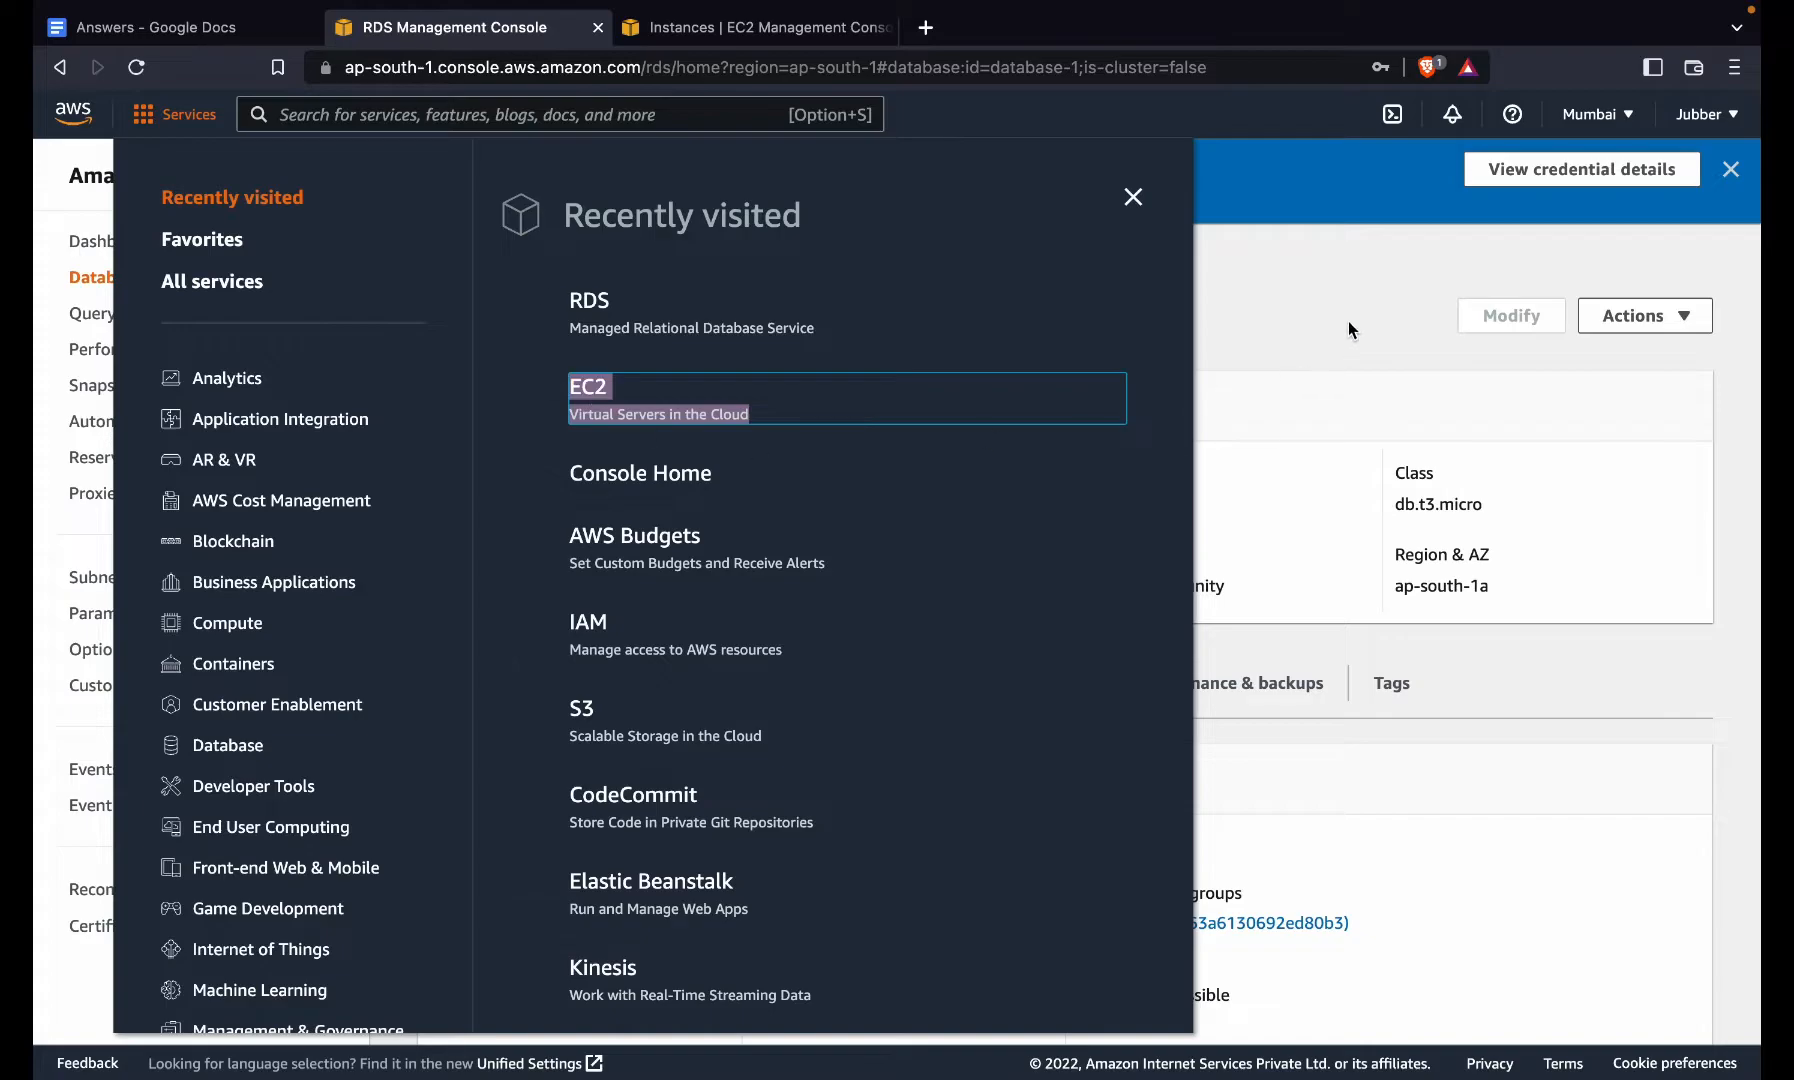
click(1348, 320)
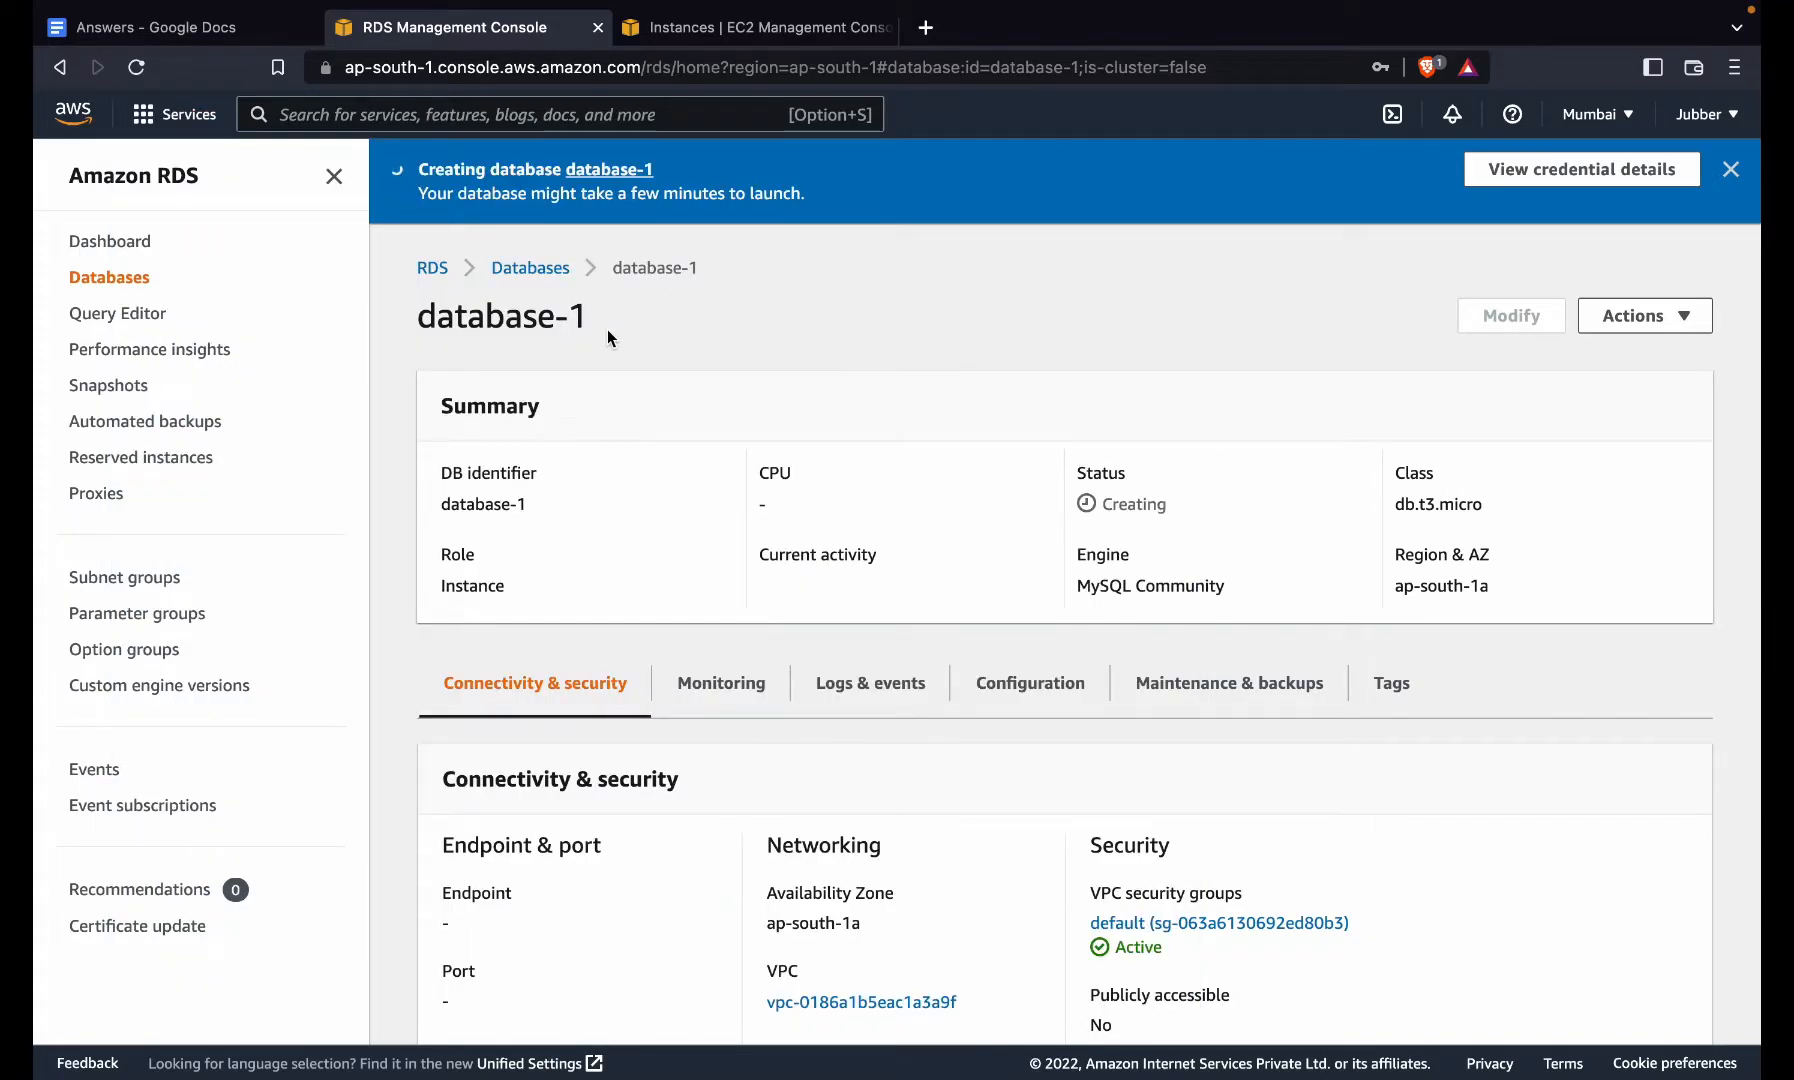
- Run 'sudo apt install mysql-client -y' on the WS server, then return to the RDS console
key(ctrl+Right)
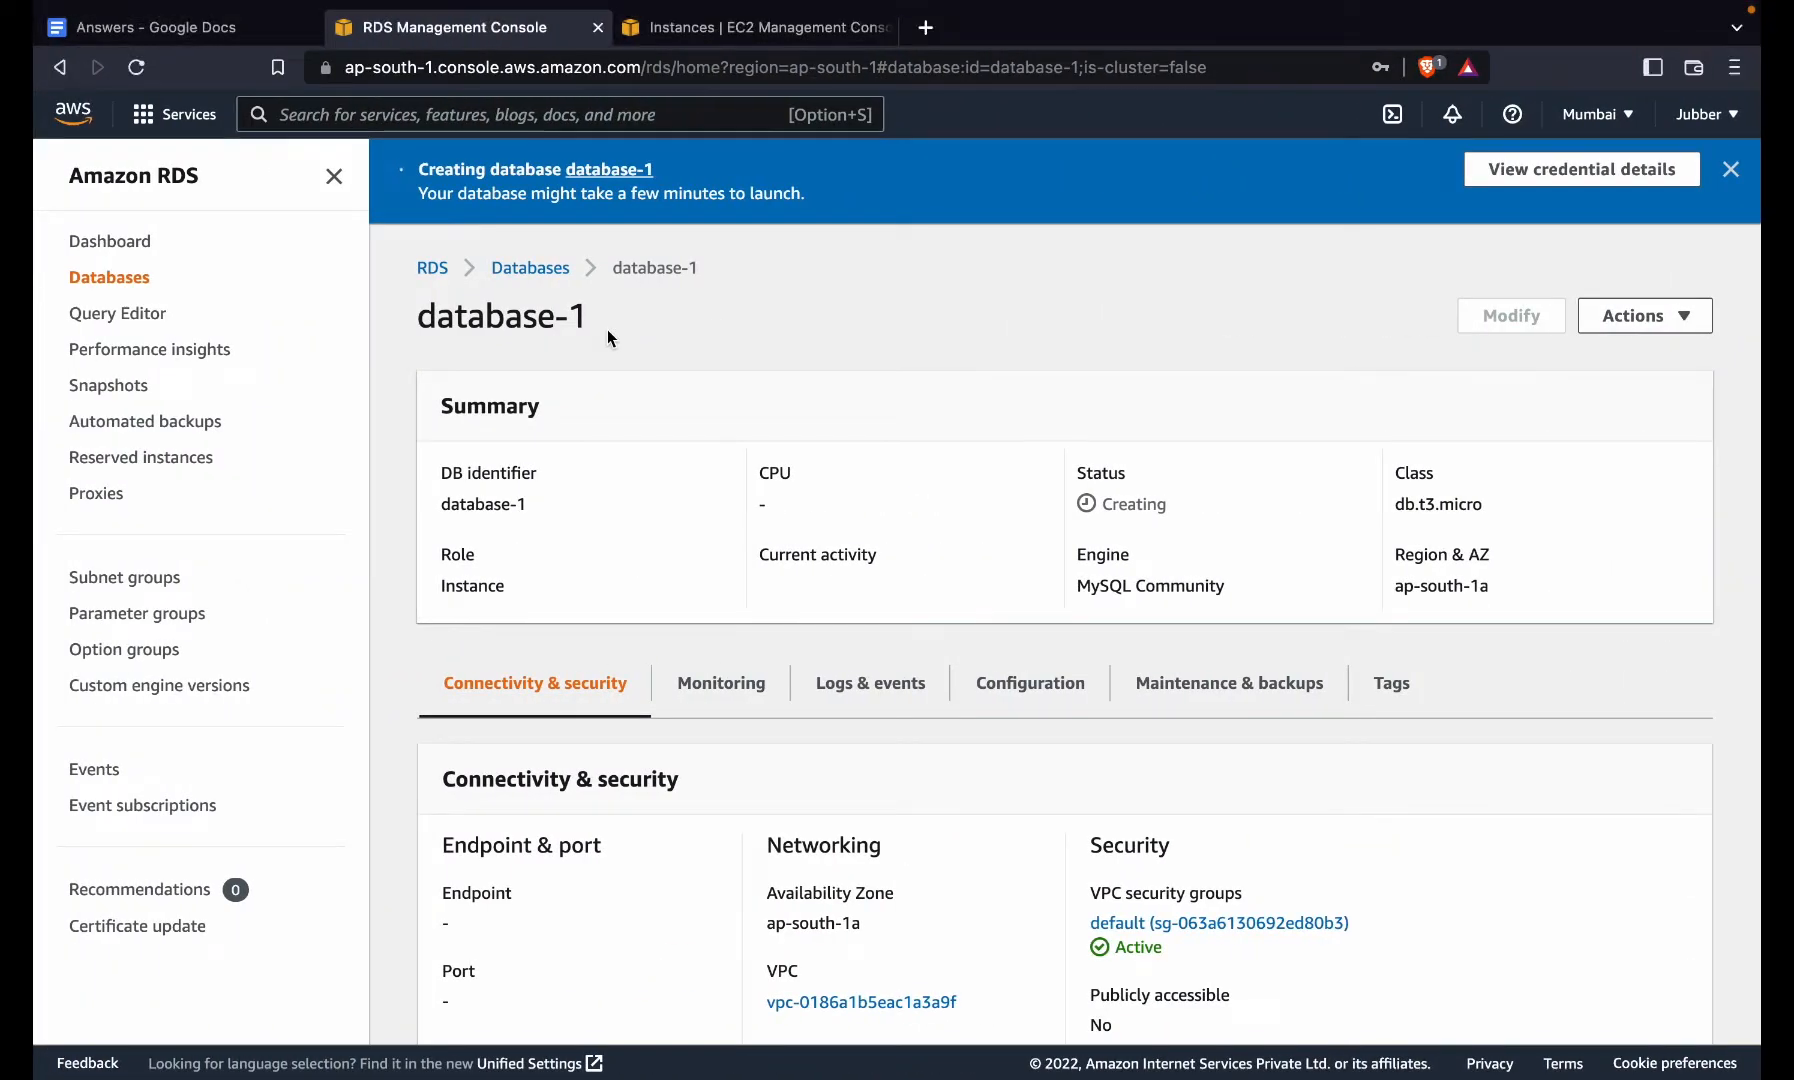
key(ctrl+Right)
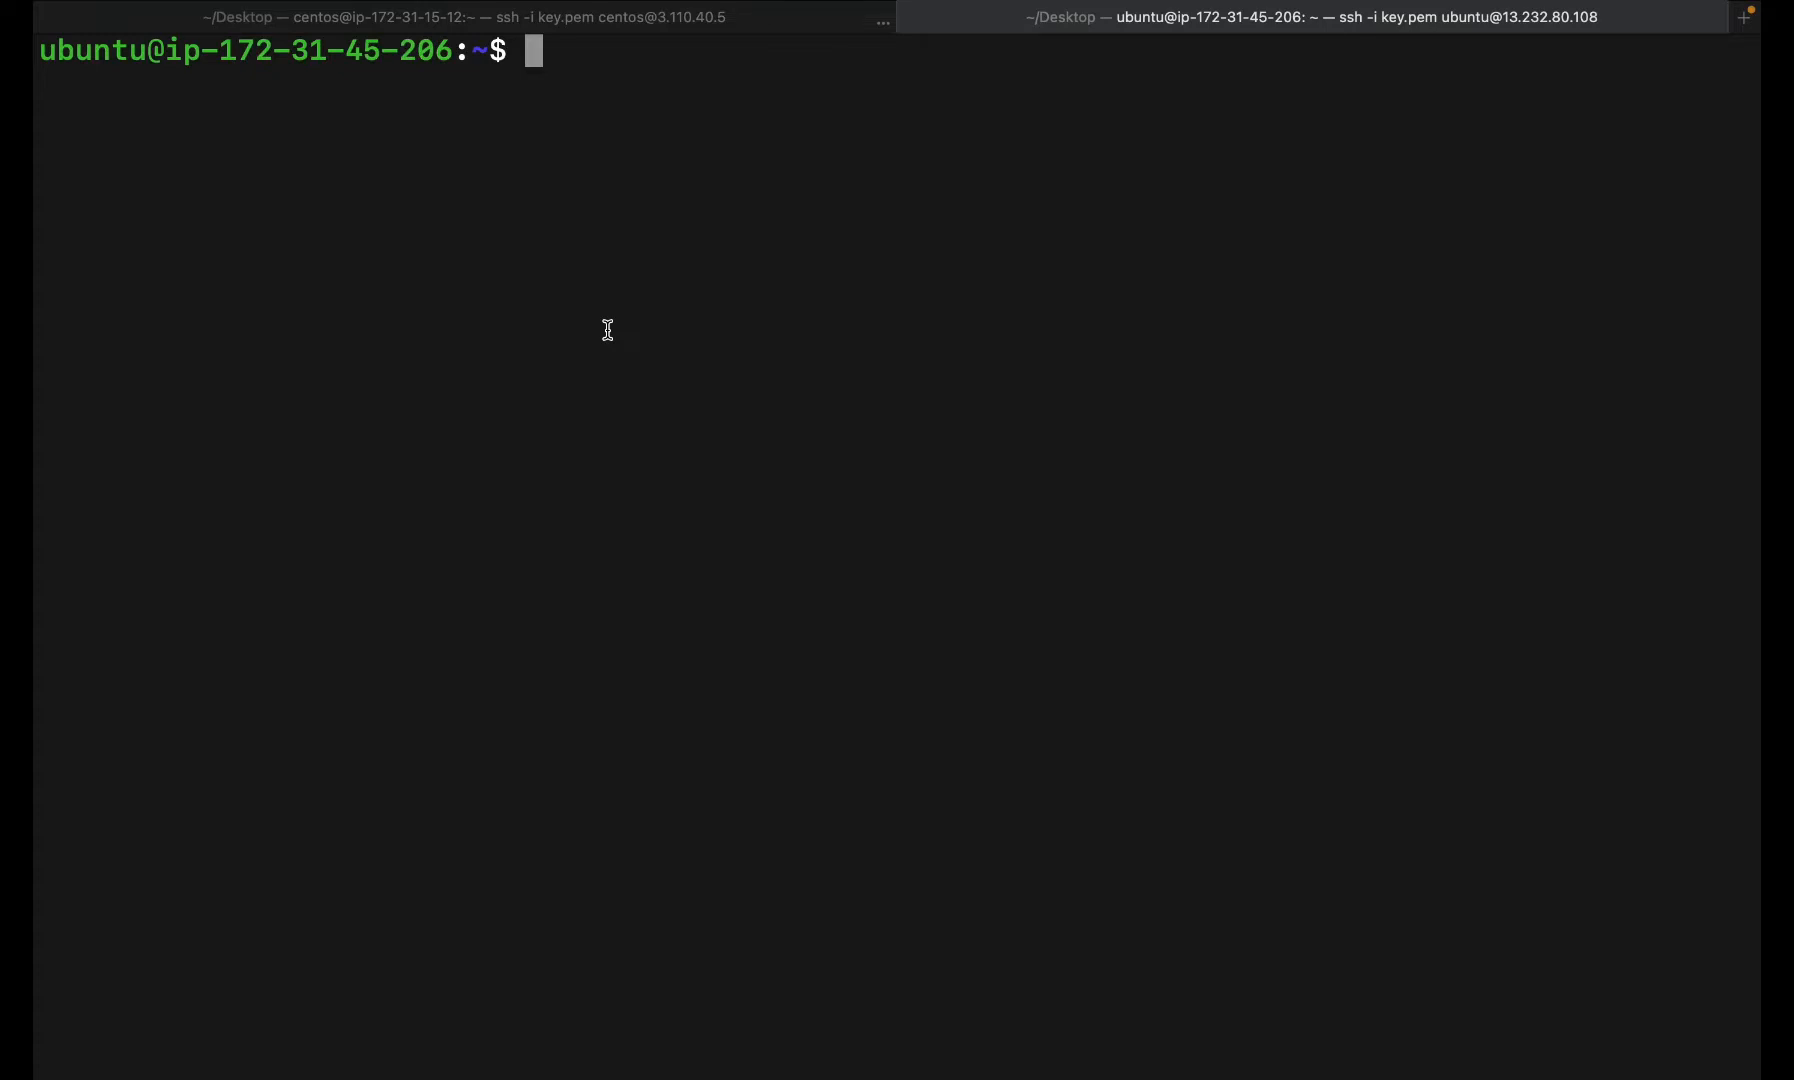
text(sudo )
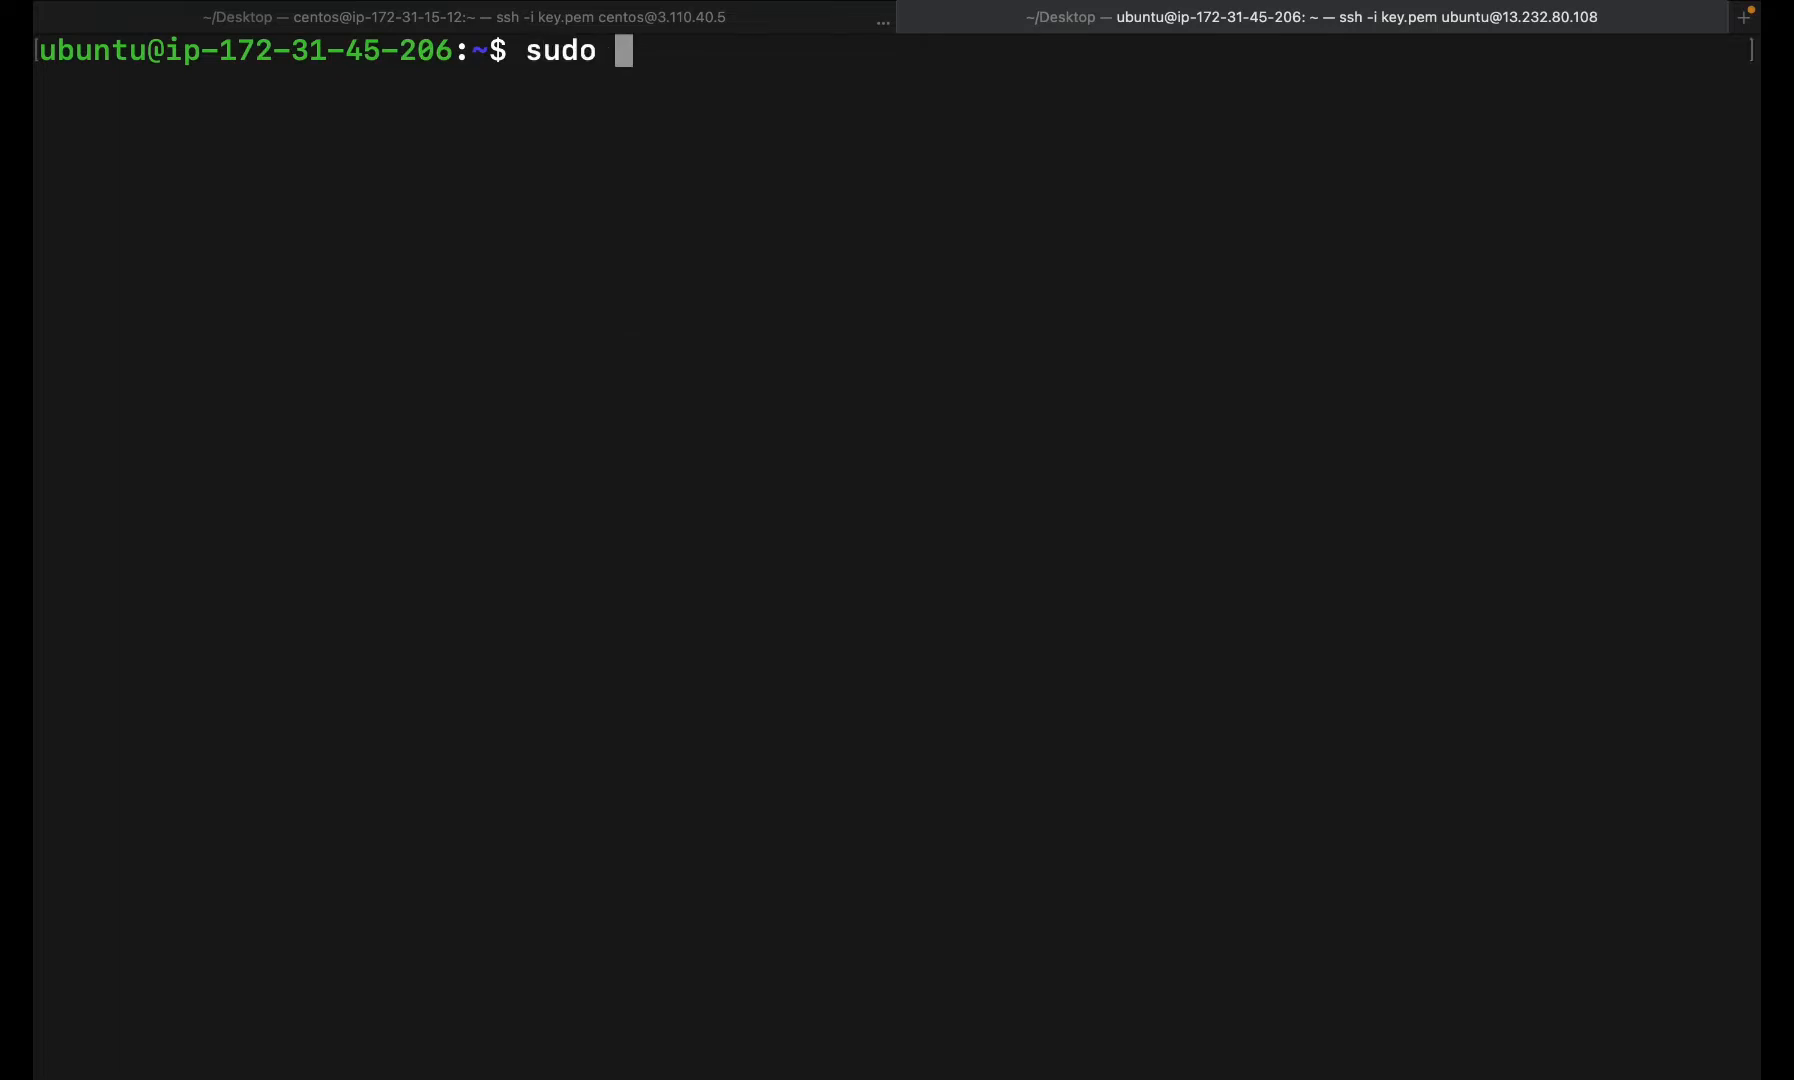
text(apt in)
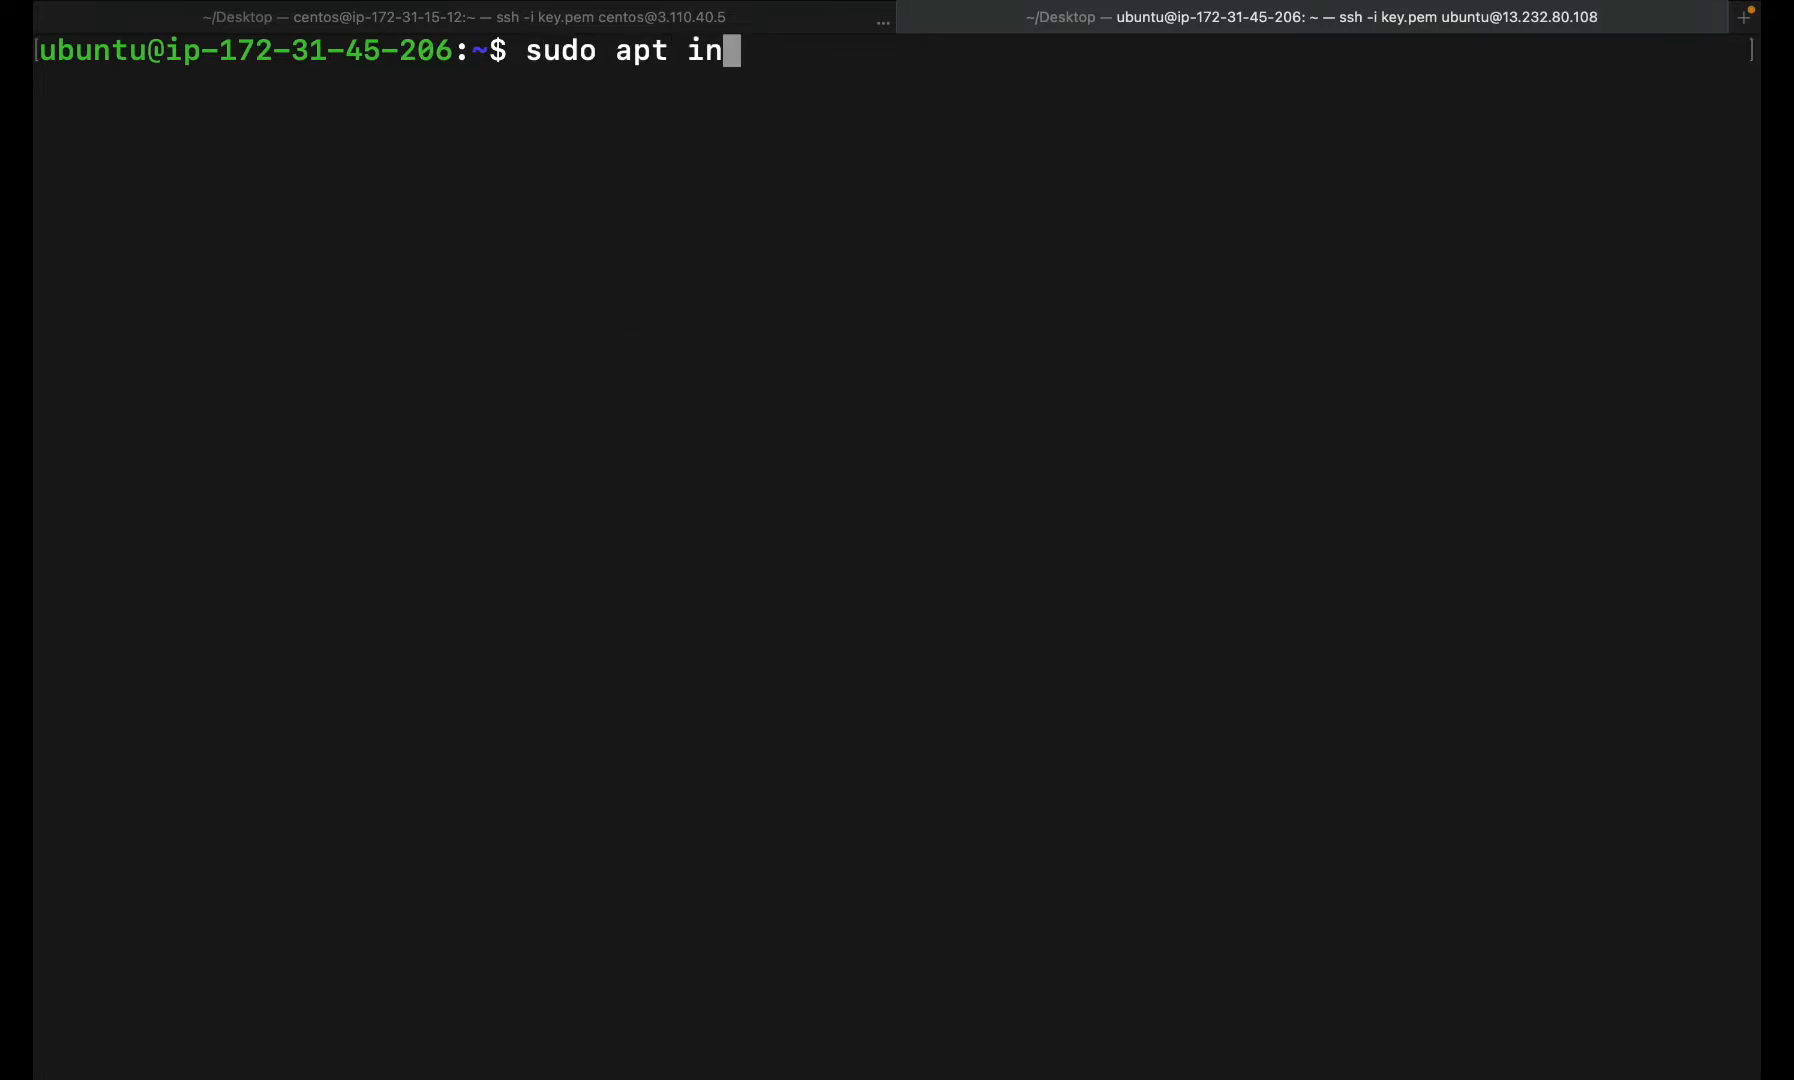
text(stall mys)
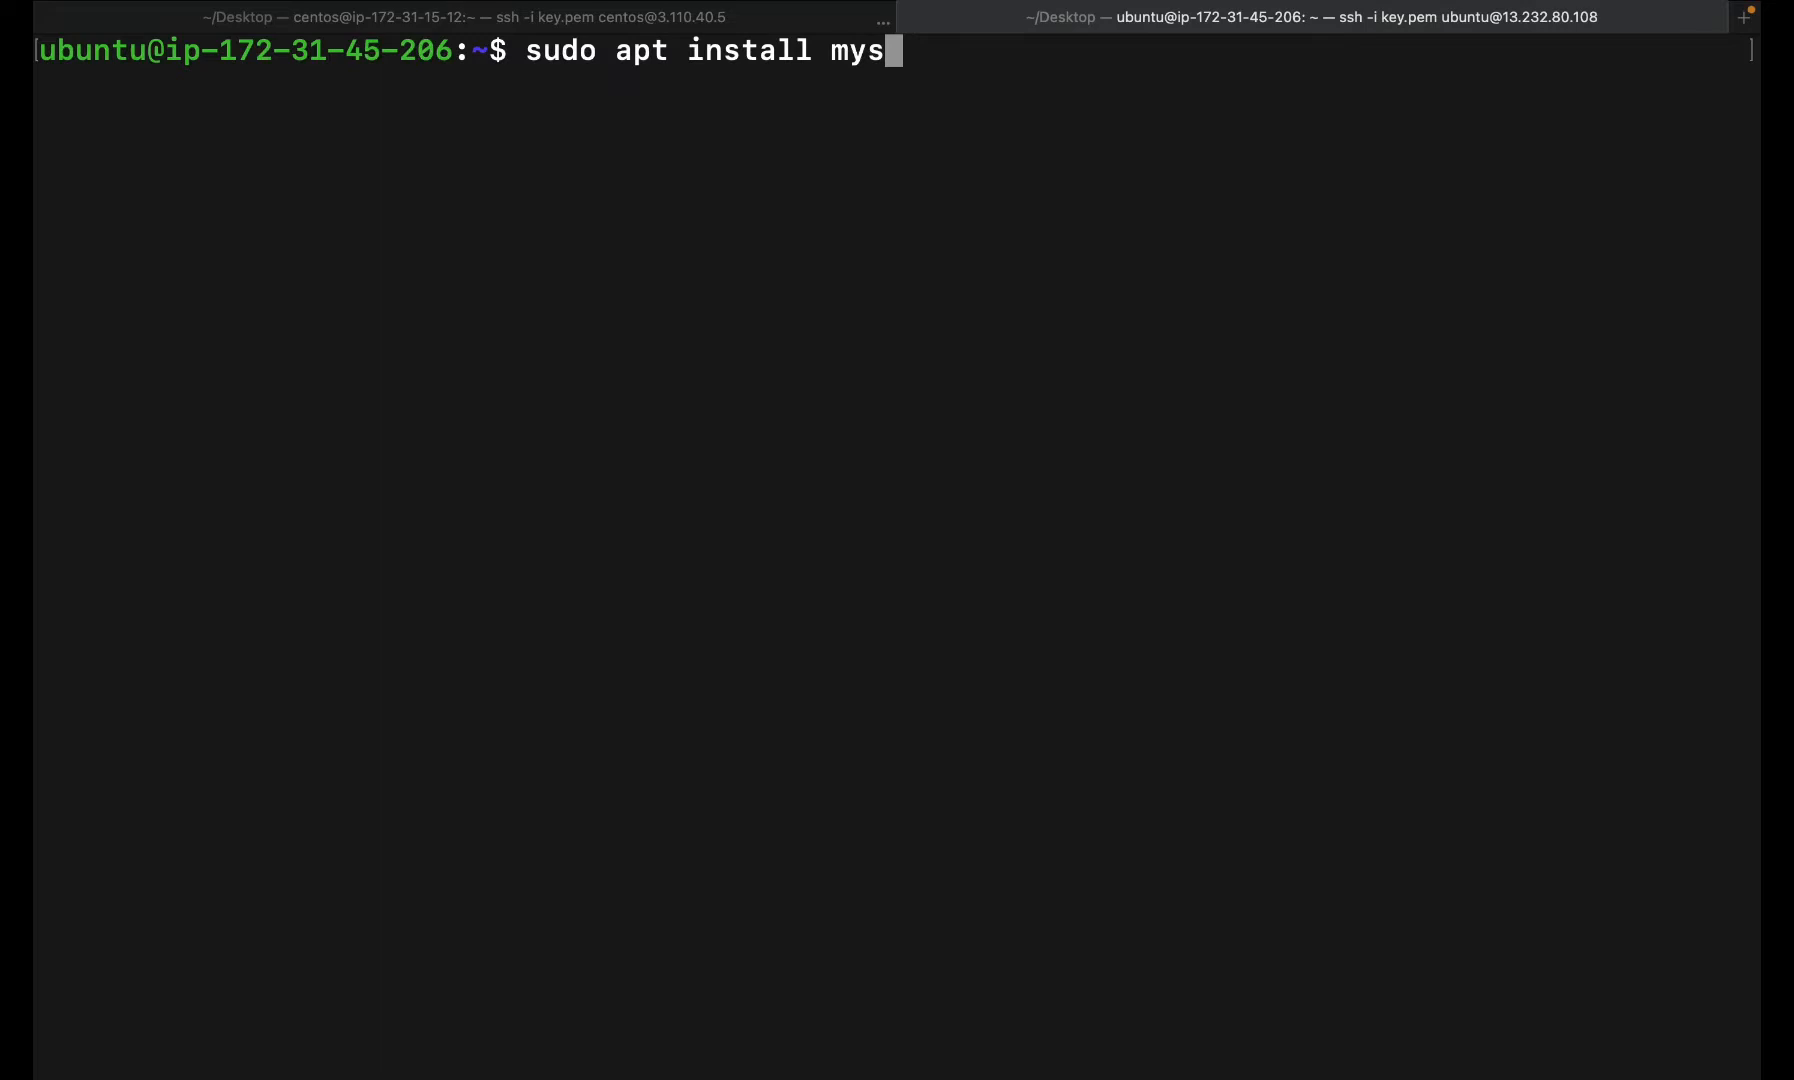
text(ql-client -y)
key(Return)
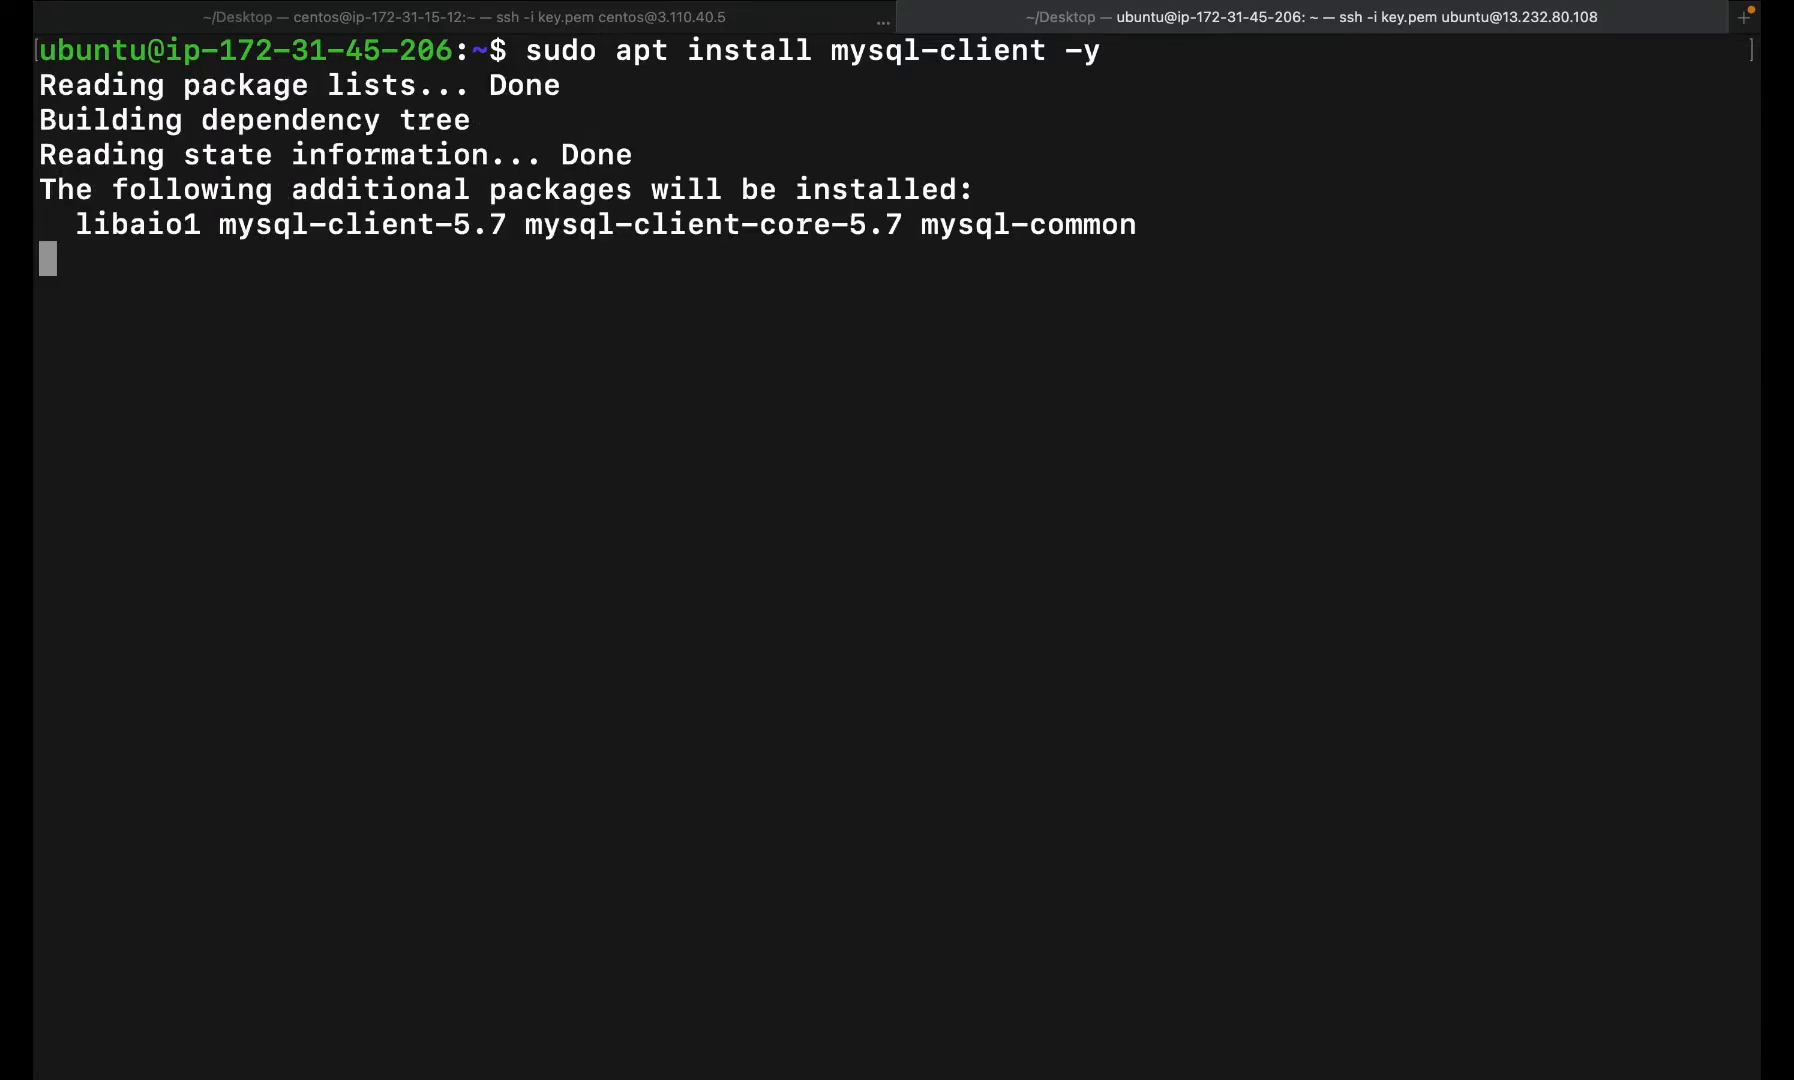
key(ctrl+Left)
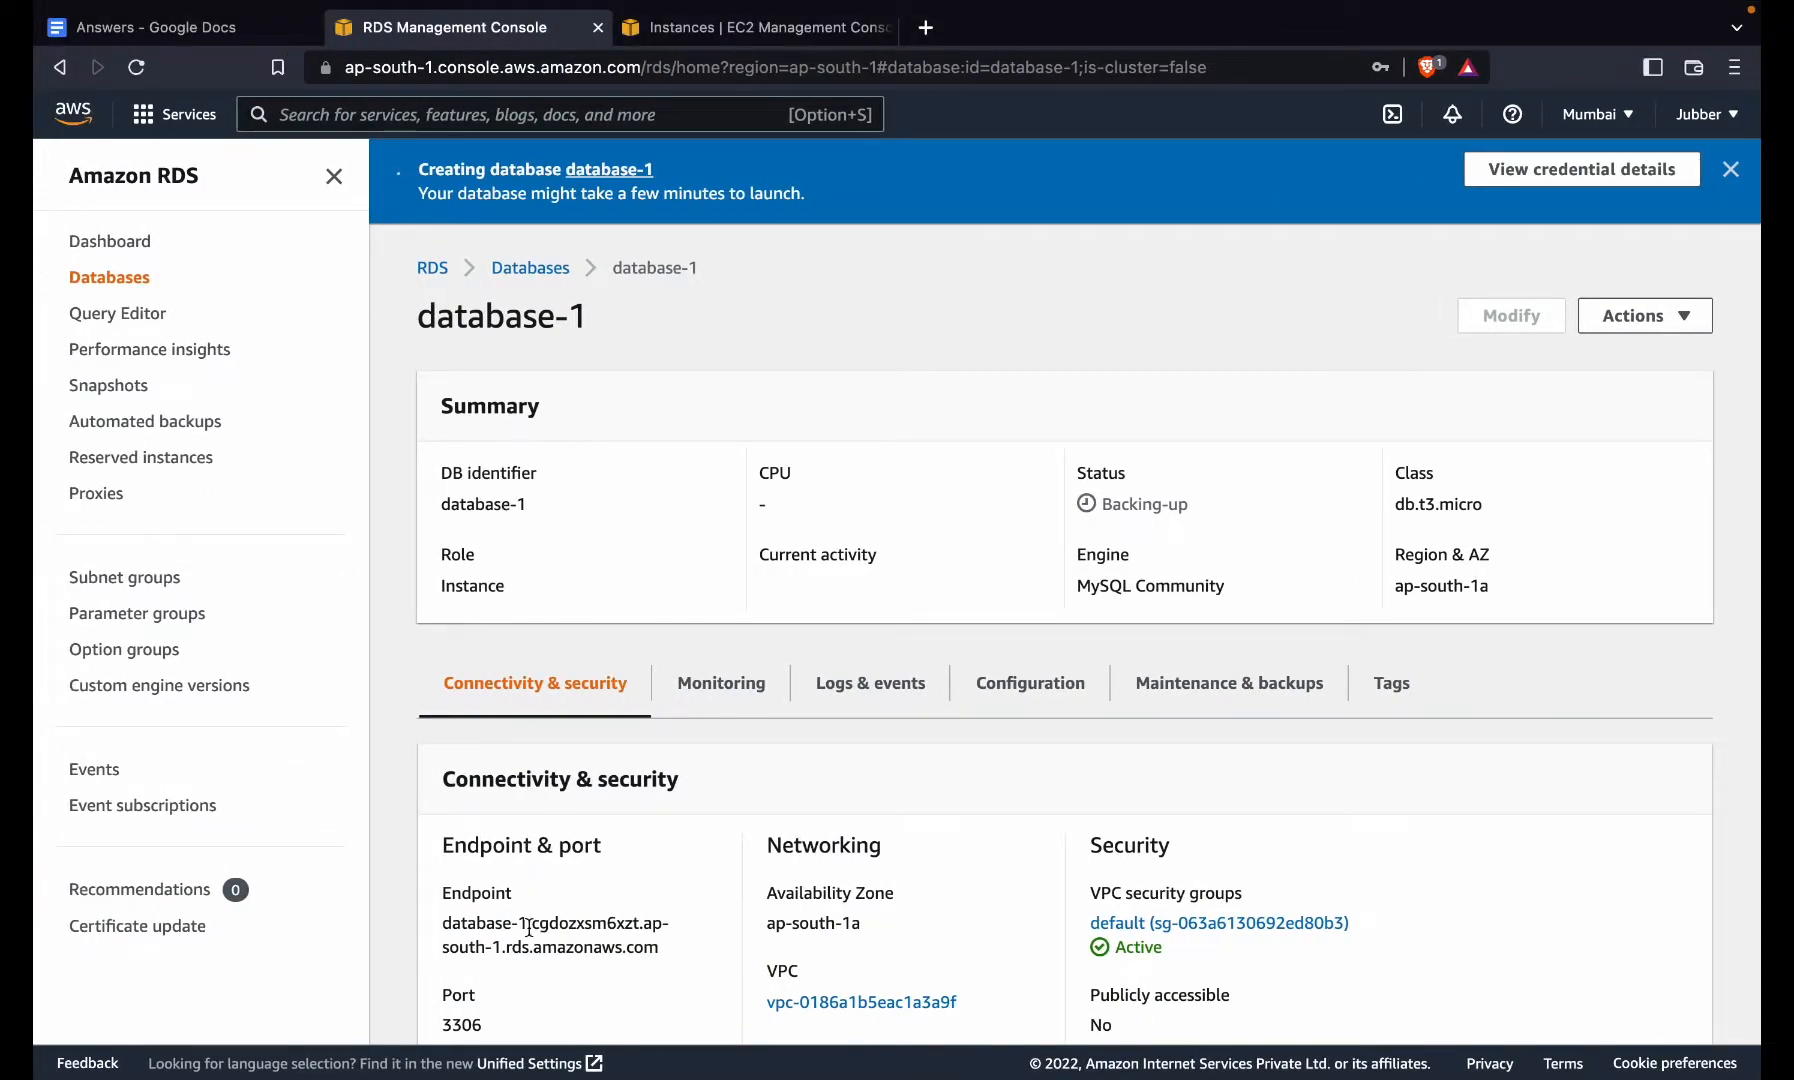
- Copy the database-1 endpoint and run 'mysql -h <endpoint> -u admin -p' with the admin password
scroll(529, 929, down, 3)
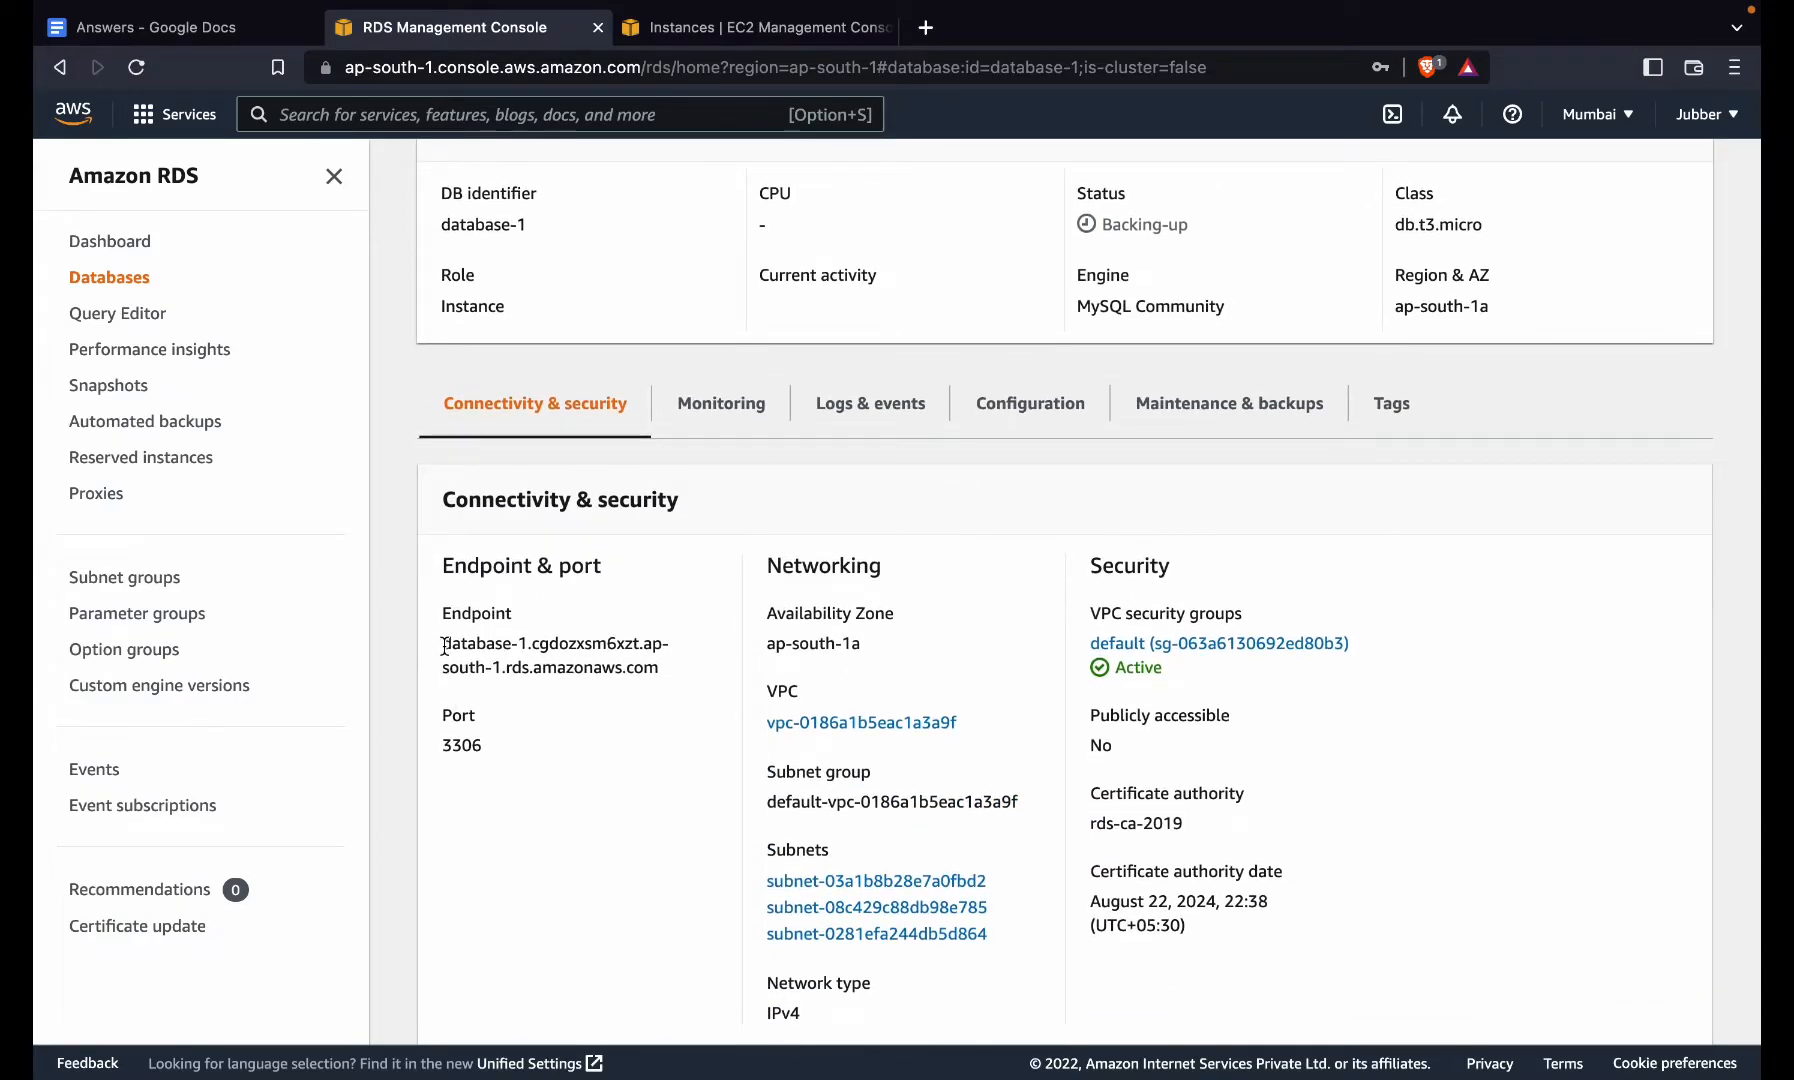
drag(443, 648, 617, 681)
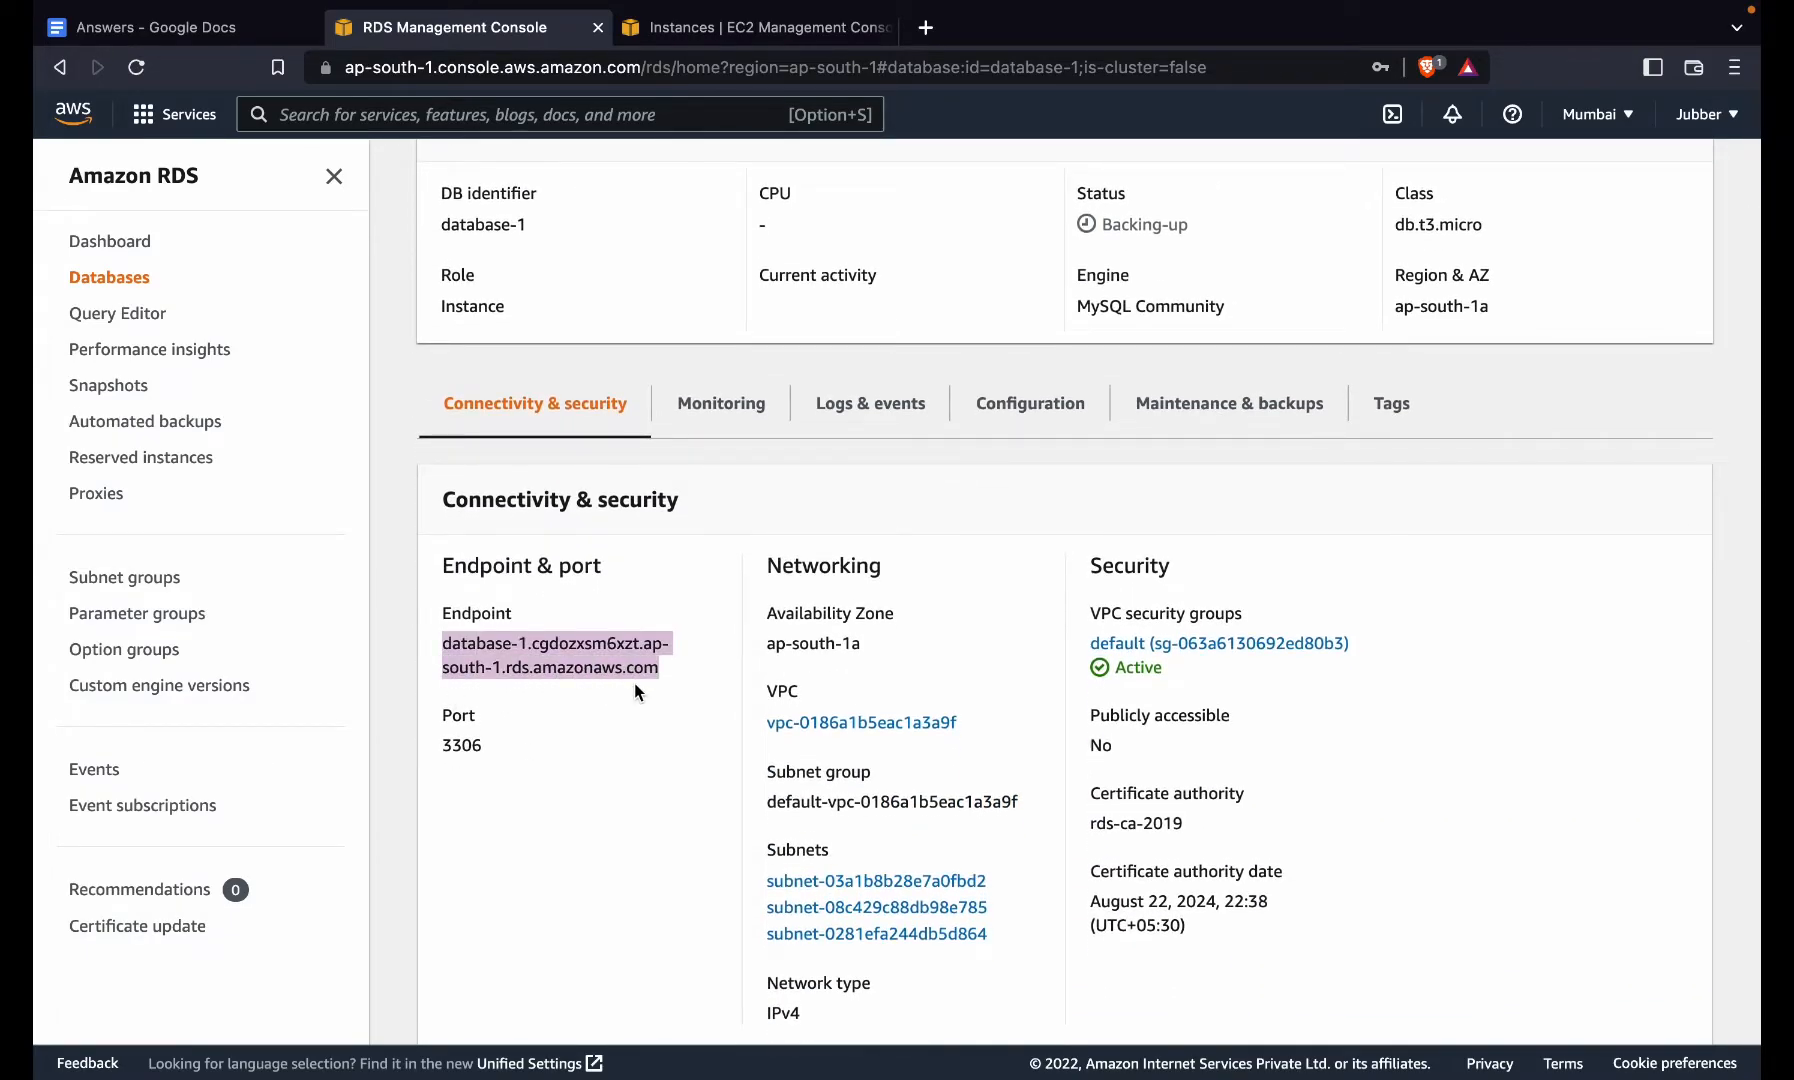
key(ctrl+Right)
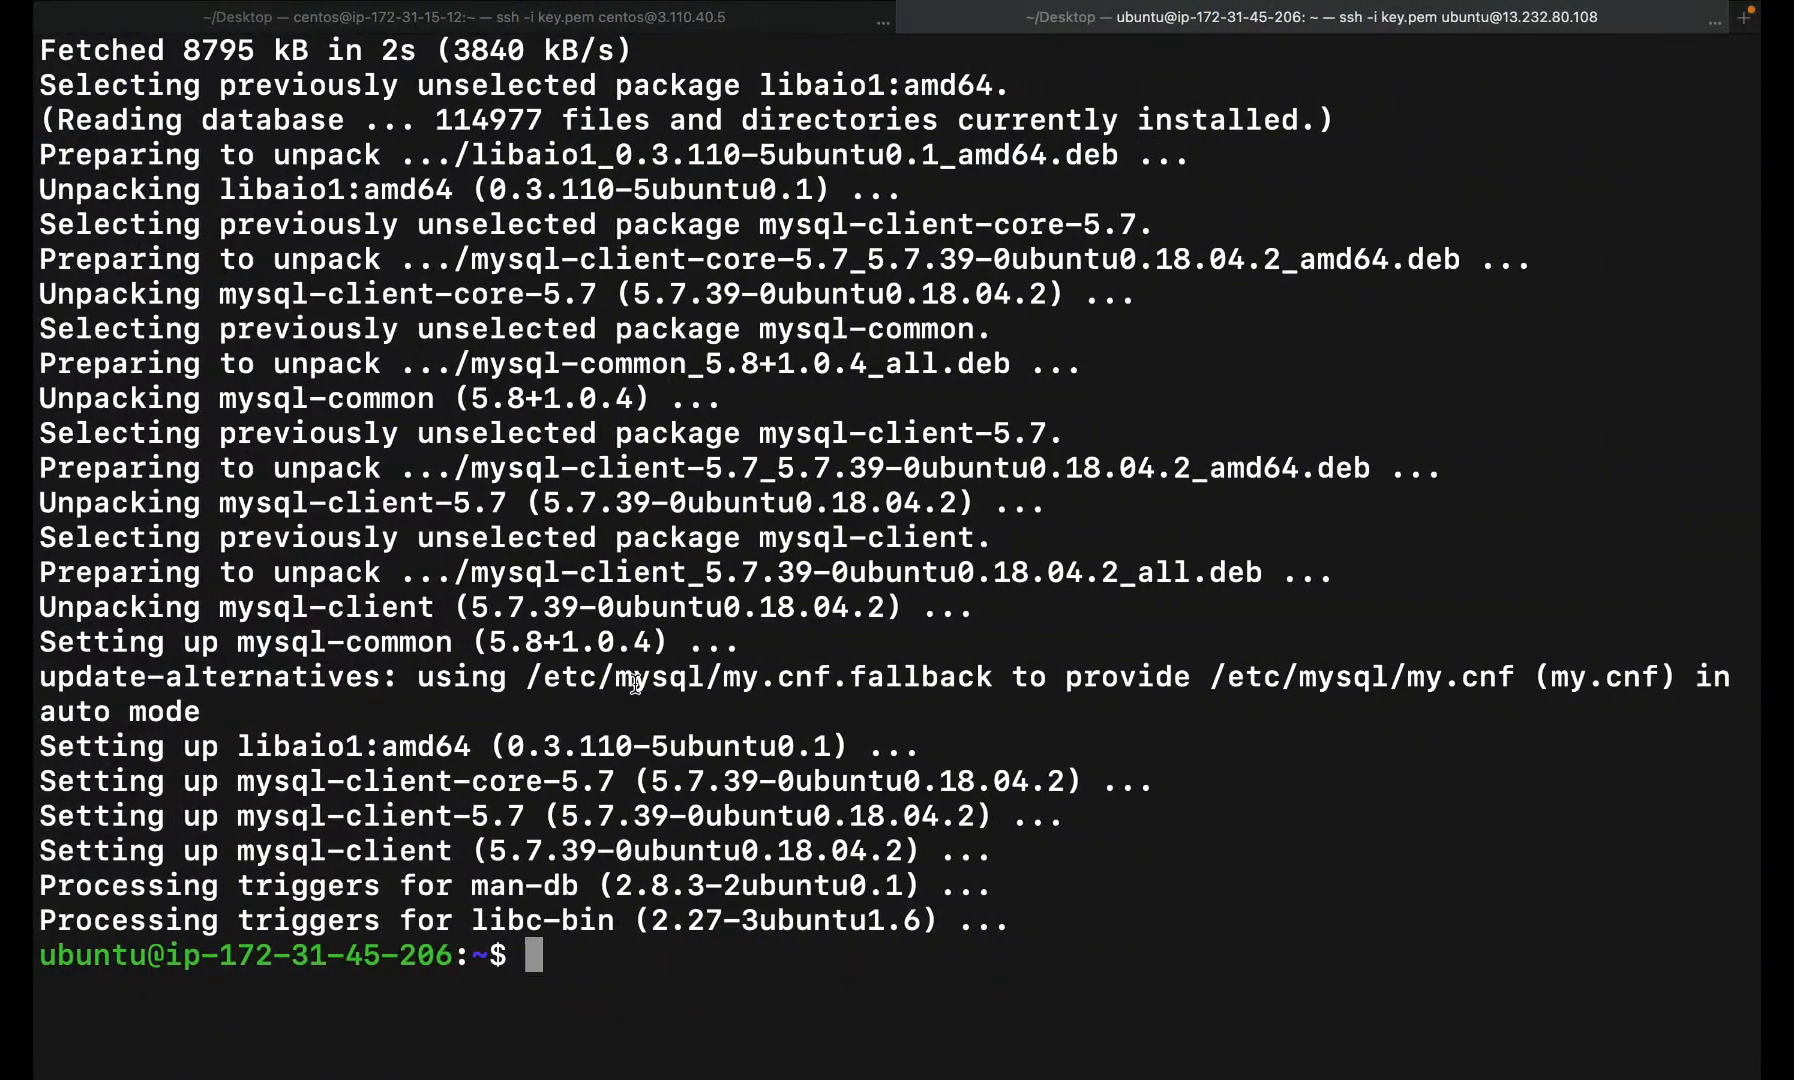
key(ctrl+l)
text(mysql)
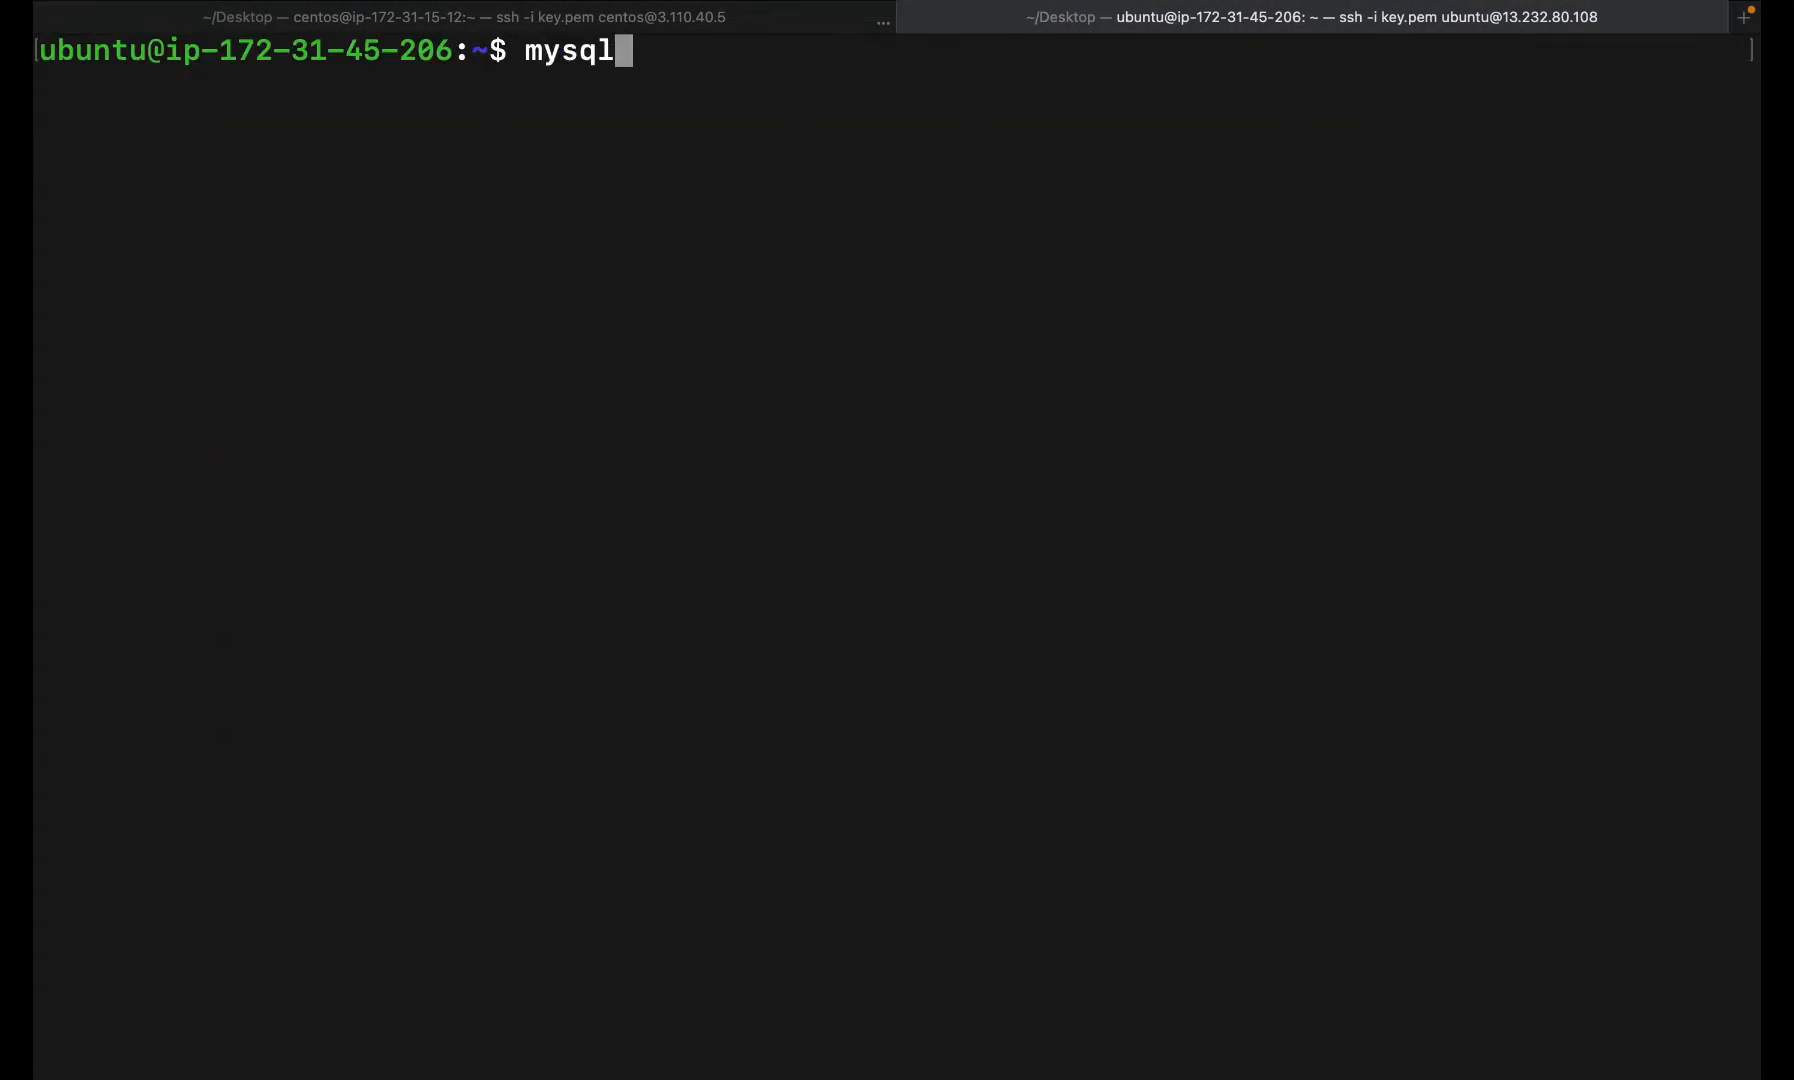
text( -h)
key(super+v)
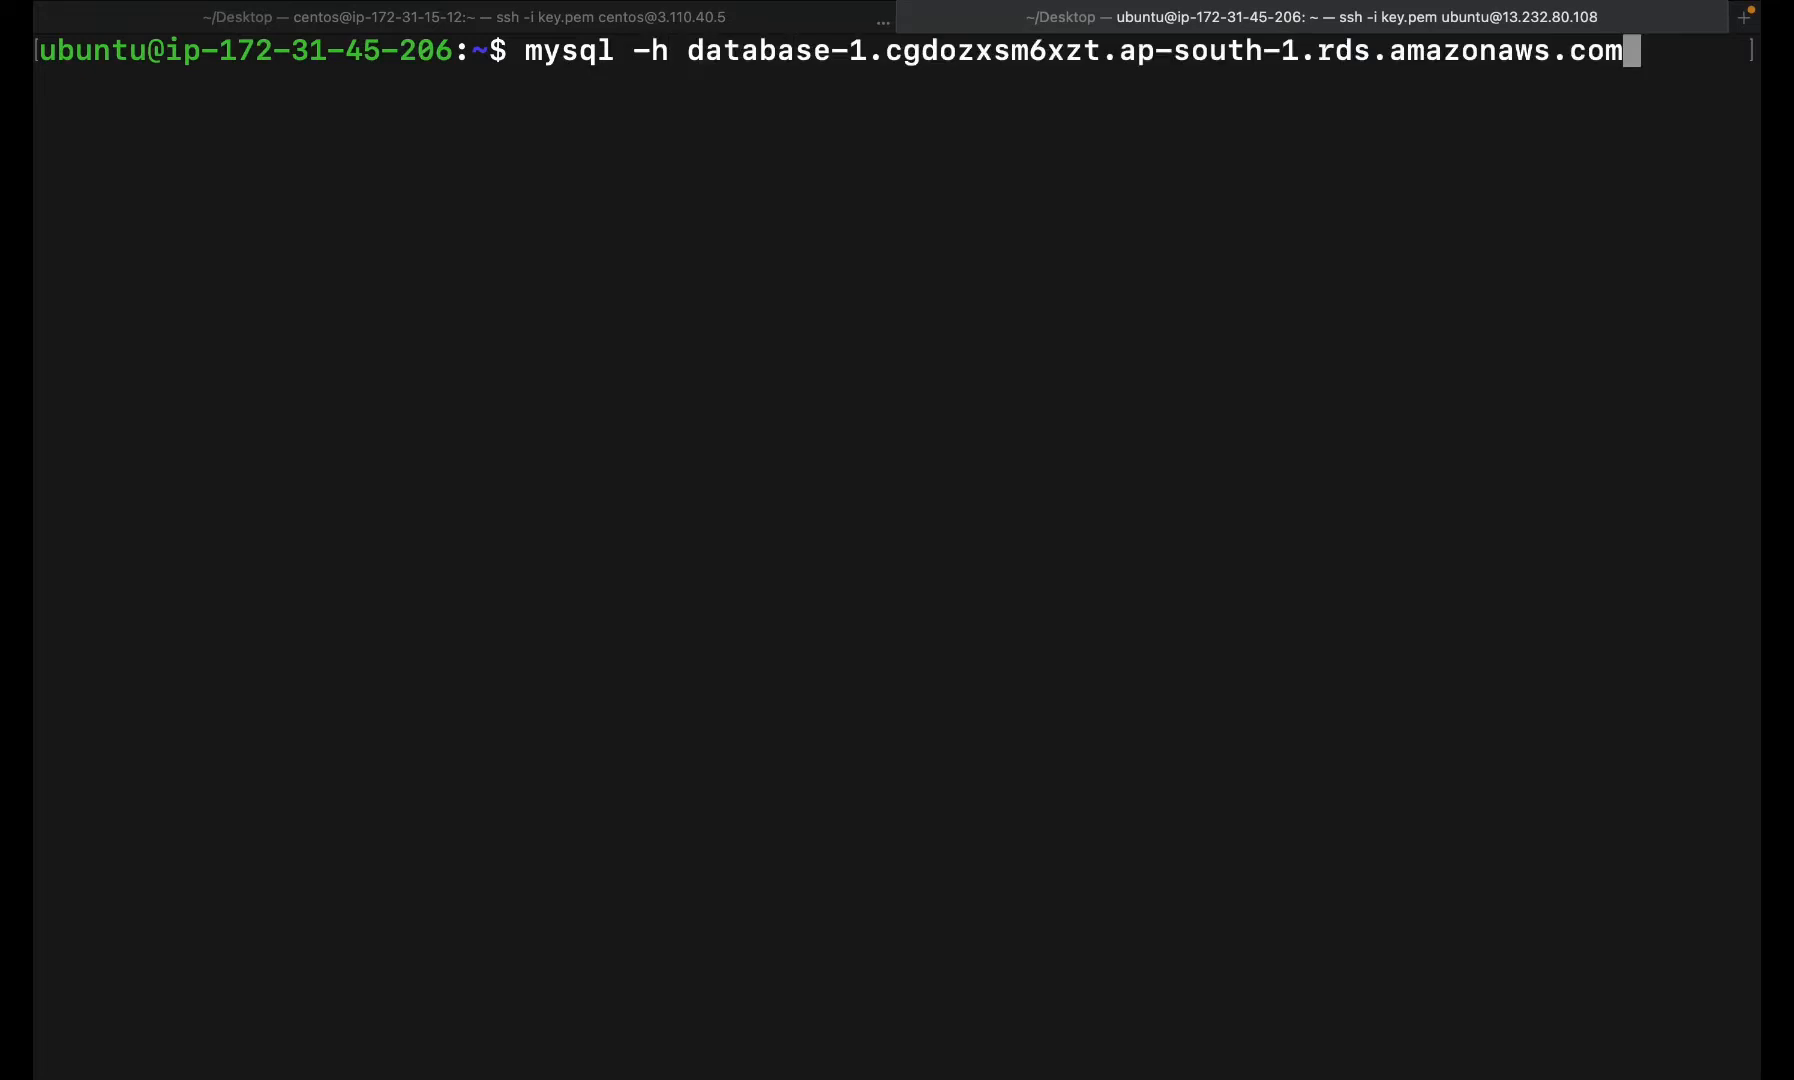
text(-u admin)
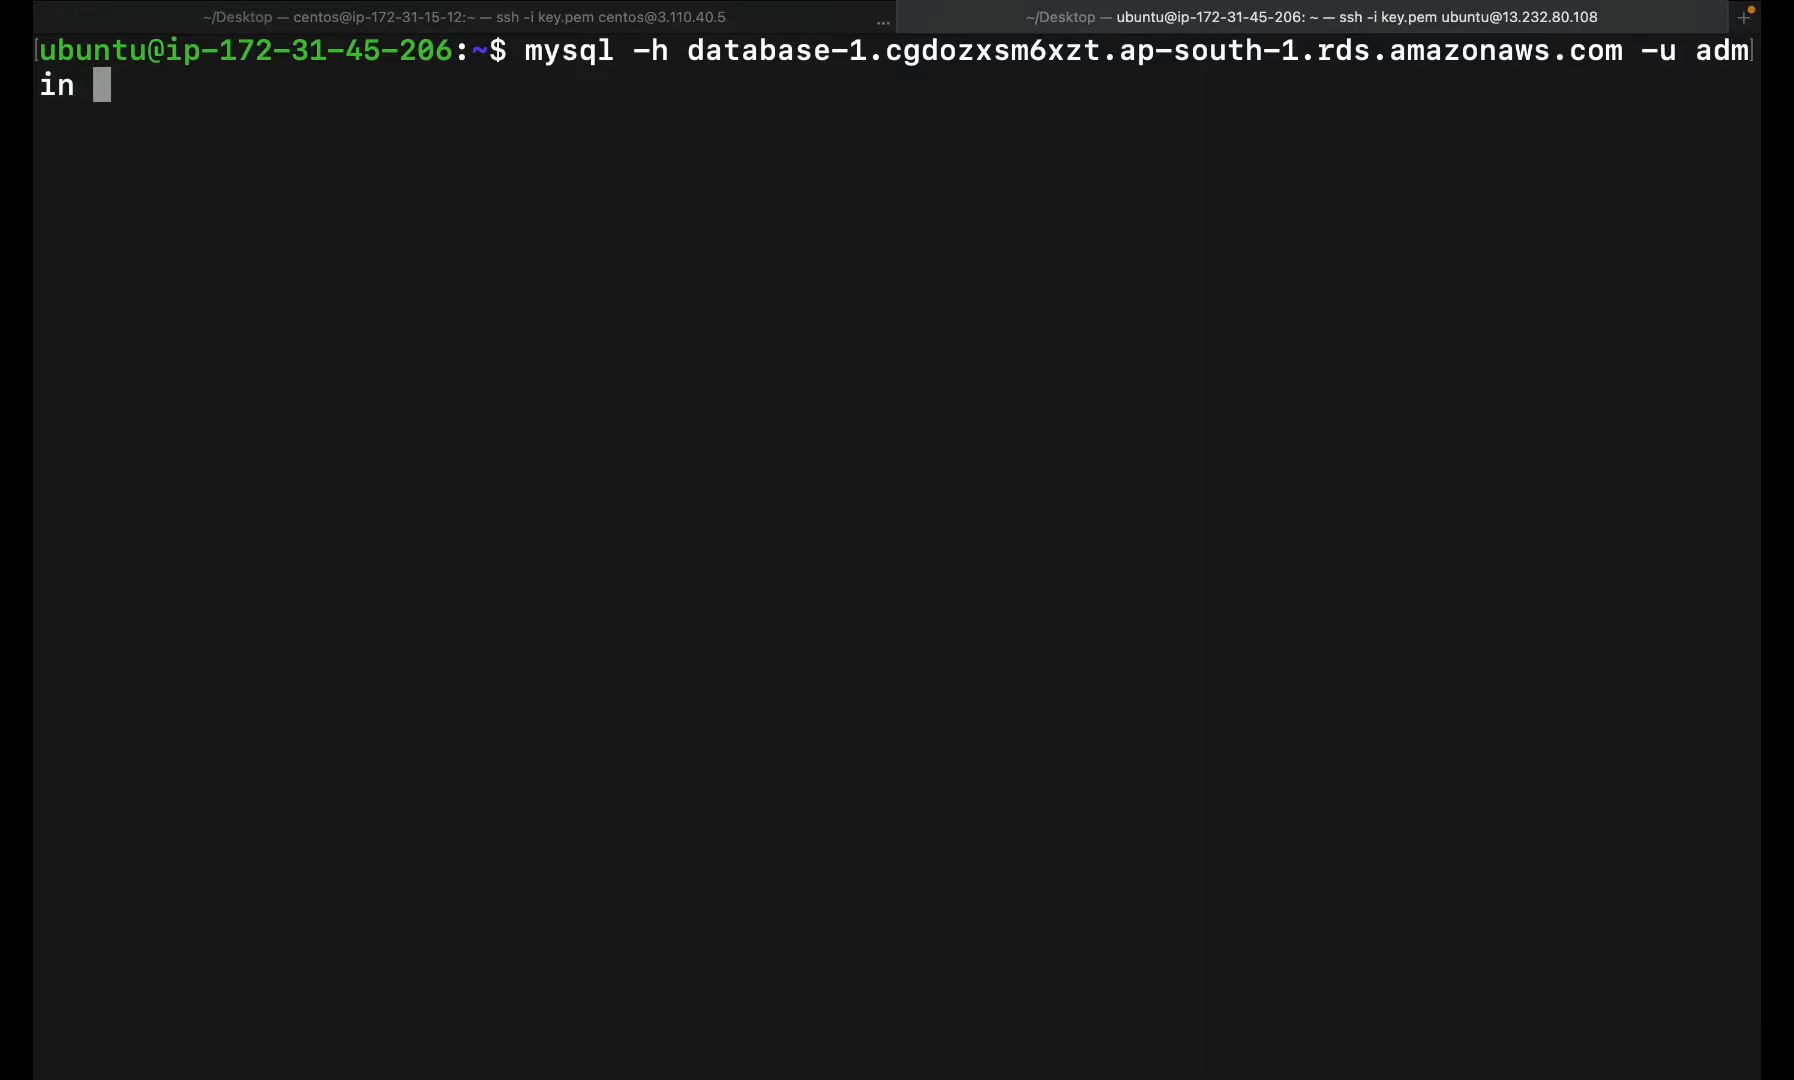
text( -p)
key(Return)
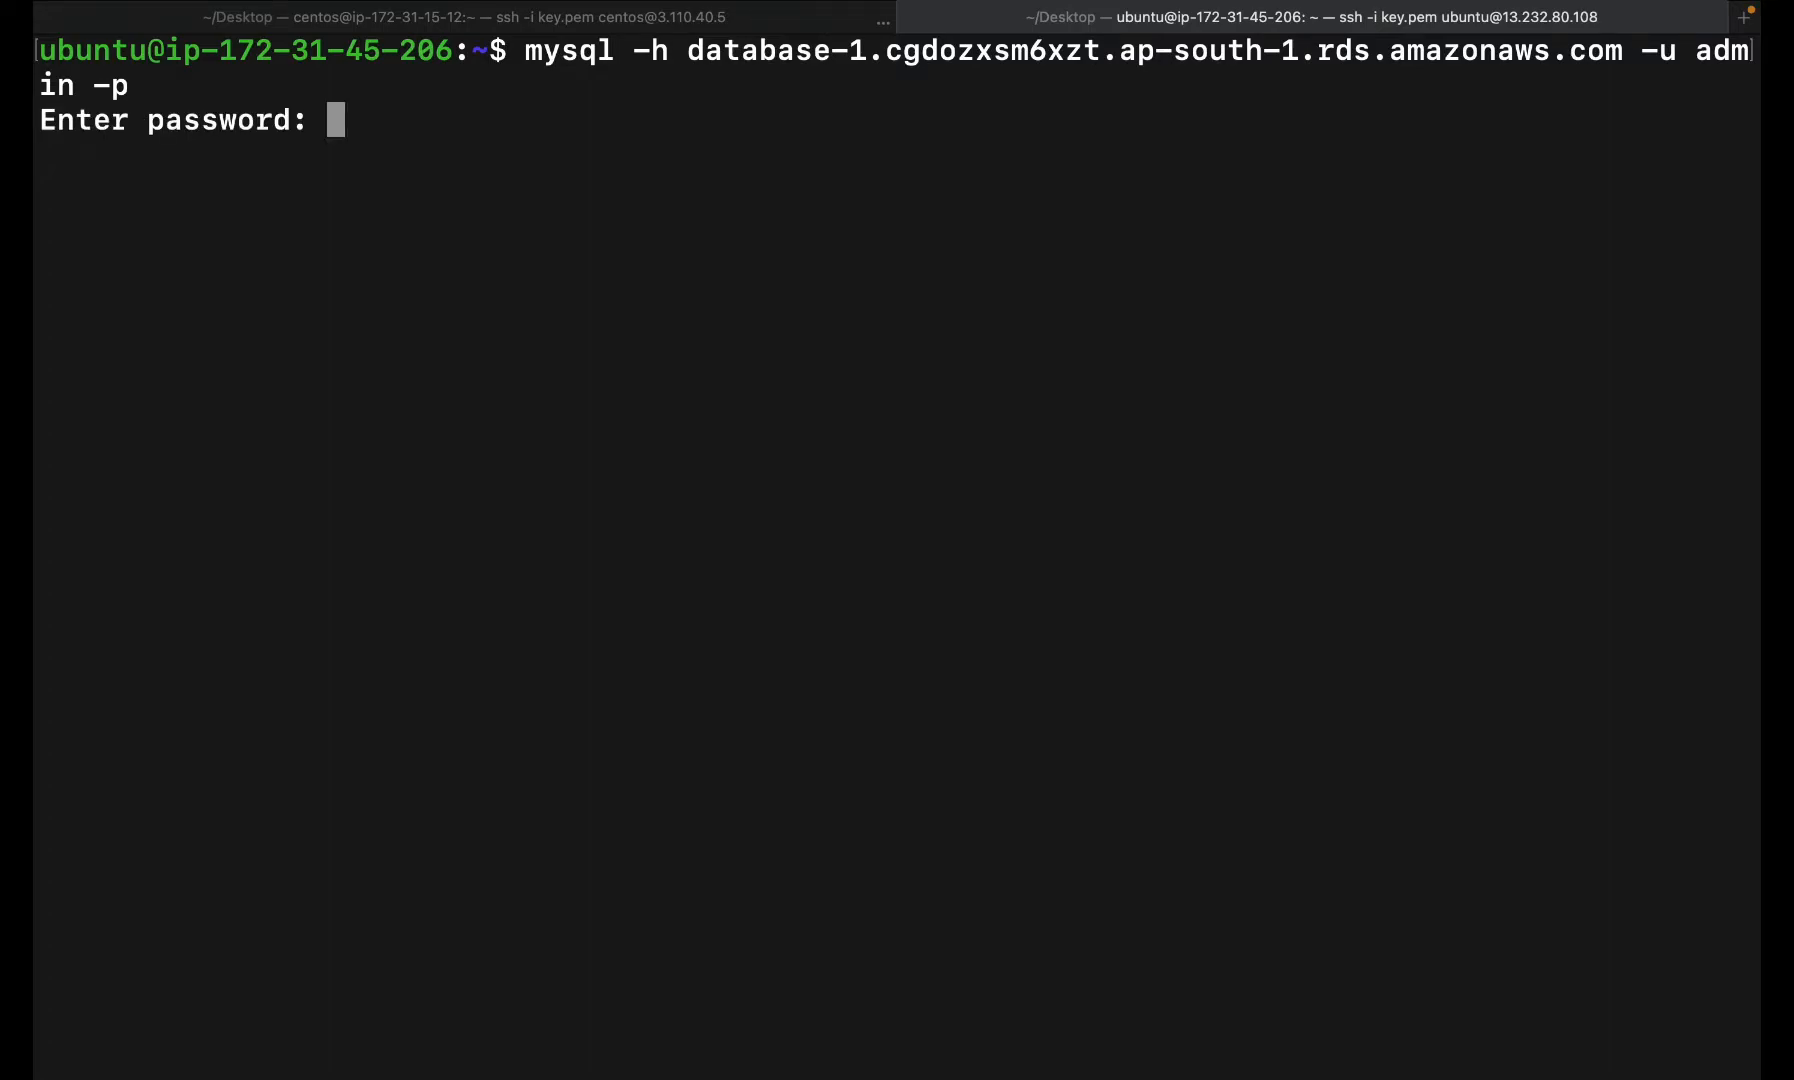
key(Return)
key(super+Tab)
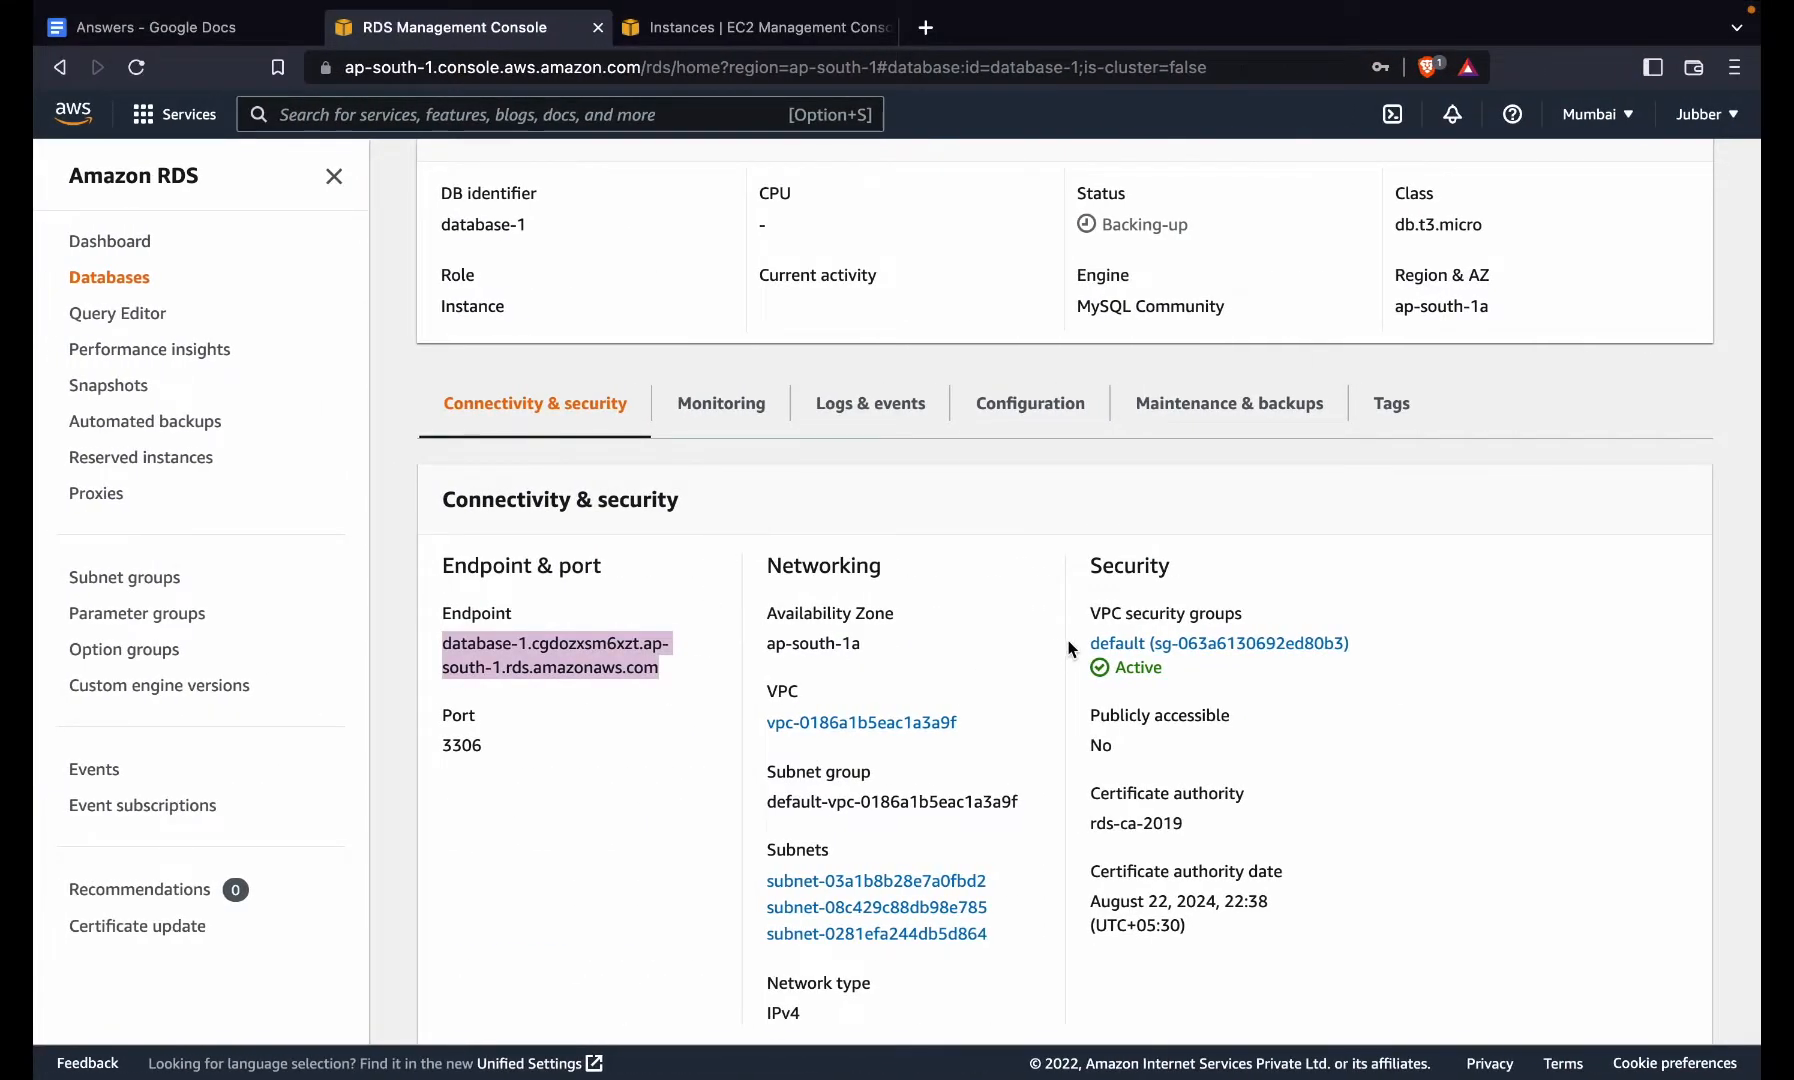
- Edit the default security group's inbound rules and delete the self-referencing rule
click(1120, 648)
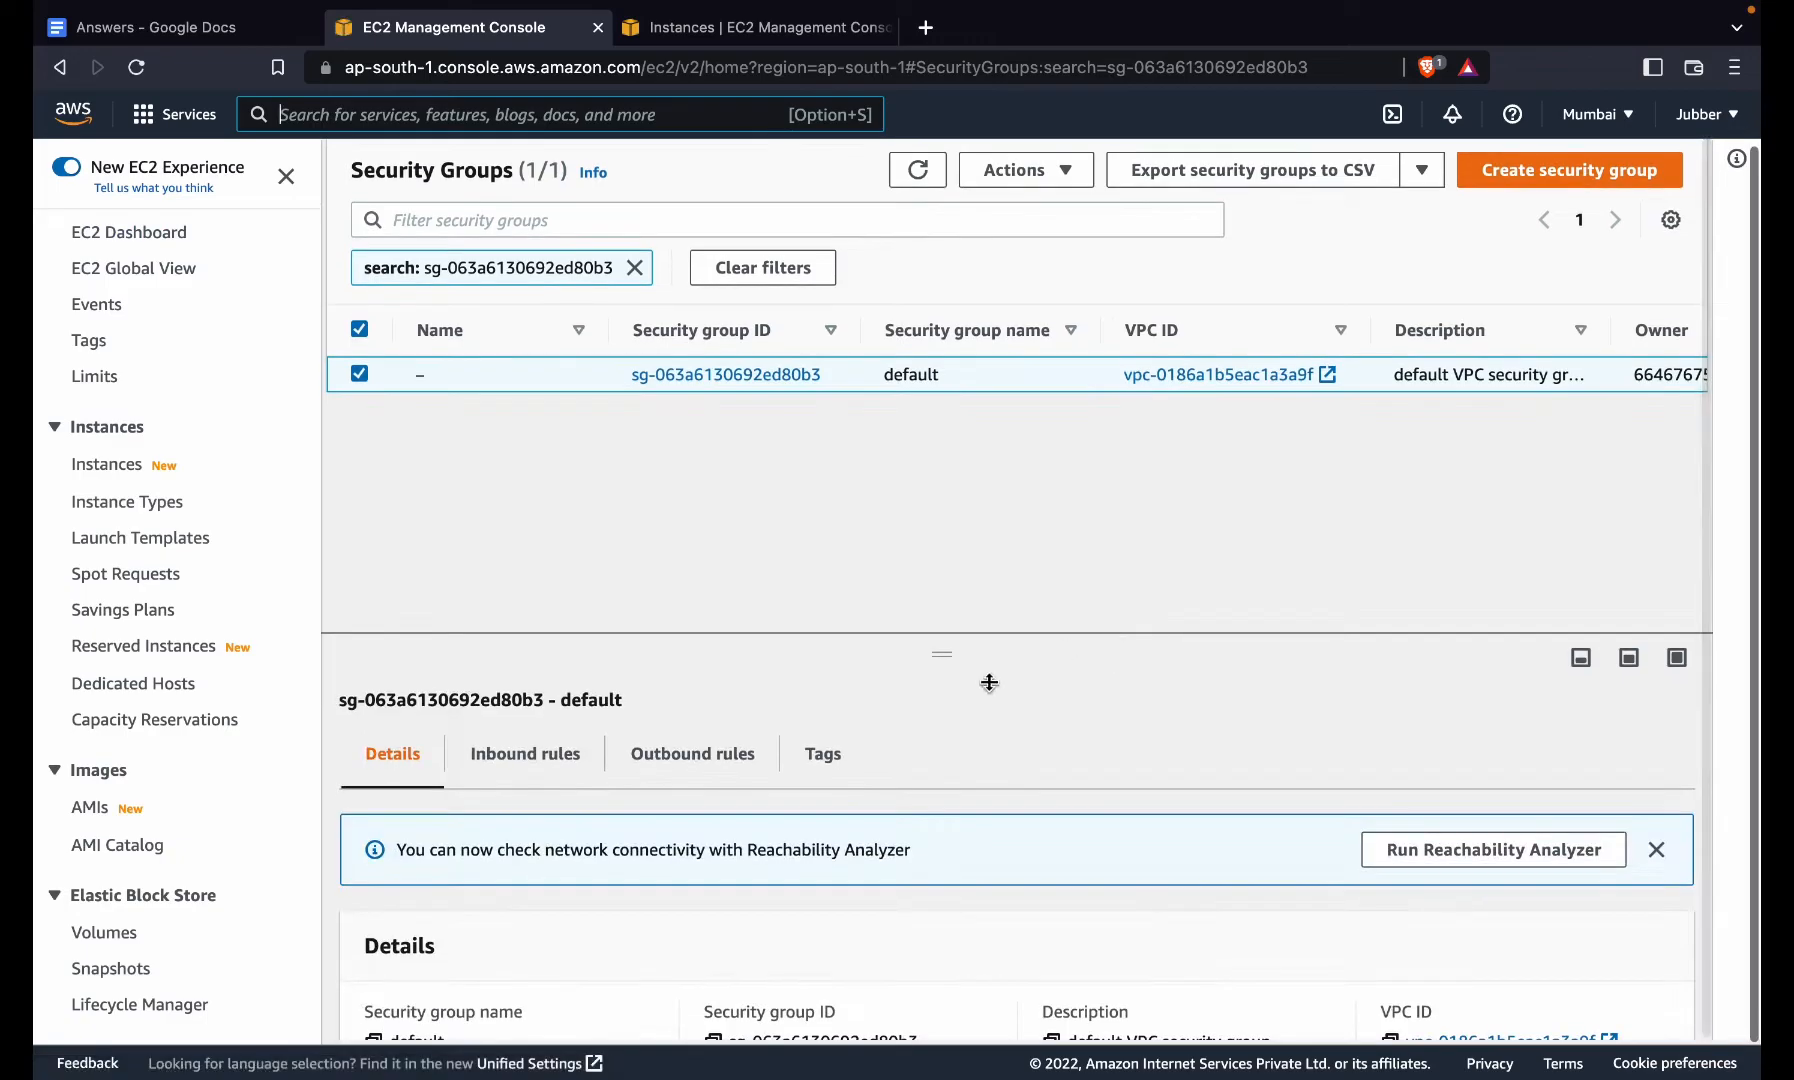
click(558, 760)
scroll(555, 750, down, 2)
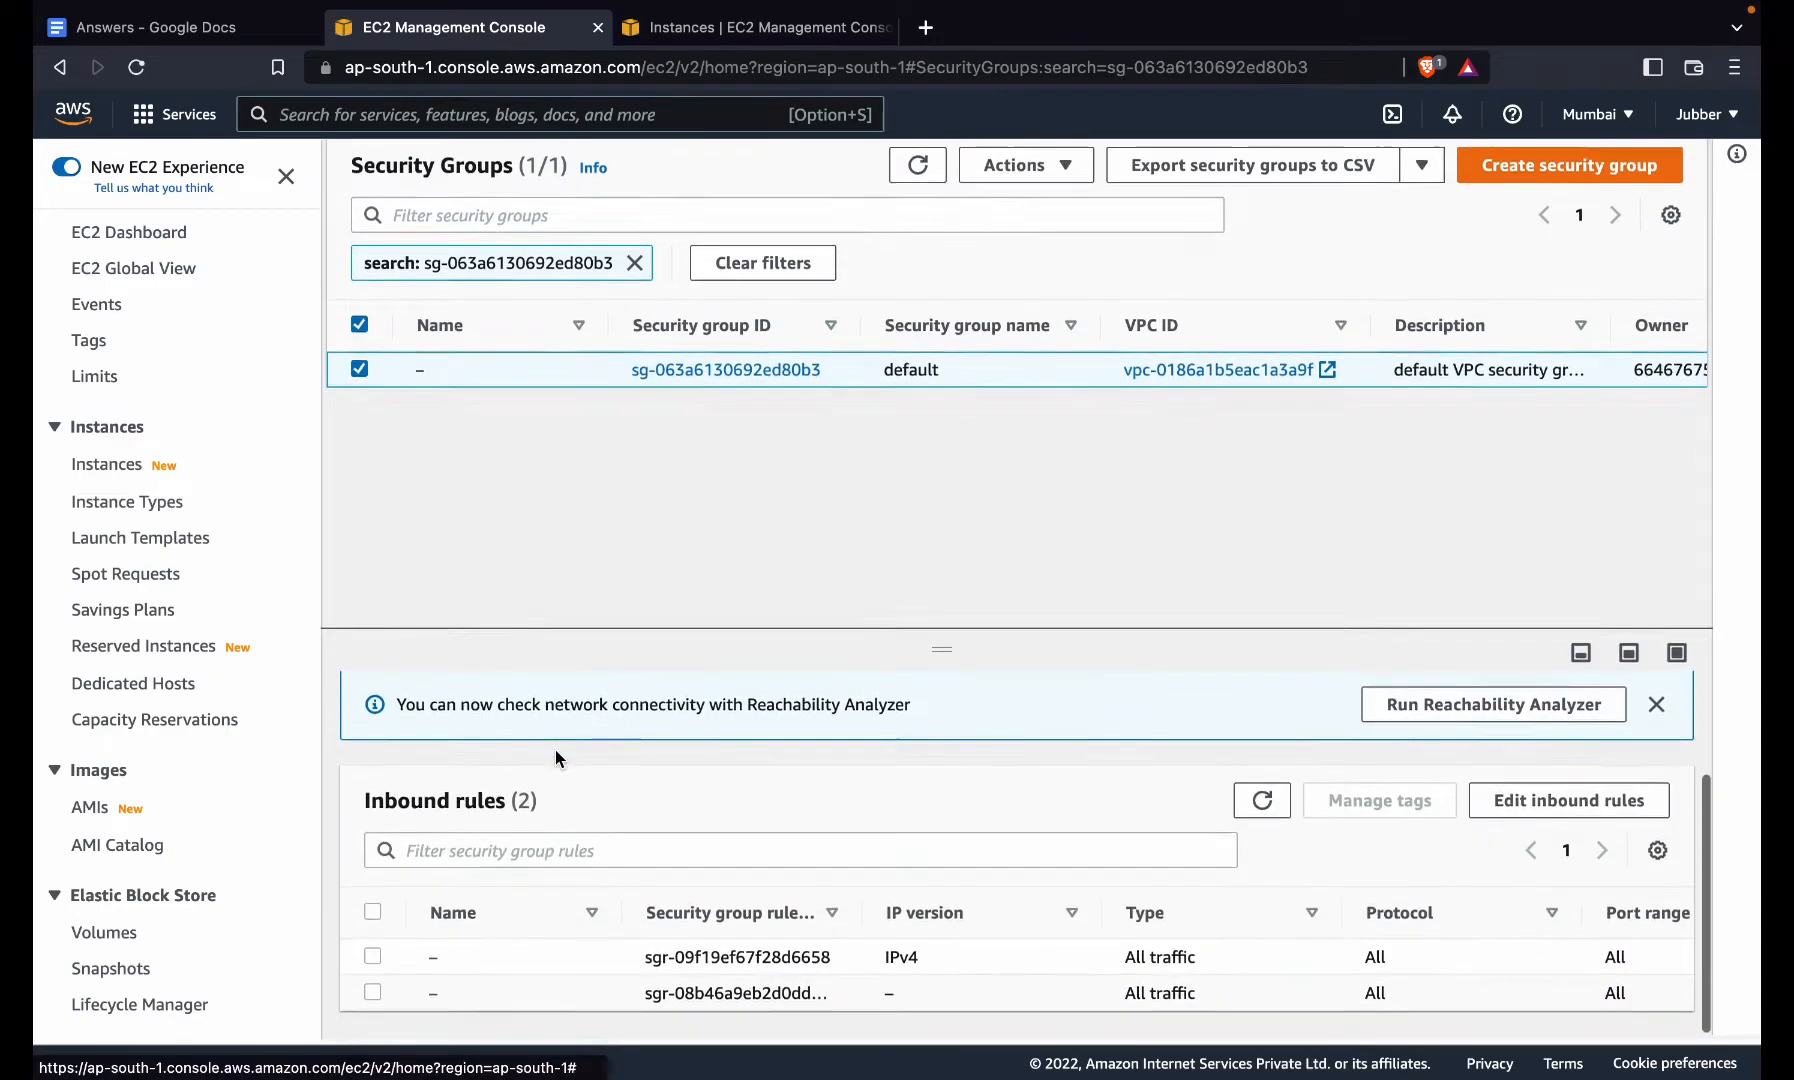
click(1604, 808)
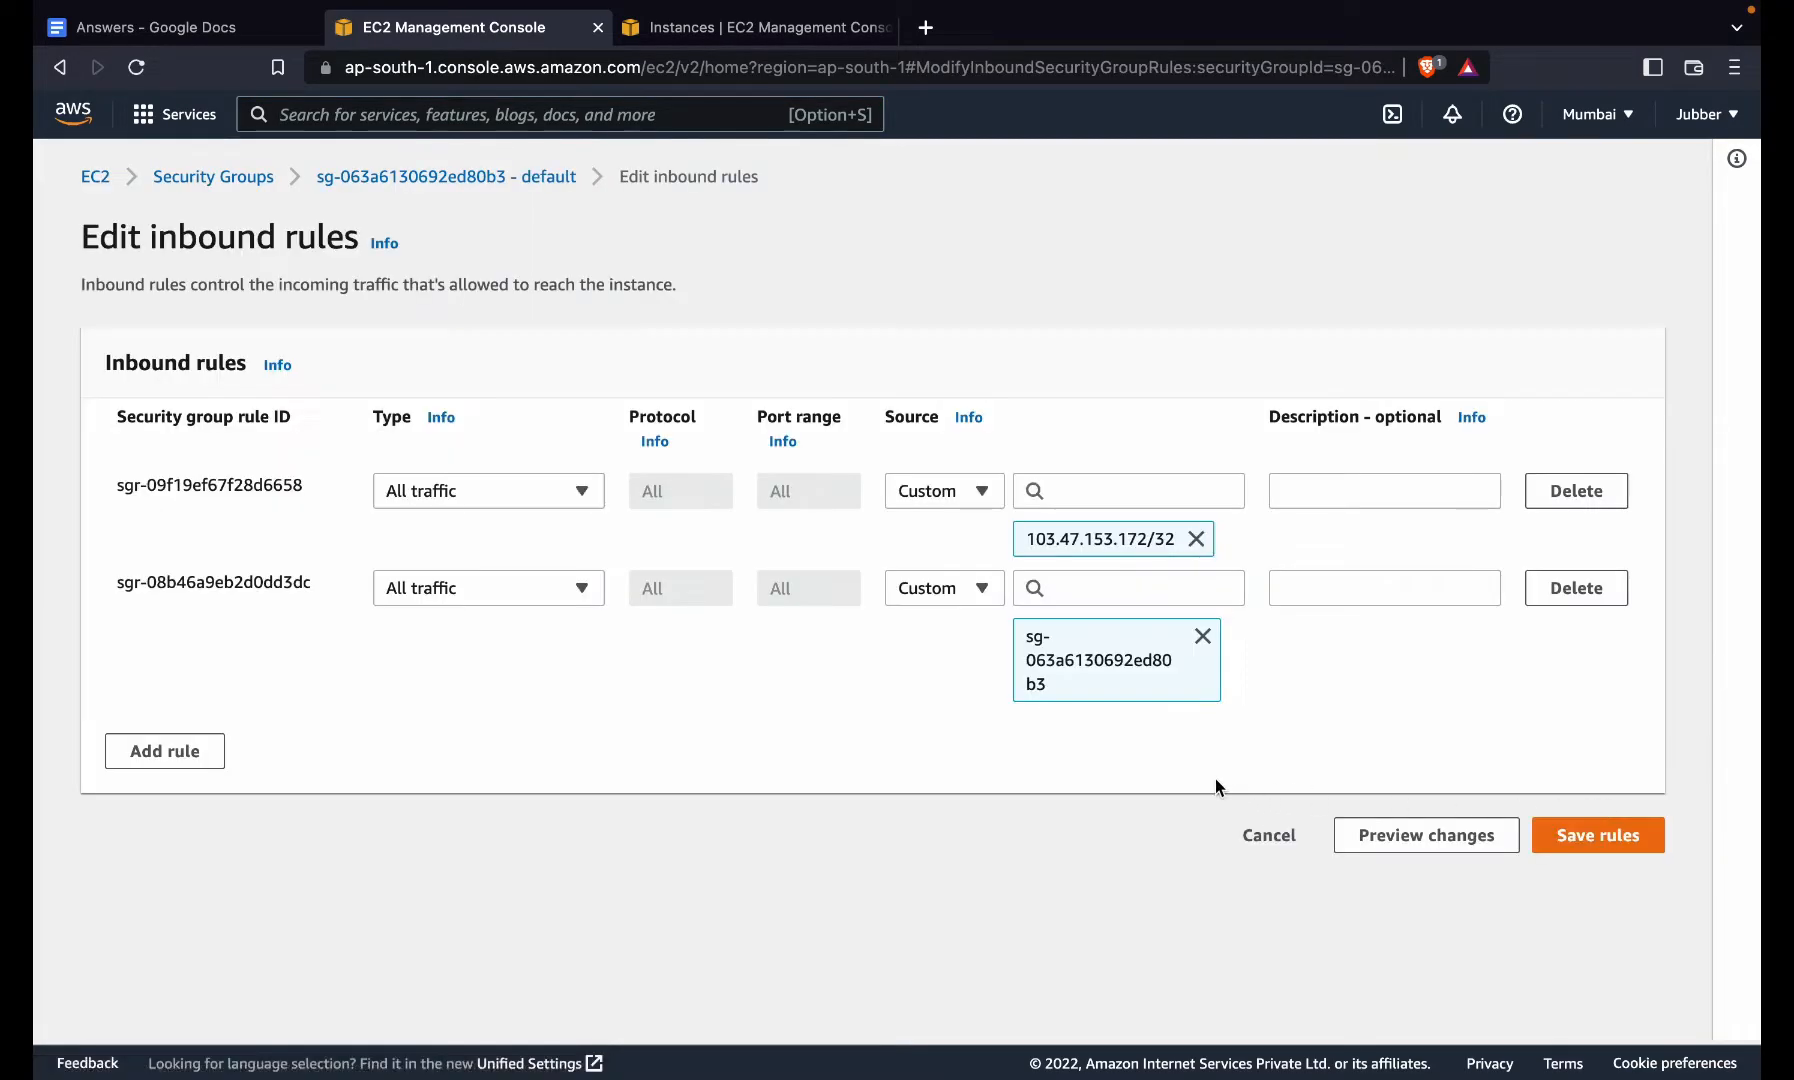
click(970, 596)
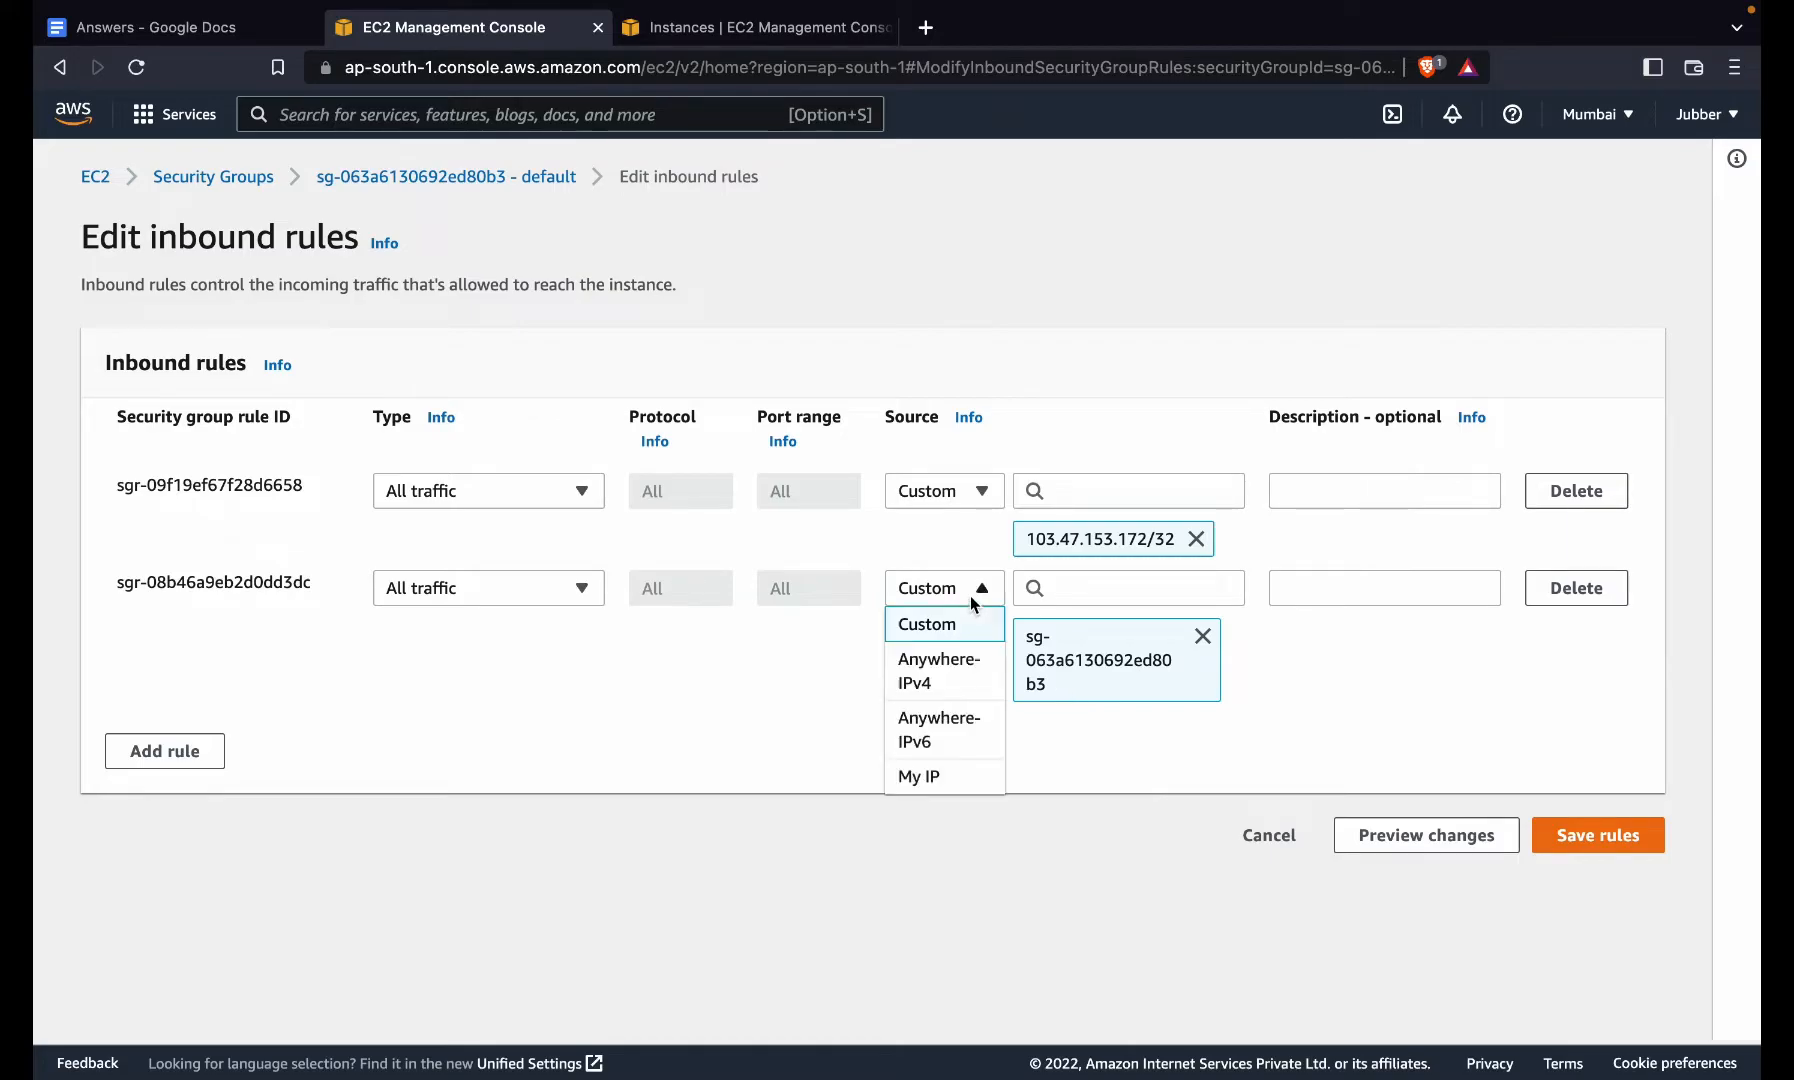
click(923, 690)
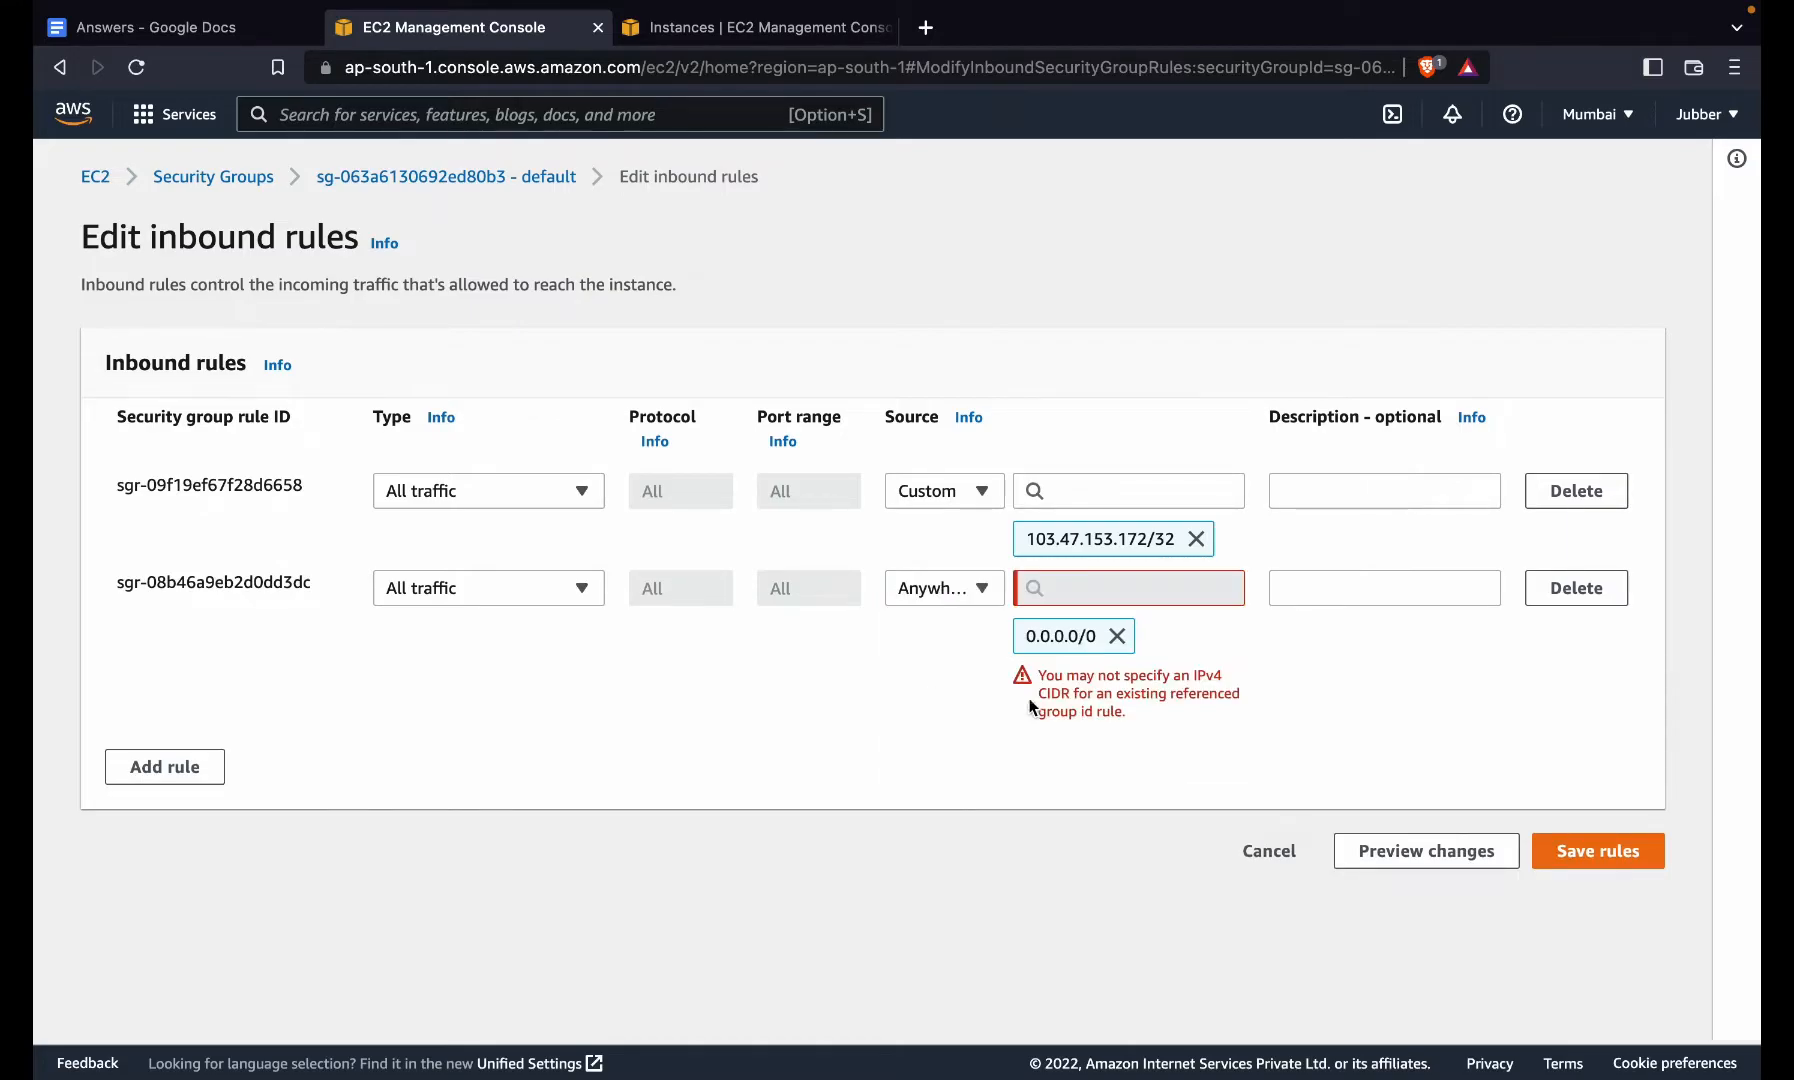
click(1596, 597)
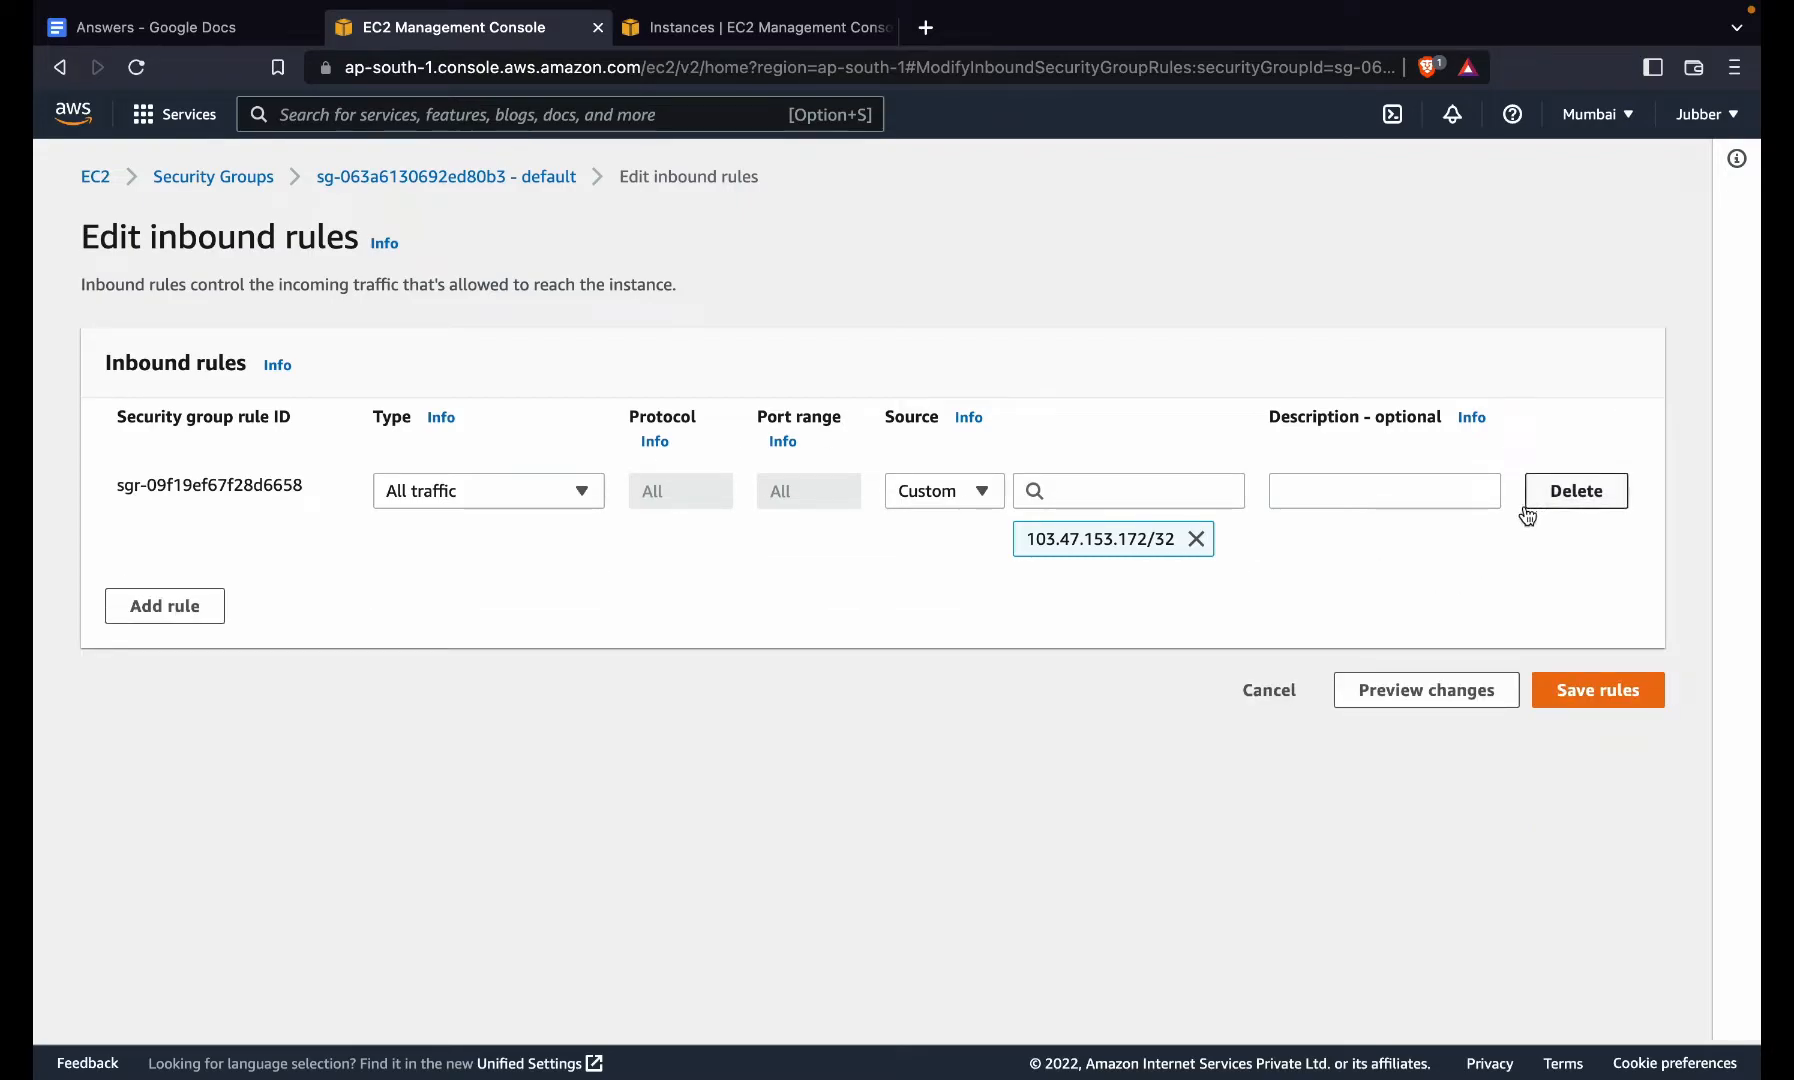
- Add a MYSQL/Aurora inbound rule from Anywhere-IPv4 (0.0.0.0/0) and save the rules
click(130, 610)
click(427, 590)
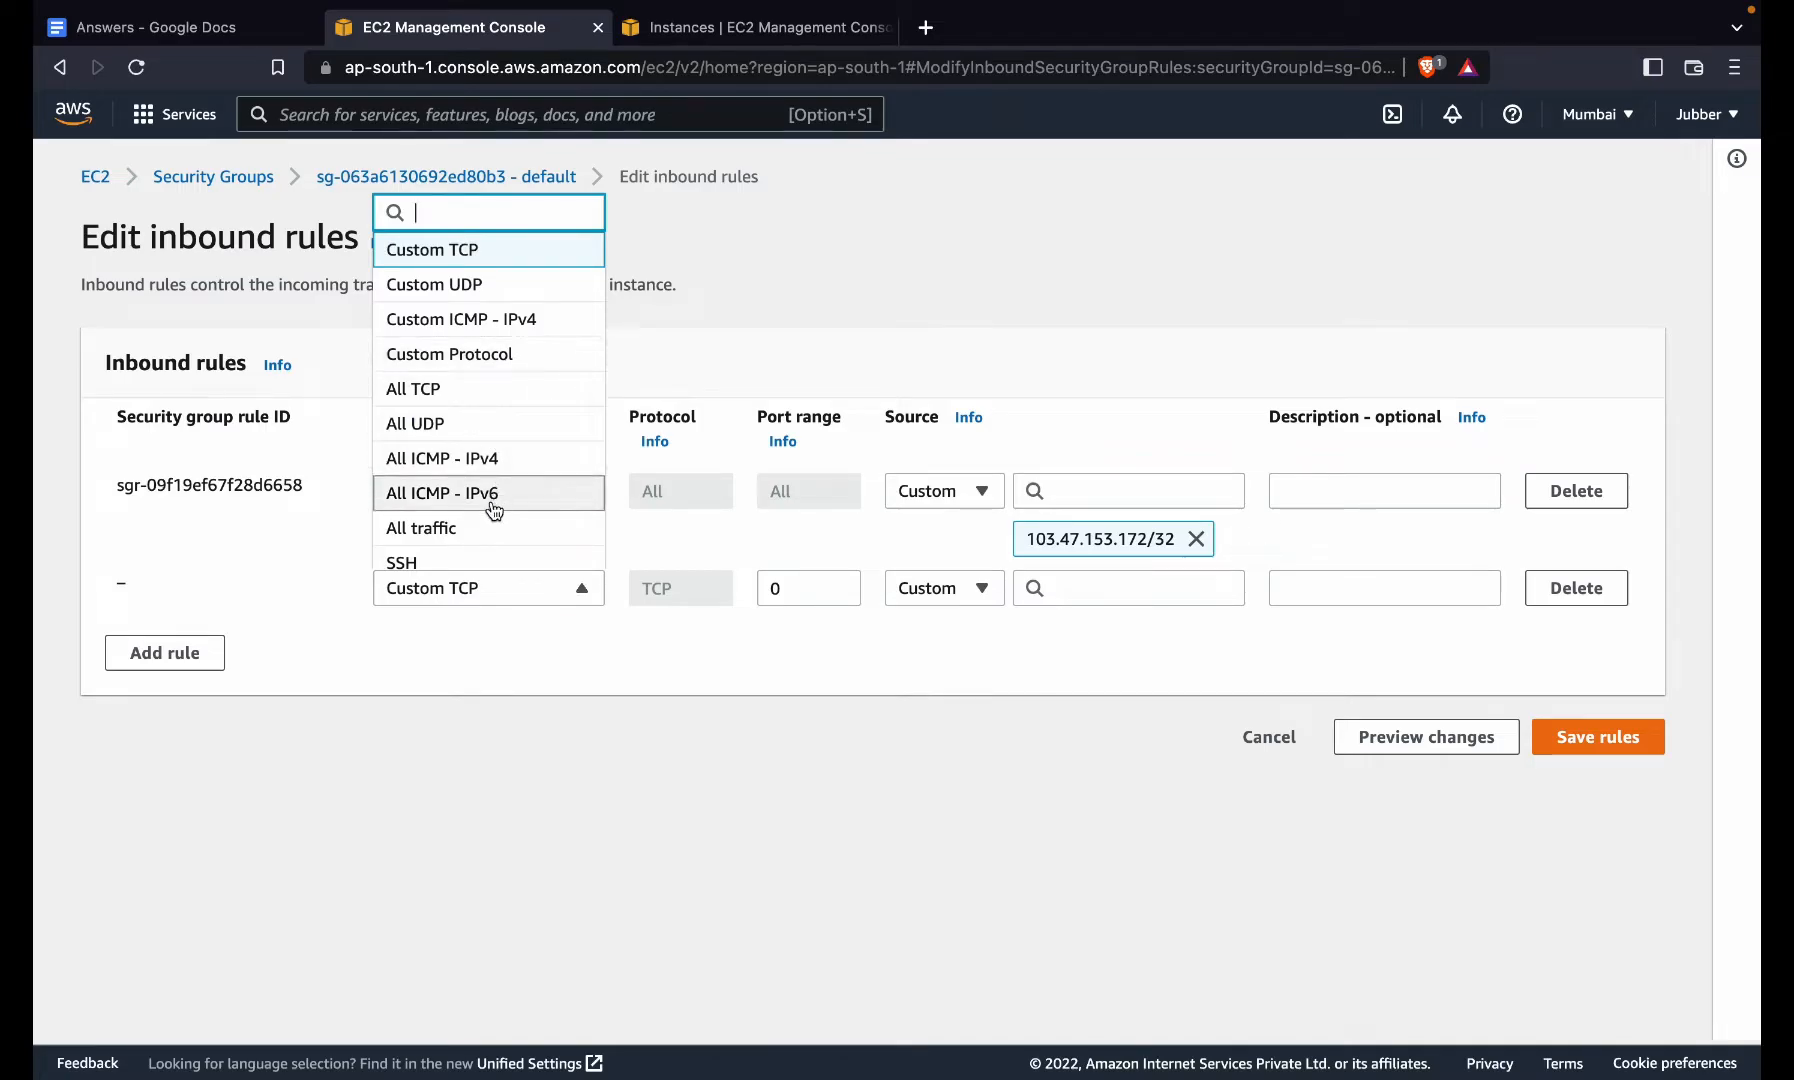
click(497, 541)
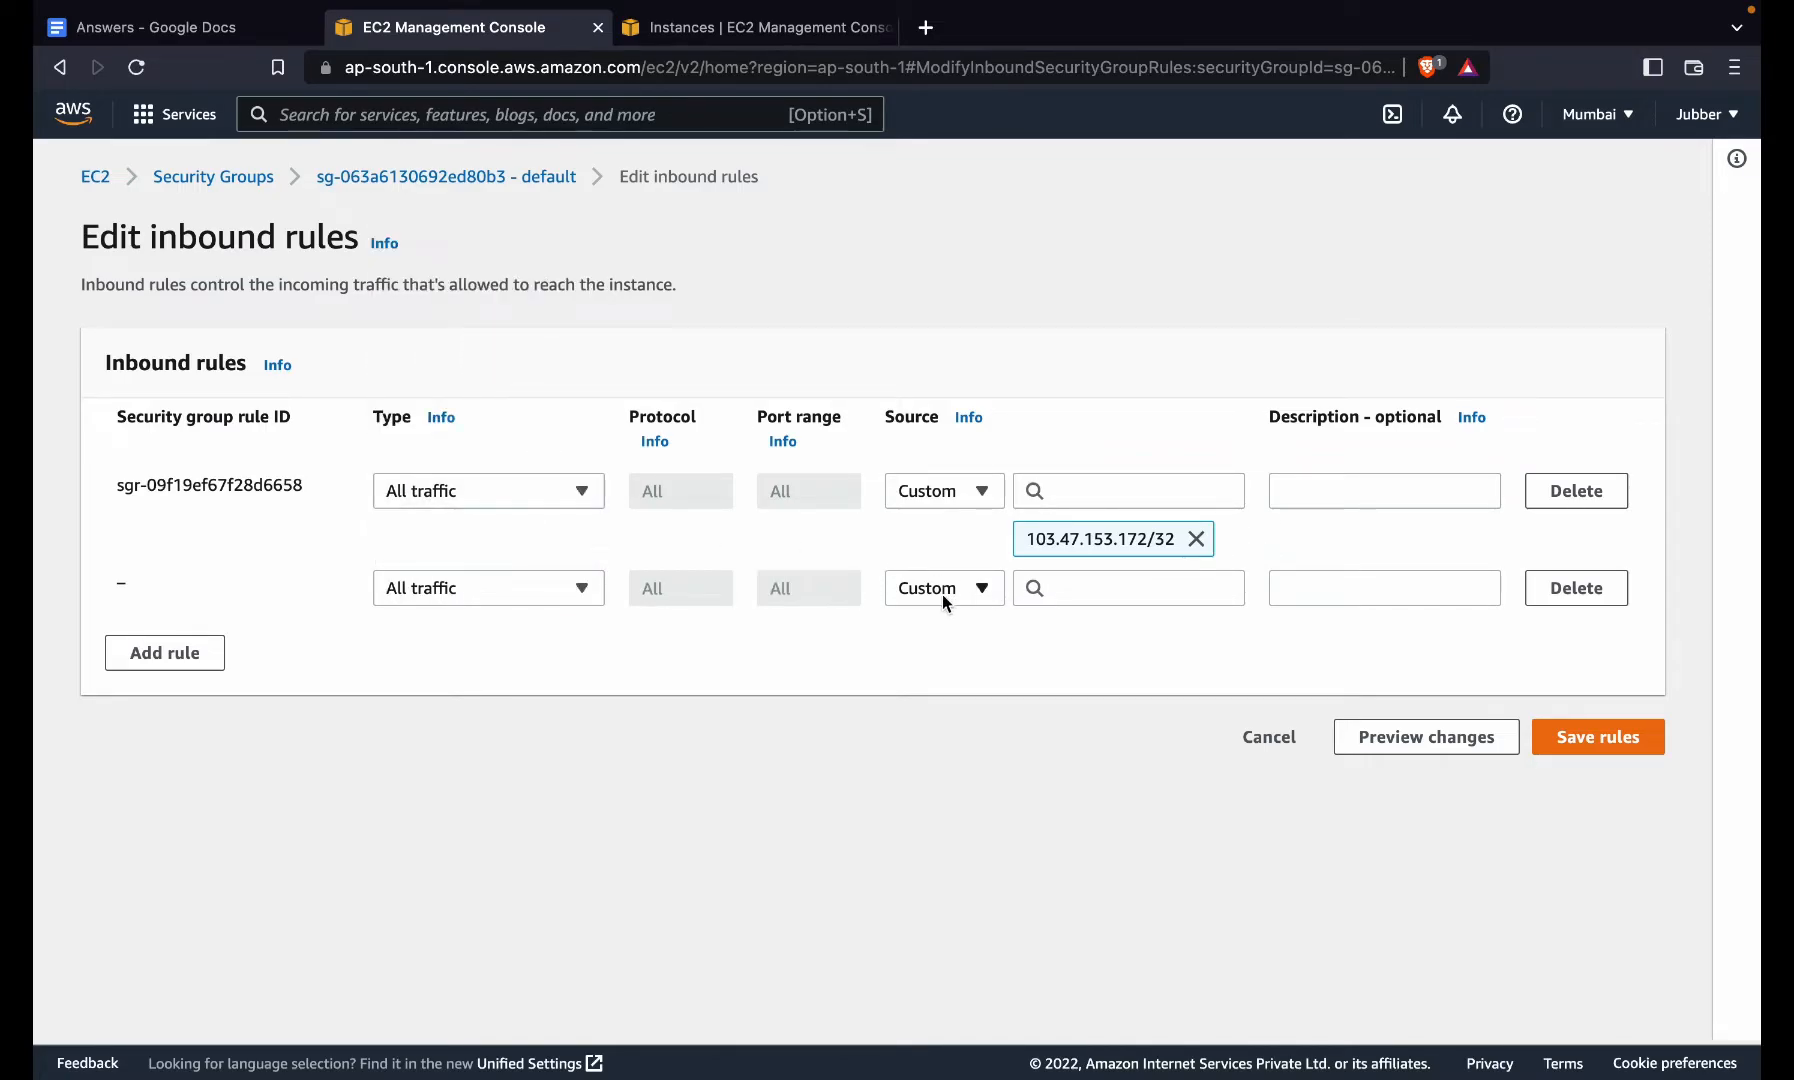
click(535, 591)
text(my)
key(BackSpace)
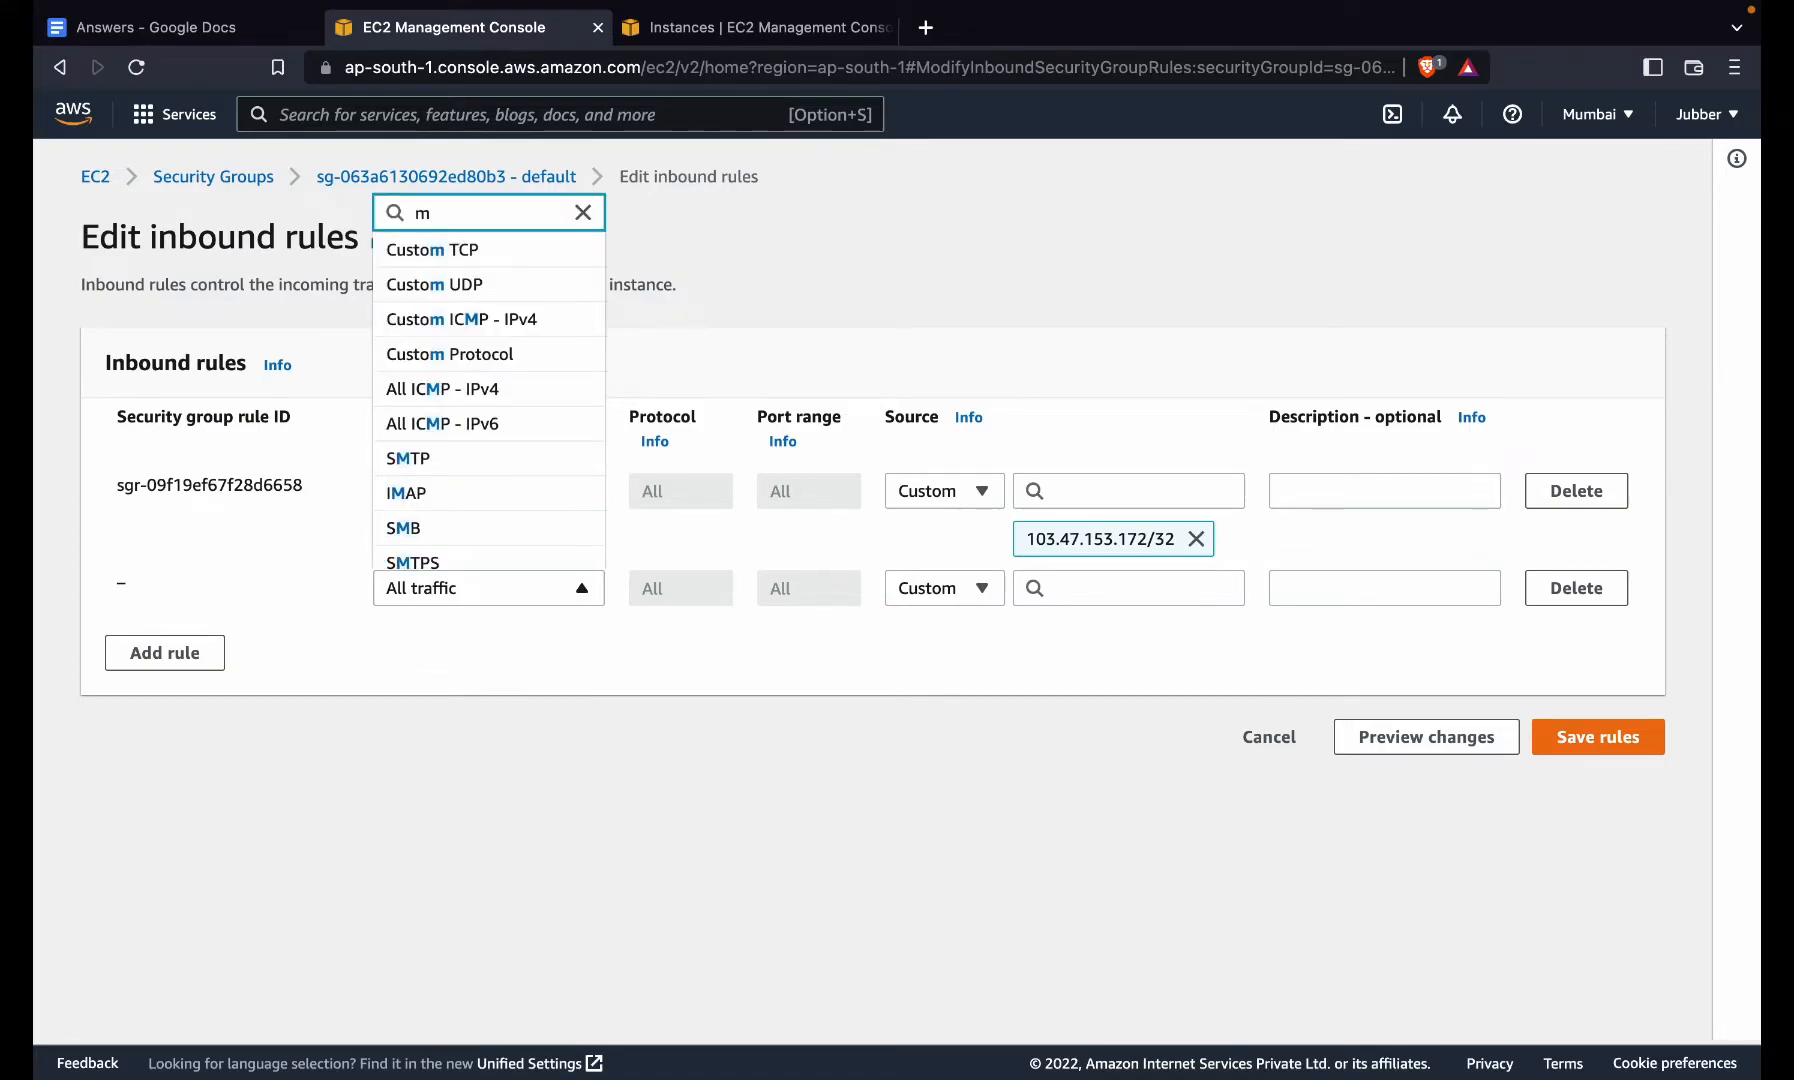
text(y)
click(485, 552)
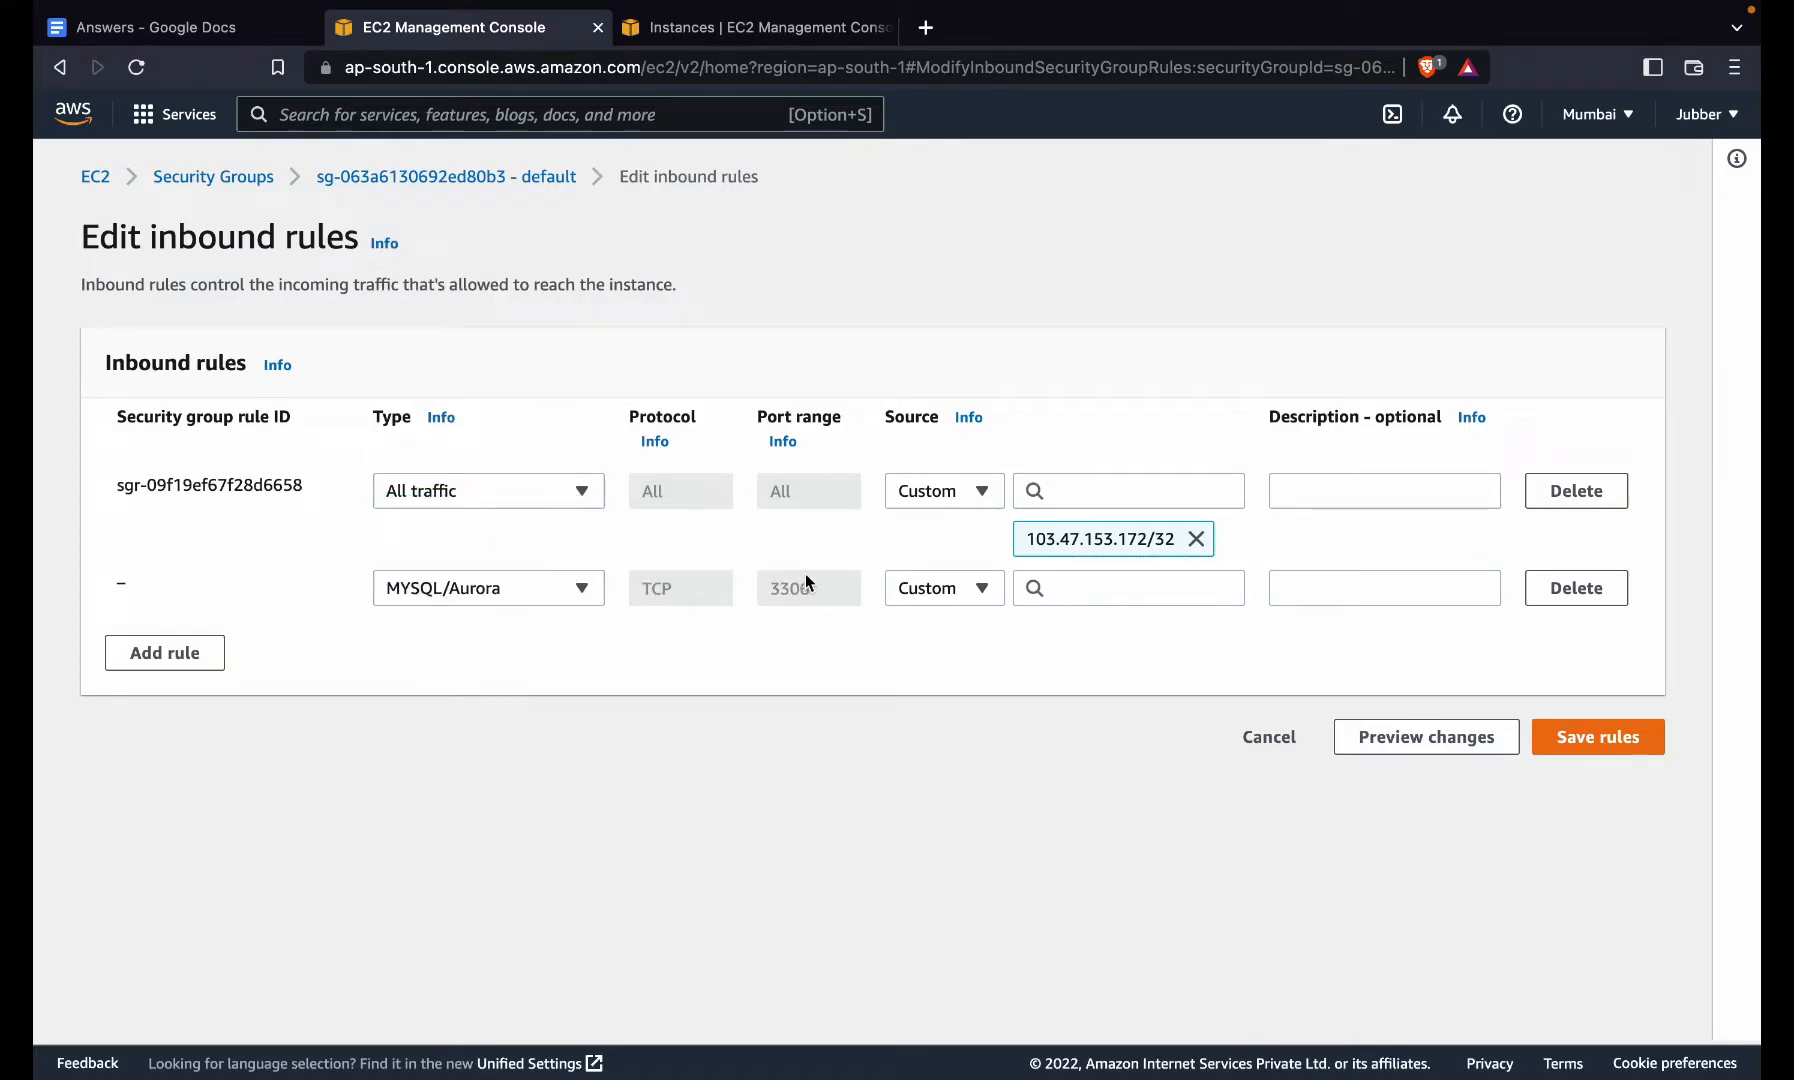
click(917, 589)
click(922, 665)
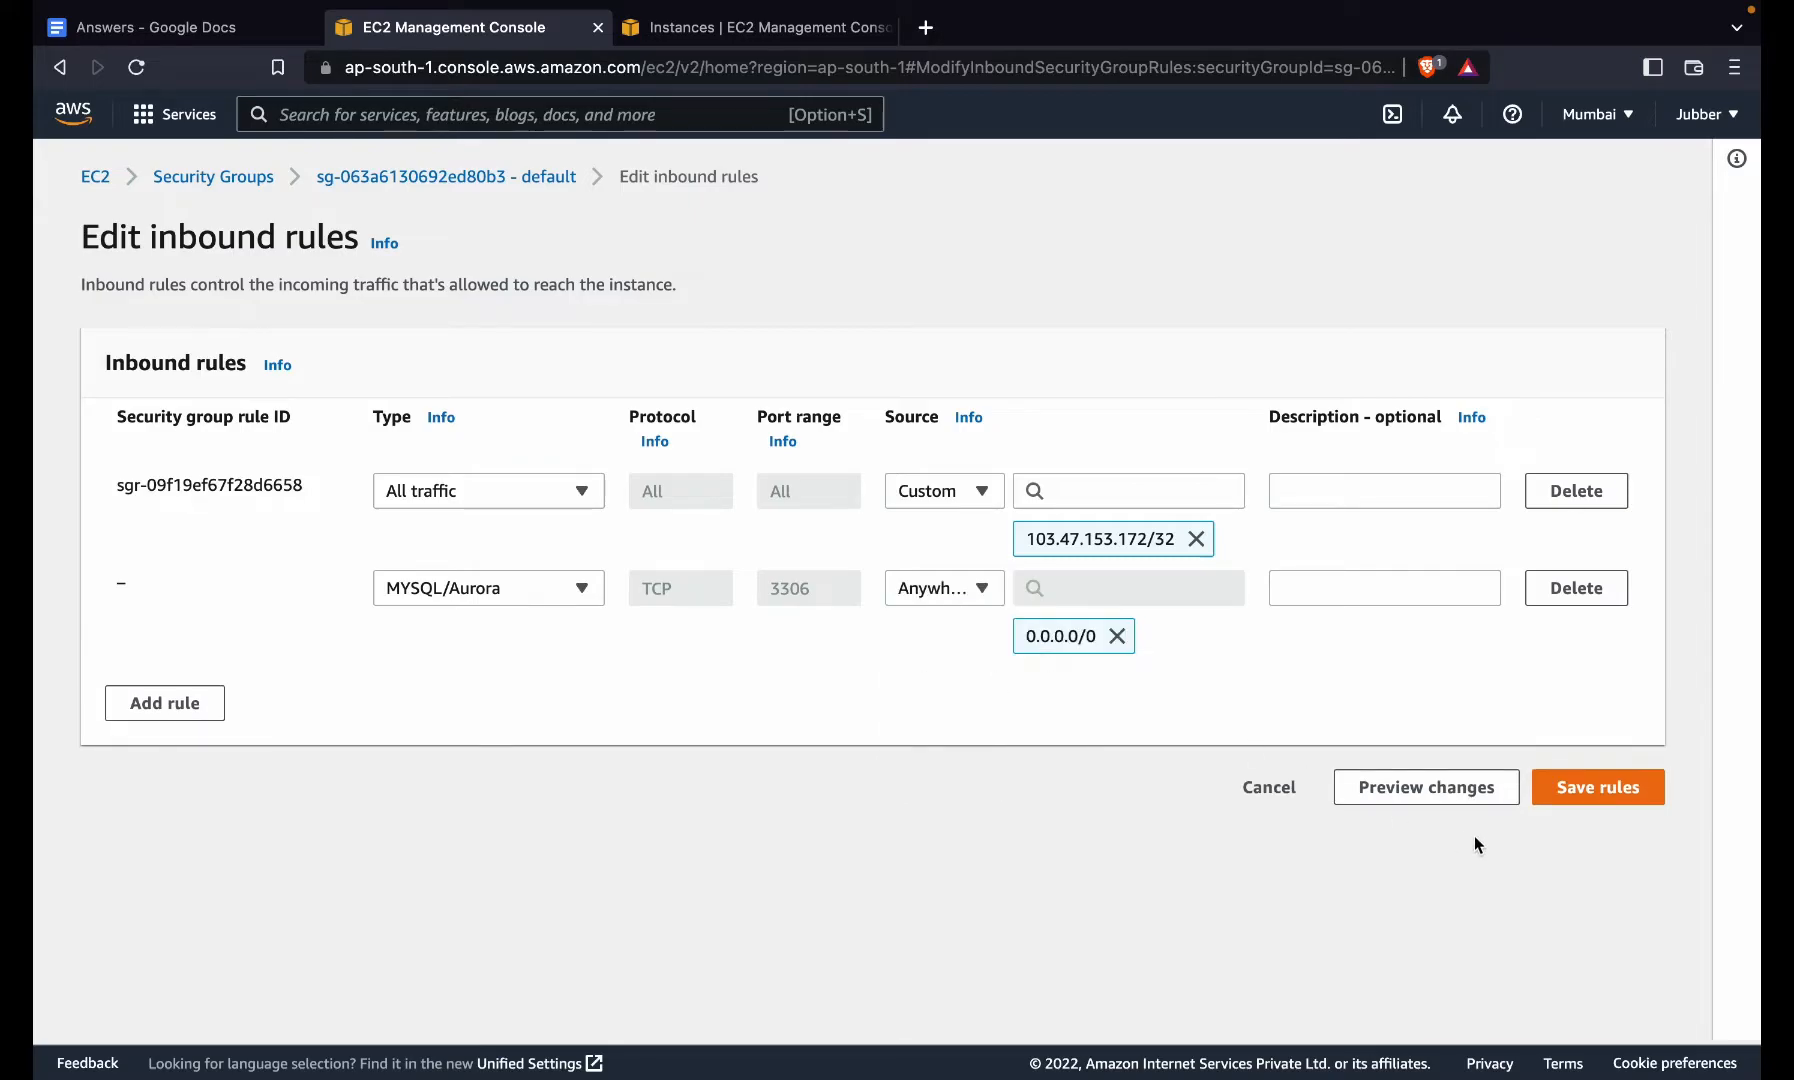
click(1567, 790)
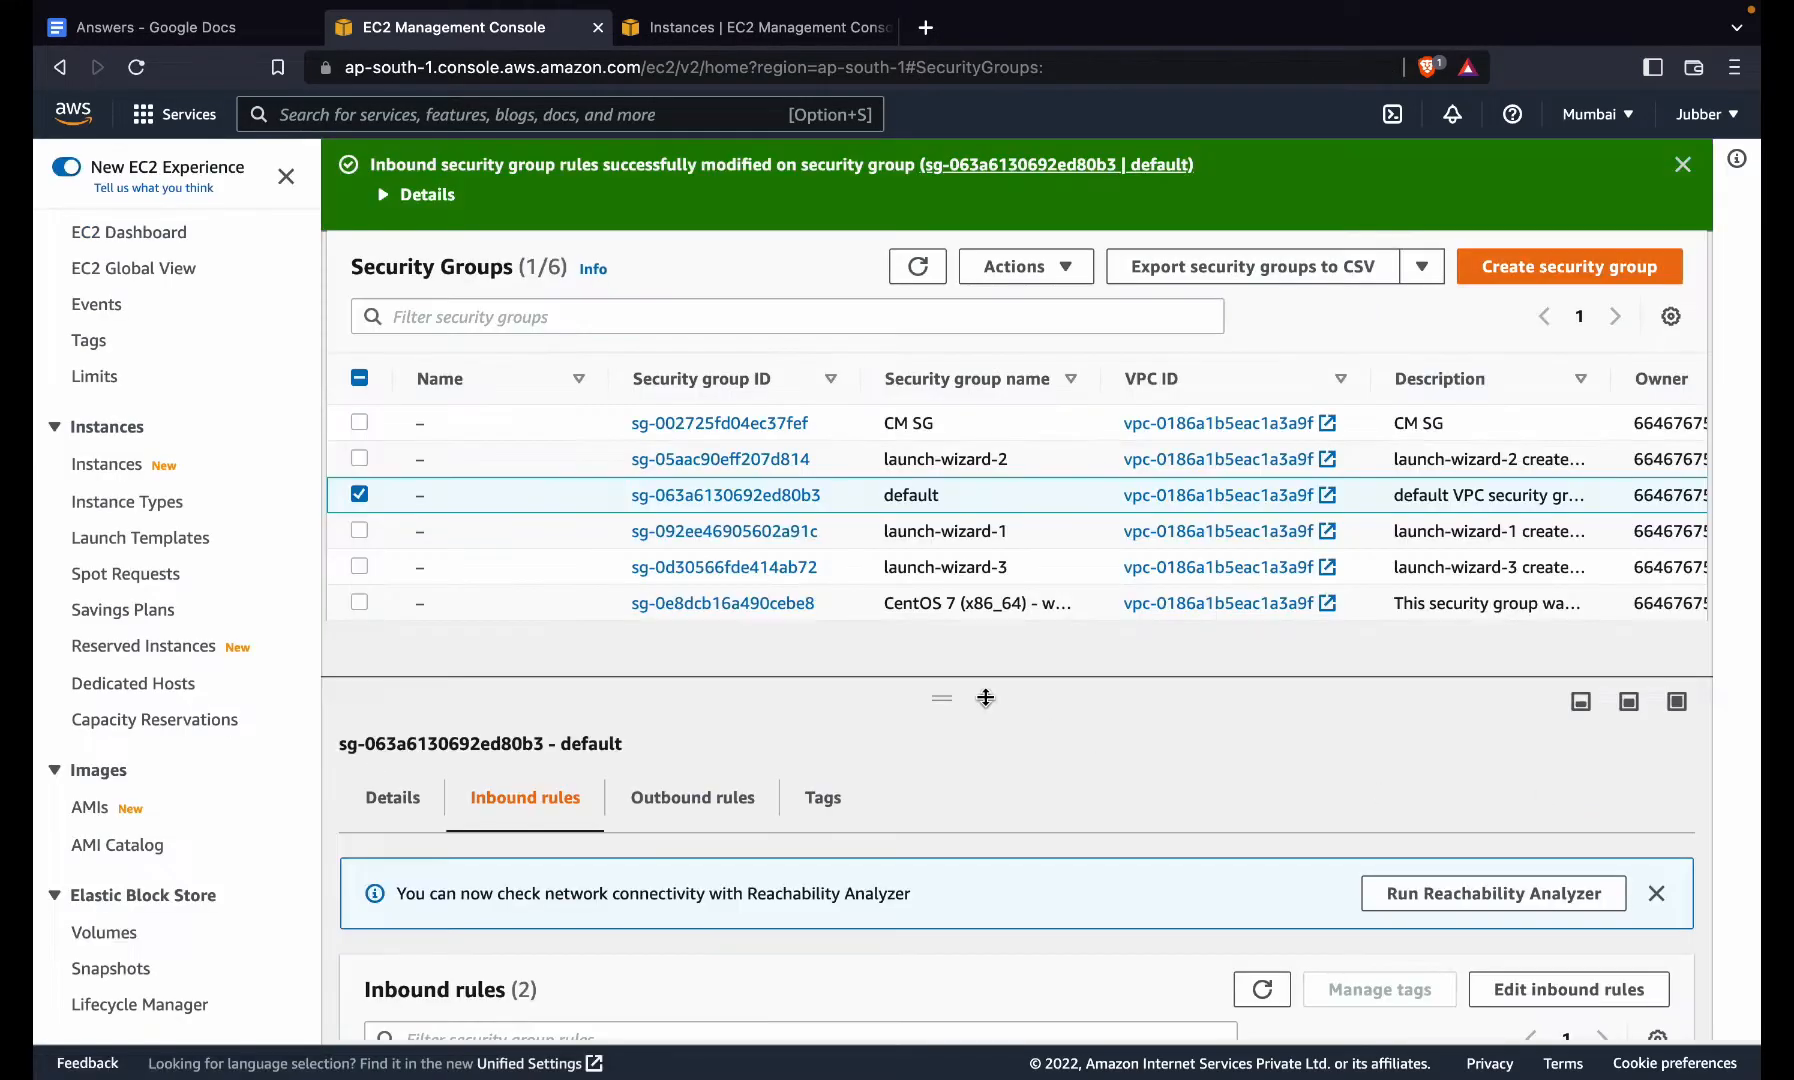
- Suspend the stalled mysql login attempt in the terminal
key(ctrl+Left)
key(ctrl+Right)
key(ctrl+Right)
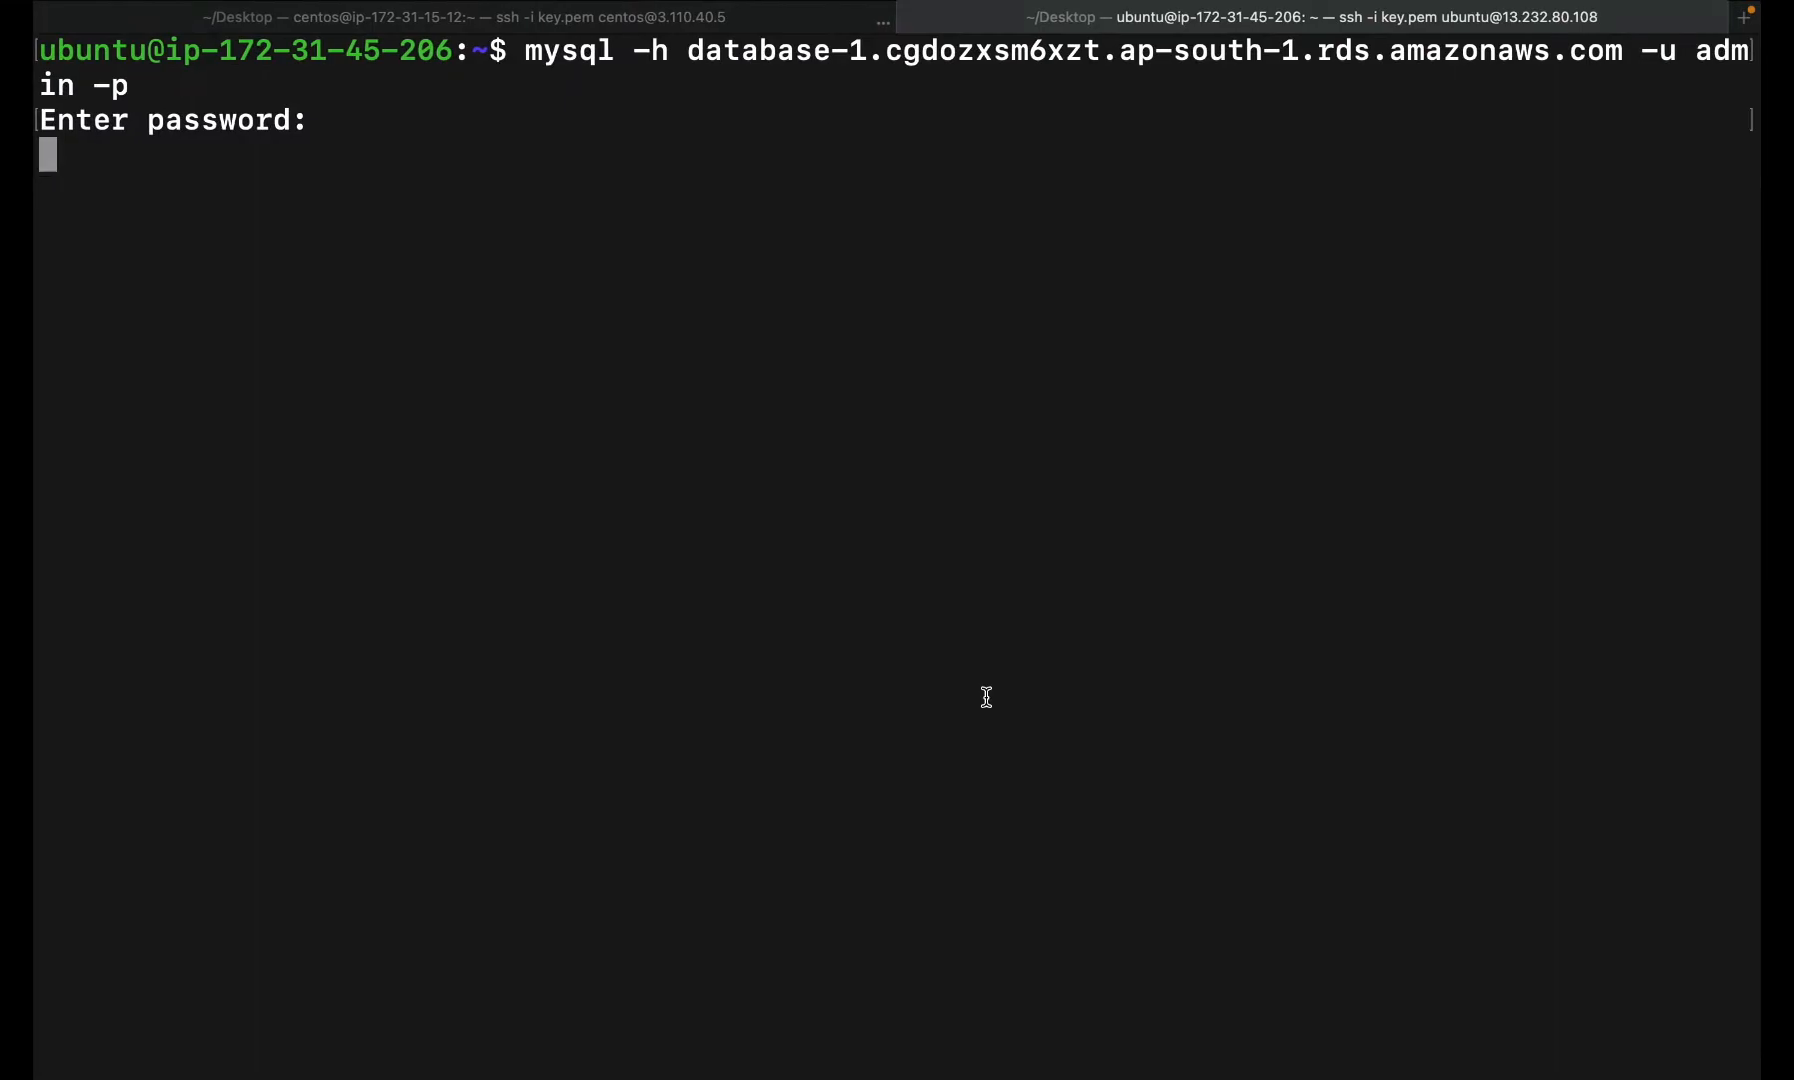
key(ctrl+z)
- Log back into the RDS MySQL server as admin and clear the screen
key(Up)
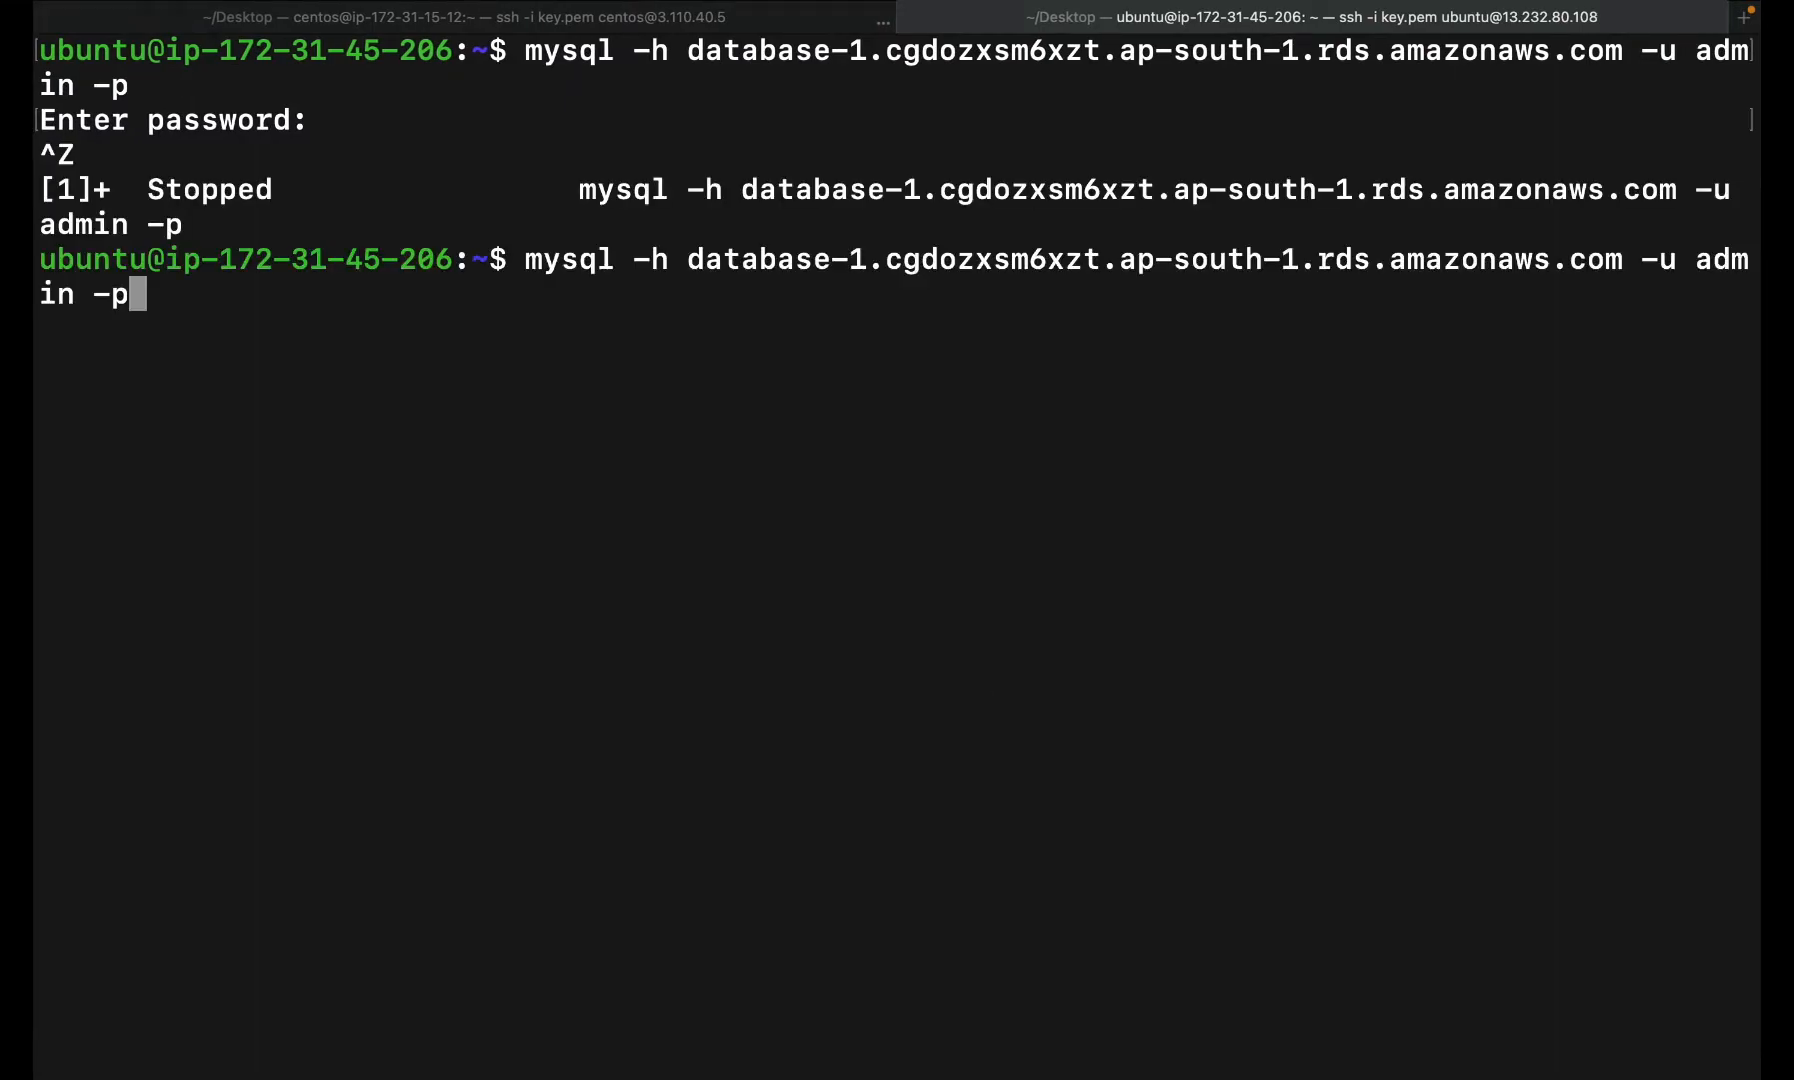
key(Return)
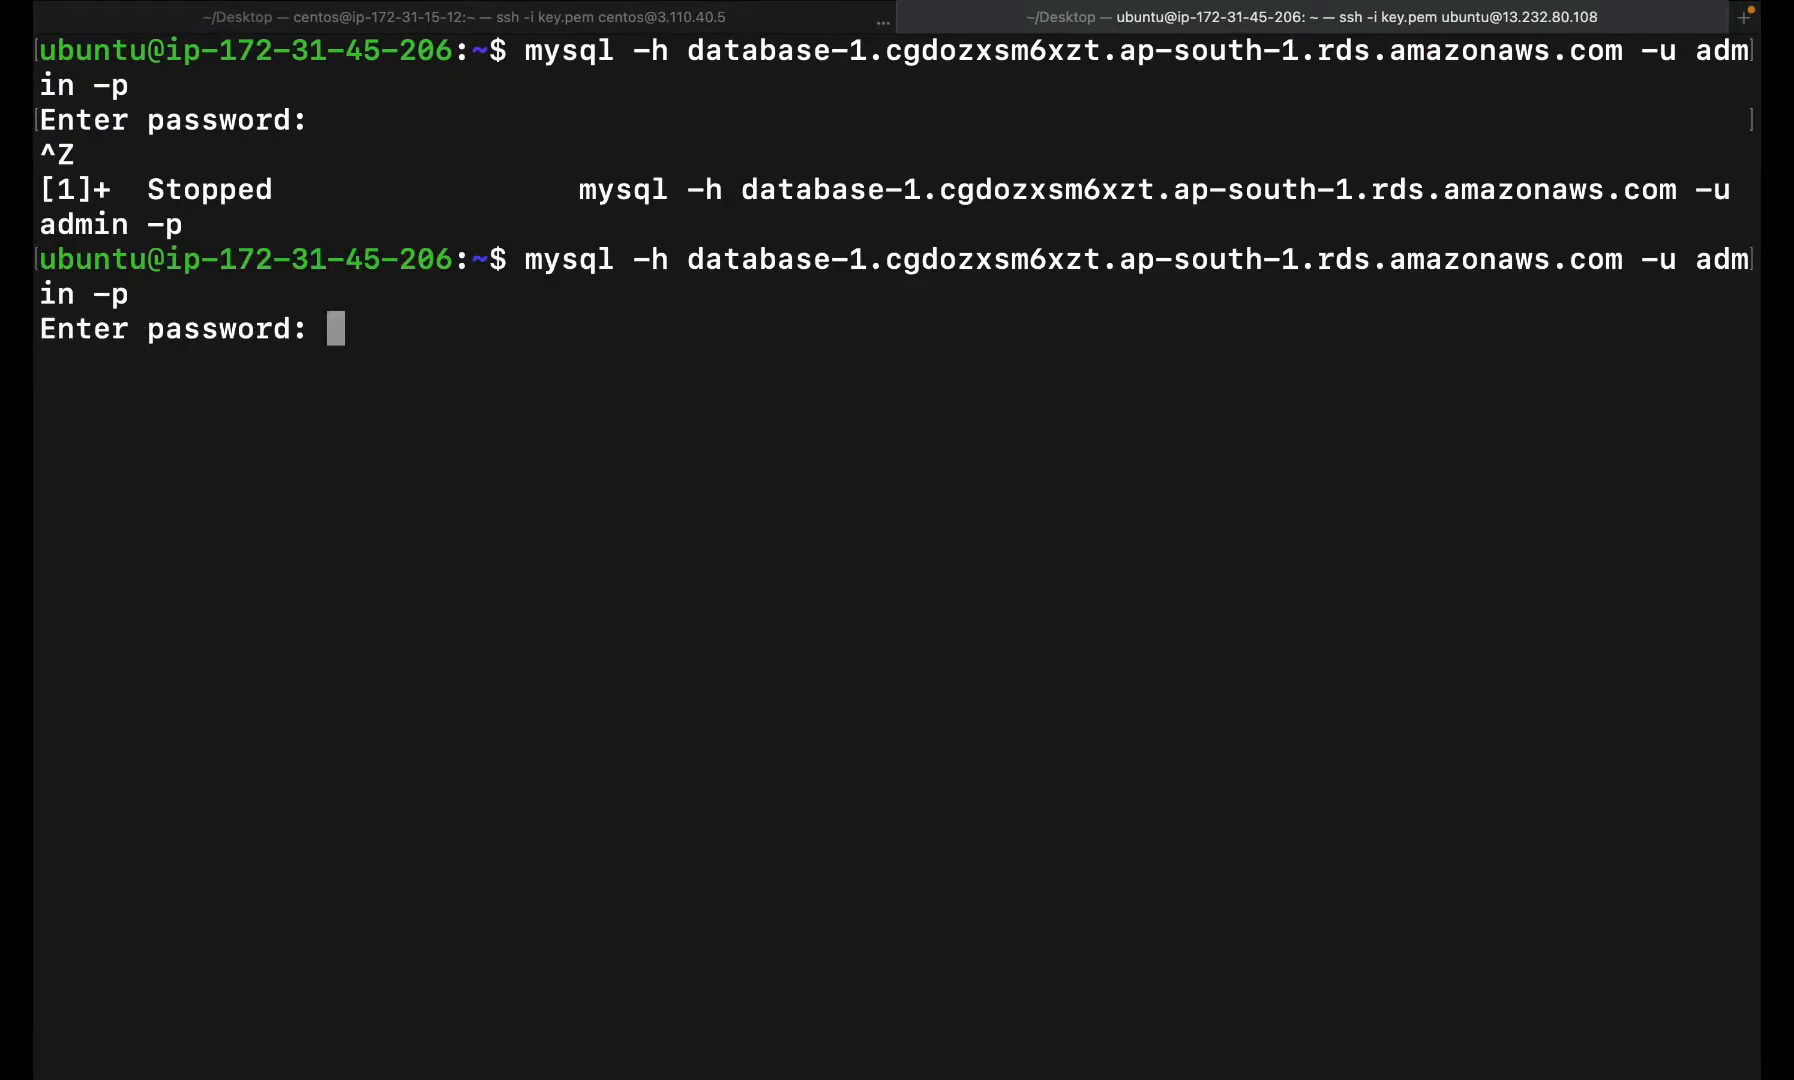
key(Return)
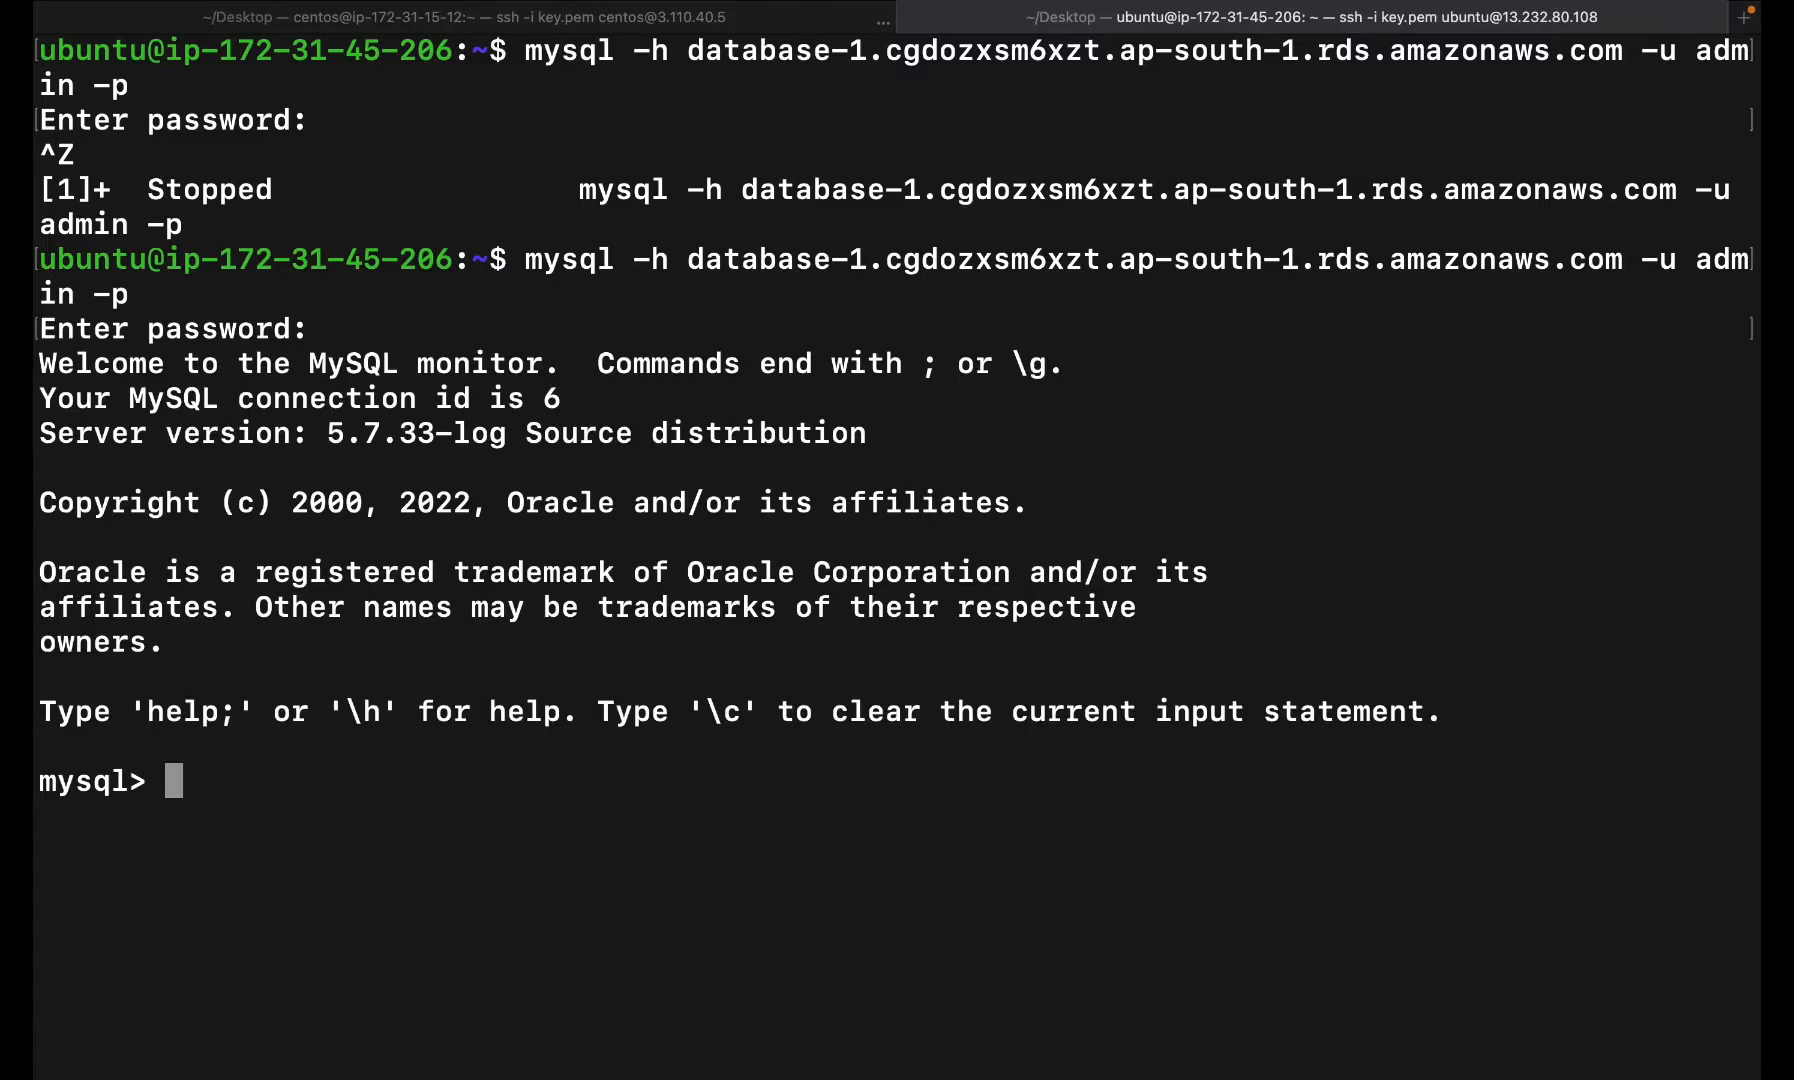
key(ctrl+l)
- Create the scm database and its grants using the SQL statements from the notes
key(ctrl+Right)
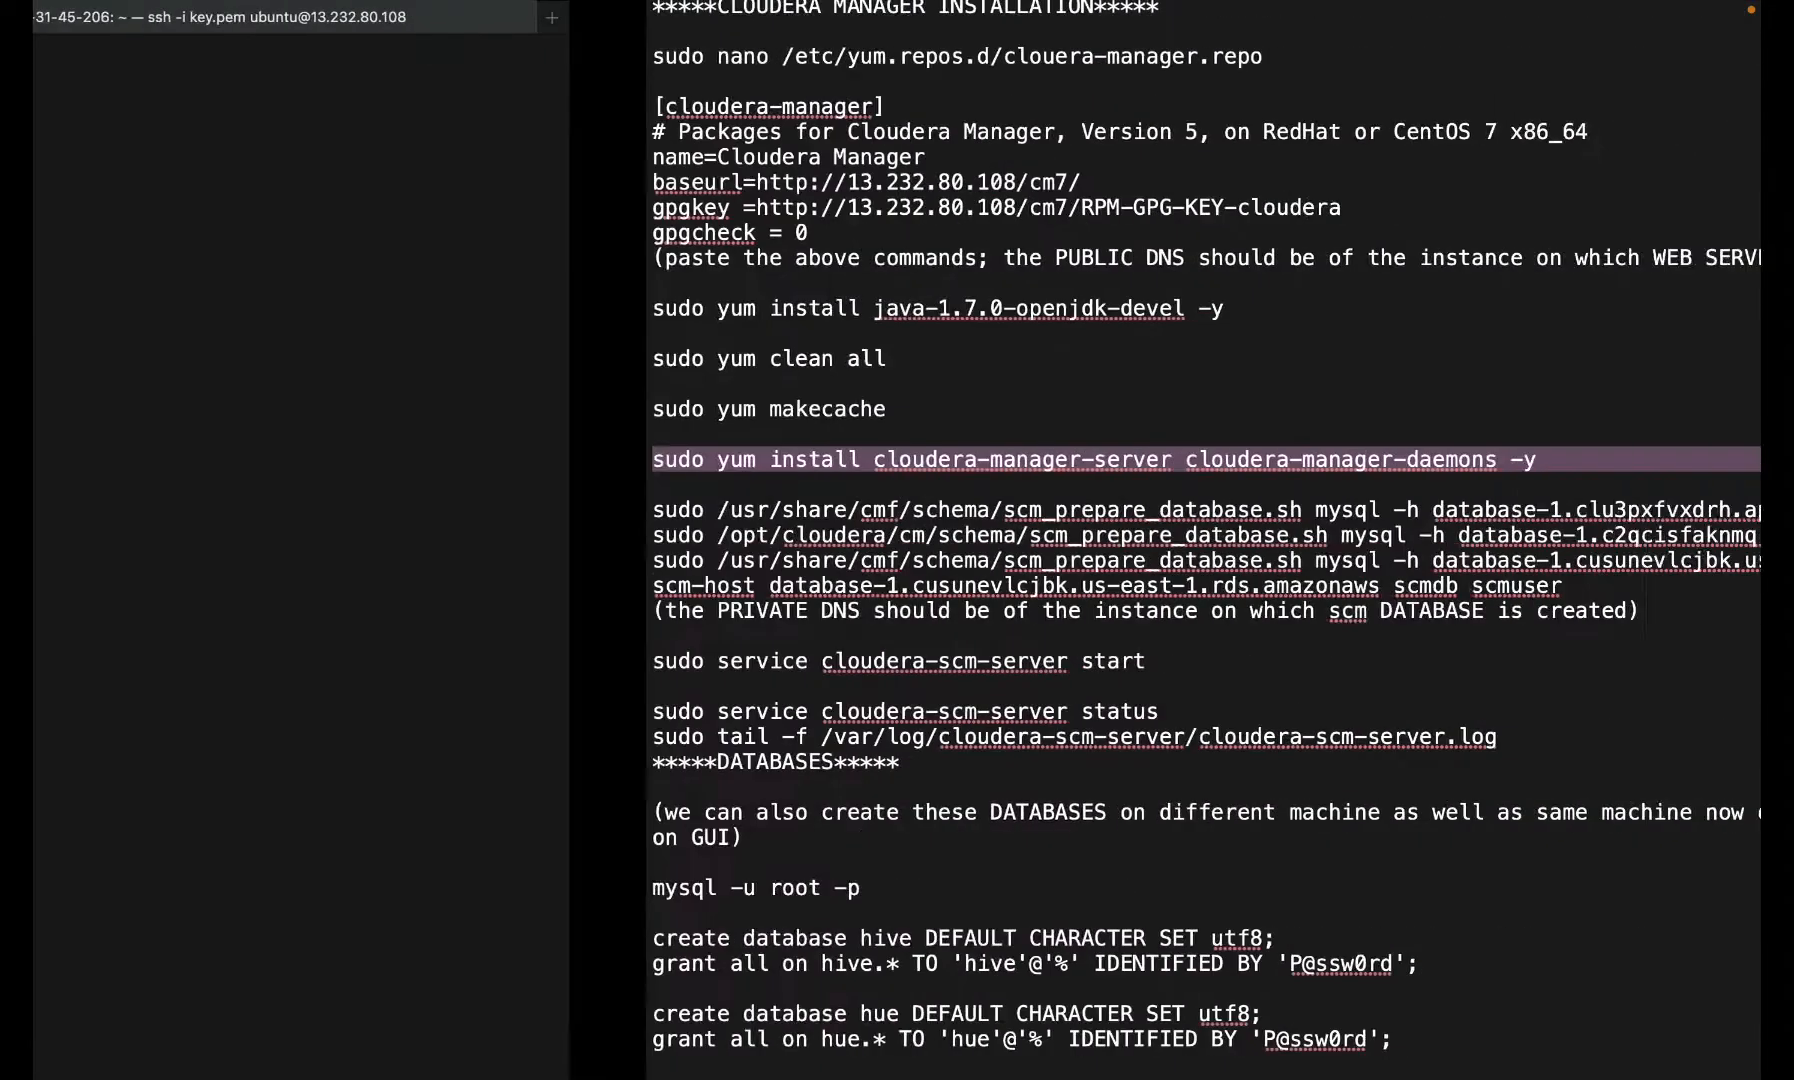
scroll(986, 697, up, 20)
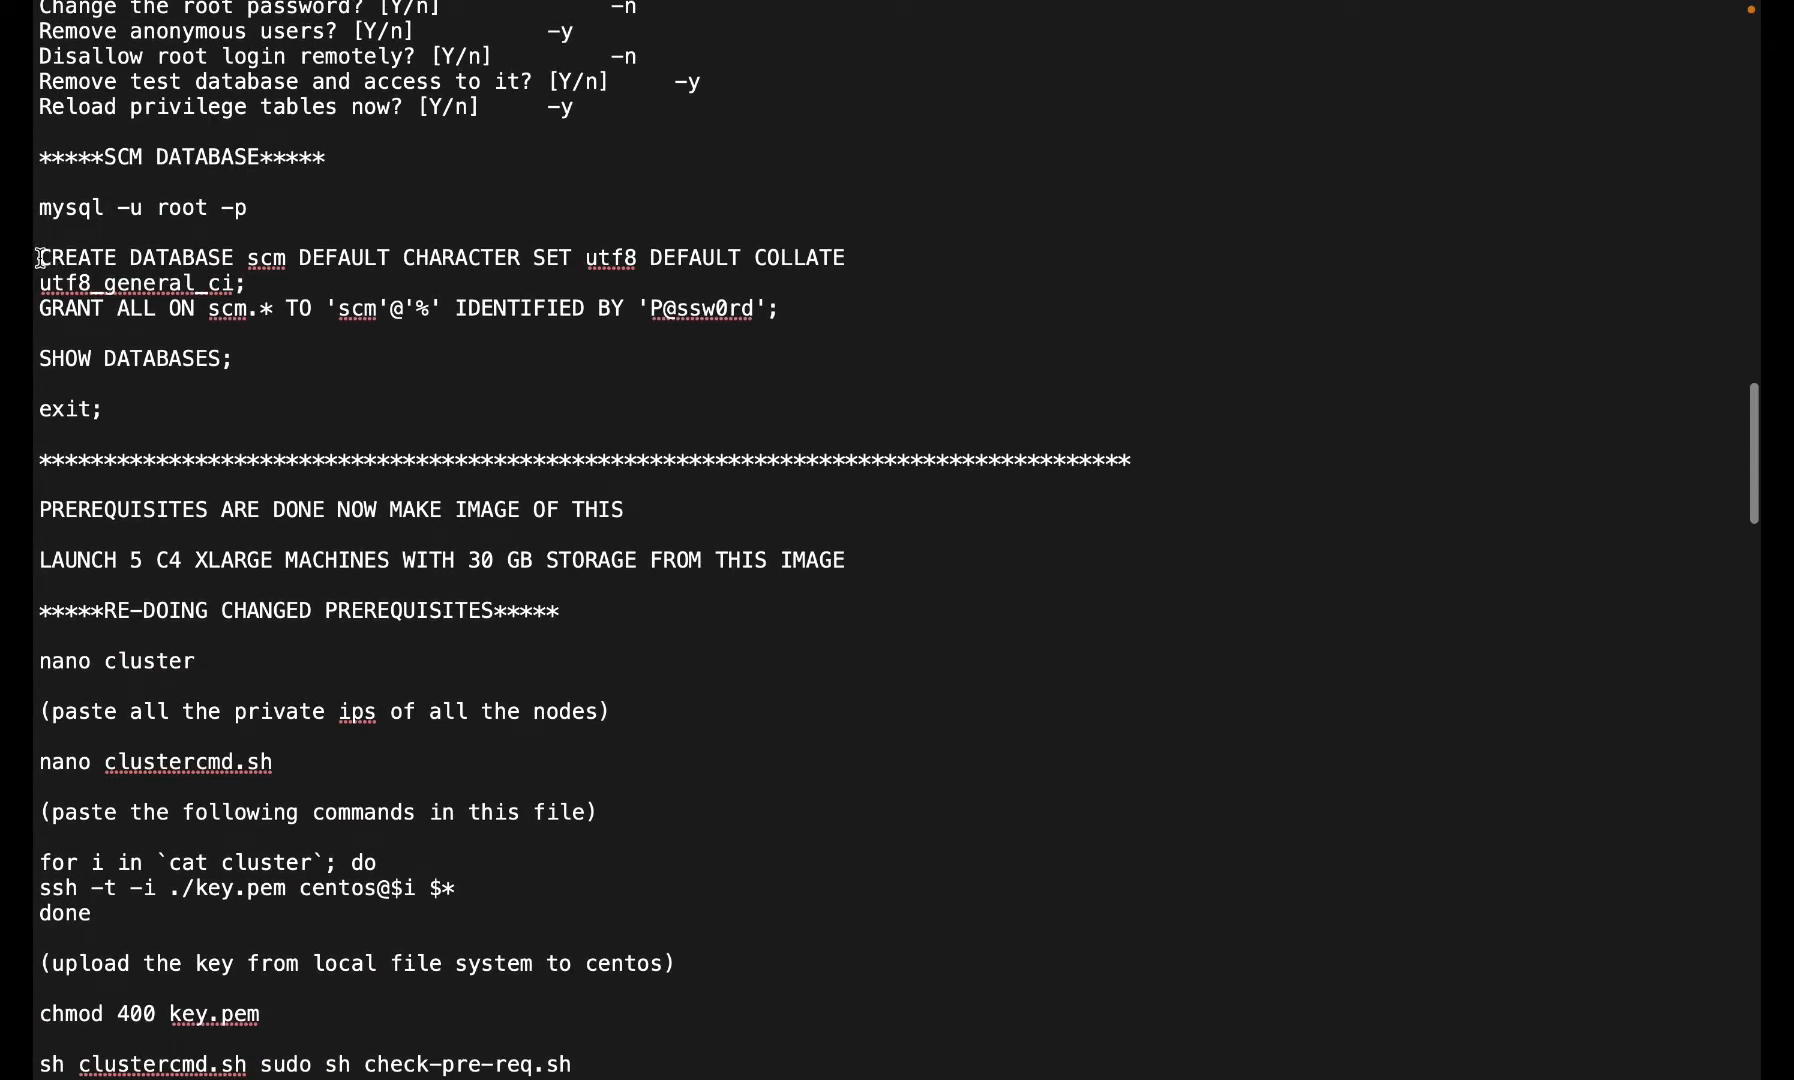
drag(40, 258, 245, 370)
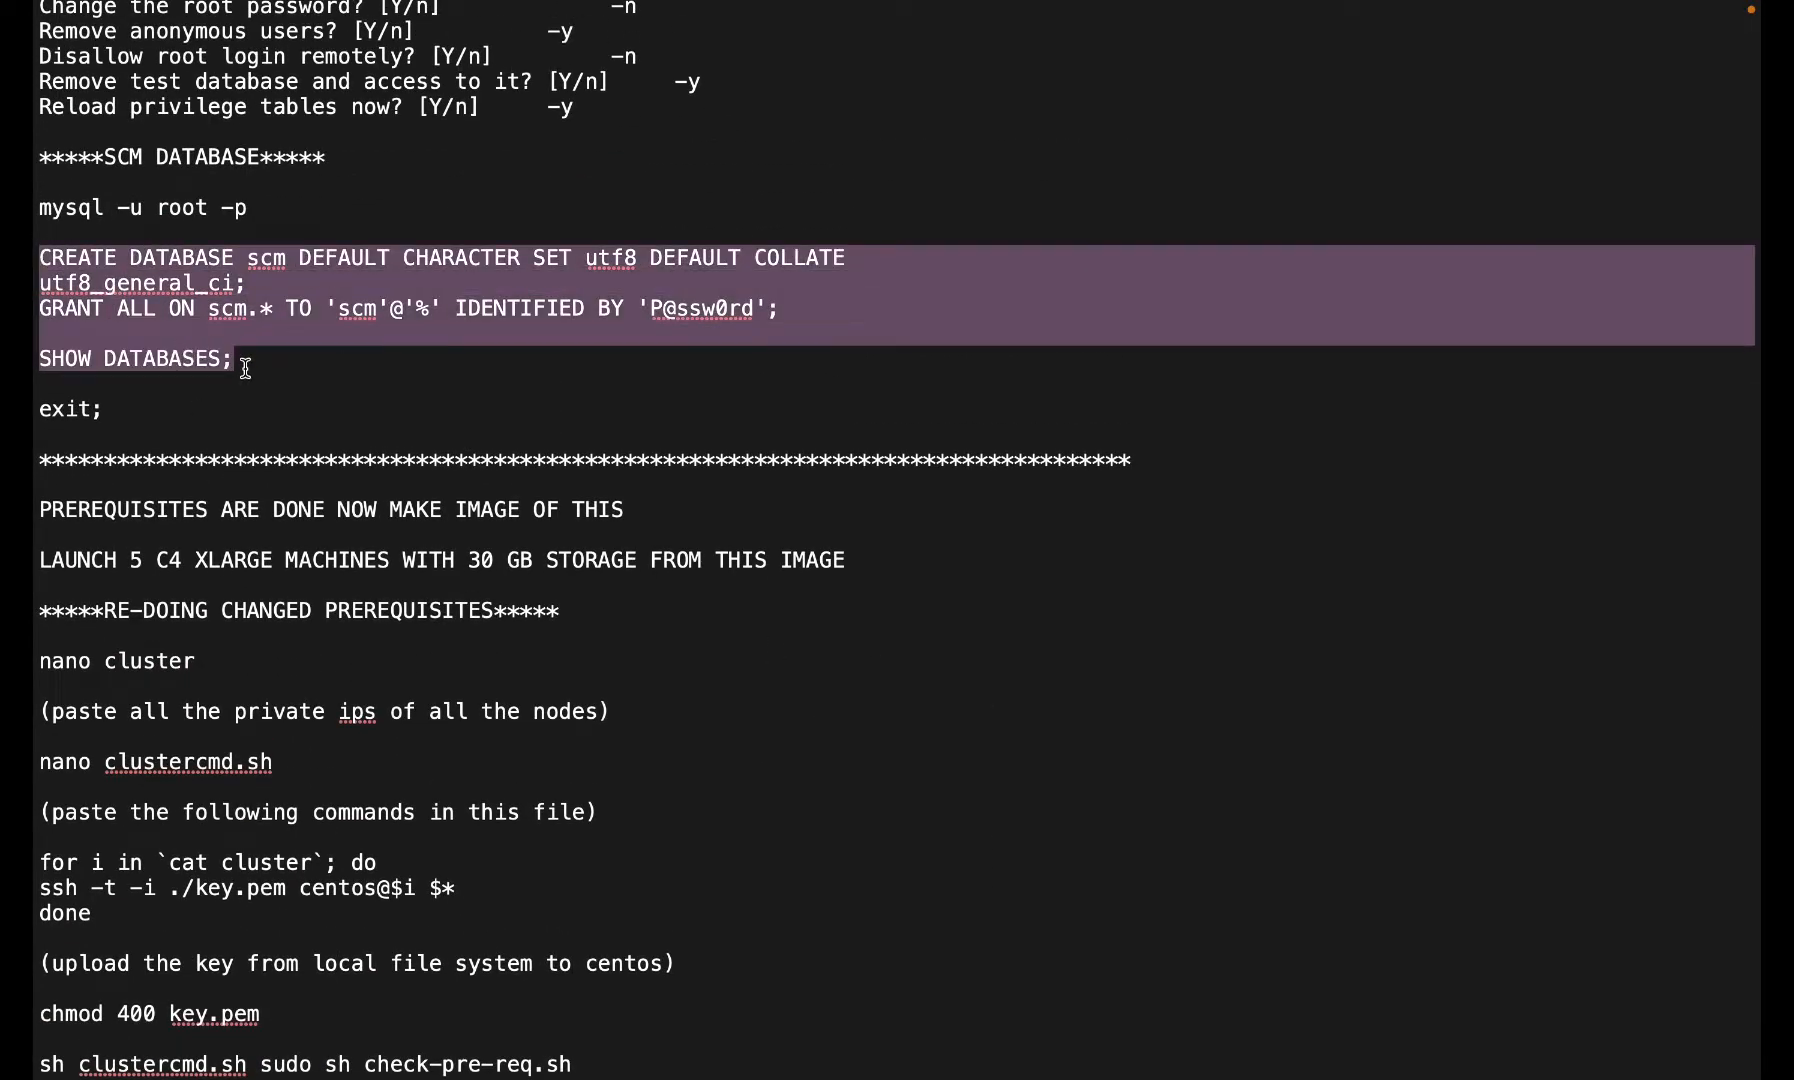
key(super+c)
key(super+Tab)
key(super+v)
- Create the hive, hue, rman, navs, navms, oozie, actmo and sentry databases, then suspend mysql
key(super+Tab)
scroll(245, 368, right, 2)
scroll(245, 368, up, 15)
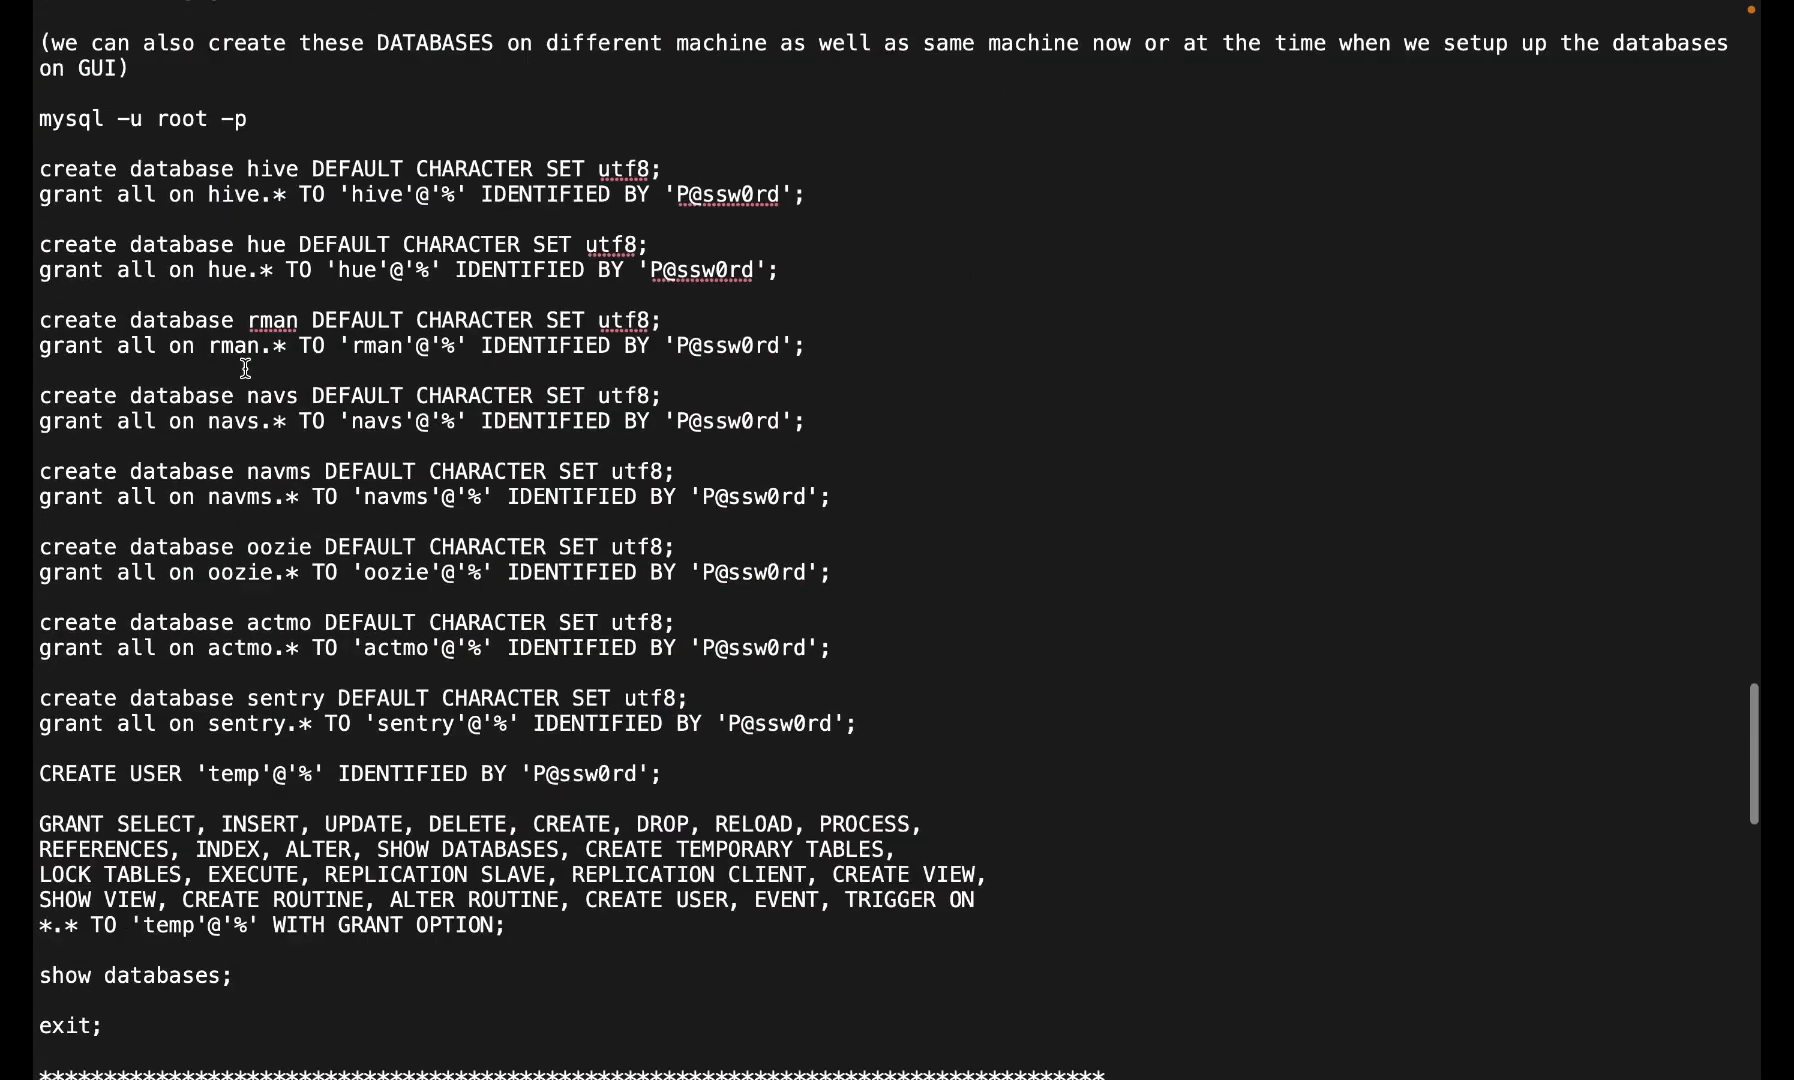
drag(36, 294, 524, 1015)
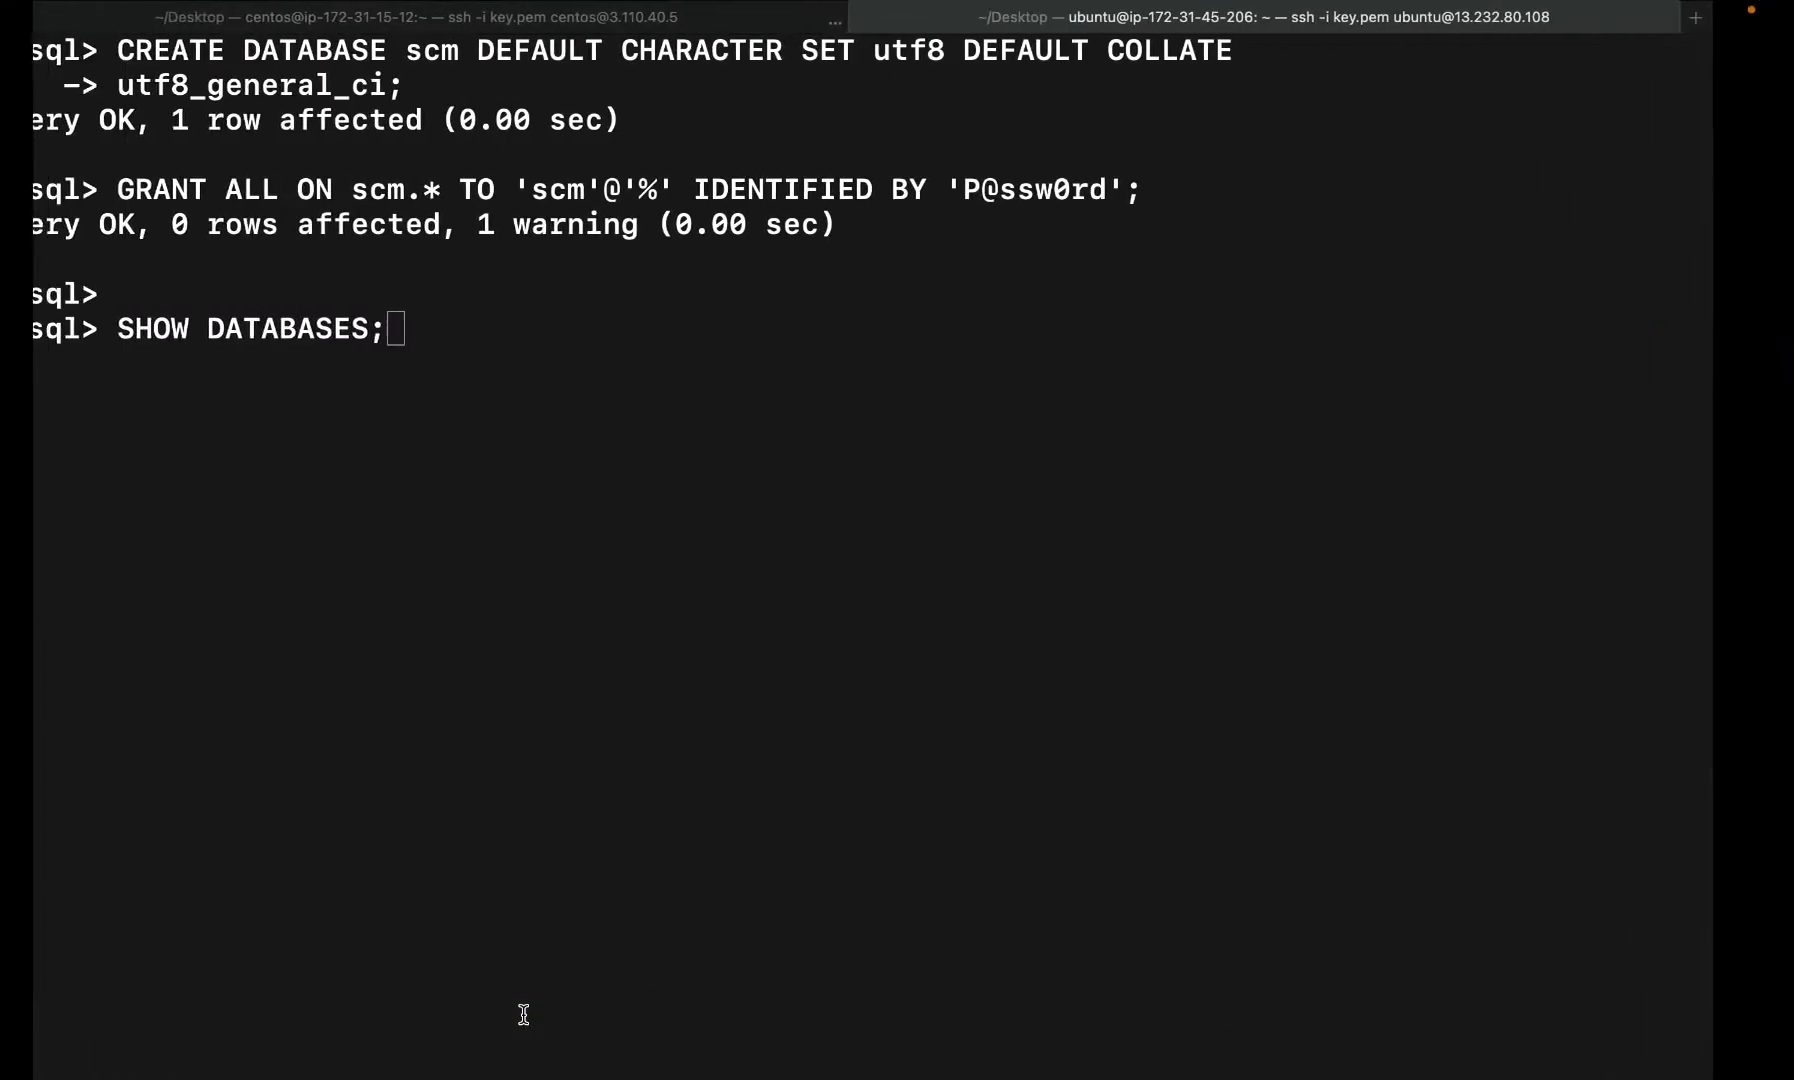
key(Return)
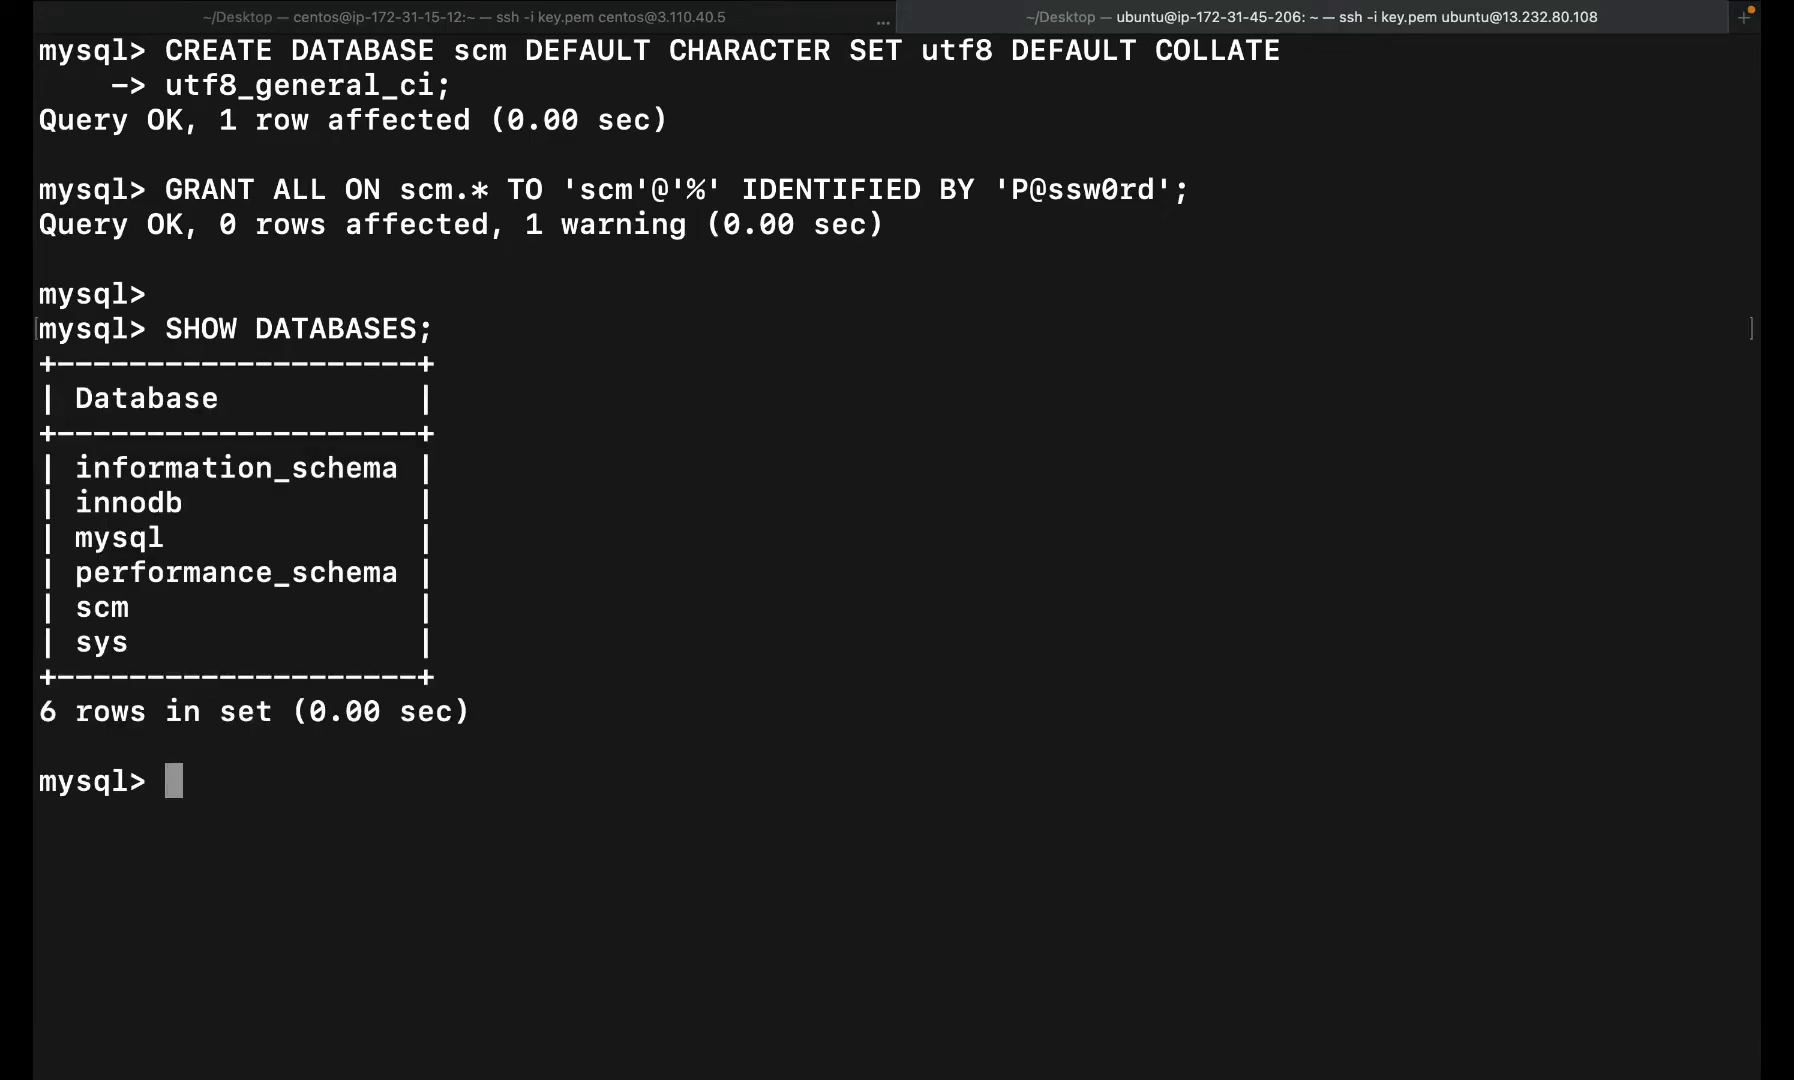
key(super+v)
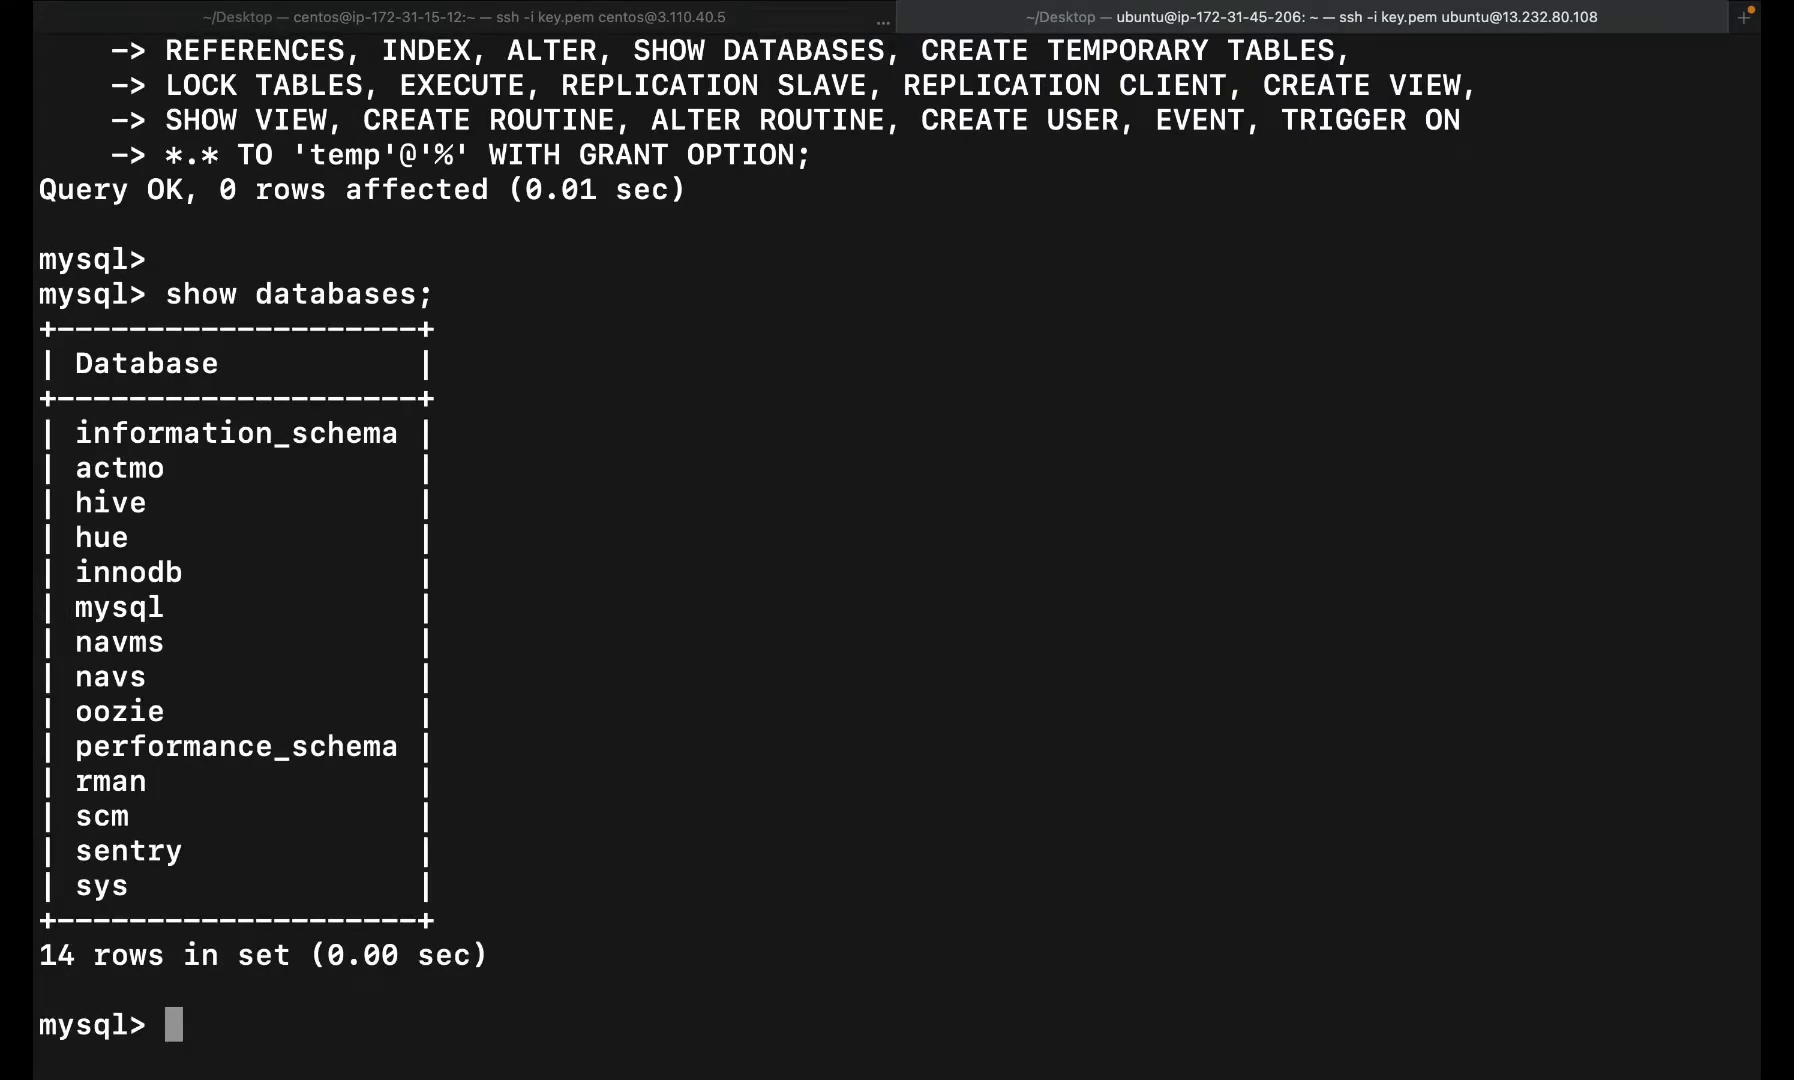
key(ctrl+z)
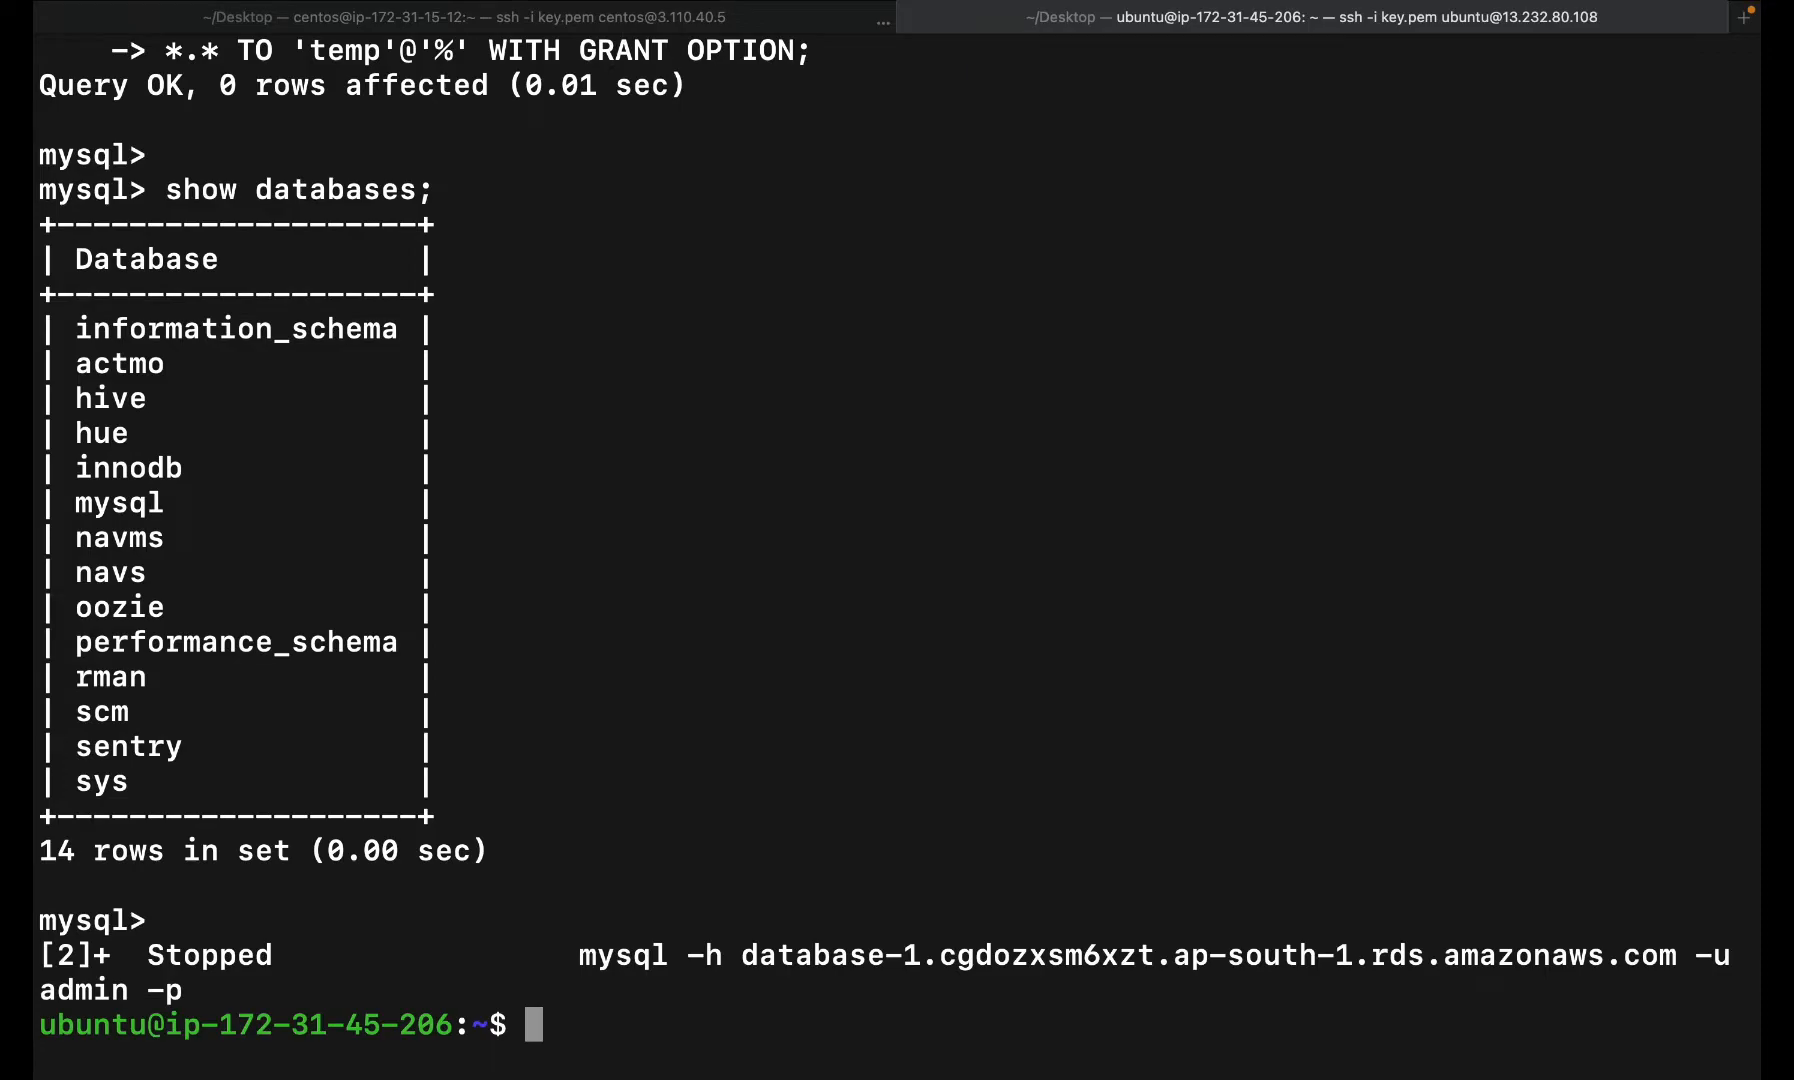
click(632, 16)
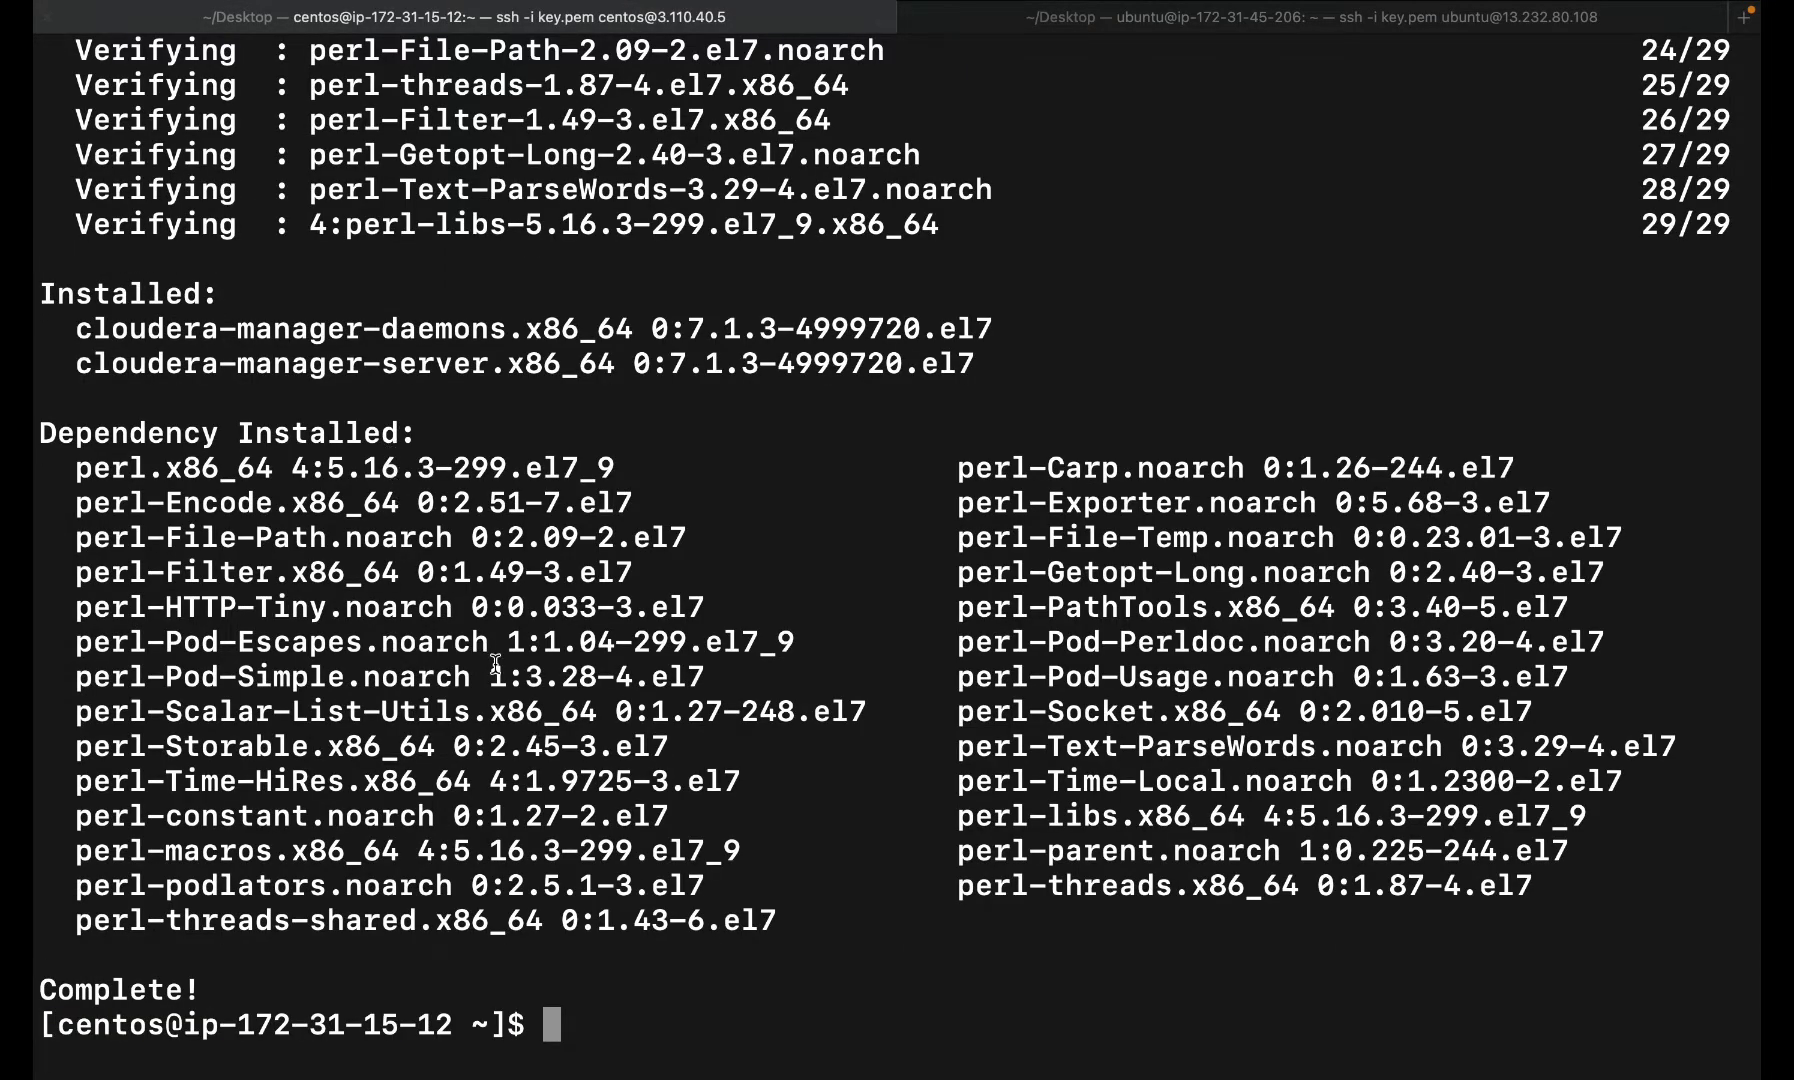
- Navigate back to the RDS database-1 details page and select its Endpoint address
key(ctrl+Right)
key(ctrl+Left)
key(ctrl+Left)
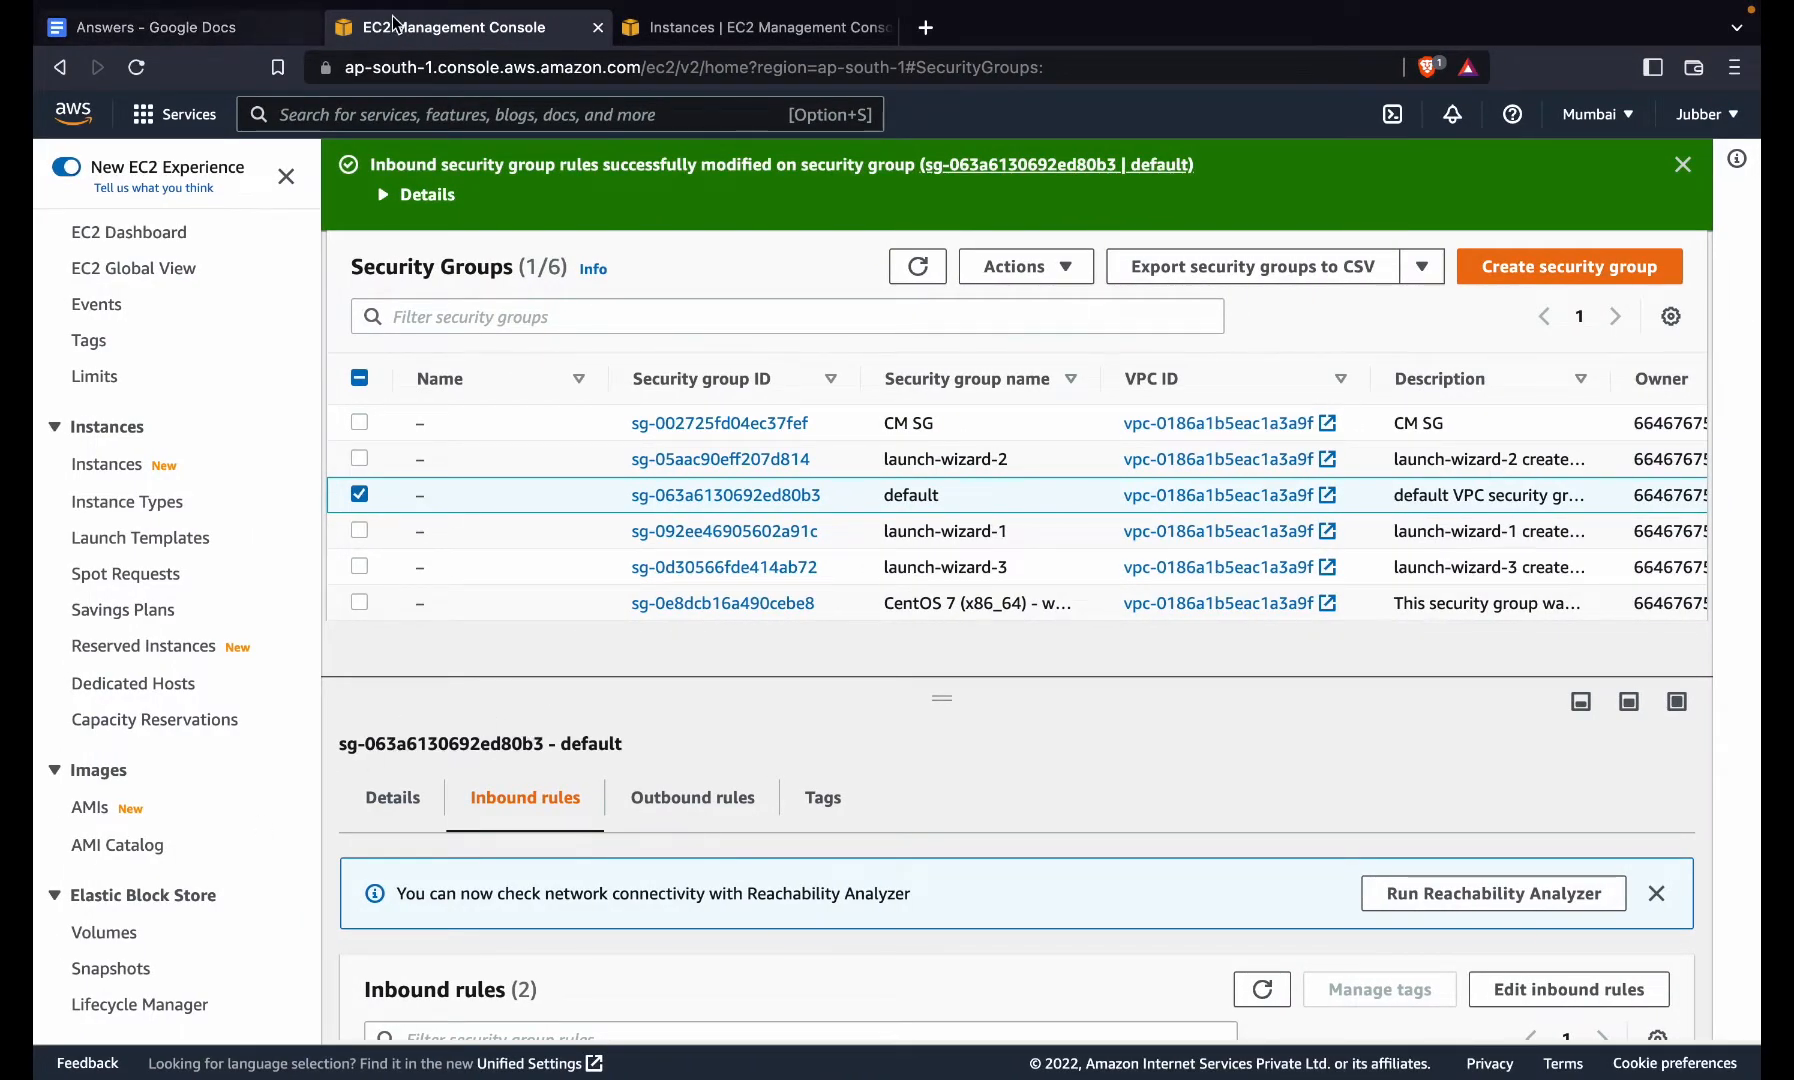
click(60, 67)
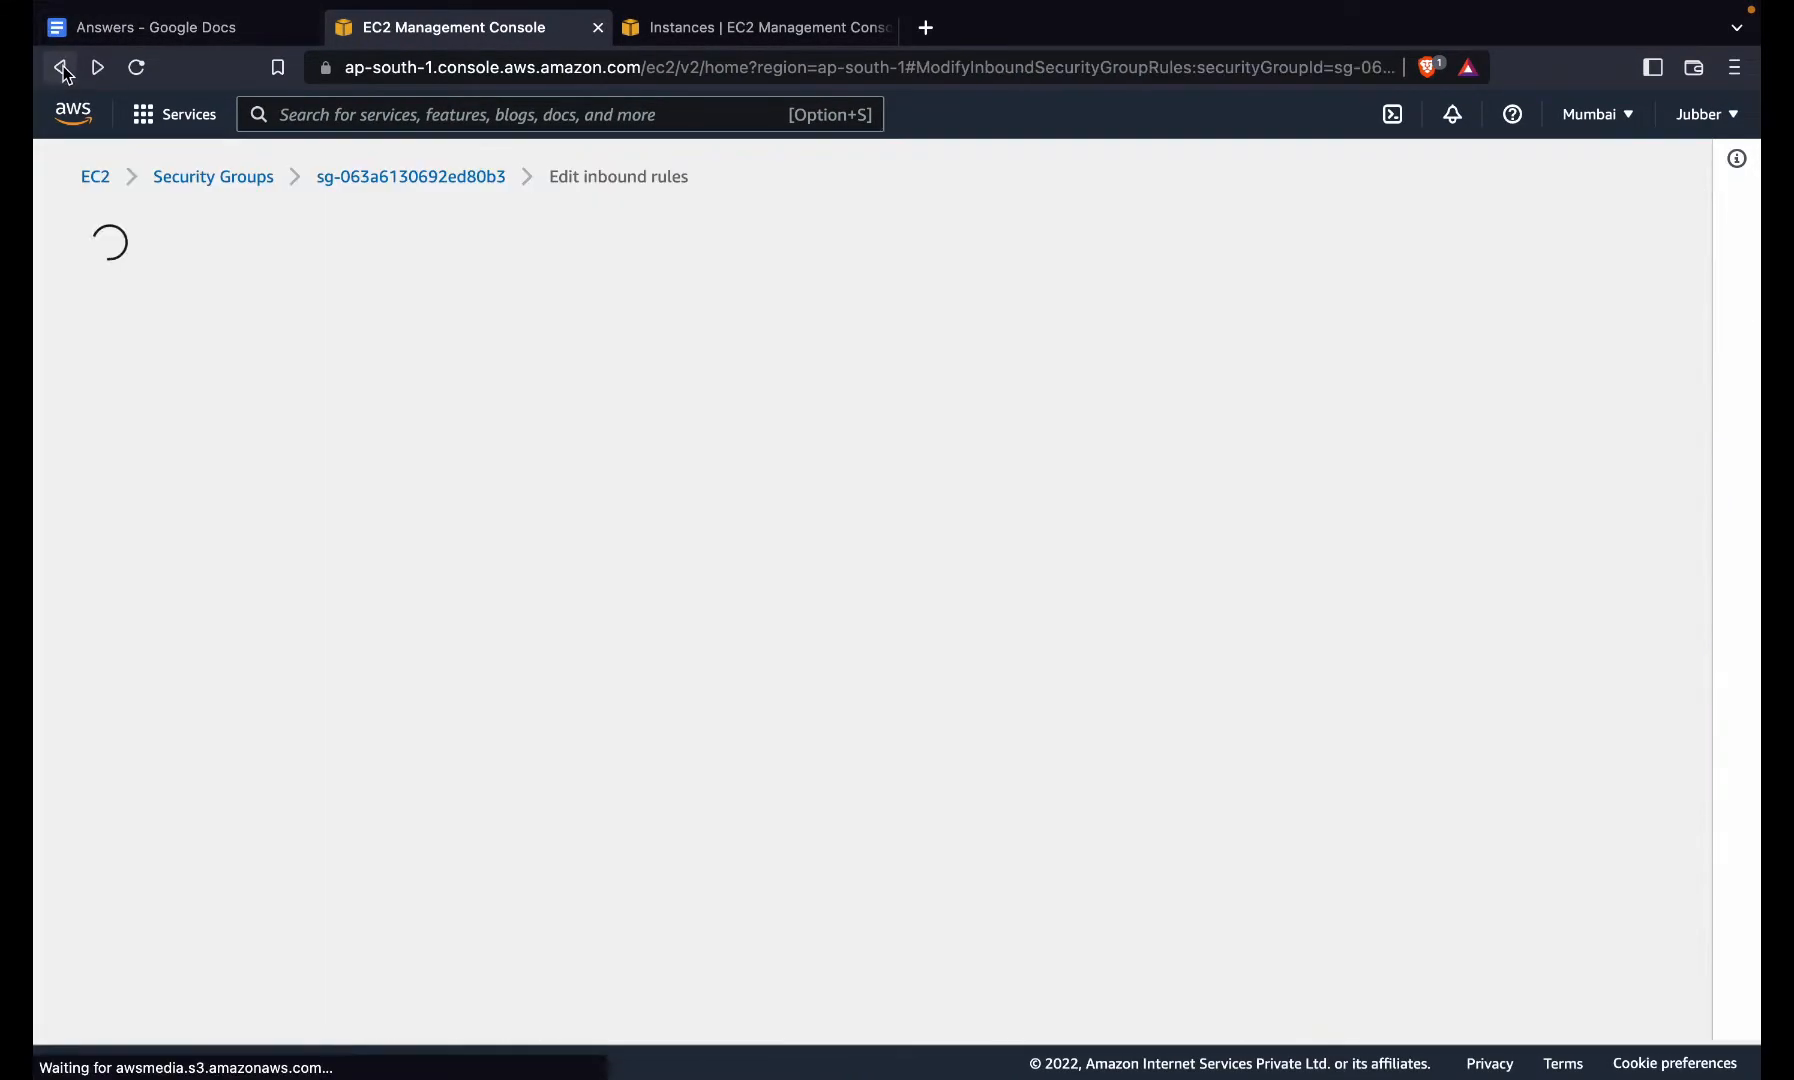
click(60, 67)
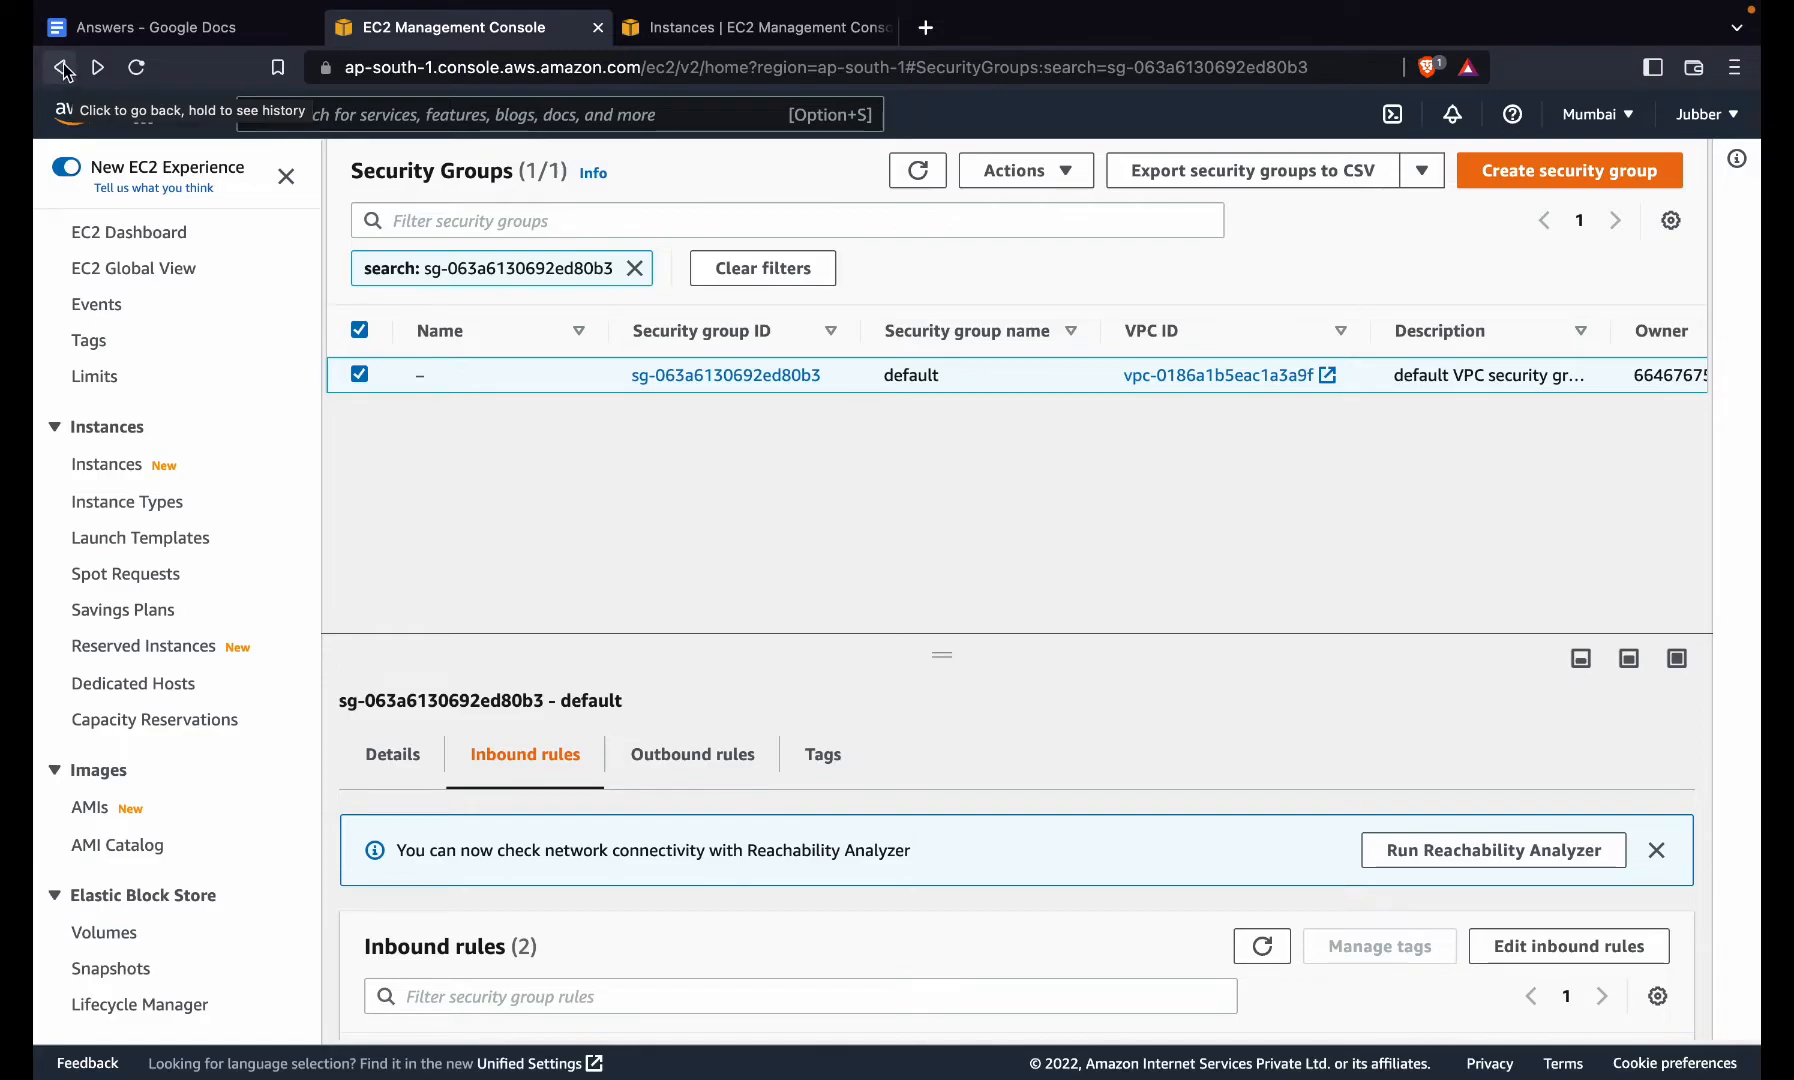
click(63, 67)
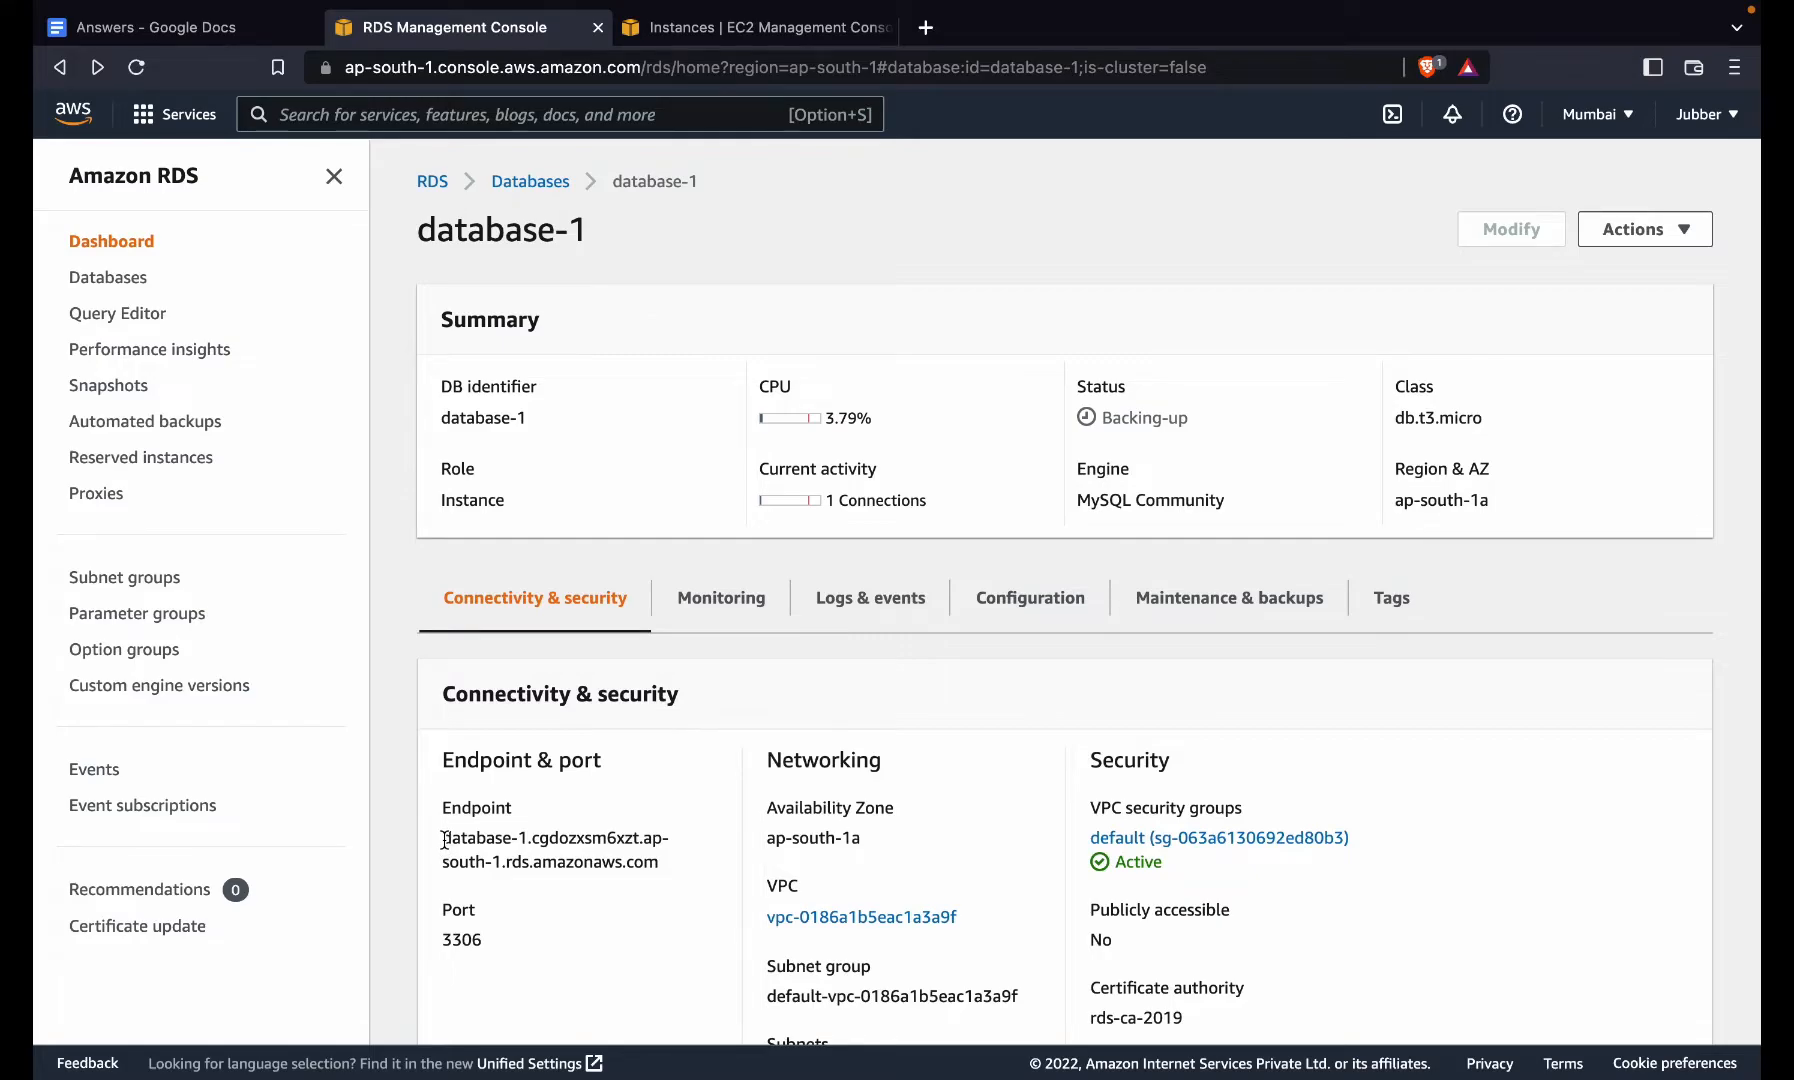
drag(443, 845, 633, 878)
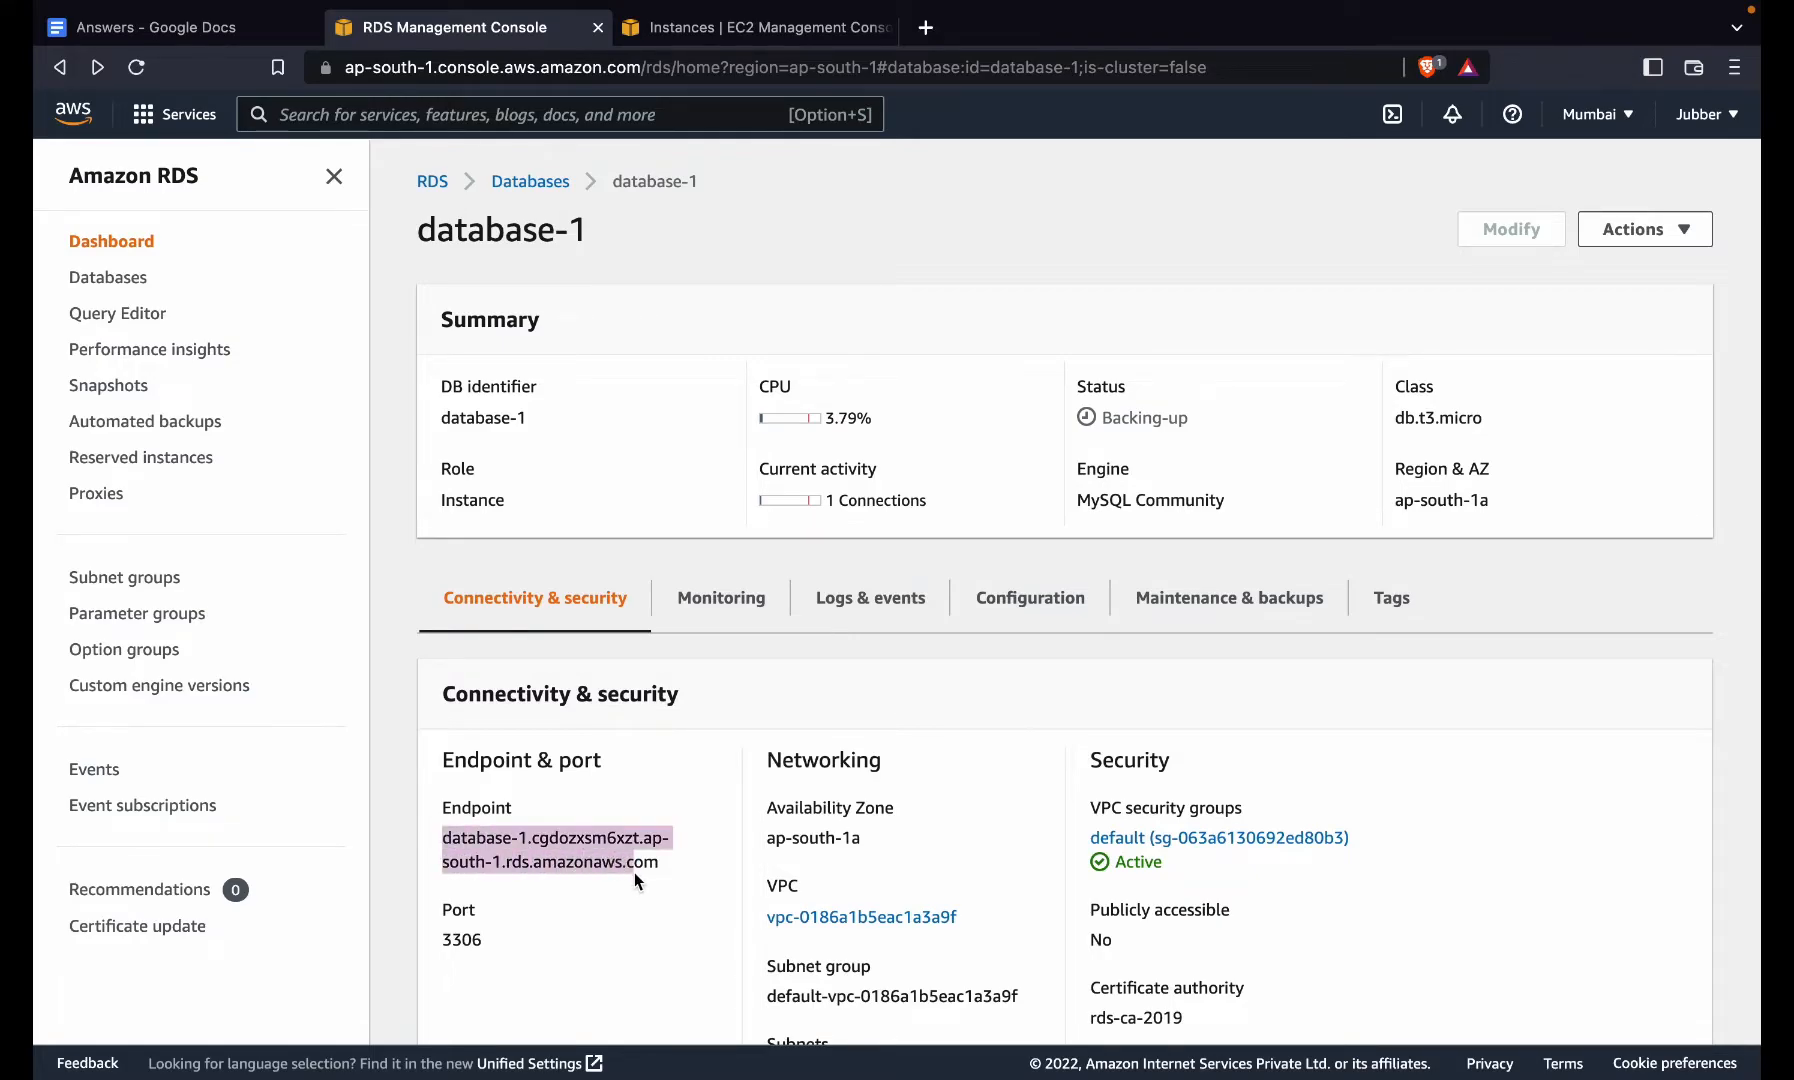
- Point the scm_prepare_database.sh command at the database-1 endpoint and run it successfully
key(ctrl+Right)
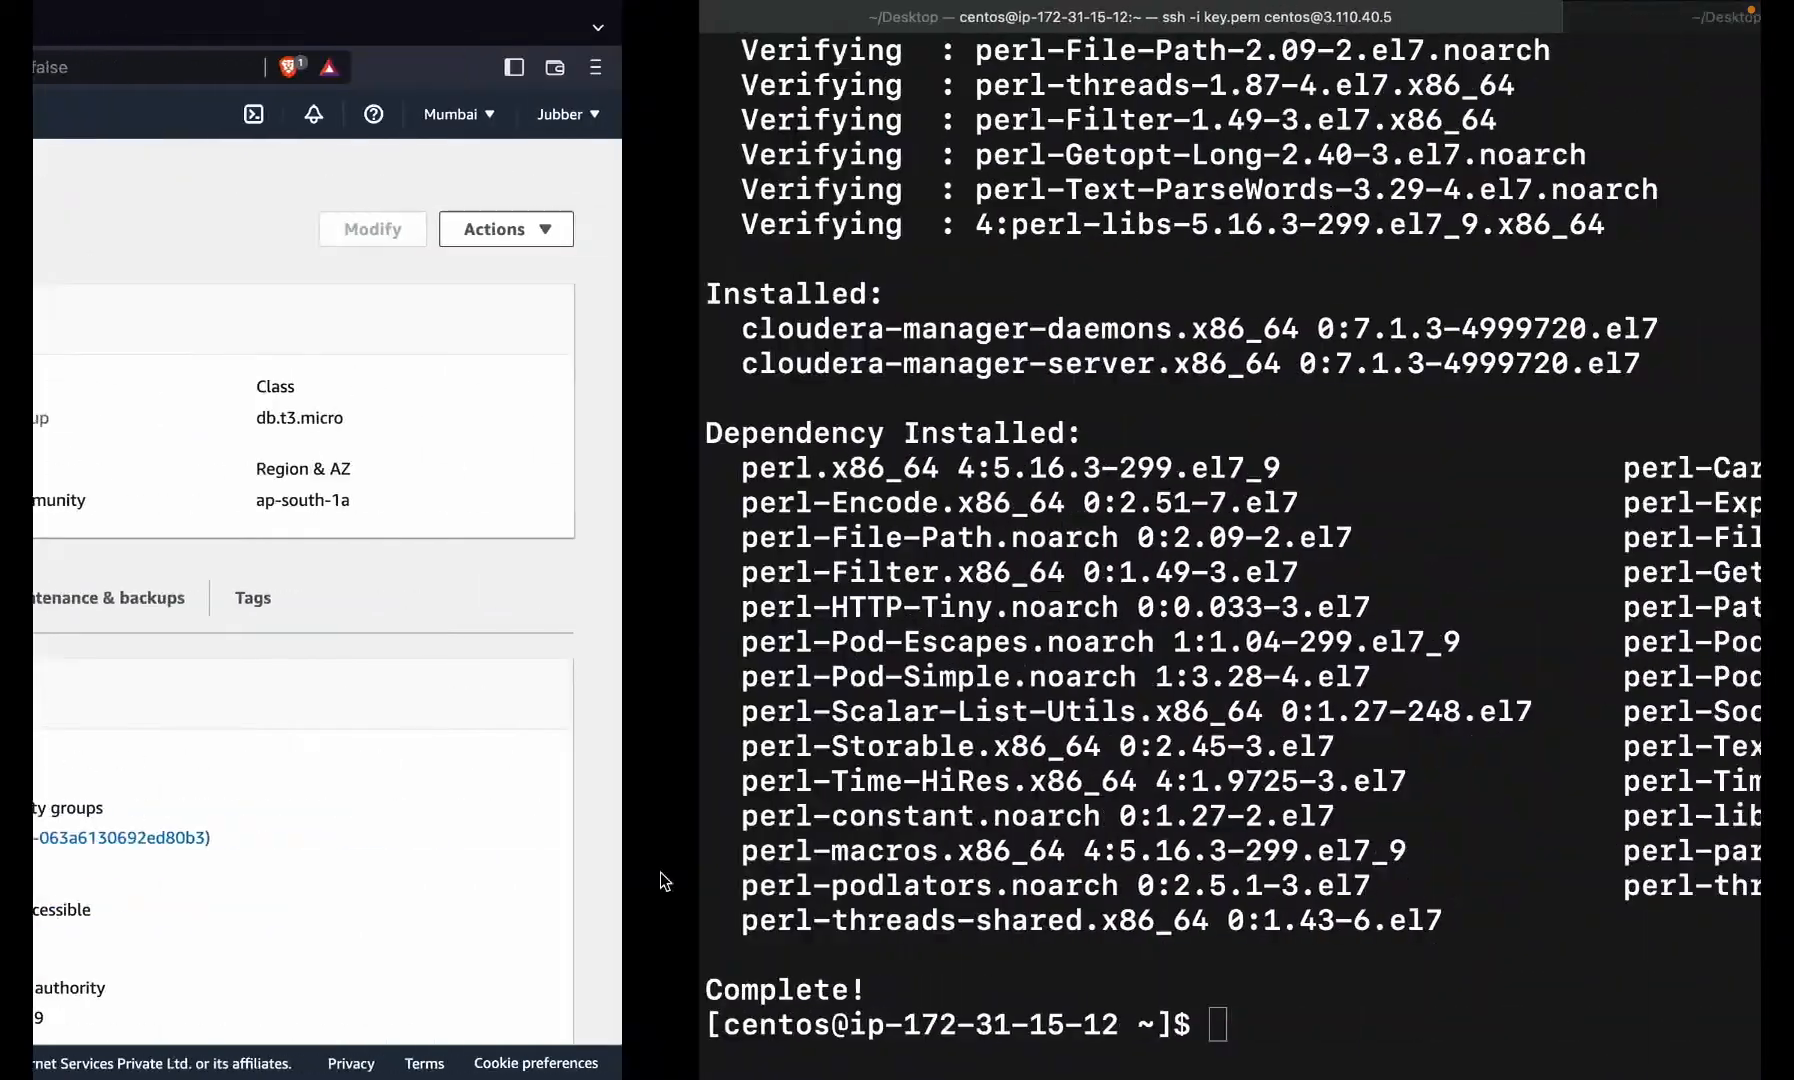
key(ctrl+Right)
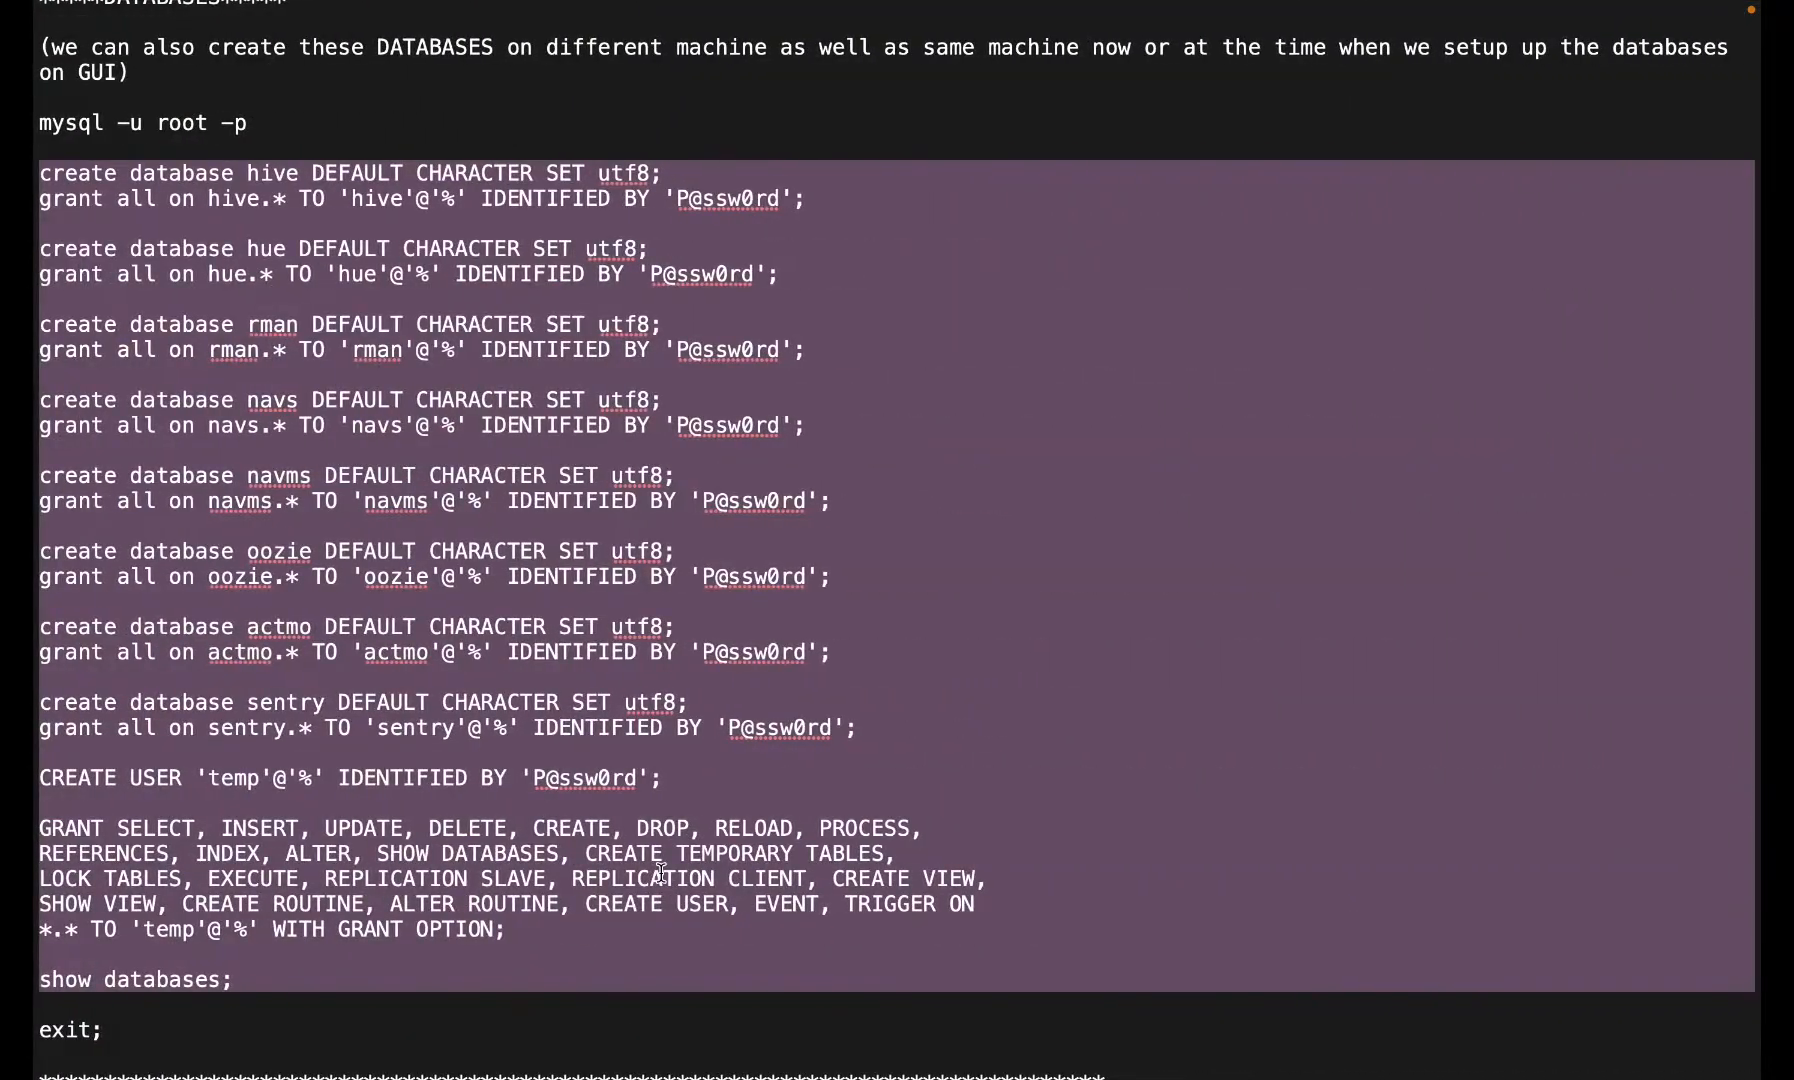
scroll(704, 686, up, 5)
scroll(704, 686, up, 5)
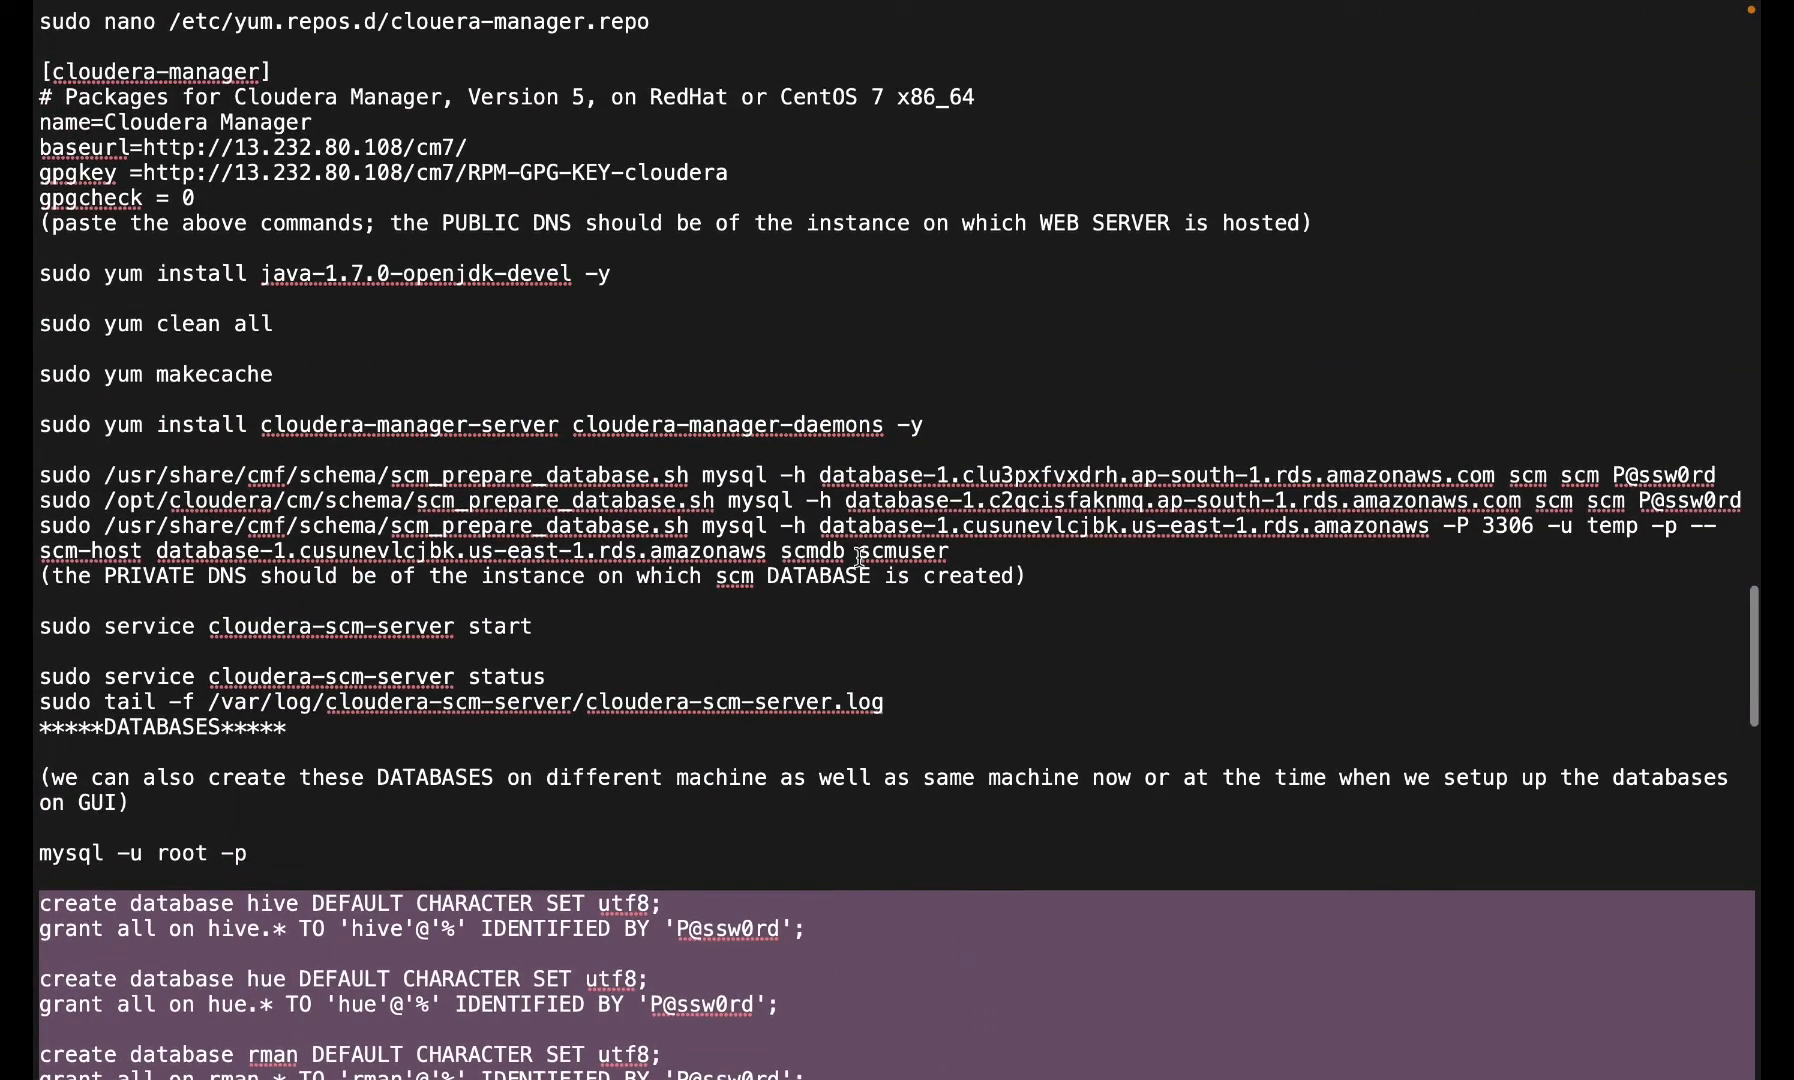
click(849, 500)
drag(849, 500, 1520, 497)
key(super+v)
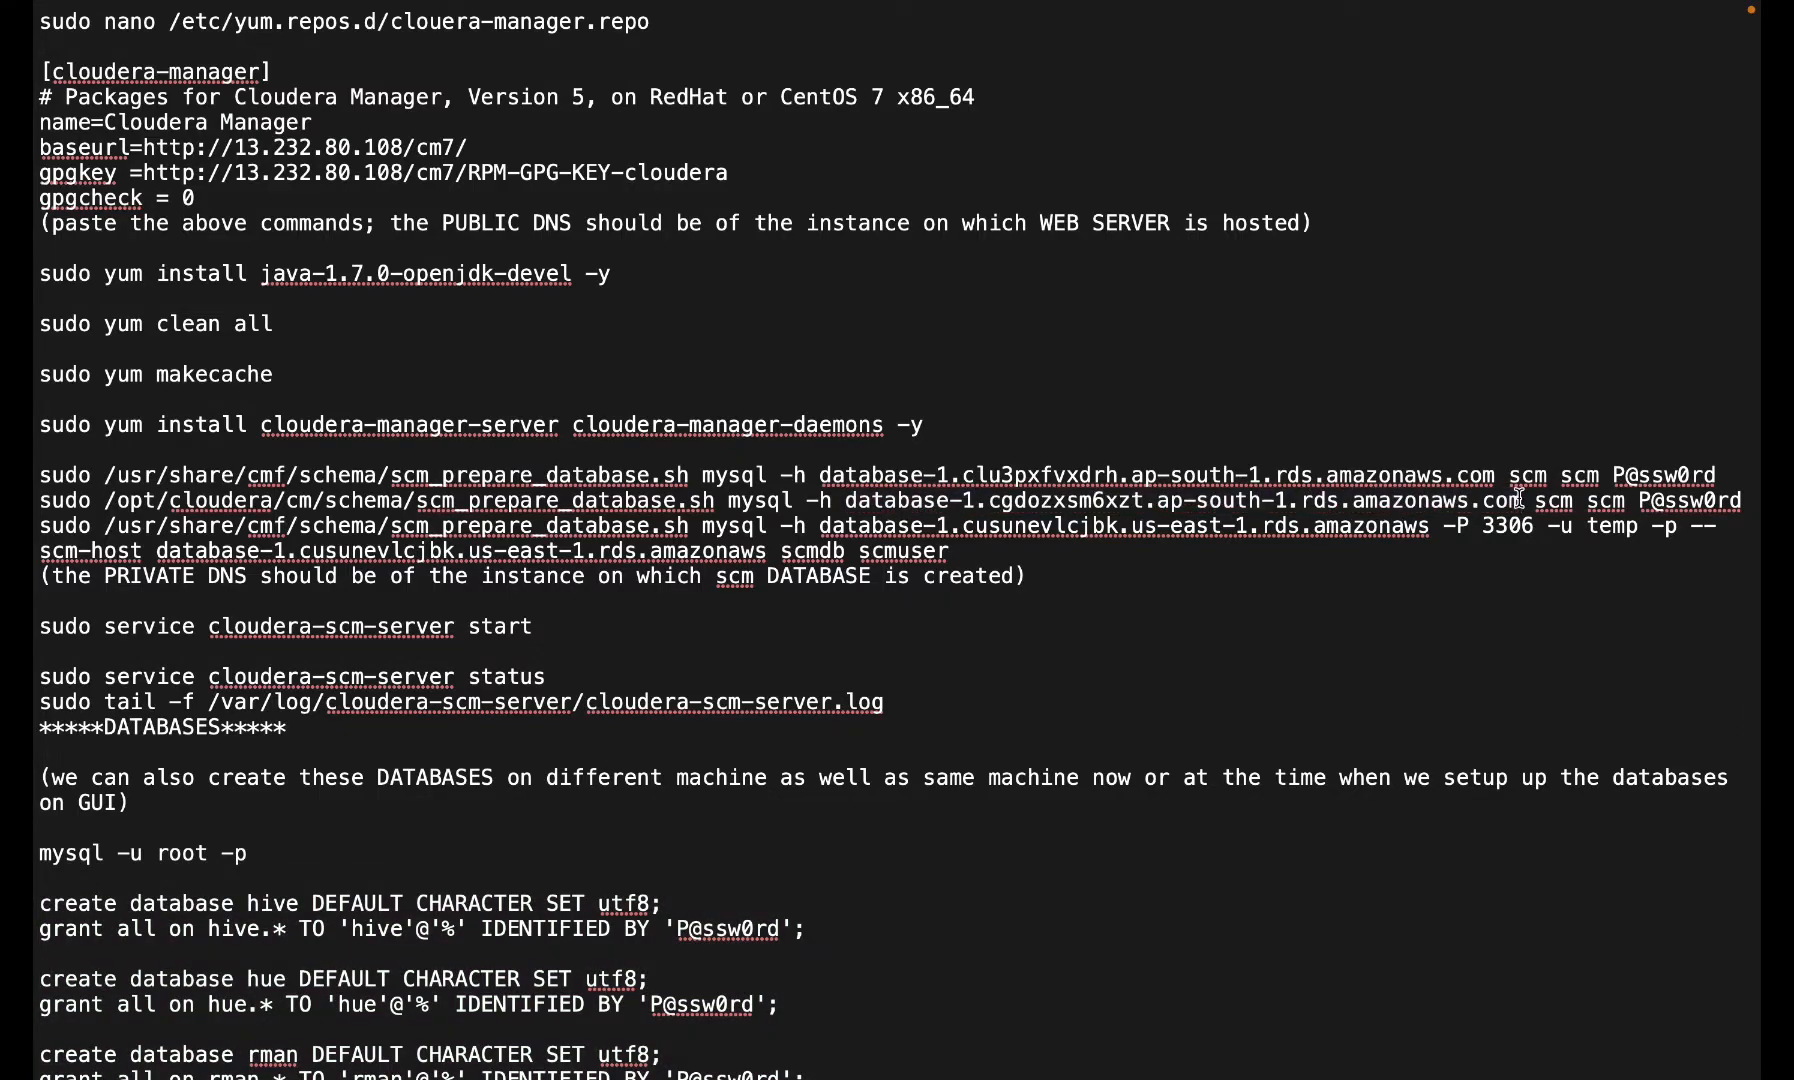
triple_click(1439, 508)
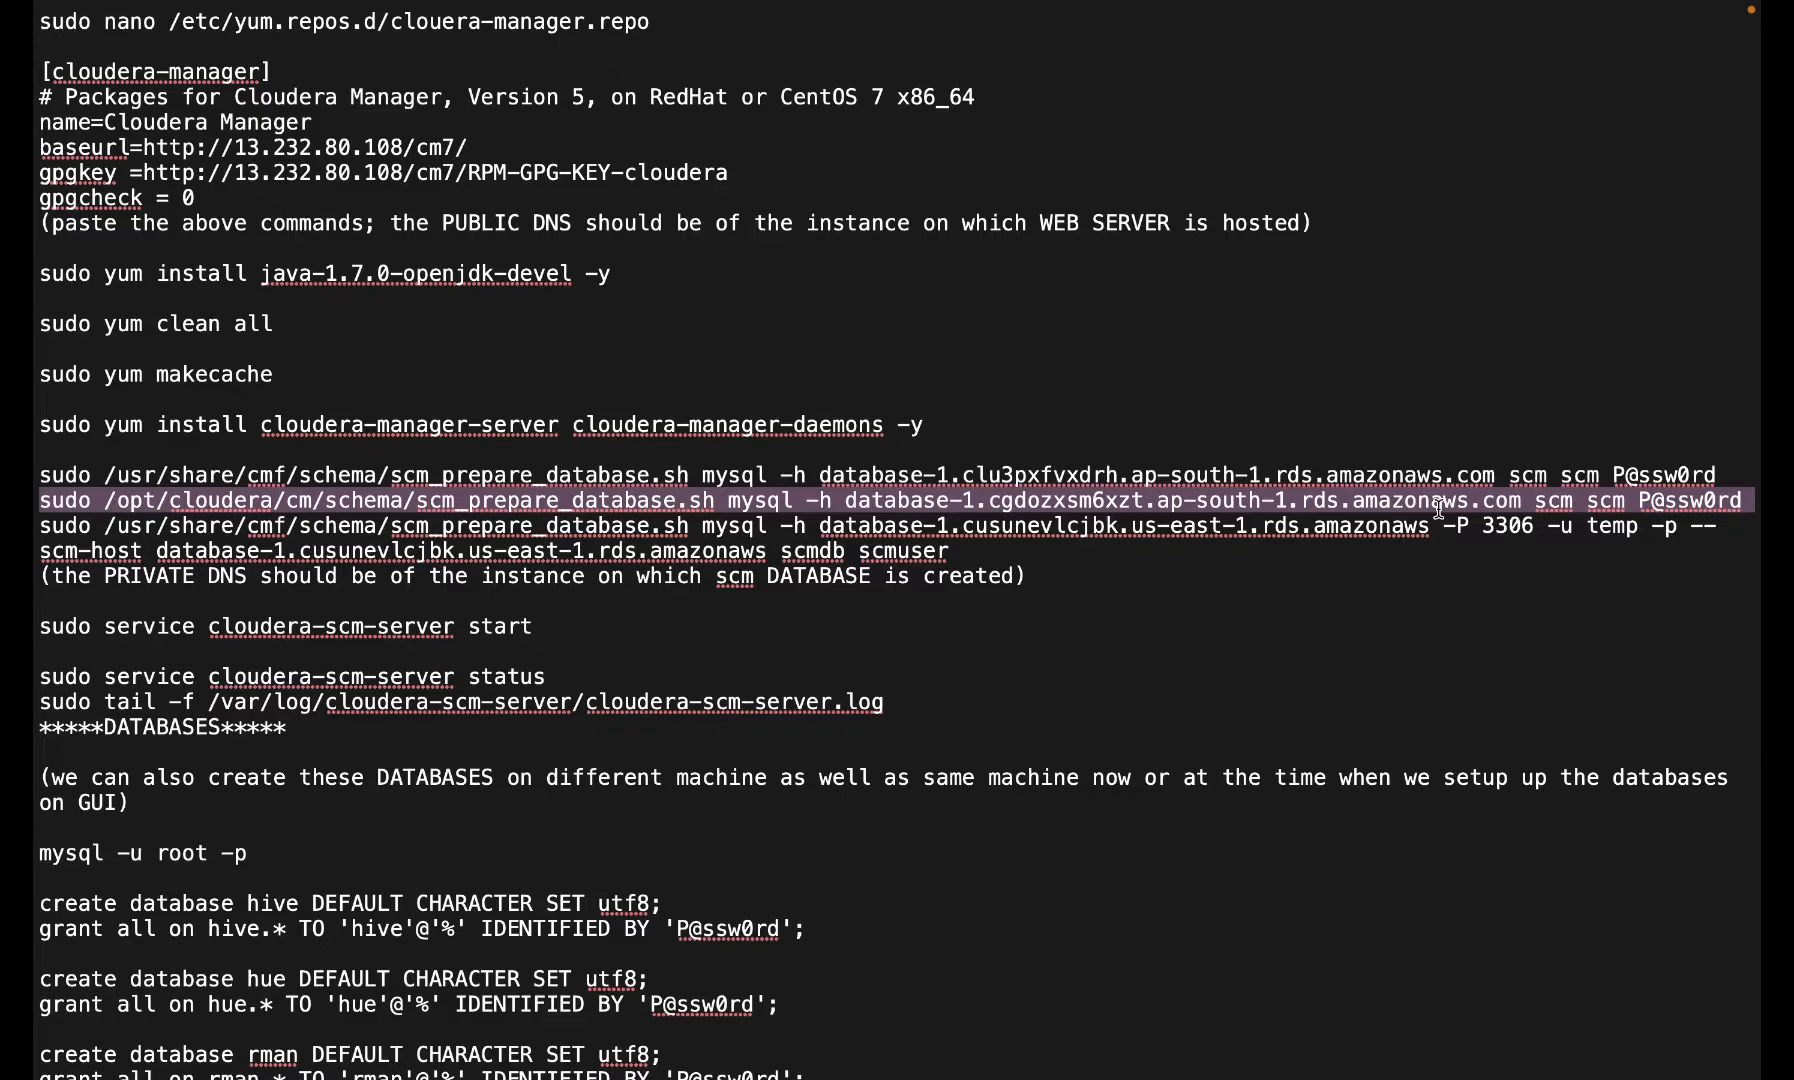
key(super+c)
key(super+Tab)
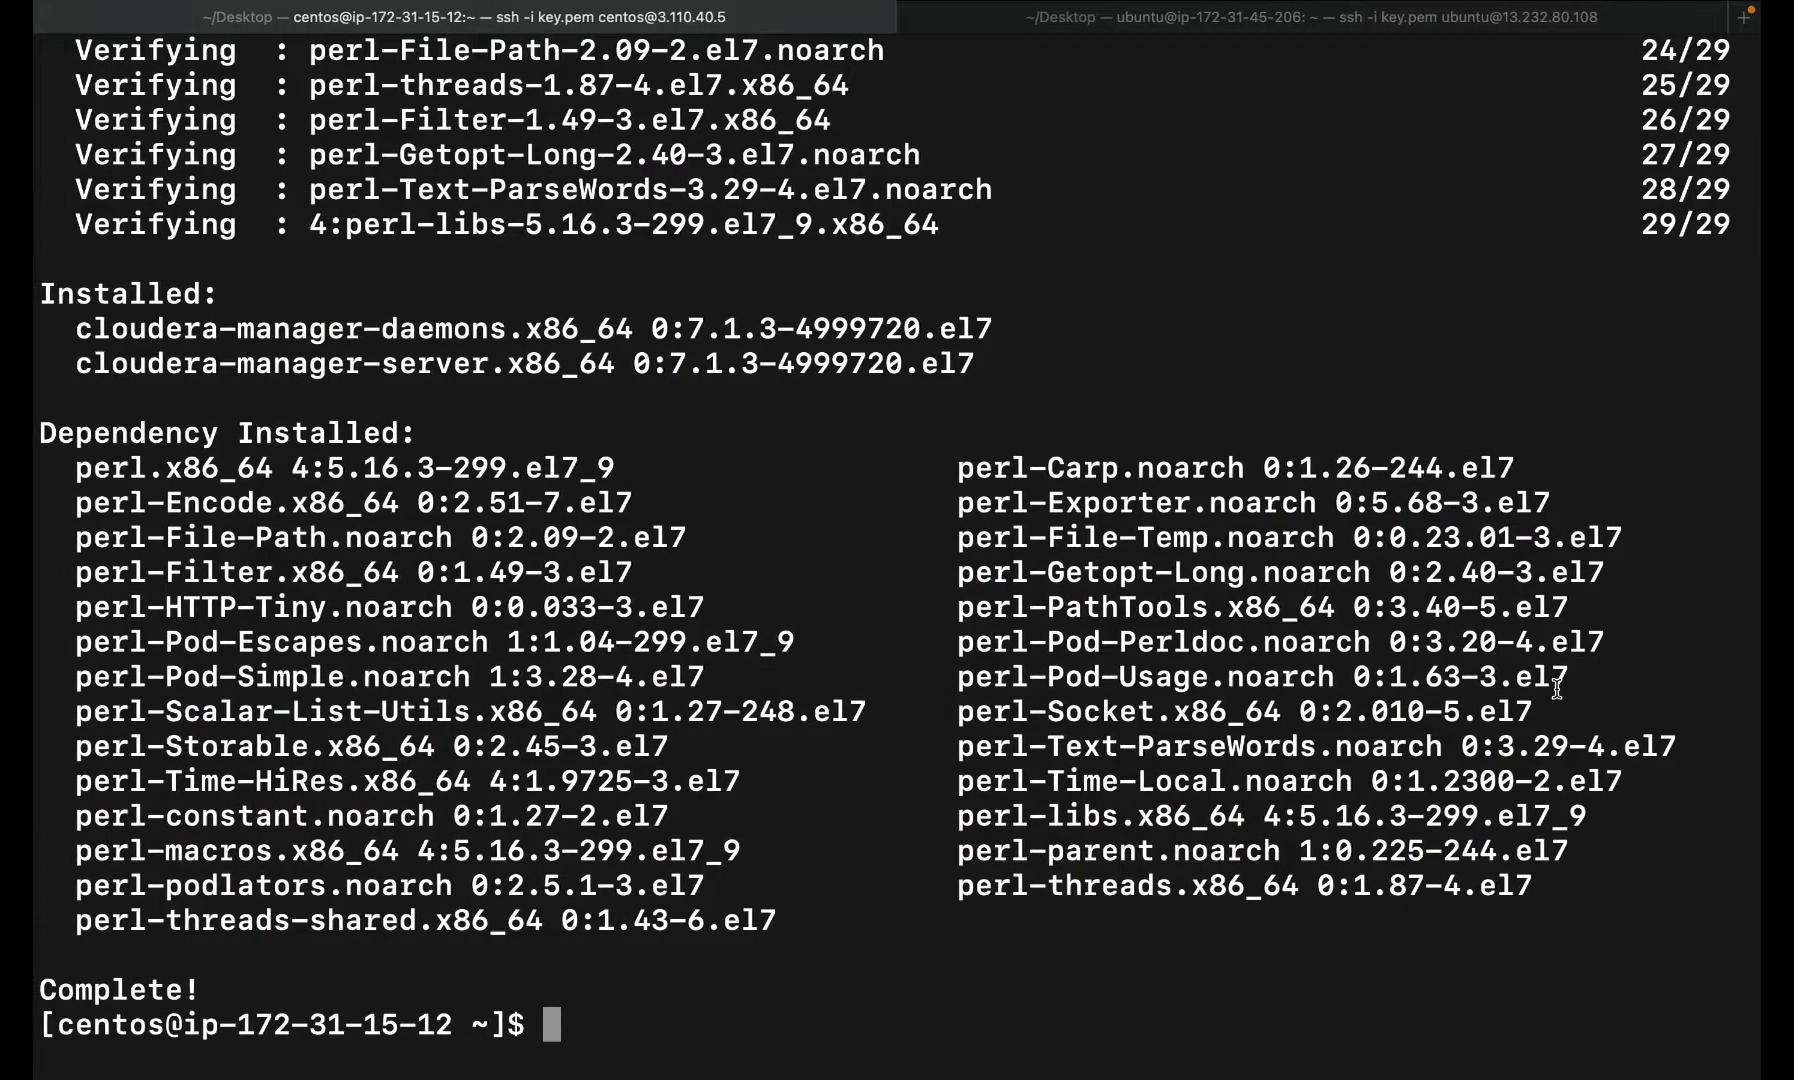
key(super+v)
key(Return)
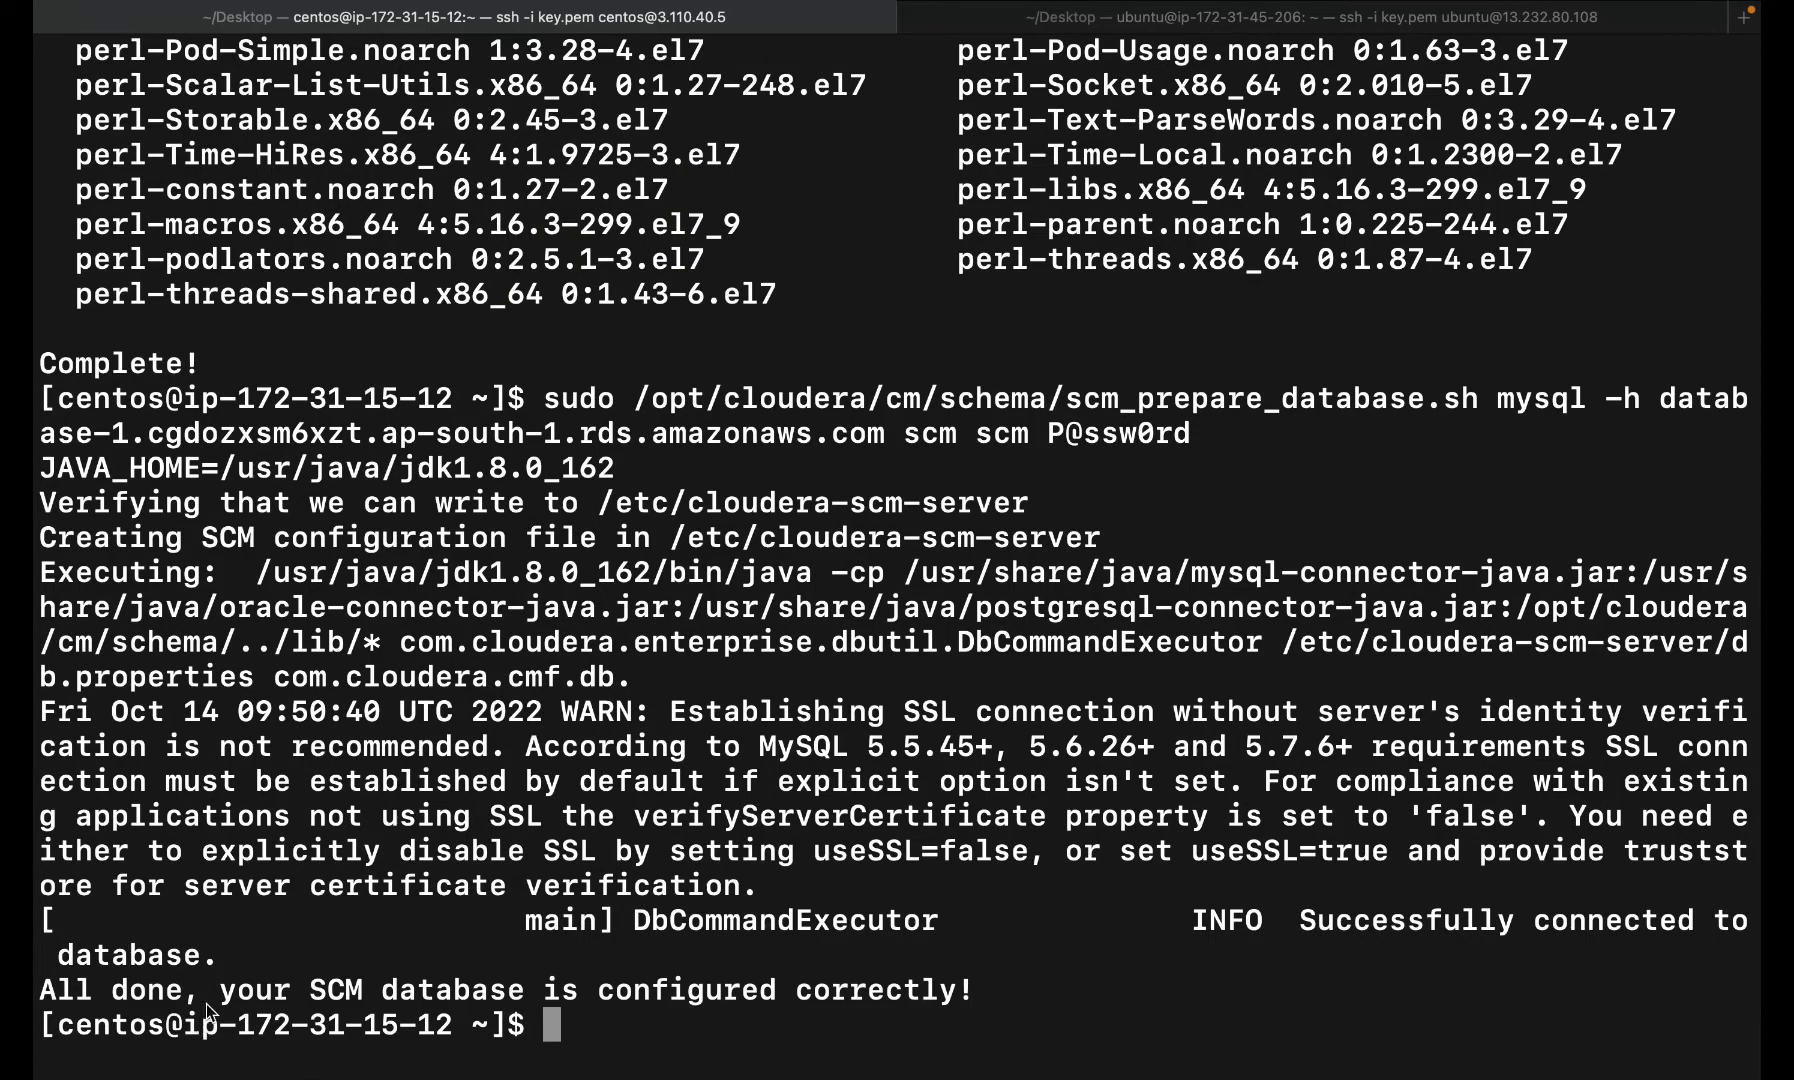
drag(205, 1003, 676, 1020)
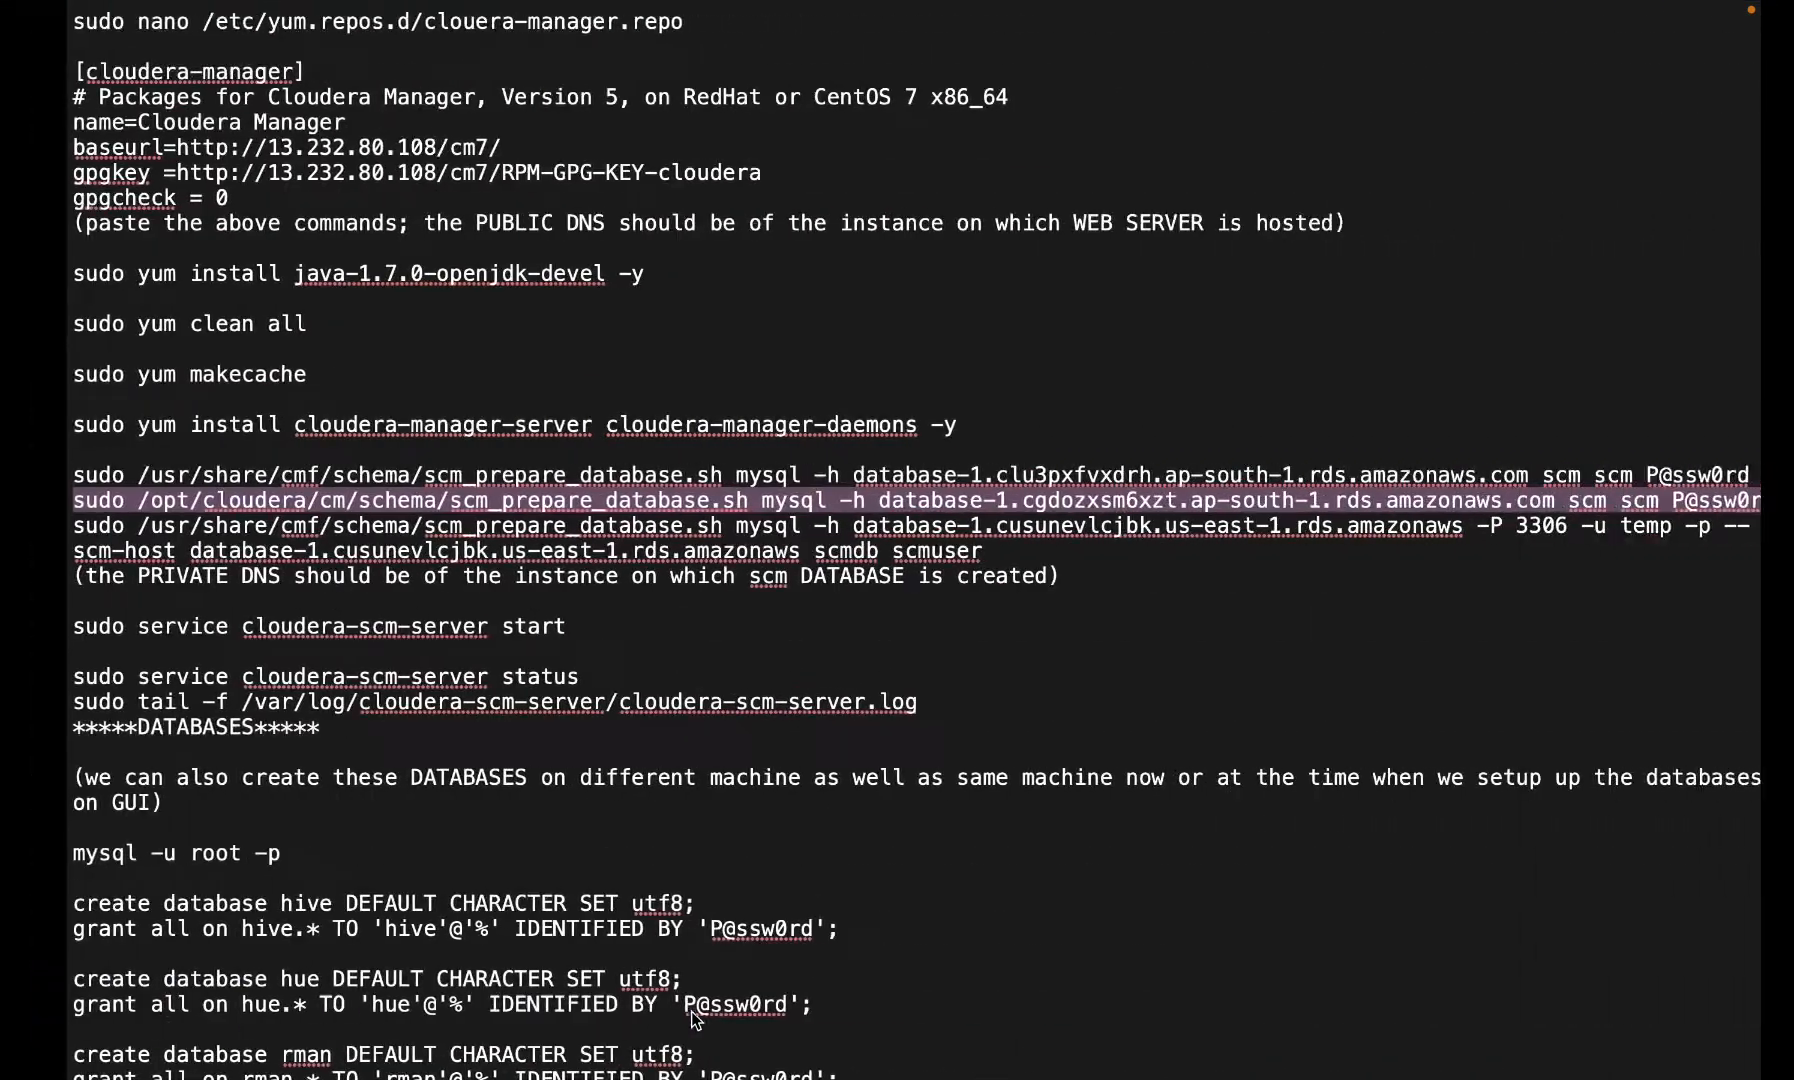
- Start the server with 'sudo service cloudera-scm-server start'
scroll(100, 625, down, 5)
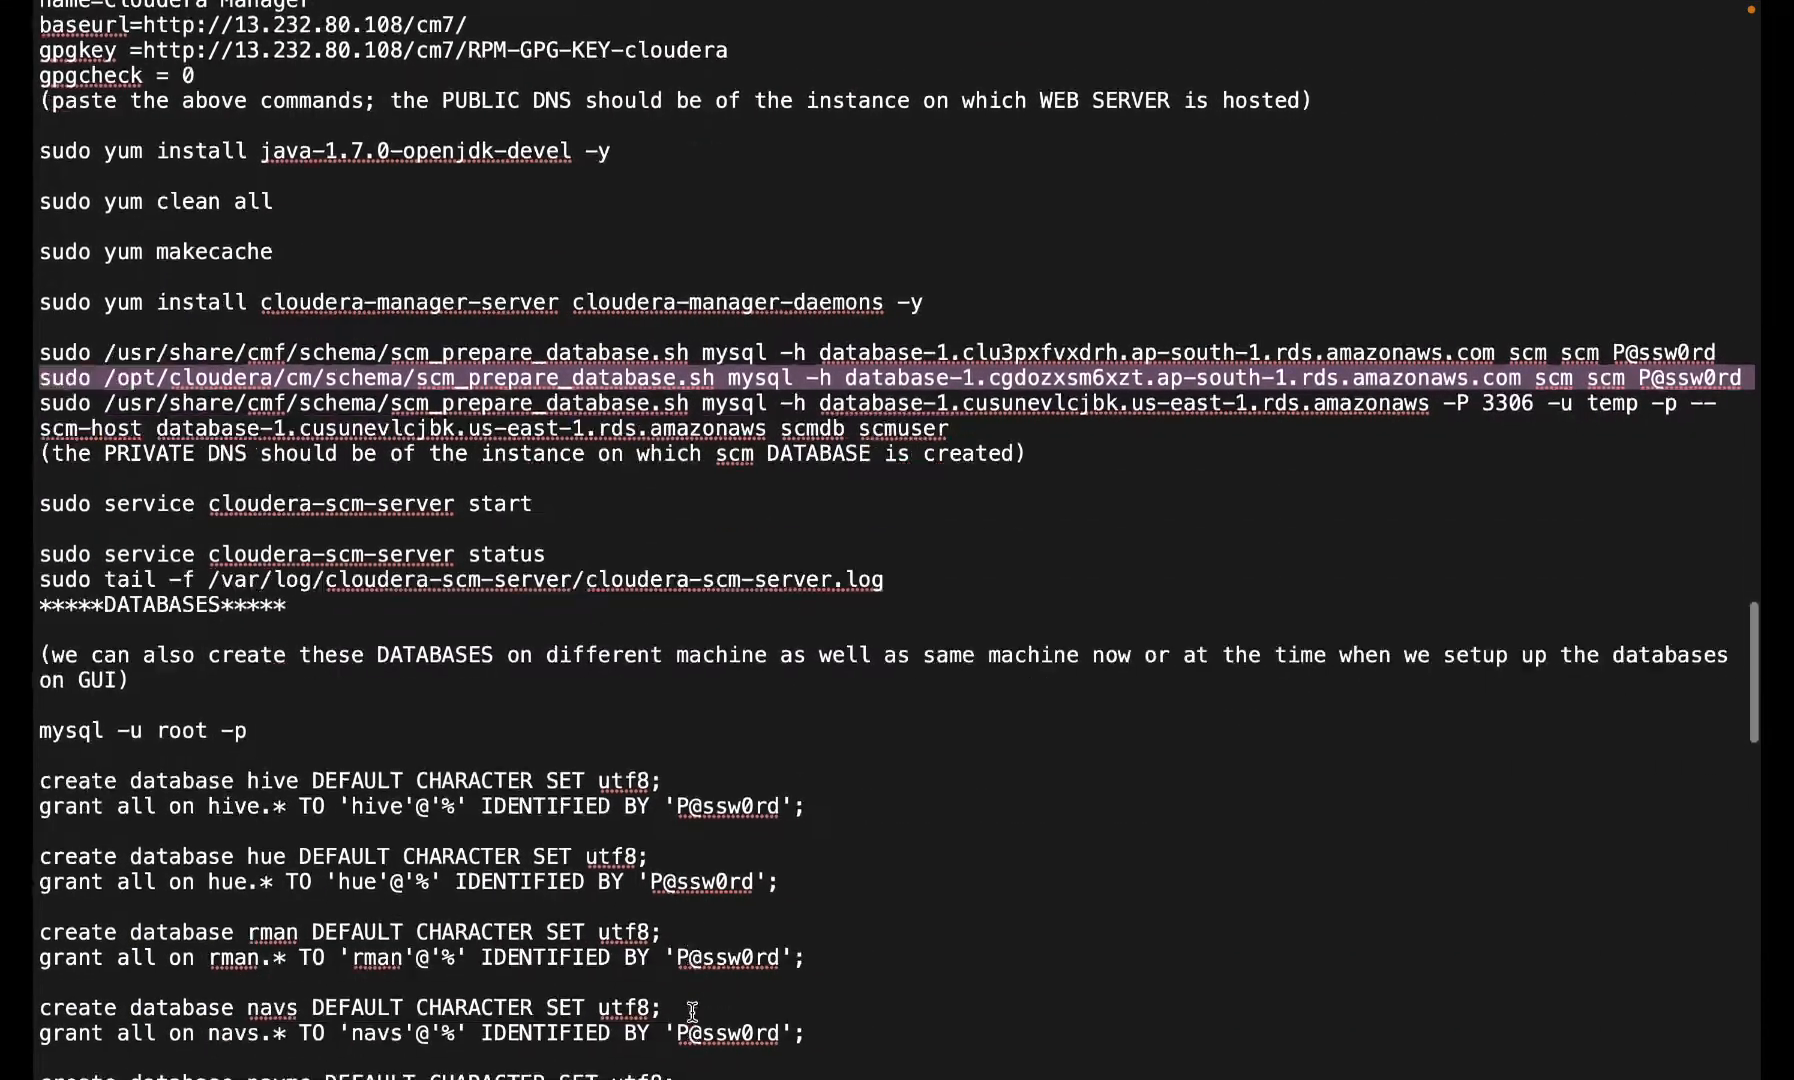
triple_click(247, 451)
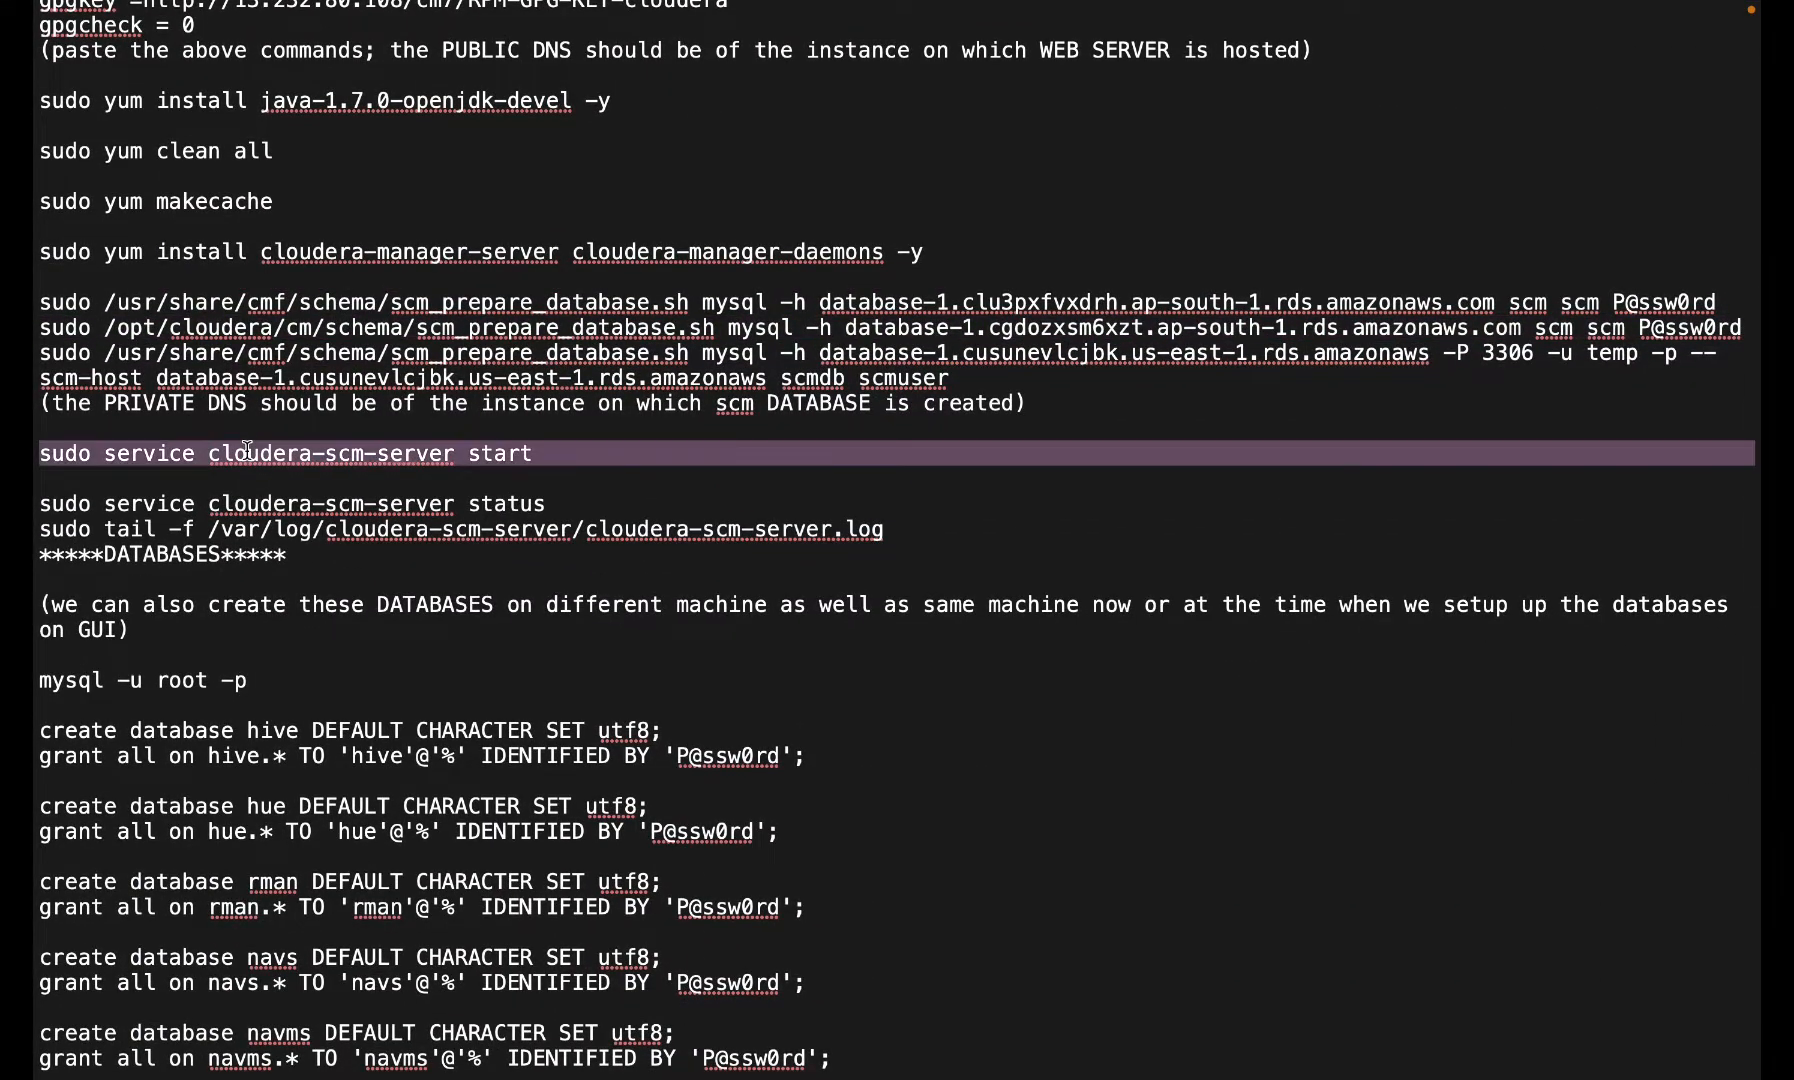
key(ctrl+Left)
click(792, 728)
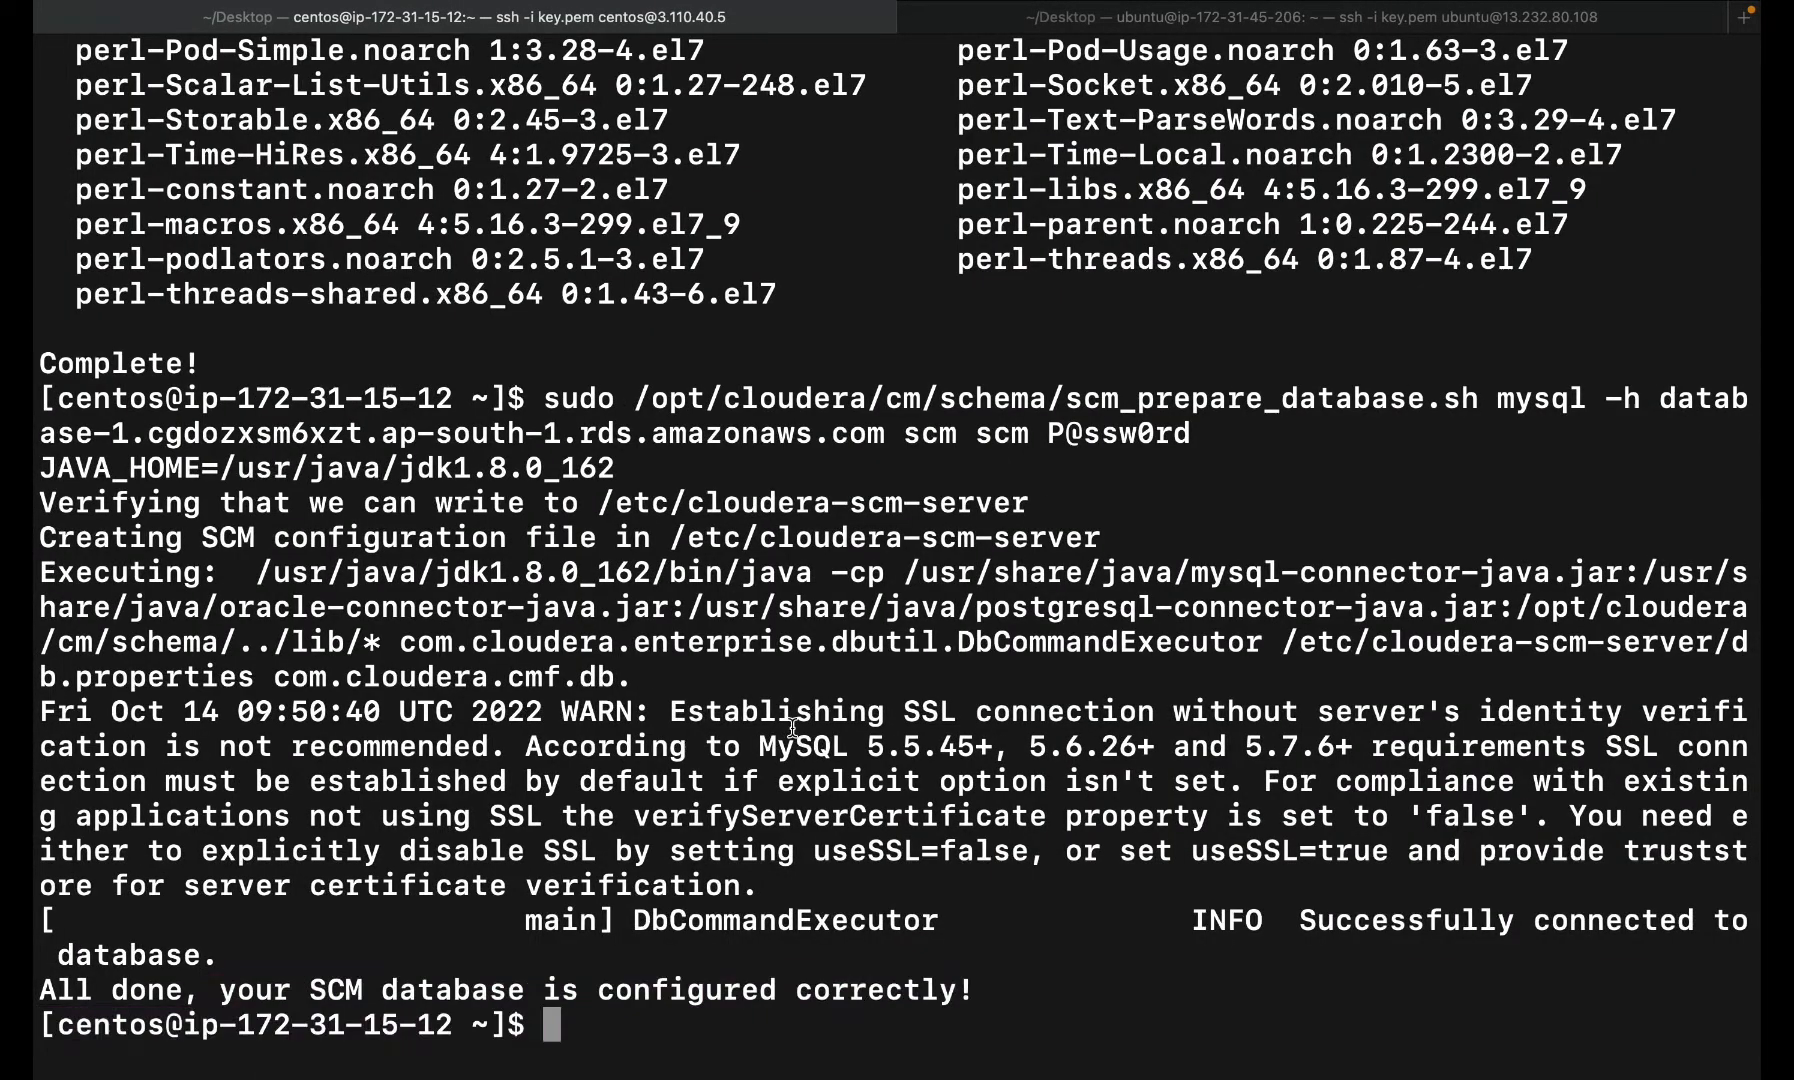
key(super+v)
key(ctrl+Right)
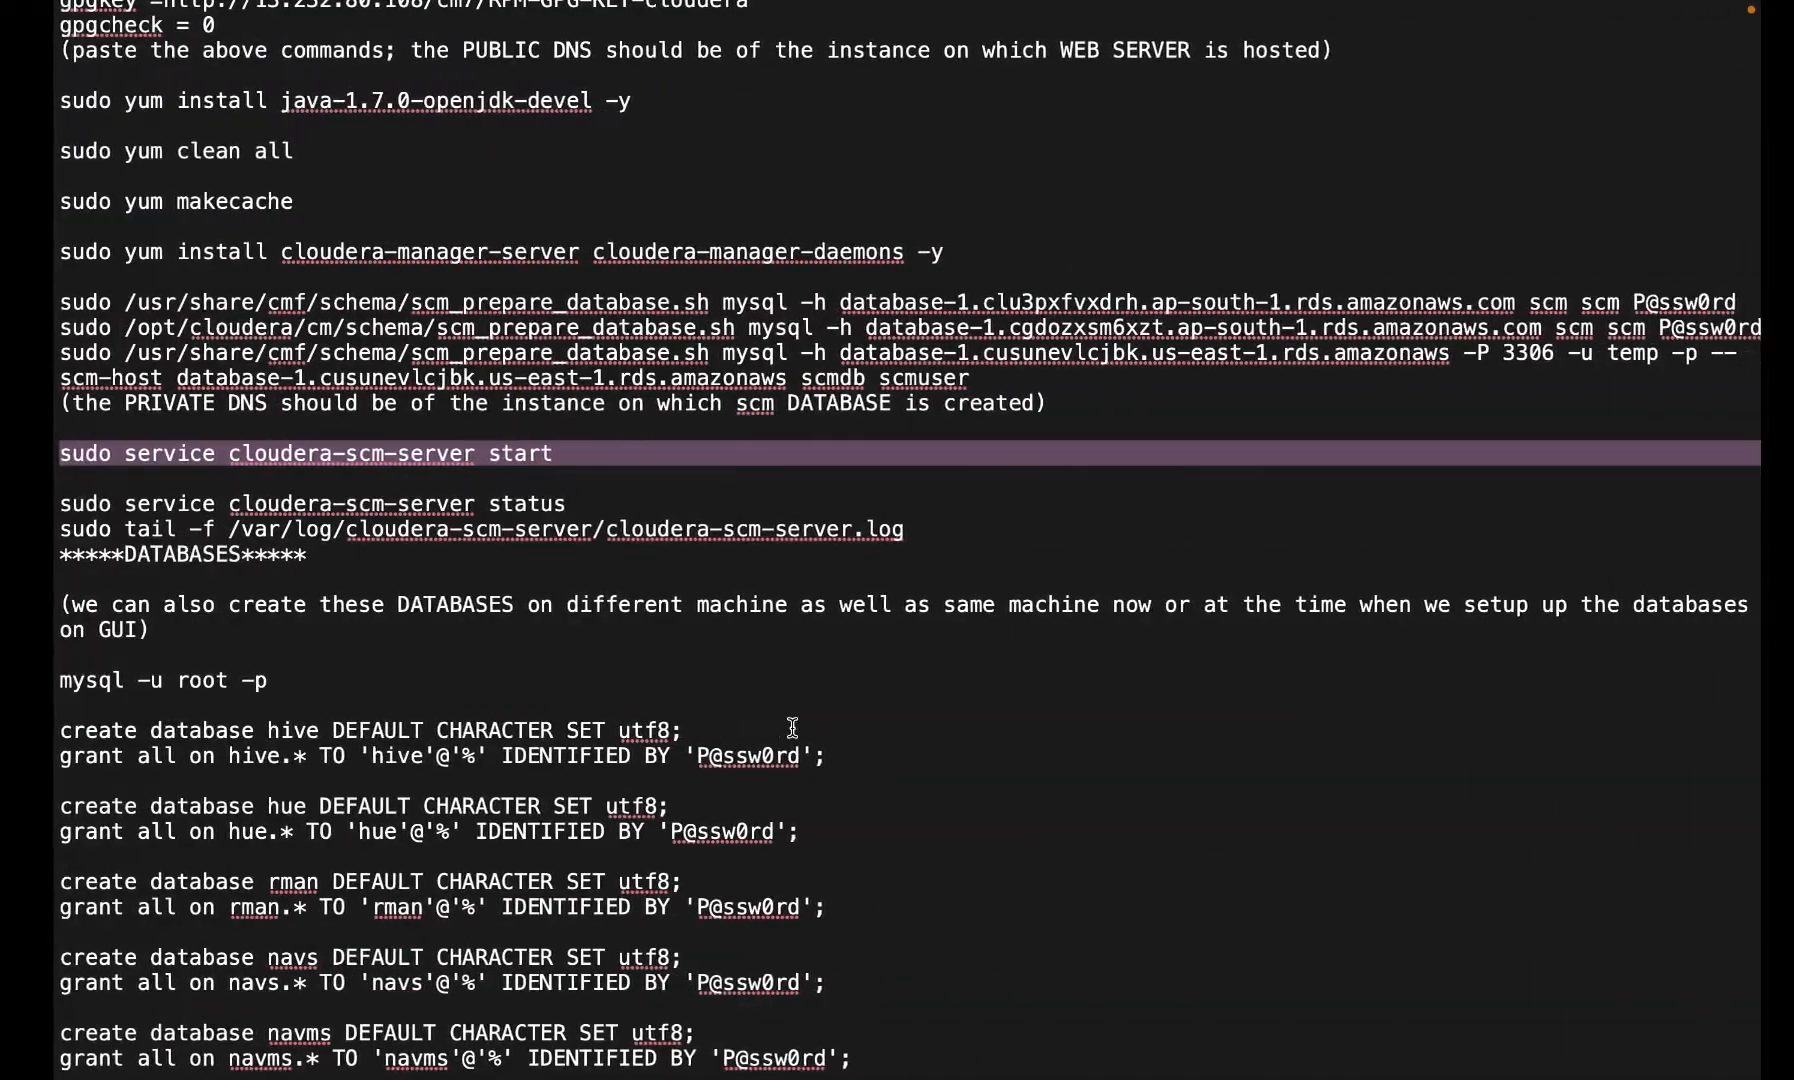
double_click(400, 530)
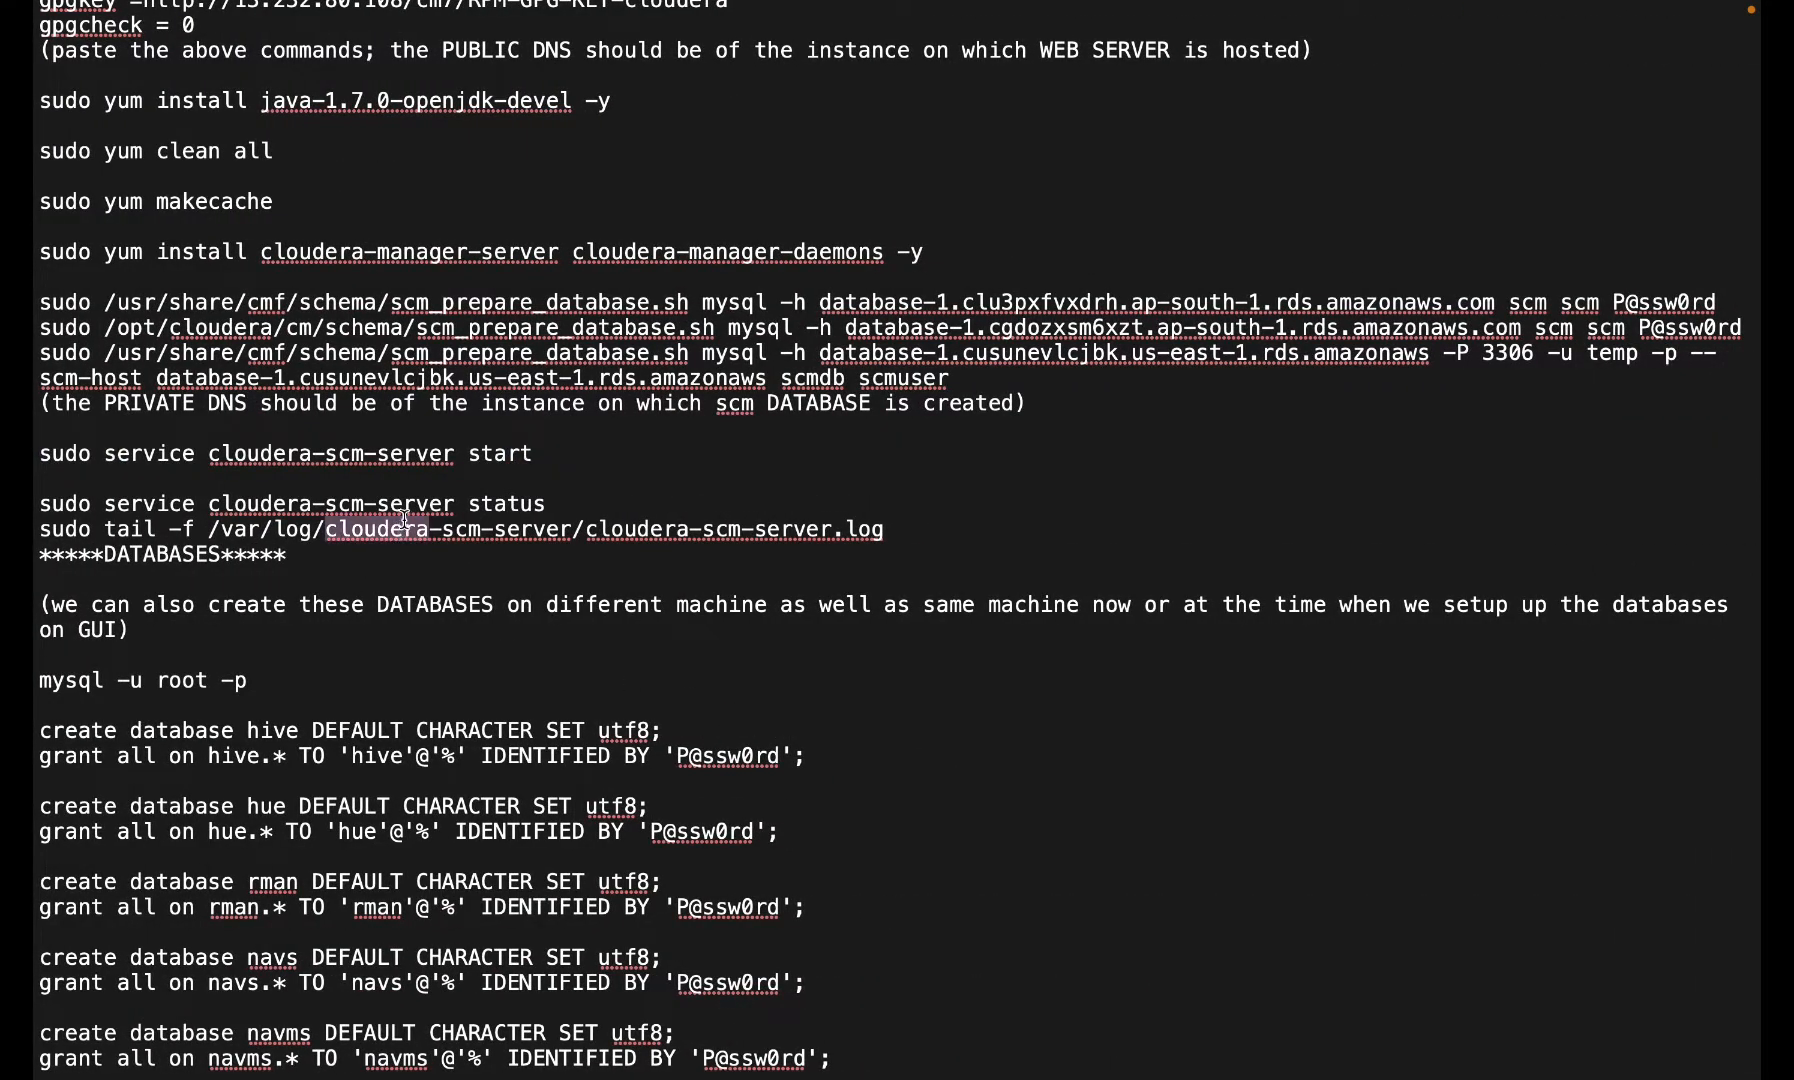
triple_click(424, 506)
- Run 'sudo service cloudera-scm-server status' and confirm it is active (running)
key(super+c)
key(ctrl+Left)
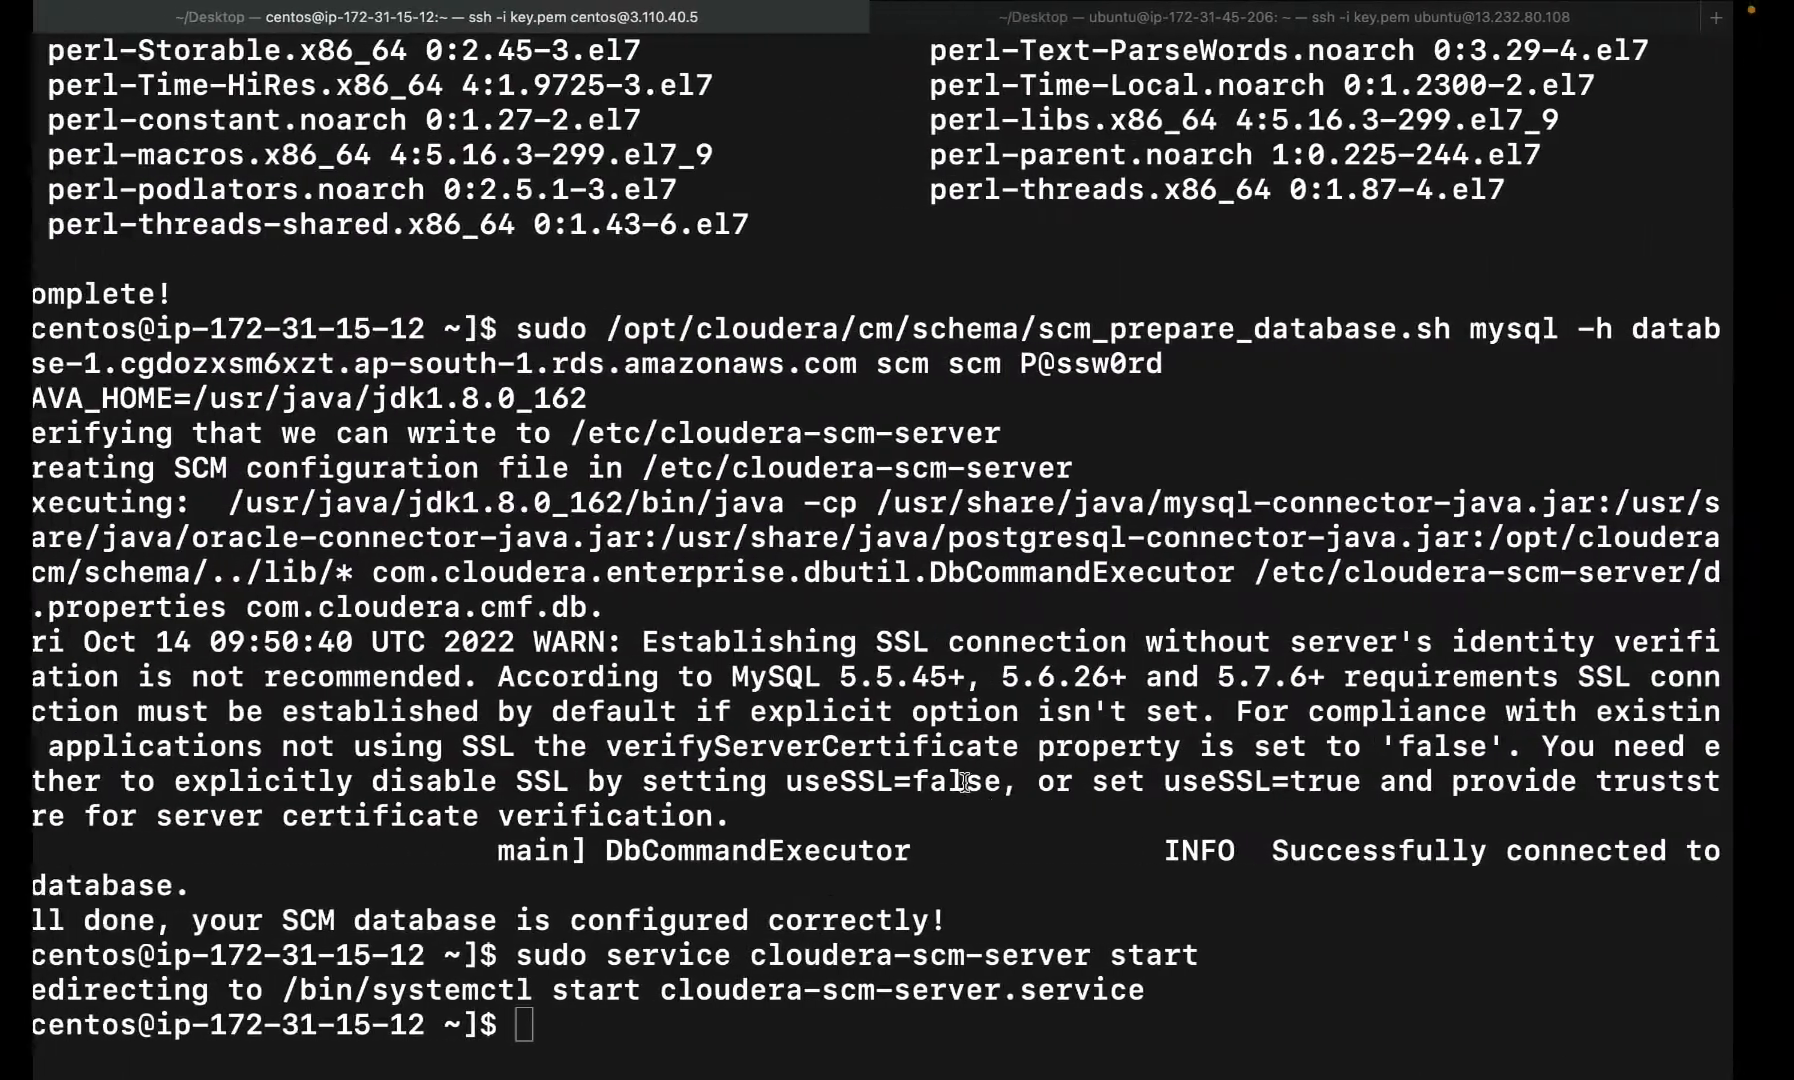
key(super+v)
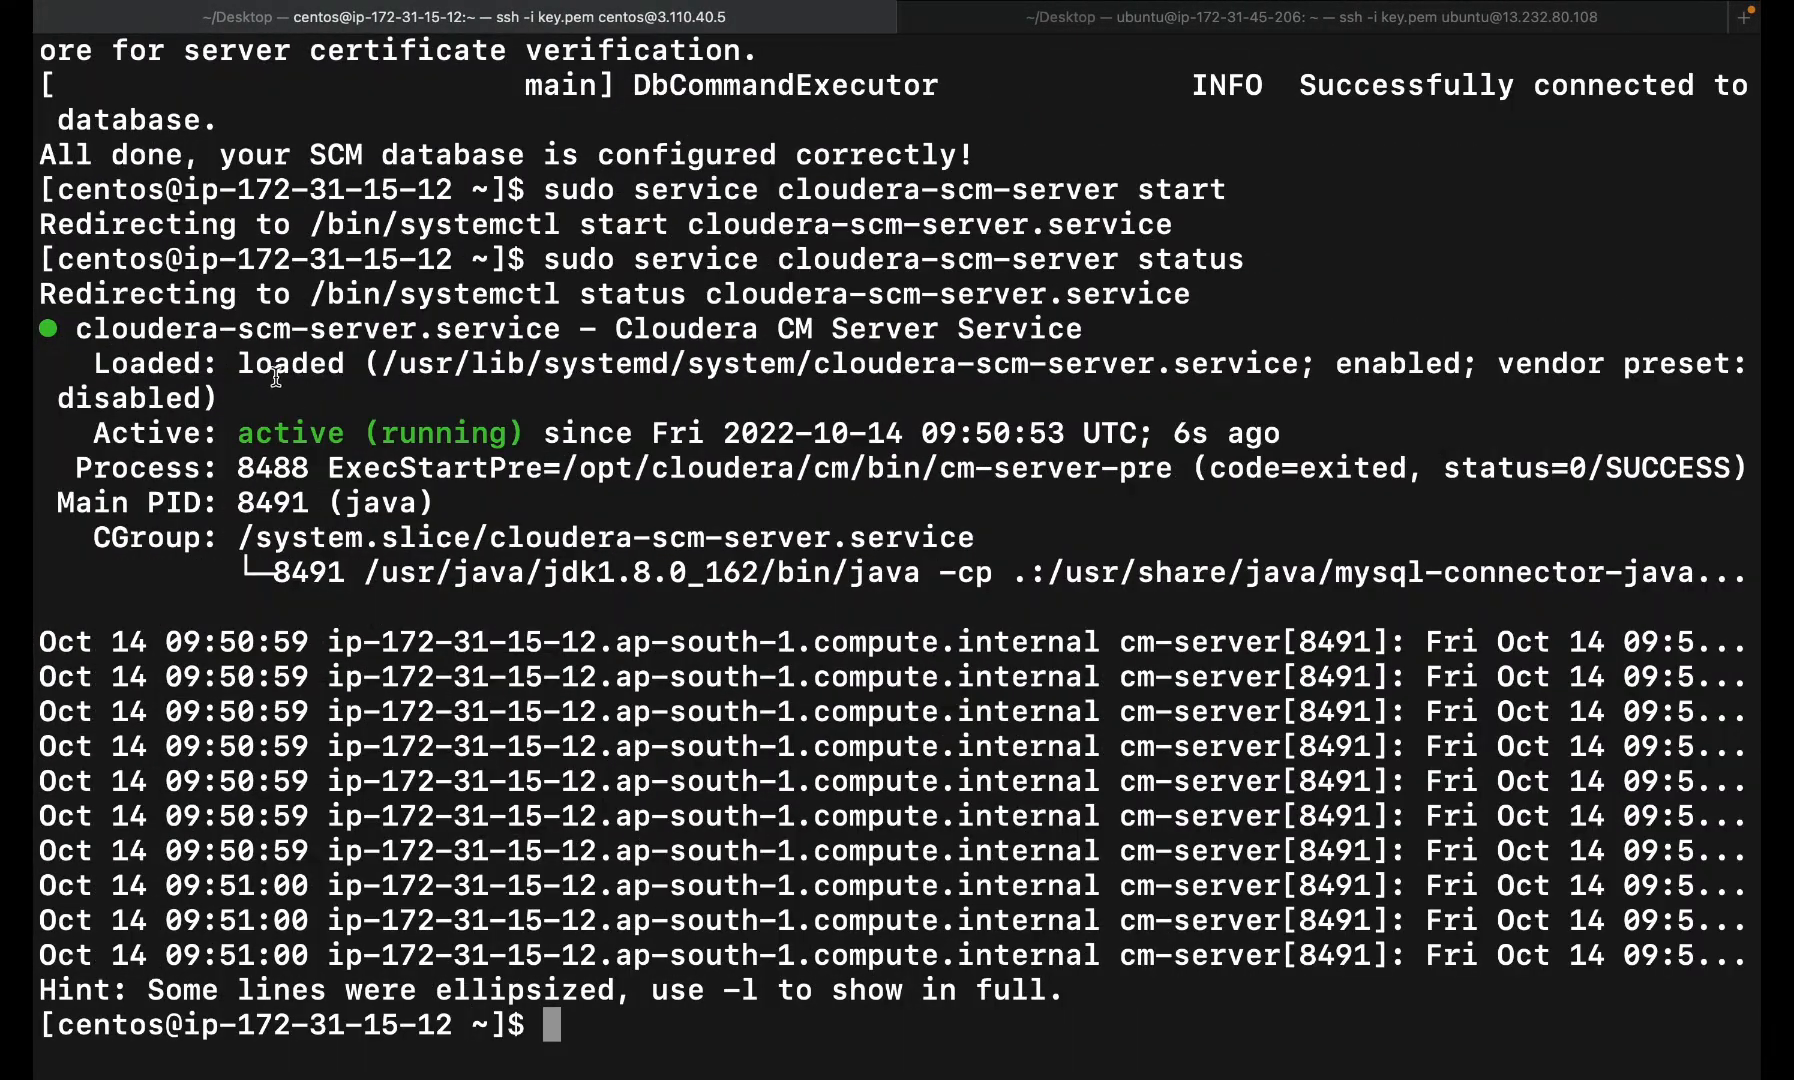
drag(240, 432, 482, 440)
- Follow /var/log/cloudera-scm-server/cloudera-scm-server.log with 'sudo tail -f'
key(ctrl+Right)
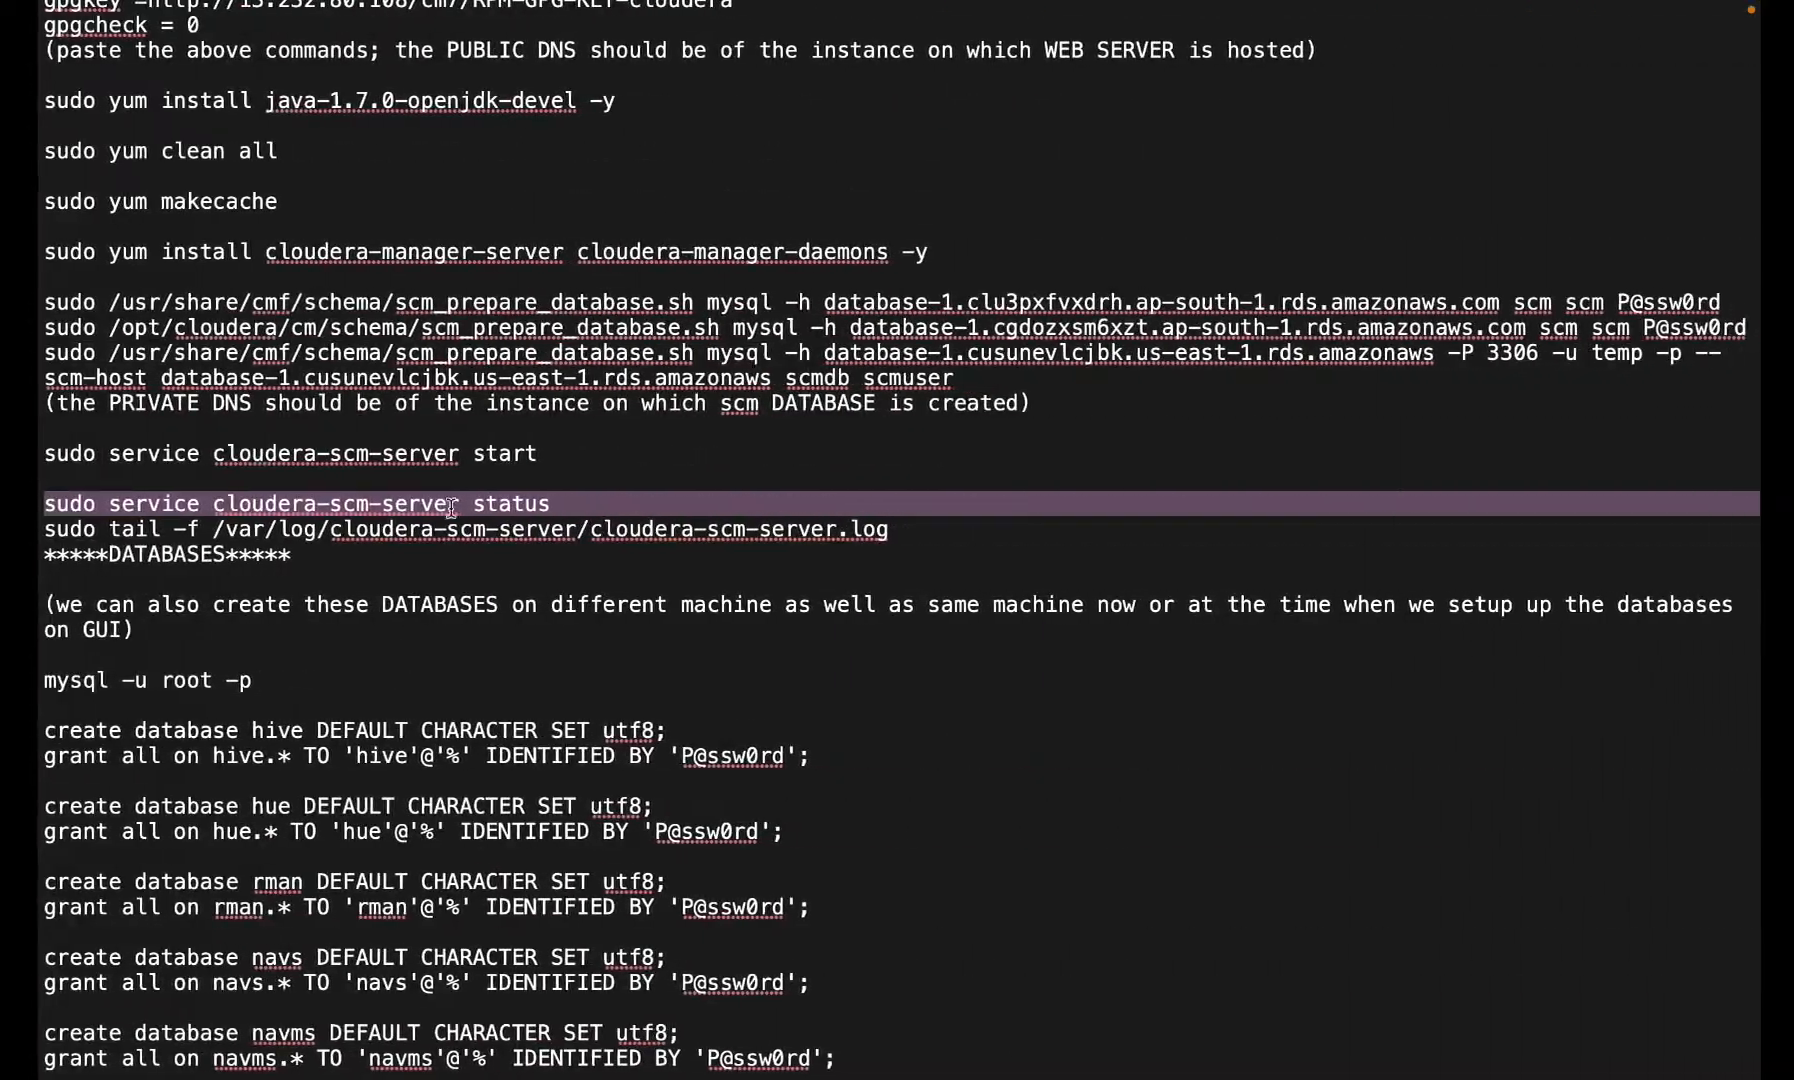
triple_click(433, 527)
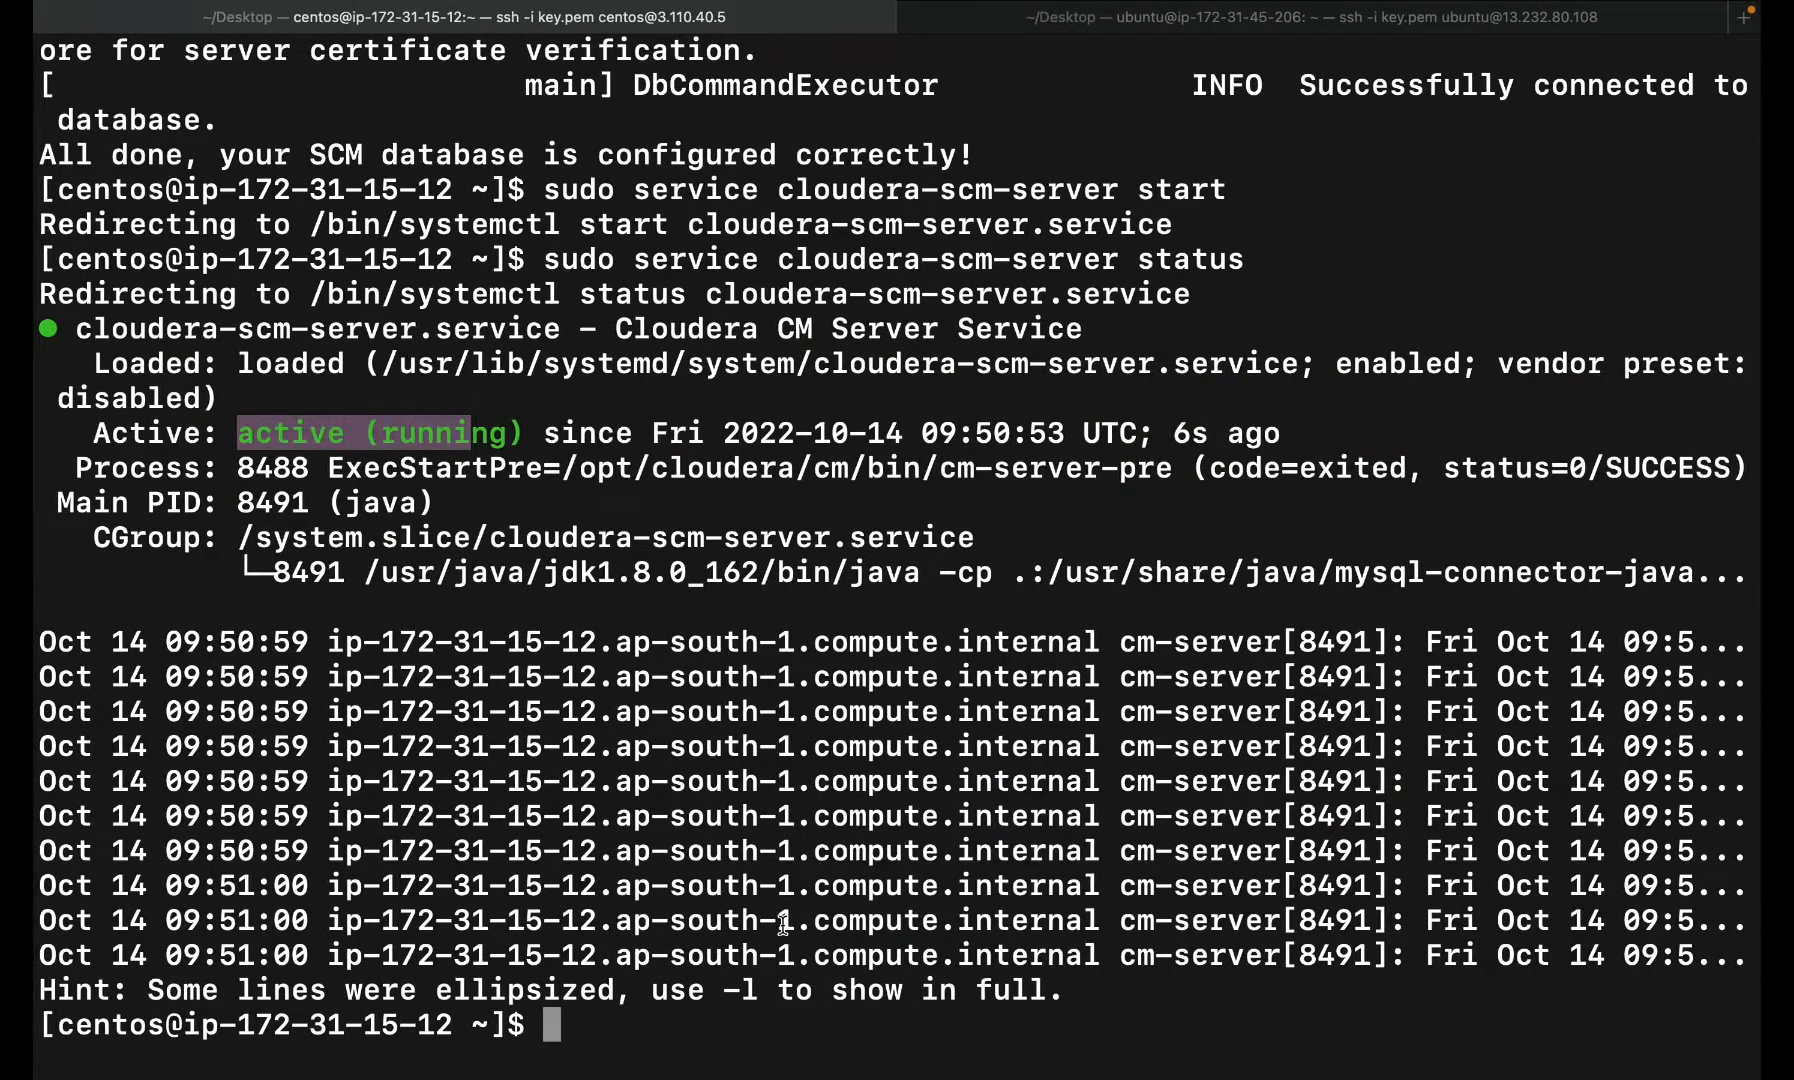
text(sudo tail -f /var/log/cloudera-scm-server/cloudera-scm-server.log)
key(Return)
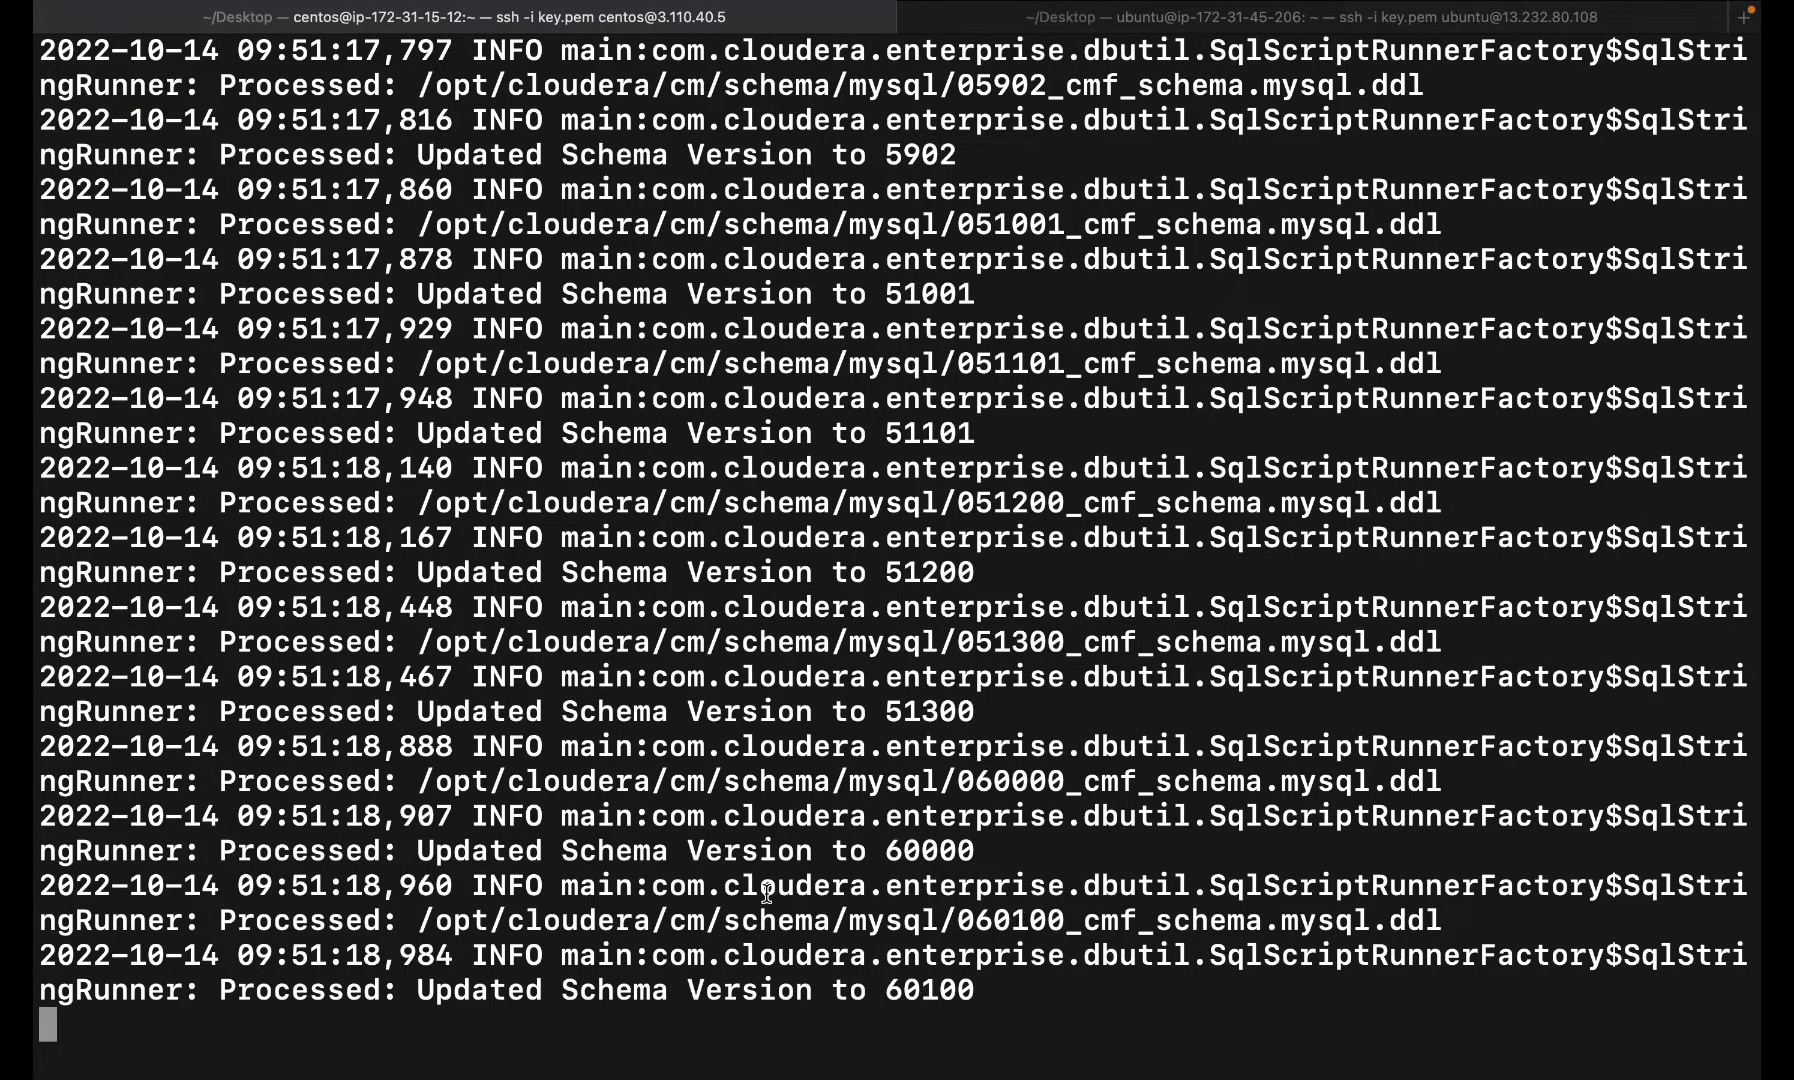
key(ctrl+Left)
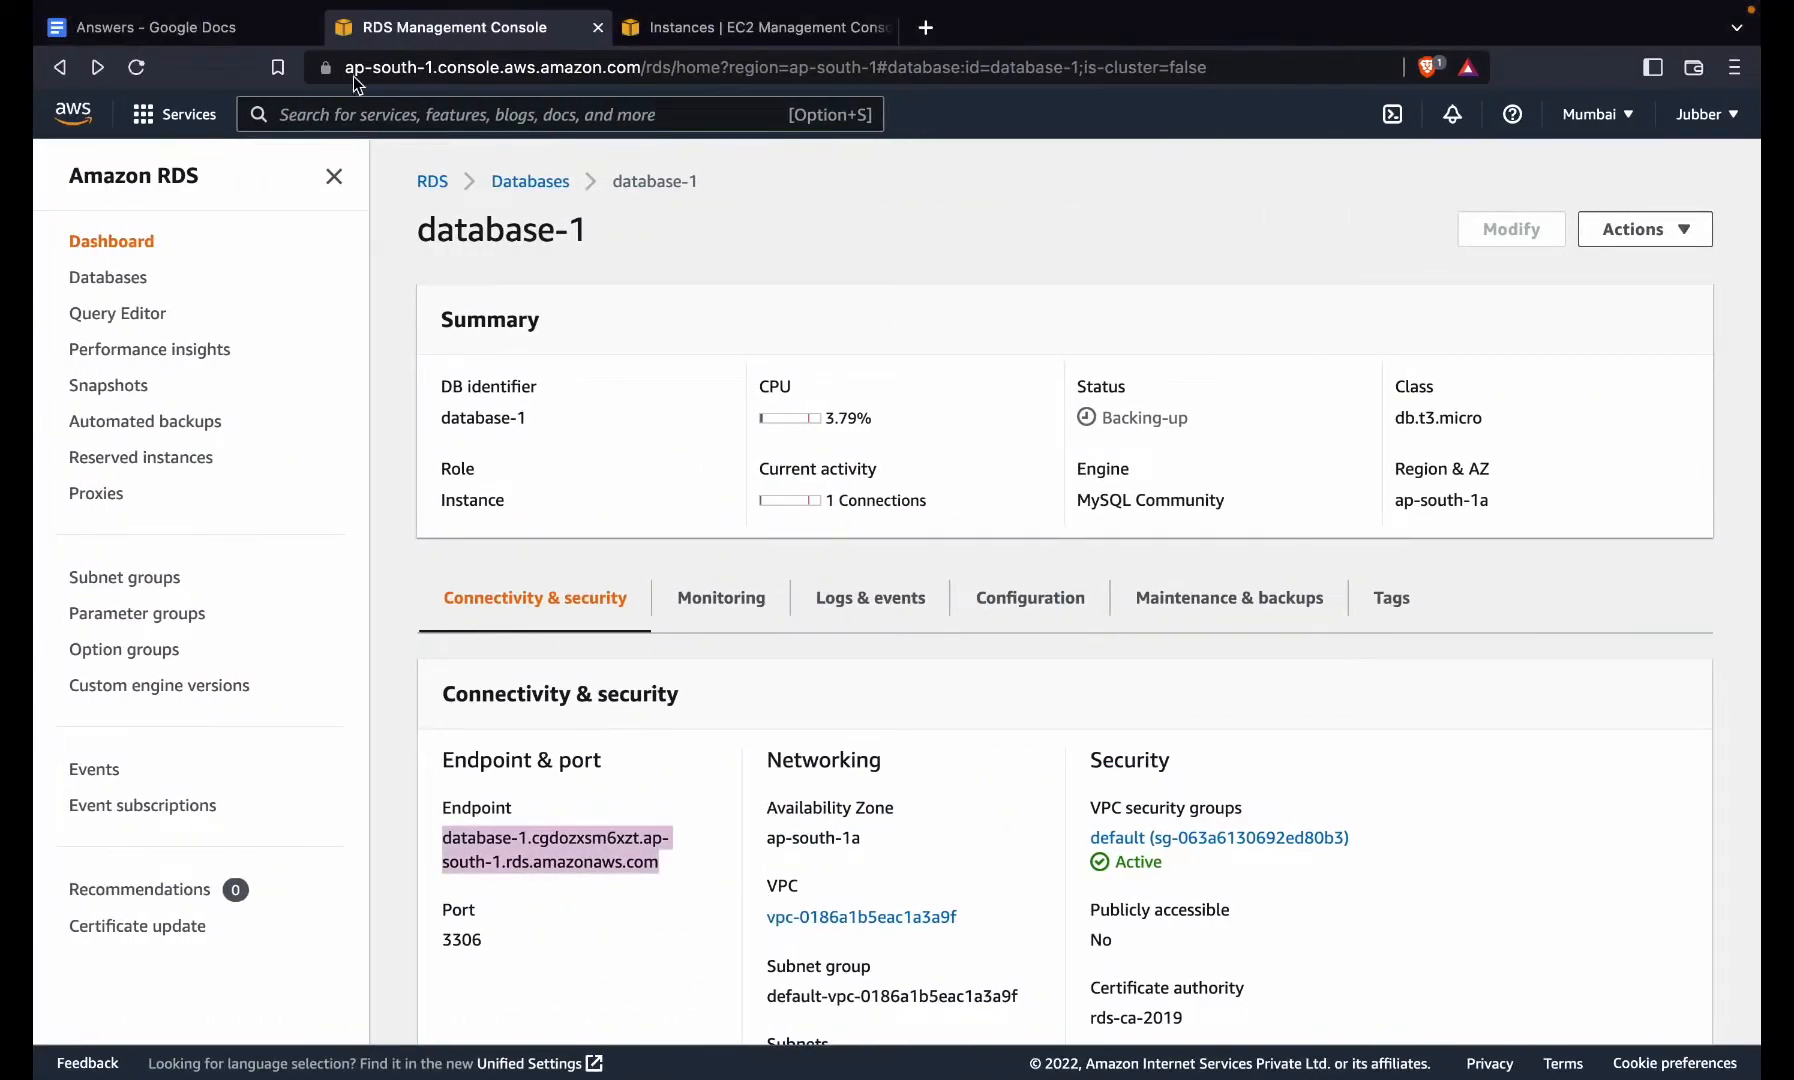
- Open 13.232.80.108/cdh7 on the web server in a new browser tab
click(697, 27)
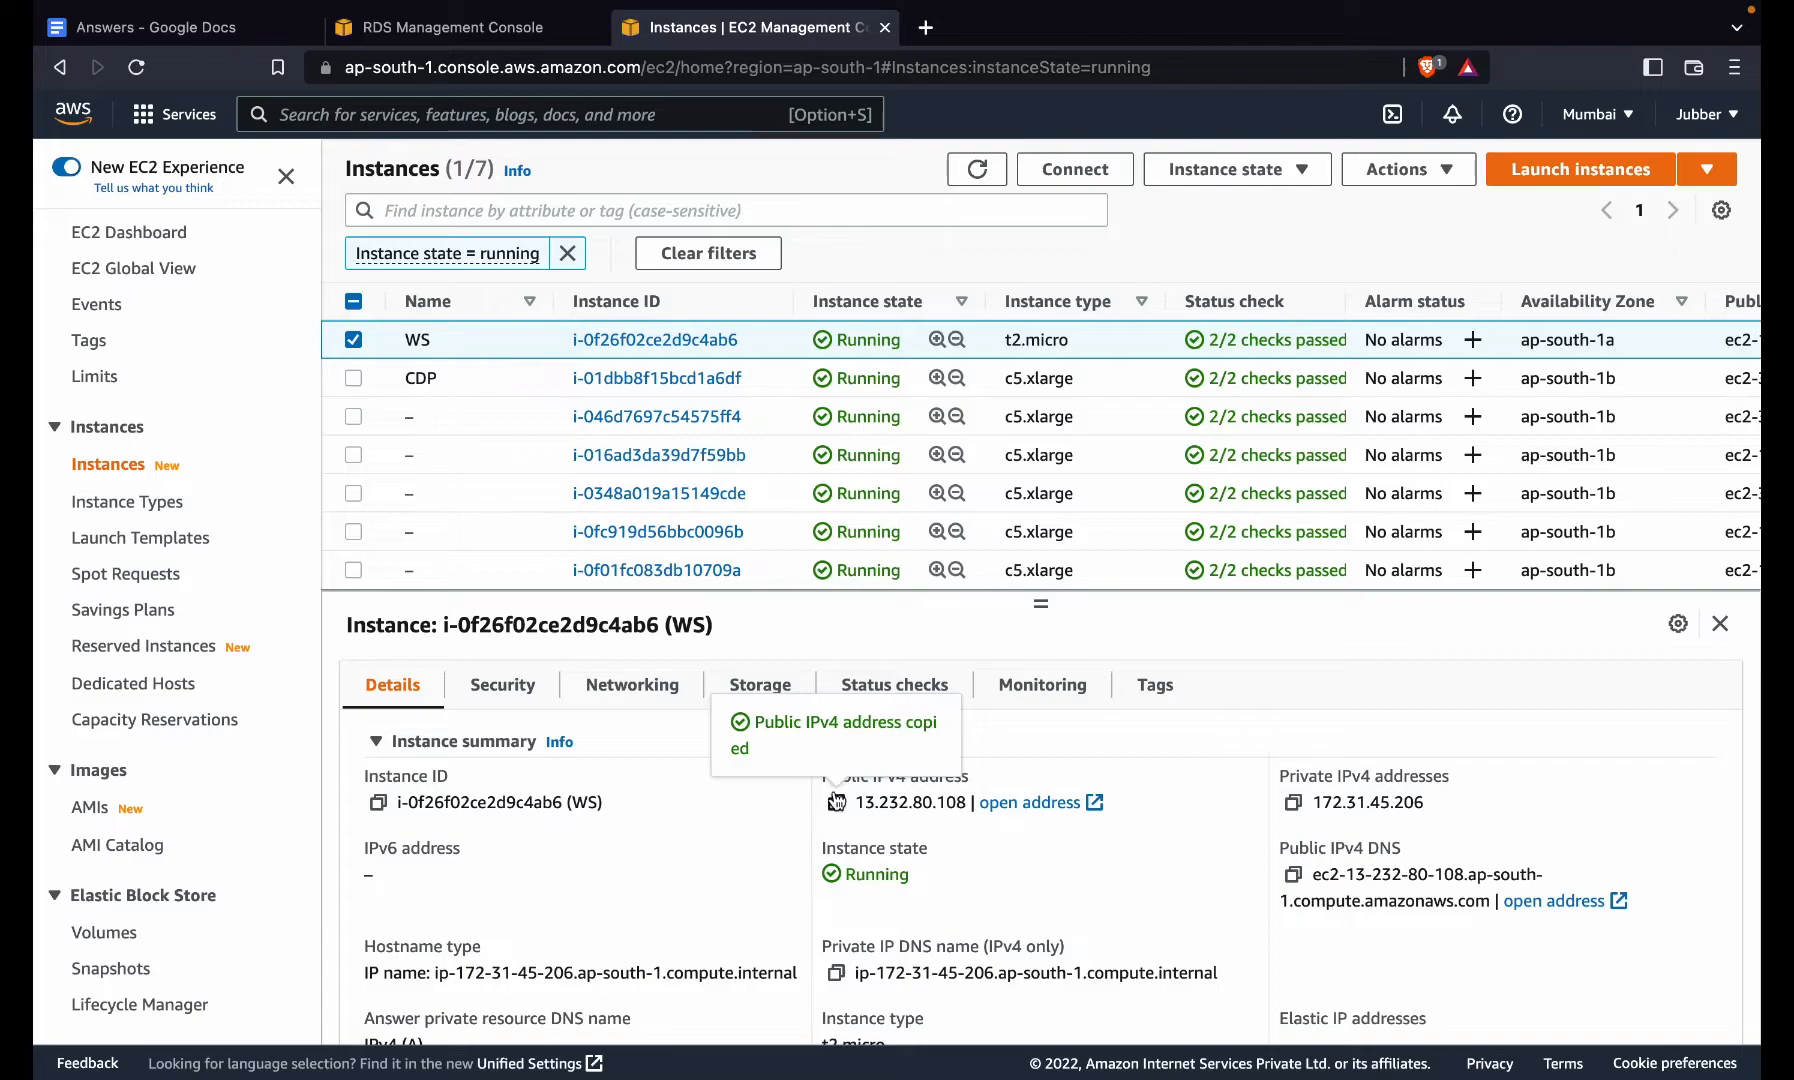
click(926, 28)
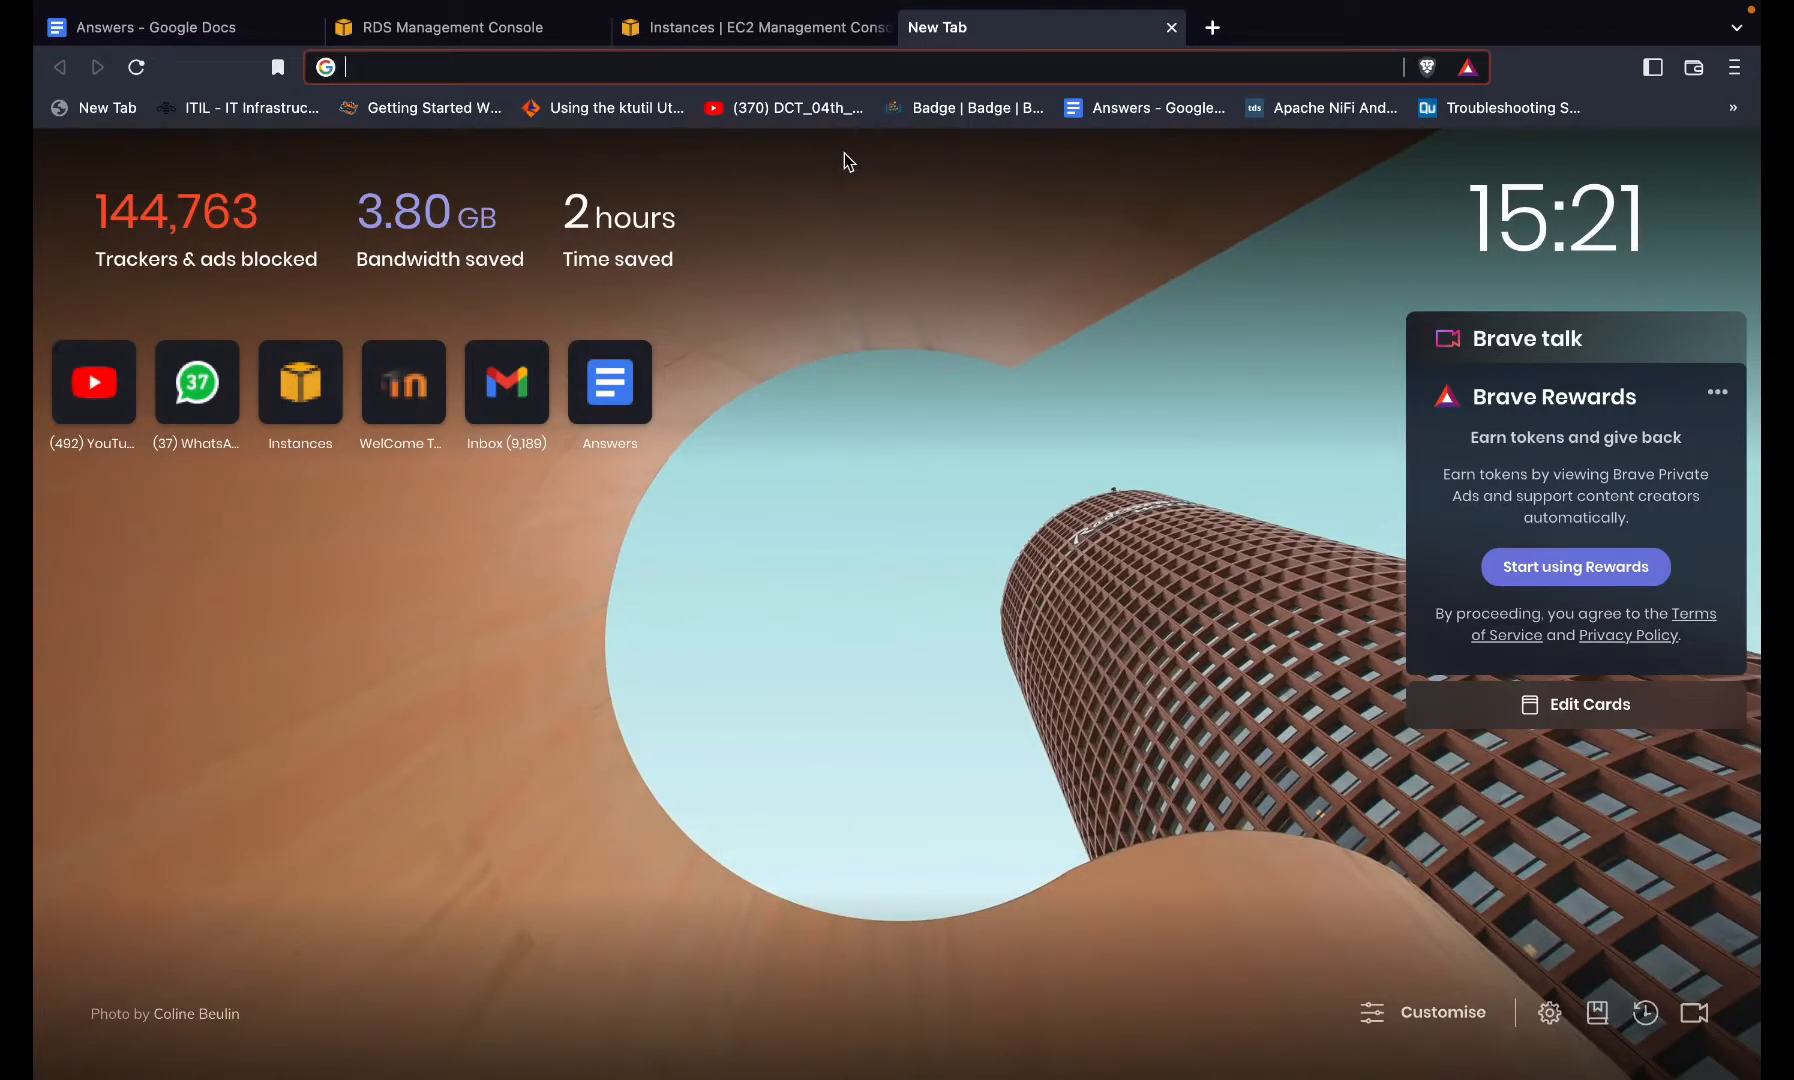
key(super+v)
text(/)
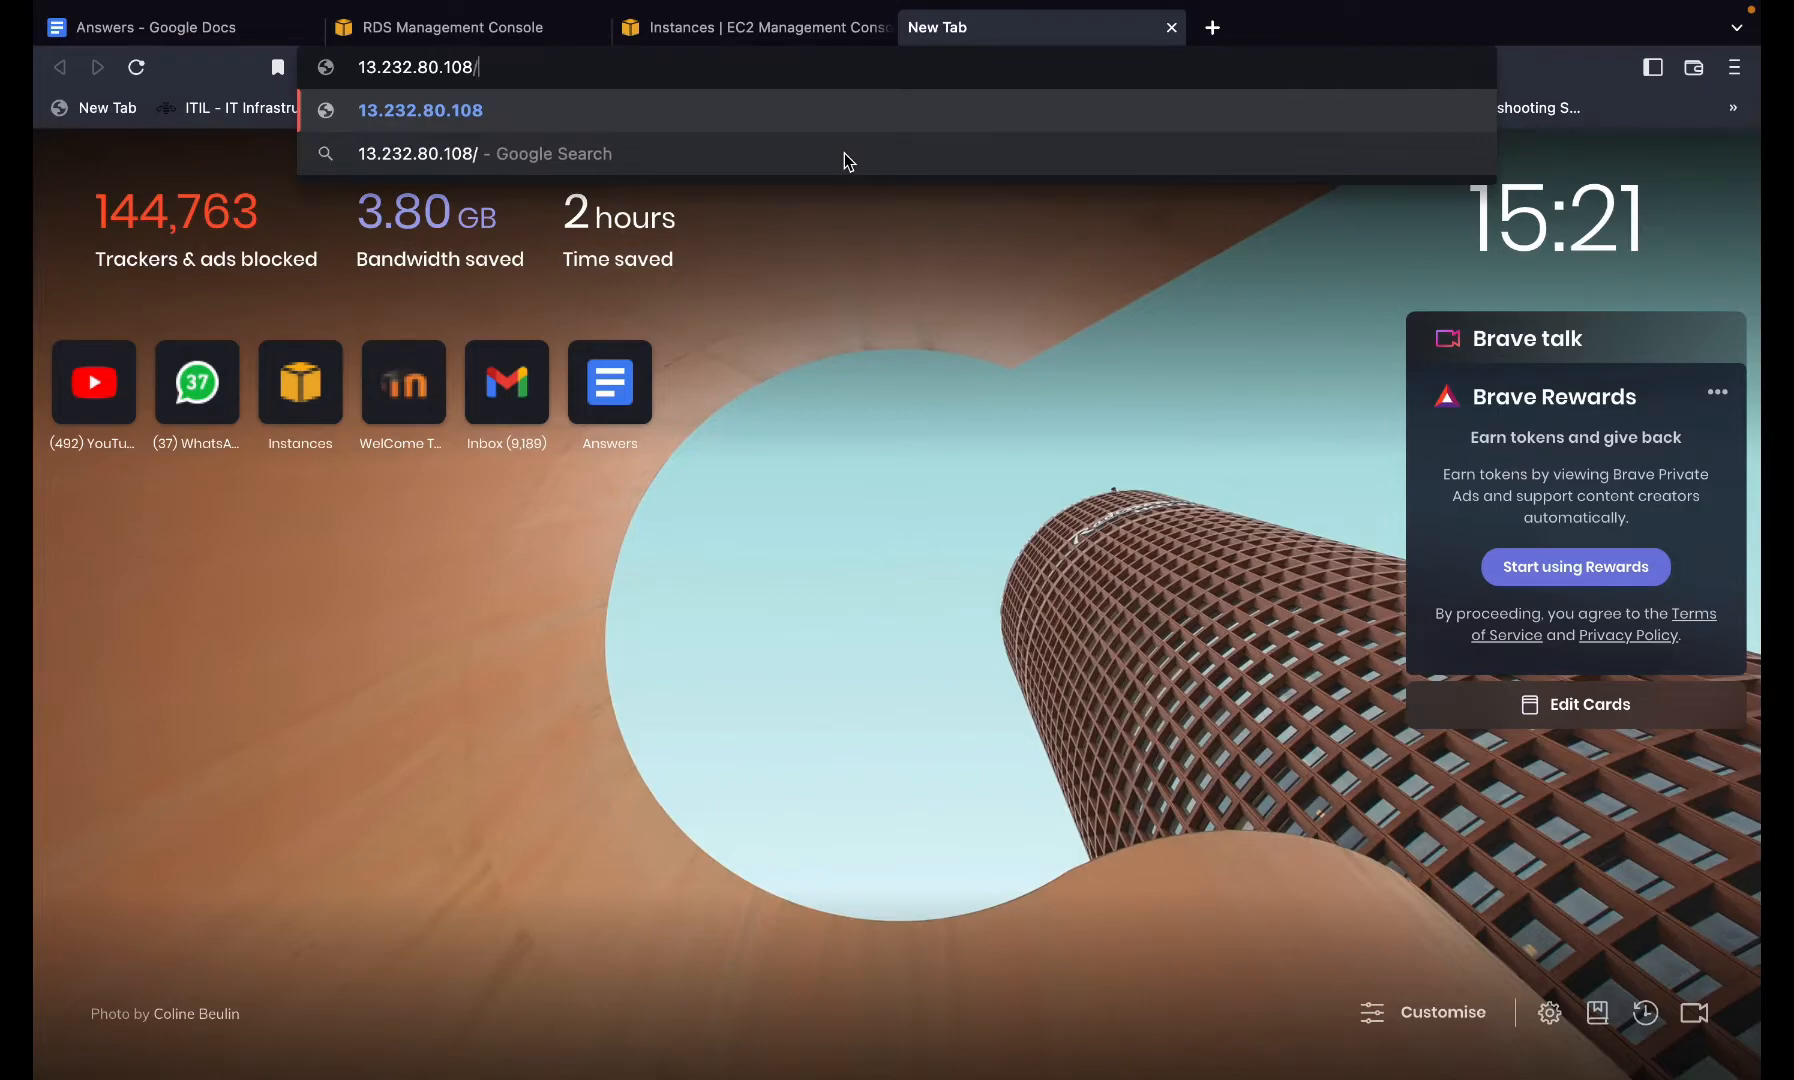
text(cdh7)
key(Return)
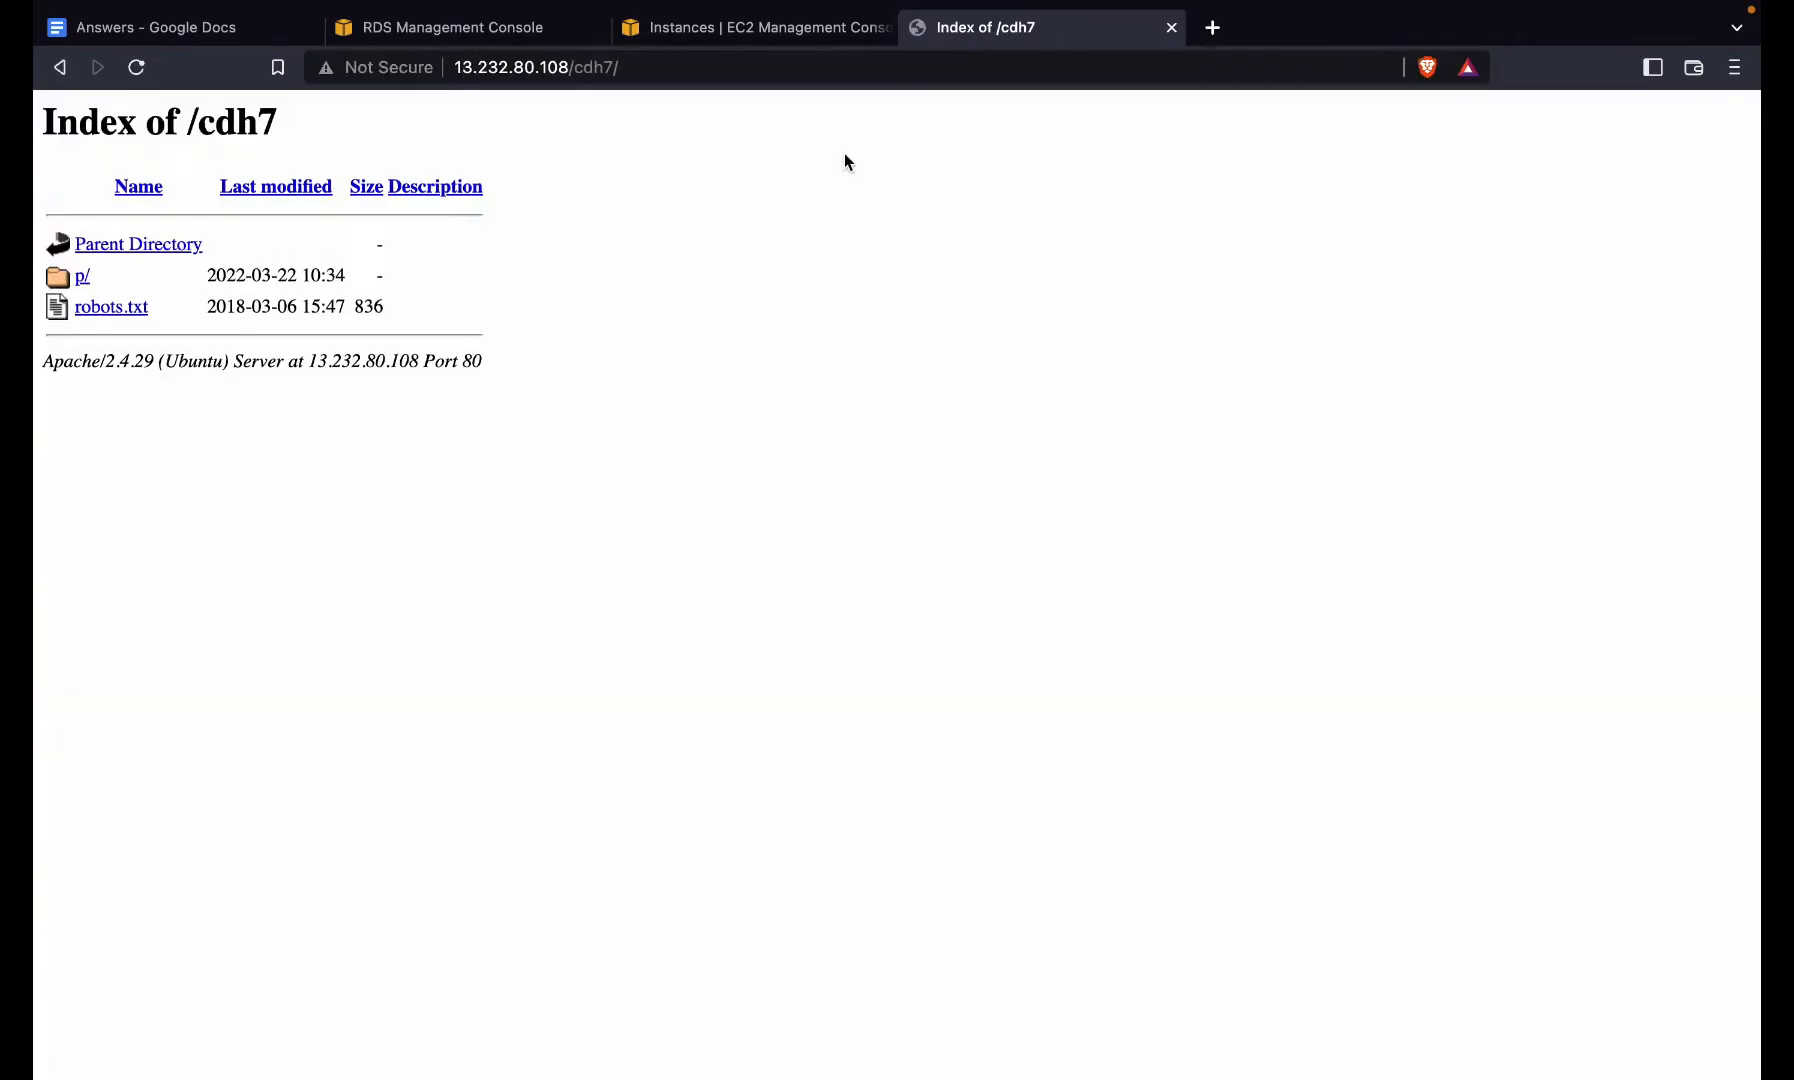
- Browse into p/cdh7/7.1.3.0/parcels/ to view the CDH 7.1.3 parcels
click(83, 279)
click(86, 281)
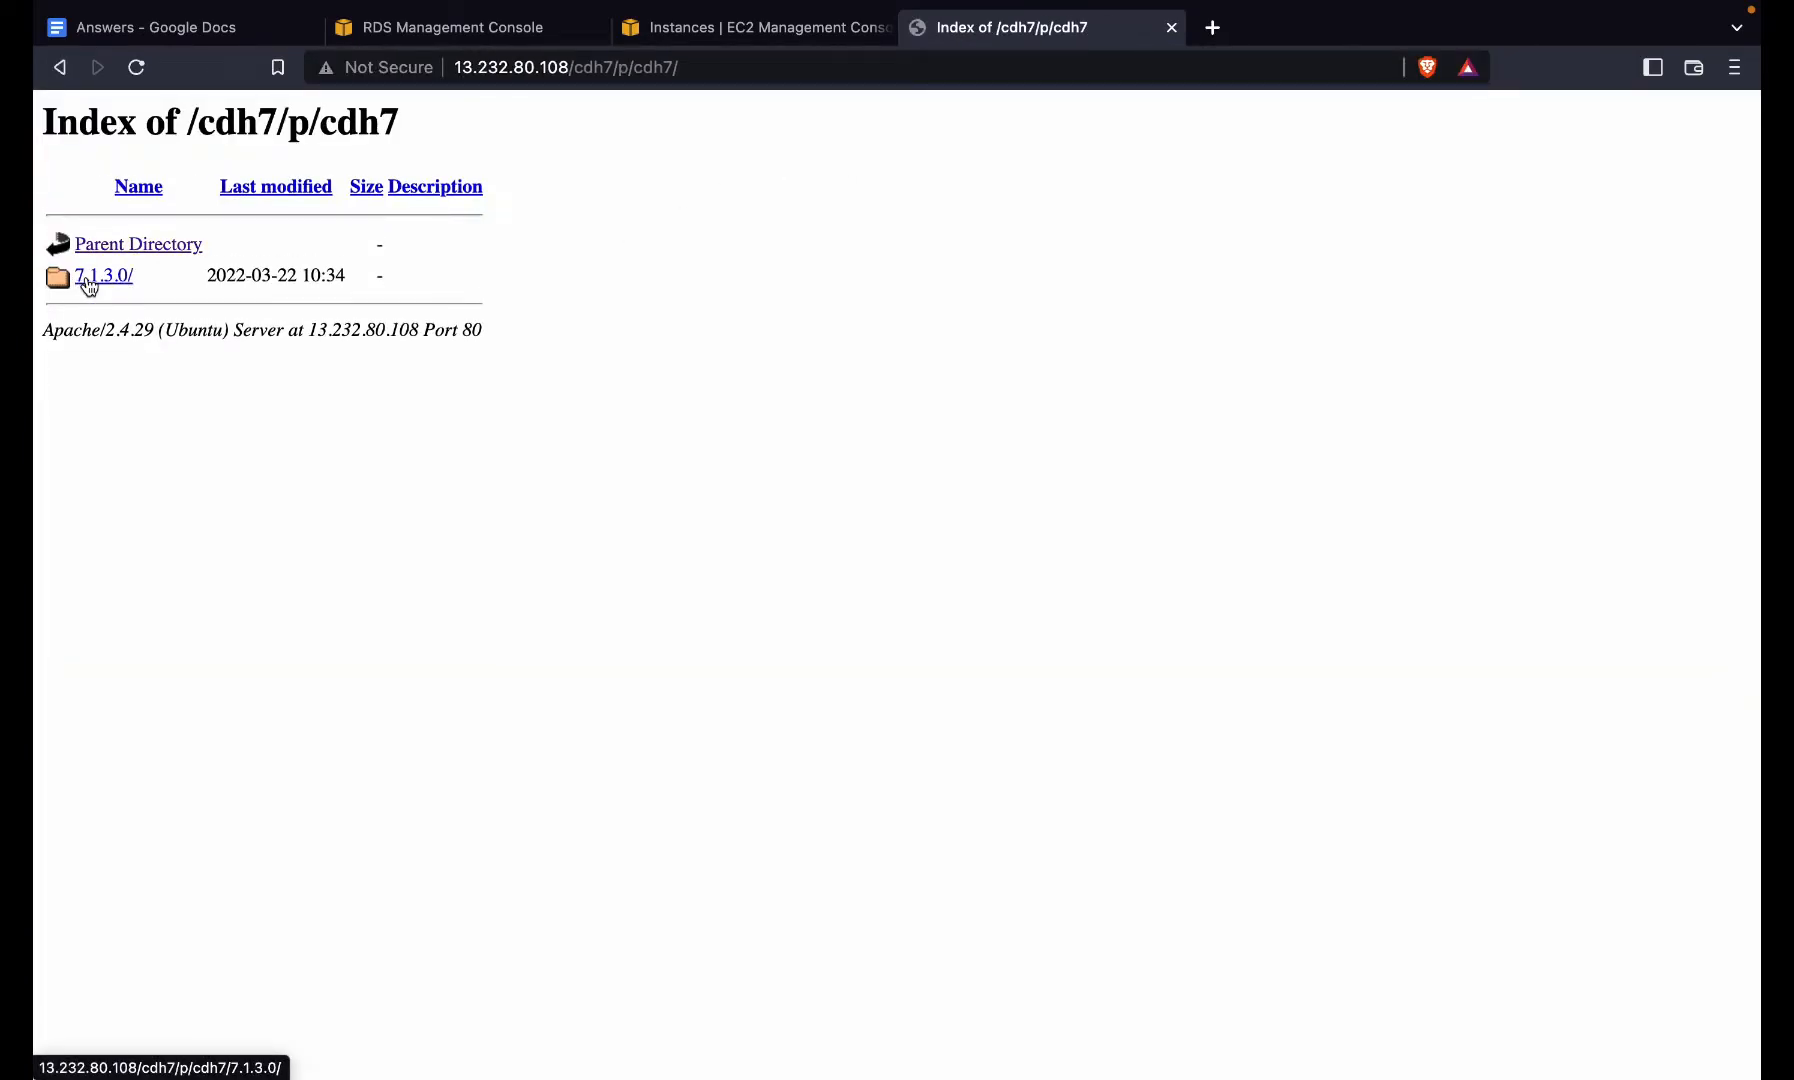
click(87, 281)
click(88, 281)
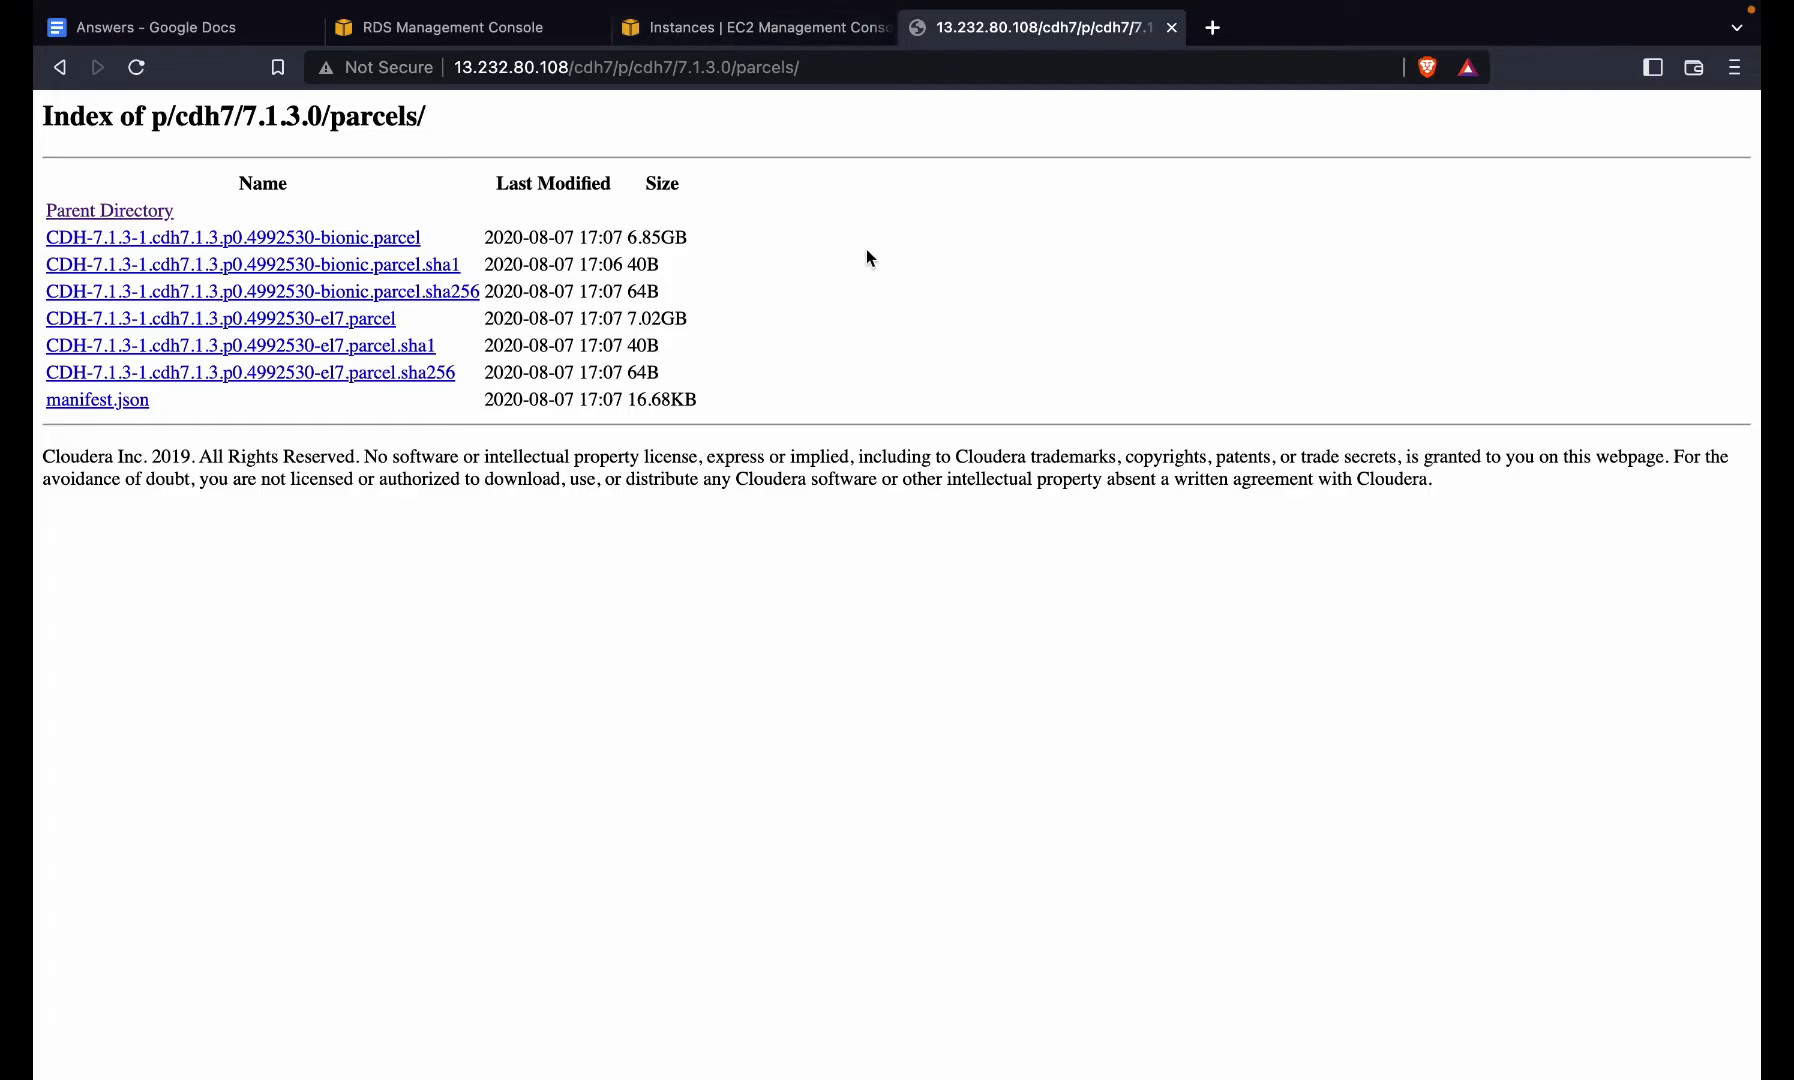
key(ctrl+Right)
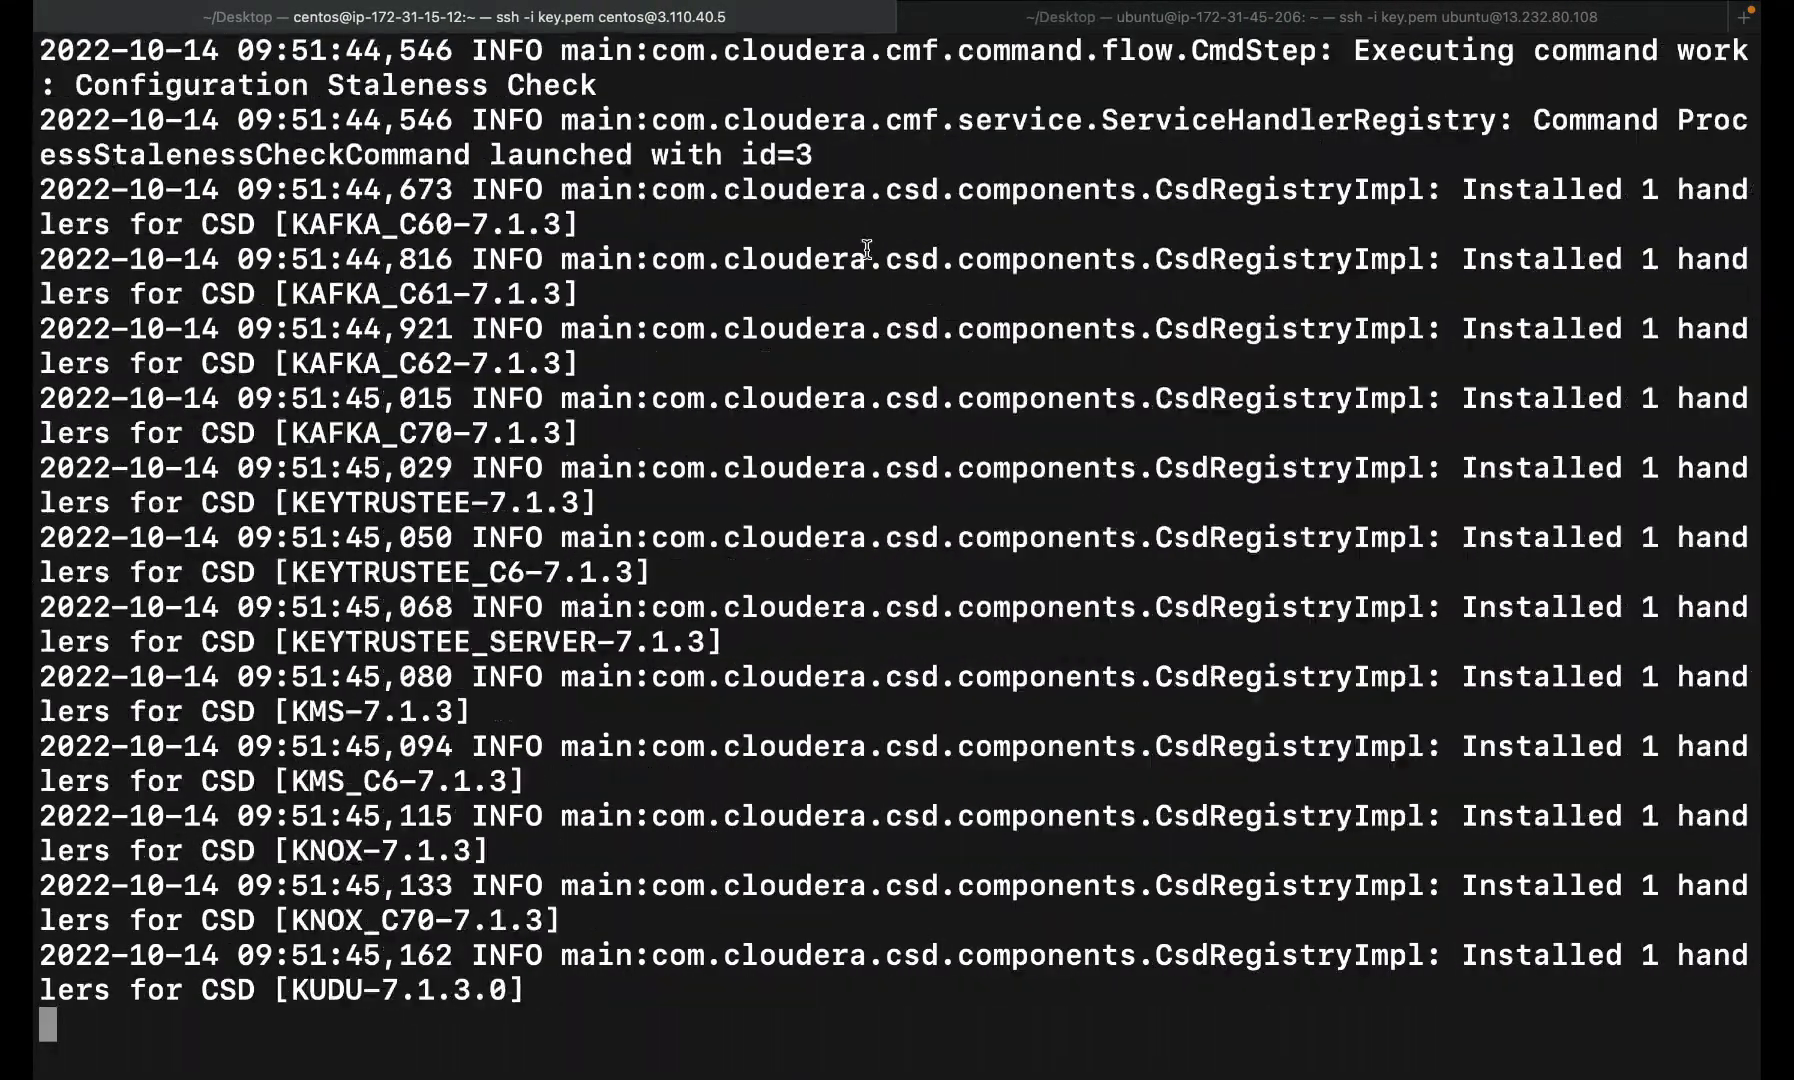
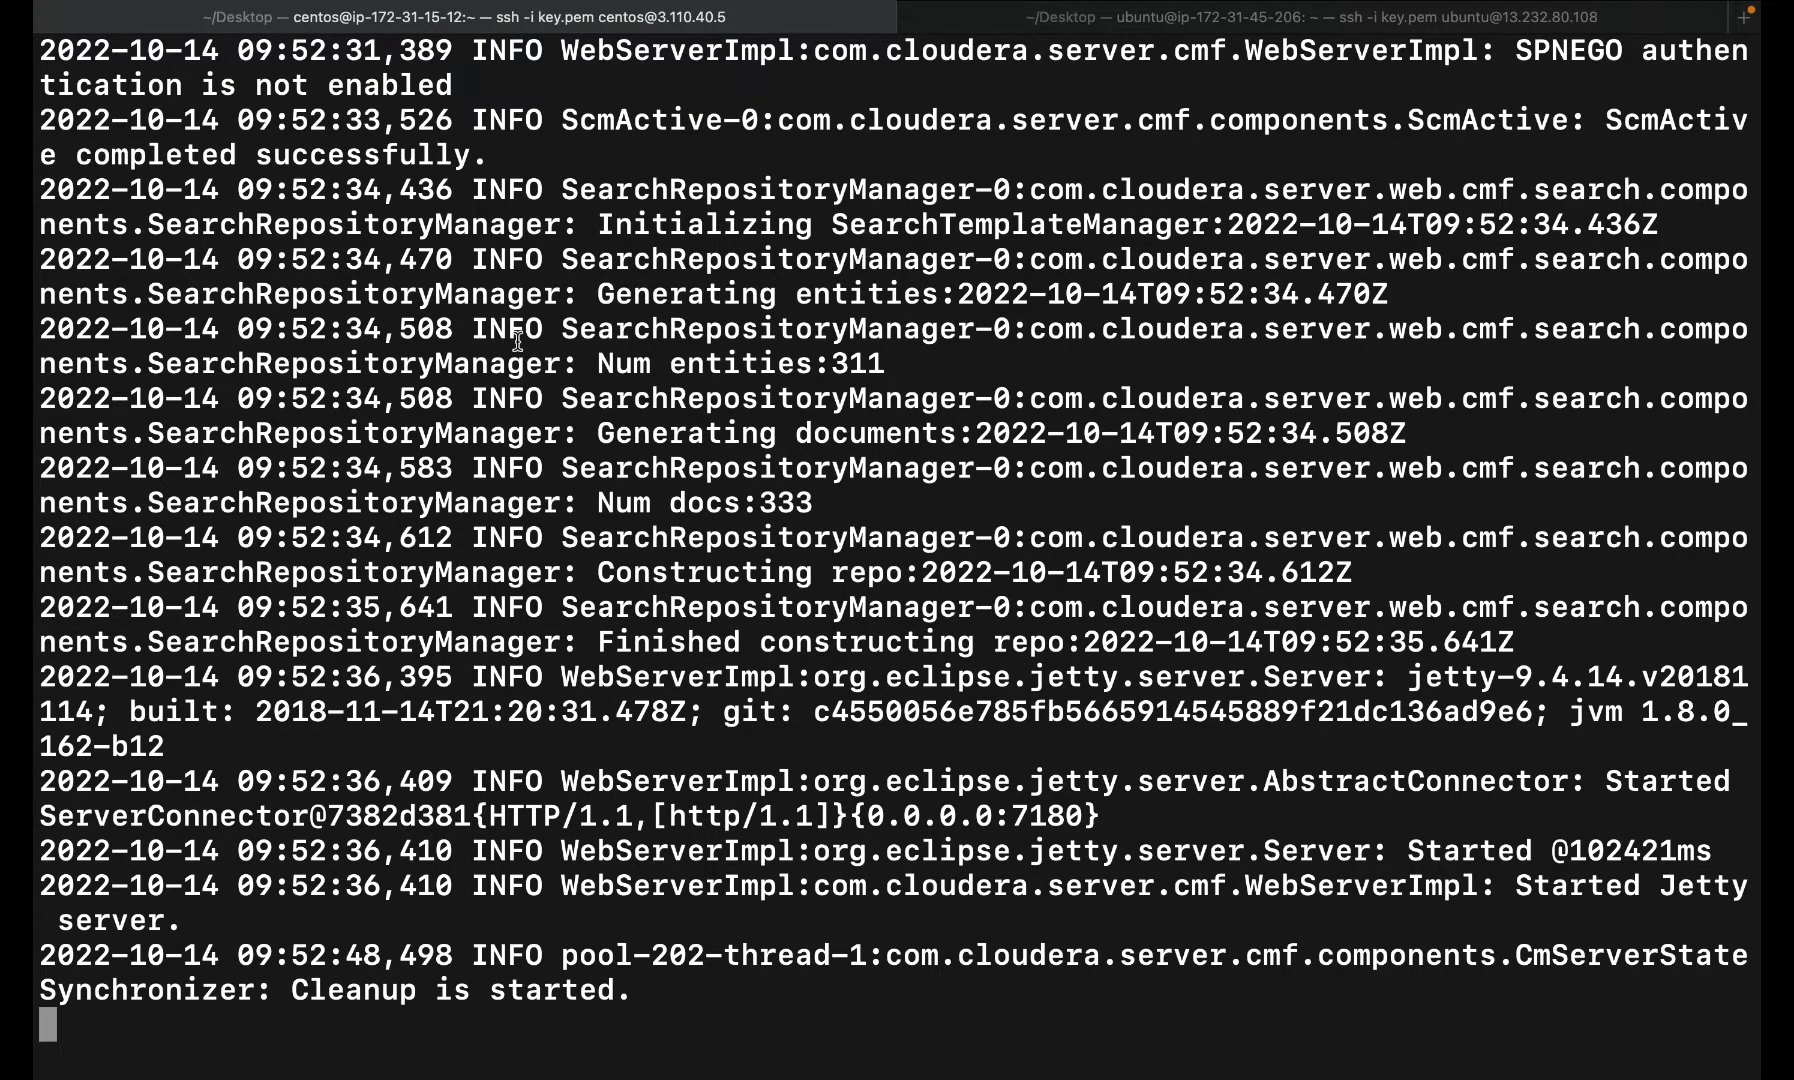
- Highlight the 'Started Jetty server' log line, then suspend the running log tail with Ctrl+Z
drag(1511, 890, 1648, 926)
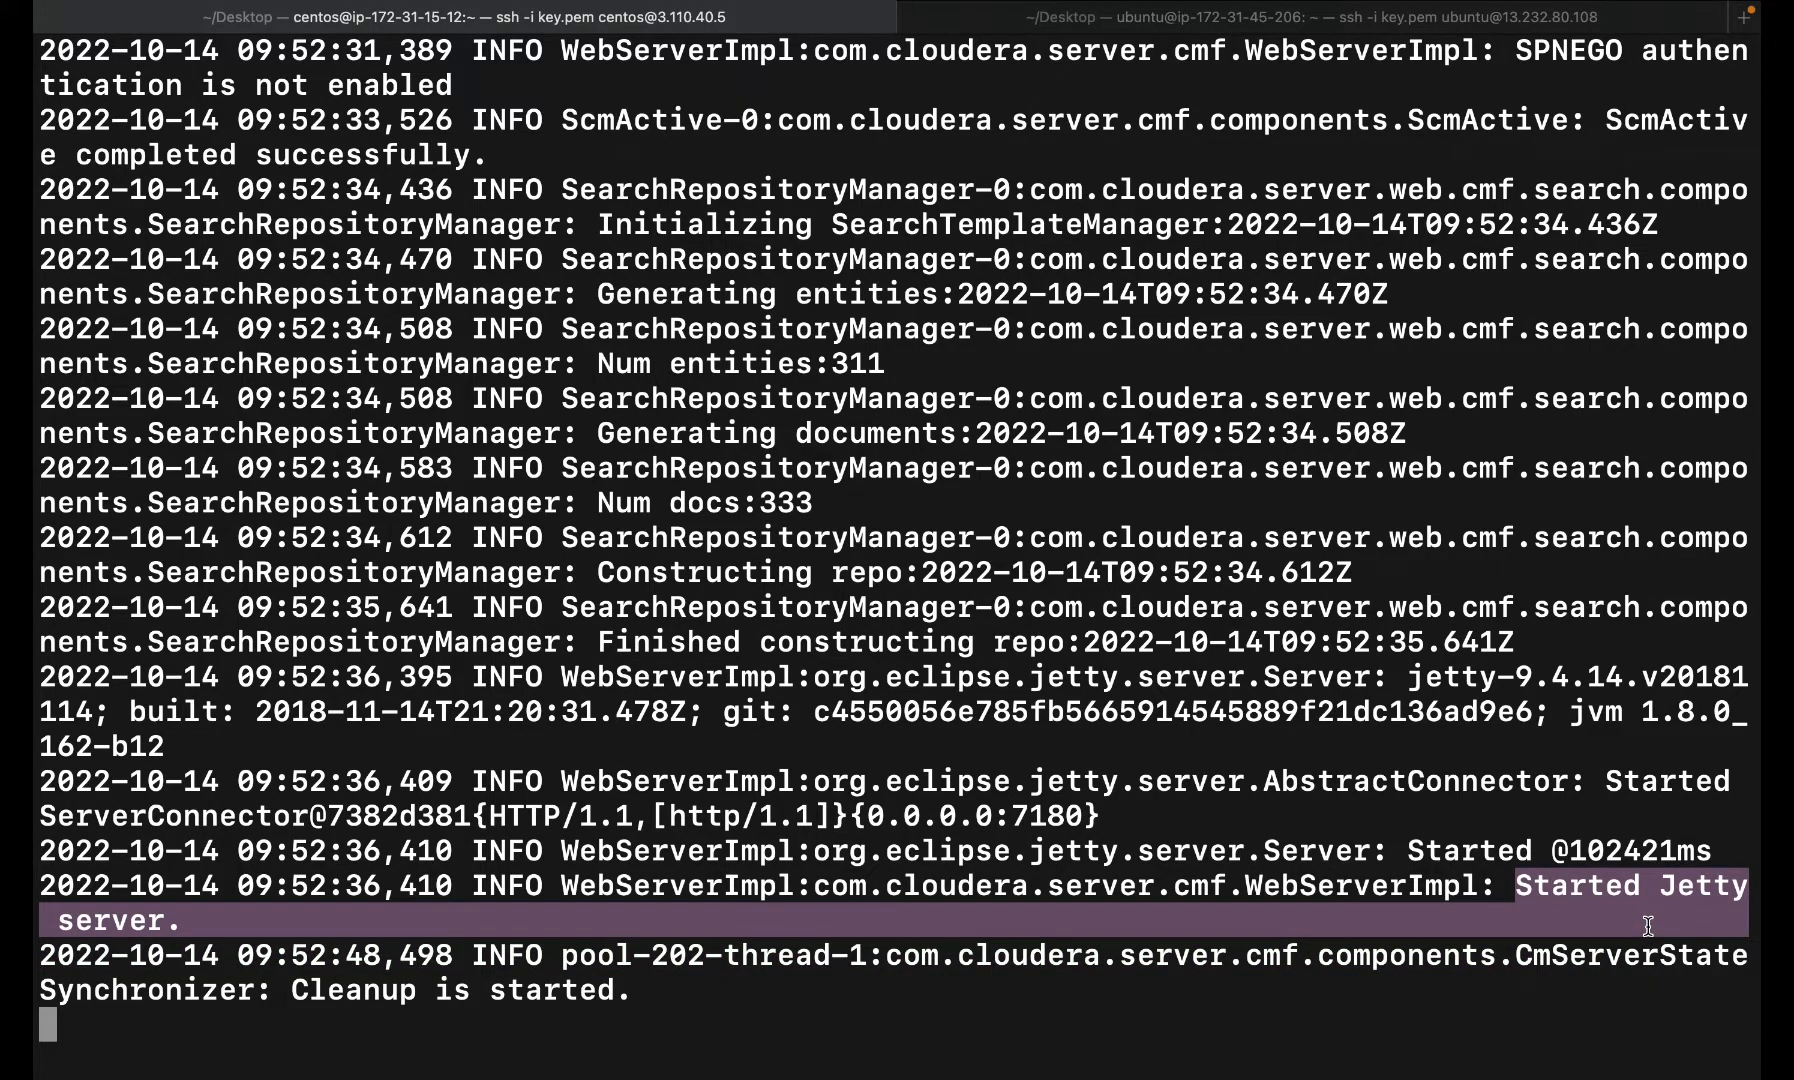
key(ctrl+Left)
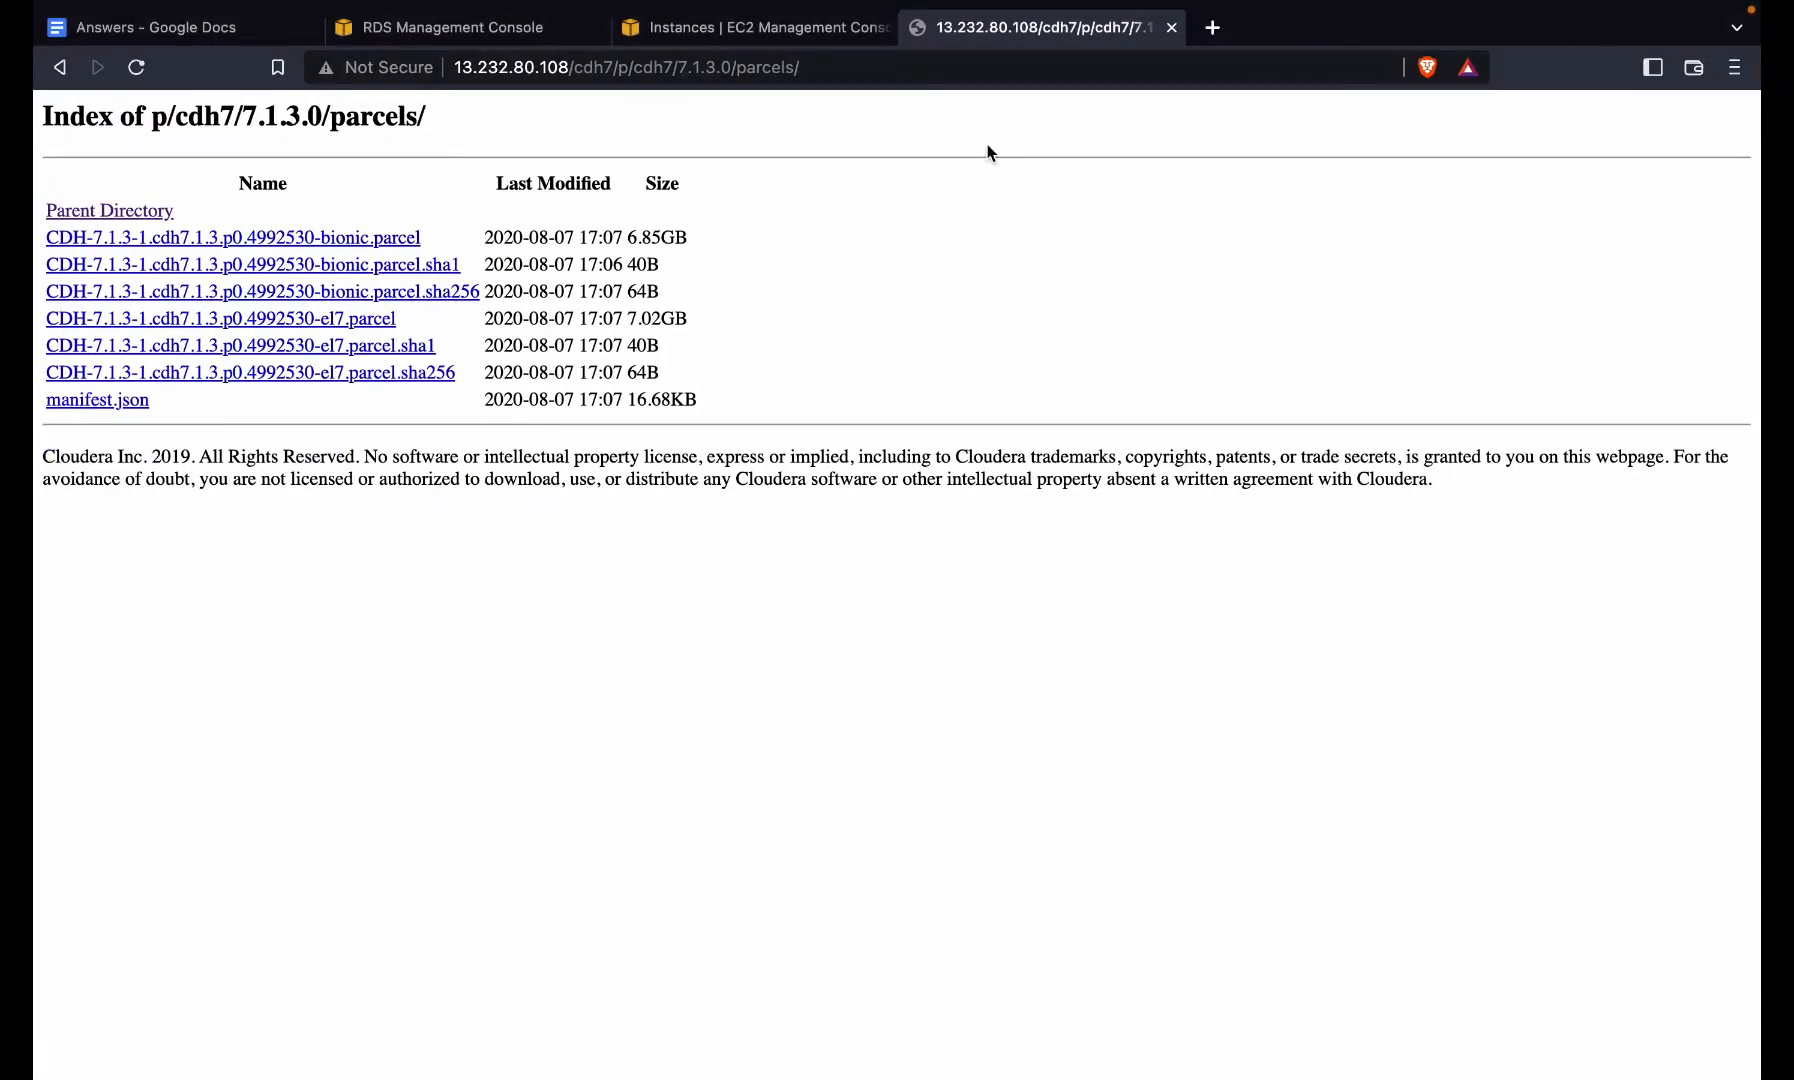
key(ctrl+Right)
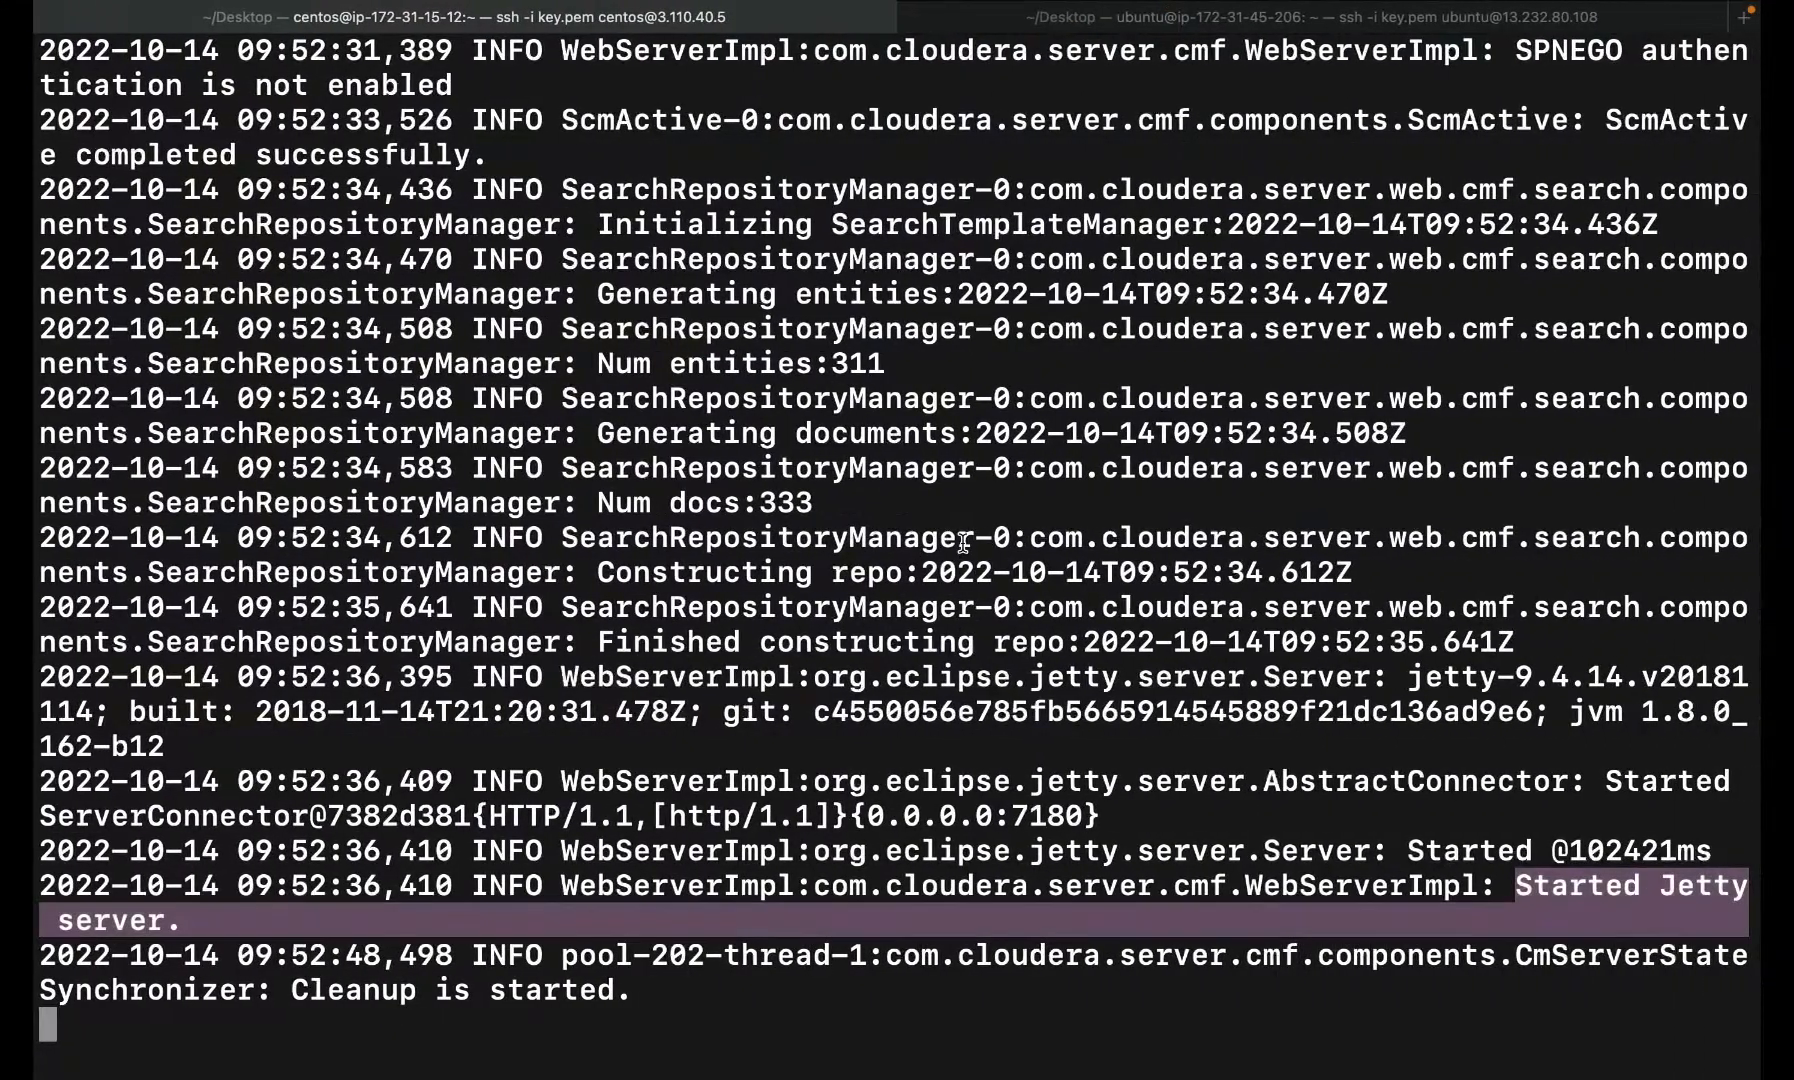
key(ctrl+z)
- Run 'curl ifconfig.co' and copy the returned public IP 3.110.40.5
text(curl  ifconfig.co)
key(Return)
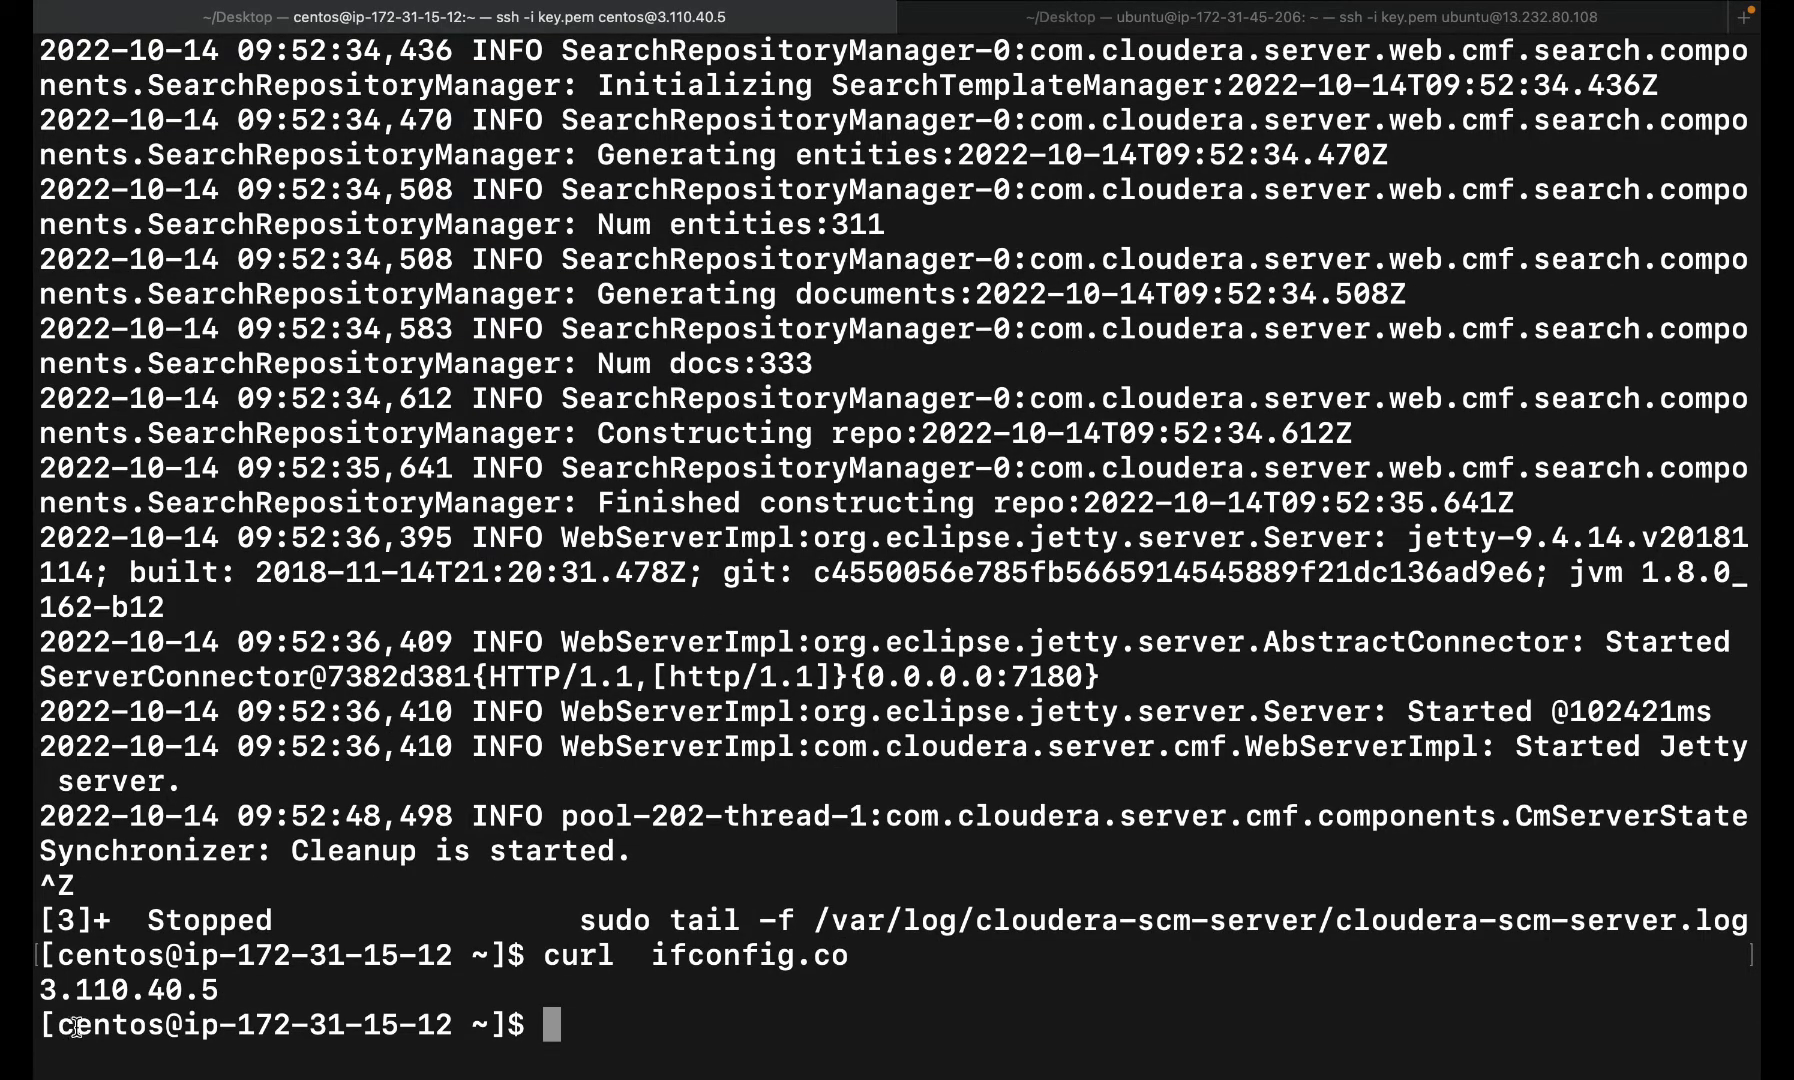
double_click(105, 999)
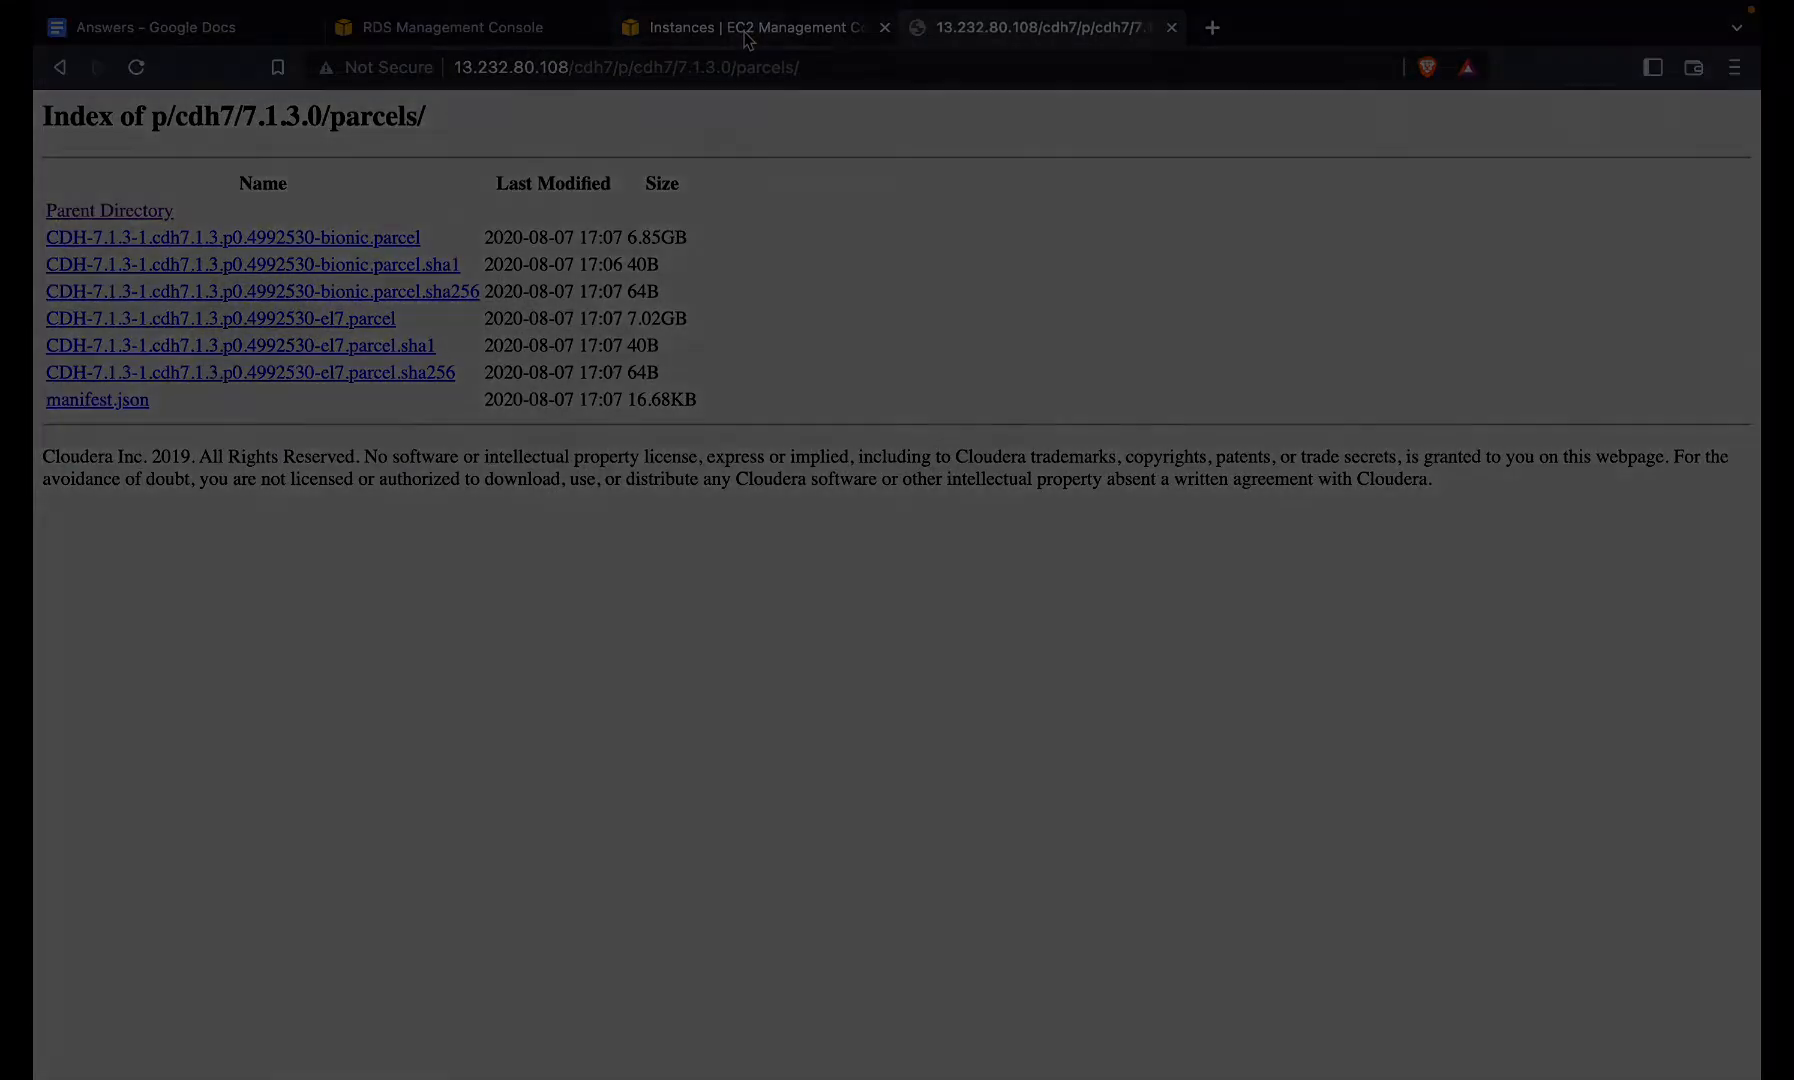
- Sign in to Cloudera Manager with the admin account and decline saving the password
click(745, 28)
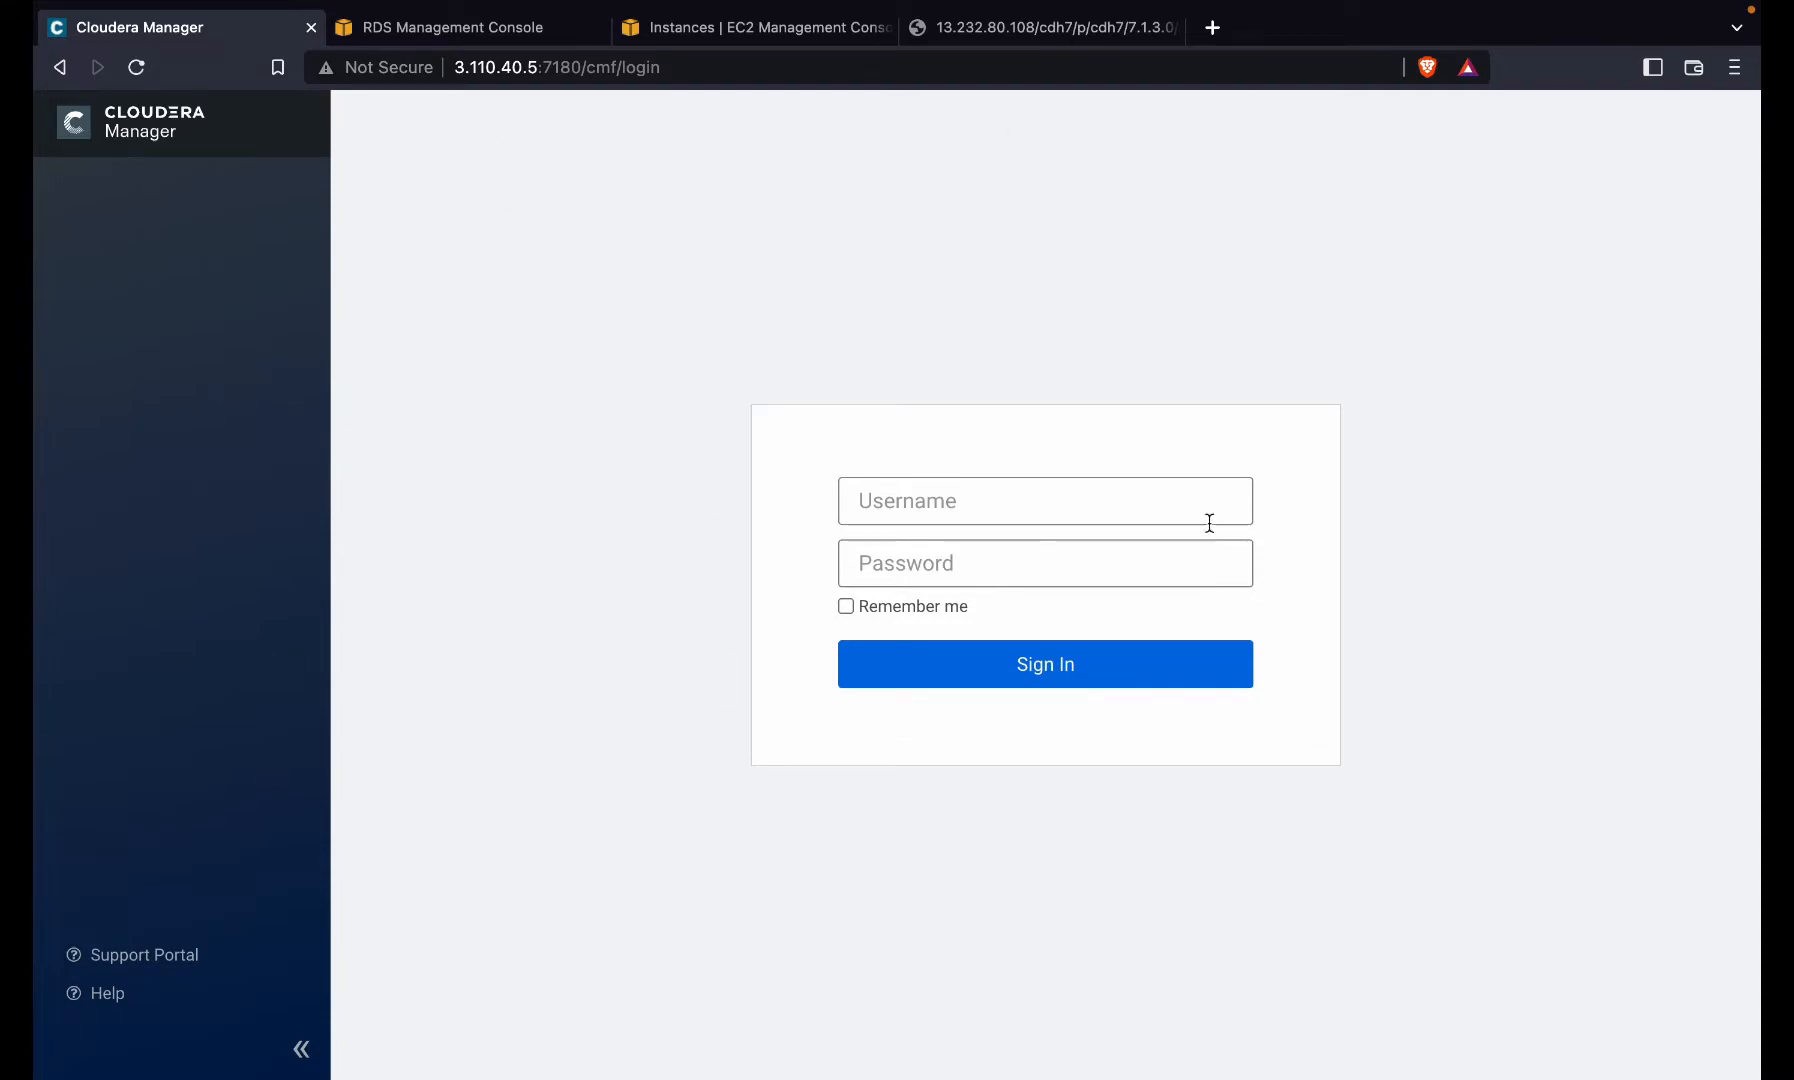
click(920, 510)
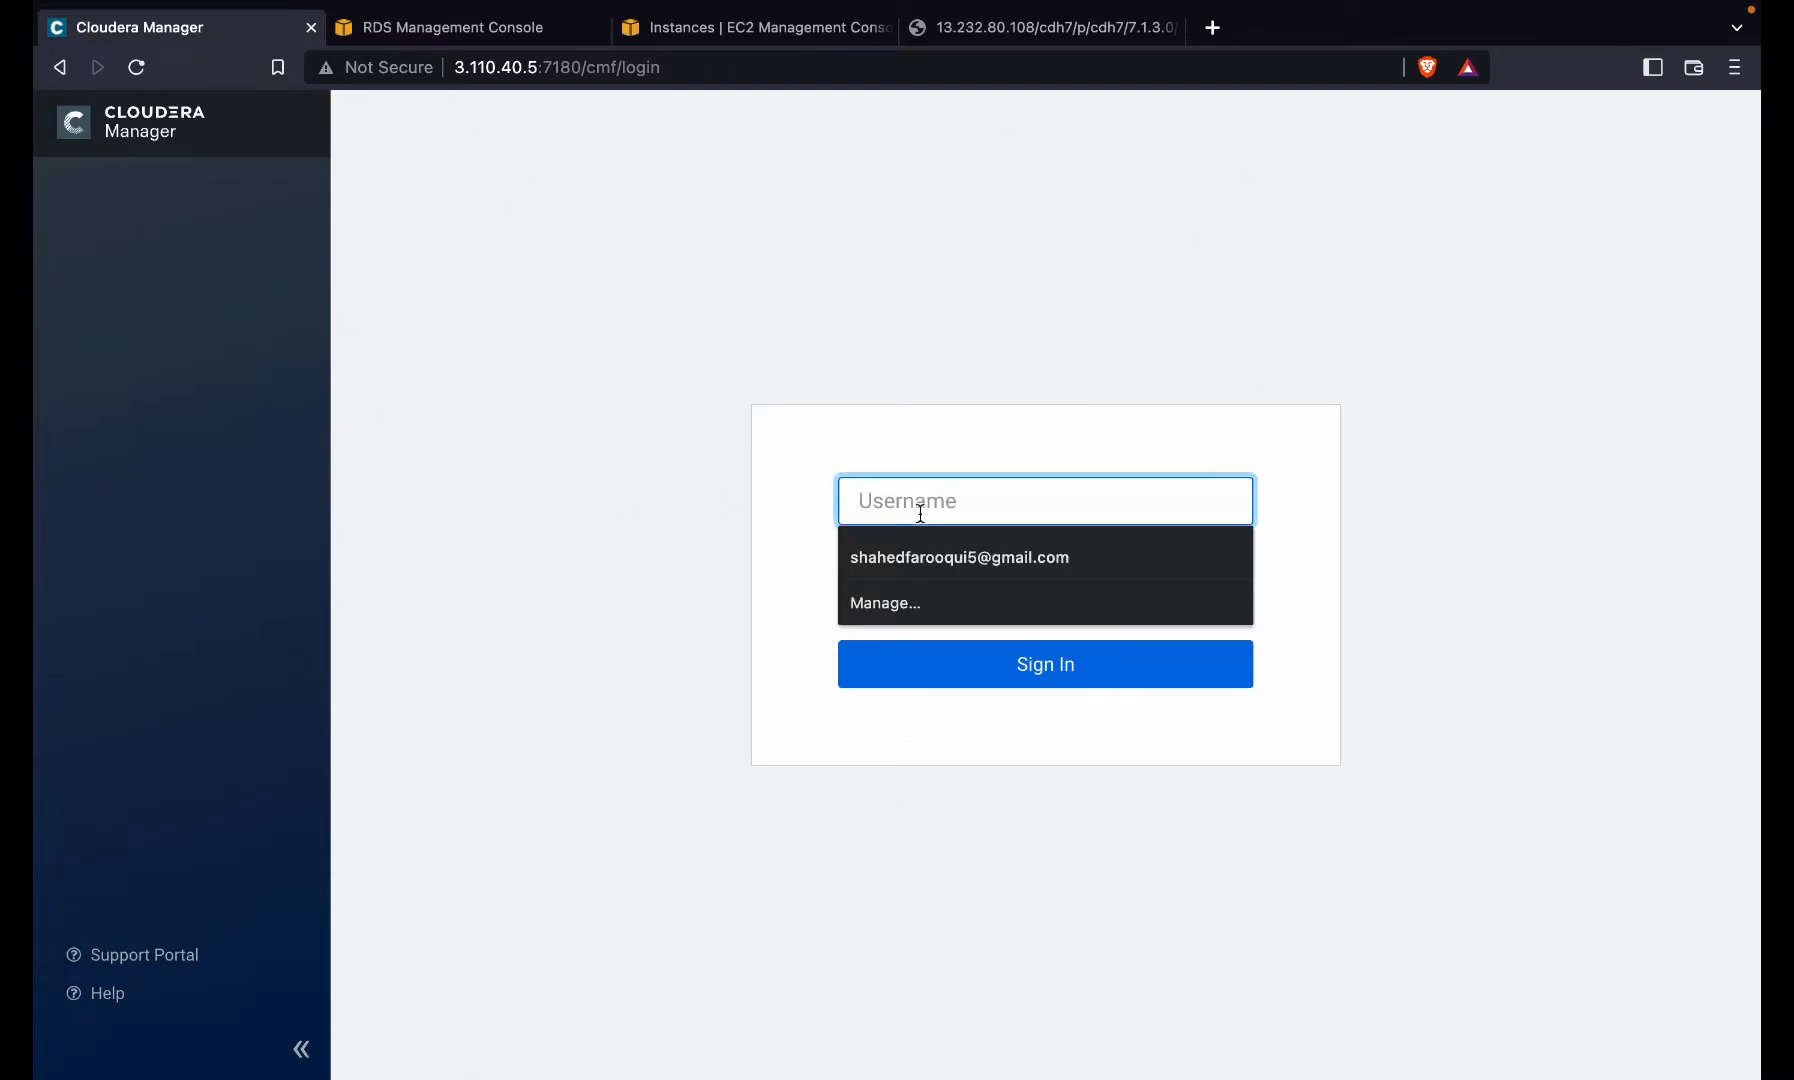
text(admin)
key(Tab)
text(admin)
key(Return)
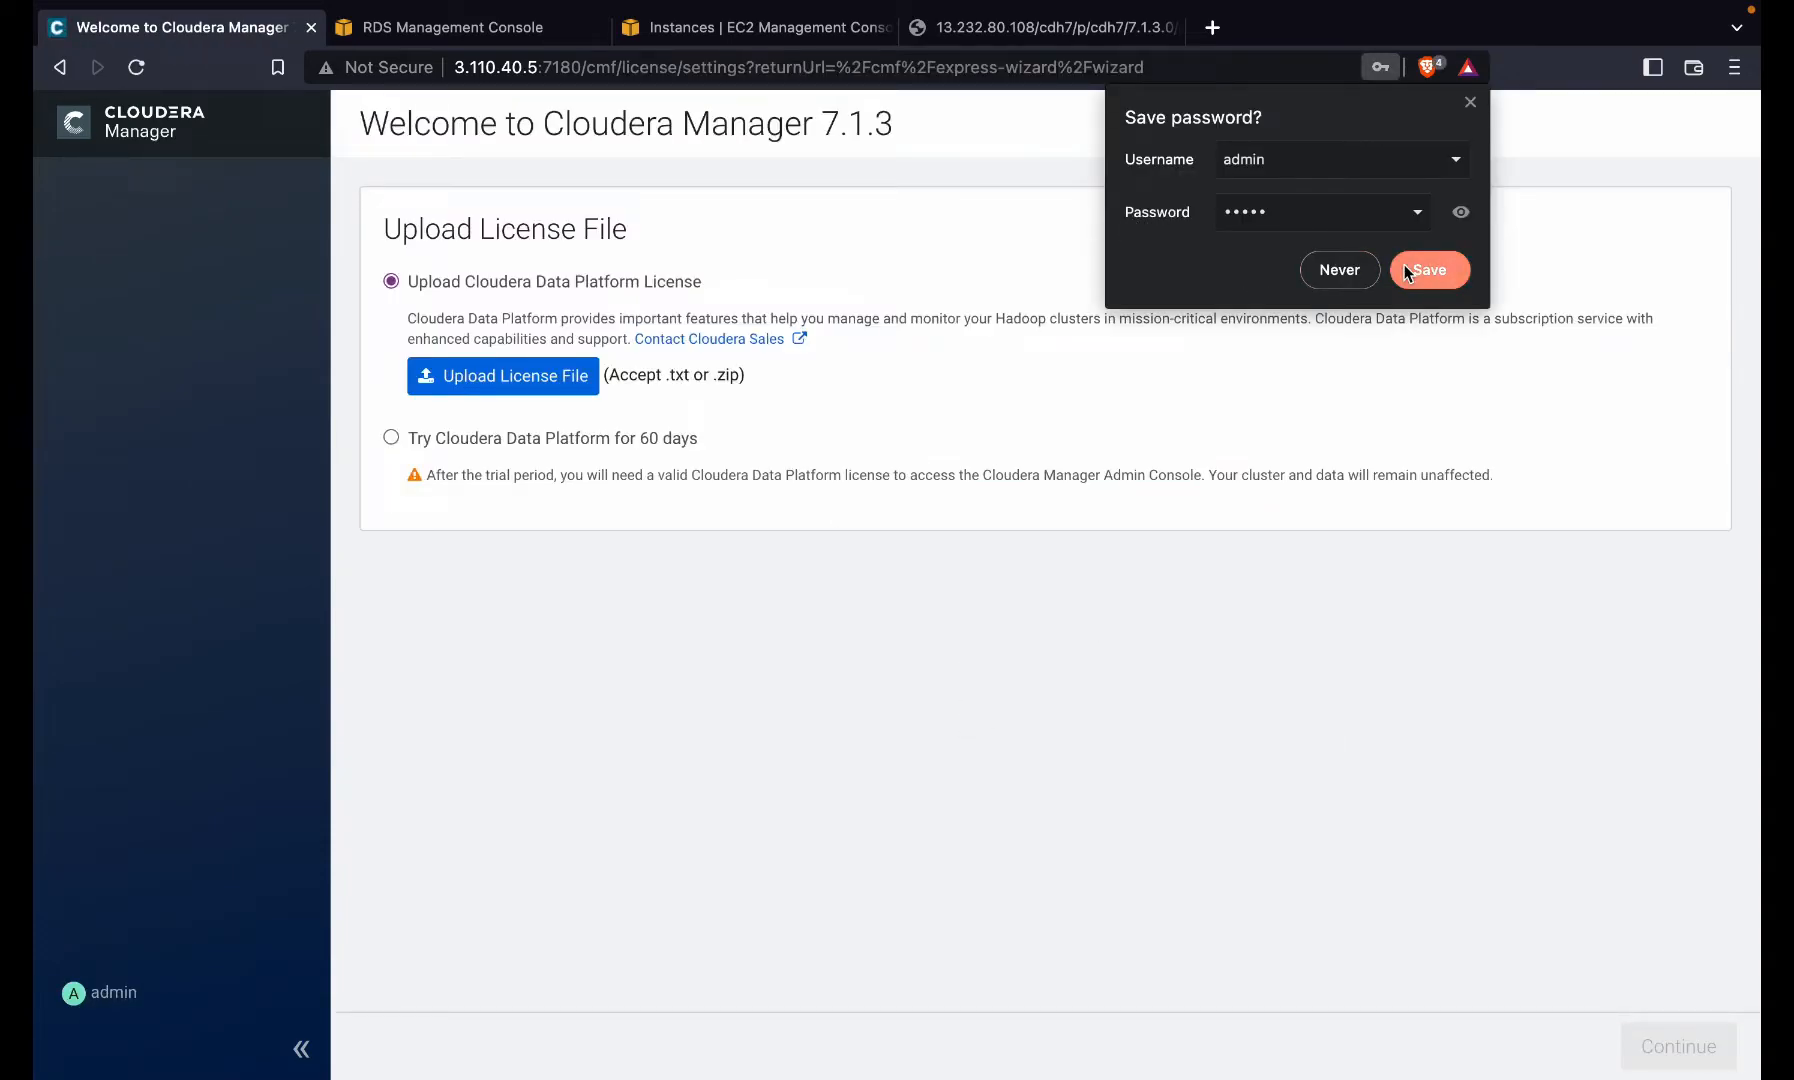
click(1405, 271)
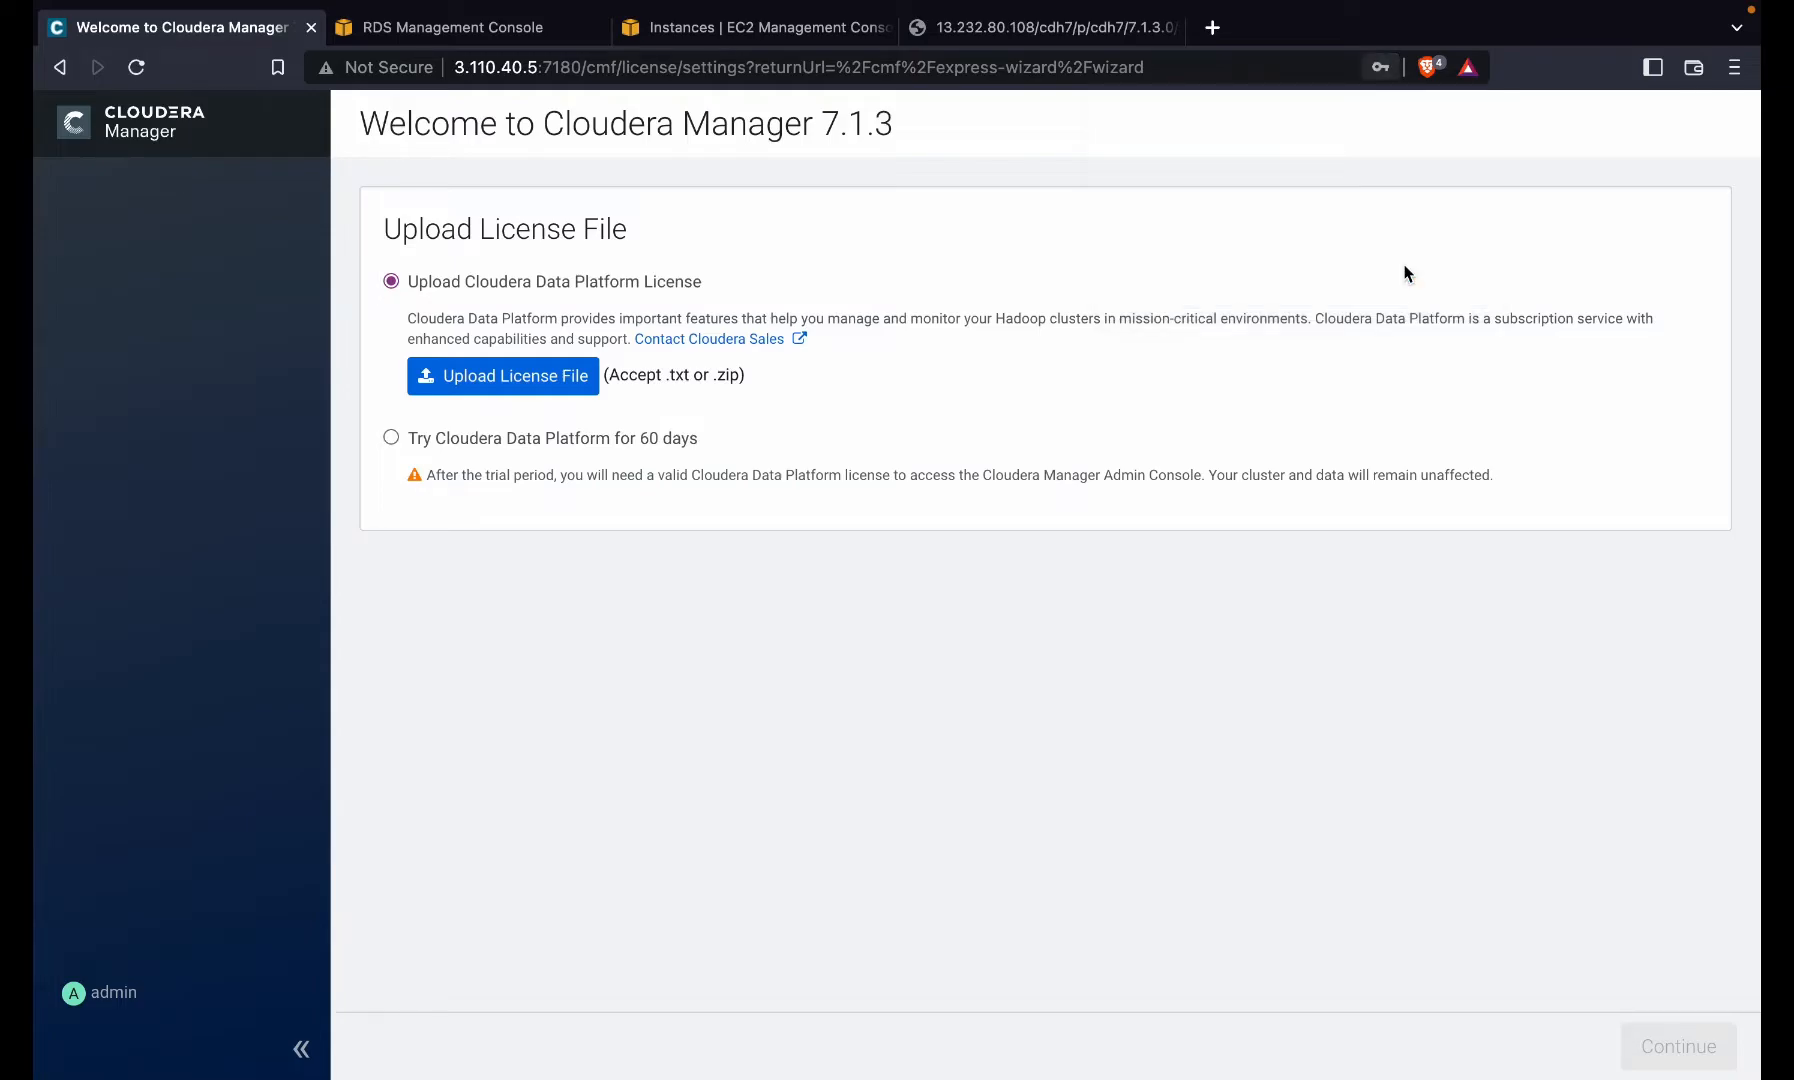
- Start the 60-day Cloudera Data Platform trial, accepting the licence, and advance to Cluster Basics
click(499, 444)
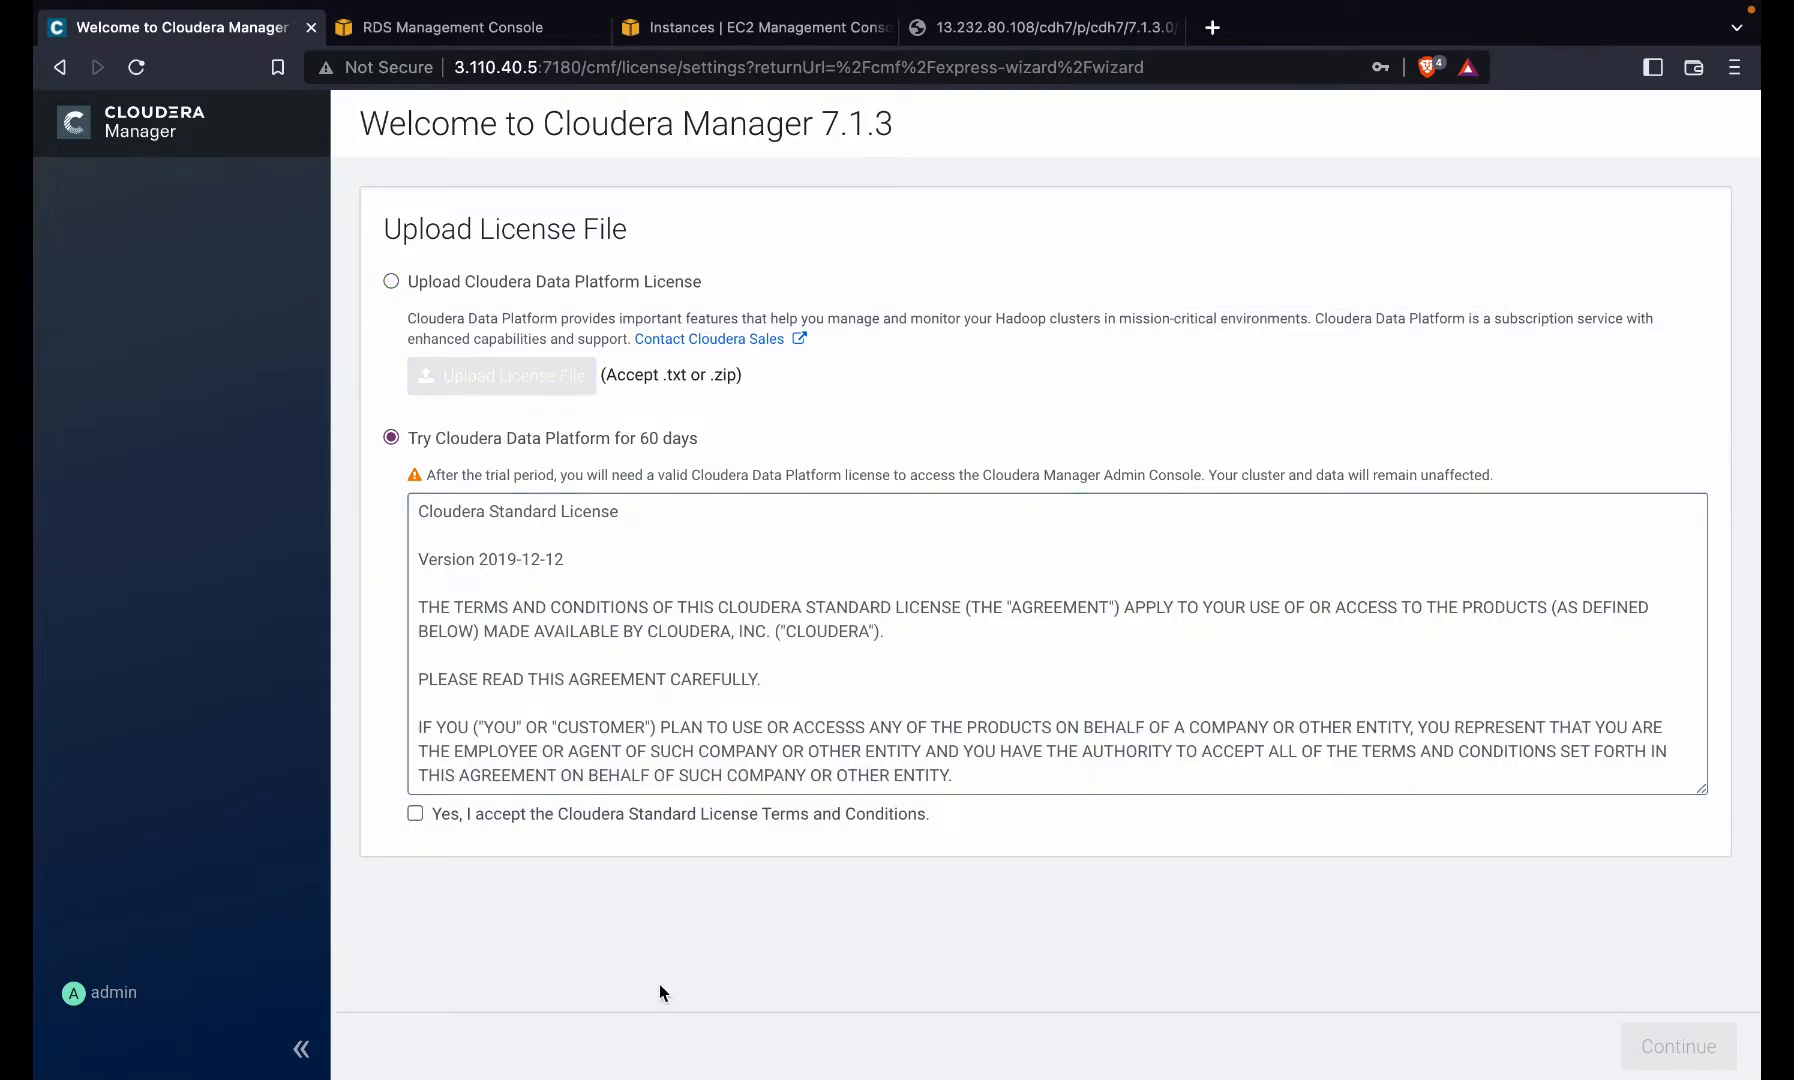
click(460, 826)
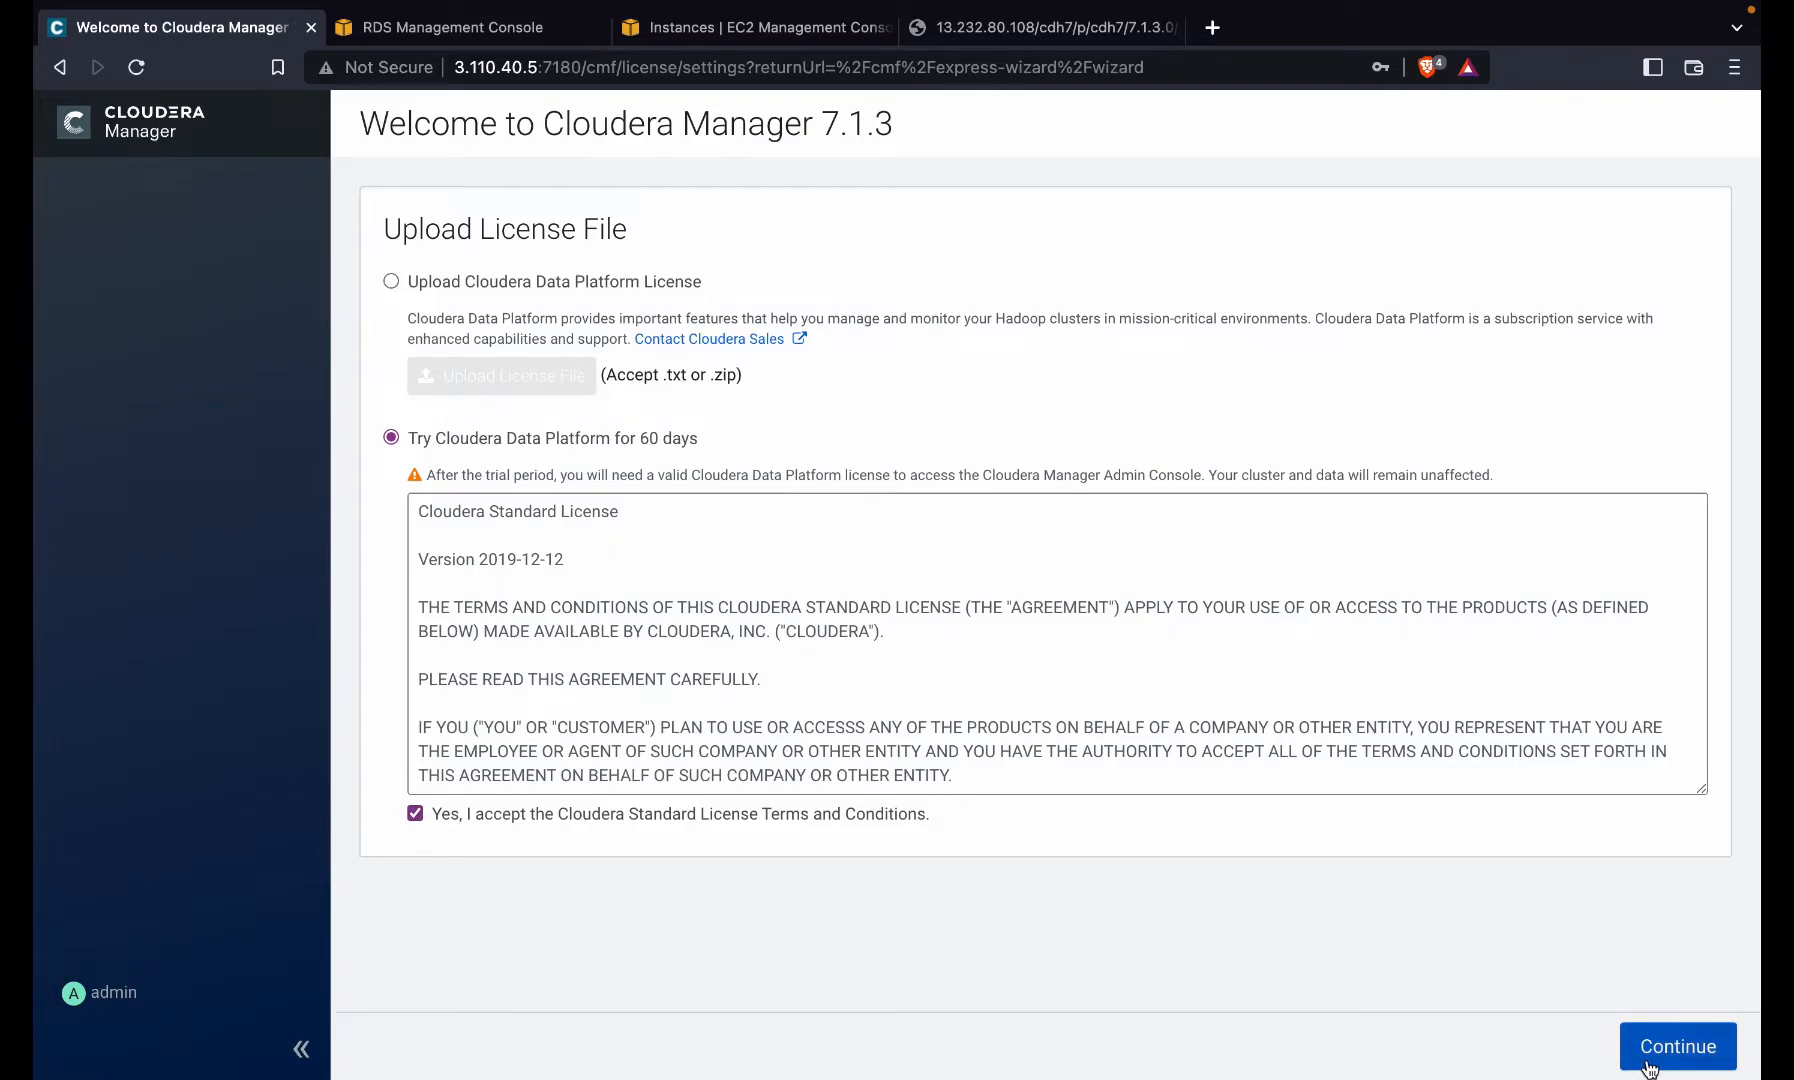
click(1648, 1066)
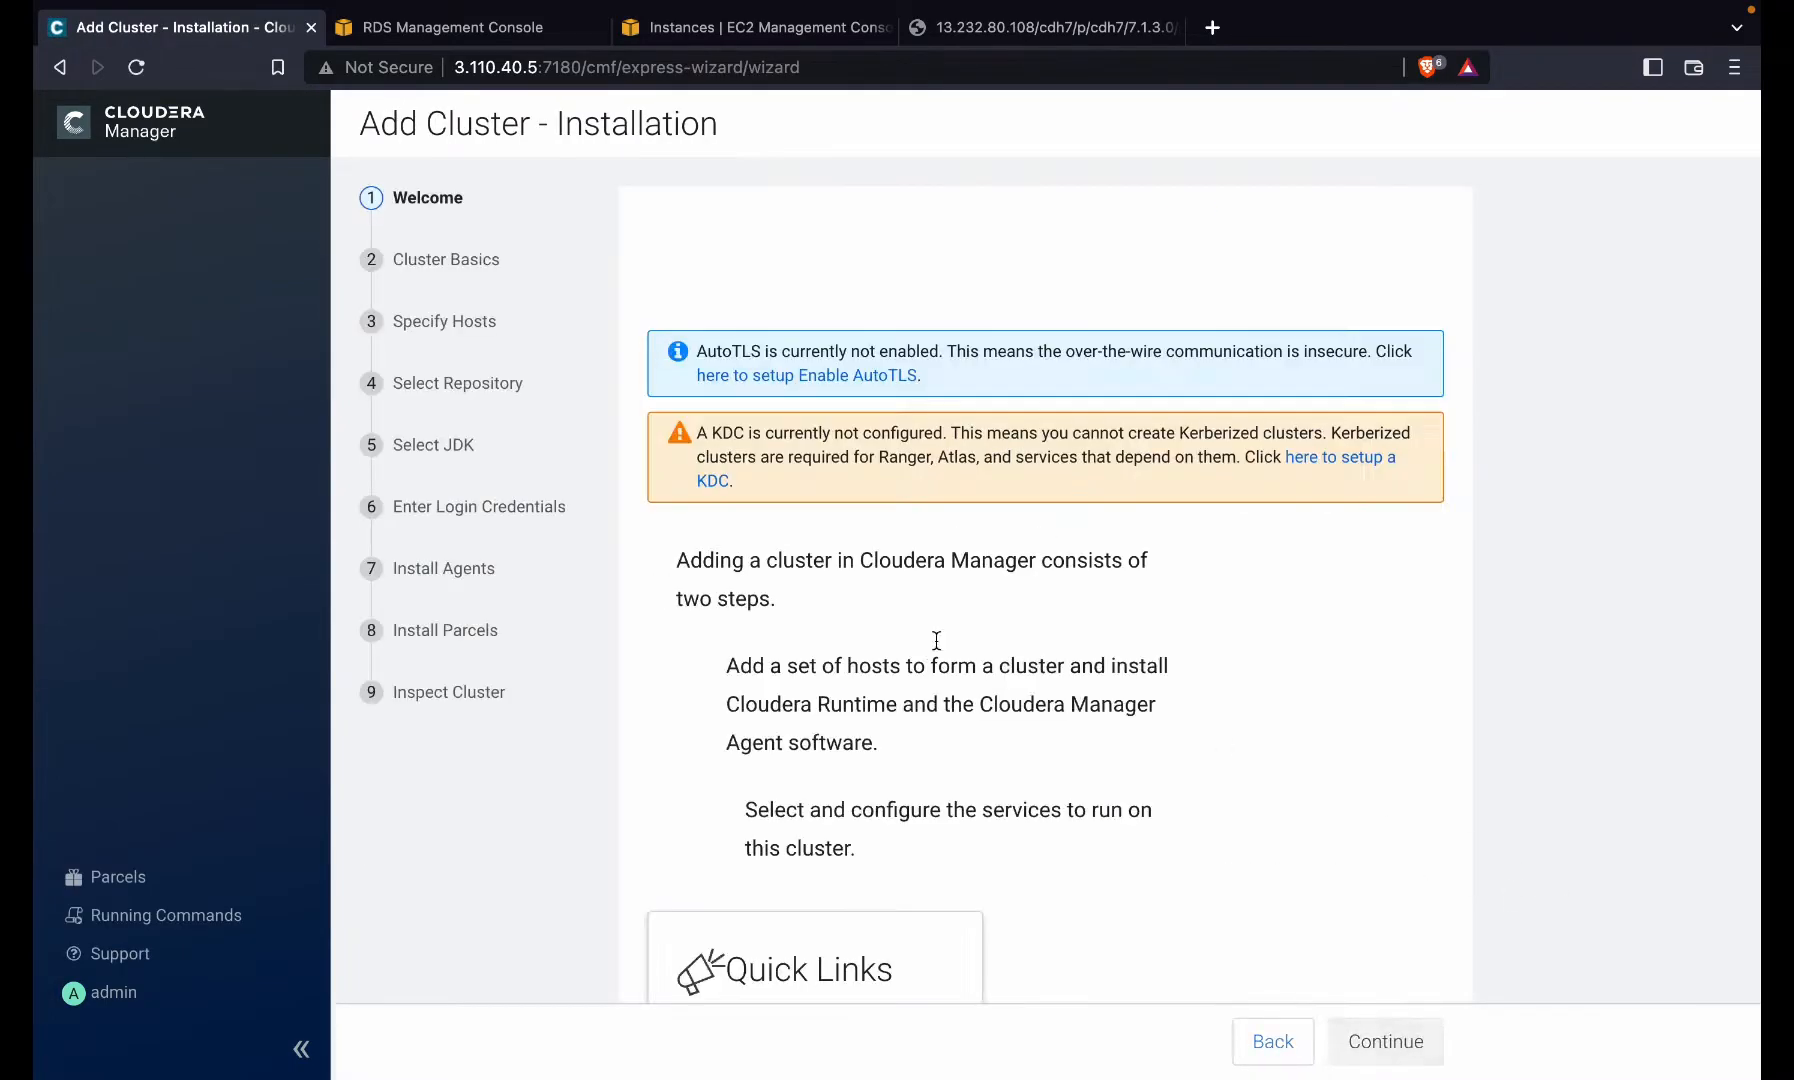
scroll(933, 709, down, 3)
scroll(933, 753, up, 3)
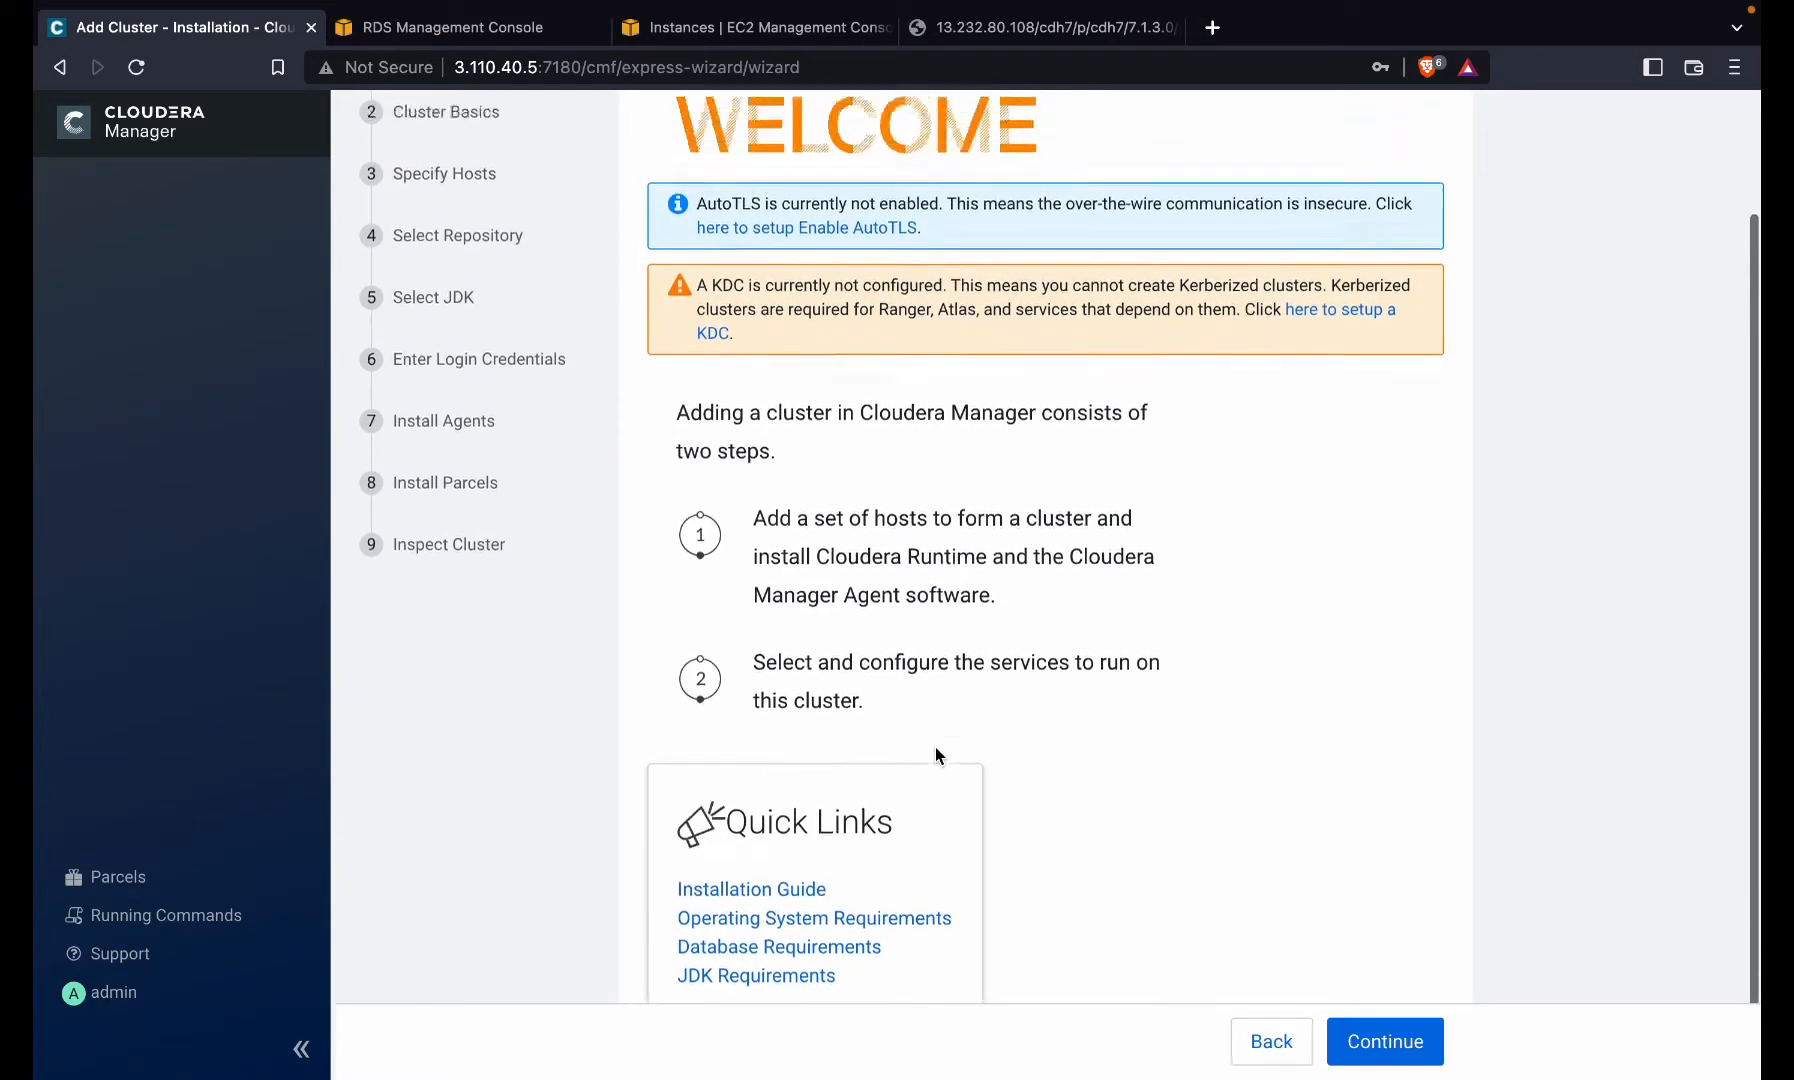
click(1377, 1056)
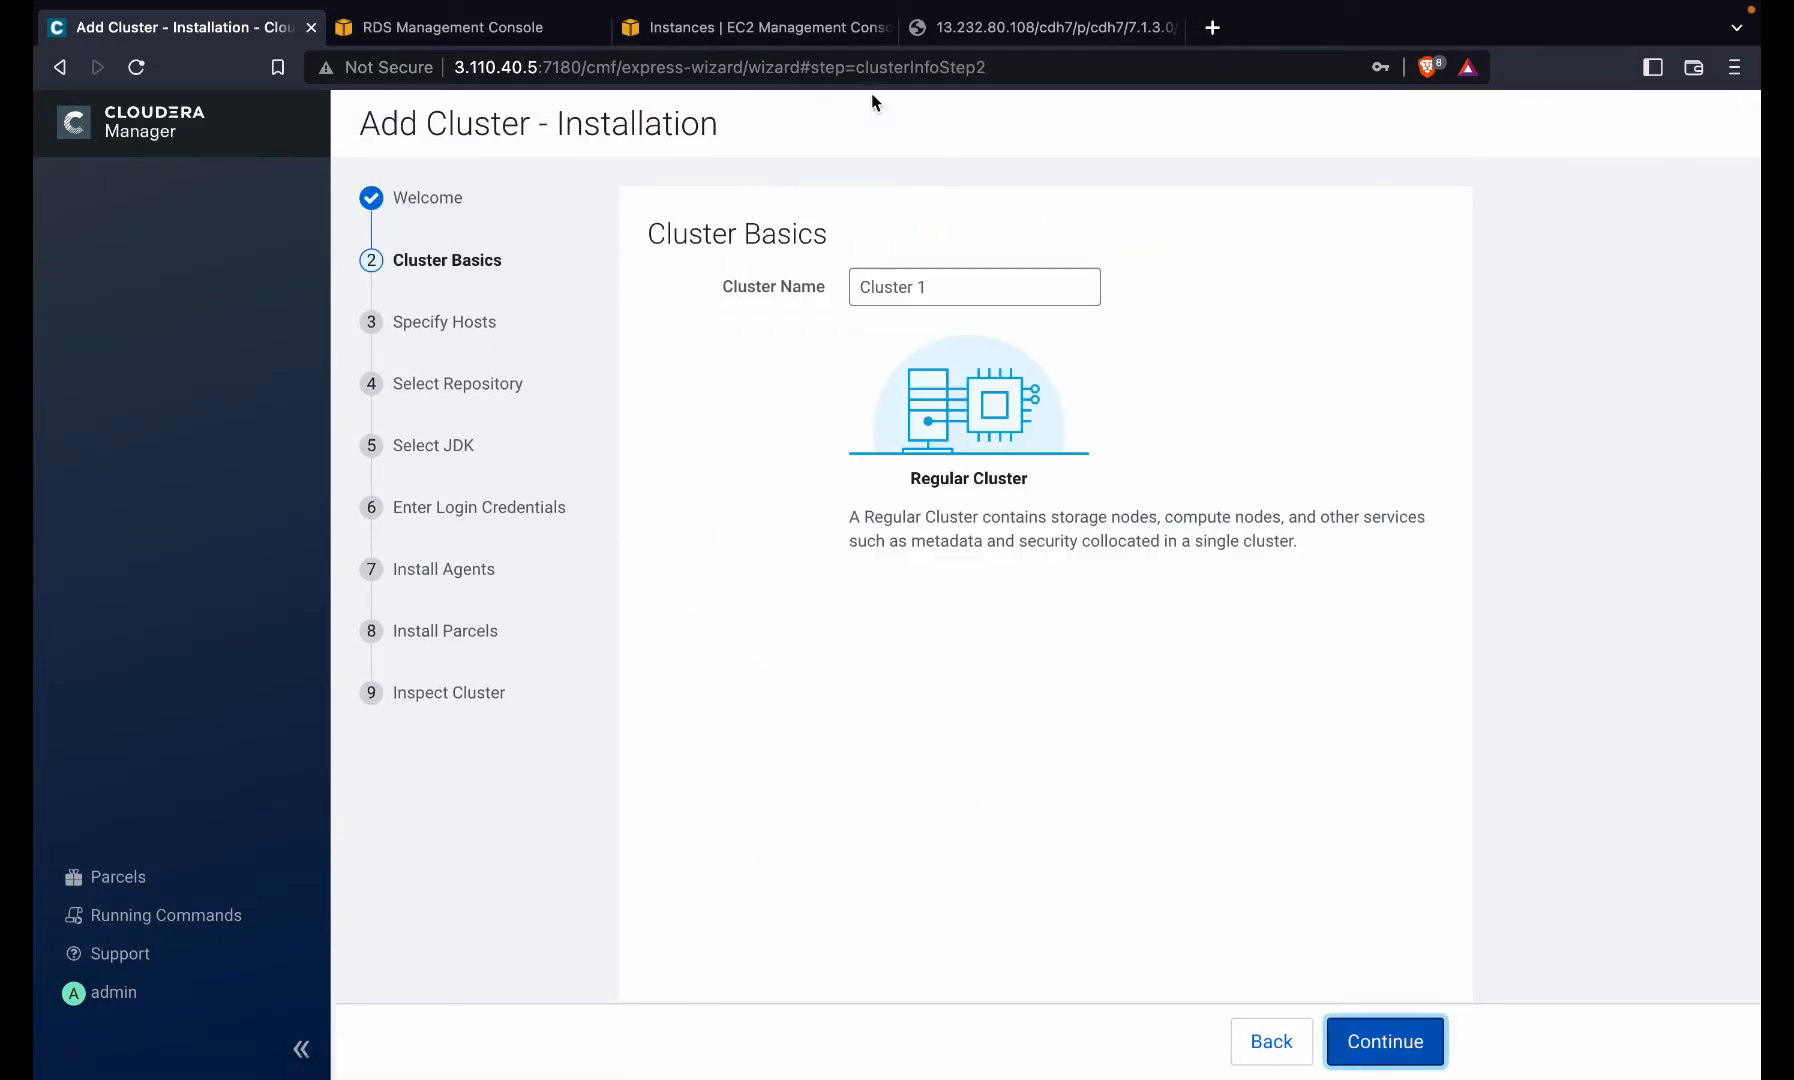
- Replace the default cluster name with a custom name and continue to Specify Hosts
triple_click(958, 282)
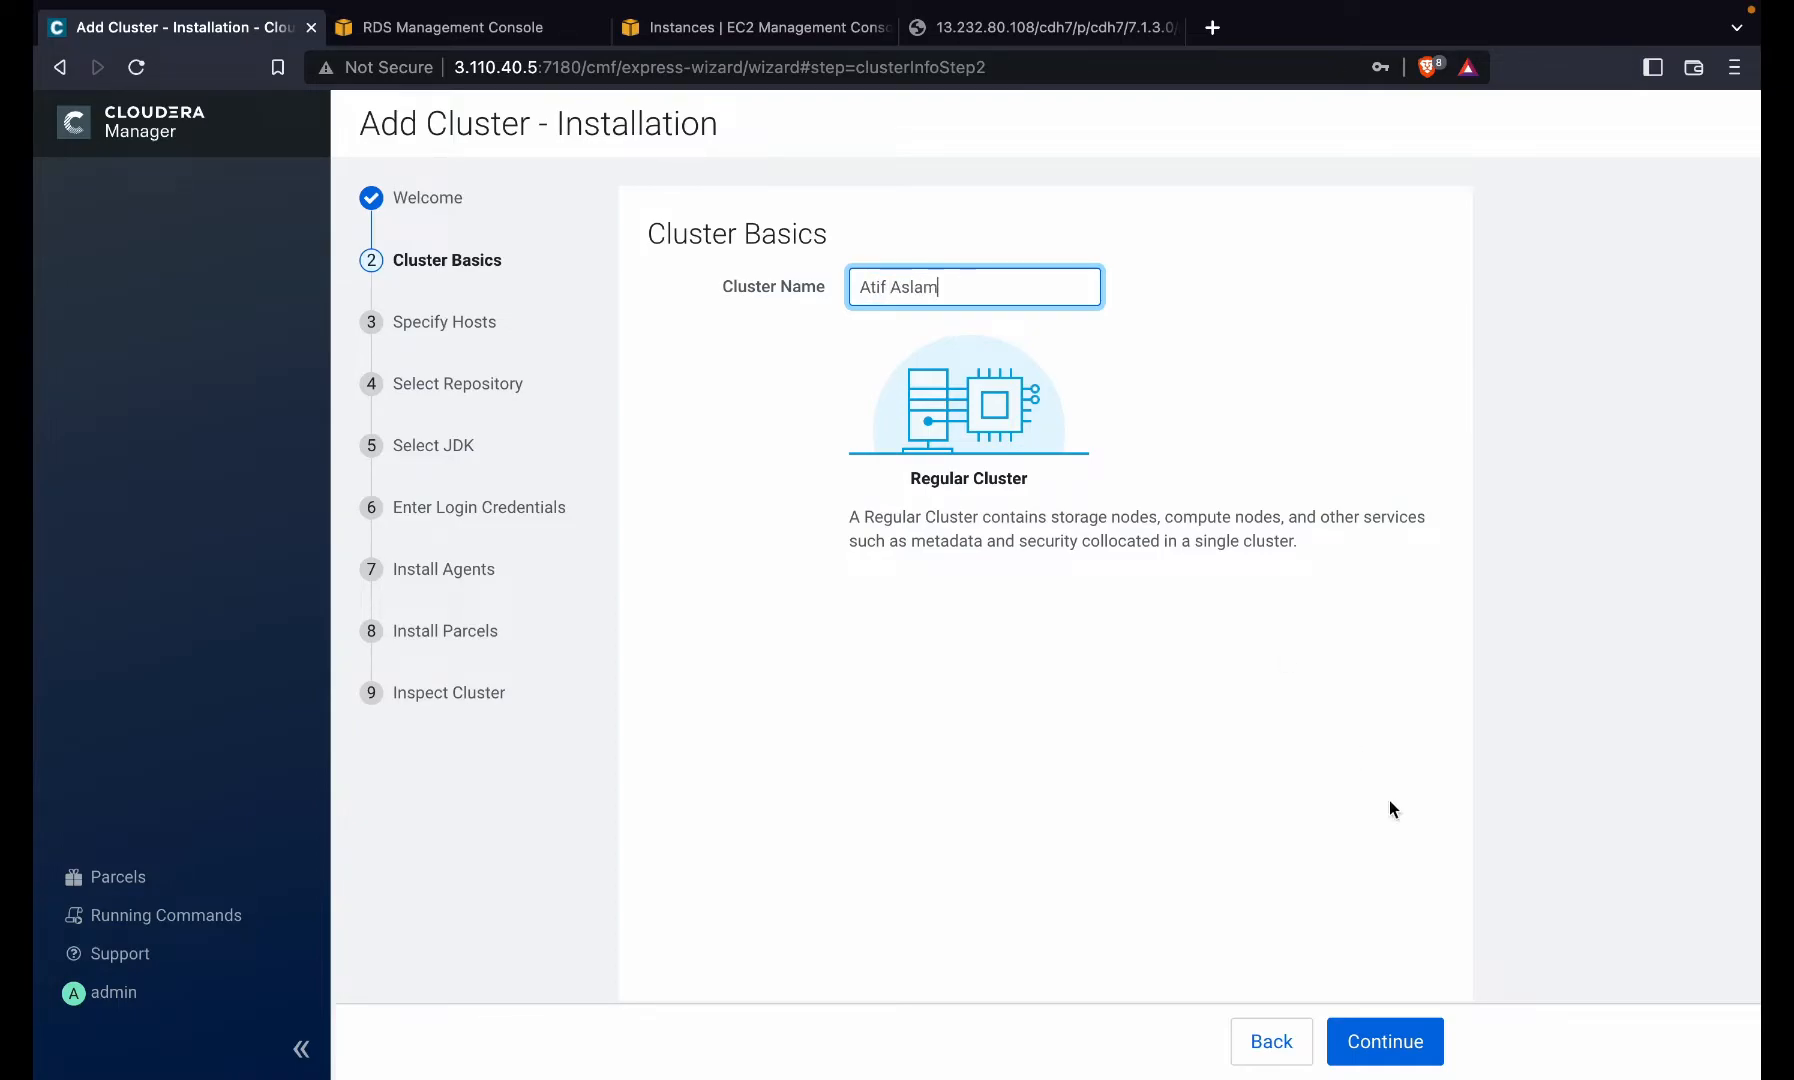
click(1402, 1044)
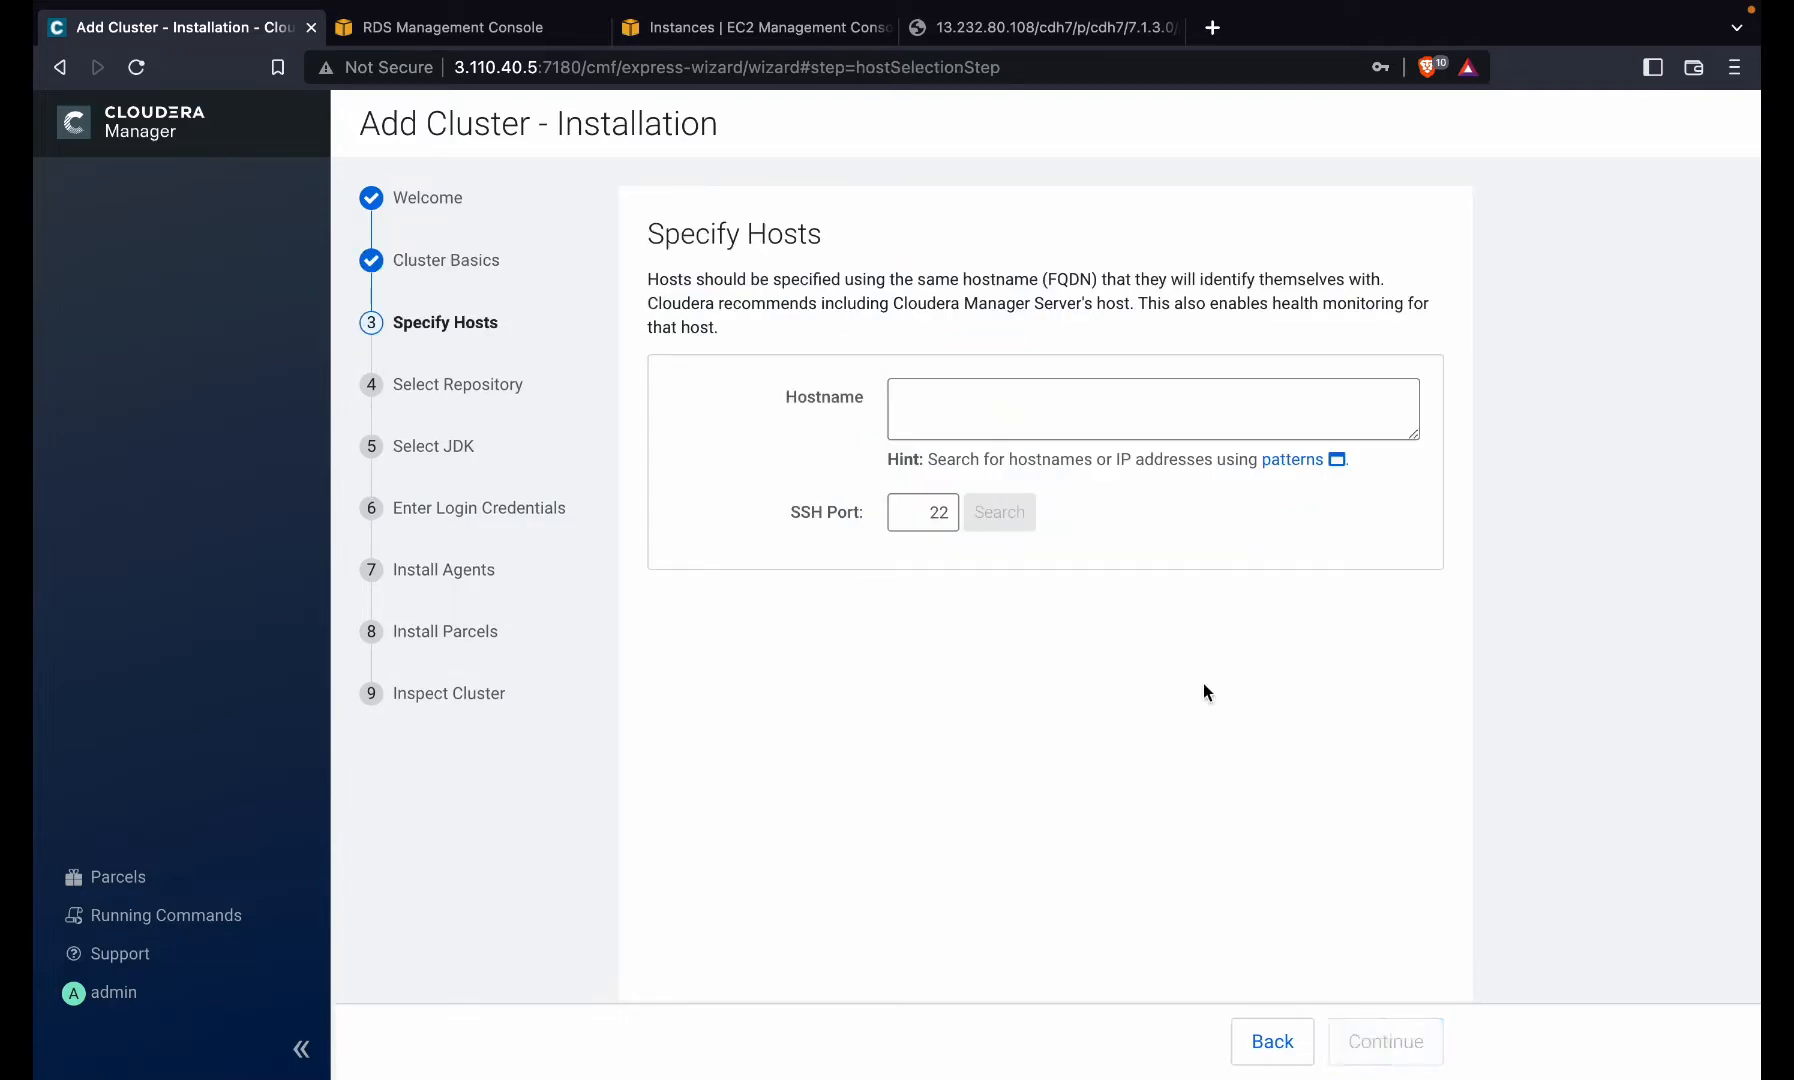
click(1138, 435)
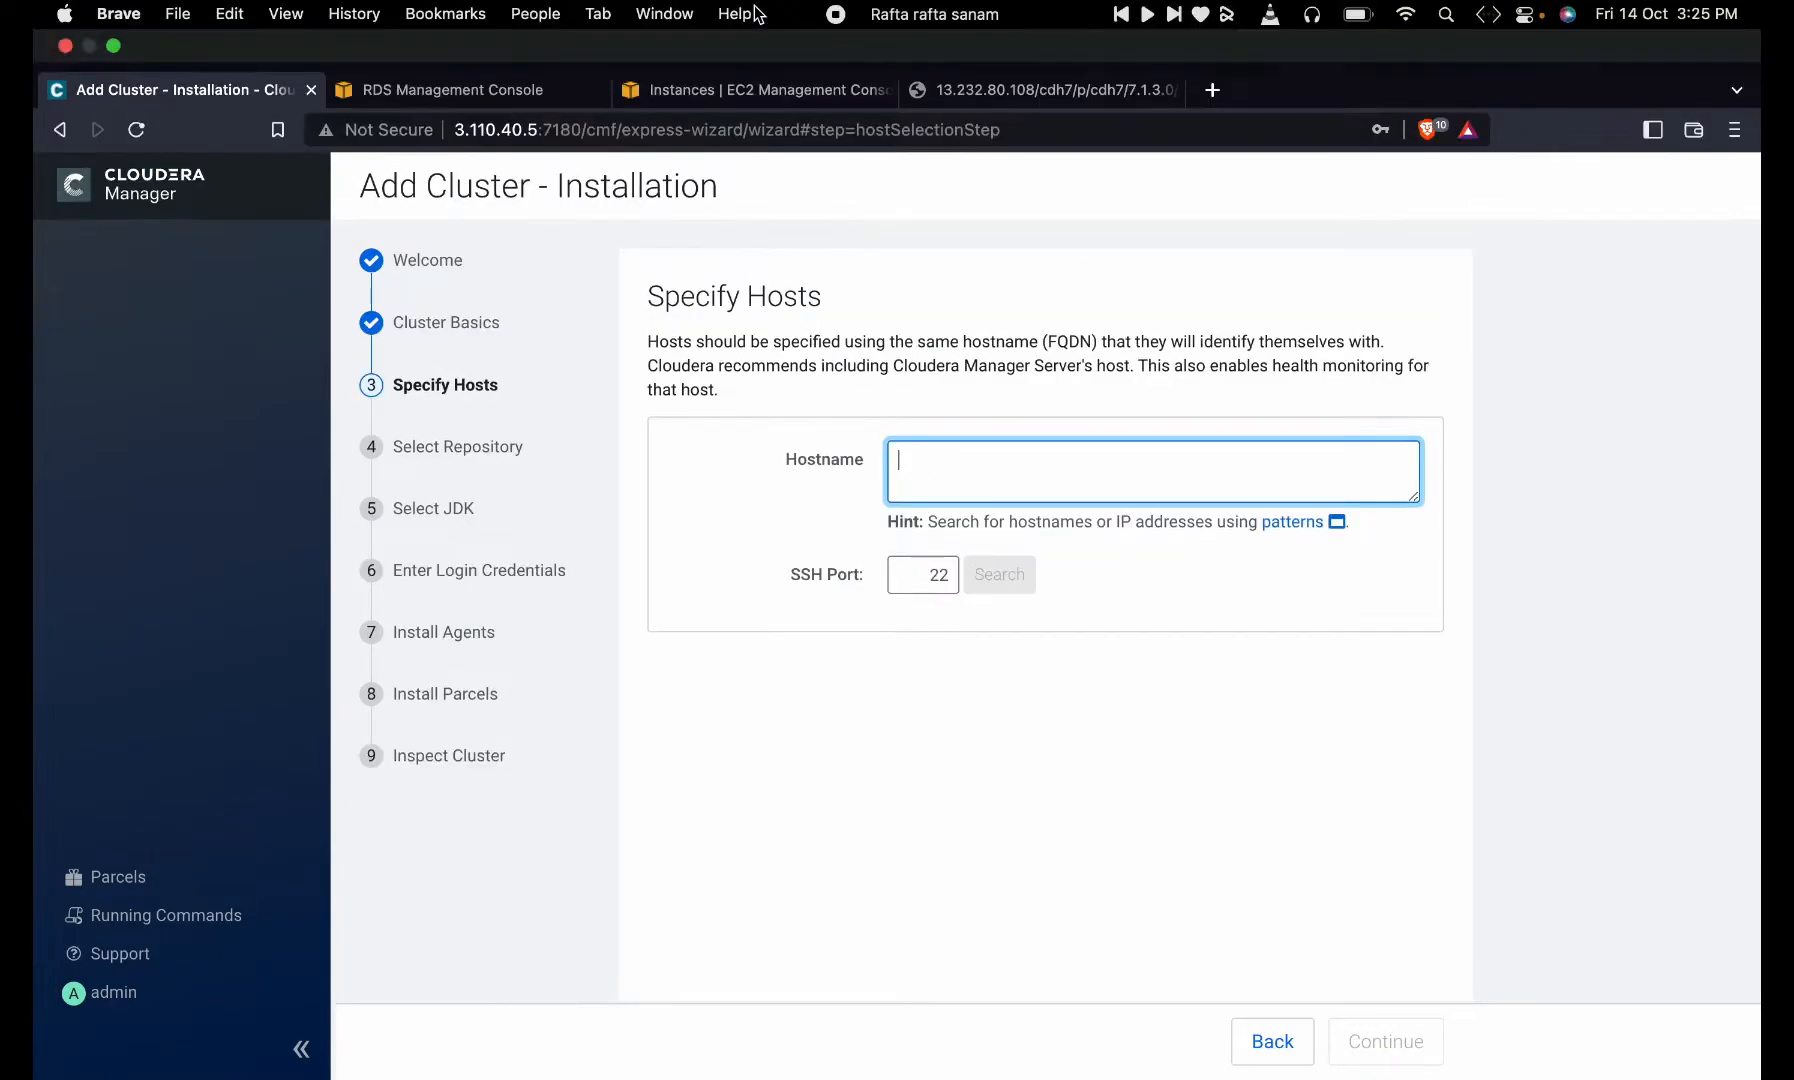
- Filter the old EC2 instances console by private IP and copy all listed private IPs
click(740, 14)
click(657, 94)
click(657, 94)
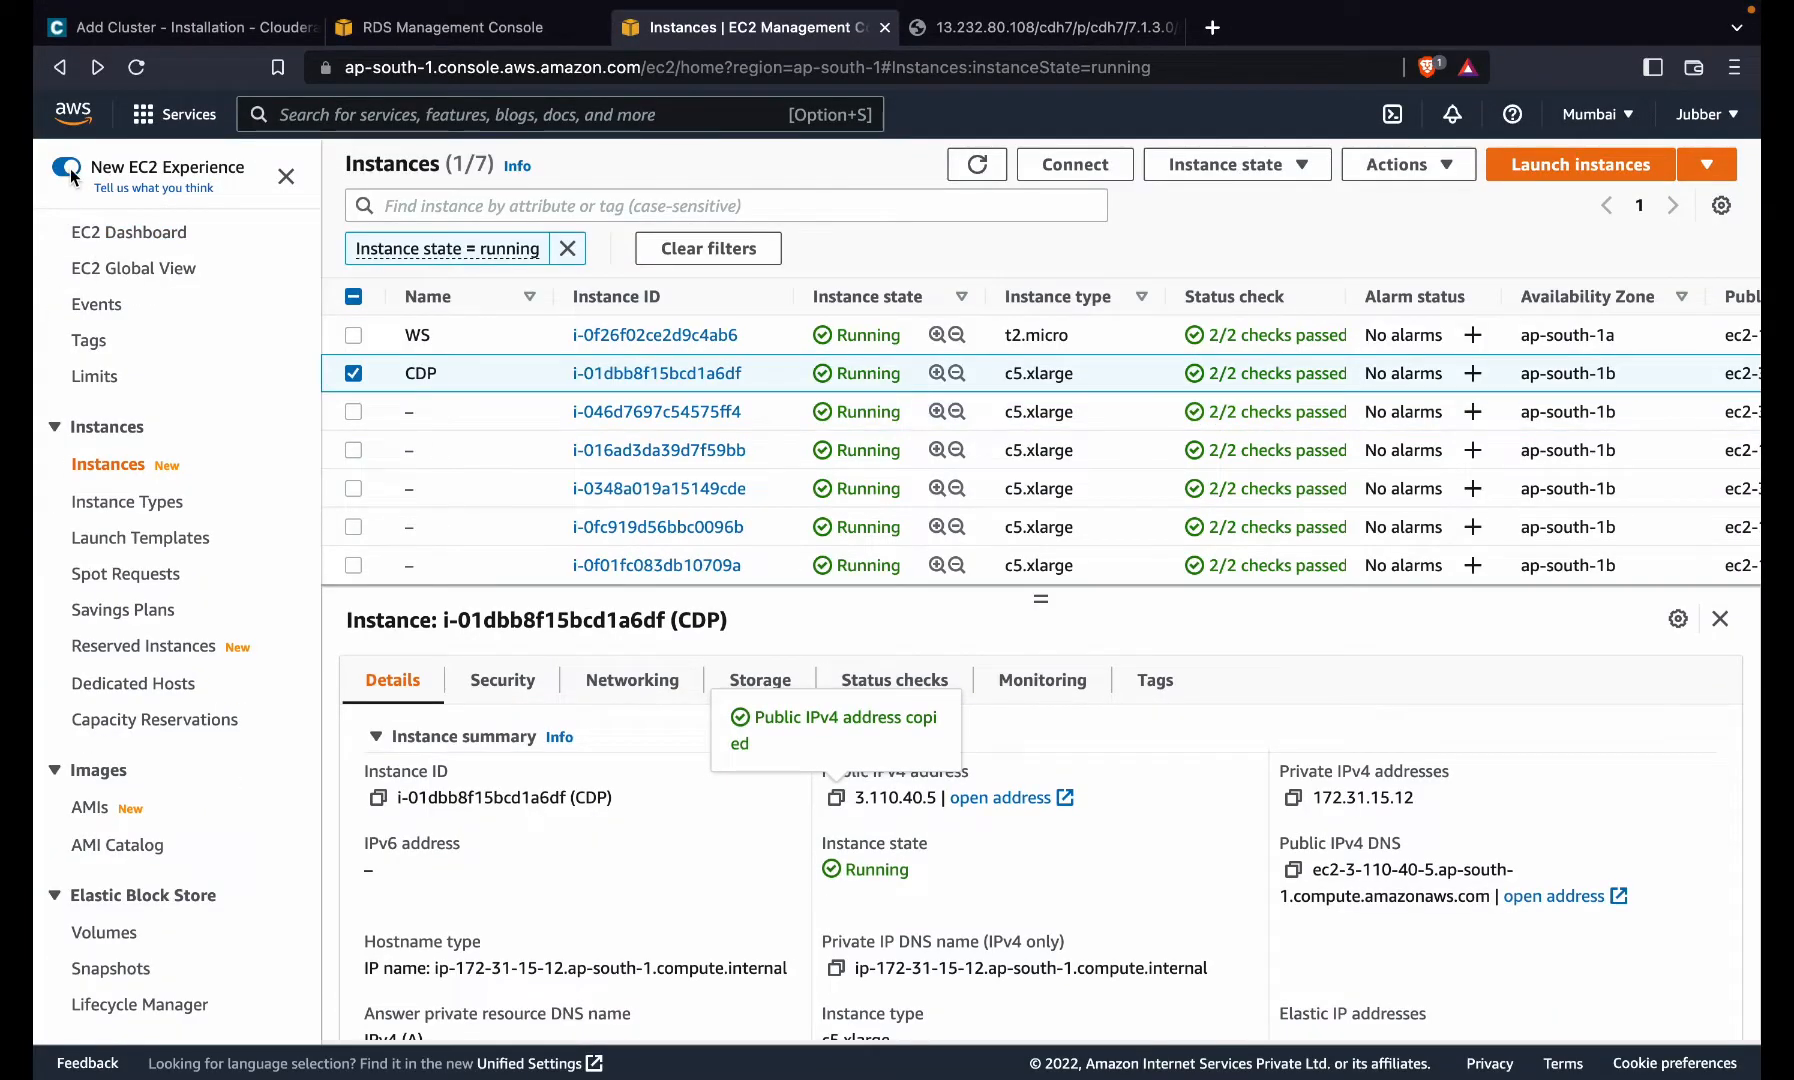
click(70, 172)
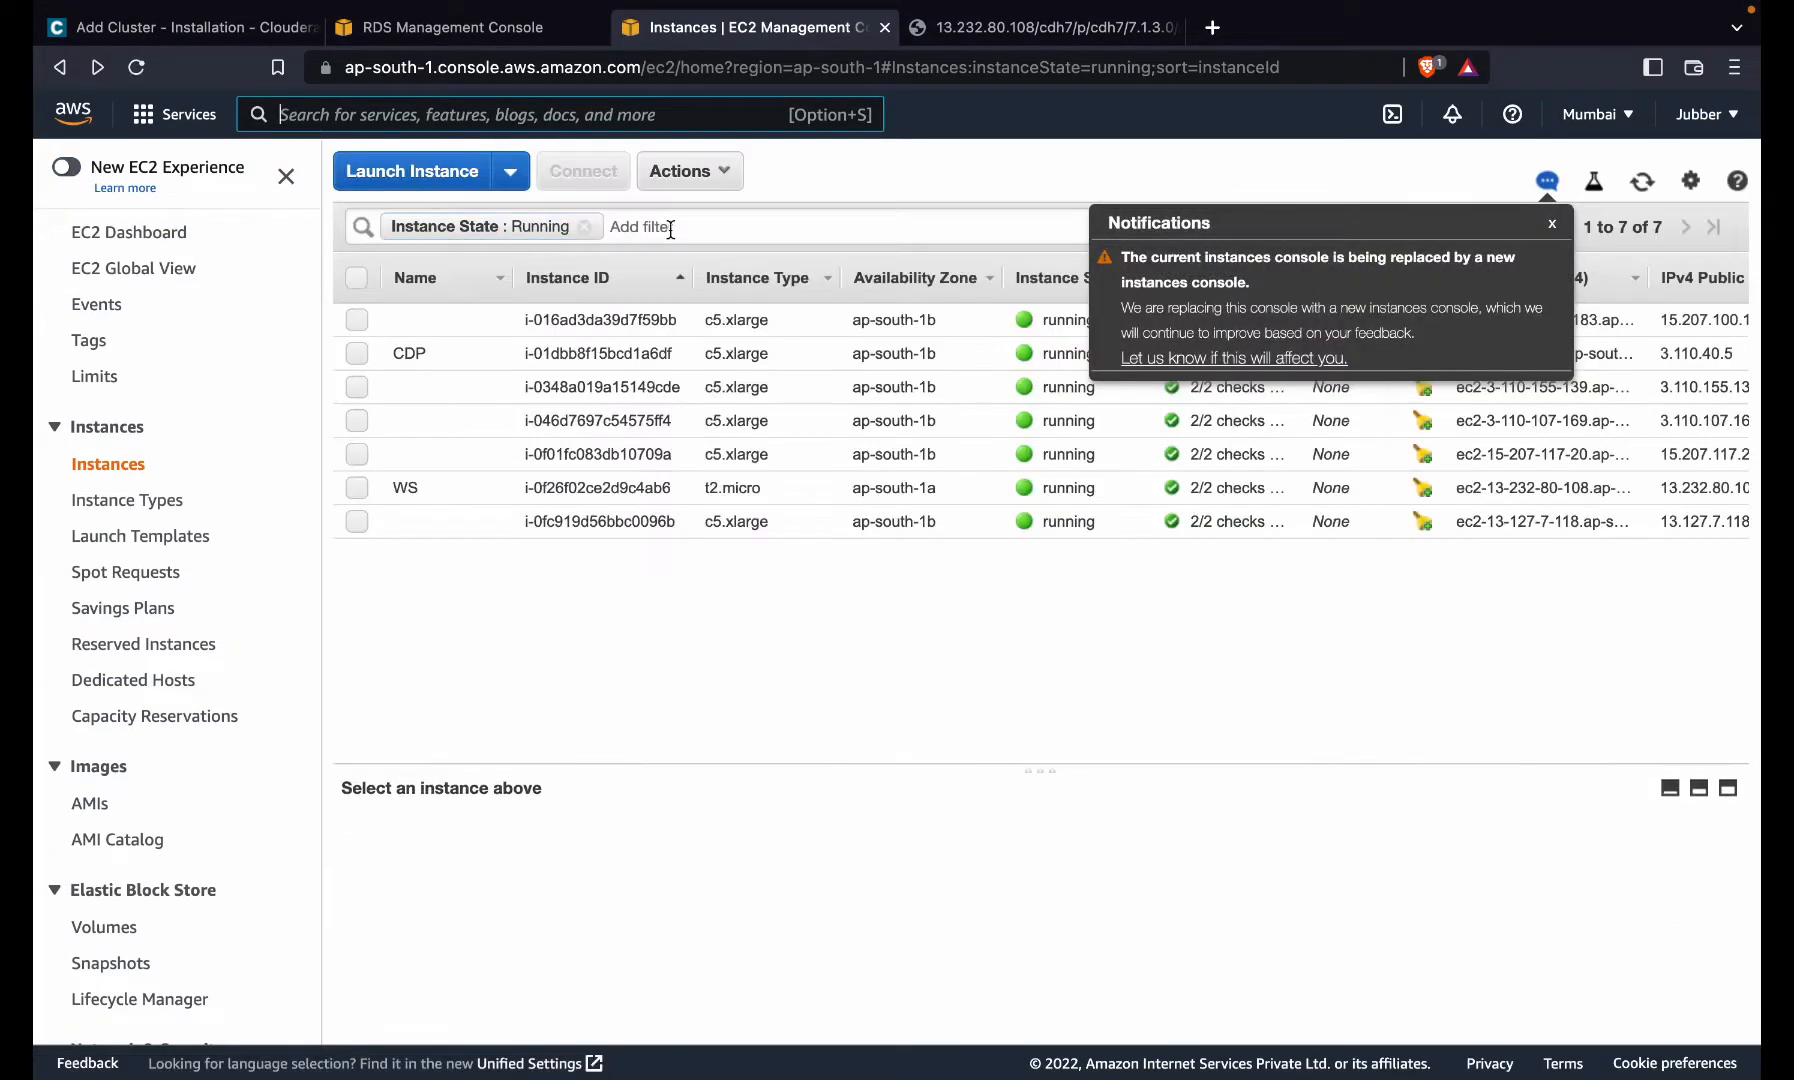
click(670, 228)
text(ip)
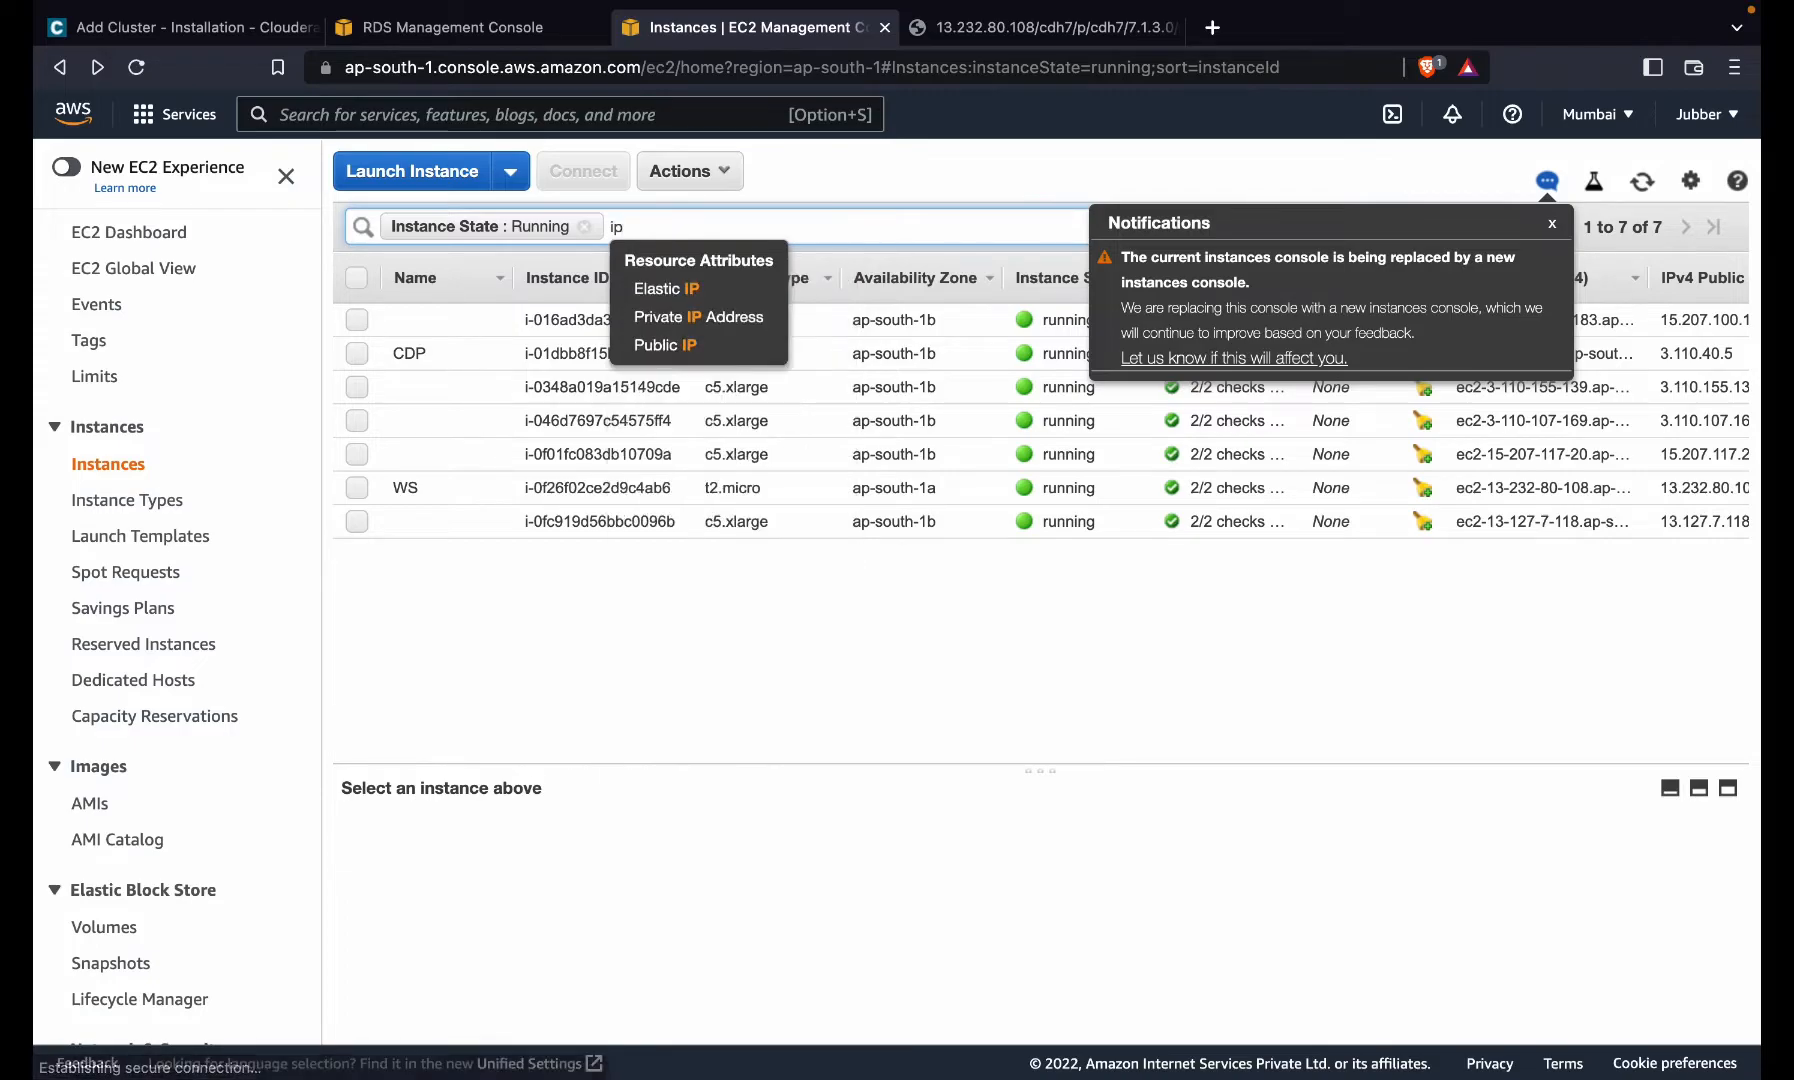
click(666, 328)
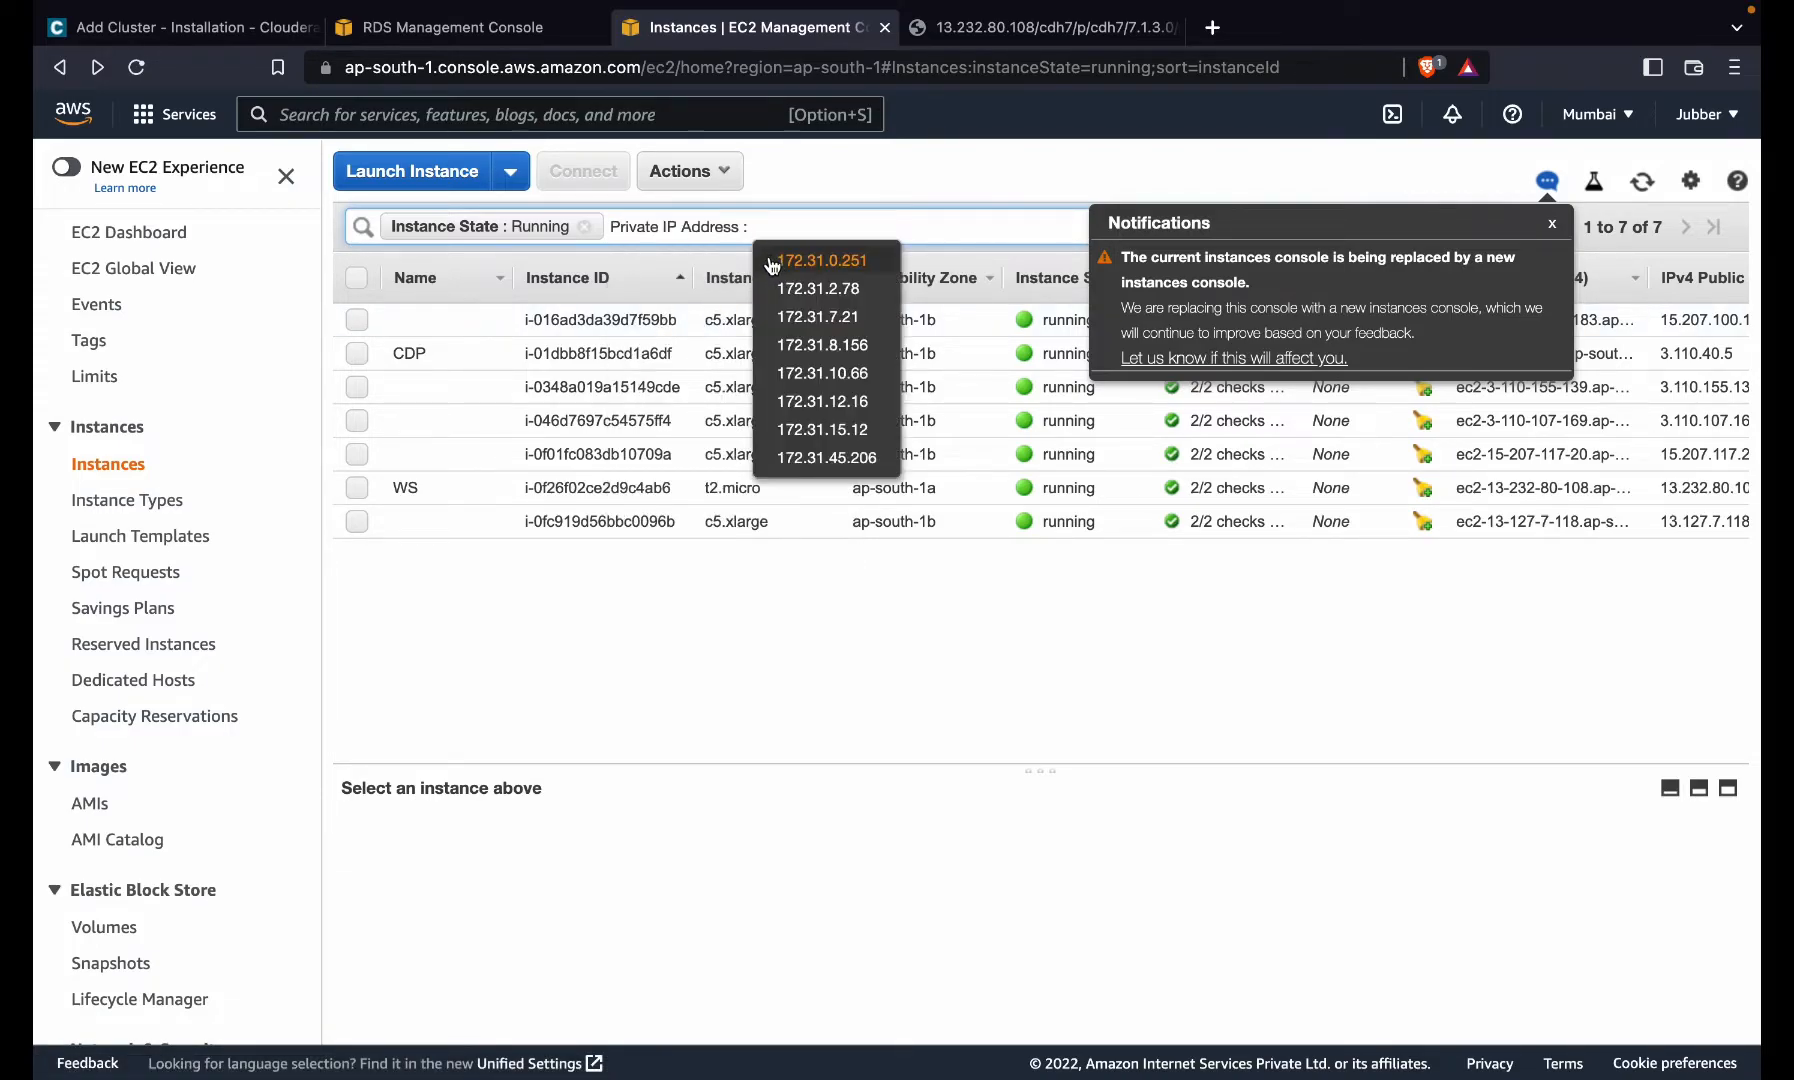
drag(771, 265, 889, 456)
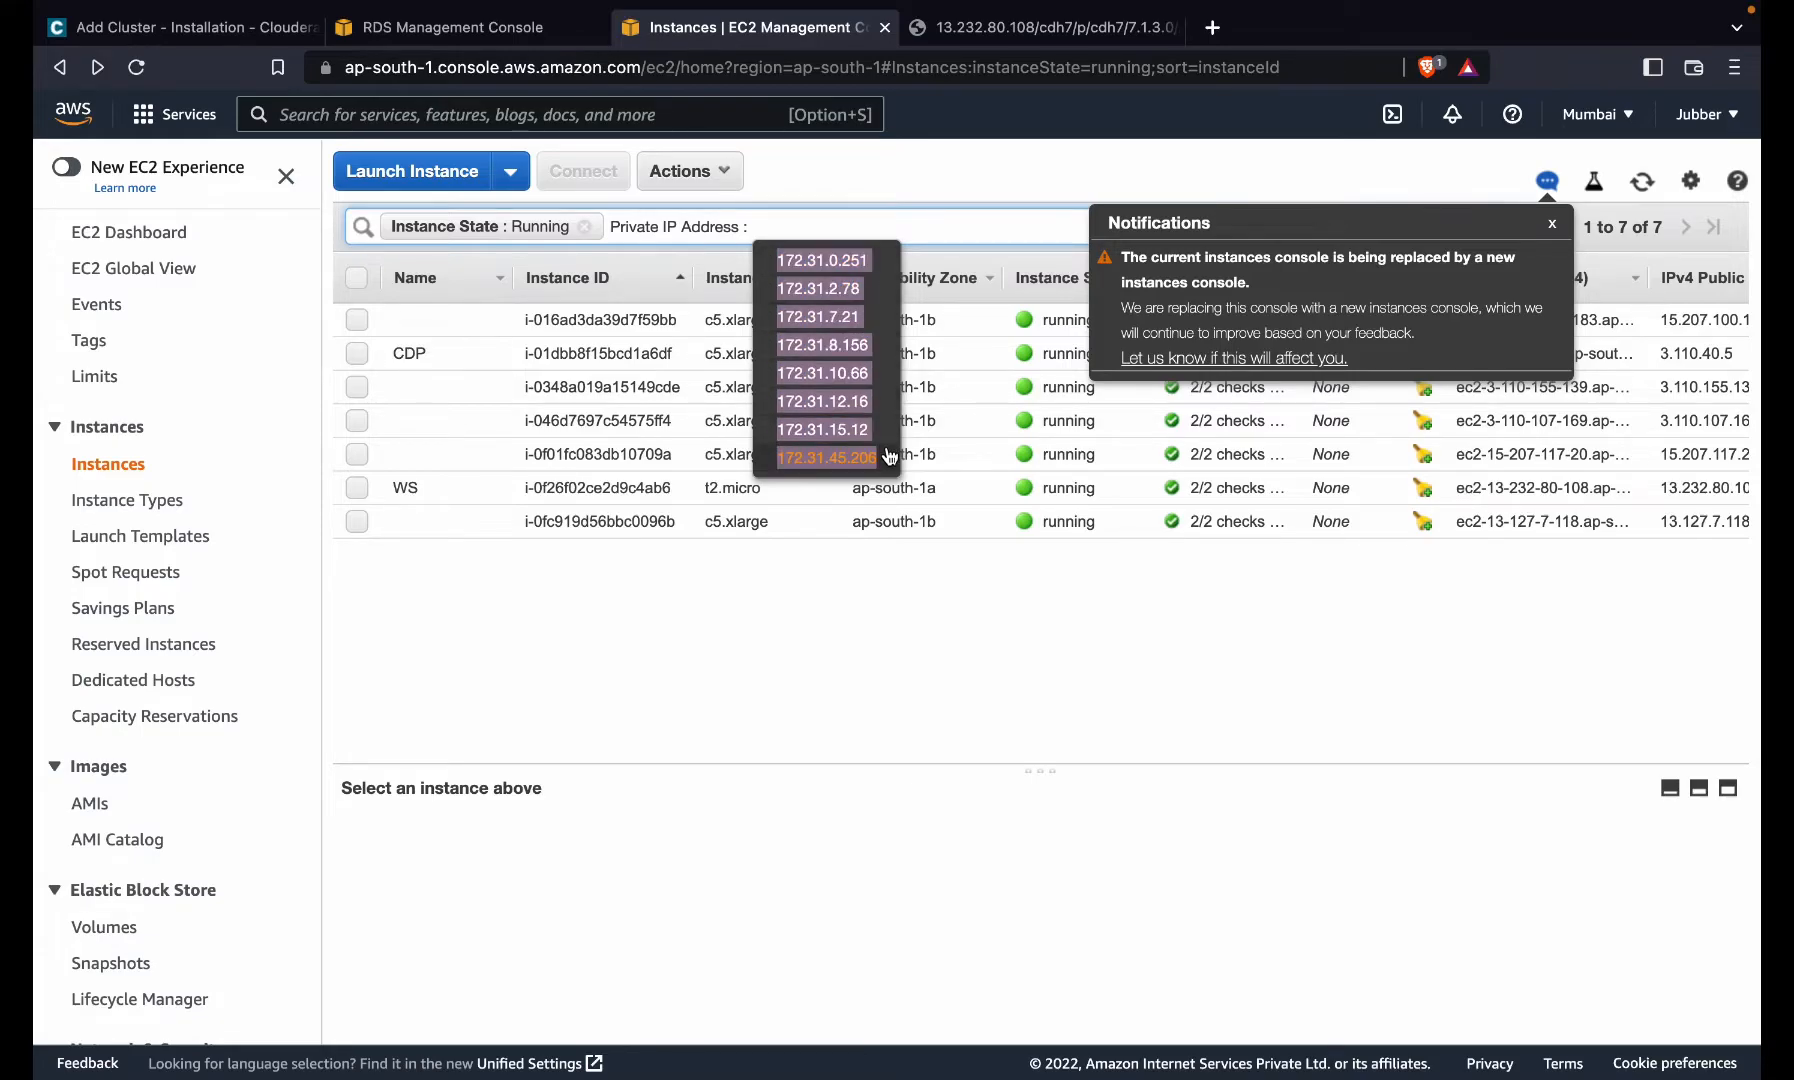
- Paste the copied private IP addresses into the Specify Hosts hostname box
key(ctrl+Left)
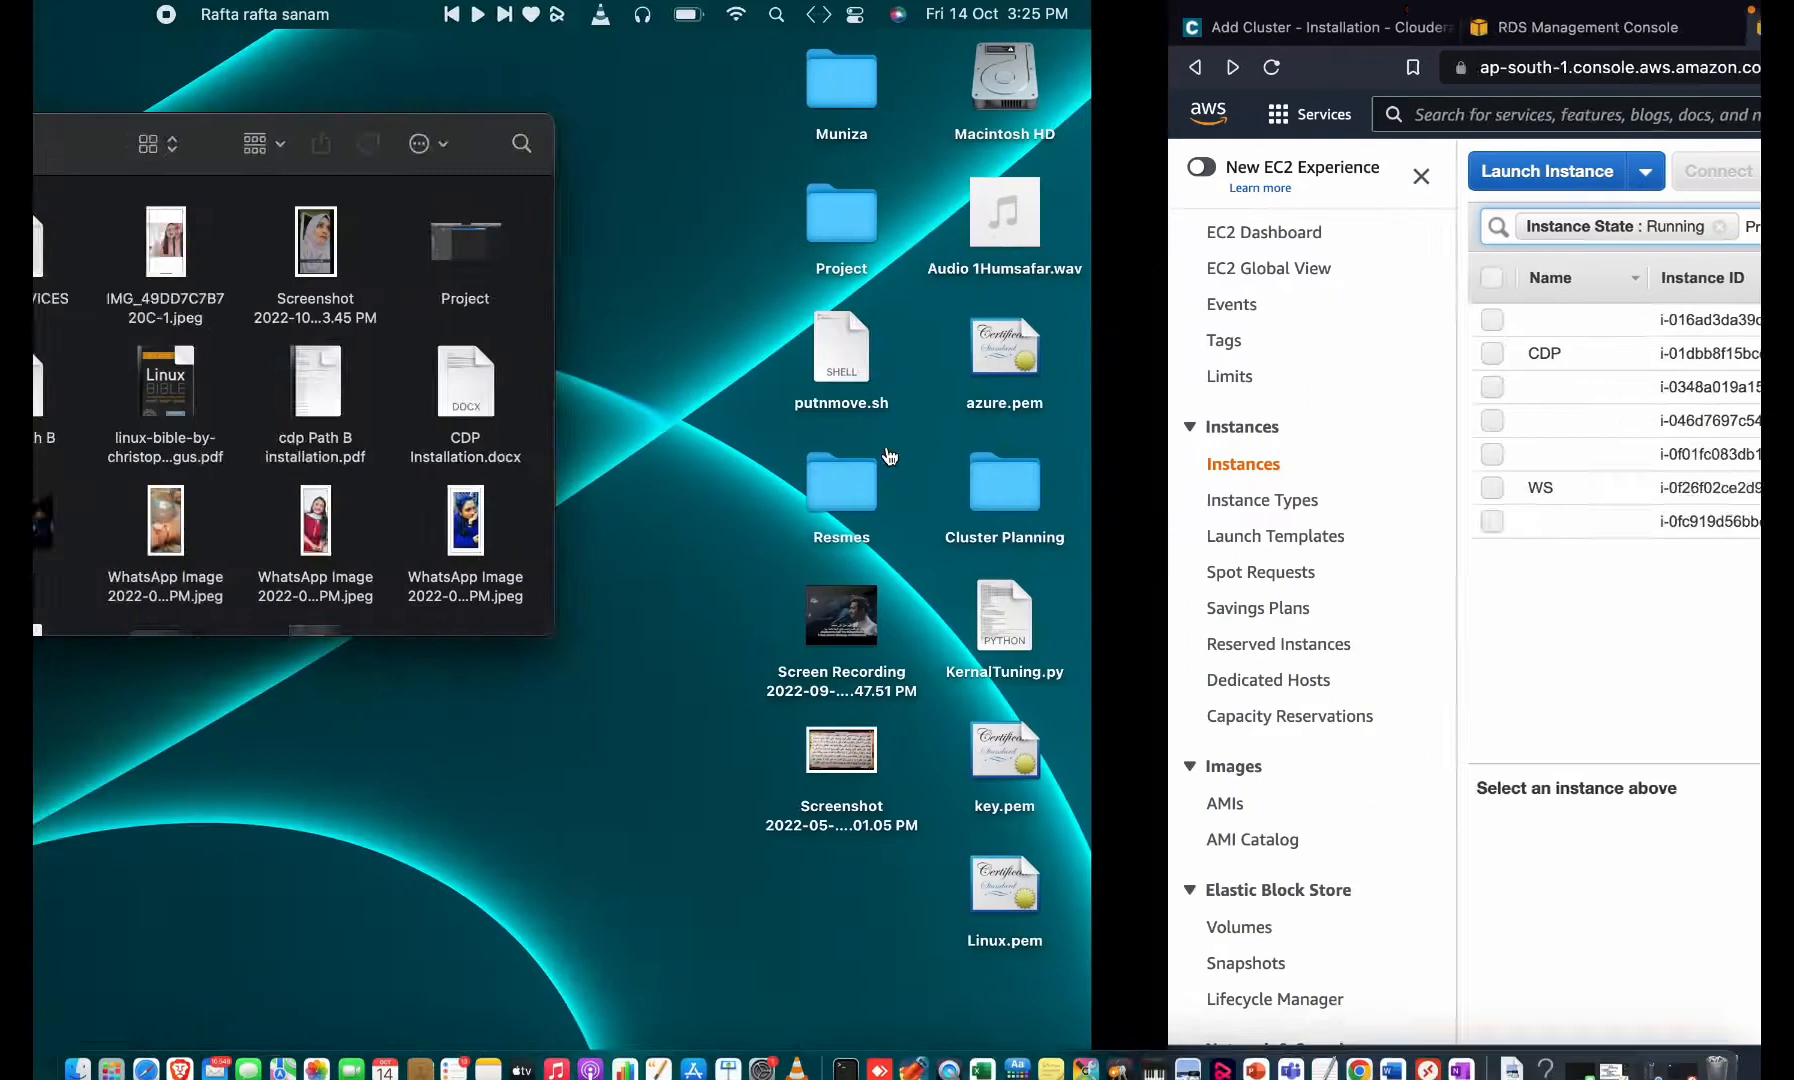
key(ctrl+Right)
key(ctrl+Right)
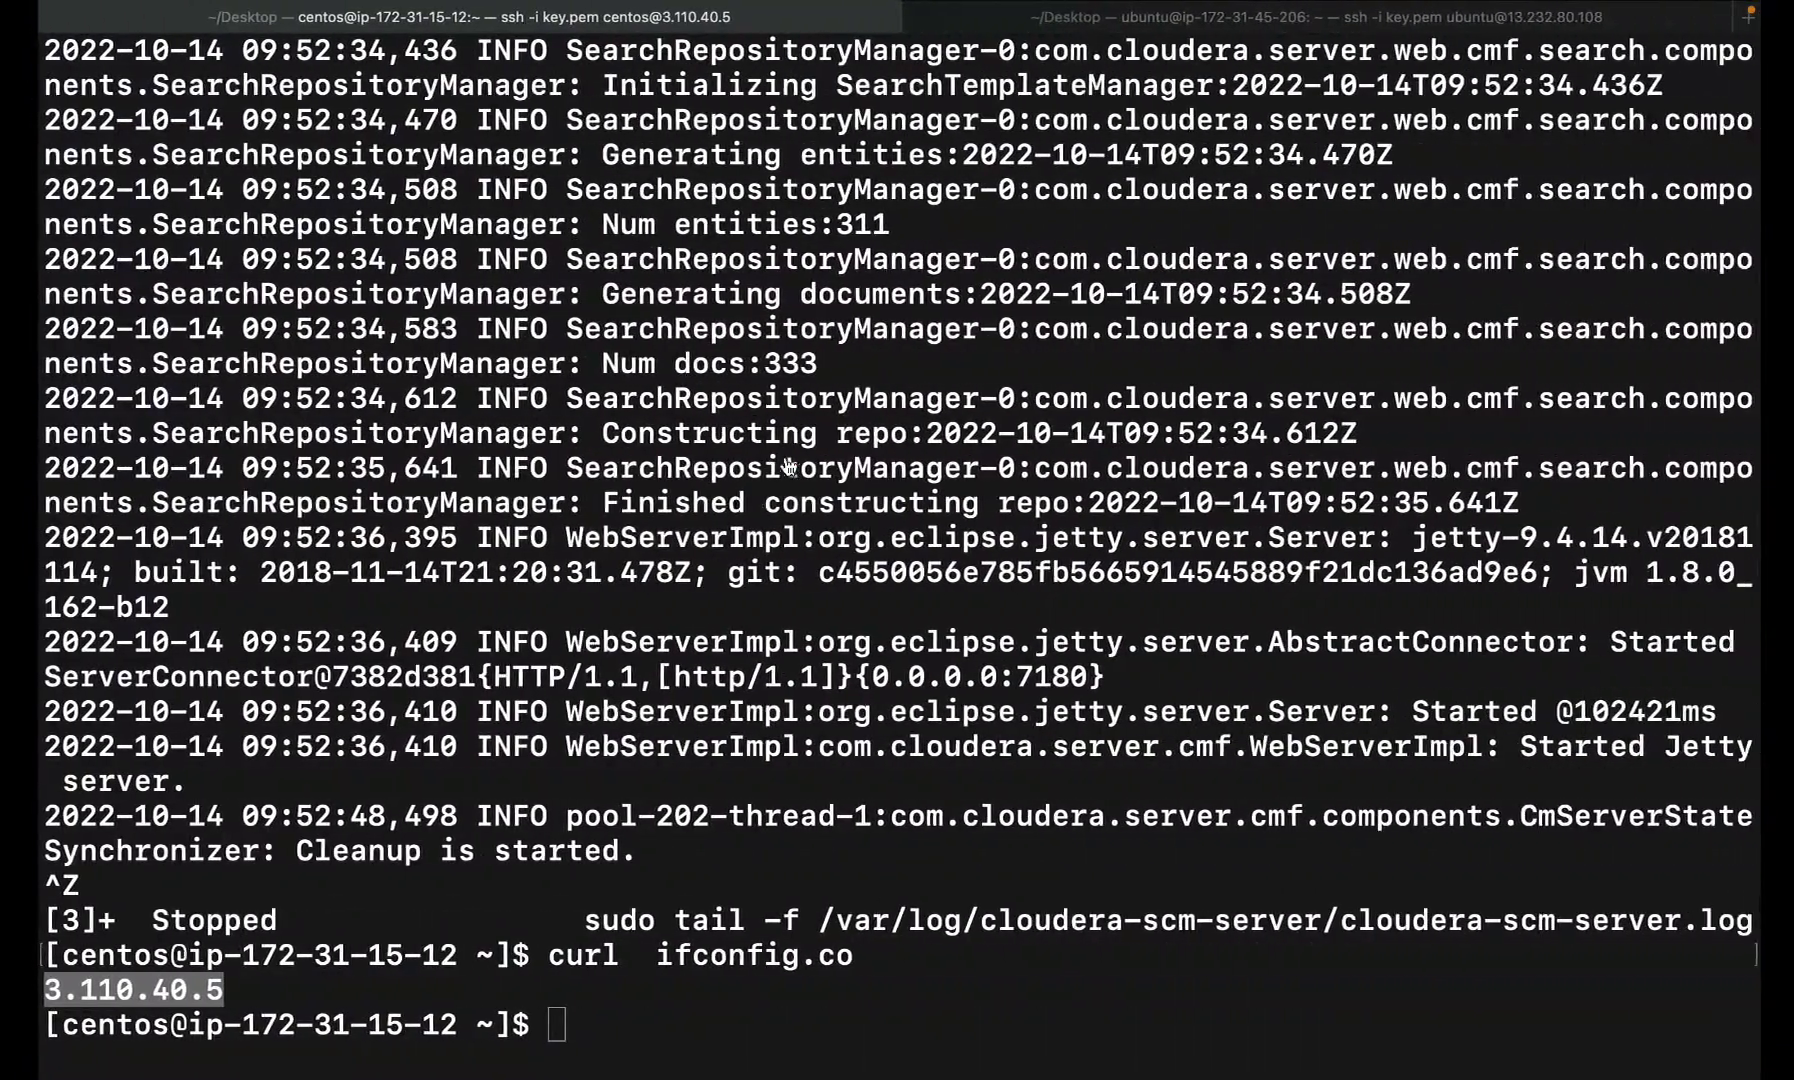
key(ctrl+Left)
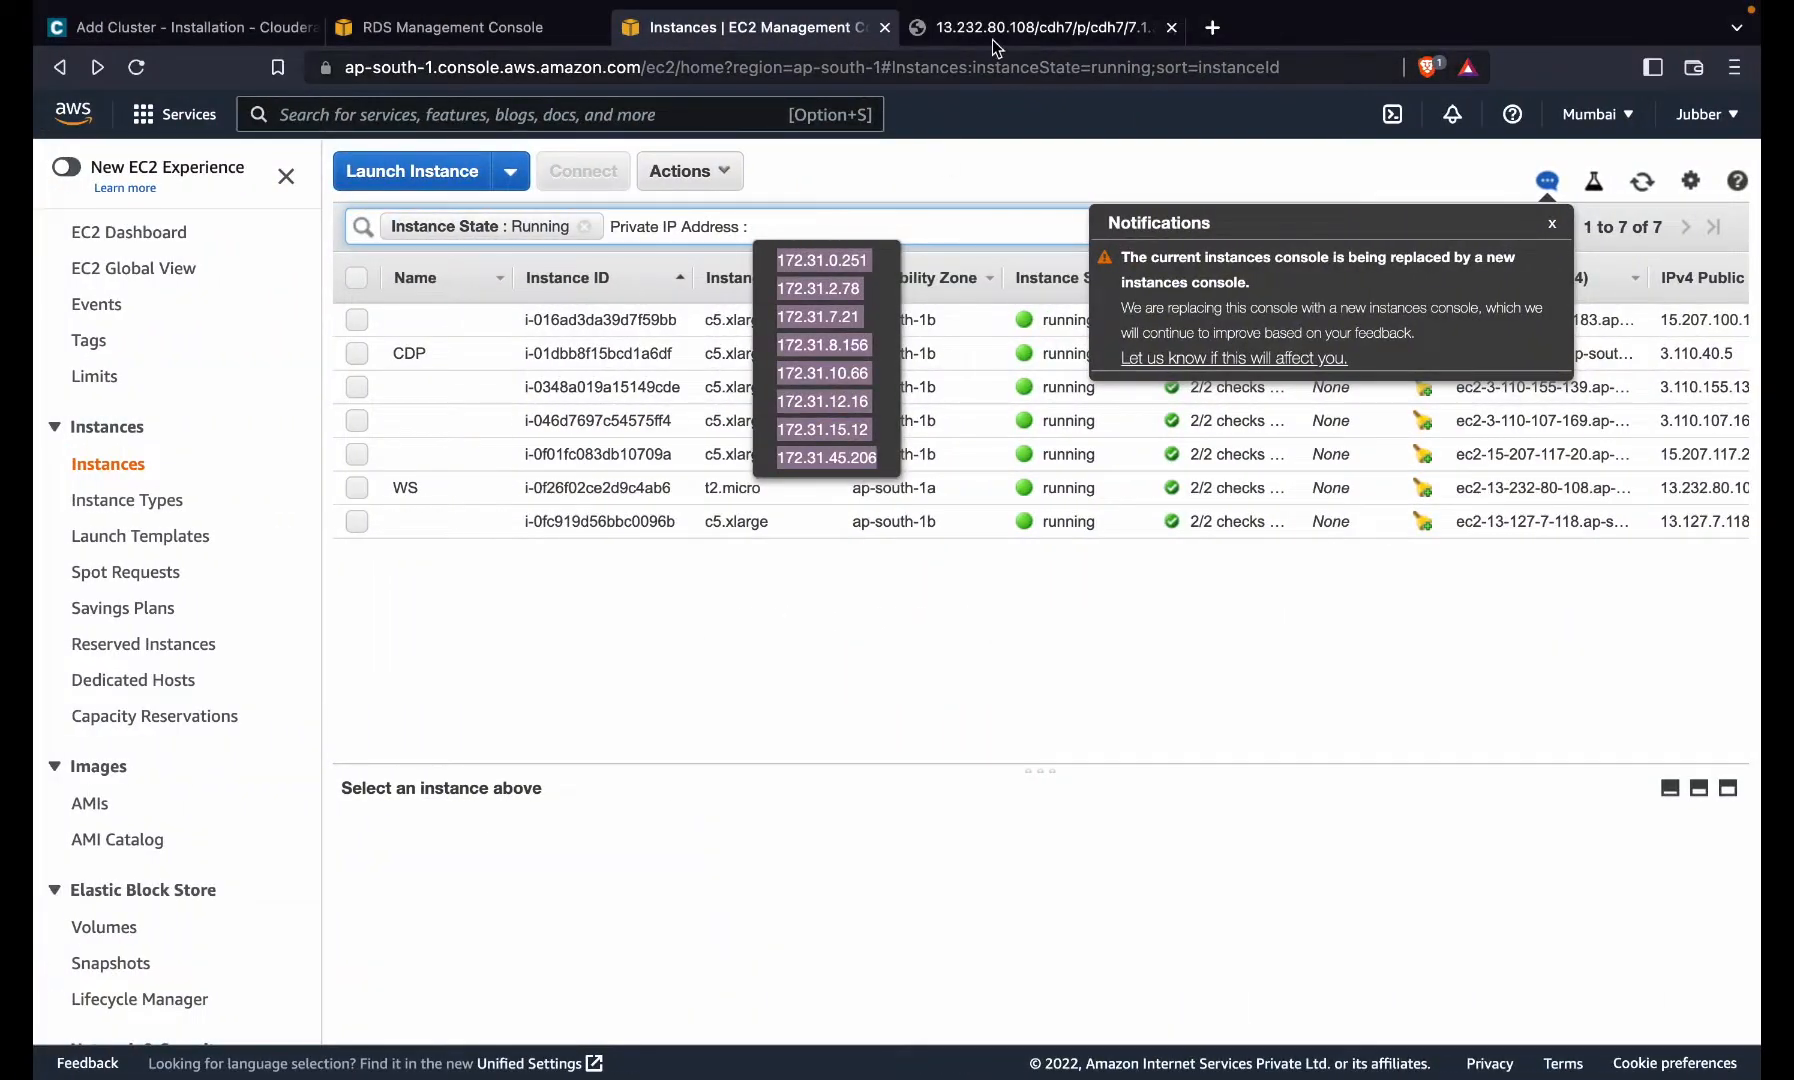
click(990, 40)
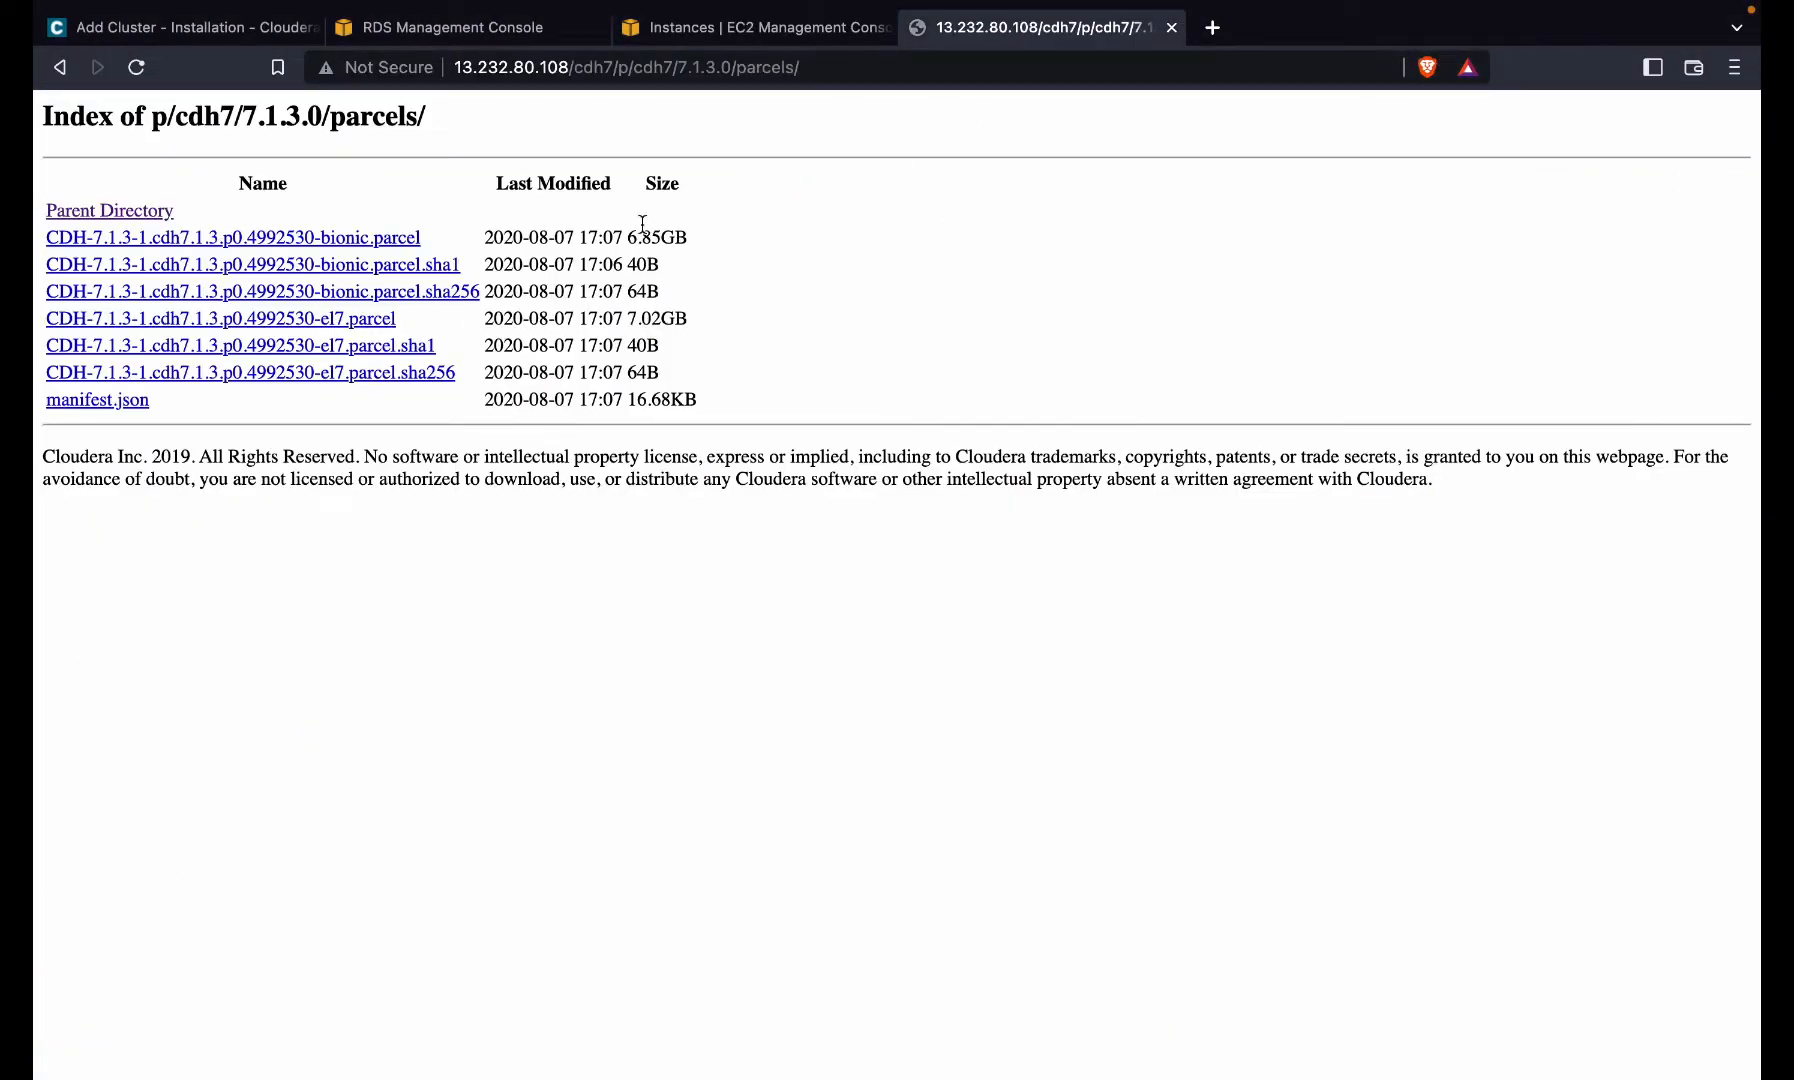
click(96, 30)
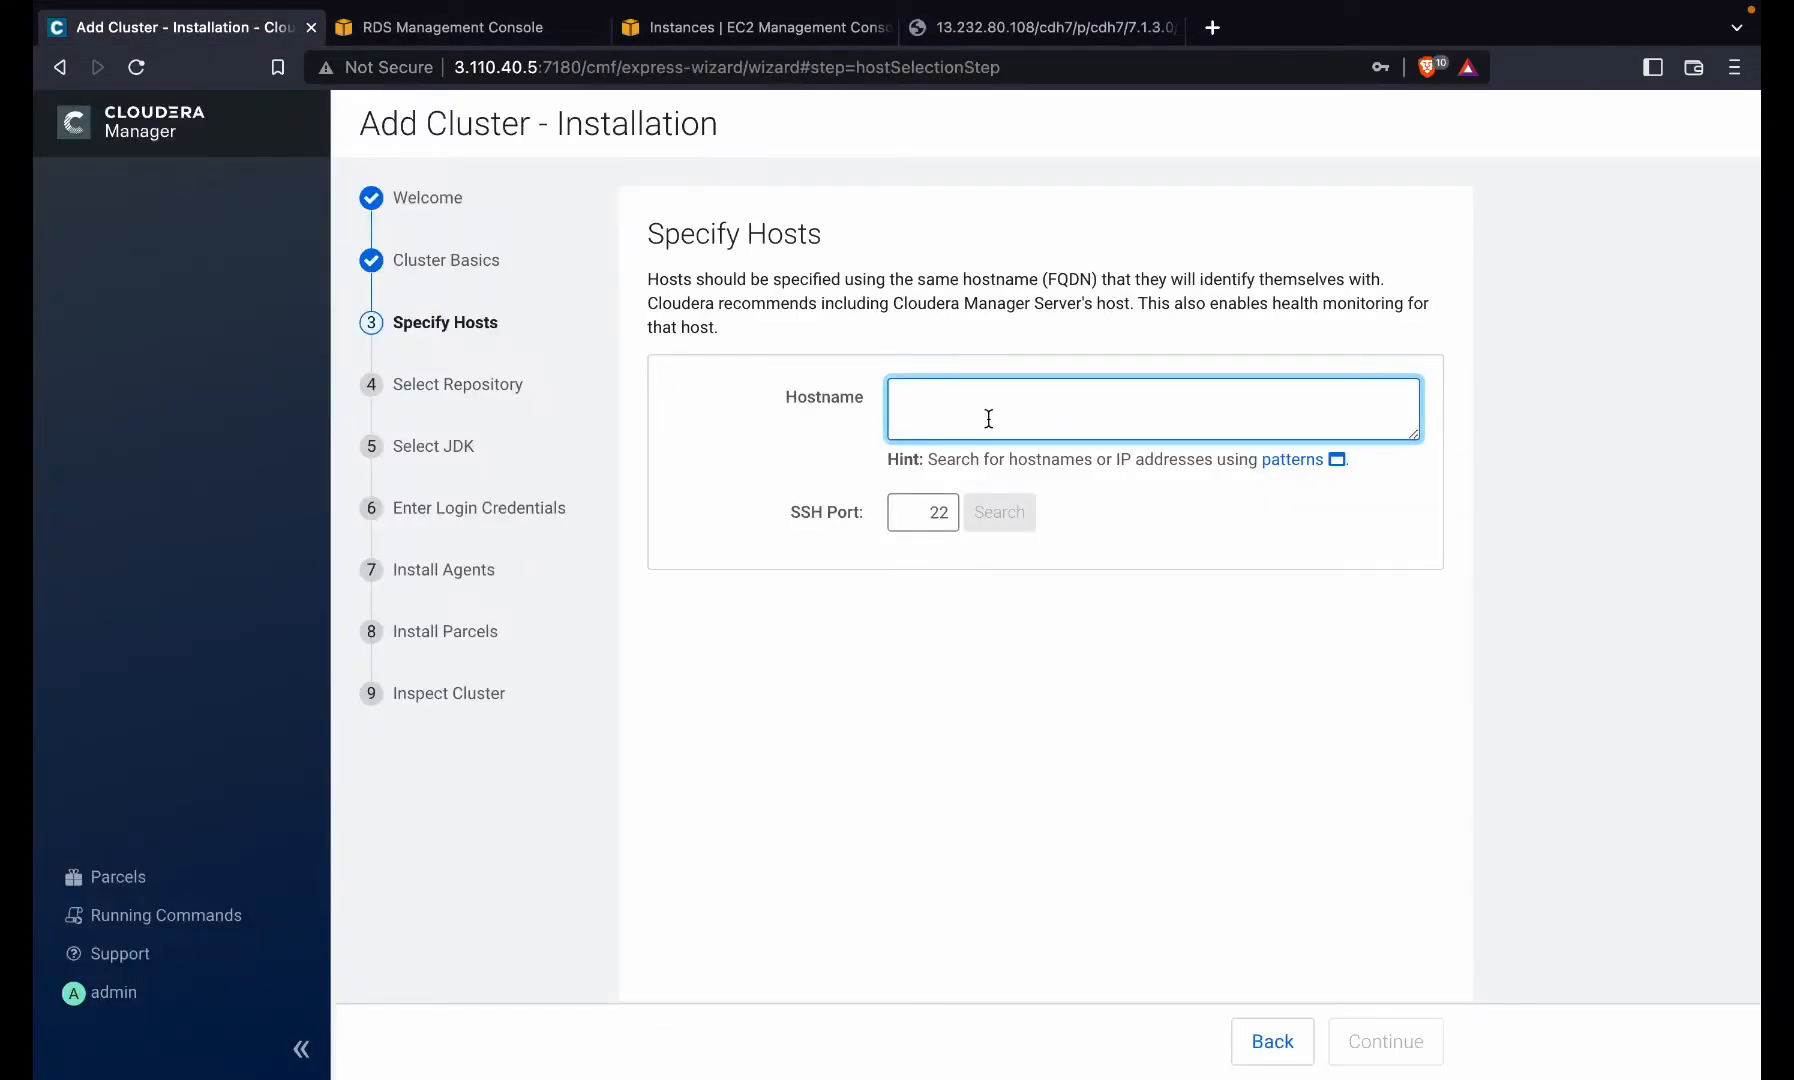
text(172.31.12.16 172.31.15.12 172.31.45.206)
- Confirm 172.31.45.206 is the WS instance's private IP and delete it from the hostname list
click(680, 30)
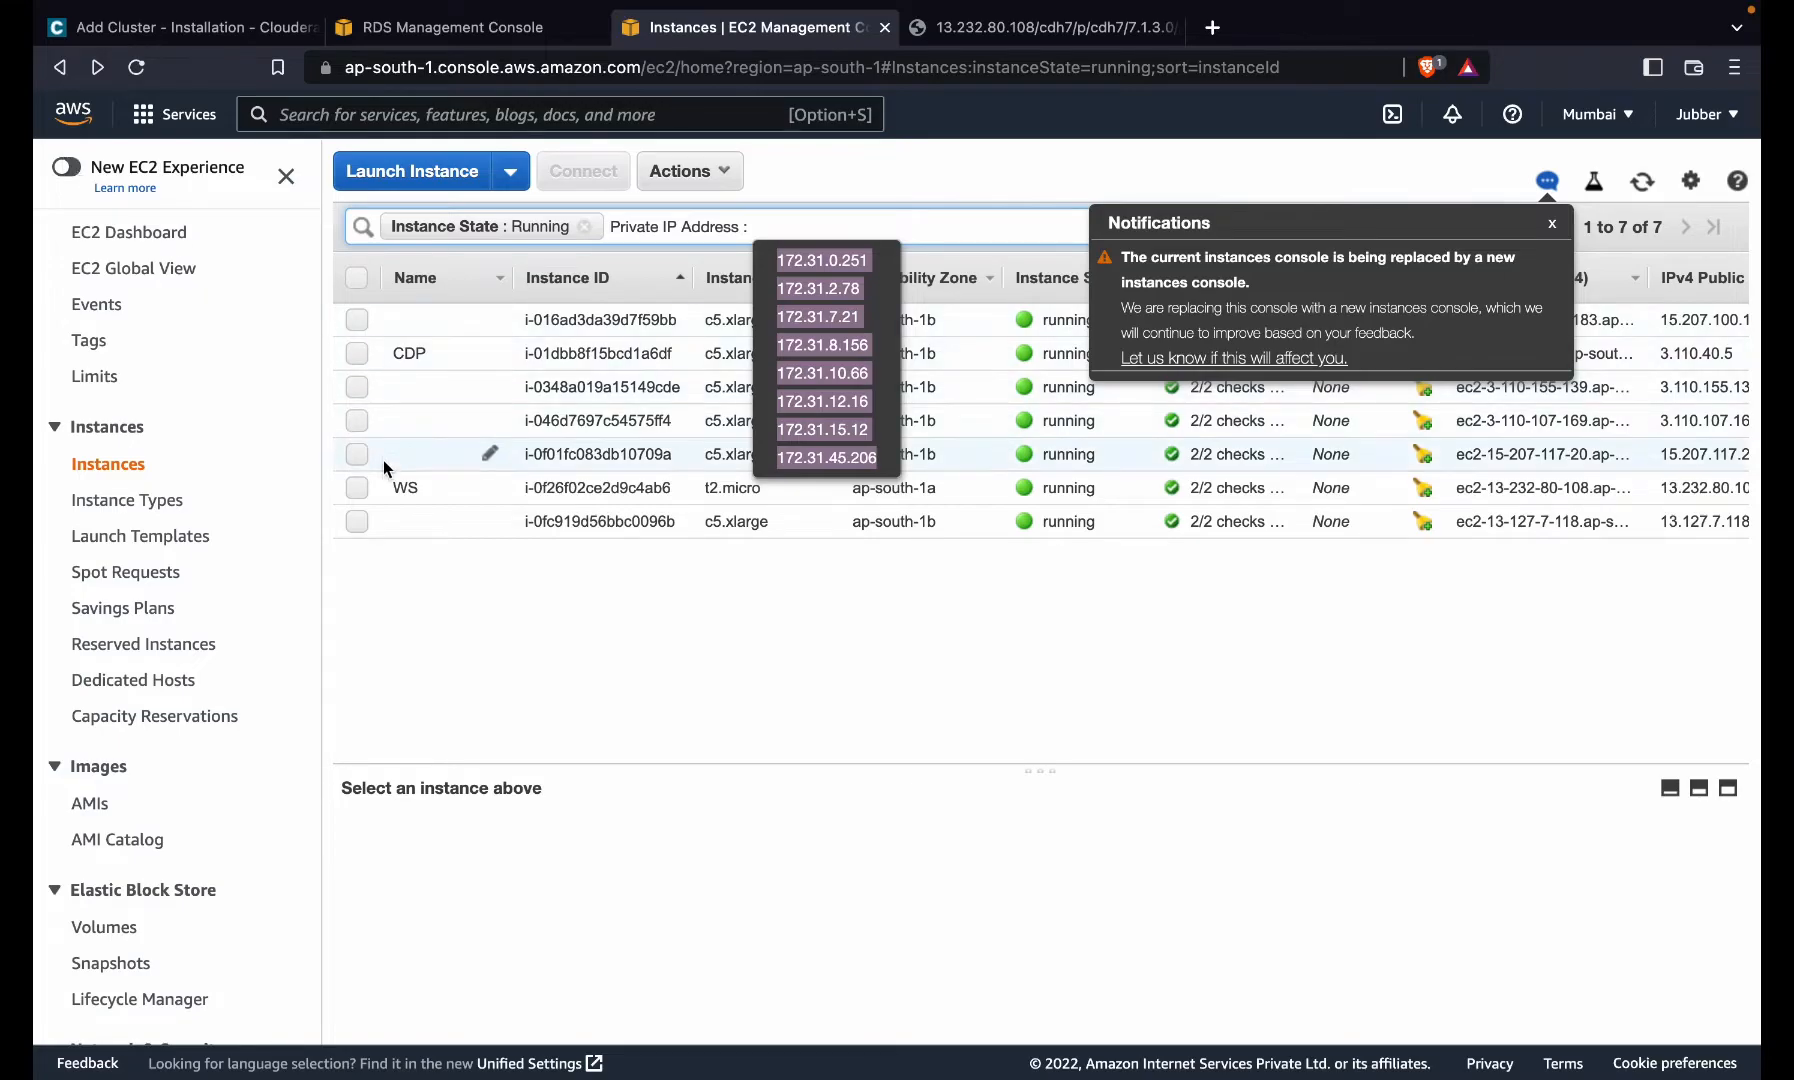
click(357, 487)
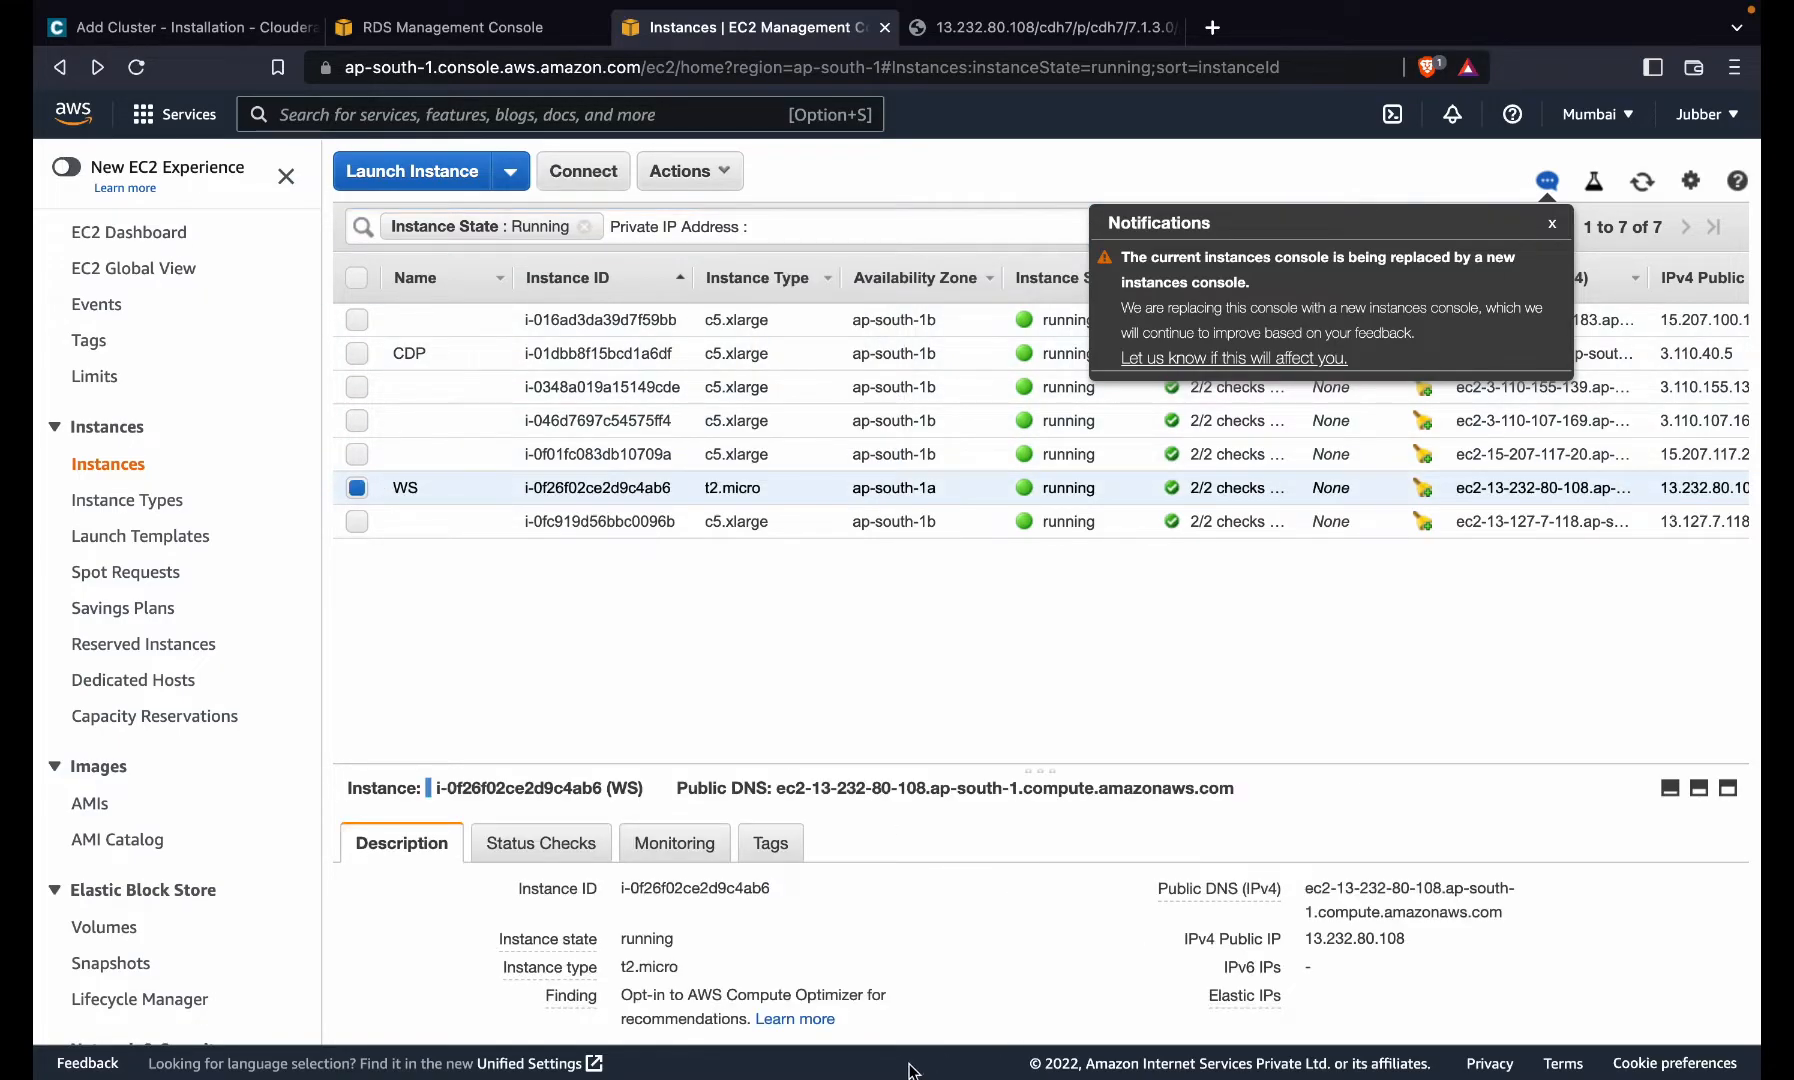
scroll(987, 987, down, 2)
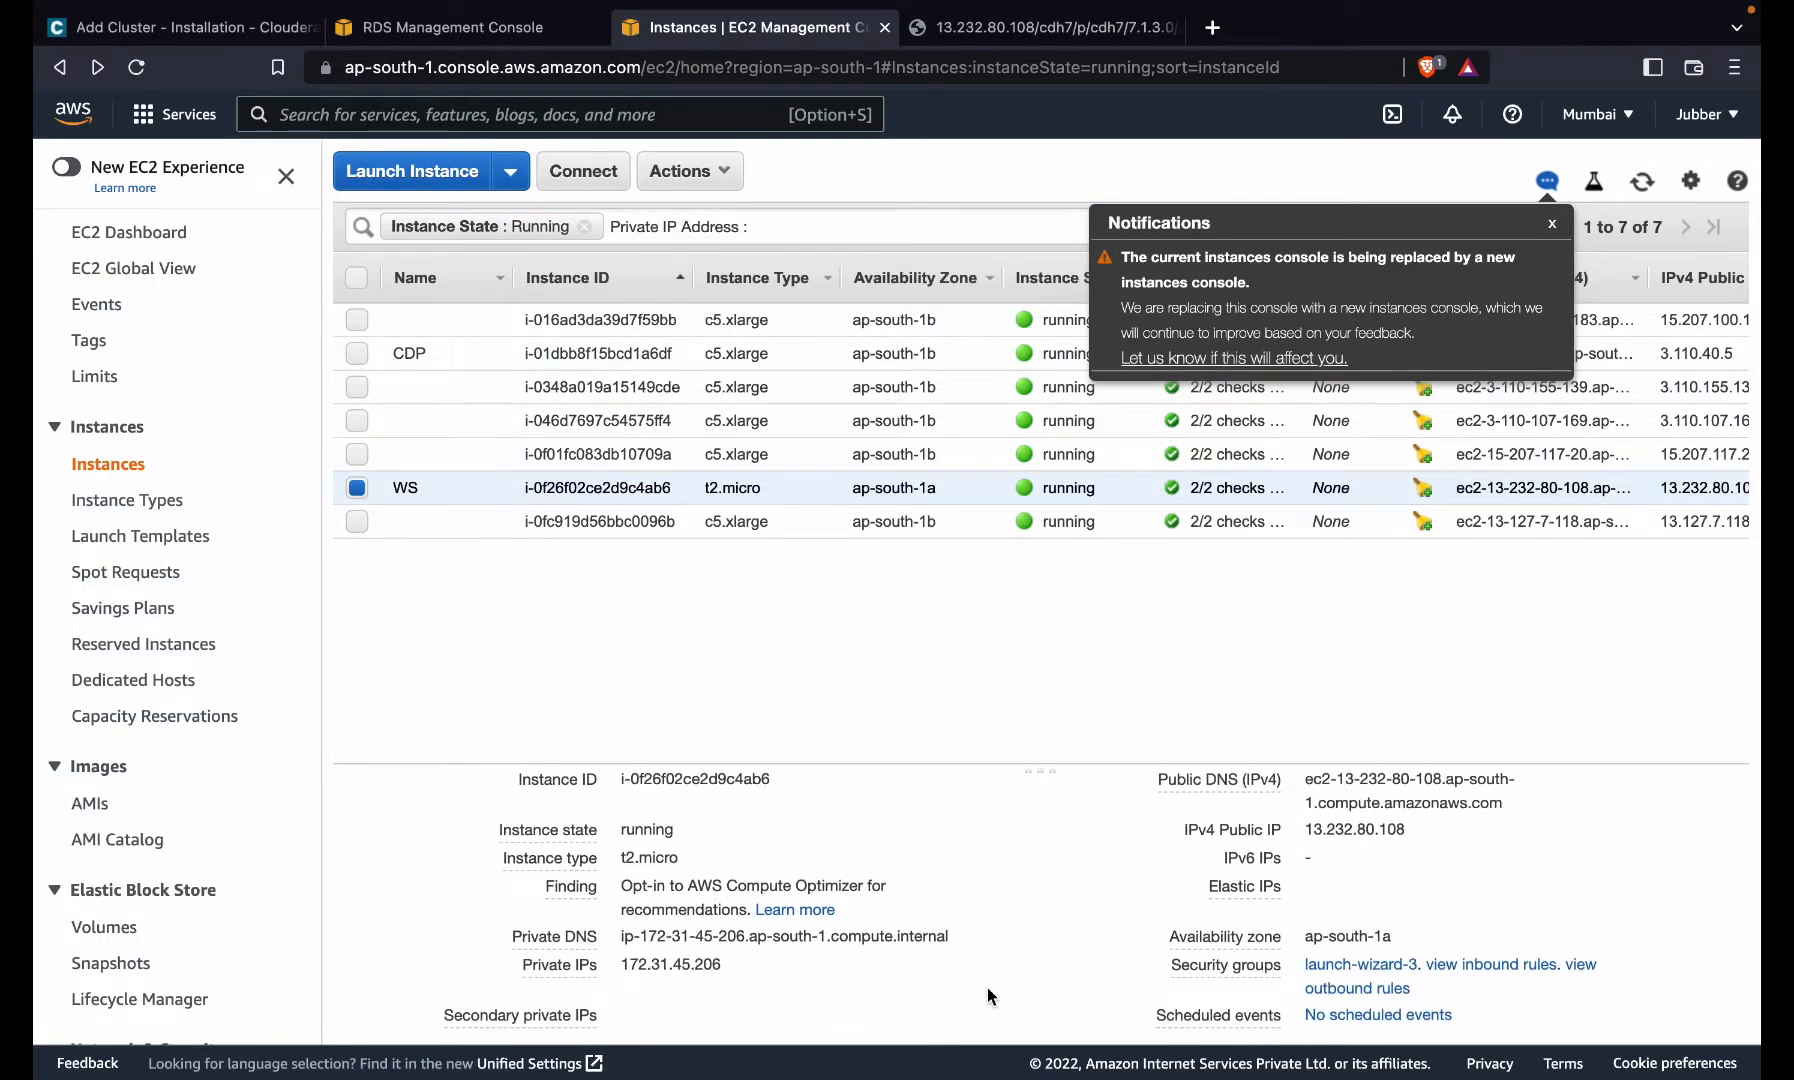
scroll(987, 997, down, 1)
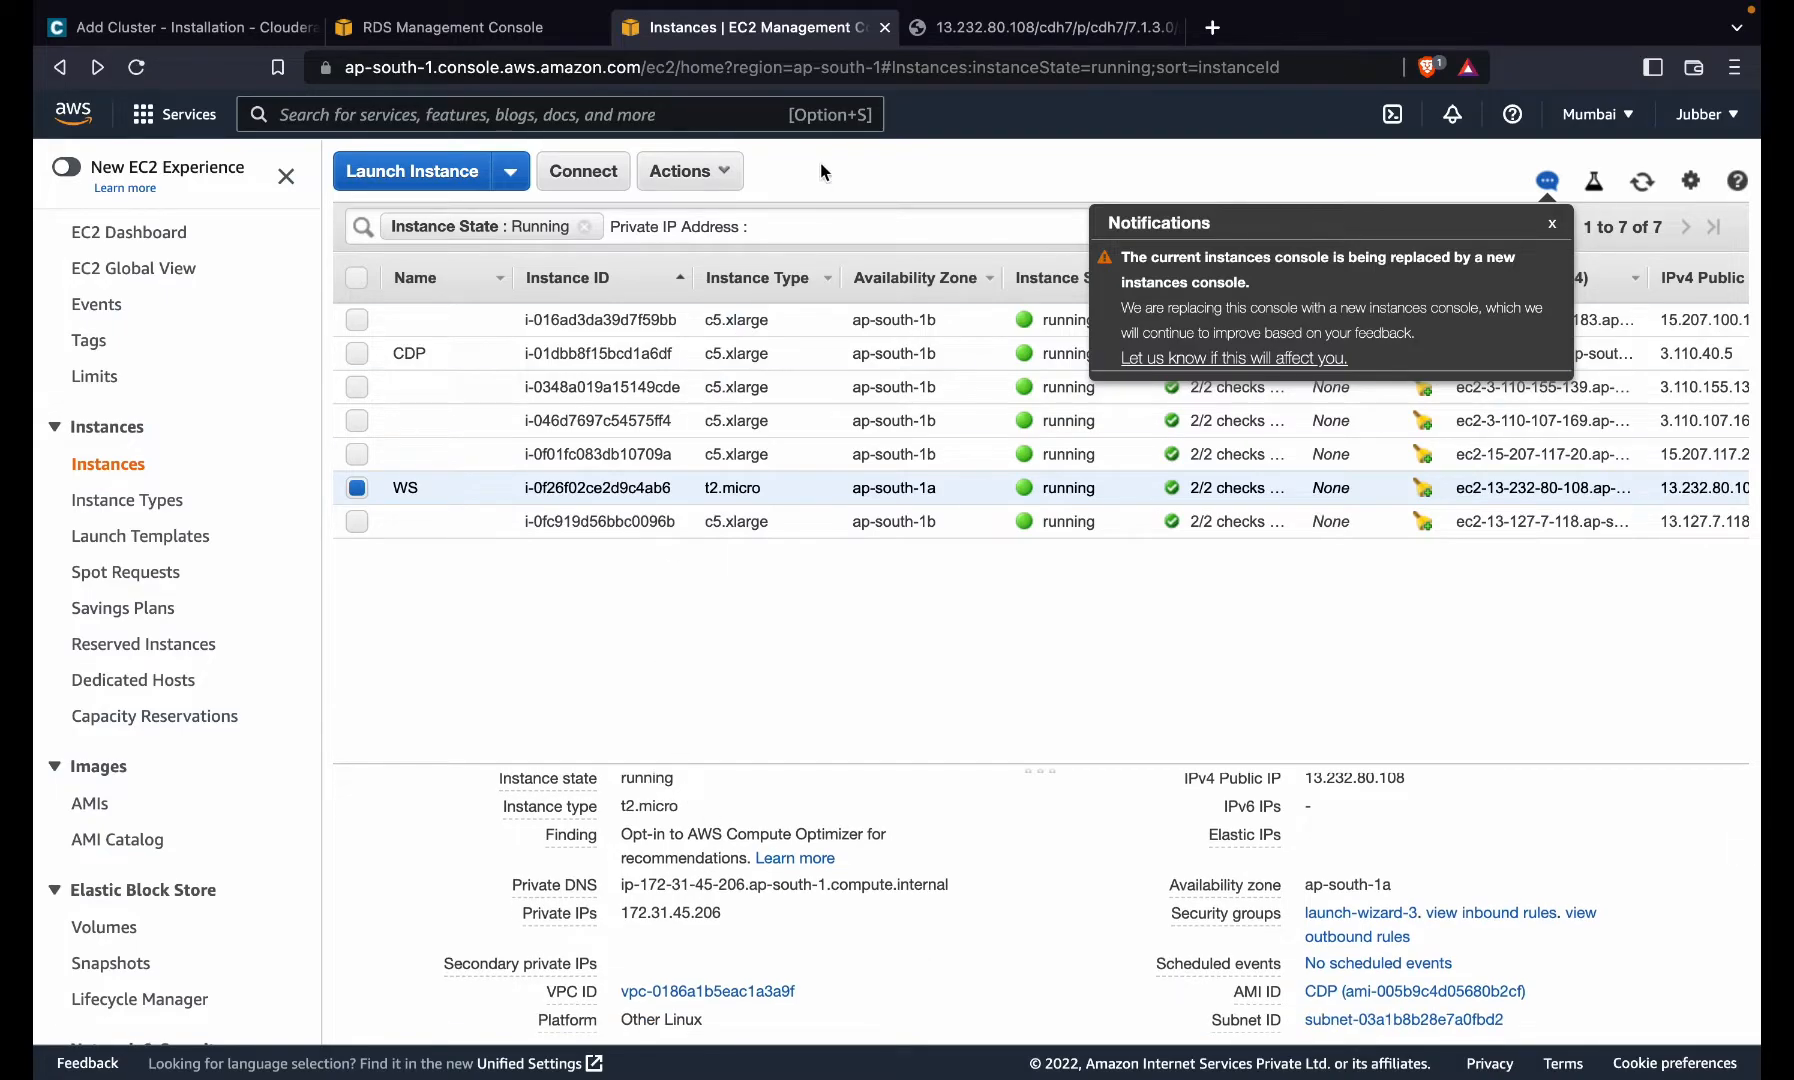
click(160, 30)
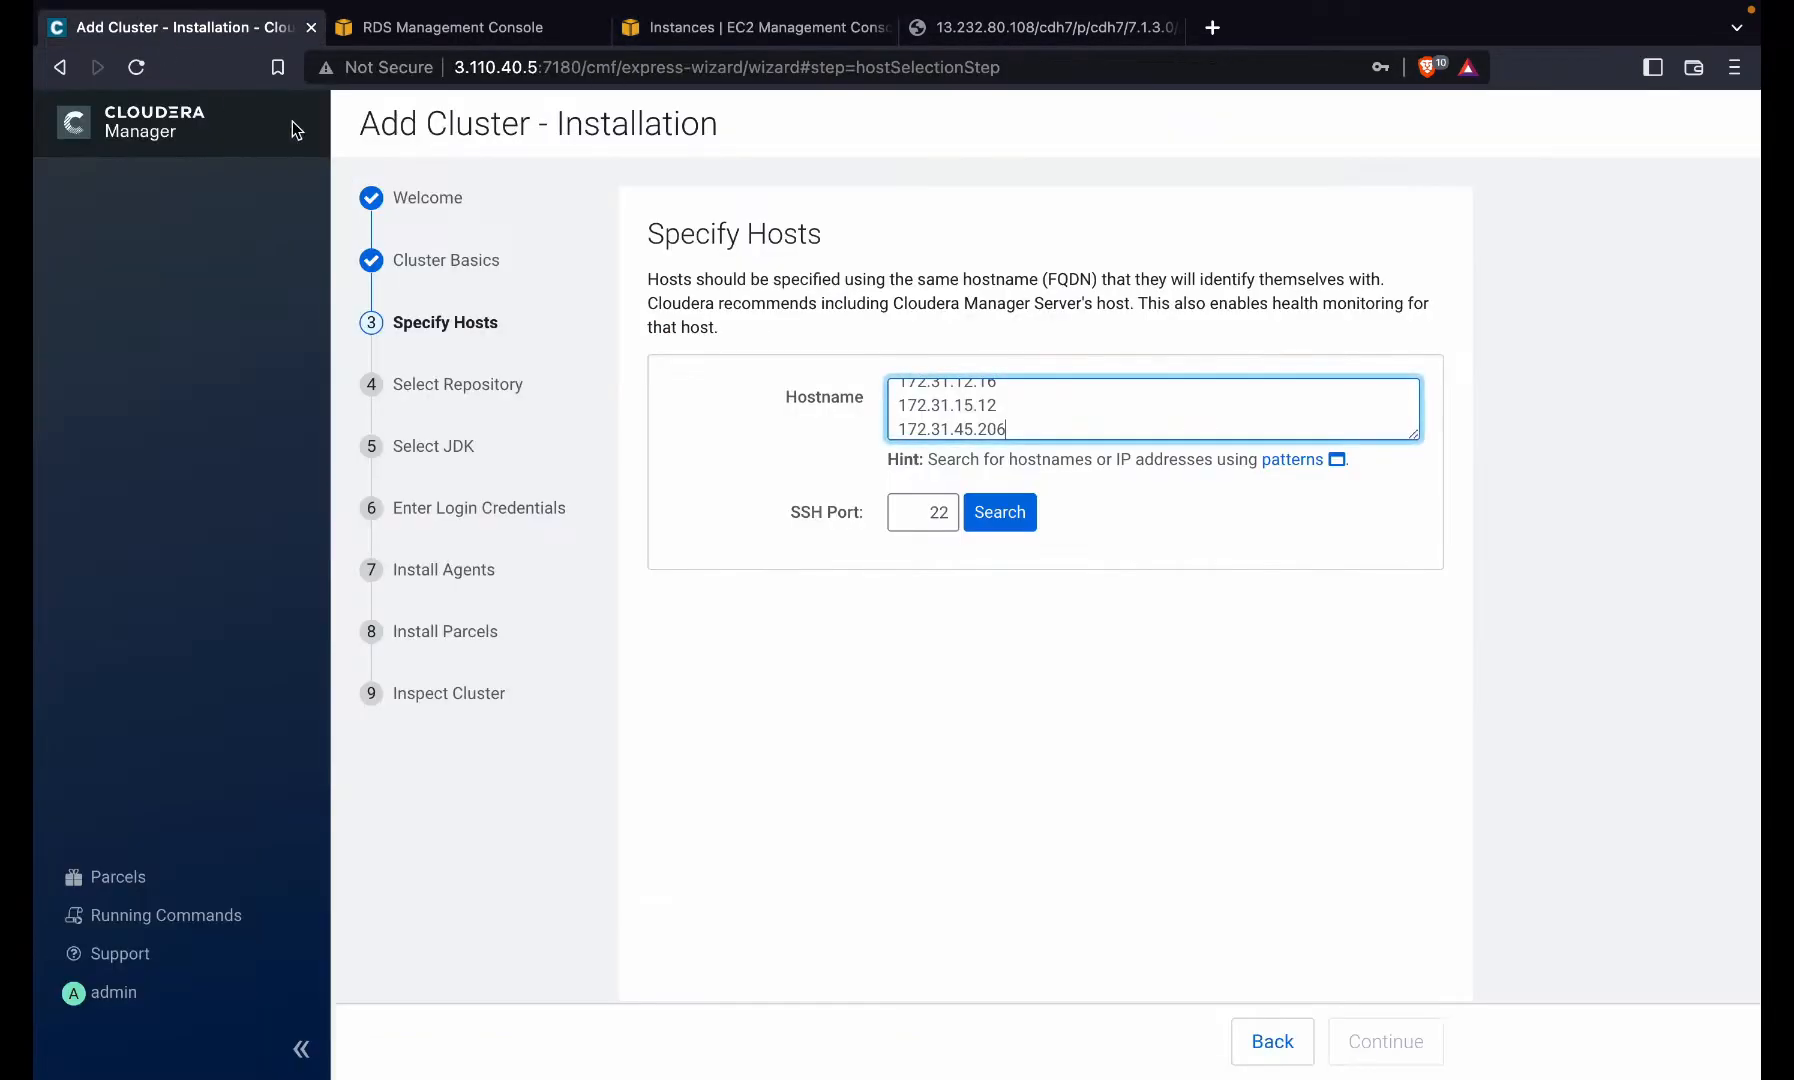
double_click(900, 432)
key(BackSpace)
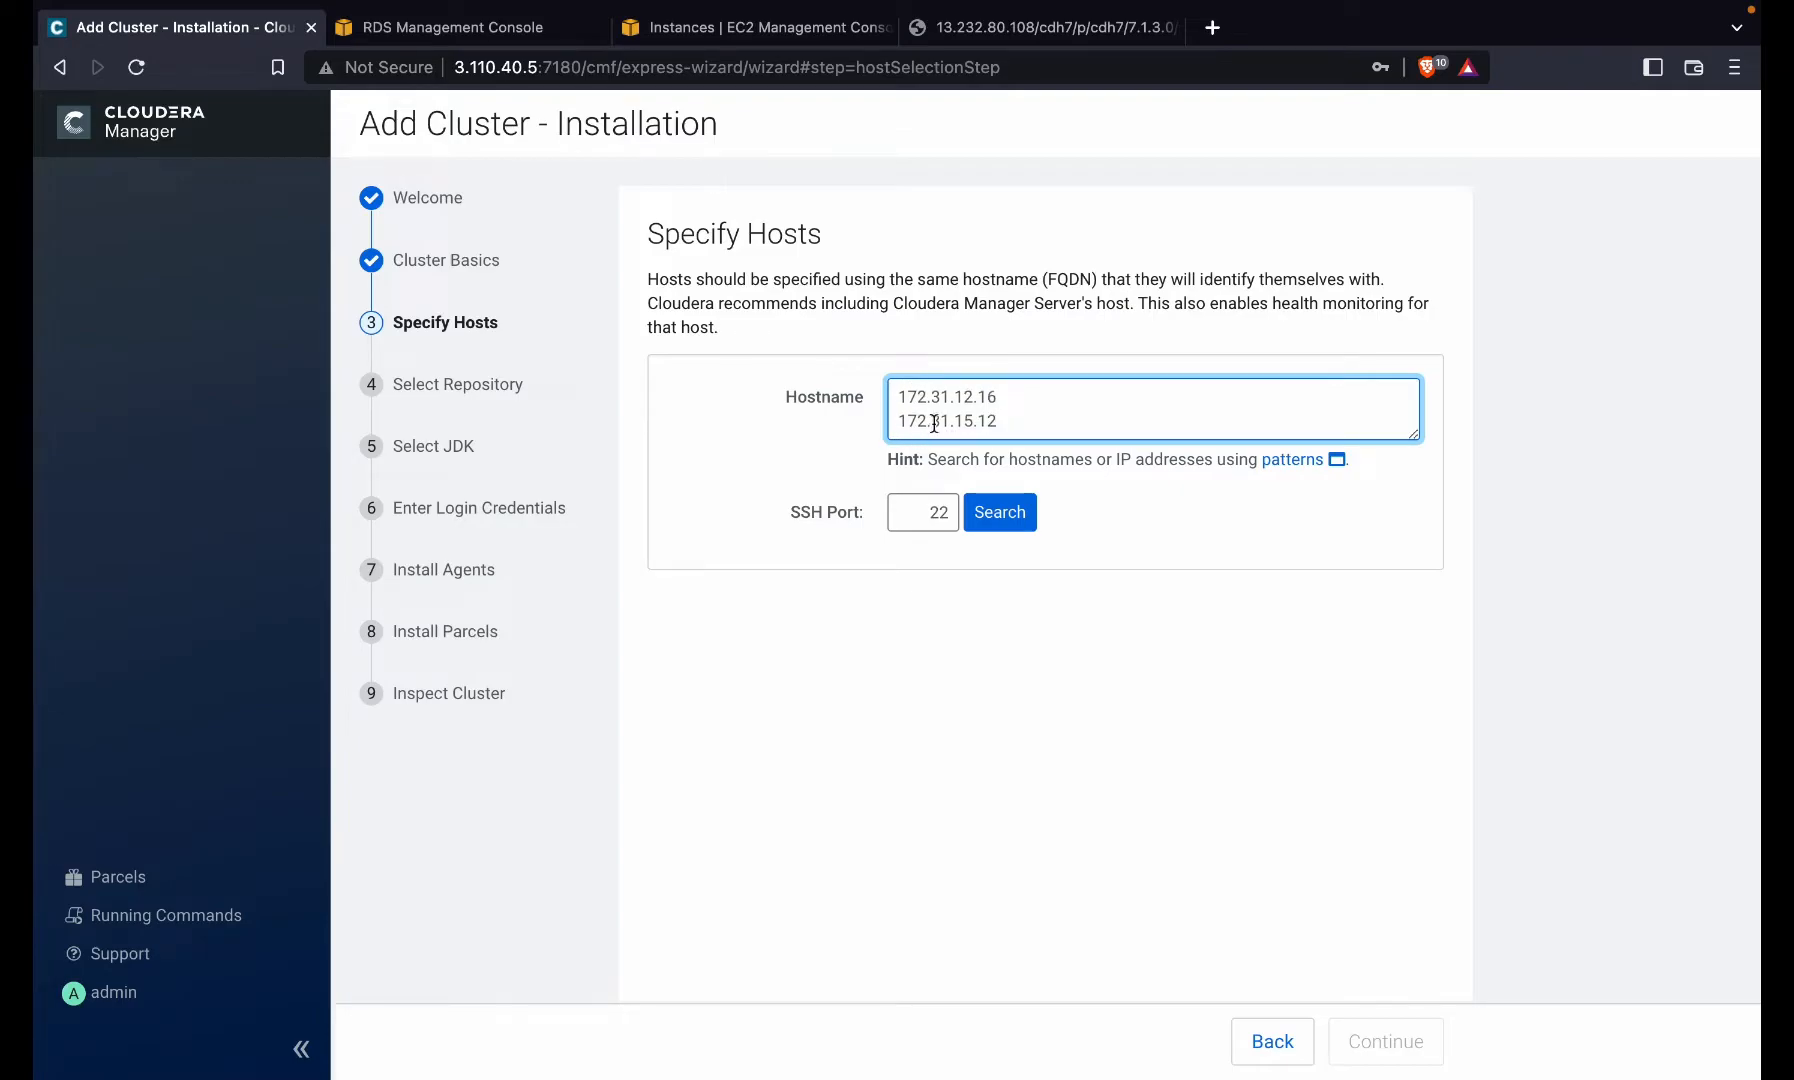
scroll(938, 416, up, 3)
- Search the listed hosts and review results: 7 scanned, 6 reachable, 172.31.7.21 unreachable
click(1018, 530)
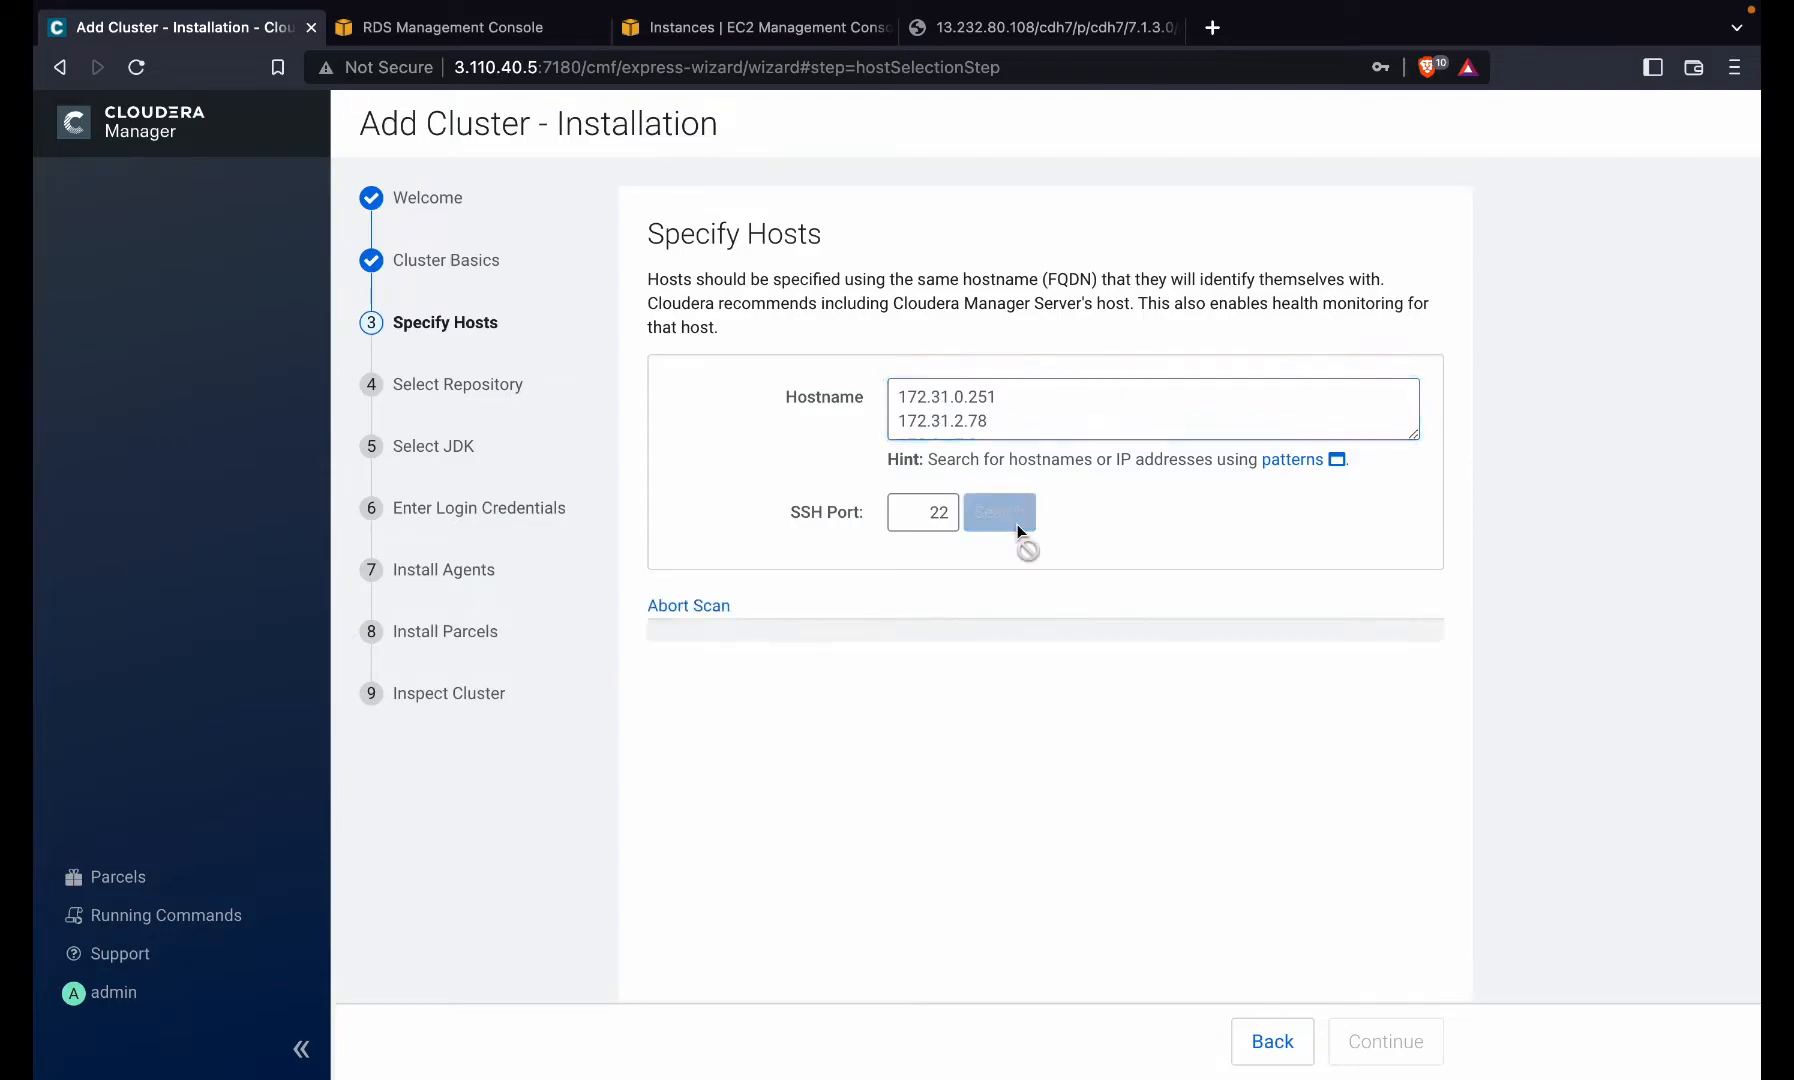
scroll(1013, 677, down, 4)
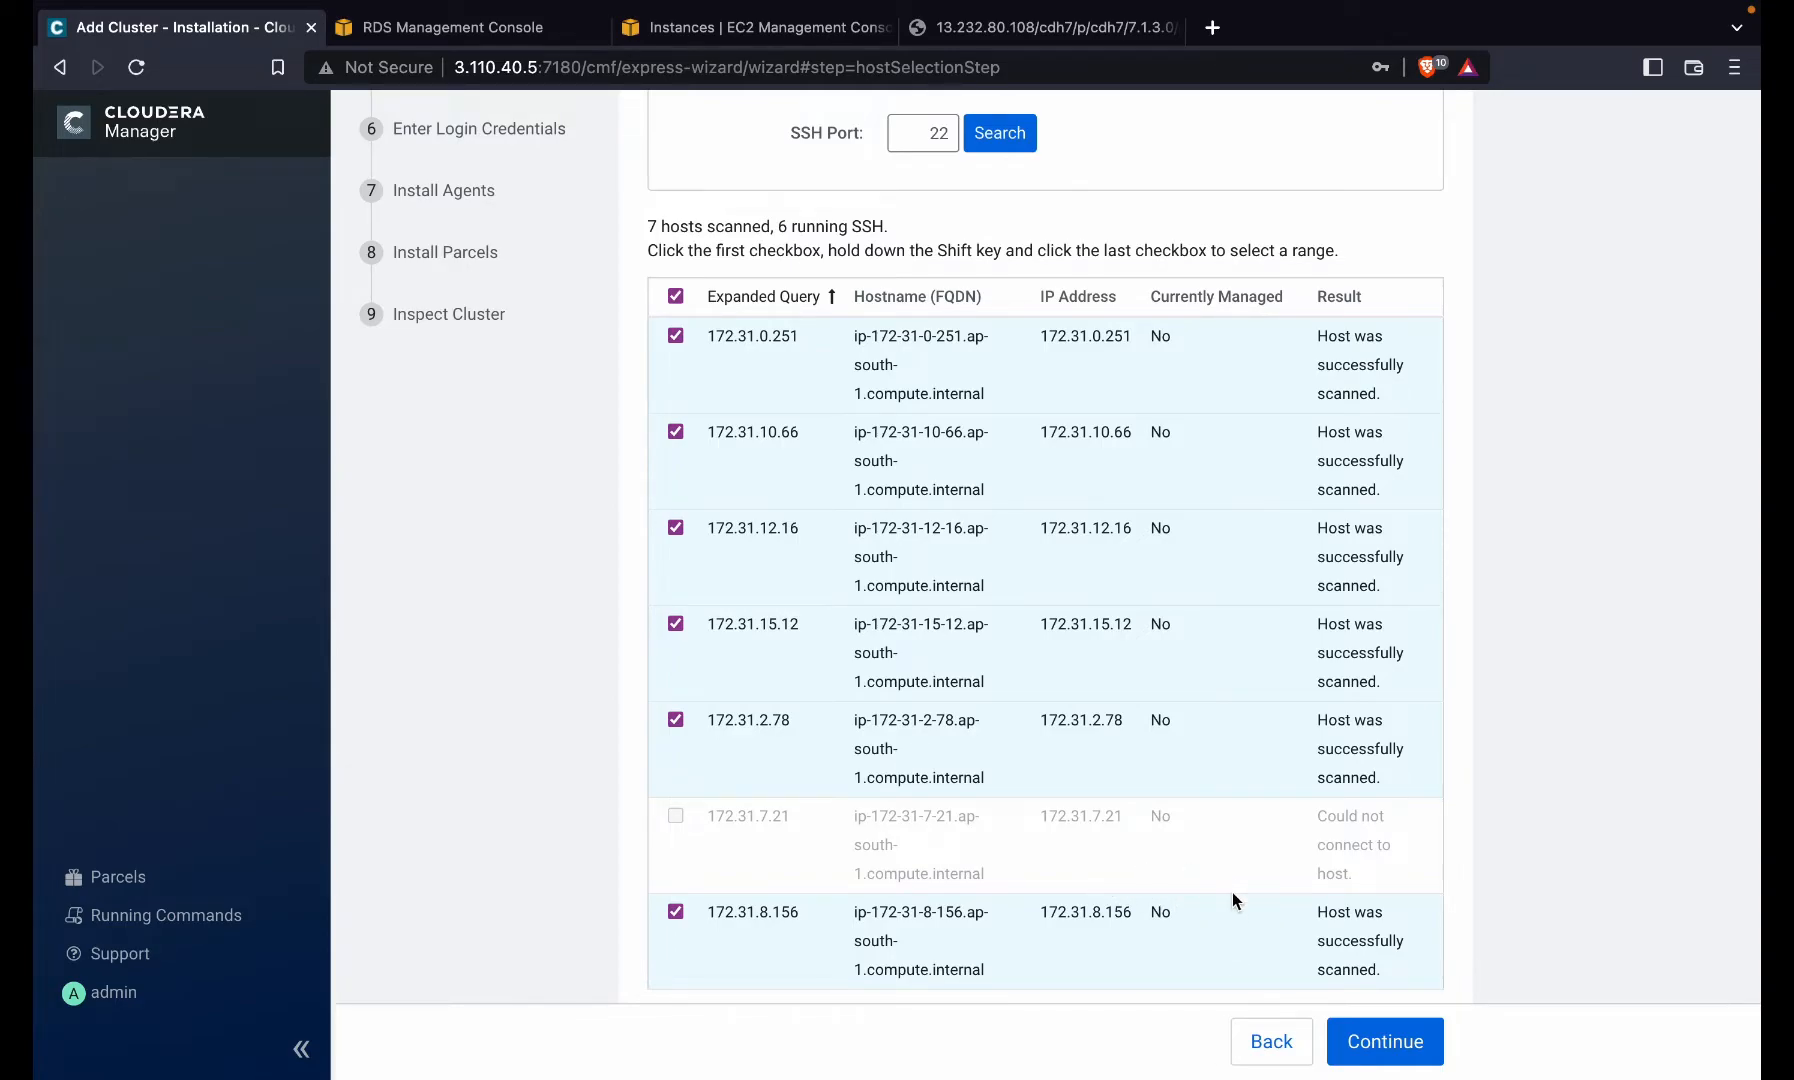
click(671, 38)
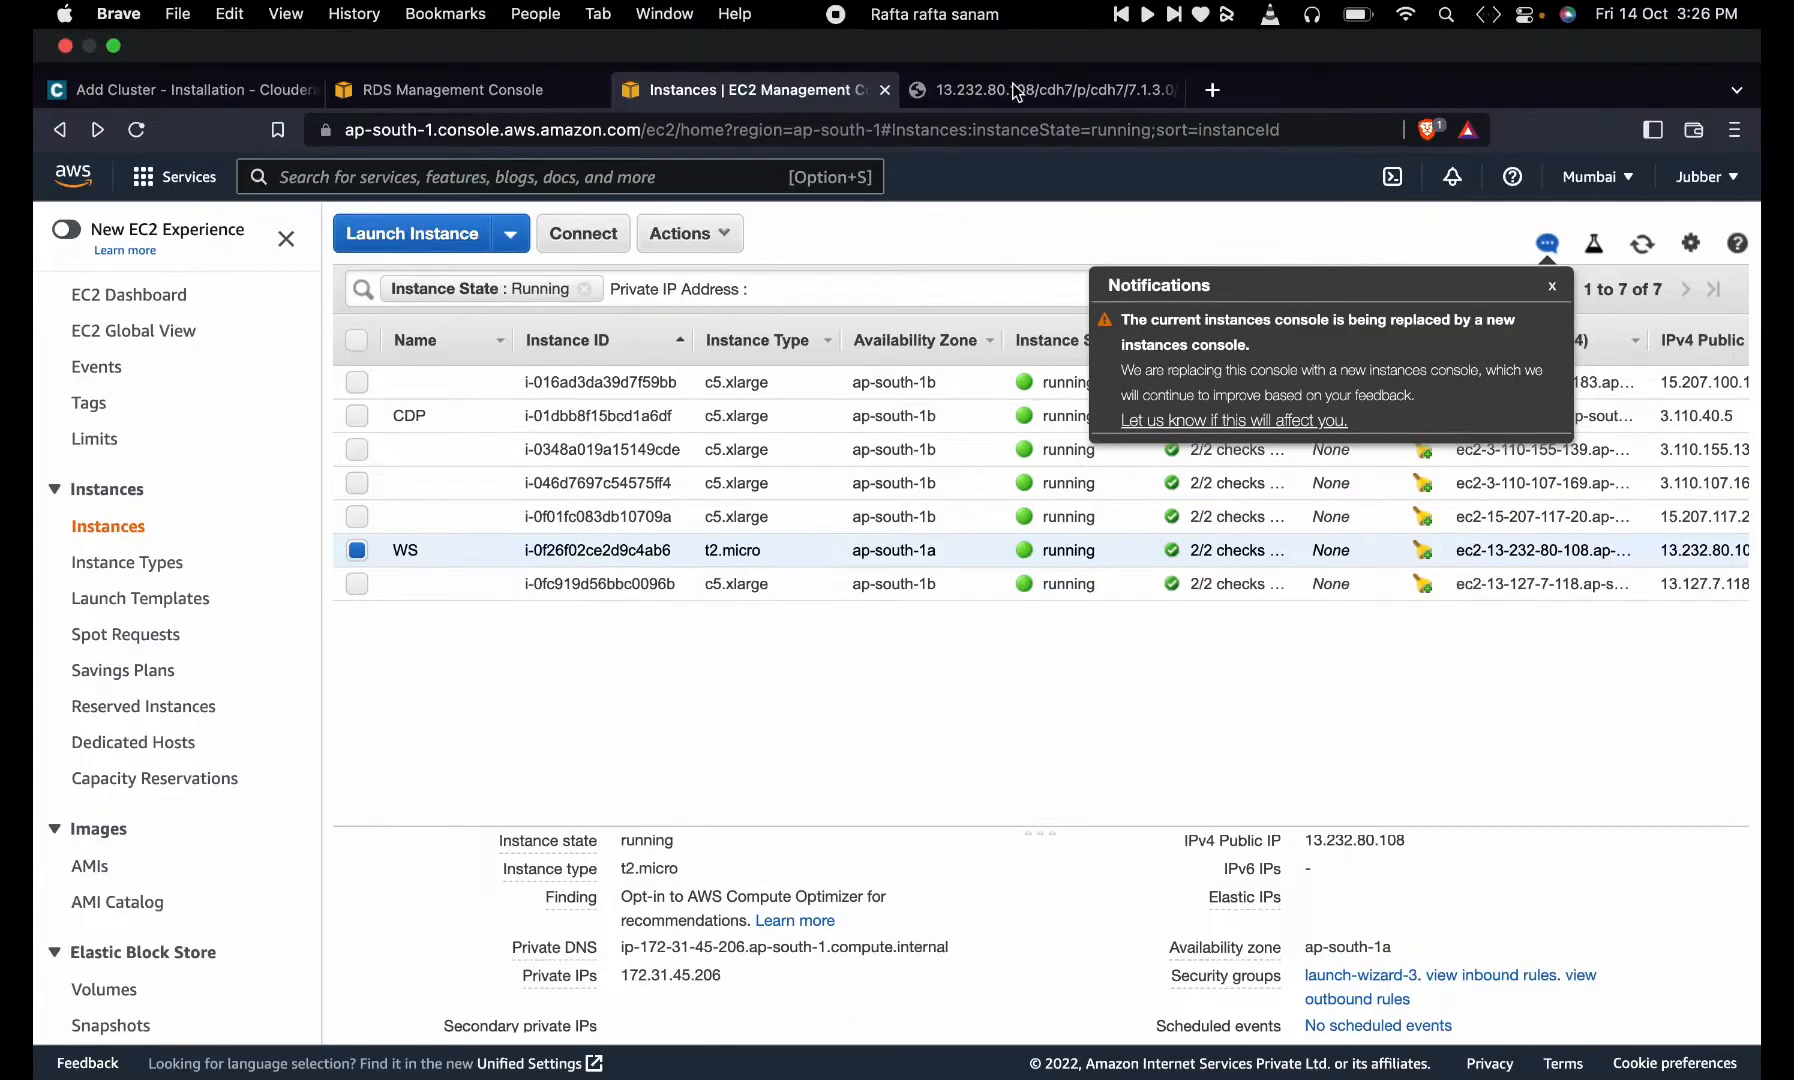
click(1015, 92)
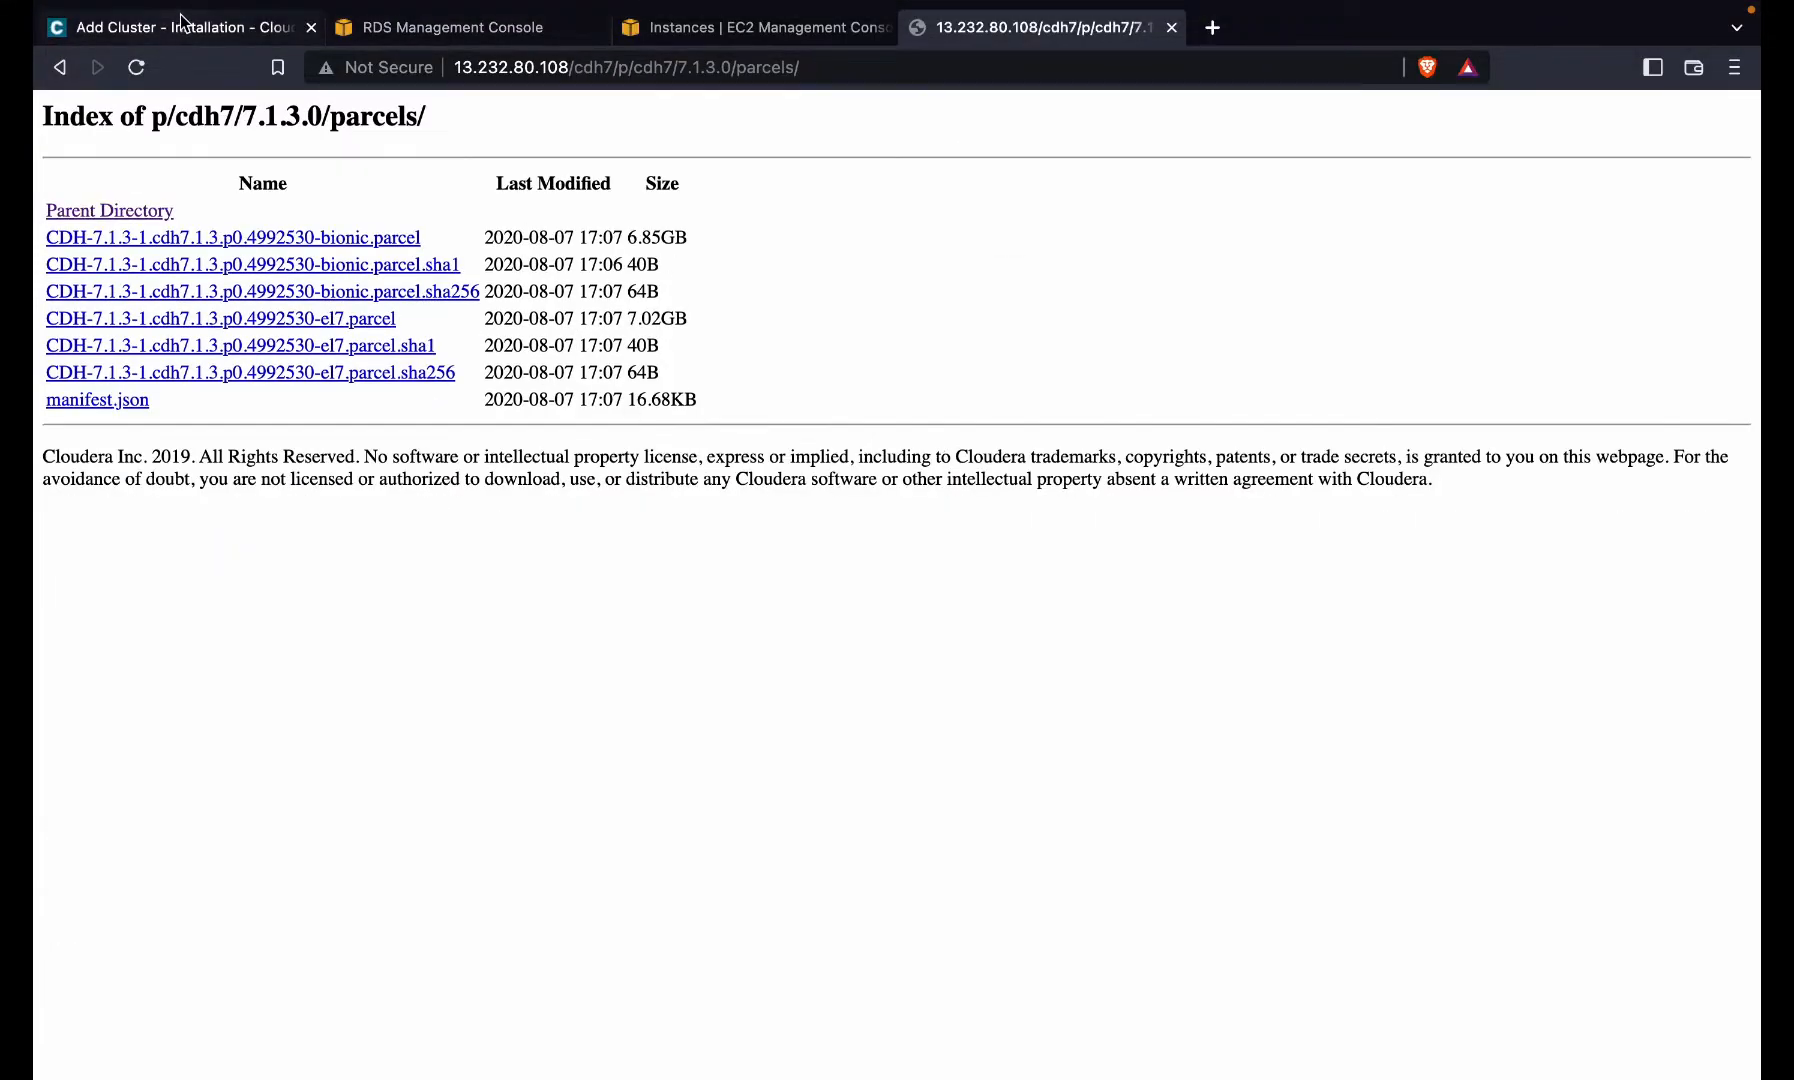
click(186, 27)
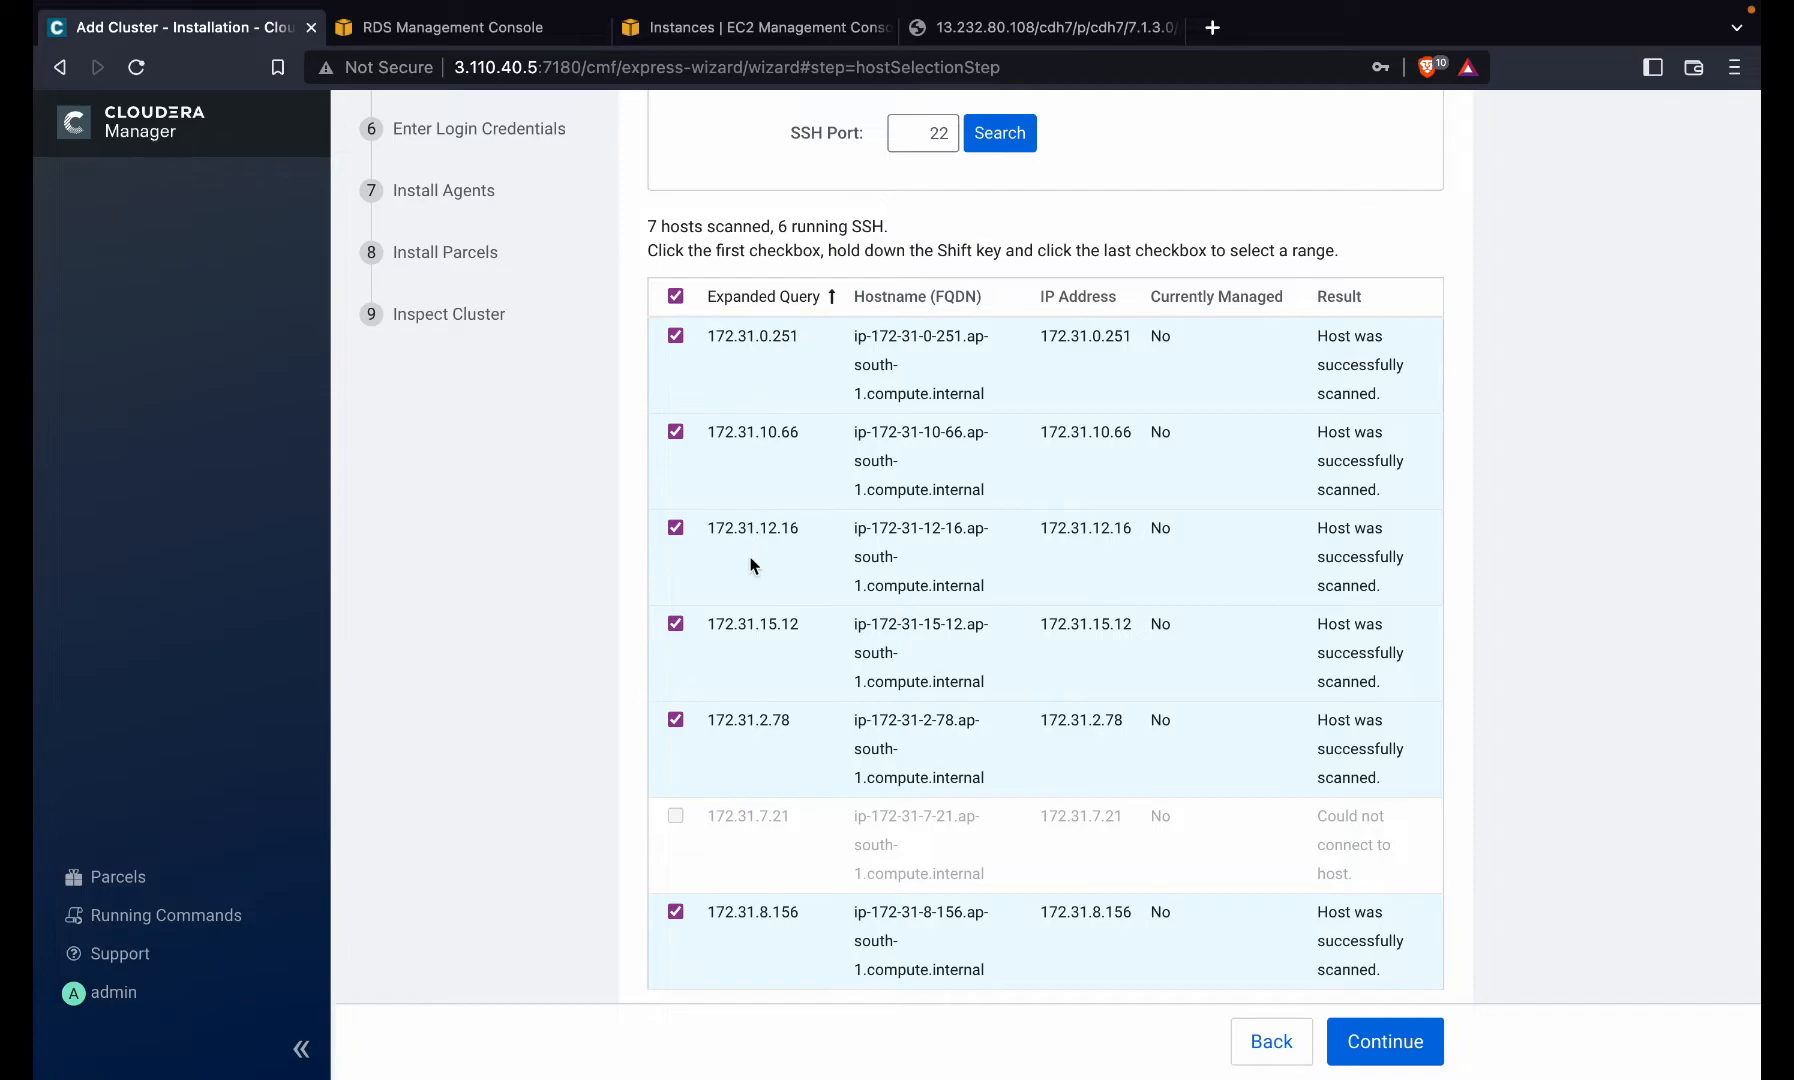
- Open Parcel Repository & Network Settings and copy the local parcels URL from the index page
click(1375, 1050)
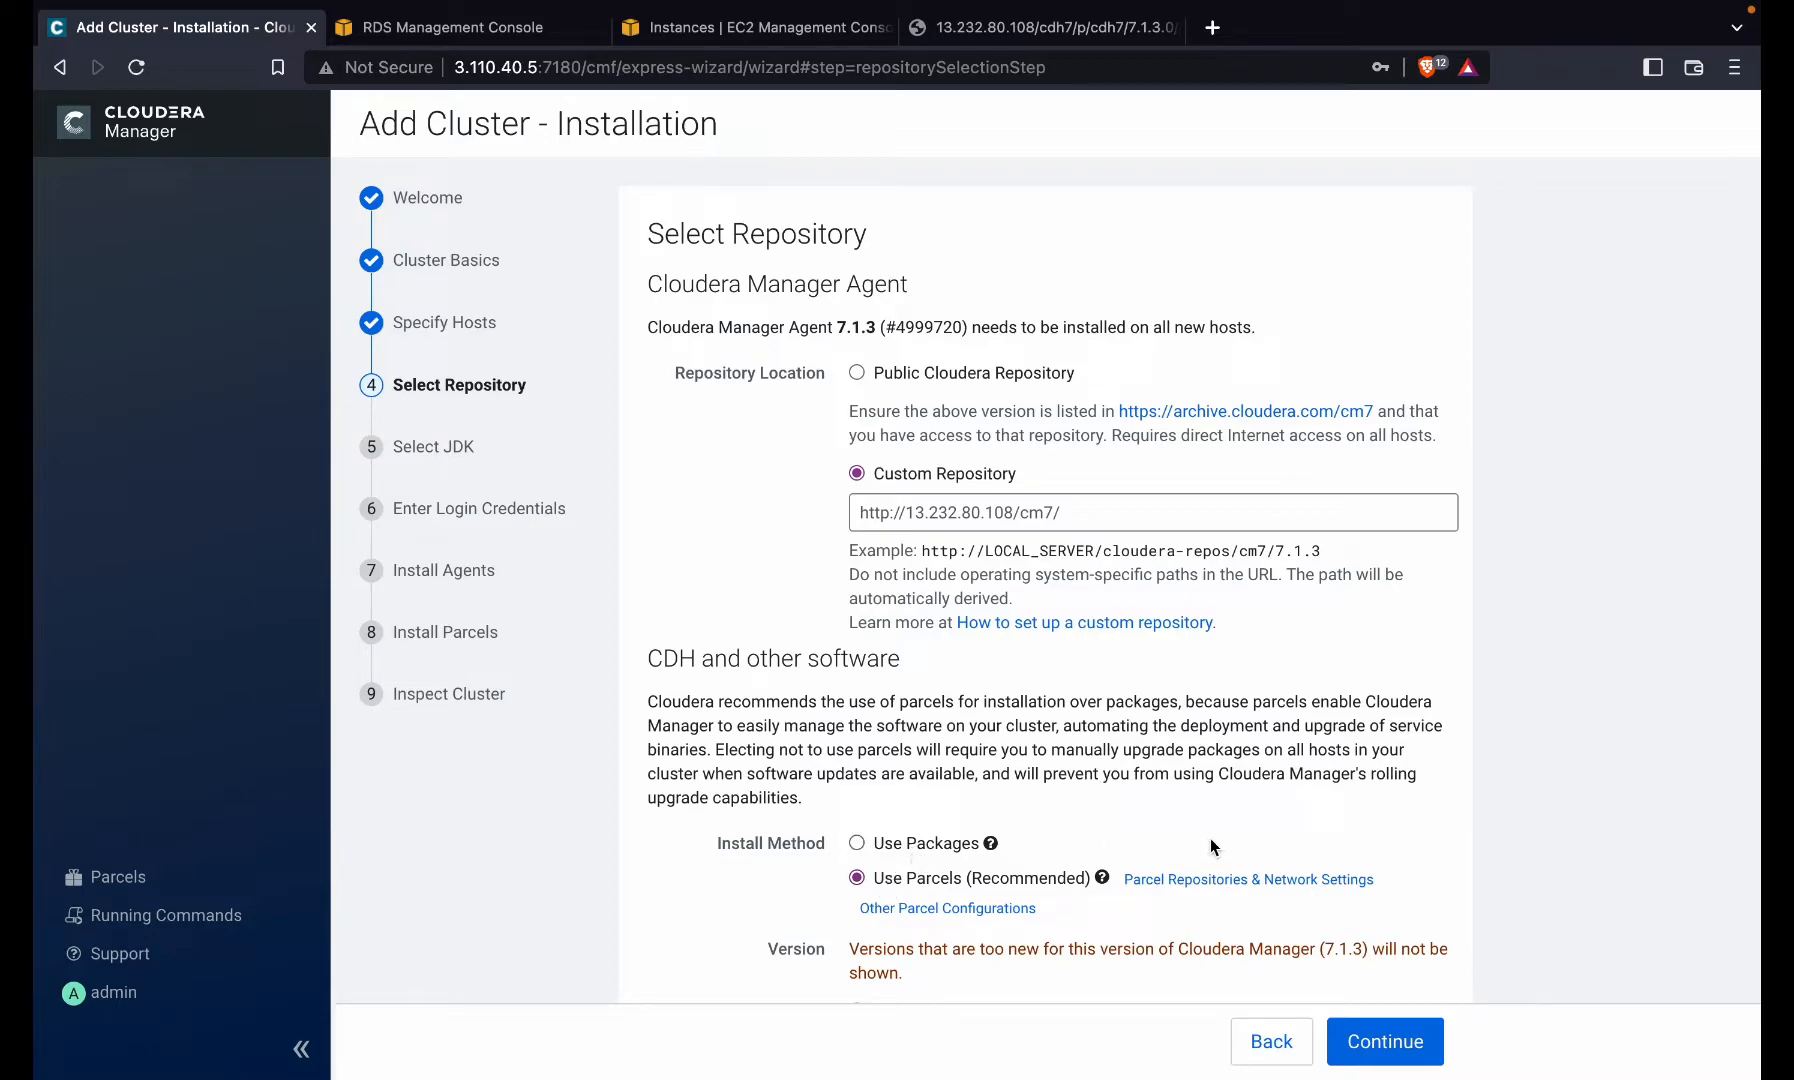
click(1197, 879)
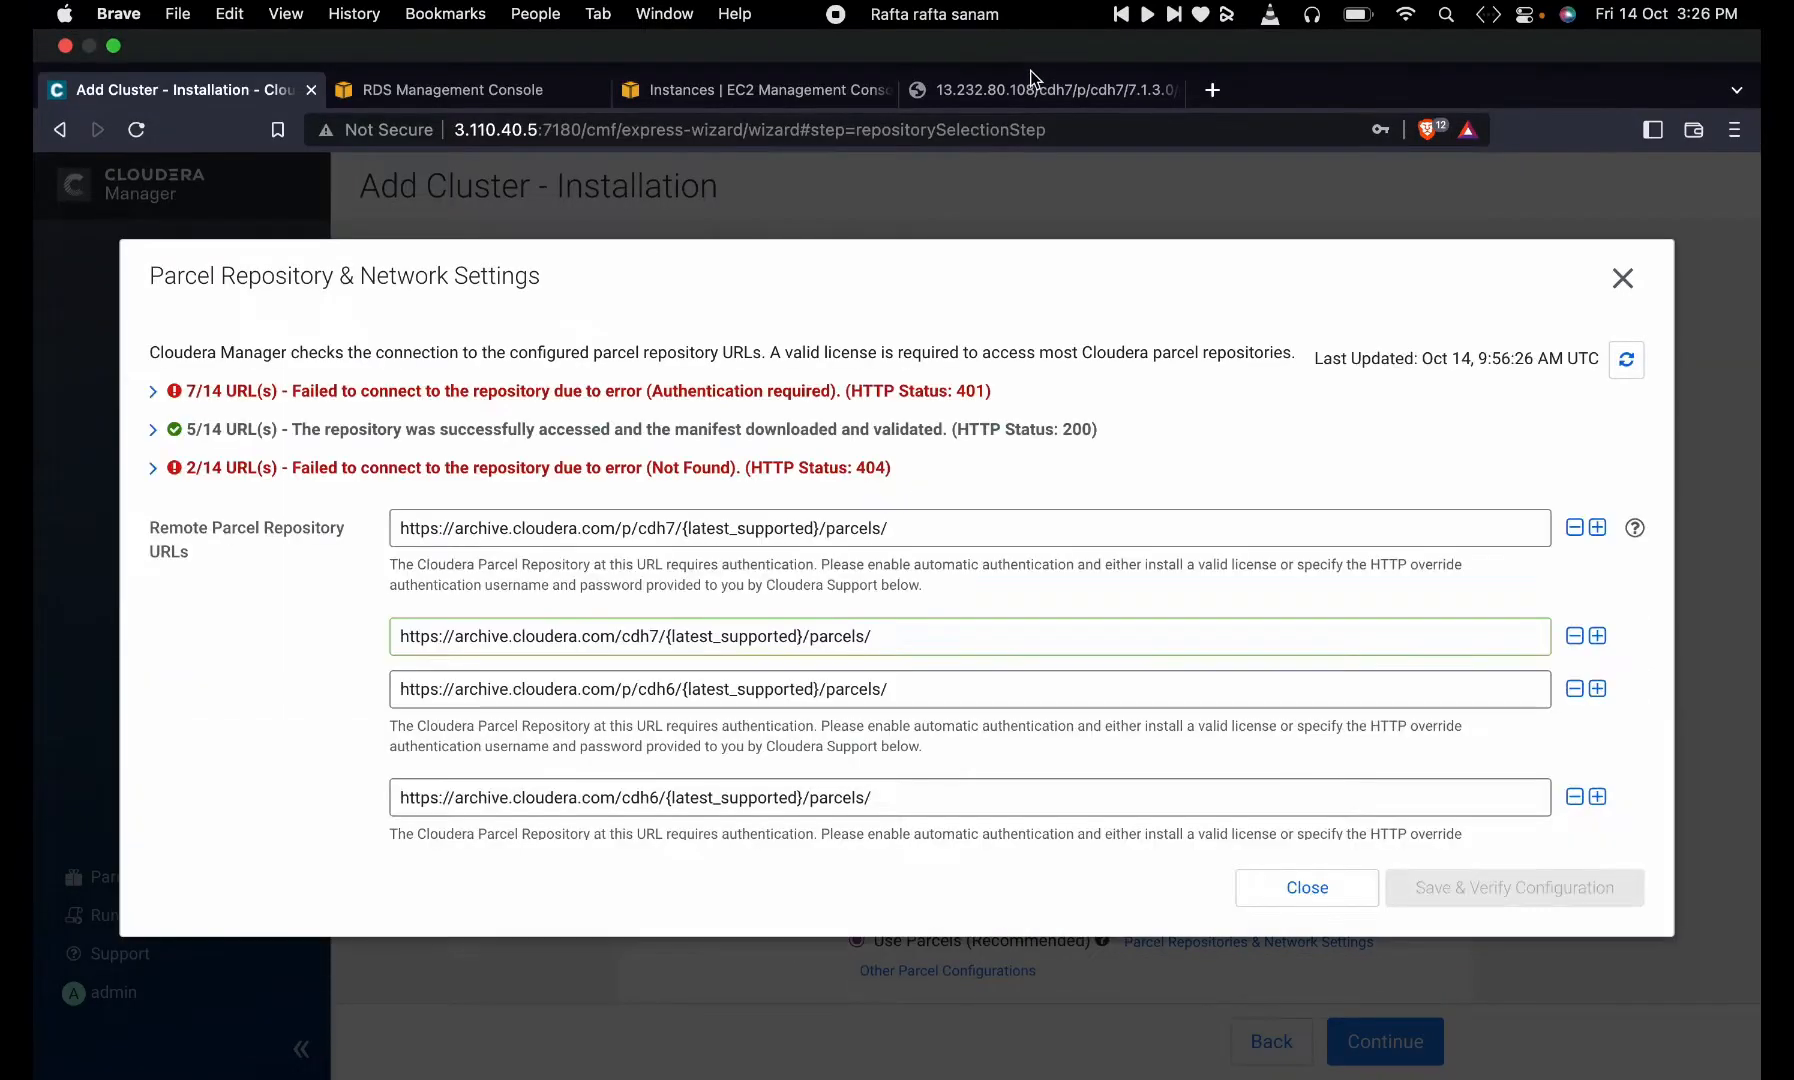
click(1020, 89)
double_click(717, 130)
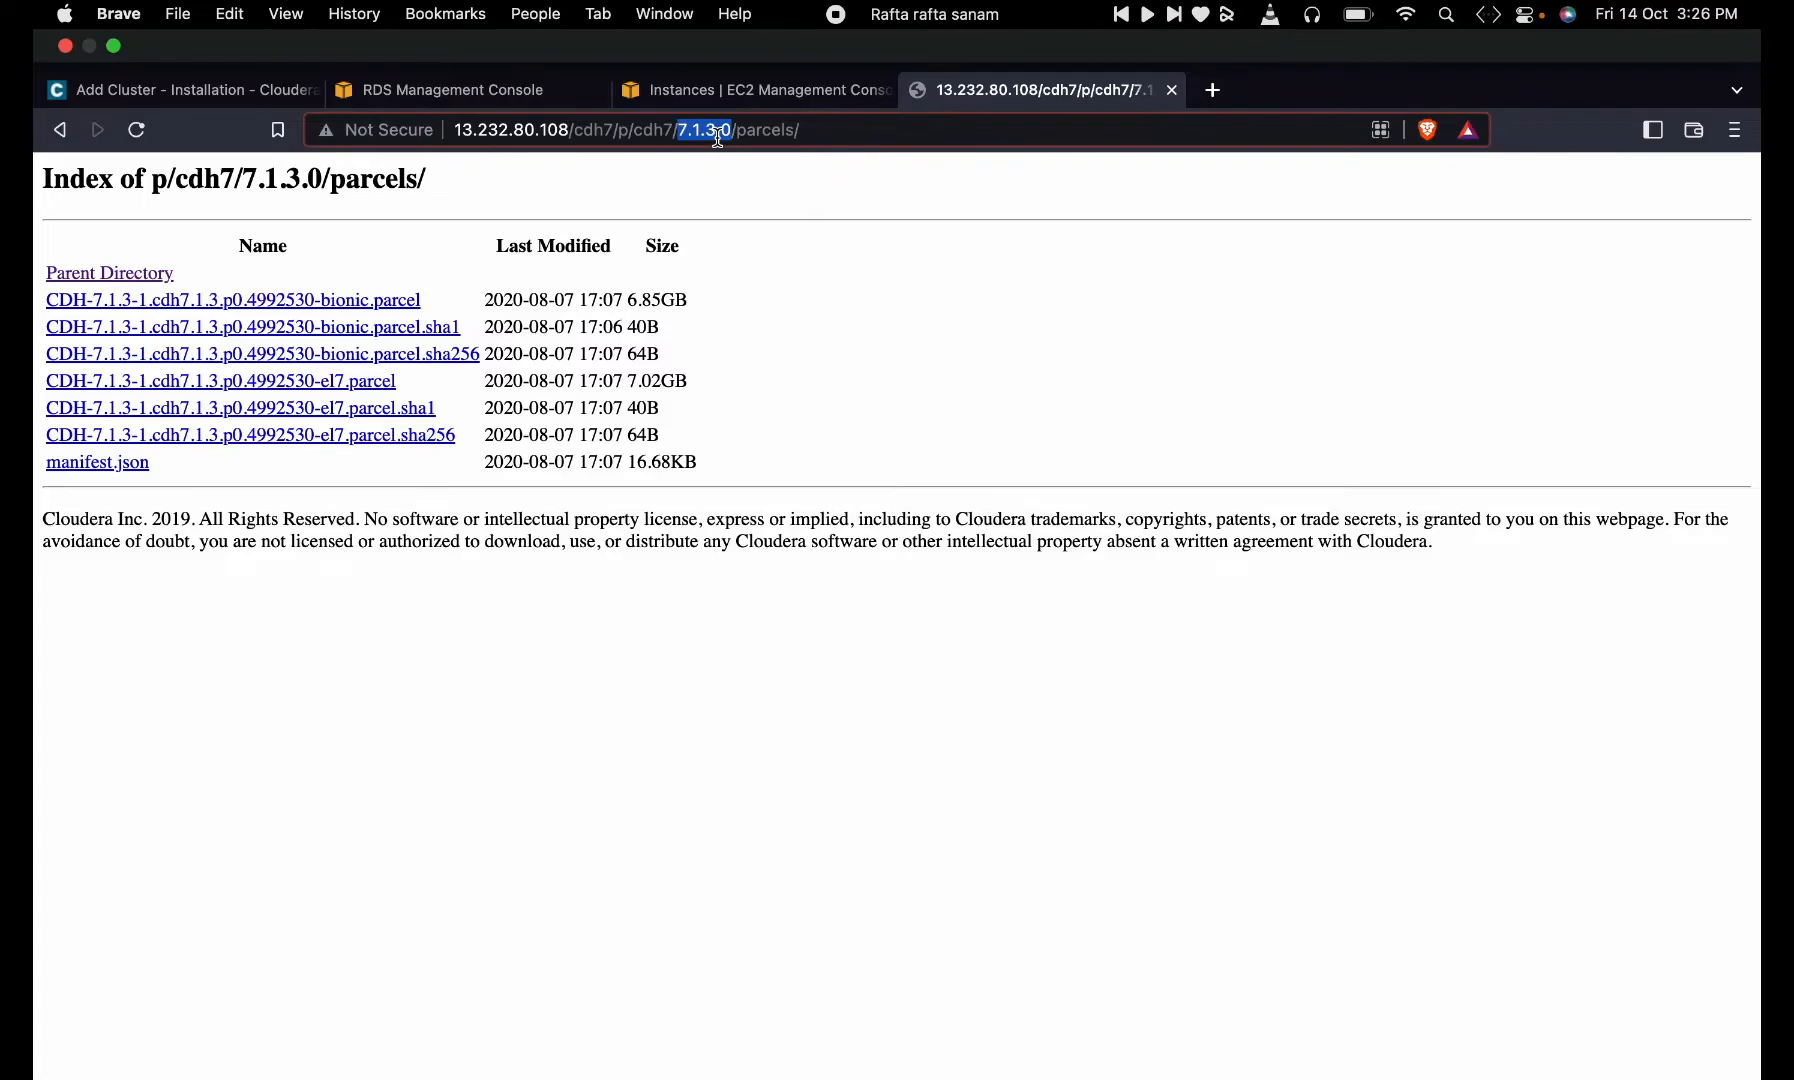
click(717, 130)
key(super+c)
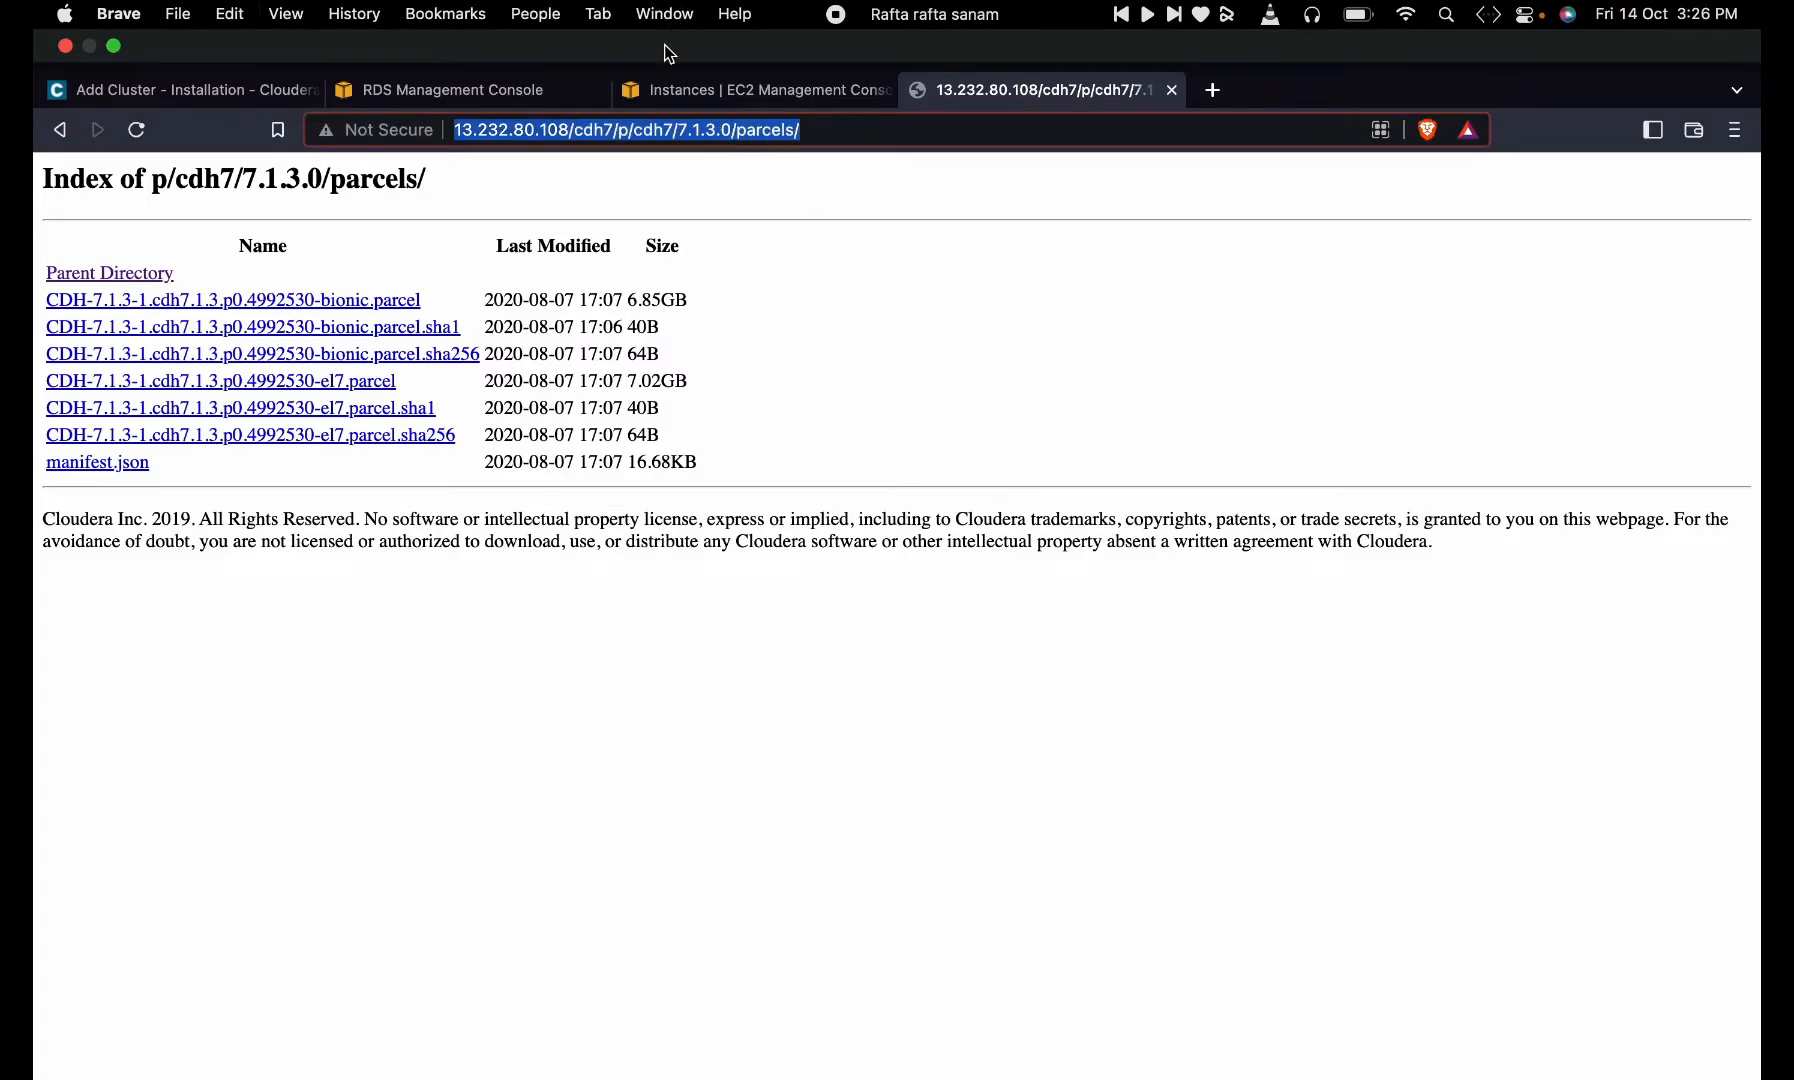
click(241, 87)
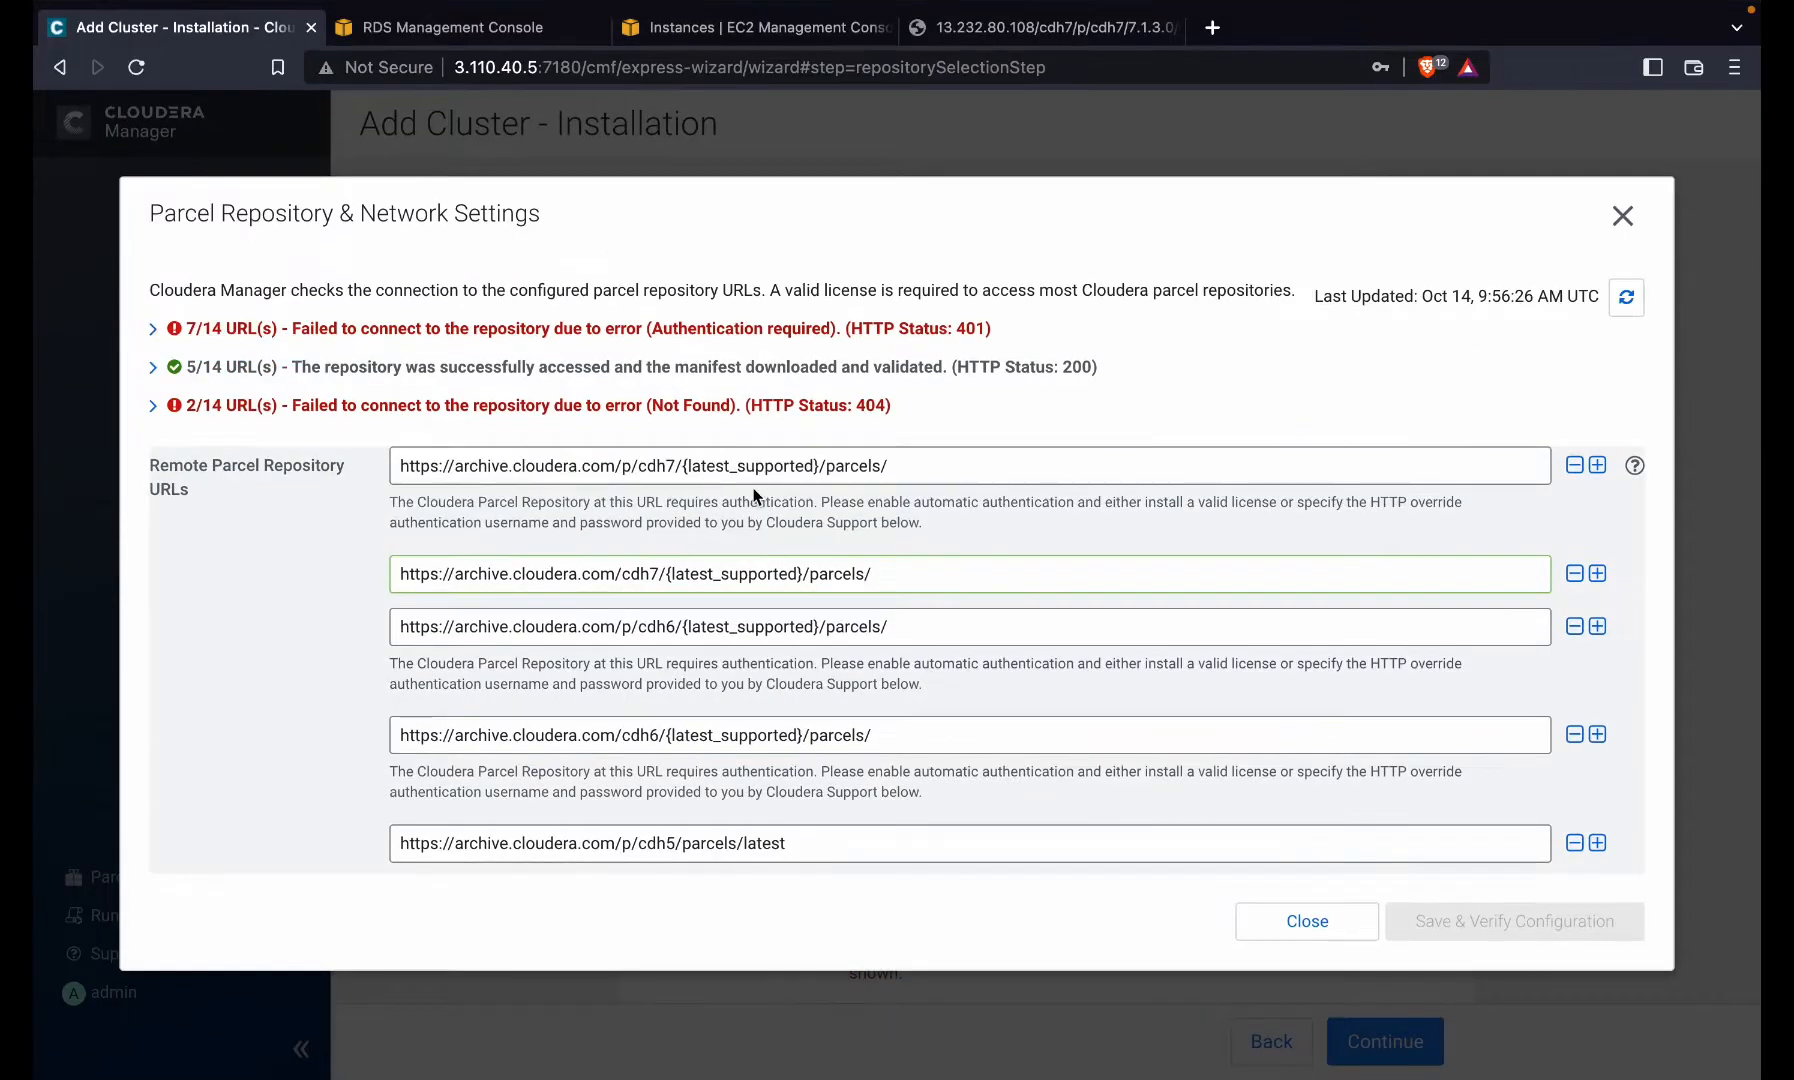
click(1577, 466)
click(1577, 466)
triple_click(1578, 466)
triple_click(1578, 466)
triple_click(1578, 466)
click(1578, 466)
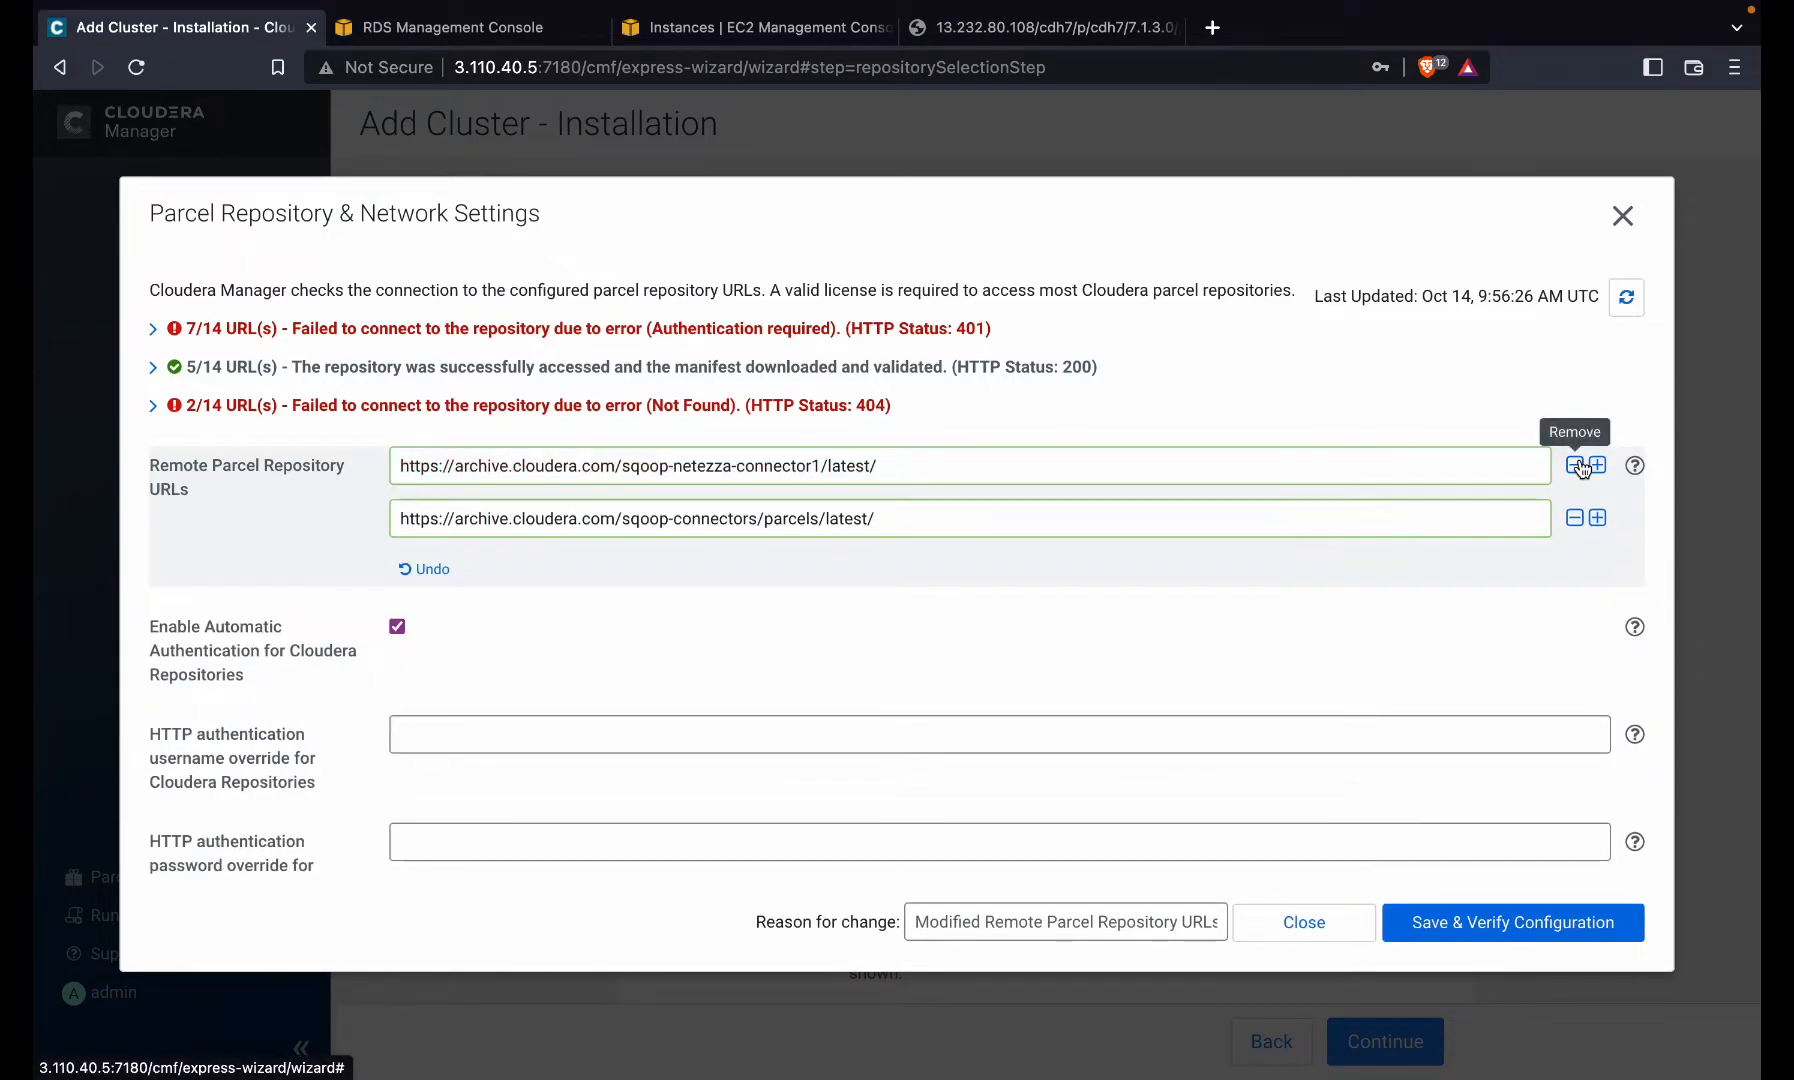
click(1578, 466)
click(1578, 466)
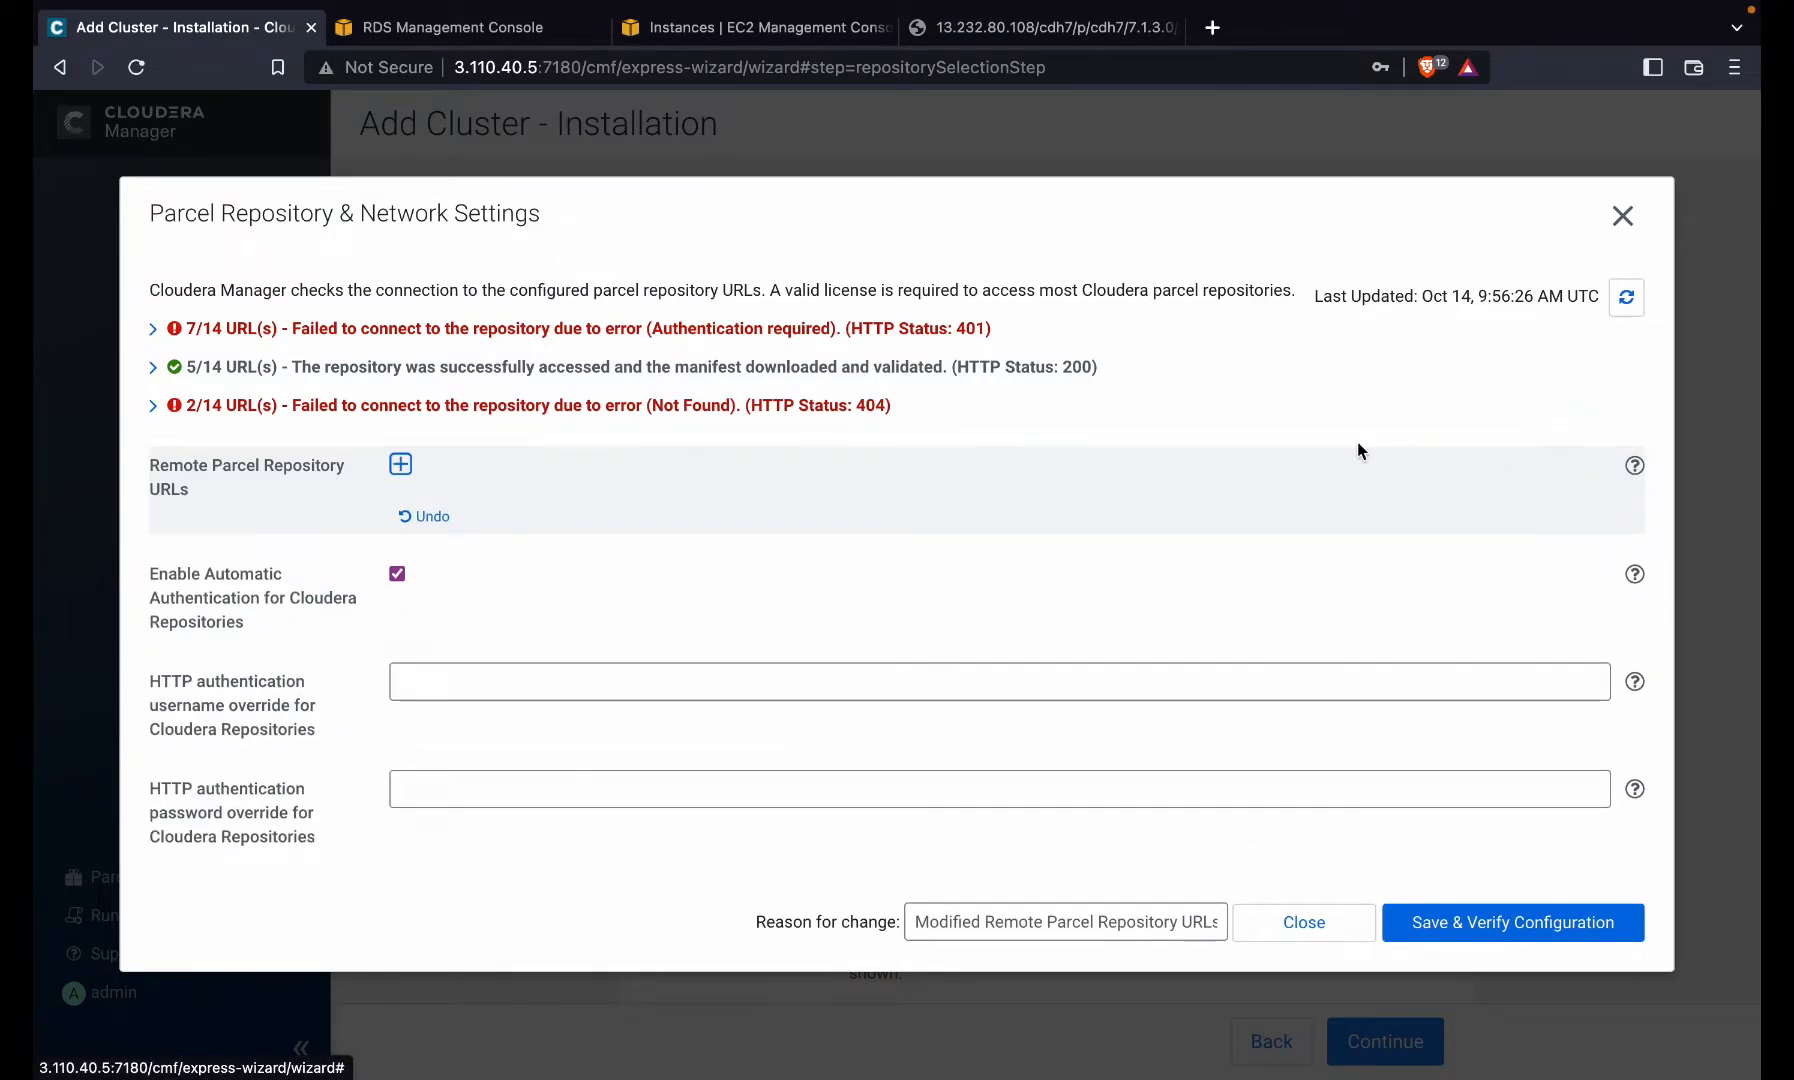
click(401, 464)
click(499, 472)
key(super+v)
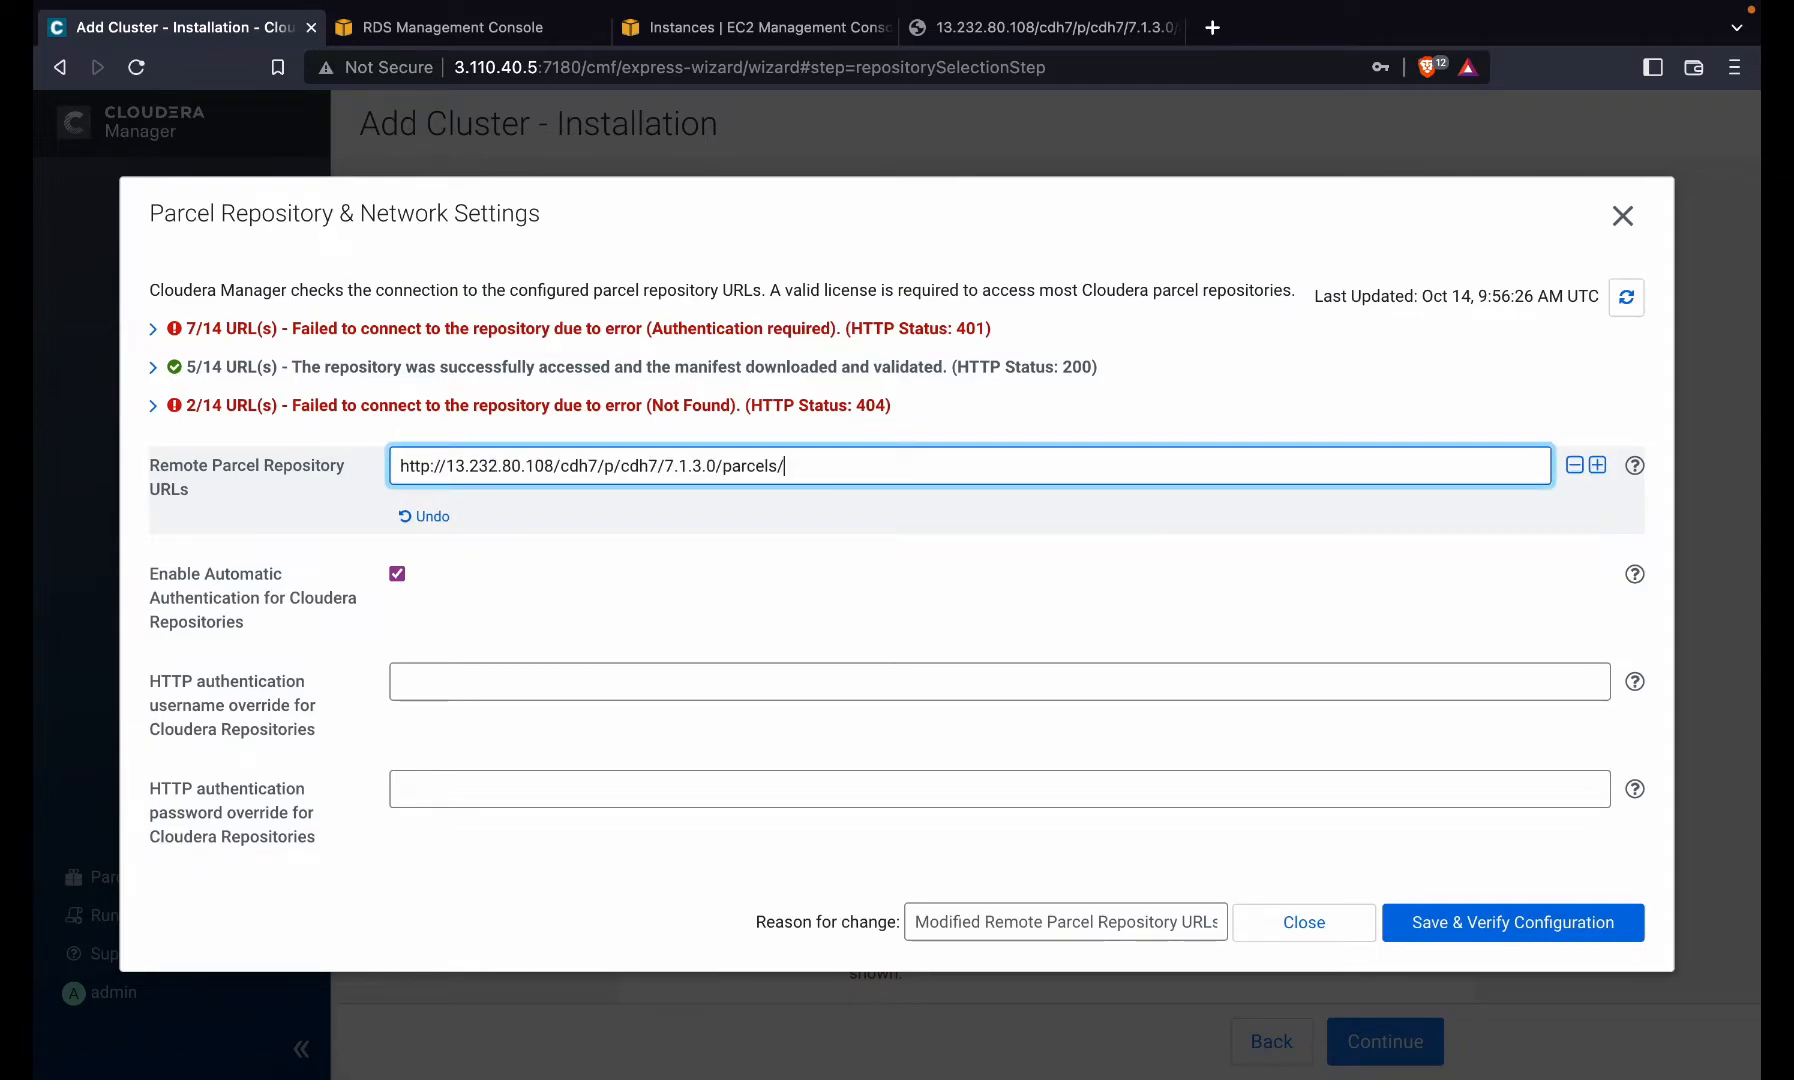
click(1470, 918)
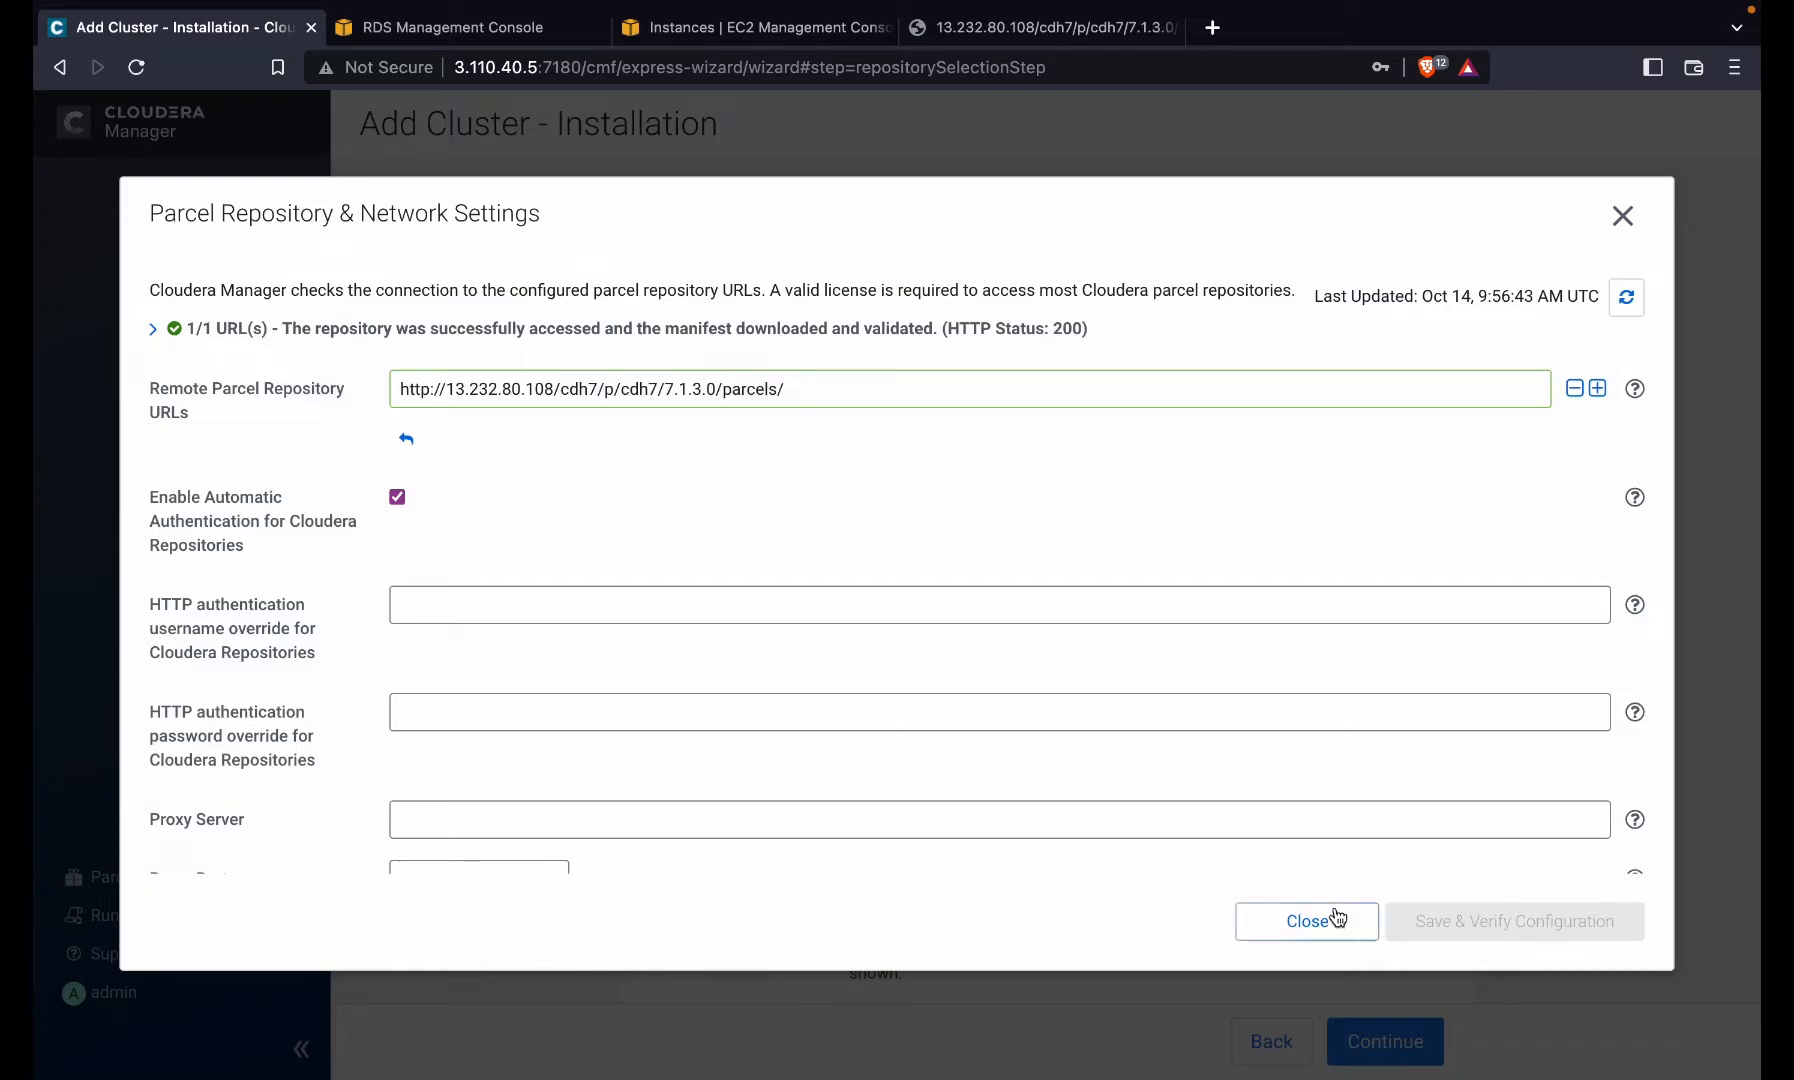
click(1335, 915)
scroll(917, 940, down, 4)
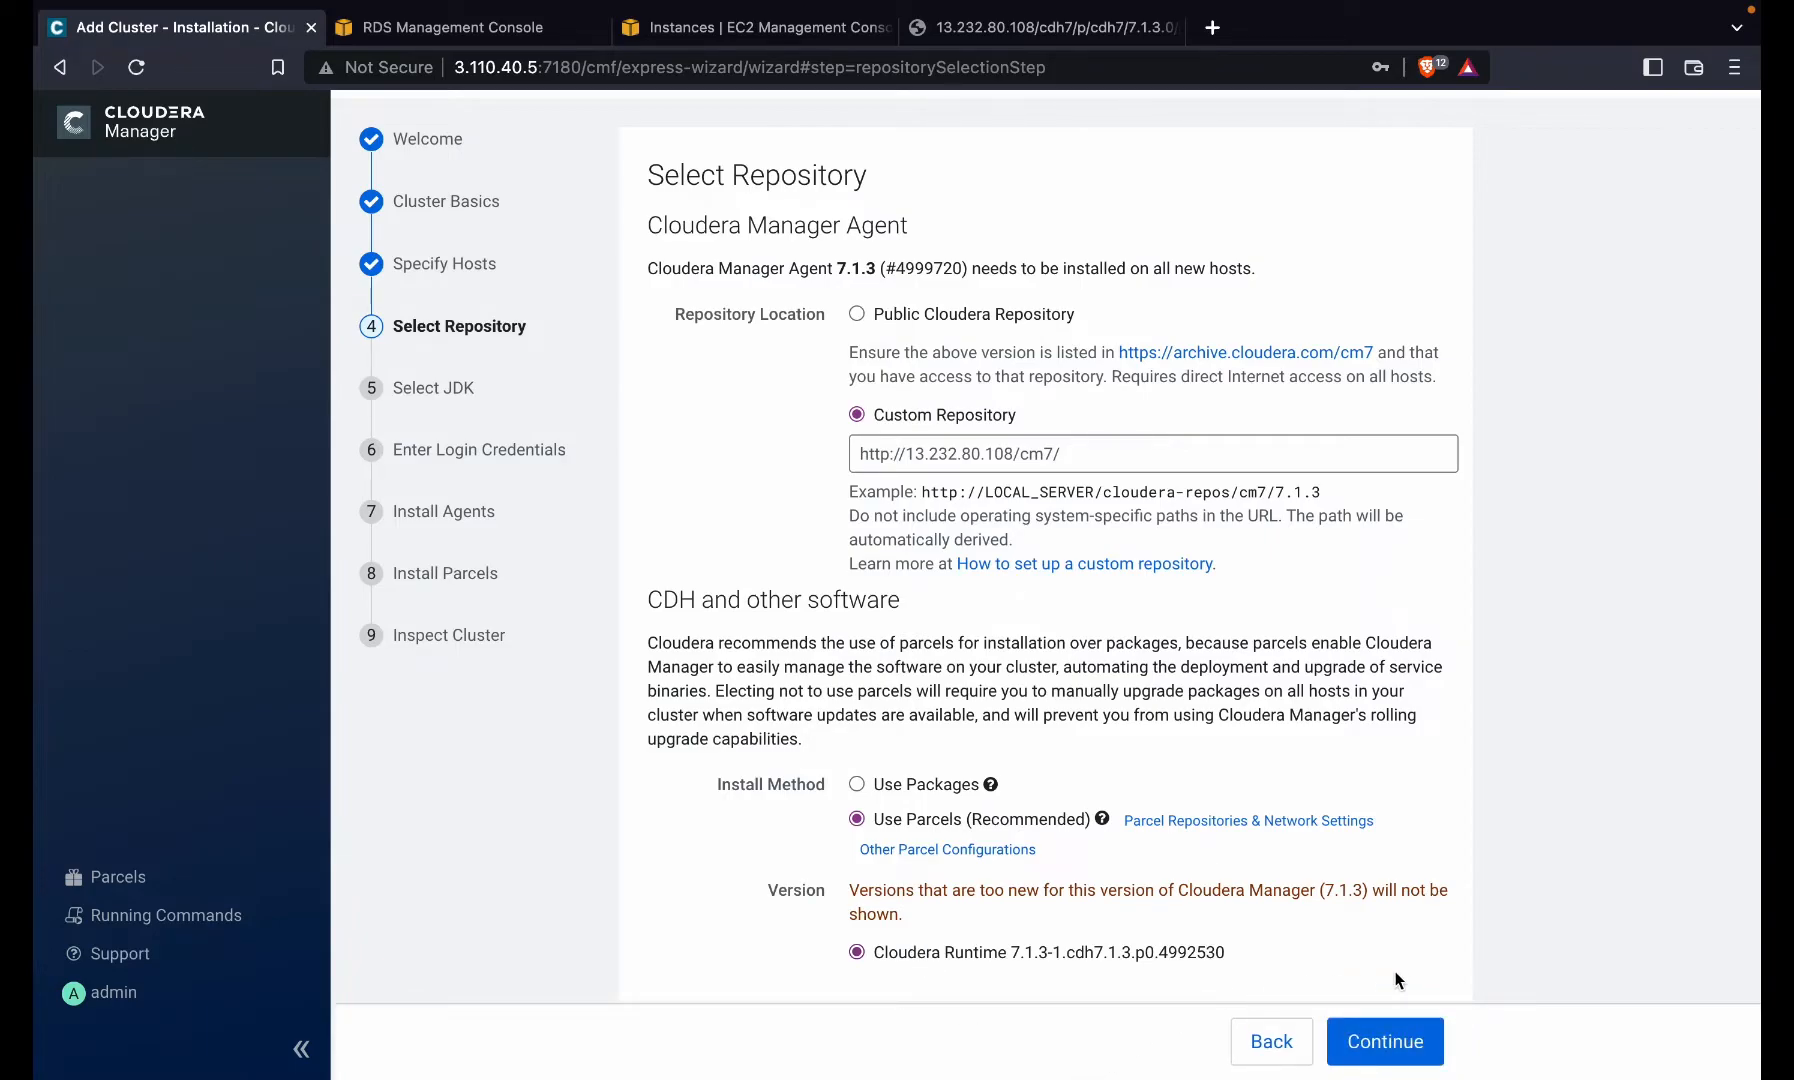
- Skip past JDK selection and set host login to the non-root user centos
click(1376, 1046)
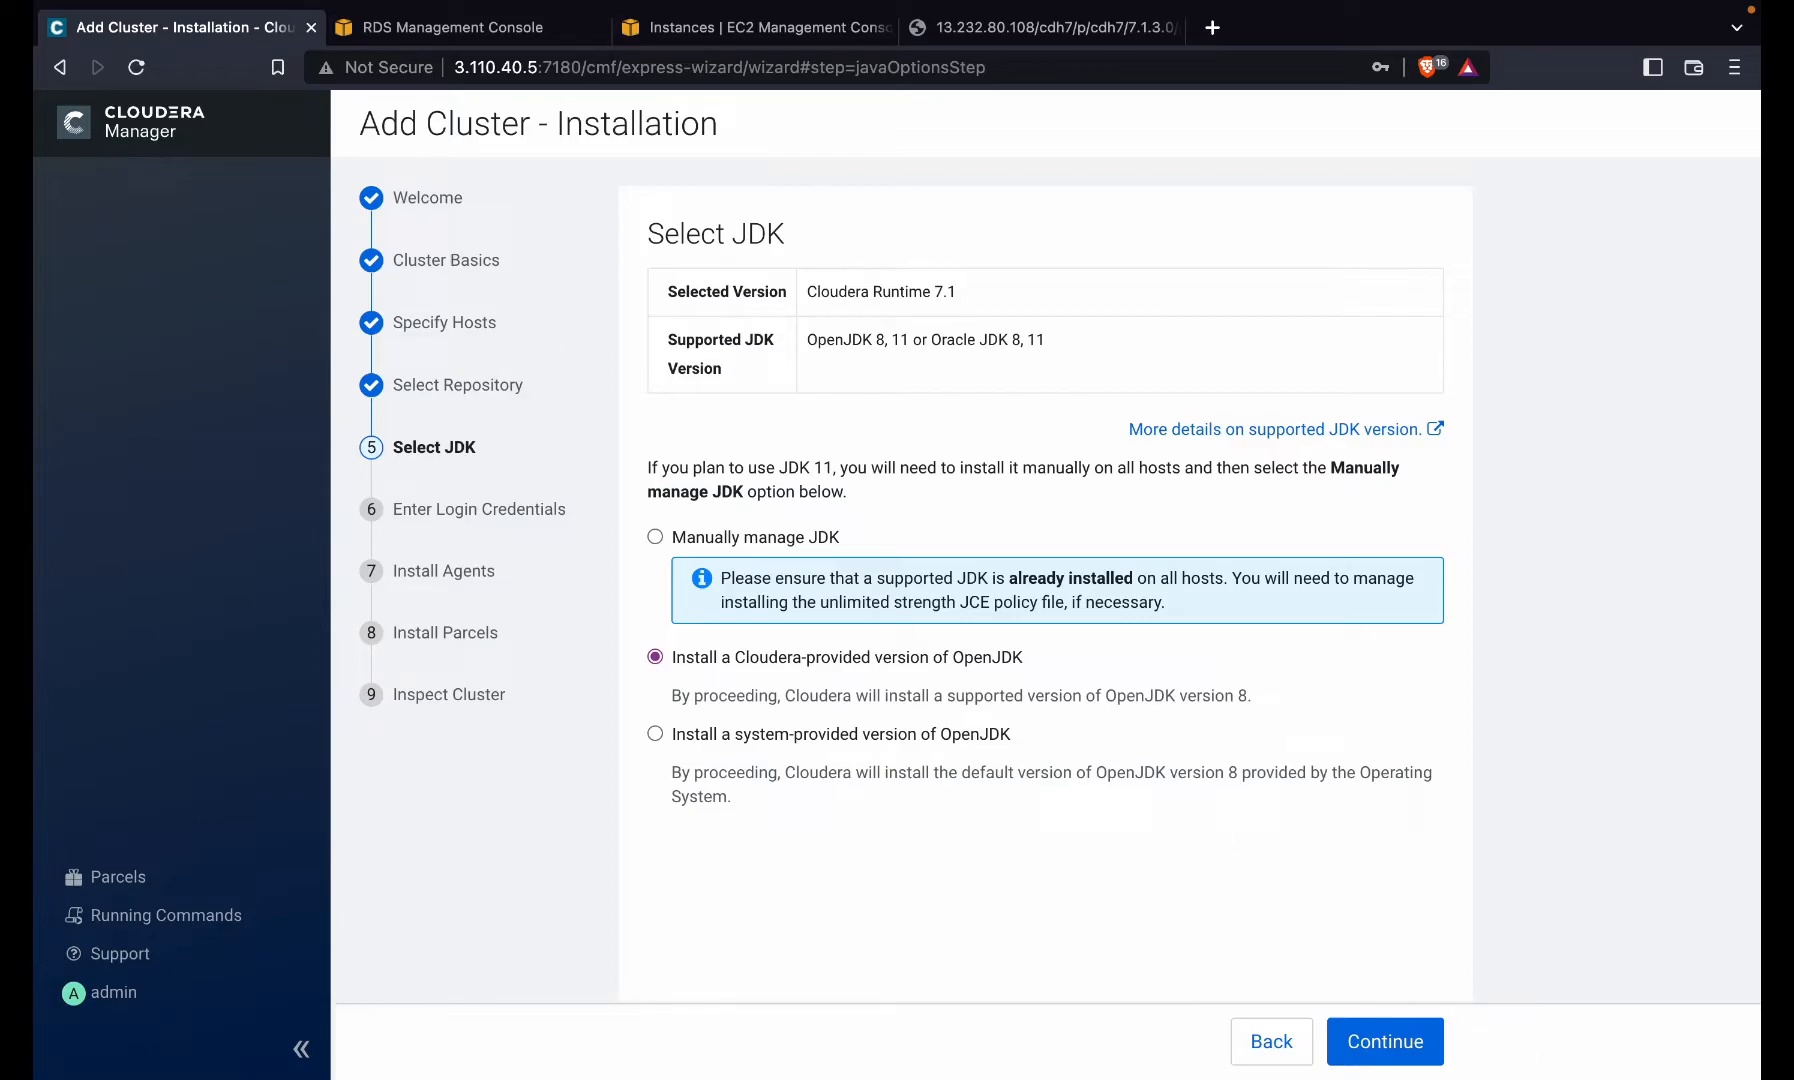
click(1408, 1060)
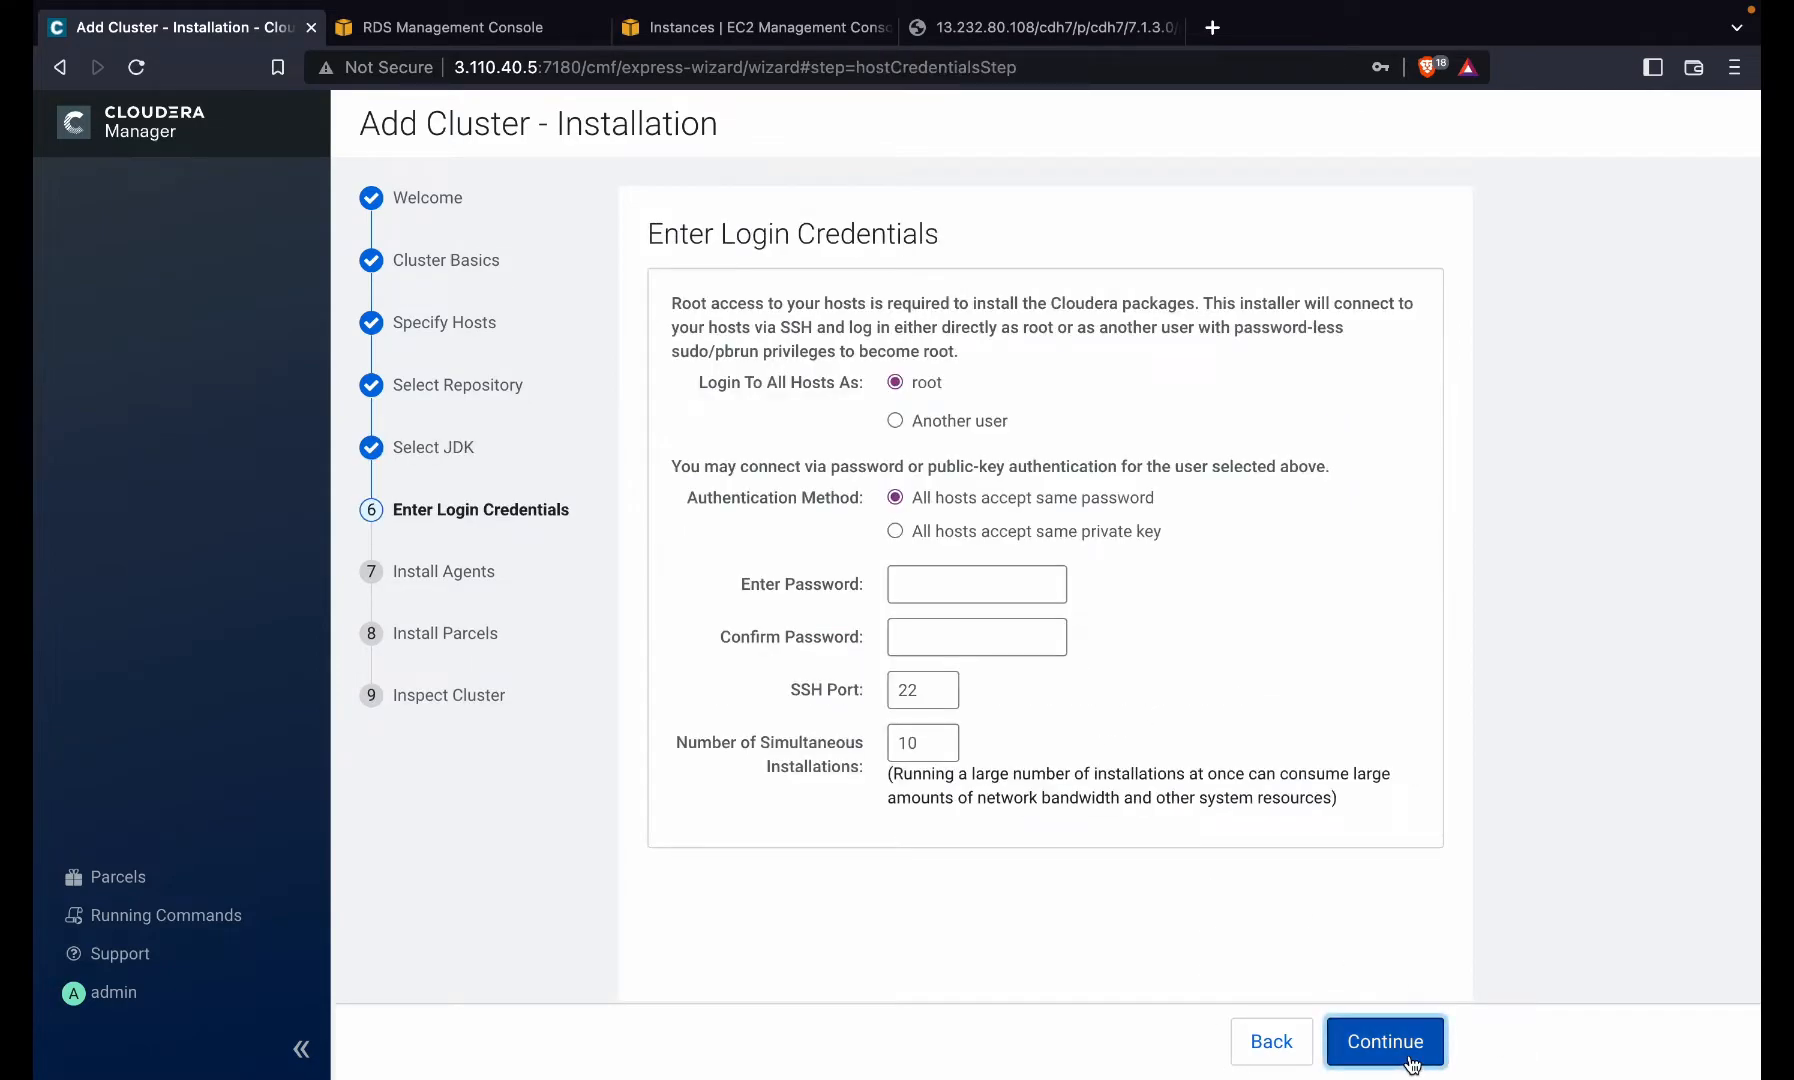
click(950, 421)
click(1005, 465)
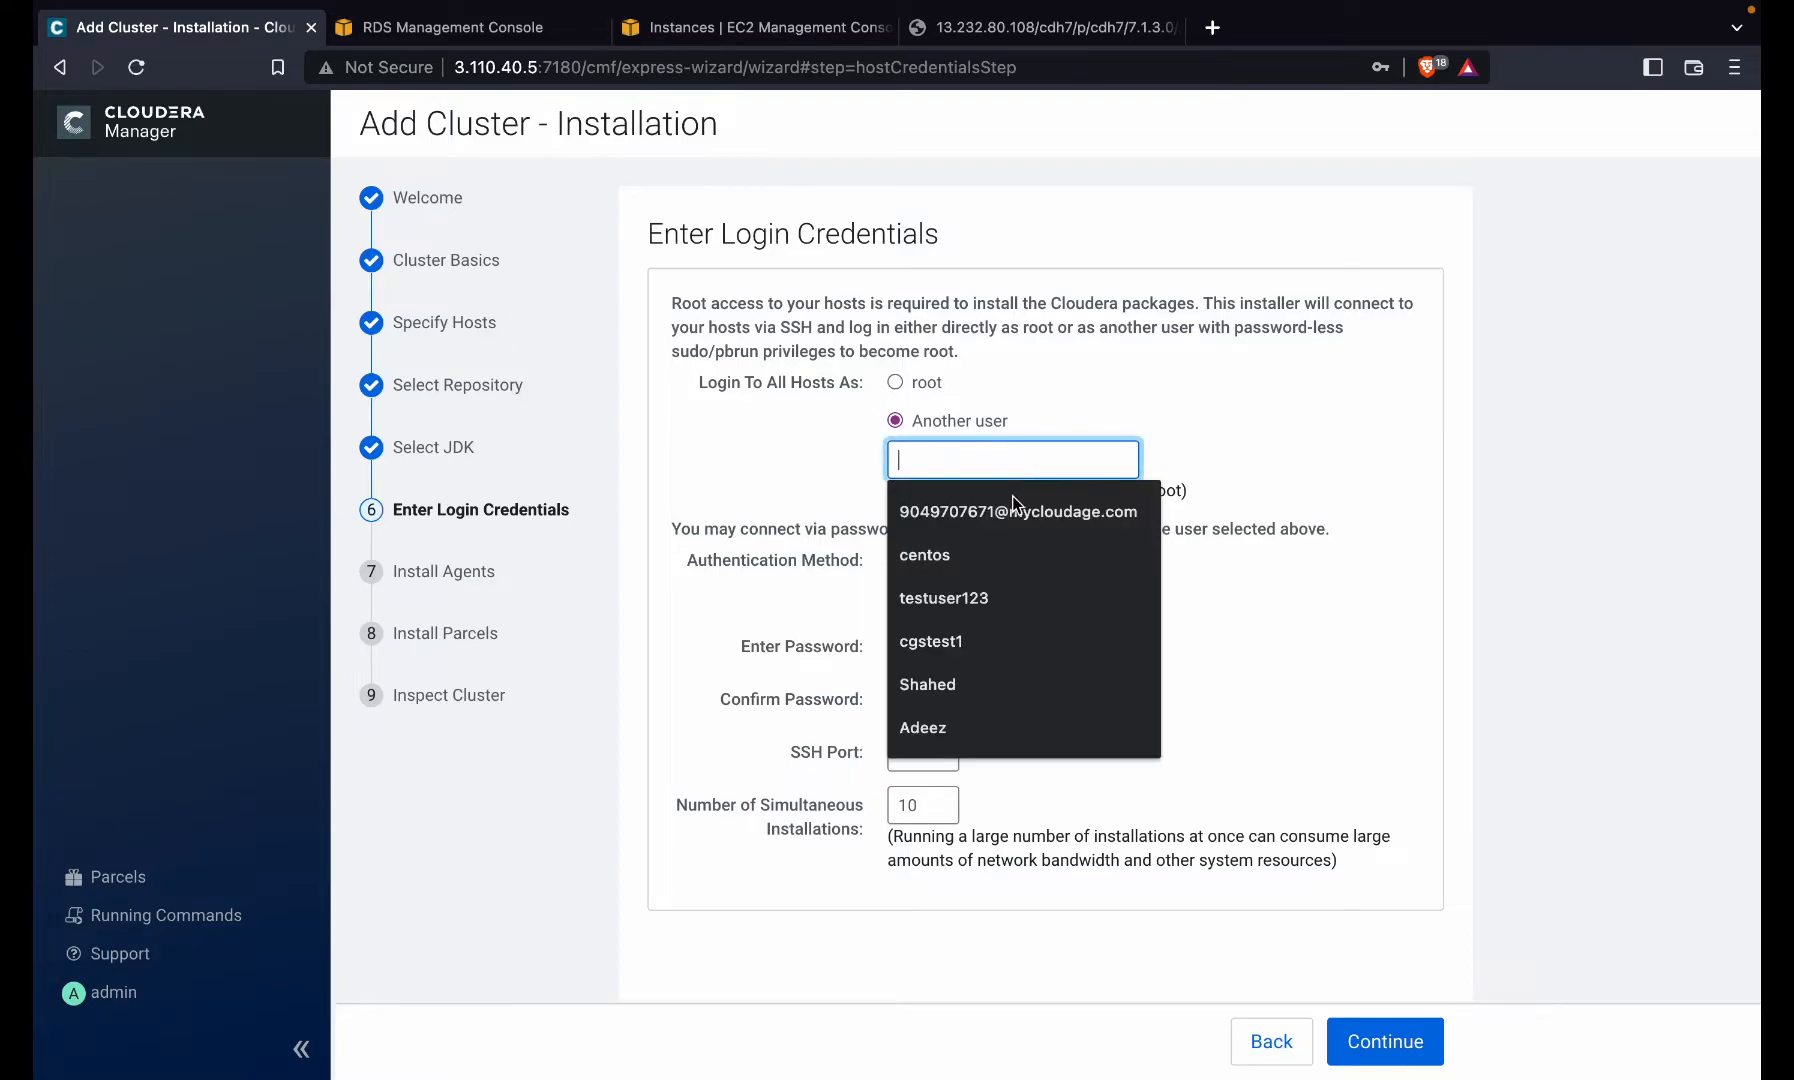
click(1013, 542)
- Authenticate all hosts with the Desktop key.pem private key and start installing agents
click(933, 646)
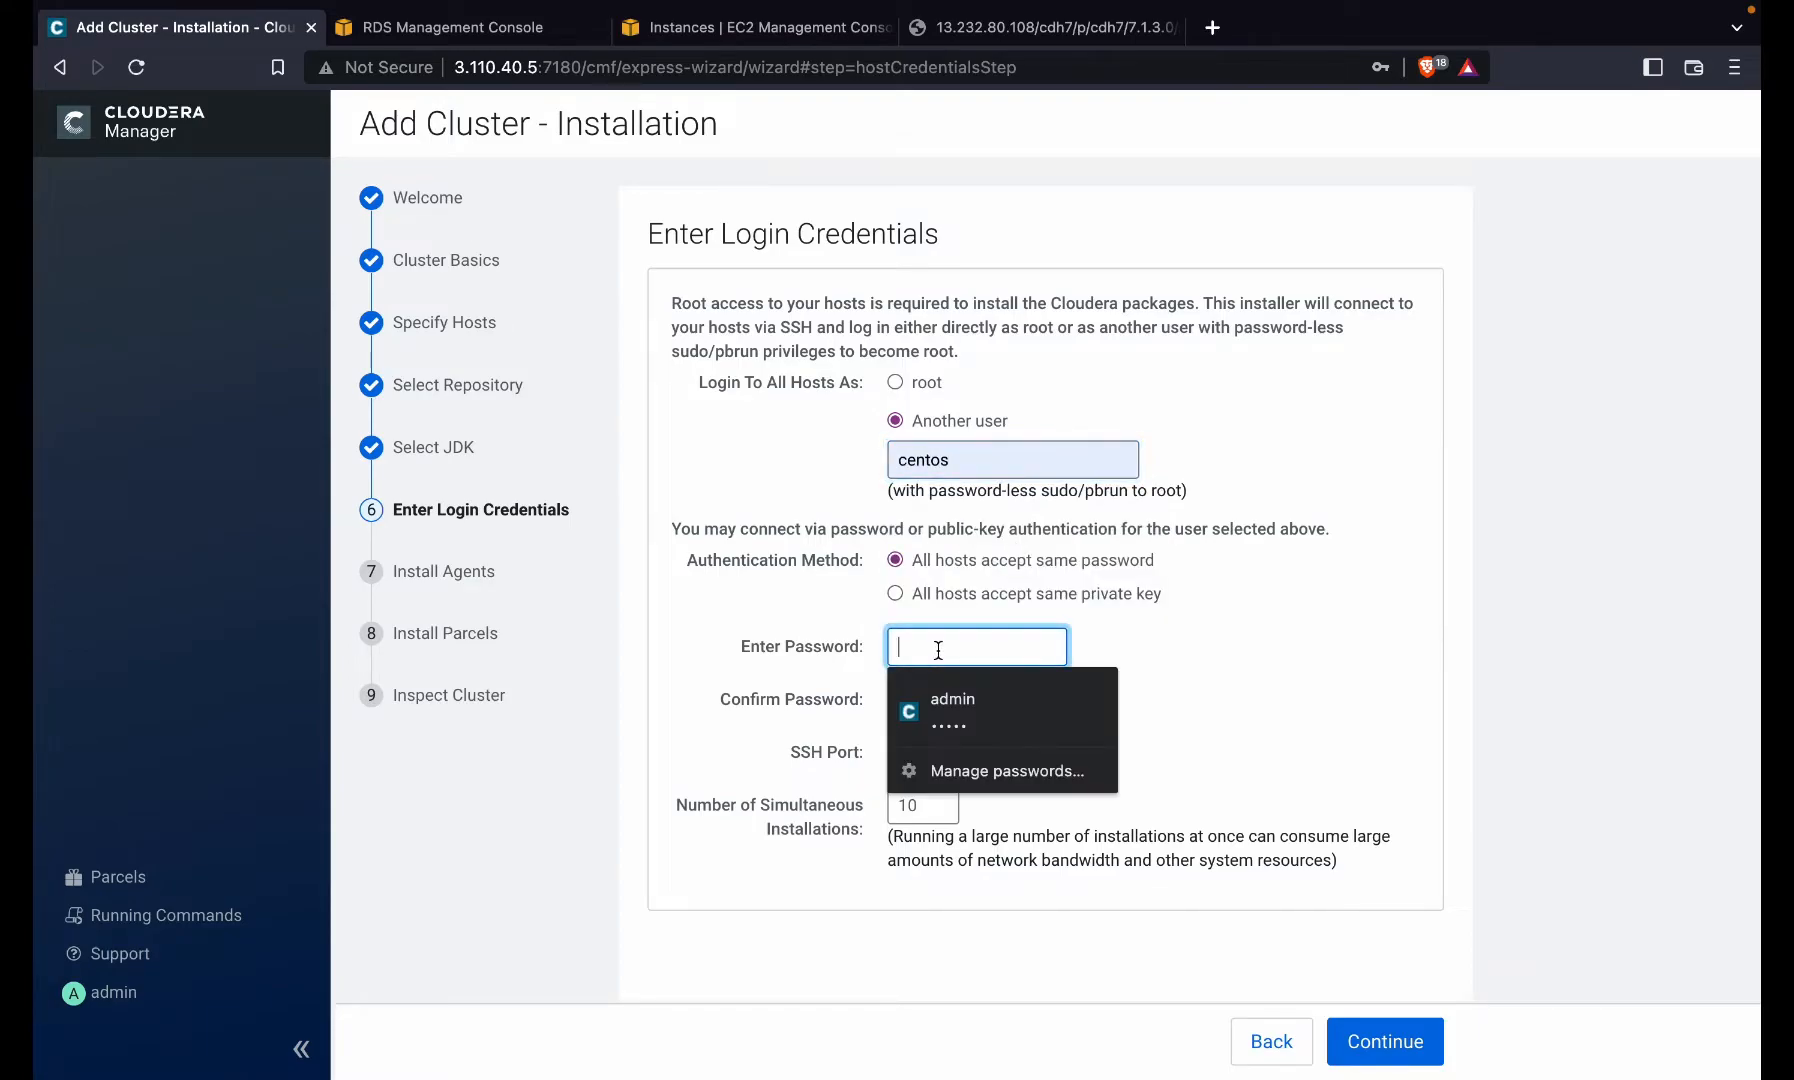
click(1100, 594)
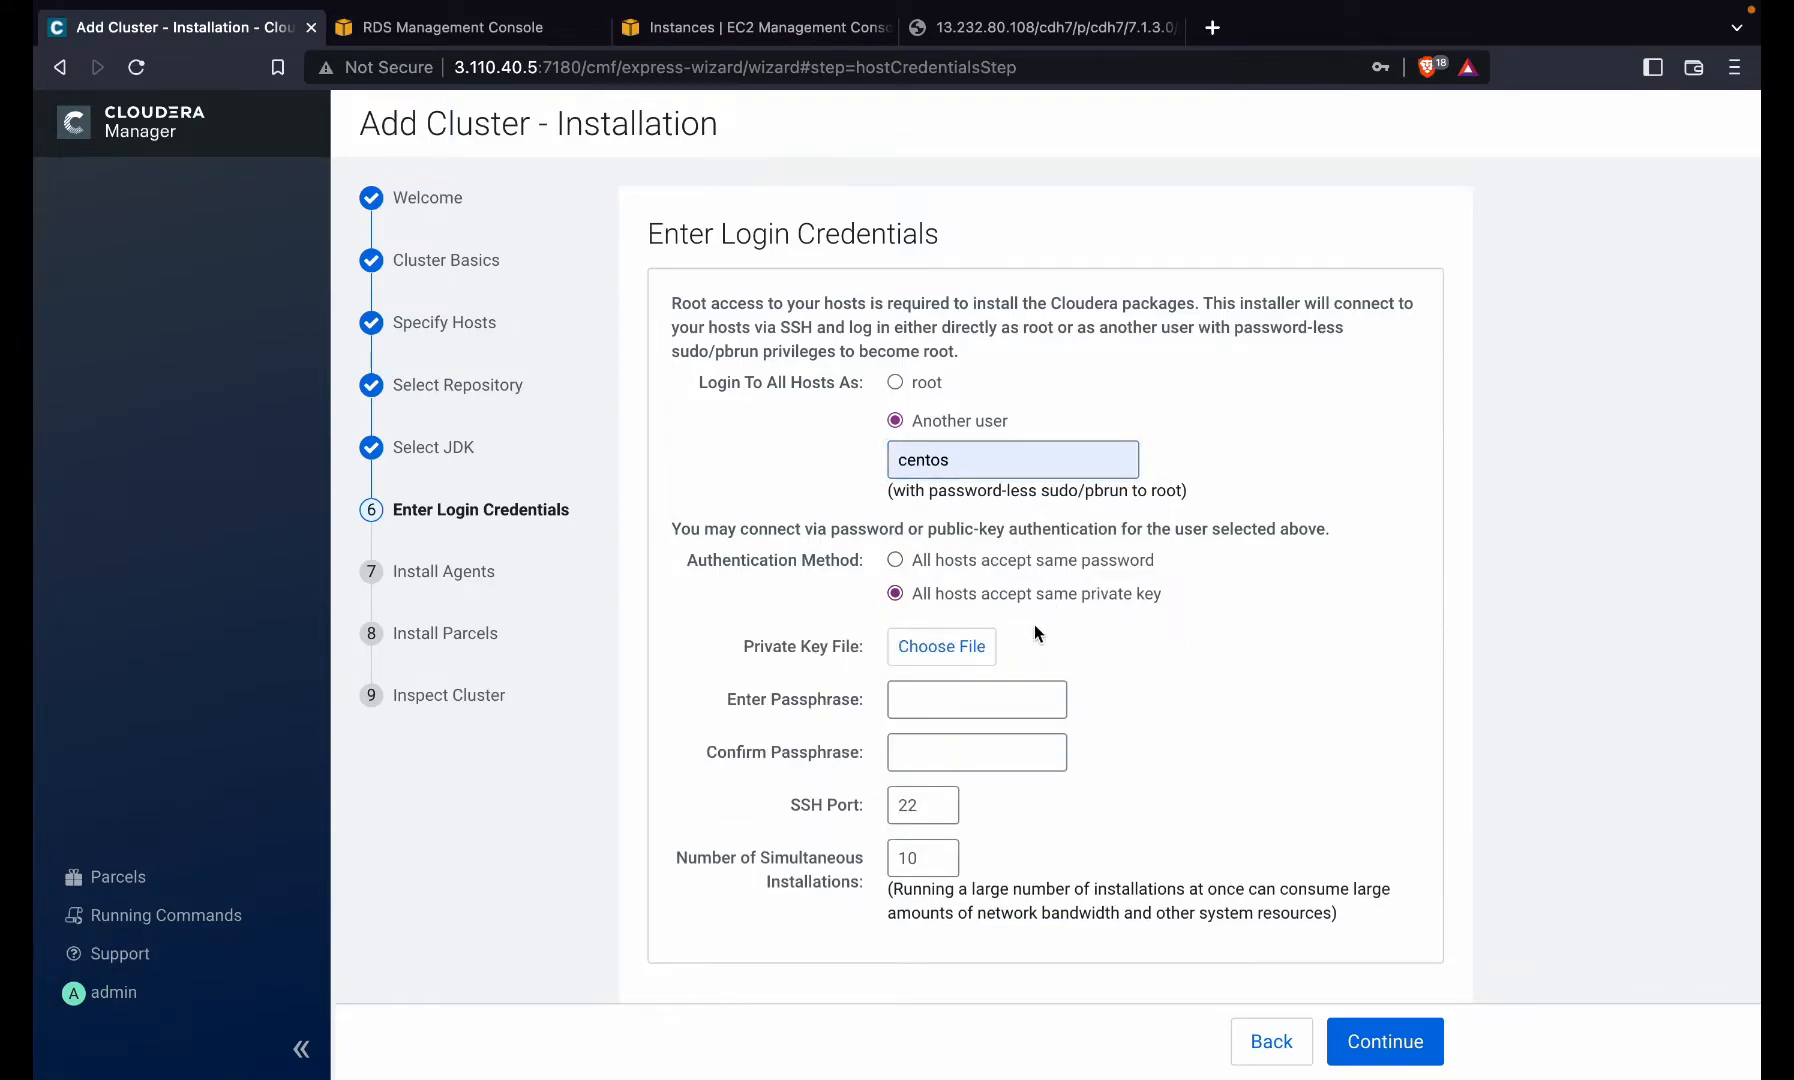
click(973, 648)
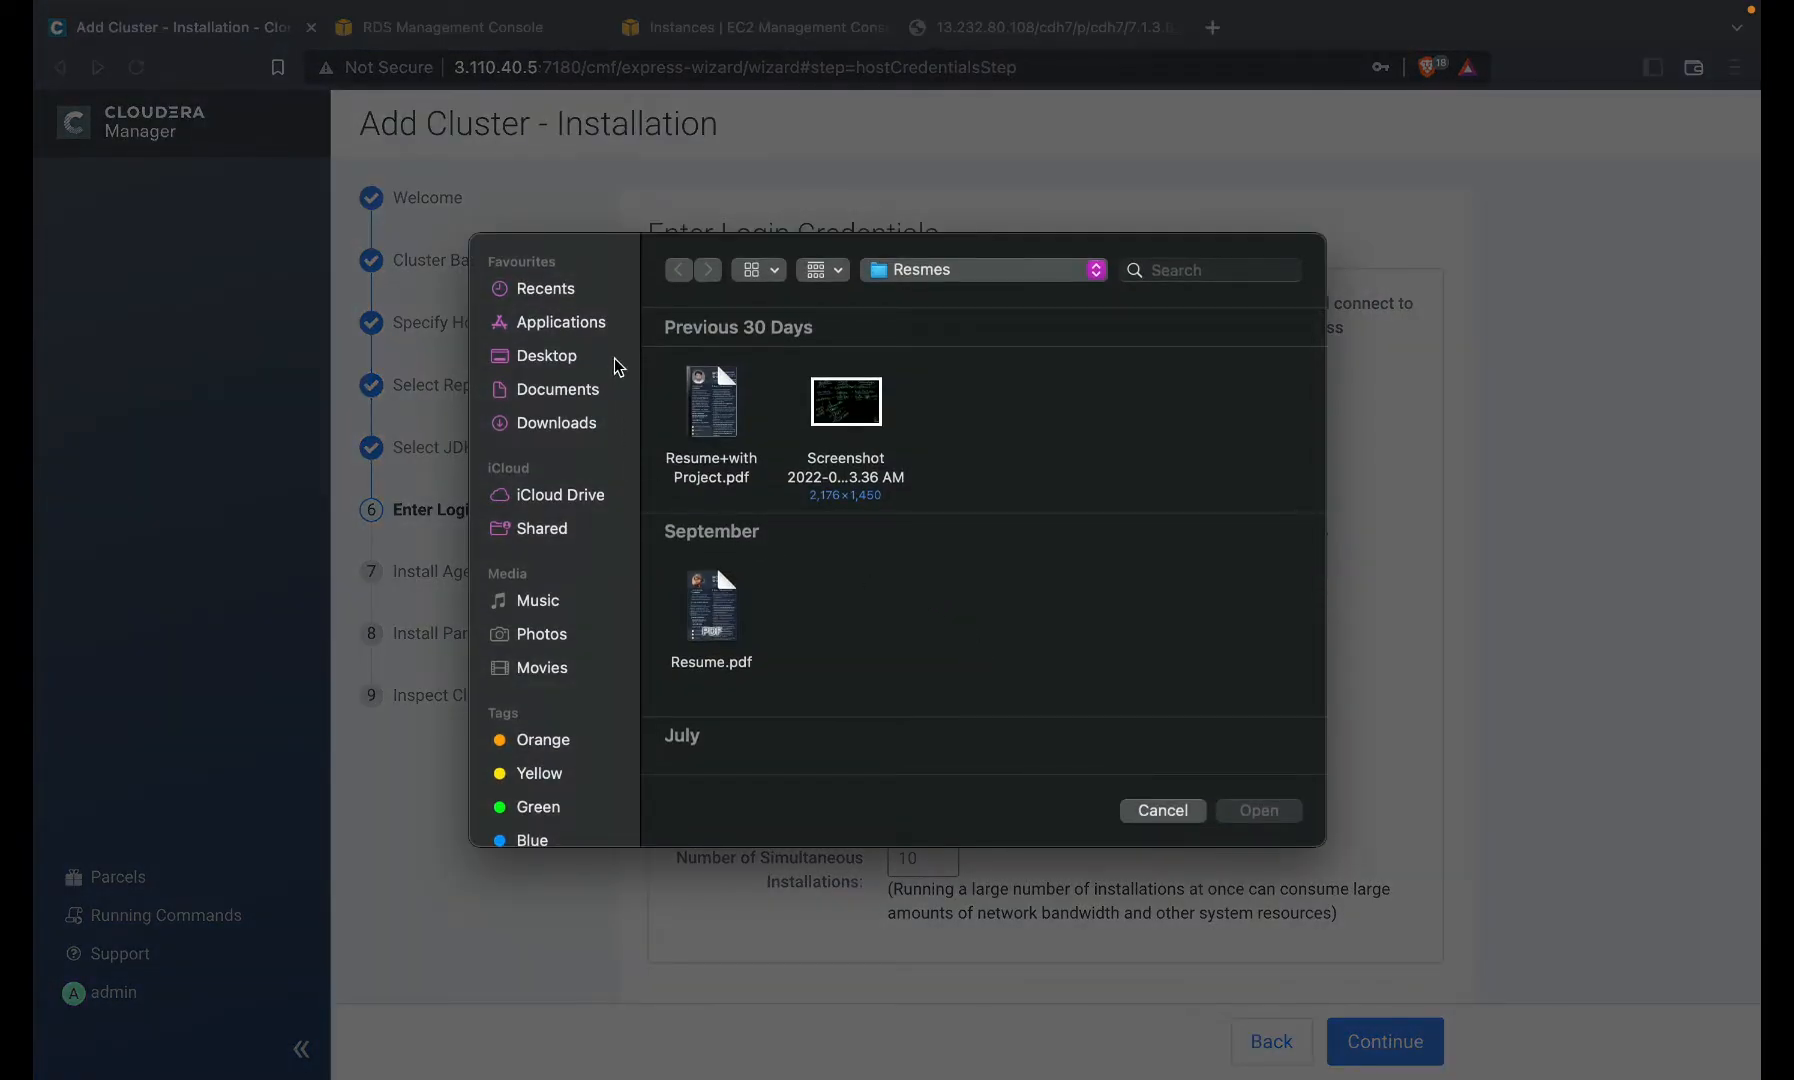
click(590, 362)
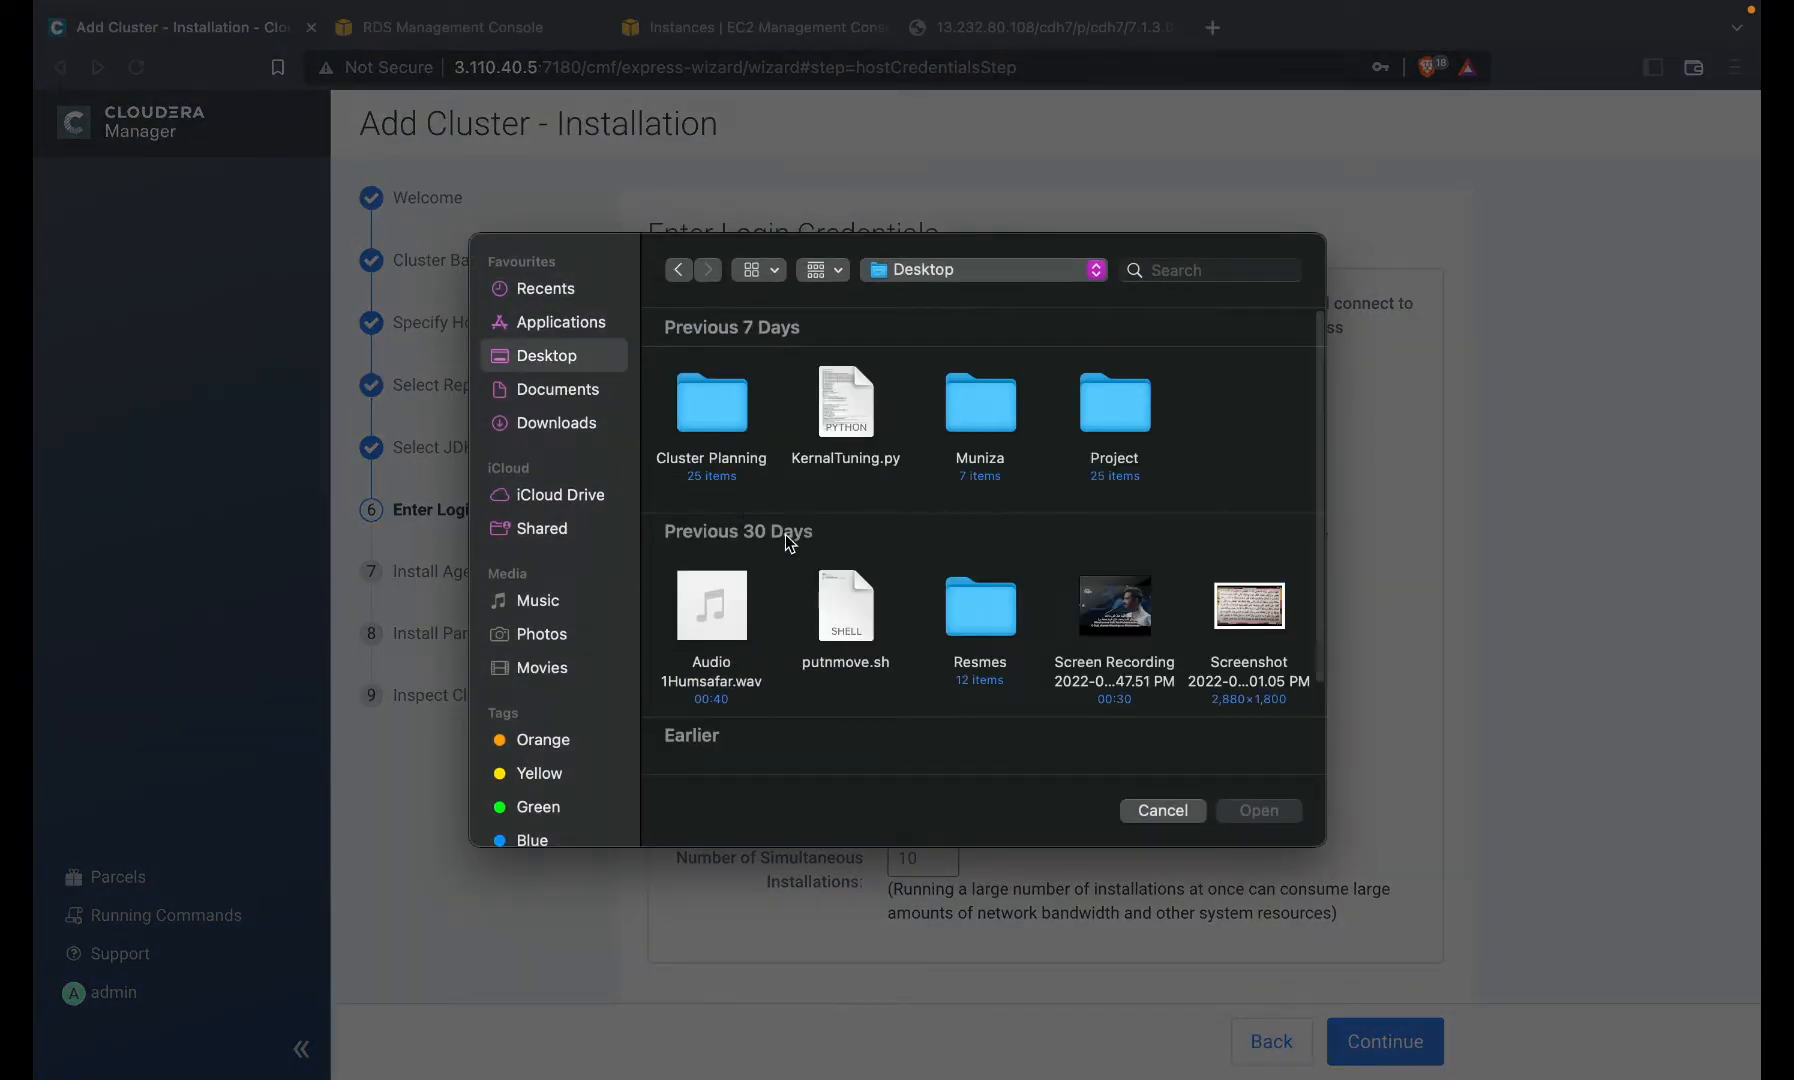
scroll(785, 534, down, 3)
click(858, 672)
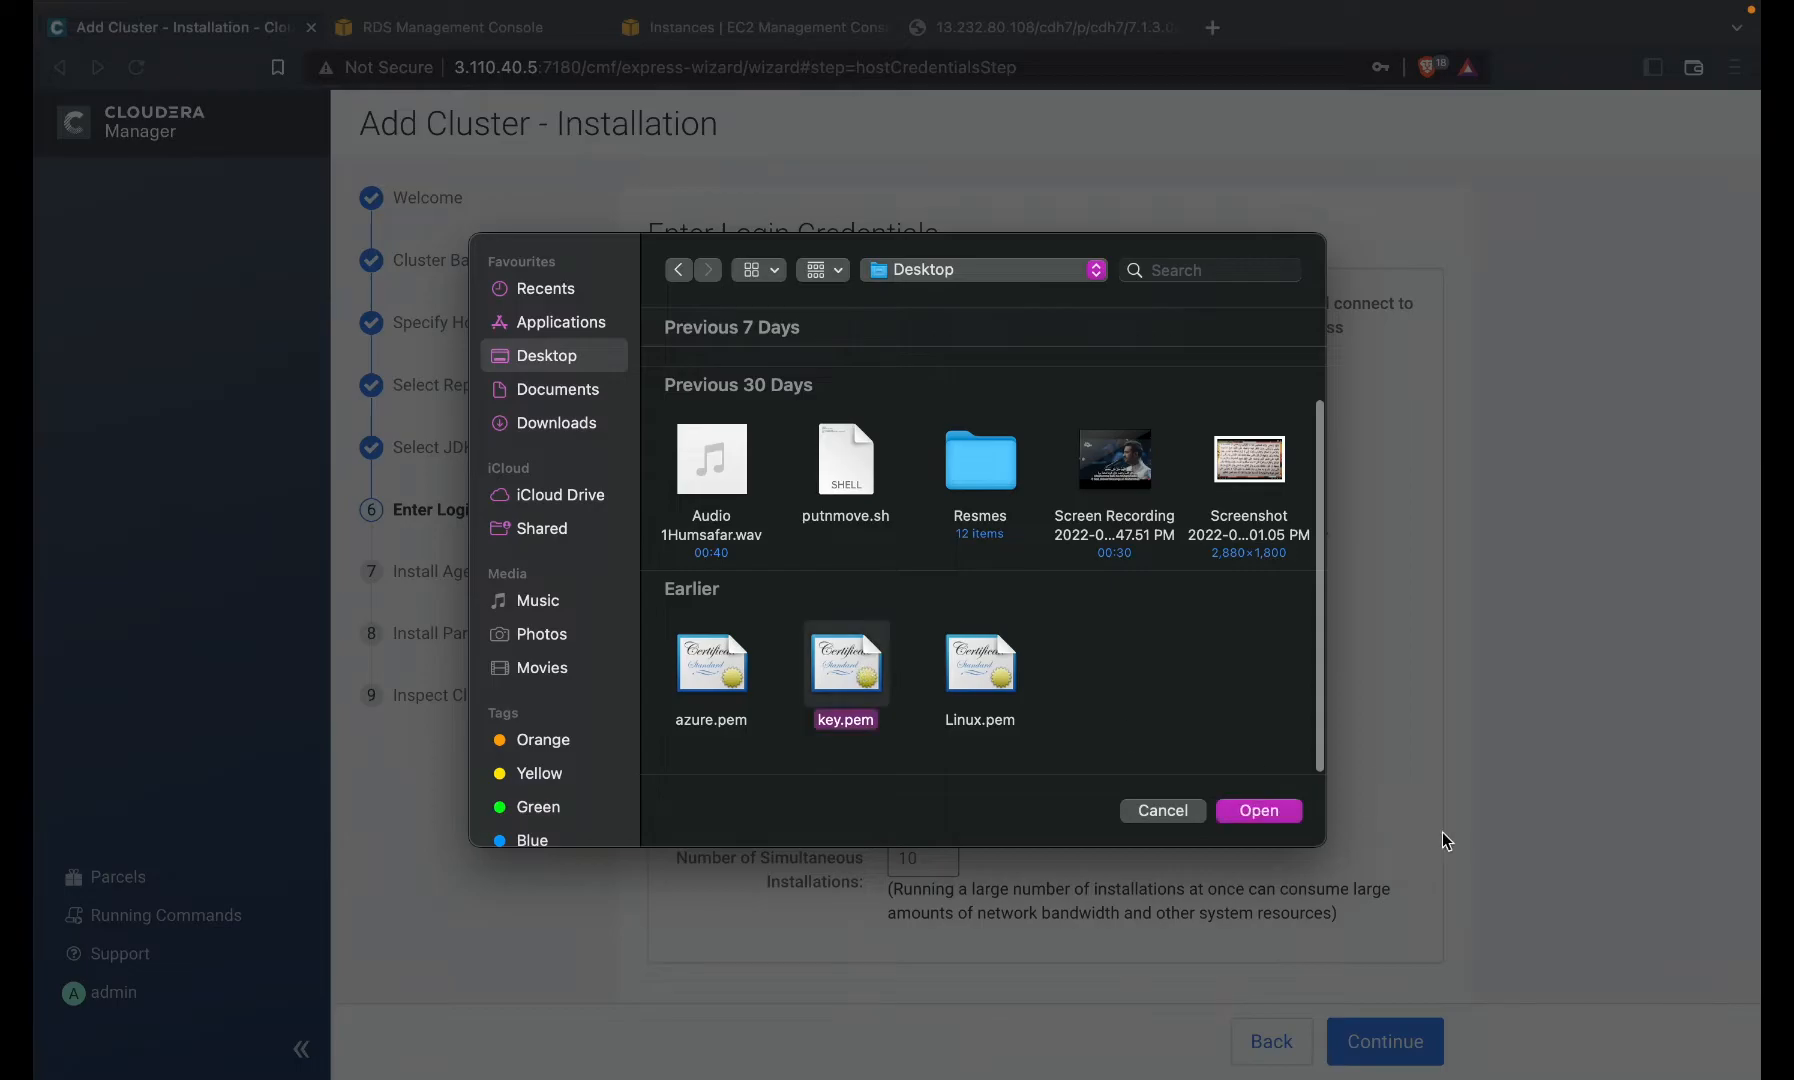
click(1246, 814)
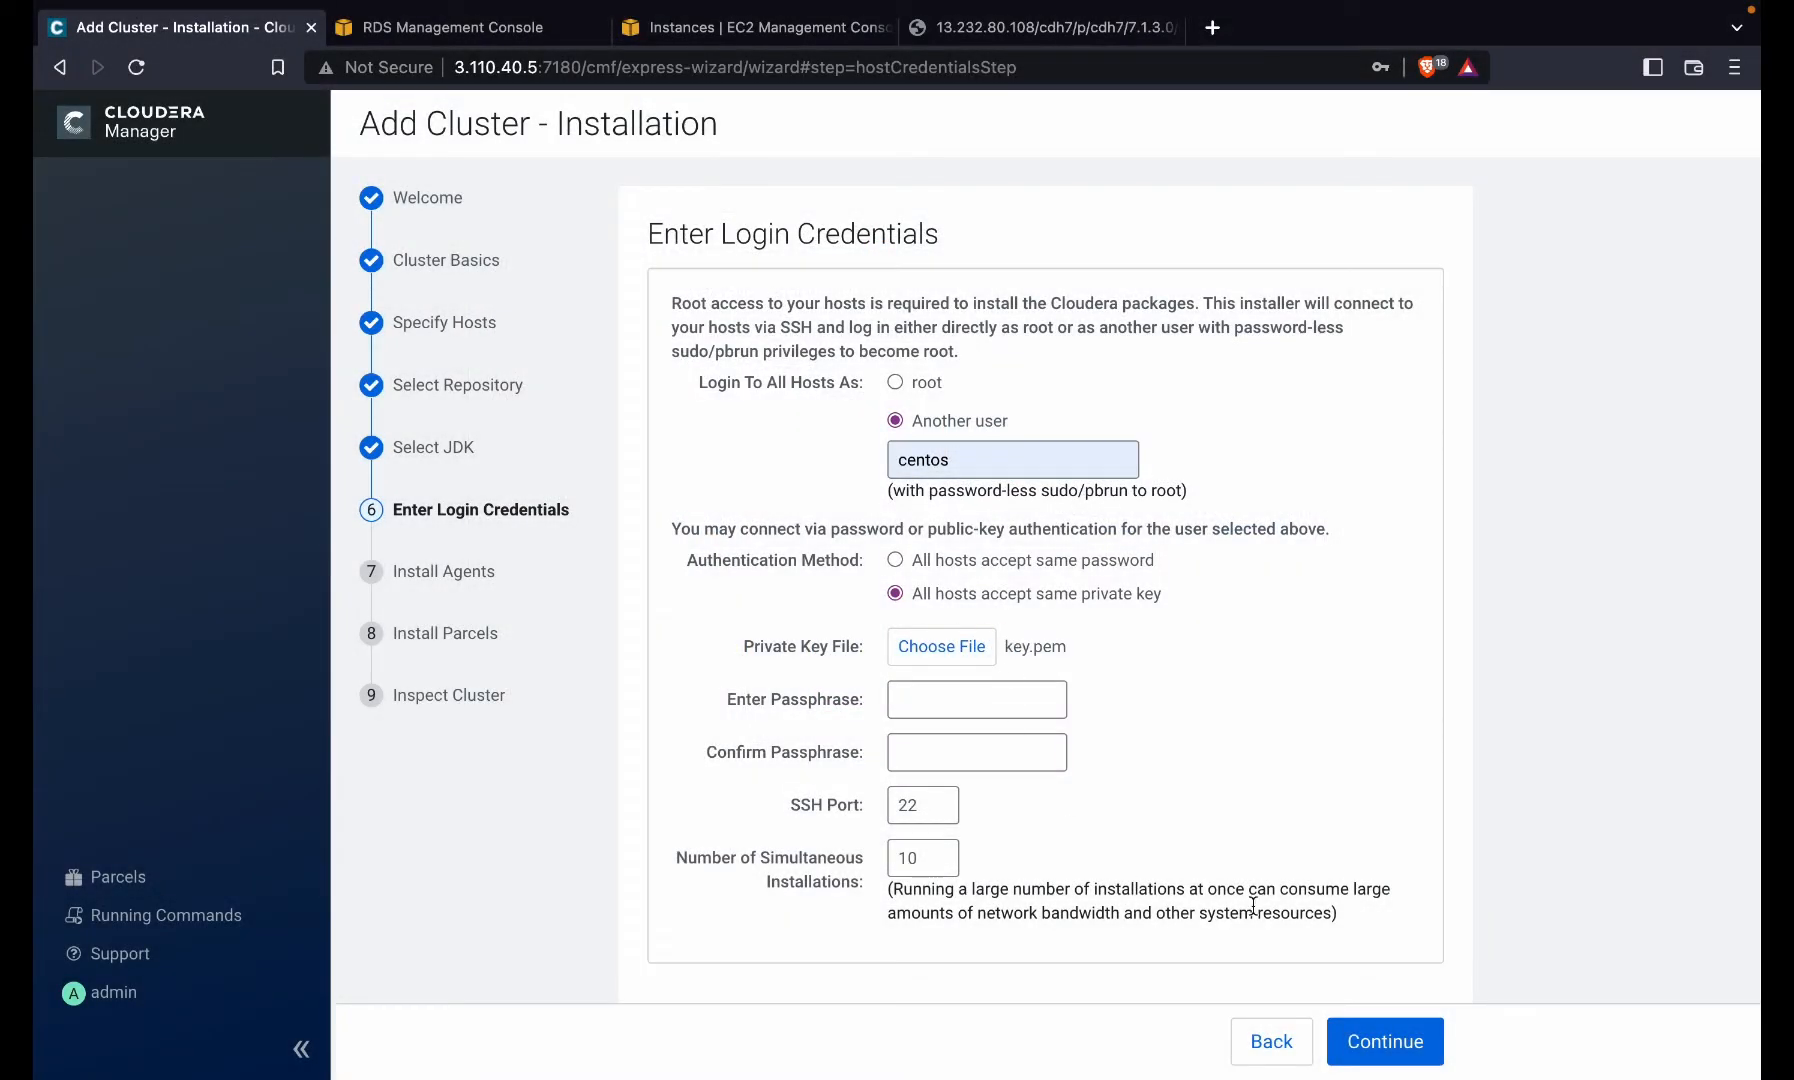
click(1400, 1044)
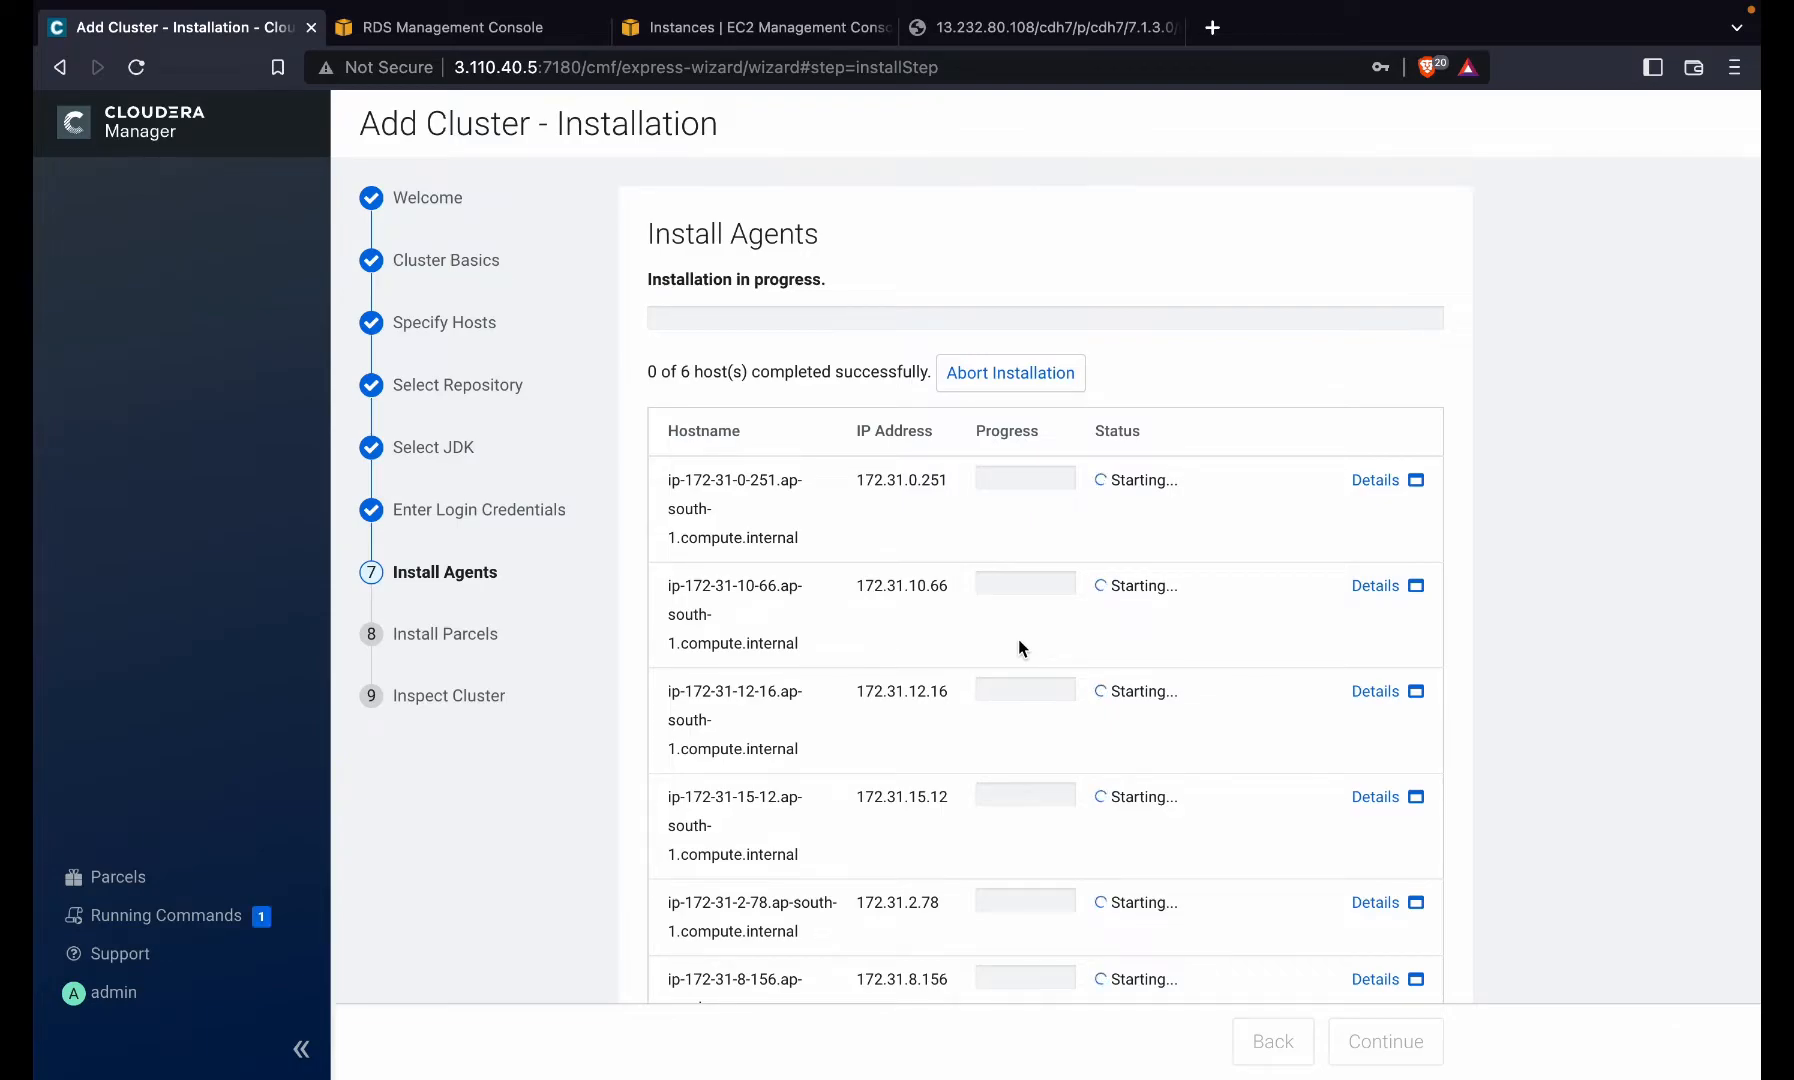
- Wait for agent installation to succeed on all 6 hosts, then continue to Install Parcels
scroll(1020, 648, down, 3)
scroll(1018, 639, up, 3)
scroll(1018, 639, down, 2)
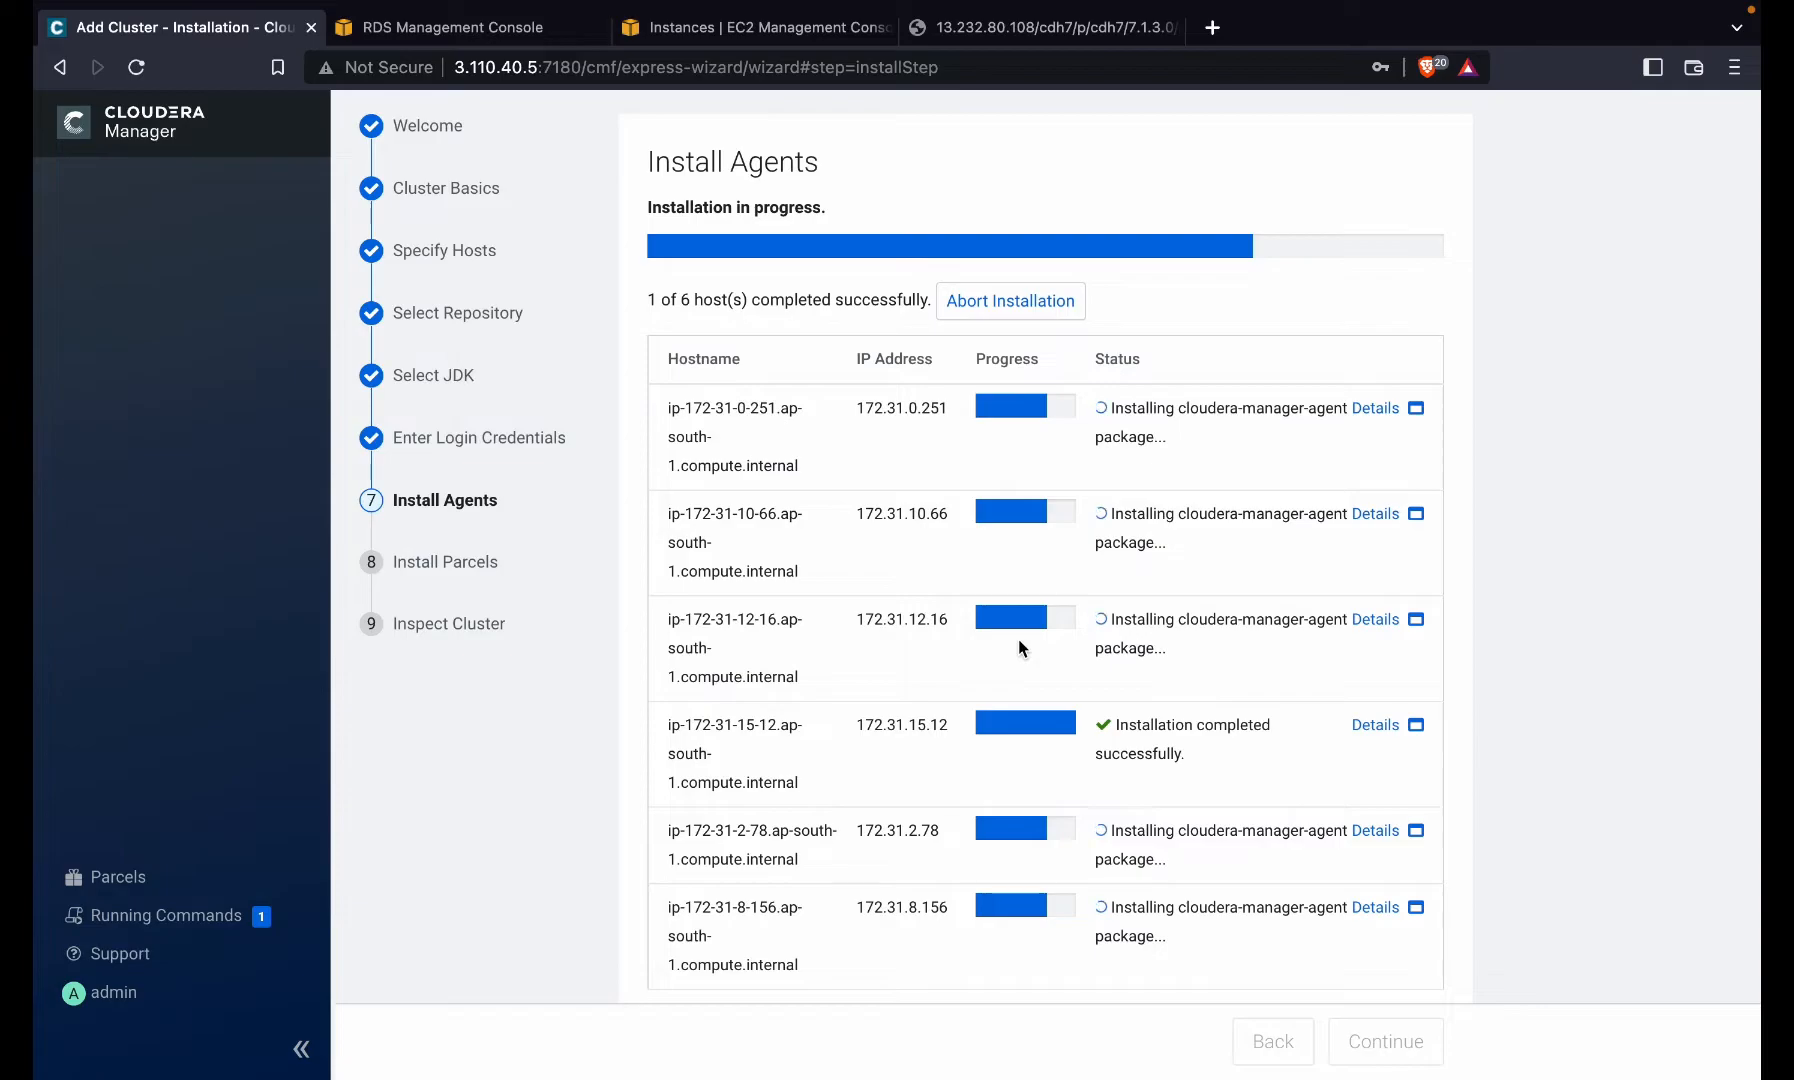
key(ctrl+Right)
key(ctrl+Right)
key(ctrl+Right)
key(ctrl+Left)
key(ctrl+Left)
key(ctrl+Left)
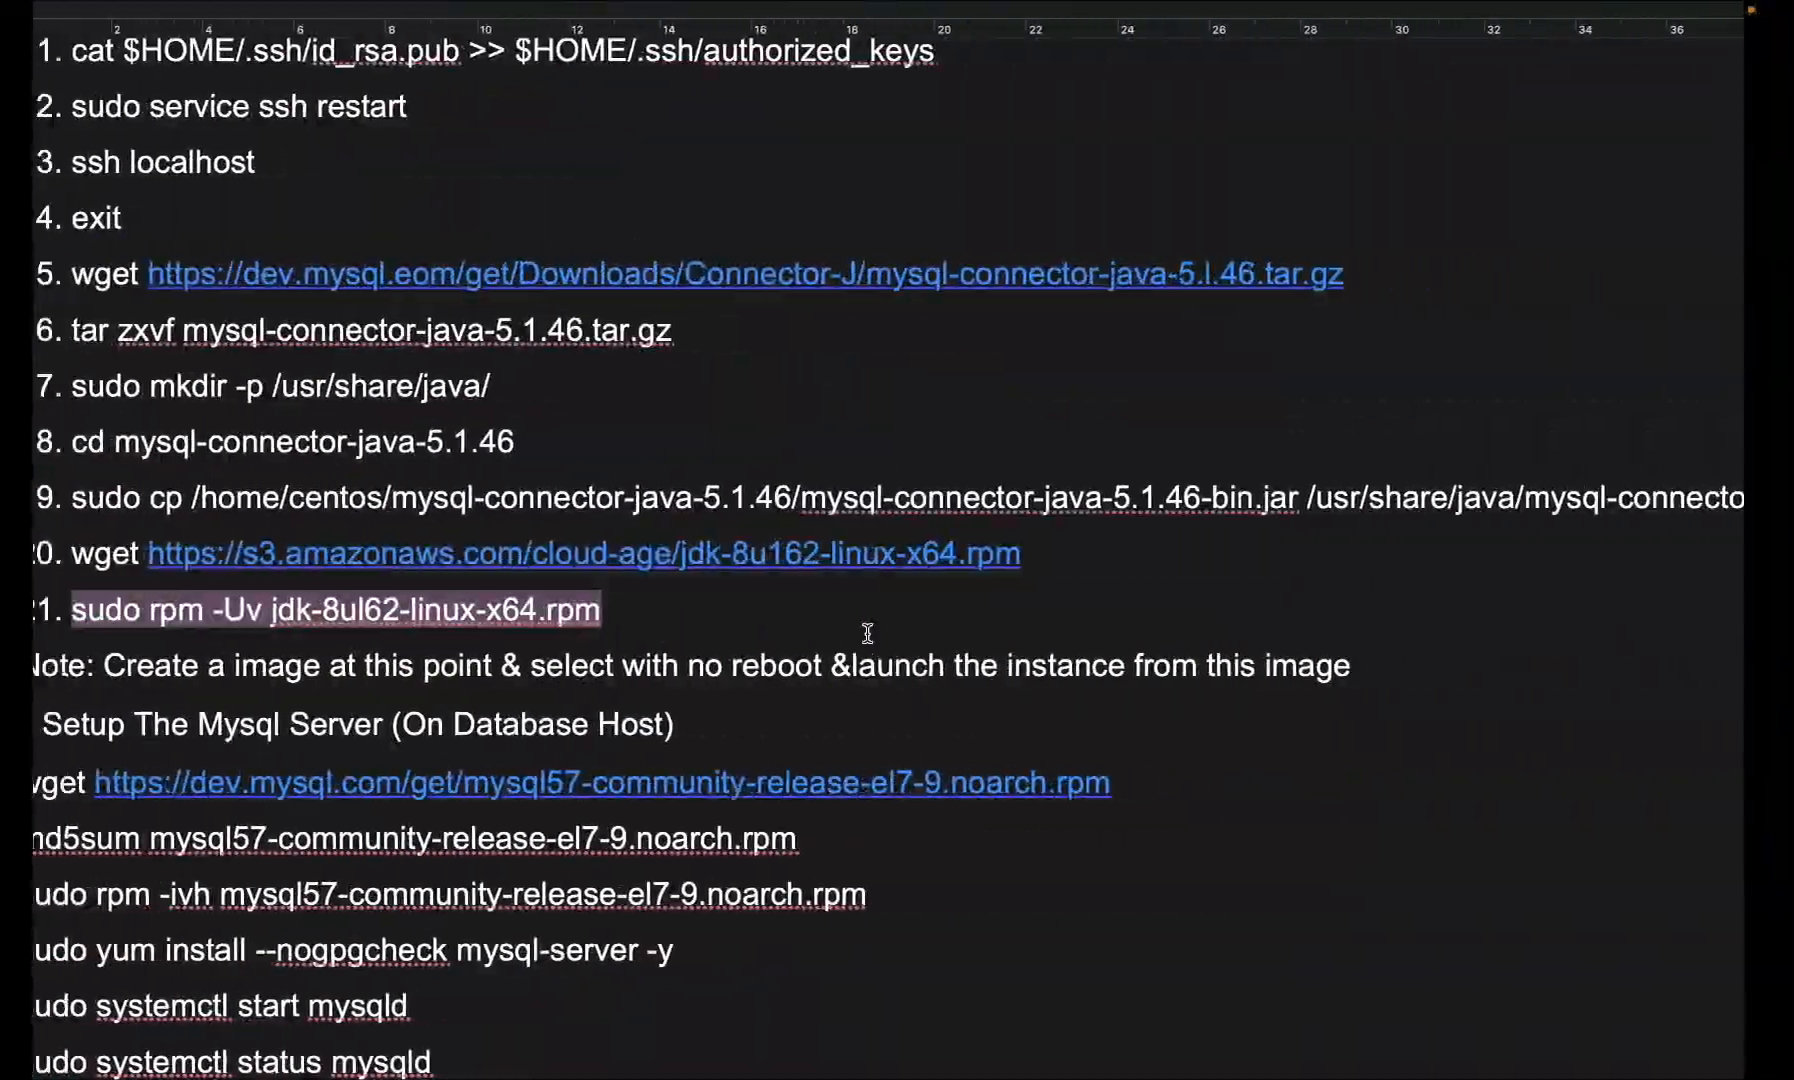
key(ctrl+Right)
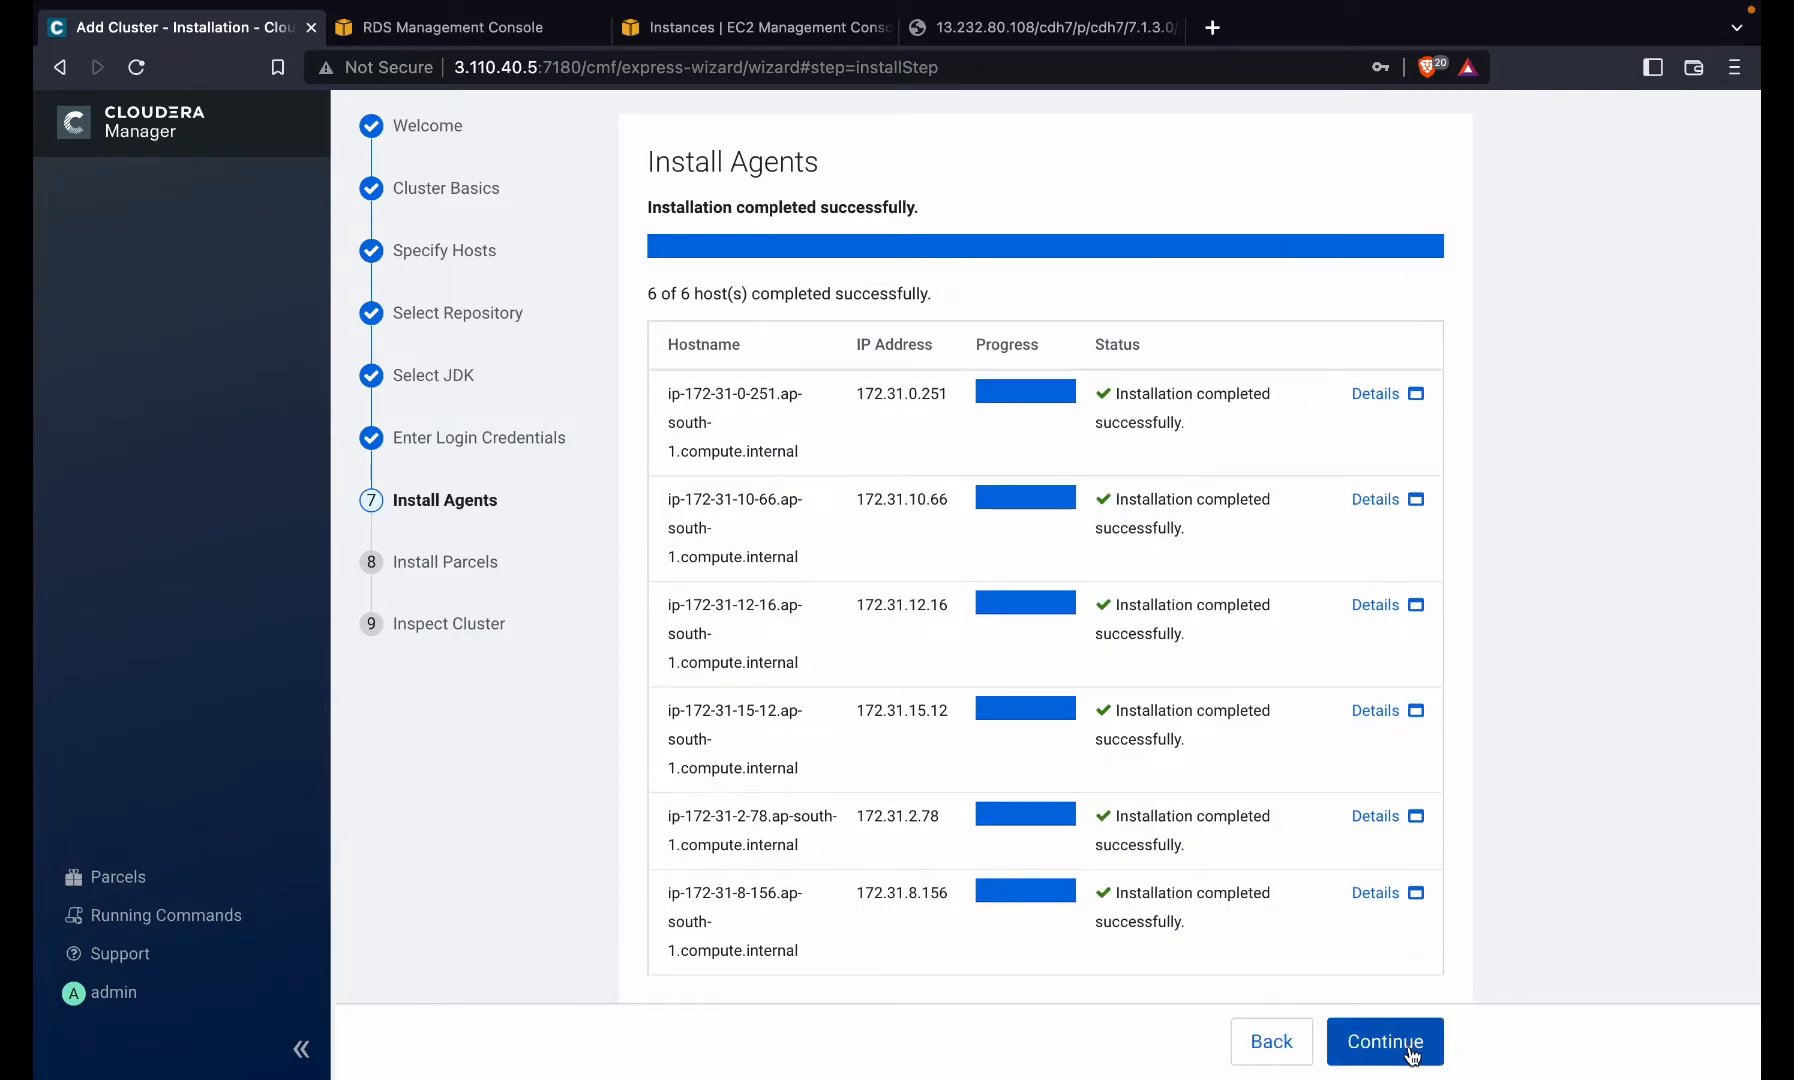
click(1410, 1045)
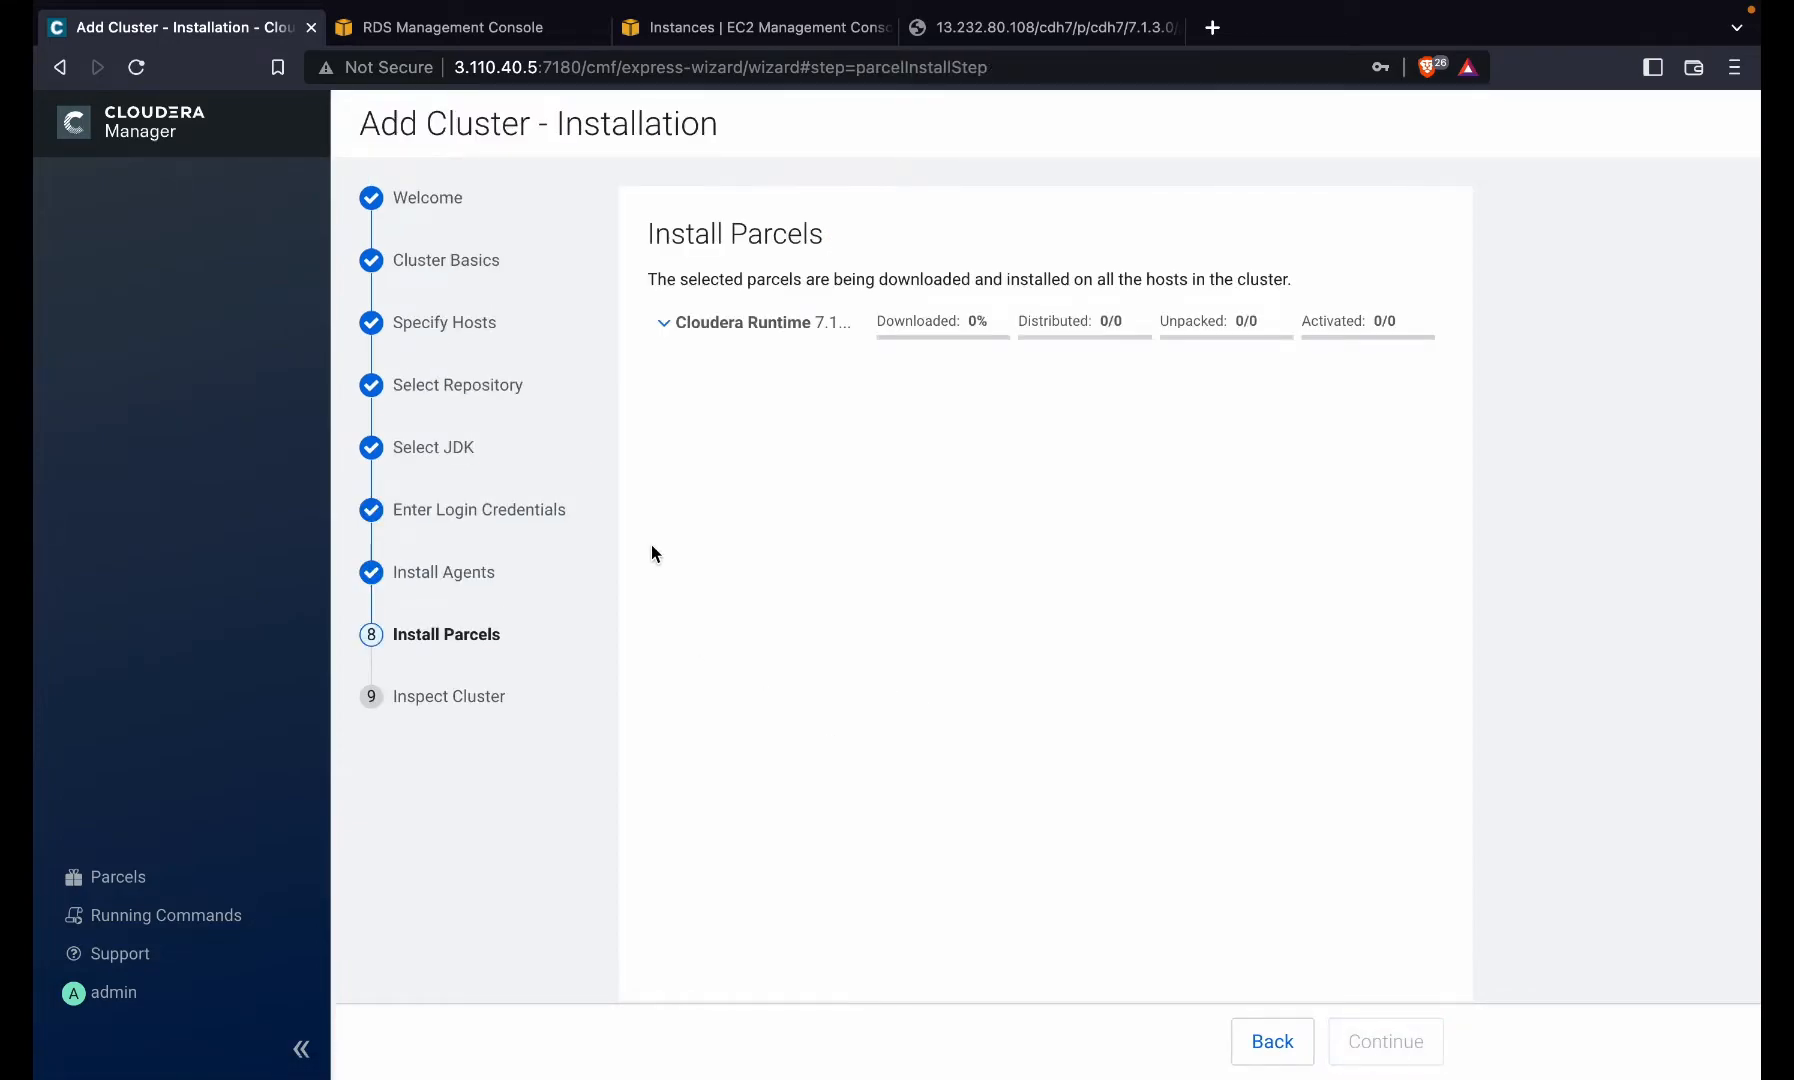
- Collapse the Cloudera Runtime parcel row while the parcel installs, until Inspect Cluster appears
click(812, 322)
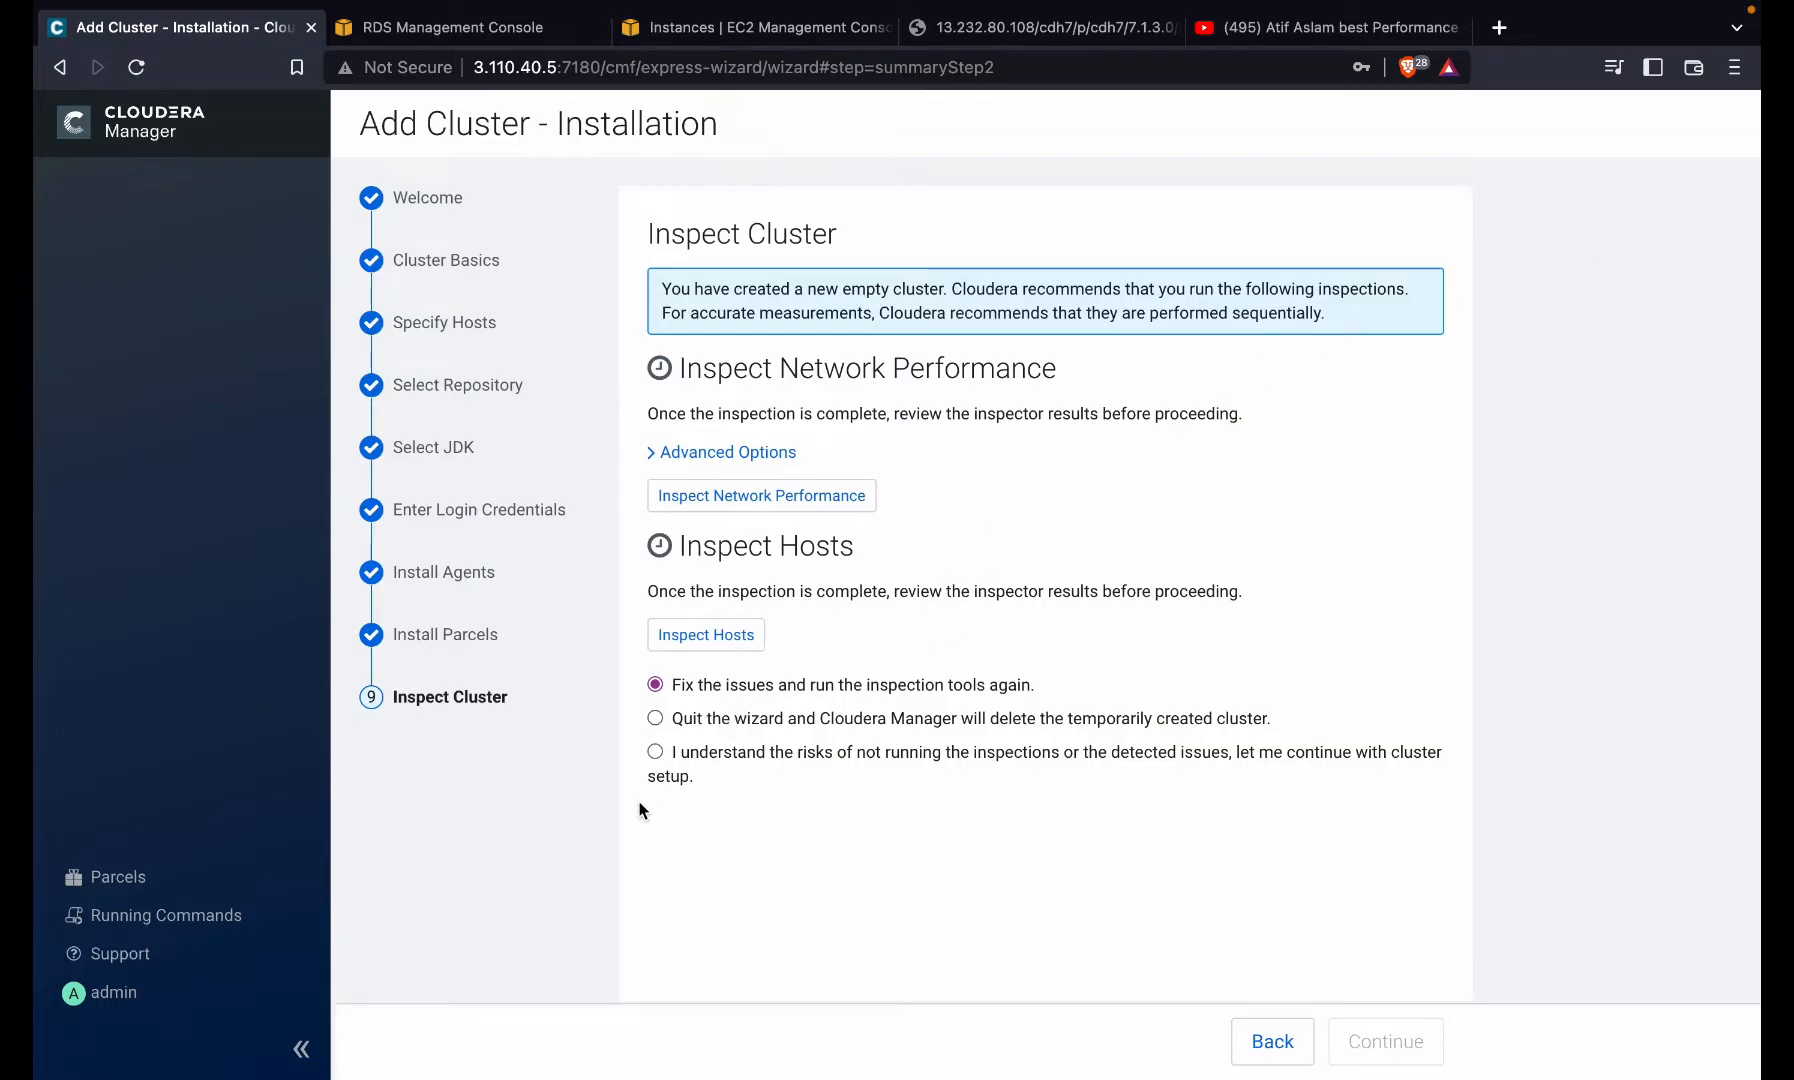
- Choose 'I understand the risks of not running the inspections' and continue to Select Services
click(748, 754)
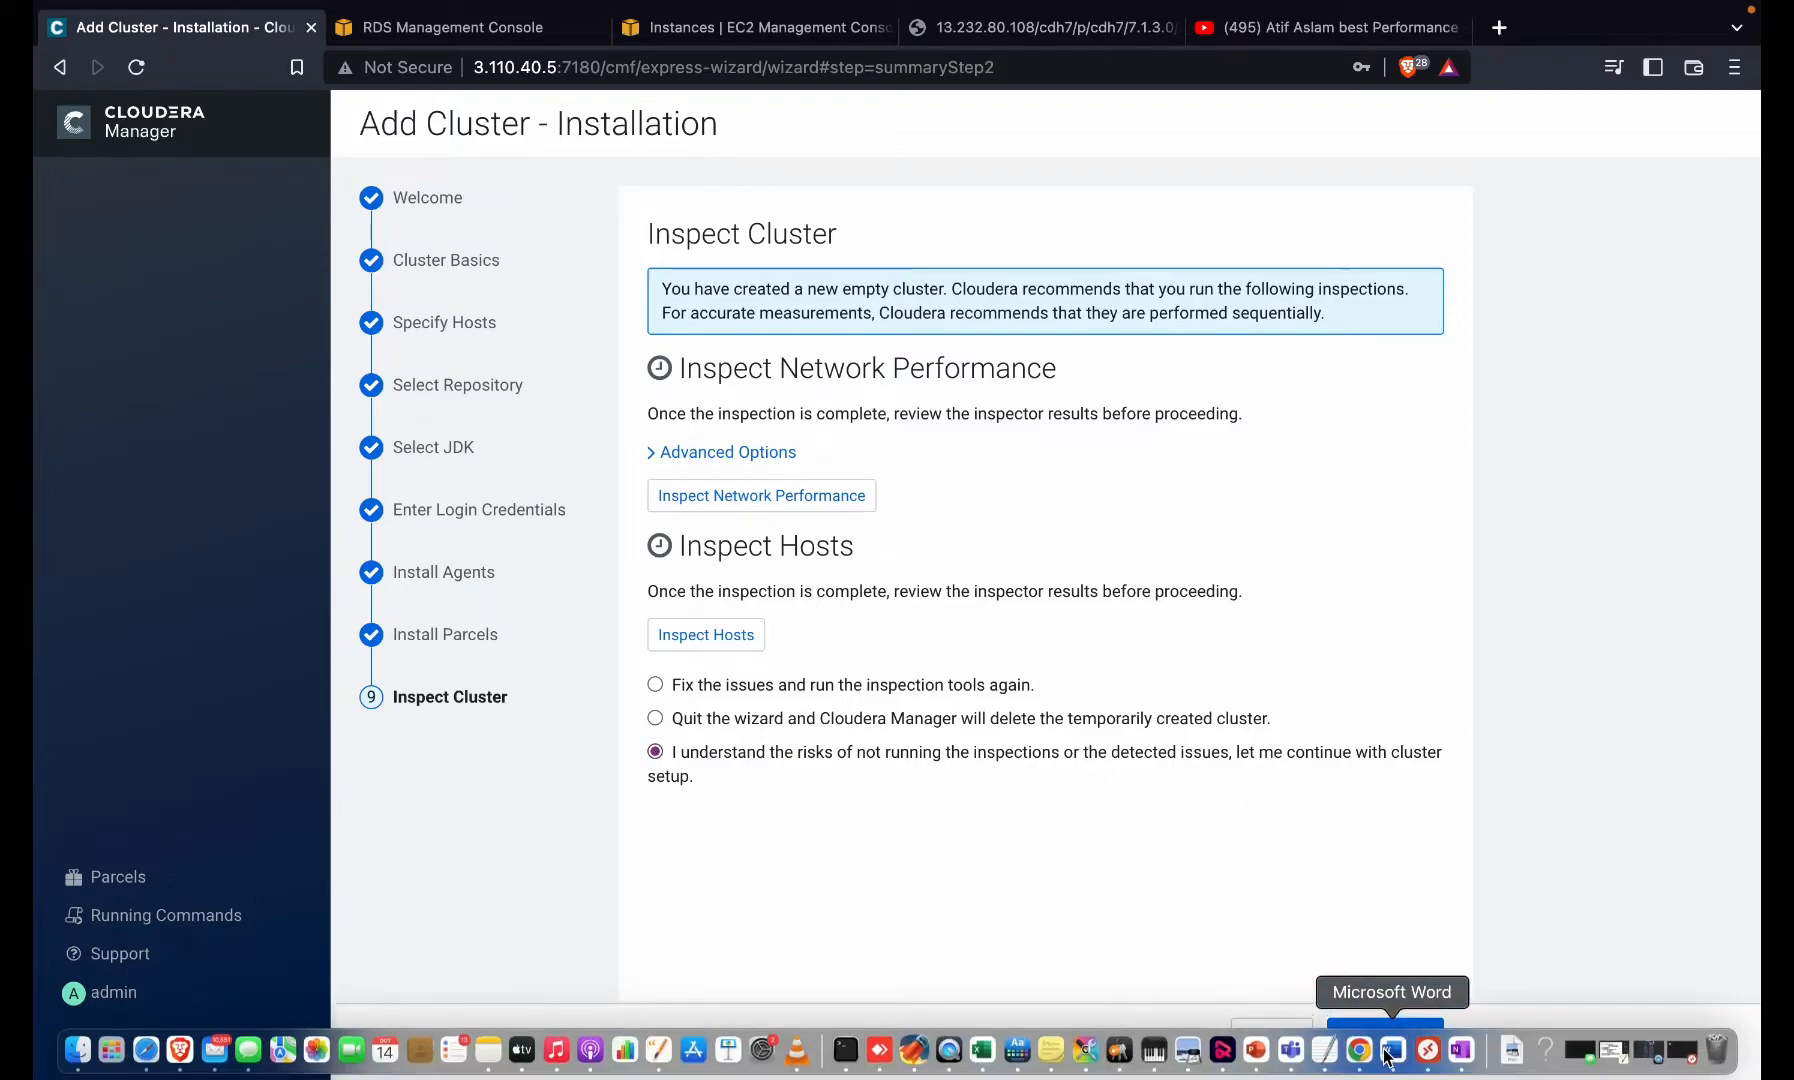
click(1386, 1056)
key(ctrl+Right)
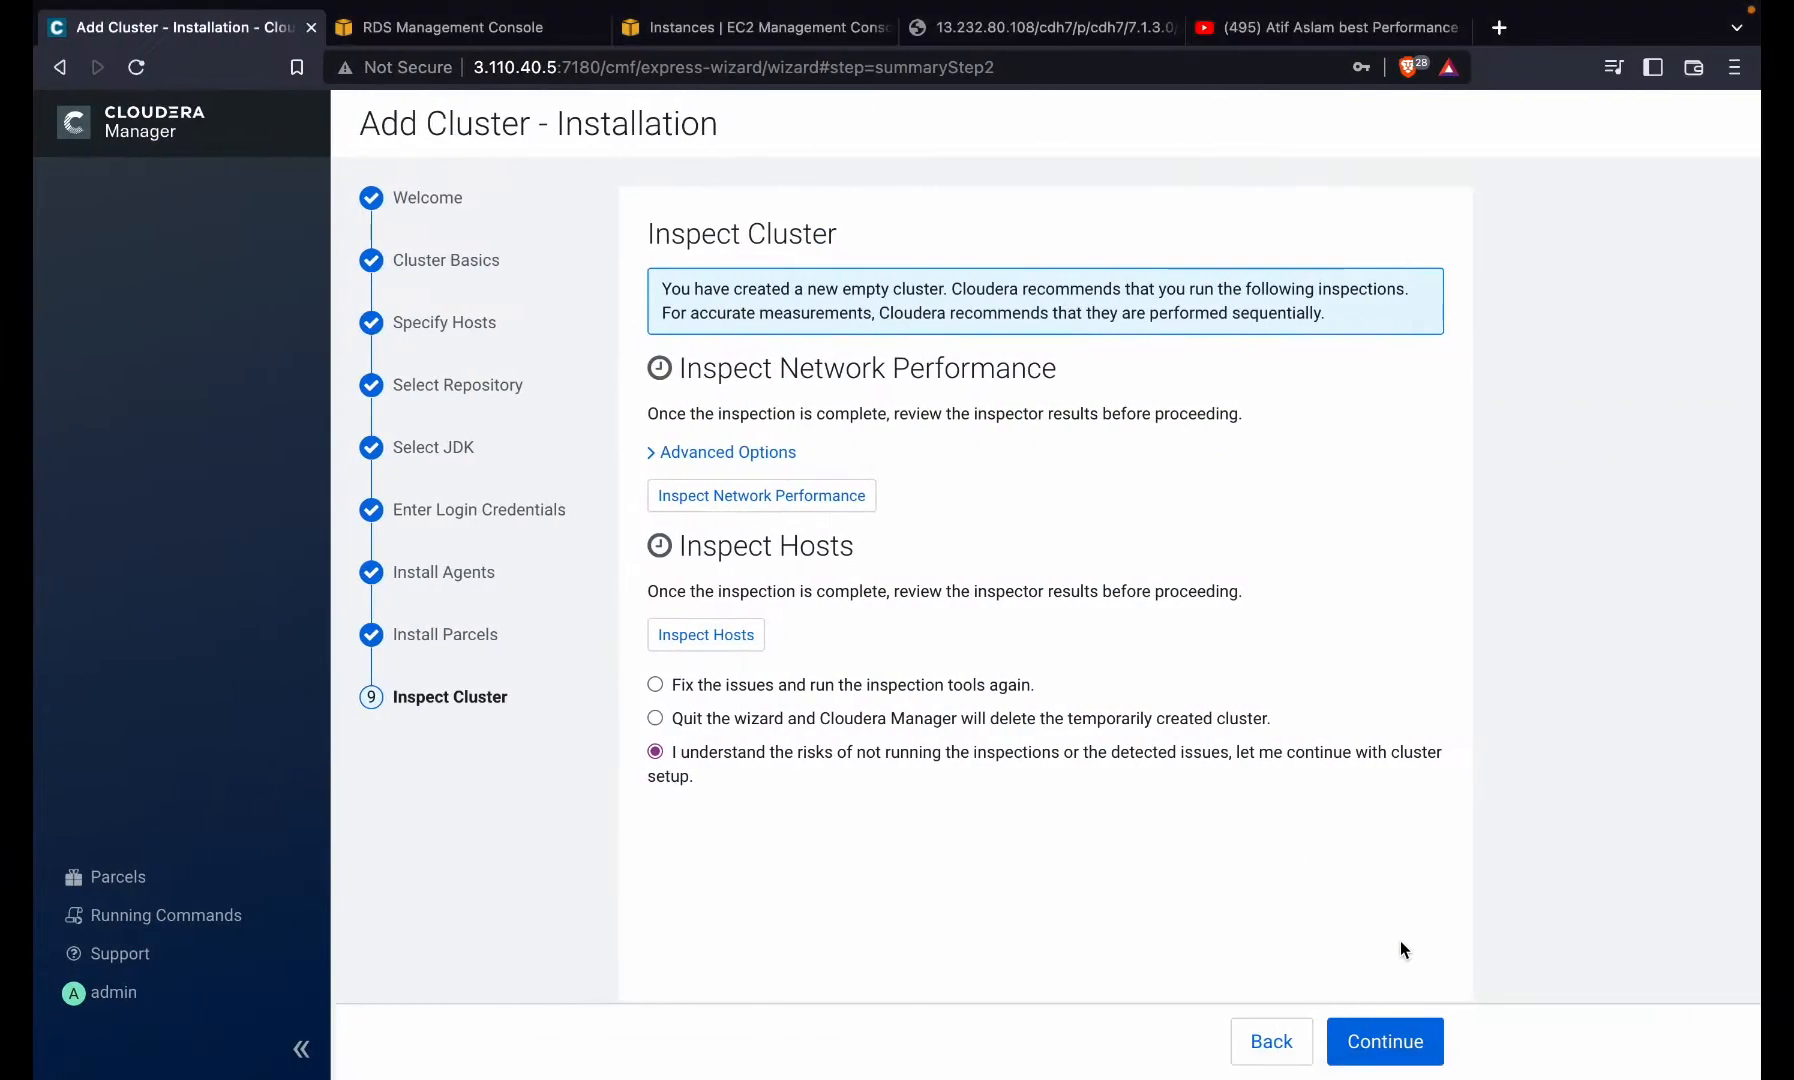
click(1384, 1041)
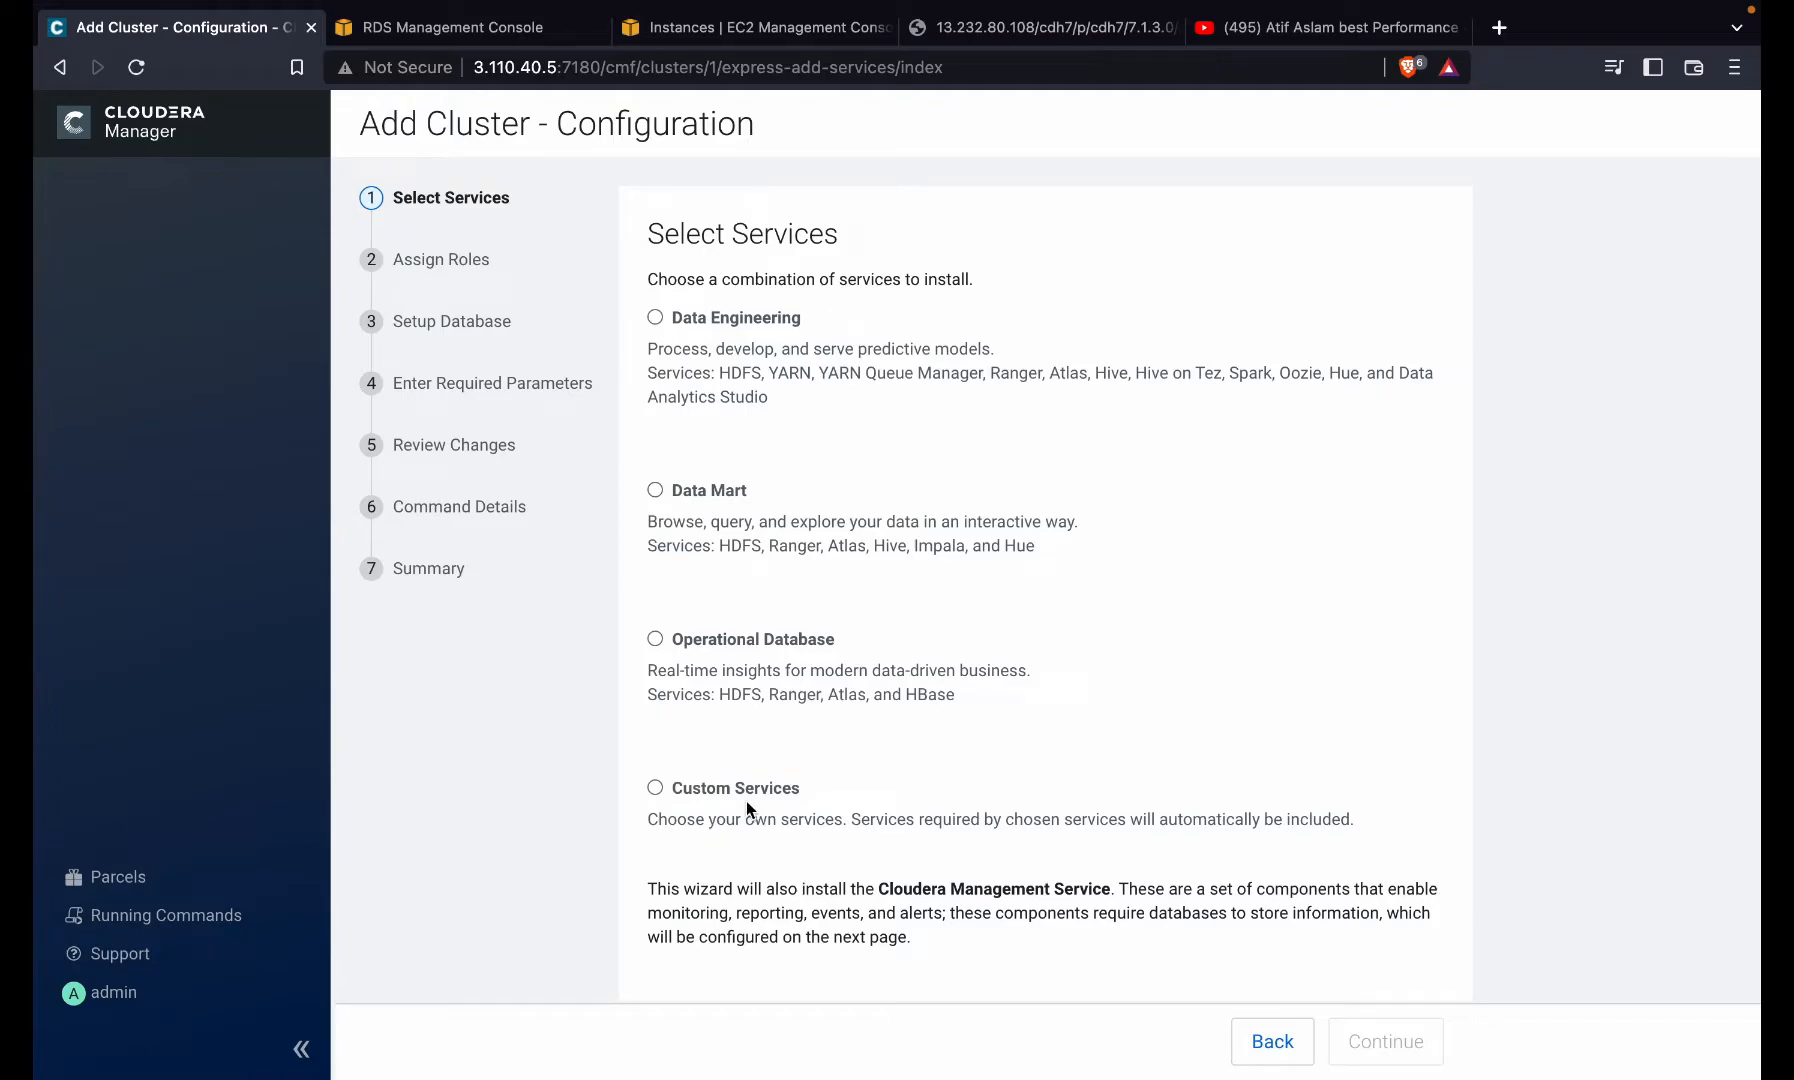
- Choose Custom Services and tick HDFS, Hive and Hue
click(712, 787)
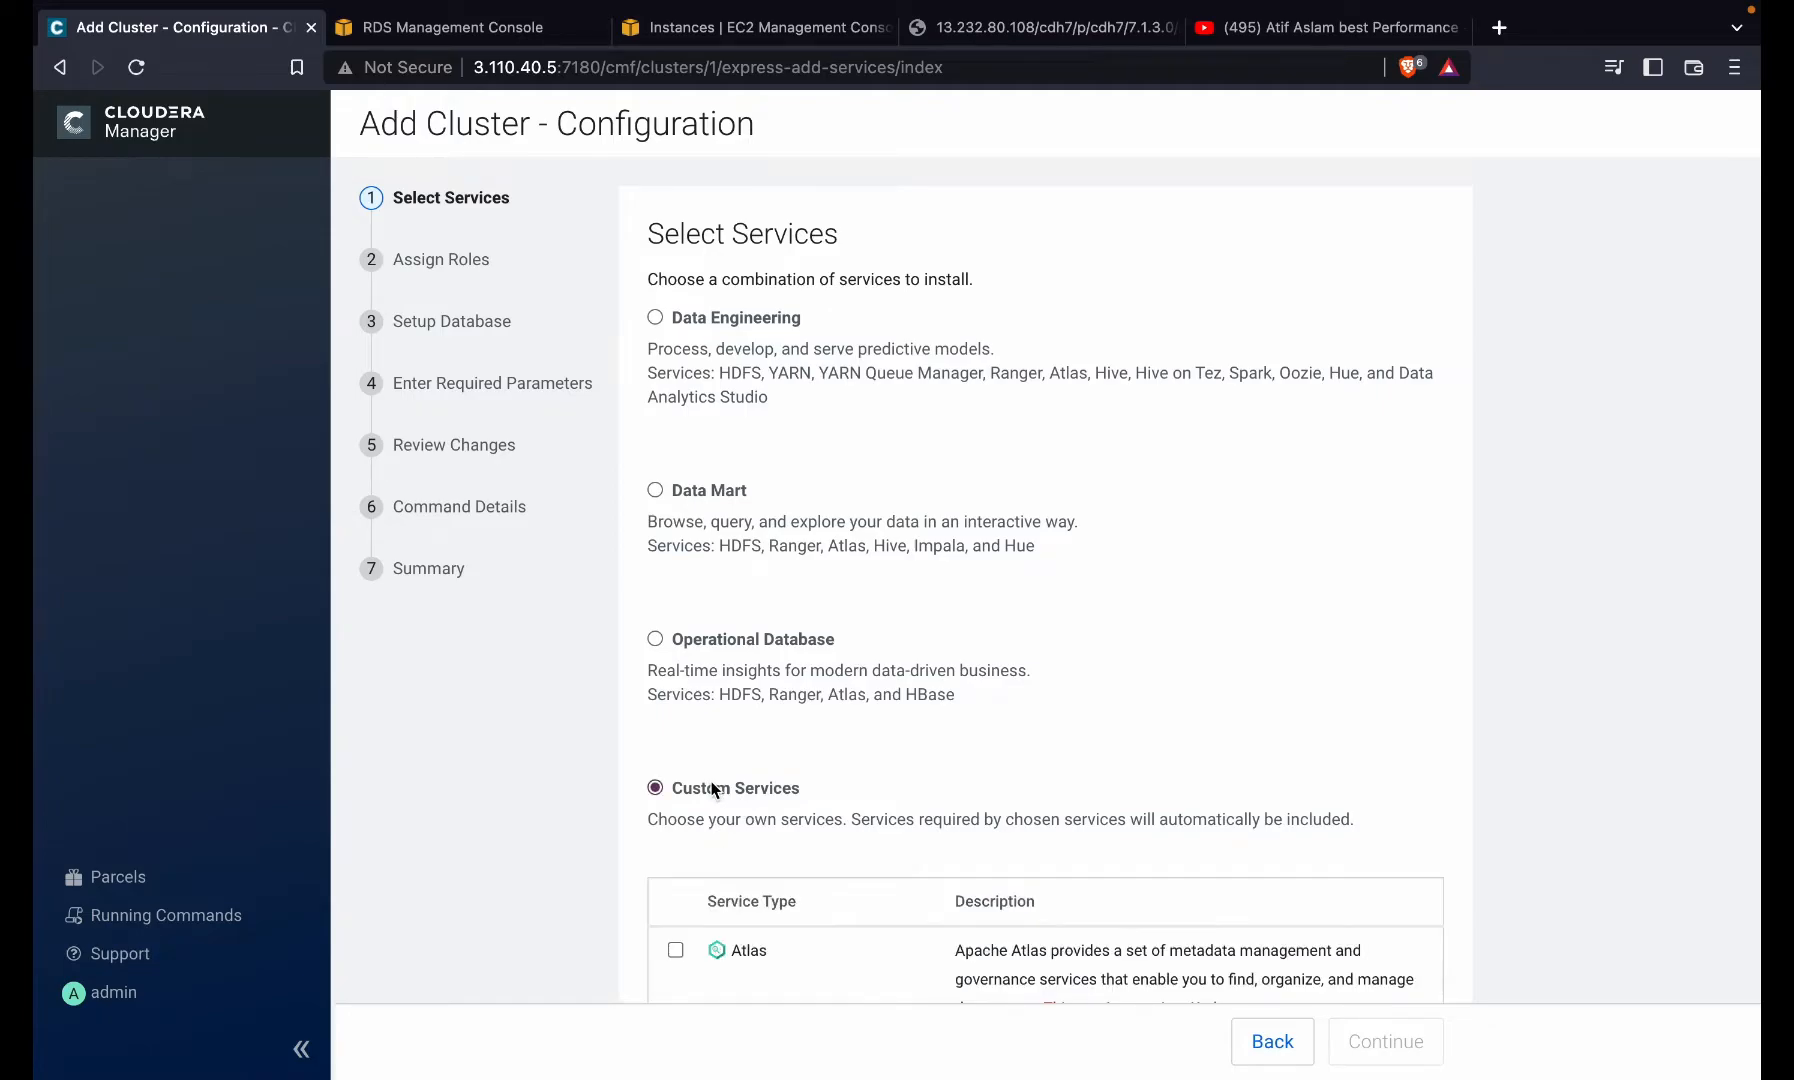
scroll(711, 781, down, 3)
scroll(711, 781, down, 4)
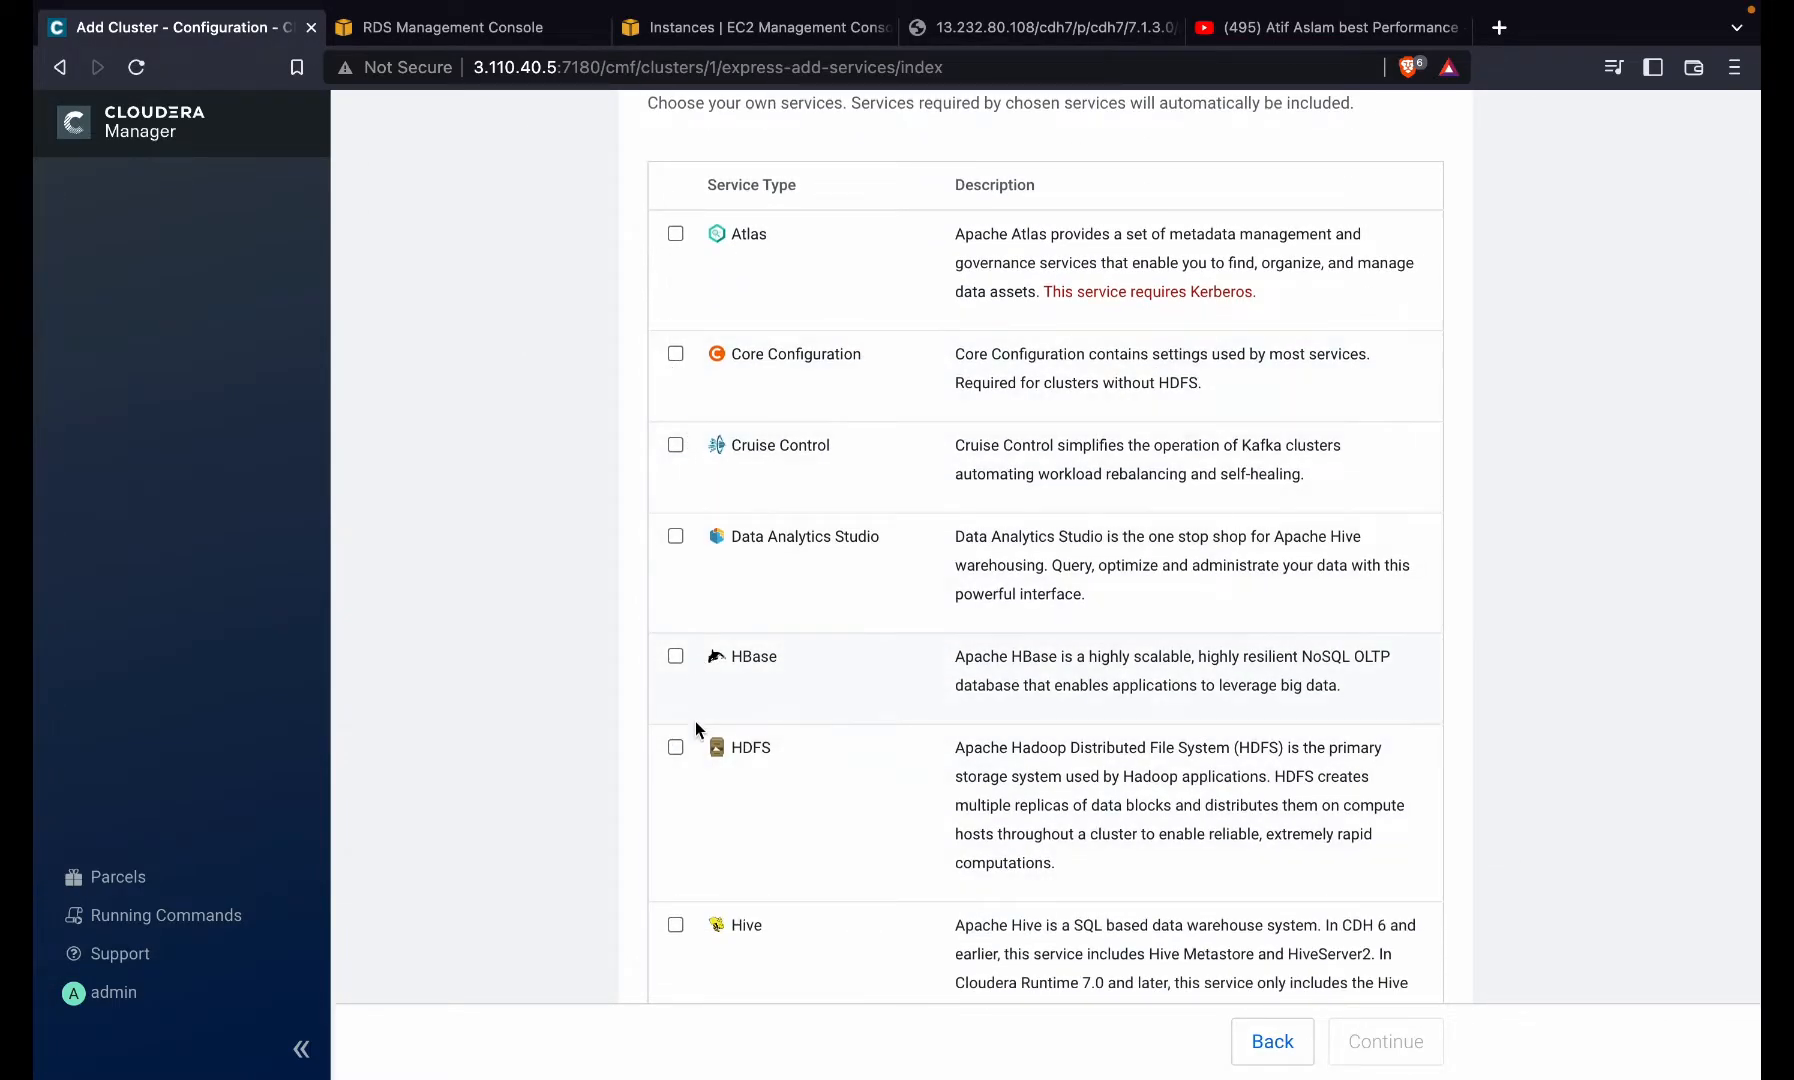
click(688, 762)
scroll(688, 765, down, 2)
click(688, 770)
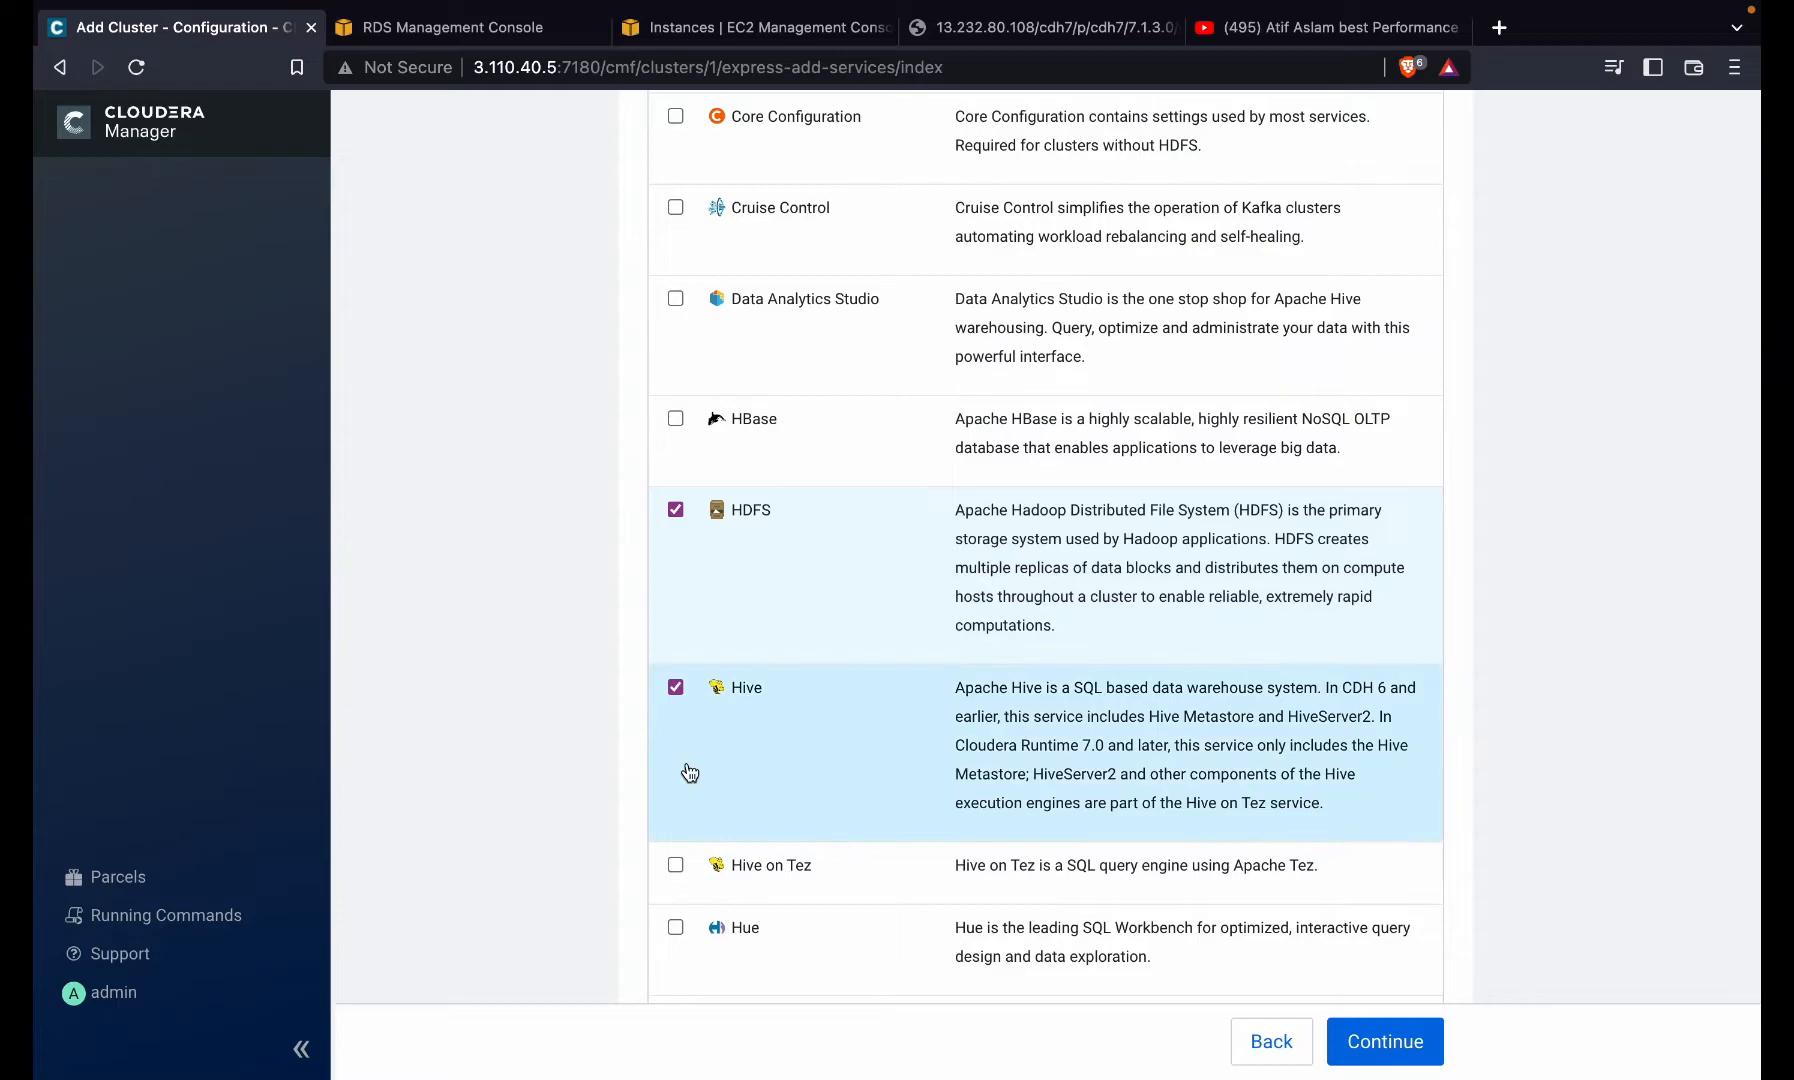
scroll(688, 768, down, 3)
scroll(688, 768, down, 1)
click(675, 634)
- Tick Oozie, YARN and ZooKeeper as well, then continue to Assign Roles
scroll(675, 637, down, 6)
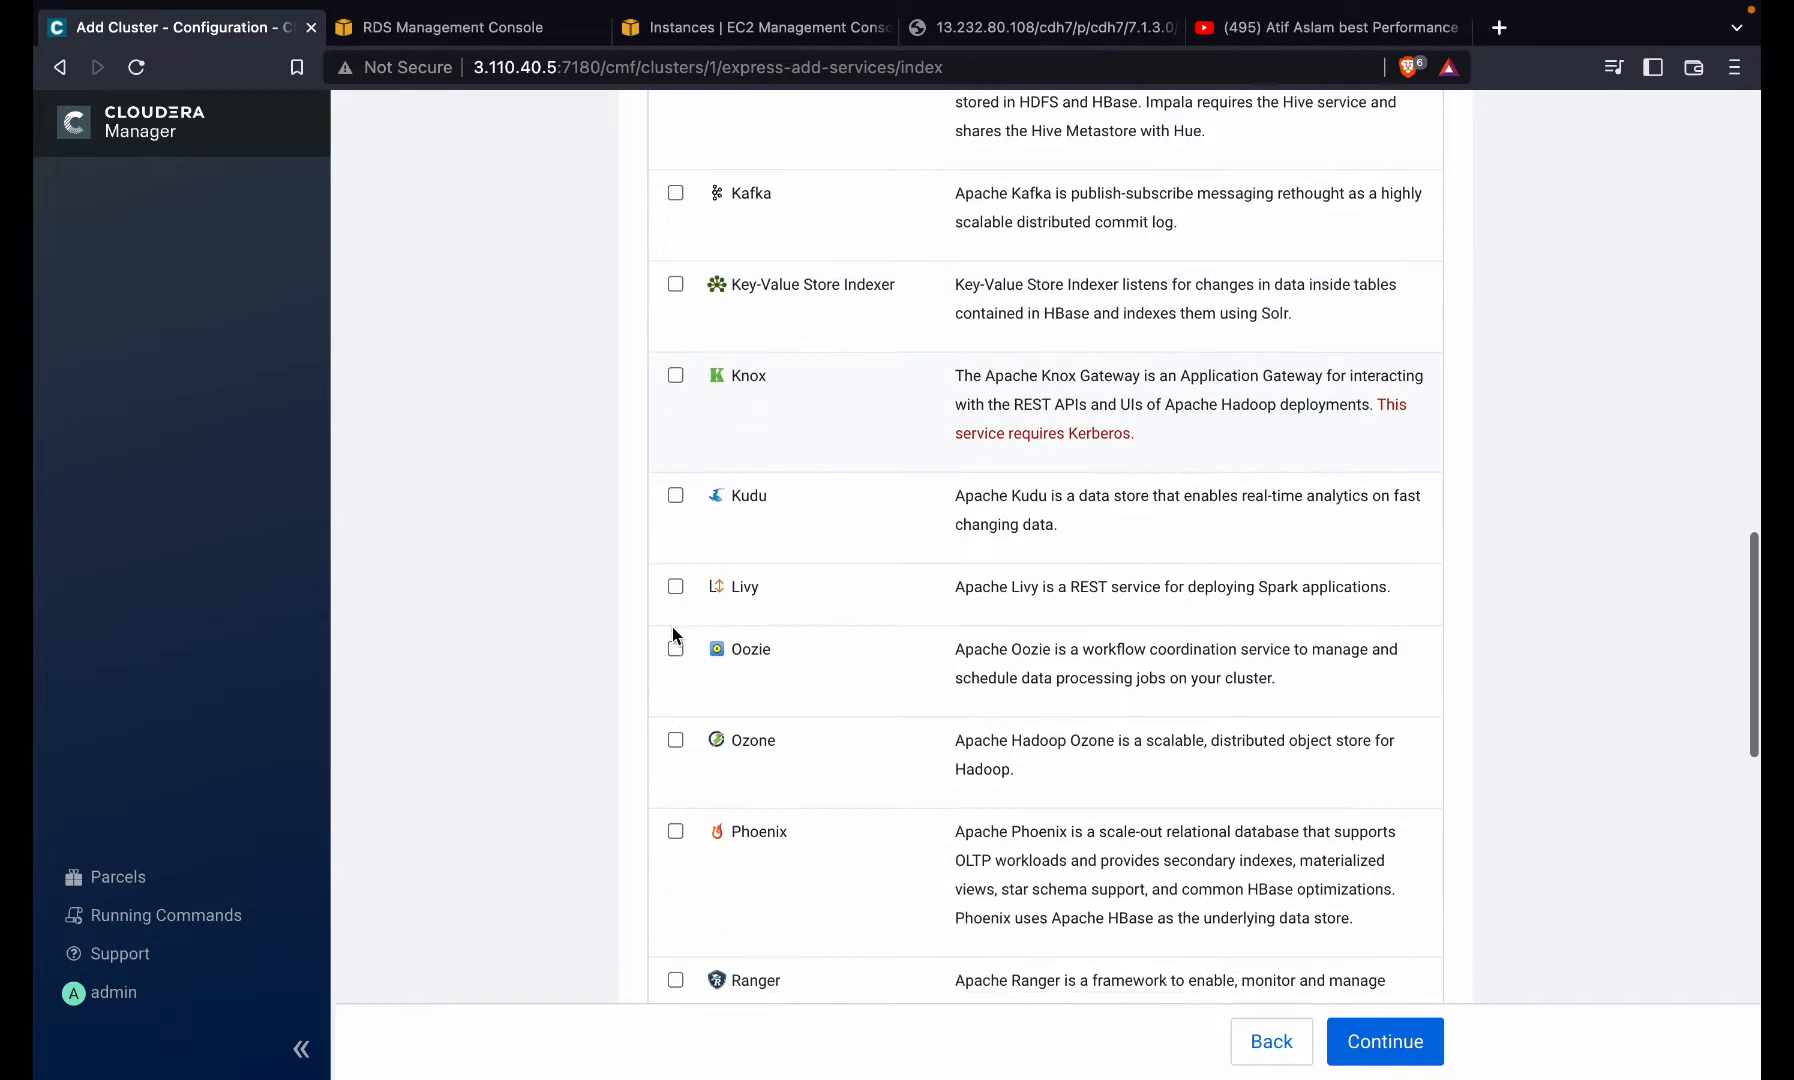
scroll(673, 675, down, 1)
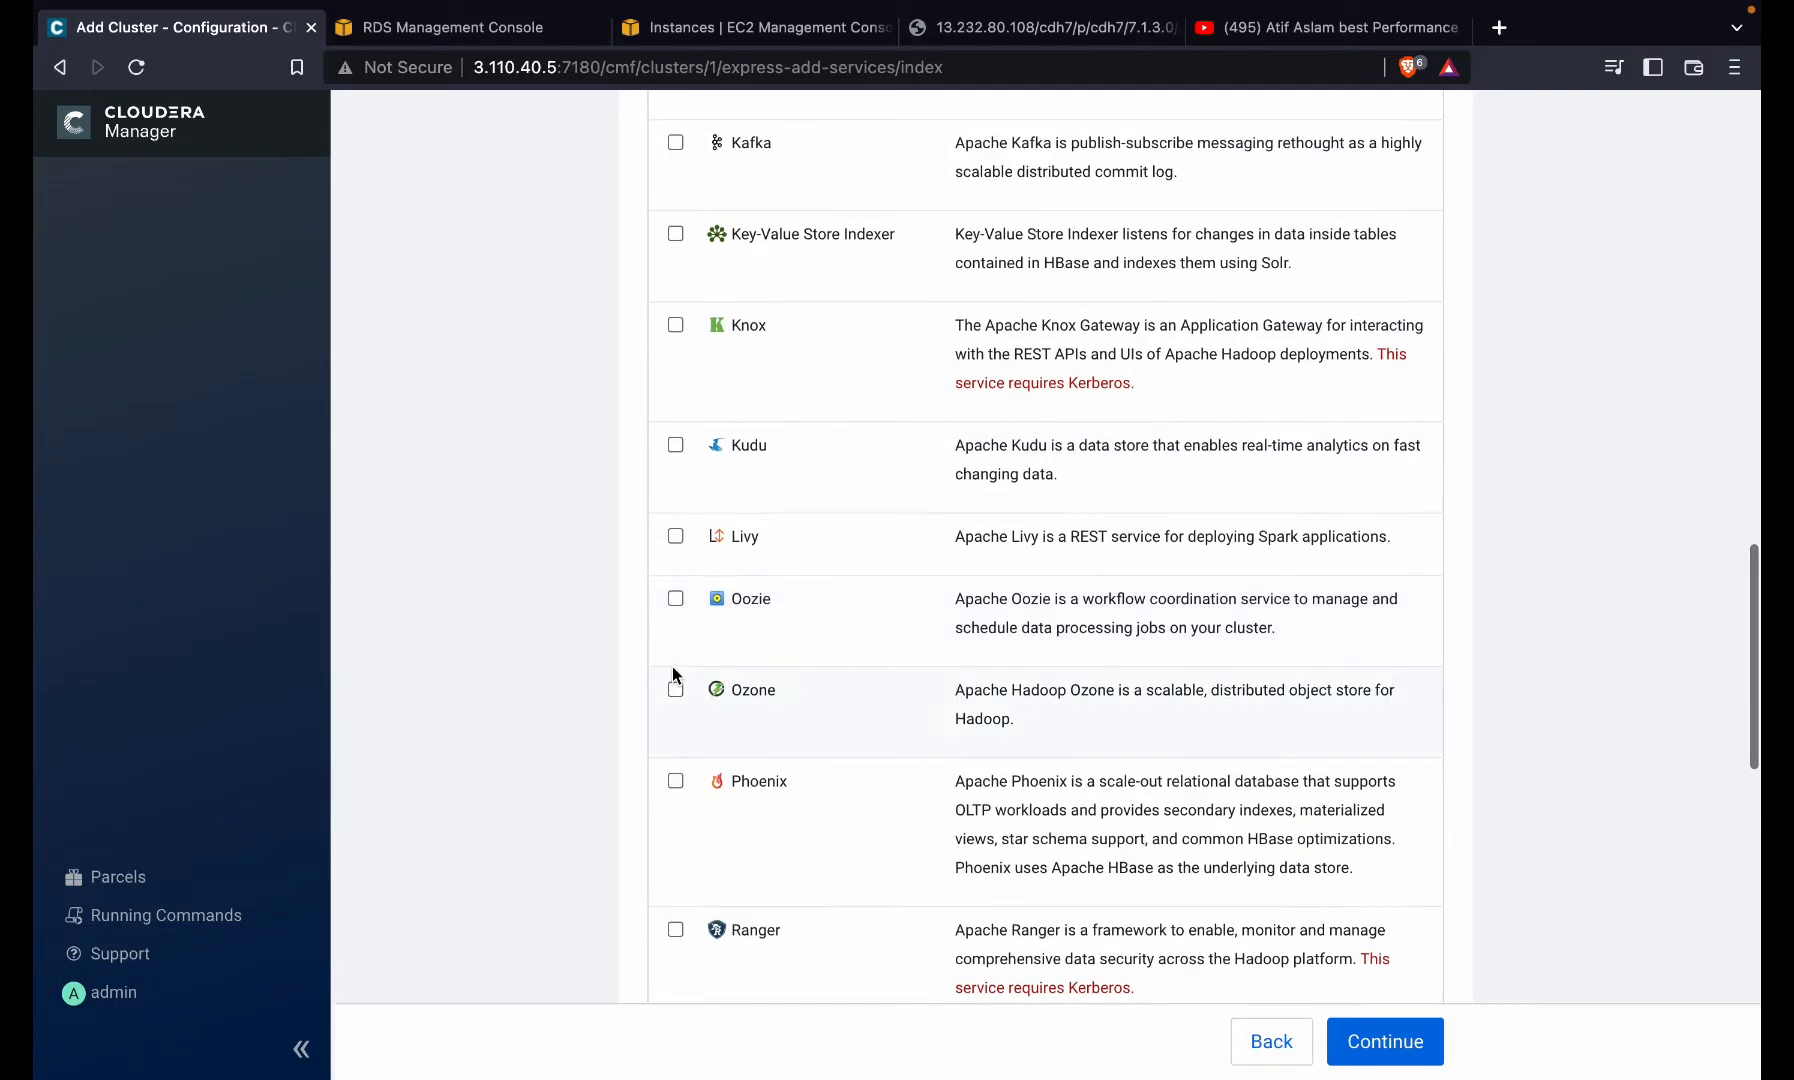
click(675, 598)
scroll(663, 625, down, 3)
scroll(661, 620, down, 5)
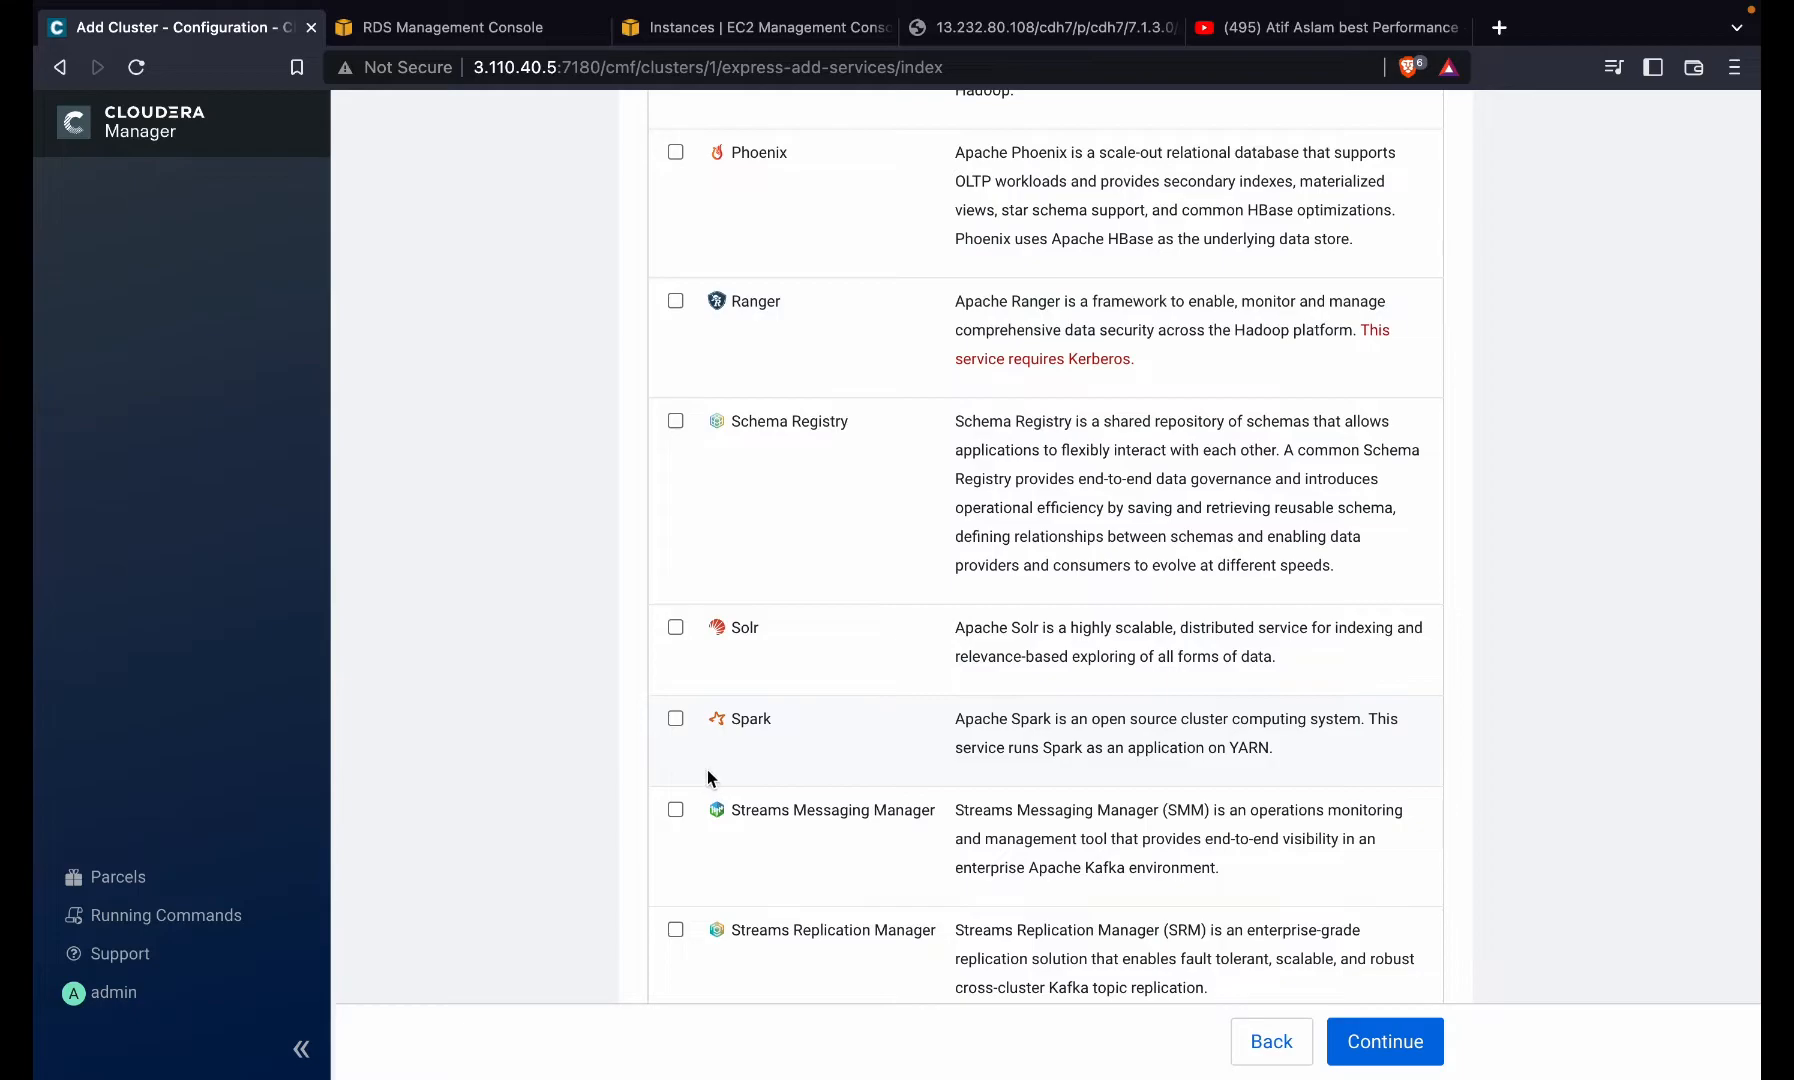
scroll(700, 772, down, 4)
scroll(678, 840, down, 4)
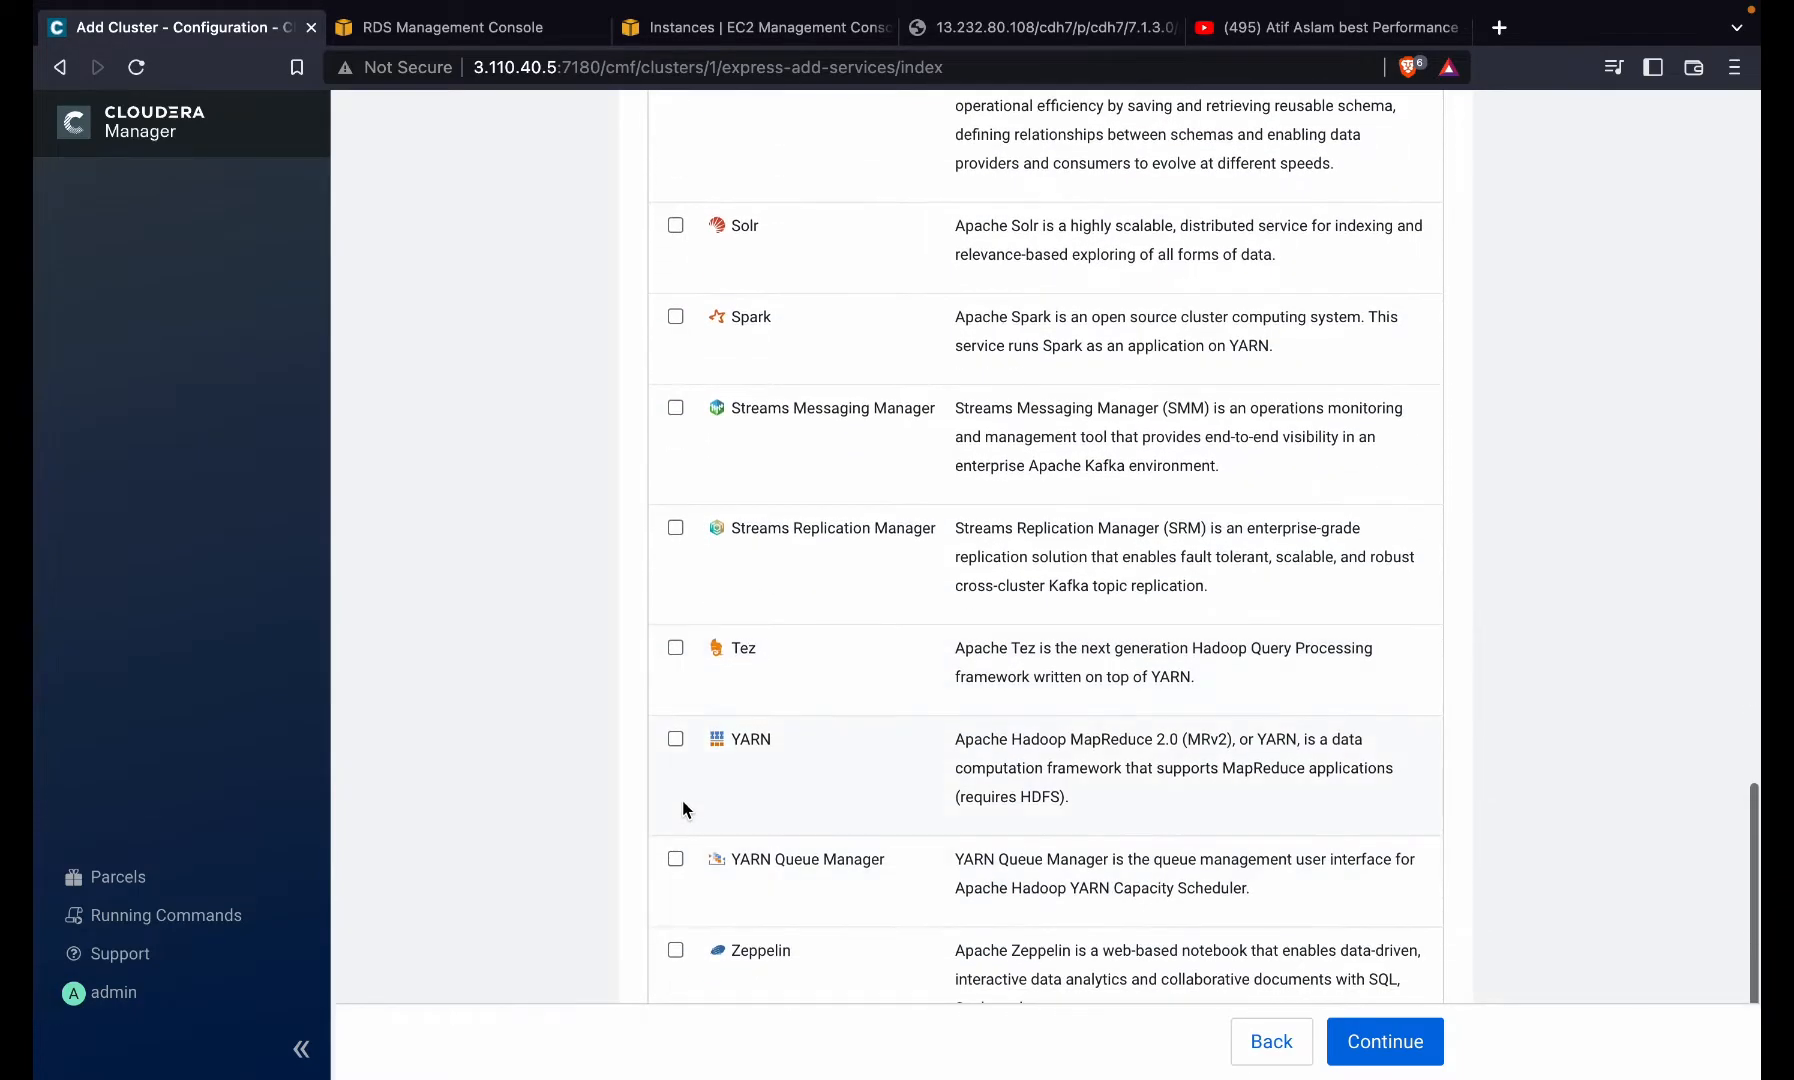
click(686, 805)
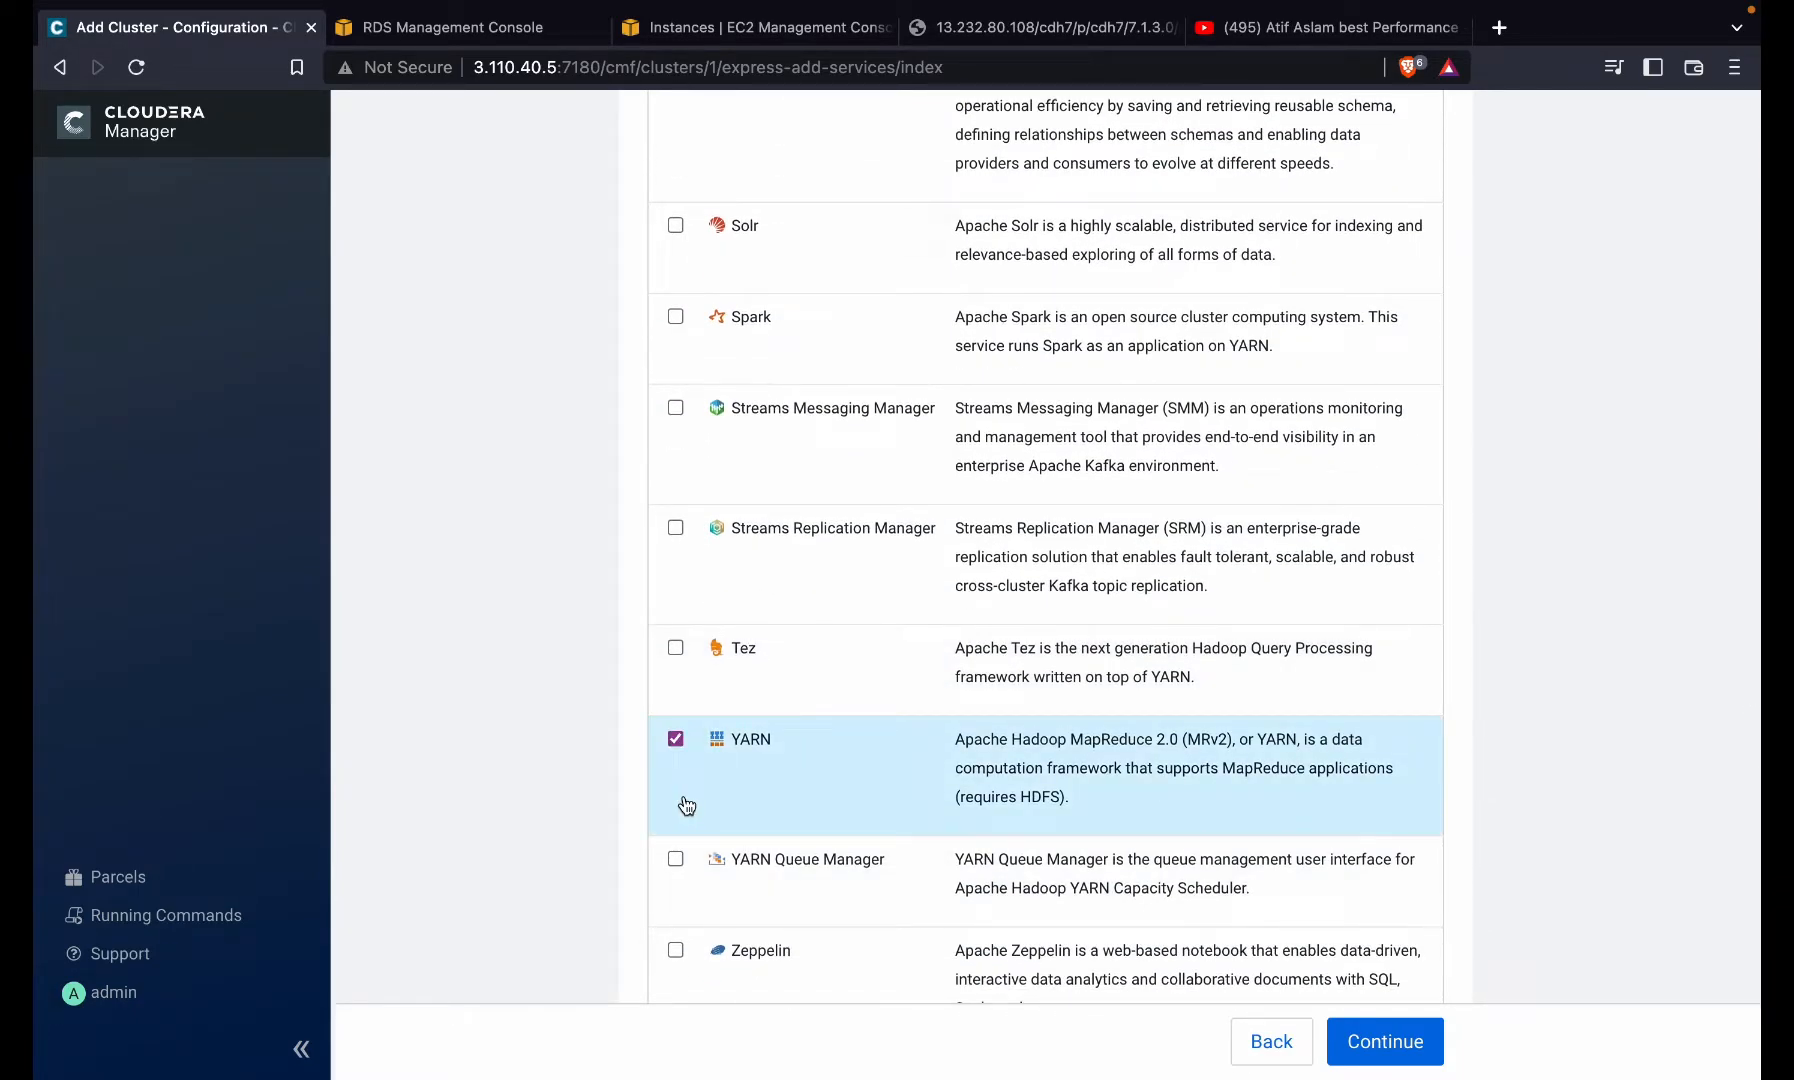
scroll(833, 771, down, 3)
click(833, 771)
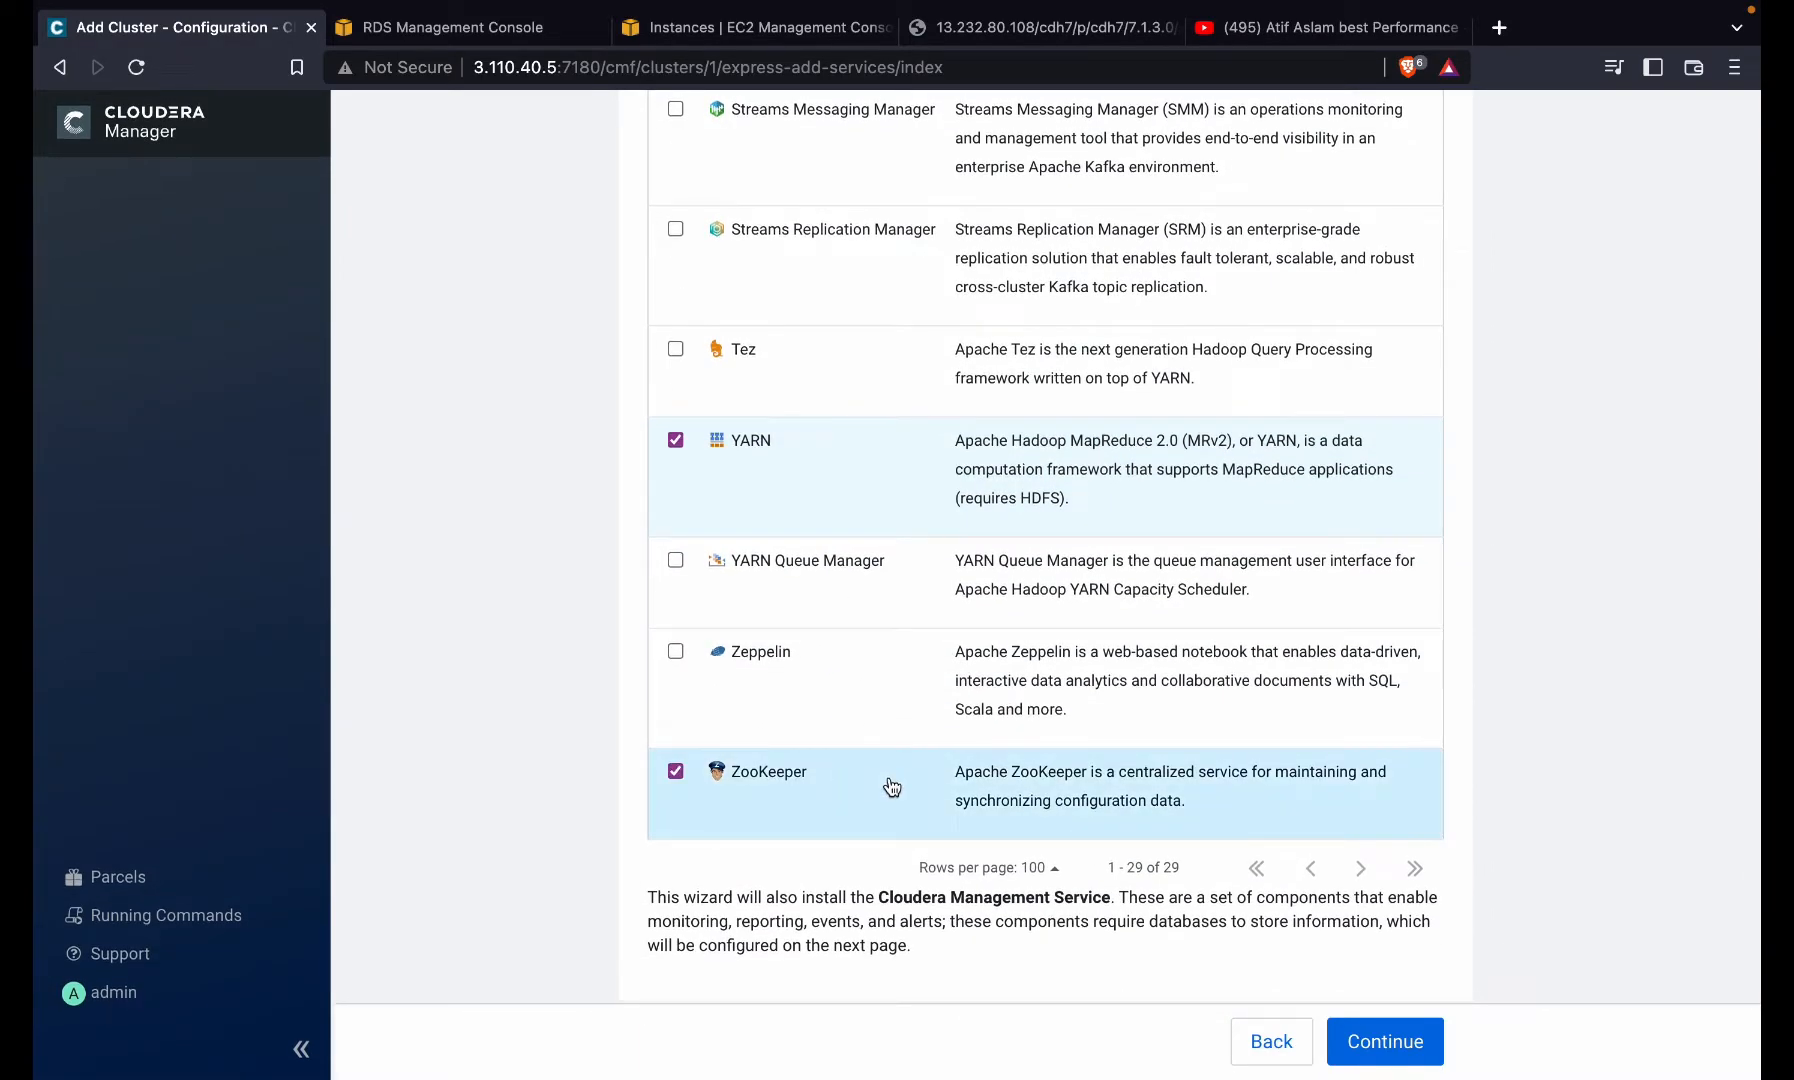
click(1382, 1042)
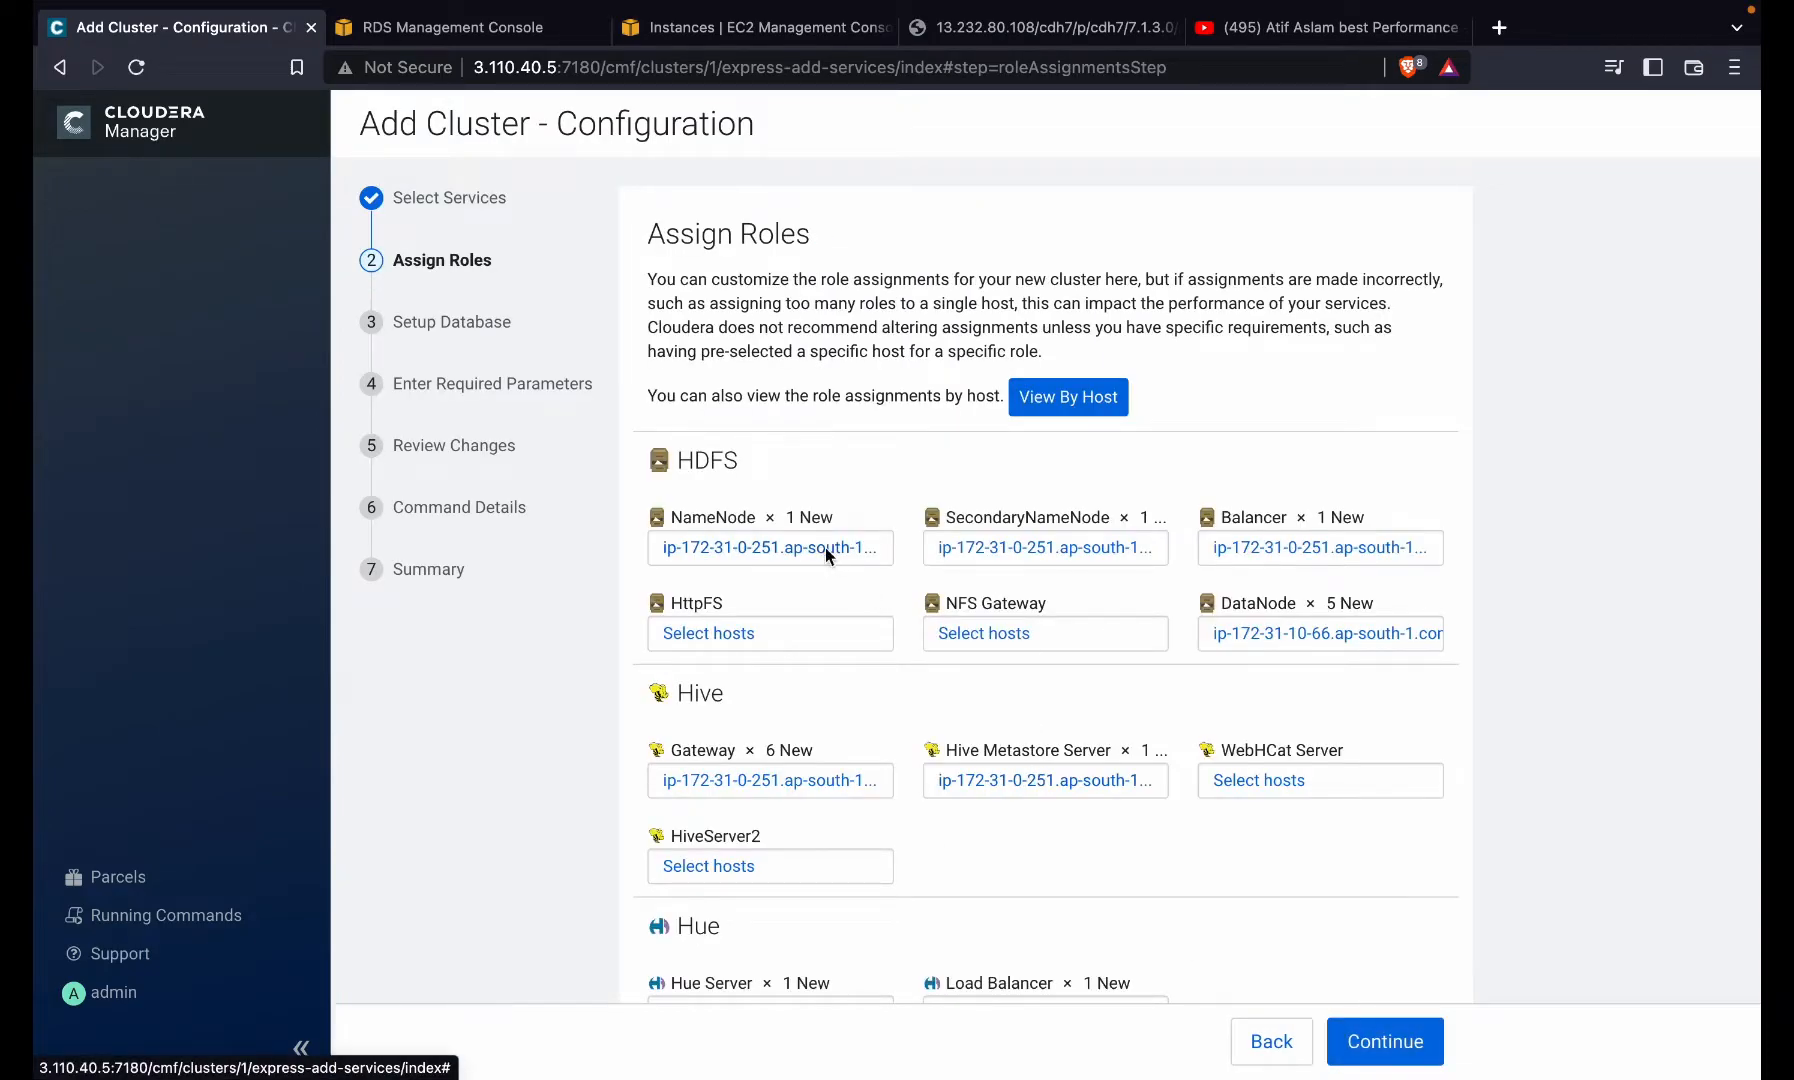
- Check the NameNode host choice without changes and glance at the server terminal
click(828, 556)
click(1437, 912)
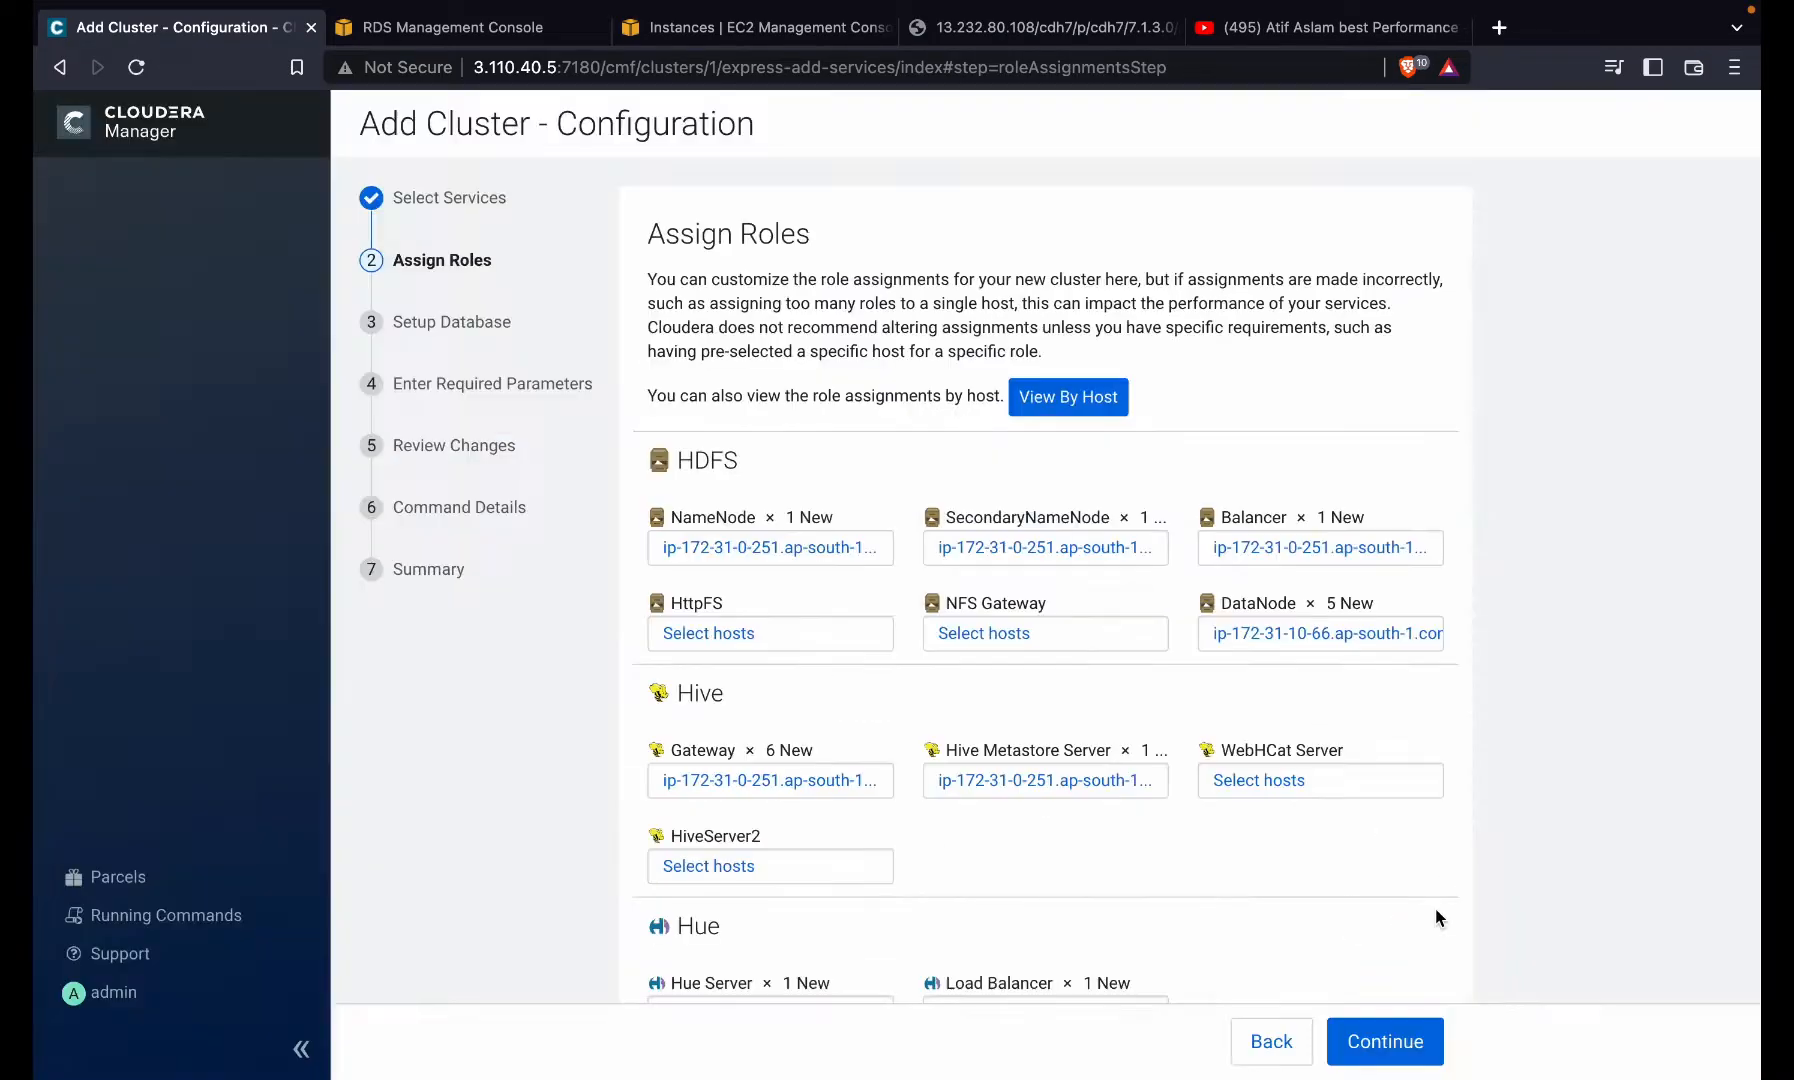
key(ctrl+Right)
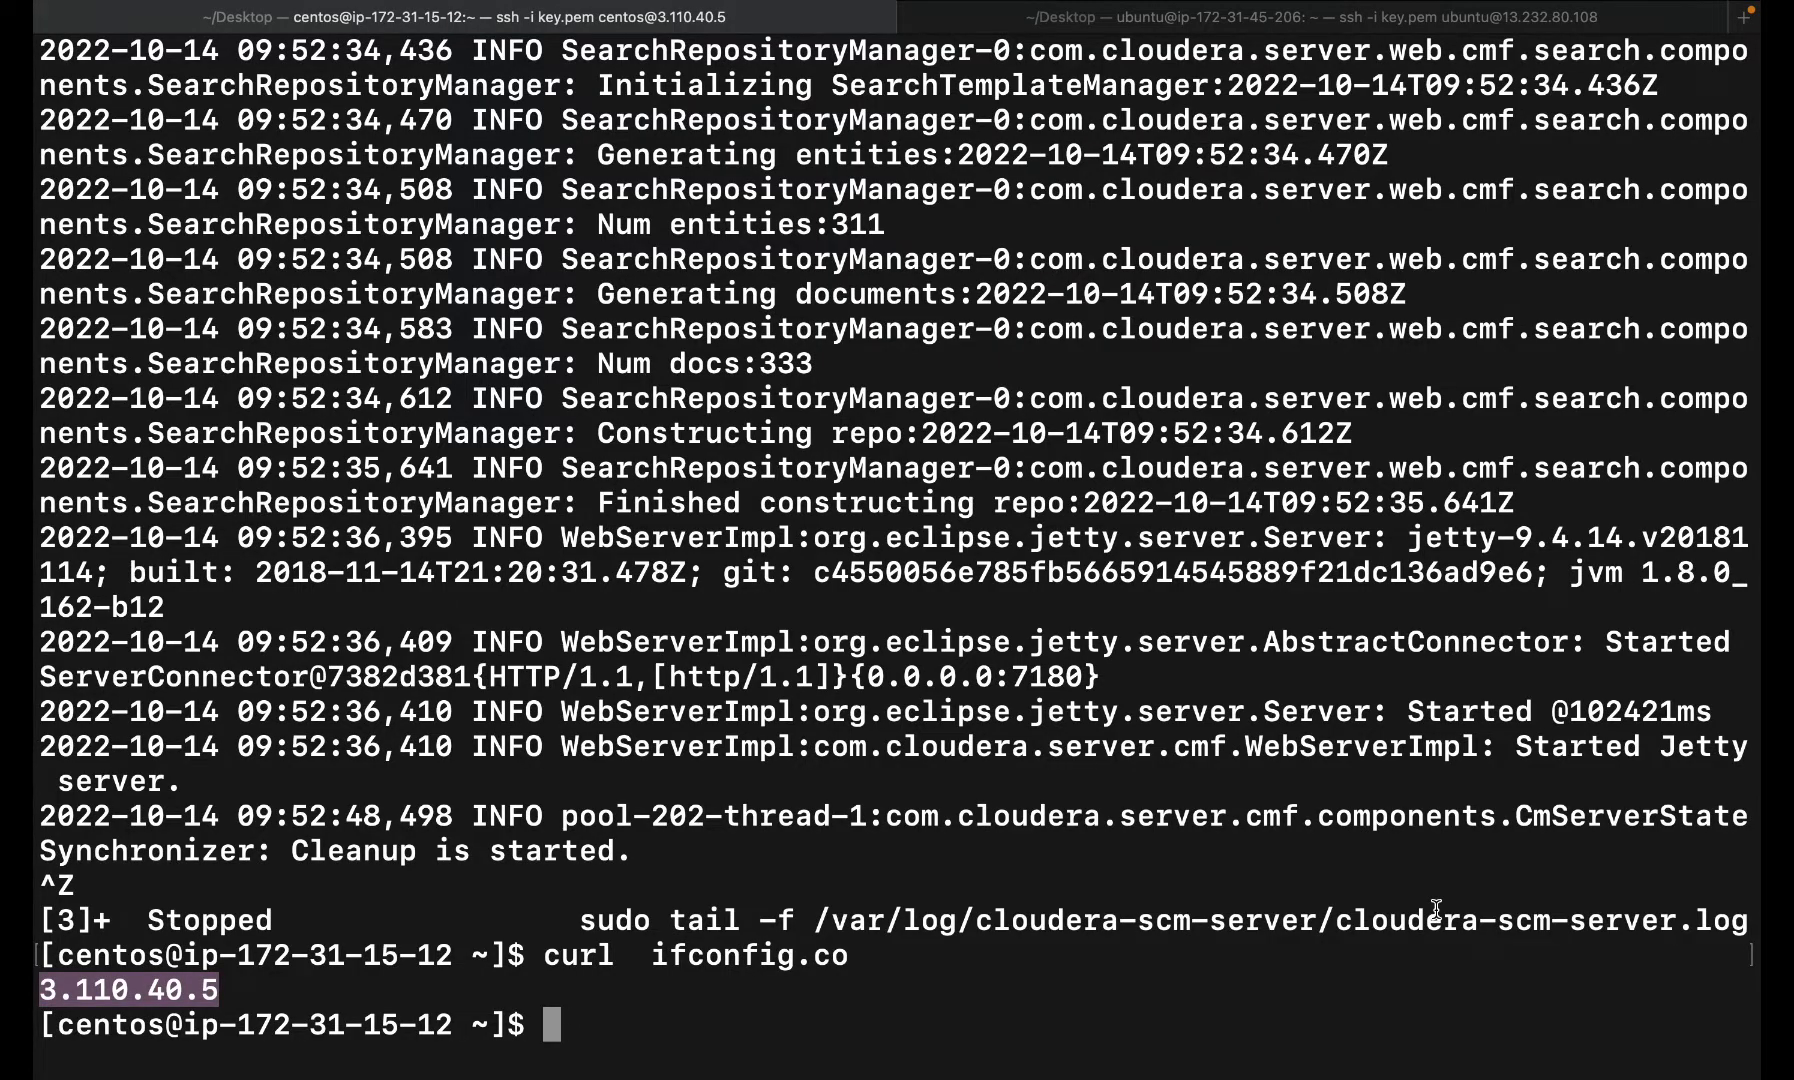
key(ctrl+Left)
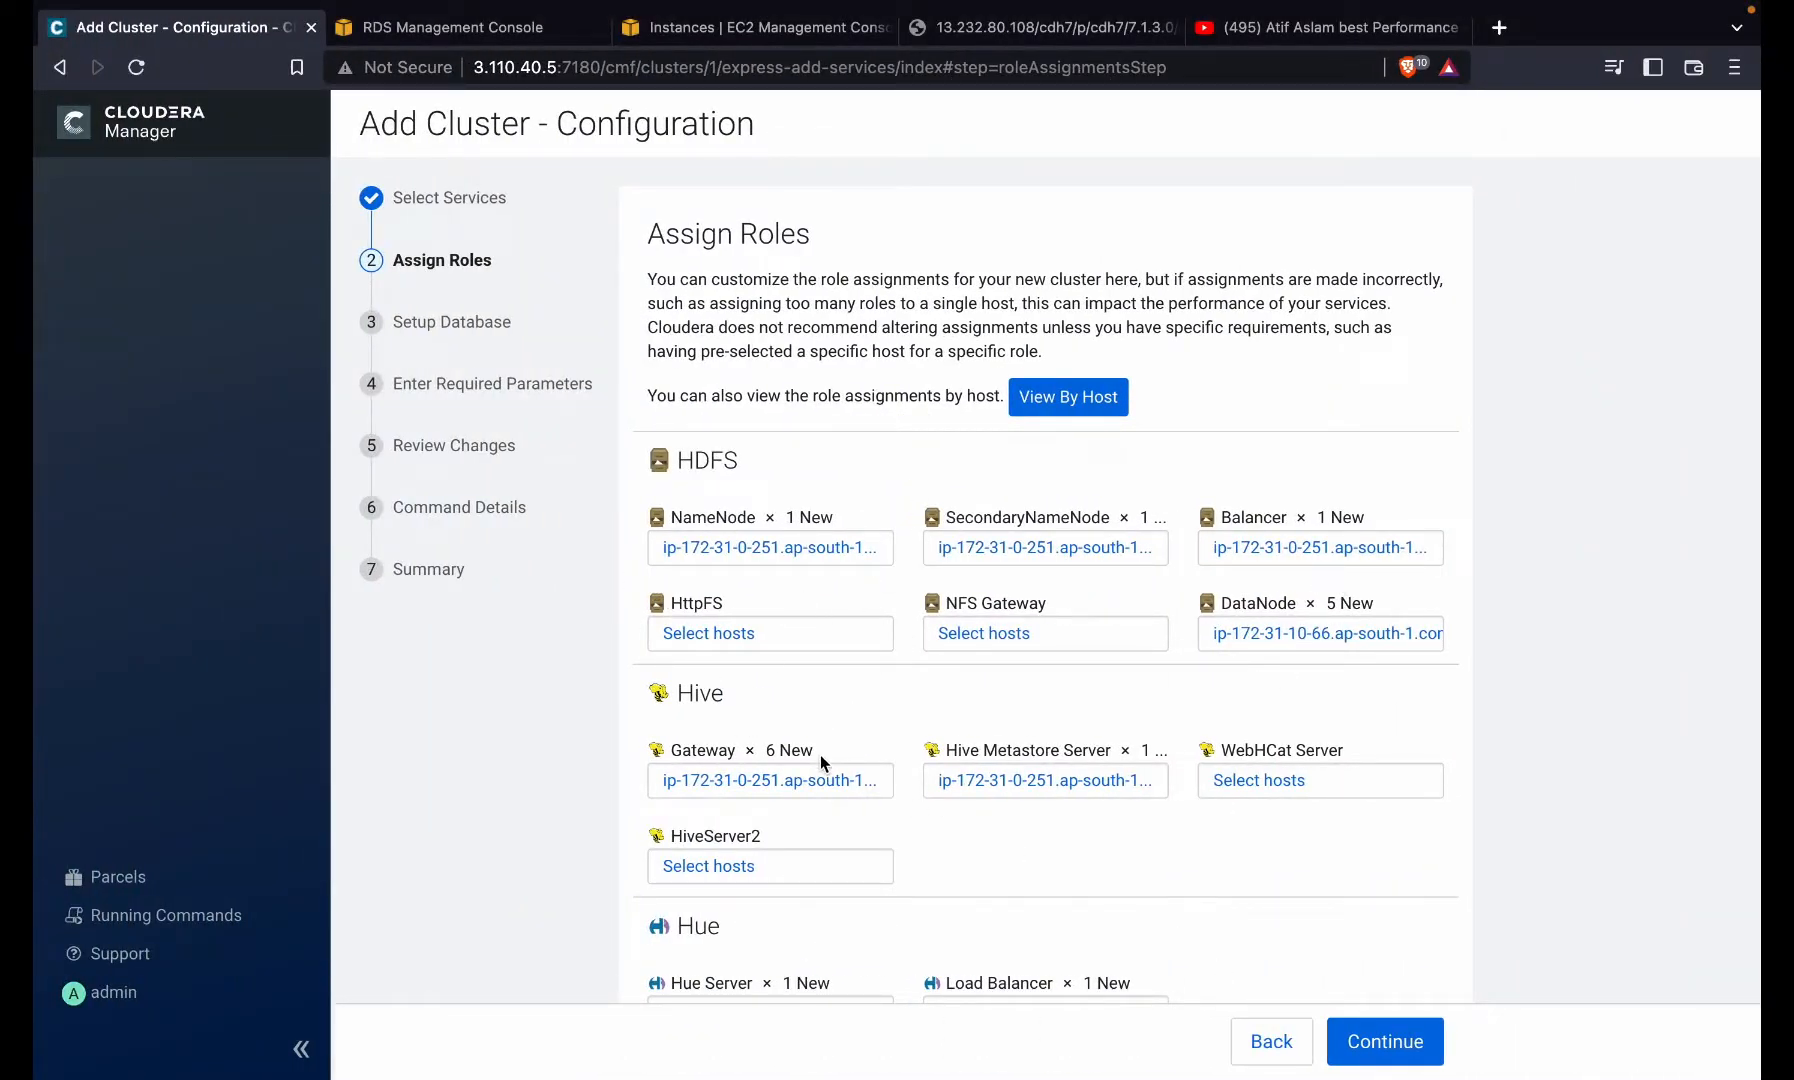
- Open the Service Monitor host selection listing all six hosts, with 172.31.0.251 chosen
scroll(820, 754, down, 3)
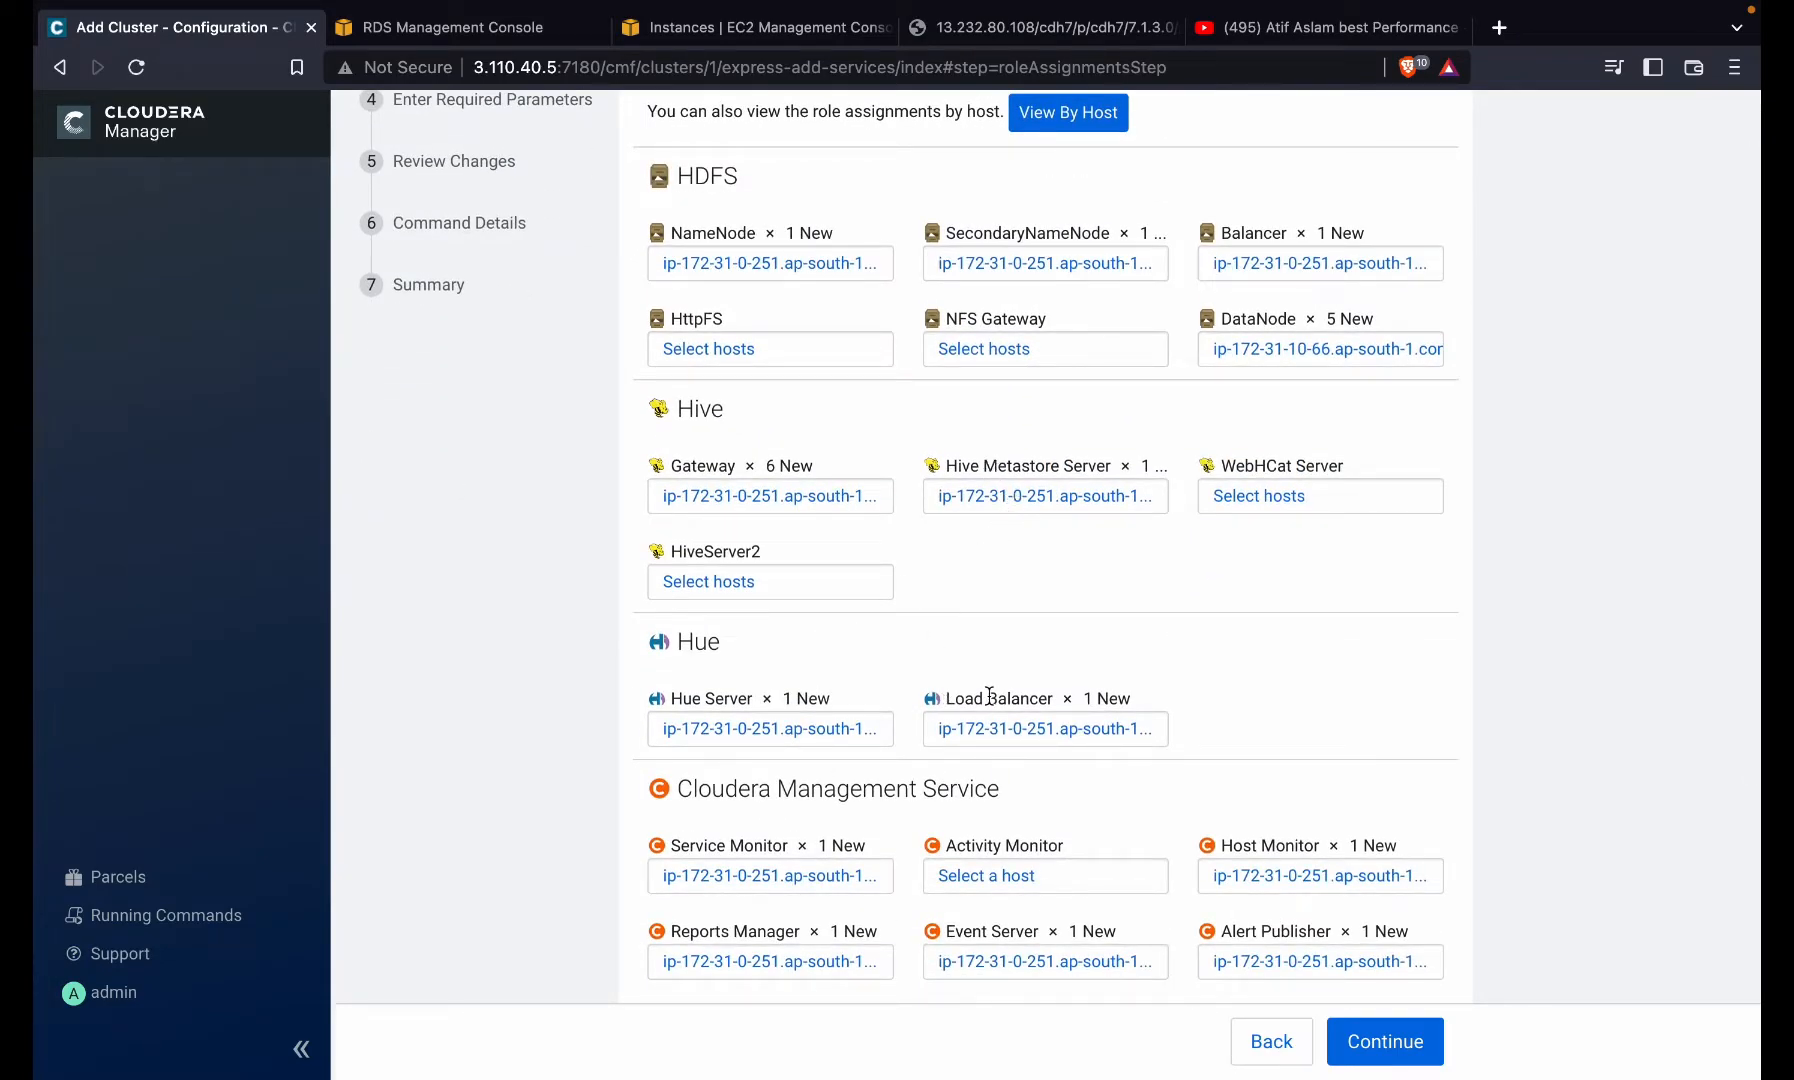
scroll(802, 533, up, 4)
scroll(802, 540, down, 7)
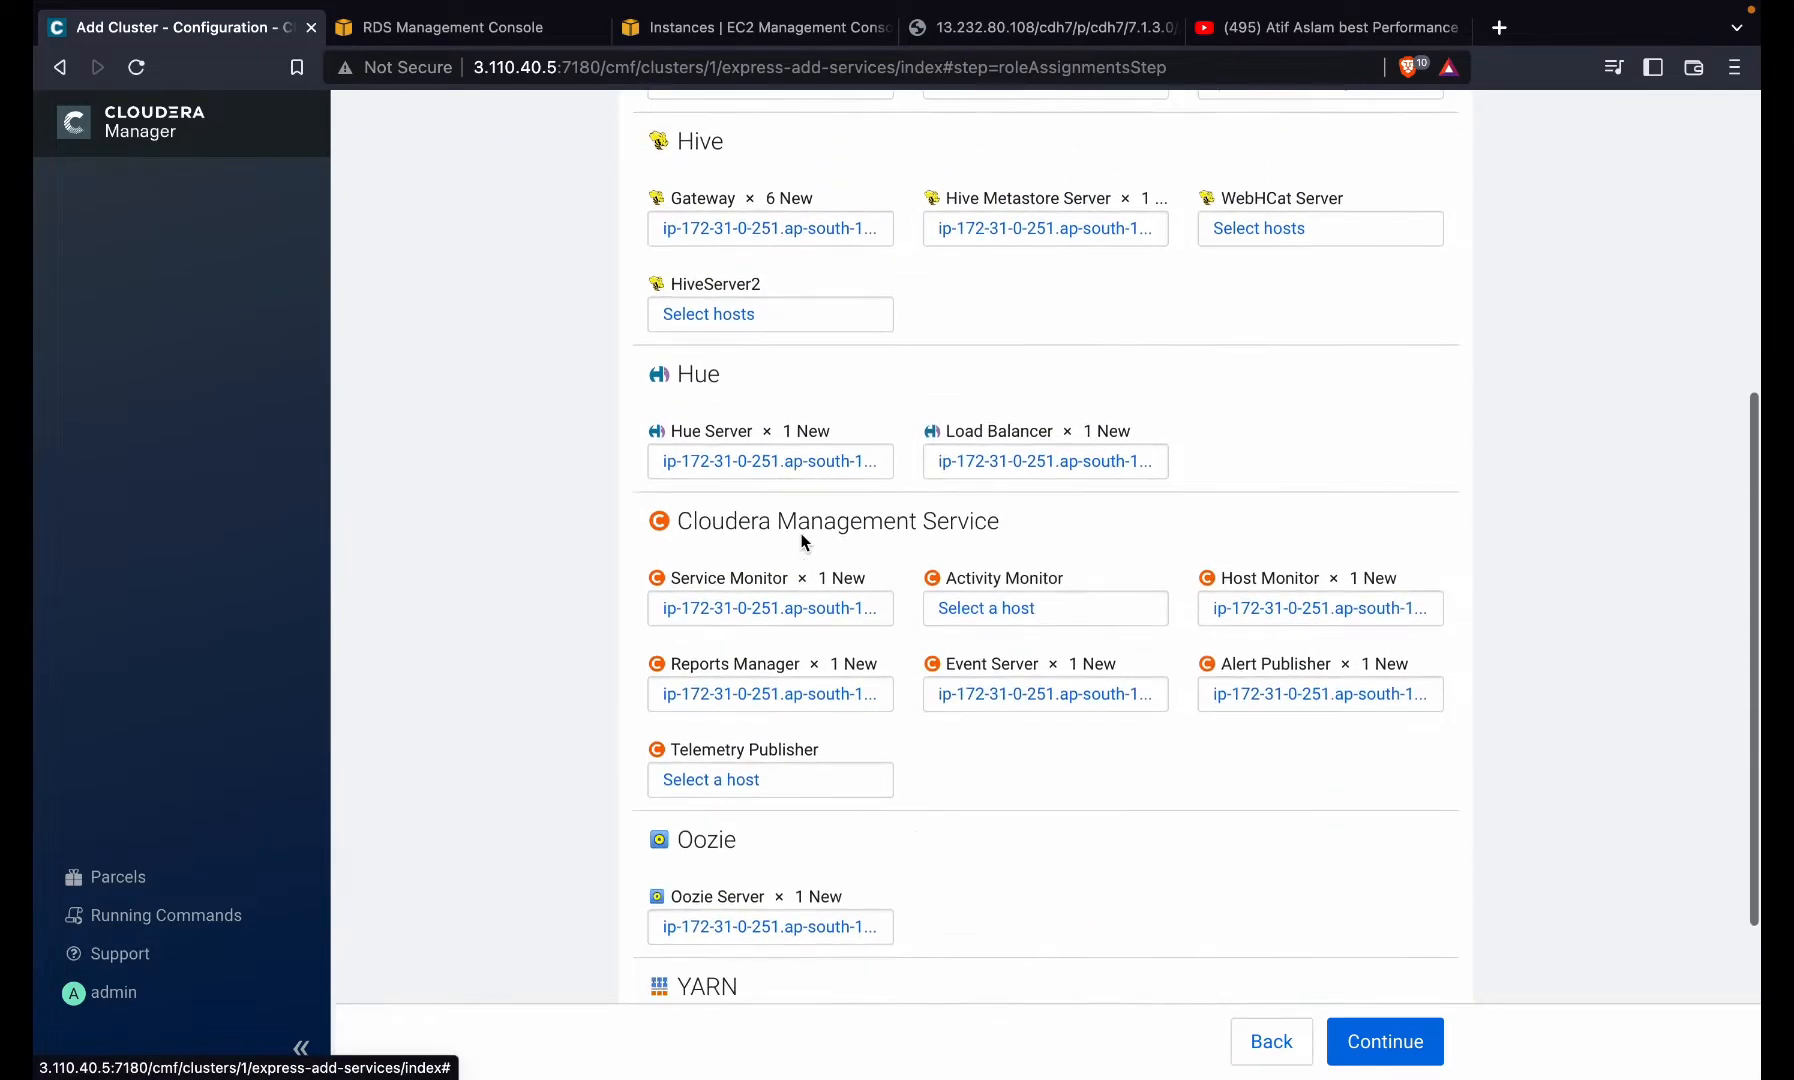
click(782, 606)
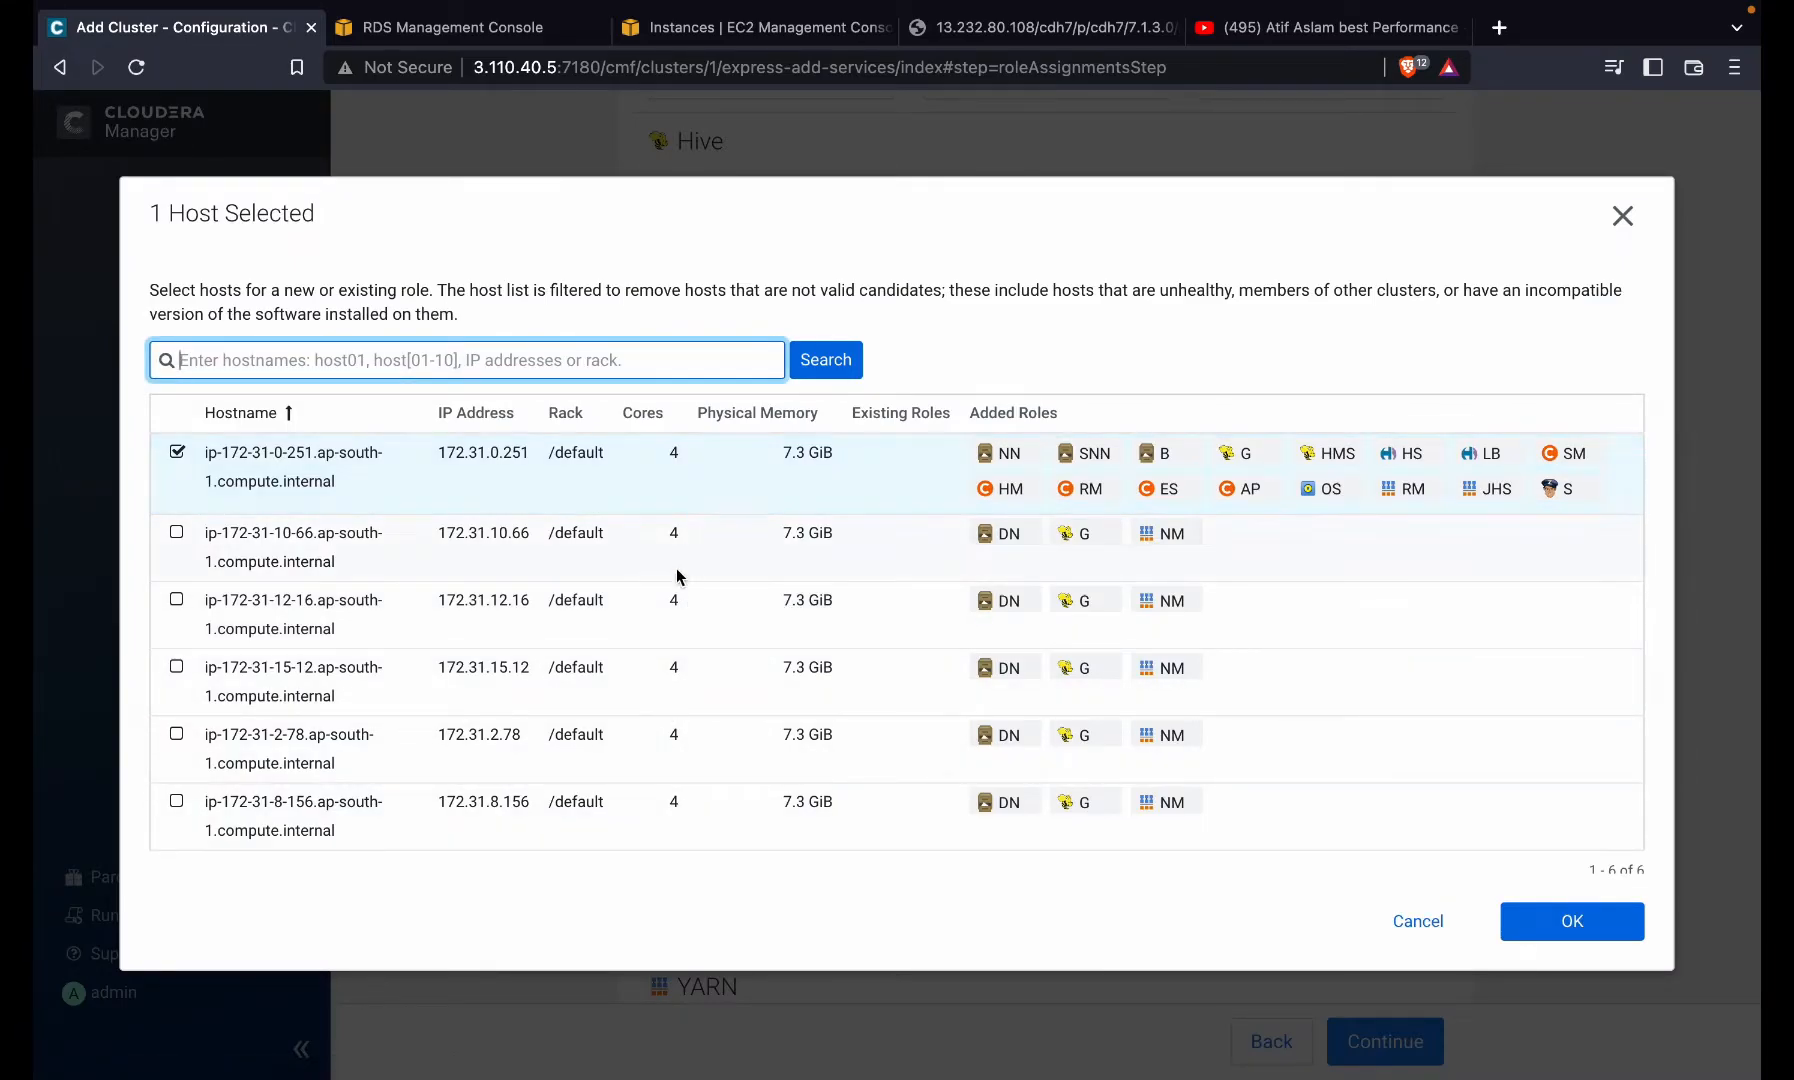
- Move Service Monitor, Host Monitor, Reports Manager, Event Server and Alert Publisher to host 15-12
click(641, 685)
click(1558, 923)
click(1228, 622)
click(640, 680)
click(1572, 921)
click(770, 693)
click(640, 680)
click(1572, 921)
click(1076, 693)
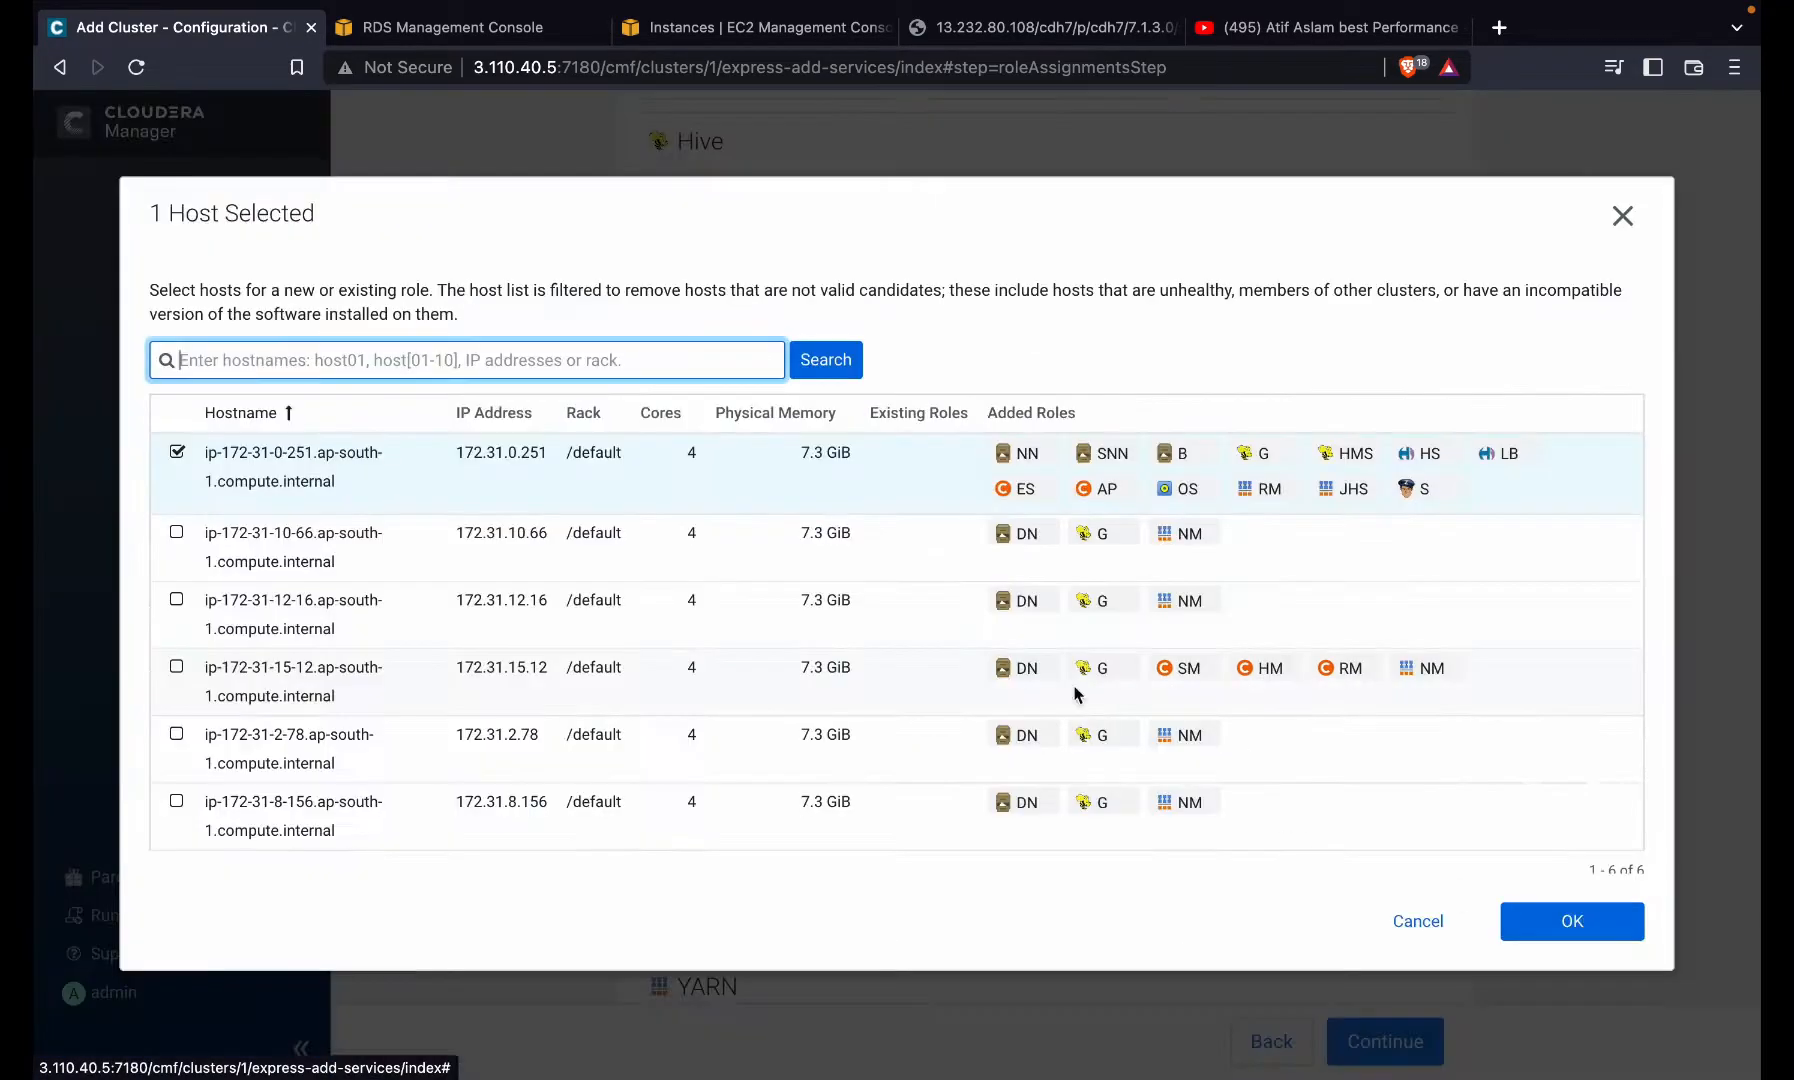
click(1076, 695)
click(1562, 922)
click(1372, 695)
click(1372, 692)
click(1622, 926)
- Remove host 15-12 from the all-hosts role and from the DataNodes
scroll(1100, 650, up, 6)
click(806, 548)
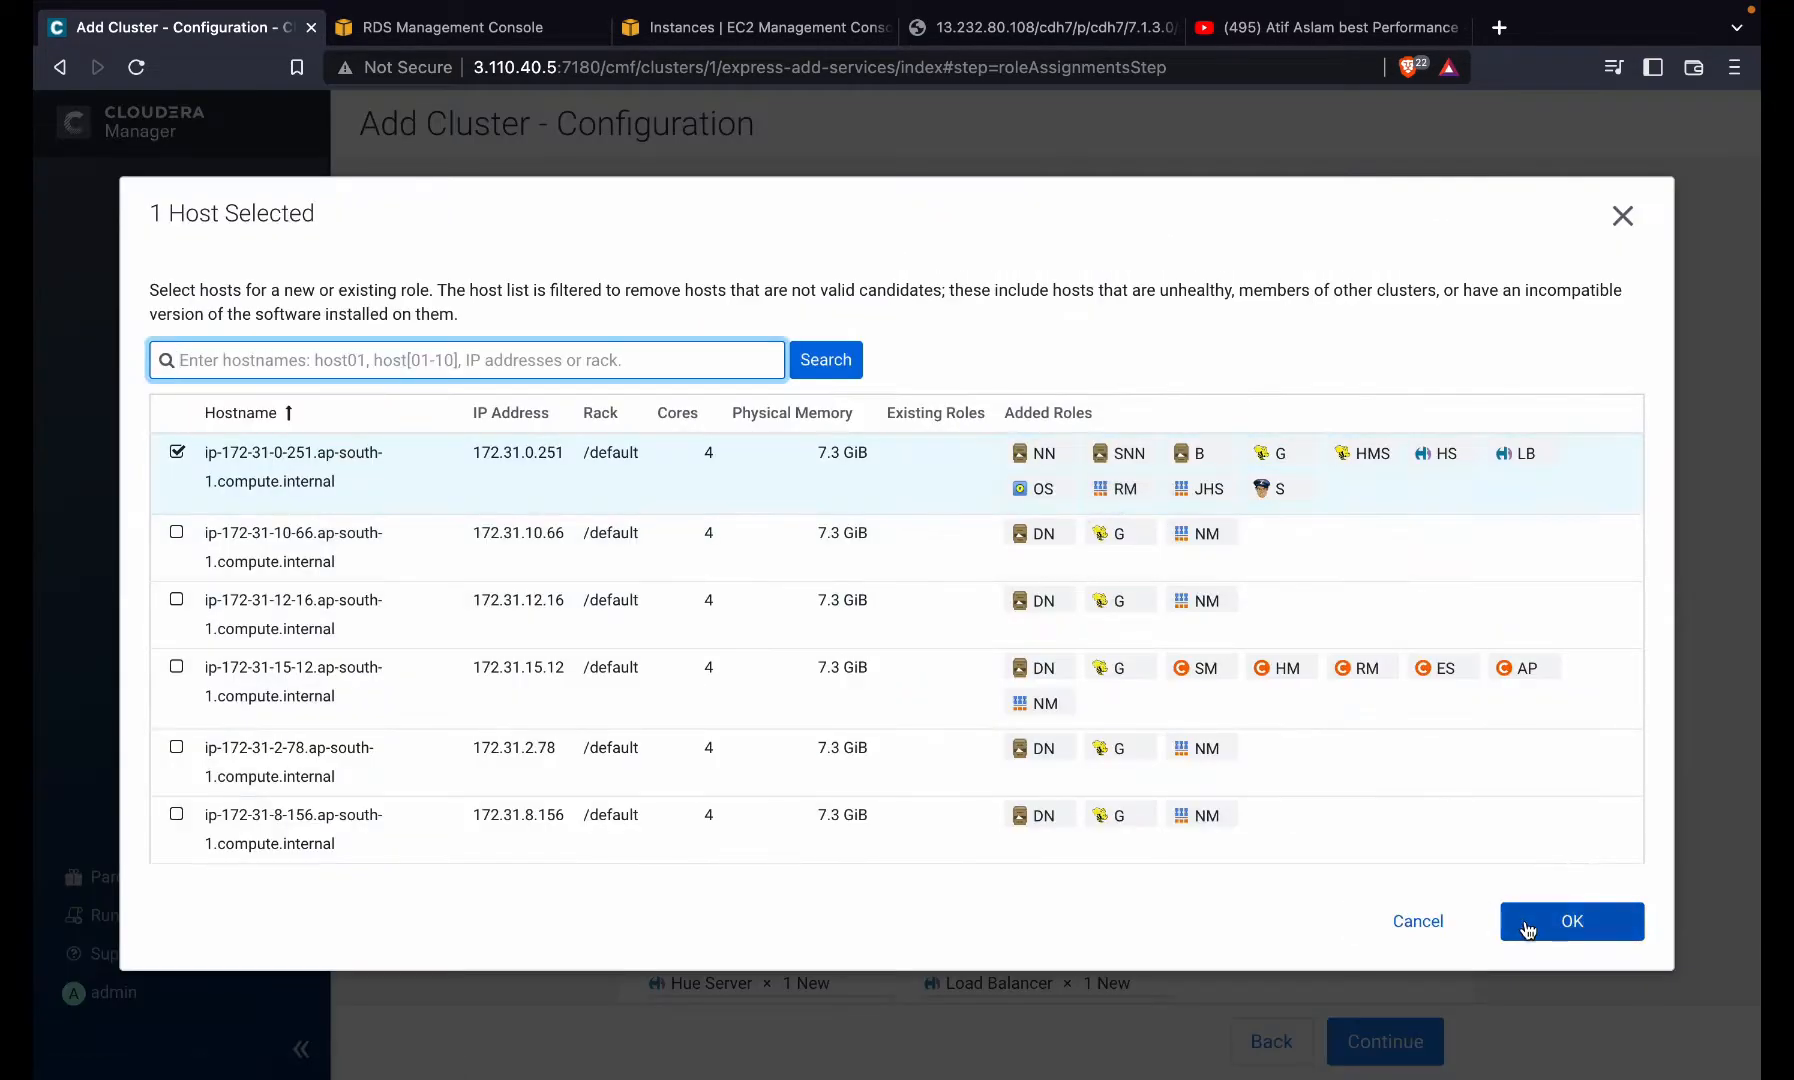
click(1588, 945)
scroll(833, 664, down, 2)
click(748, 572)
click(176, 705)
click(1572, 921)
click(1300, 416)
click(176, 705)
click(1572, 921)
- Choose a custom set of NodeManager hosts
scroll(800, 690, down, 6)
click(1386, 803)
click(1300, 918)
click(1572, 922)
scroll(844, 840, up, 9)
scroll(820, 675, down, 6)
scroll(802, 714, down, 3)
- Move ResourceManager and JobHistory Server to host 10-66
click(788, 791)
click(749, 532)
click(1570, 921)
click(1086, 797)
click(674, 557)
click(1572, 921)
- Set the ZooKeeper servers to 12-16, 2-78 and 8-156, dropping 0-251
click(829, 958)
click(771, 669)
click(765, 787)
click(755, 854)
click(705, 541)
click(1584, 938)
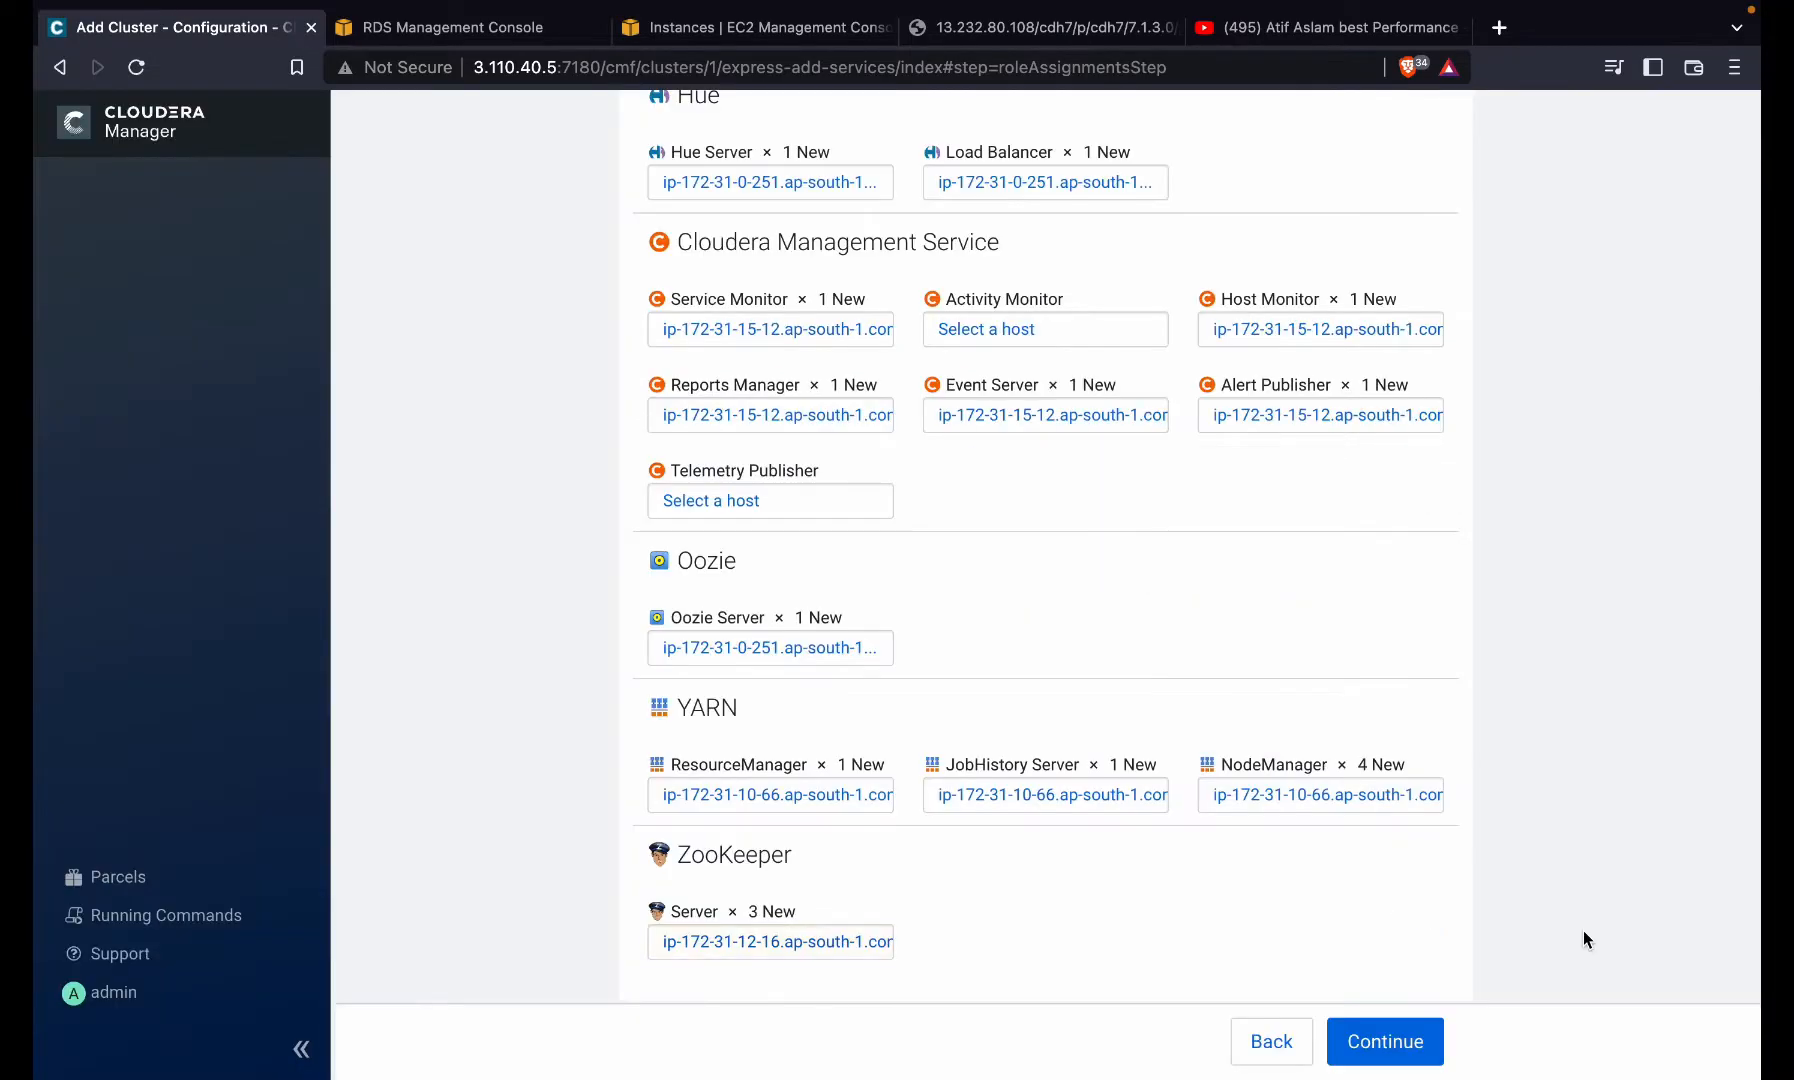
- Limit DataNode to three hosts and drop 10-66 from the NodeManagers, leaving three
scroll(922, 562, up, 7)
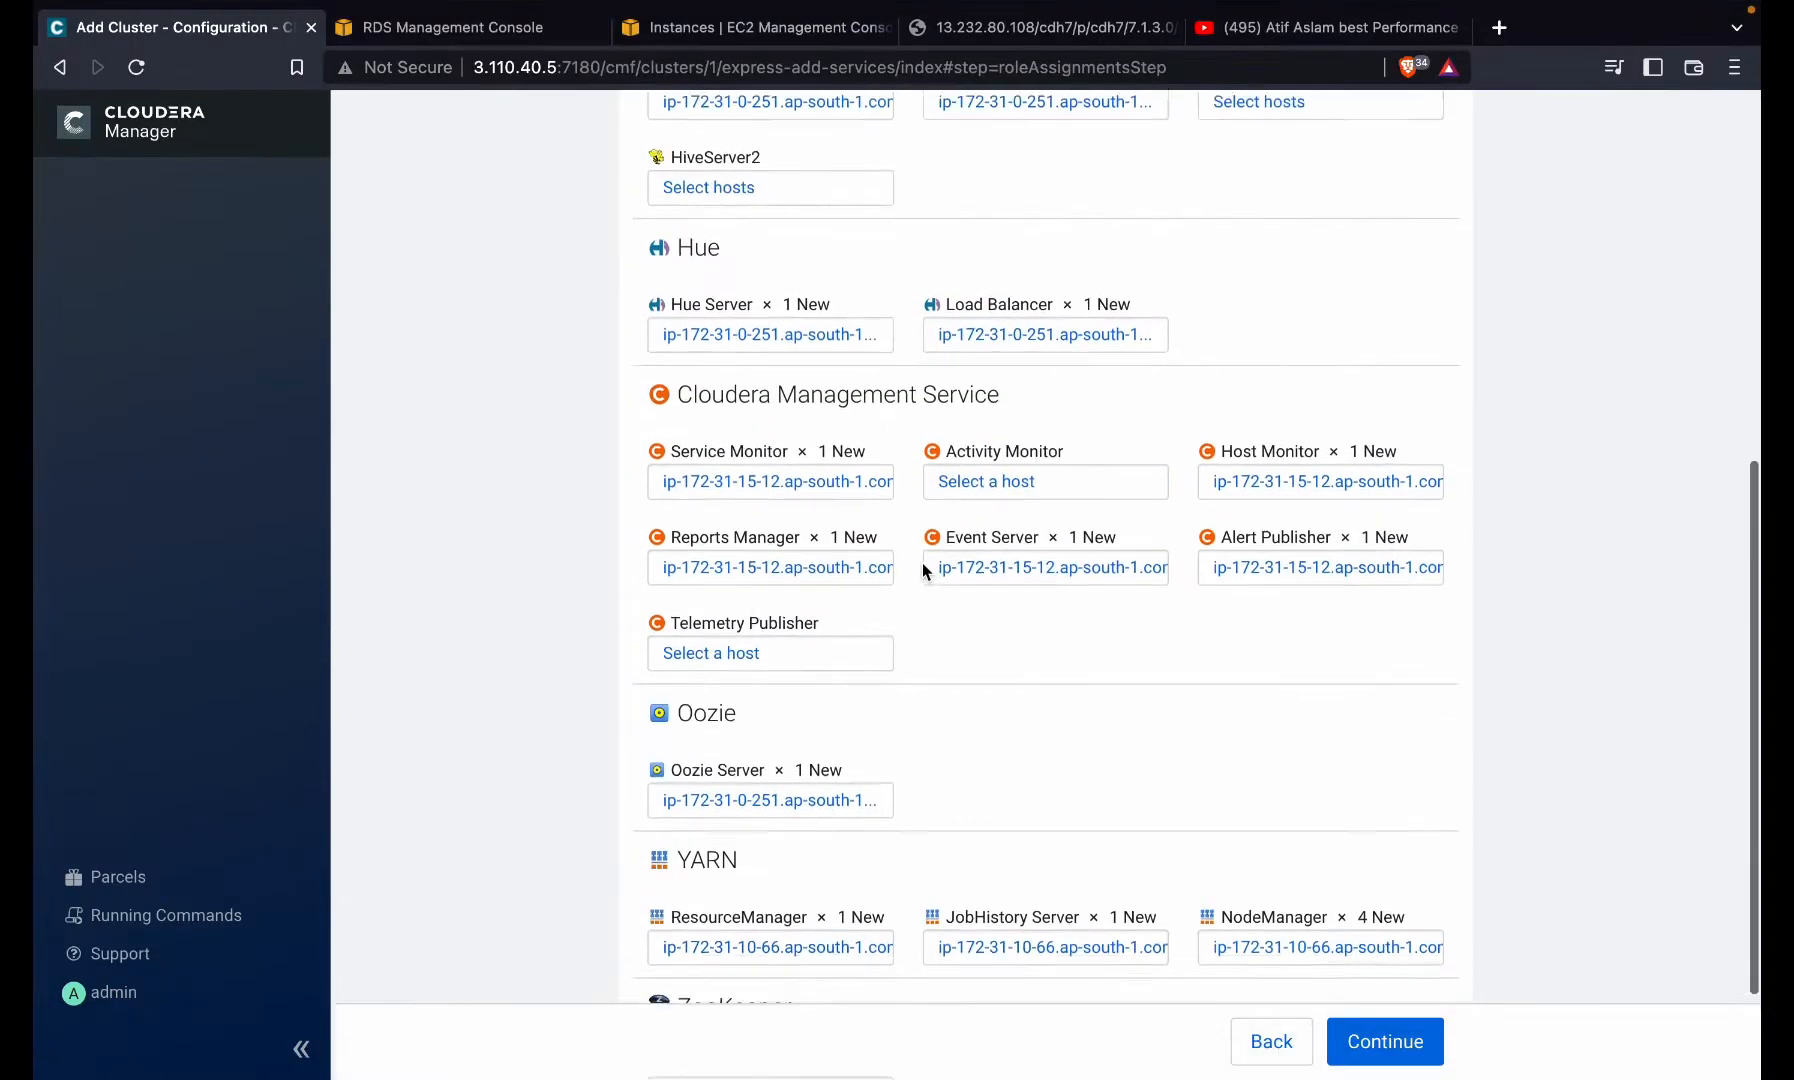
click(1250, 466)
click(1247, 559)
click(1540, 922)
scroll(1261, 692, down, 5)
scroll(1261, 692, down, 2)
click(1320, 800)
click(1245, 920)
click(484, 566)
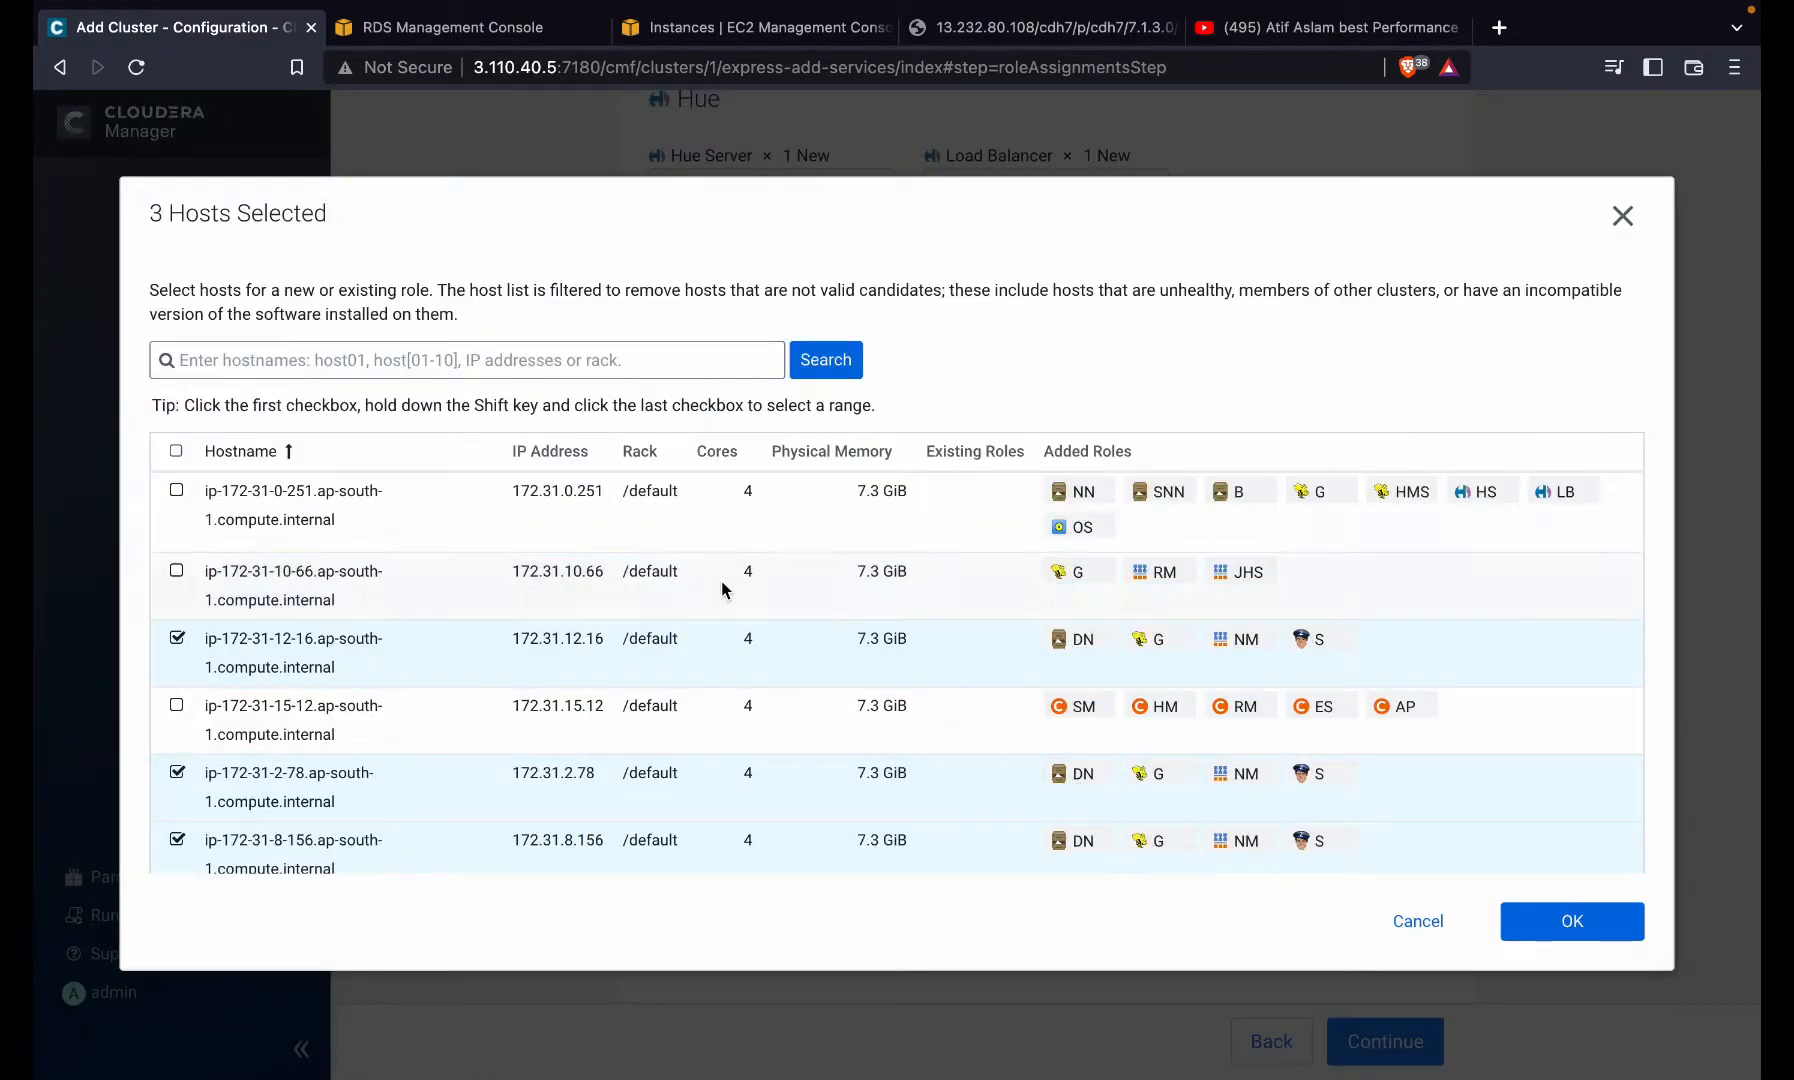
click(1590, 928)
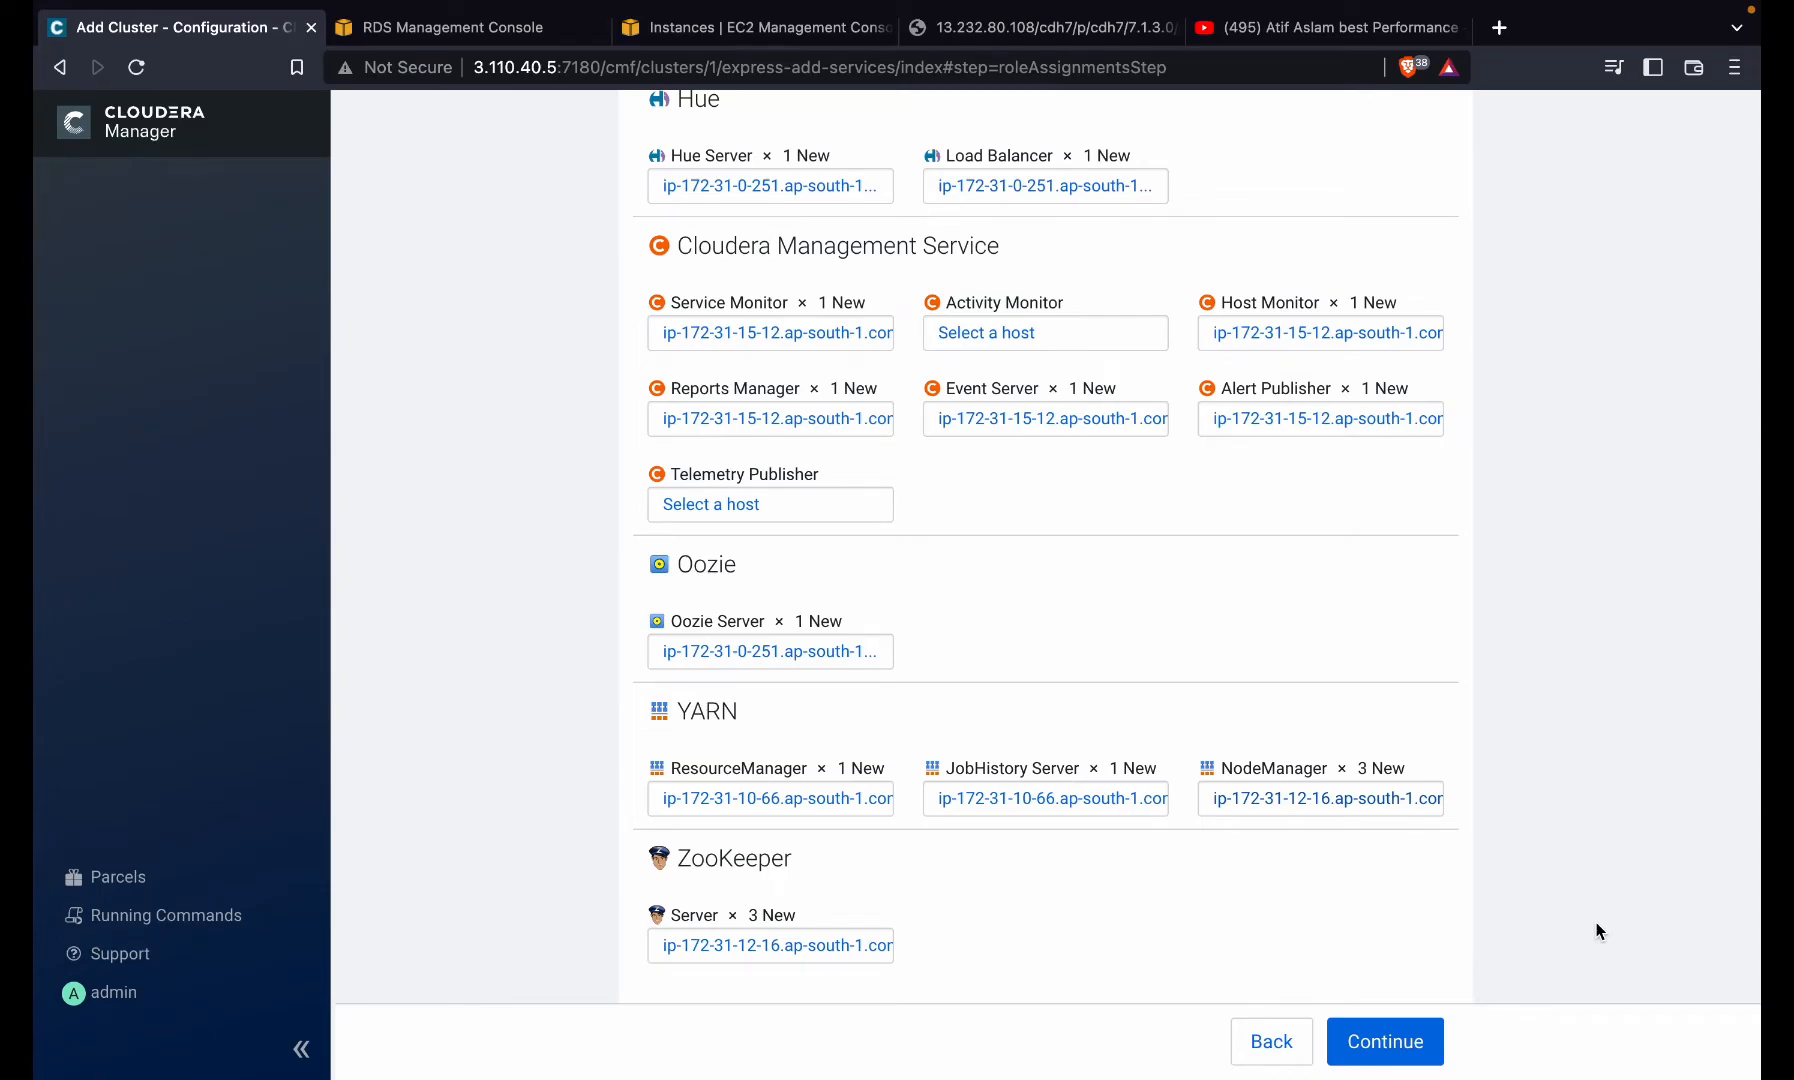
- Keep the Hive Gateway hosts without 15-12 and continue to Setup Database
scroll(1598, 930, up, 8)
scroll(1385, 682, down, 2)
click(840, 562)
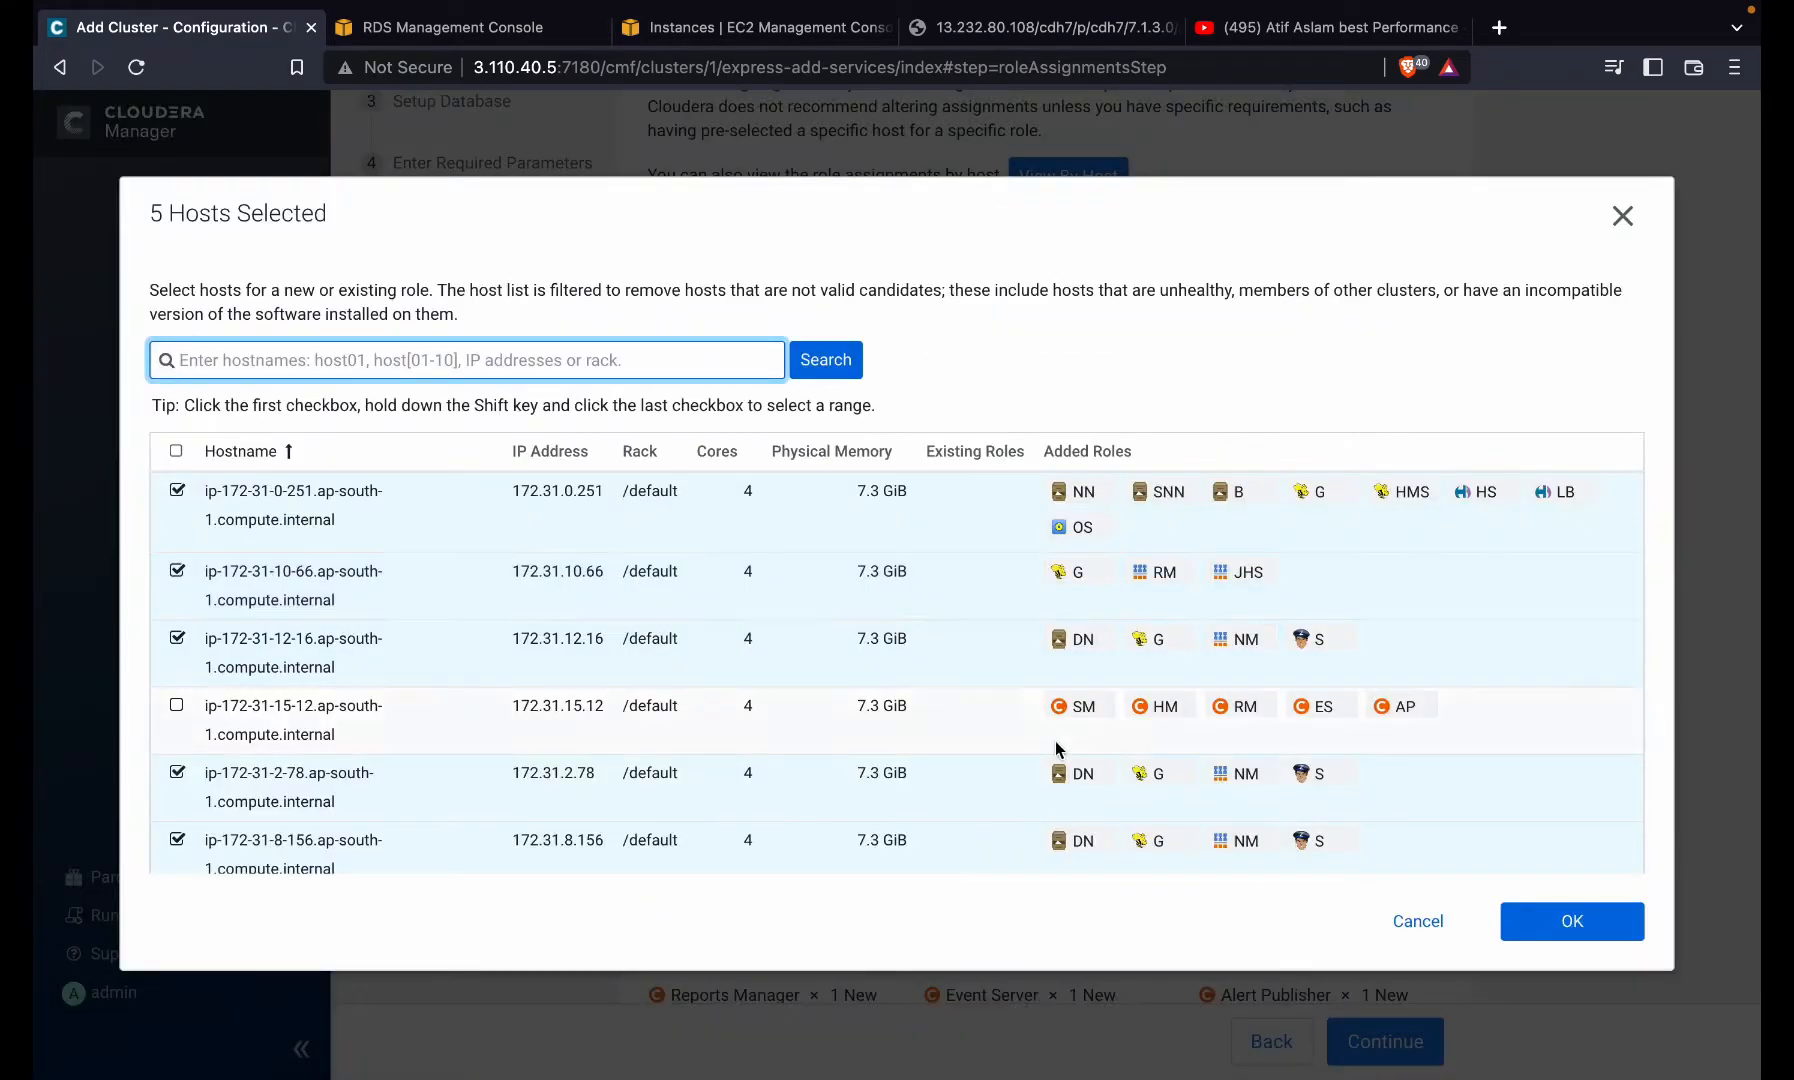
click(1570, 921)
click(1405, 1040)
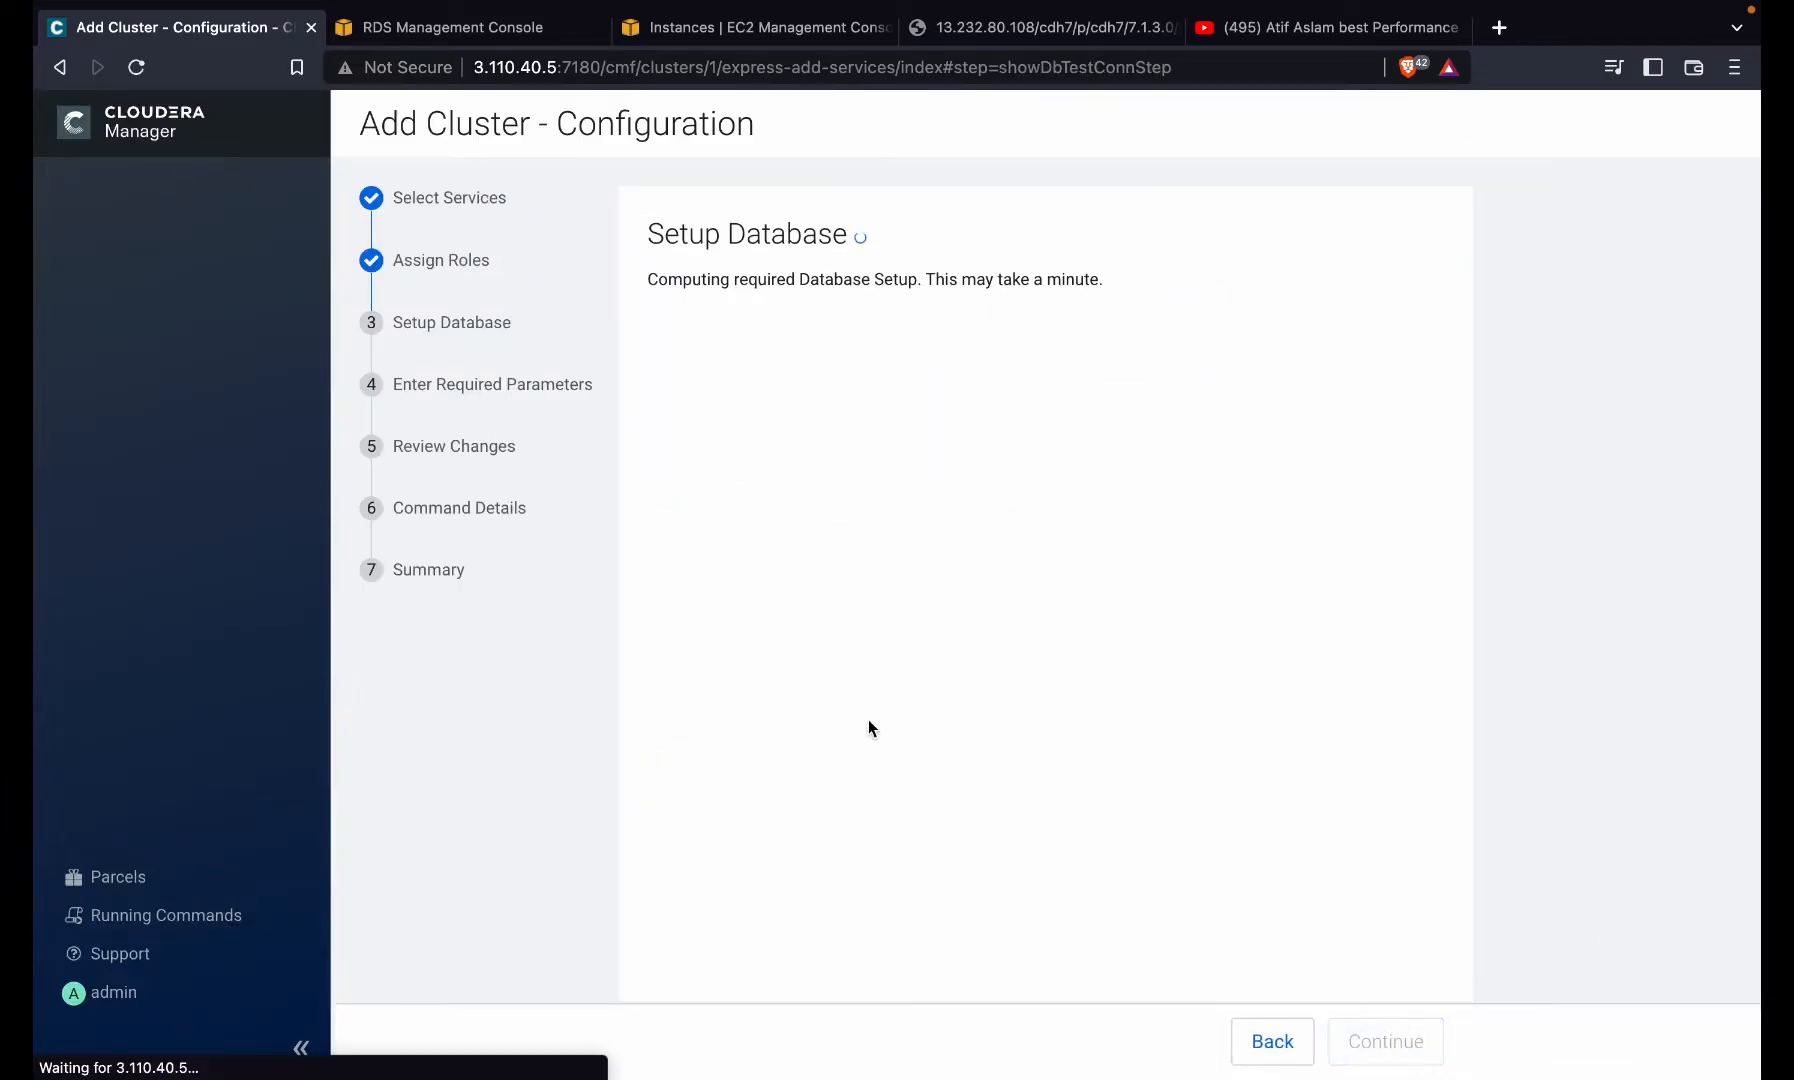
- Name the Hive database hive, and the Reports Manager database and username rman
click(1137, 431)
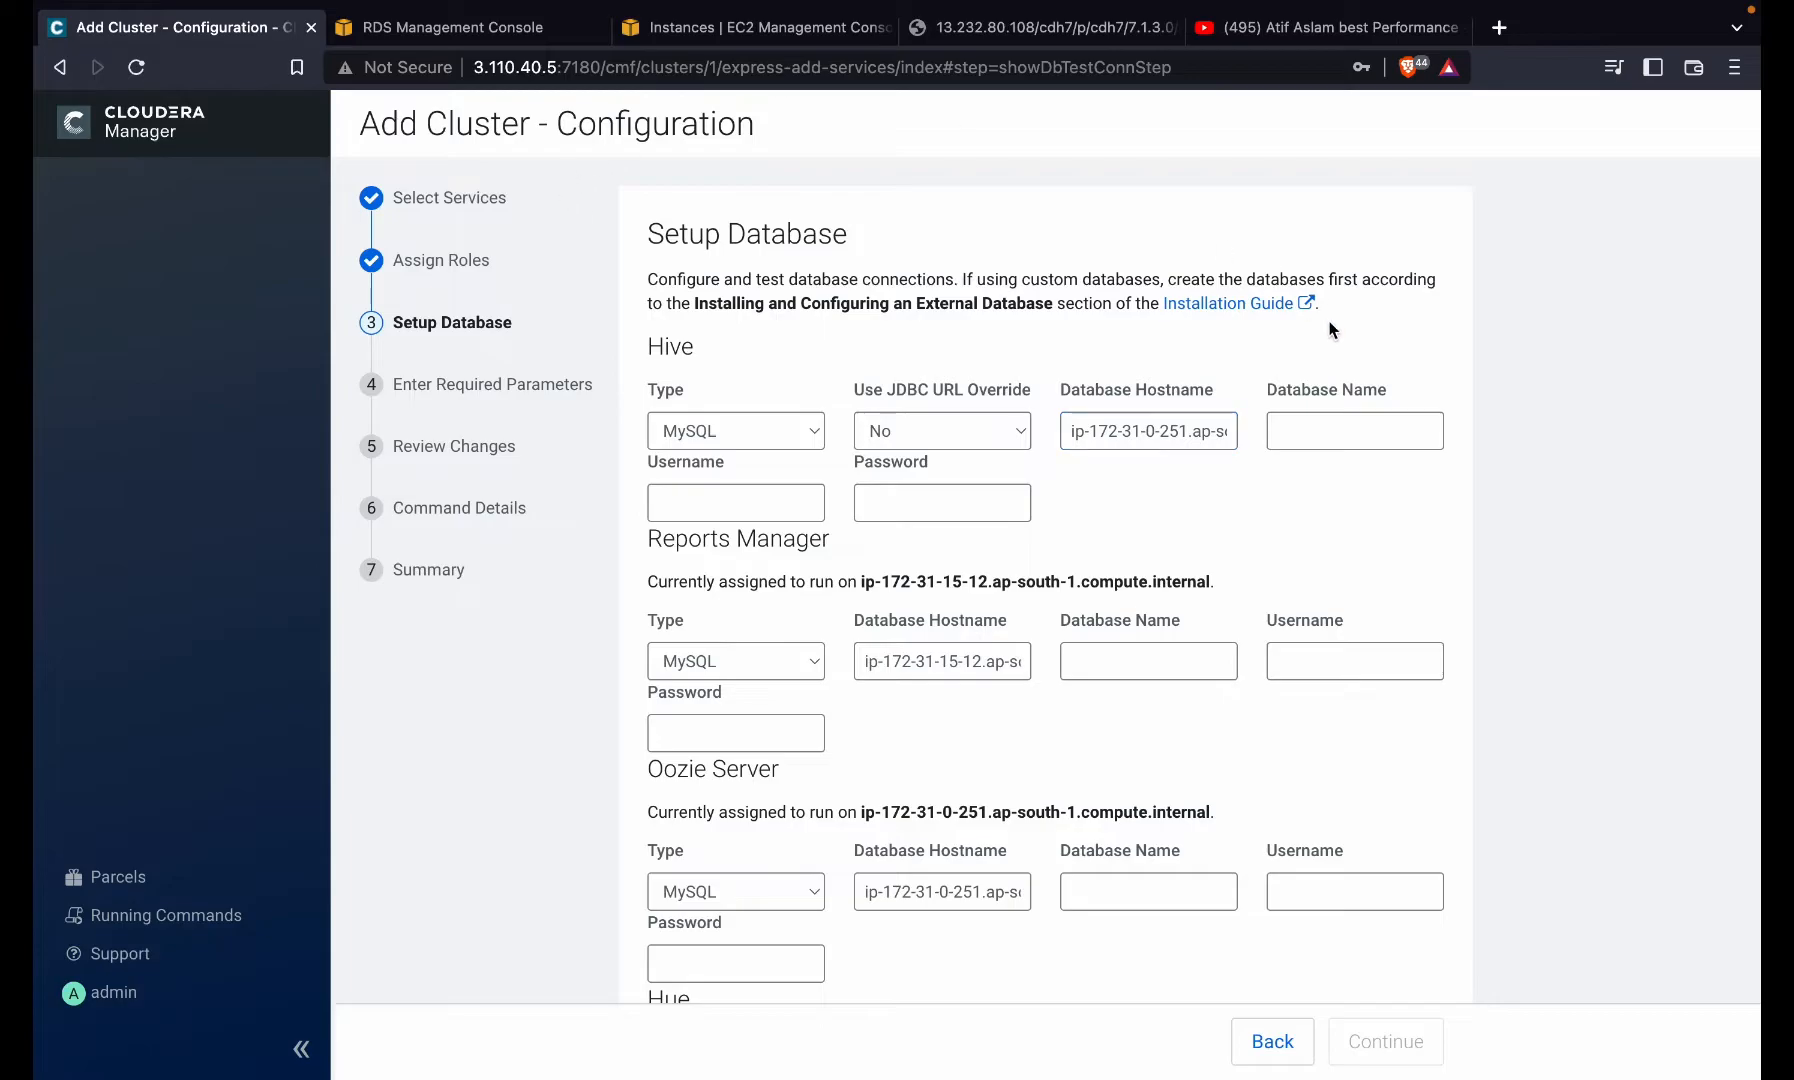
click(898, 328)
double_click(1103, 431)
click(1318, 445)
text(hive)
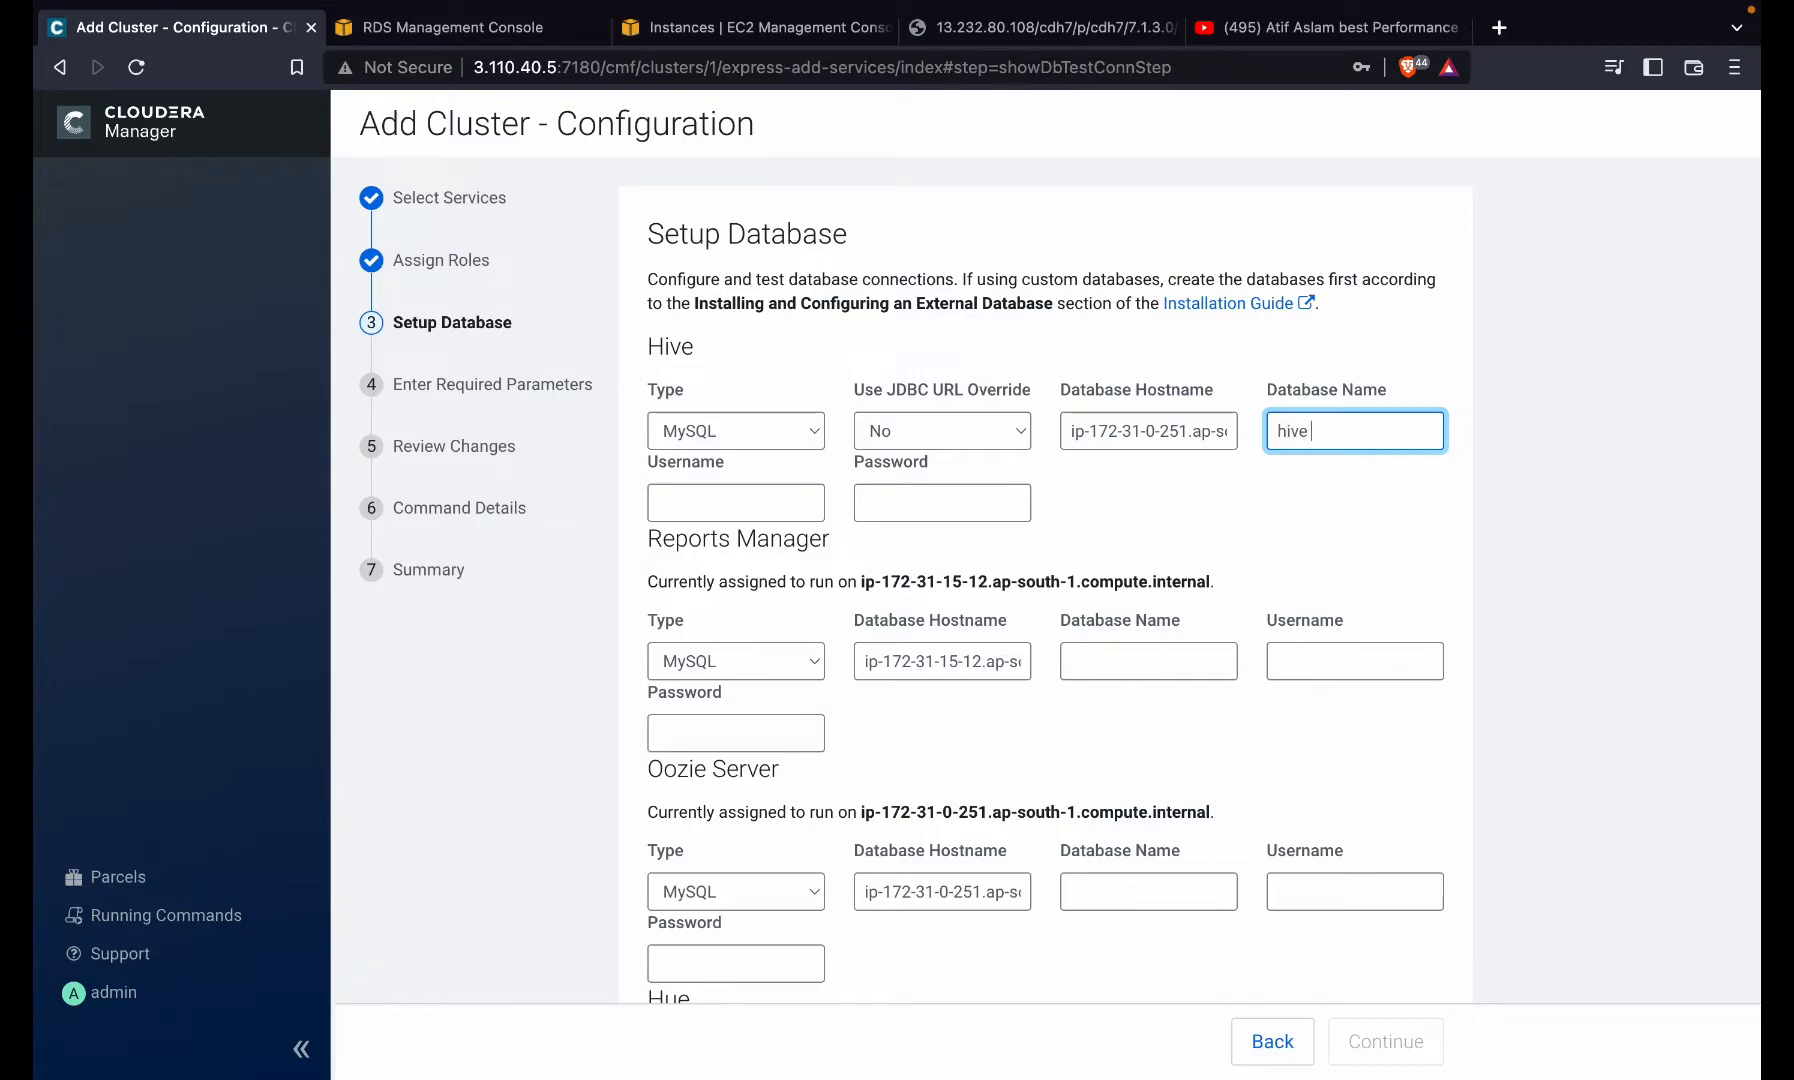
key(Tab)
key(Tab)
key(Tab)
key(Tab)
key(Tab)
text(rman)
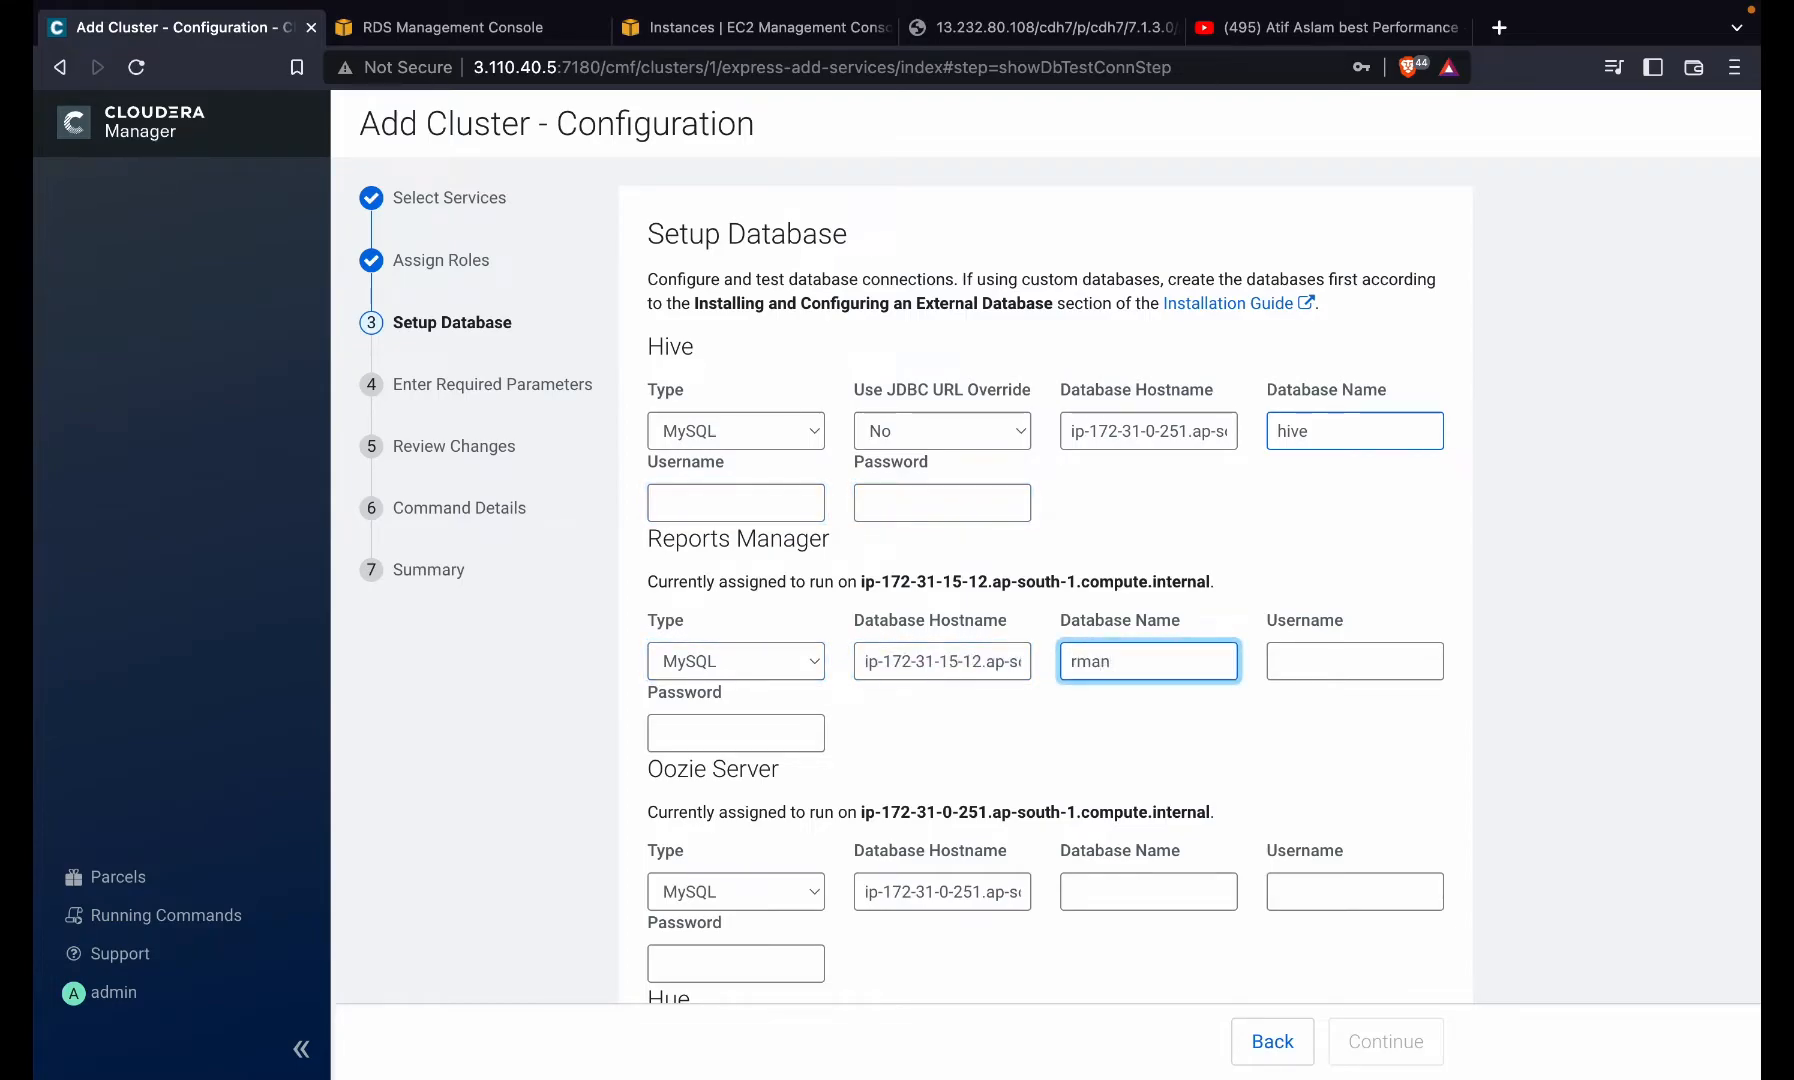
key(Tab)
text(rman)
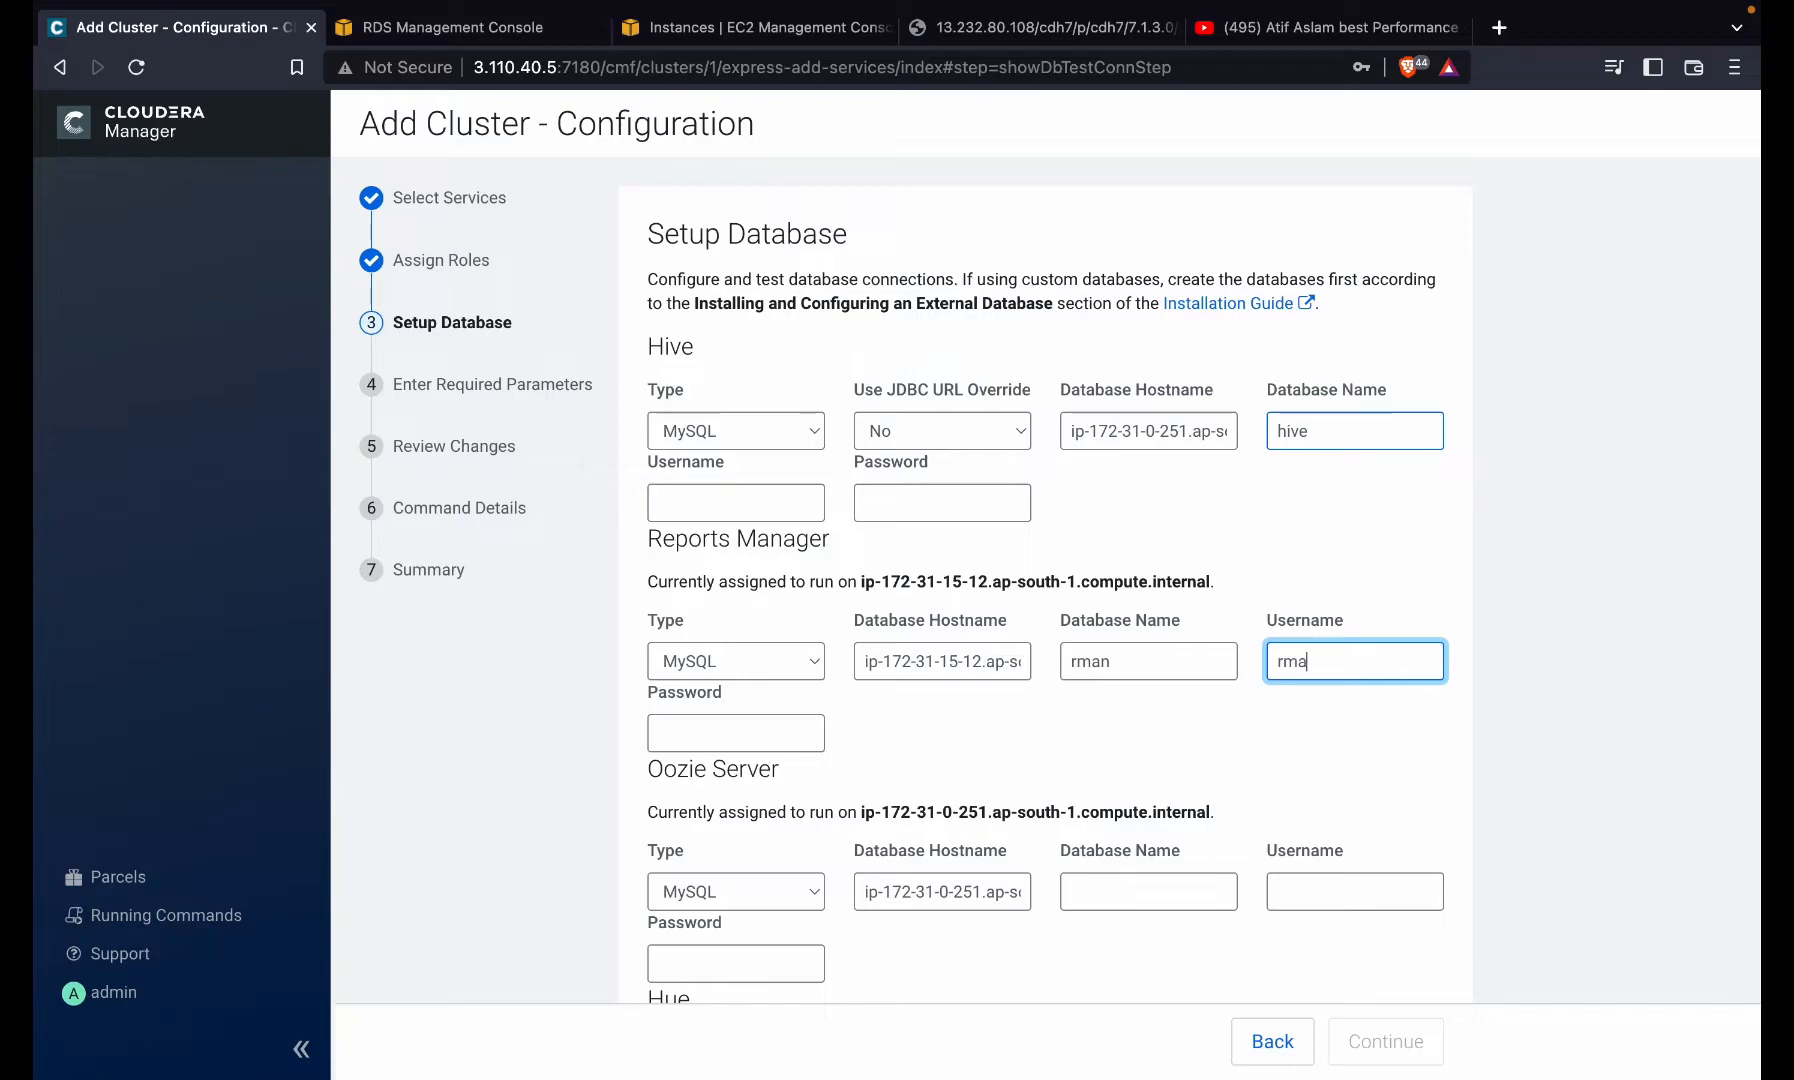
- Enter oozie as Oozie database name and username, and hue for Hue
key(Tab)
key(Tab)
key(Tab)
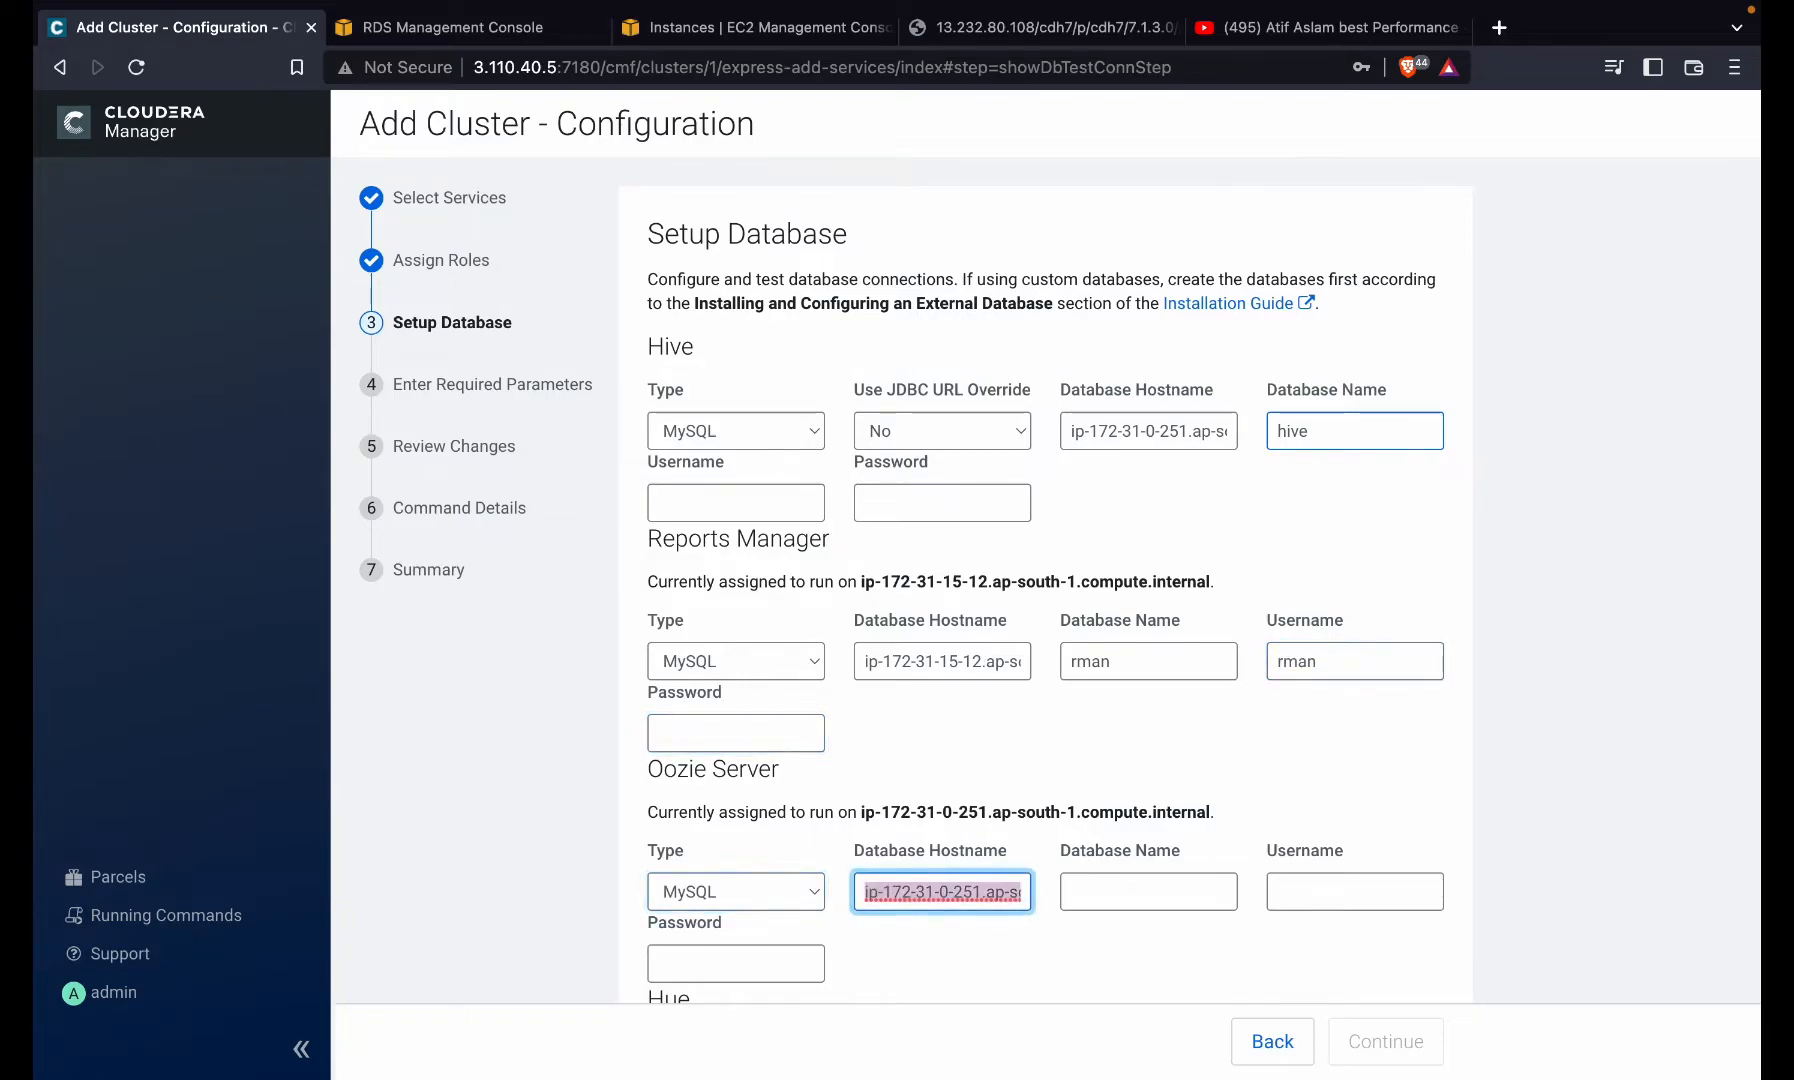
key(Tab)
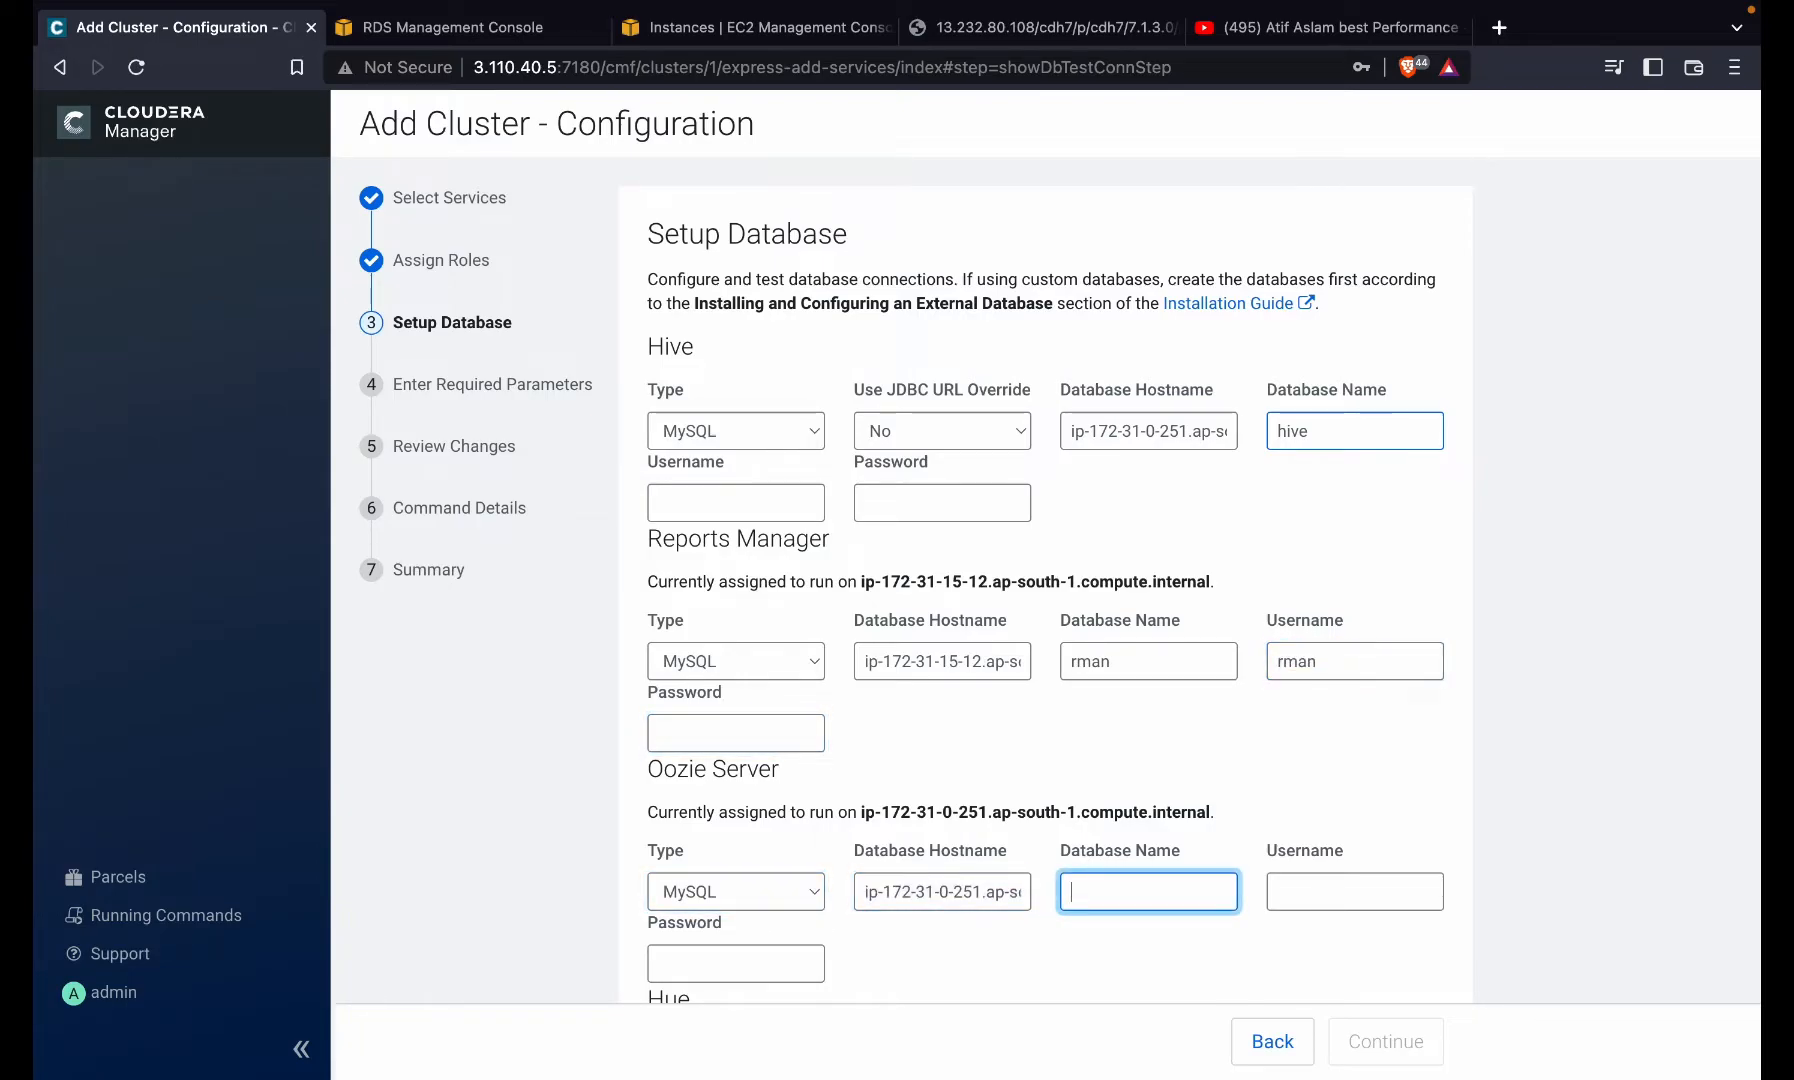
text(oozie)
scroll(1336, 470, down, 3)
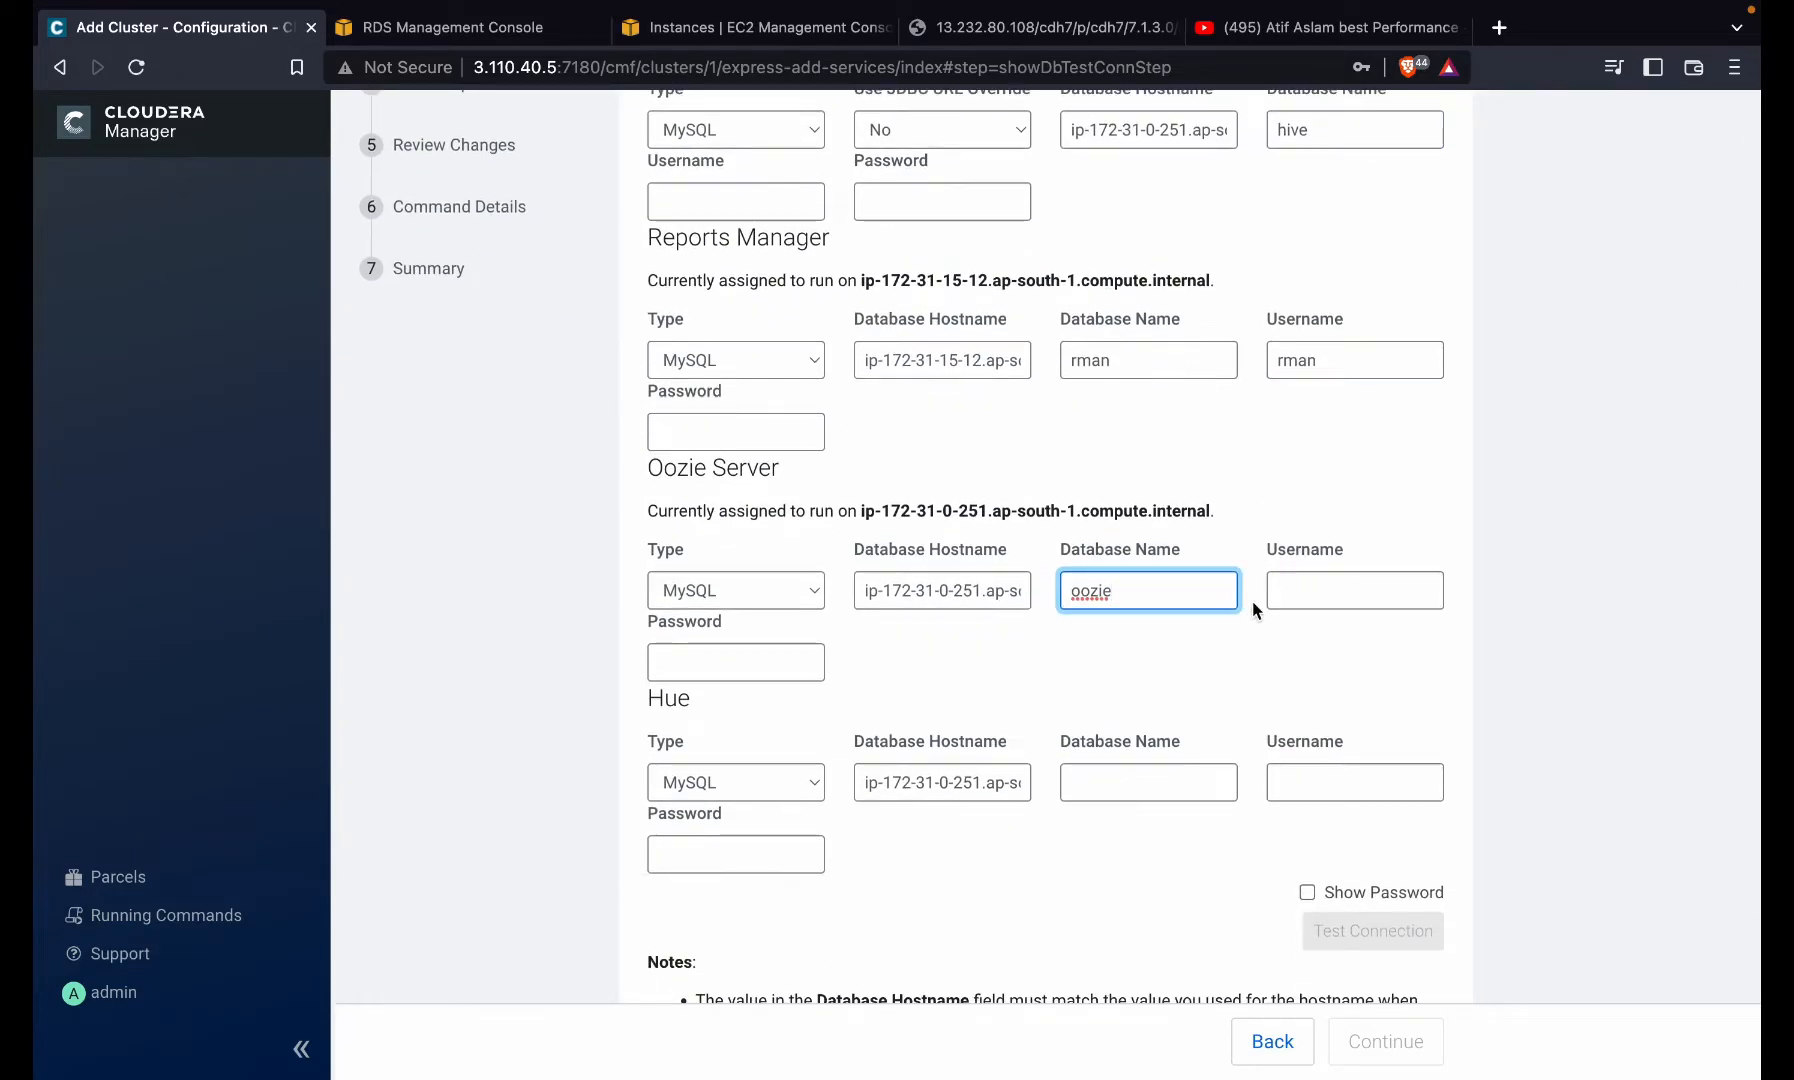
click(1343, 590)
text(oozi)
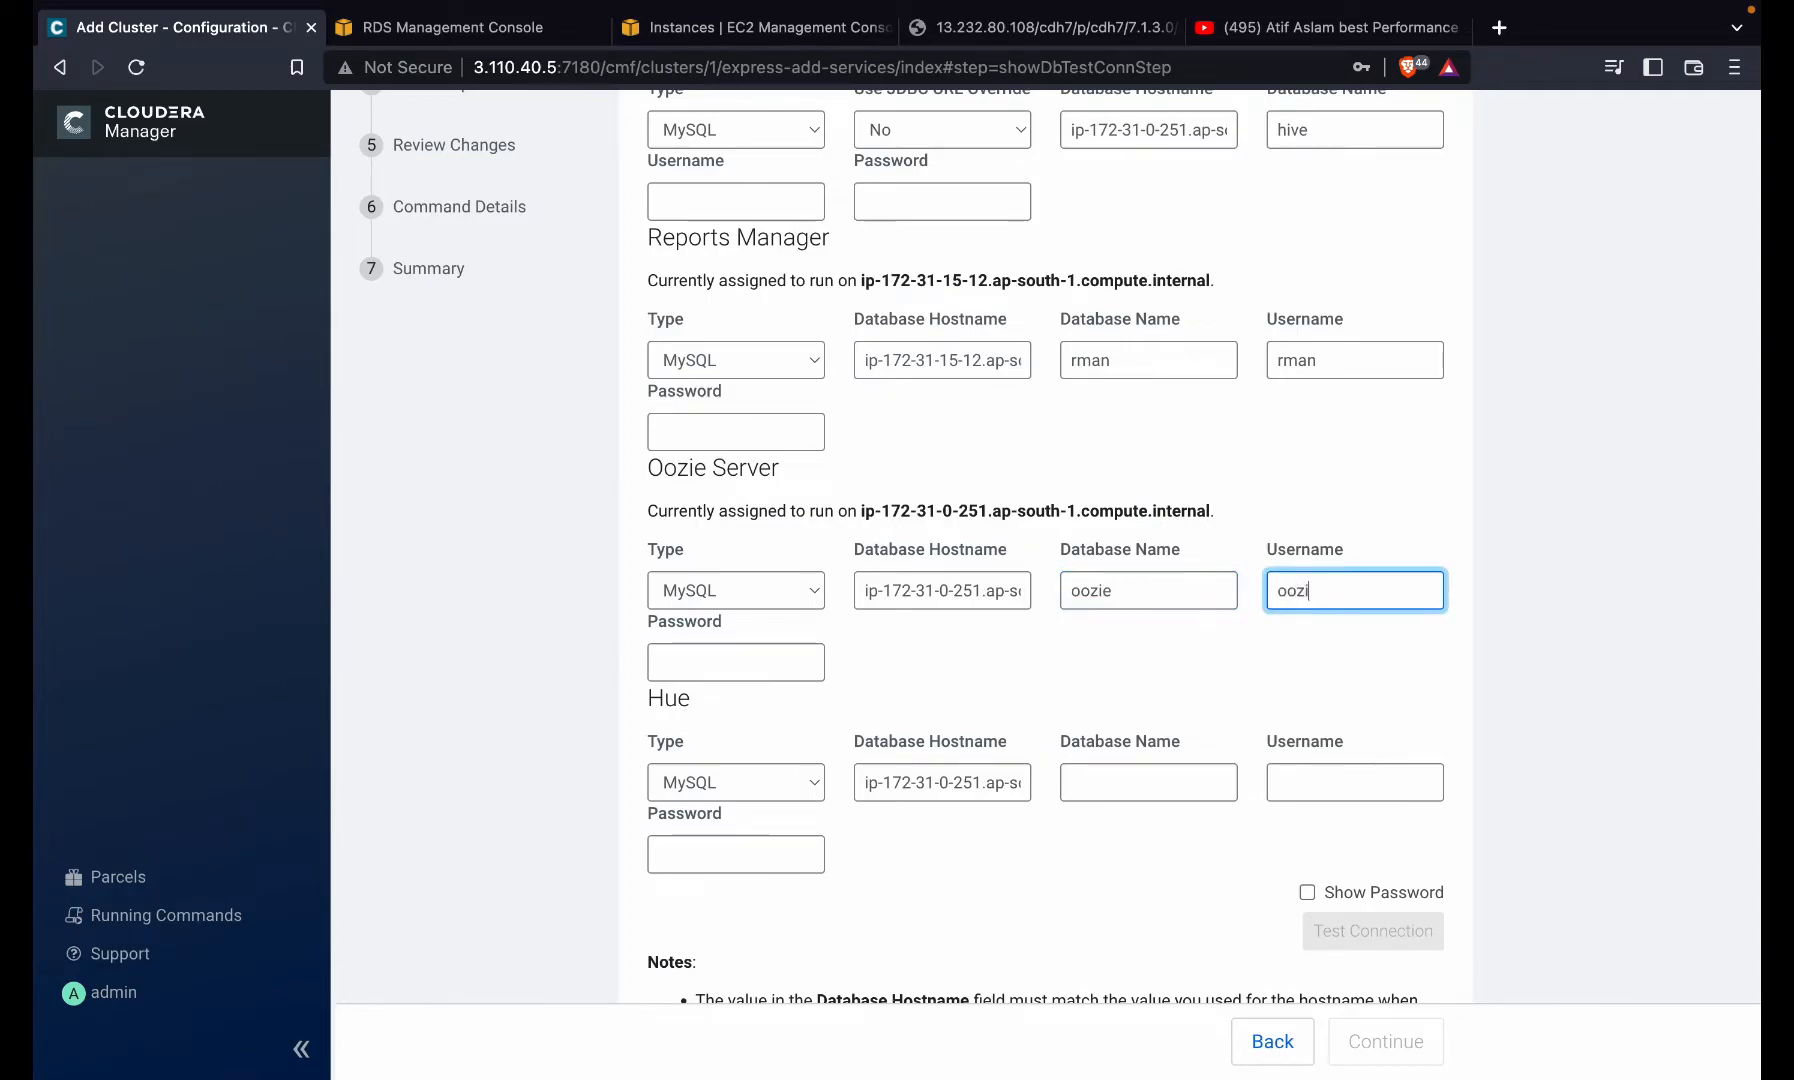
click(1110, 765)
text(hue)
click(1301, 784)
text(hue)
click(765, 855)
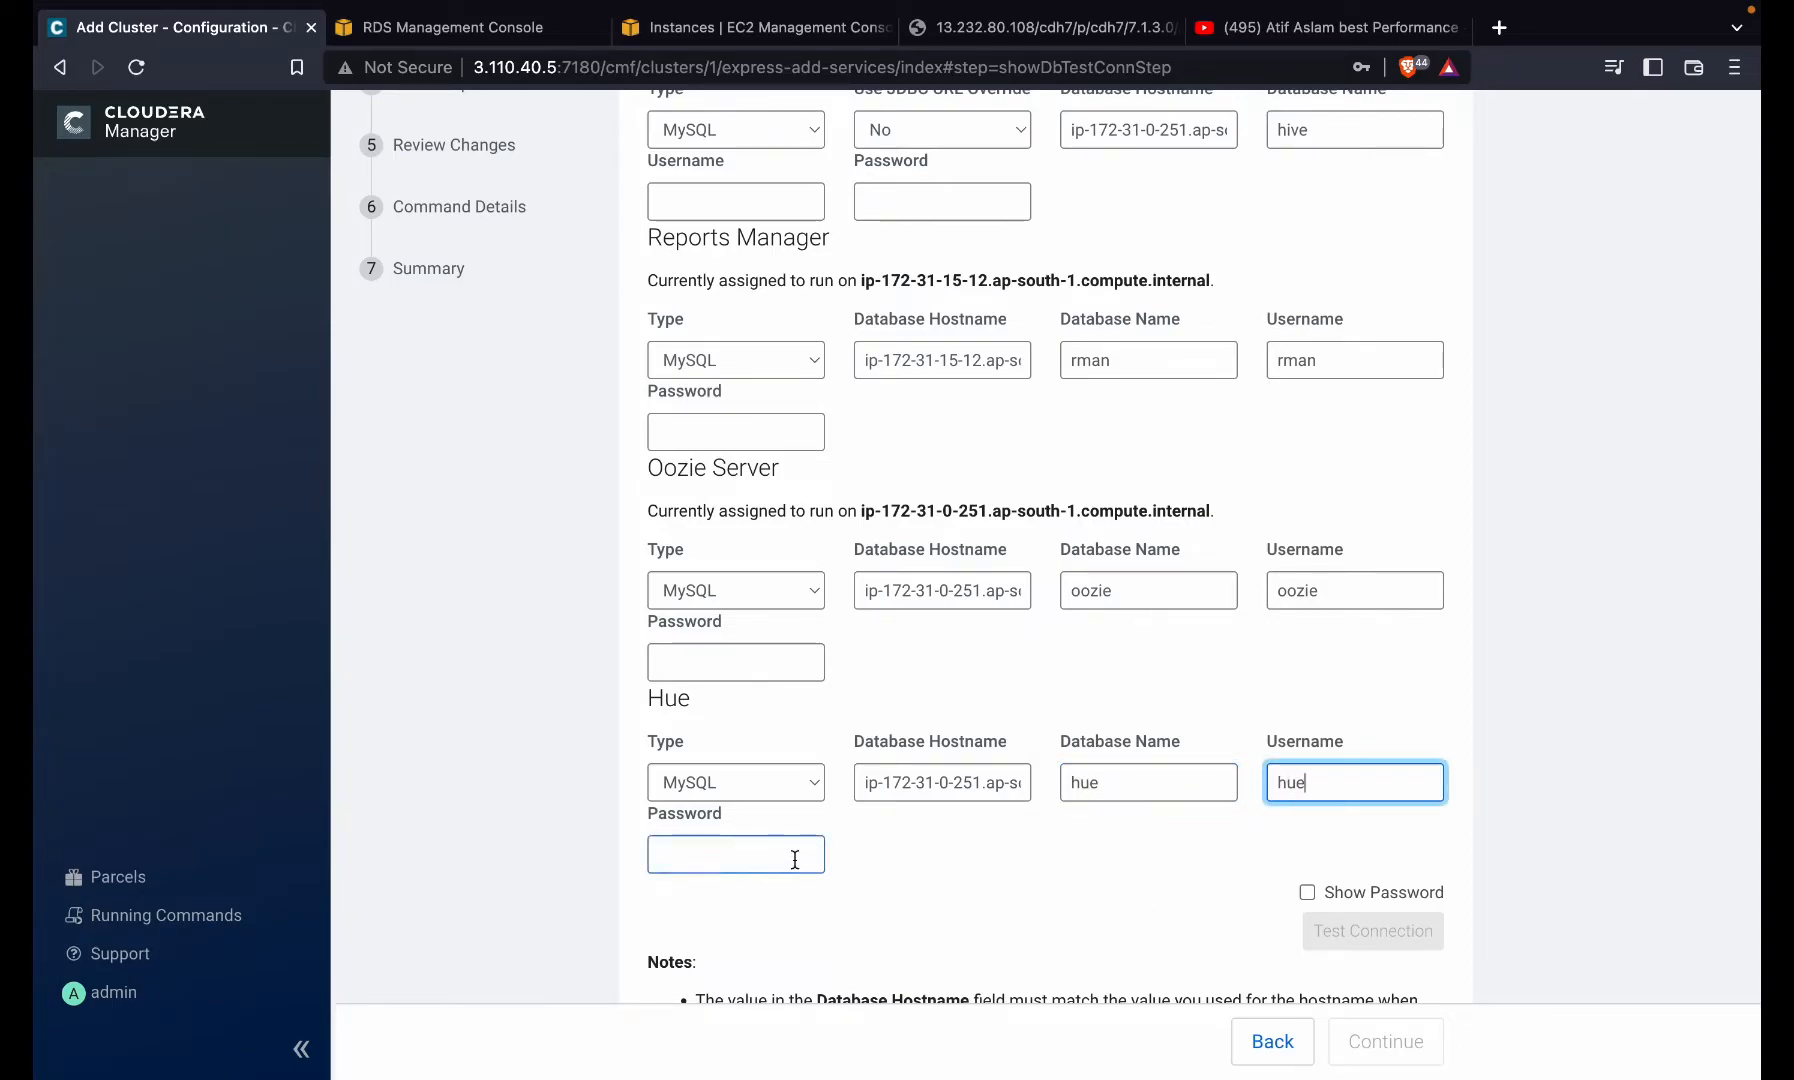
- Select the entire Hive database hostname value
scroll(797, 853, up, 3)
click(1166, 431)
double_click(1166, 431)
triple_click(1120, 441)
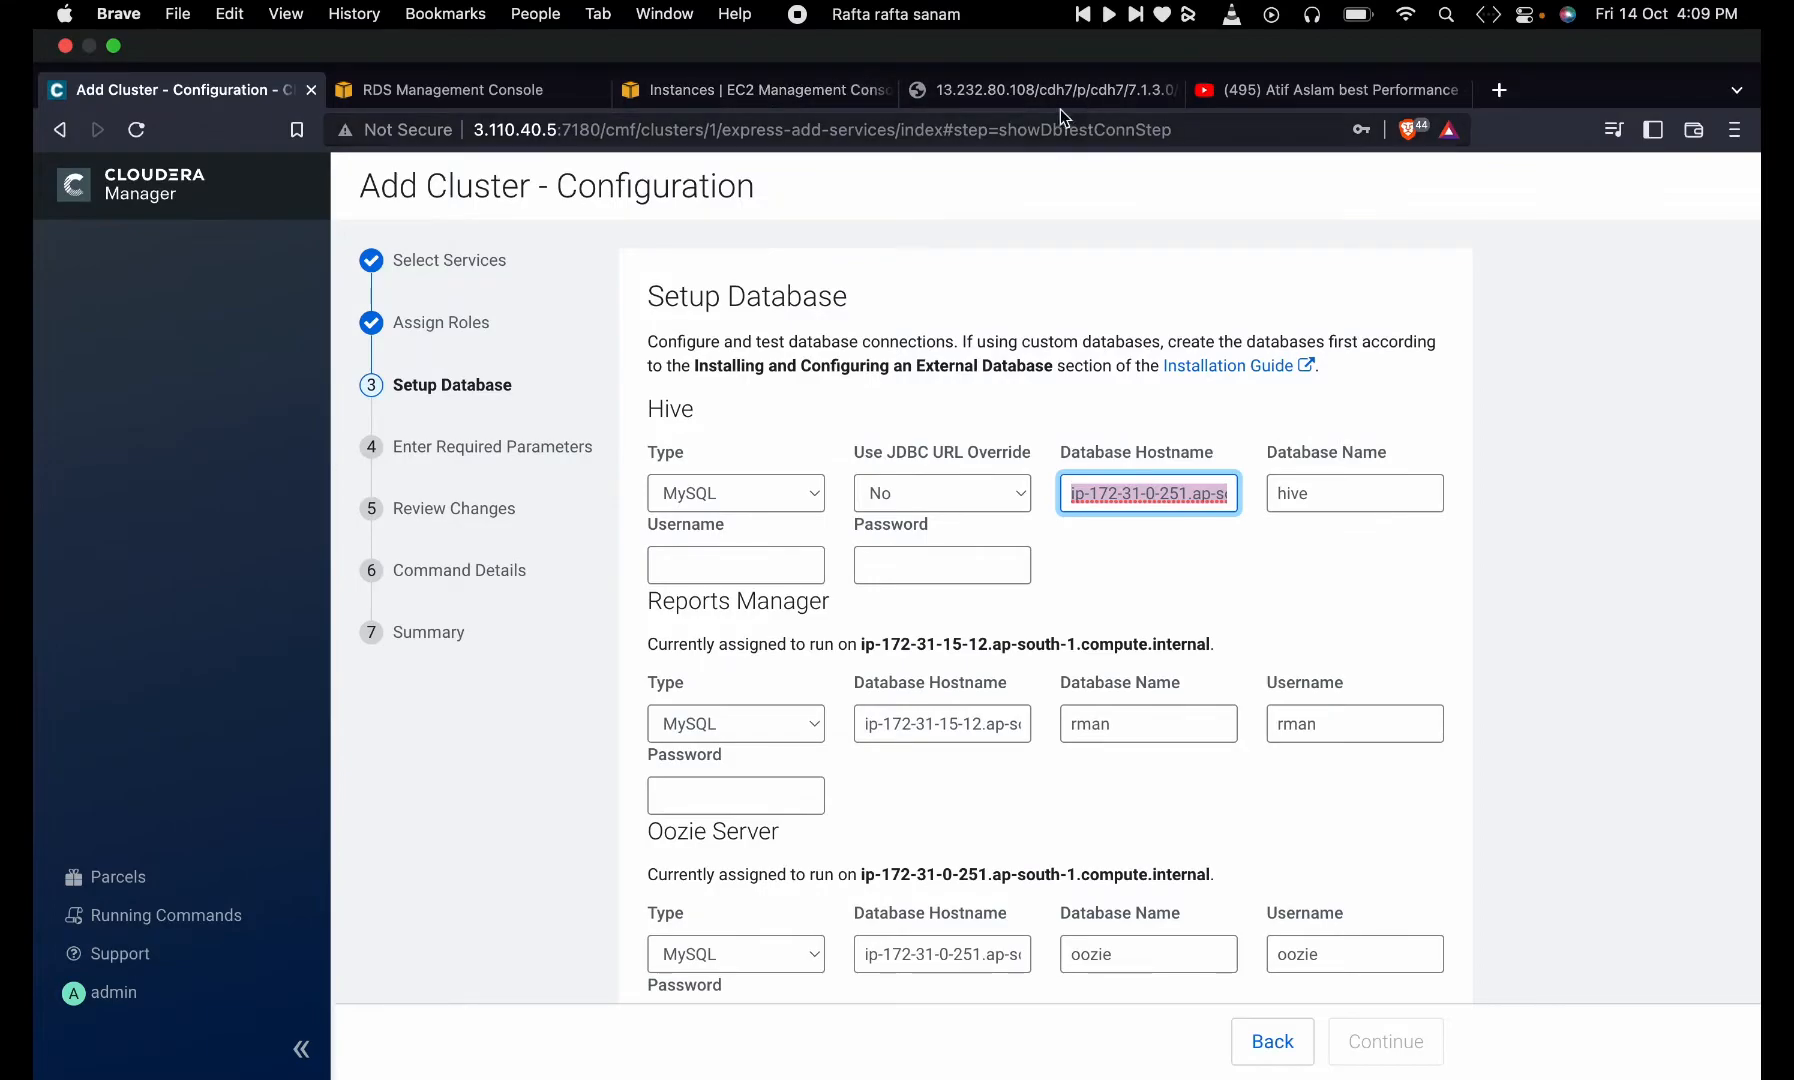
- Copy the database-1 RDS endpoint and paste it as the Hive database hostname
click(486, 92)
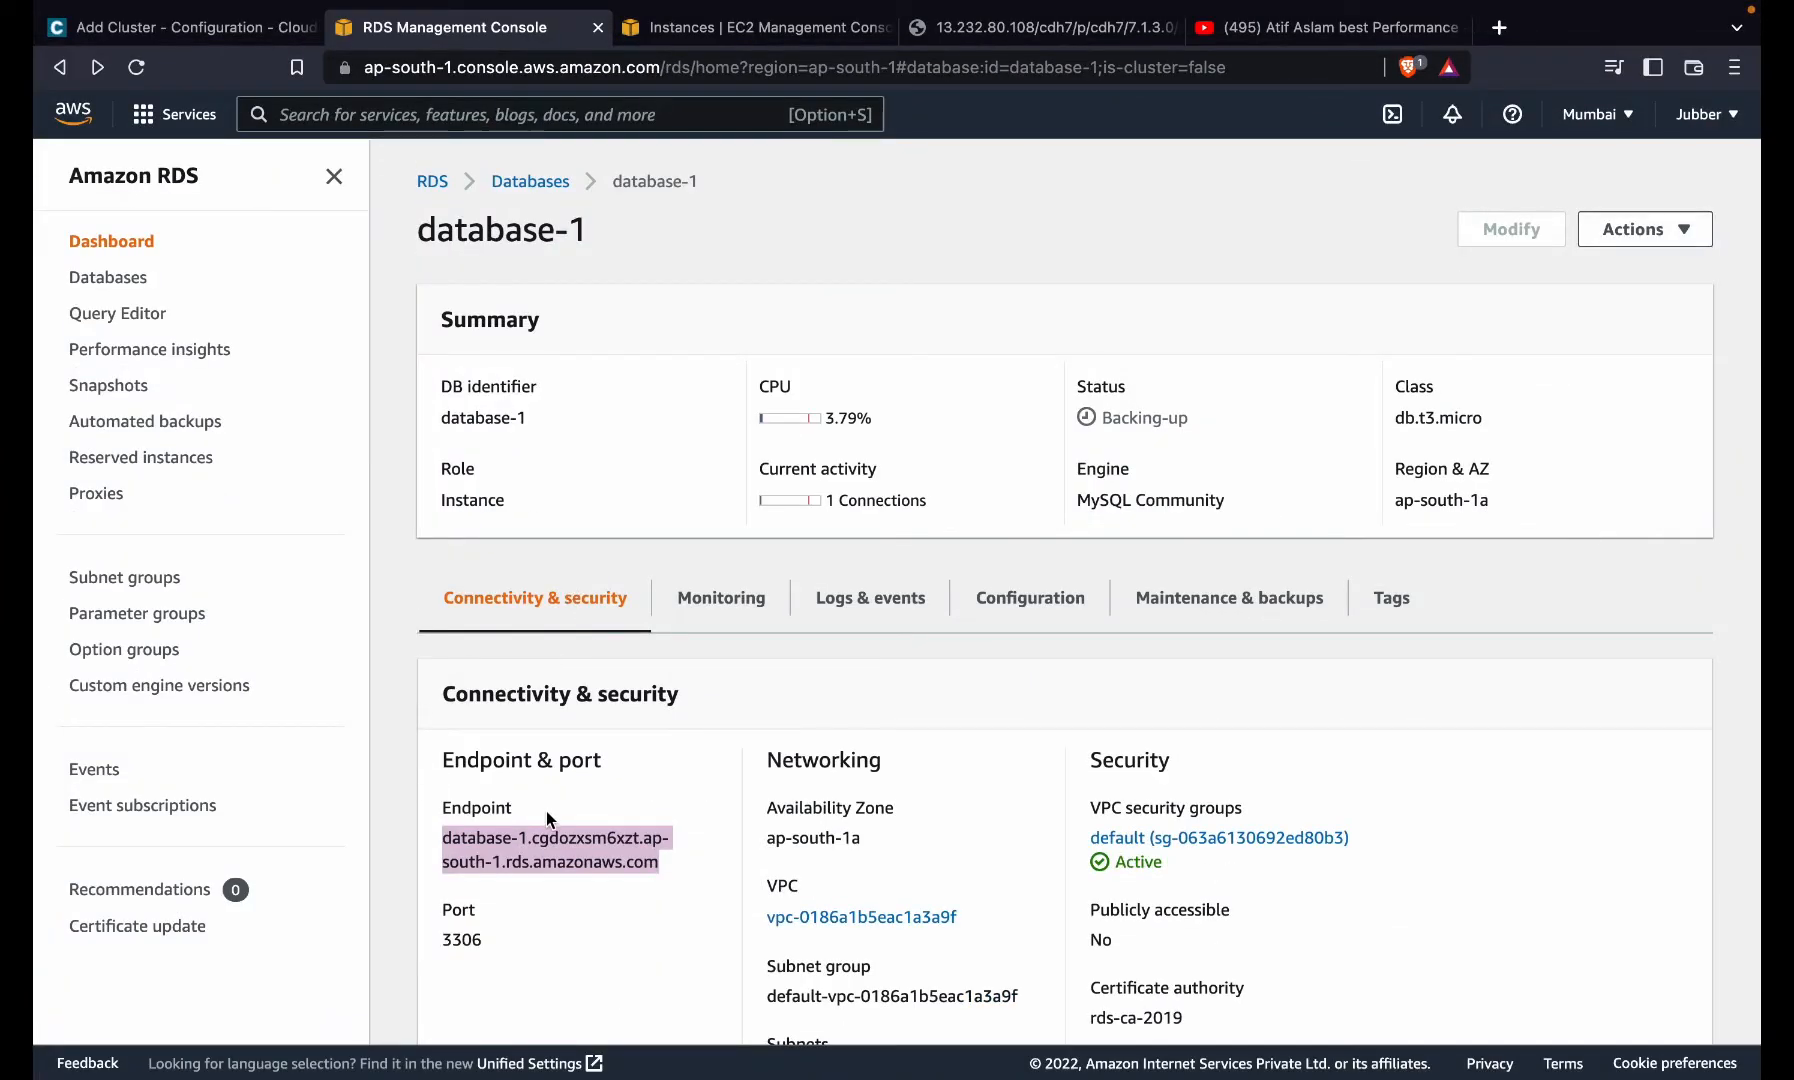
click(1048, 30)
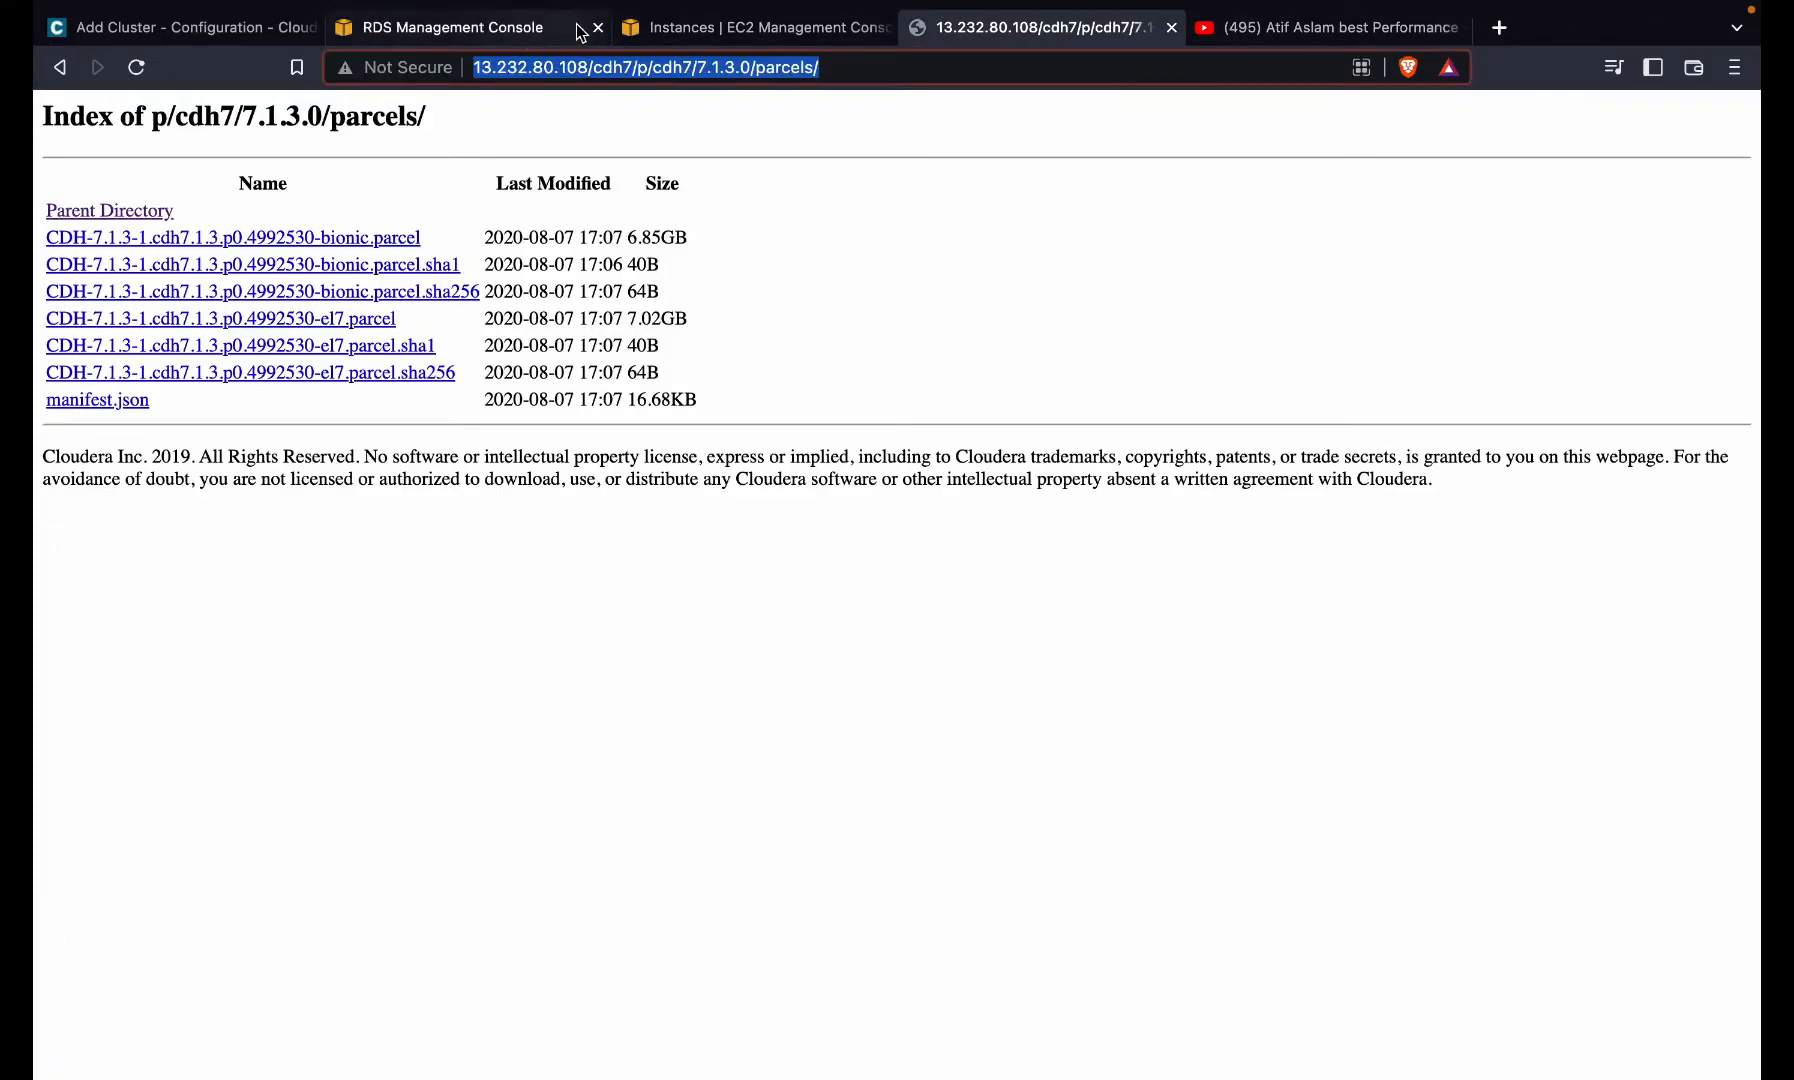
click(170, 22)
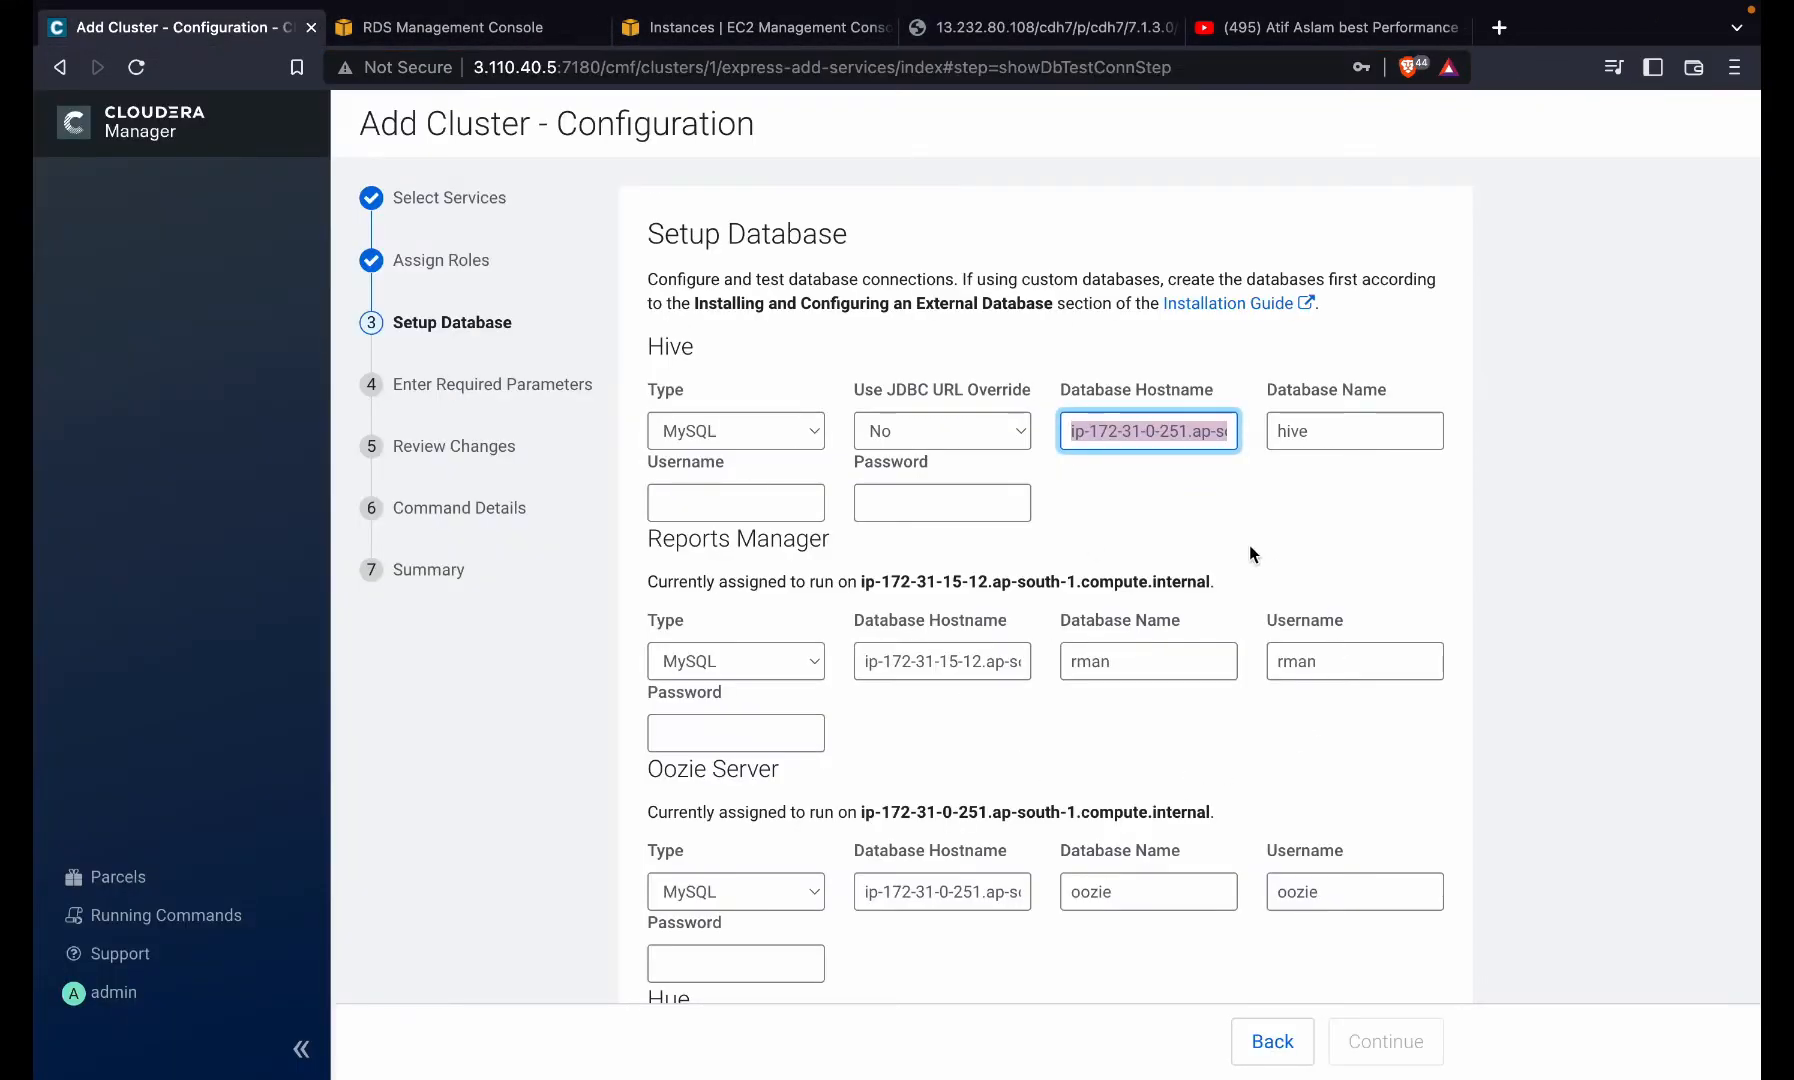
key(ctrl+v)
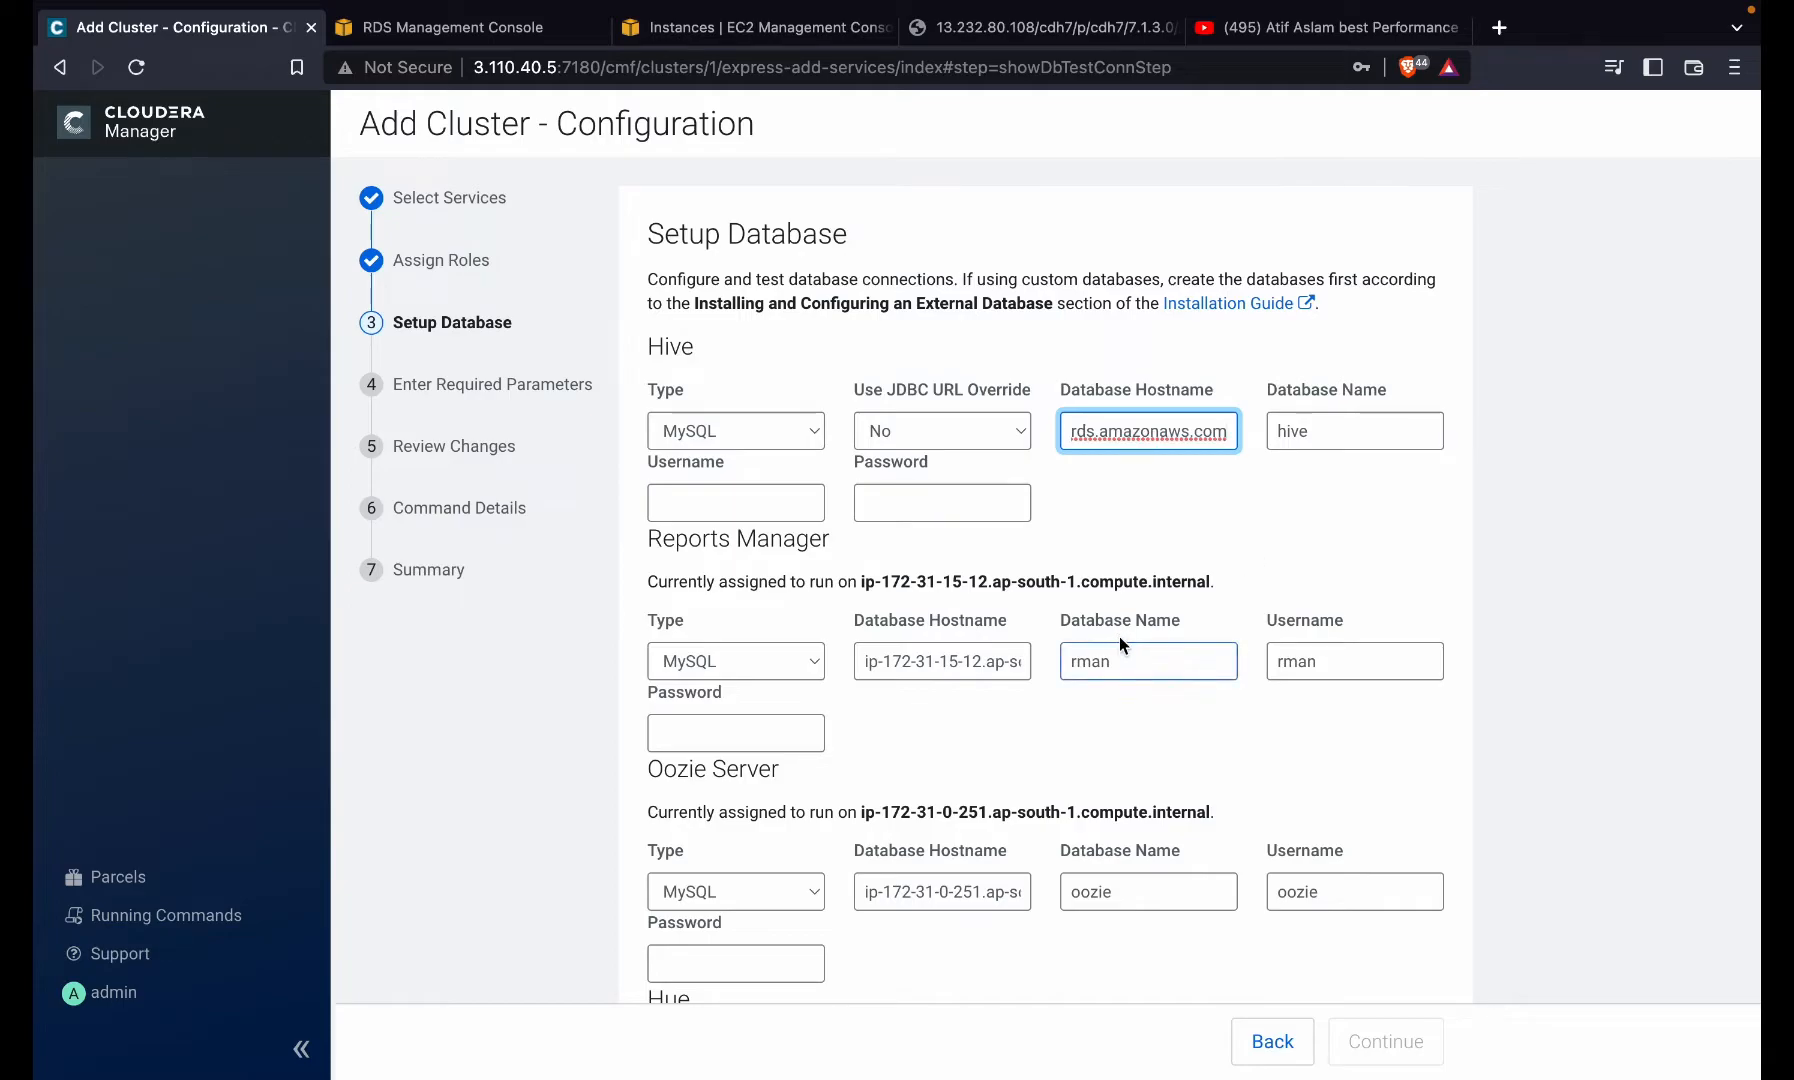
- Replace the Reports Manager, Oozie and Hue database hostnames with the RDS endpoint
click(975, 662)
key(ctrl+a)
key(ctrl+v)
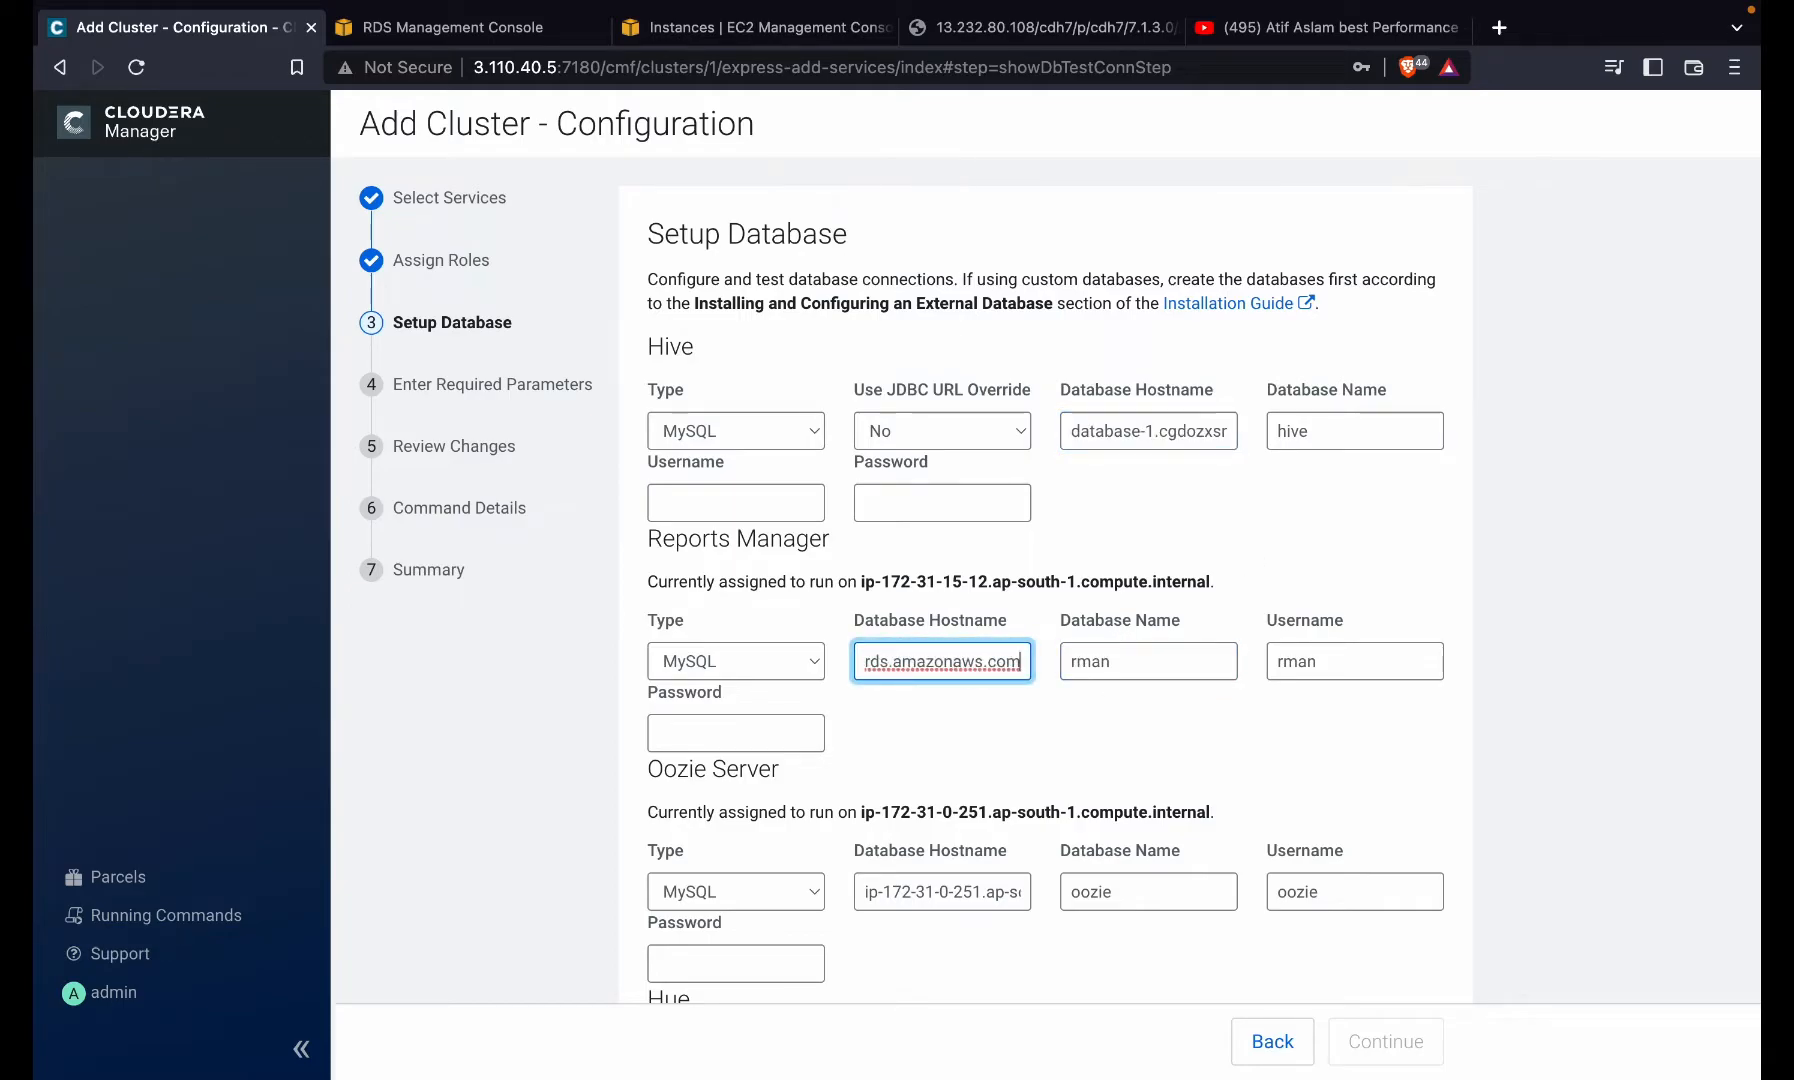
click(928, 900)
key(ctrl+a)
key(ctrl+v)
scroll(954, 975, down, 5)
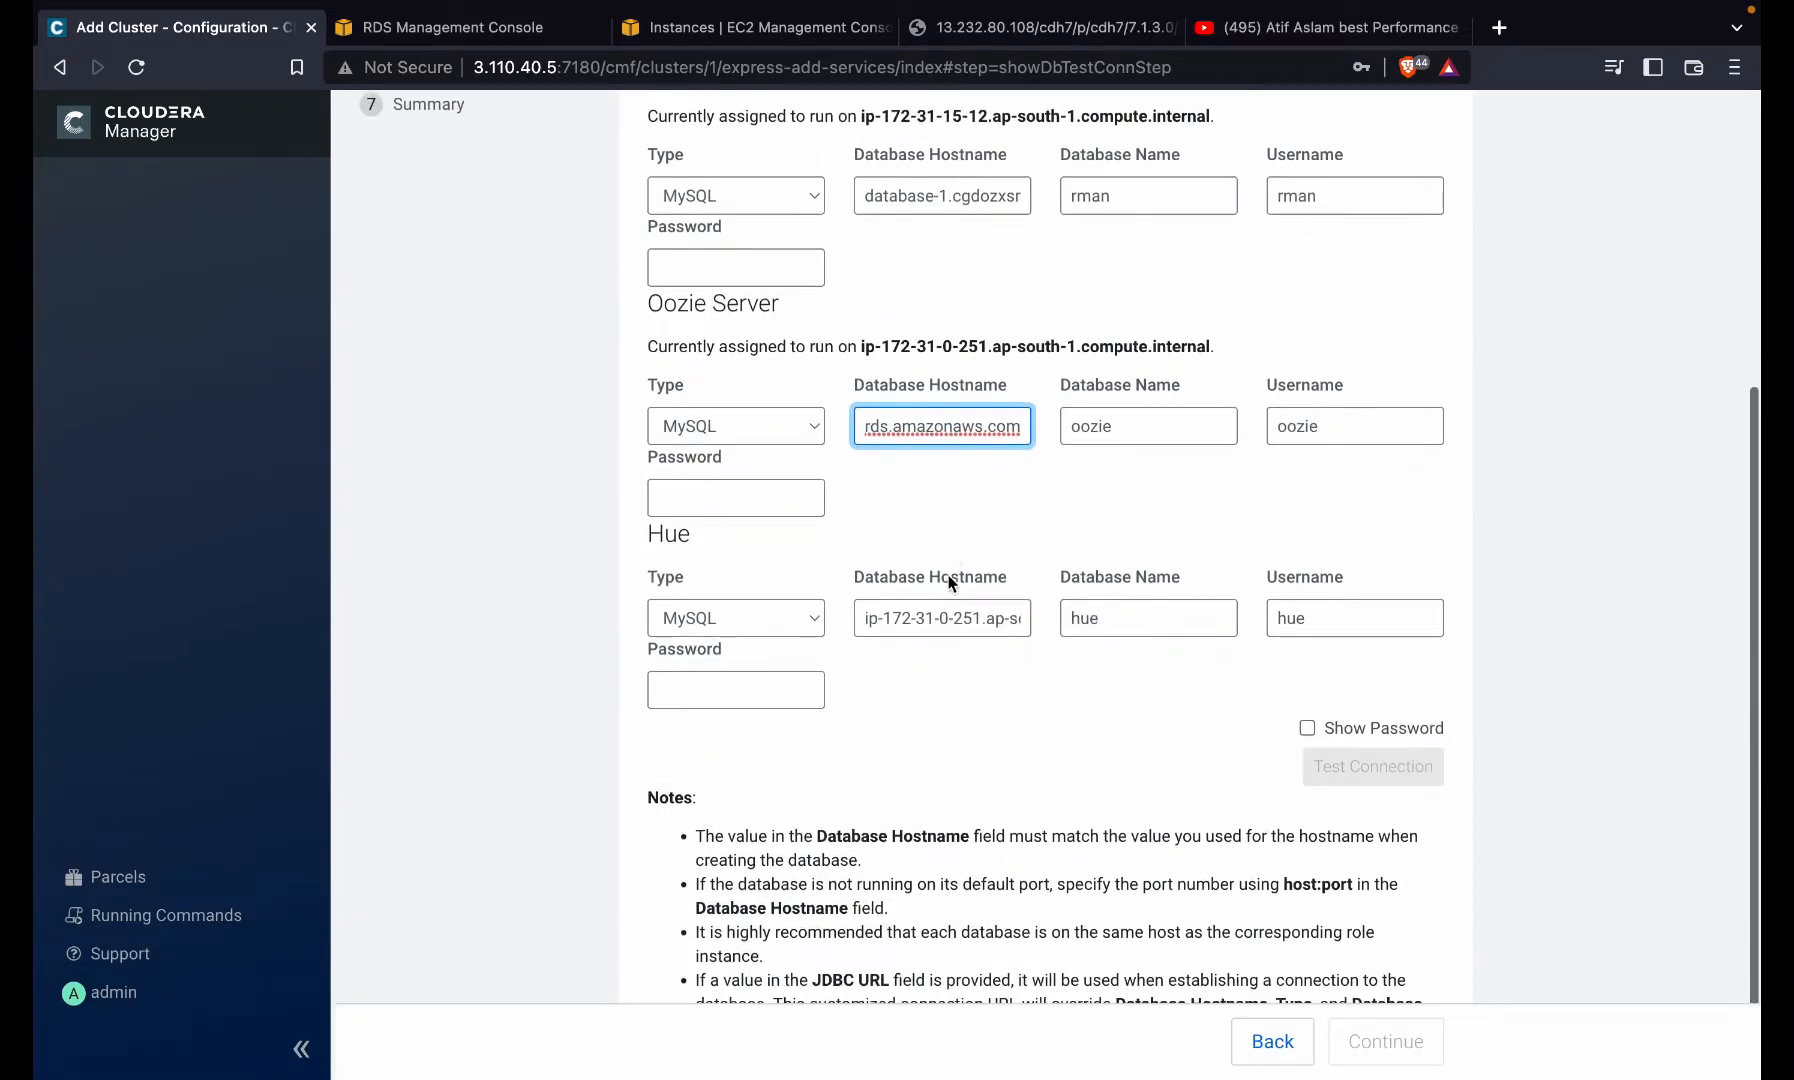
click(946, 617)
key(ctrl+a)
key(ctrl+v)
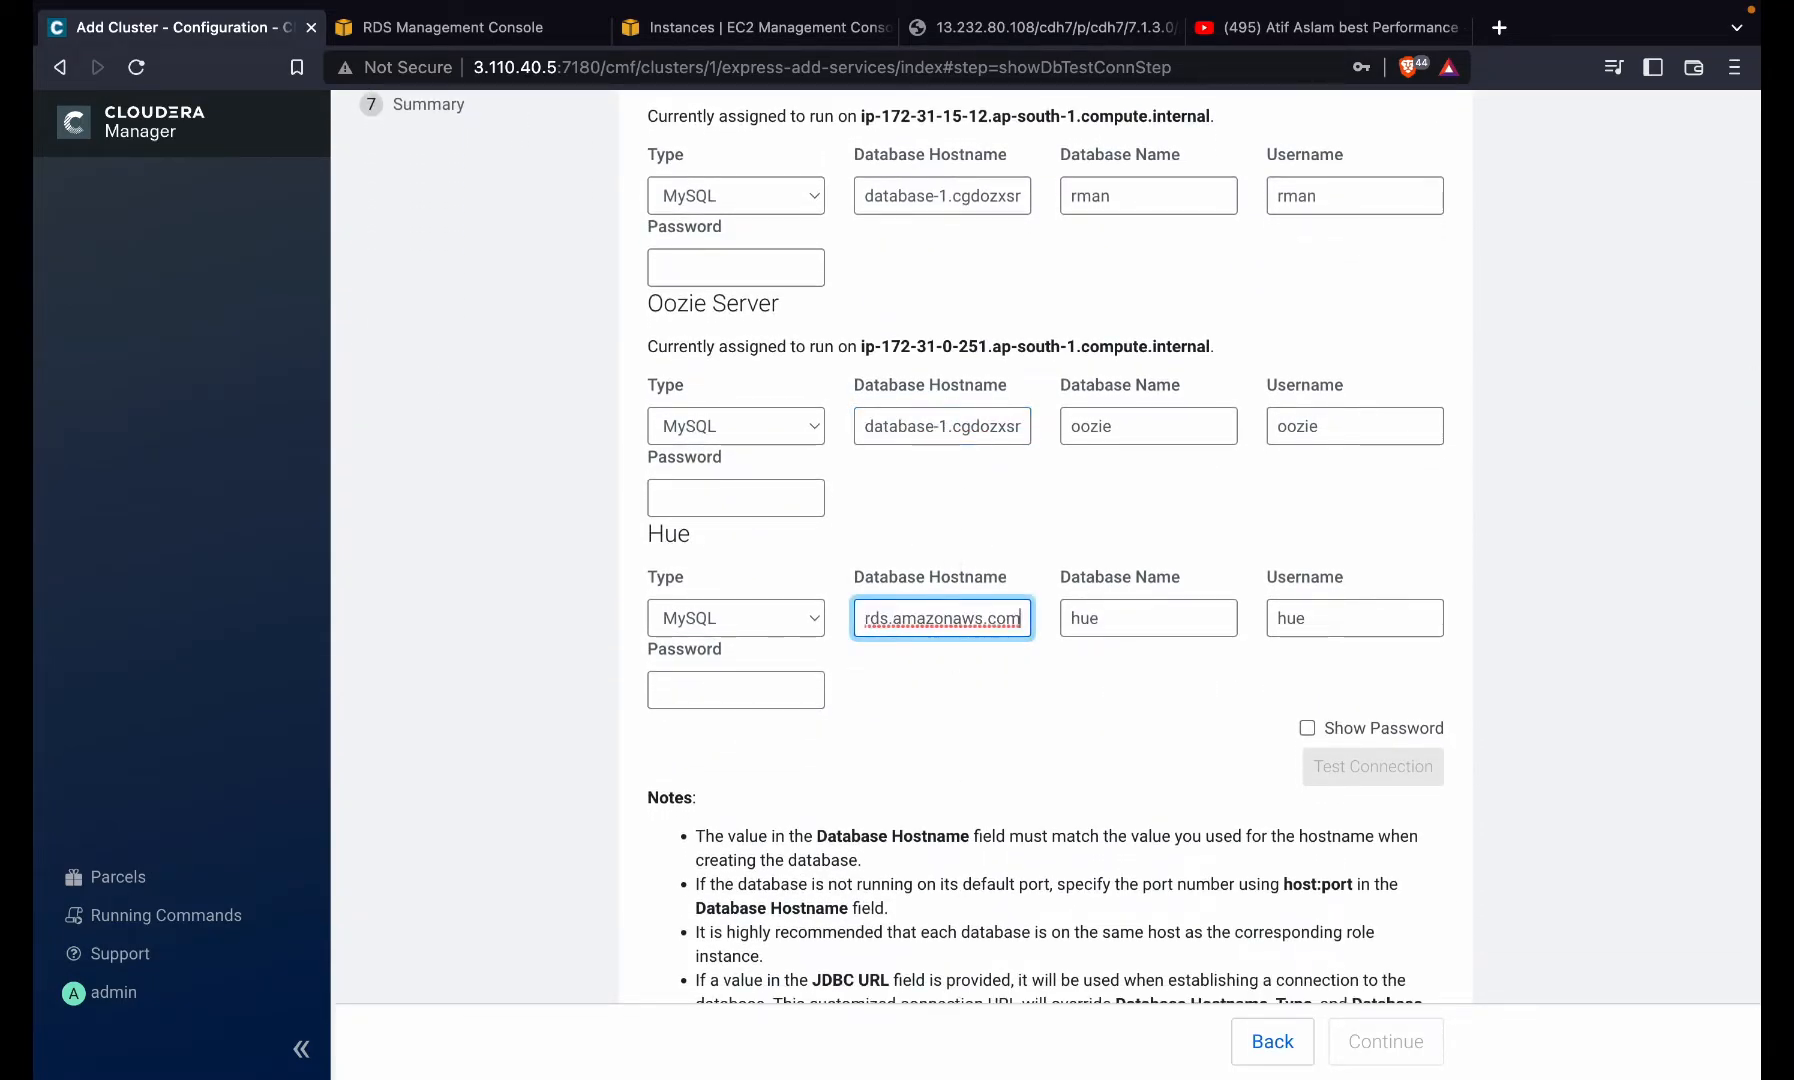
key(ctrl+Right)
key(ctrl+Right)
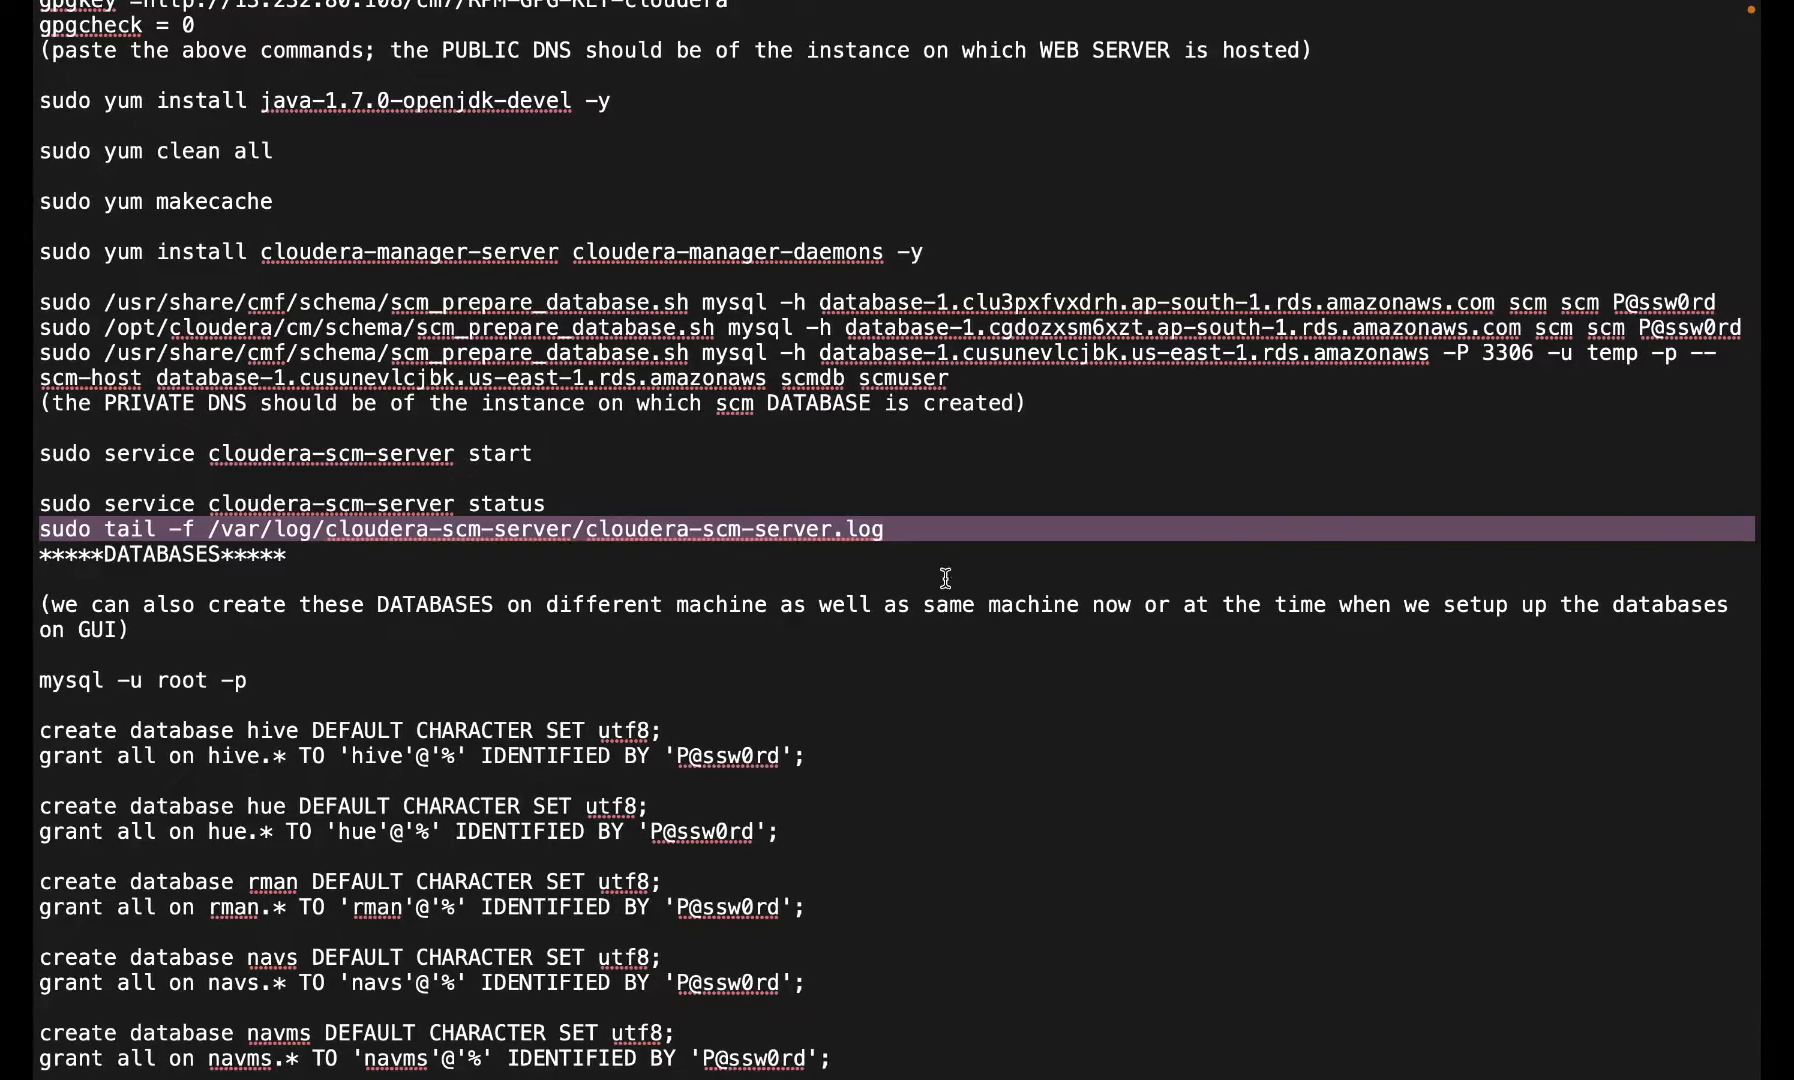
- Copy the database password from the hive GRANT line in the setup notes
scroll(1075, 258, down, 4)
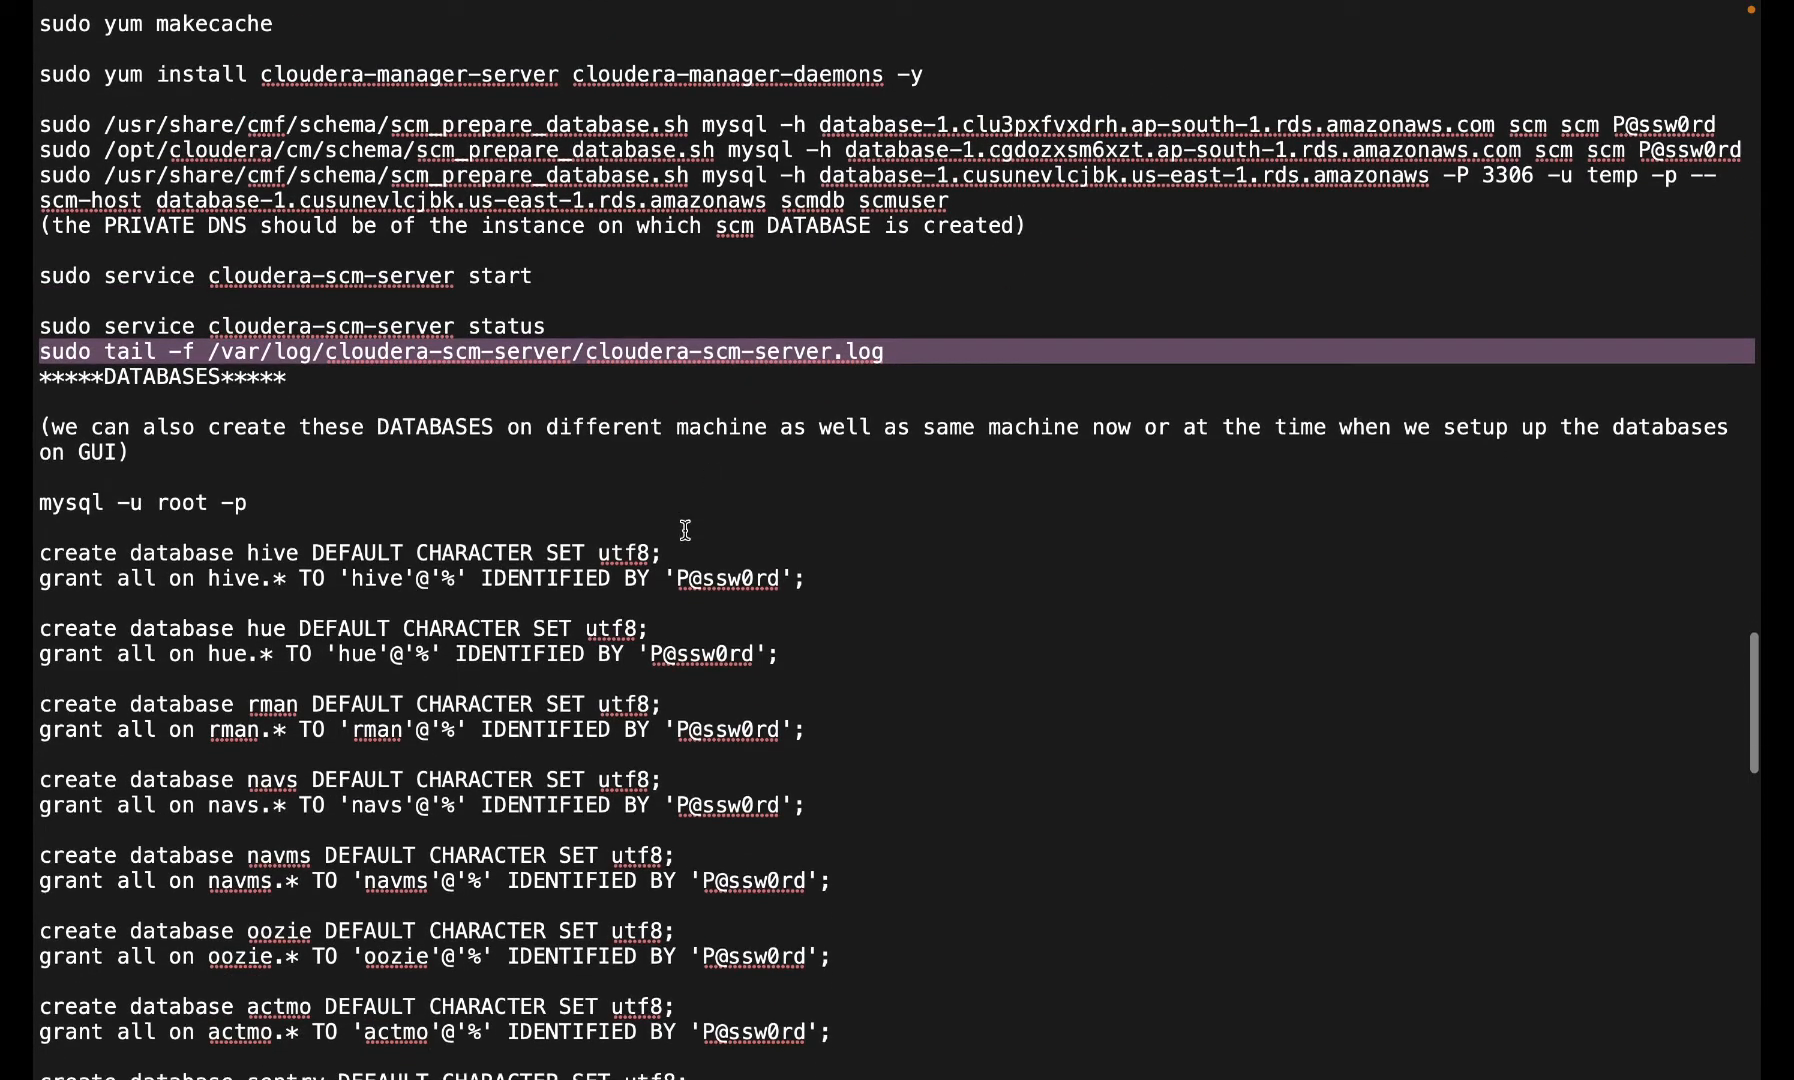
drag(678, 578, 783, 584)
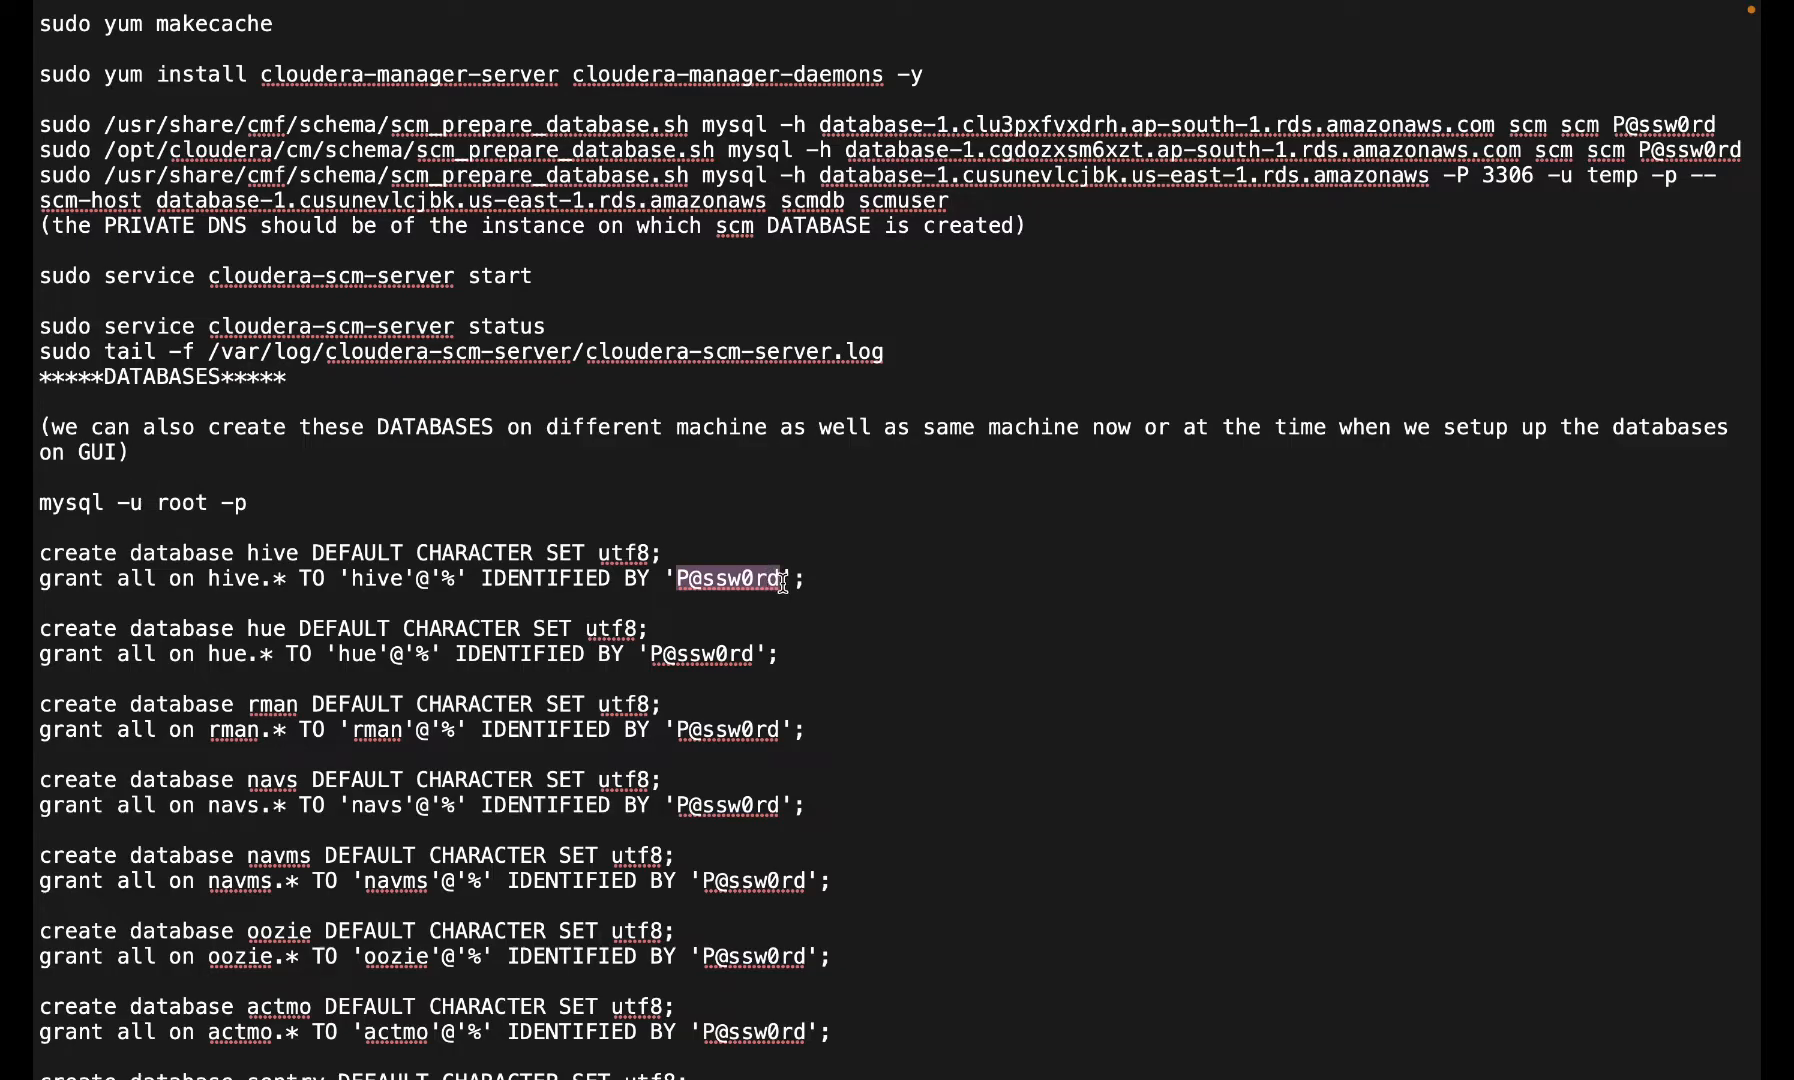
key(ctrl+Left)
key(ctrl+Left)
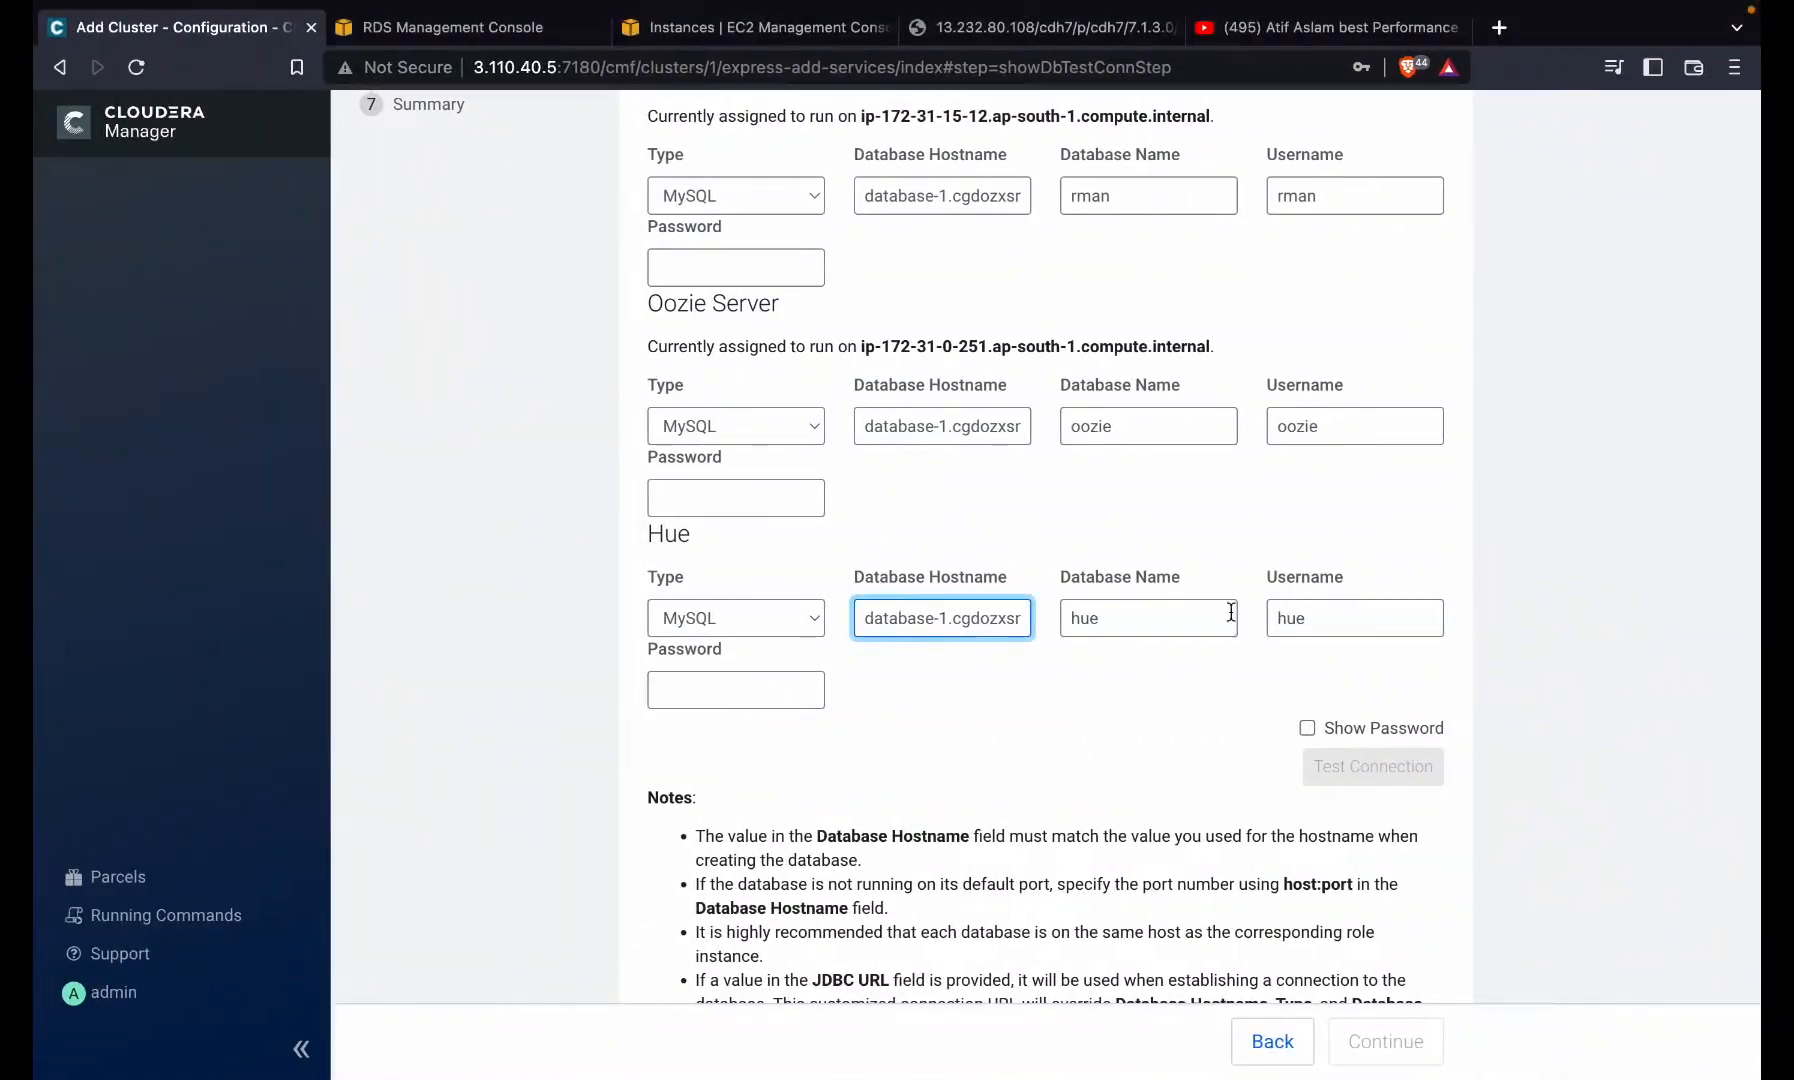
- Paste the database password into the Hue, Oozie, Reports Manager and Hive password fields
click(723, 688)
key(ctrl+v)
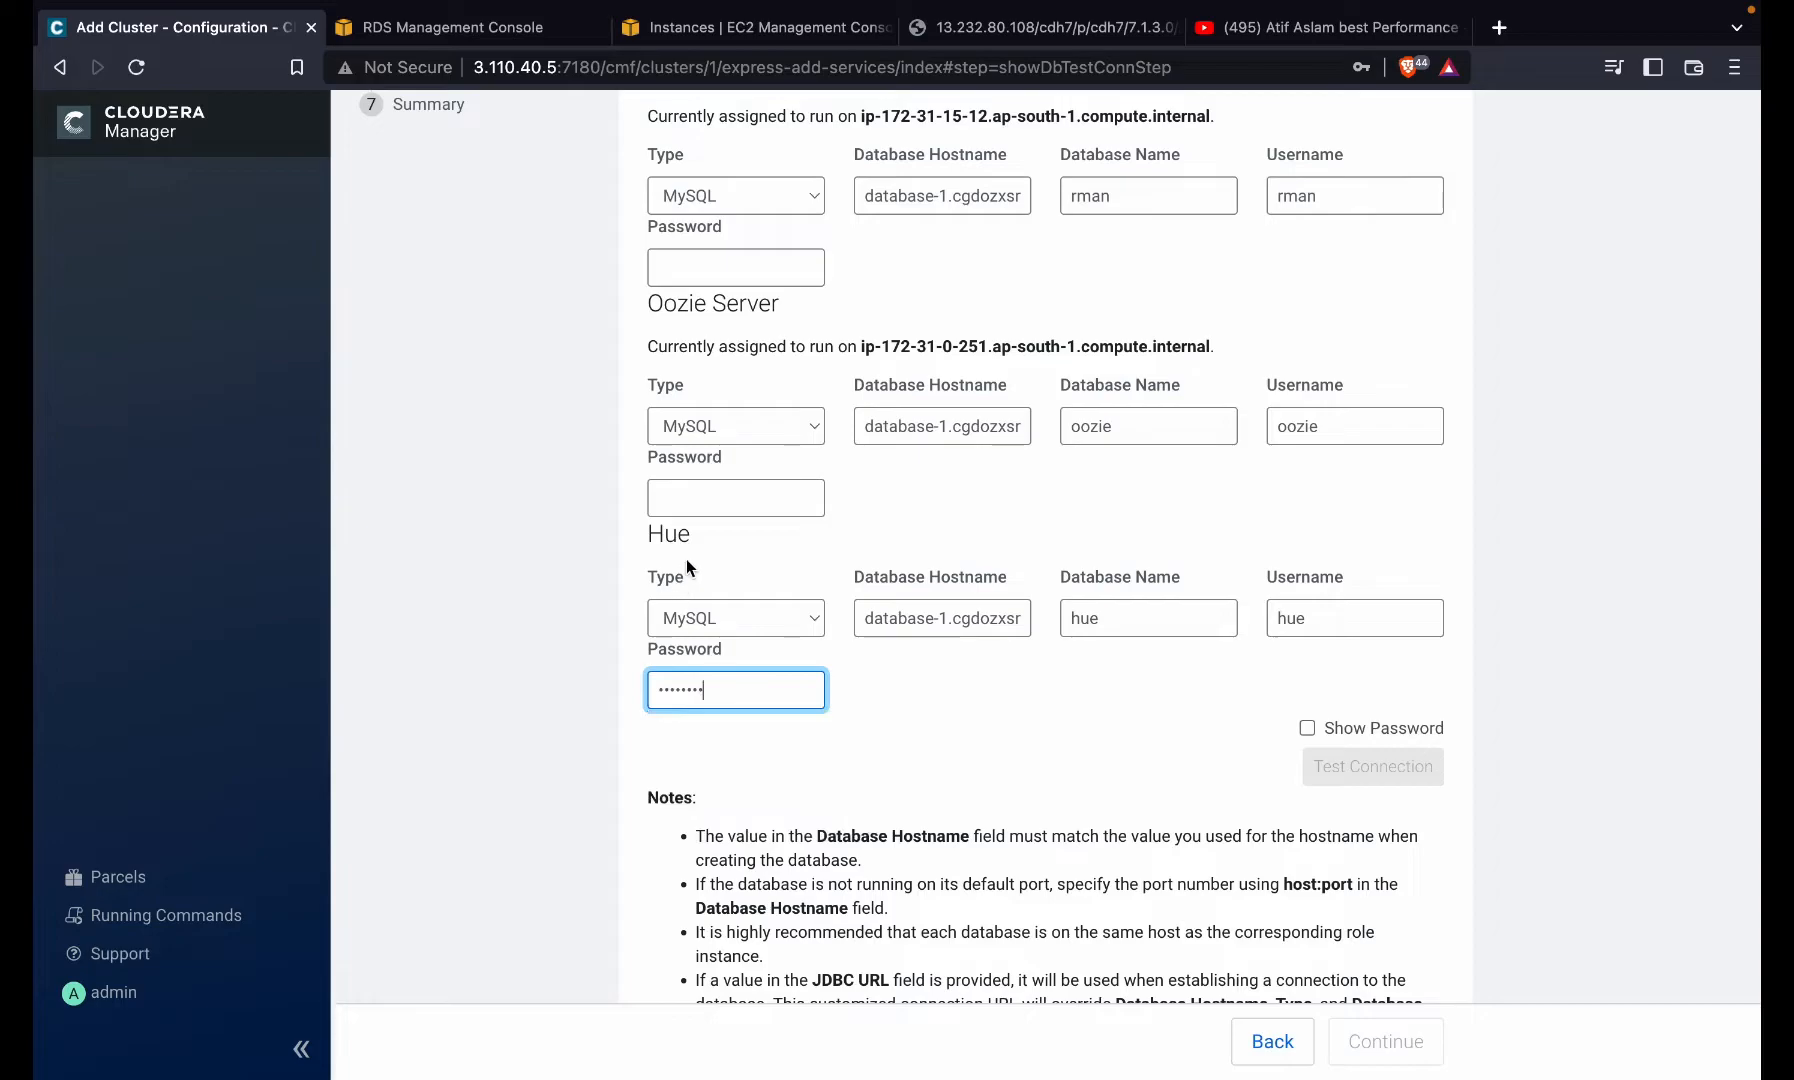
click(730, 498)
key(ctrl+v)
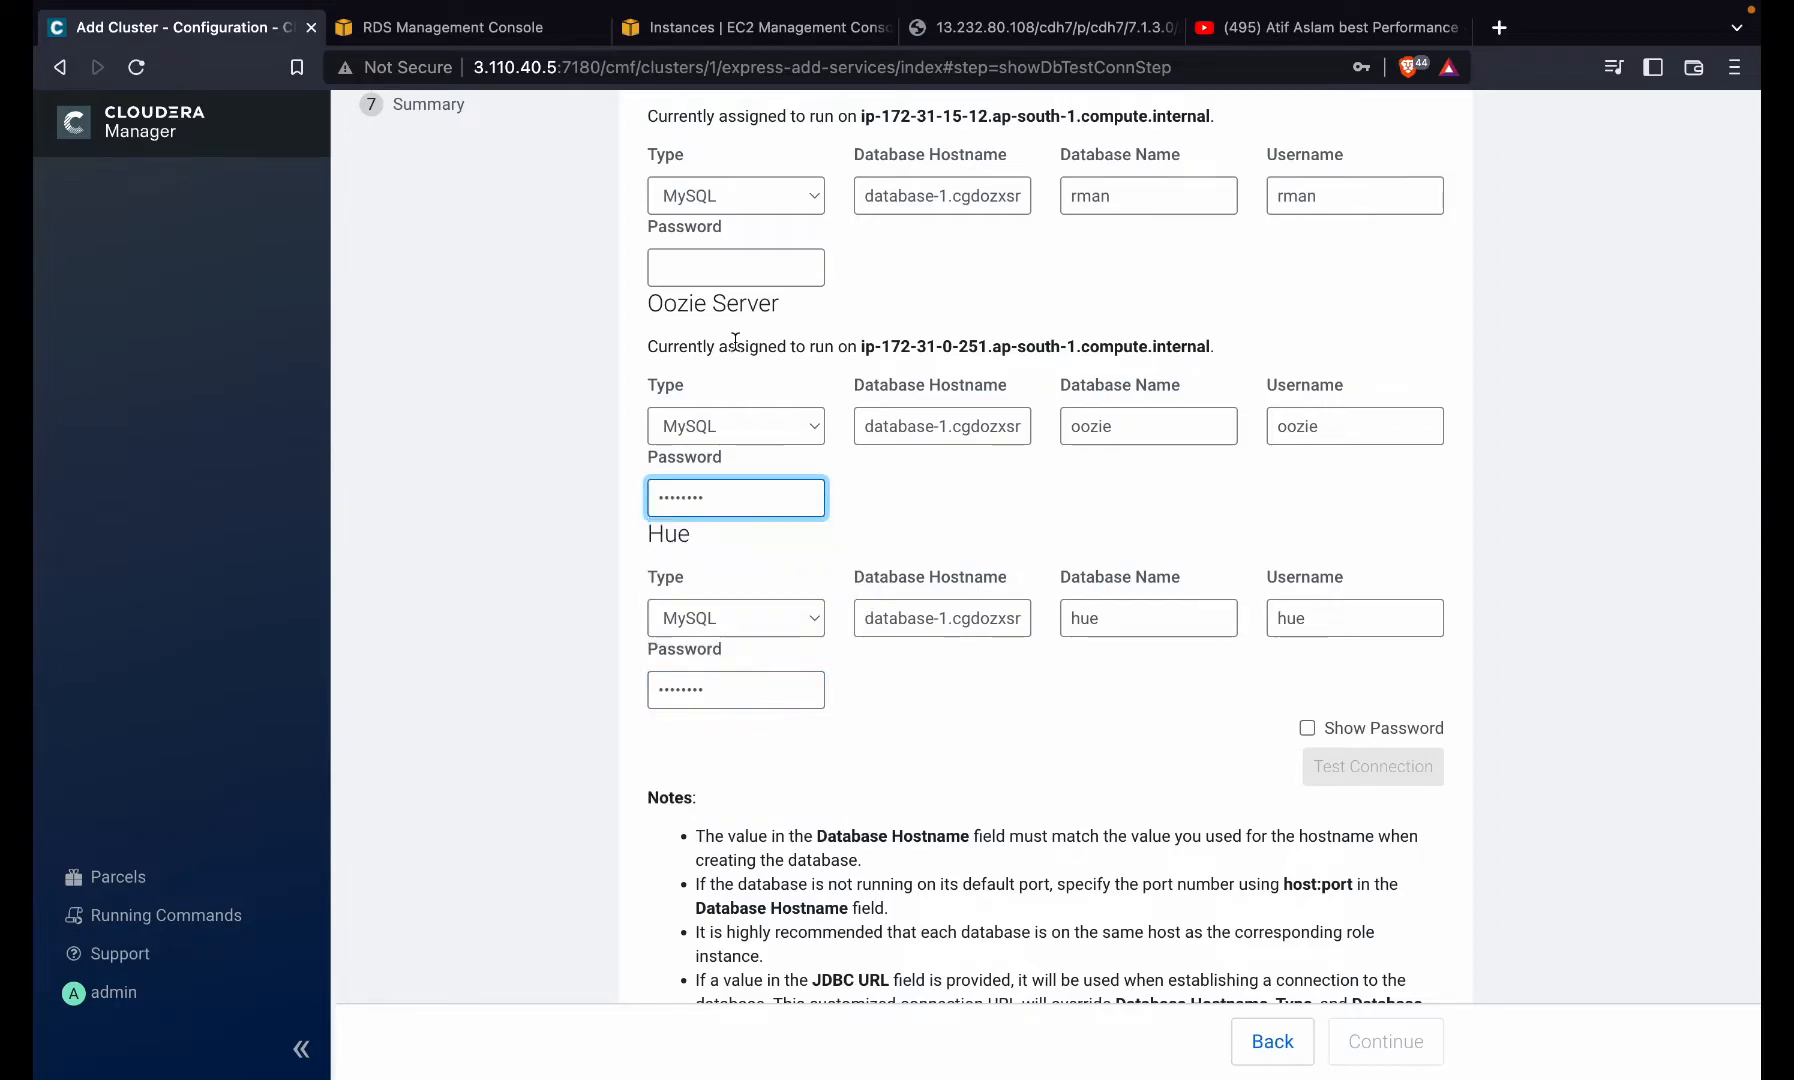
click(749, 268)
key(ctrl+v)
scroll(749, 268, up, 2)
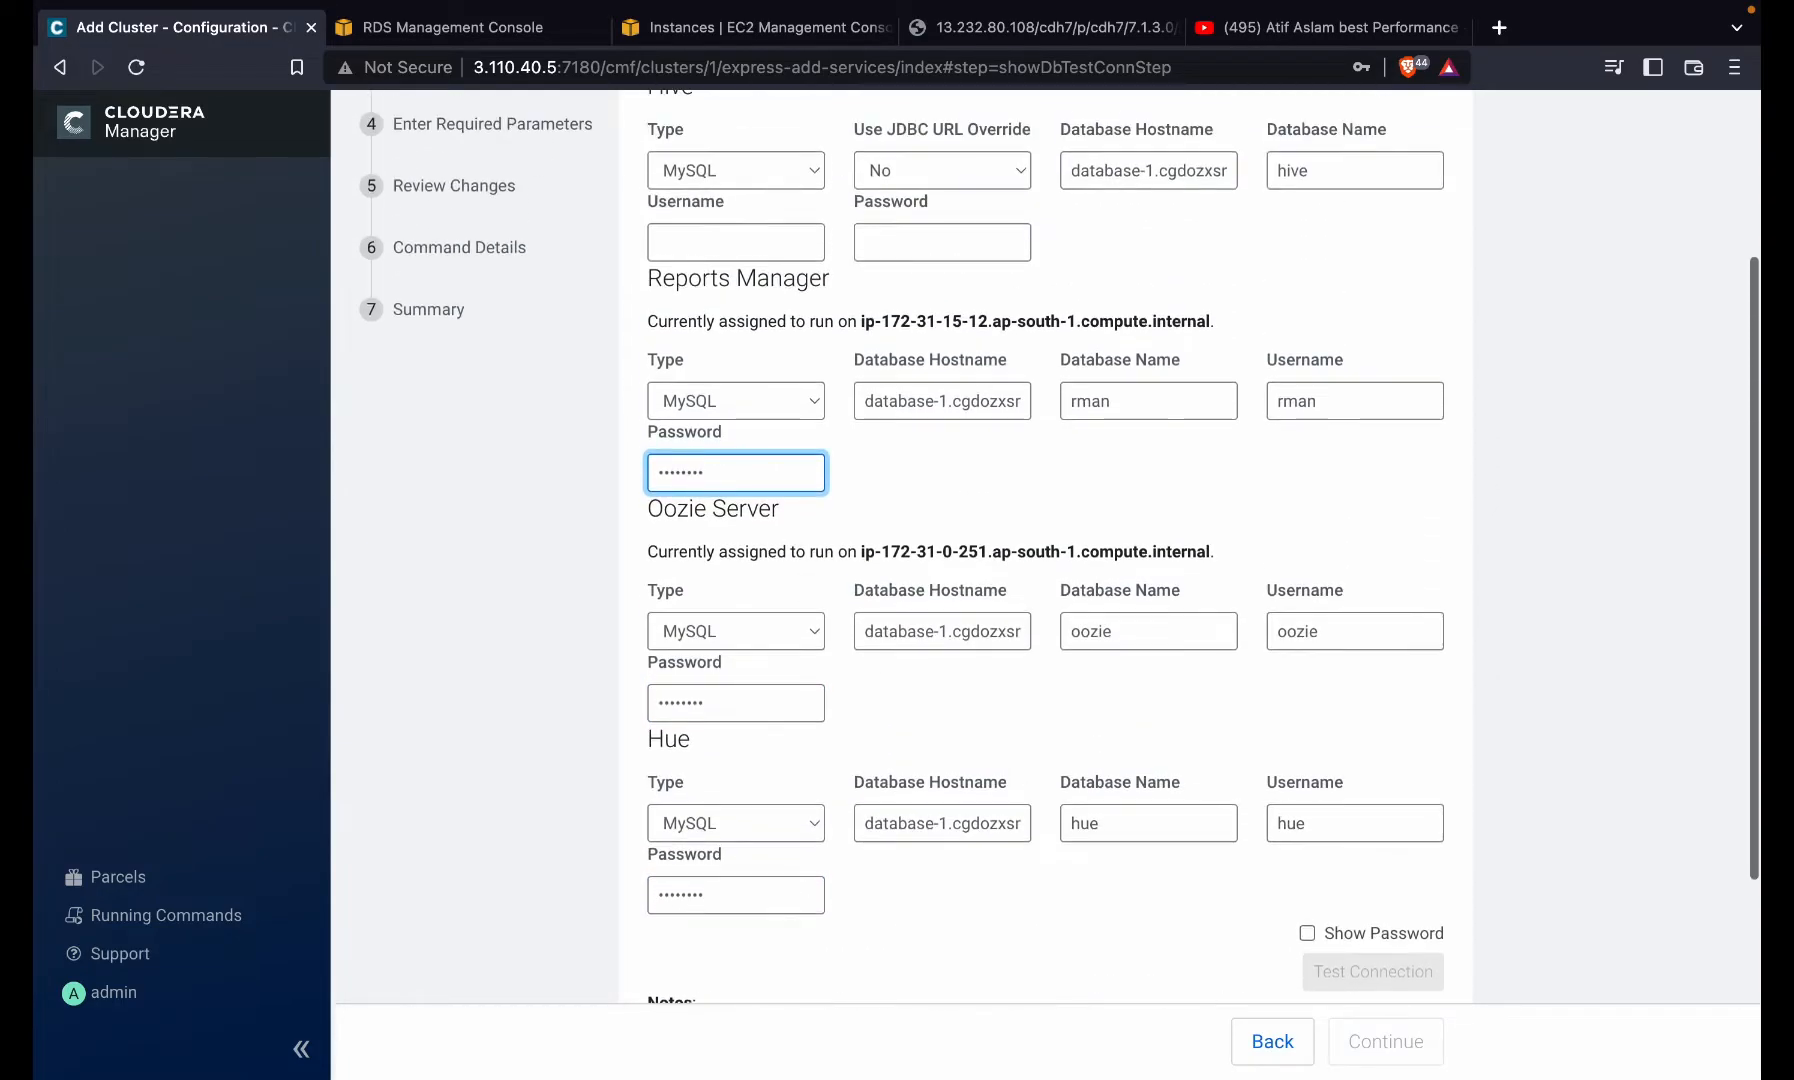
click(902, 266)
key(ctrl+v)
- Set the Hive username to hive and test all four connections until Successful
click(740, 266)
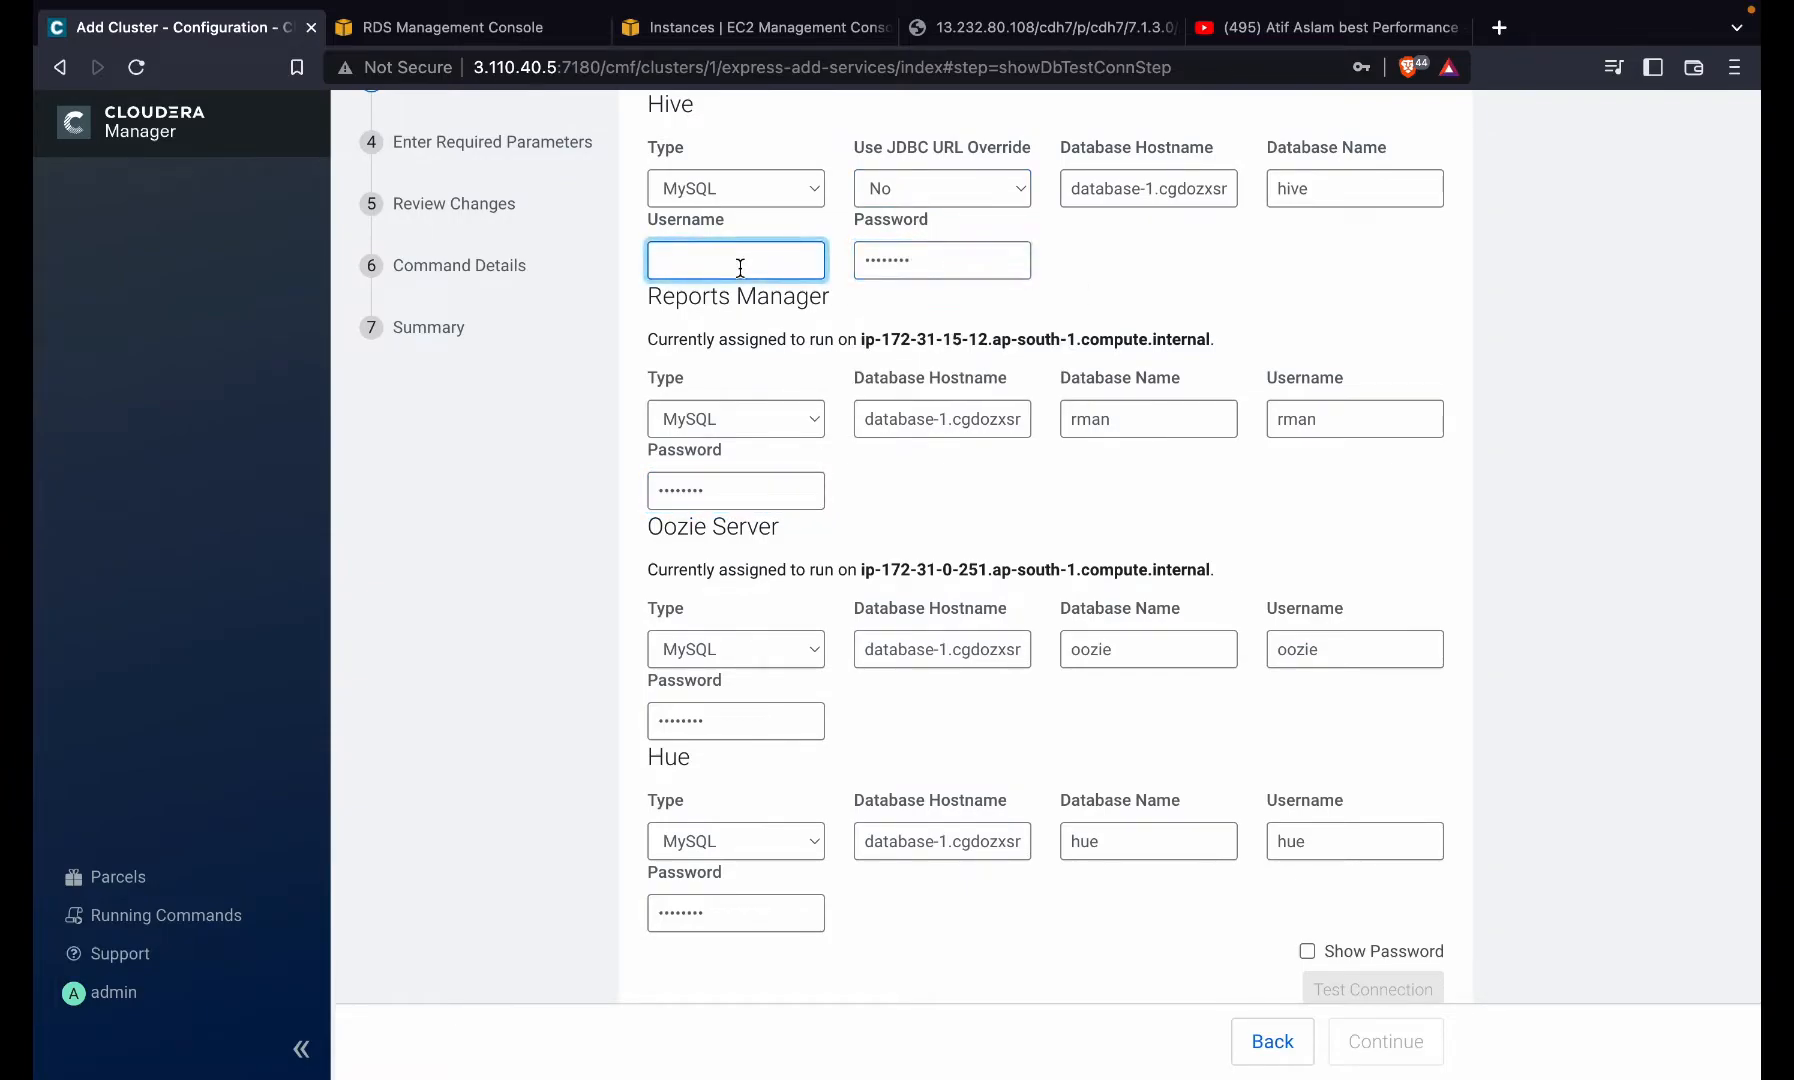
text(hive)
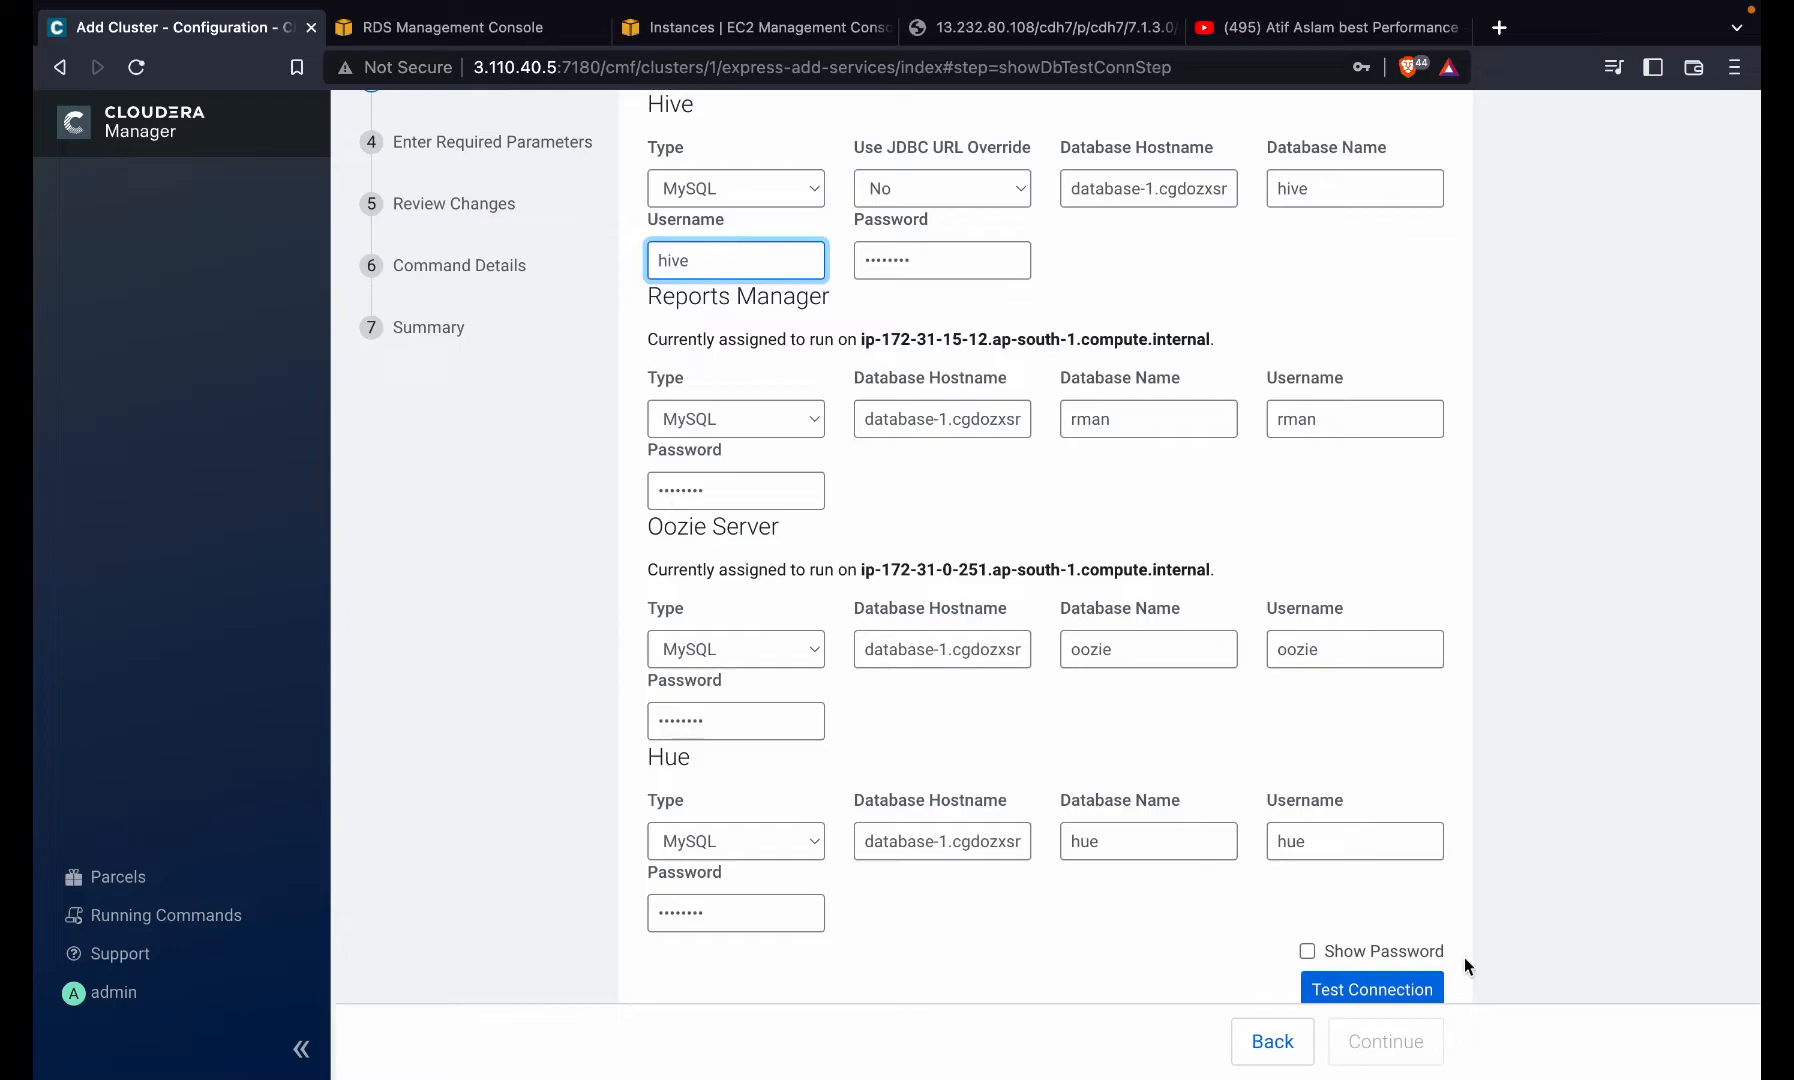
click(1390, 980)
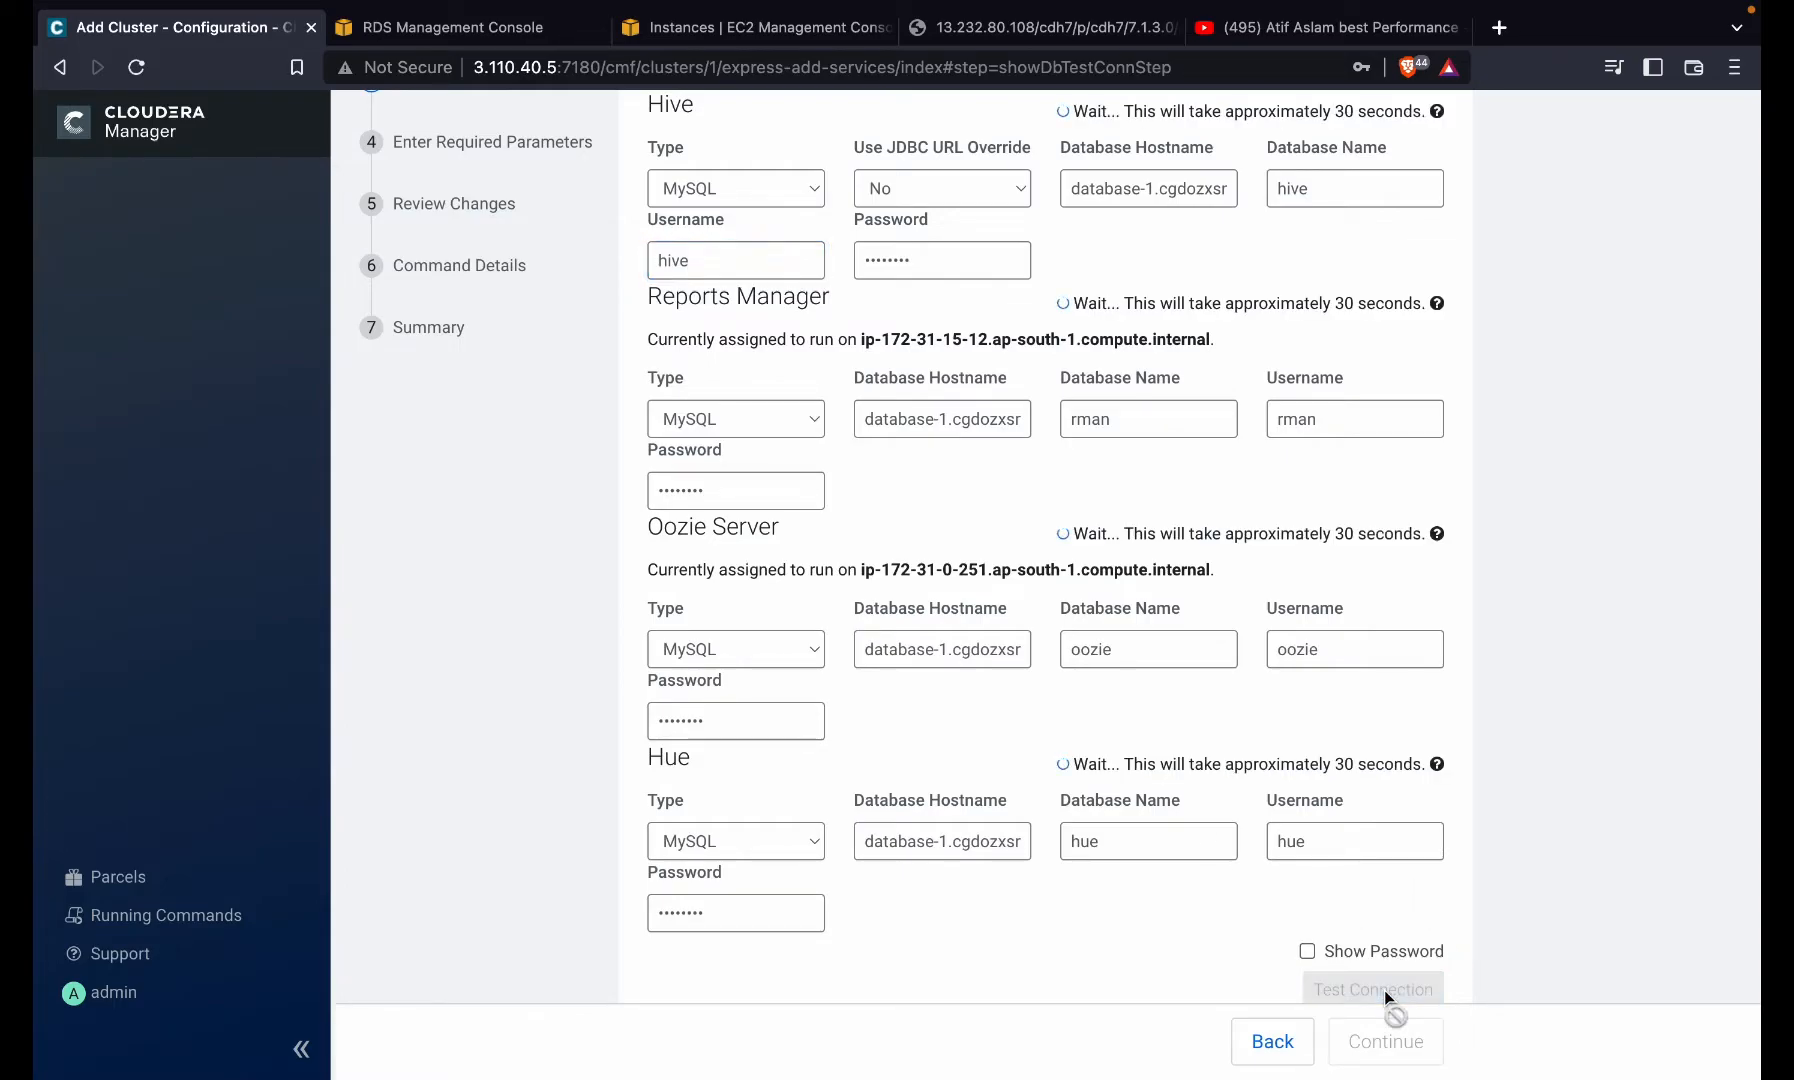
scroll(1022, 577, down, 2)
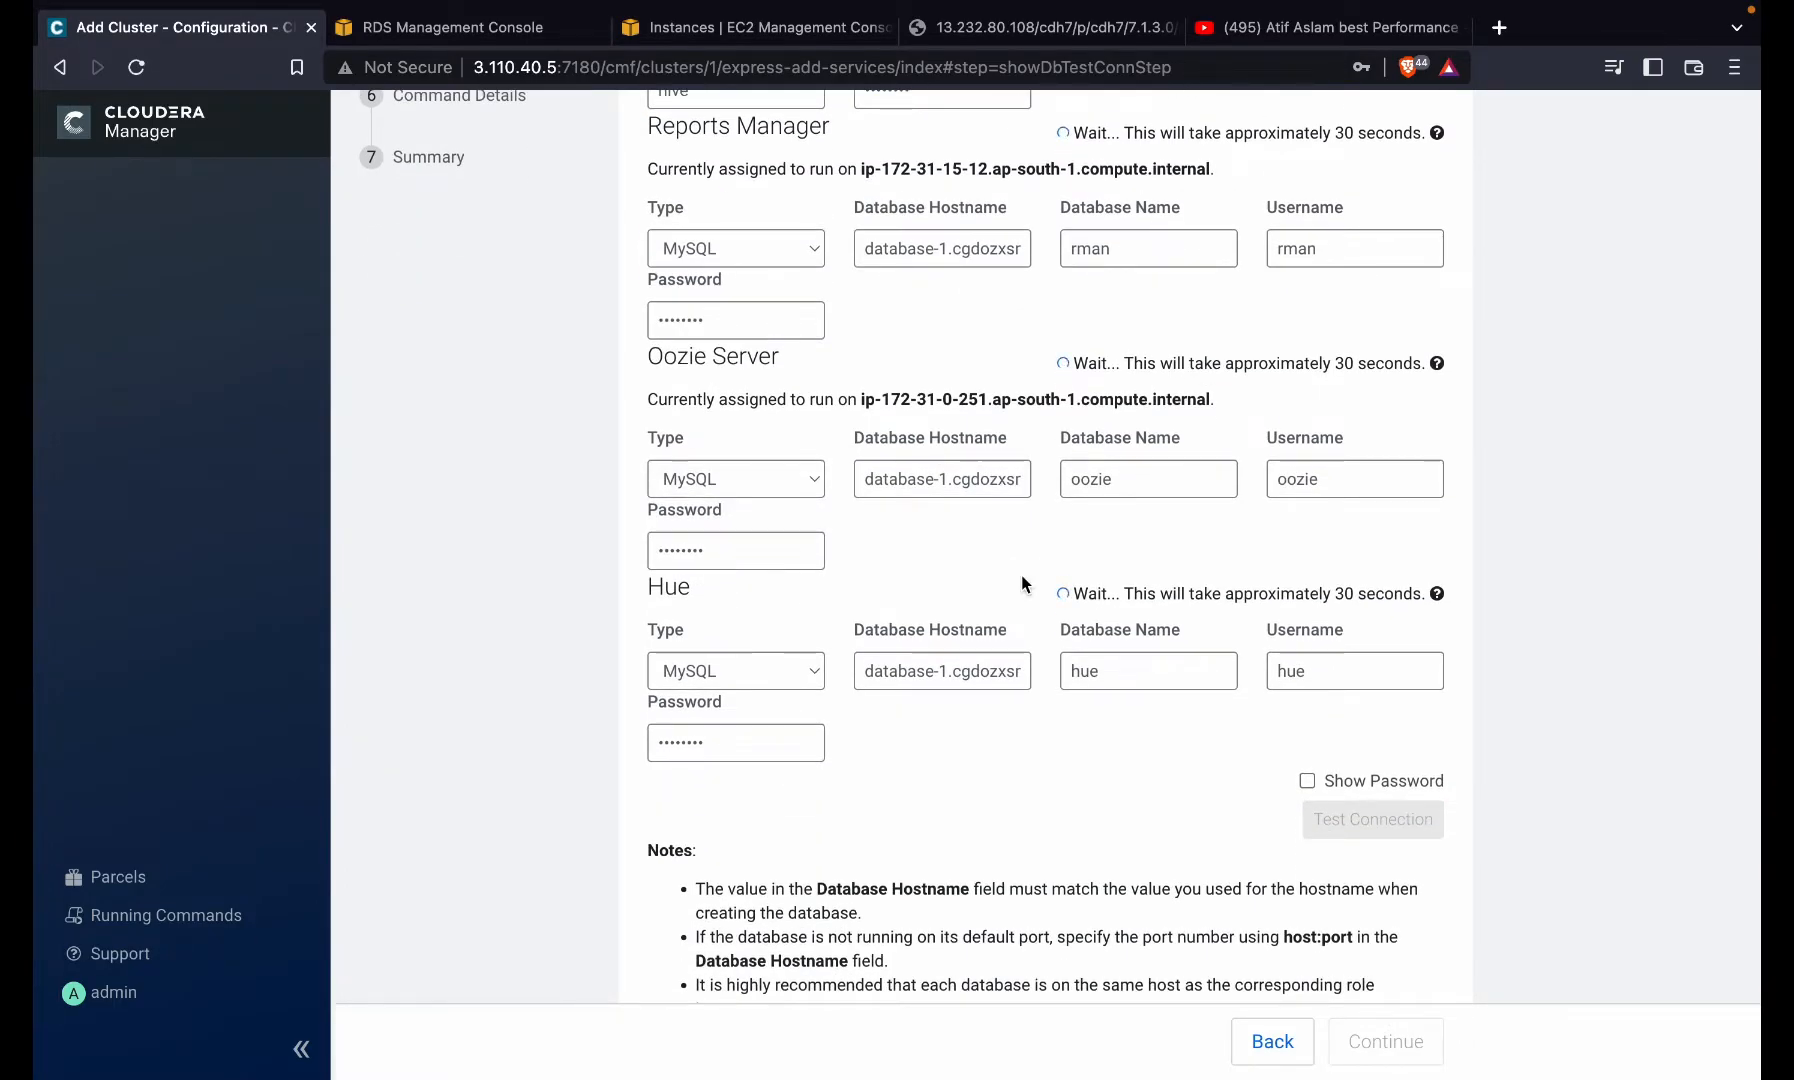
click(969, 661)
scroll(969, 661, up, 2)
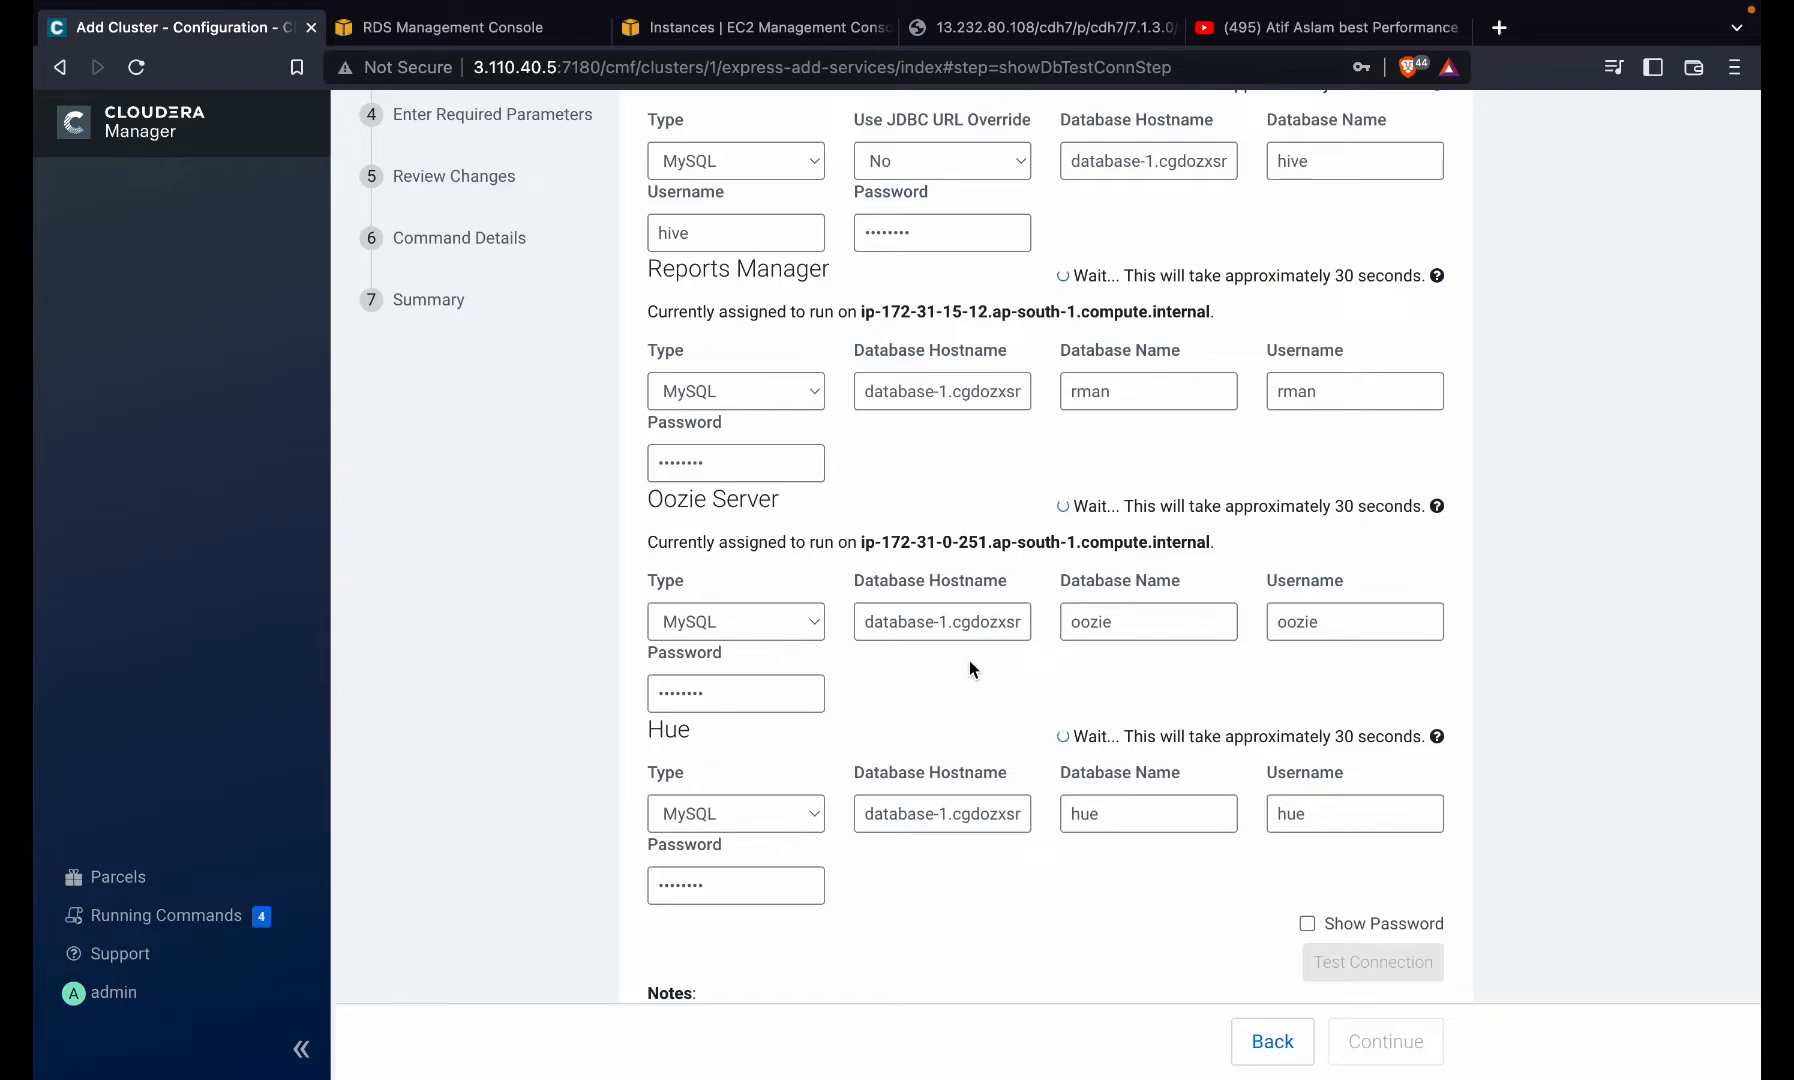
scroll(1287, 605, up, 3)
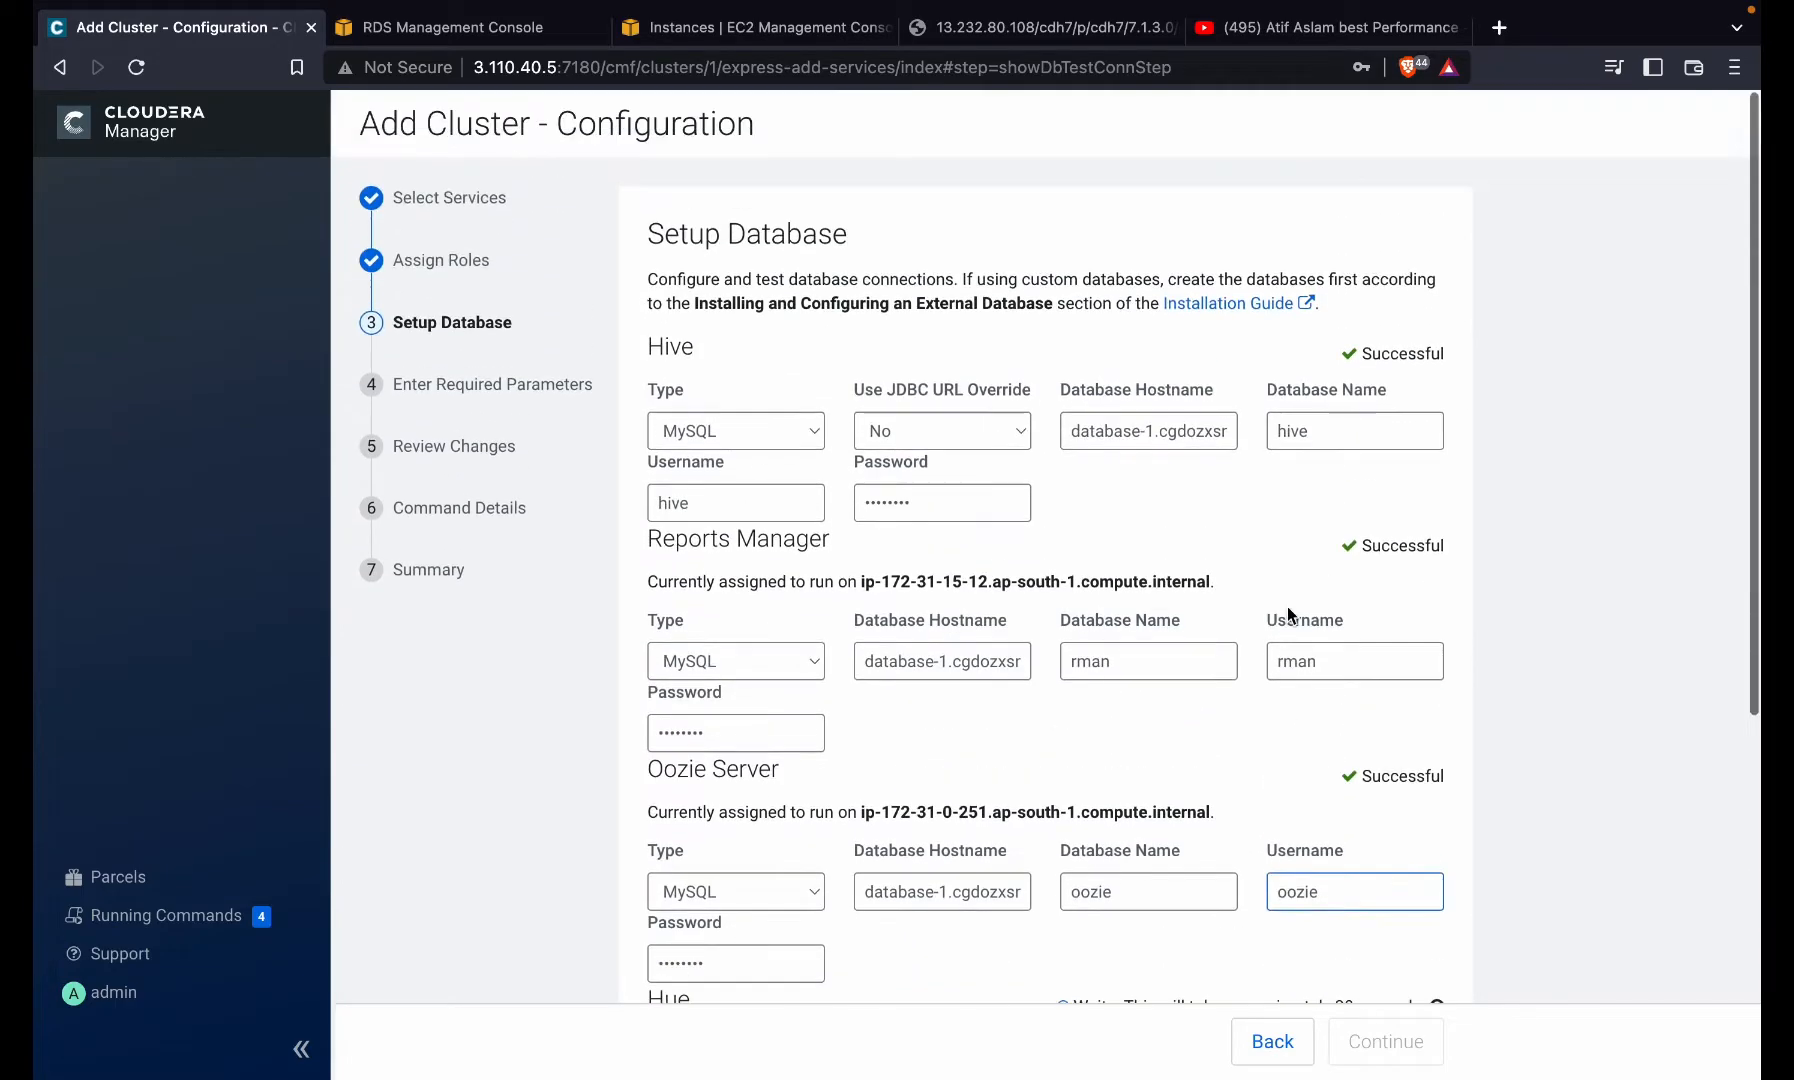
scroll(1287, 610, down, 2)
scroll(1287, 613, down, 1)
click(1287, 613)
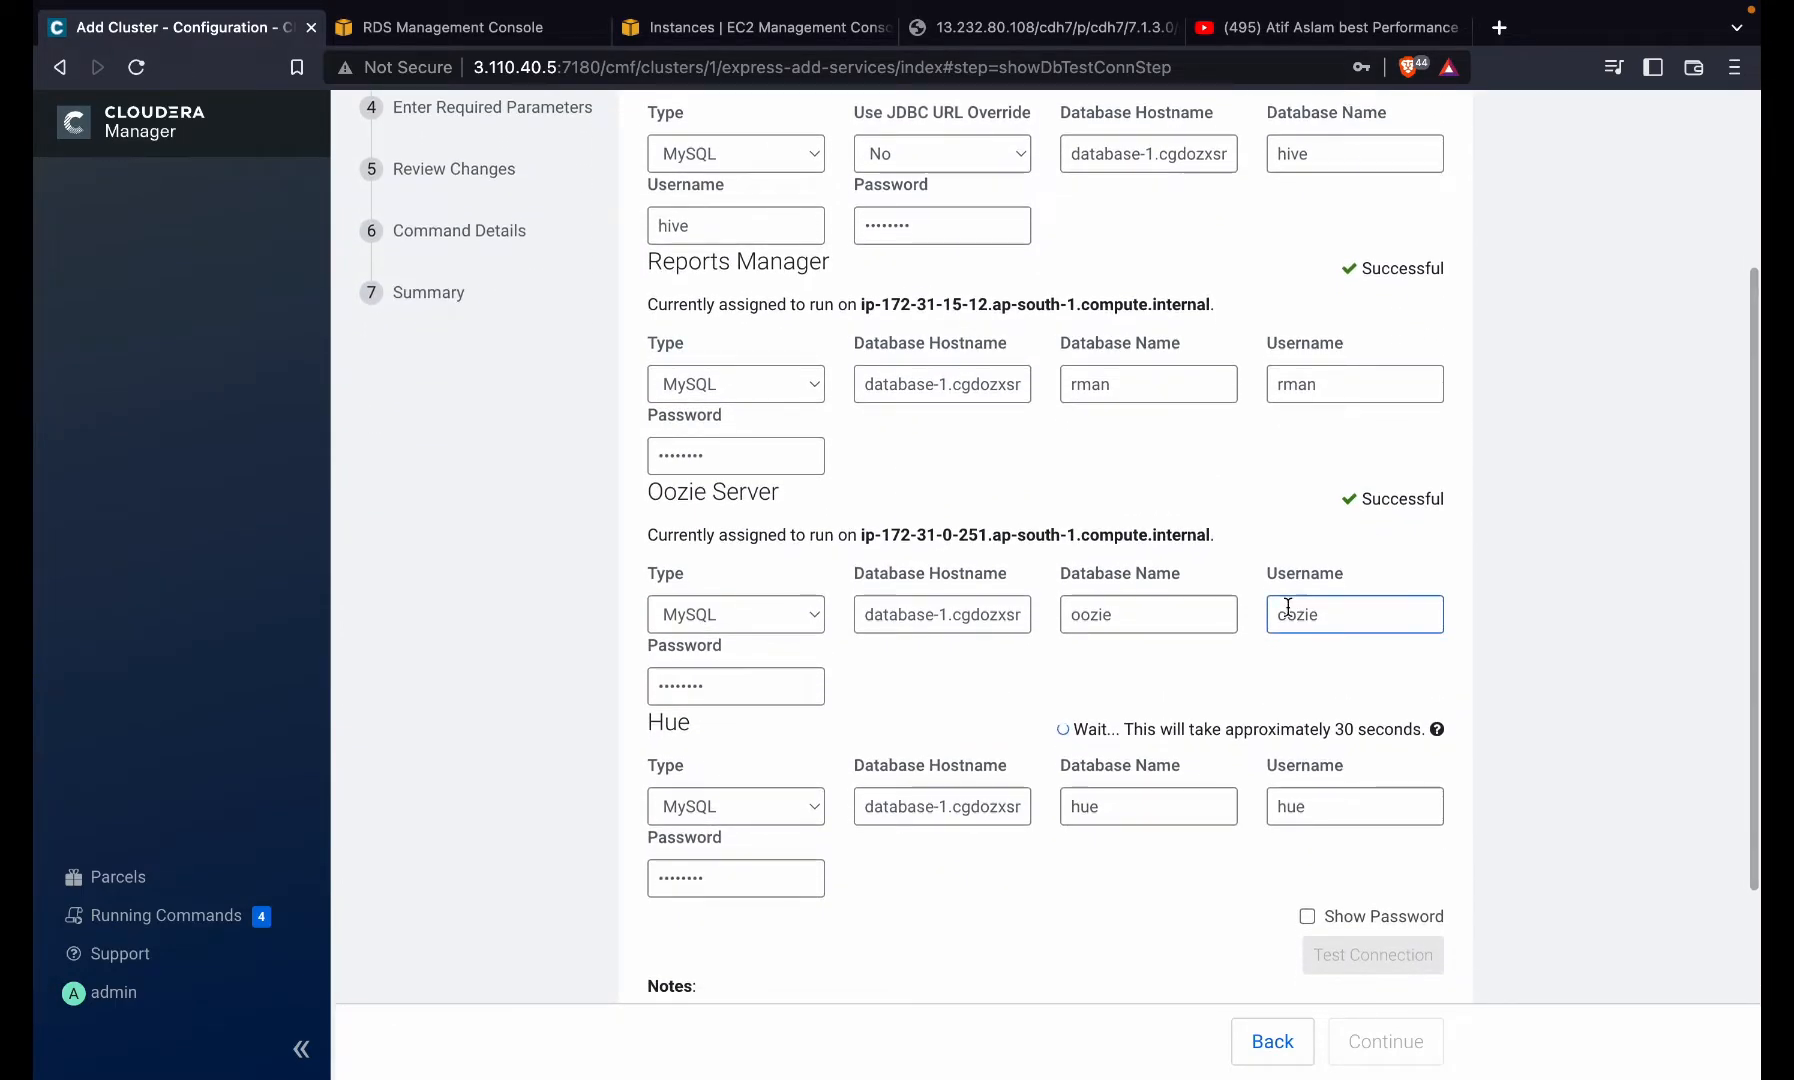
scroll(1287, 610, up, 3)
scroll(1287, 607, down, 5)
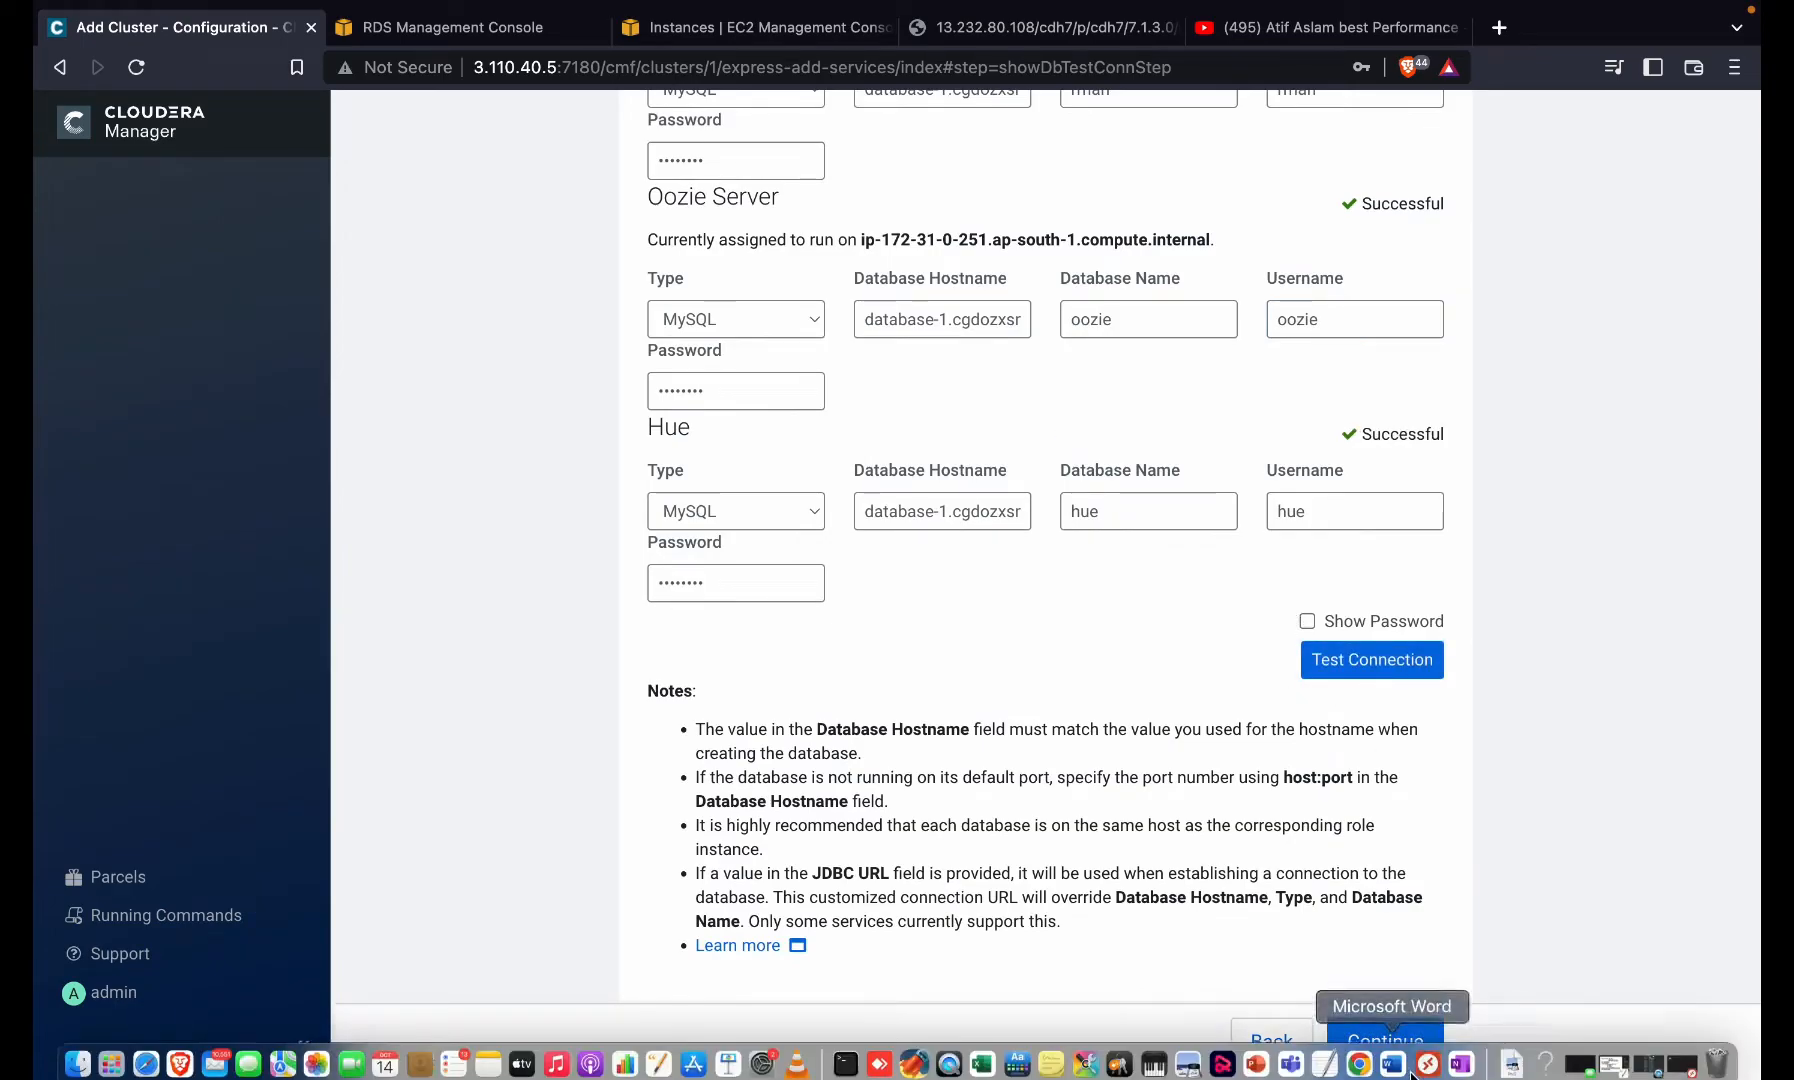
- Advance to Review Changes, declining to save the password in the browser
click(1386, 1041)
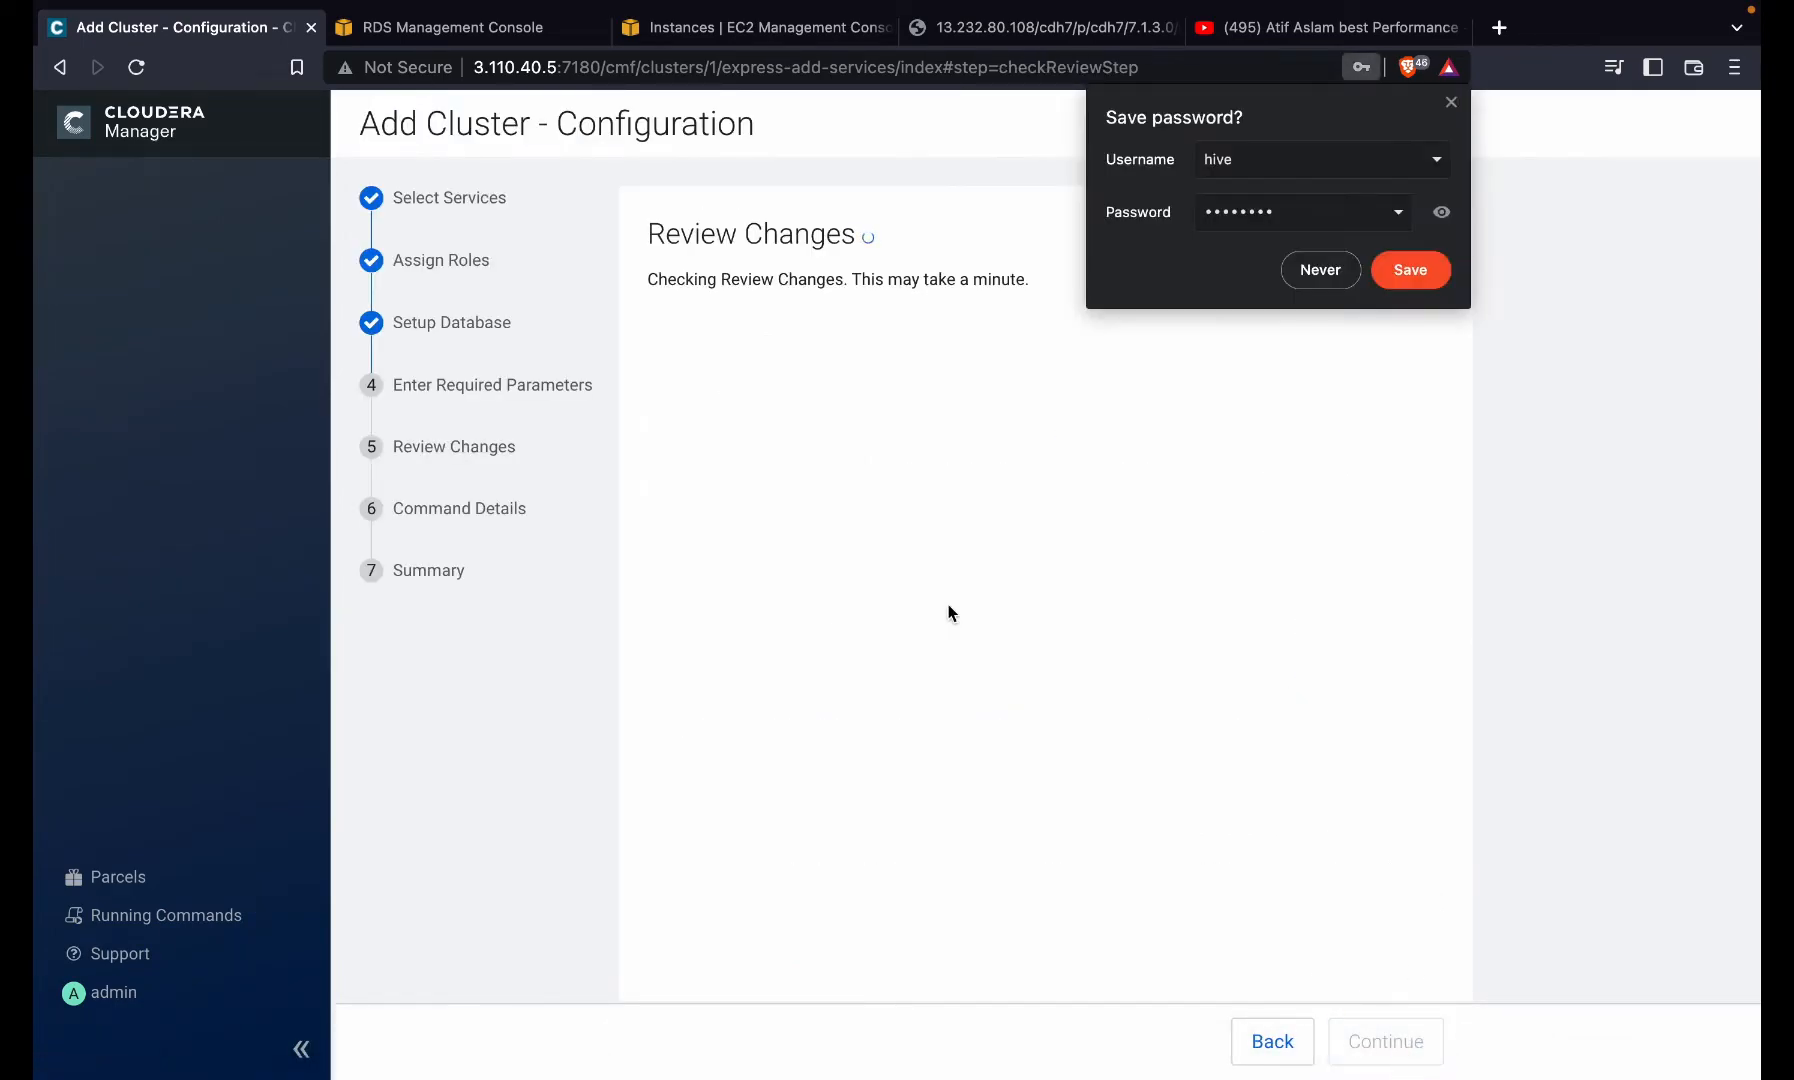
click(1294, 285)
scroll(998, 556, down, 3)
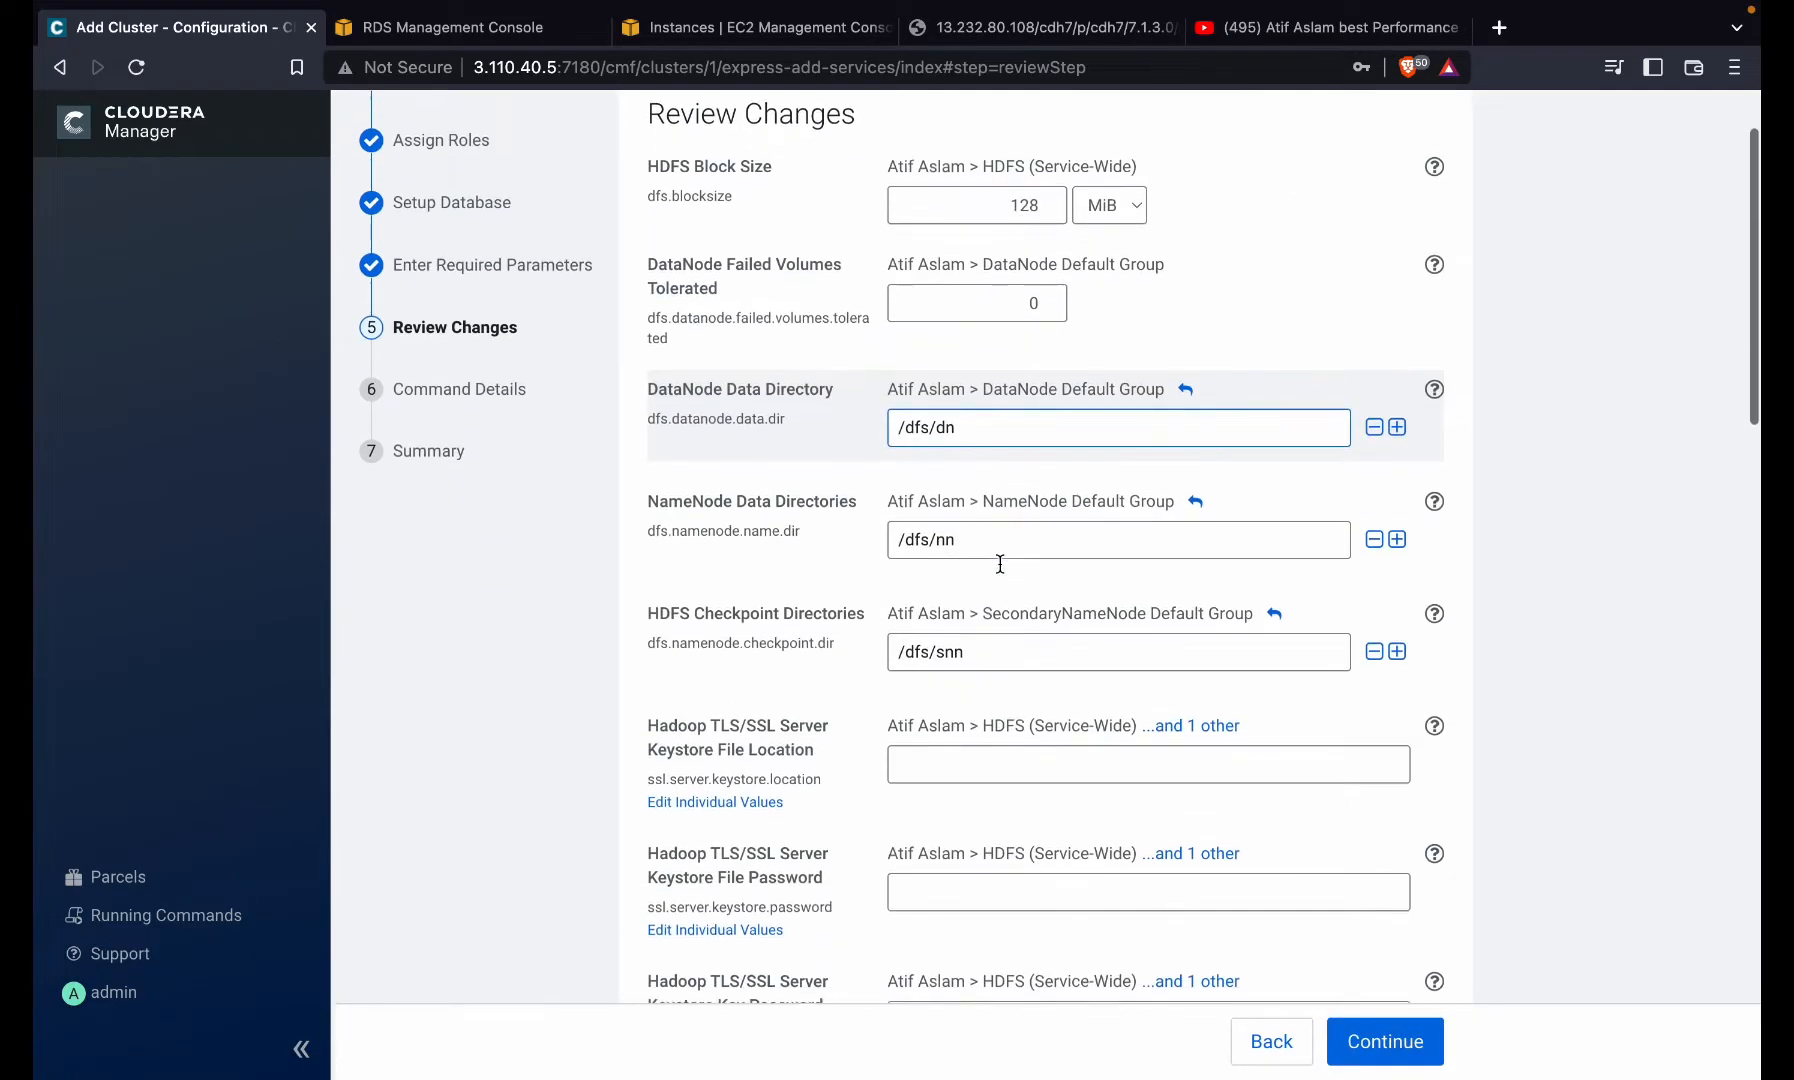
scroll(999, 562, up, 3)
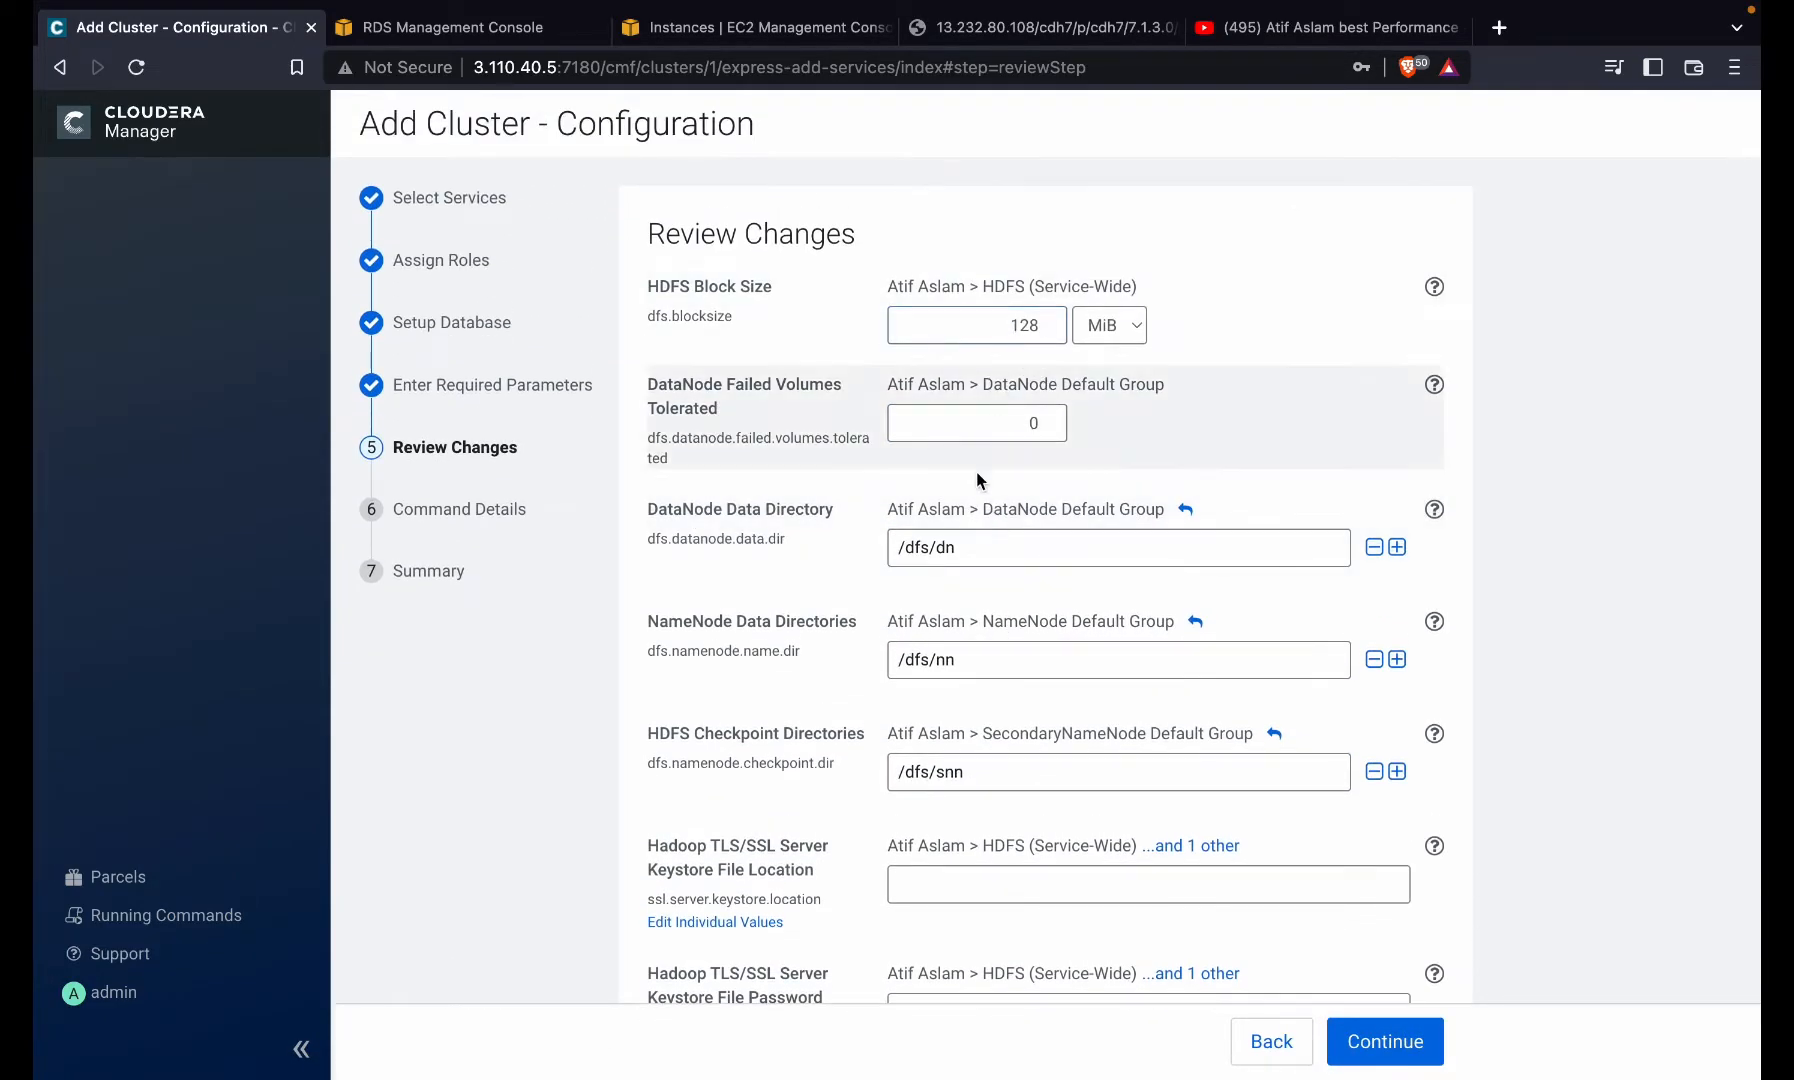
- Review the DataNode data and HDFS checkpoint directory settings, then accept them
click(940, 549)
key(Tab)
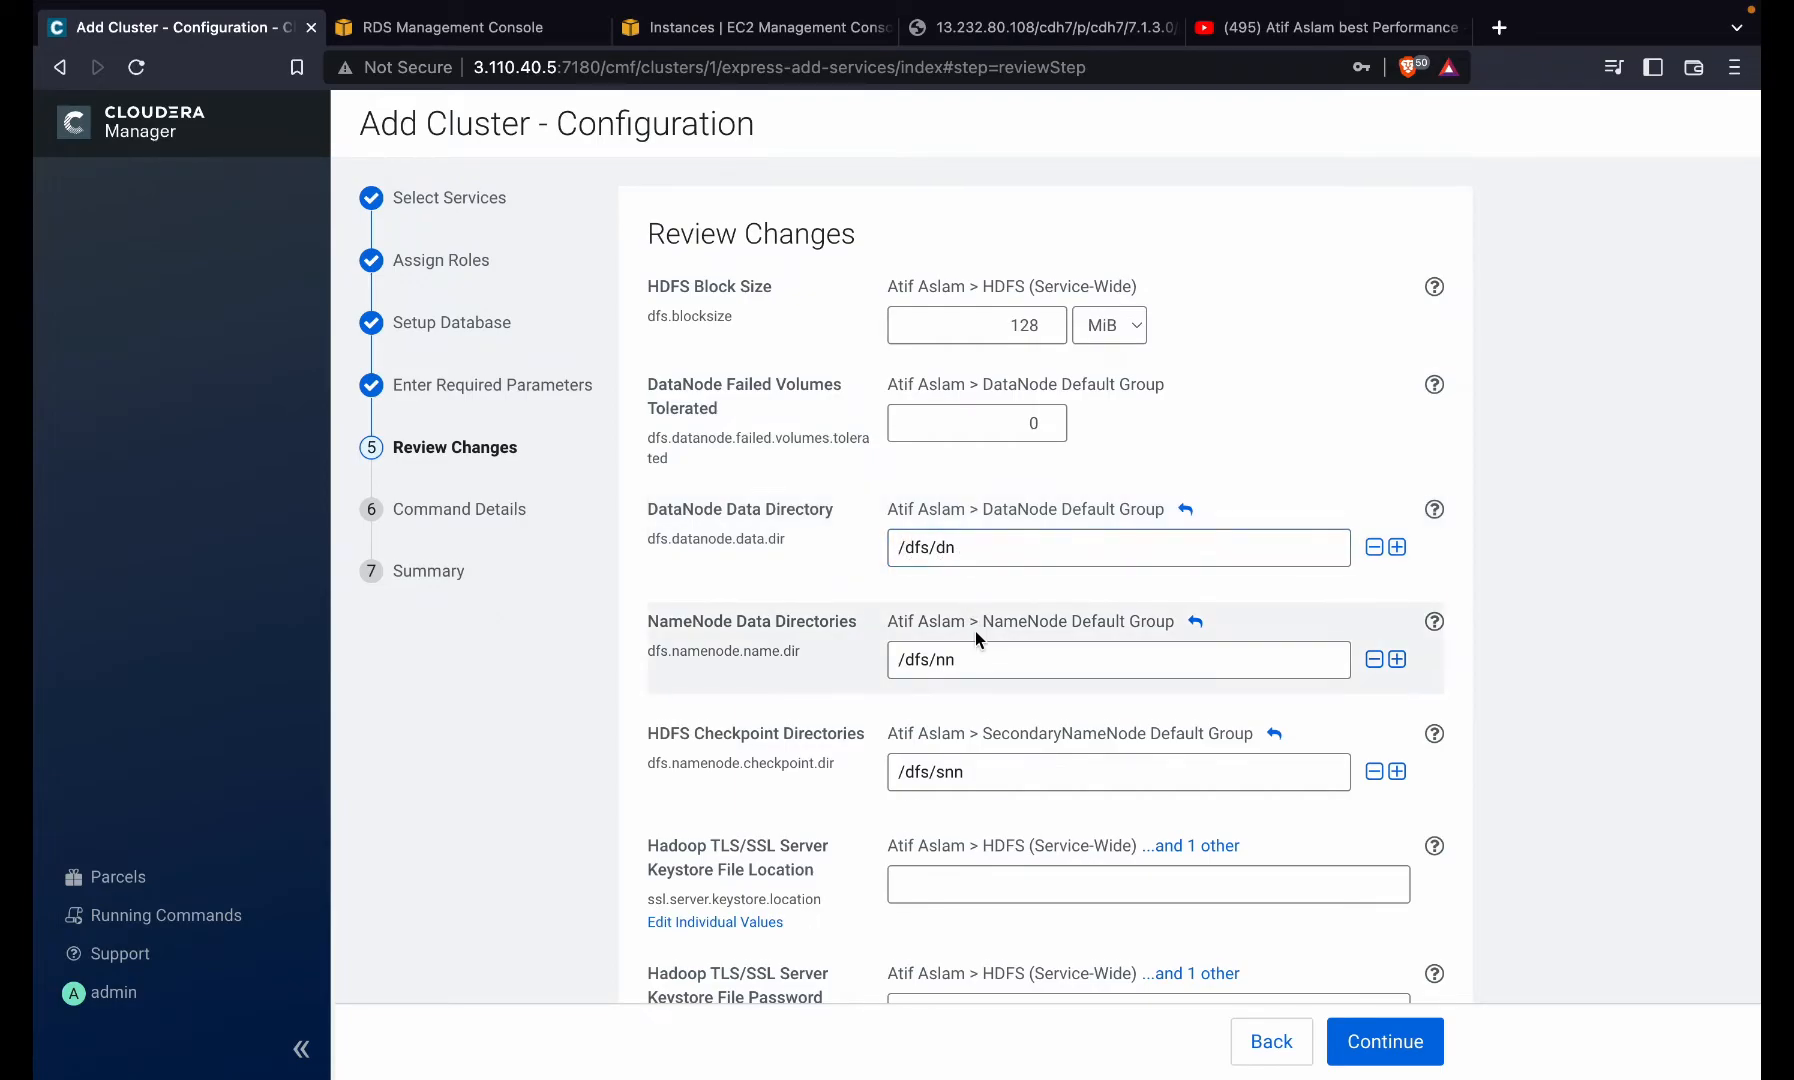
key(Tab)
scroll(975, 631, down, 3)
scroll(975, 631, down, 15)
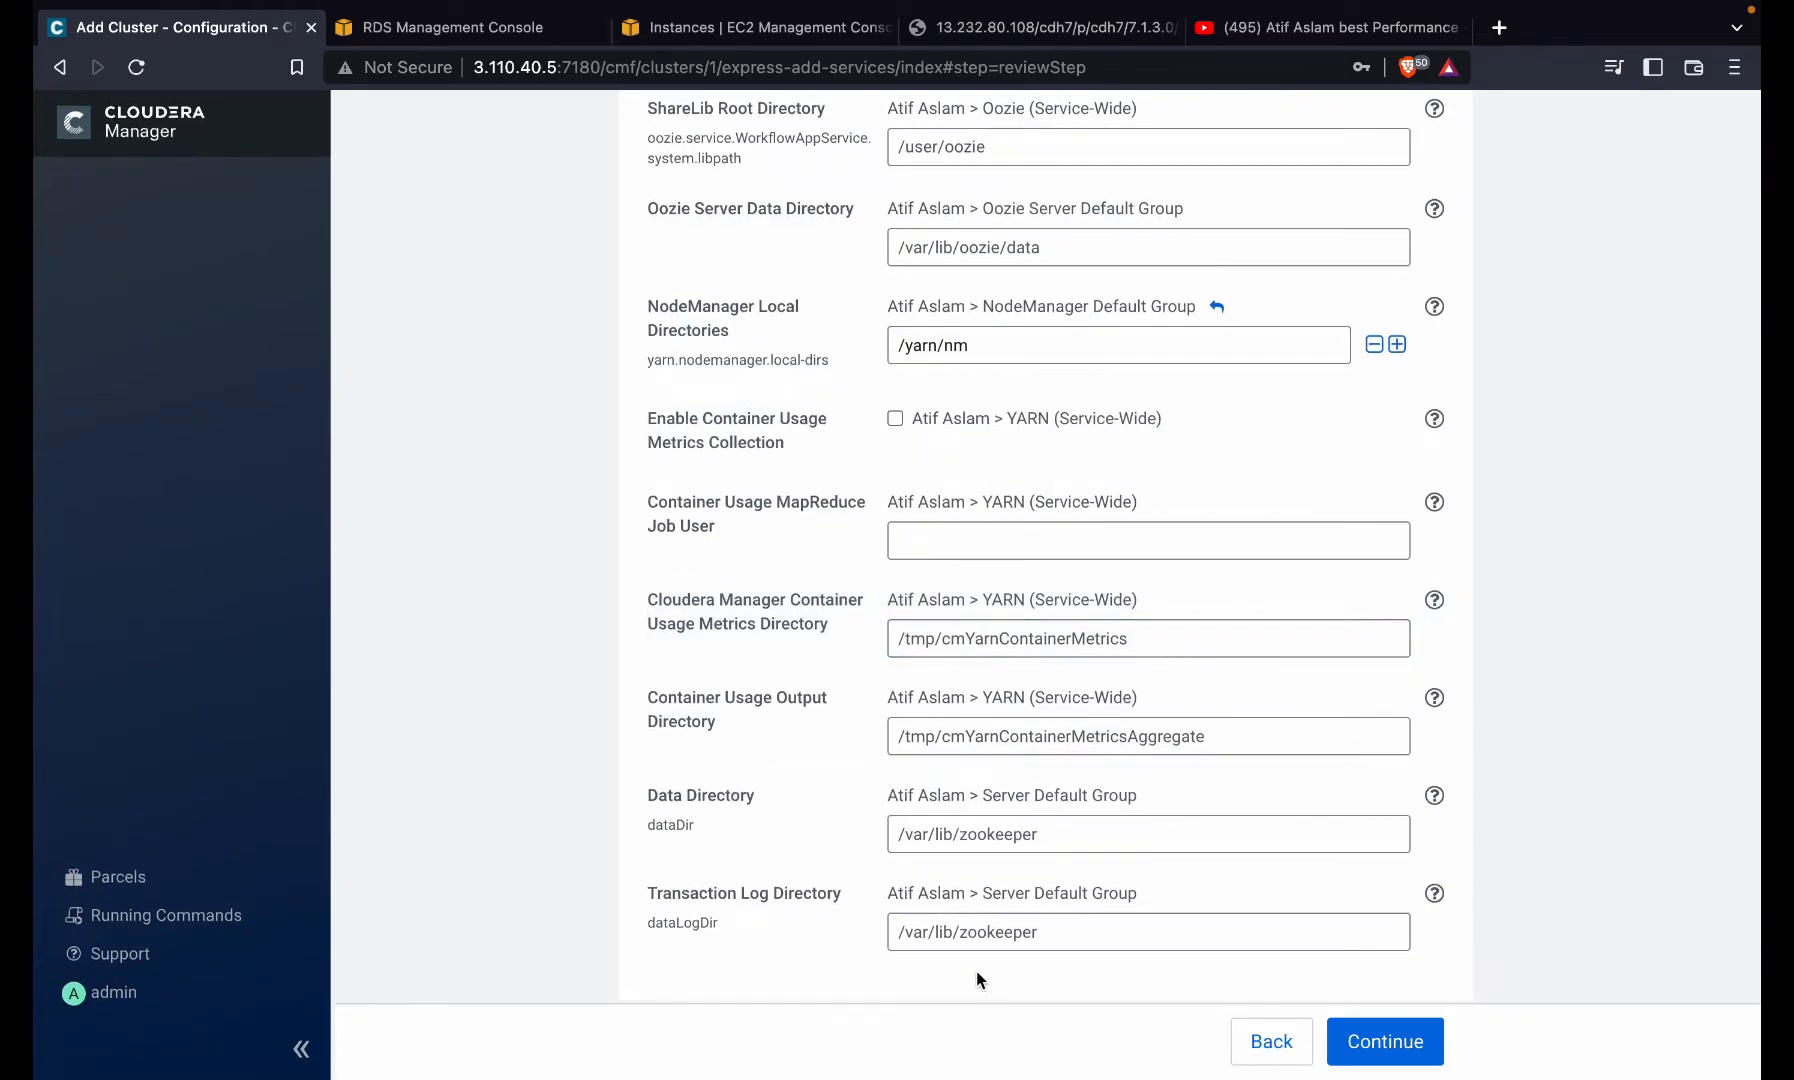
click(1382, 1042)
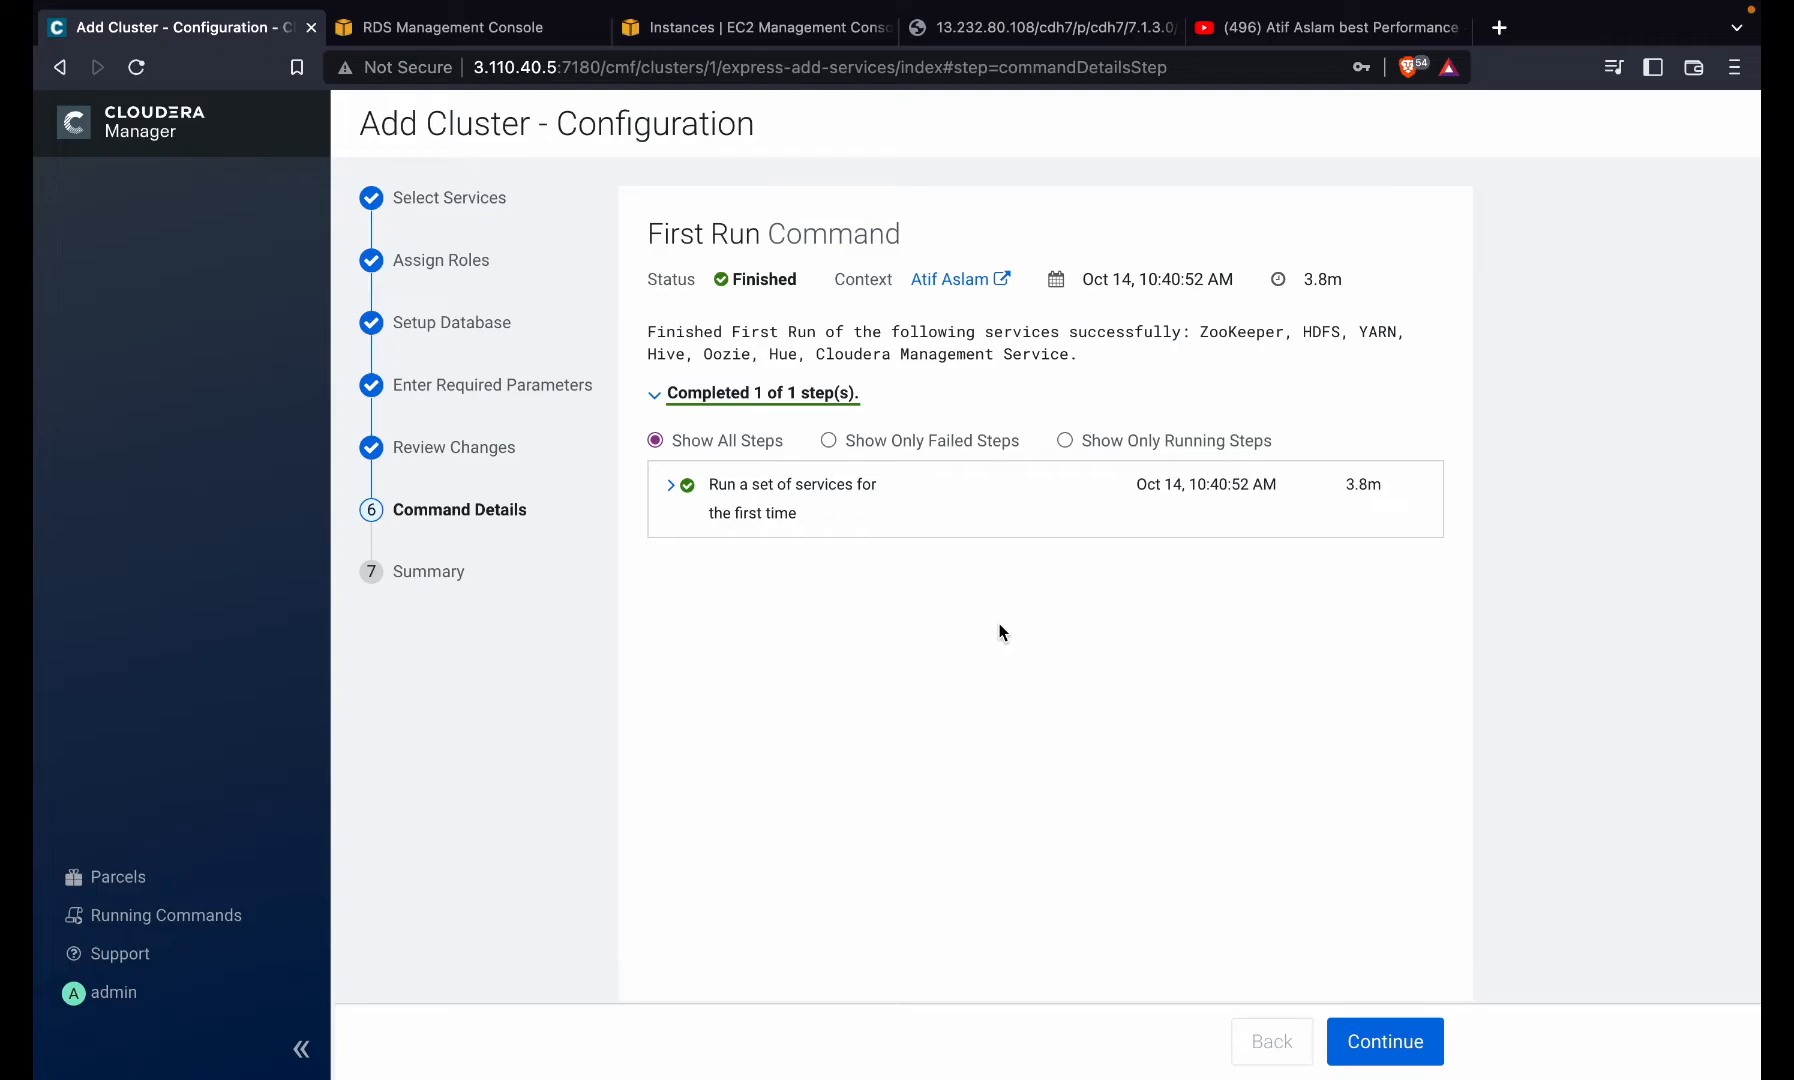
- Wait for the First Run command to finish for all seven services in 3.8m
mouse_move(1172, 6)
- Advance to the wizard's Summary of running services, then finish and return to the Home page
click(1404, 1058)
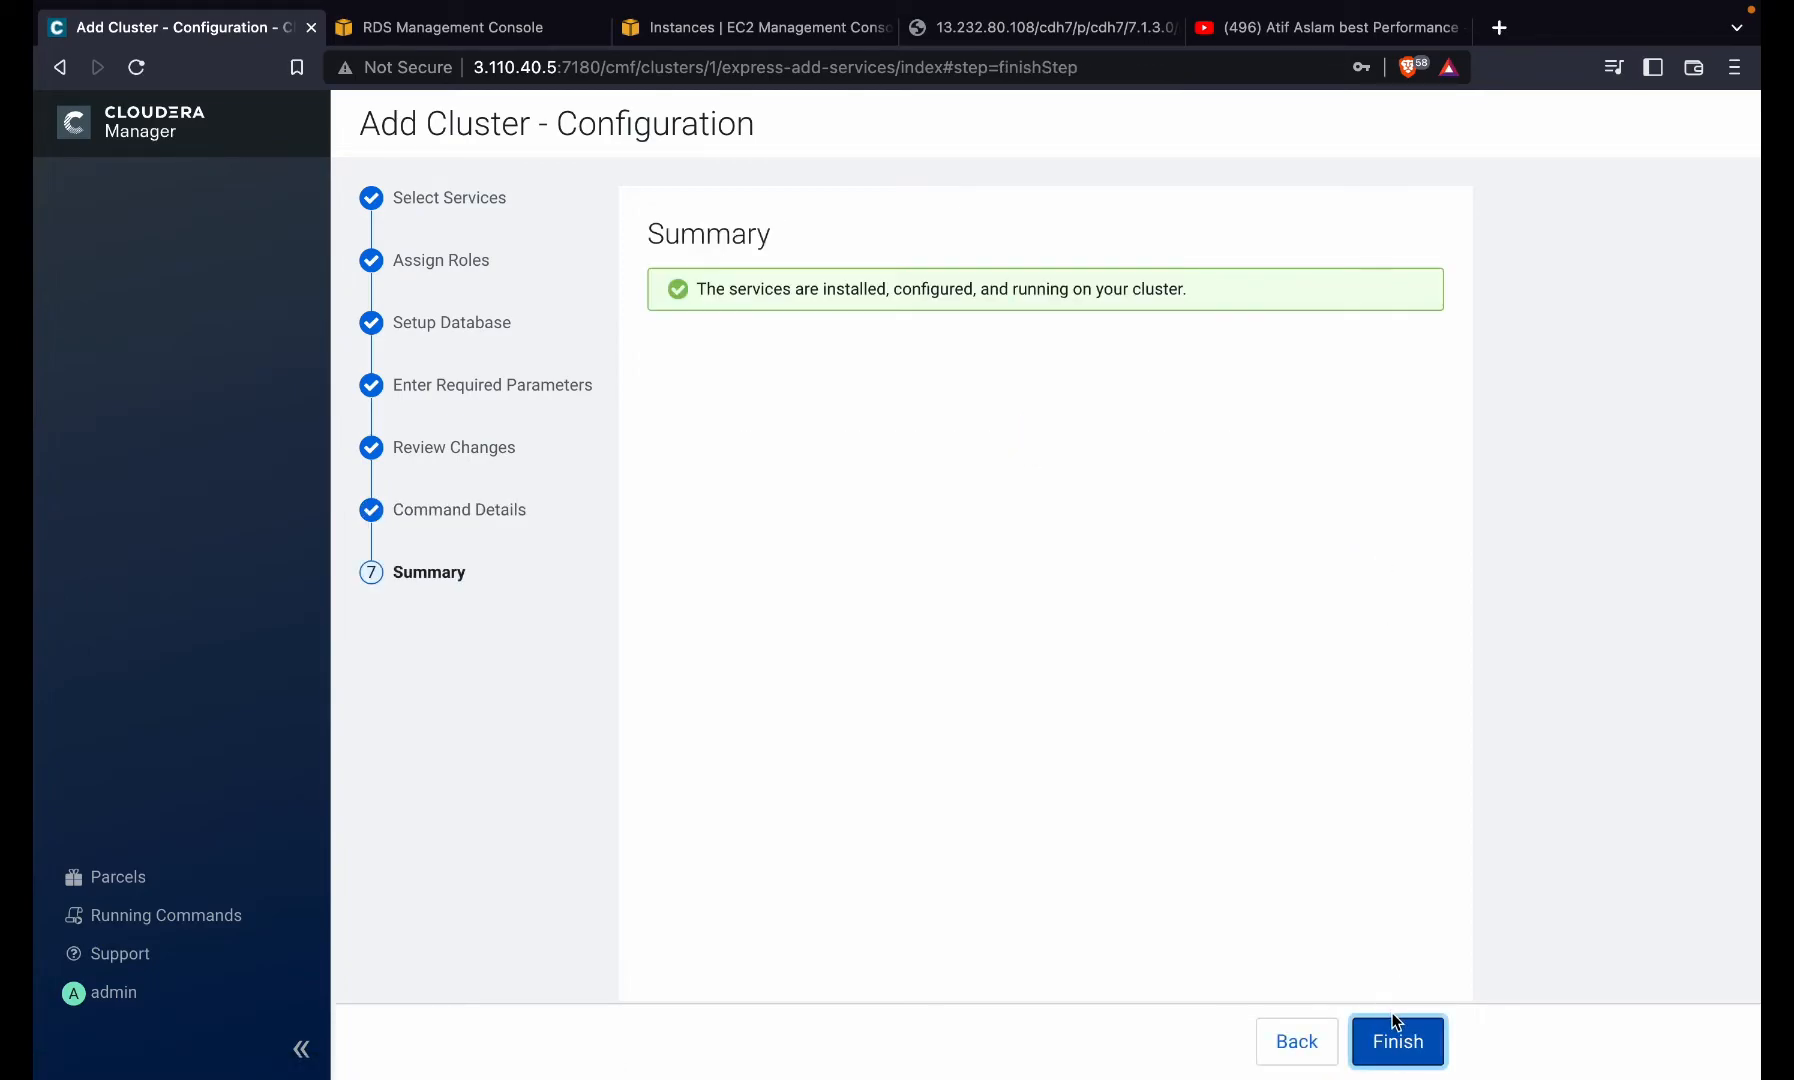
click(1407, 1043)
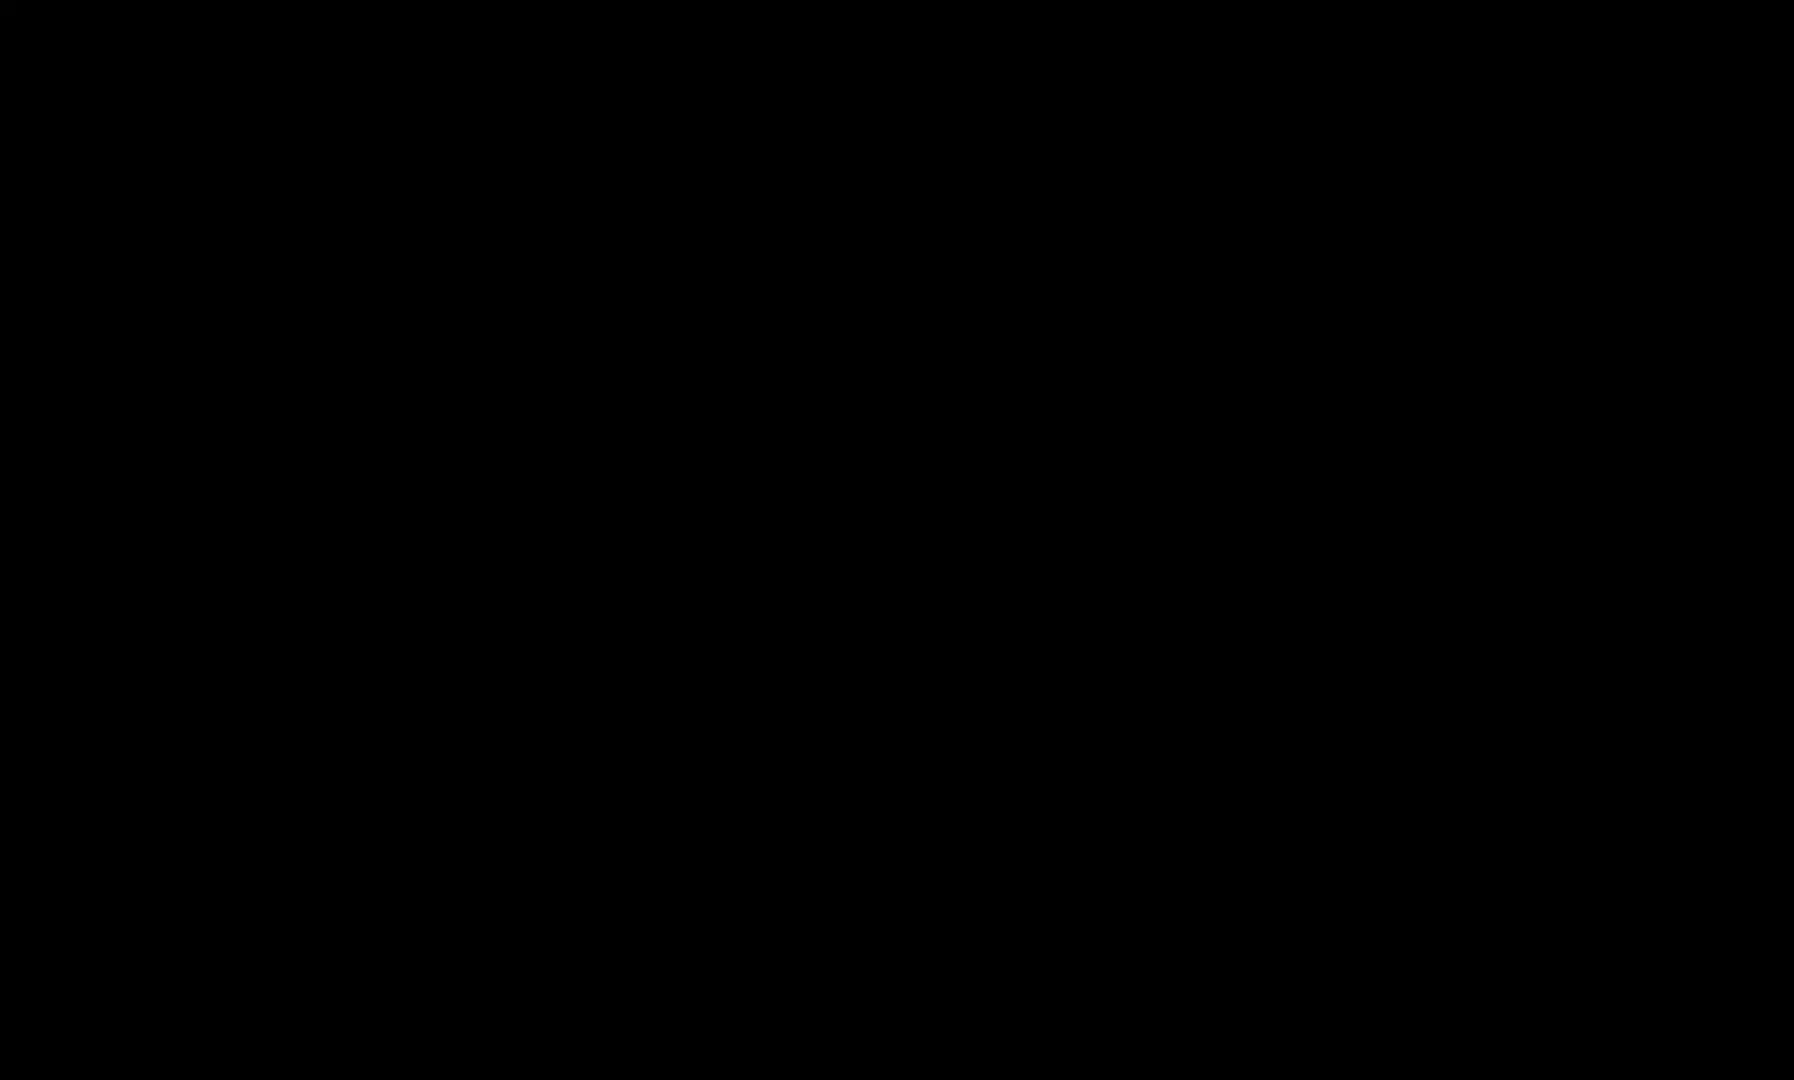